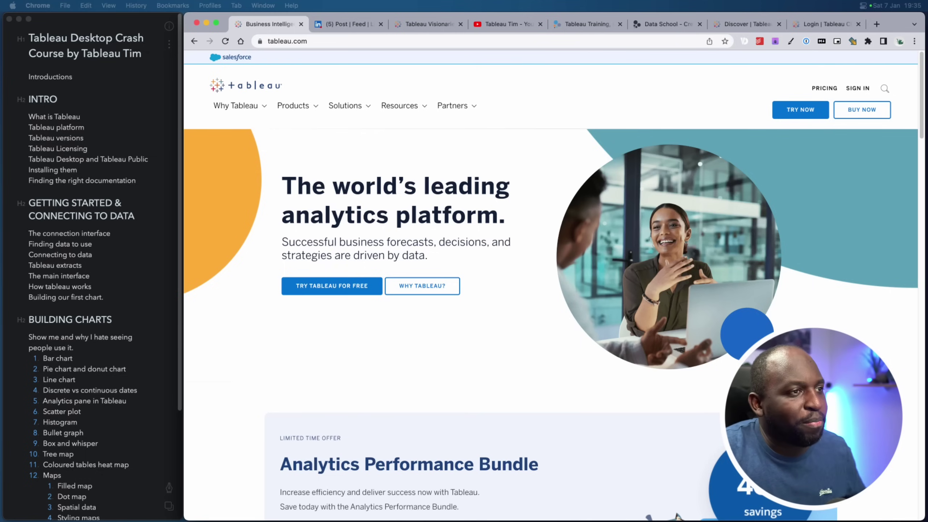
Select the course outline note, then browse the Tableau Tim YouTube channel's uploaded videos
click(126, 105)
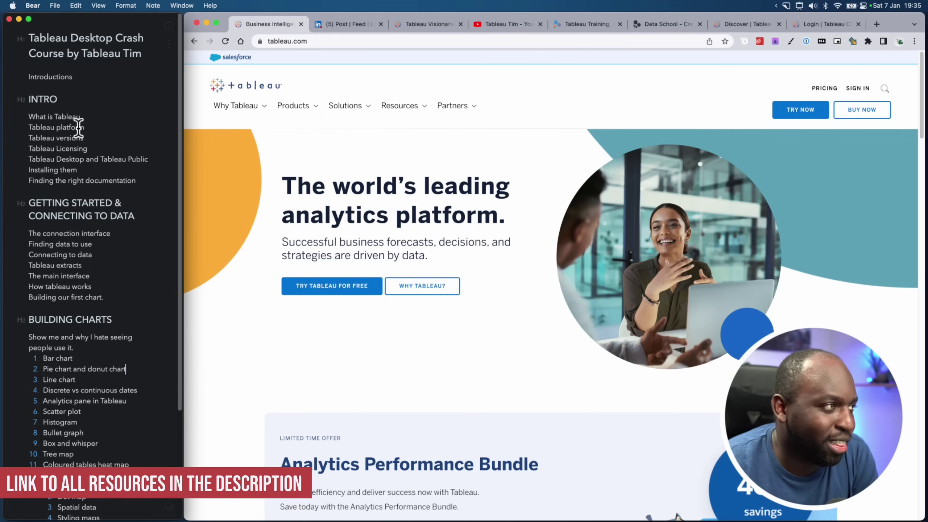
drag(178, 75, 166, 75)
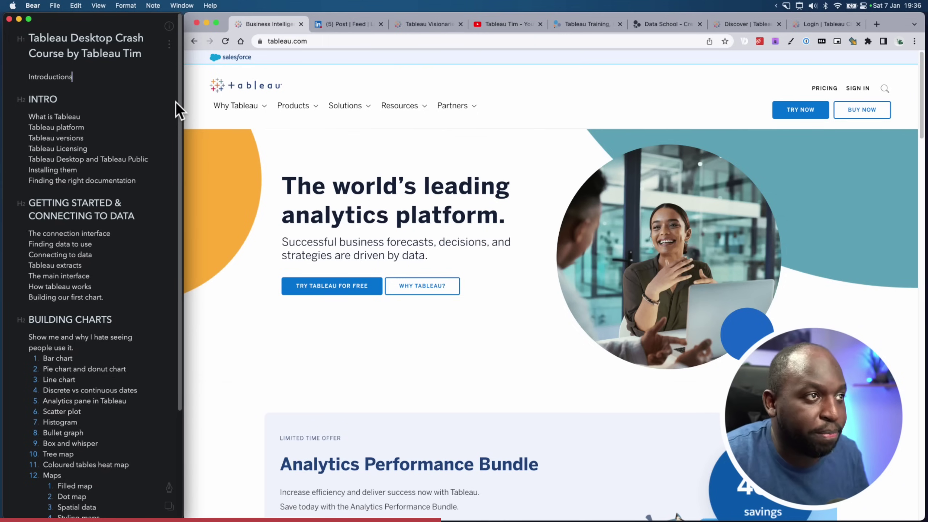
click(505, 25)
click(429, 238)
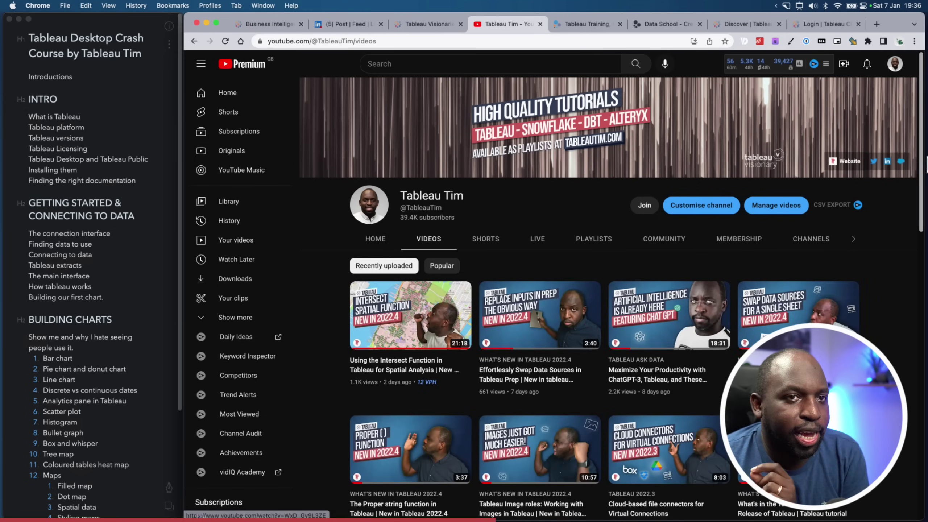
scroll(922, 150, down, 2)
scroll(923, 151, down, 1)
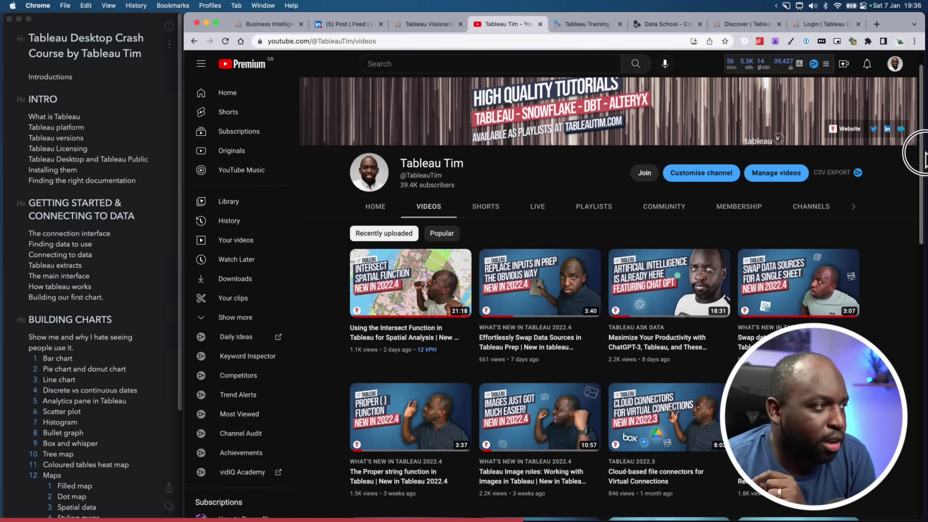
drag(923, 153, 924, 146)
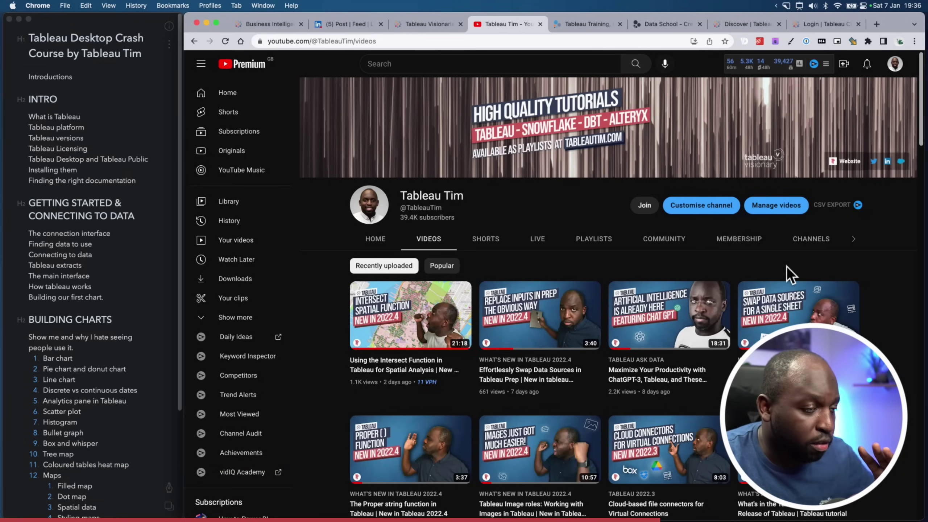
Return to tableau.com, then open the LinkedIn post from the Data School page
click(423, 69)
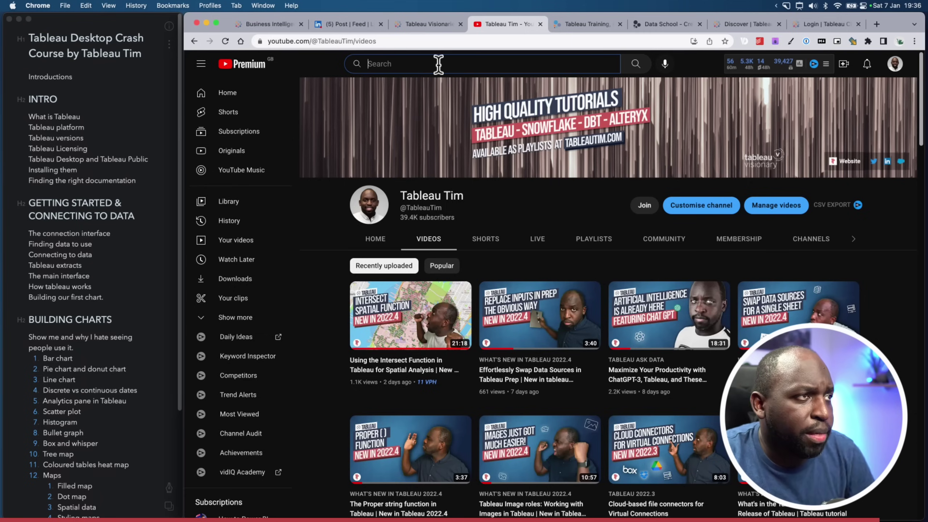
click(280, 26)
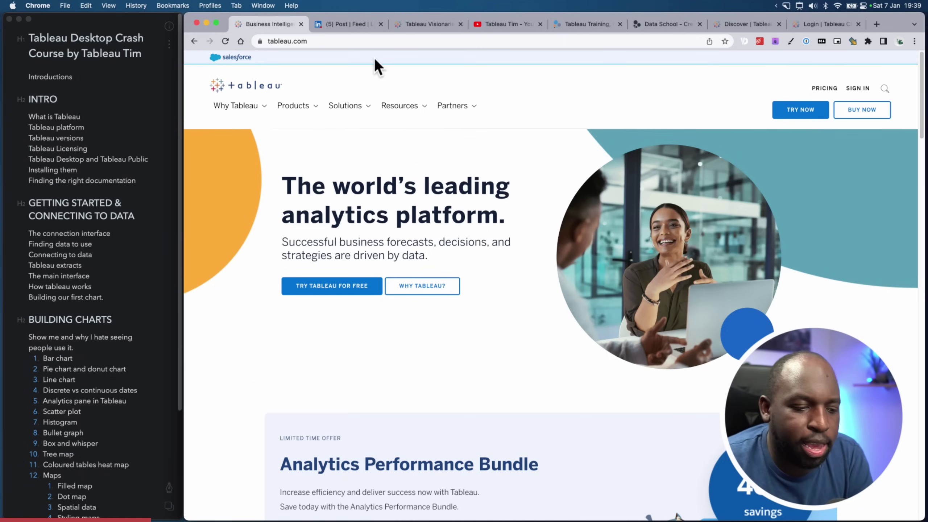
key(super+6)
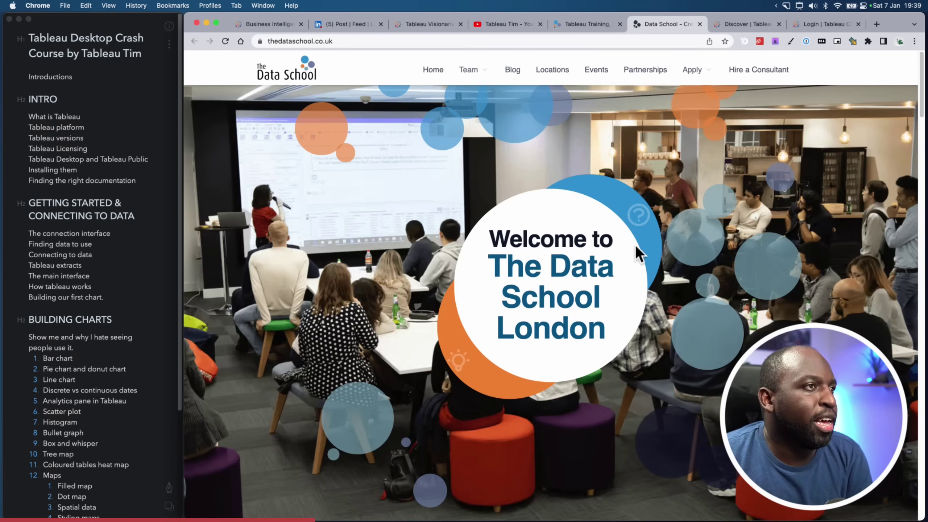
click(338, 20)
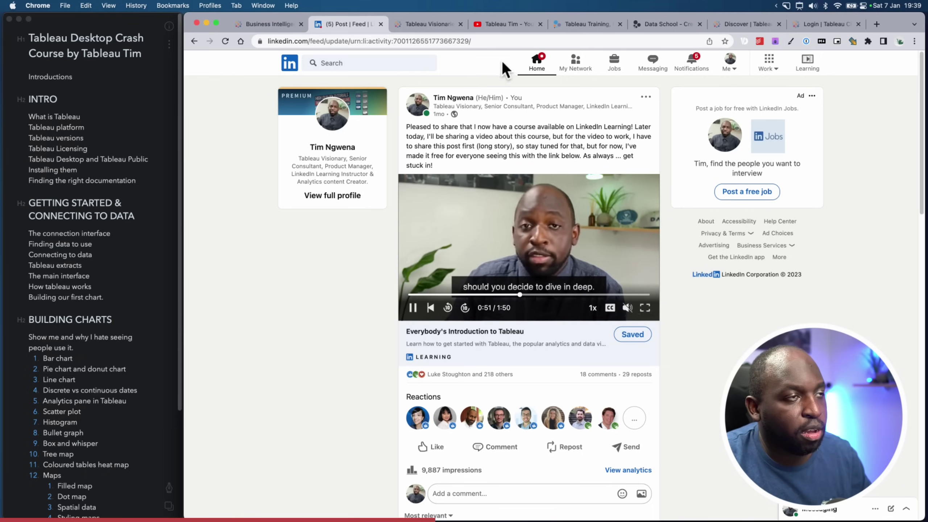
Select the LinkedIn post's web address, then switch to the Tableau Visionaries page
click(474, 41)
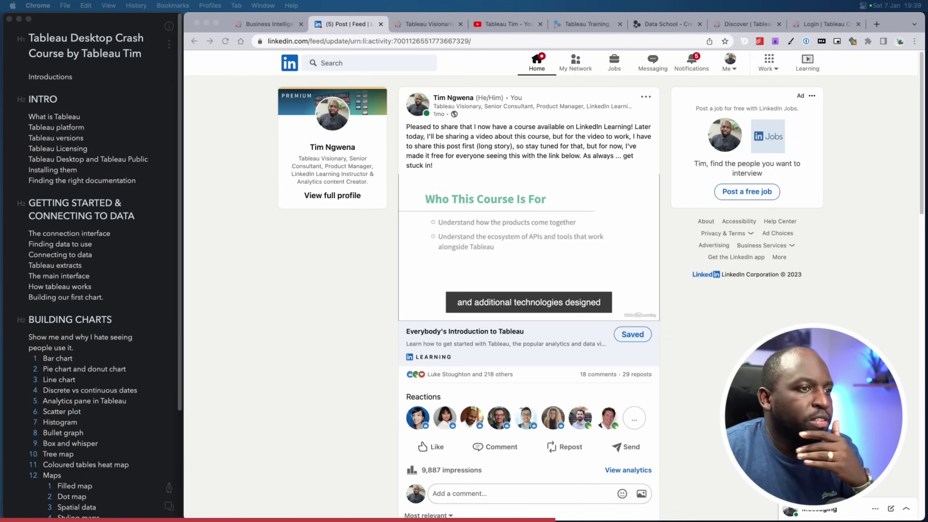
click(427, 25)
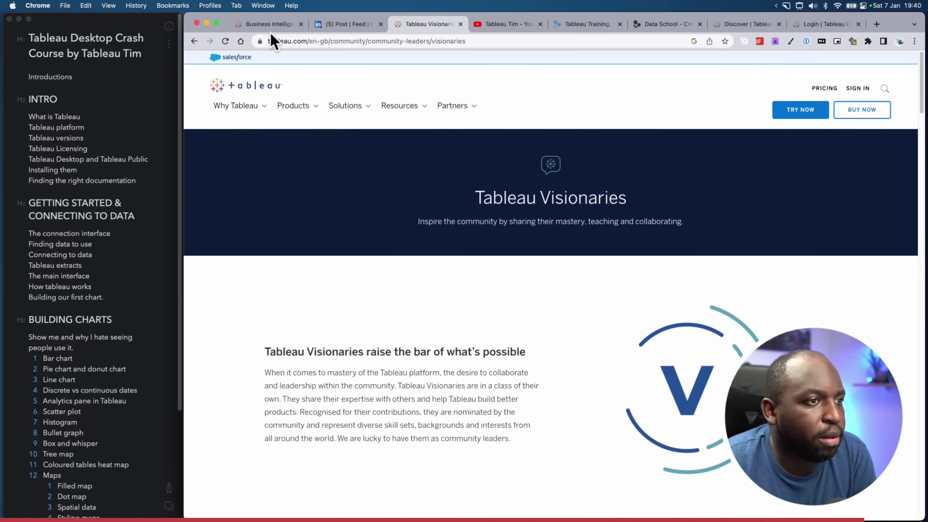
Close the LinkedIn, Visionaries, YouTube, Training and Data School tabs, then select the What is Tableau outline entry
click(362, 24)
click(380, 25)
click(378, 24)
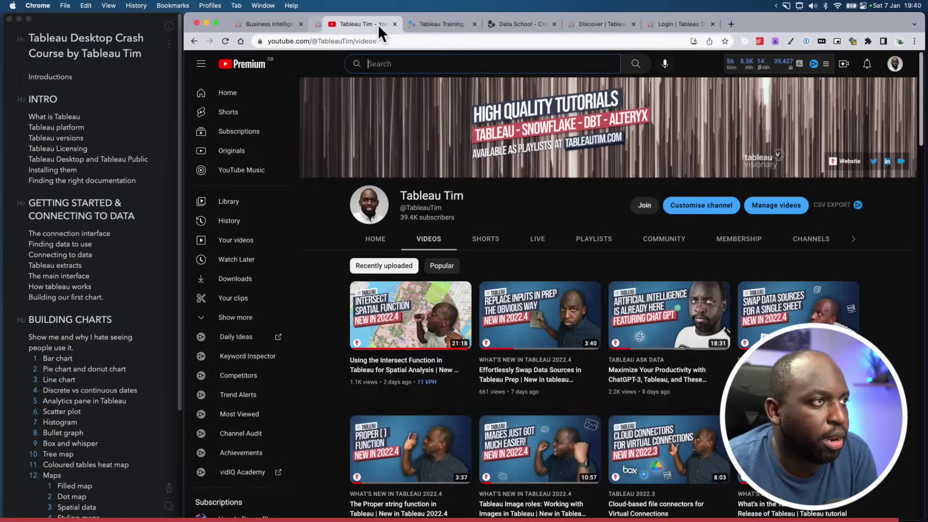
click(378, 25)
click(384, 24)
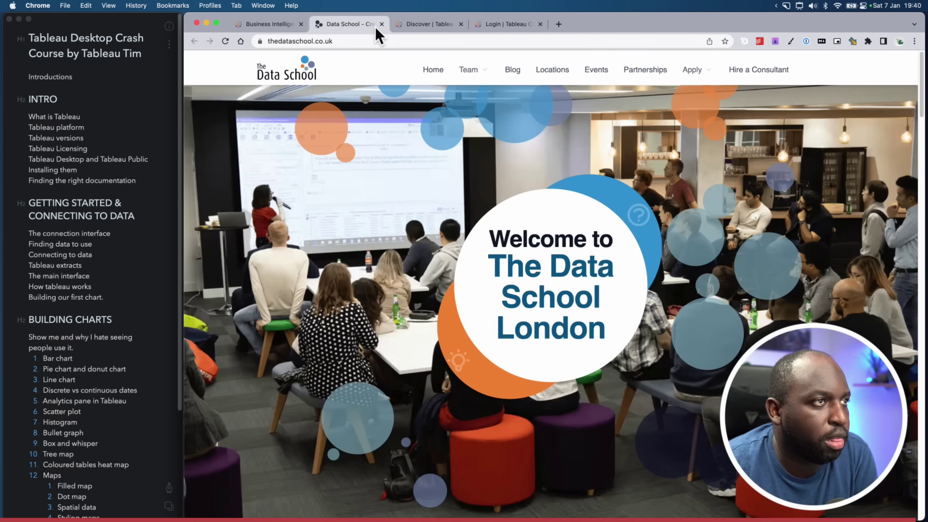
click(384, 25)
click(266, 24)
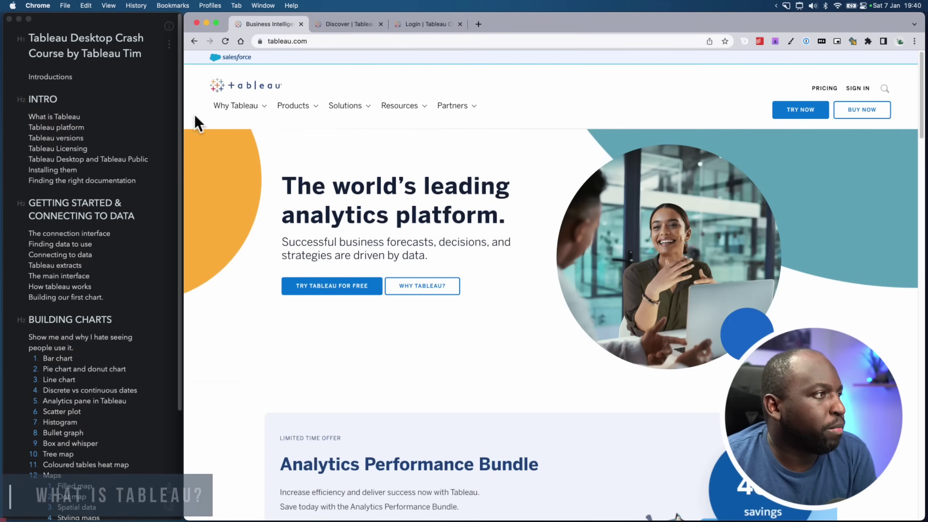
click(85, 117)
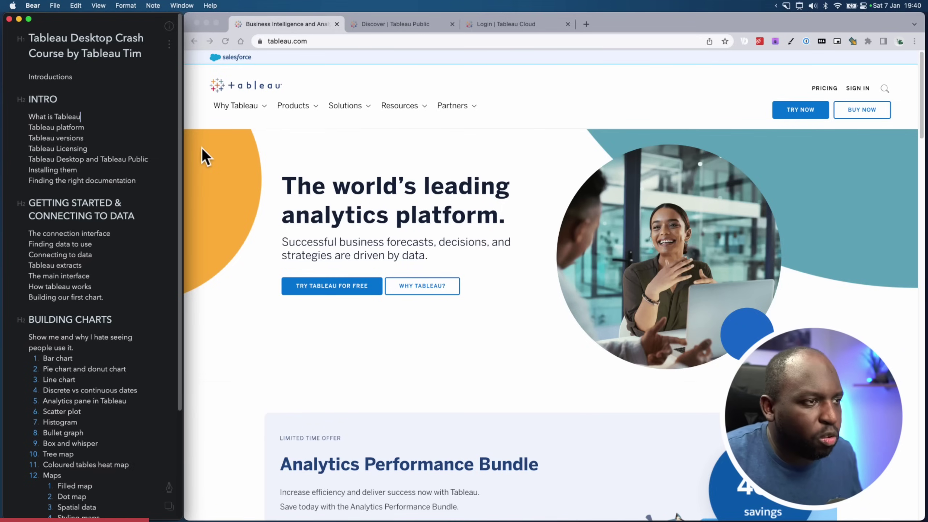
Search Google for 'what is tableau' in a new tab and open the explainer video
click(589, 24)
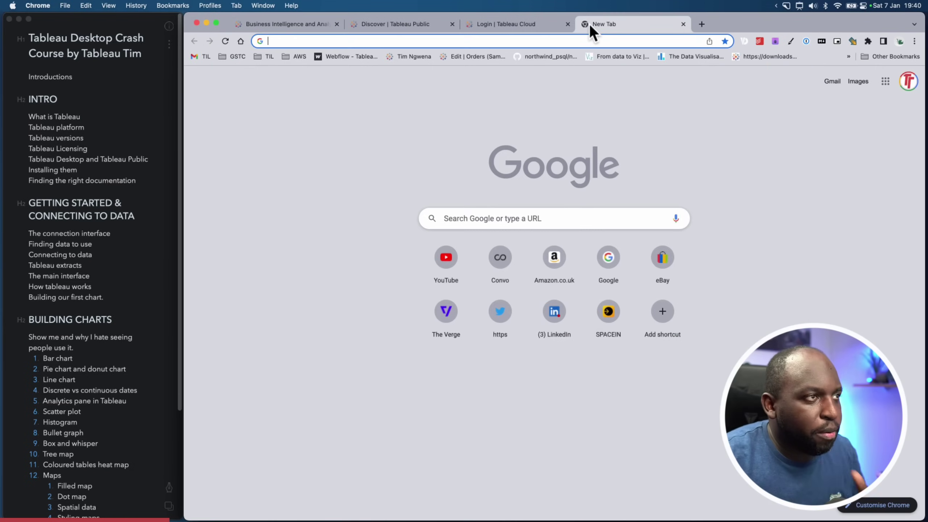
text(what)
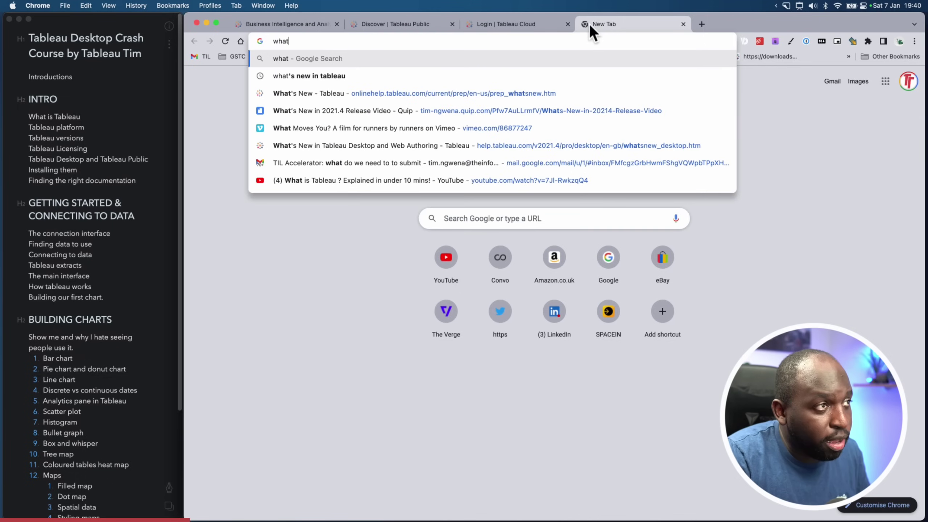
text( is tableau)
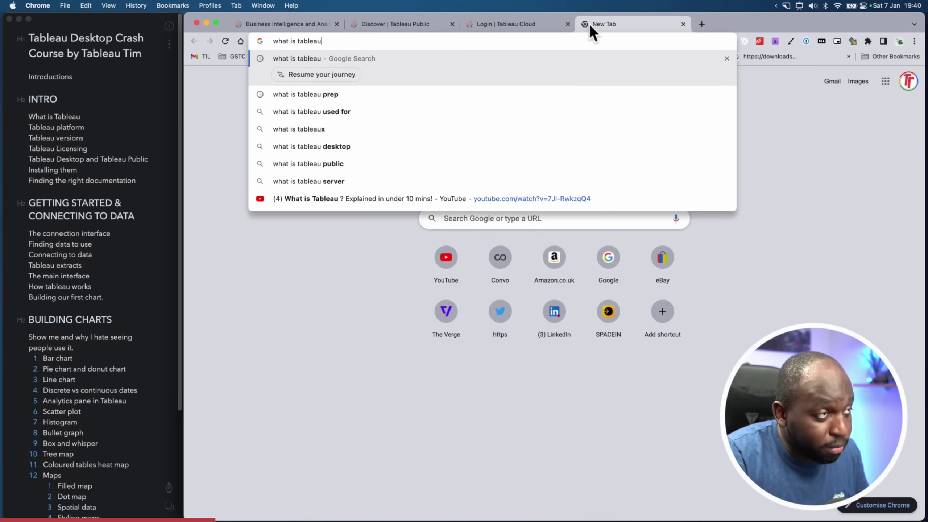
key(Return)
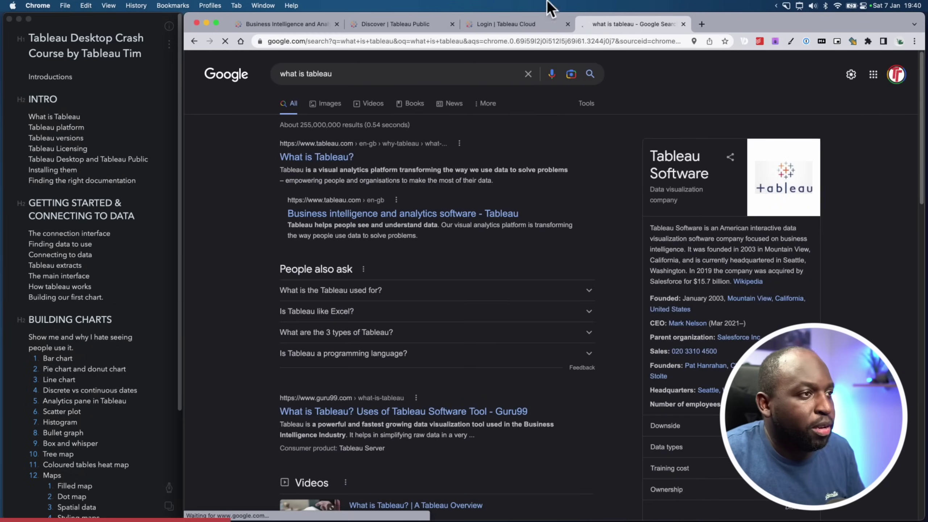
scroll(531, 254, down, 7)
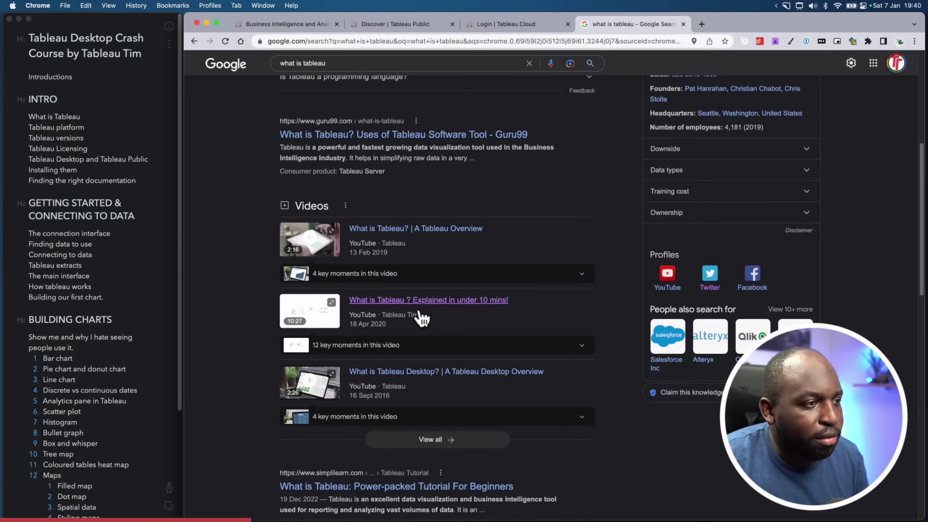
click(454, 301)
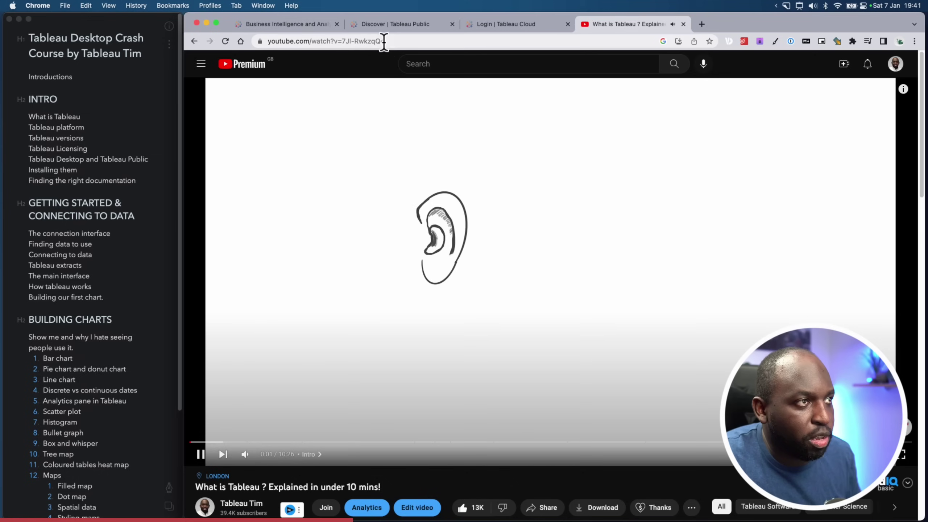
Pause the explainer on its Tableau platform diagram, then switch to the tableau.com tab
click(382, 41)
click(209, 448)
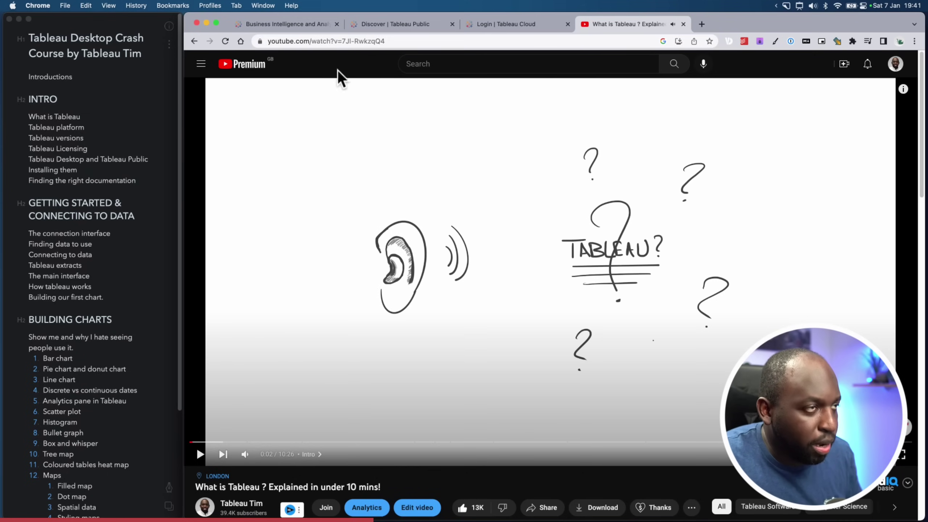
click(344, 41)
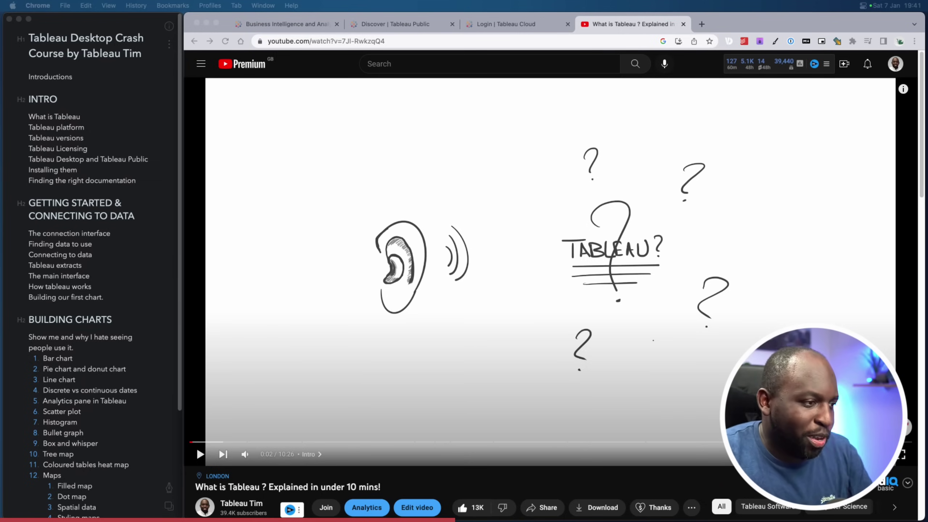
scroll(323, 391, down, 5)
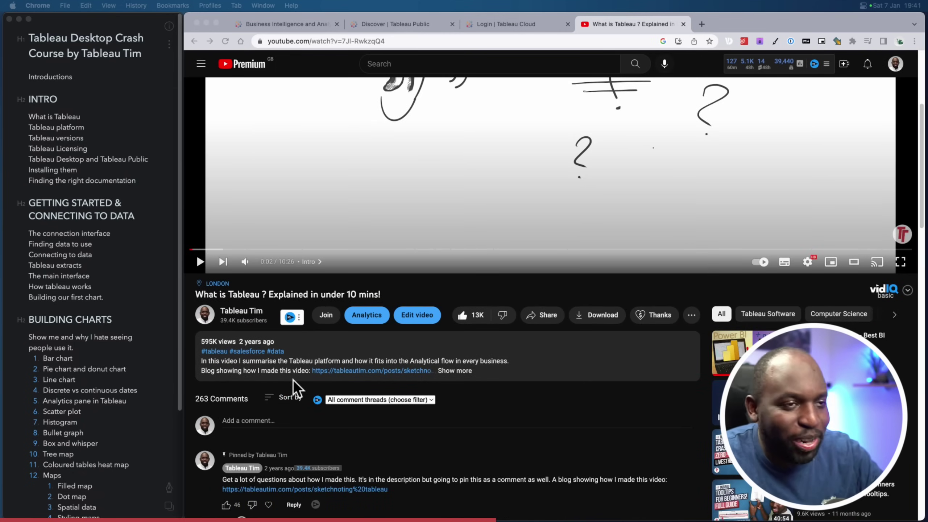
scroll(357, 380, up, 5)
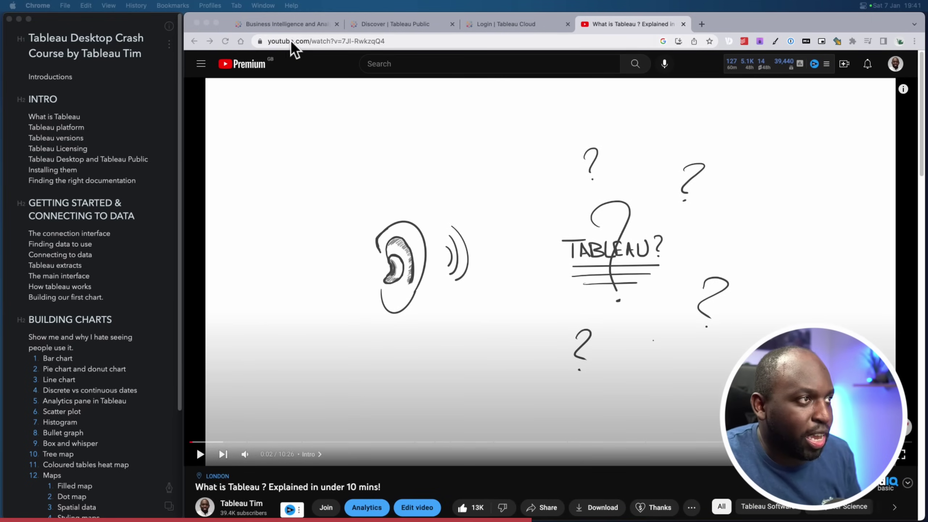
click(283, 25)
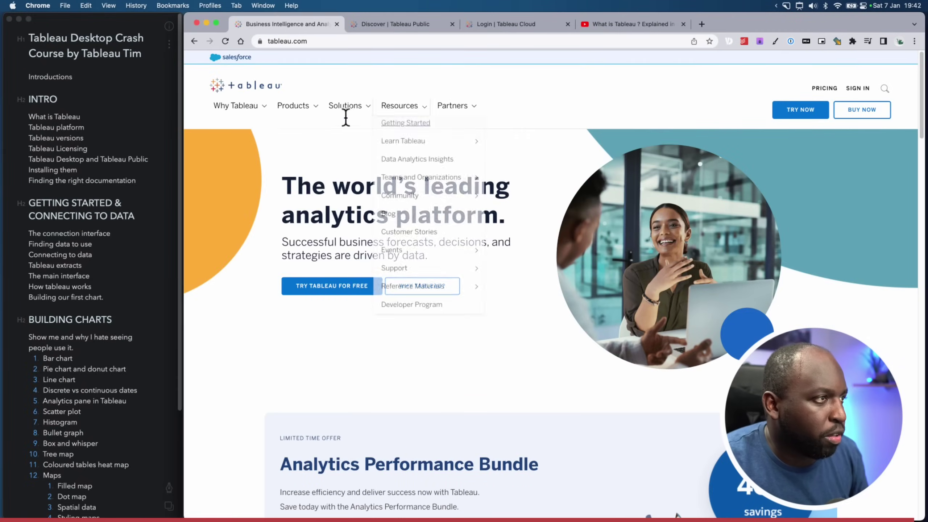
mouse_move(292, 114)
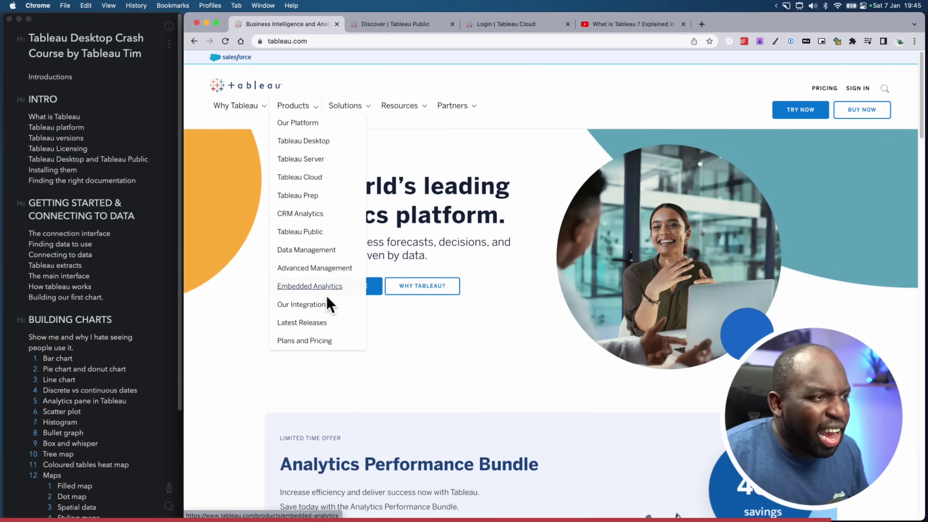
Open the Products menu in the tableau.com navigation bar
mouse_move(288, 106)
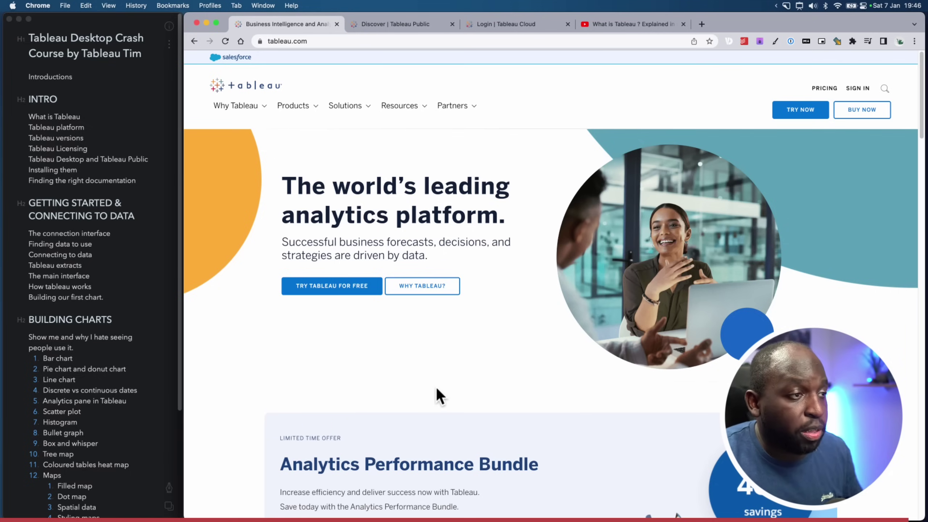
click(306, 110)
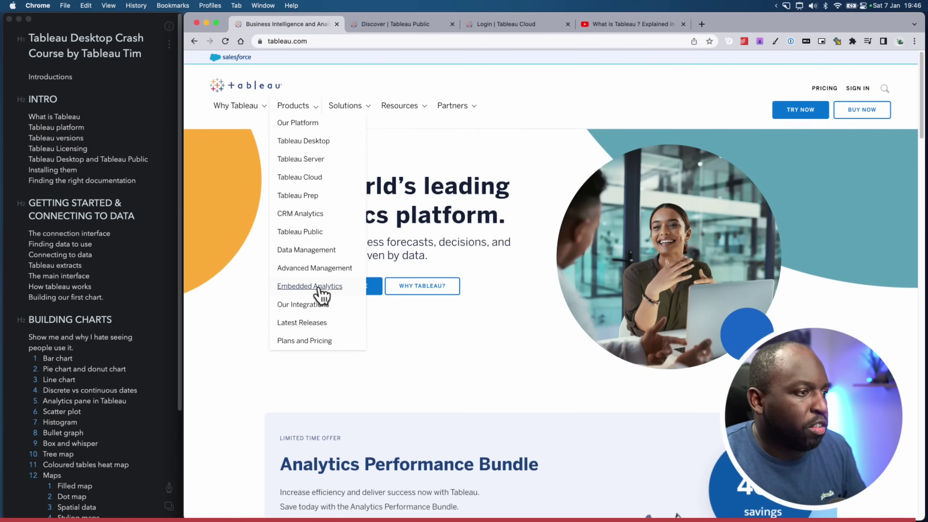
Open Plans and Pricing and scroll to the Cloud cards: Creator $70, Explorer $42, Viewer $15
click(329, 343)
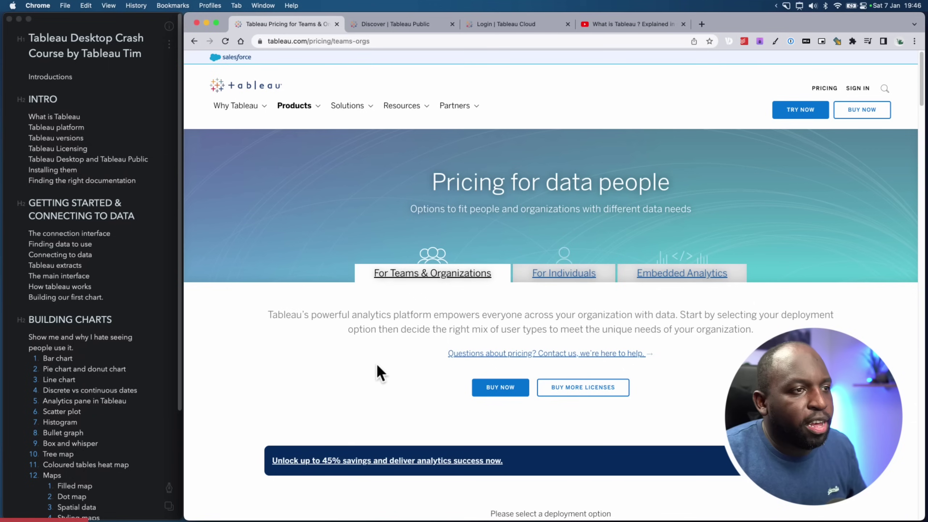
scroll(387, 366, down, 3)
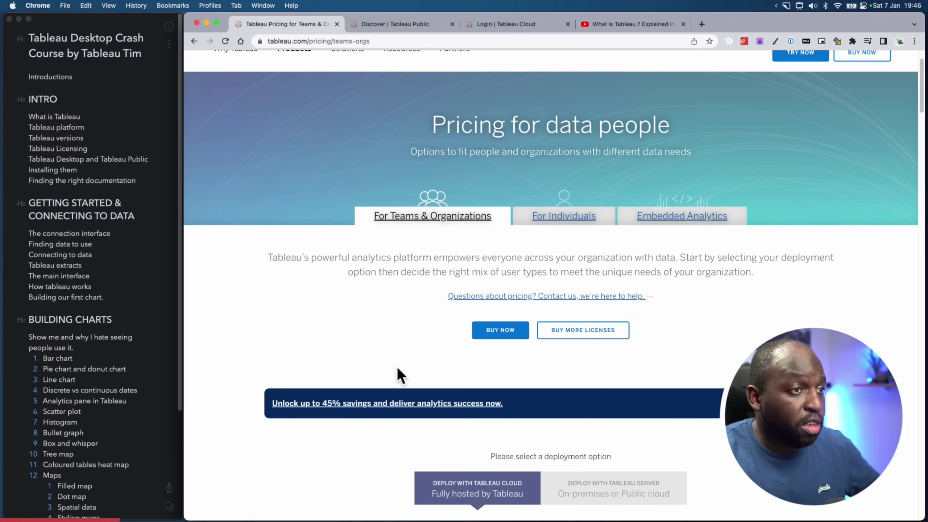
scroll(401, 365, up, 1)
scroll(400, 365, down, 6)
scroll(400, 365, down, 3)
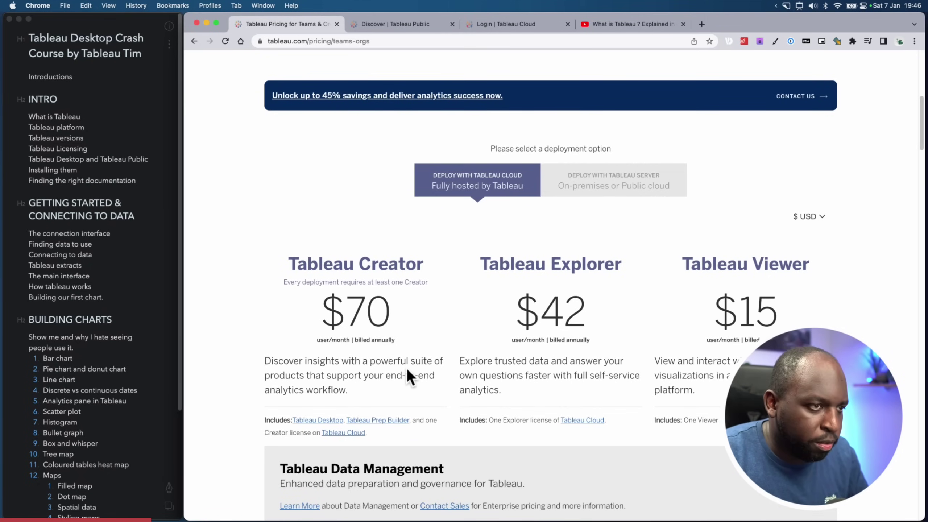
scroll(406, 368, down, 2)
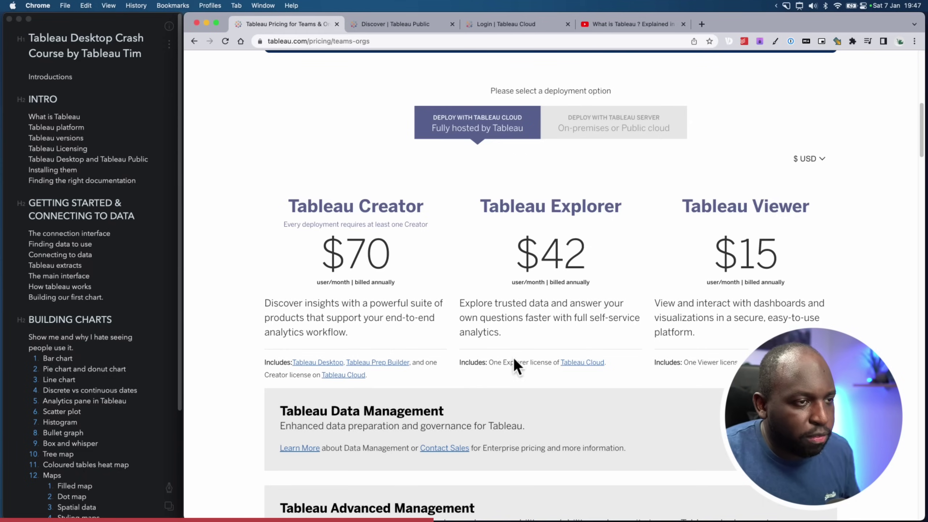
Draw and clear arrows at the Explorer and Viewer cards, then choose Deploy with Tableau Server
key(super+shift+a)
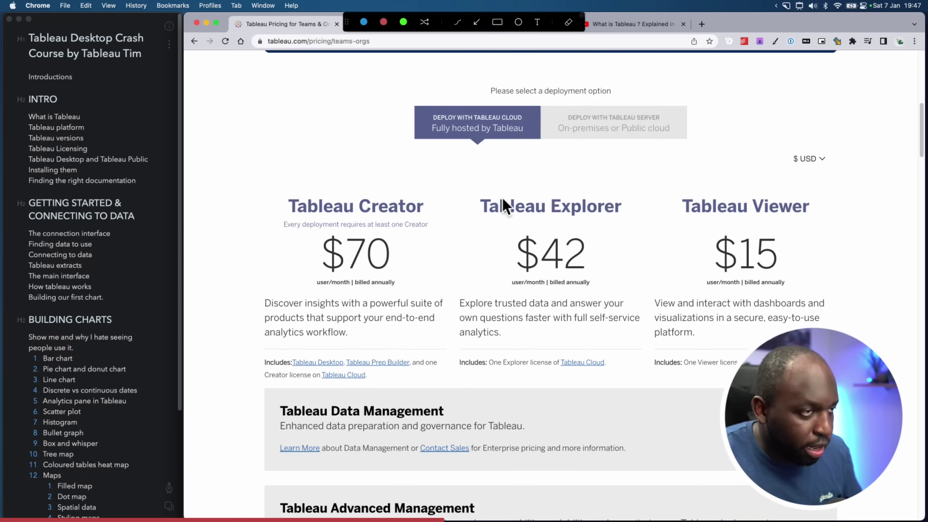
click(468, 21)
drag(628, 253, 590, 372)
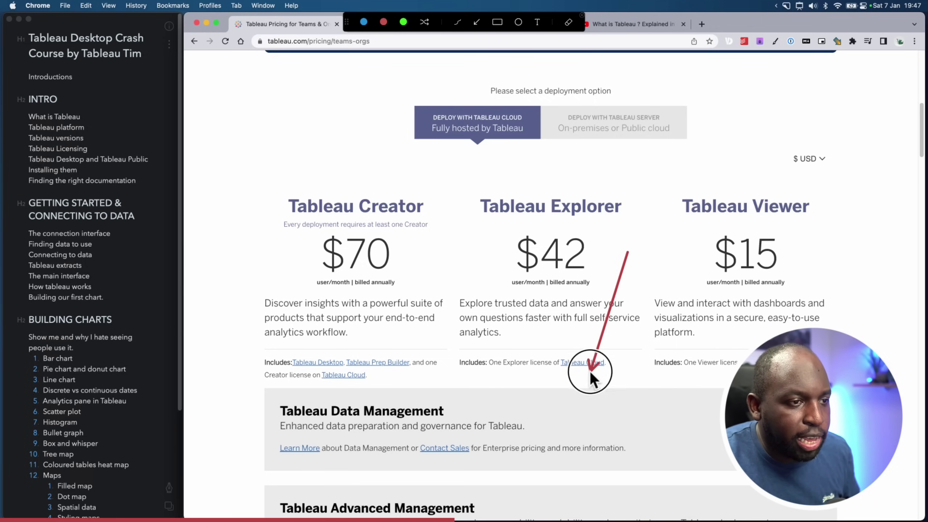
drag(840, 248, 802, 325)
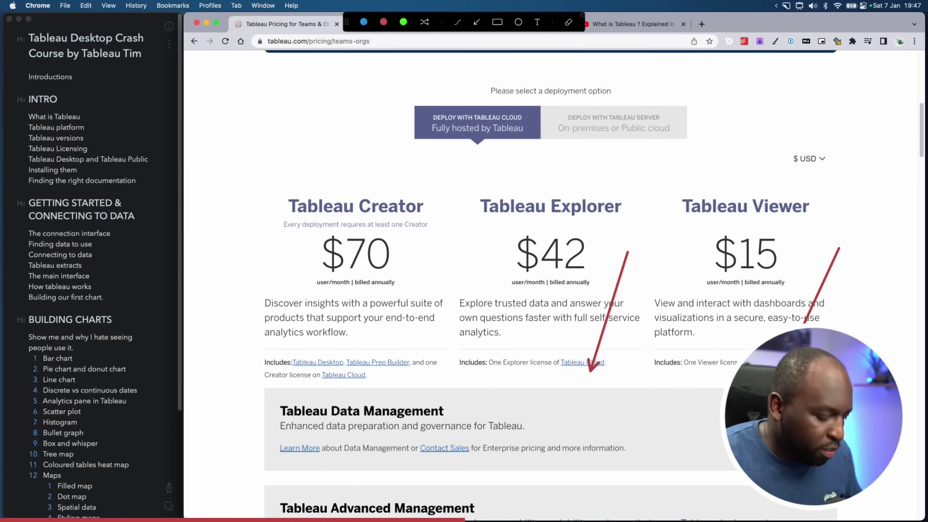
key(Escape)
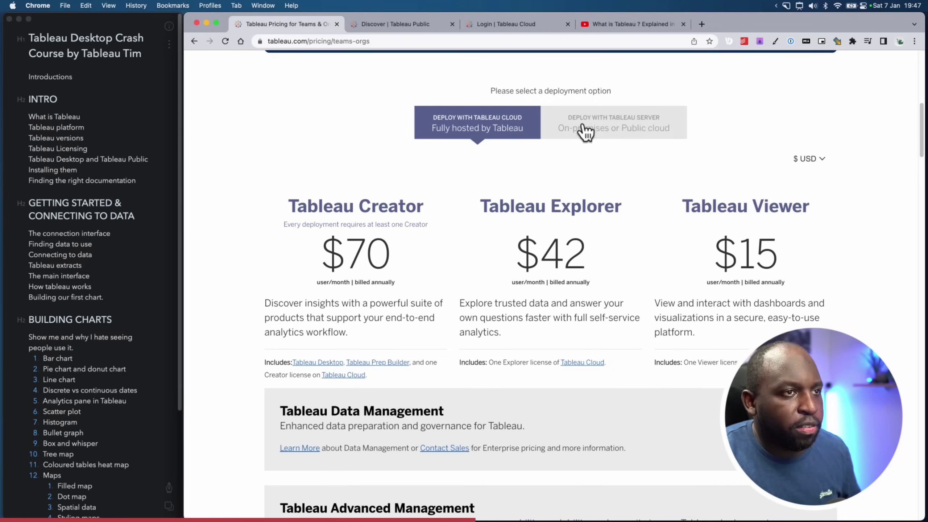
click(592, 126)
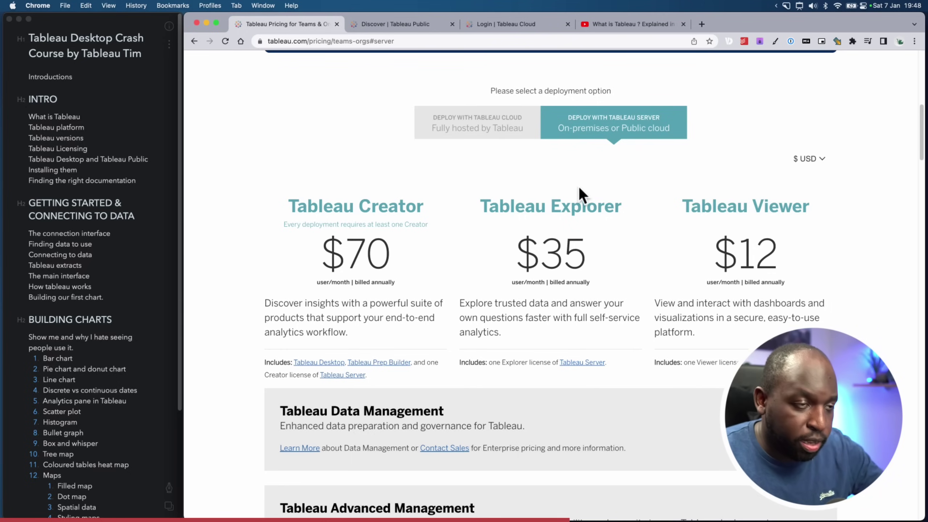
Switch back to Deploy with Tableau Cloud, showing Creator $70, Explorer $42 and Viewer $15
double_click(508, 142)
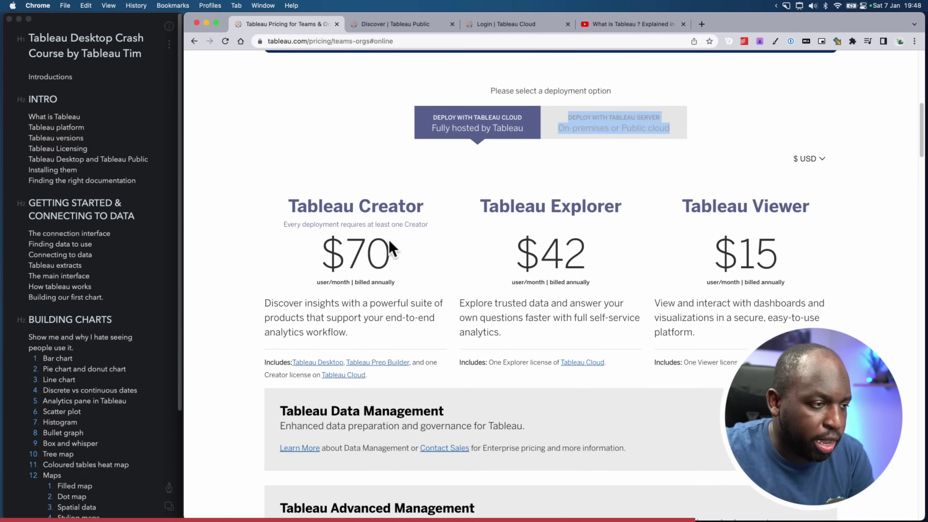
Scroll through the pricing details, then switch to the Tableau Public Discover tab
scroll(402, 241, down, 6)
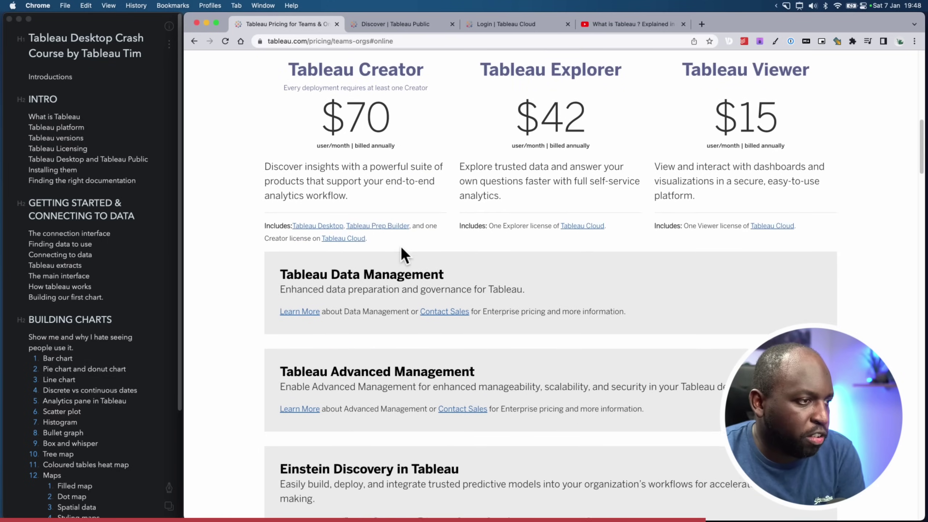
scroll(403, 249, down, 2)
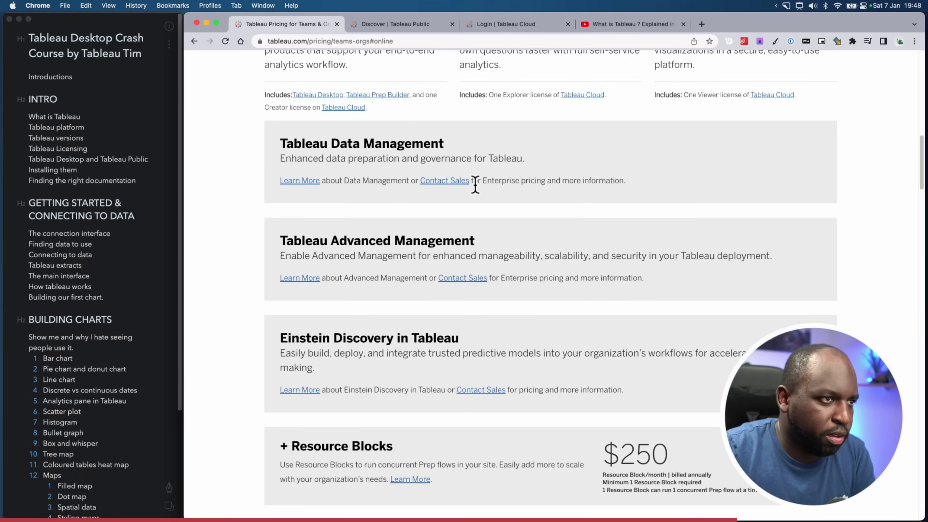
scroll(508, 184, up, 15)
scroll(518, 212, down, 1)
scroll(517, 212, down, 10)
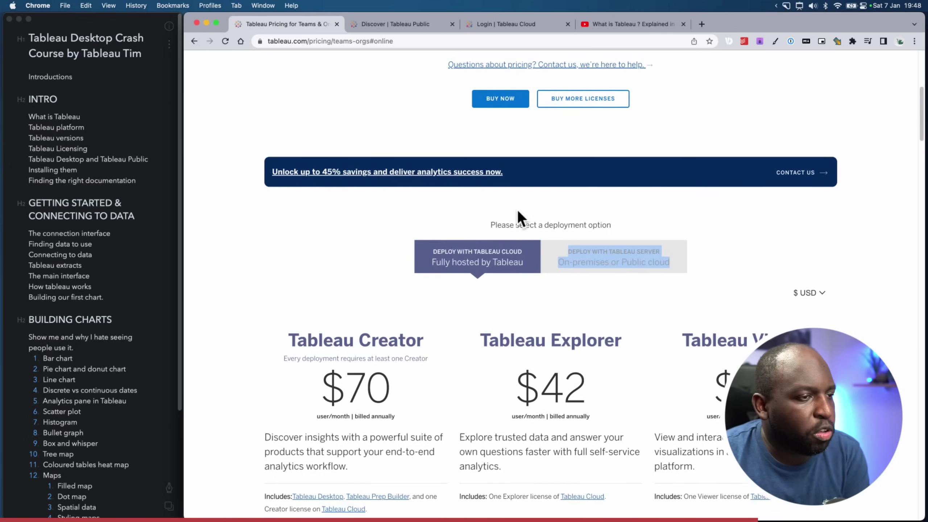
scroll(516, 211, down, 2)
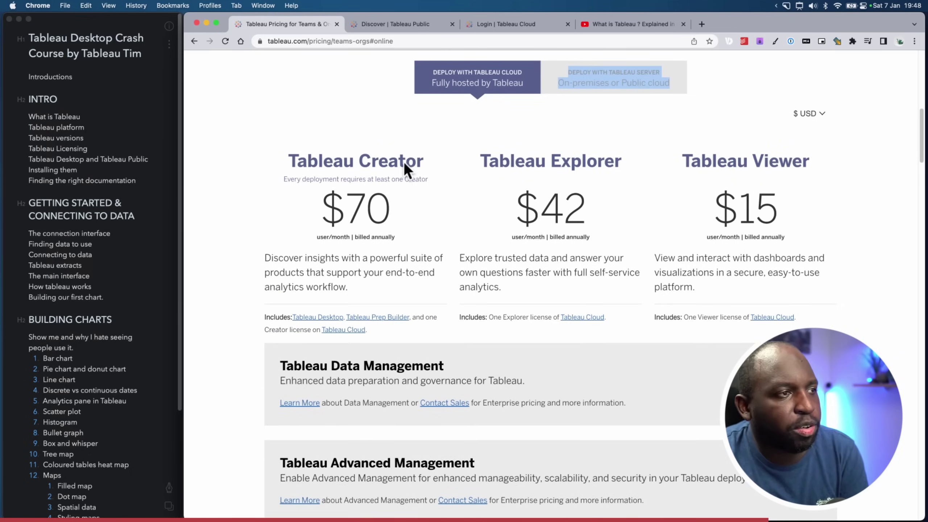
click(388, 212)
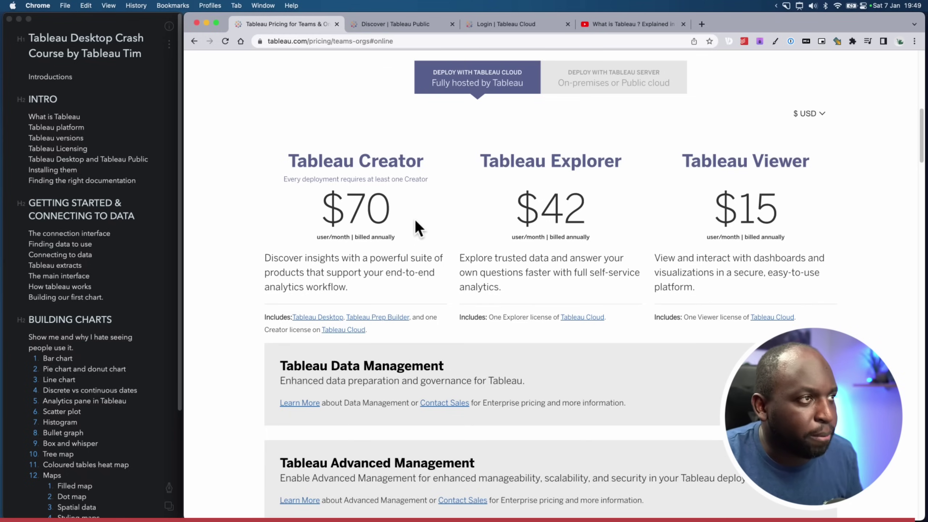
scroll(415, 219, up, 3)
scroll(428, 176, up, 2)
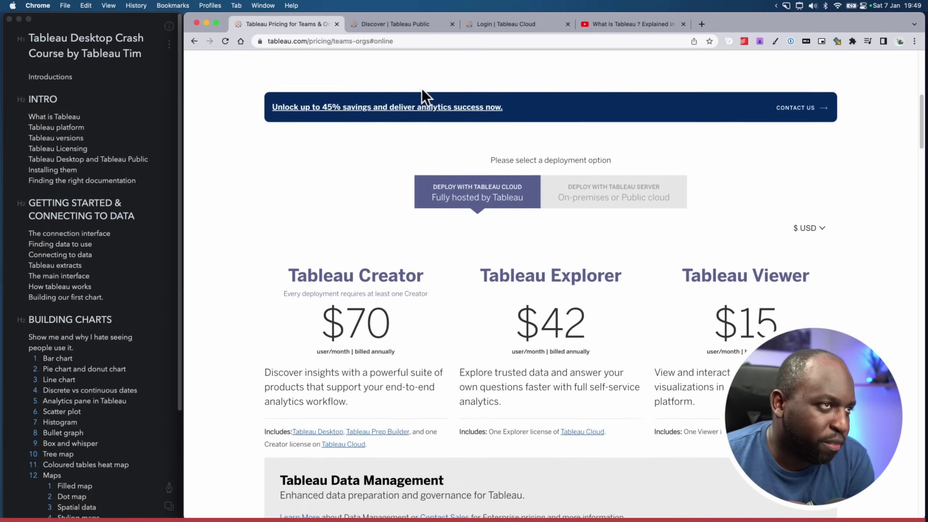
click(409, 26)
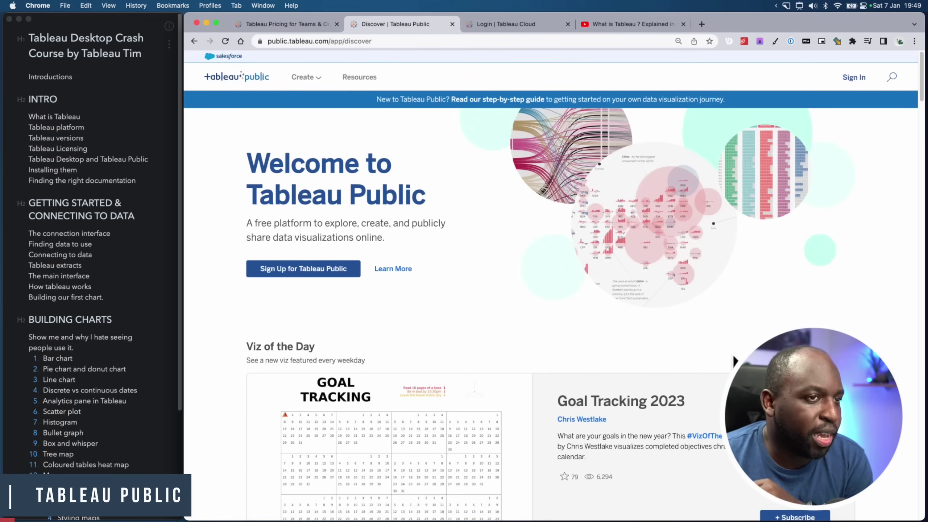
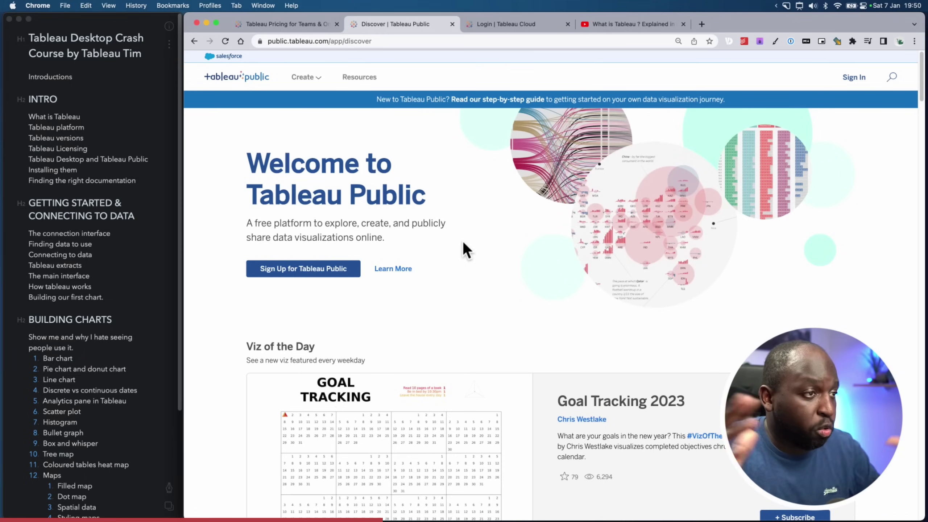
Strike through the 'What is Tableau' line in Bear's INTRO outline
scroll(555, 270, down, 7)
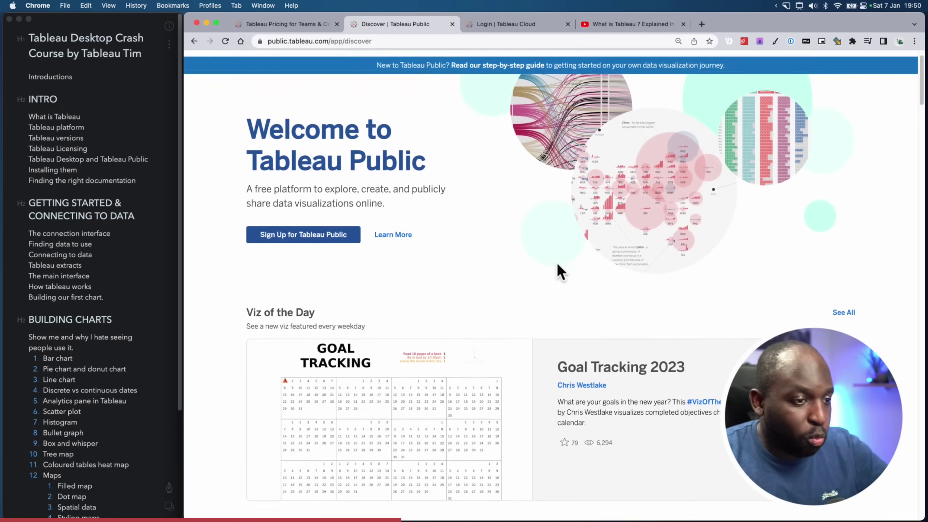
scroll(556, 270, down, 9)
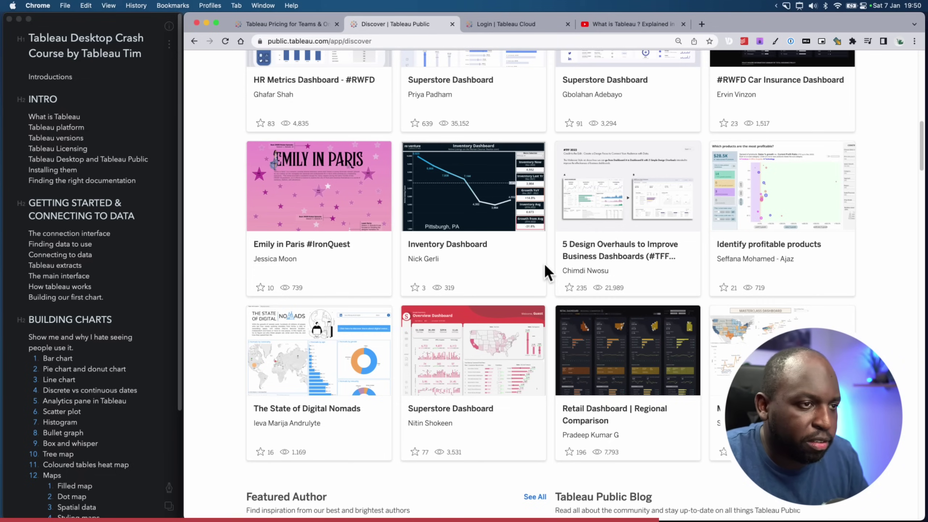
scroll(544, 264, up, 15)
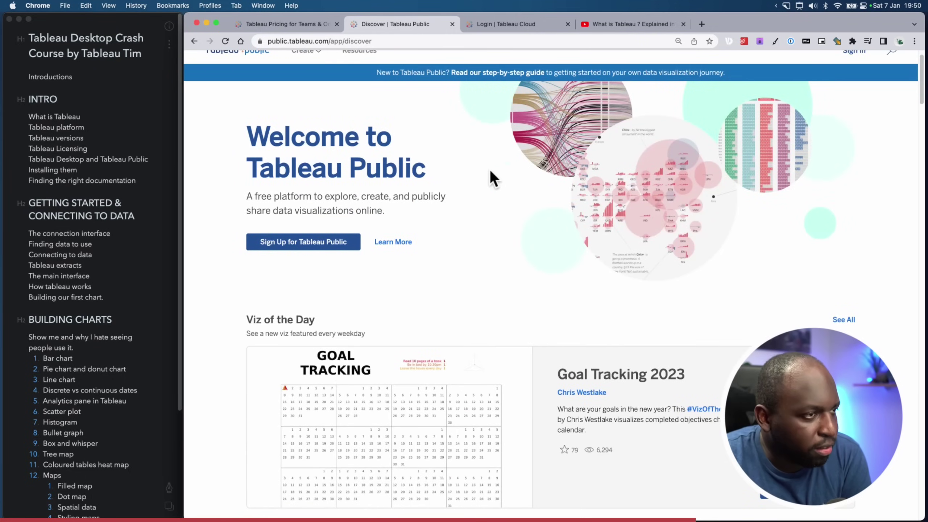
scroll(469, 143, up, 2)
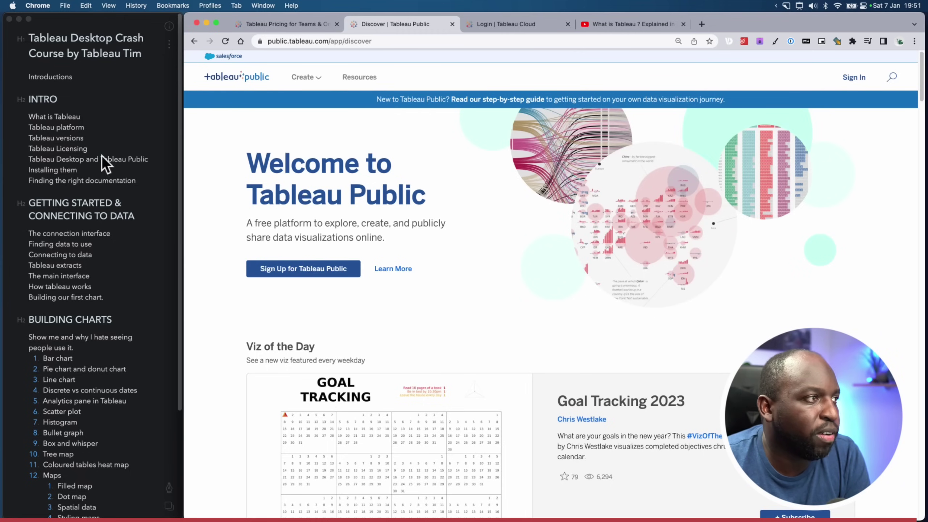
click(94, 142)
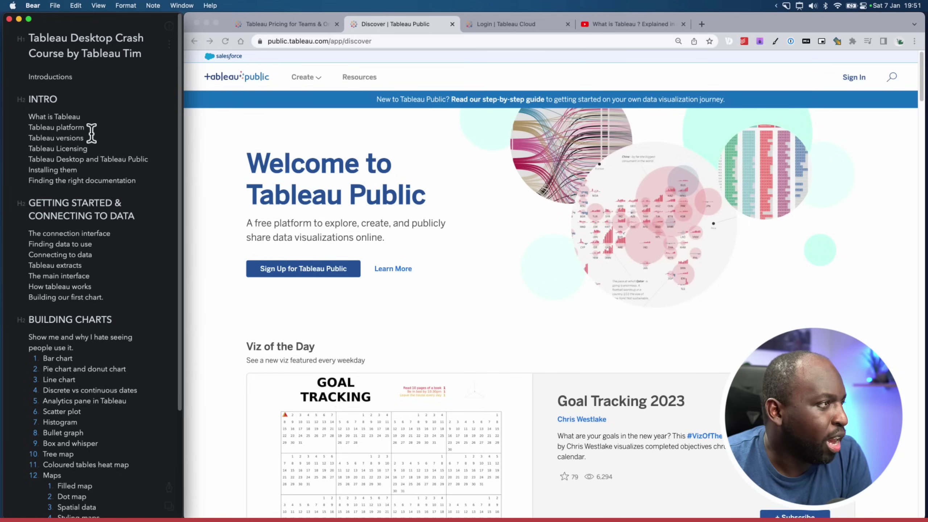
click(107, 128)
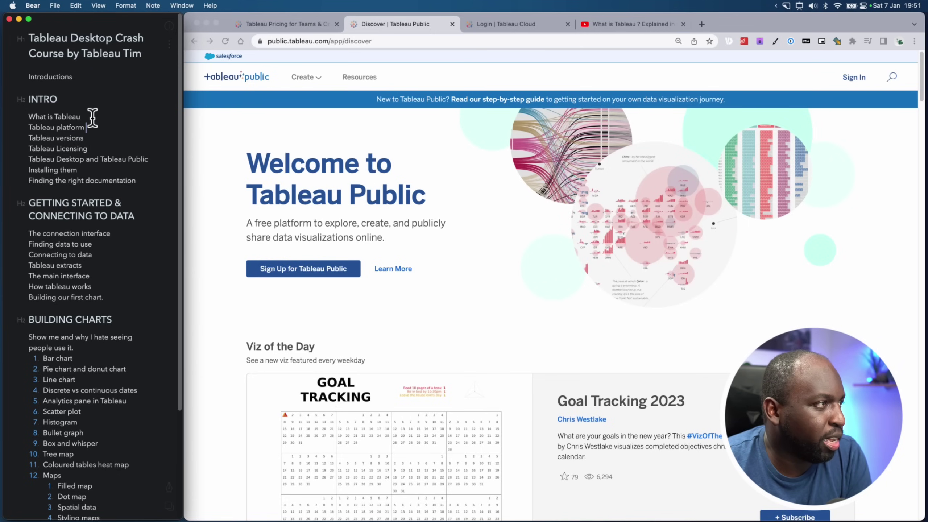
drag(87, 128, 31, 128)
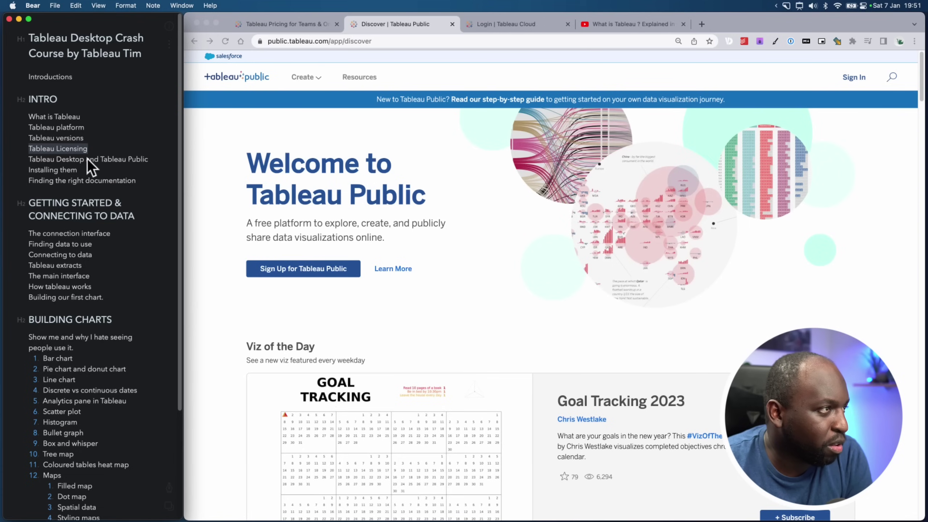
click(87, 116)
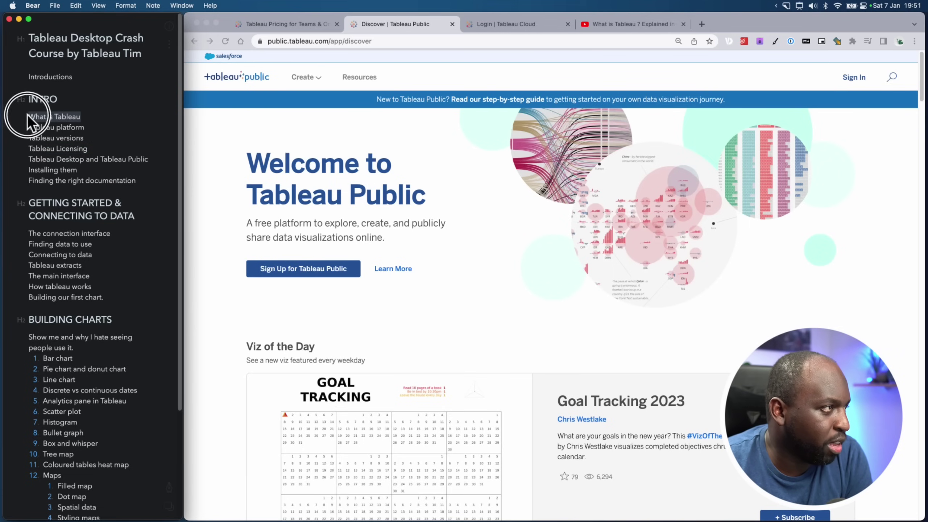
click(170, 489)
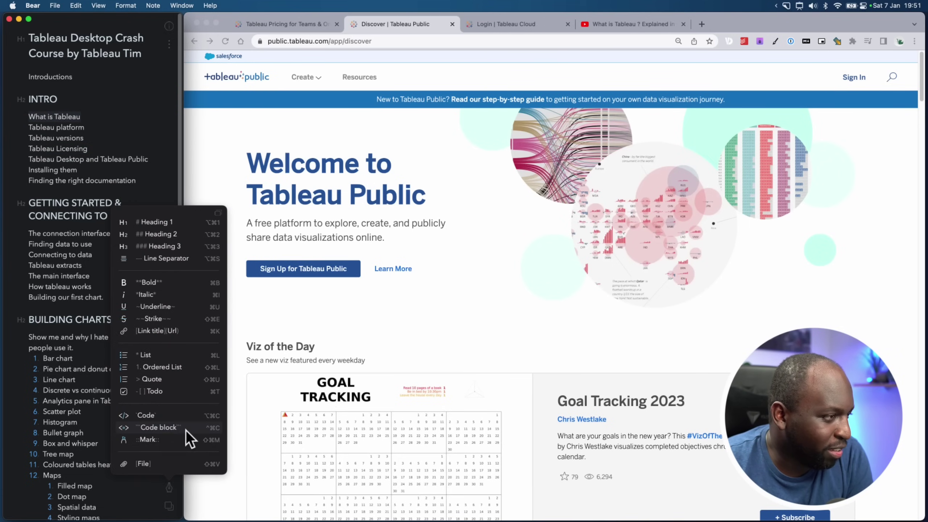
click(173, 319)
Strike through the 'Tableau platform' and 'Tableau Licensing' lines as well
click(91, 134)
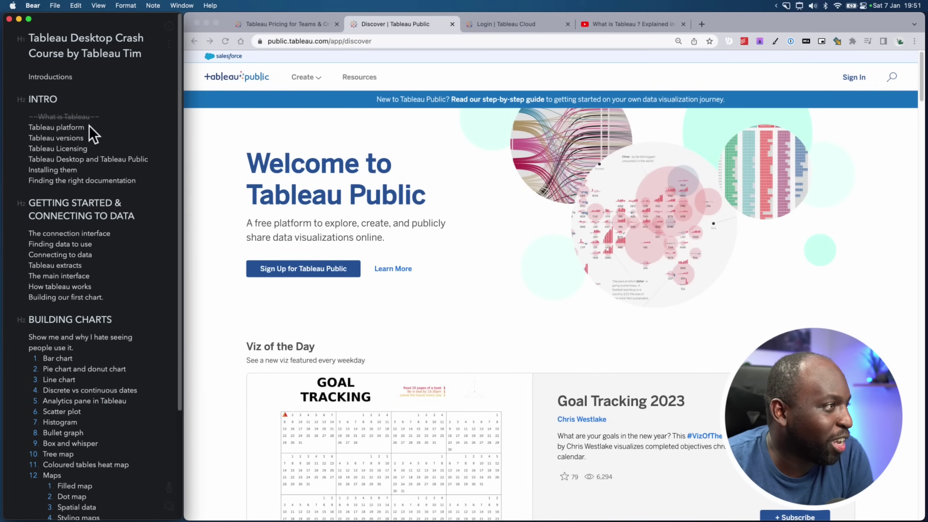
click(170, 488)
click(178, 319)
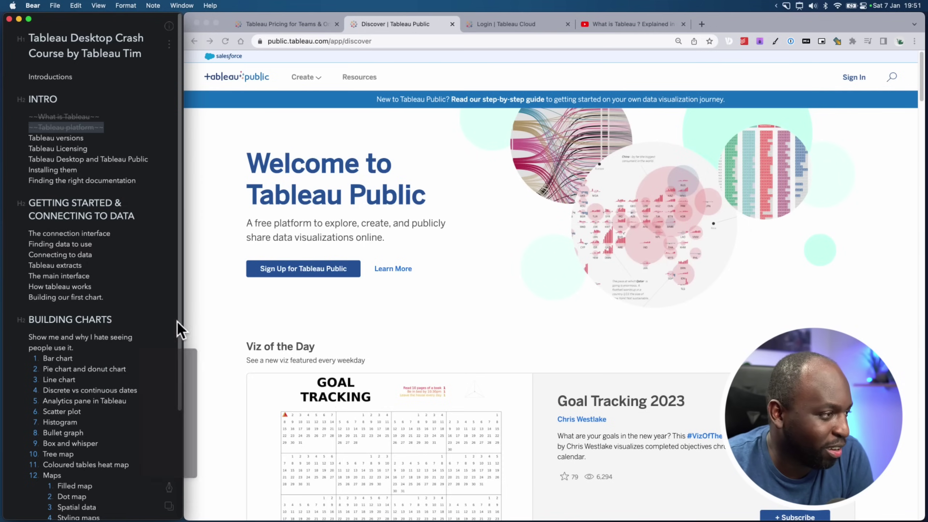
click(102, 149)
drag(101, 149, 30, 148)
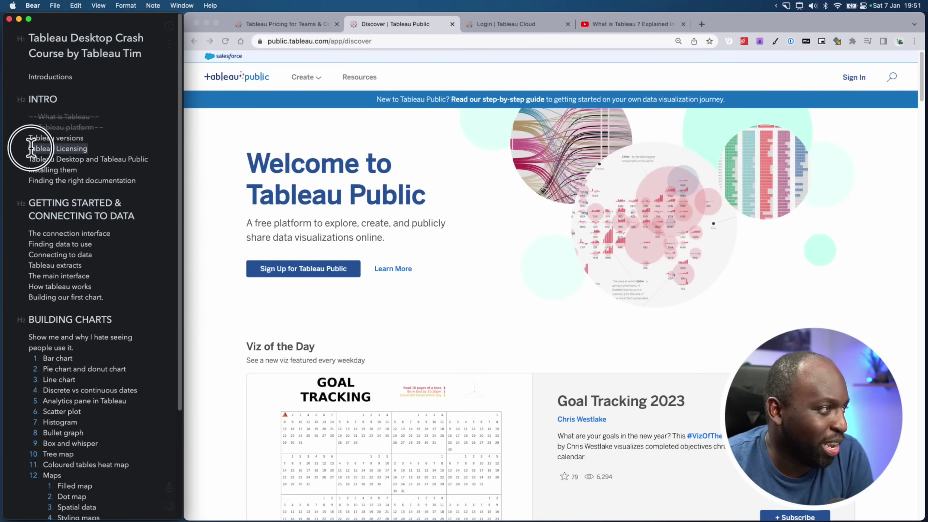
click(168, 489)
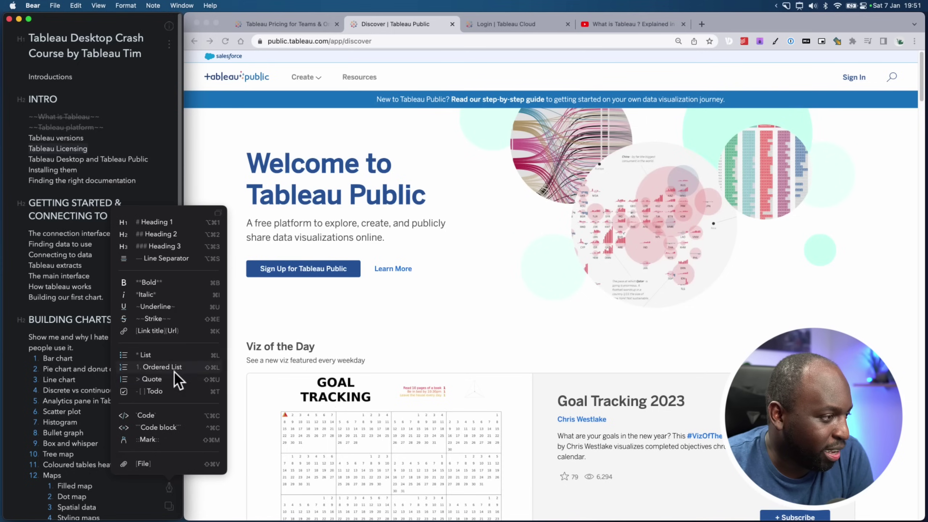
click(172, 318)
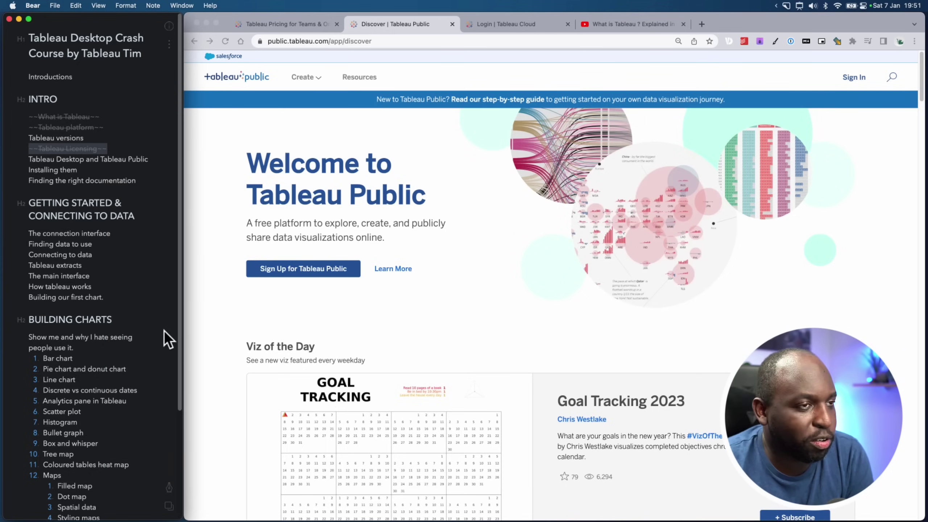
click(128, 139)
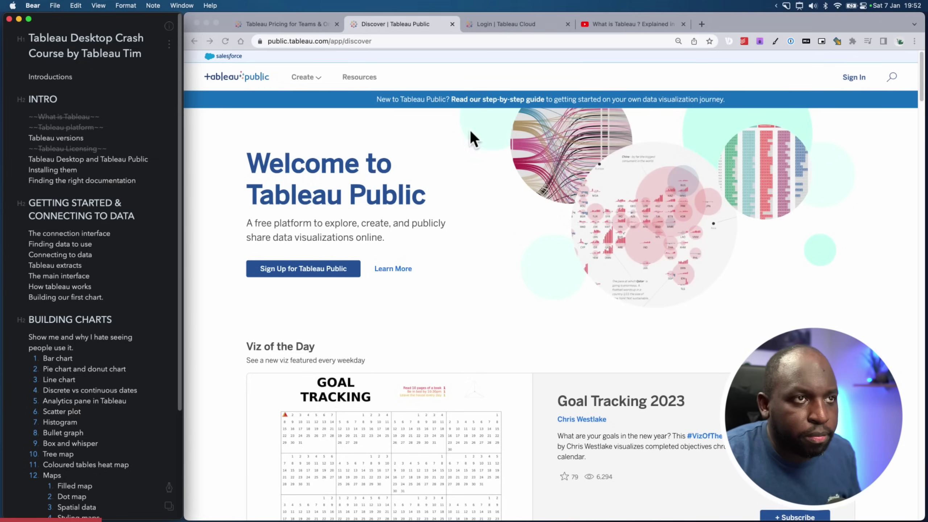
In a new tab, search 'tableau esdalt' and open Tableau's Alternate Download Site
click(702, 24)
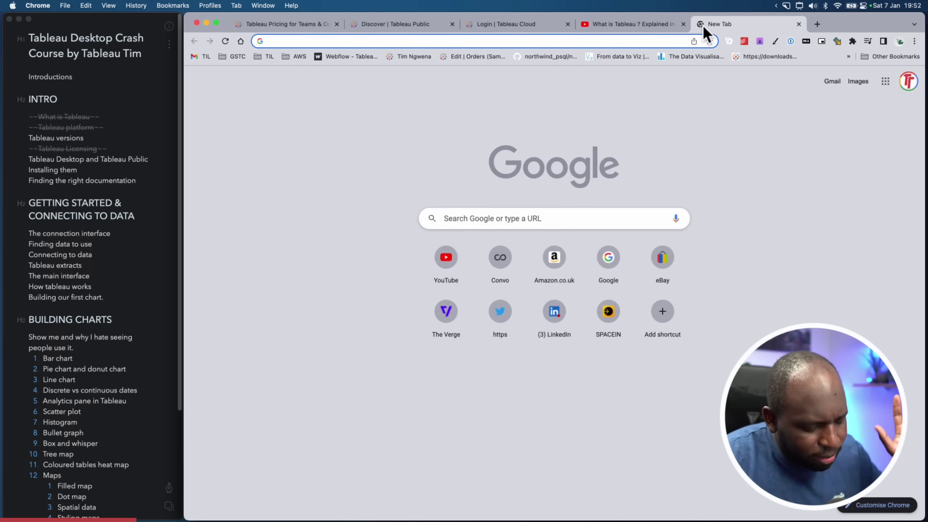
text(t)
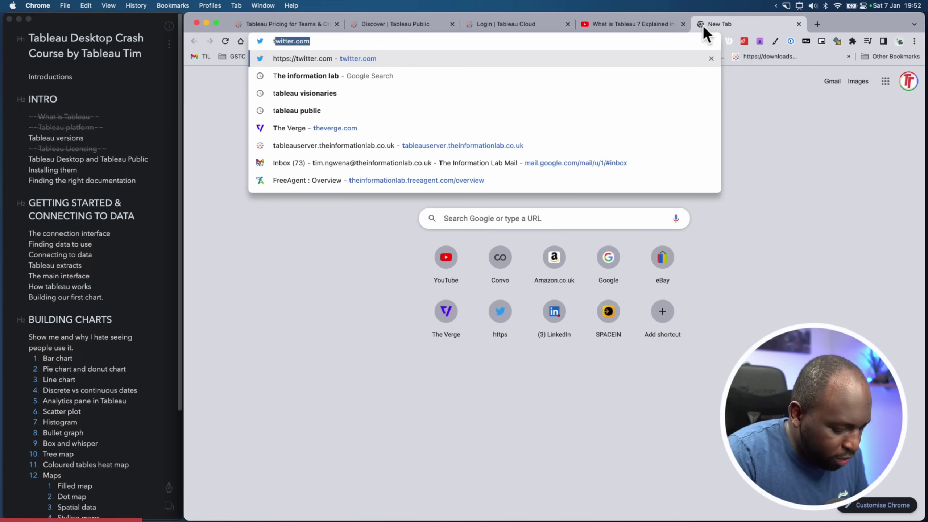
text(ableau e)
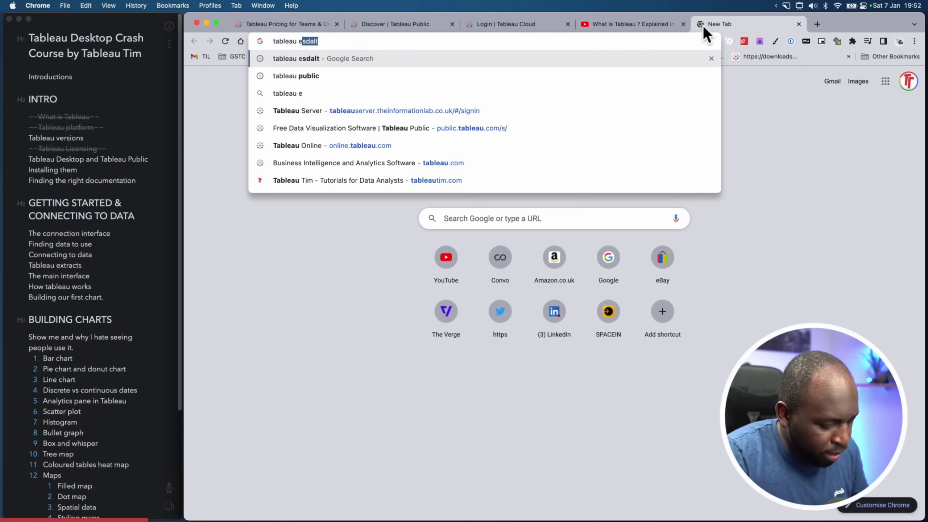
text(sdalt)
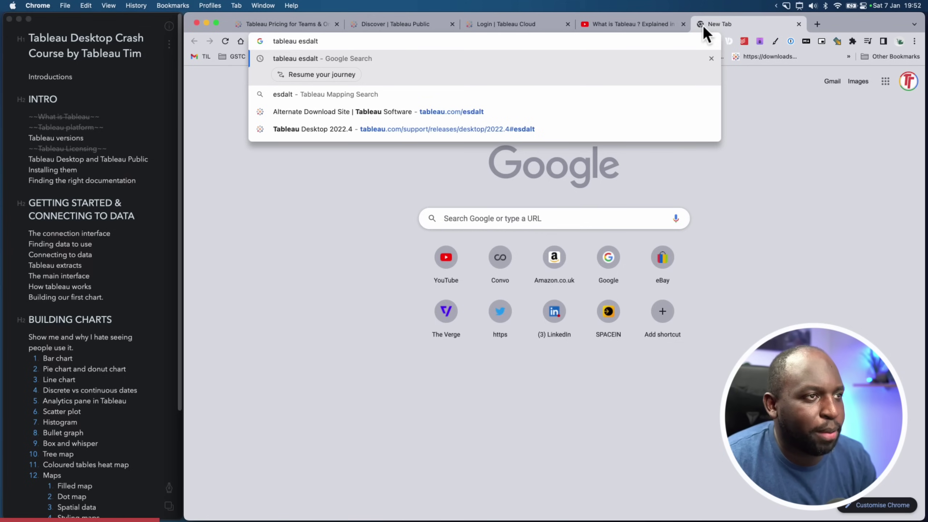
click(493, 113)
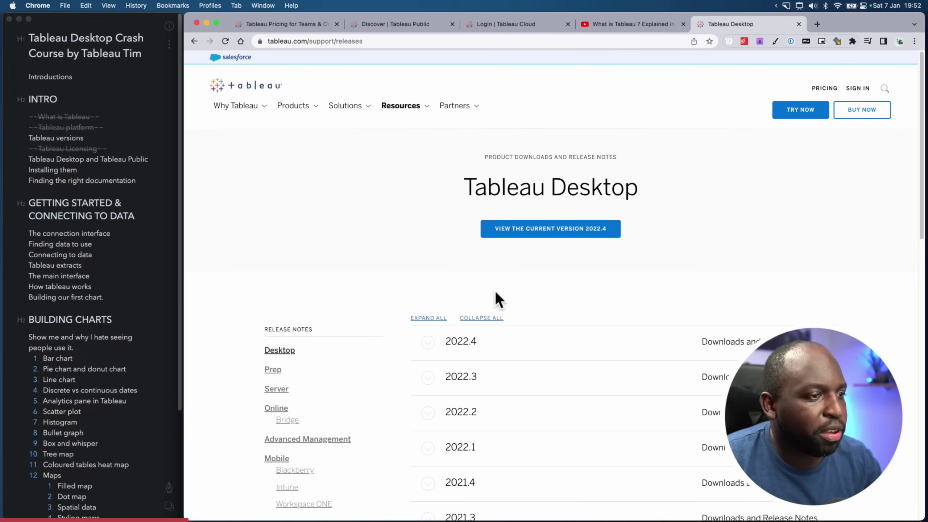
scroll(498, 300, down, 3)
scroll(523, 314, down, 3)
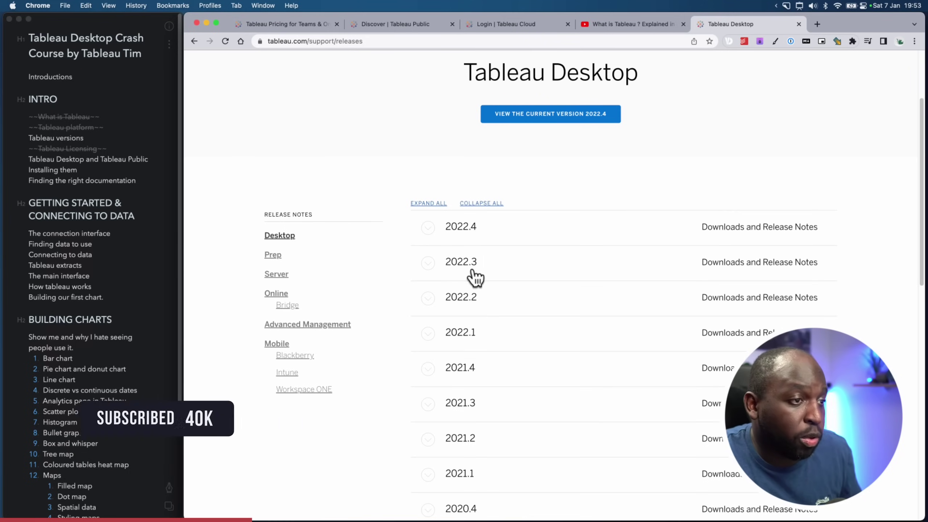
click(435, 273)
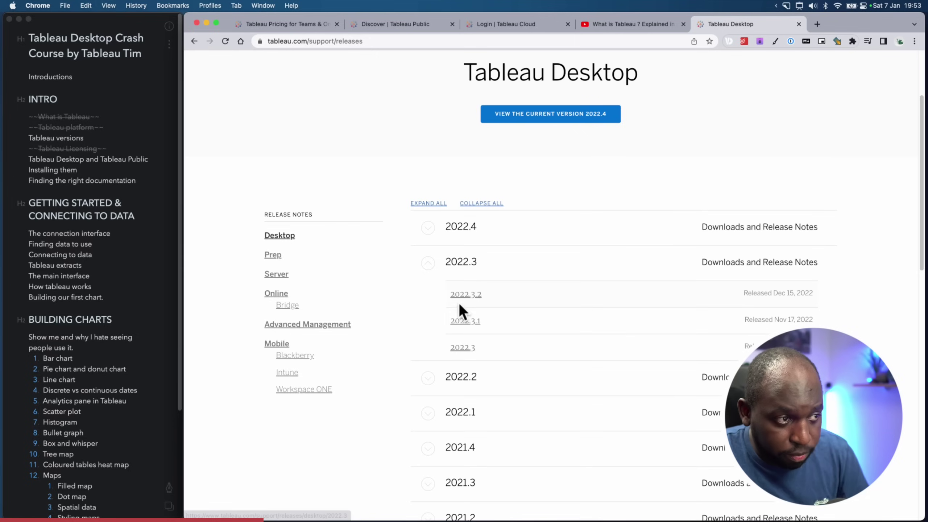
click(426, 384)
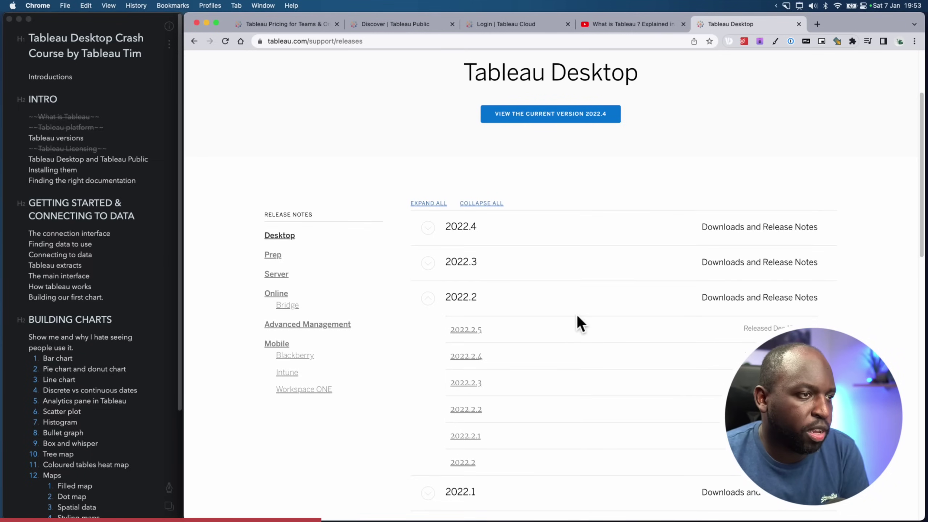
click(429, 299)
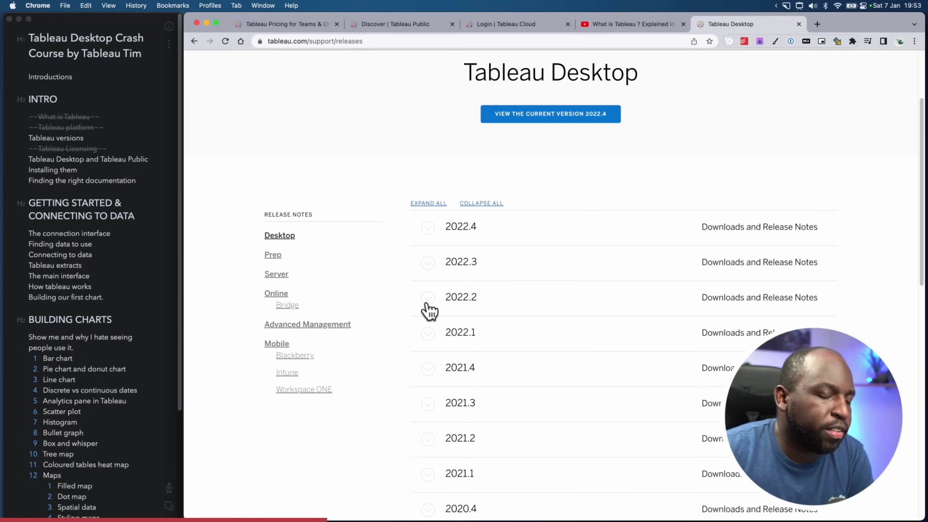
scroll(464, 335, down, 2)
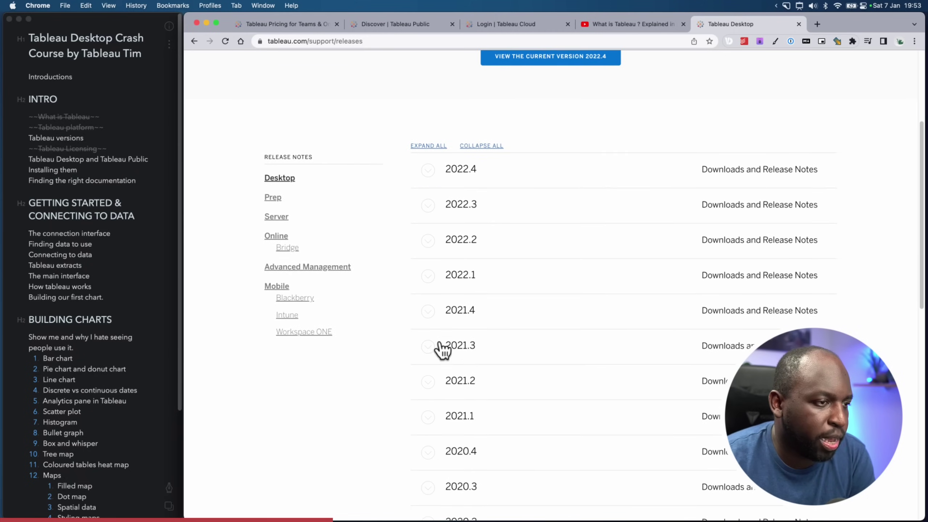
Expand the 2021.3 and 2022.4 release entries, then open the Tableau Server release notes
click(438, 346)
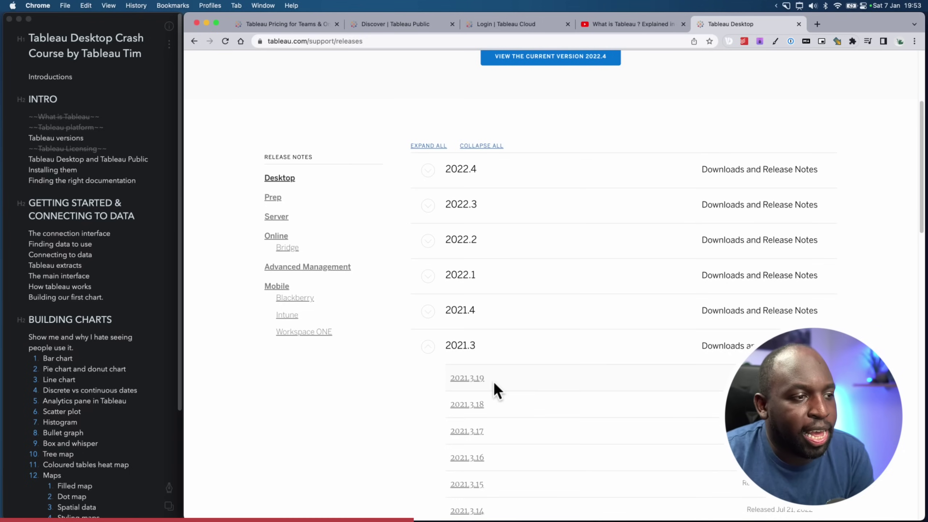
click(428, 346)
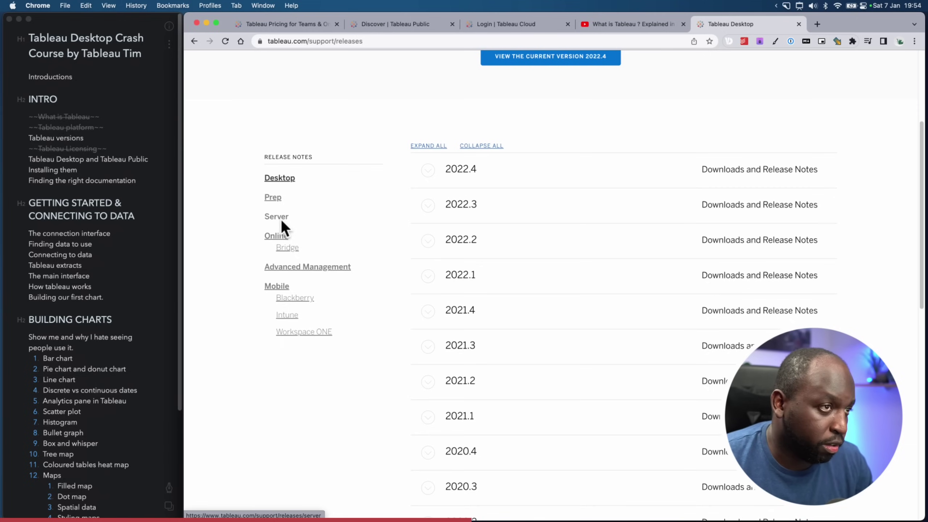
click(430, 171)
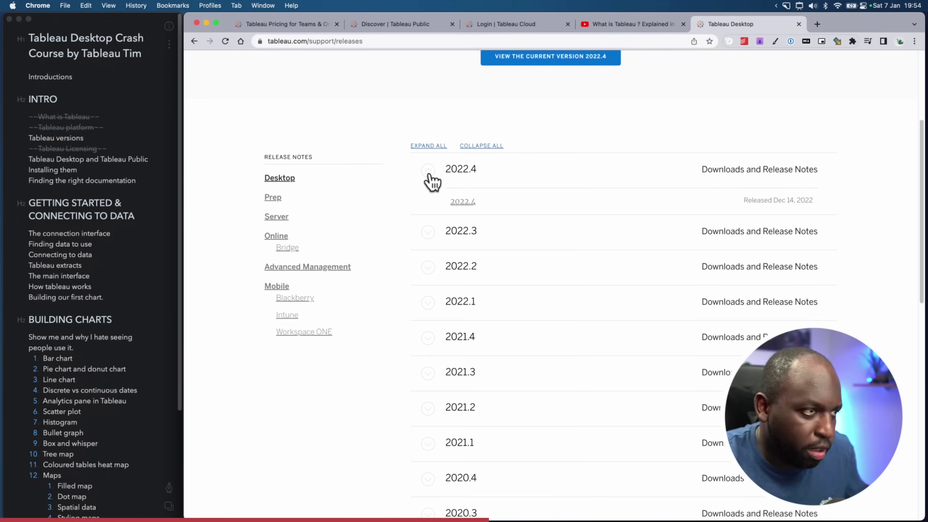
click(283, 217)
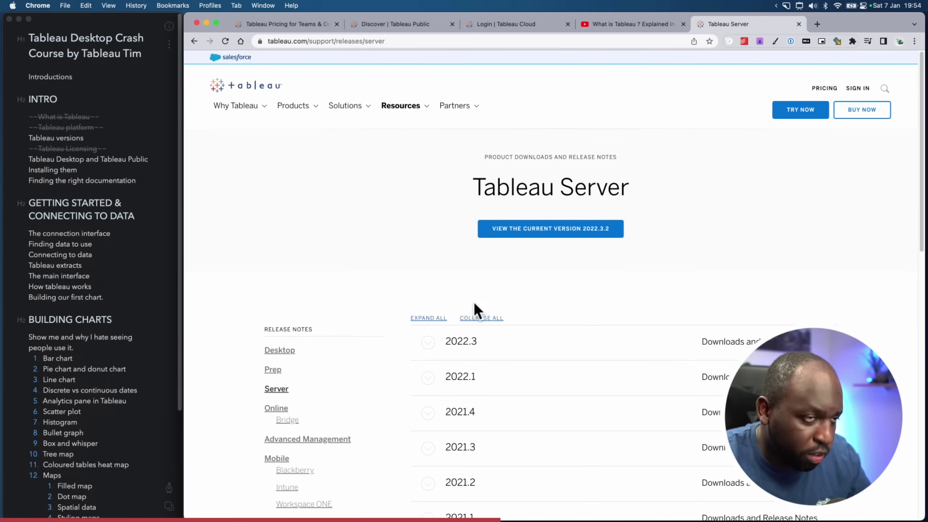
Expand and collapse the 2022.3 and 2022.1 Server releases to view their point versions
click(430, 350)
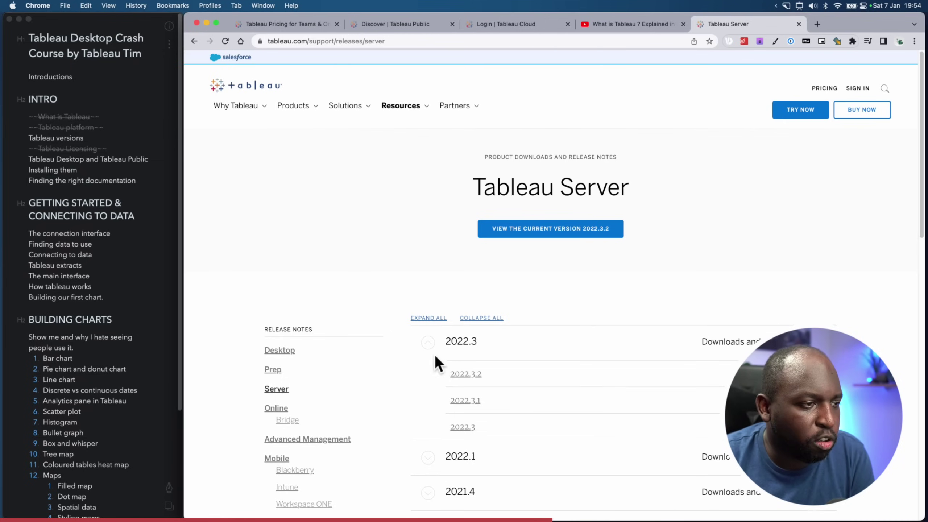
click(428, 344)
scroll(542, 408, down, 3)
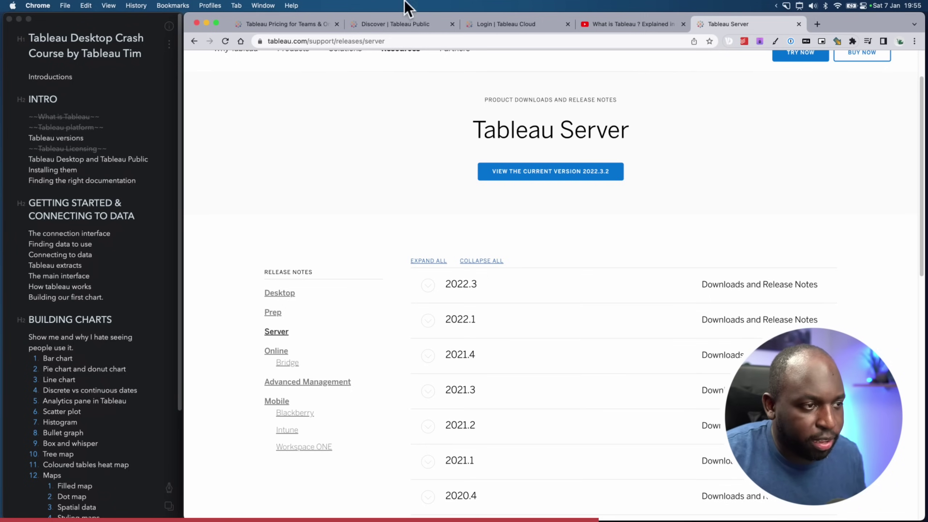
click(429, 322)
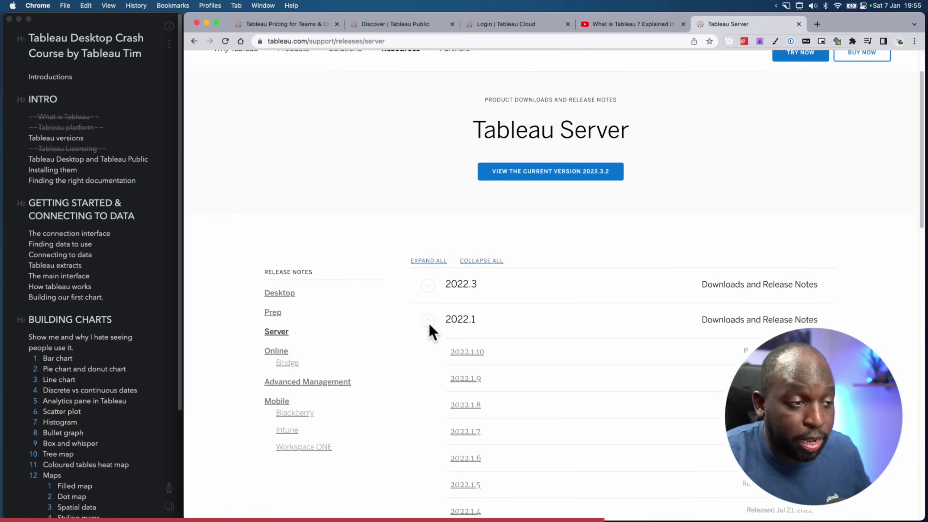
click(428, 322)
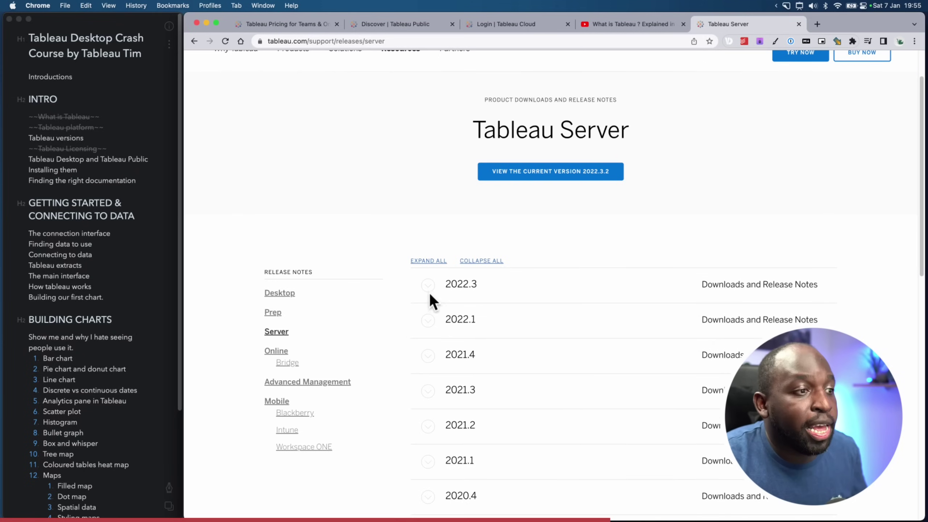
click(429, 285)
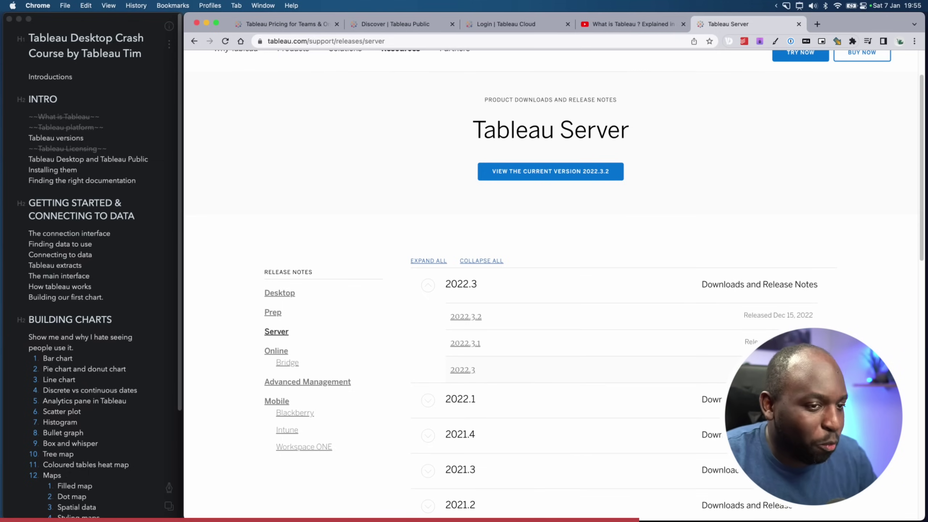
click(431, 292)
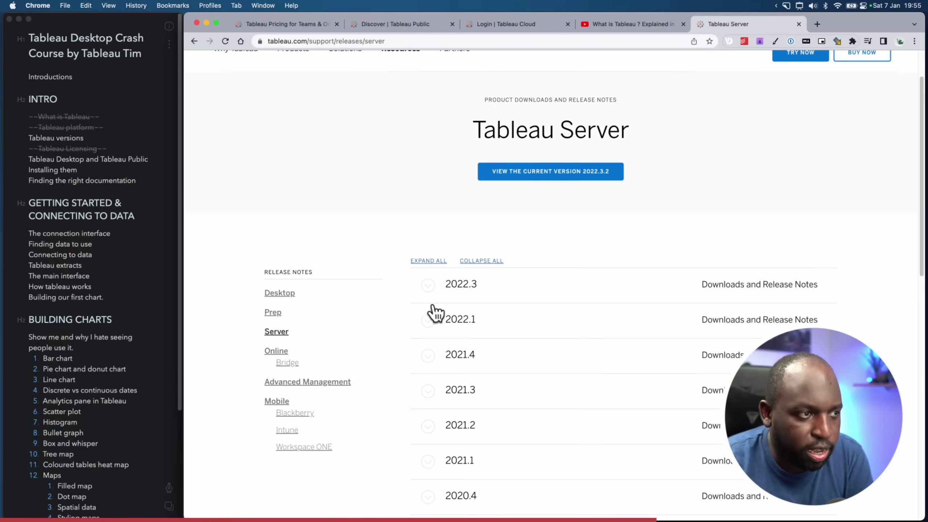
click(428, 321)
scroll(542, 365, down, 4)
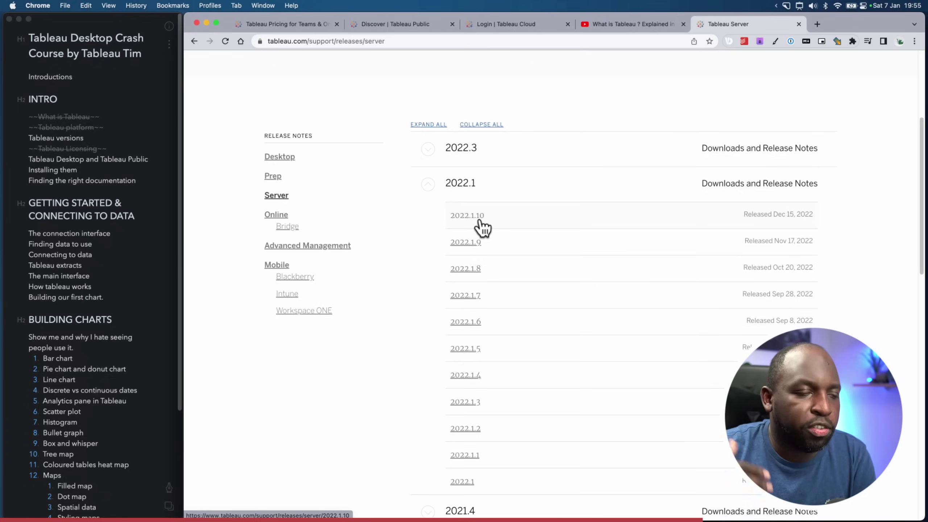
click(430, 187)
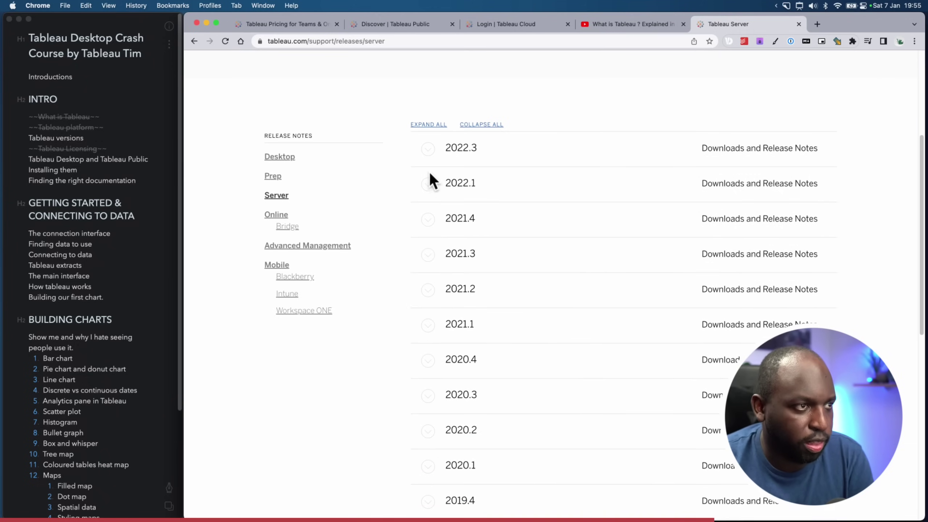
click(433, 151)
click(430, 153)
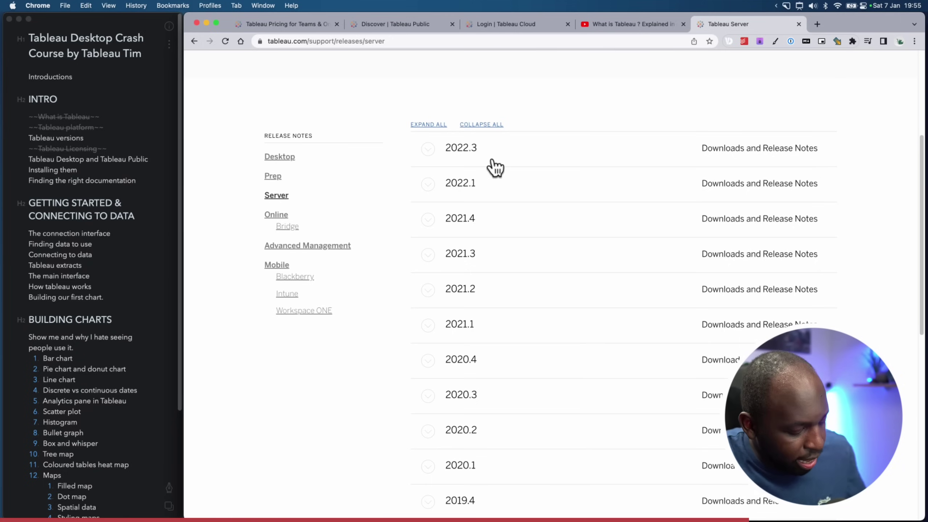
Outline the Release Notes product list with a red rectangle, then bring up Tableau Cloud sign-in
key(ctrl+super+a)
click(496, 23)
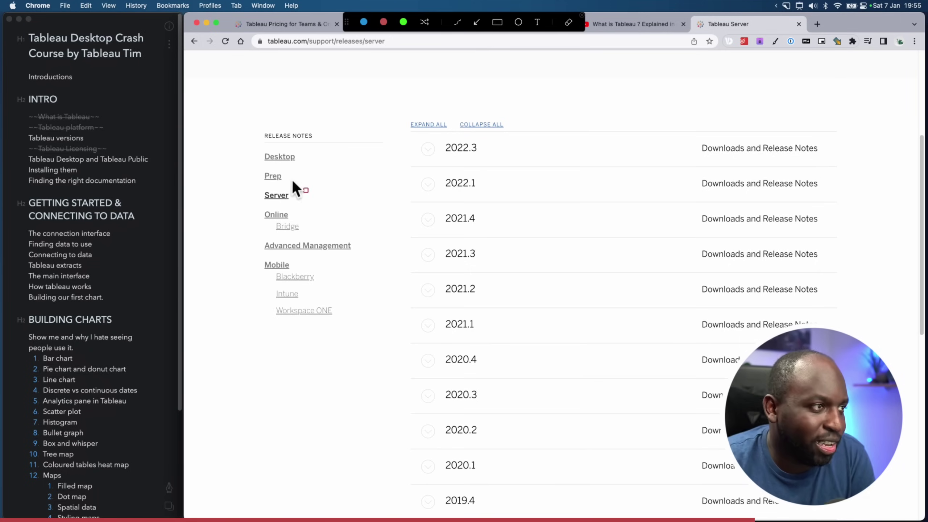
mouse_move(244, 135)
mouse_down()
mouse_move(343, 328)
mouse_move(375, 339)
mouse_up()
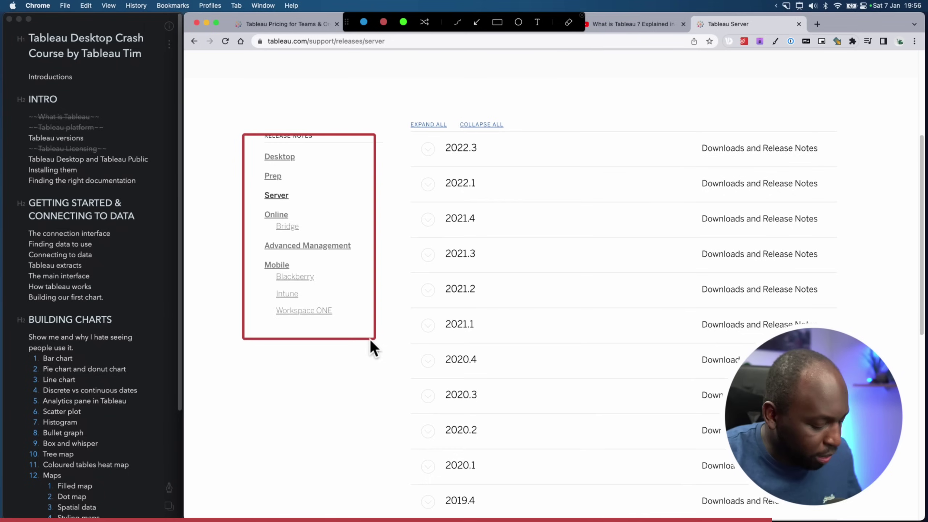
key(Escape)
click(490, 25)
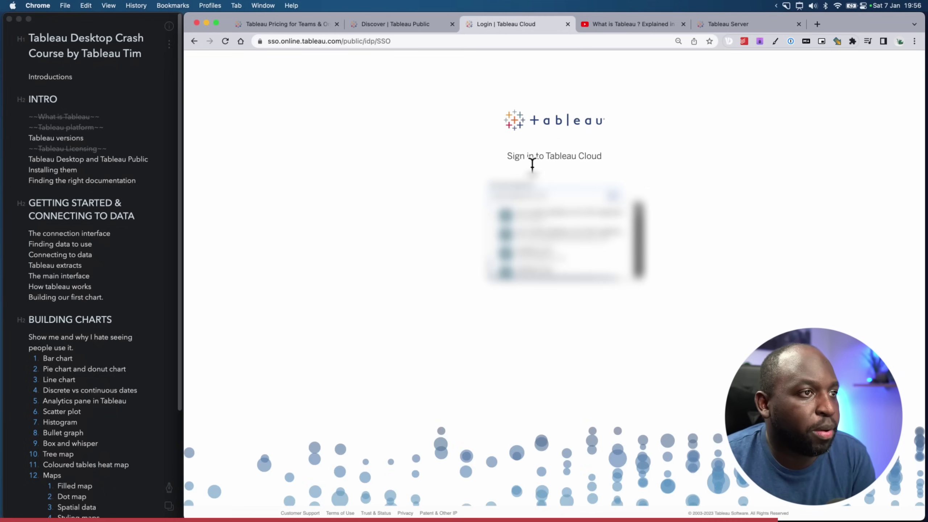
Sign in to Tableau Cloud with the saved account, expand the site navigation panel, return to Bear
click(556, 197)
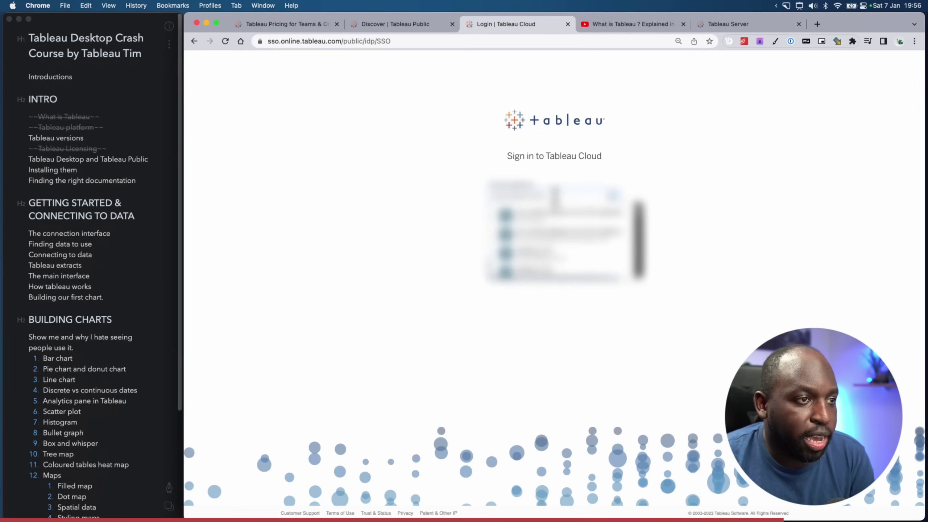
click(556, 226)
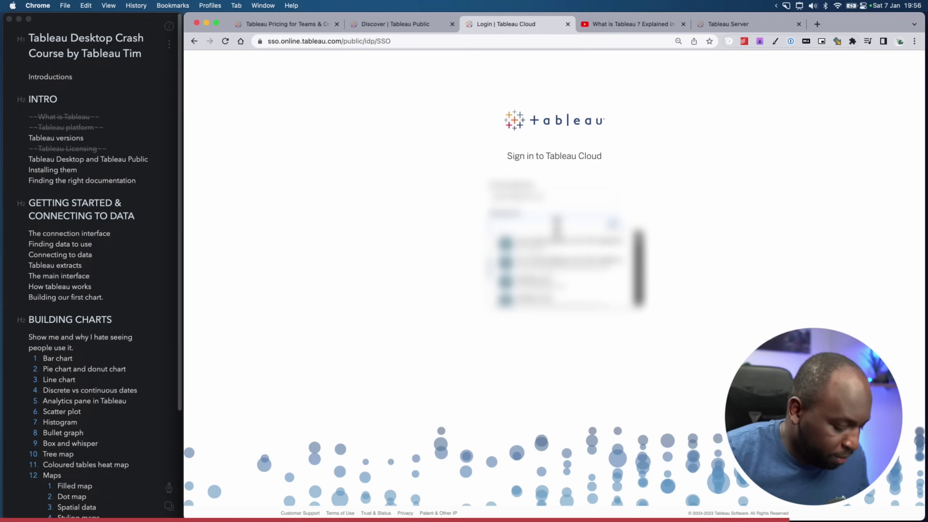
click(559, 233)
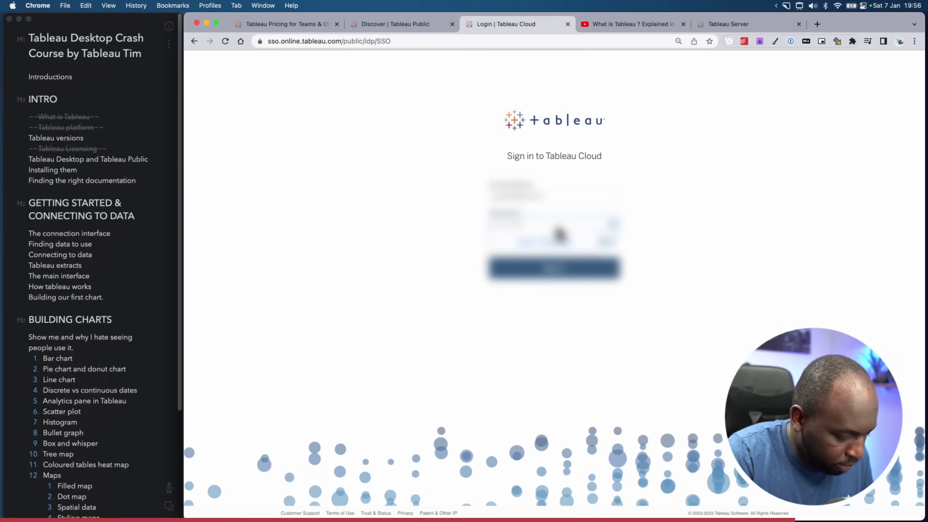
click(541, 269)
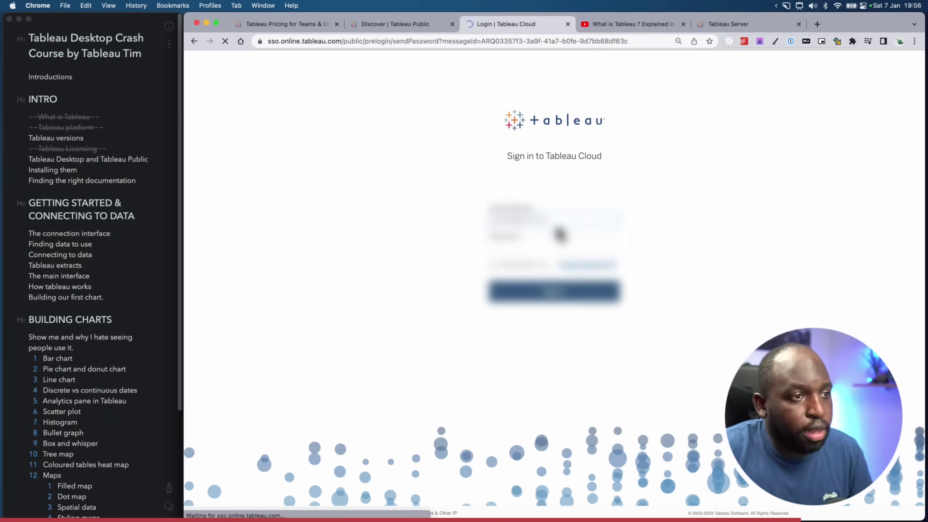
click(563, 252)
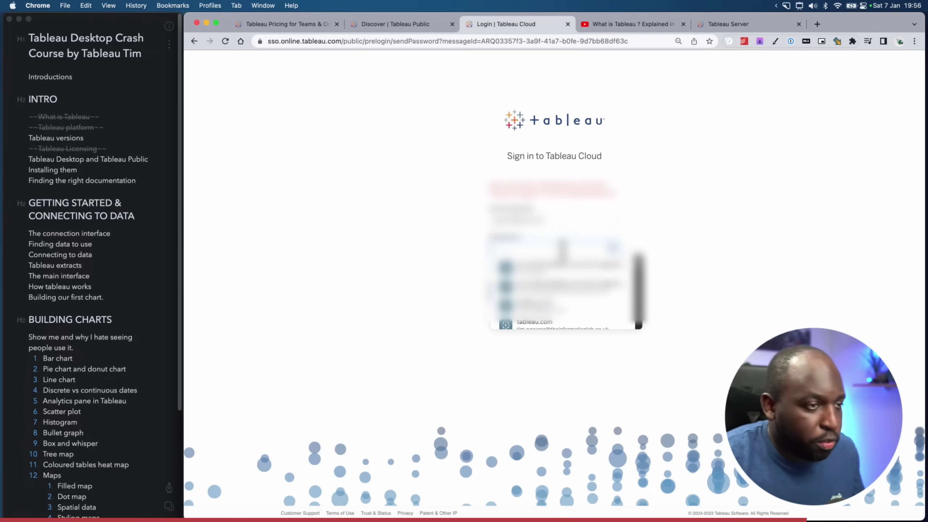
key(Escape)
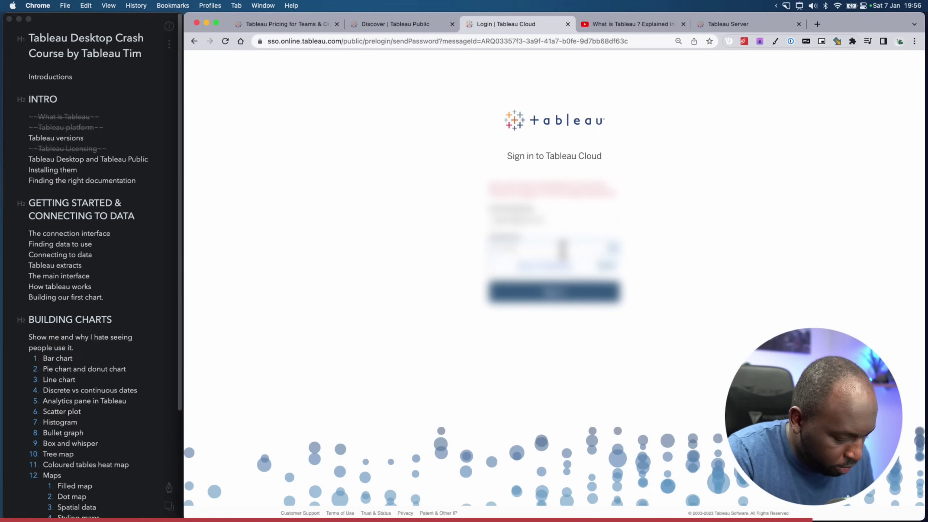
click(554, 292)
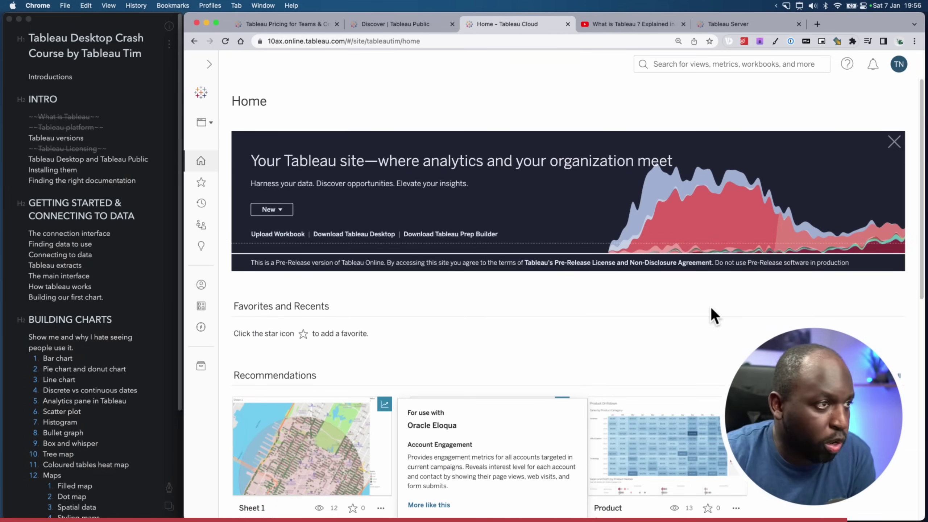
click(208, 65)
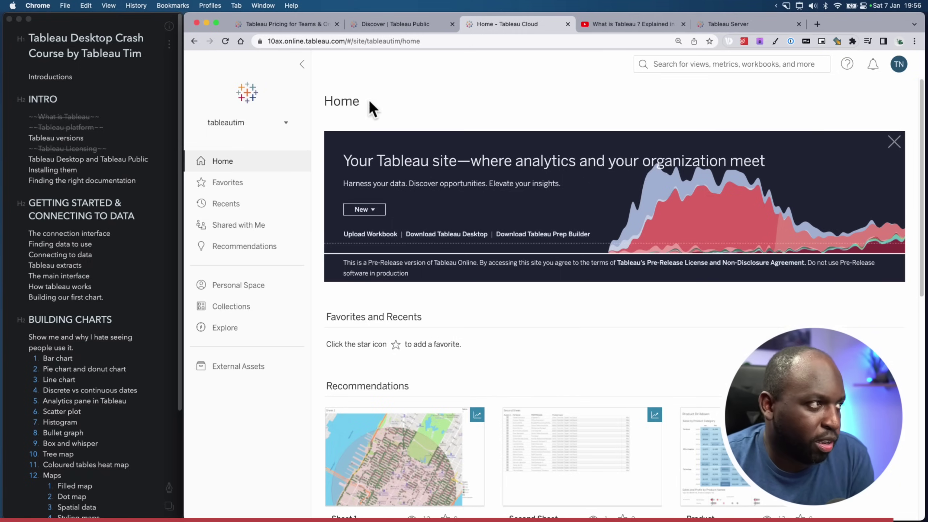
click(83, 138)
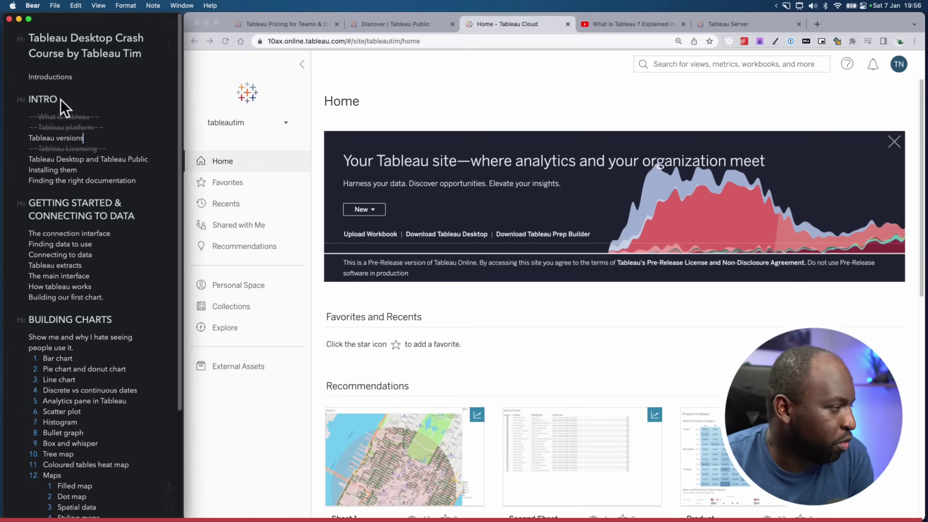
Strike through the 'Tableau versions' line in the Bear outline
click(251, 181)
click(106, 144)
click(96, 138)
drag(97, 138, 25, 136)
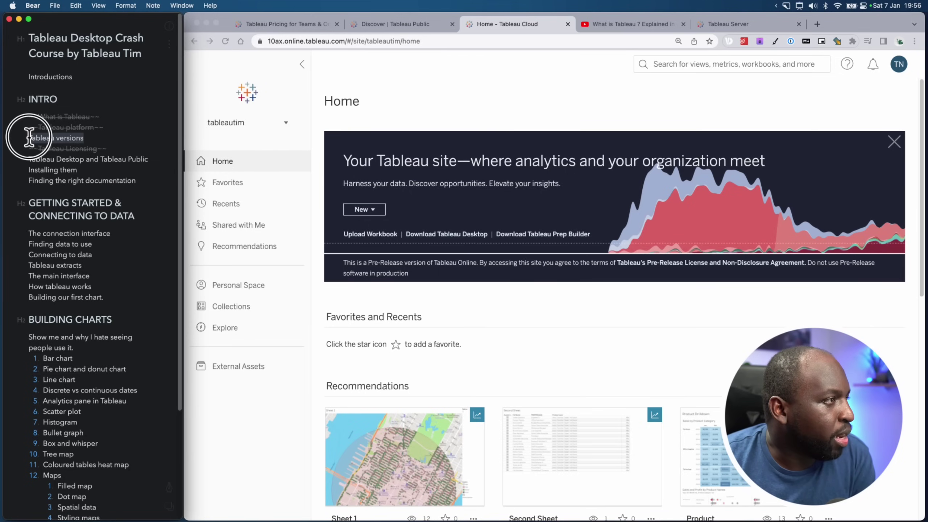
click(168, 488)
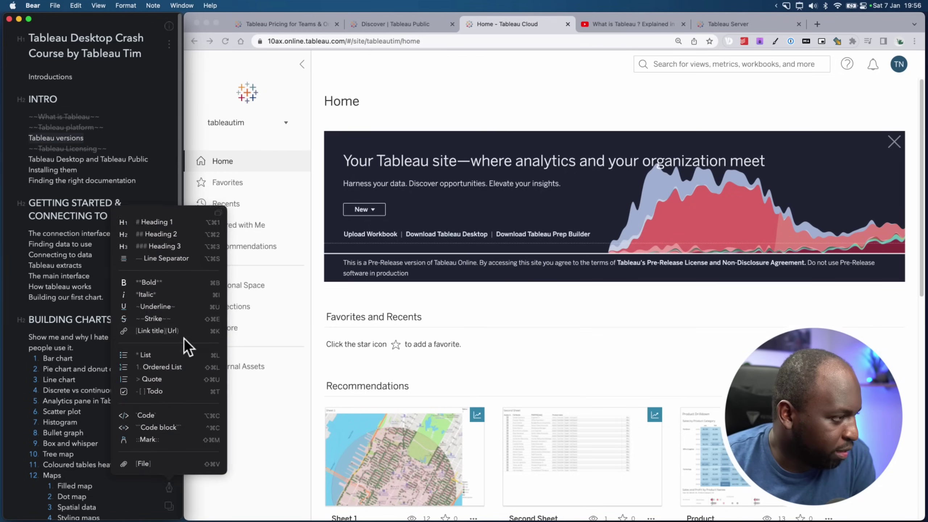
click(178, 316)
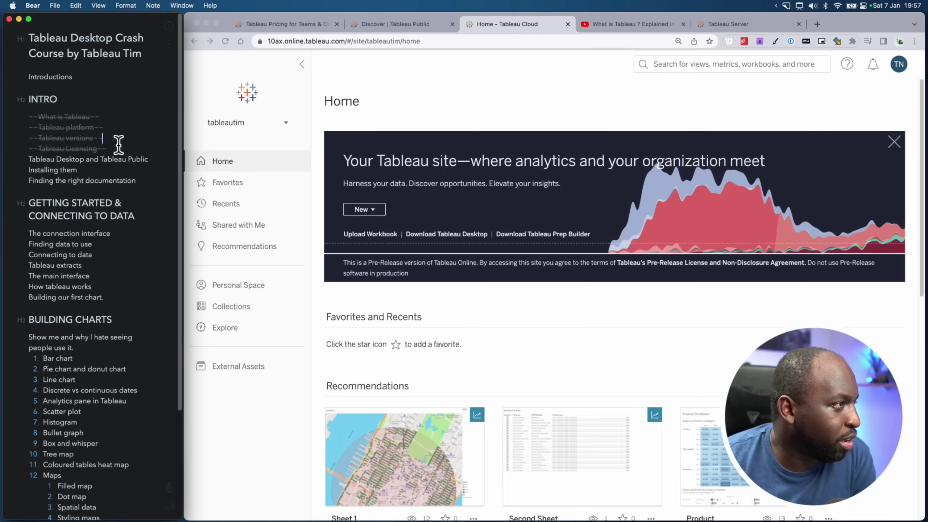
Move to the 'Tableau Desktop and Tableau Public' item, then show the Tableau Public Discover page
click(108, 127)
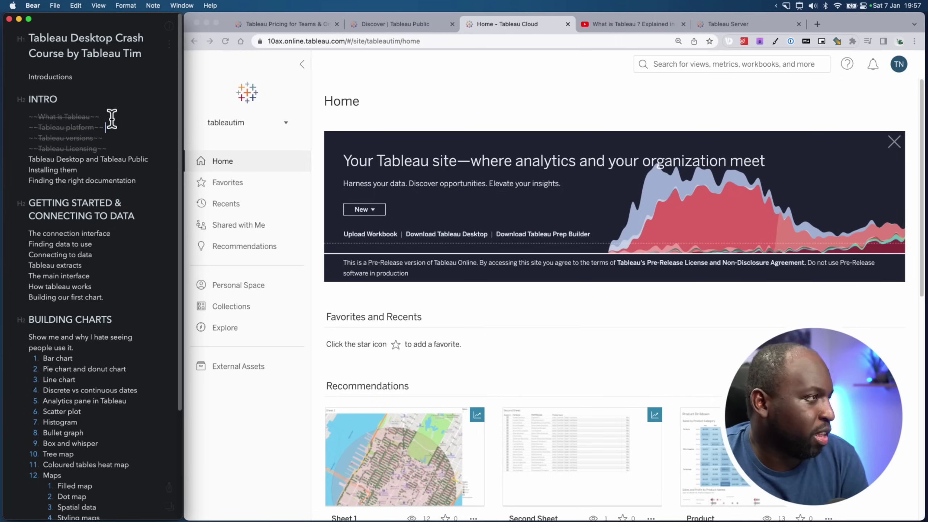
click(147, 159)
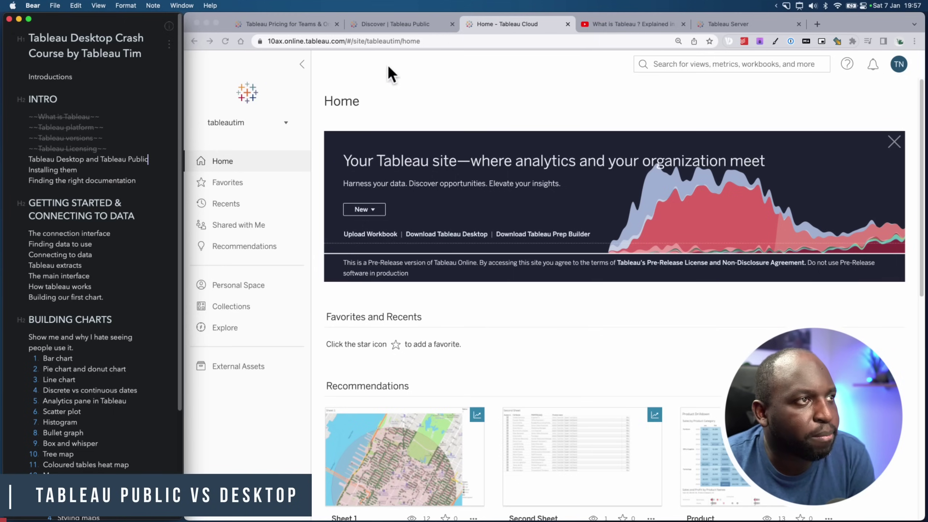
click(421, 24)
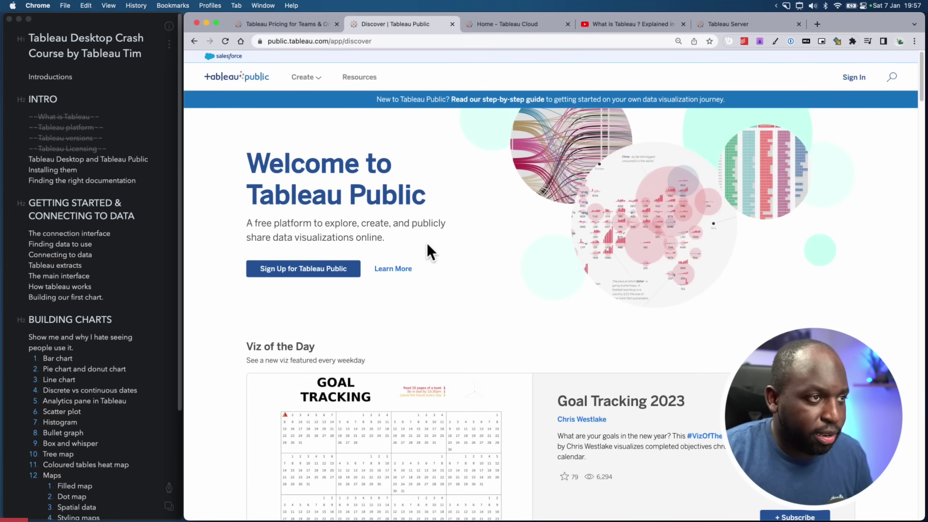
Open the Tableau Desktop Public Edition download page, dismiss the registration form, and return to Discover
click(318, 77)
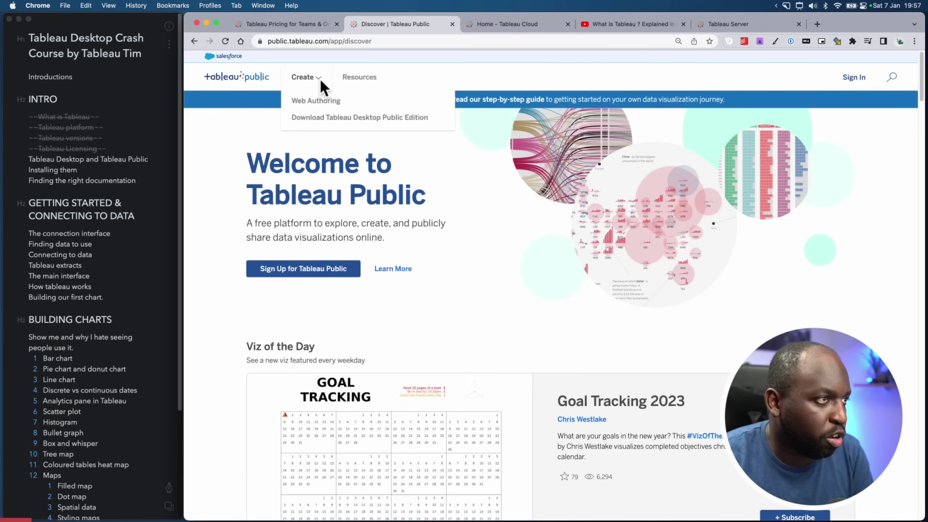
click(379, 119)
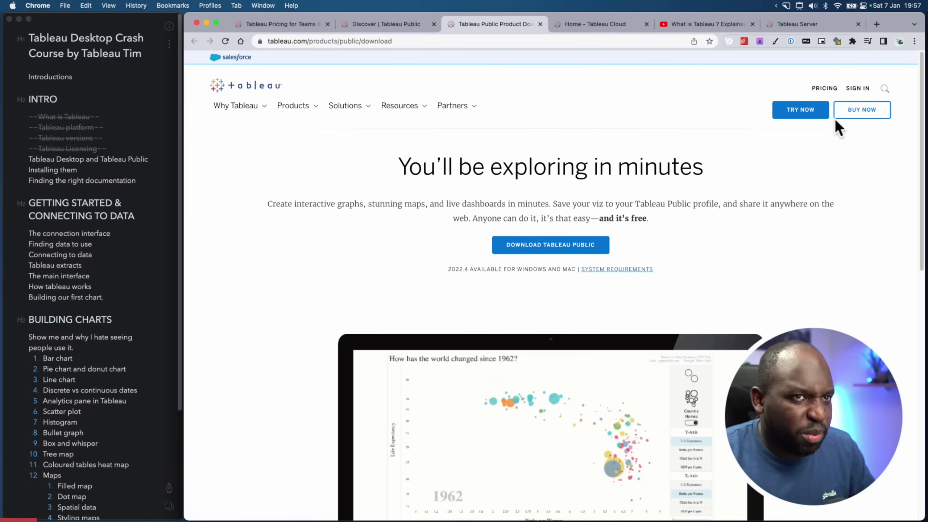
click(559, 249)
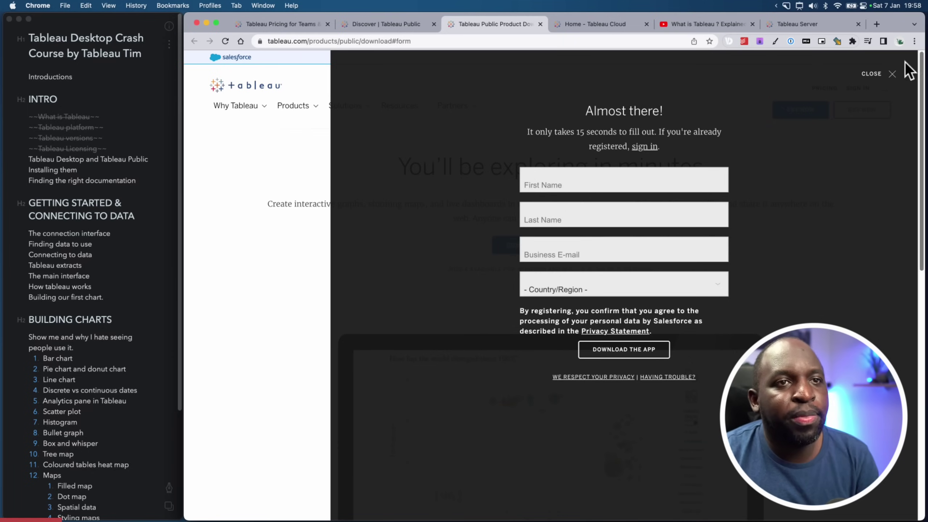
click(891, 75)
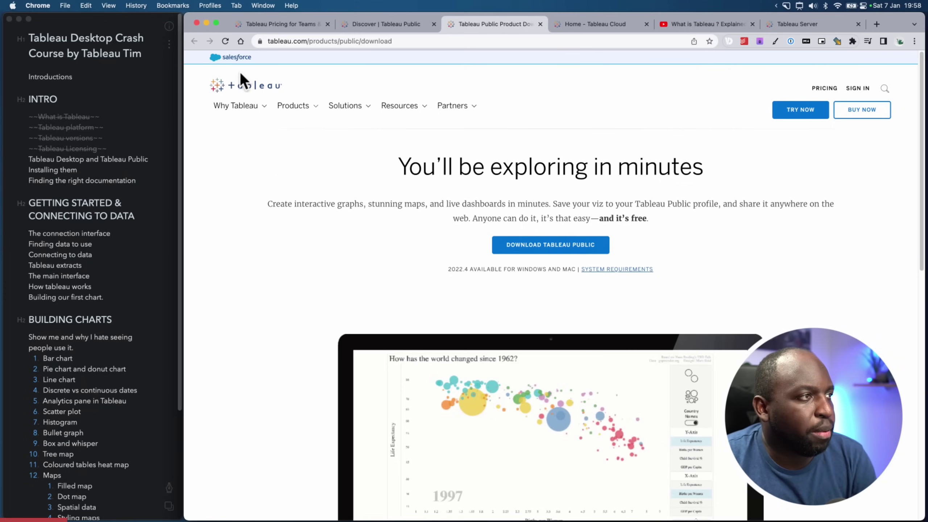
click(399, 25)
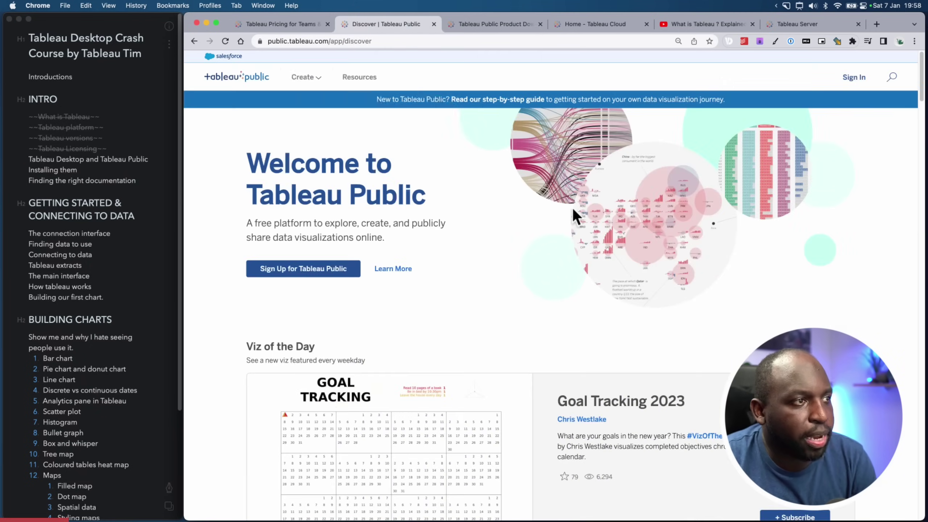
Sign in to Tableau Public with the saved account and point an arrow at the avatar
click(855, 78)
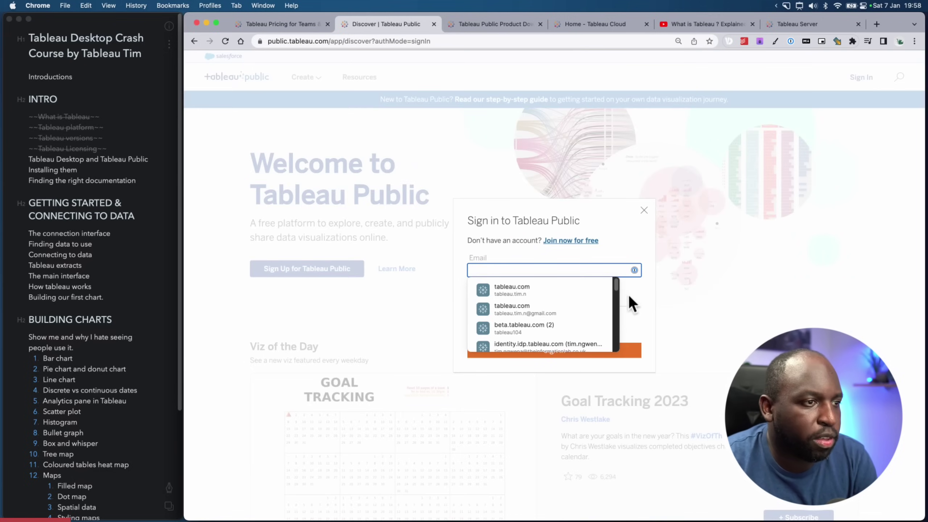
click(563, 309)
click(551, 352)
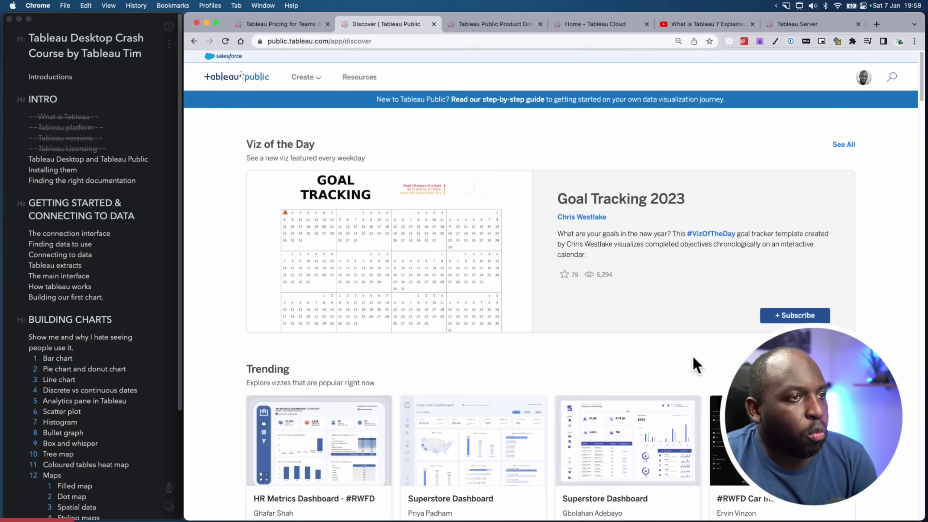
key(ctrl+shift+a)
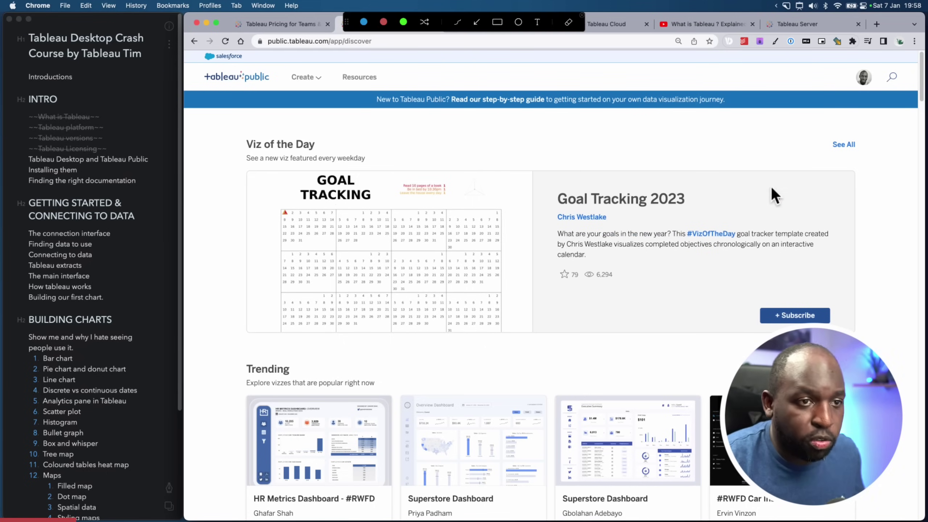
click(476, 22)
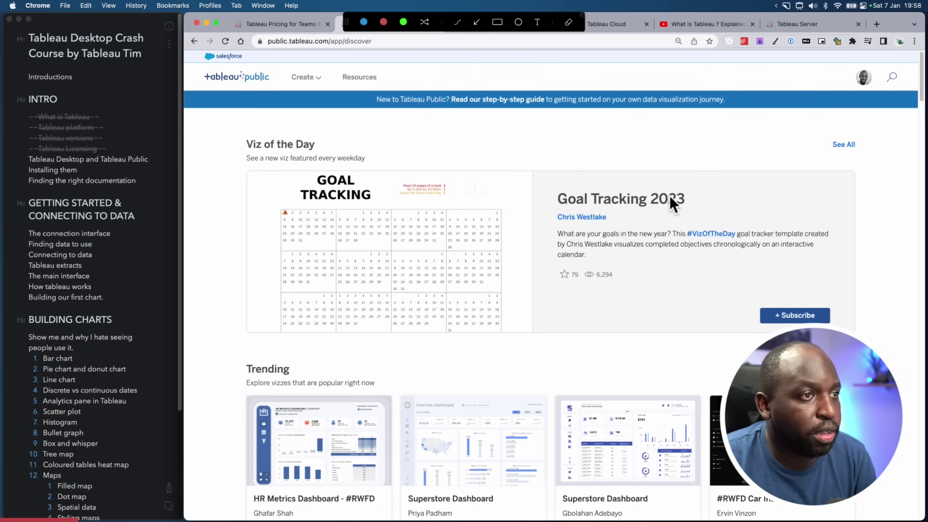
mouse_move(728, 214)
mouse_down()
mouse_move(827, 134)
mouse_move(852, 87)
mouse_up()
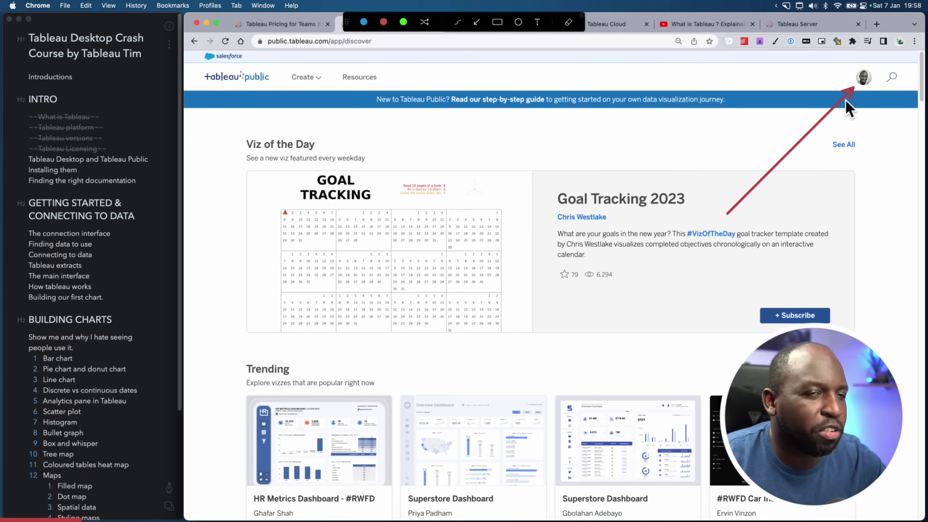
key(Escape)
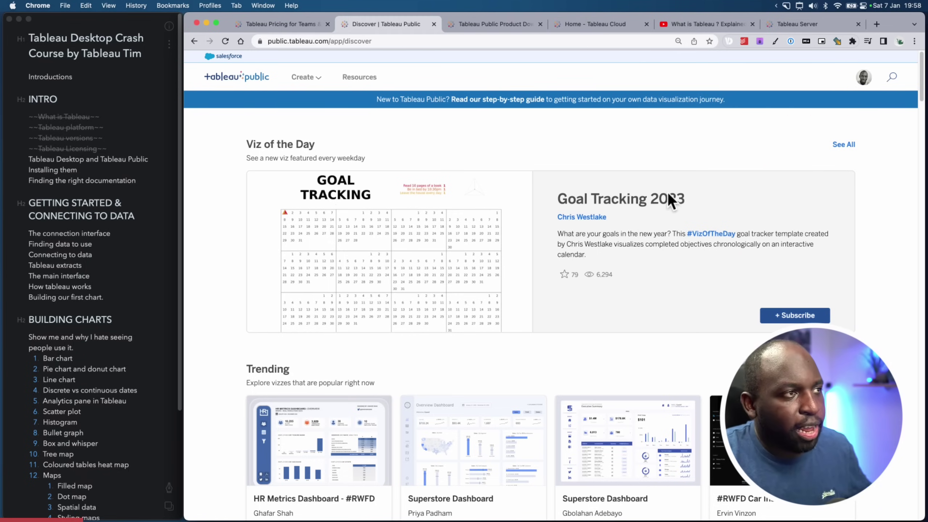
Scroll to the Trending list and open the Superstore Dashboard viz
scroll(666, 197, down, 2)
scroll(667, 200, down, 3)
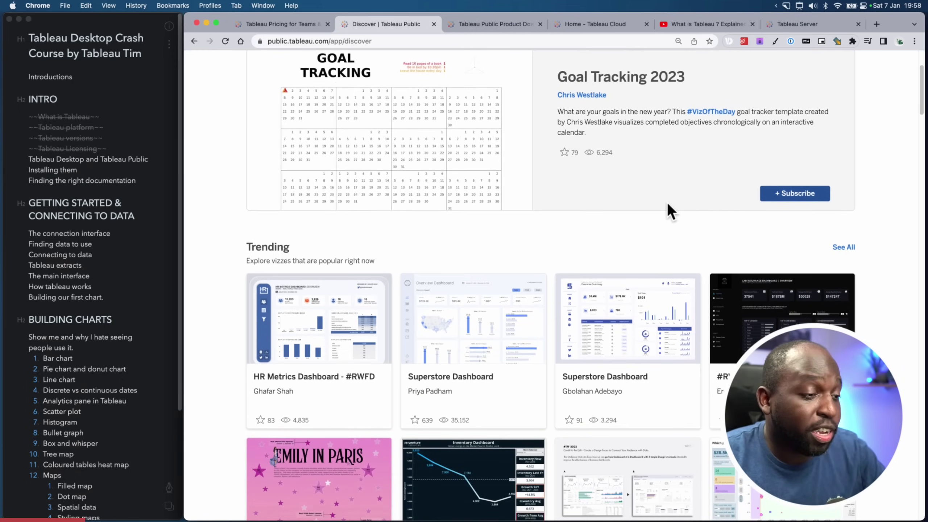
scroll(672, 211, down, 2)
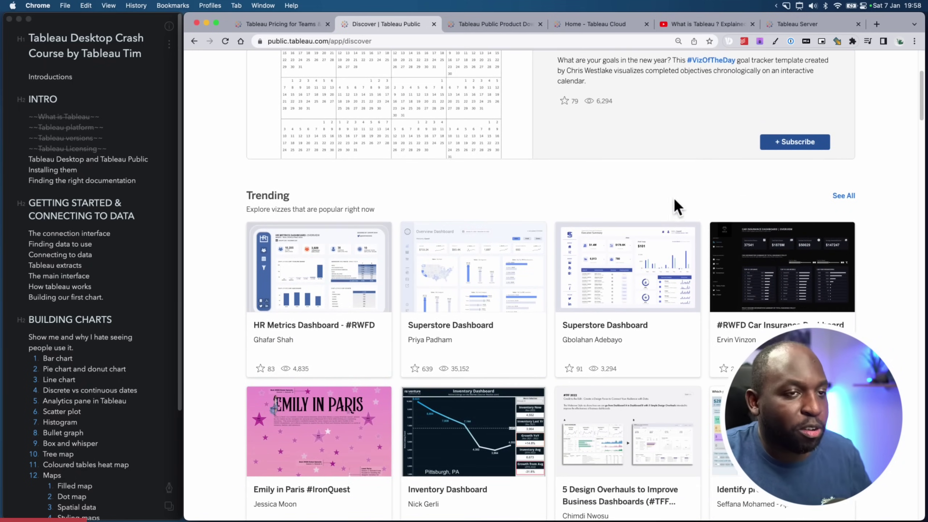
scroll(675, 211, down, 3)
scroll(674, 204, down, 3)
scroll(673, 205, up, 2)
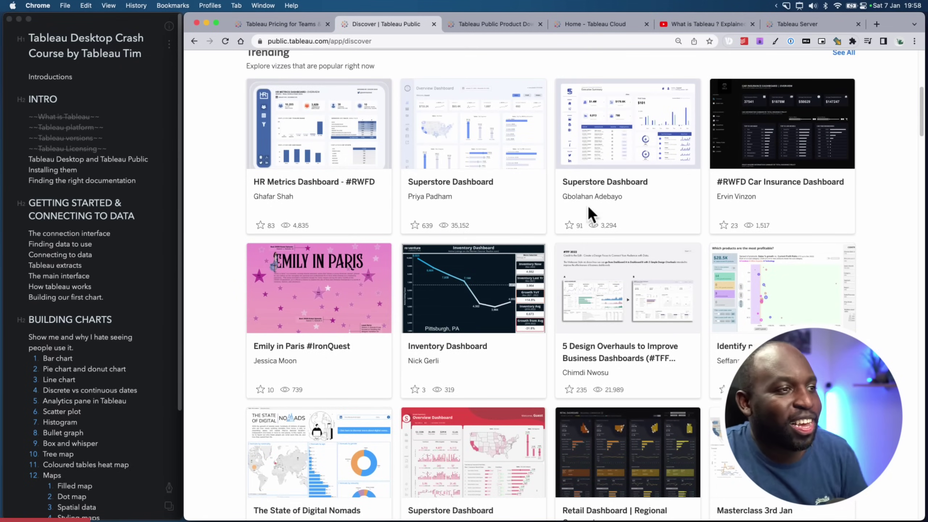
scroll(417, 176, up, 2)
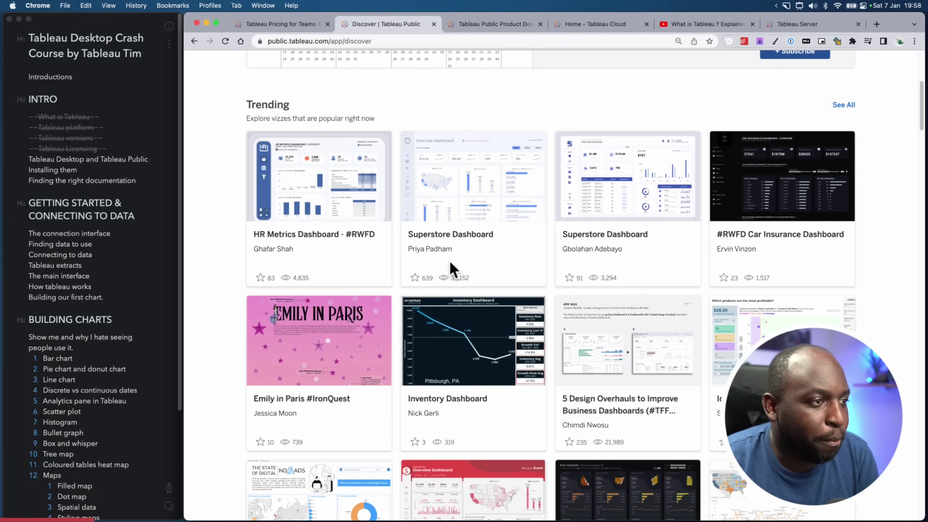
click(483, 181)
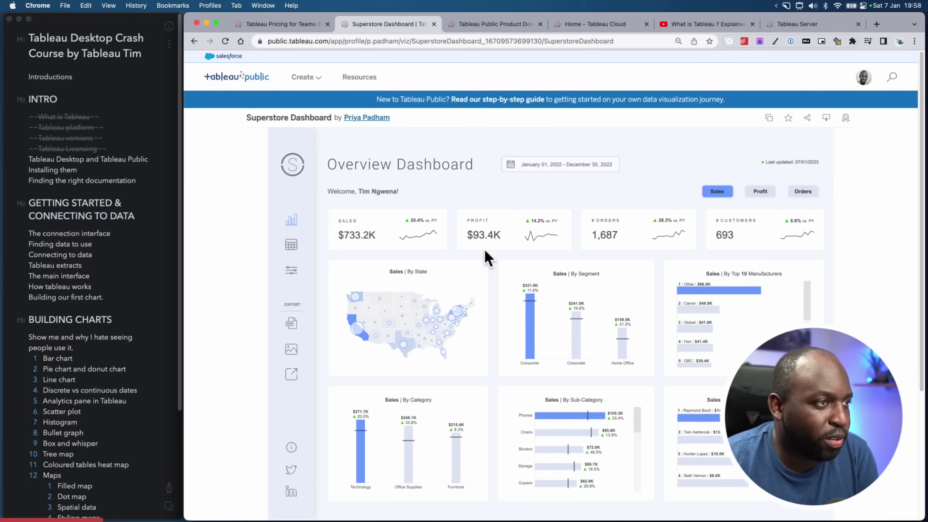
Point an arrow at the Make a copy icon and open an editable copy of Superstore Dashboard
key(super+shift+a)
drag(737, 151, 764, 126)
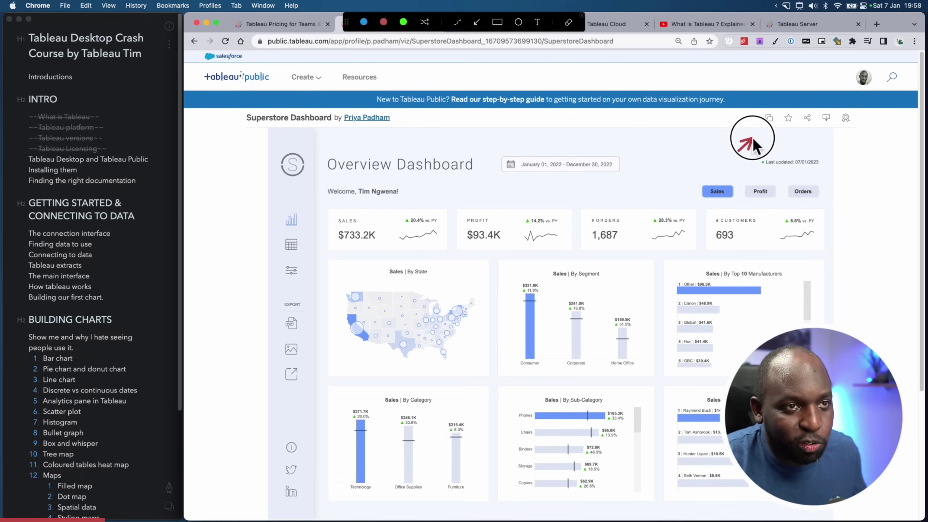
key(Escape)
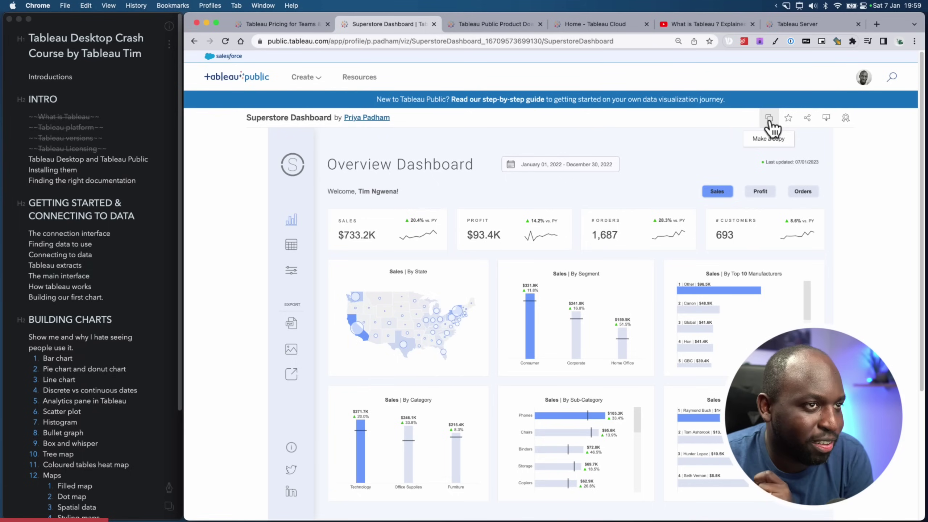
click(769, 118)
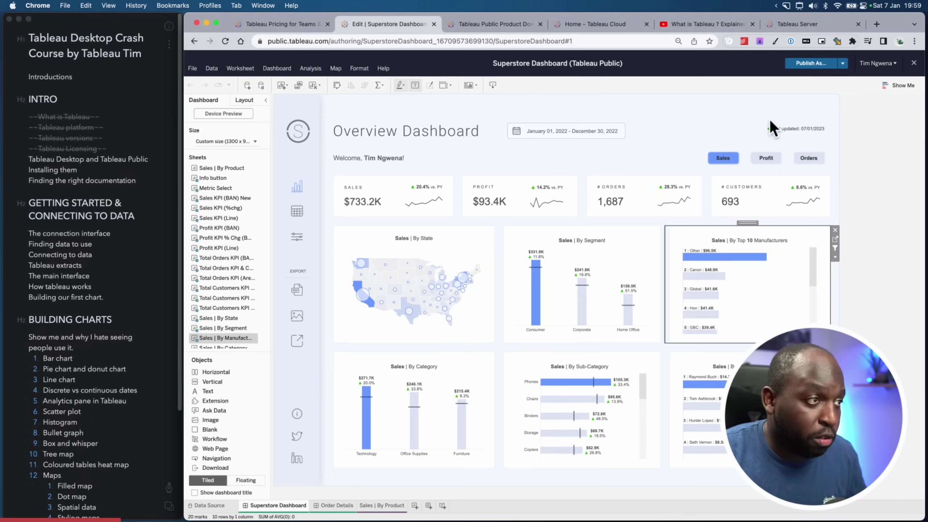
Open the Sales | By State worksheet, then close the editor choosing Don't Publish
click(457, 252)
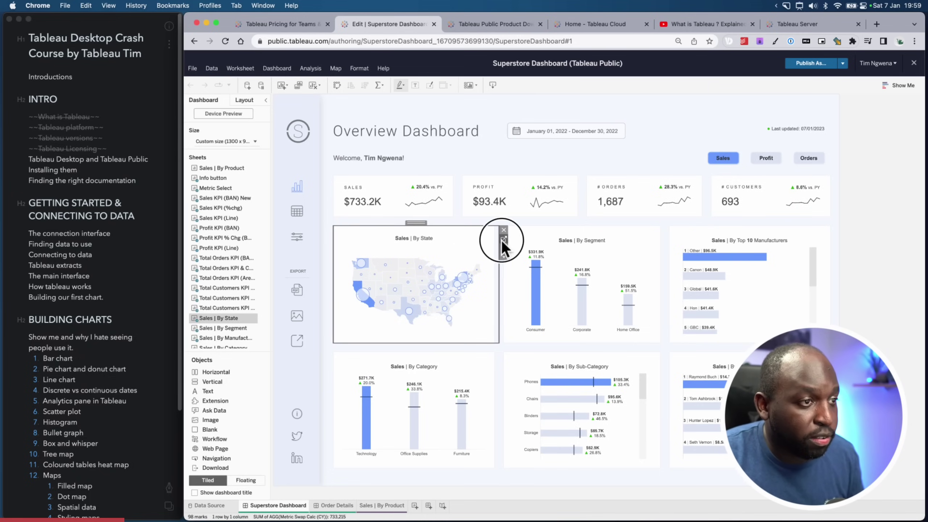
click(504, 240)
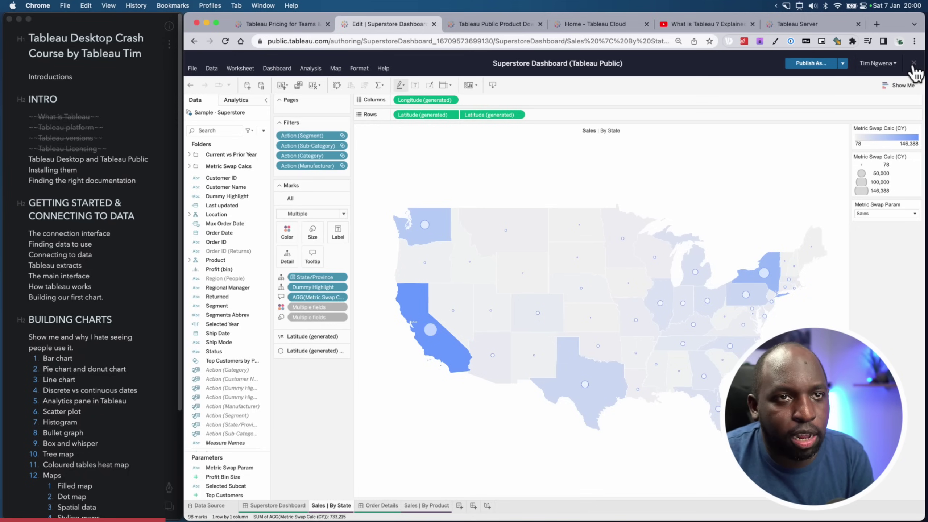
key(ctrl+alt+a)
drag(834, 133, 903, 70)
key(ctrl+alt+a)
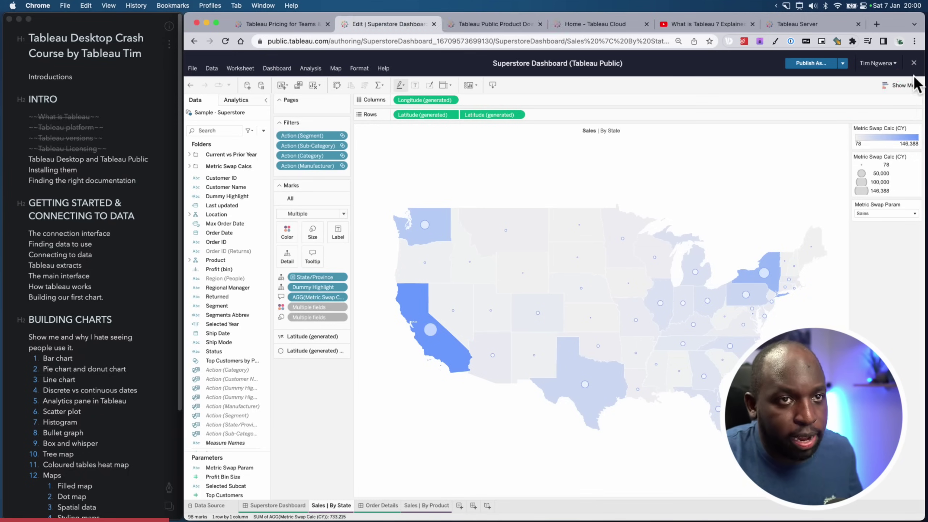
click(914, 63)
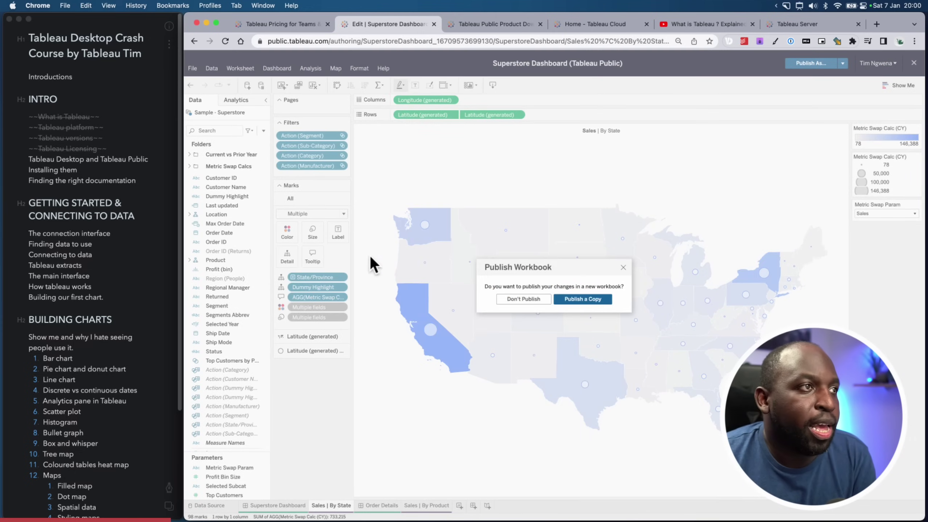
click(540, 301)
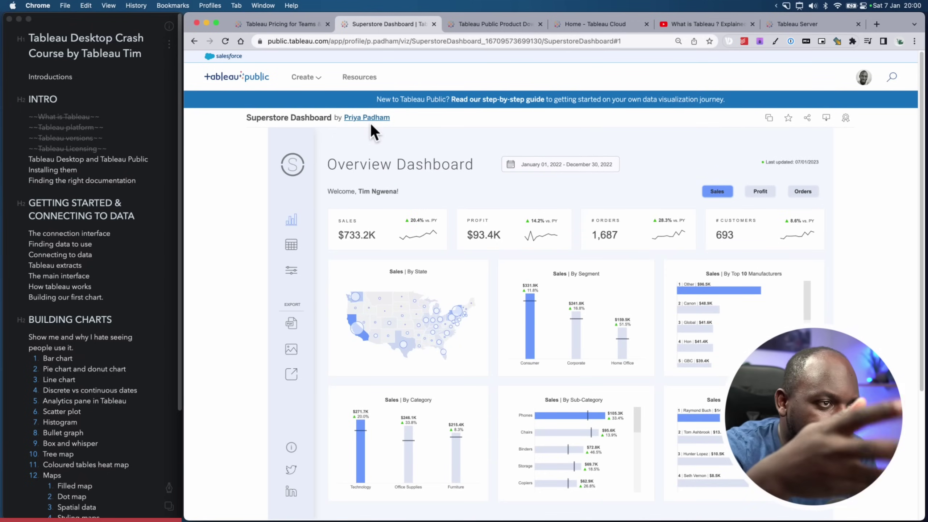
Start a blank Web Authoring workbook, dismiss Connect to Data, then close it
mouse_move(307, 77)
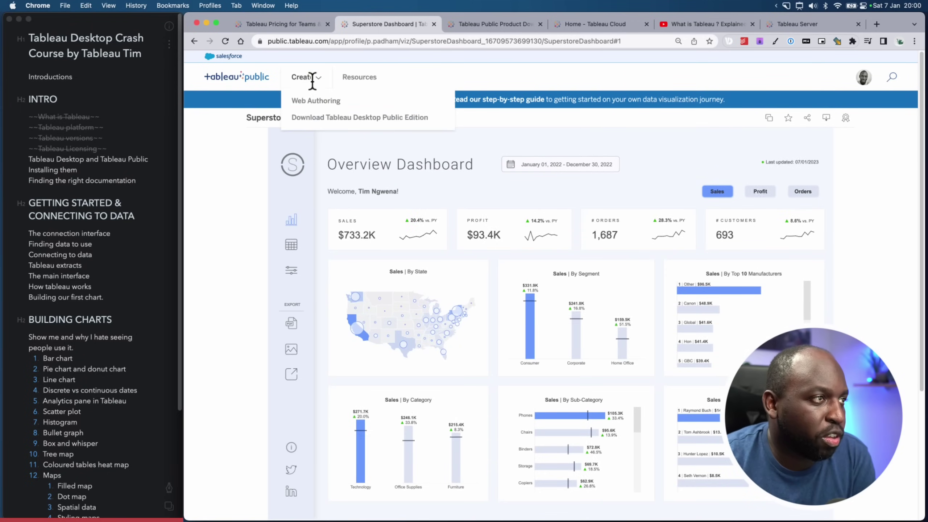
click(320, 101)
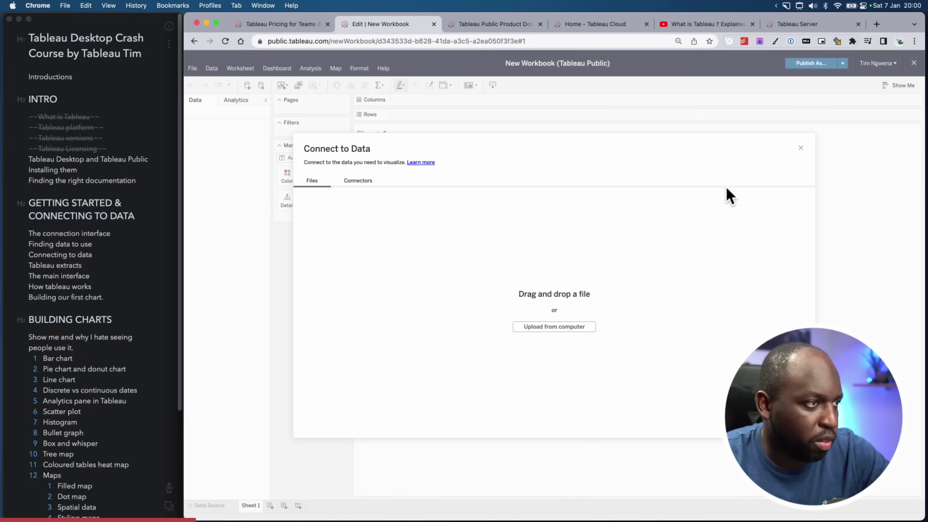
click(800, 147)
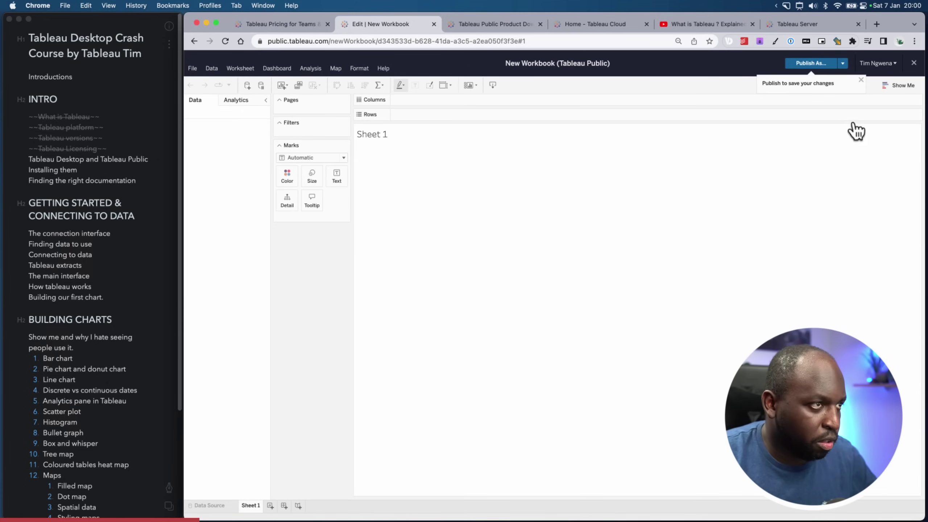
click(914, 63)
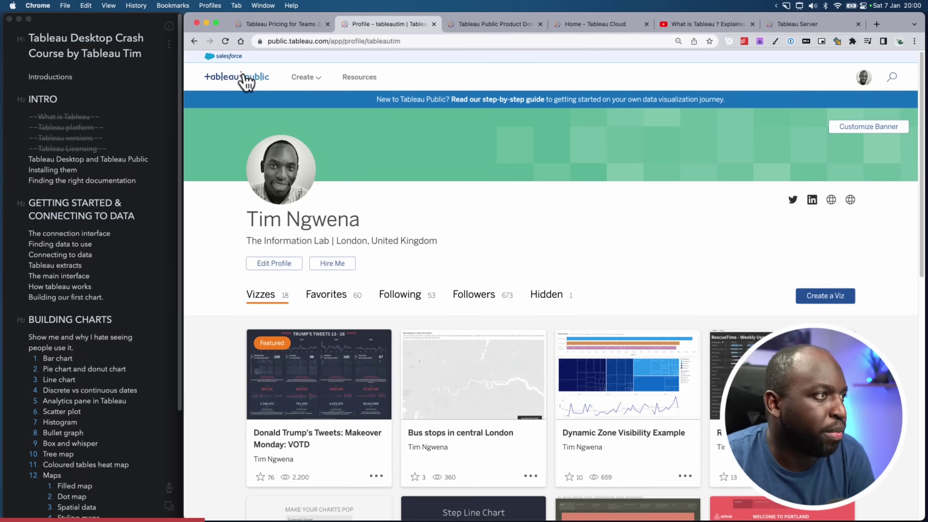
click(302, 76)
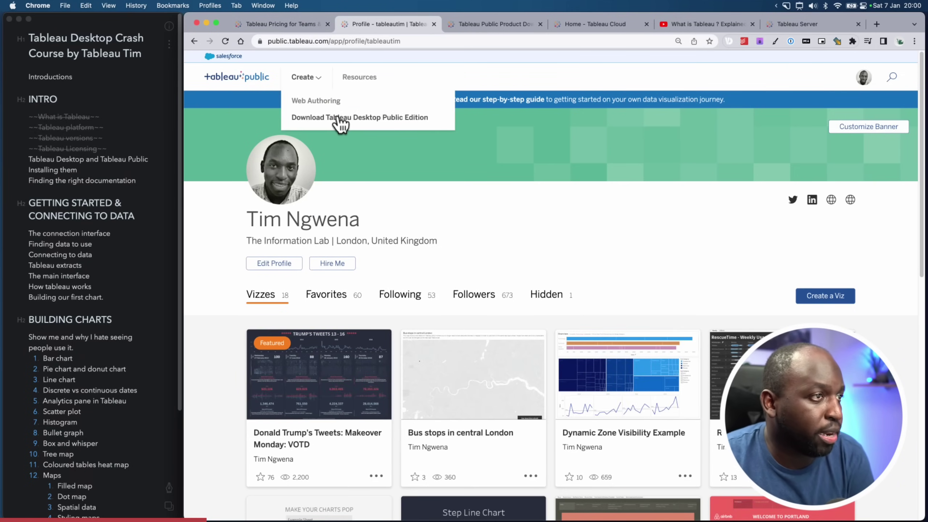
click(450, 238)
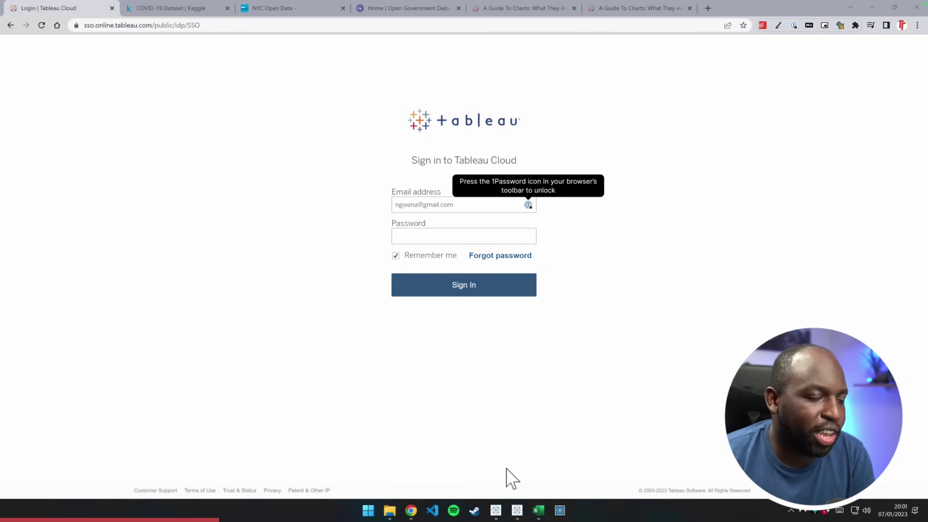
Bring the Tableau Public start page to the front, dismissing the Windows Start menu
mouse_move(492, 517)
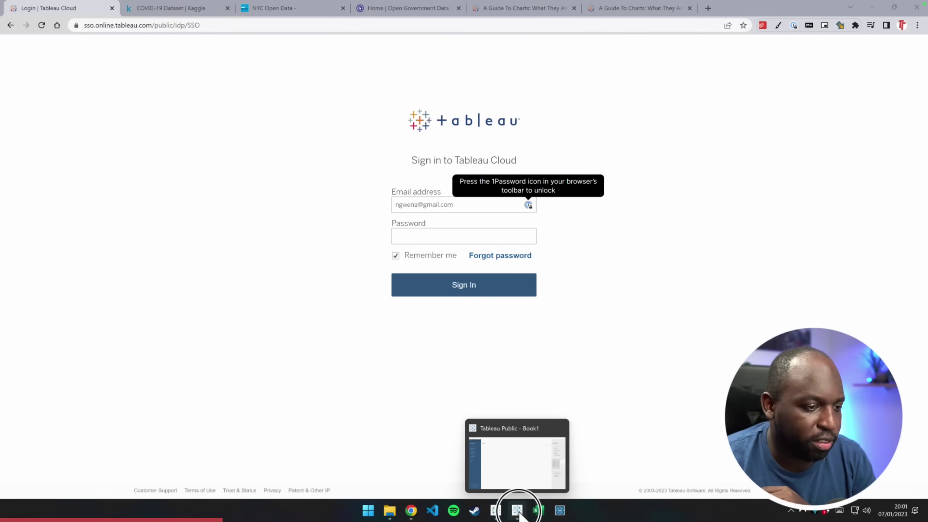
click(517, 511)
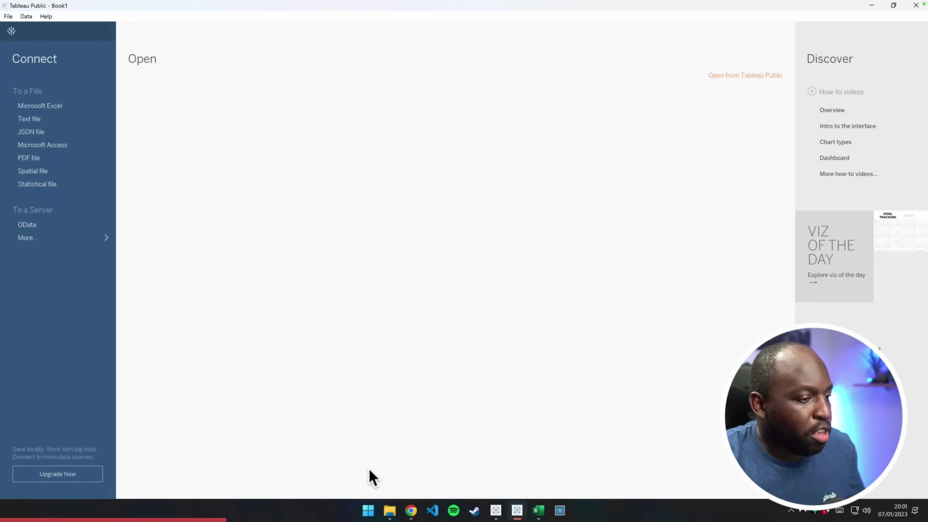
click(368, 510)
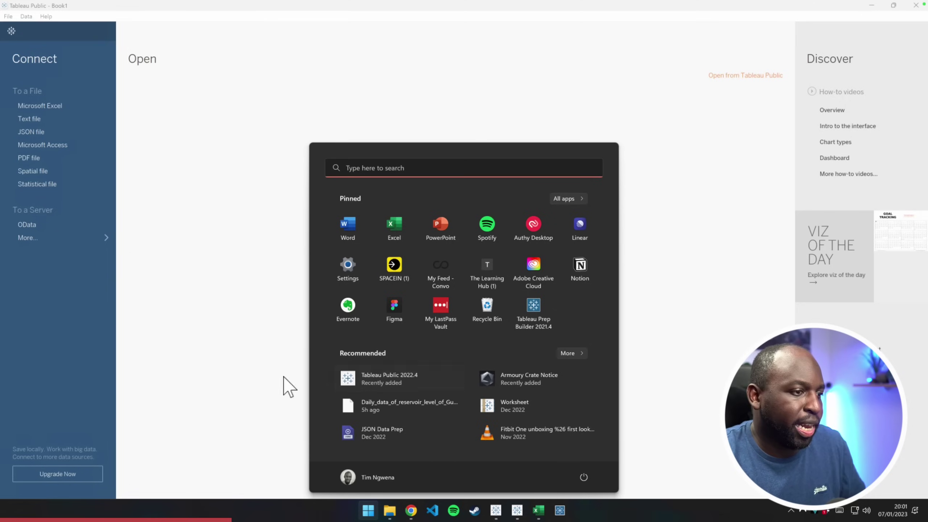
click(244, 373)
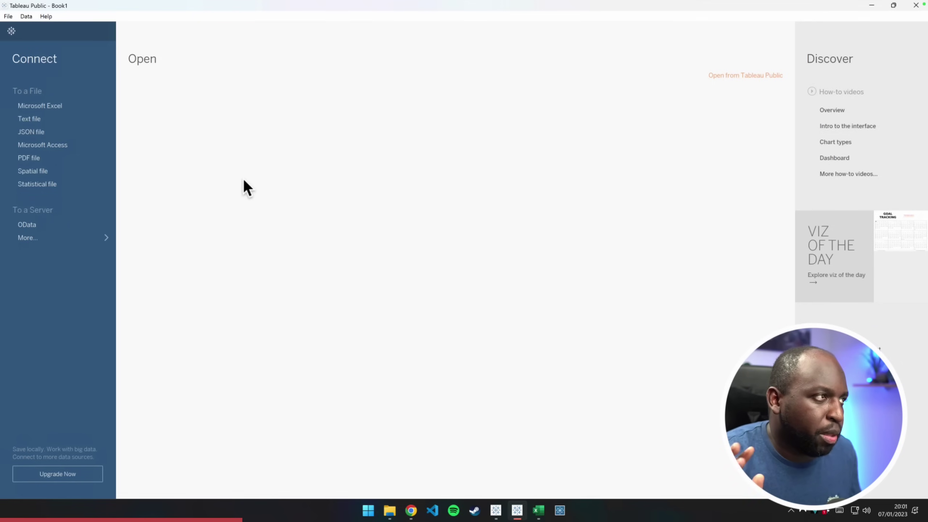
key(ctrl+shift+a)
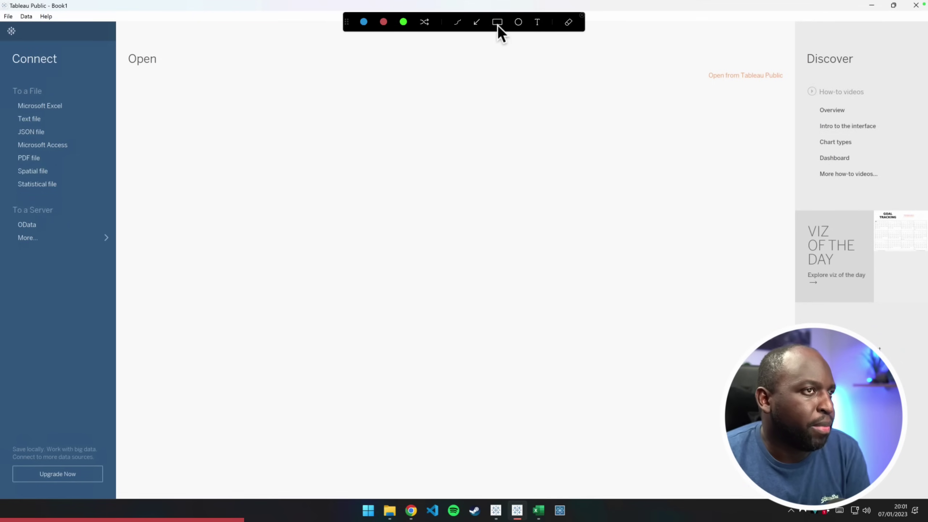
mouse_move(2, 23)
mouse_down()
mouse_move(74, 262)
mouse_move(117, 496)
mouse_up()
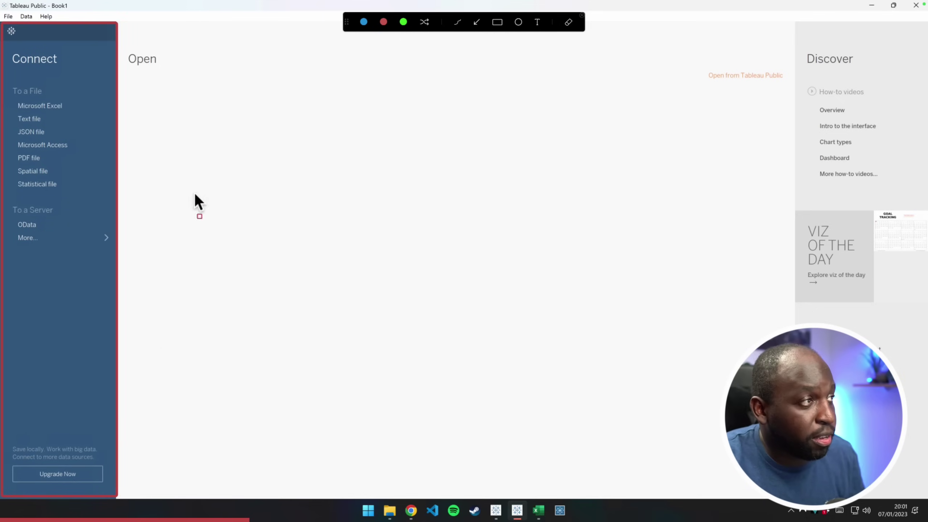
mouse_move(122, 19)
mouse_down()
mouse_move(433, 404)
mouse_move(723, 487)
mouse_move(793, 495)
mouse_up()
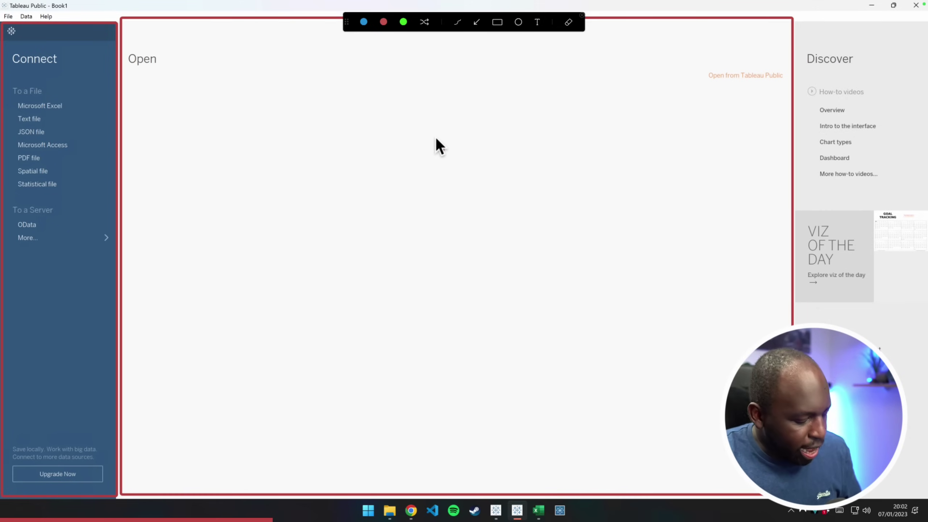
key(Escape)
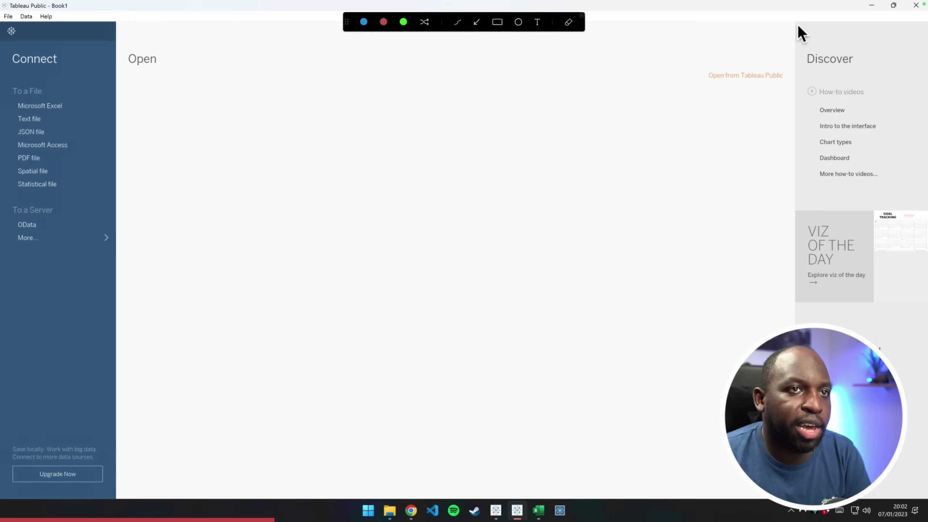
mouse_move(798, 22)
mouse_down()
mouse_move(873, 289)
mouse_move(912, 497)
mouse_move(927, 496)
mouse_up()
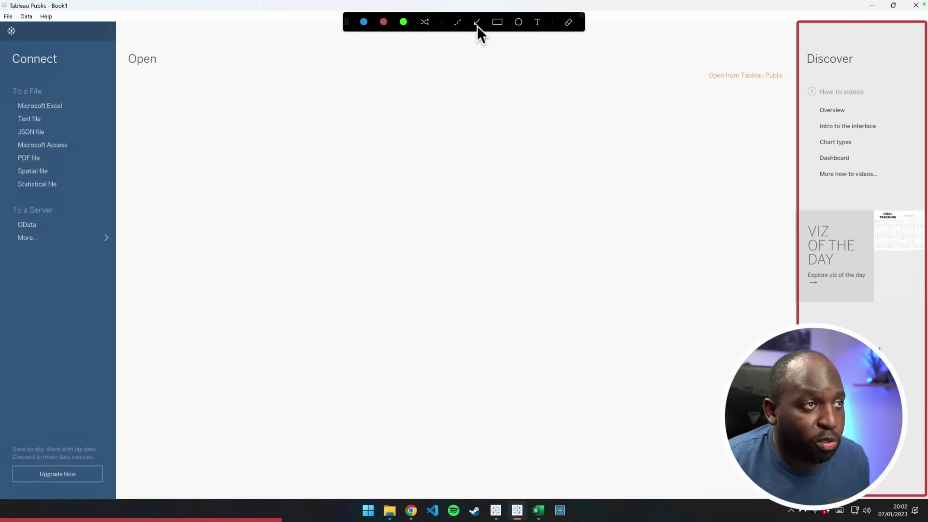
mouse_move(804, 79)
mouse_down()
mouse_move(828, 130)
mouse_move(907, 188)
mouse_up()
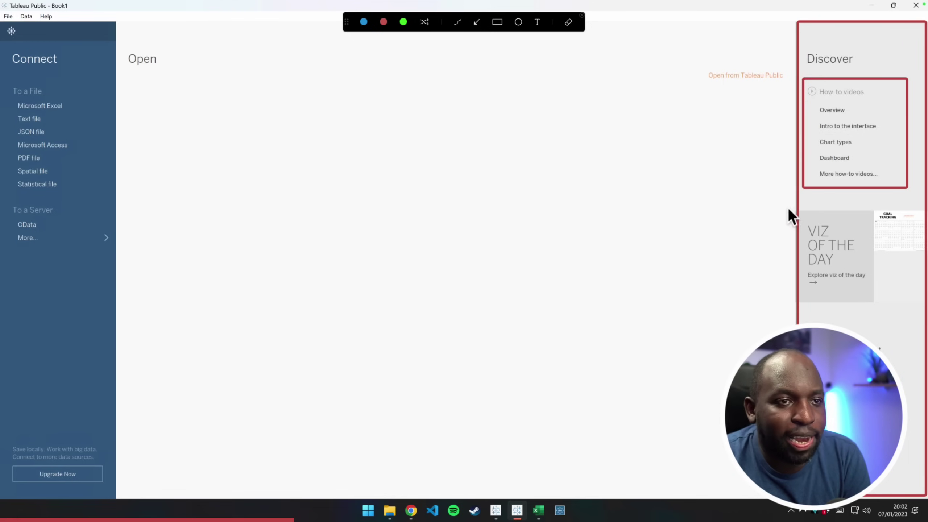
mouse_move(788, 207)
mouse_down()
mouse_move(867, 286)
mouse_move(914, 317)
mouse_move(927, 313)
mouse_up()
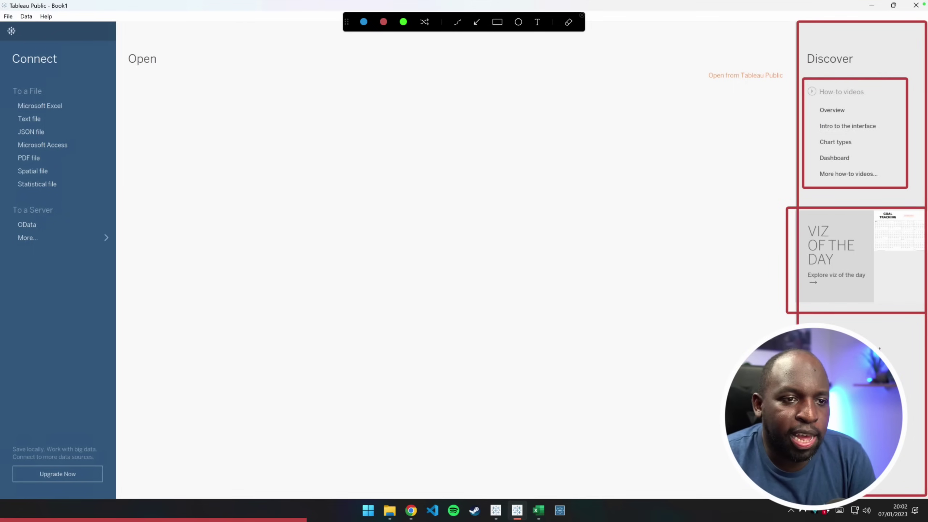
mouse_move(910, 401)
mouse_down()
mouse_move(870, 341)
mouse_move(801, 323)
mouse_up()
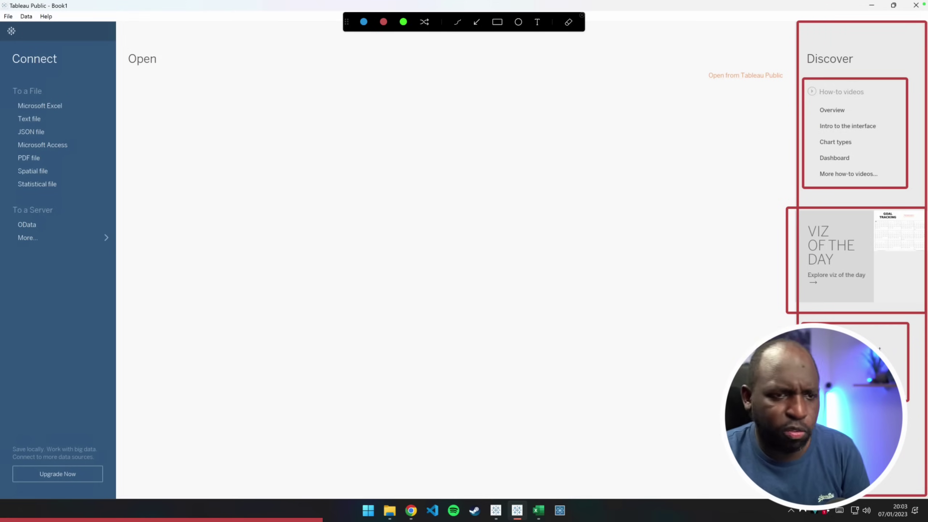
key(Escape)
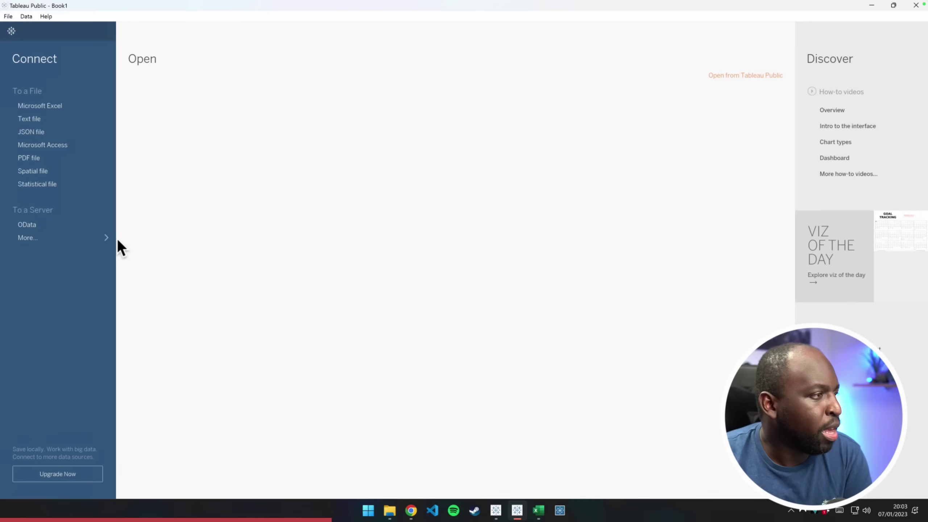
click(60, 238)
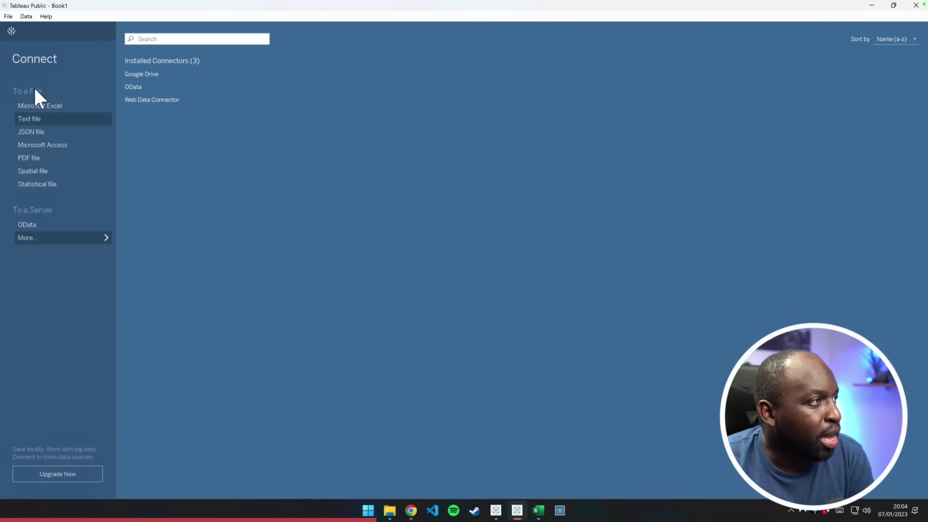
click(51, 238)
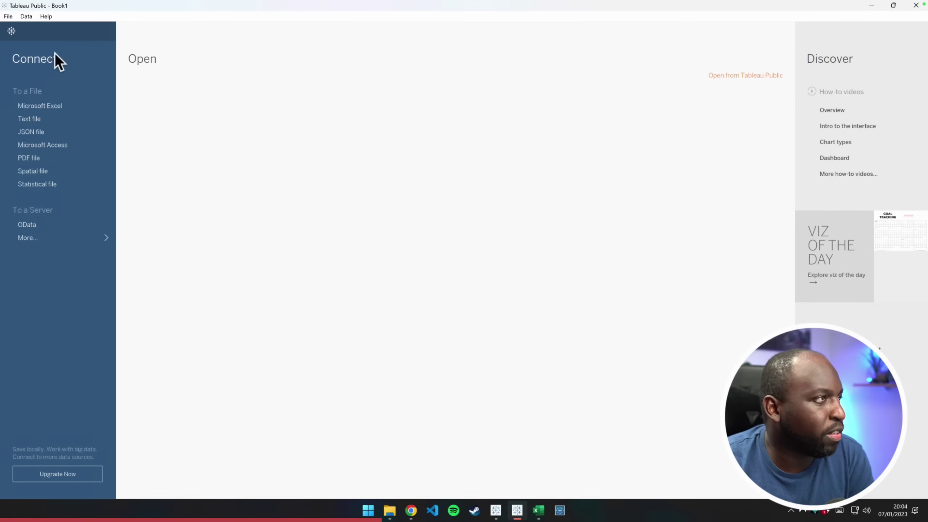
right_click(27, 21)
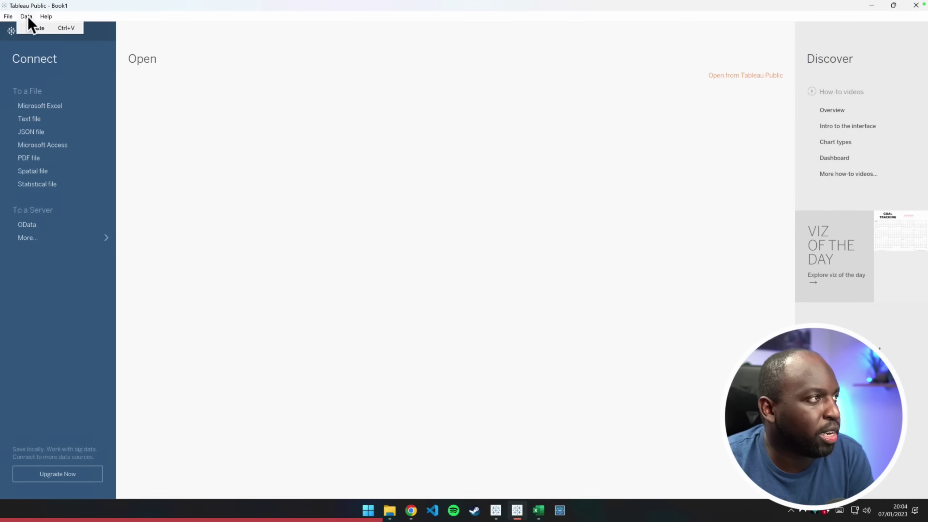
click(9, 16)
click(46, 16)
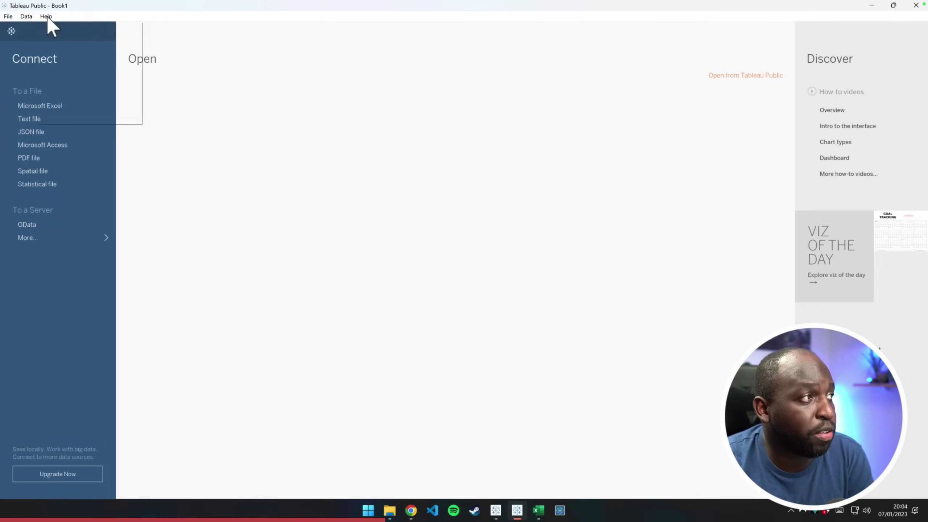
right_click(16, 16)
click(8, 16)
right_click(18, 17)
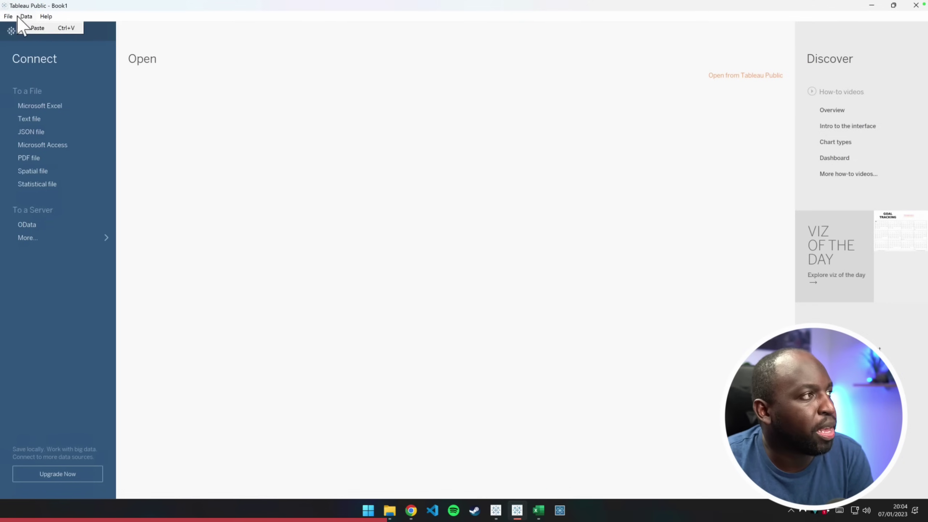
click(9, 16)
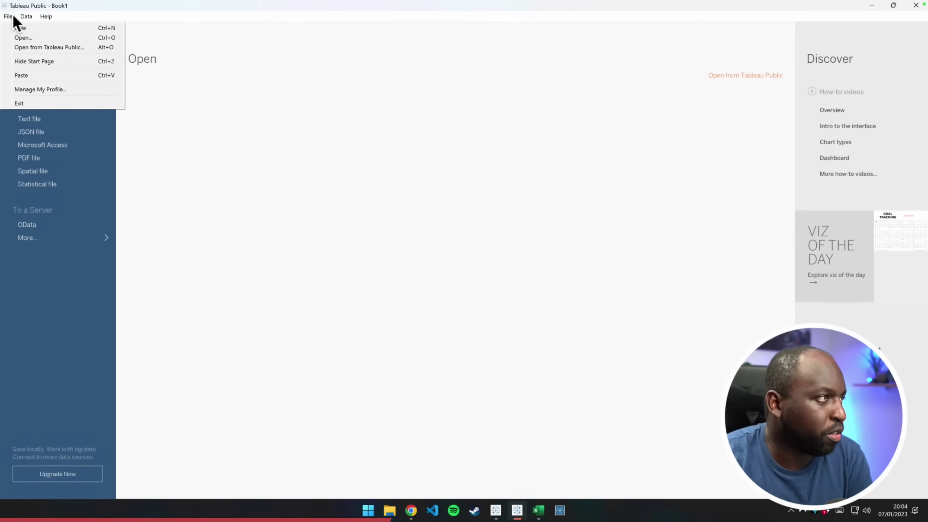
right_click(20, 15)
click(46, 16)
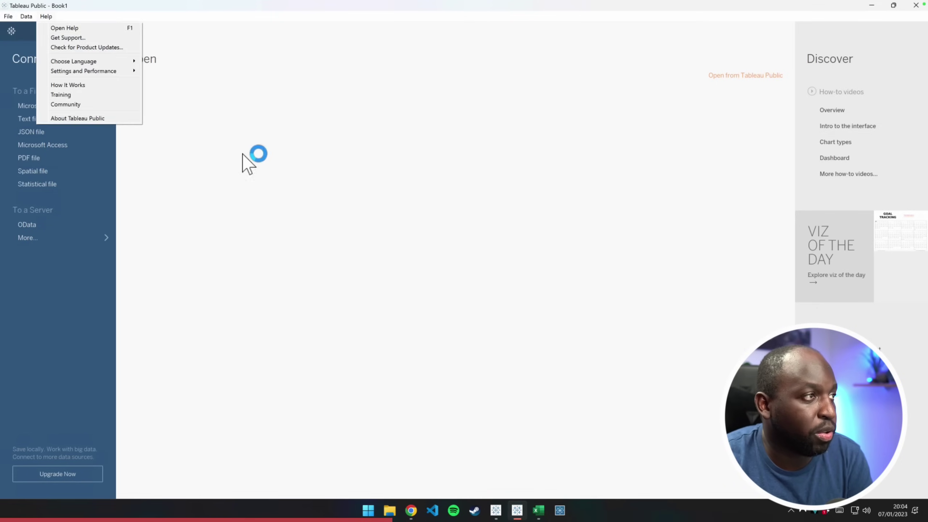
click(243, 154)
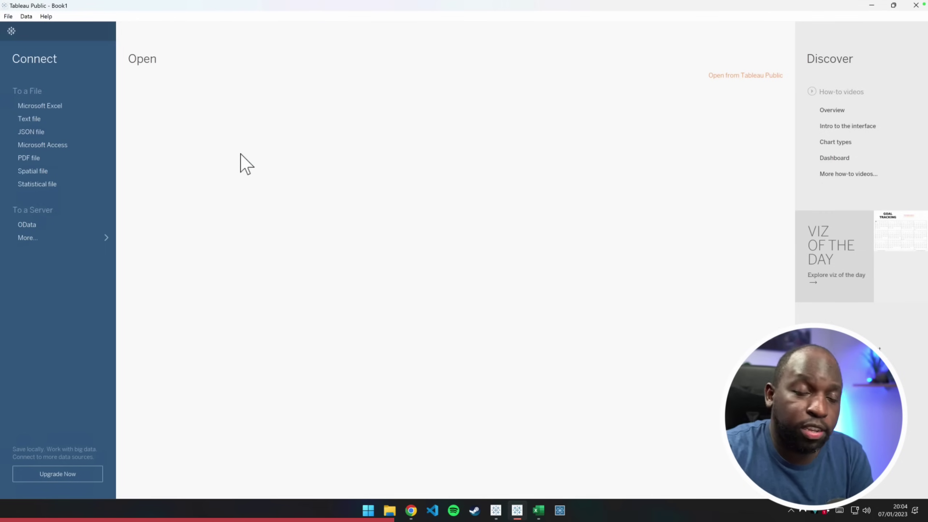
key(ctrl+shift+a)
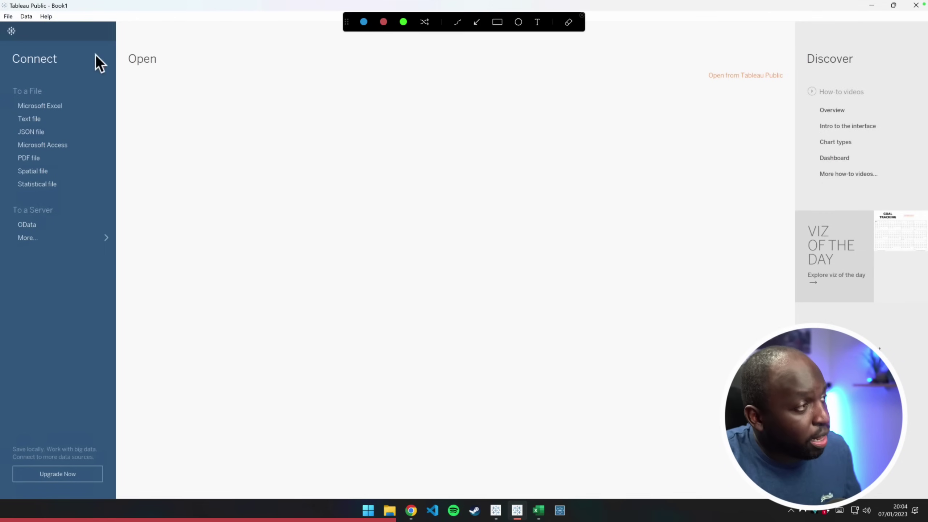
drag(25, 46, 1, 25)
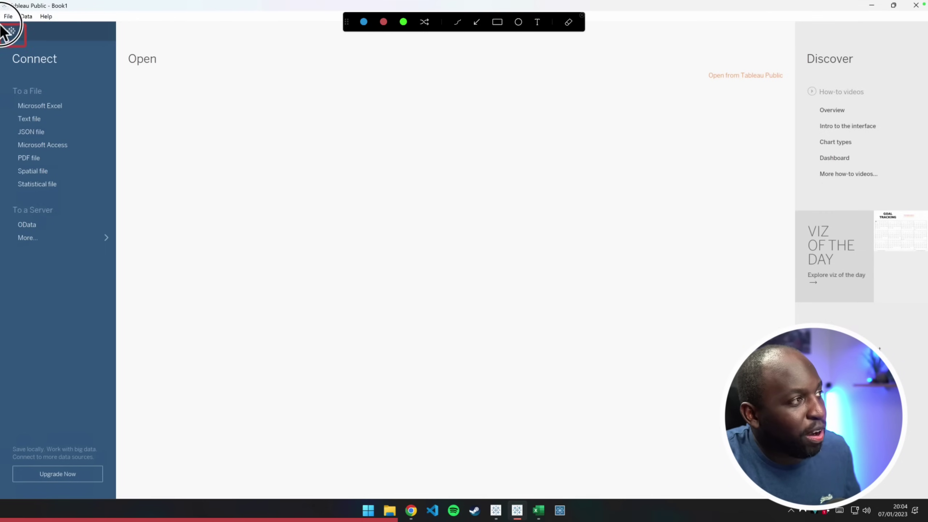
click(478, 23)
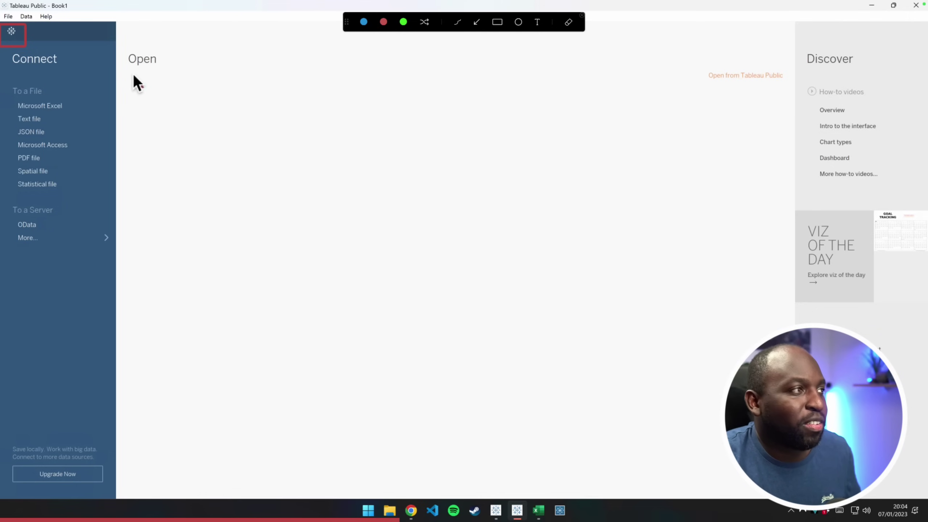
key(Escape)
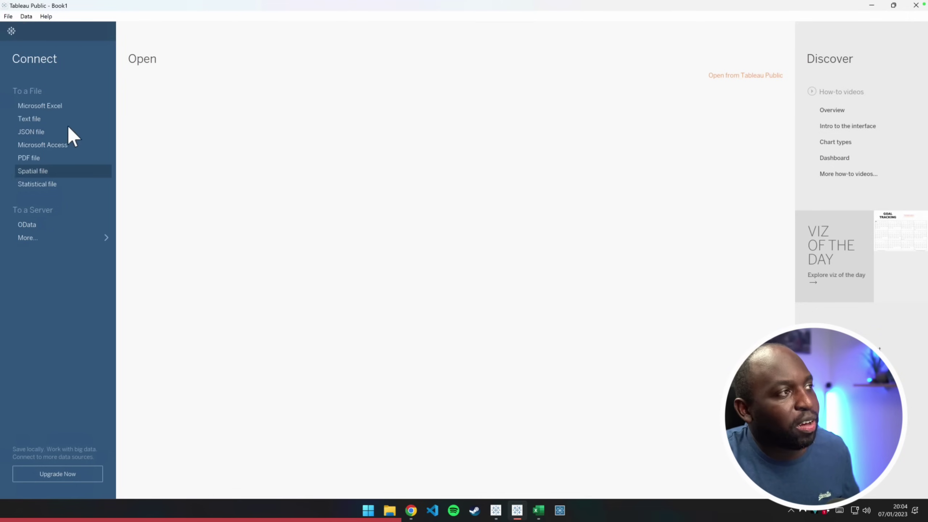
Move to the Sheet 1 workspace and check the File menu for Save to Tableau Public
click(11, 31)
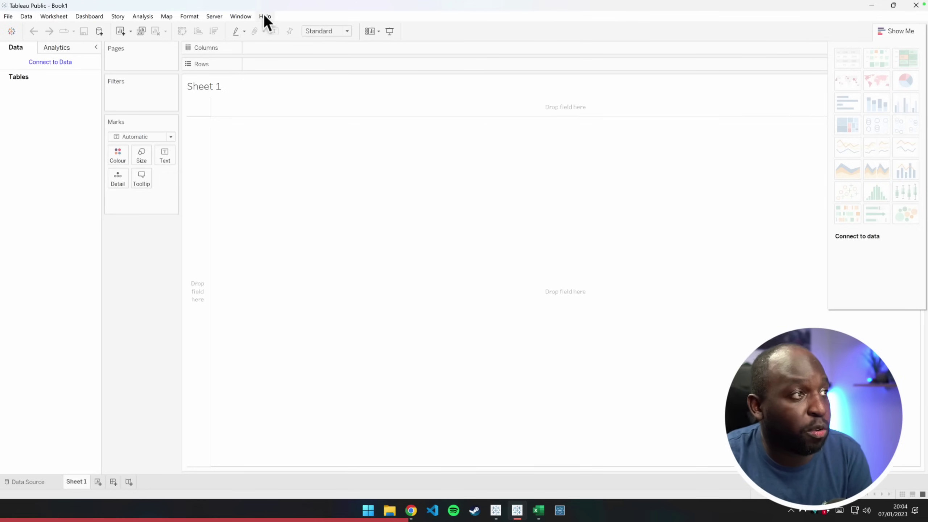
click(6, 18)
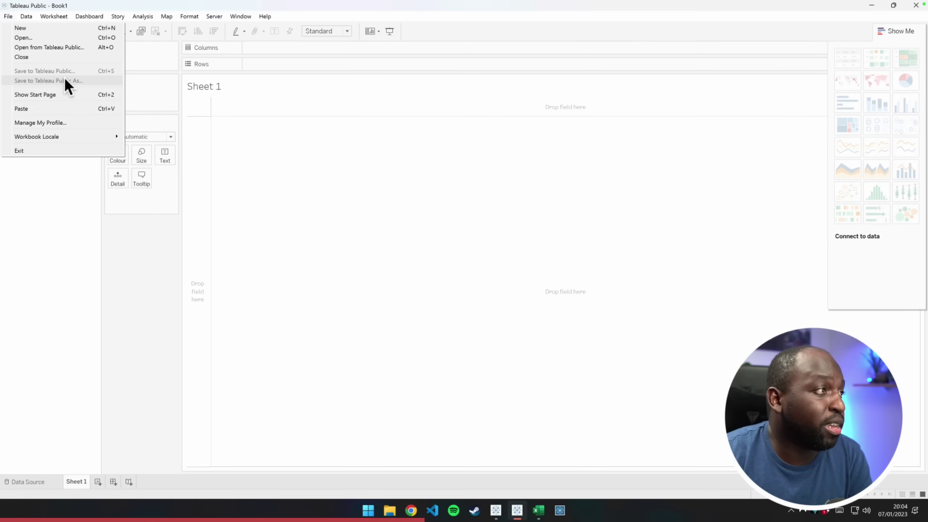
click(195, 20)
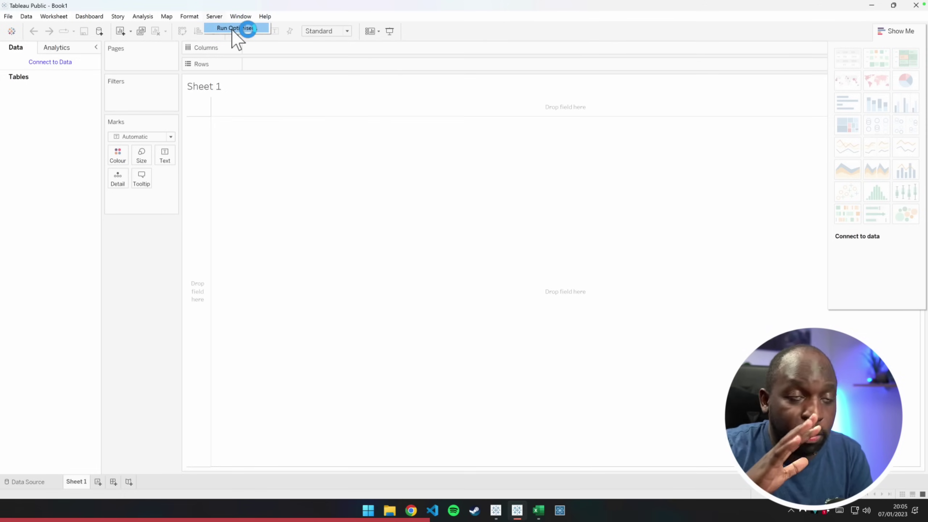
mouse_move(8, 16)
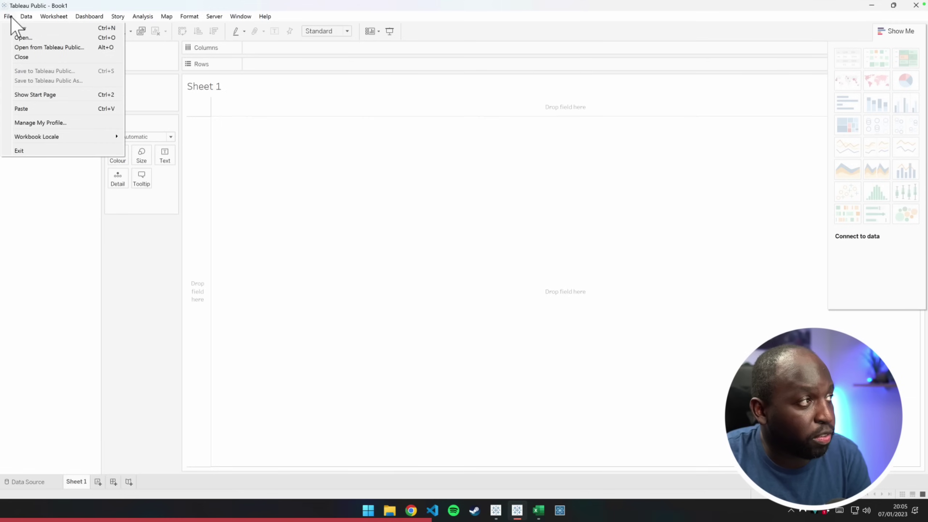
click(82, 80)
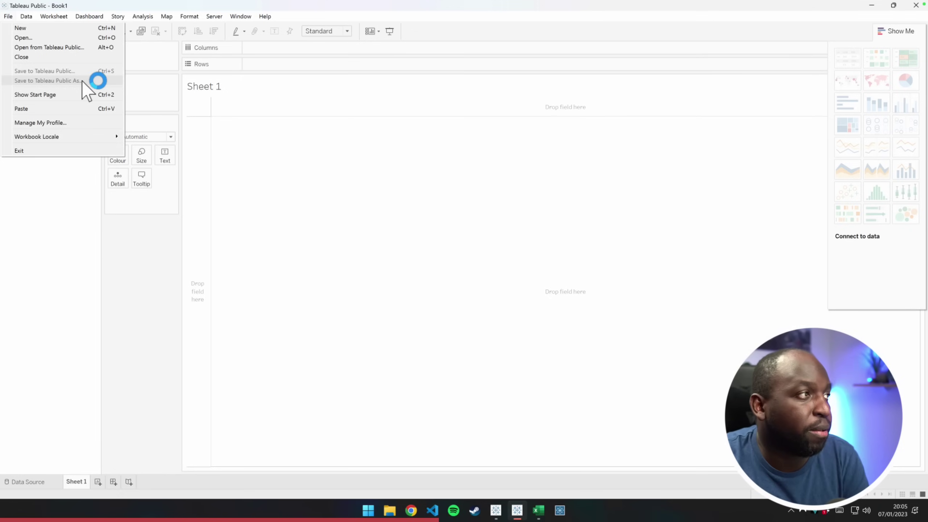
click(280, 178)
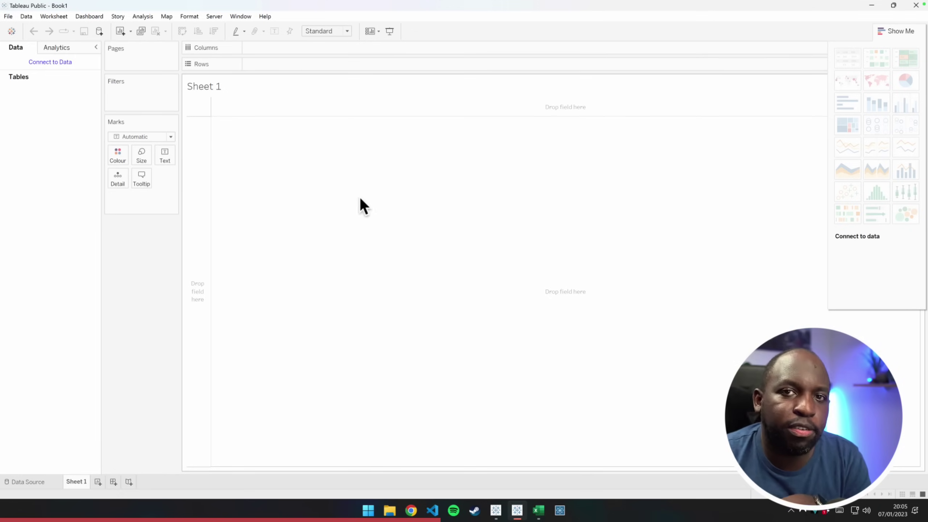
Hide the Show Me chart suggestions panel and return to the start page
click(896, 31)
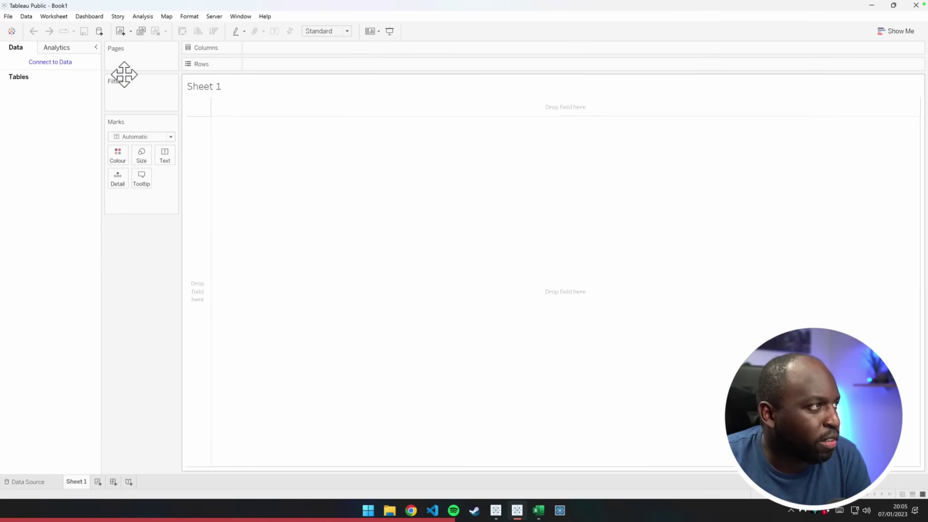
key(ctrl+alt+g)
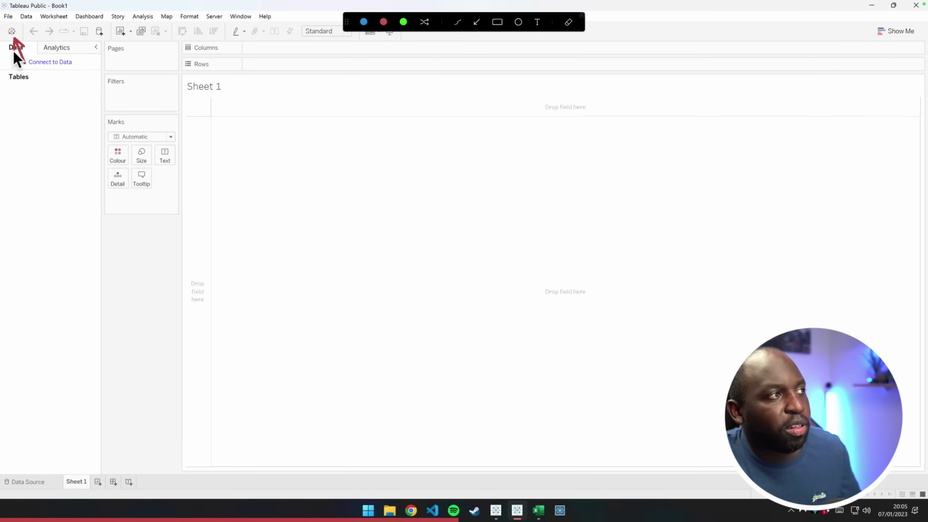
key(ctrl+alt+g)
click(12, 32)
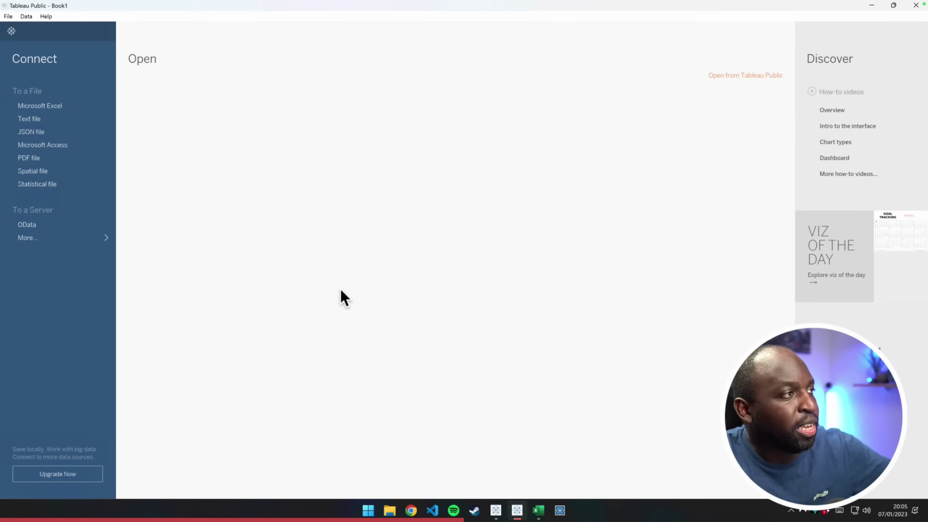
Toggle between the start page and Sheet 1, then minimize and restore Tableau
click(12, 31)
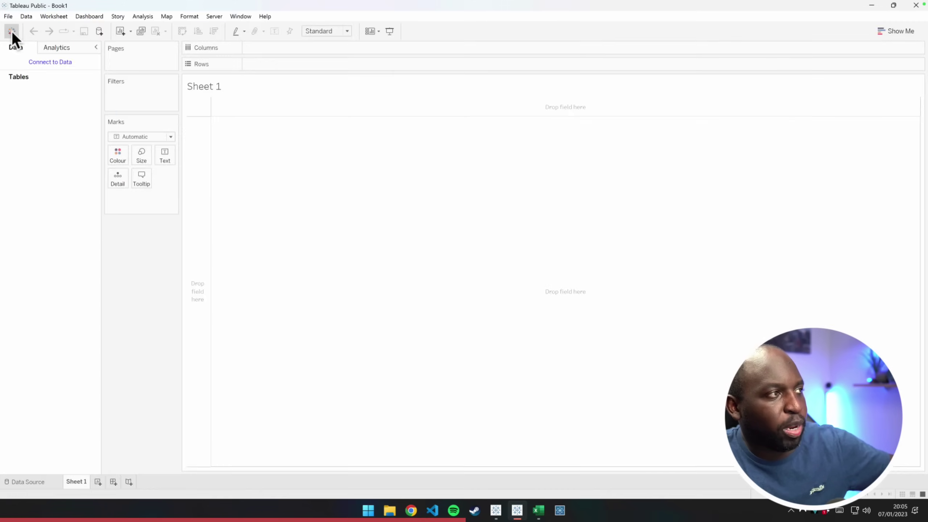
click(11, 32)
click(11, 31)
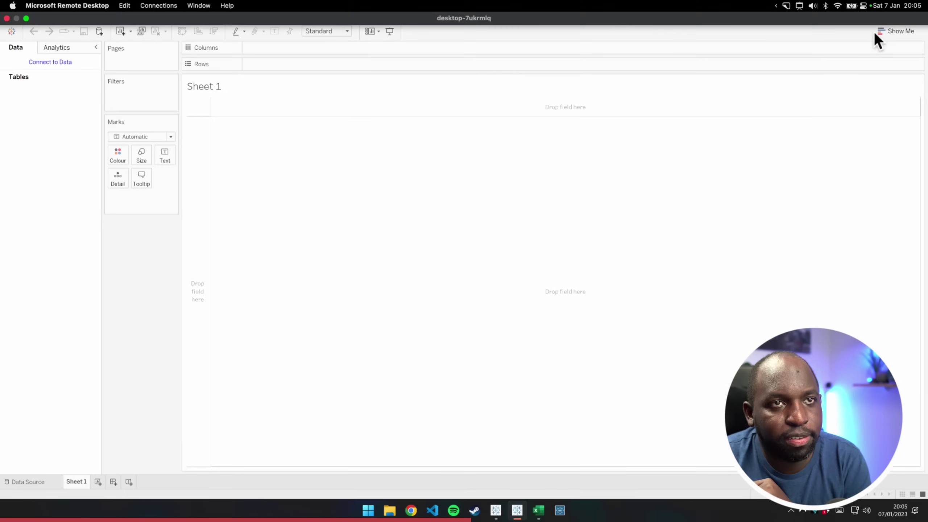
click(871, 6)
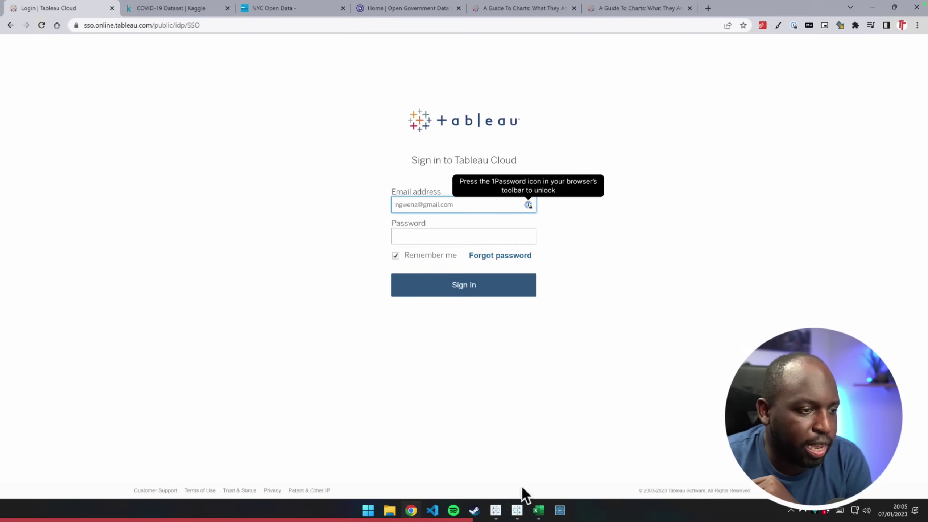
click(494, 510)
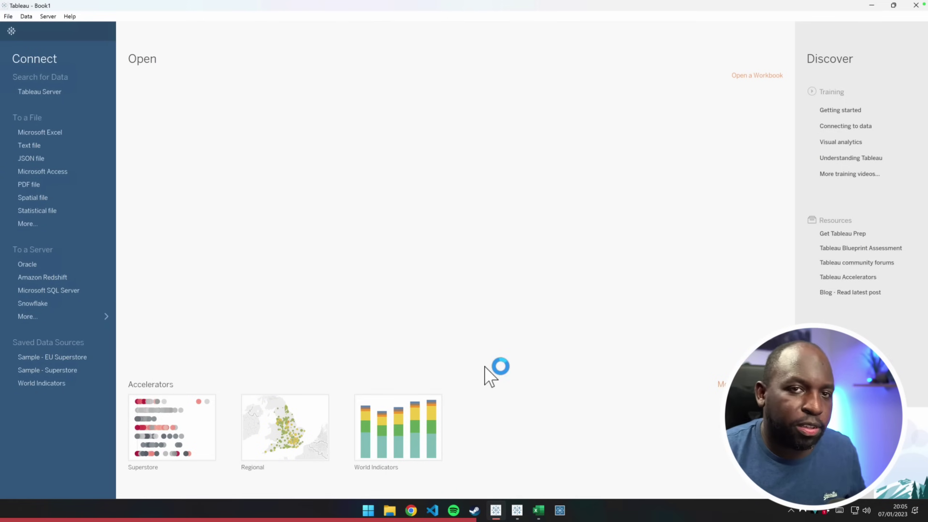
Annotate the Connect panel and Saved Data Sources, then expand the server connectors list
key(ctrl+shift+d)
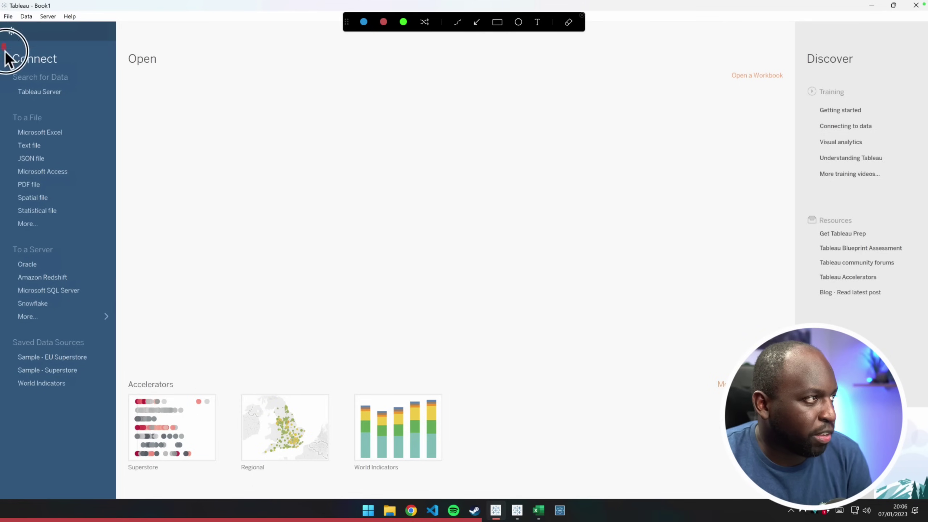
mouse_move(4, 45)
mouse_down()
mouse_move(97, 338)
mouse_move(119, 445)
mouse_up()
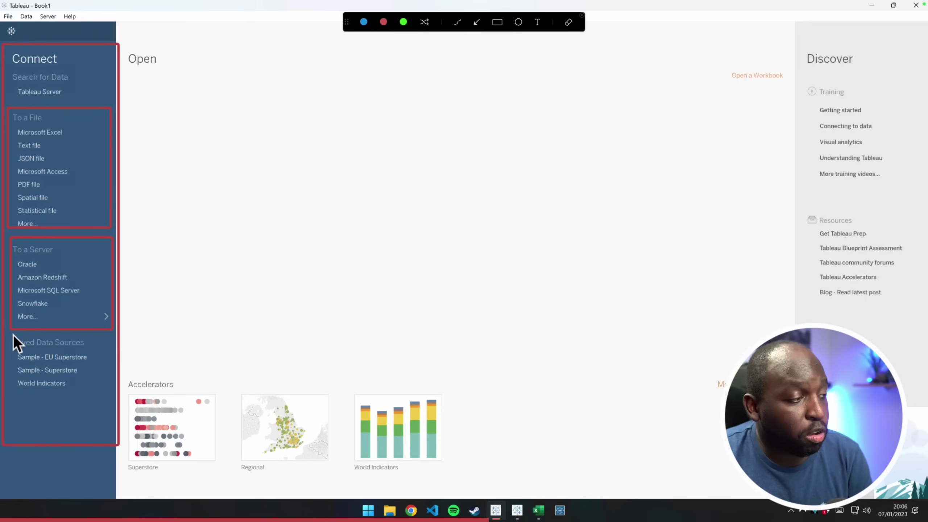
drag(11, 335, 79, 408)
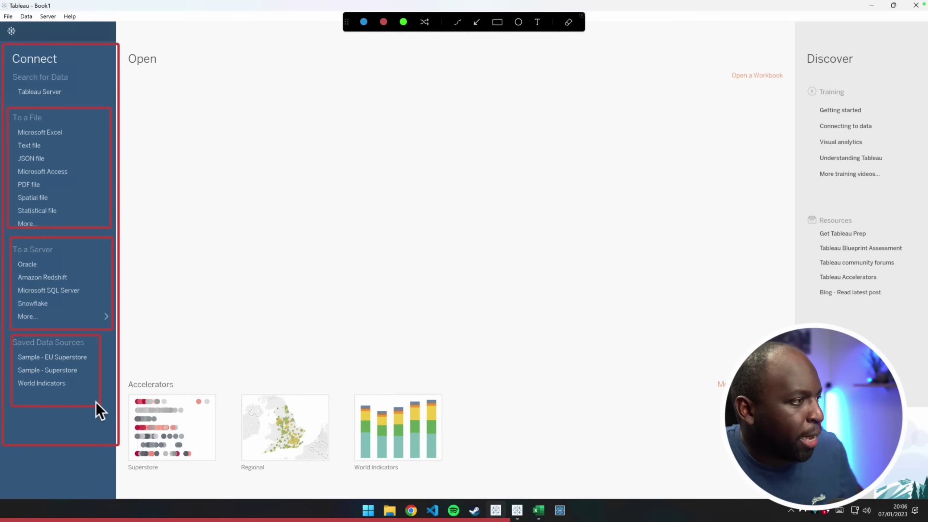
click(95, 316)
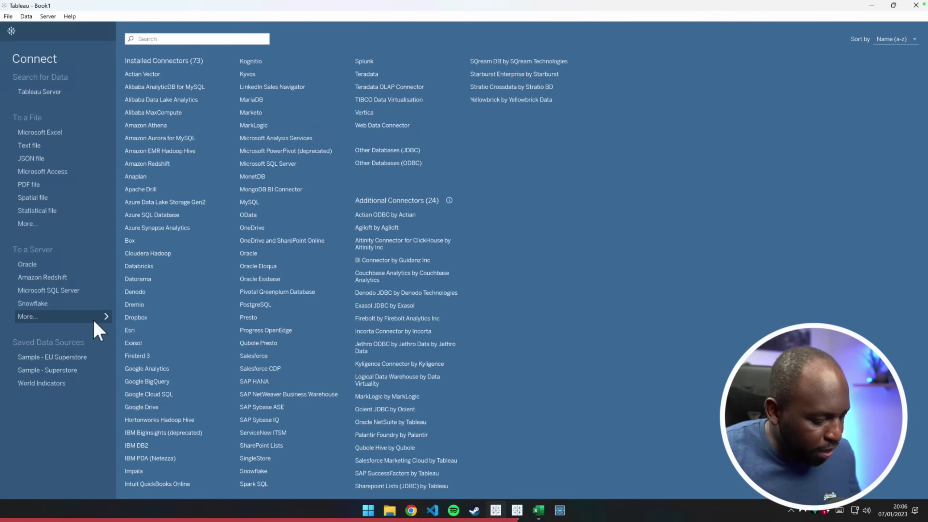
Box the Additional Connectors and the SQream-to-Yellowbrick connectors with annotations, then clear them
key(ctrl+shift+d)
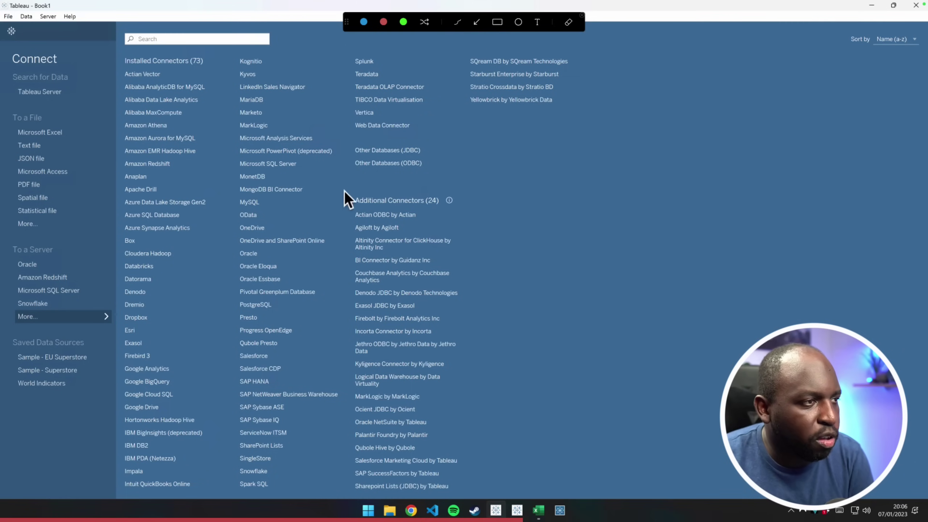
drag(465, 444, 474, 492)
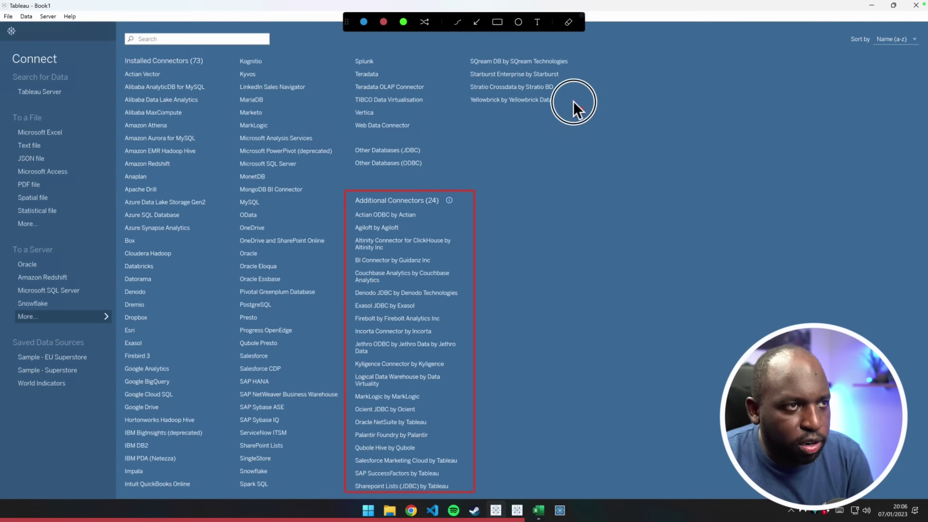
drag(582, 113, 455, 46)
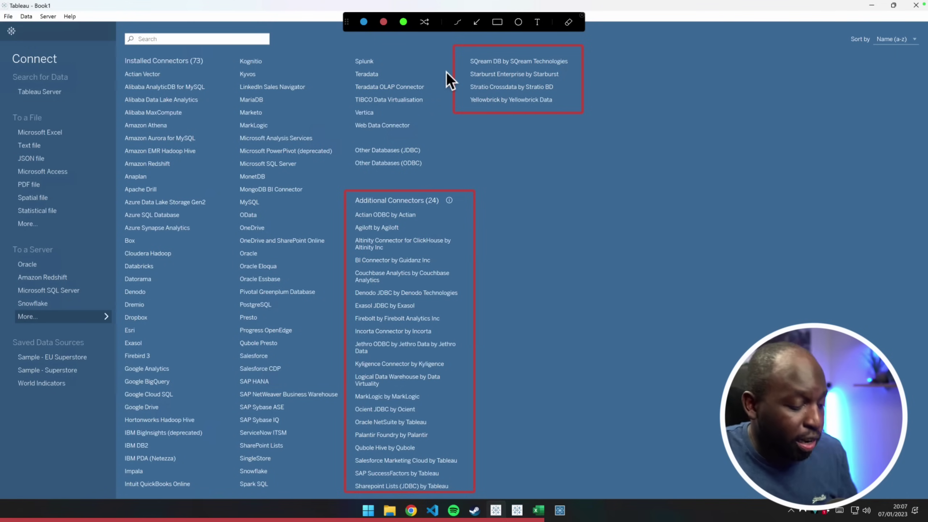
key(Escape)
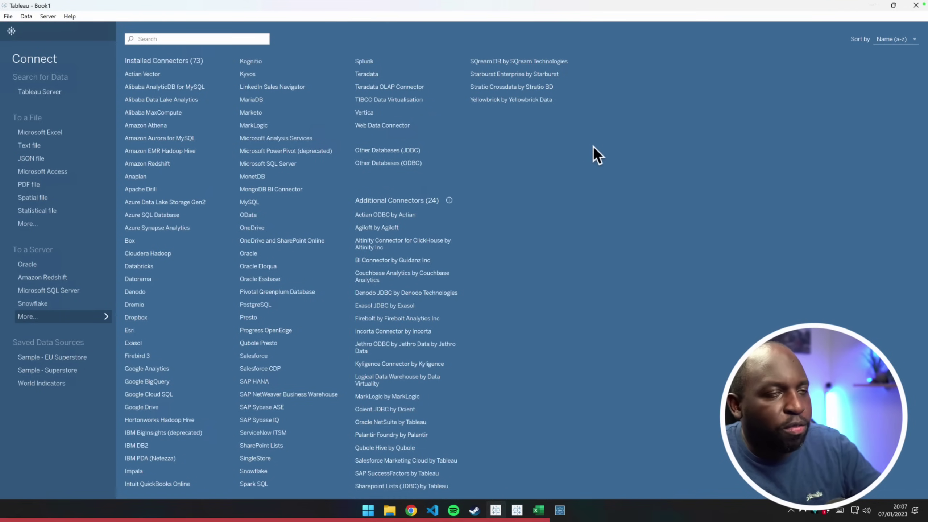
Highlight Other Databases JDBC/ODBC and Web Data Connector, then collapse the connectors list
key(ctrl+alt+g)
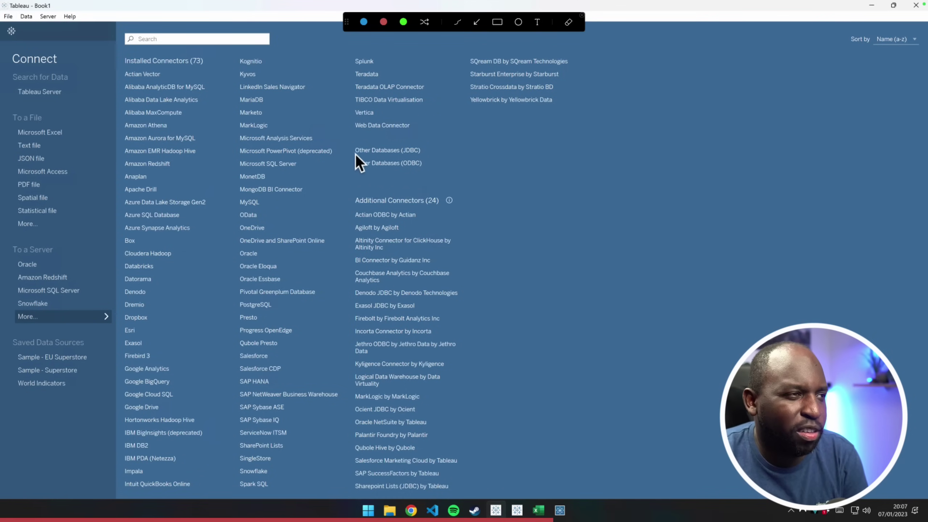
mouse_move(348, 142)
mouse_down()
mouse_move(410, 177)
mouse_move(431, 172)
mouse_up()
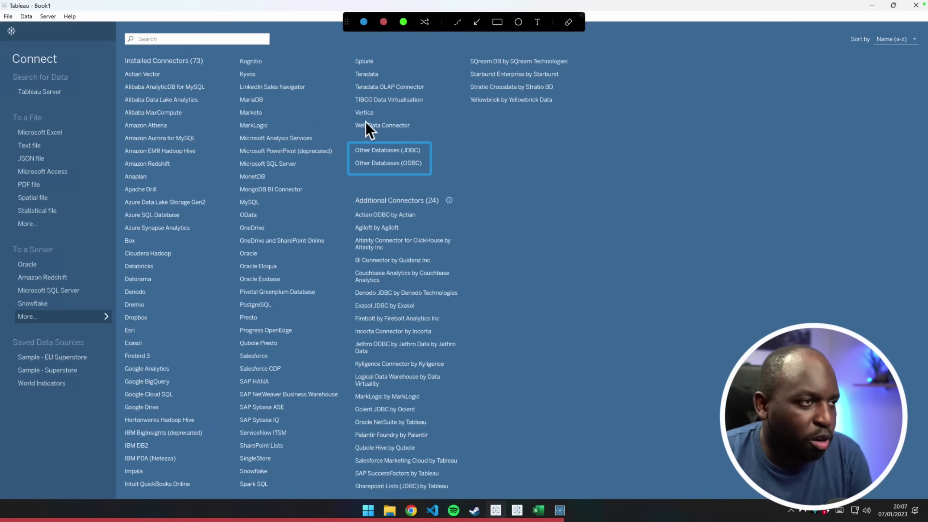
drag(392, 131, 431, 131)
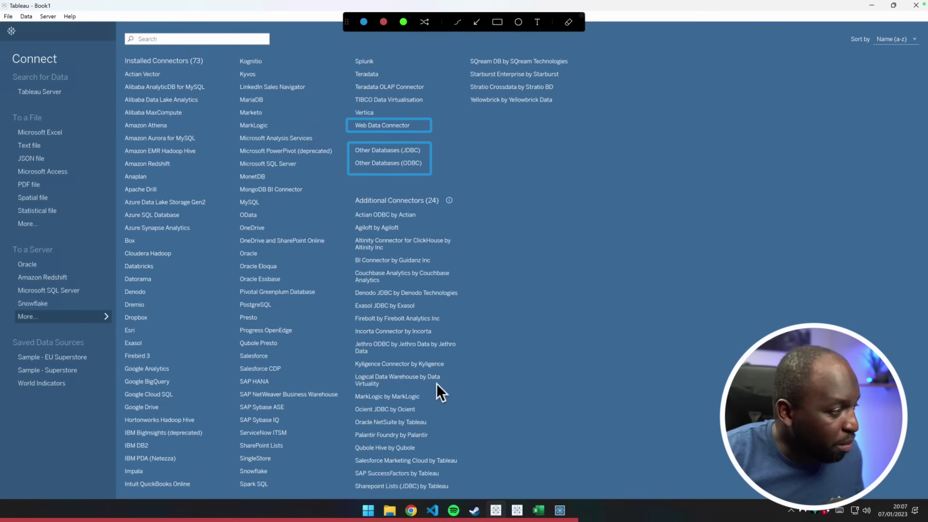
key(Escape)
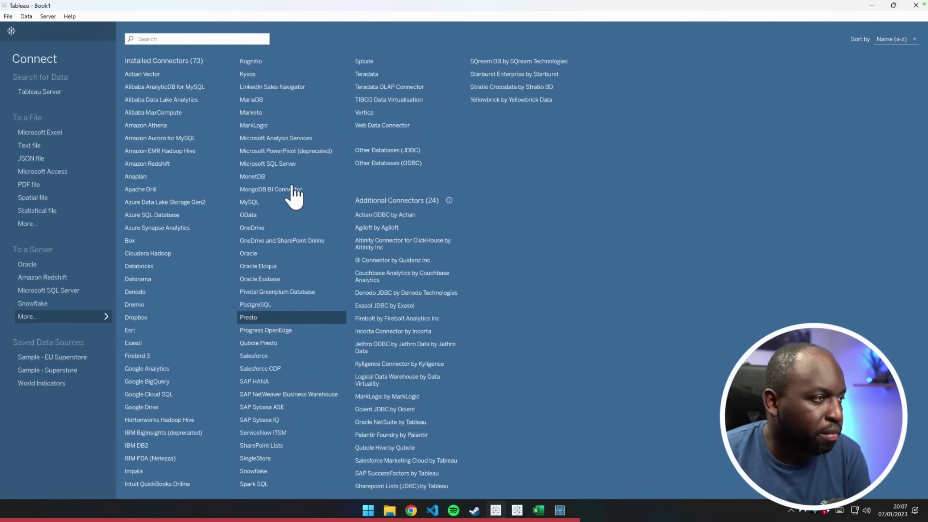
click(67, 318)
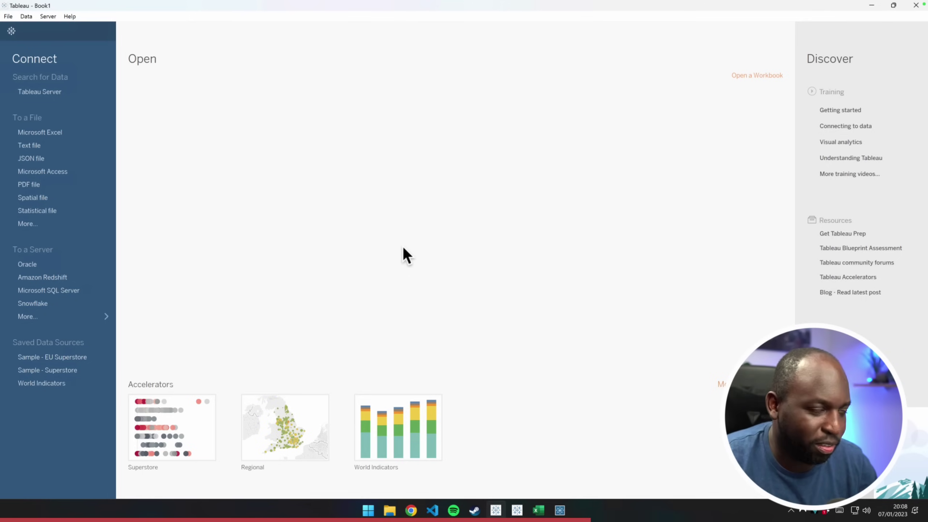
Annotate the Accelerators section, pointing arrows at Superstore, Regional and World Indicators
key(ctrl+shift+a)
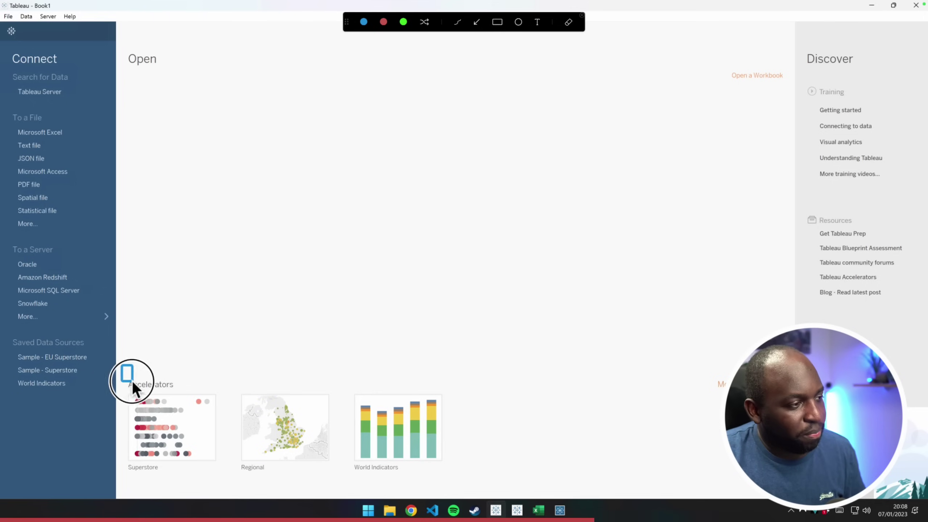
mouse_move(132, 381)
mouse_down()
mouse_move(379, 462)
mouse_move(753, 483)
mouse_up()
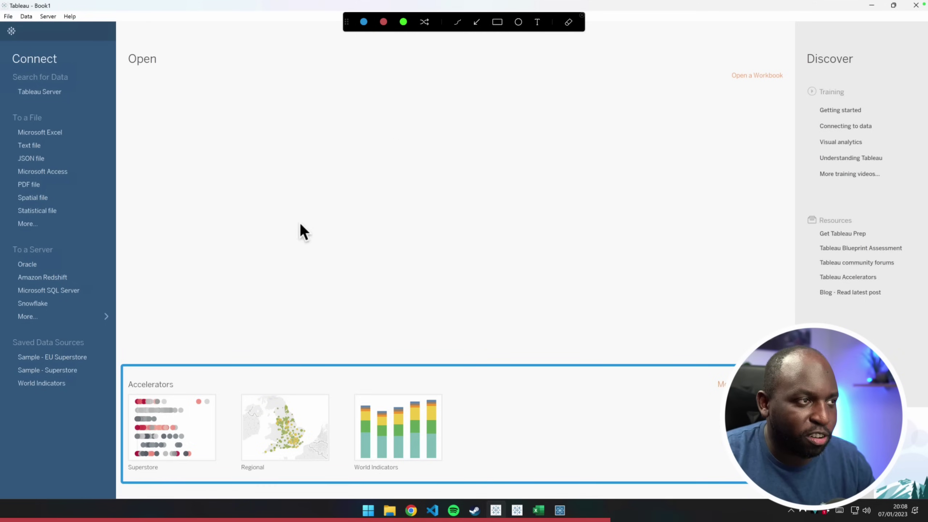
drag(215, 259, 184, 389)
drag(307, 263, 299, 389)
drag(421, 342, 405, 402)
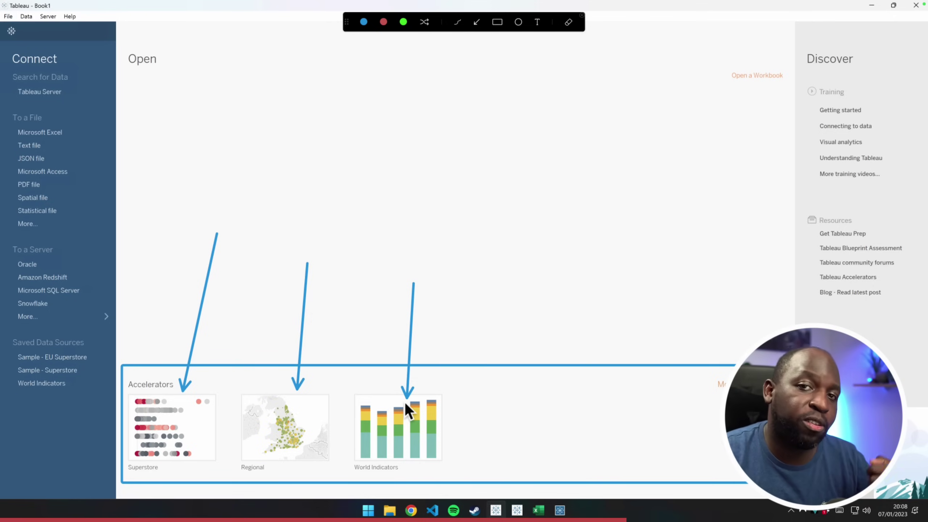
key(Escape)
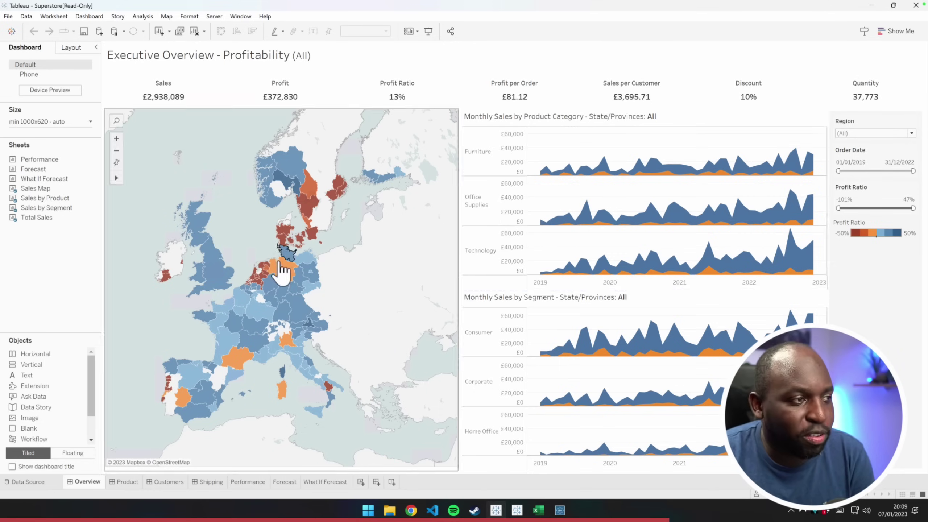
Filter the dashboard to Alsace-Champagne-Ardenne-Lorraine, then clear the region filter
mouse_move(280, 266)
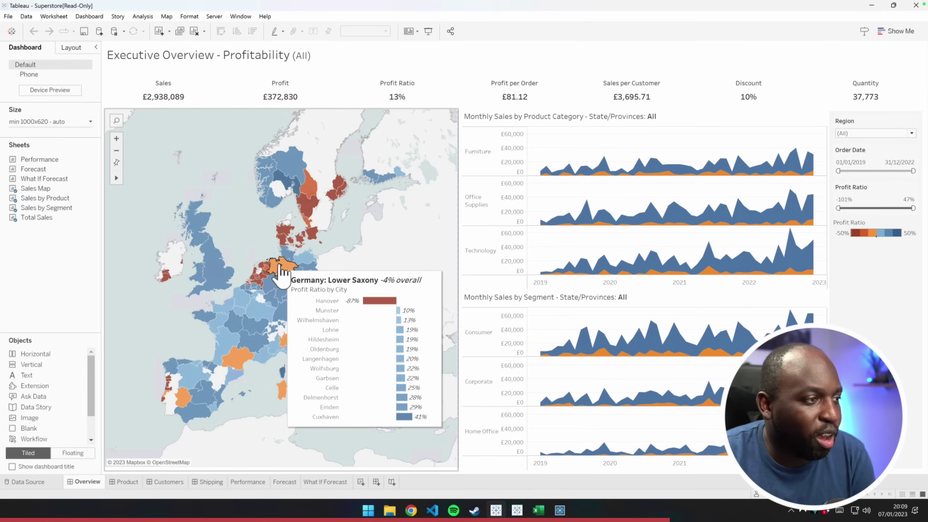
click(258, 314)
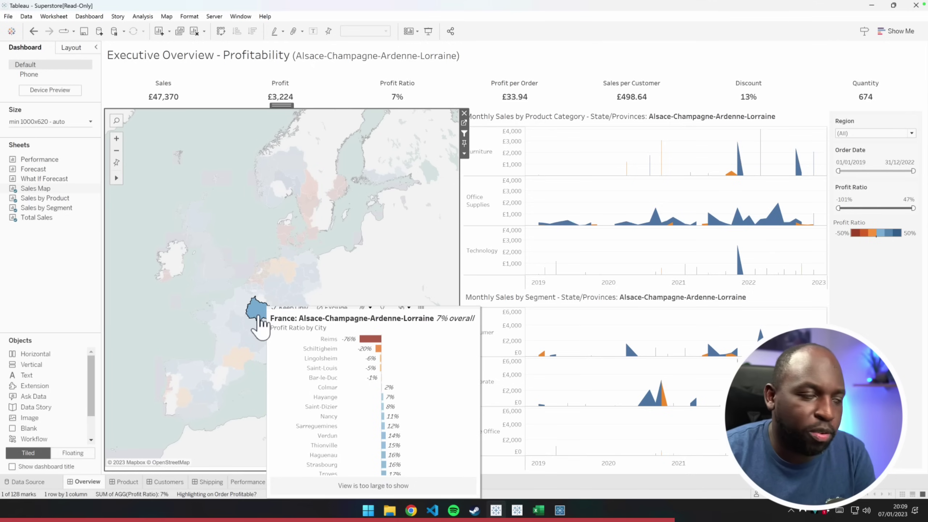
click(243, 248)
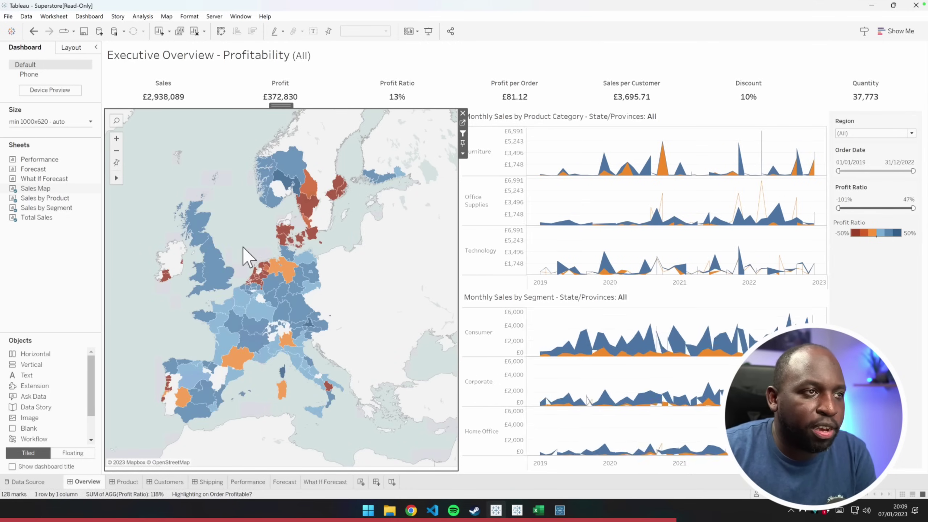
Open the Product Drilldown dashboard and inspect its heatmap cells
click(131, 482)
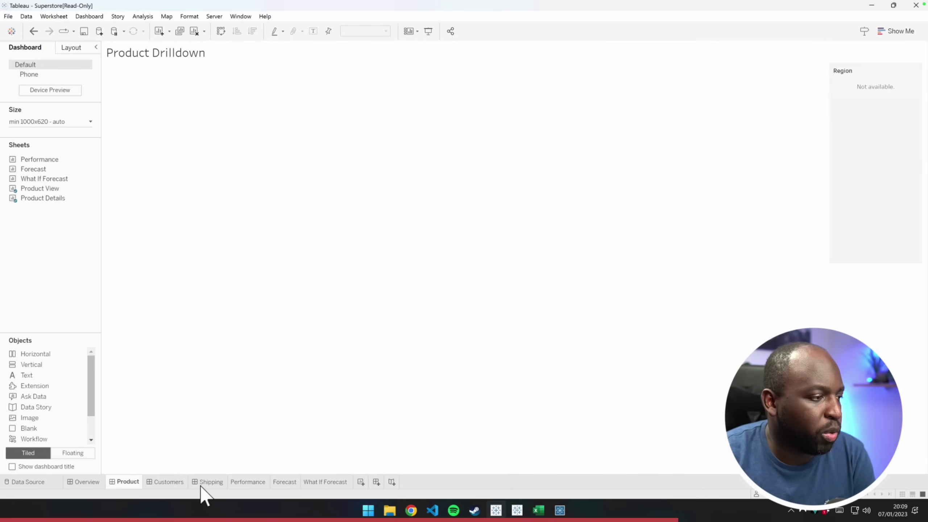
mouse_move(353, 249)
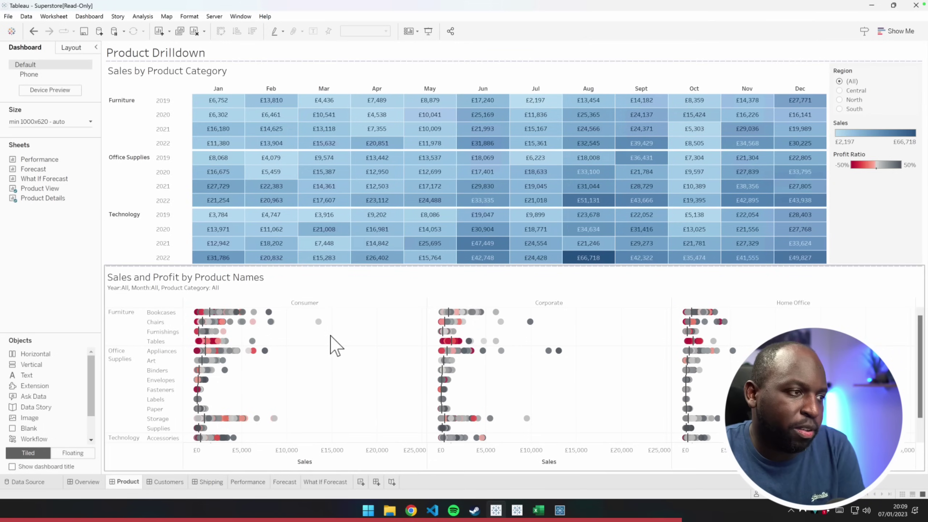
mouse_move(324, 328)
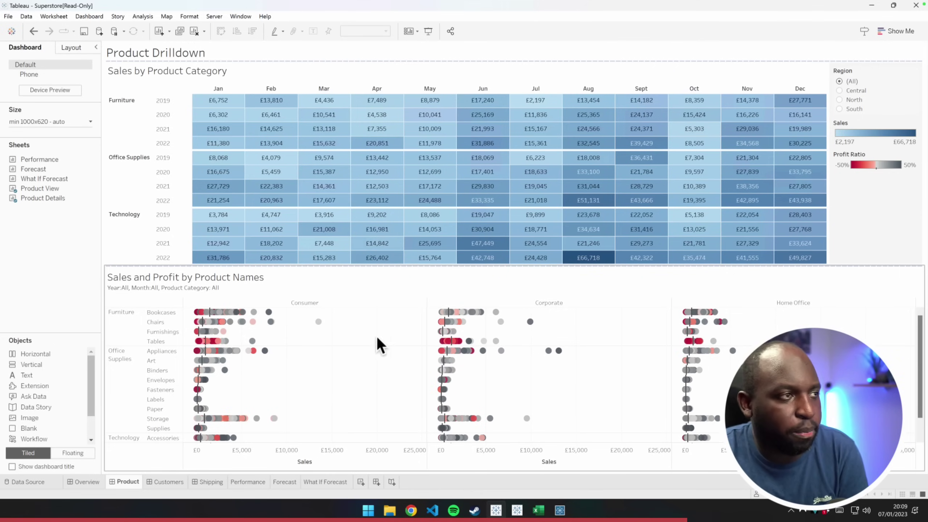
mouse_move(513, 216)
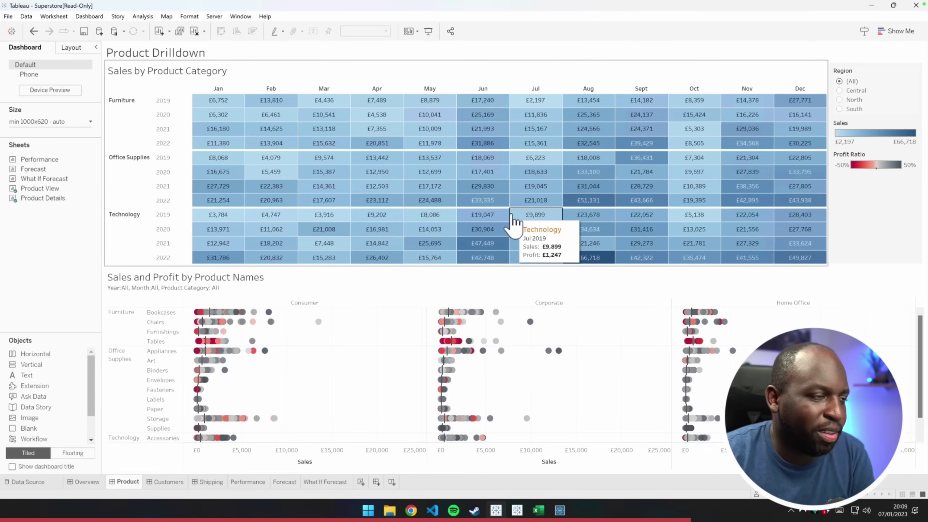
Switch to the Shipping dashboard, then restore and re-maximize the Tableau window
click(209, 482)
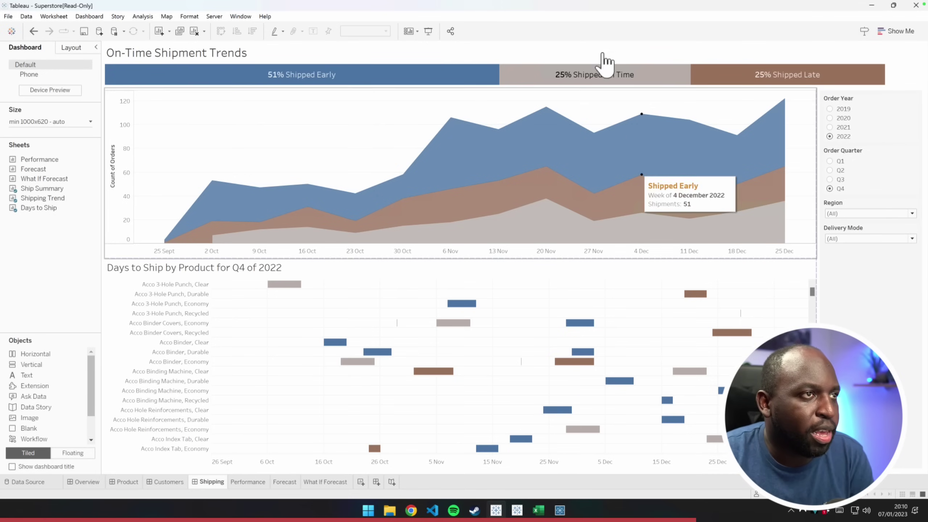
drag(586, 9, 512, 41)
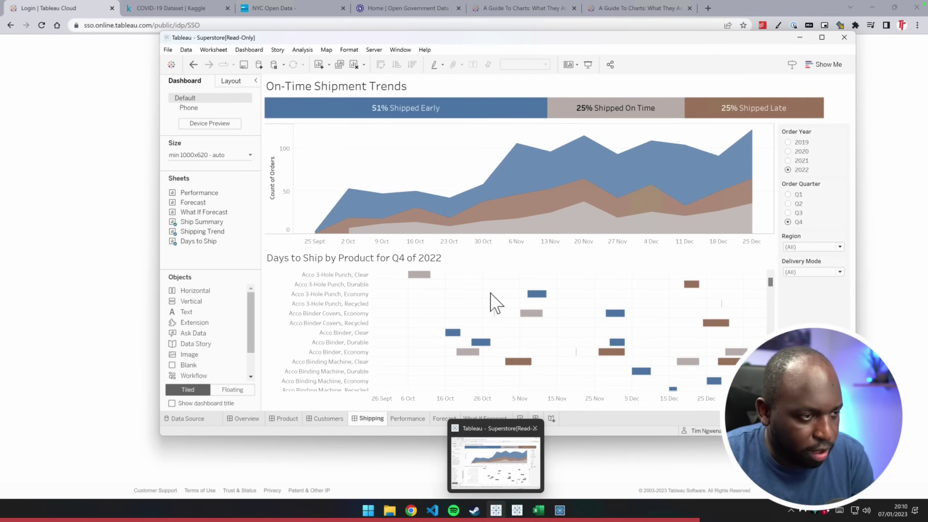
double_click(399, 36)
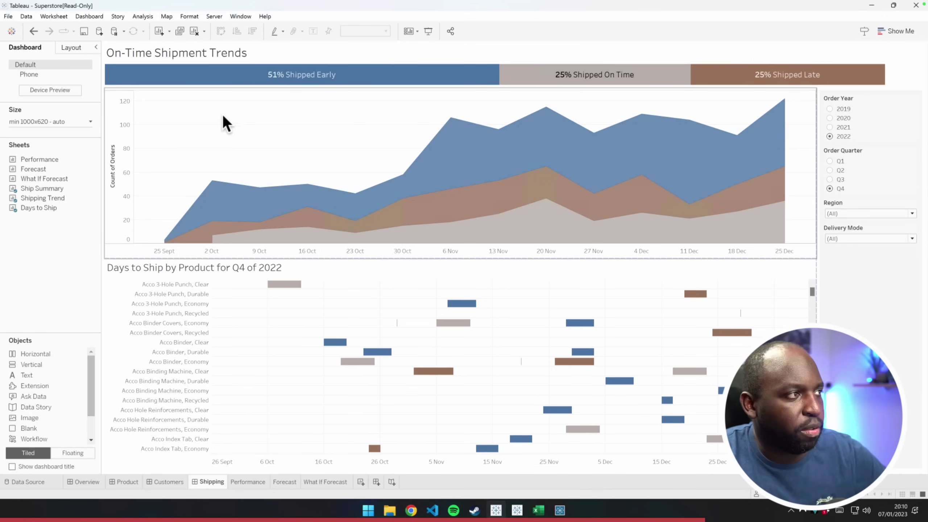
Return to the start page and mark up the Superstore thumbnail and Accelerators area
click(12, 32)
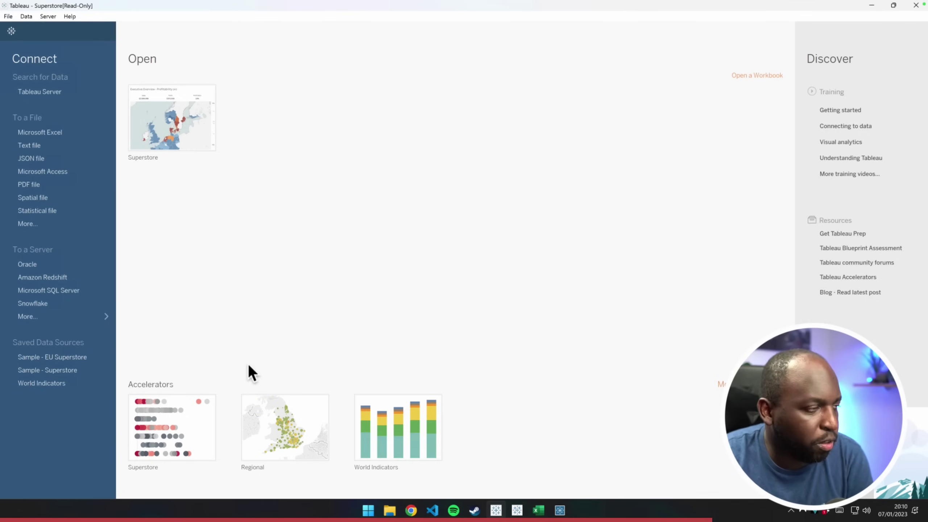
key(ctrl+shift+a)
drag(271, 223, 186, 140)
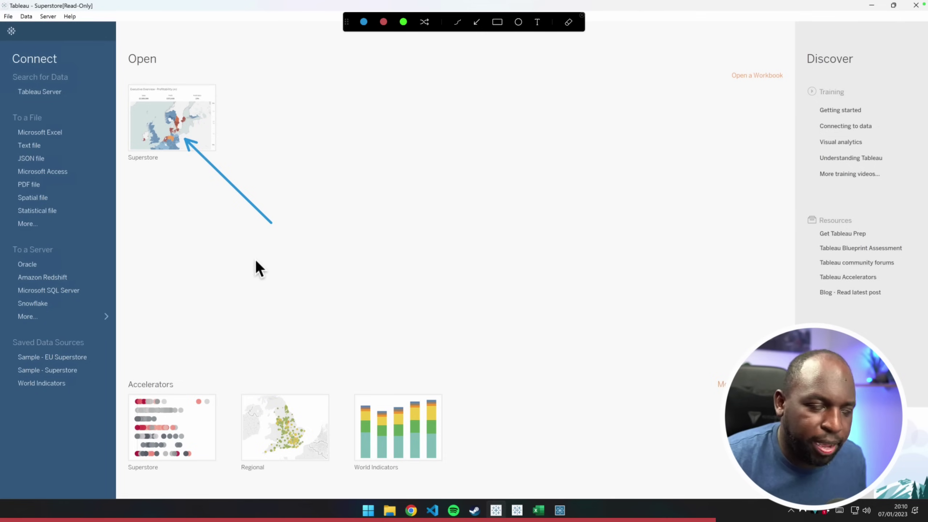
key(ctrl+shift+a)
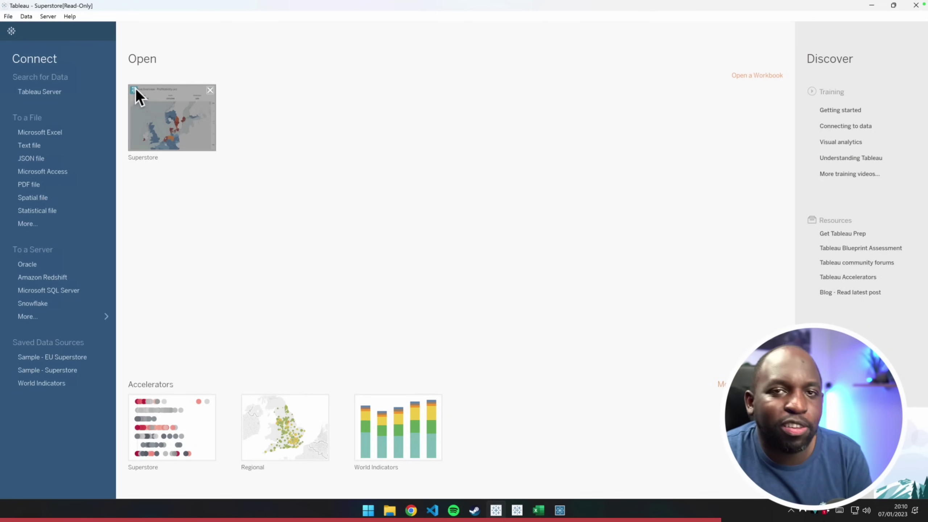
key(ctrl+shift+a)
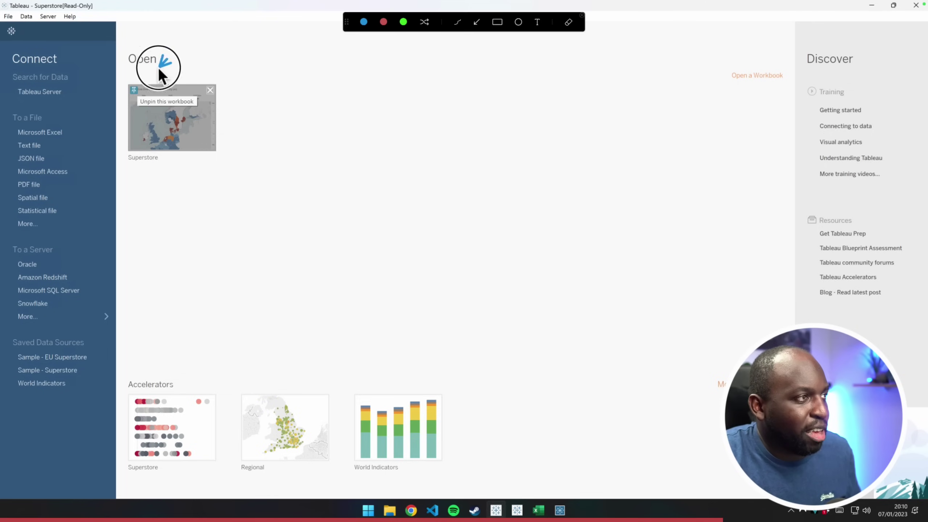
key(ctrl+shift+a)
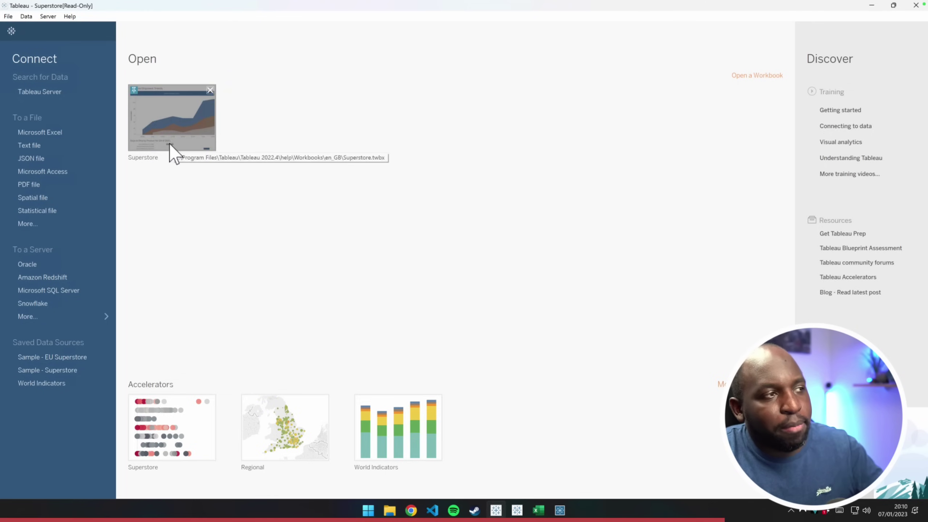
key(ctrl+shift+a)
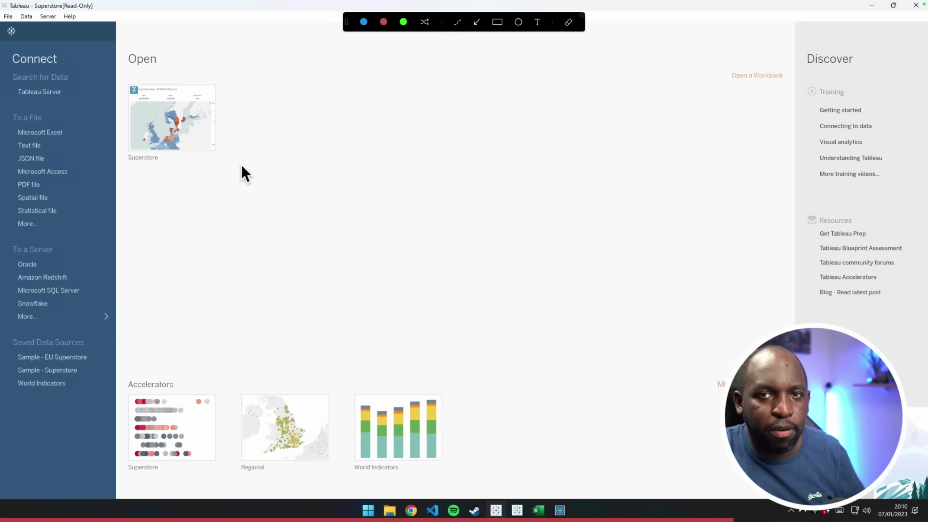
key(ctrl+n)
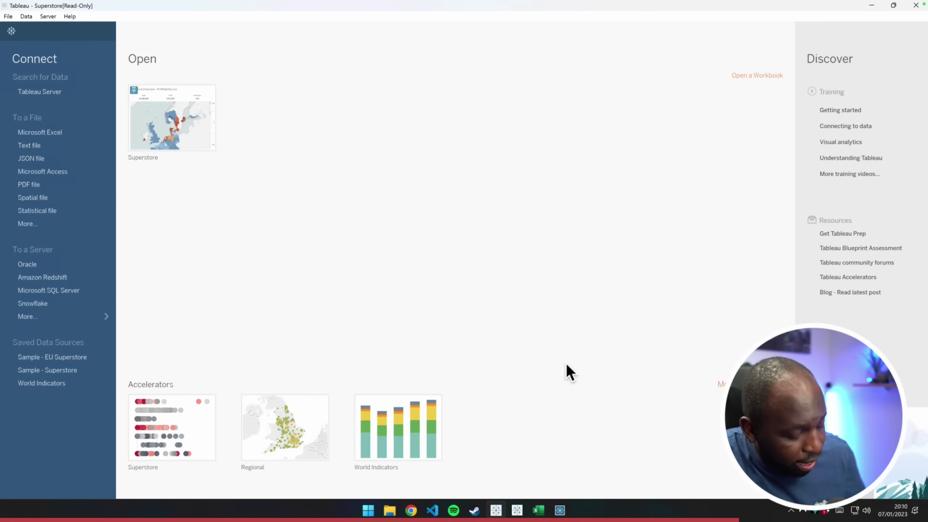
key(ctrl+alt+g)
mouse_move(586, 310)
mouse_down()
mouse_move(724, 380)
mouse_move(715, 388)
mouse_up()
Filter accelerators to Corporate Finance and search for 'insura'
key(Escape)
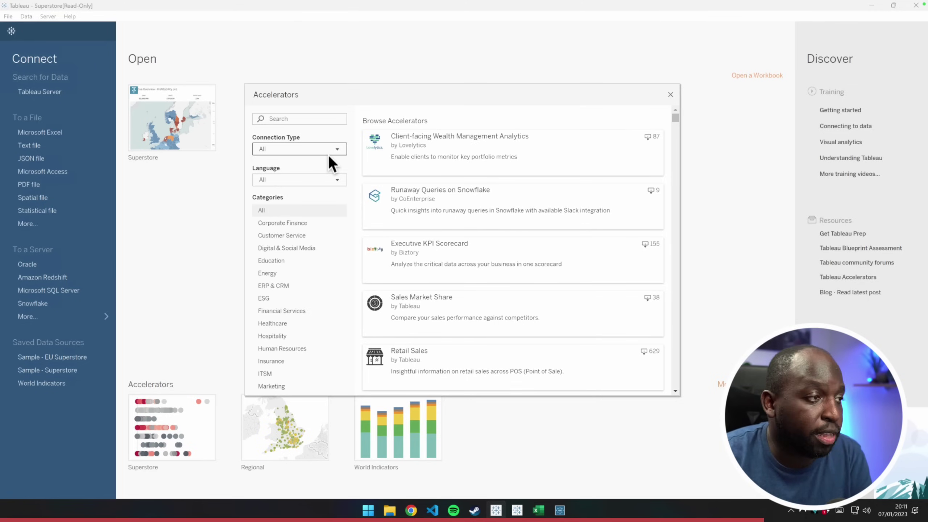
click(297, 224)
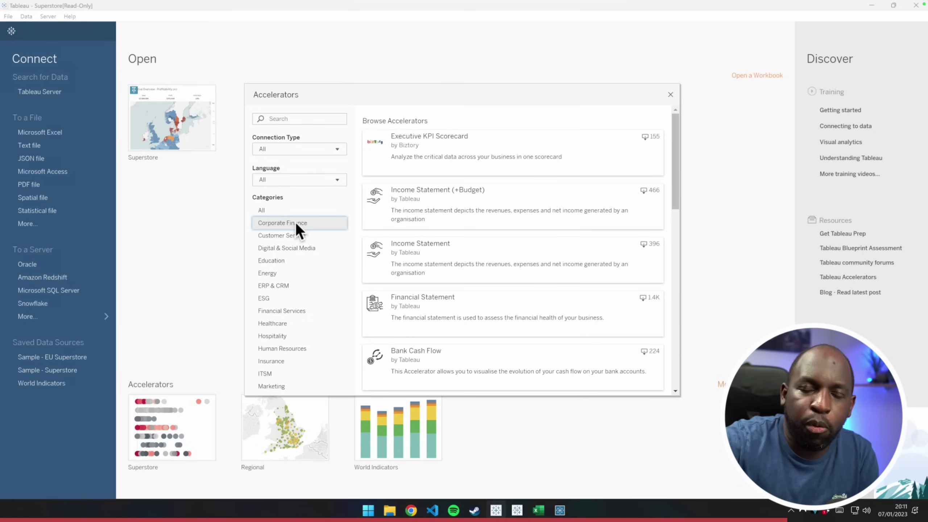
click(290, 119)
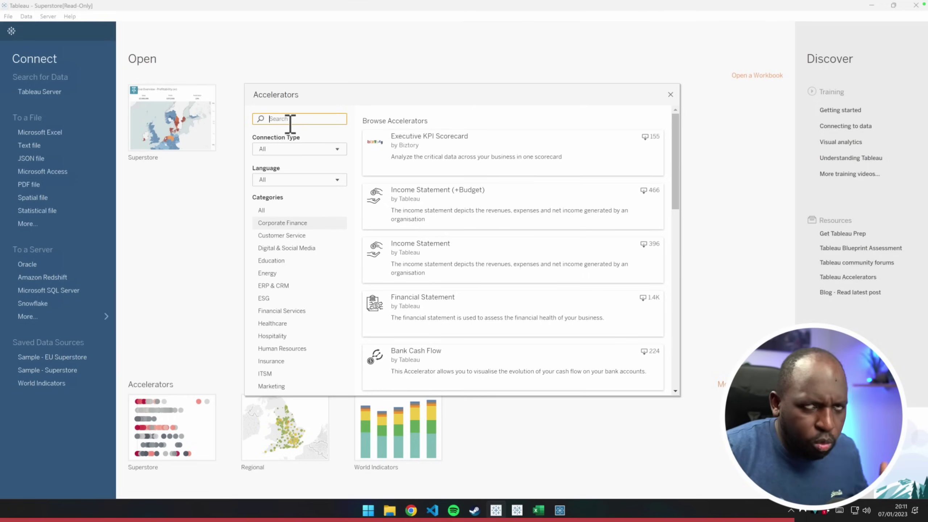
text(insurance)
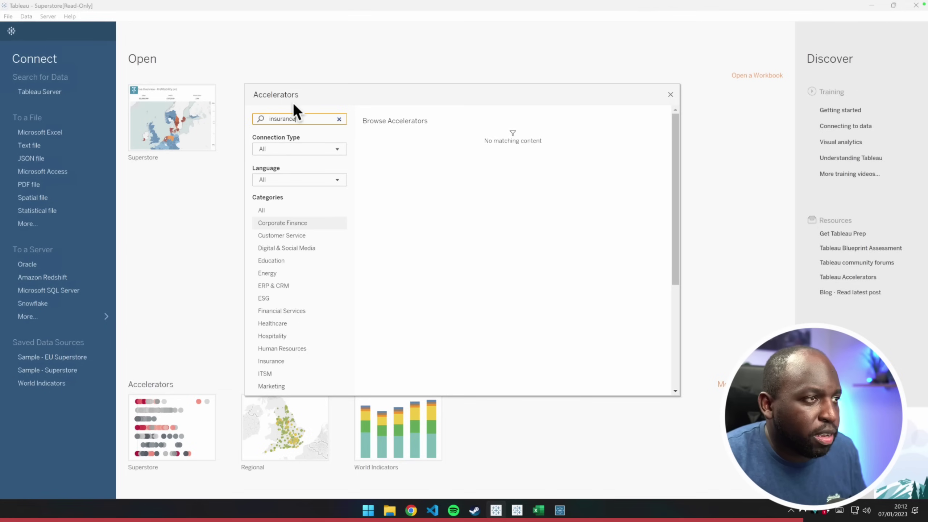
Clear the accelerator search and reselect the Corporate Finance category
click(291, 119)
drag(294, 119, 287, 119)
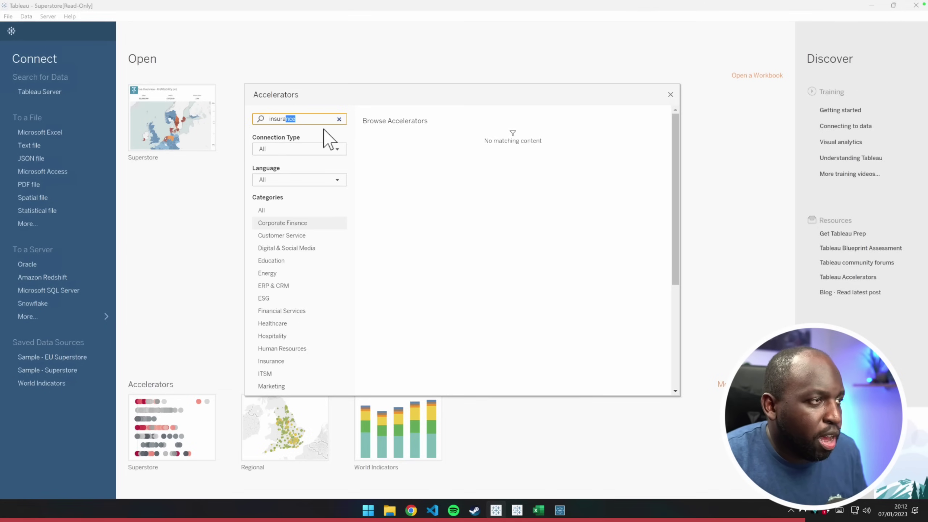
key(BackSpace)
key(BackSpace)
key(BackSpace)
key(BackSpace)
key(BackSpace)
key(BackSpace)
key(BackSpace)
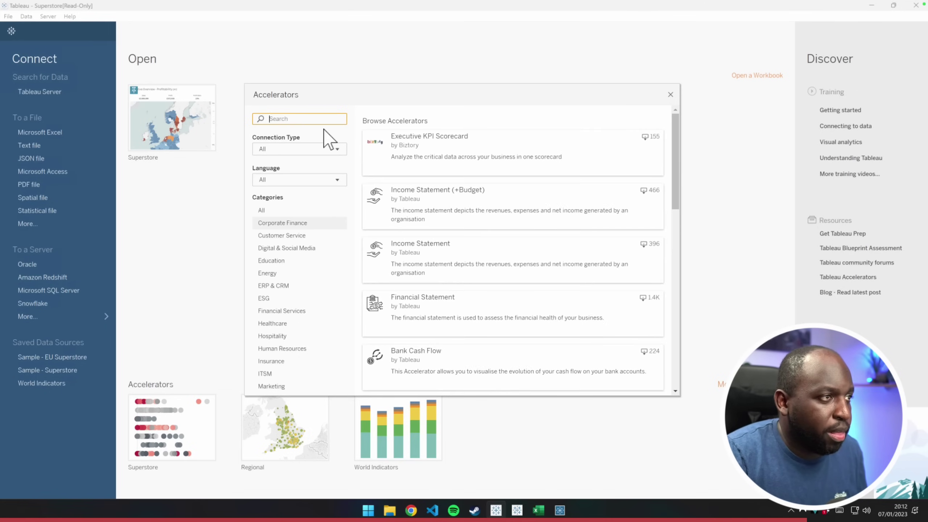
text(insu)
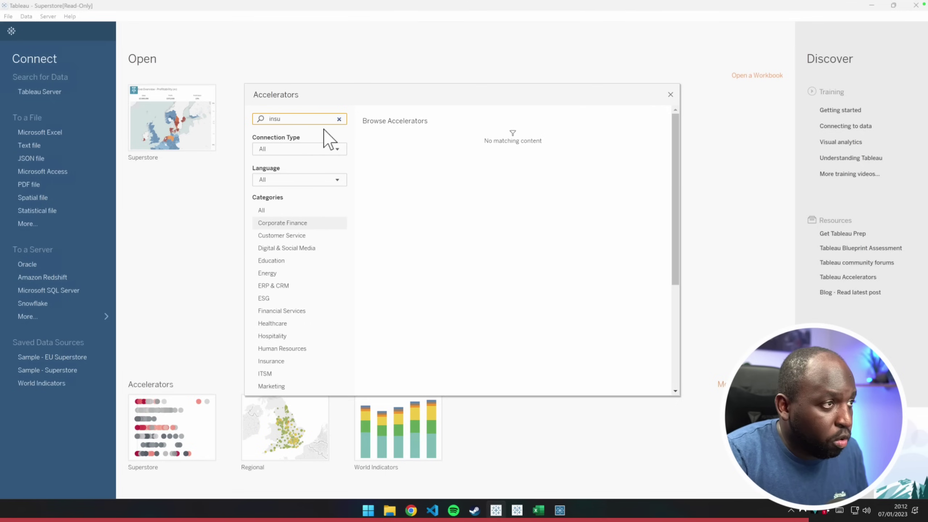
key(BackSpace)
key(BackSpace)
key(BackSpace)
key(BackSpace)
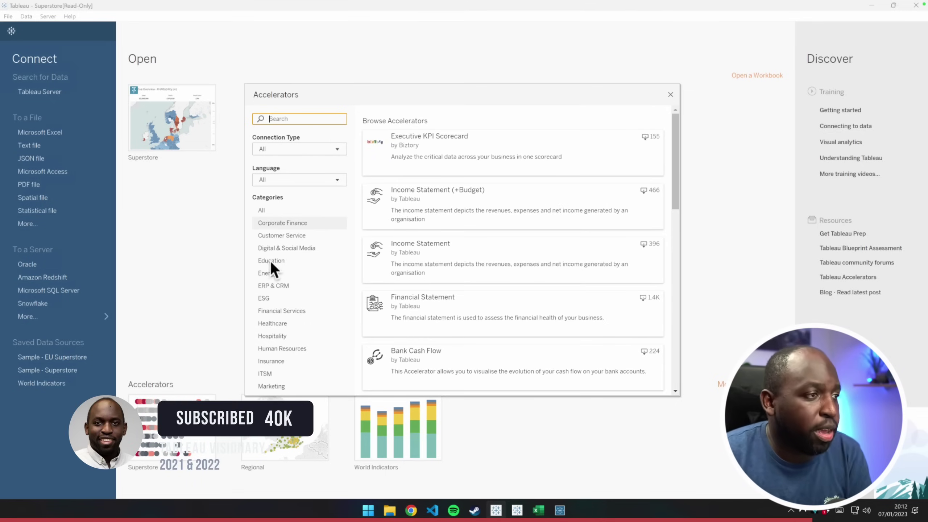
click(300, 226)
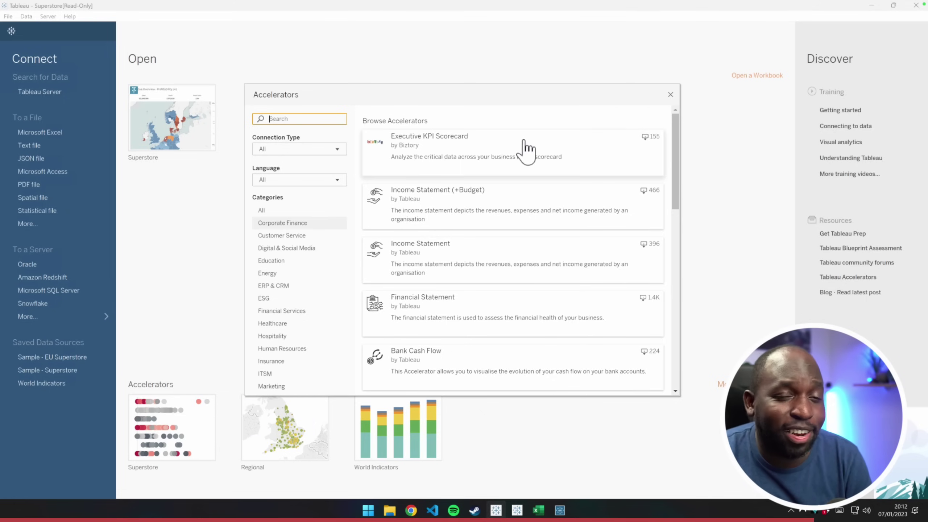
Review Executive KPI Scorecard's description, enlarge the gallery, and go back to Corporate Finance
click(482, 153)
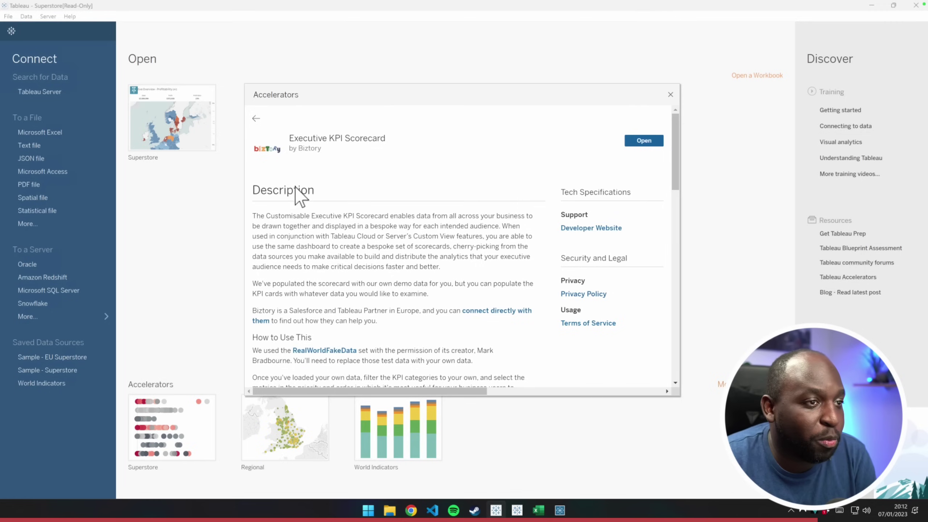
drag(675, 146, 686, 291)
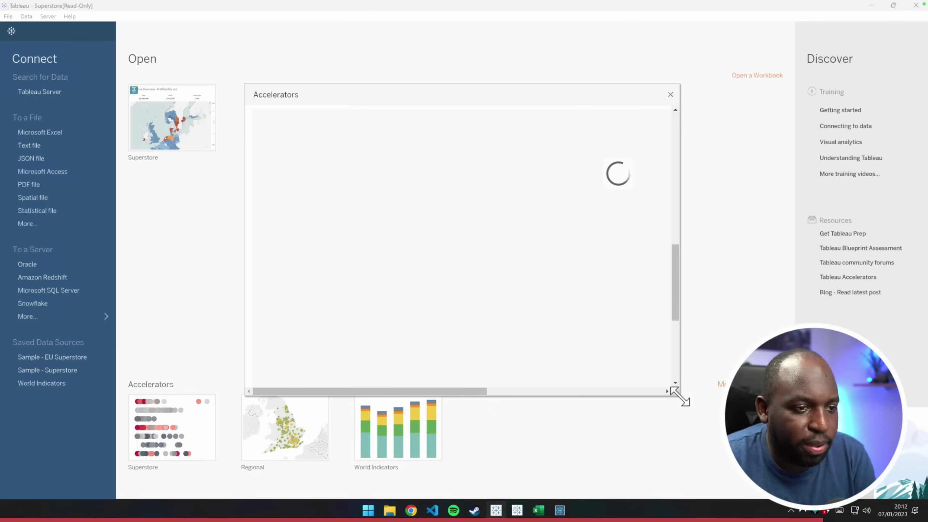
drag(684, 399, 827, 445)
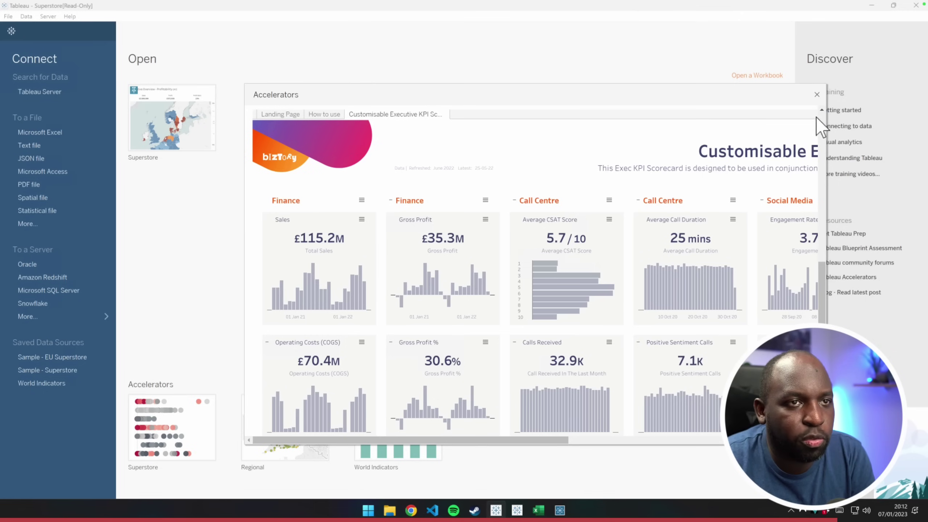
scroll(823, 111, up, 2)
drag(821, 110, 822, 110)
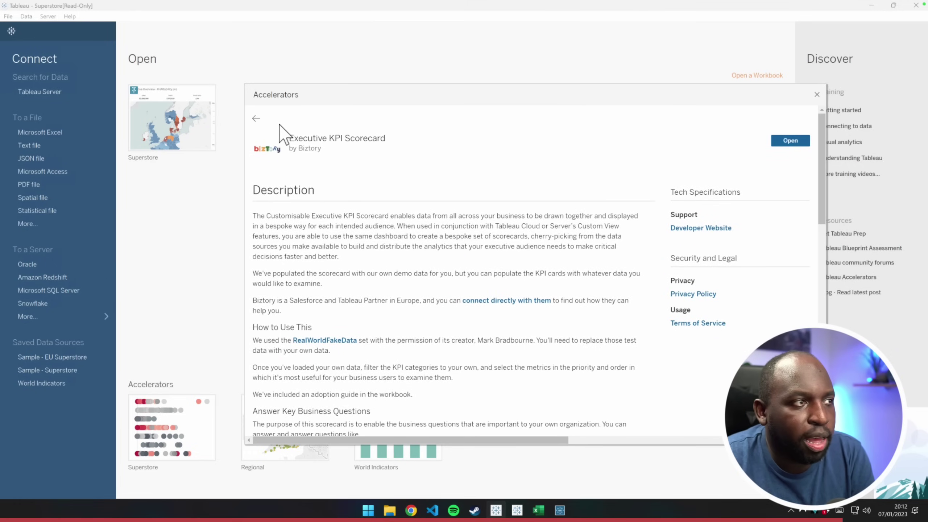
click(256, 118)
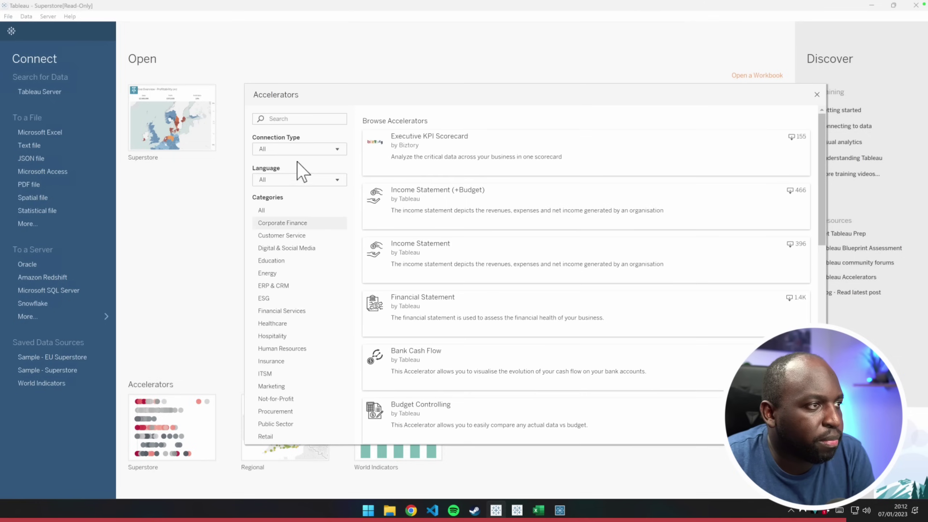
drag(823, 180, 822, 121)
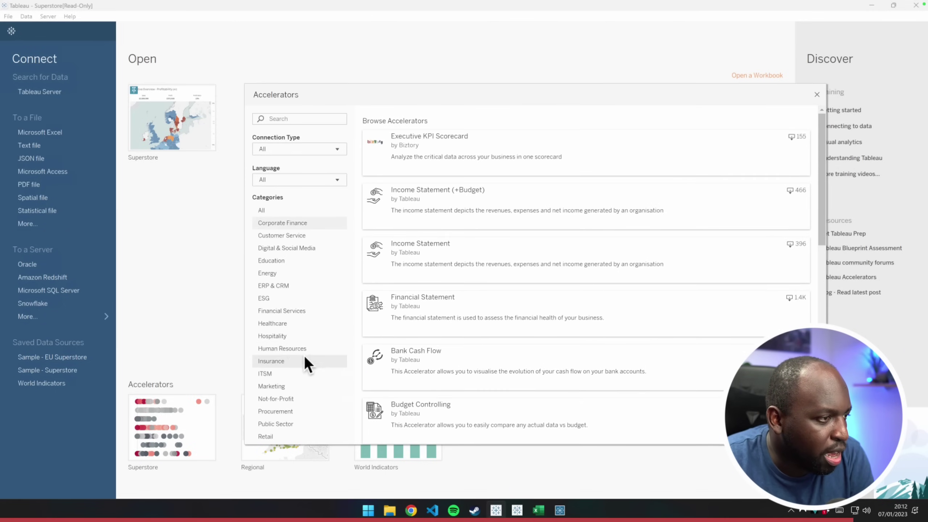
Filter accelerators to Insurance, review Insurance Underwriter Performance's dashboard preview, then close the gallery
click(283, 361)
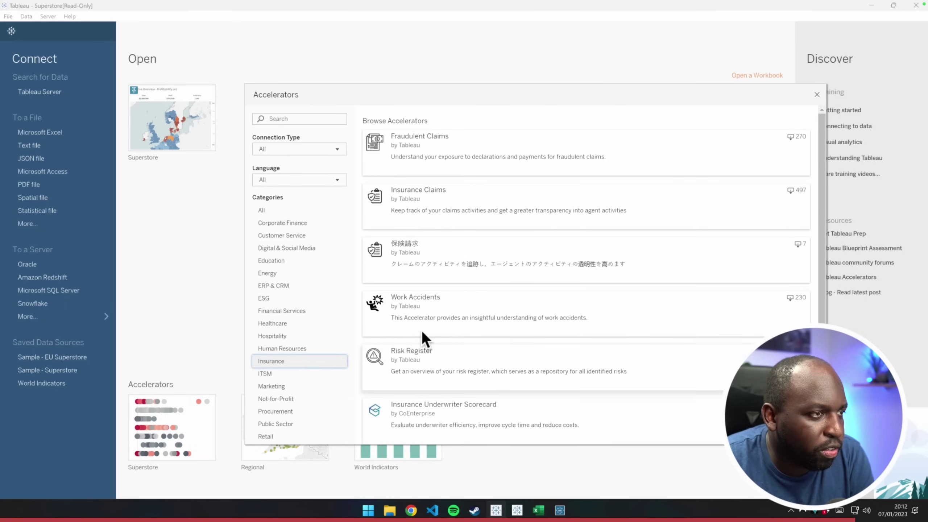
drag(823, 148, 832, 305)
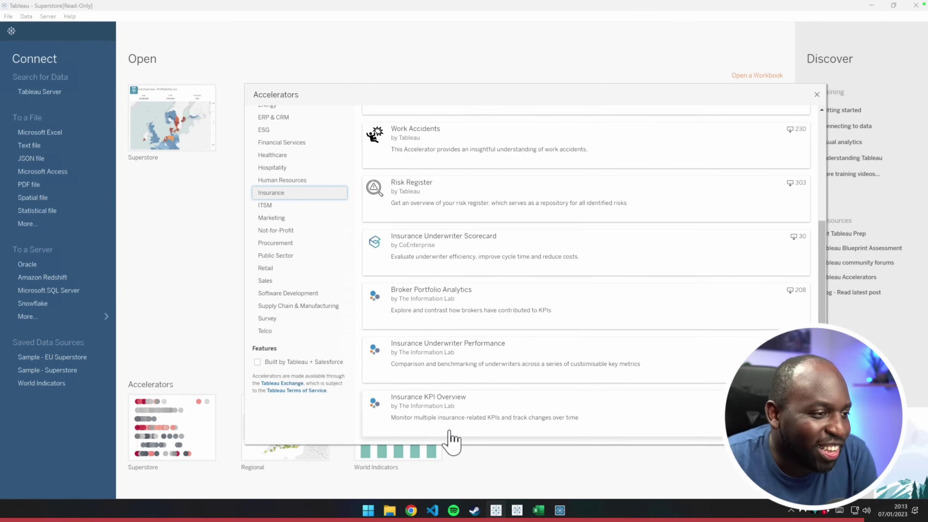
click(684, 373)
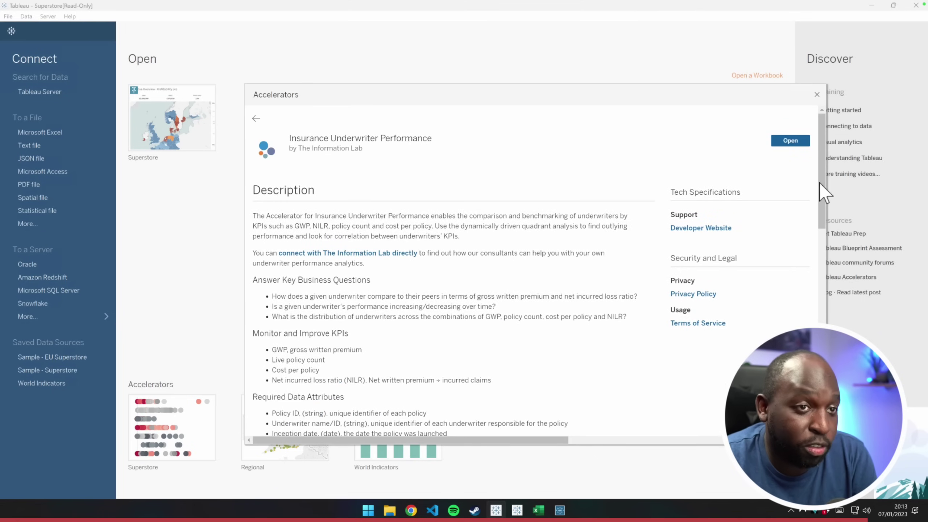
drag(822, 178, 823, 348)
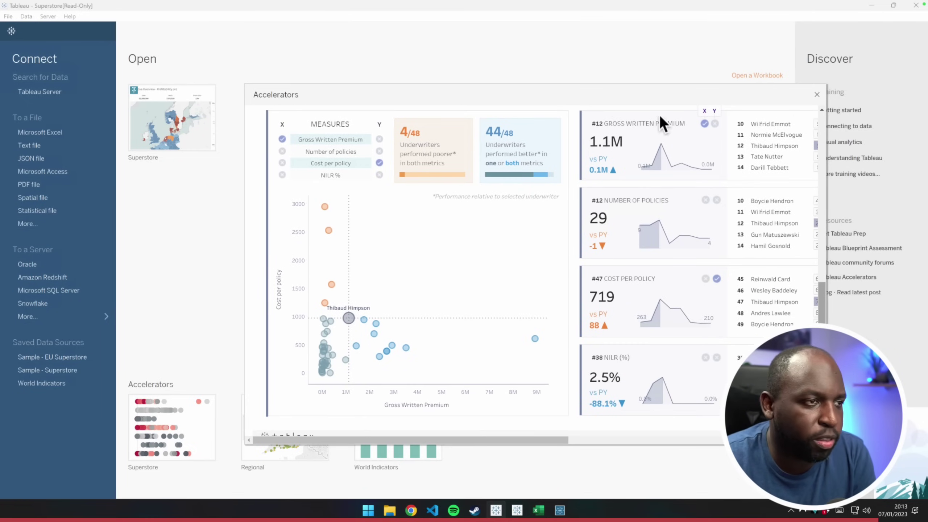
click(818, 95)
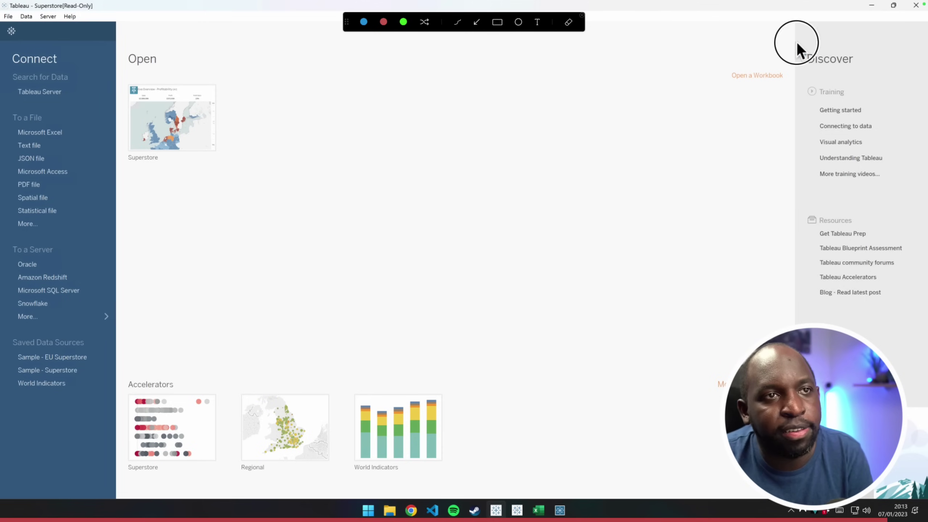
mouse_move(797, 43)
mouse_down()
mouse_move(875, 475)
mouse_move(919, 509)
mouse_move(926, 498)
mouse_up()
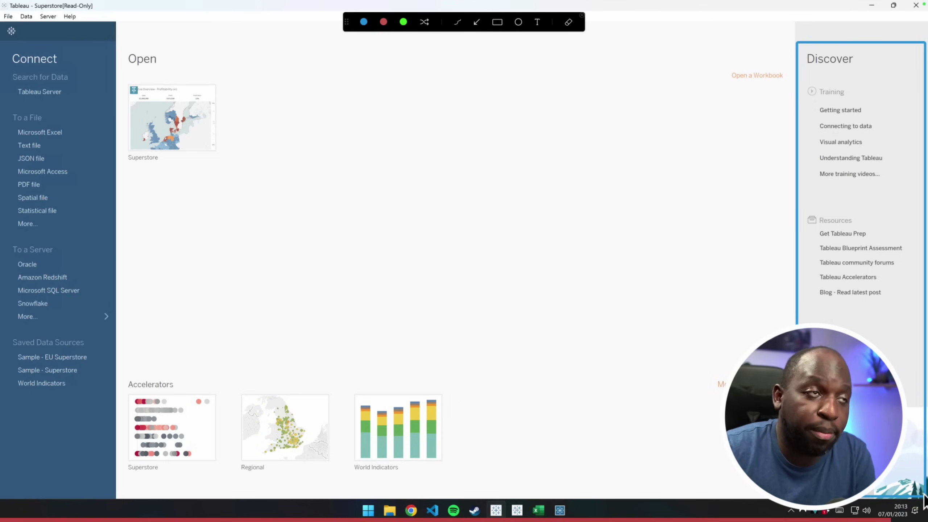
click(498, 22)
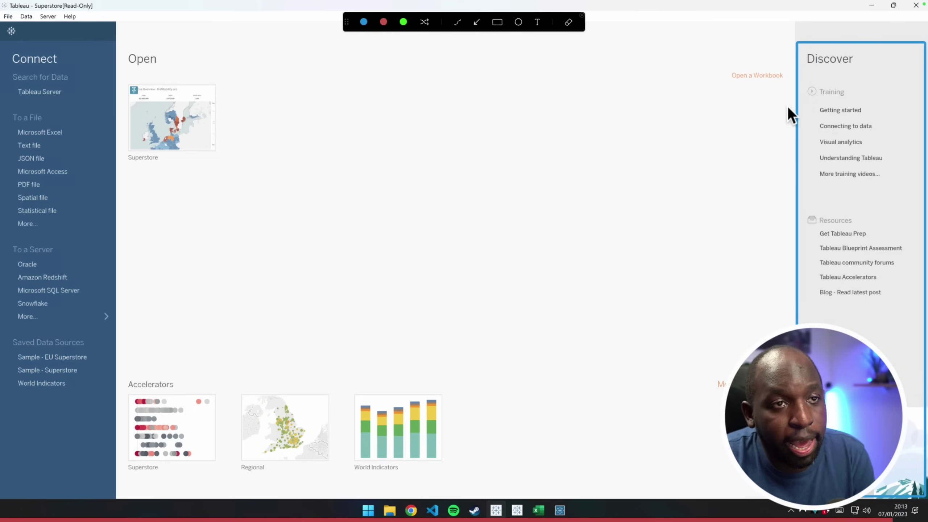
mouse_move(799, 79)
mouse_down()
mouse_move(874, 190)
mouse_move(897, 192)
mouse_up()
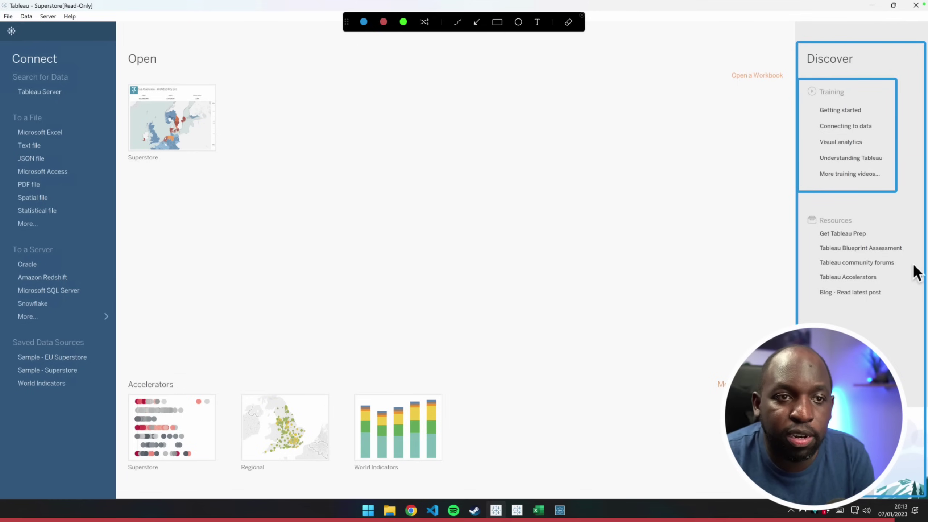
drag(913, 301, 801, 212)
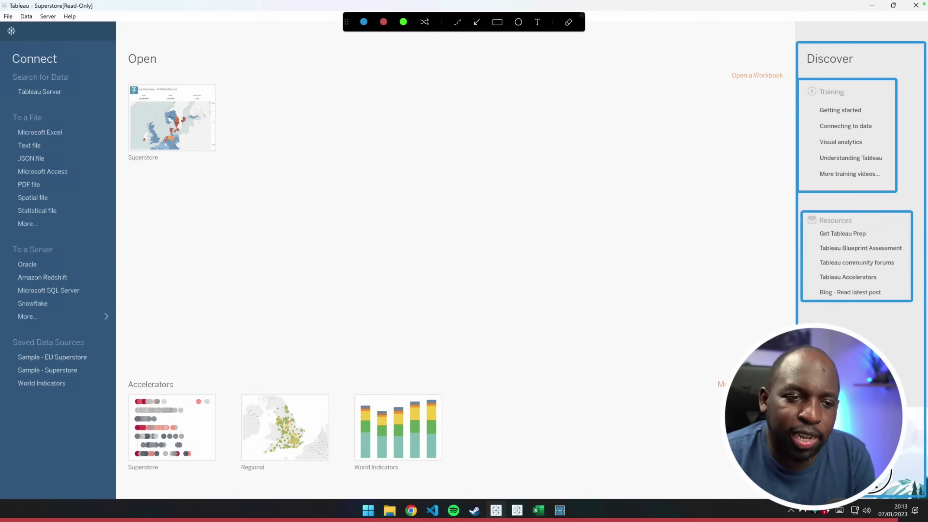
mouse_move(877, 486)
mouse_down()
mouse_move(921, 439)
mouse_move(922, 398)
mouse_up()
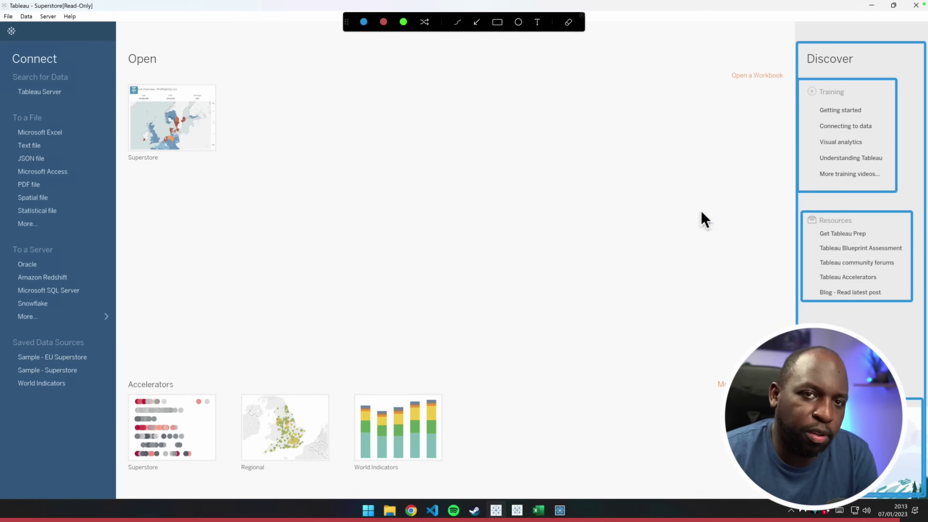
click(476, 22)
drag(682, 317, 734, 364)
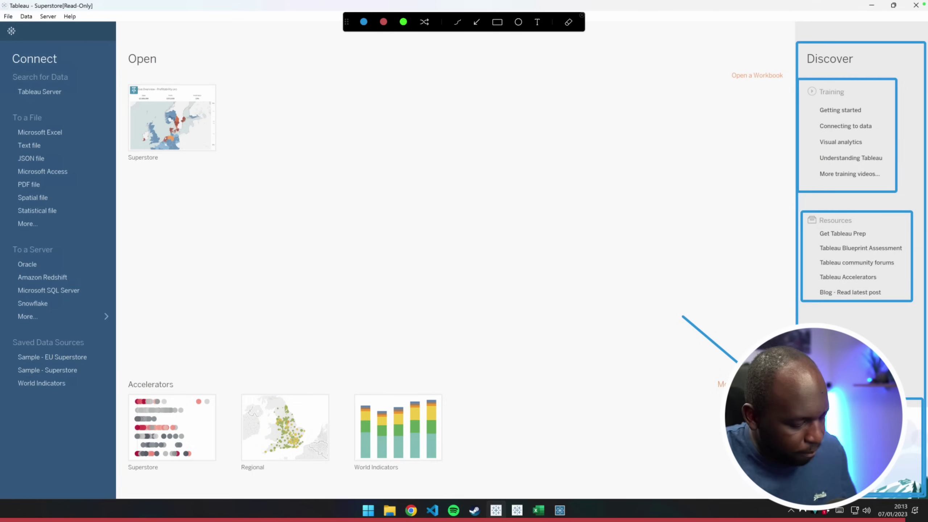
key(Escape)
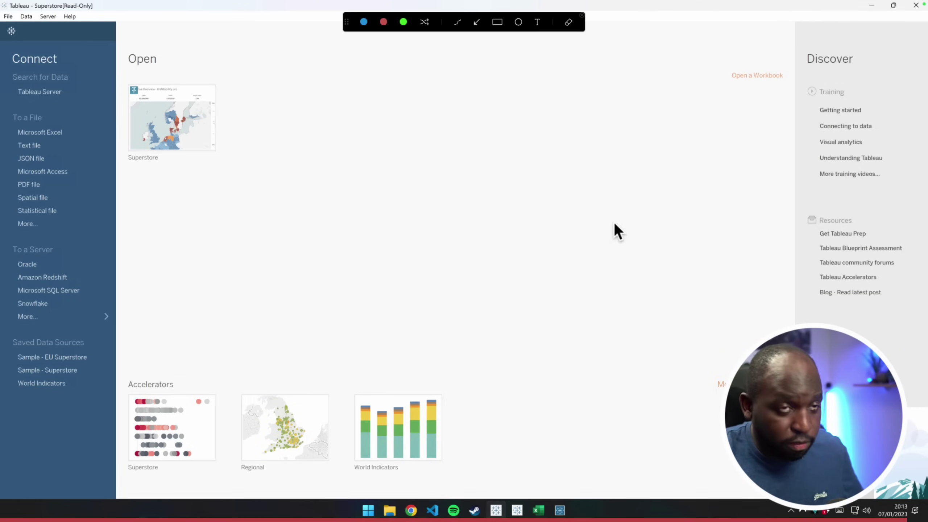
click(498, 23)
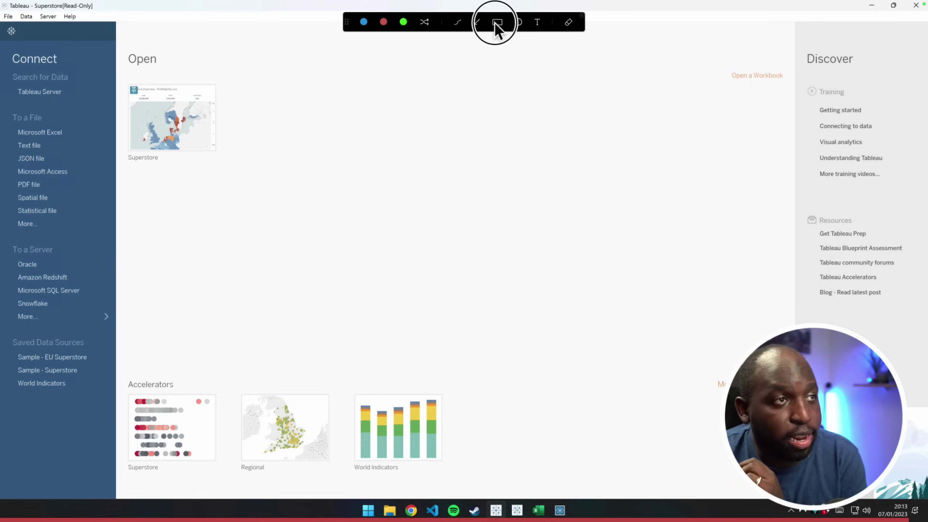
mouse_move(795, 21)
mouse_down()
mouse_move(879, 232)
mouse_move(927, 509)
mouse_up()
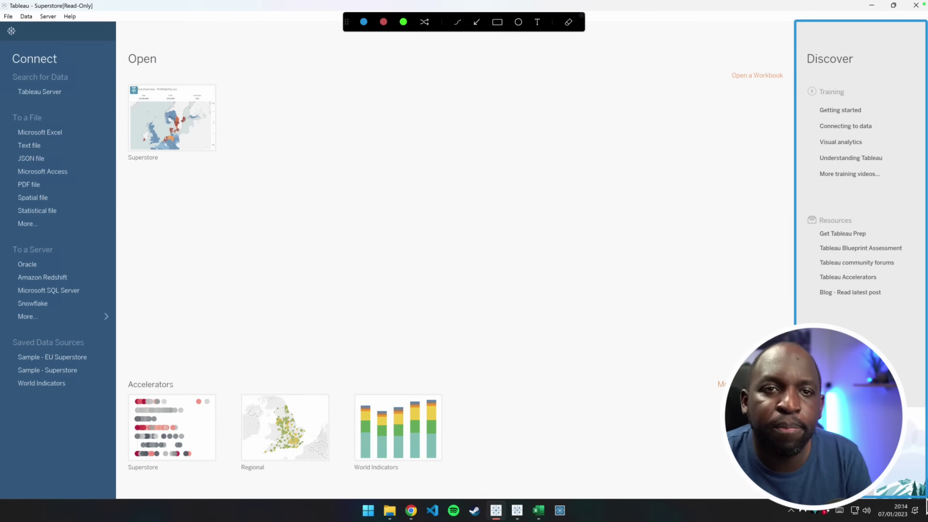
key(Escape)
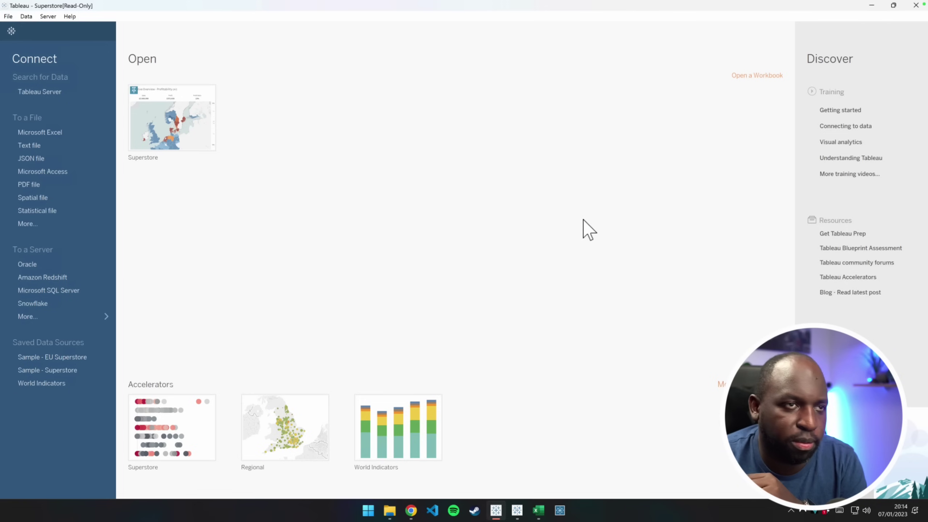
key(ctrl+Left)
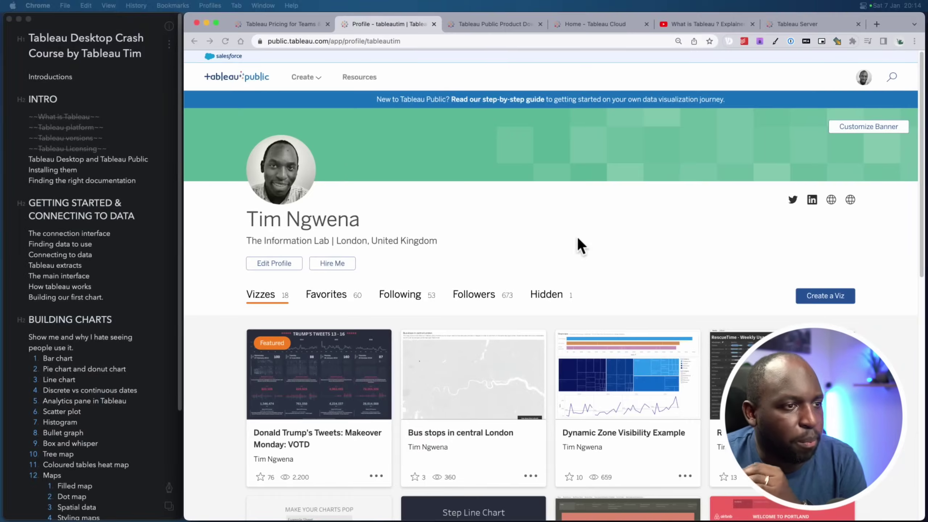
Strike through the 'Tableau Desktop and Tableau Public' outline item in Bear, then open a new Finder window
click(119, 153)
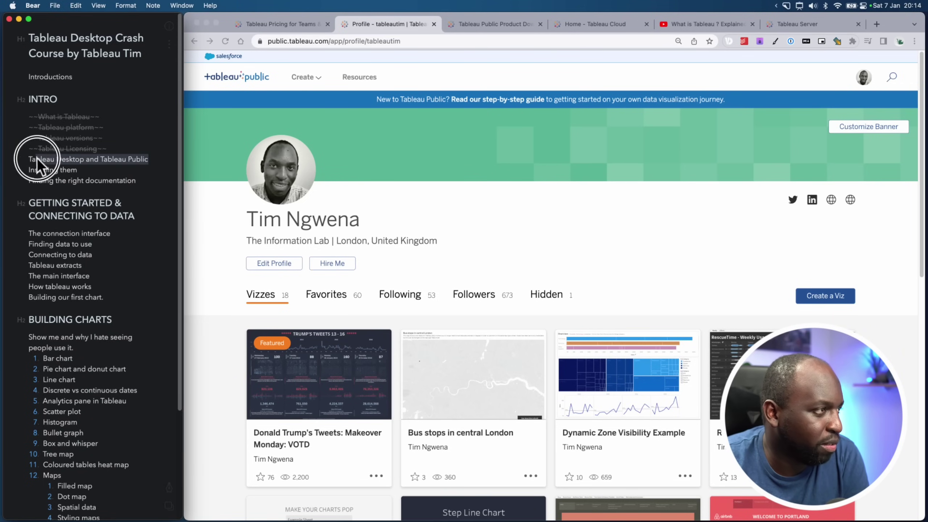
click(168, 489)
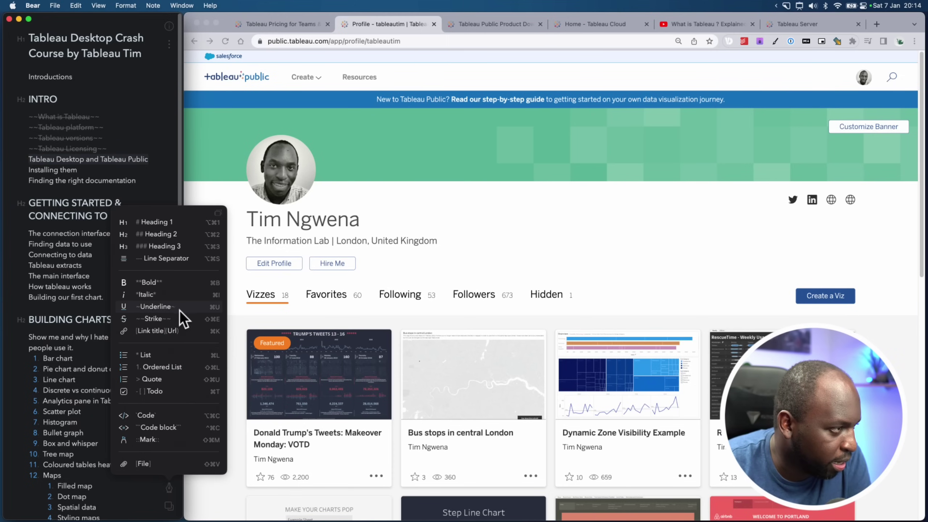
click(168, 319)
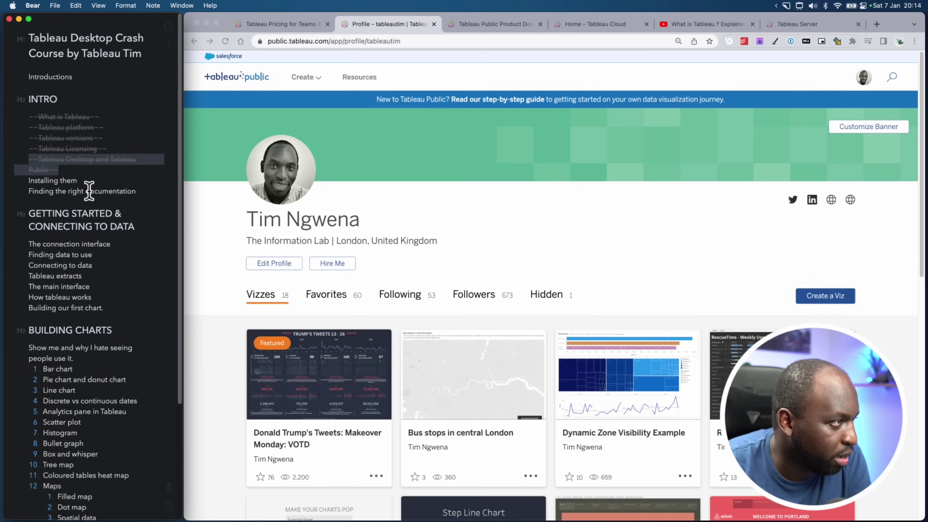
drag(83, 179, 52, 182)
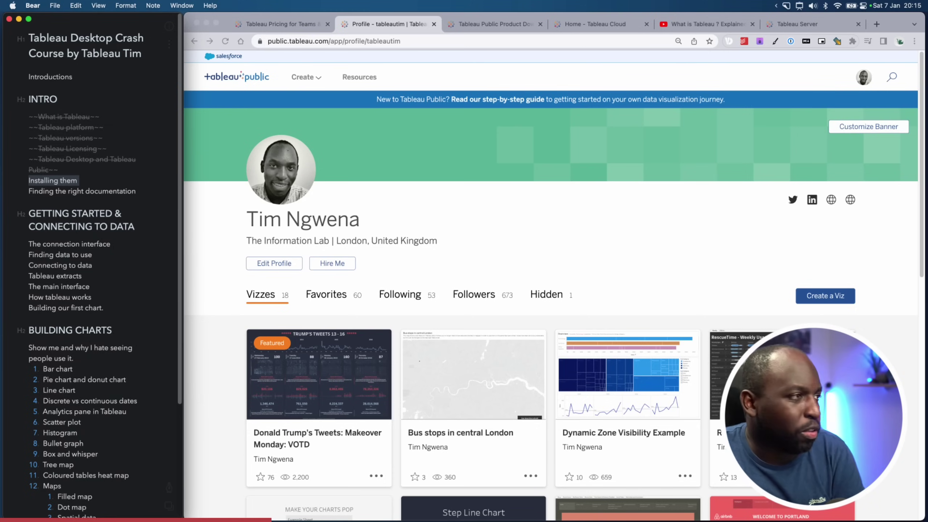
key(super+alt+space)
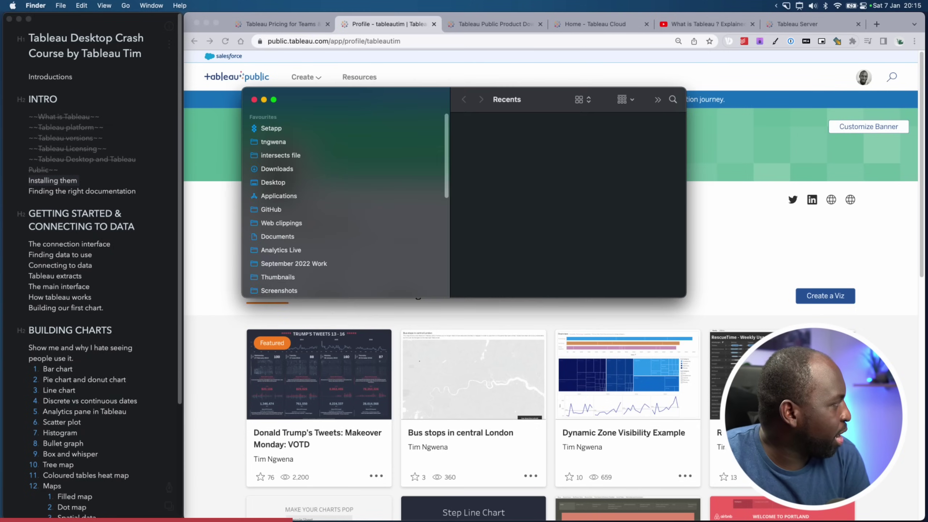
In Applications, inspect Tableau Desktop and Prep Builder 2022.3 and 2022.4, then minimize Finder
click(285, 197)
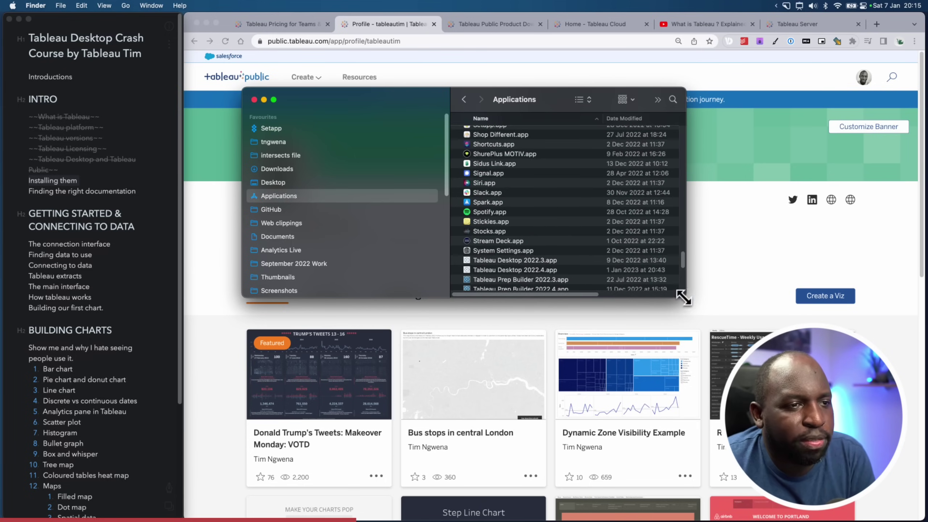
drag(686, 296, 778, 363)
click(510, 260)
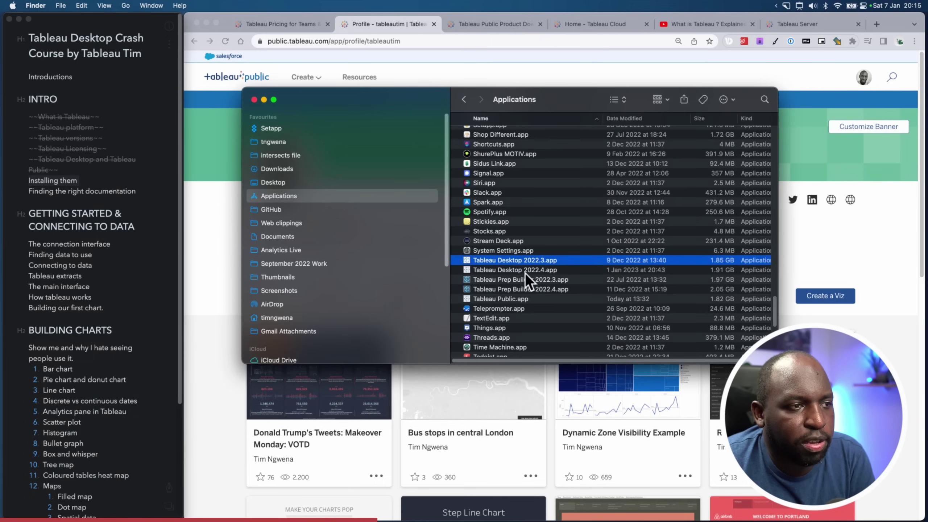
click(539, 273)
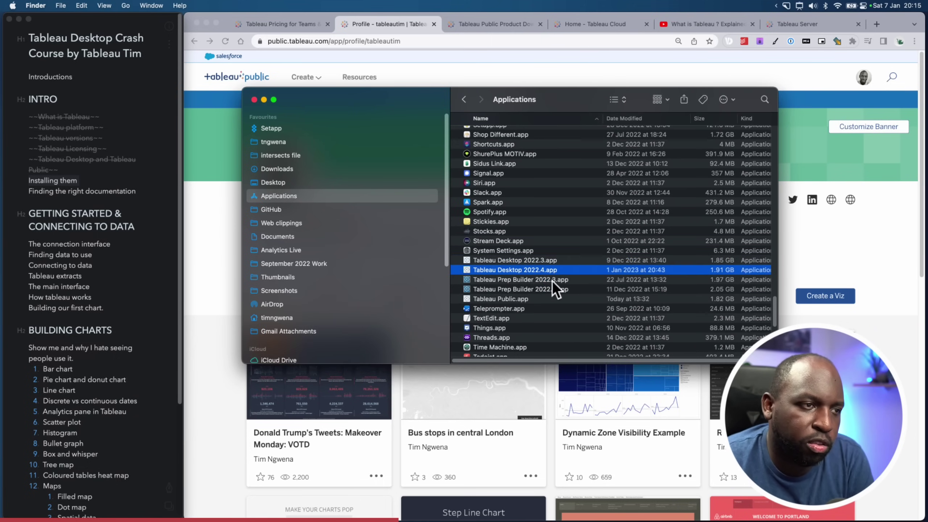
click(556, 280)
click(559, 289)
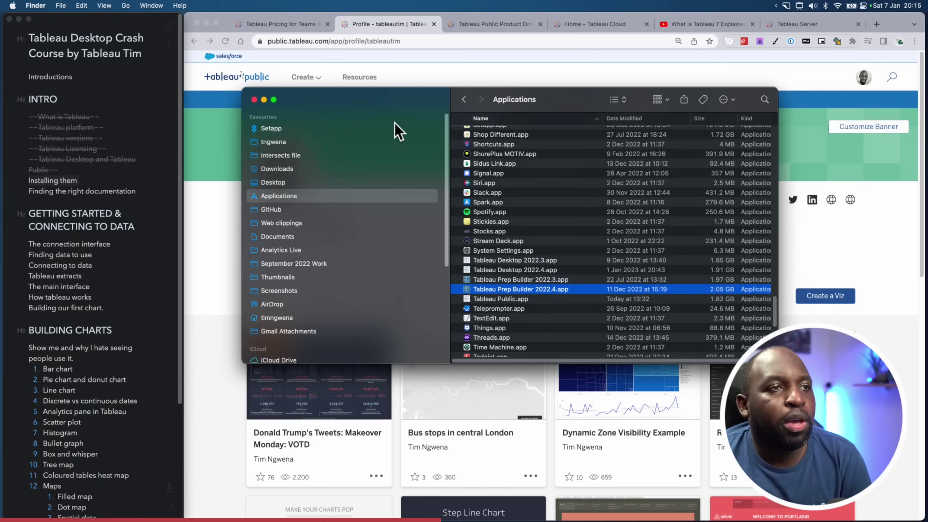
click(264, 100)
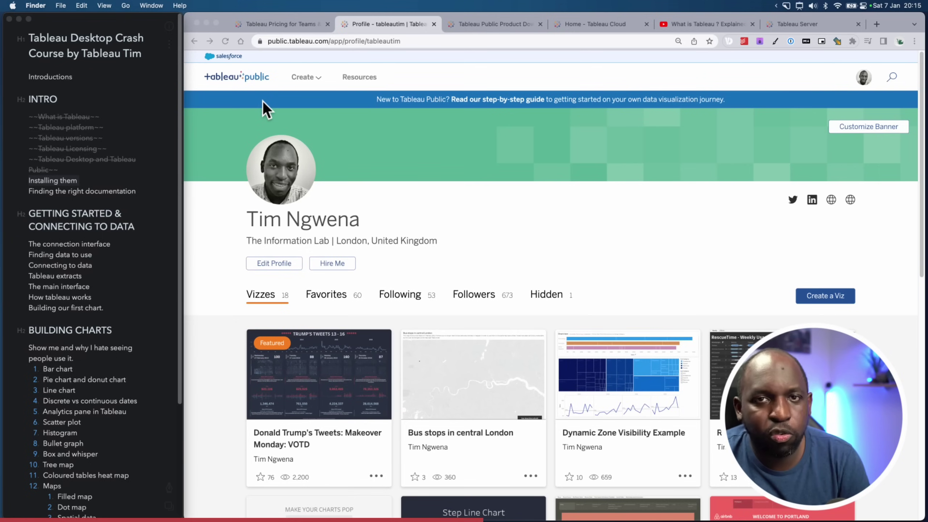
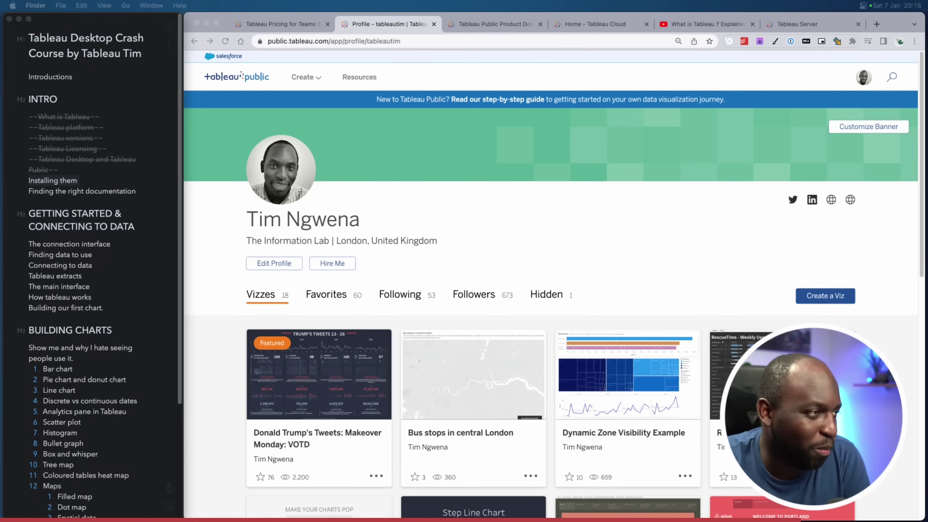
Strike through 'Installing them' in the Bear course outline and open a new blank Chrome tab
click(106, 178)
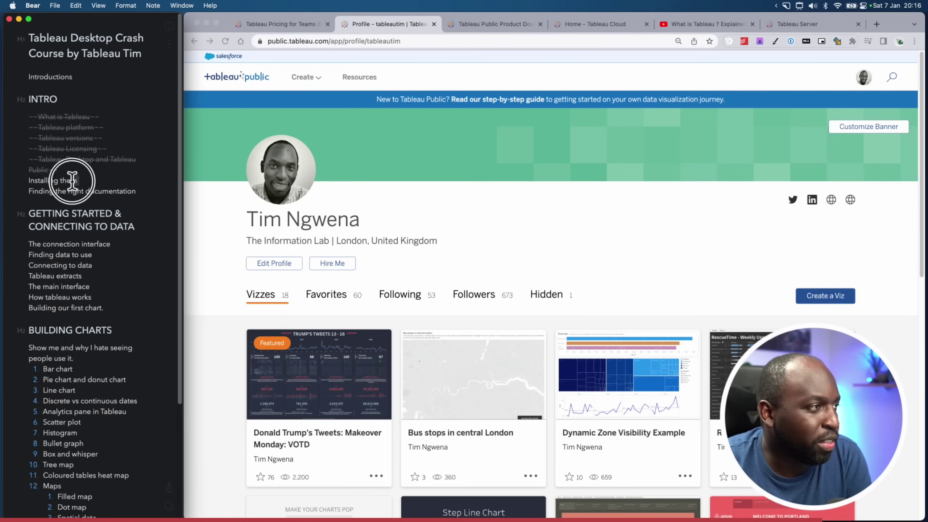
drag(72, 181, 21, 183)
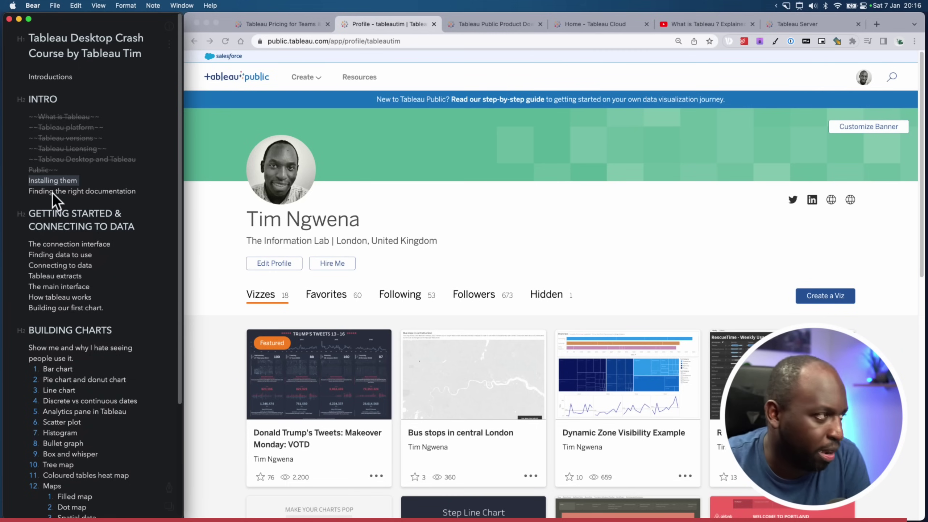
click(169, 487)
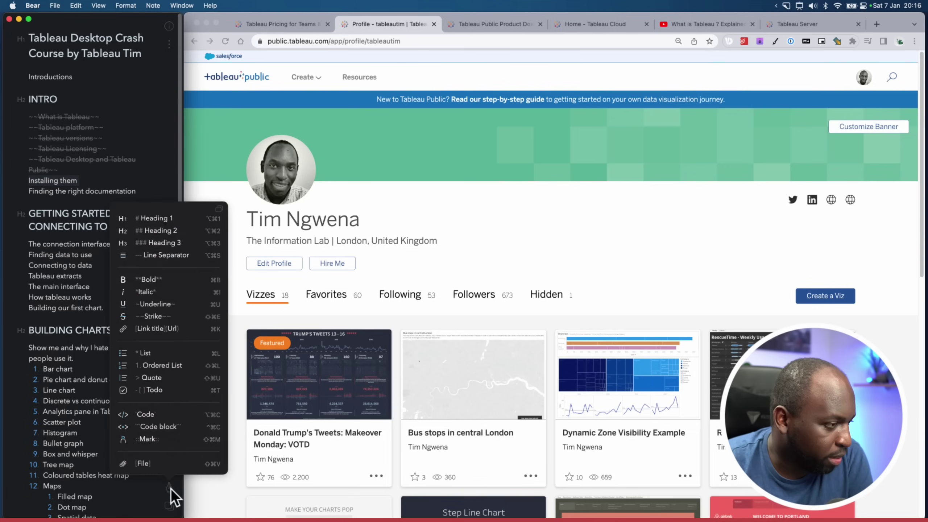
click(170, 319)
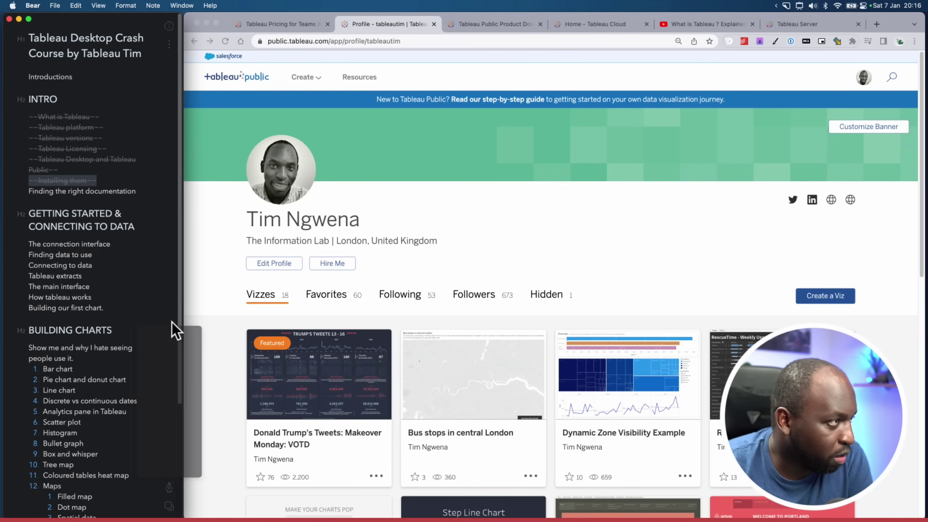
click(140, 191)
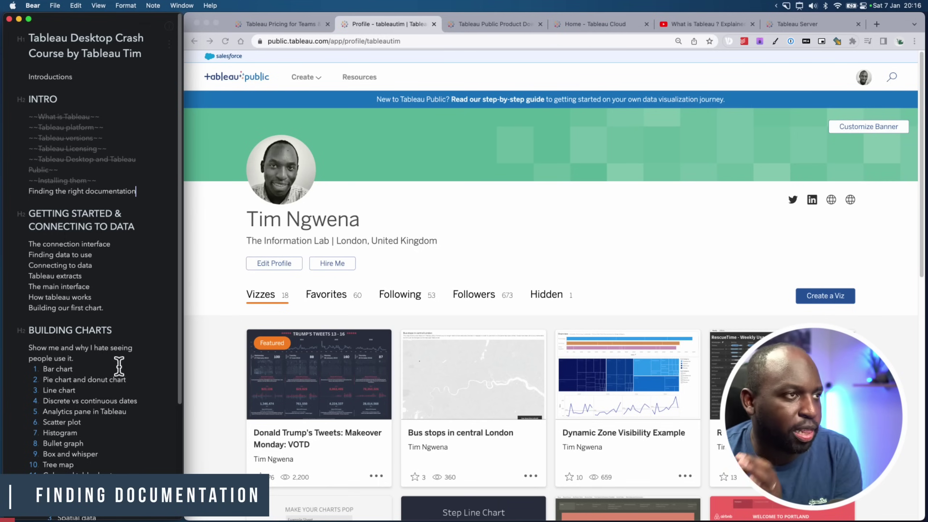
click(877, 25)
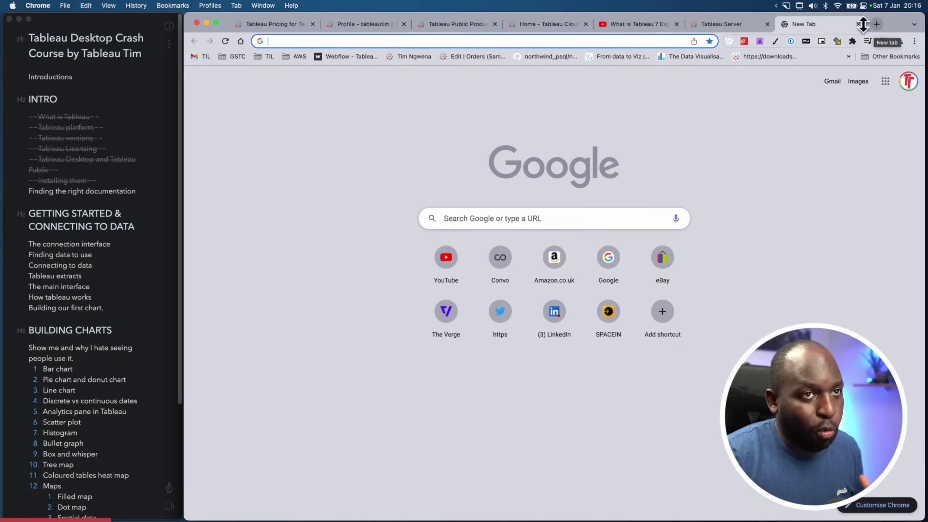
Go to tableau.com and open the Tableau Help page under Resources > Support
click(571, 42)
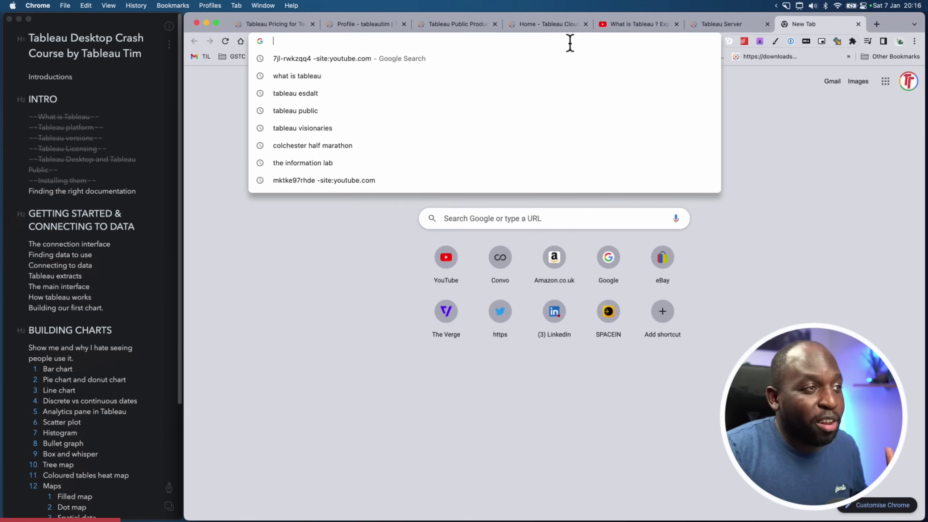
text(tab)
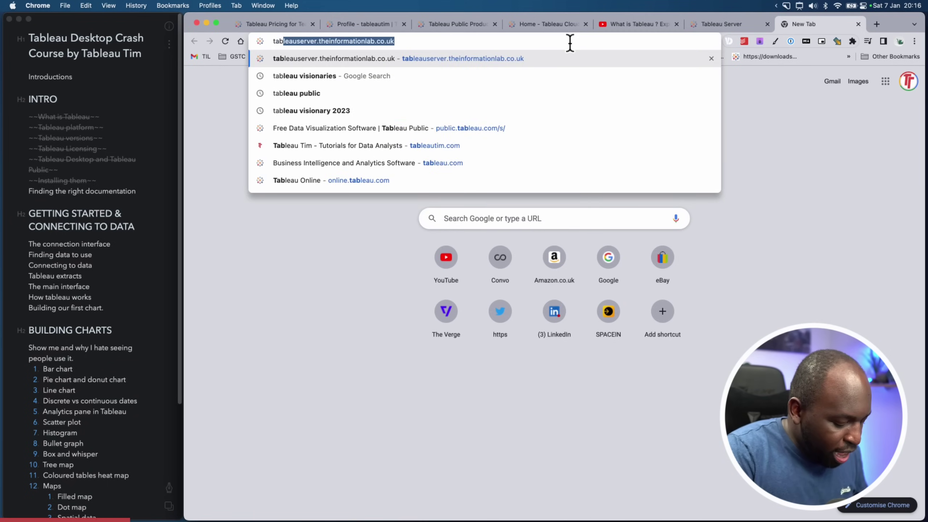
text(leau)
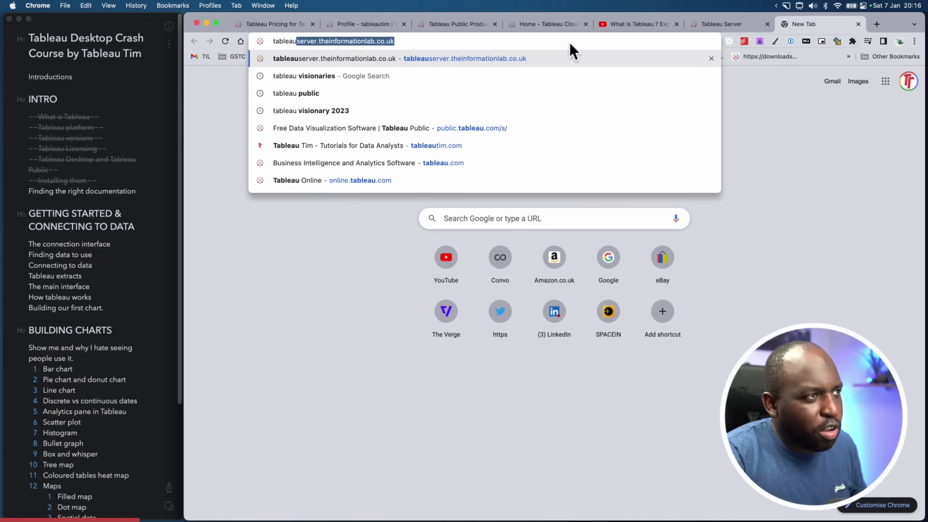
text(.com)
key(Return)
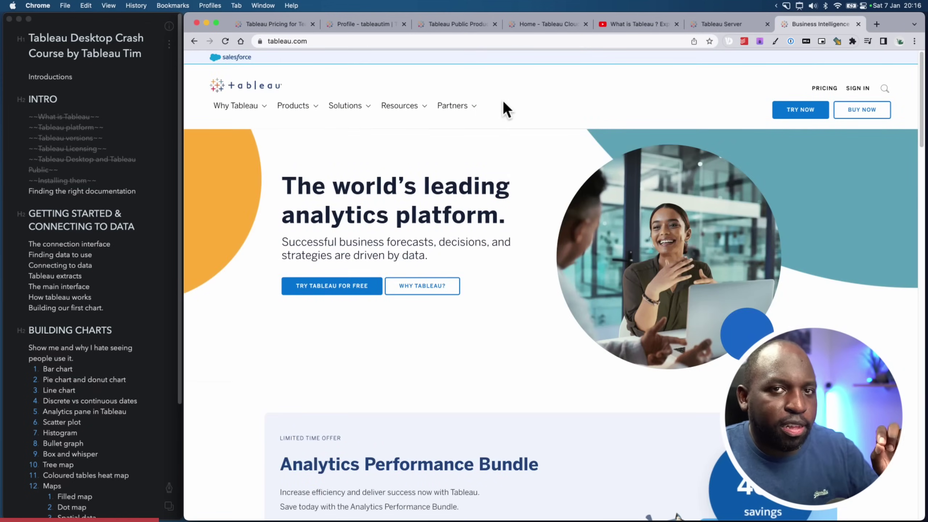
click(417, 110)
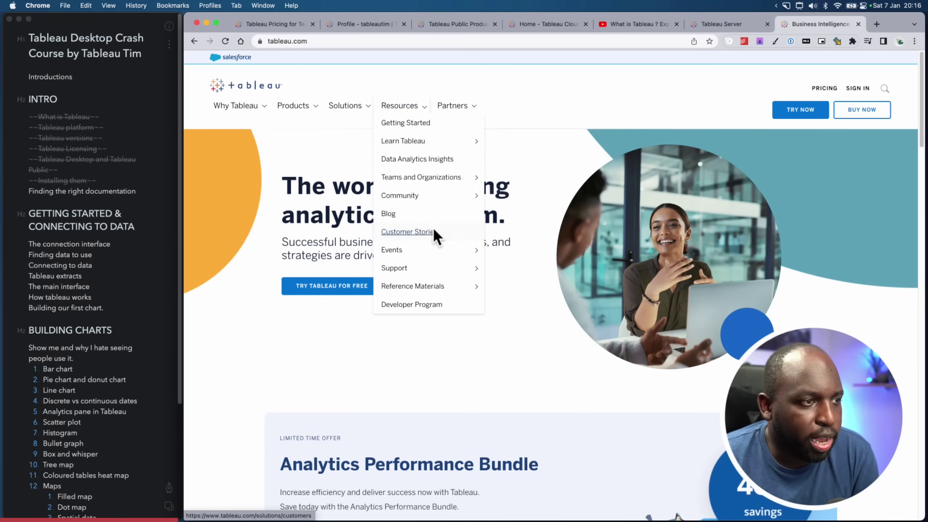
mouse_move(419, 275)
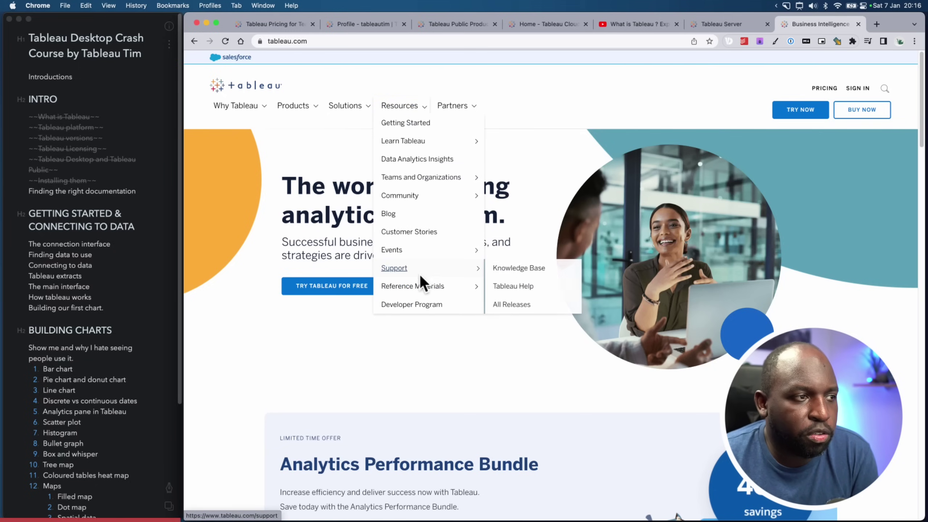
click(522, 286)
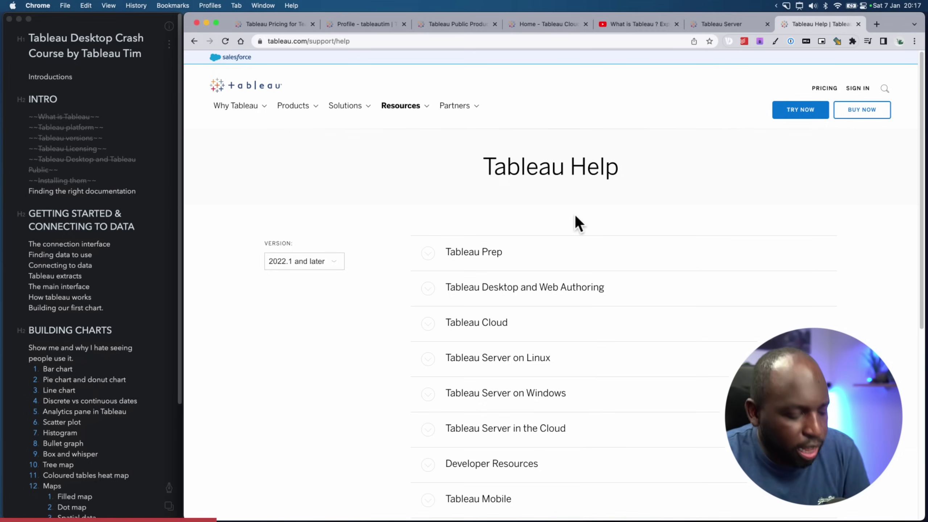
Set the Tableau Help documentation version to 2021.4 and expand the Tableau Prep section
key(super+shift+a)
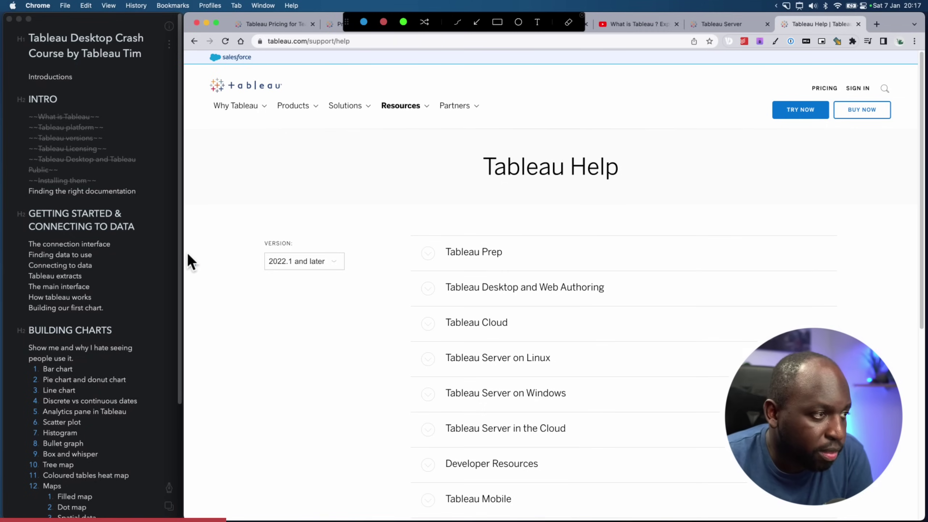
drag(298, 260, 359, 287)
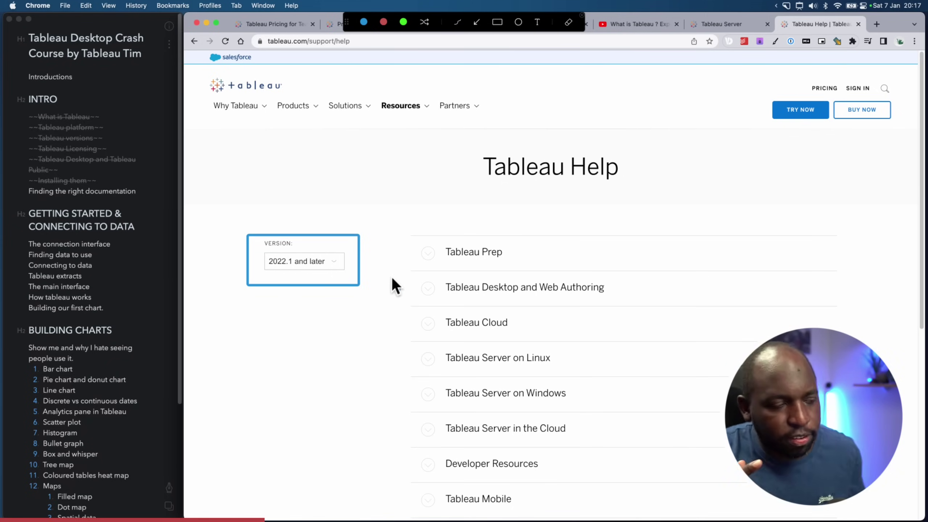
key(Escape)
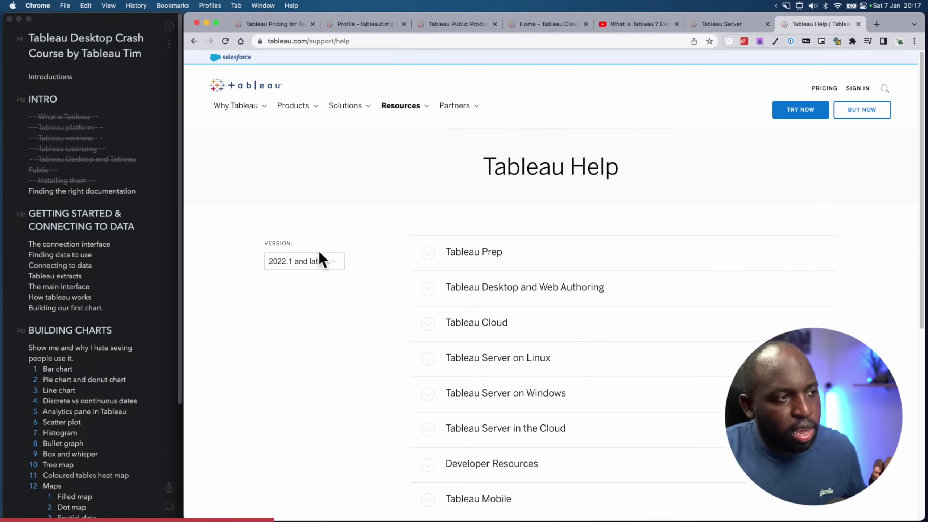
click(324, 265)
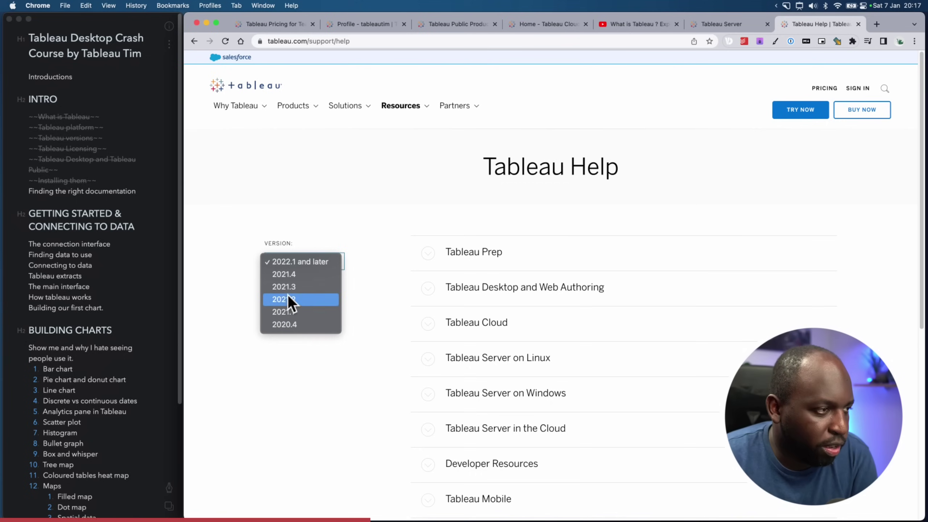
click(302, 274)
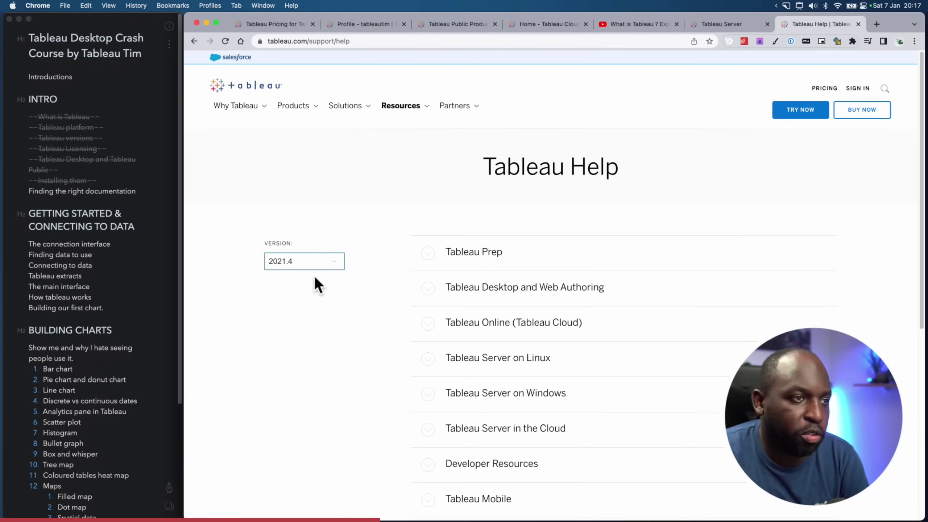
click(432, 269)
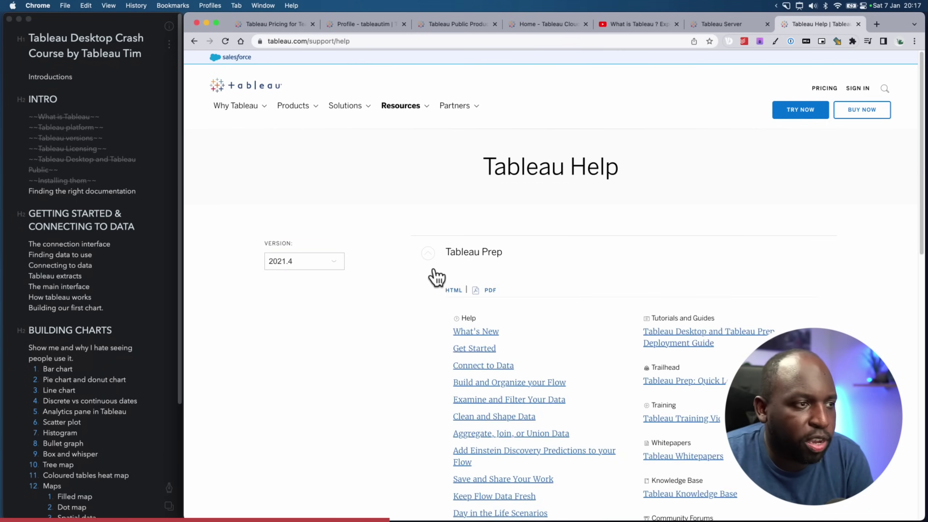
Open What's New in Tableau Prep in its own tab, then return to the Tableau Help tab
scroll(450, 348, down, 5)
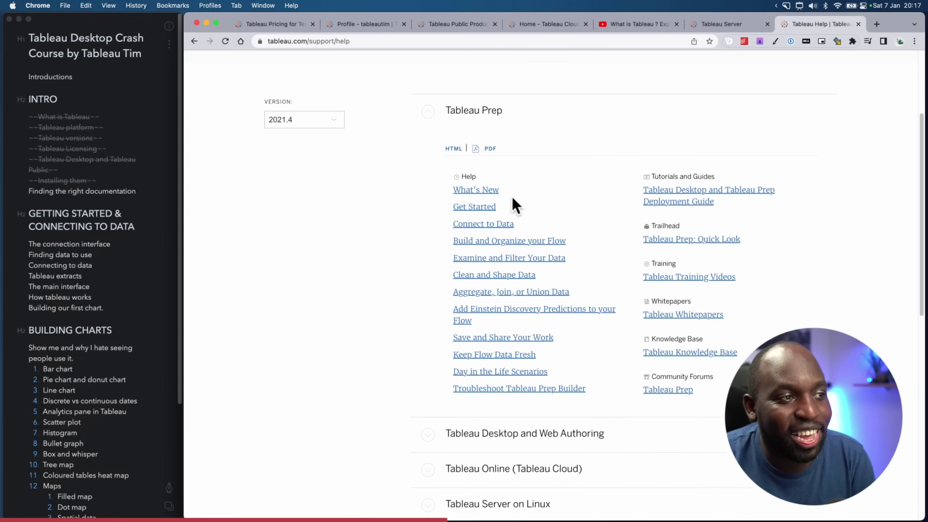
click(490, 190)
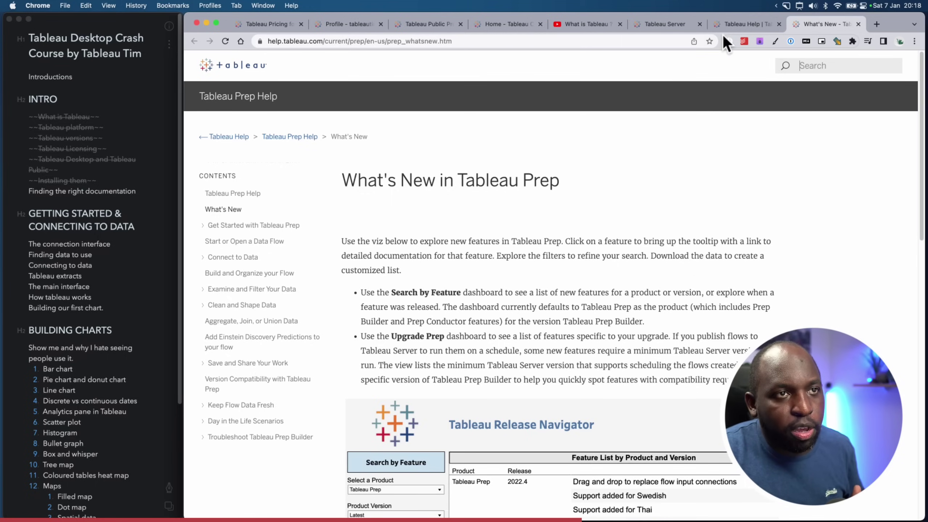
click(734, 25)
scroll(704, 192, up, 5)
scroll(786, 164, down, 1)
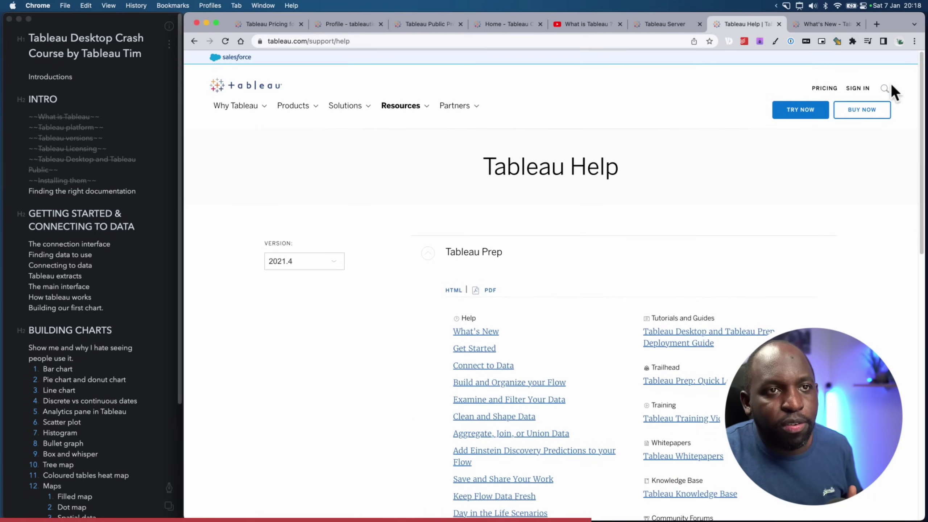
click(886, 89)
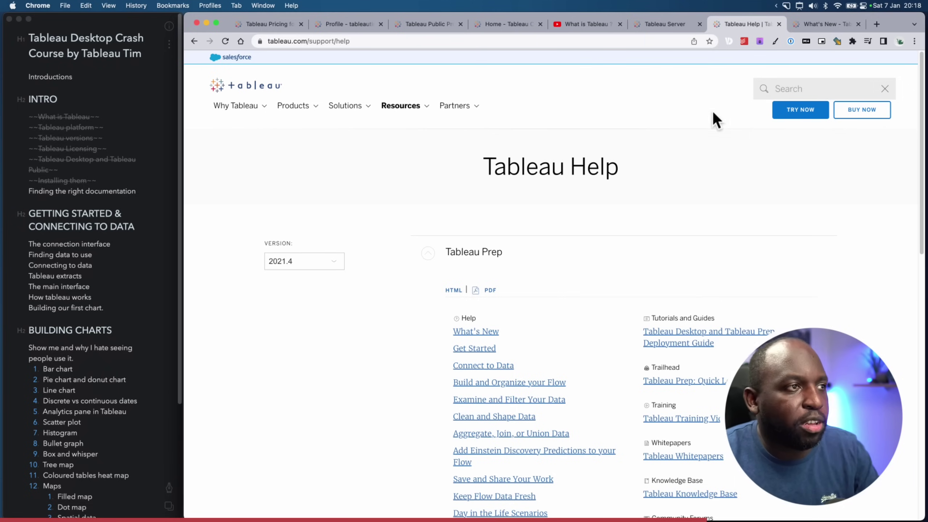
scroll(574, 255, down, 1)
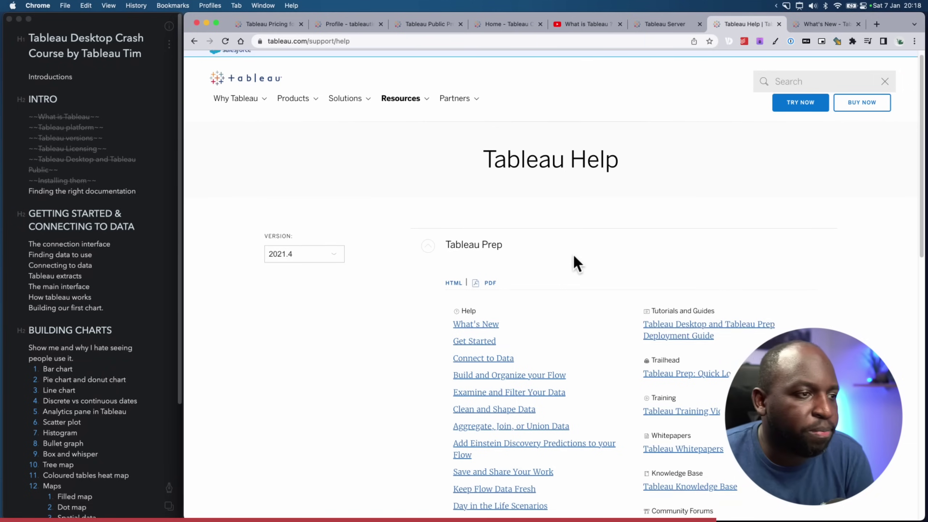
scroll(575, 257, down, 5)
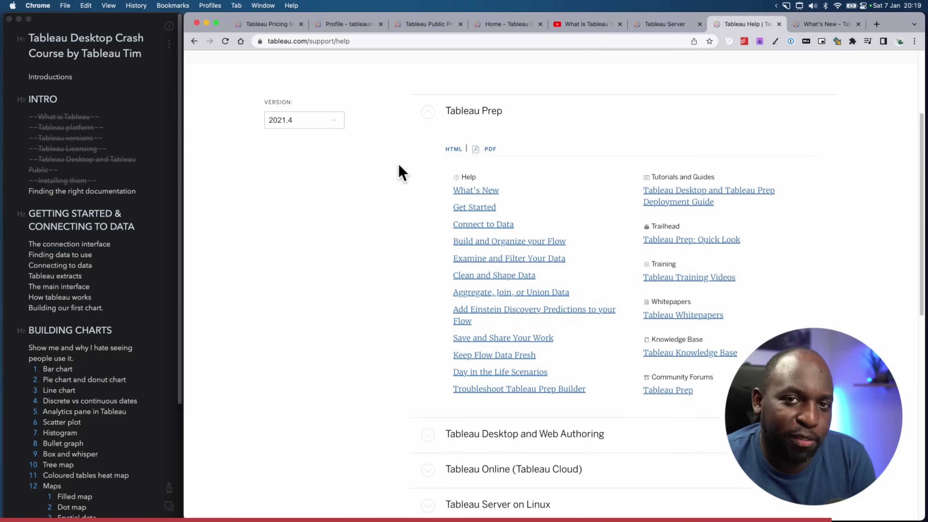
click(315, 119)
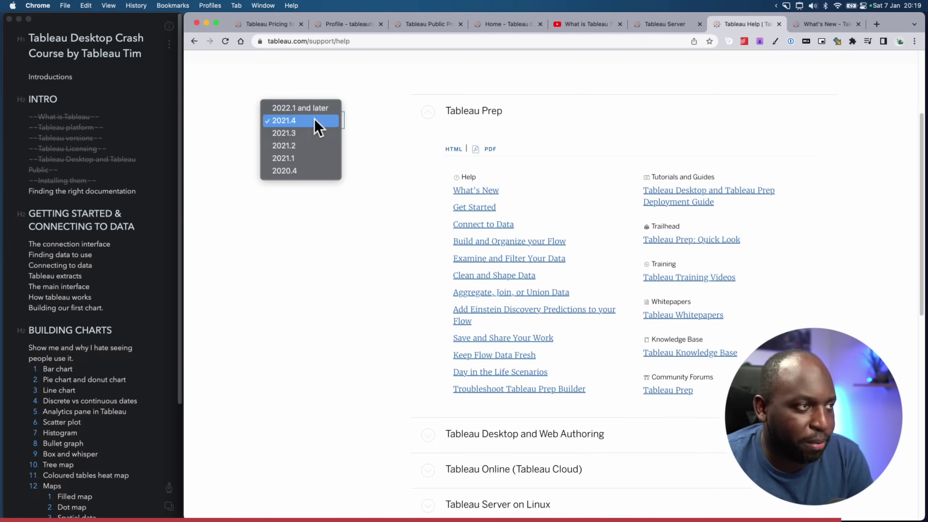
click(372, 270)
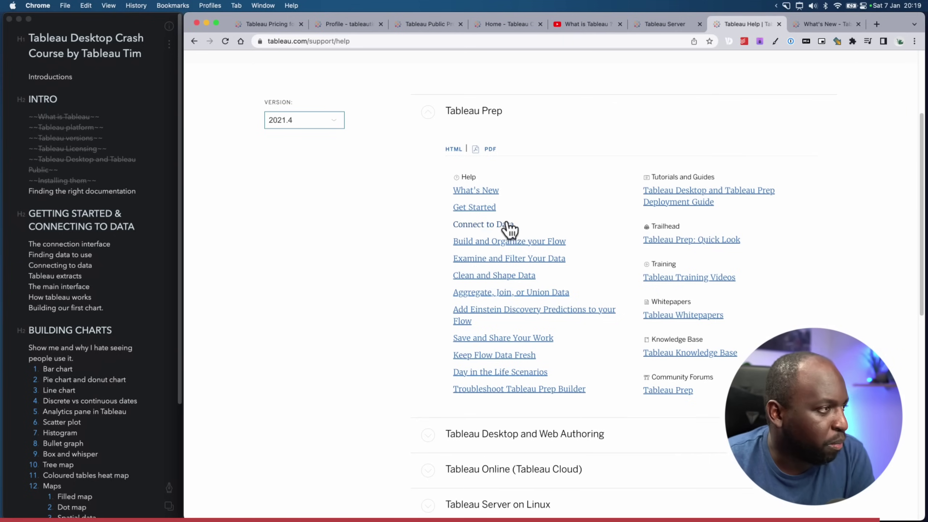
click(138, 194)
Strike through 'Finding the right documentation' in the Bear outline and deselect it
drag(138, 194, 25, 192)
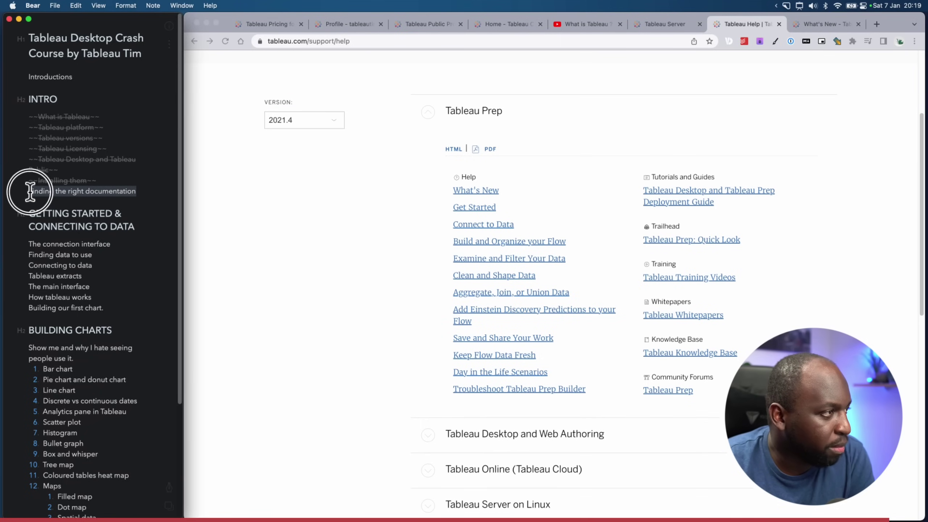
click(170, 489)
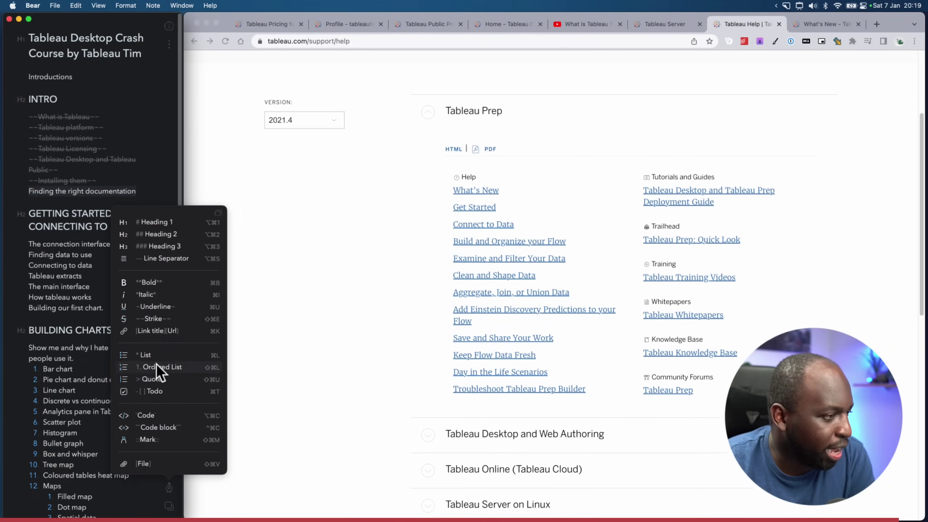
click(153, 318)
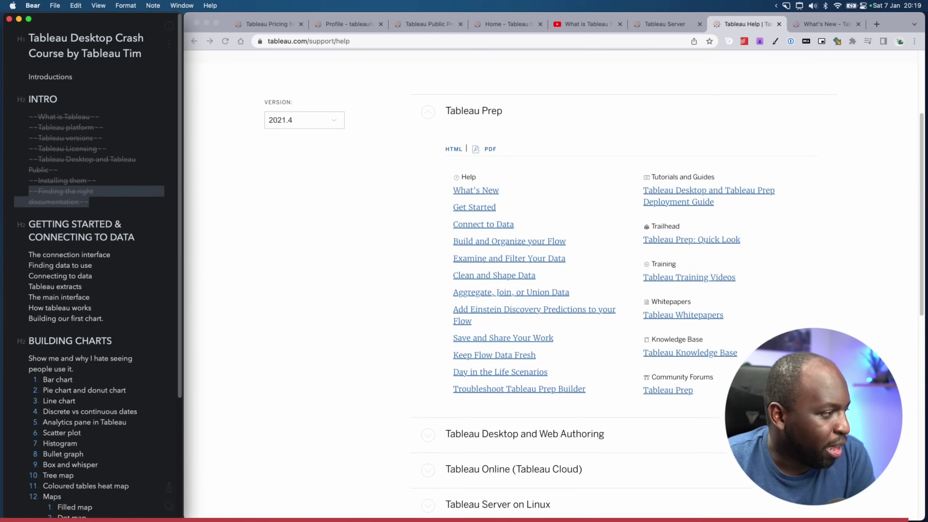
click(113, 201)
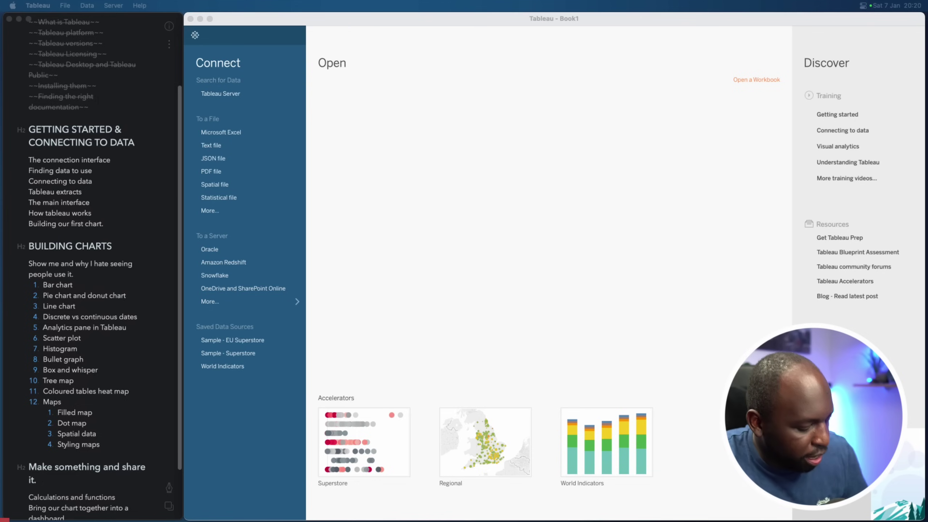
Open Tableau's Text file connection dialog, showing the London-wards-2018_ESRI folder
key(ctrl+shift+a)
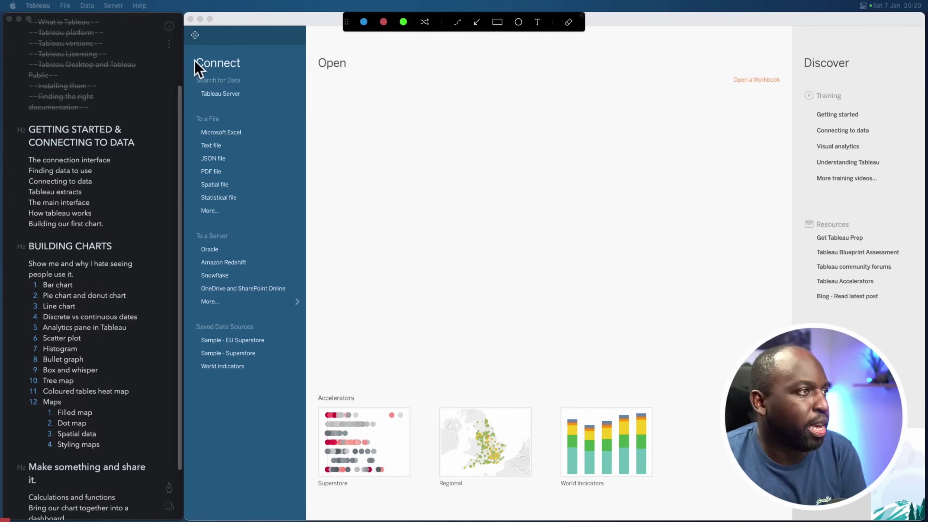
drag(189, 54, 304, 392)
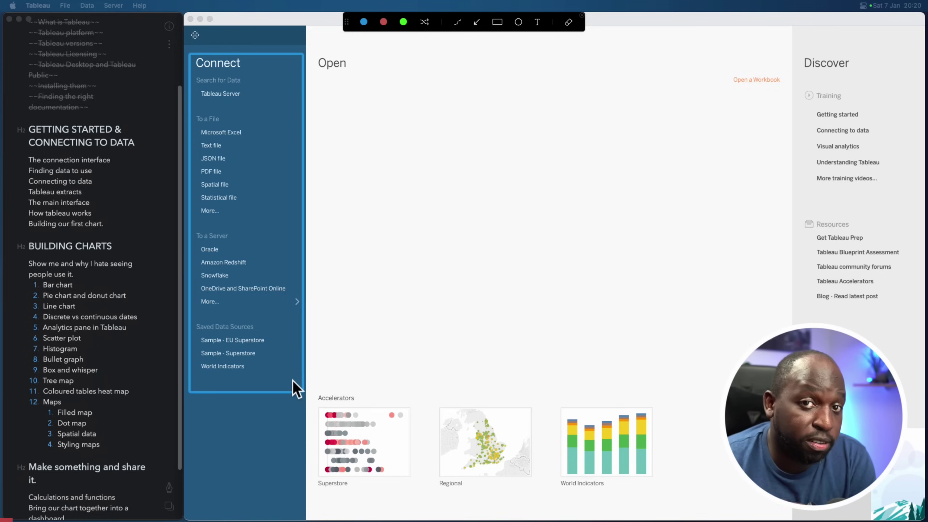
key(Escape)
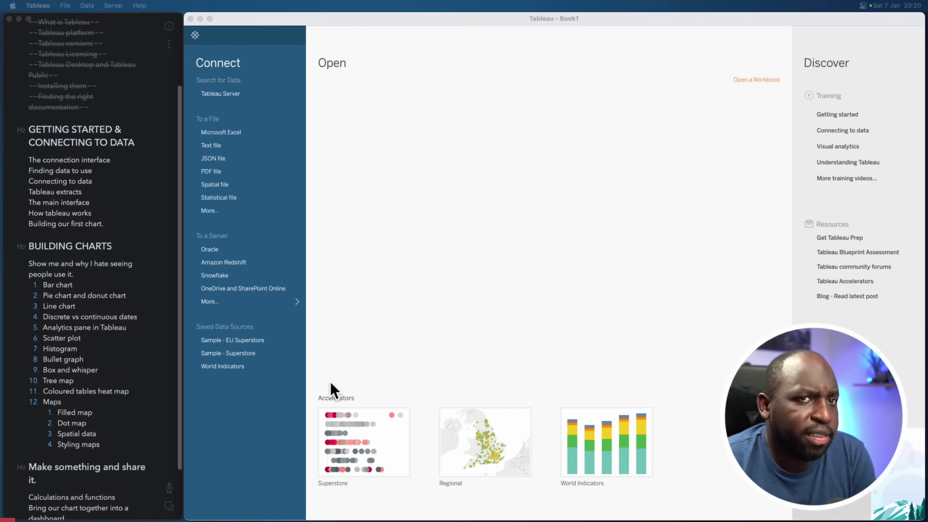
click(210, 147)
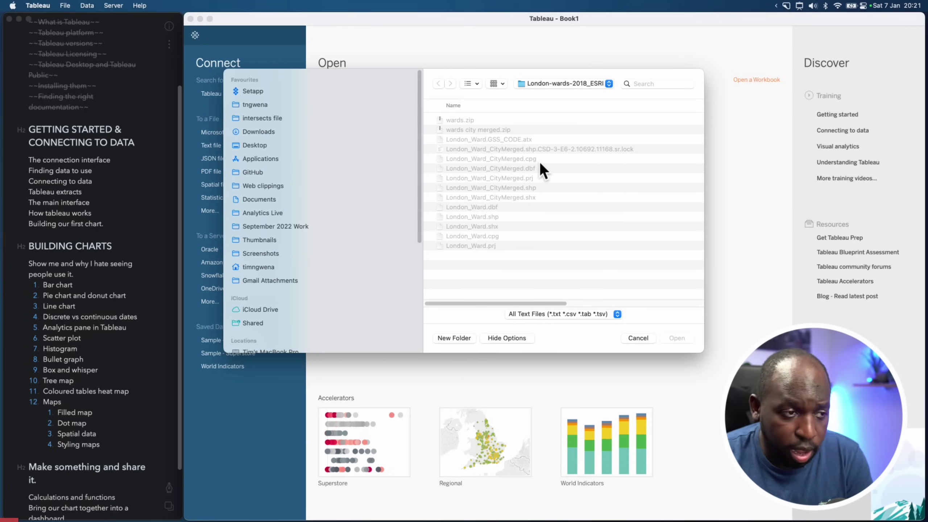
Review the supported text file types (.txt, .csv, .tab, .tsv) and cancel the dialog without connecting
click(617, 314)
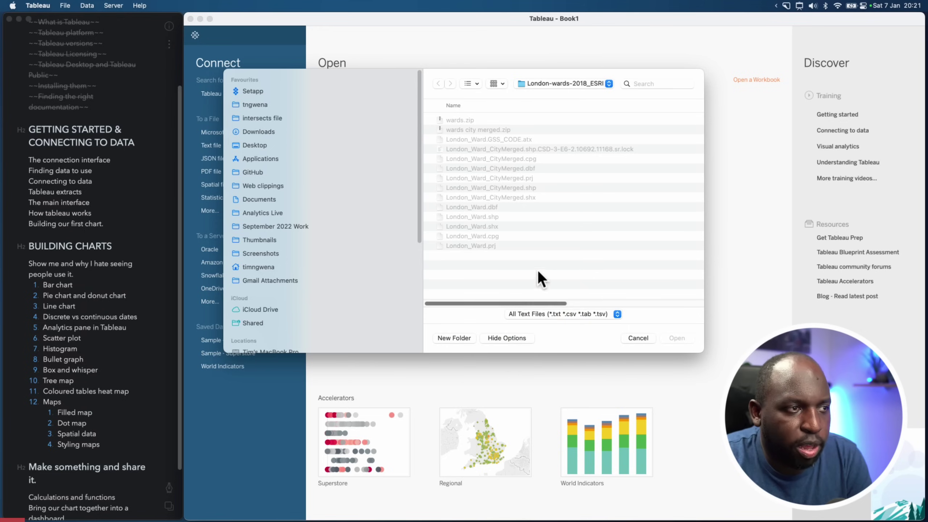
key(Escape)
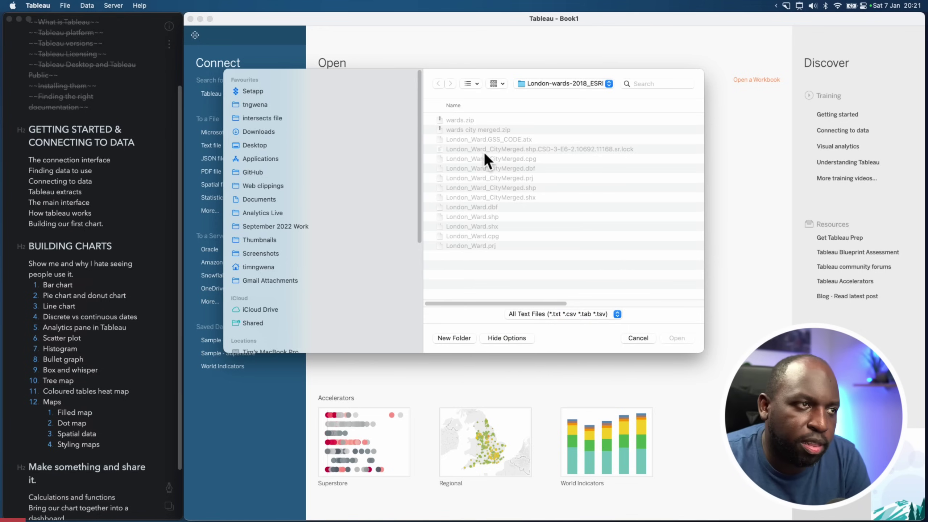
click(612, 312)
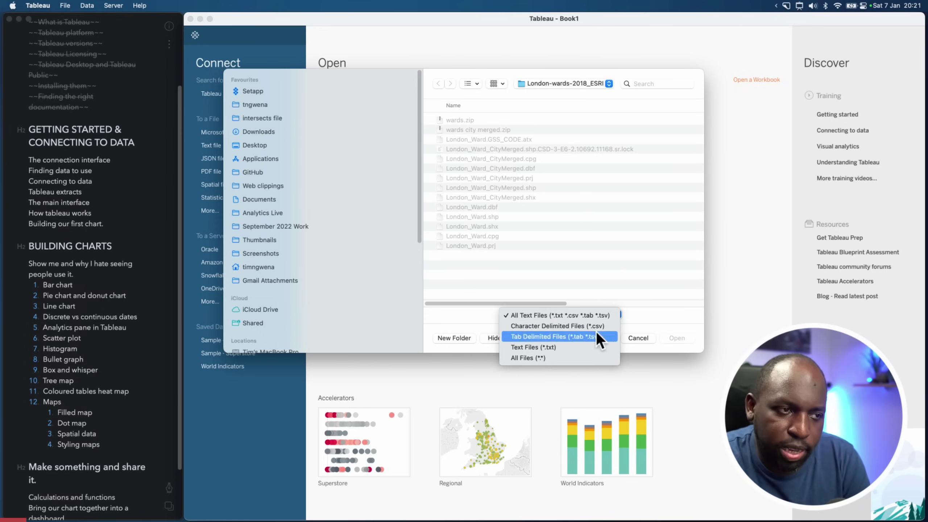
click(637, 288)
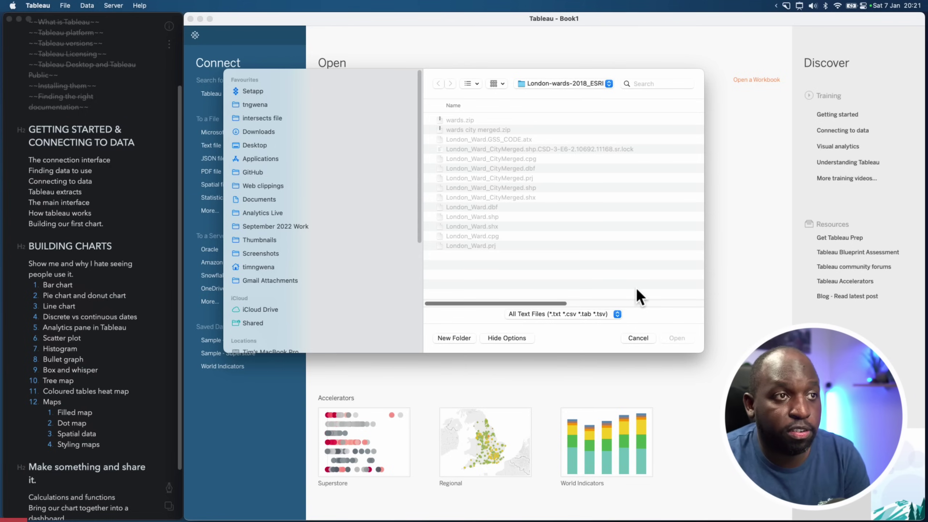
click(647, 340)
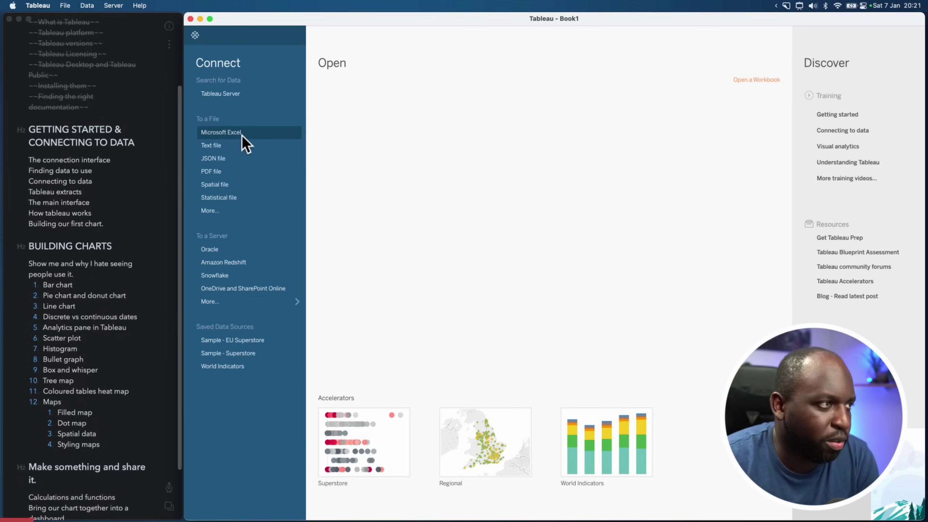
click(226, 146)
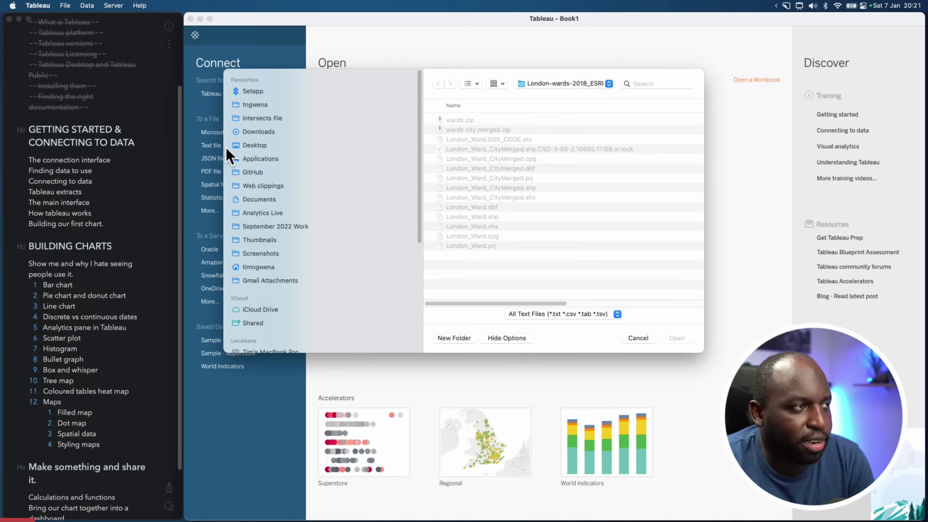
click(610, 315)
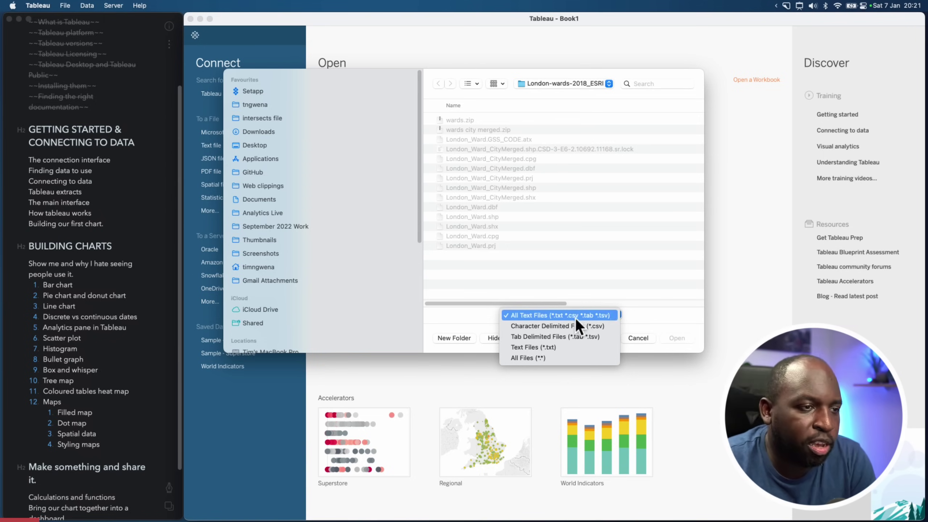
click(638, 338)
click(638, 338)
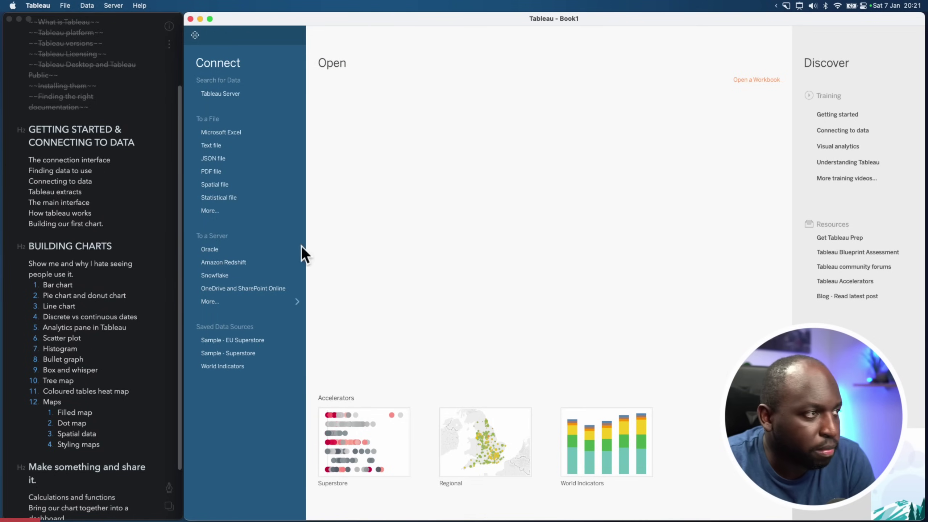
click(219, 159)
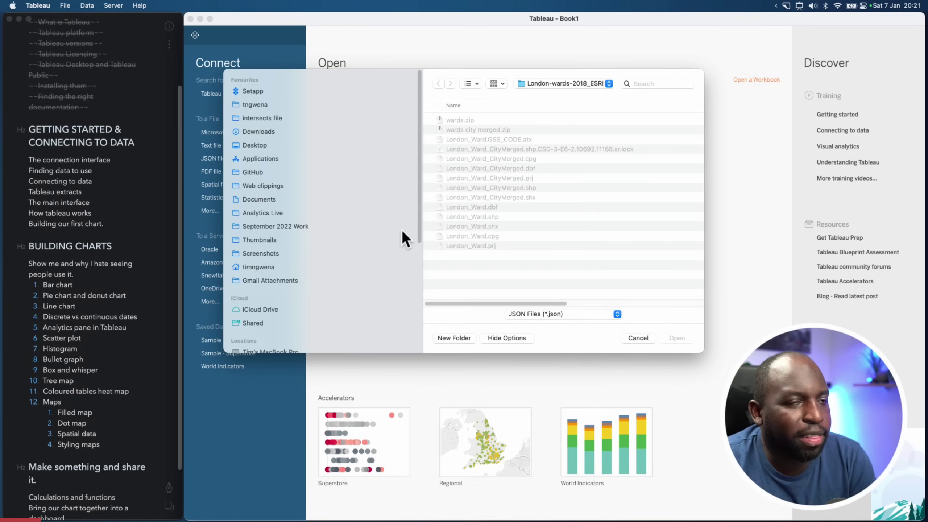
click(610, 312)
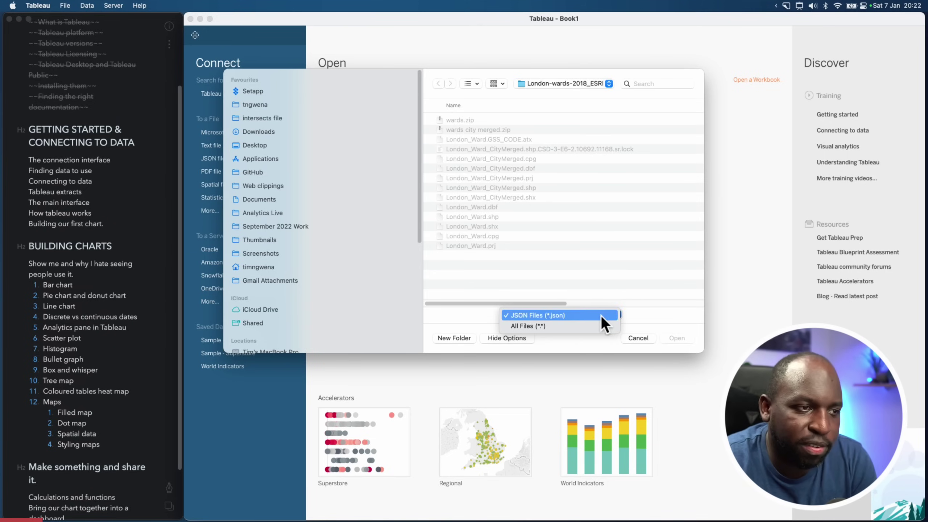
click(603, 315)
key(ctrl+shift+a)
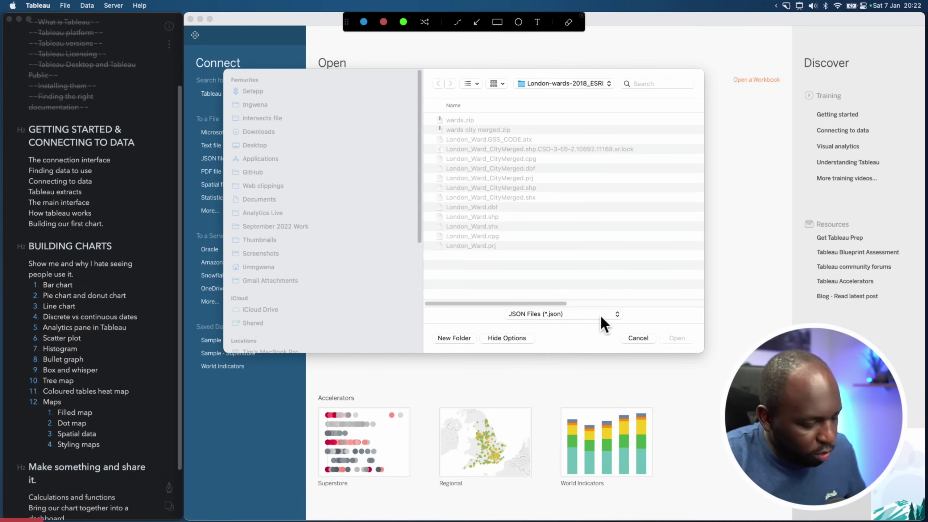
mouse_move(600, 315)
mouse_down()
mouse_move(570, 290)
mouse_move(509, 329)
mouse_move(549, 307)
mouse_up()
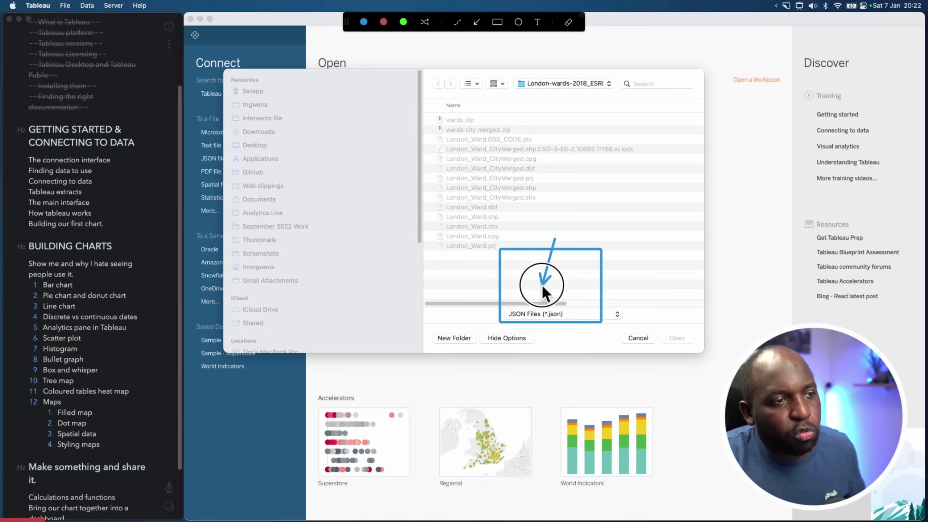
key(Escape)
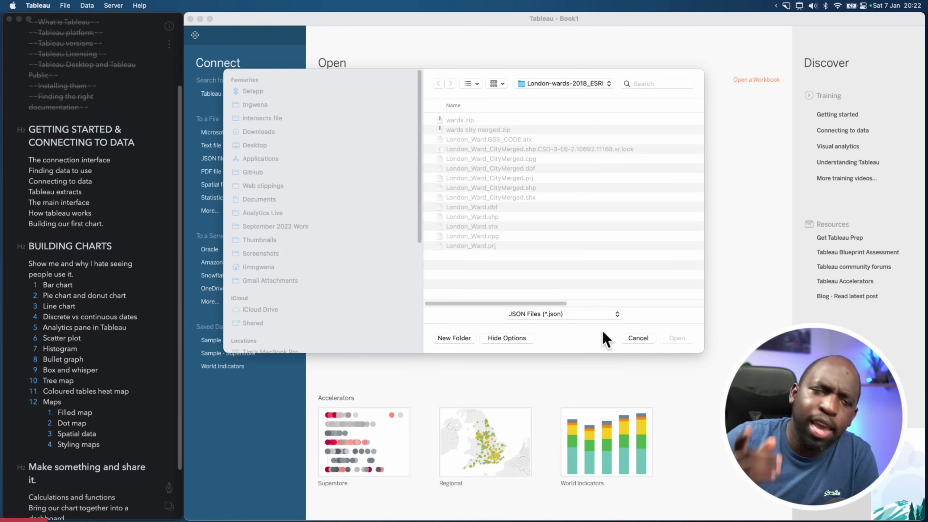
click(609, 314)
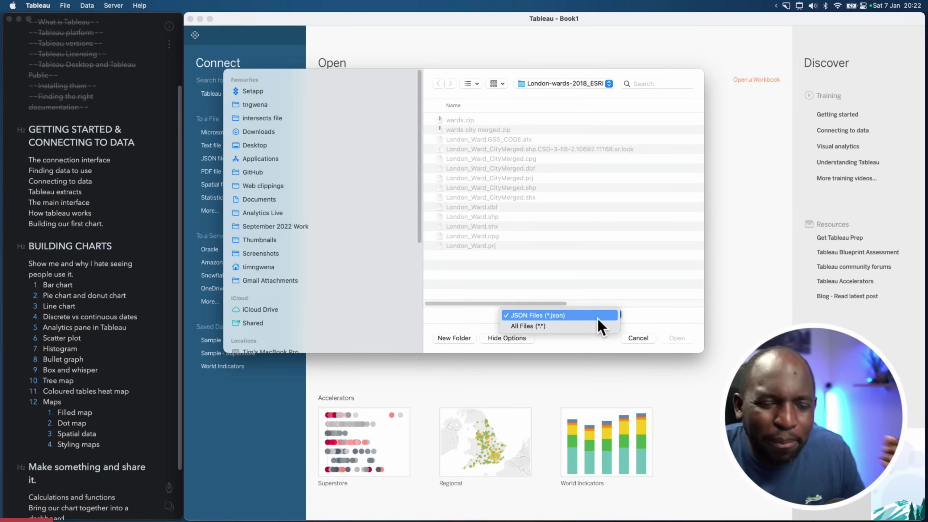
click(598, 316)
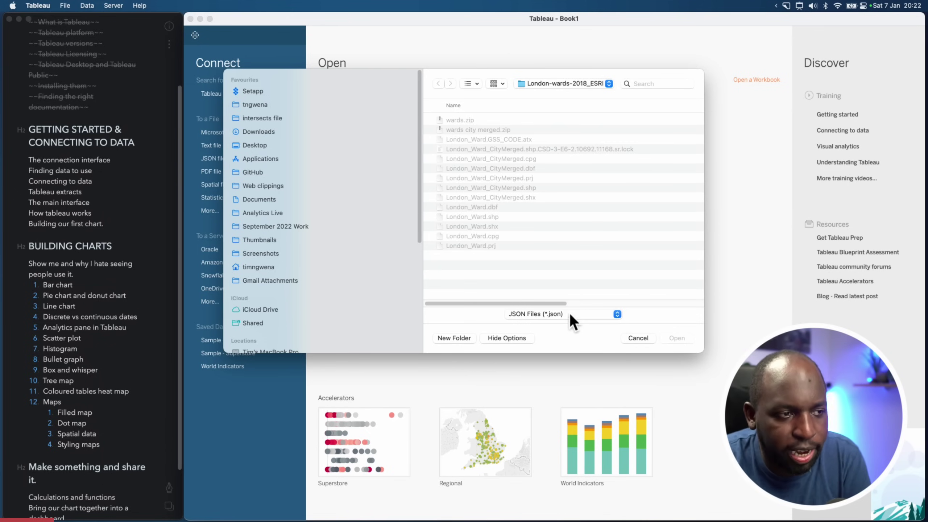
click(644, 339)
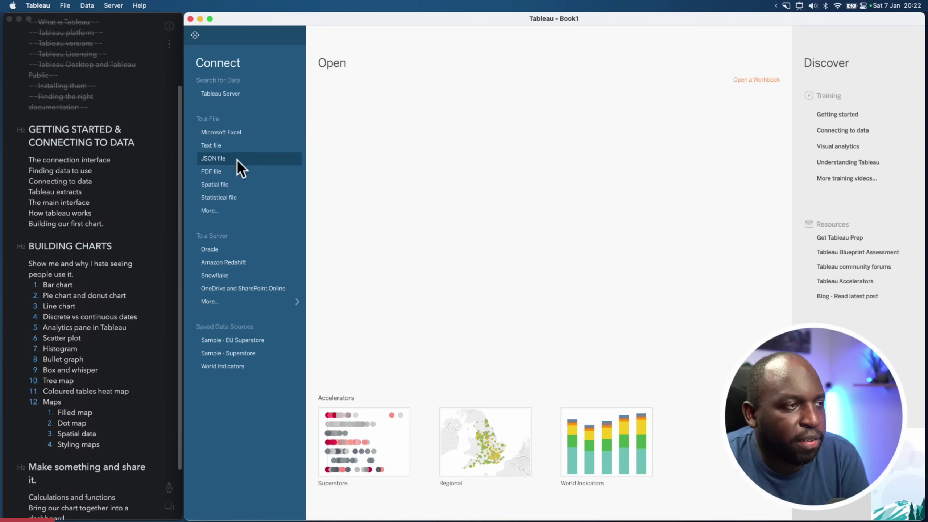
click(219, 173)
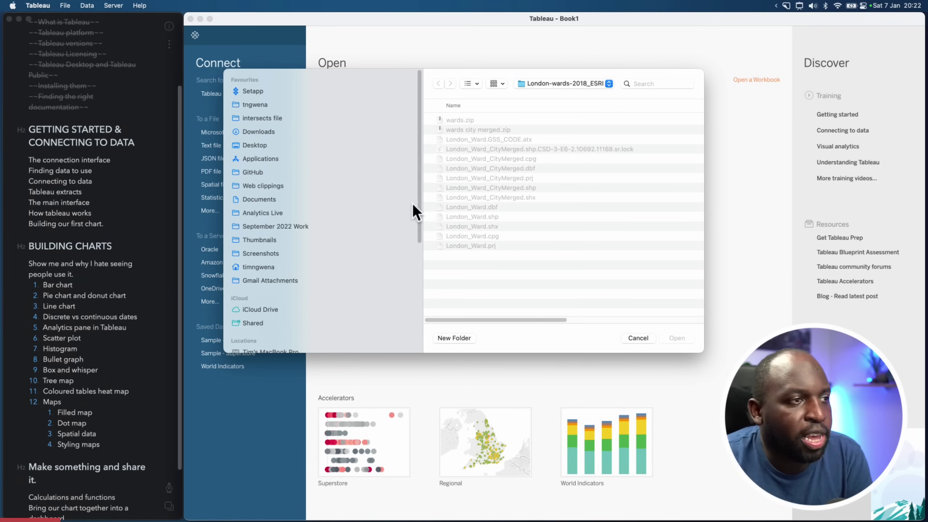
click(638, 338)
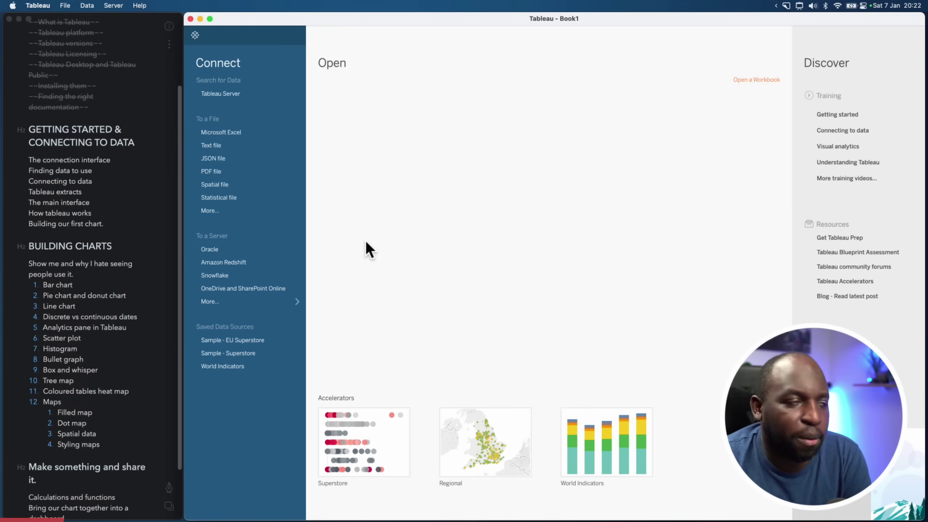
Open the Spatial file connection dialog and review the supported spatial formats
click(244, 186)
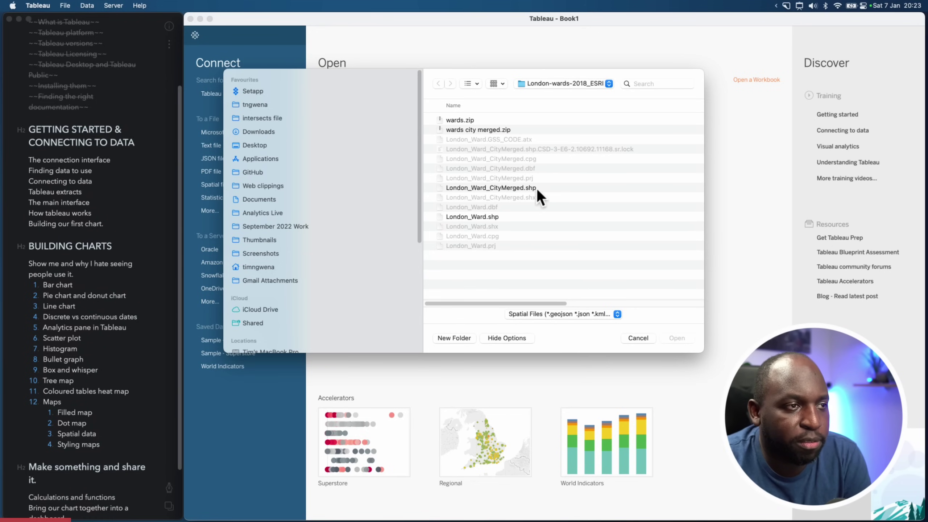
click(616, 313)
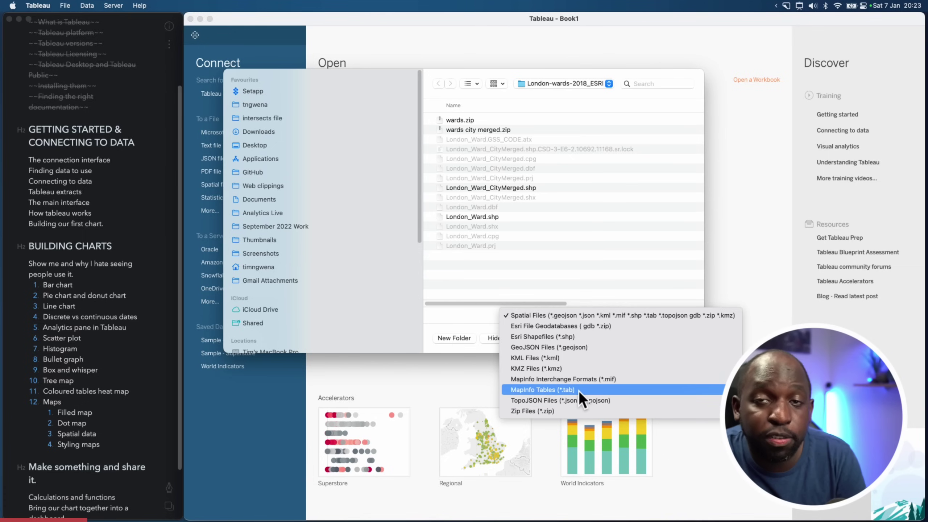
click(576, 271)
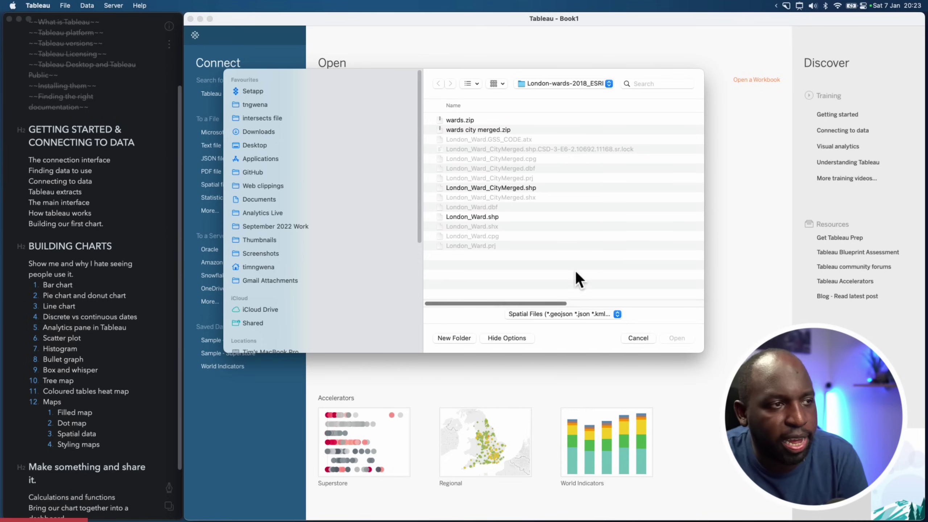
Compare London_Ward_CityMerged.shp and London_Ward.shp, then cancel without connecting
click(497, 188)
click(499, 217)
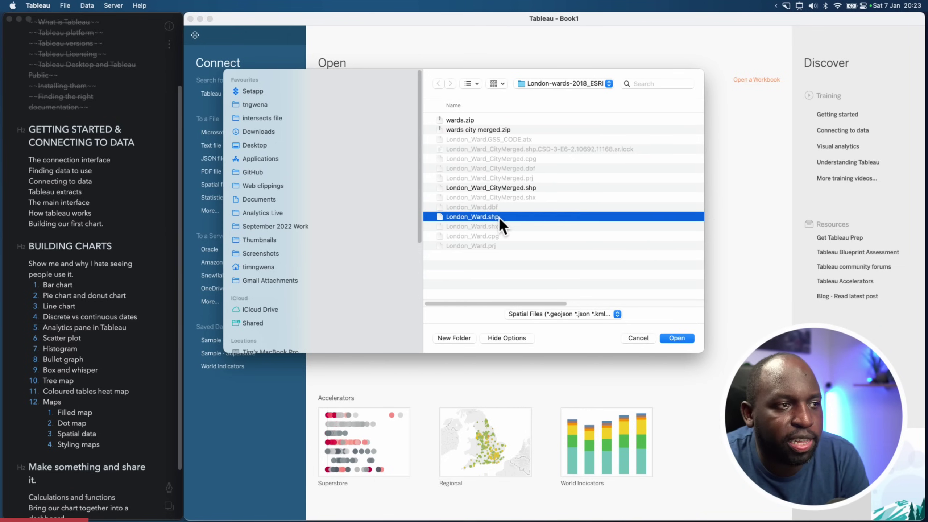
click(535, 189)
click(532, 253)
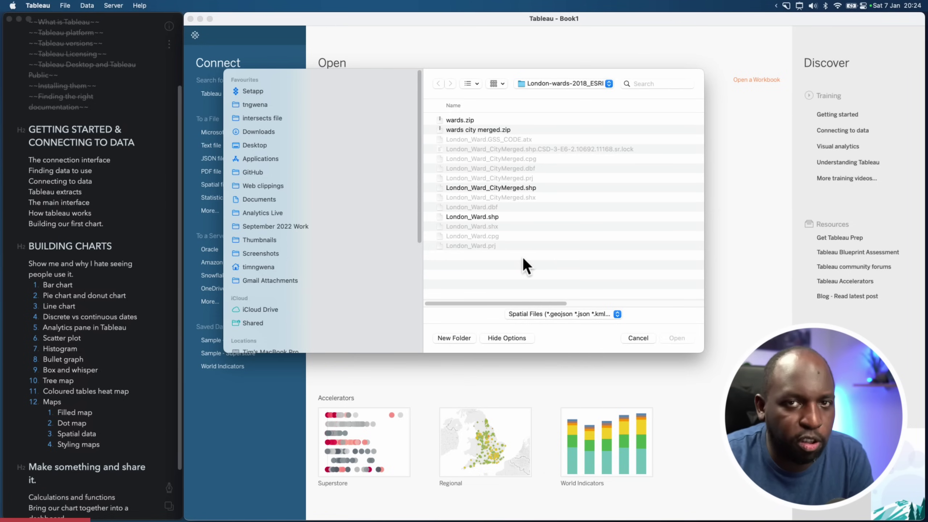
click(506, 188)
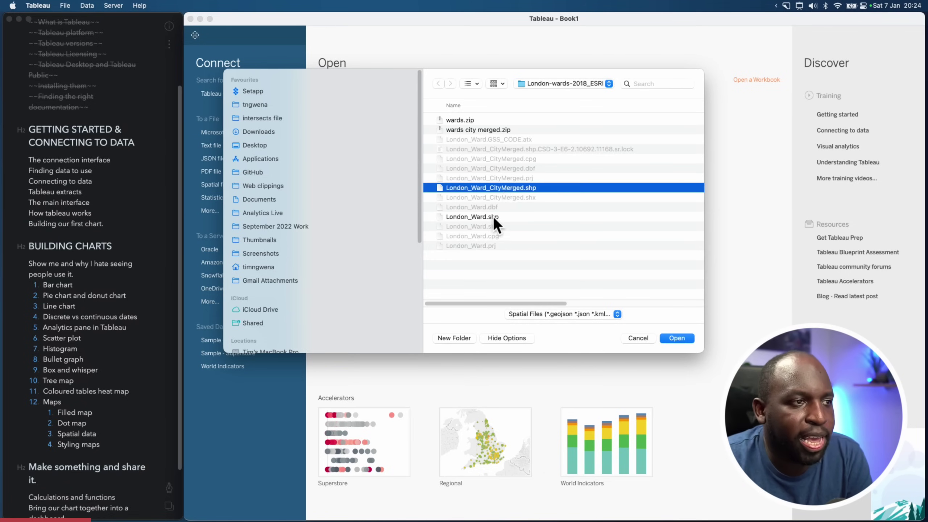
click(493, 216)
click(496, 189)
click(489, 217)
click(501, 189)
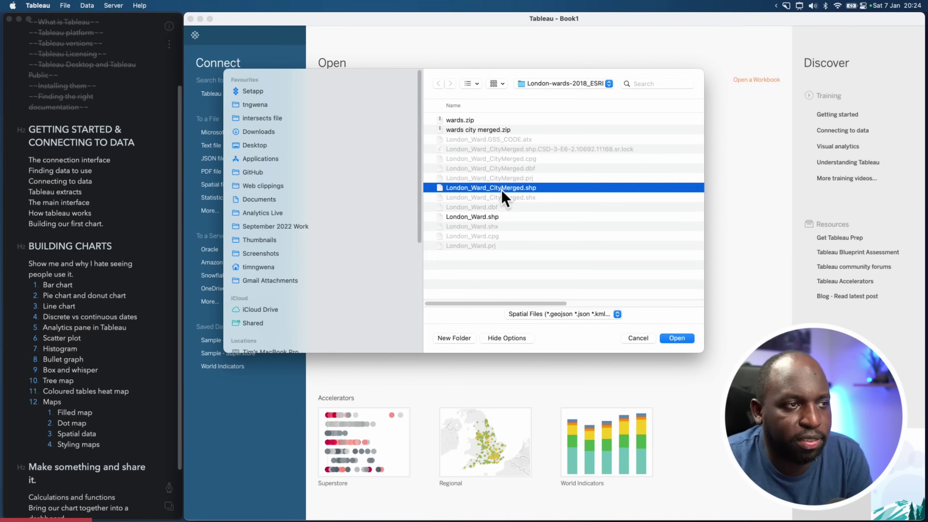
click(645, 339)
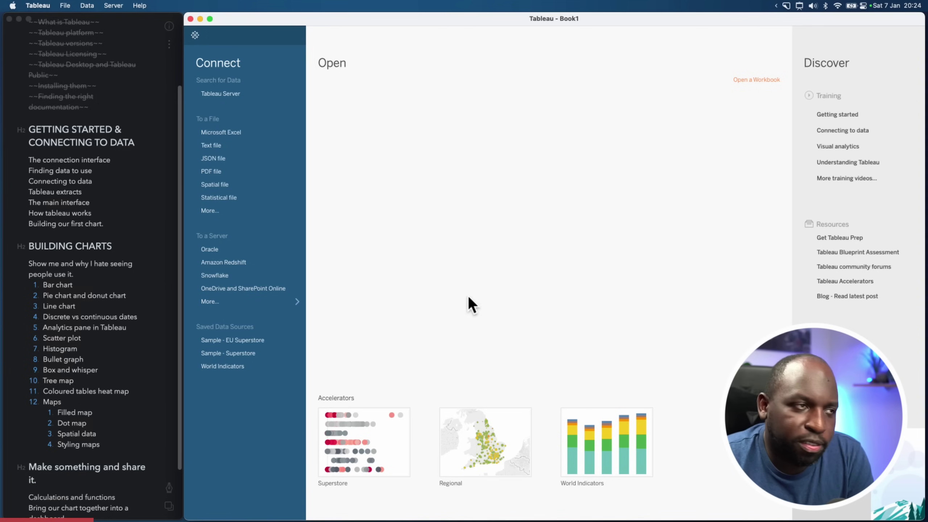
key(ctrl+Up)
In a new Chrome tab, go to Kaggle and browse its Datasets listing
click(338, 154)
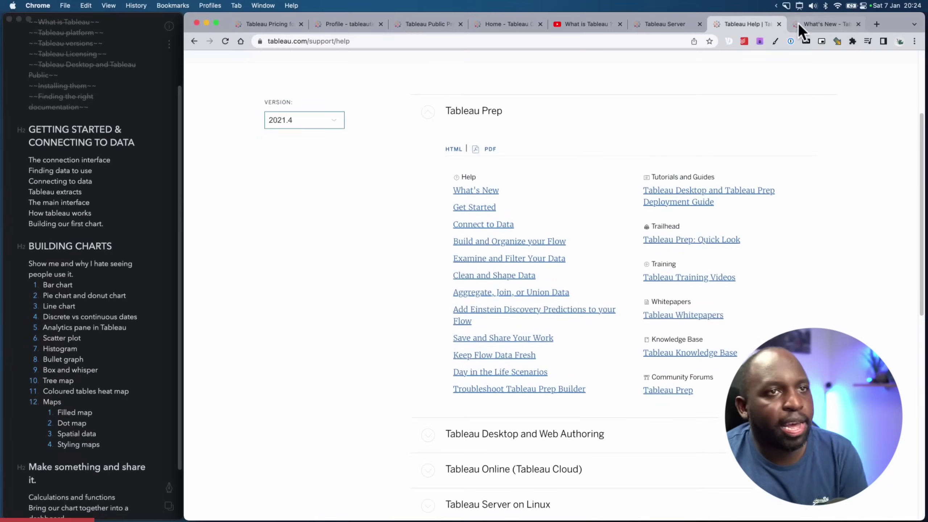
click(876, 24)
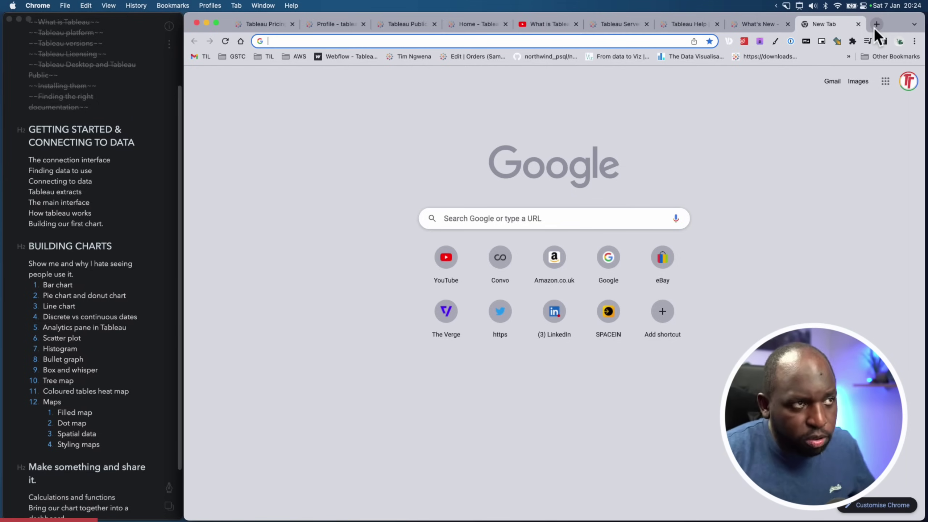
text(kaggle.com/datasets/zygmunt/goodbooks-10k)
key(Return)
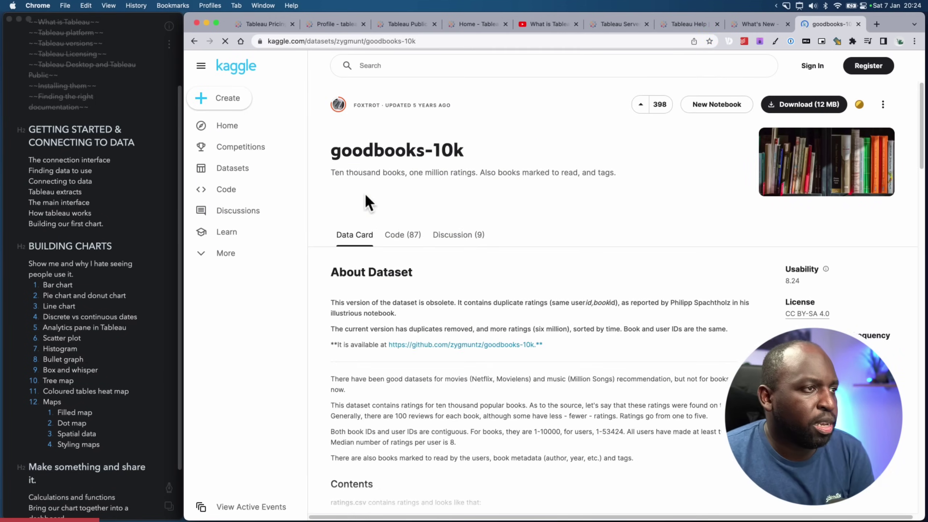
click(232, 75)
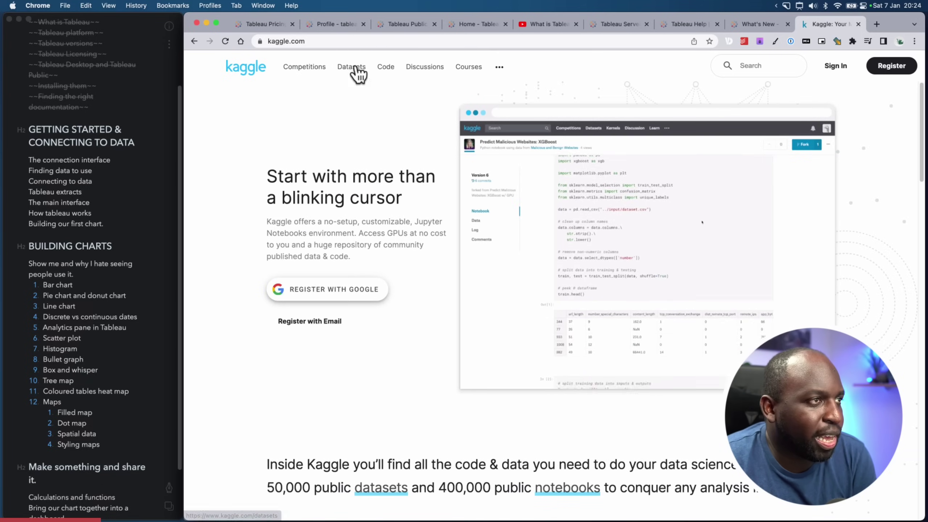
click(354, 69)
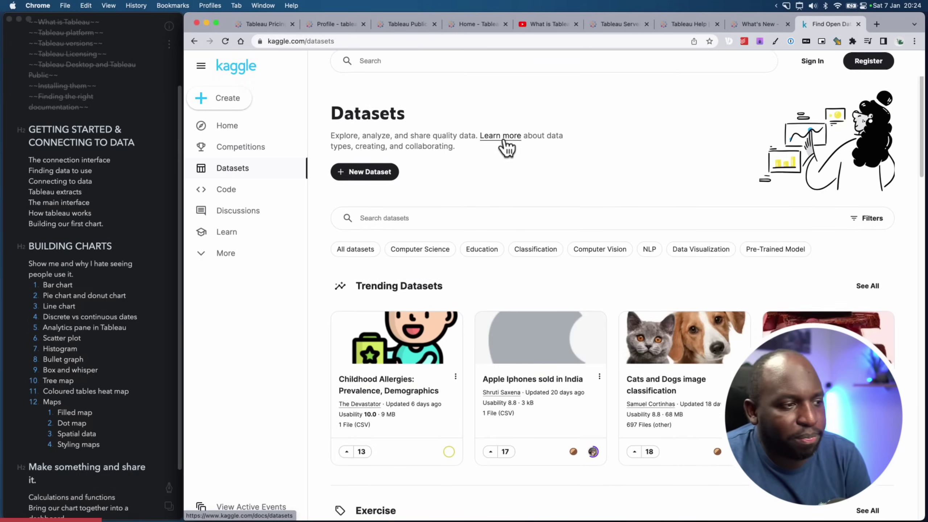
scroll(506, 146, down, 3)
scroll(505, 142, down, 3)
scroll(504, 145, up, 5)
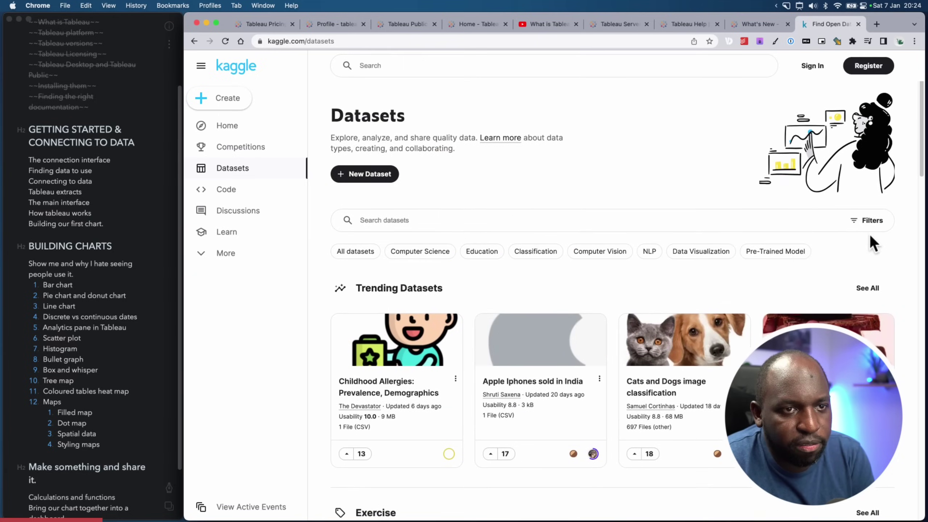
Filter Kaggle datasets to CSV and open the Top 100 Spotify Songs dataset
click(865, 224)
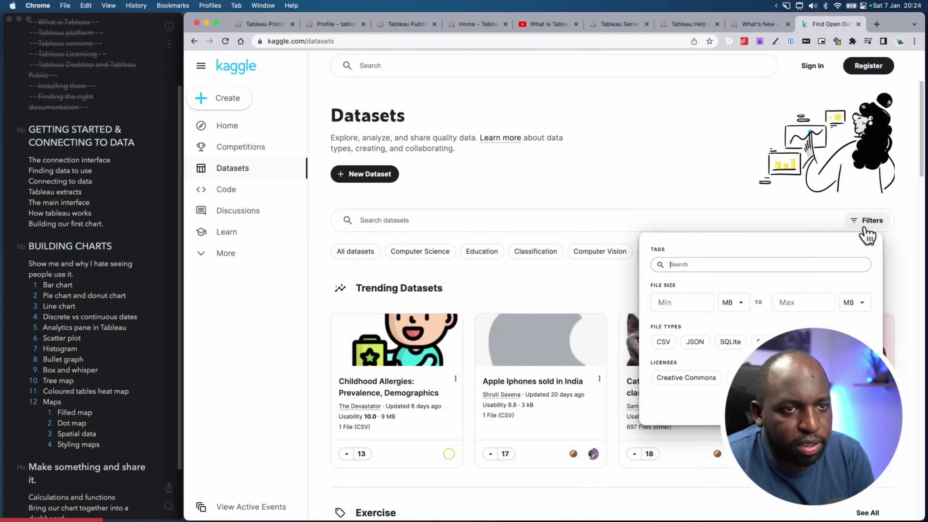
click(658, 350)
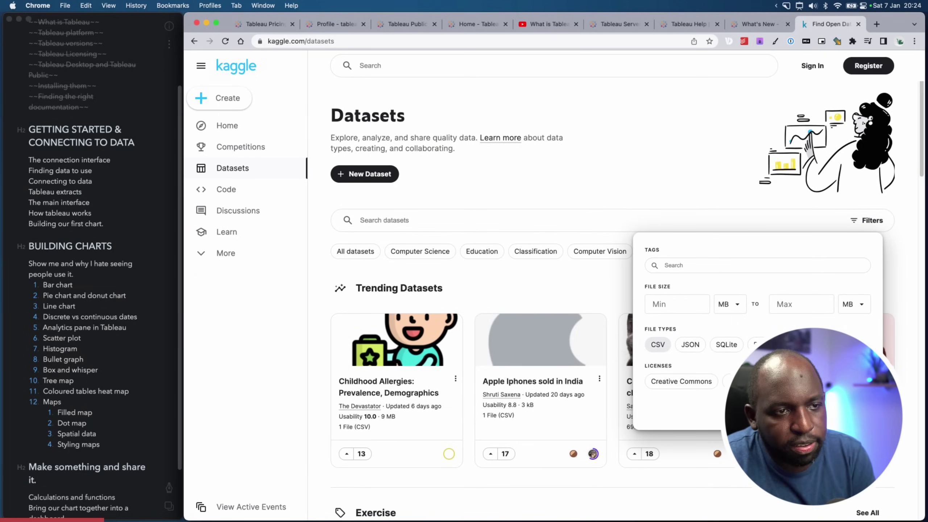
click(228, 379)
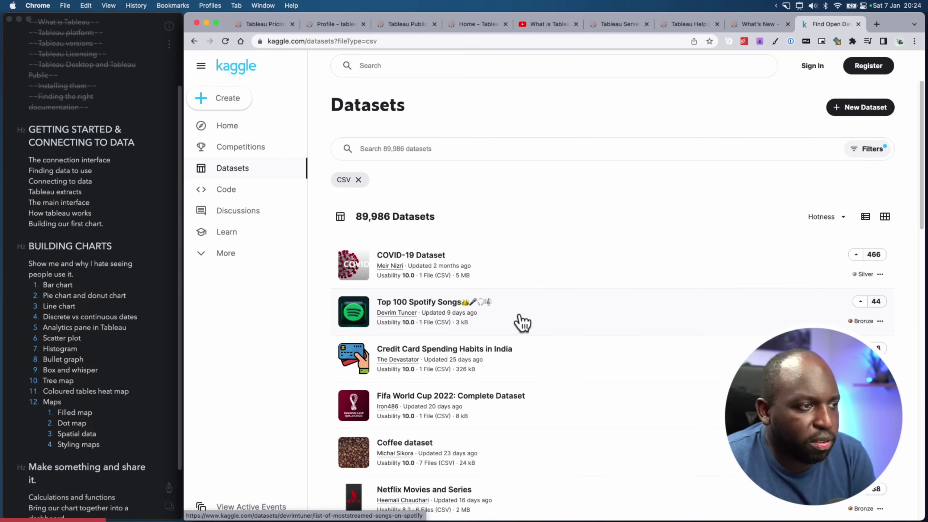
click(433, 303)
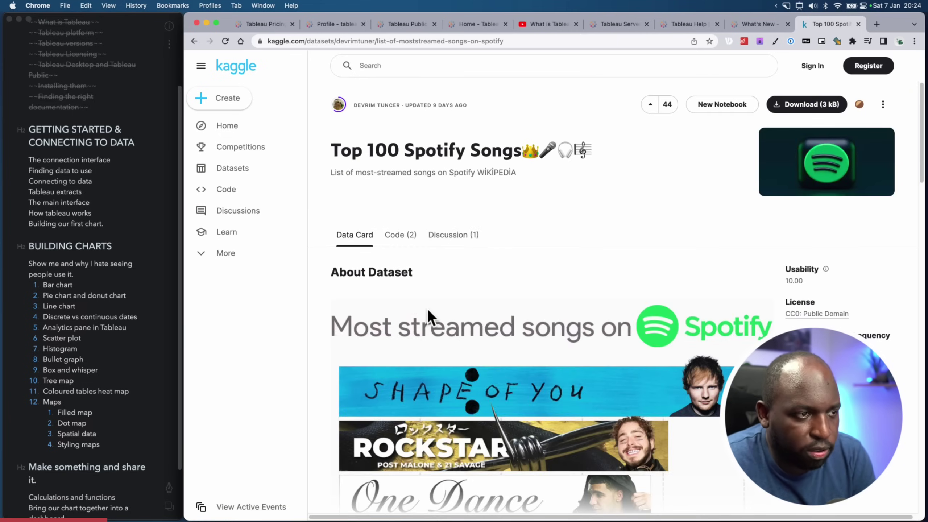
scroll(415, 294, down, 3)
scroll(415, 295, down, 10)
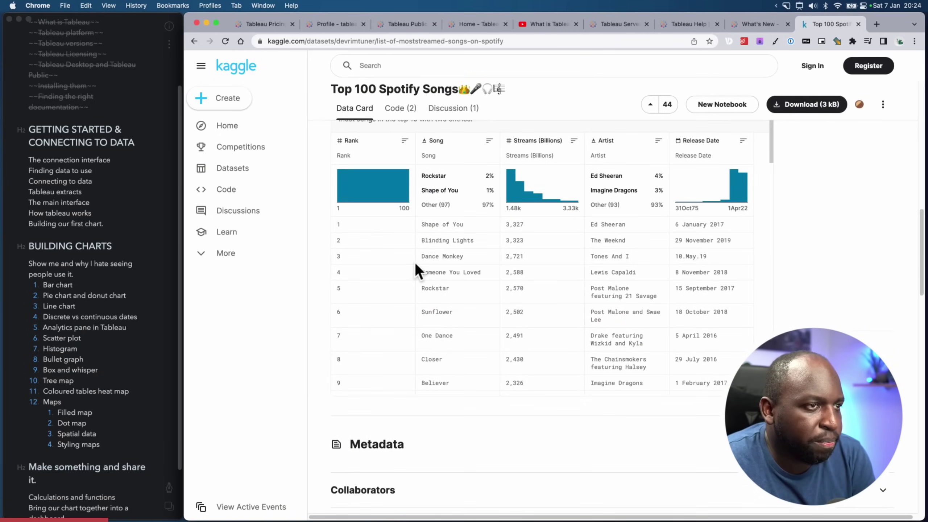
scroll(653, 199, up, 1)
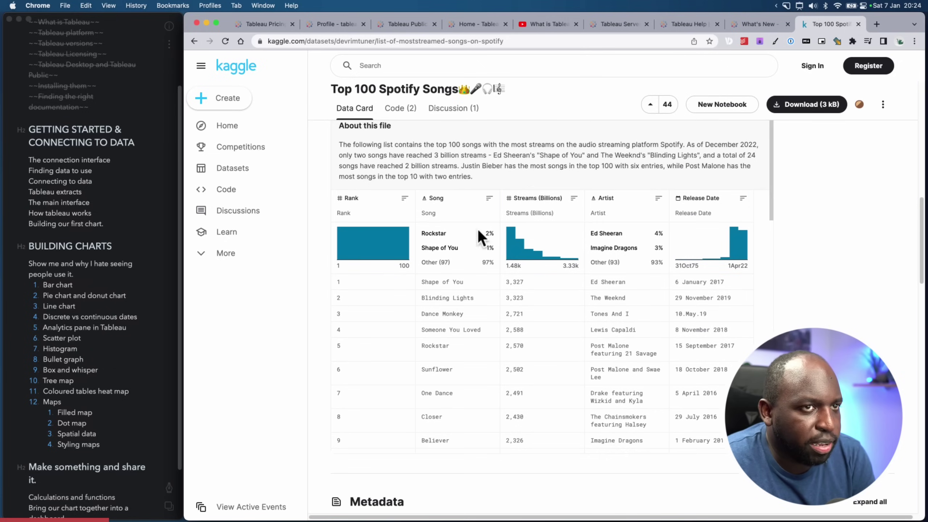
scroll(552, 249, up, 2)
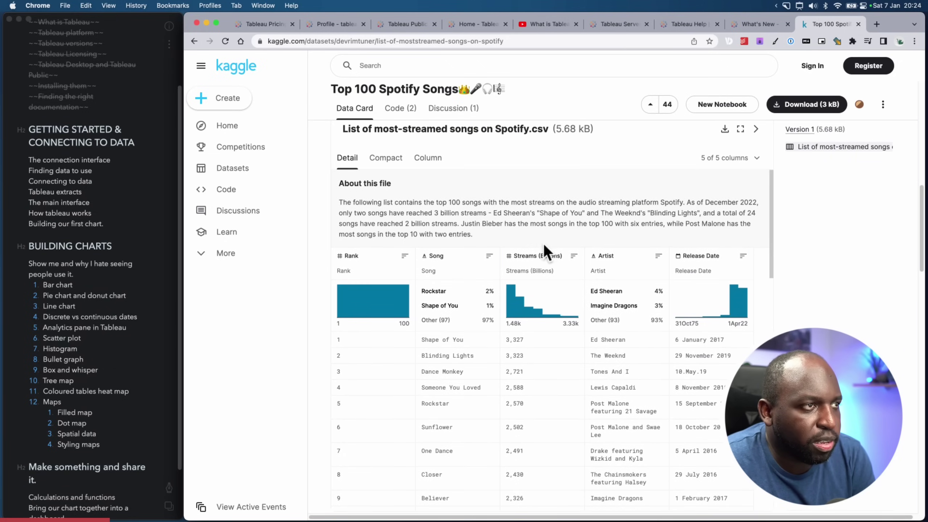
Start the download and sign in to Kaggle with a Google account
click(811, 106)
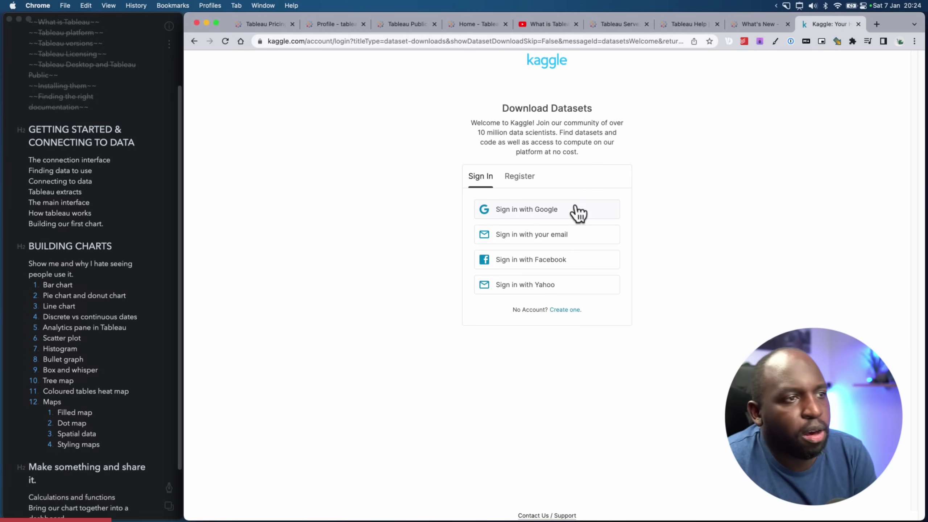
click(565, 212)
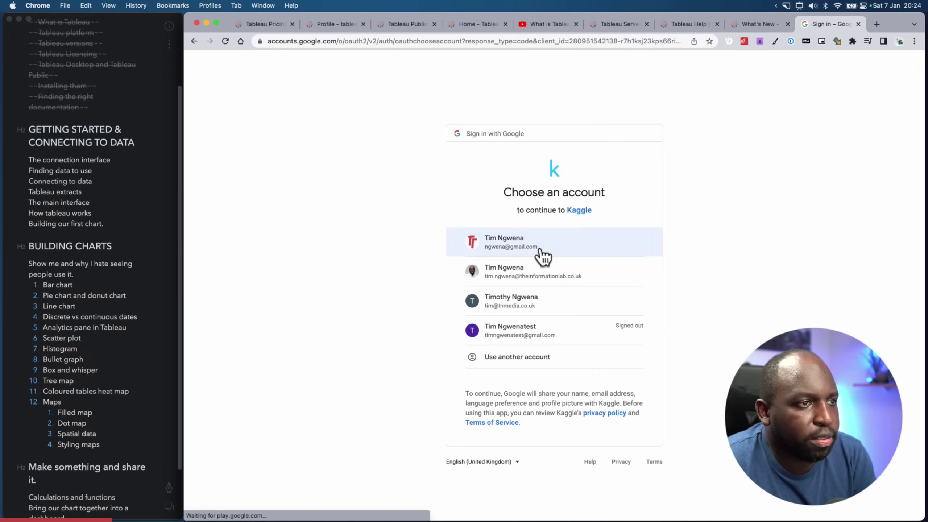
click(536, 246)
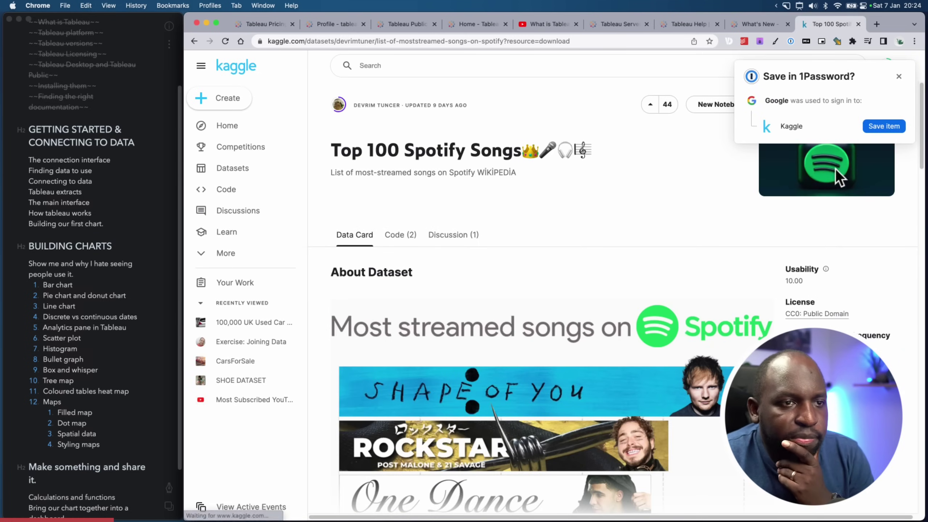
click(899, 76)
scroll(633, 233, down, 3)
scroll(632, 233, down, 10)
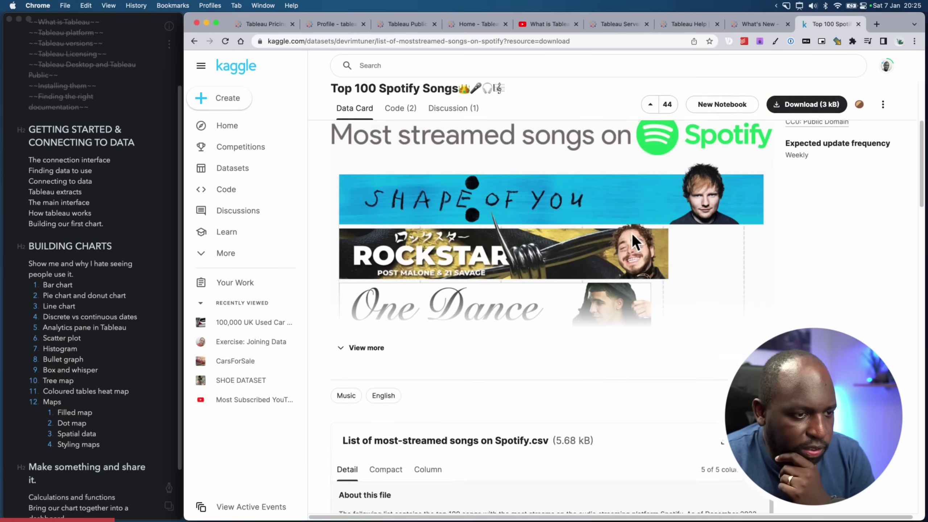
Download the dataset as archive.zip to the Desktop and reveal it in Finder
click(813, 110)
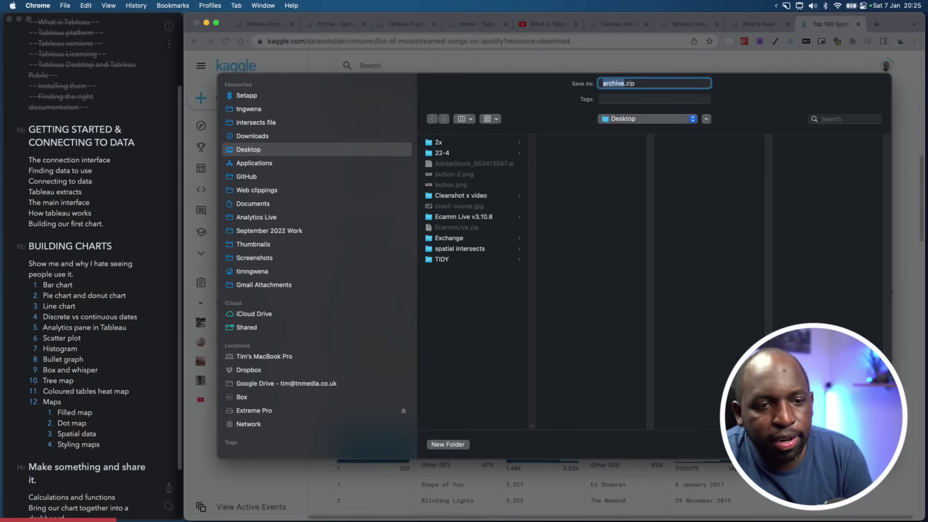
key(Return)
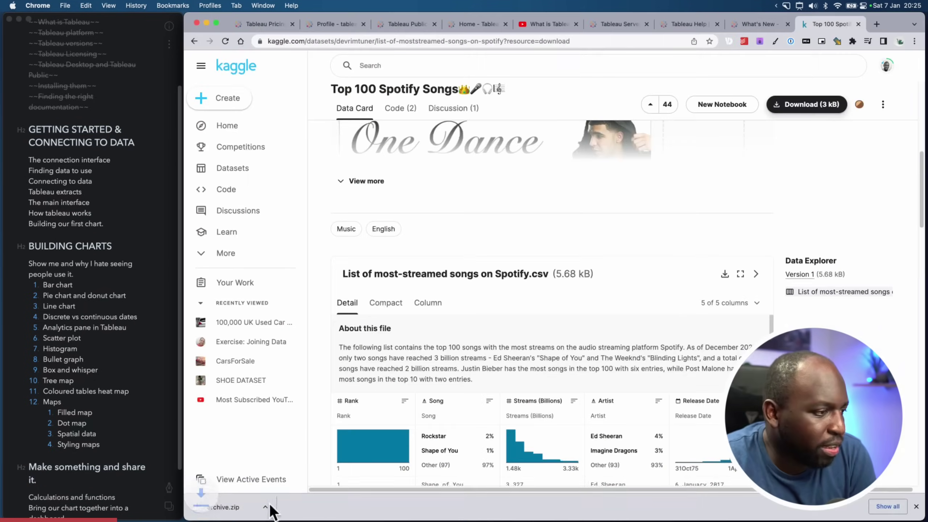
click(286, 507)
click(331, 496)
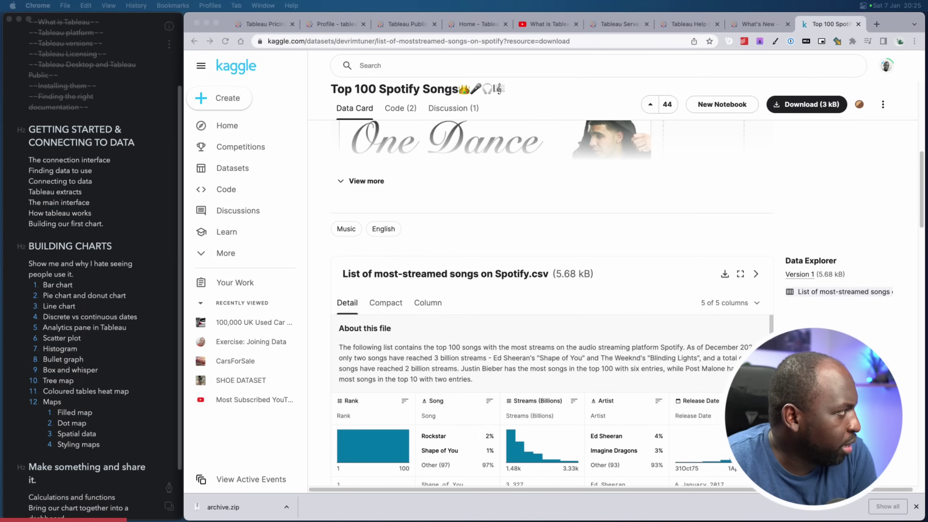
key(ctrl+Up)
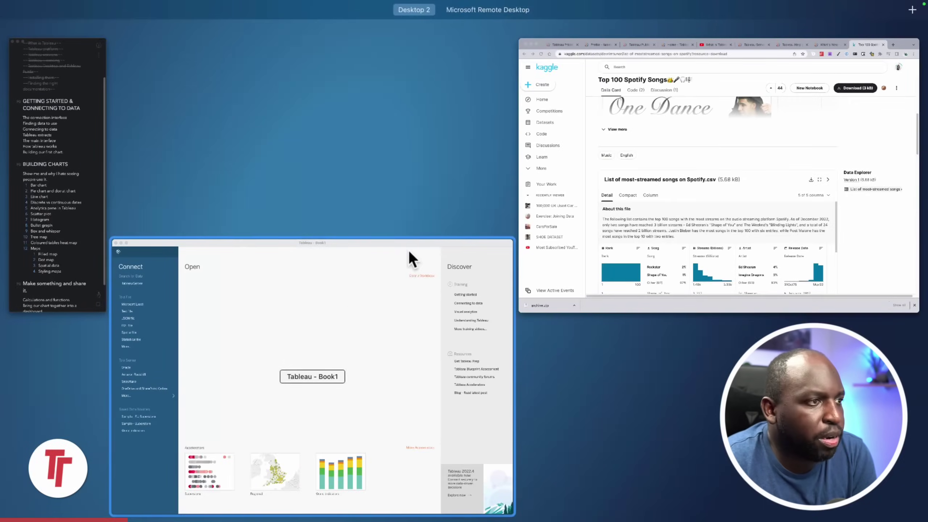
Connect Tableau to the Desktop file 'List of most-streamed songs on Spotify.csv' as a text source
click(409, 253)
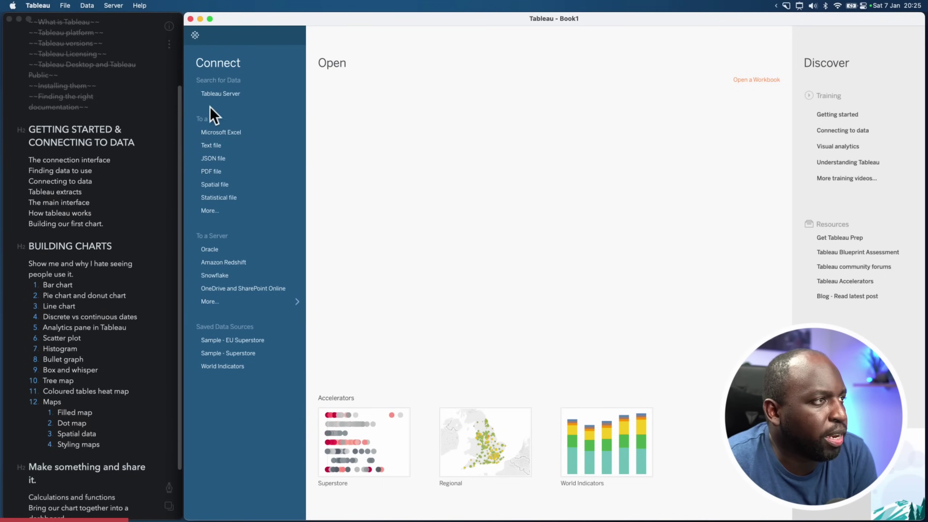
click(218, 148)
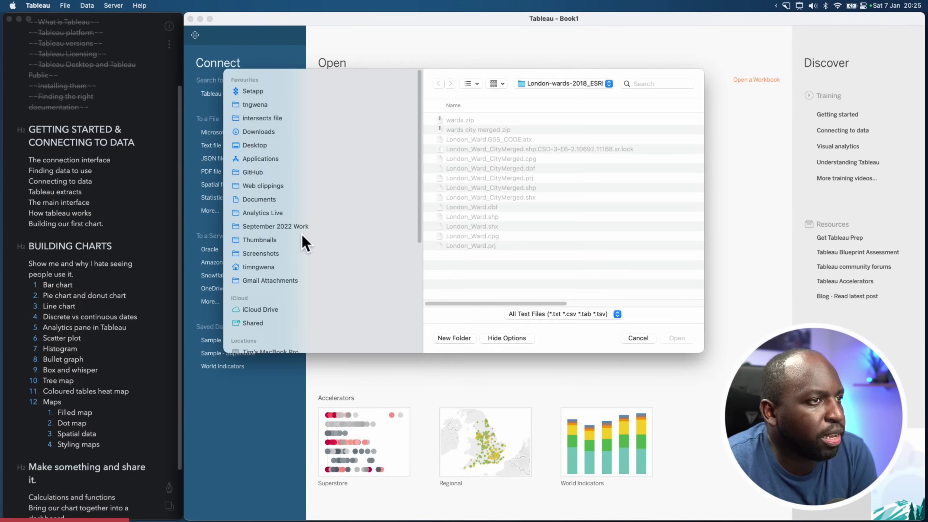
click(270, 145)
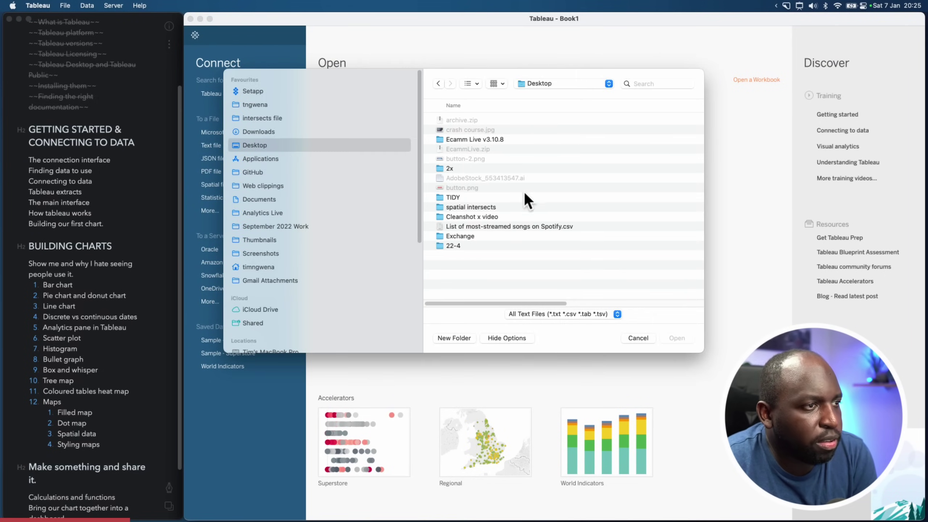
click(500, 228)
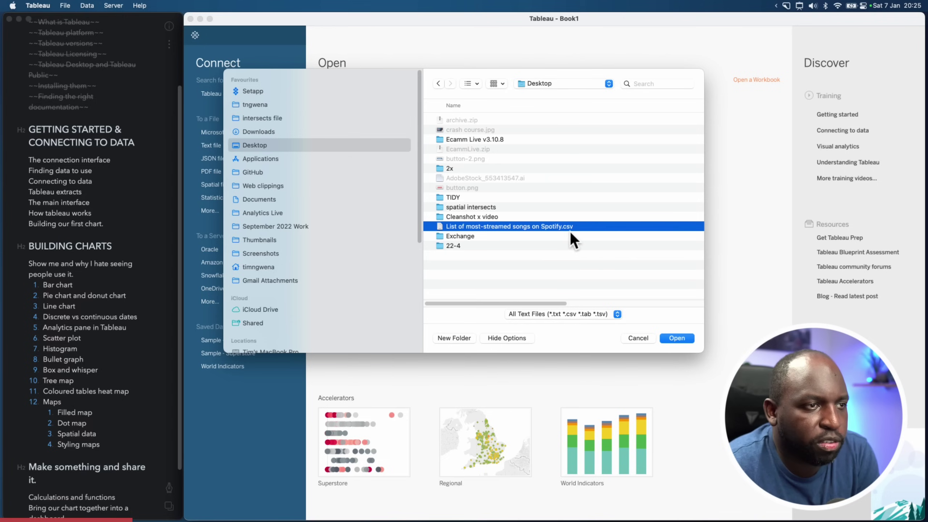
click(591, 269)
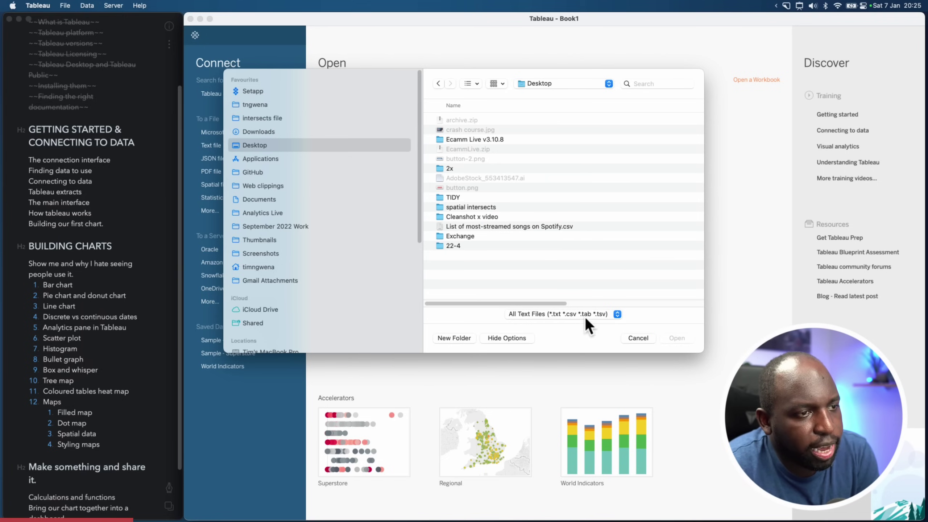
click(556, 227)
click(673, 341)
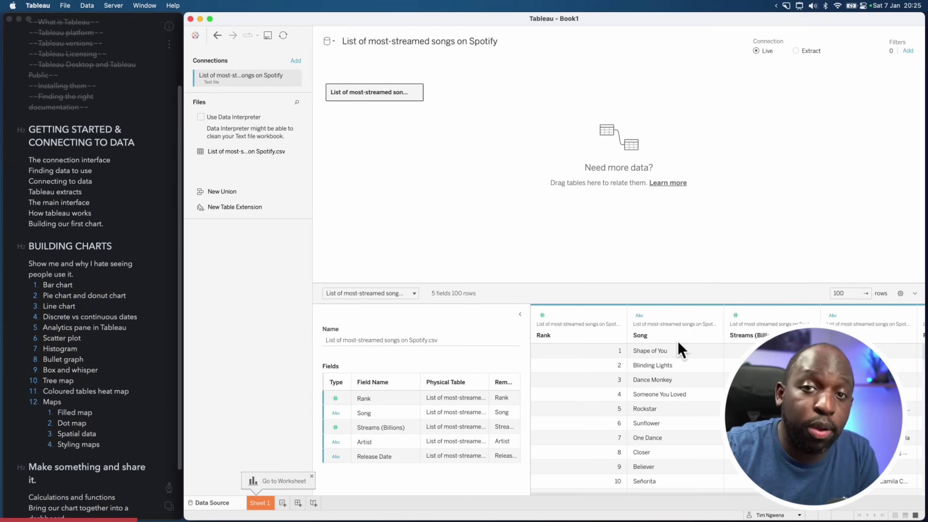
key(alt+shift+a)
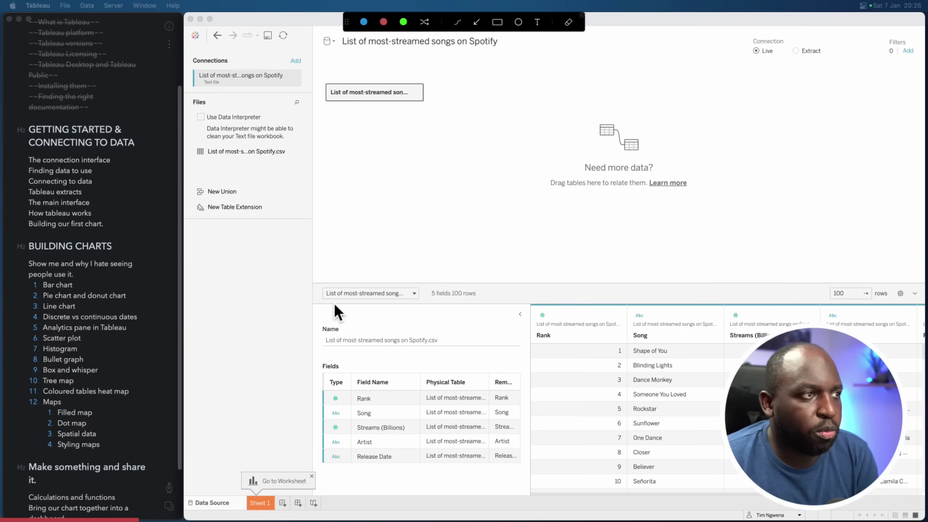
mouse_move(314, 284)
mouse_down()
mouse_move(612, 420)
mouse_move(850, 490)
mouse_move(921, 494)
mouse_up()
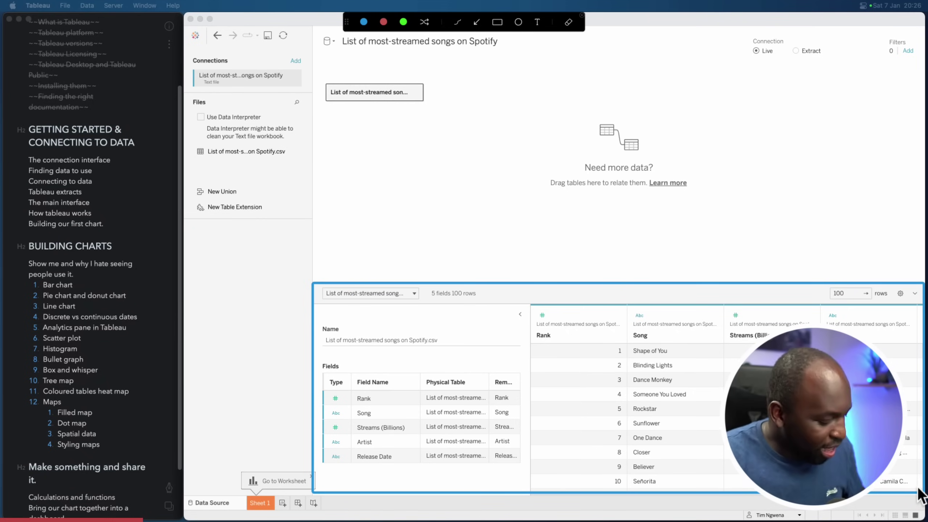
key(Escape)
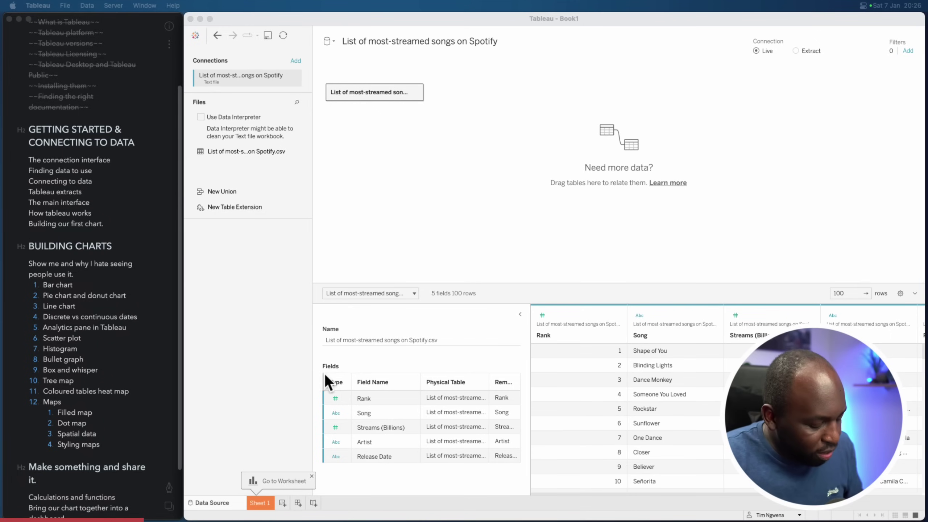
key(ctrl+alt+a)
mouse_move(341, 379)
mouse_down()
mouse_move(532, 473)
mouse_move(525, 478)
mouse_up()
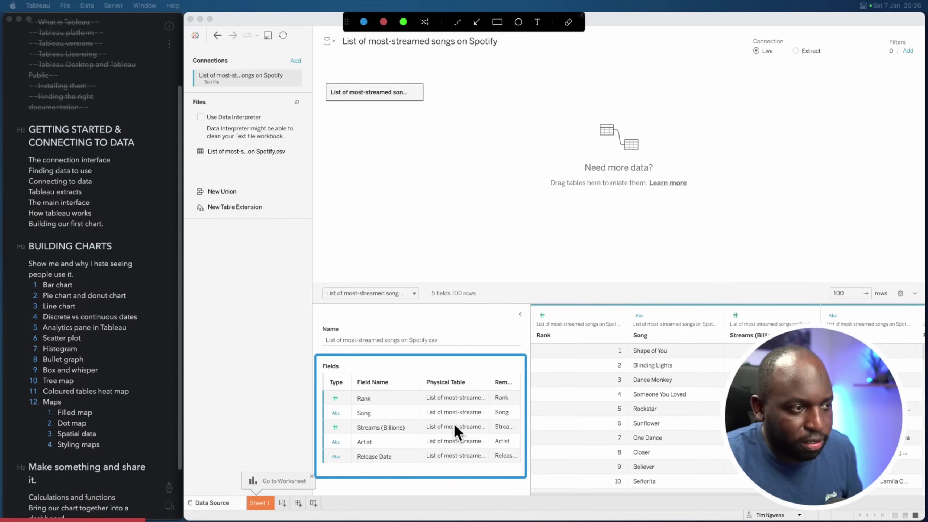
key(Escape)
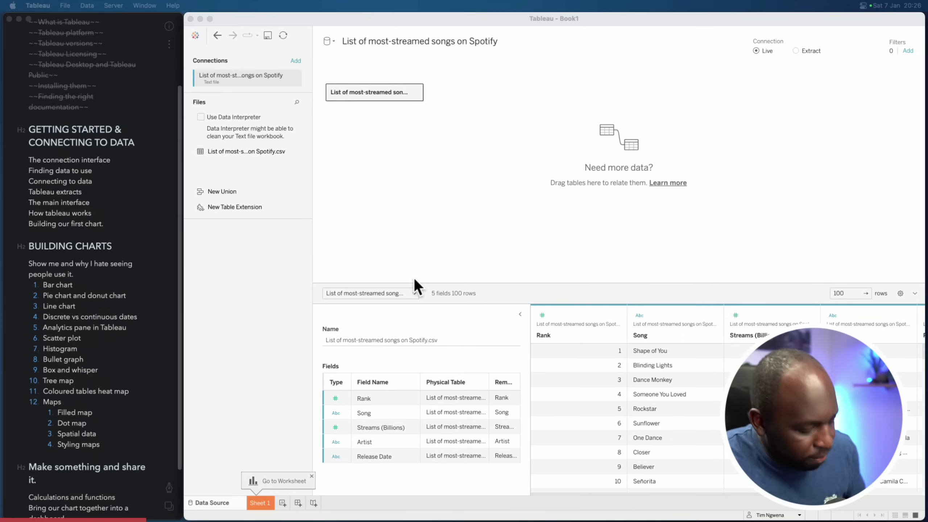
key(ctrl+alt+a)
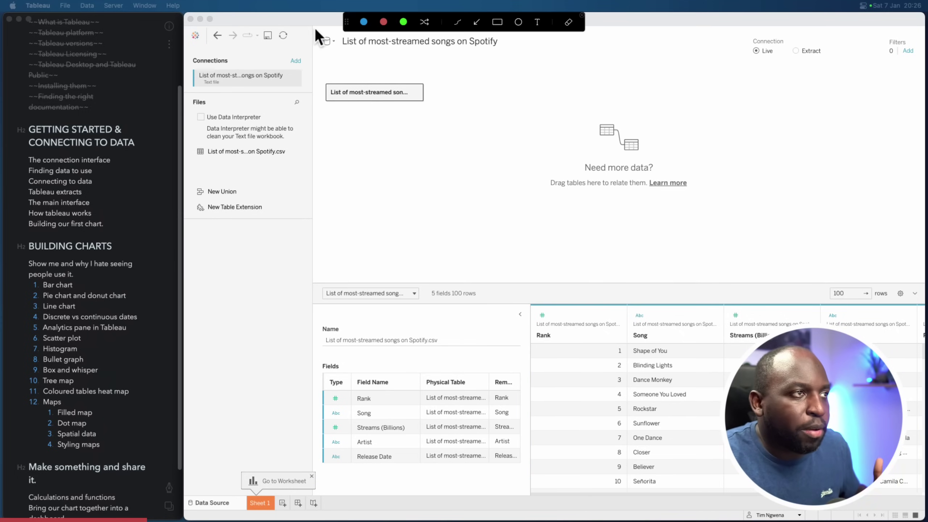
mouse_move(315, 28)
mouse_down()
mouse_move(406, 114)
mouse_move(922, 281)
mouse_up()
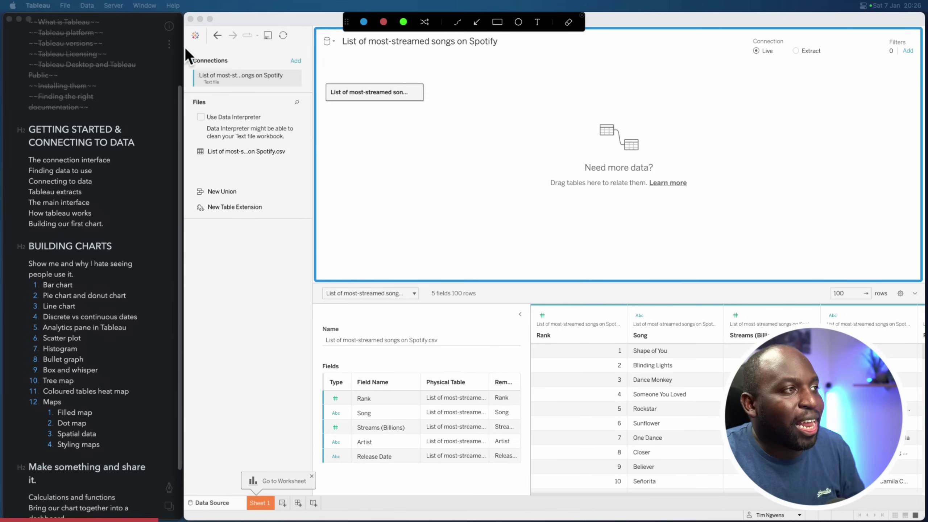
mouse_move(184, 46)
mouse_down()
mouse_move(275, 252)
mouse_move(309, 358)
mouse_up()
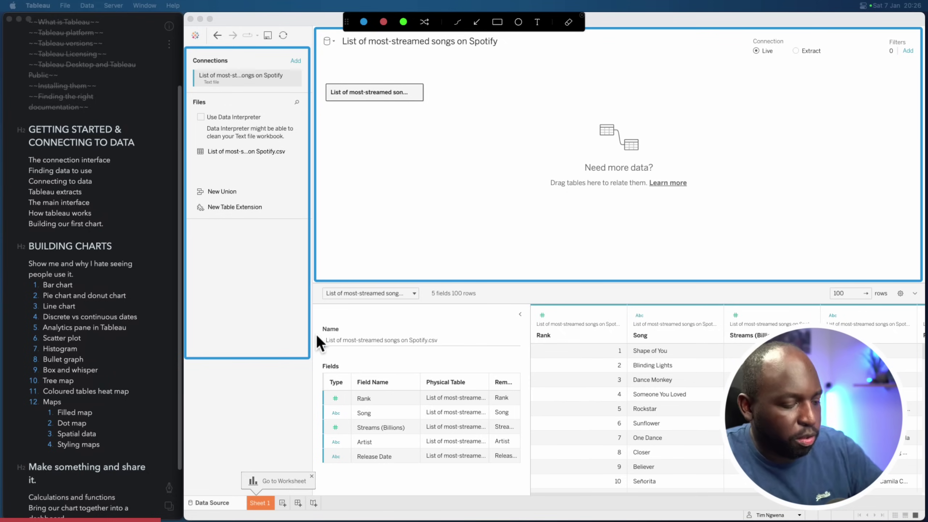
key(Escape)
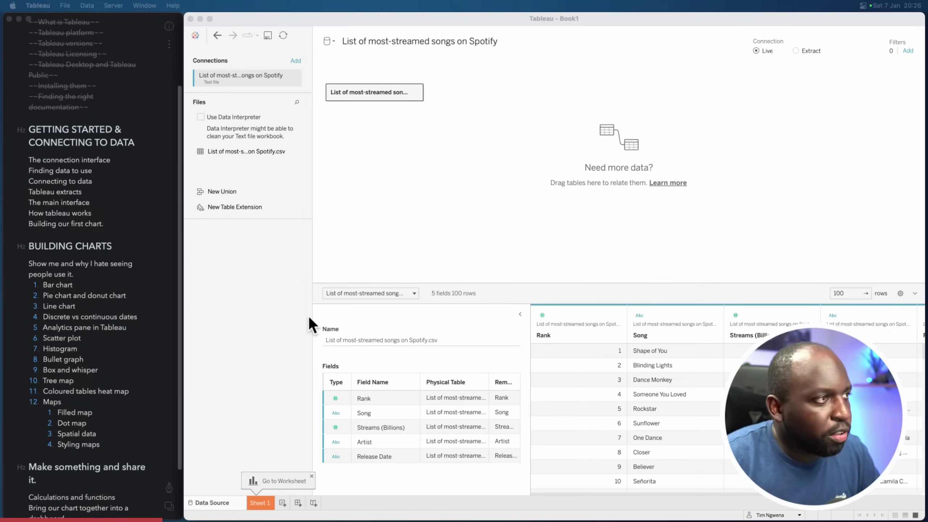
key(alt+shift+a)
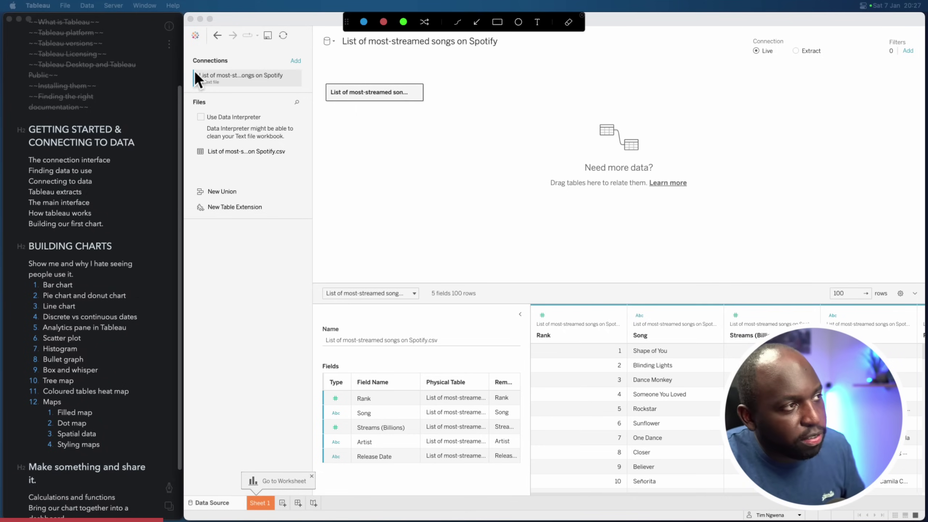
drag(203, 66, 306, 94)
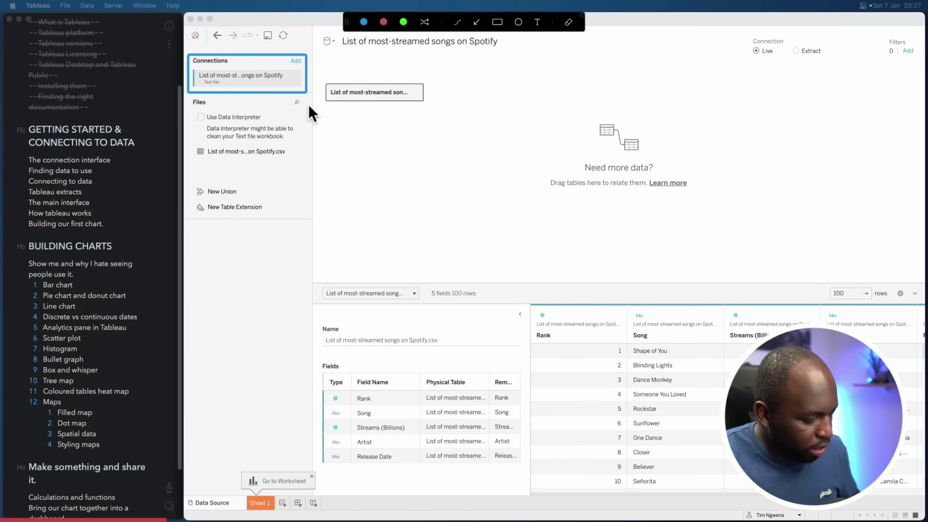
key(Escape)
click(389, 44)
Rename the data source to 'Spotify'
click(389, 44)
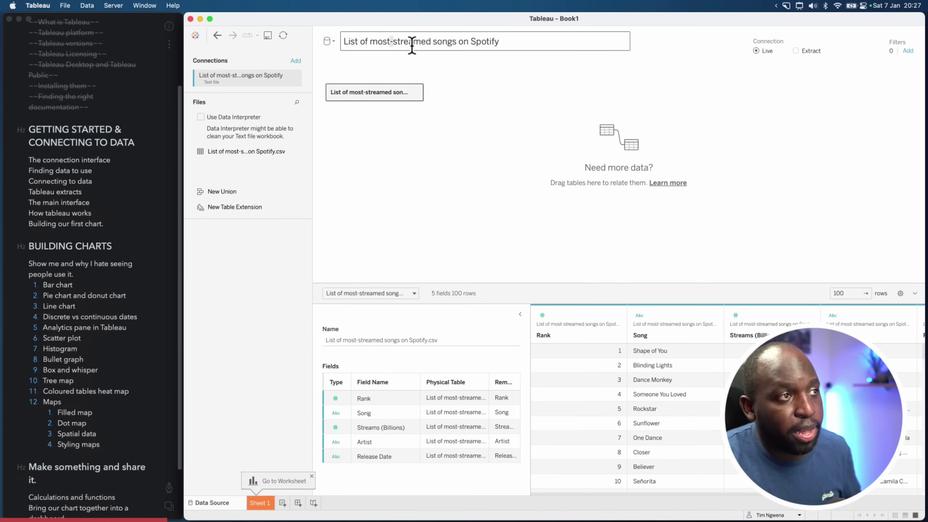
drag(499, 41, 322, 37)
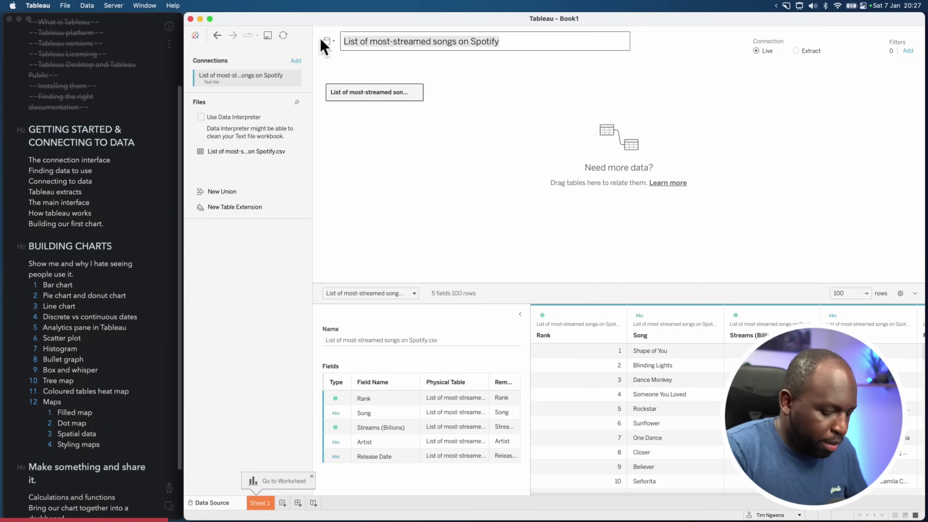
text(Spotify)
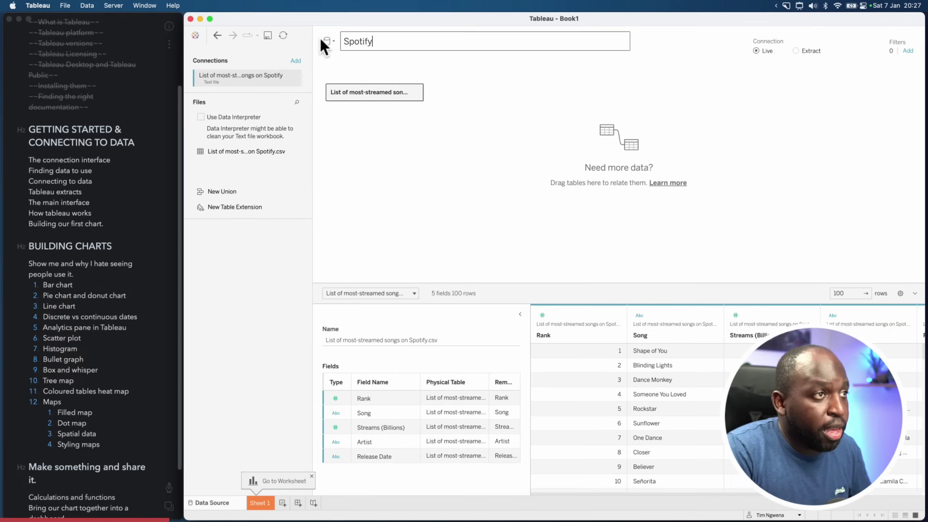
key(Return)
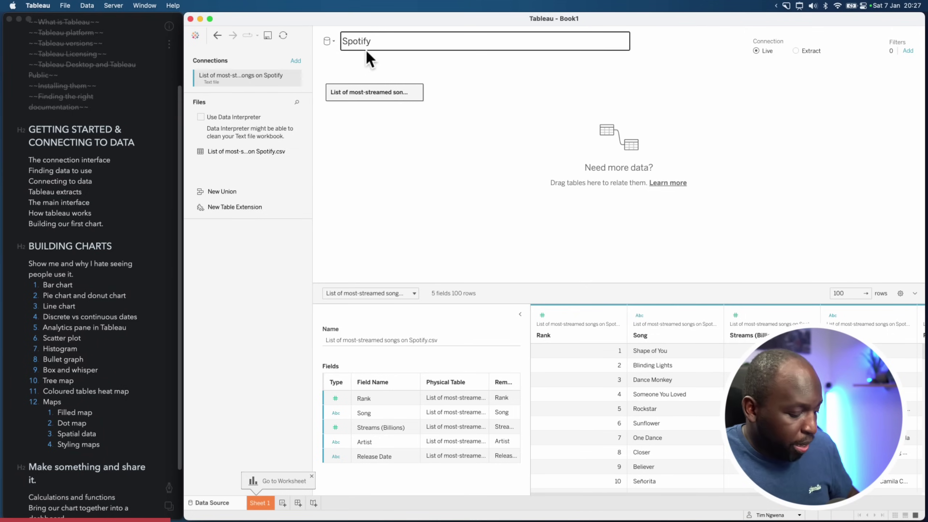
Draw annotation marks over the data source page, then clear them
key(super+shift+a)
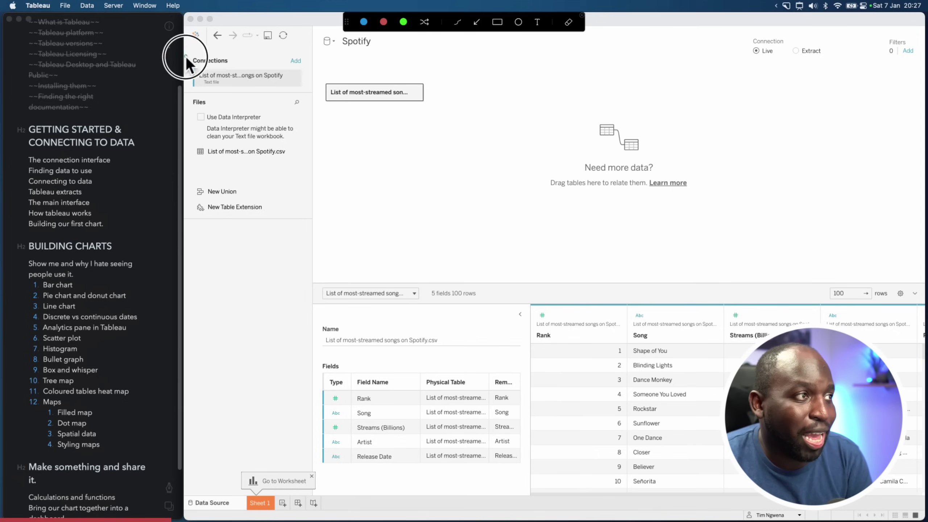
drag(186, 56, 308, 93)
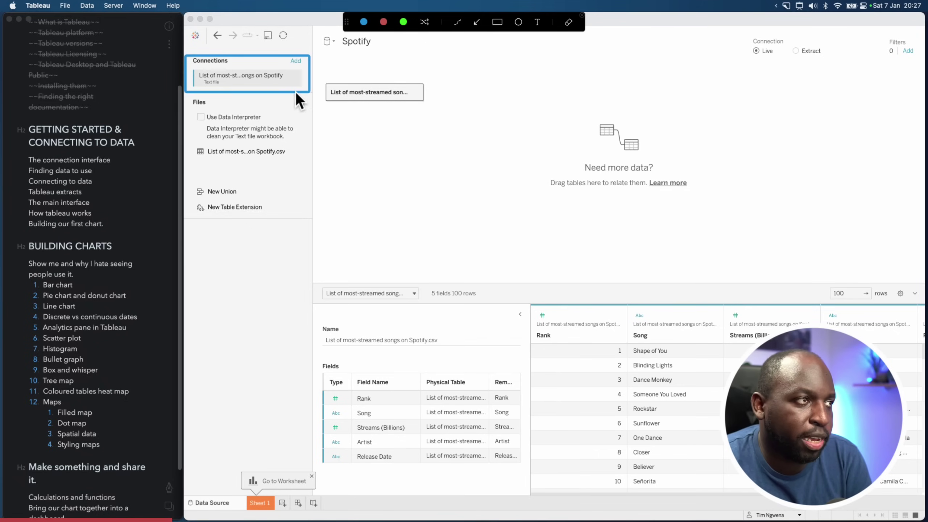
drag(366, 49, 380, 51)
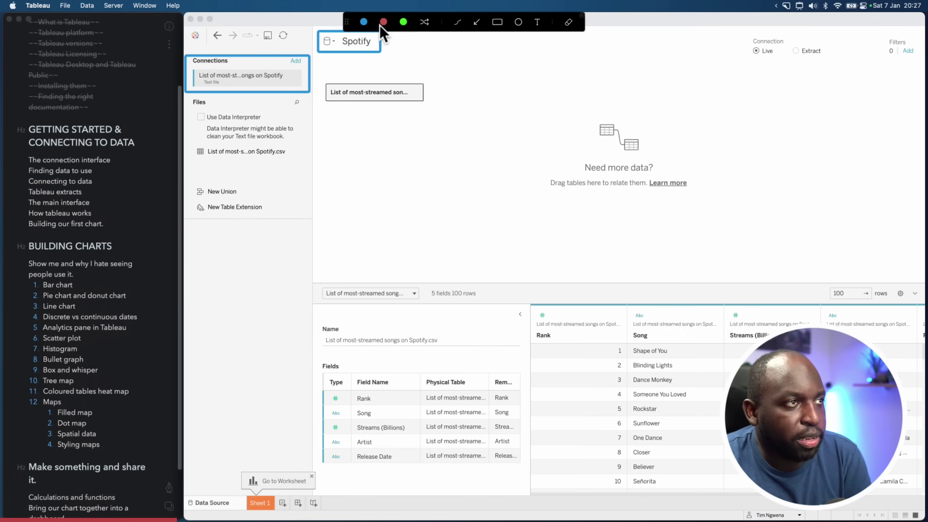
mouse_move(186, 95)
mouse_down()
mouse_move(232, 136)
mouse_move(307, 169)
mouse_up()
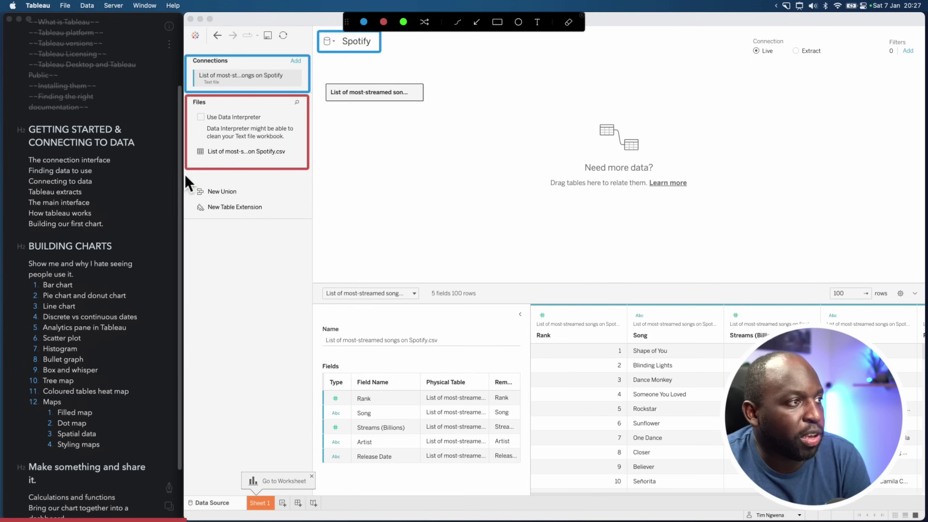
mouse_move(185, 174)
mouse_down()
mouse_move(258, 217)
mouse_move(303, 216)
mouse_up()
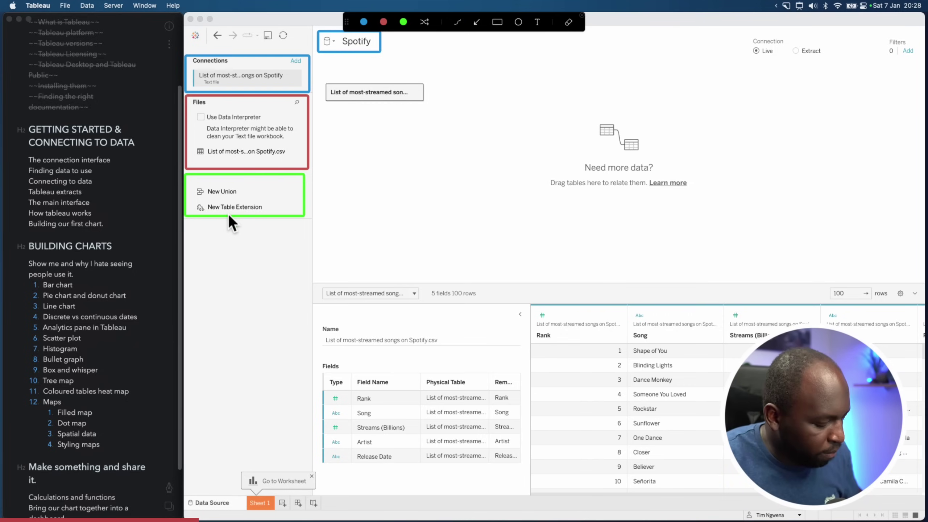
key(Escape)
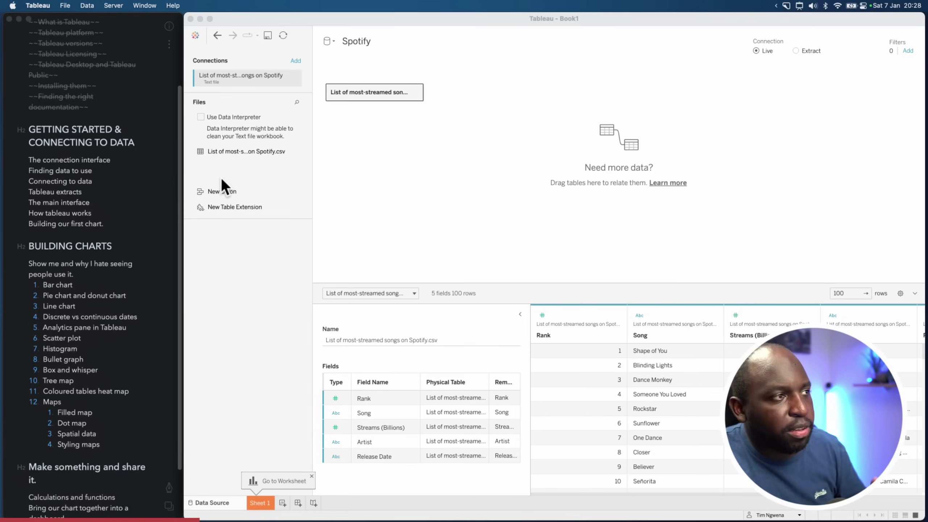
click(416, 92)
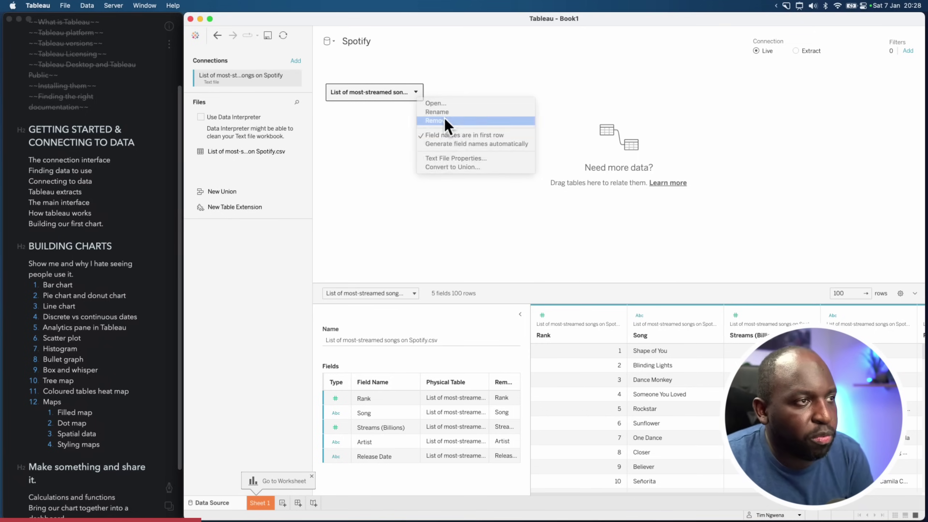
click(444, 120)
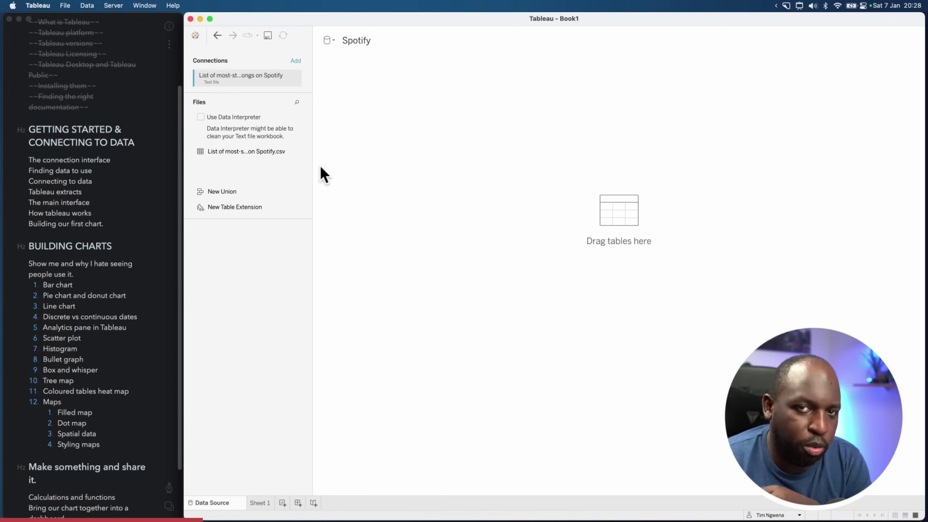
drag(239, 152, 355, 85)
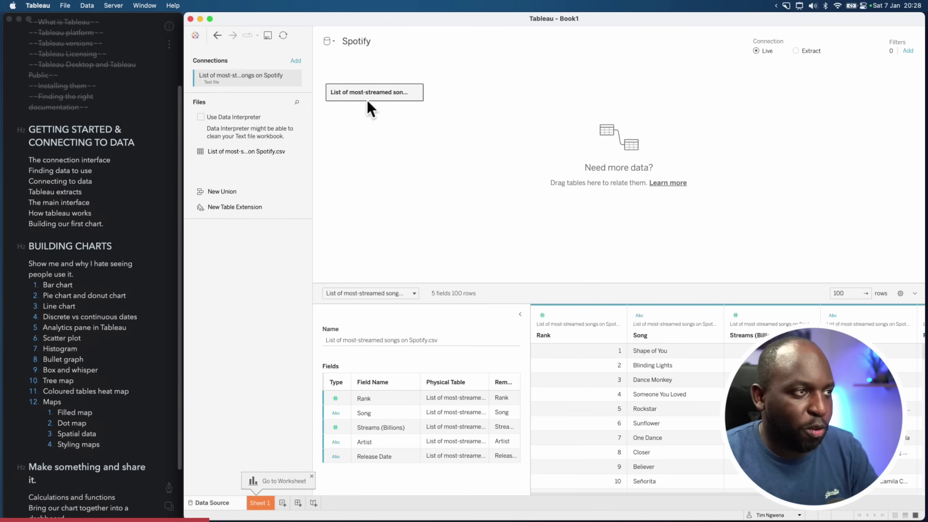
click(416, 92)
click(442, 117)
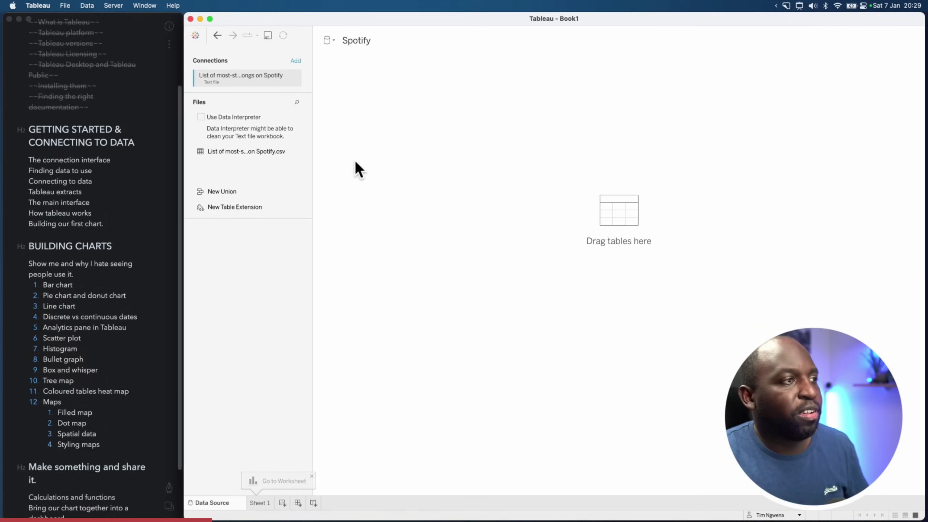
drag(230, 156, 399, 130)
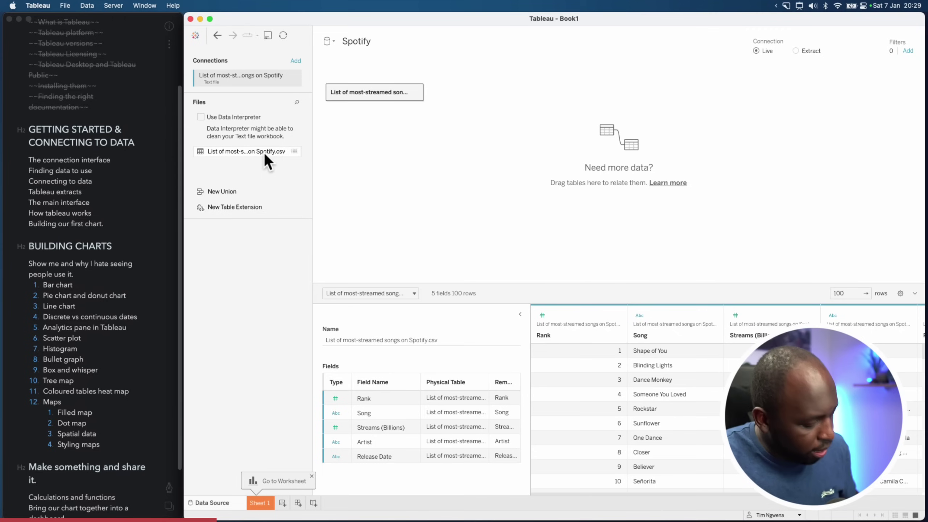
key(ctrl+super+a)
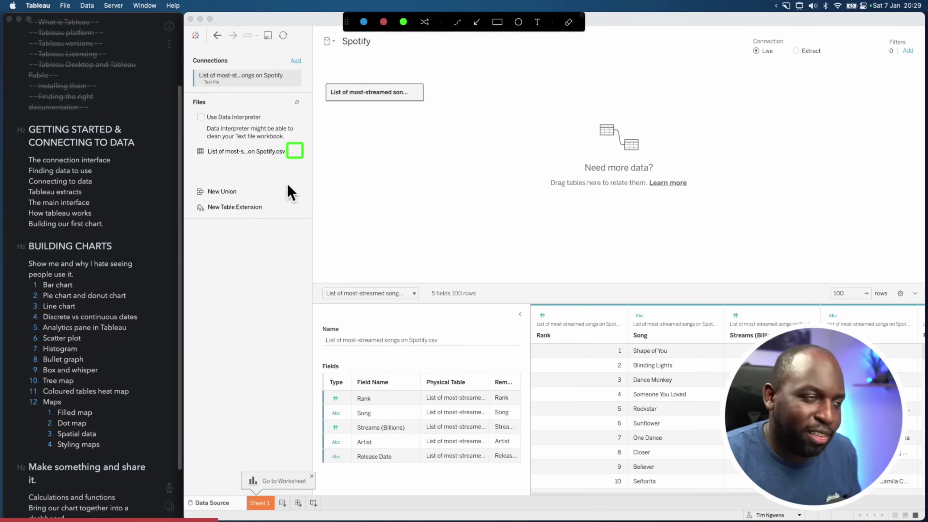
key(Escape)
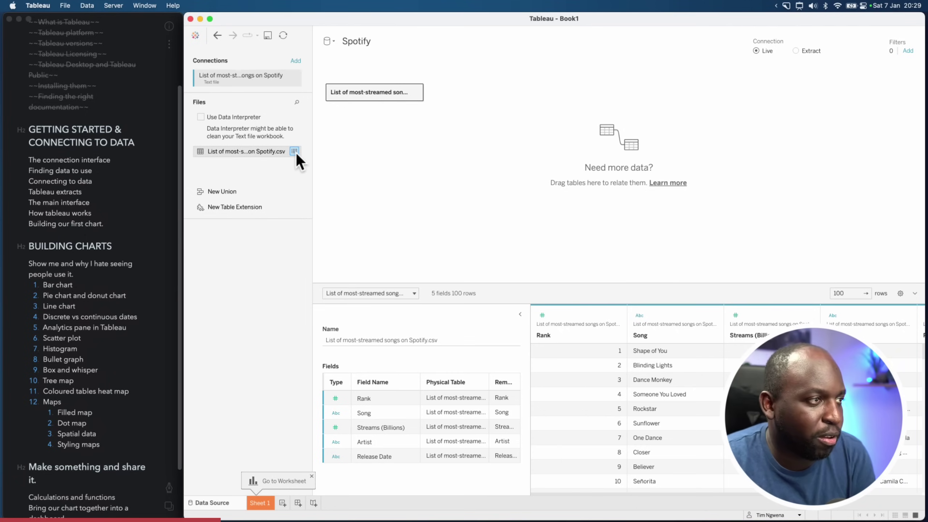
click(296, 153)
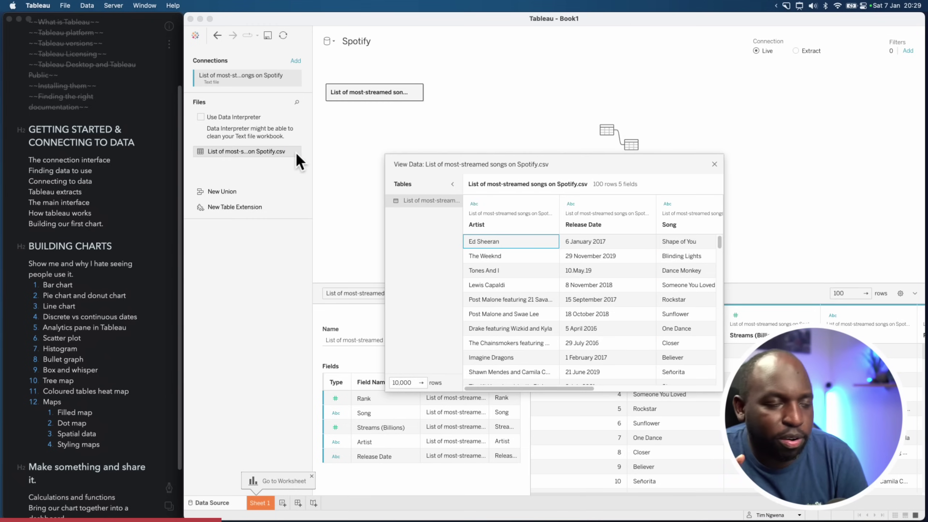
drag(585, 185, 401, 54)
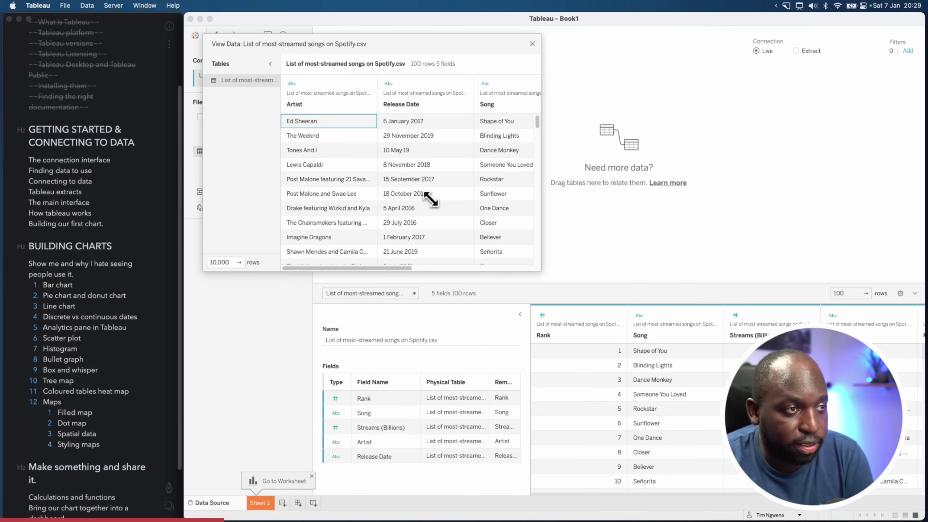
scroll(539, 149, down, 5)
drag(540, 150, 768, 190)
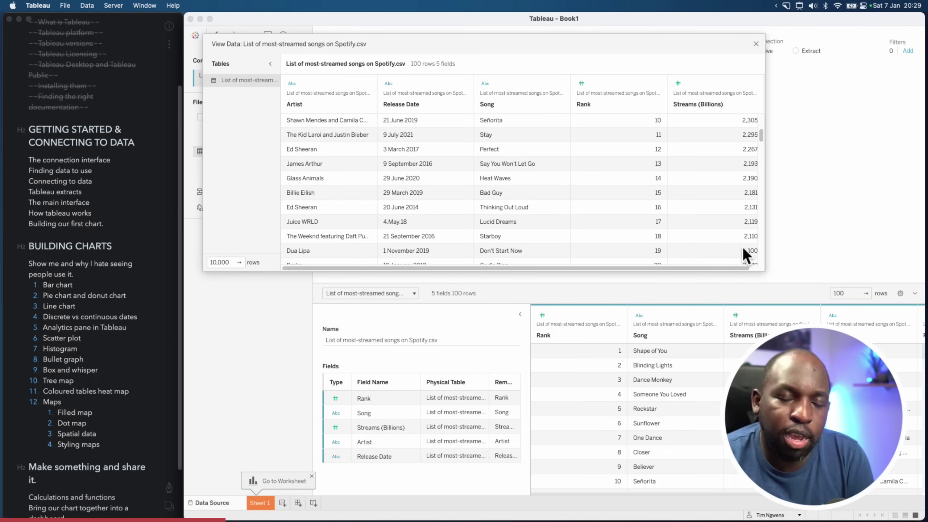
scroll(764, 156, down, 5)
drag(765, 161, 868, 161)
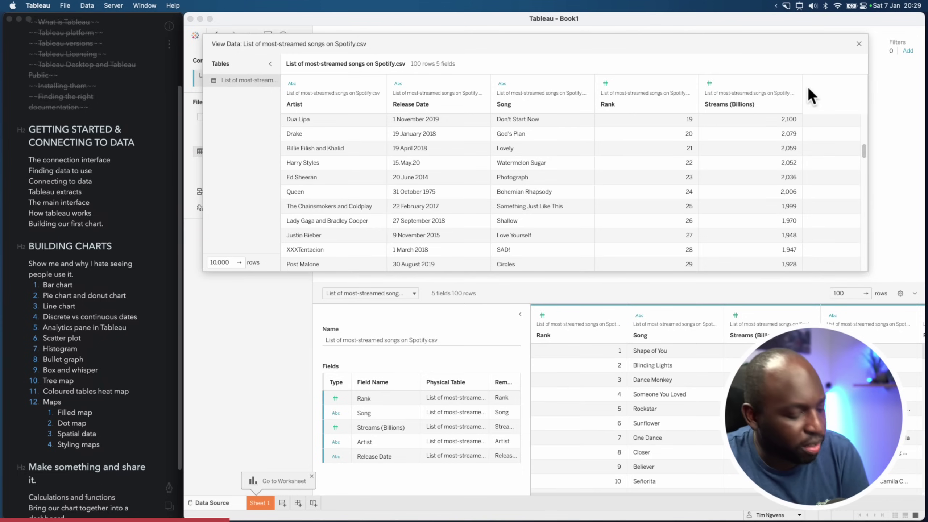
key(super+shift+a)
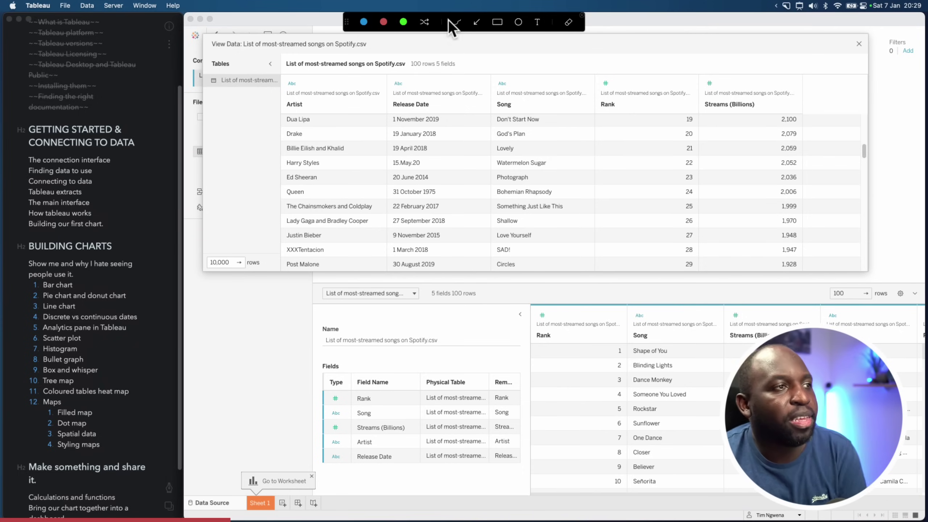
click(497, 22)
mouse_move(280, 73)
mouse_down()
mouse_move(313, 96)
mouse_move(807, 115)
mouse_up()
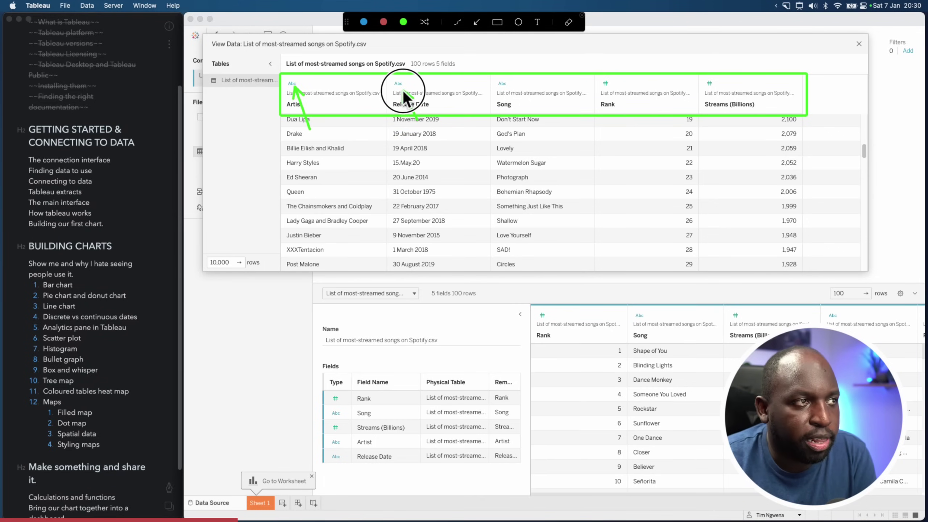
drag(403, 91, 401, 88)
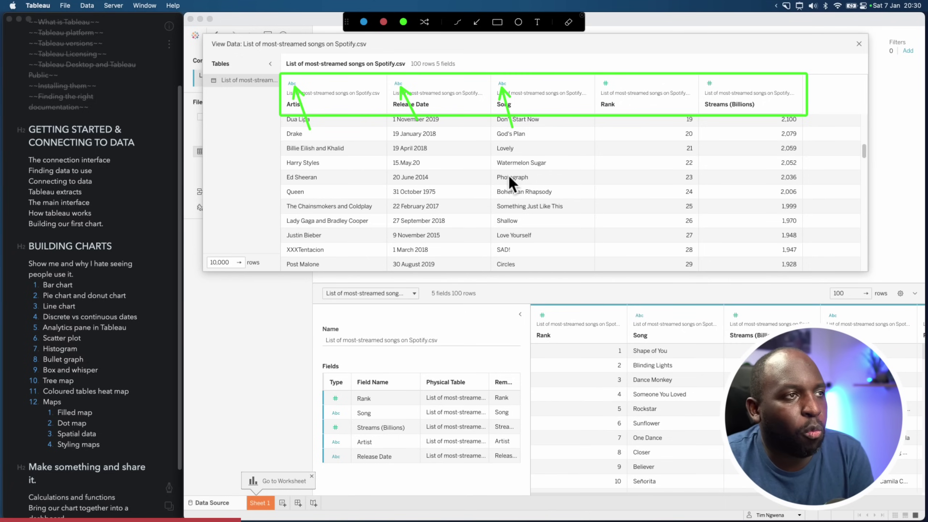
drag(533, 256, 454, 217)
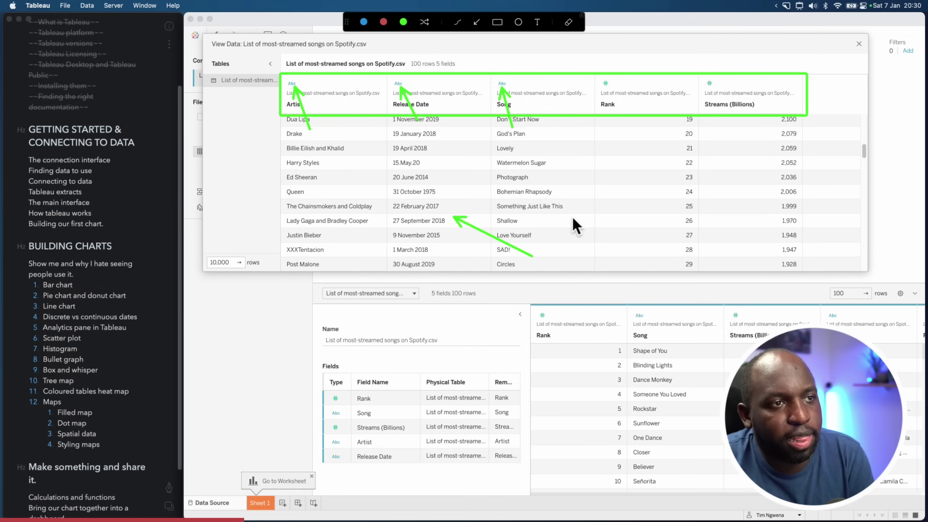
drag(573, 216, 627, 155)
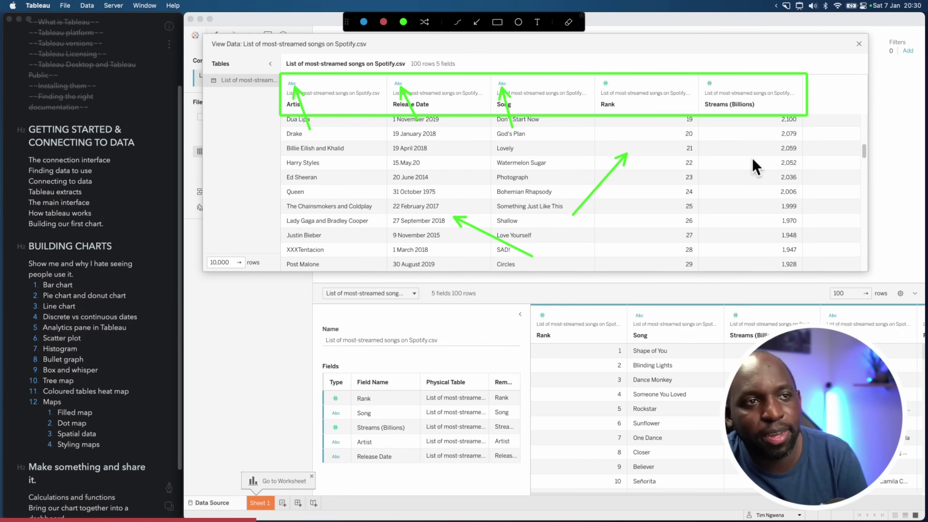
key(Escape)
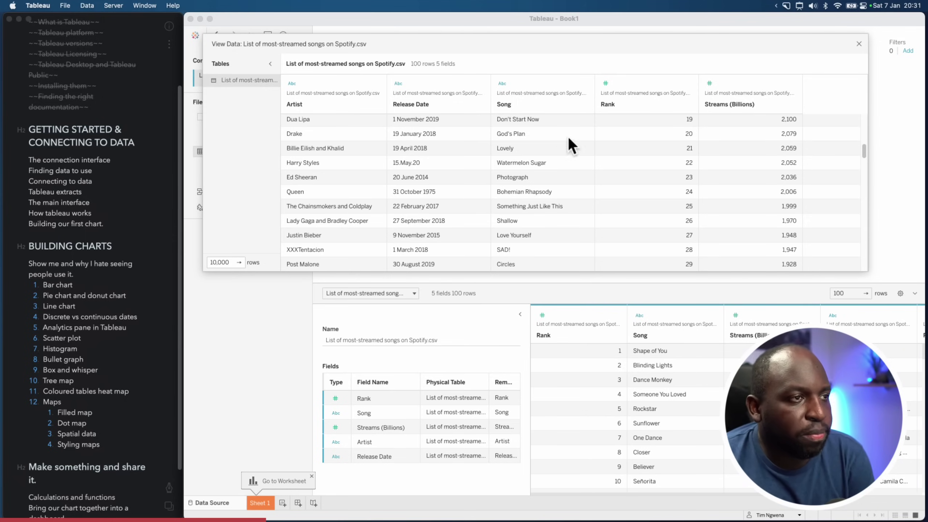
Close the full data view and widen the data preview grid
click(859, 43)
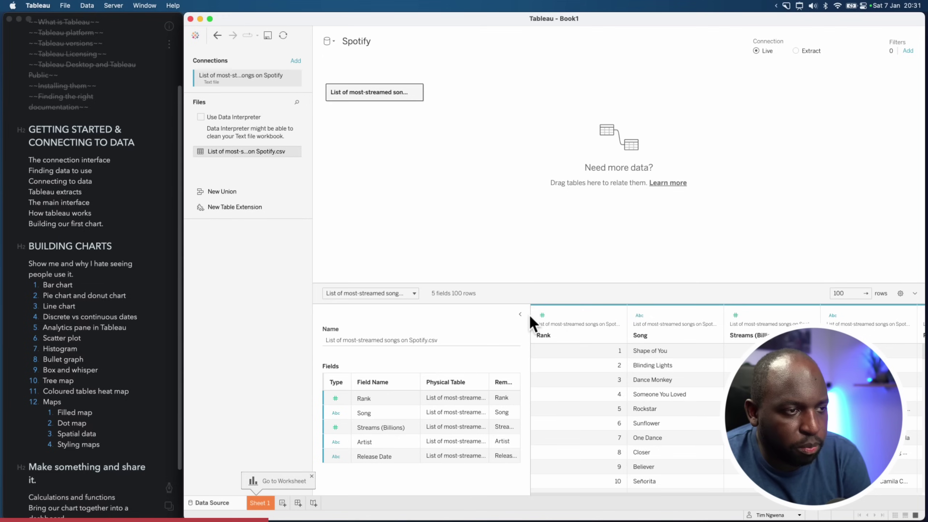
drag(529, 314, 443, 324)
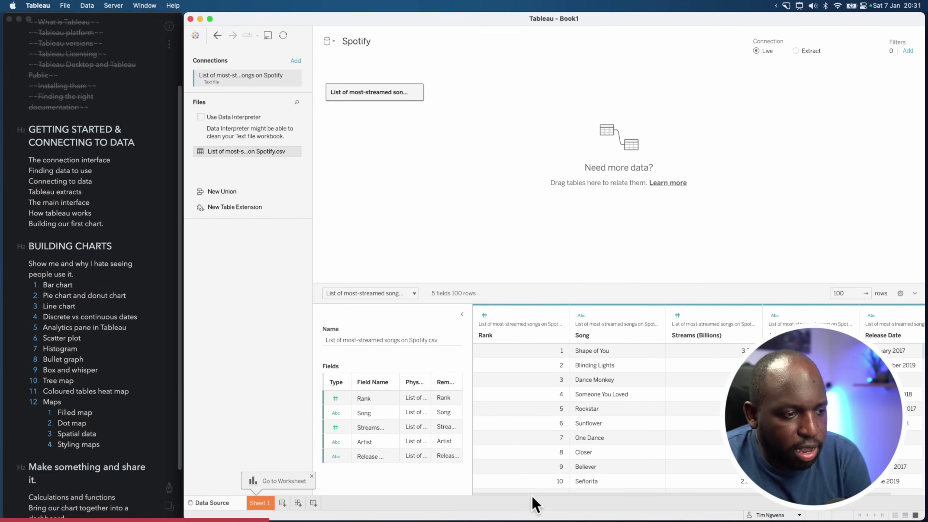
drag(533, 492, 623, 492)
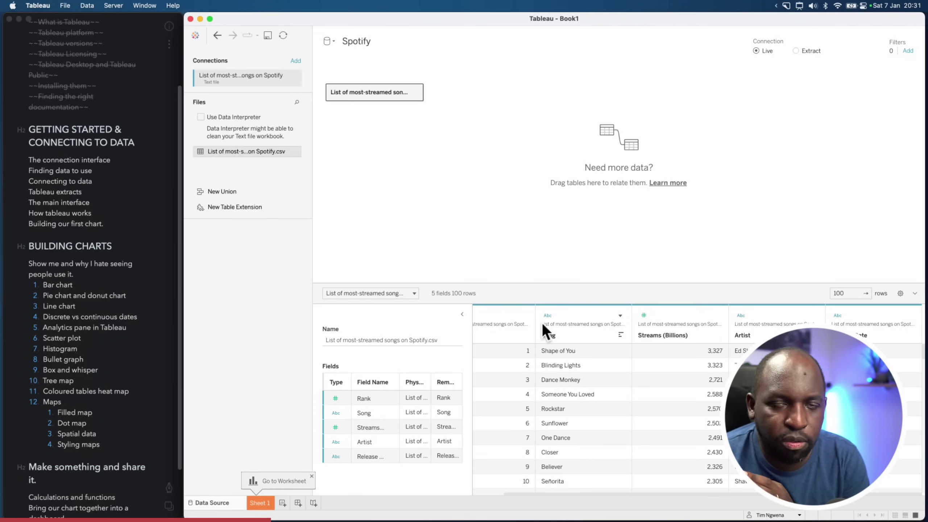
Point an arrow at the preview row count, then bring up Release Date's data-type choices
key(super+shift+a)
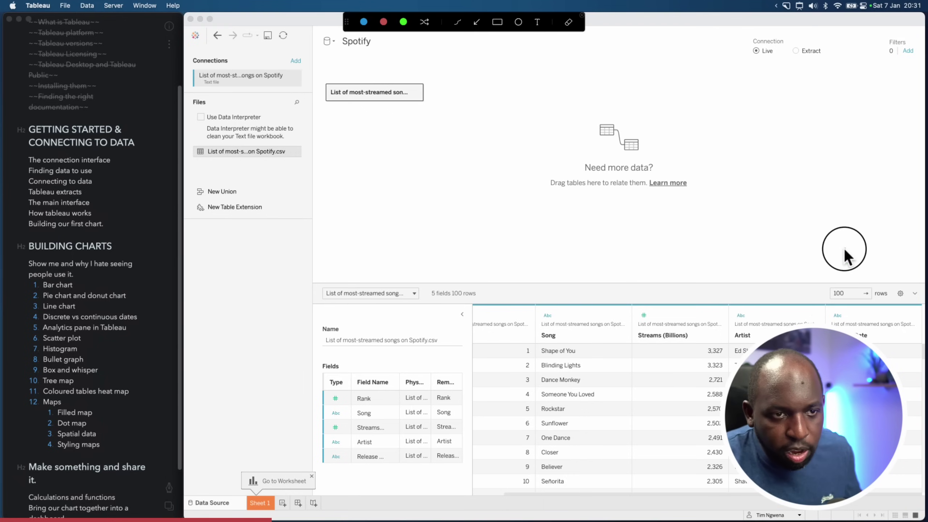
drag(844, 249, 844, 288)
key(Escape)
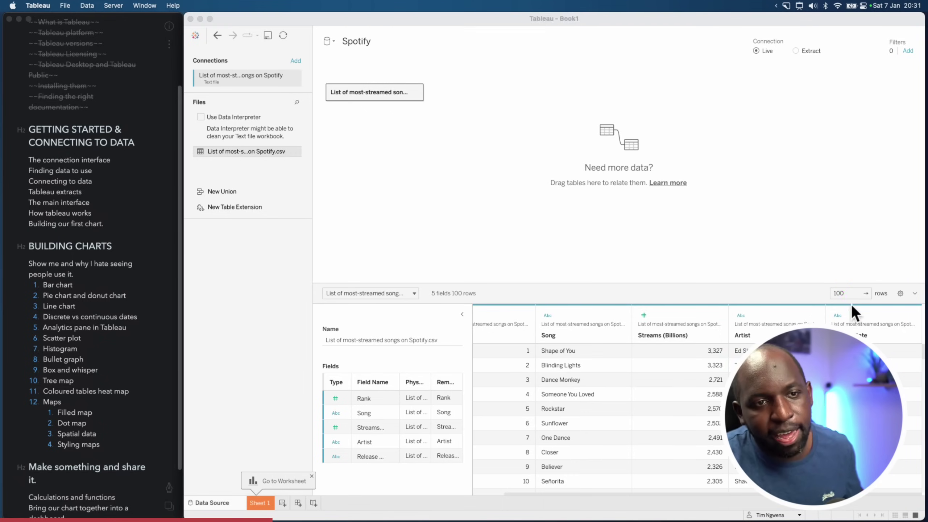
click(845, 293)
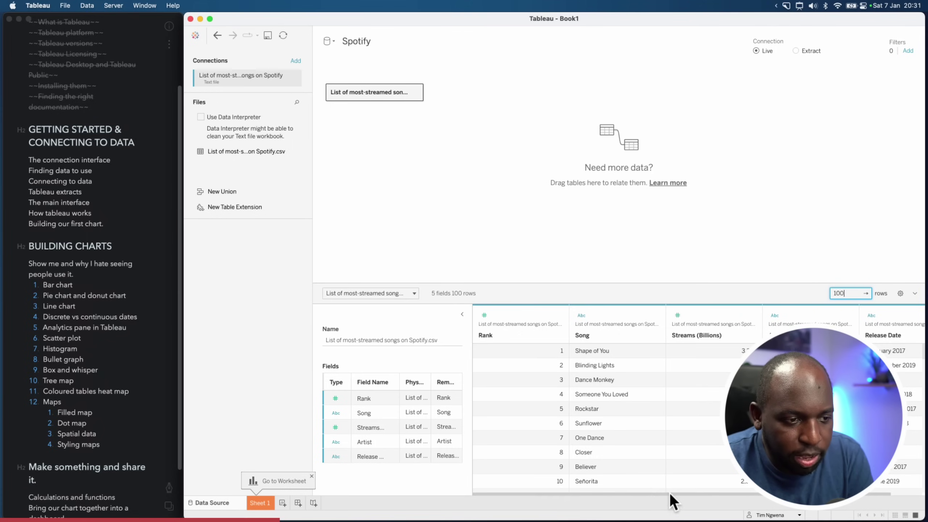
drag(669, 493, 709, 493)
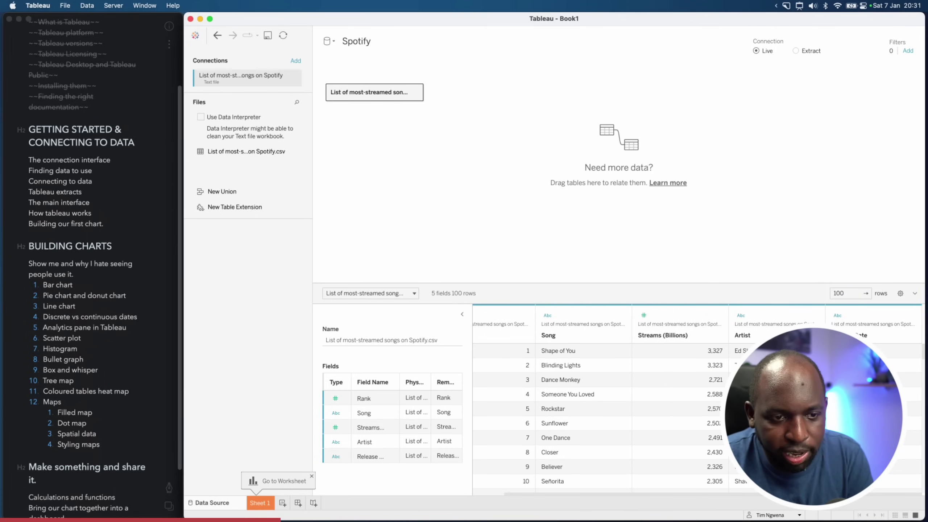
click(838, 315)
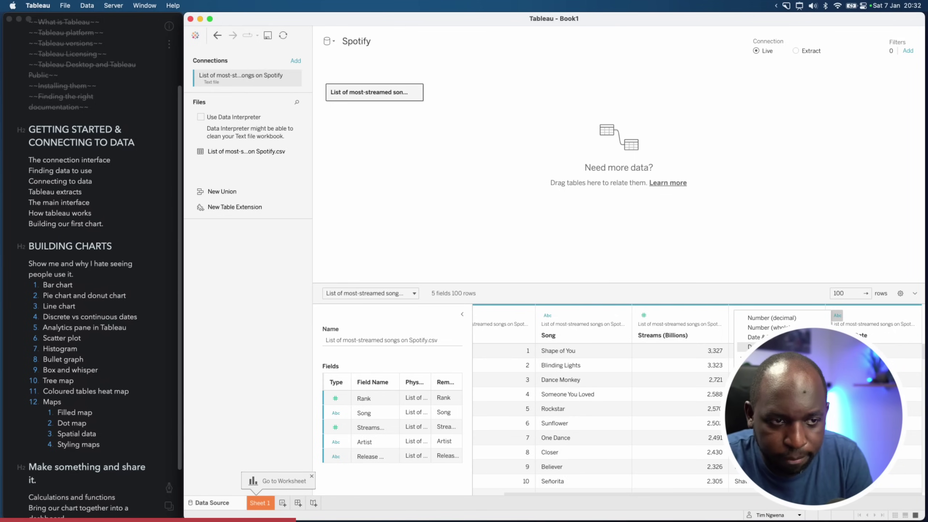
Change the Release Date column's type from text to Date
click(760, 346)
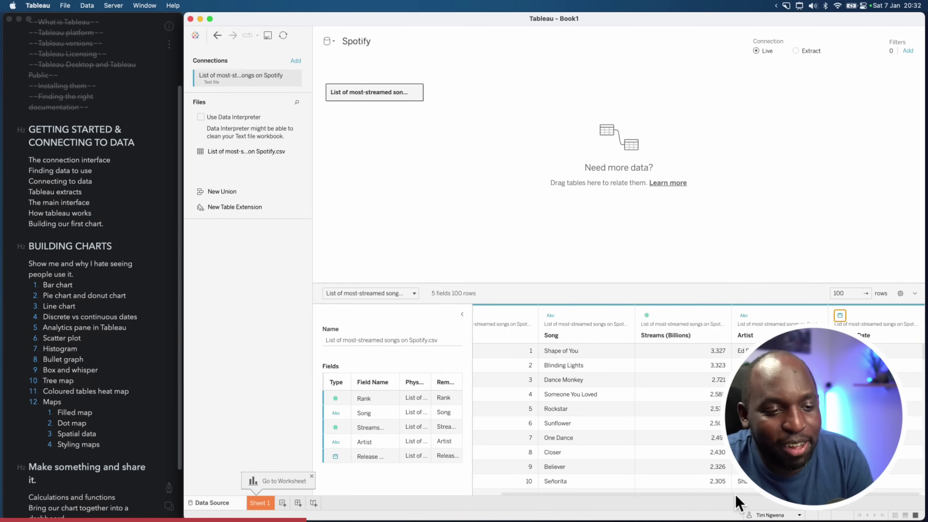
scroll(743, 493, right, 1)
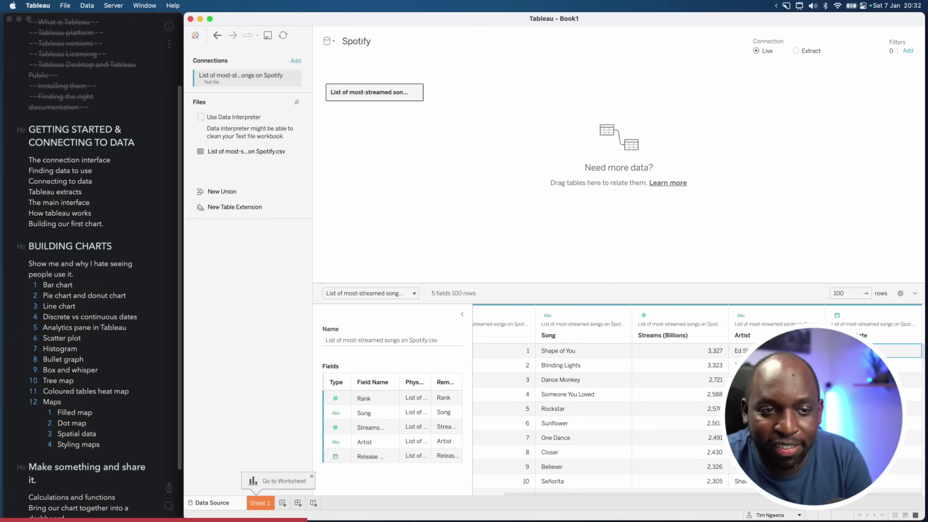
key(ctrl+alt+a)
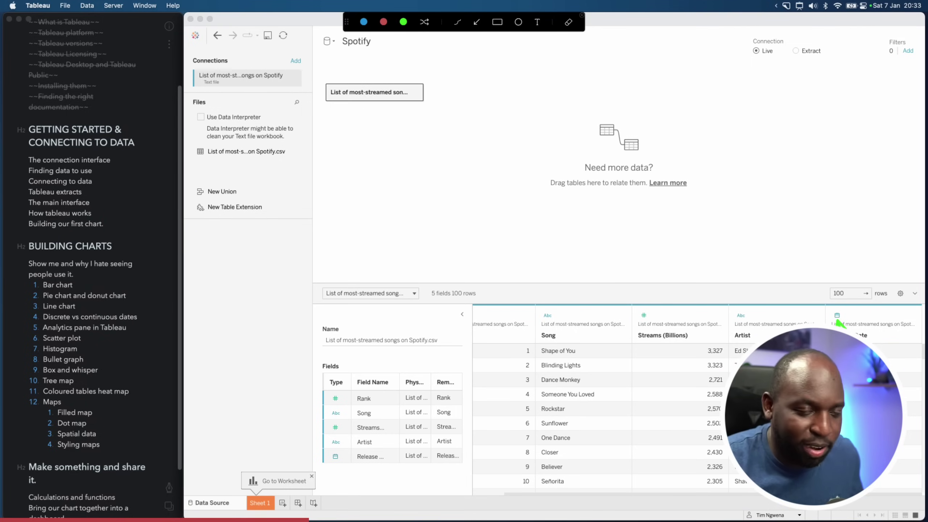
key(Escape)
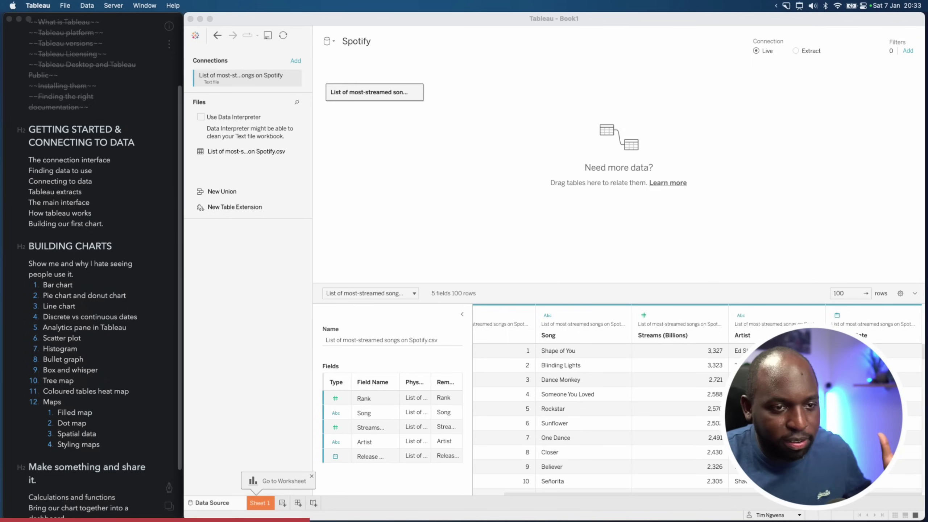
click(794, 510)
scroll(741, 475, left, 3)
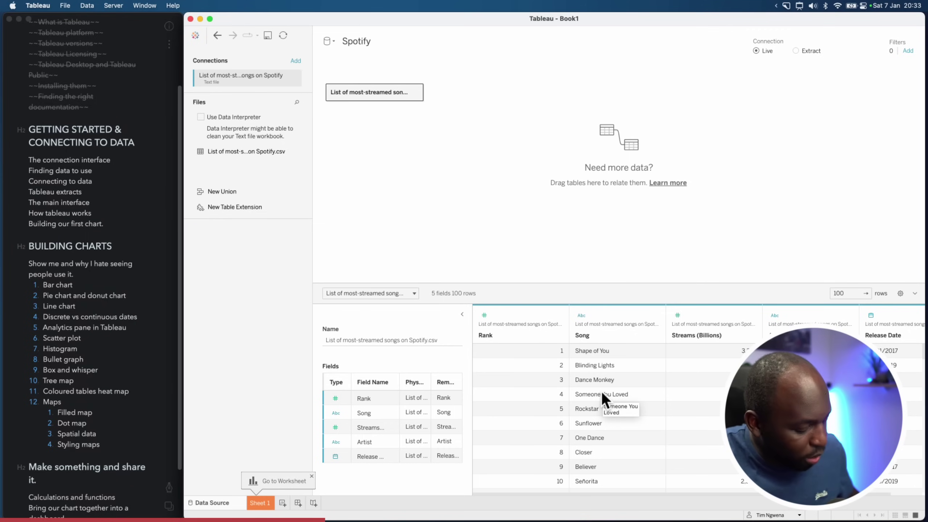
Mark the Sheet 1 tab with an arrow, clear it, and open Sheet 1
key(ctrl+alt+a)
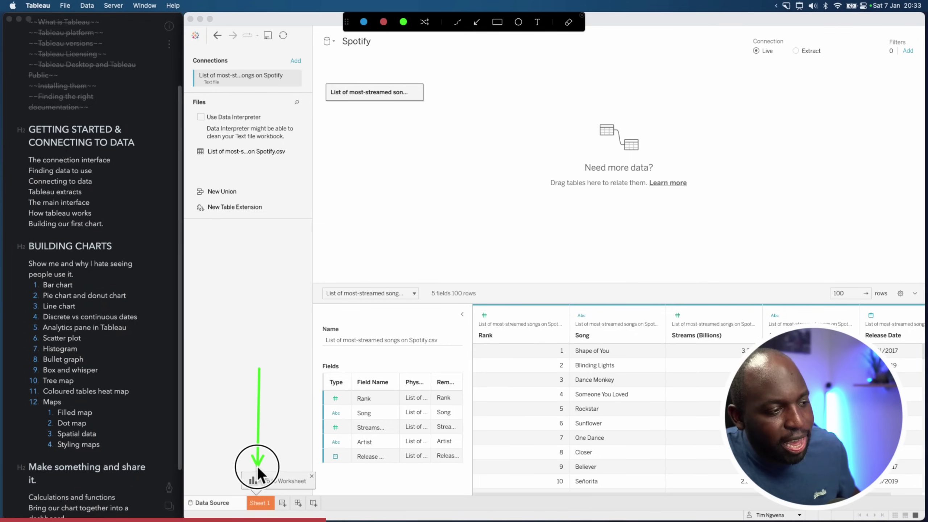
drag(256, 466, 259, 492)
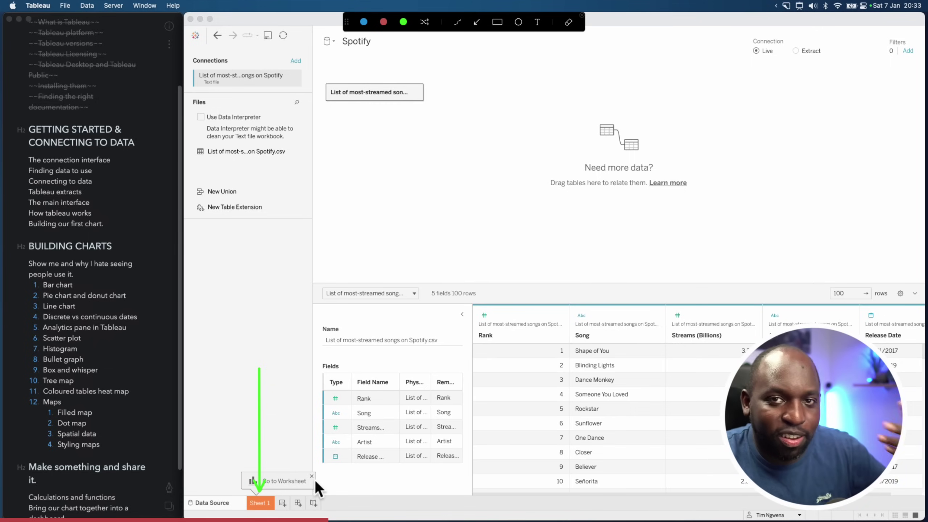
key(Escape)
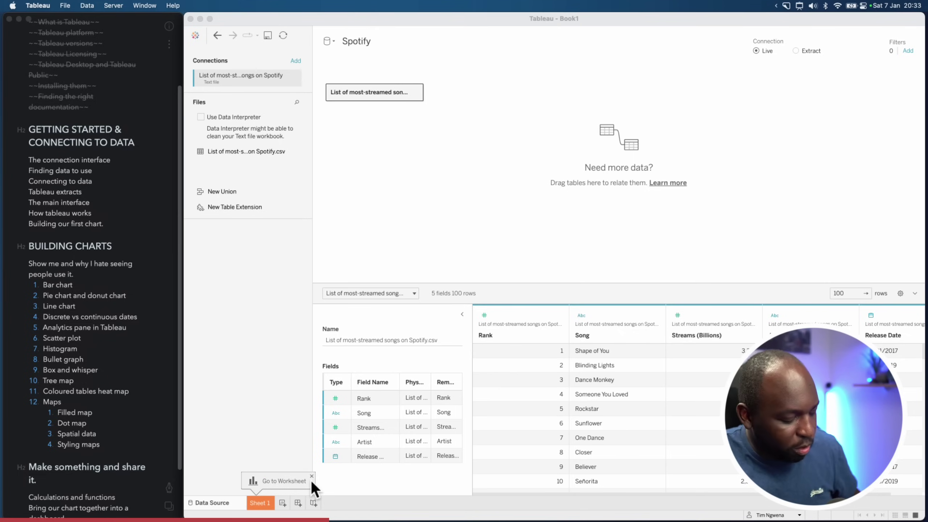
click(261, 503)
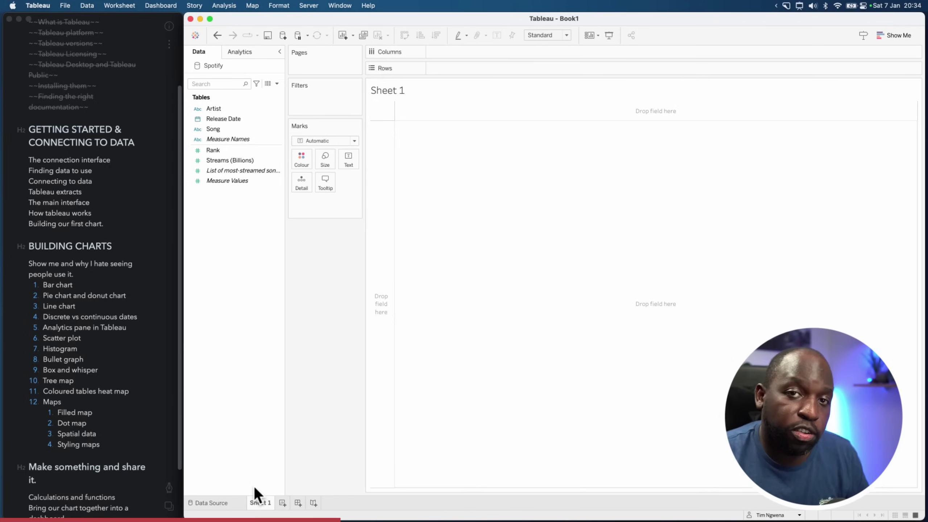
Mark the Data Source tab with an arrow, clear it, and return to the Spotify data source page
key(ctrl+alt+a)
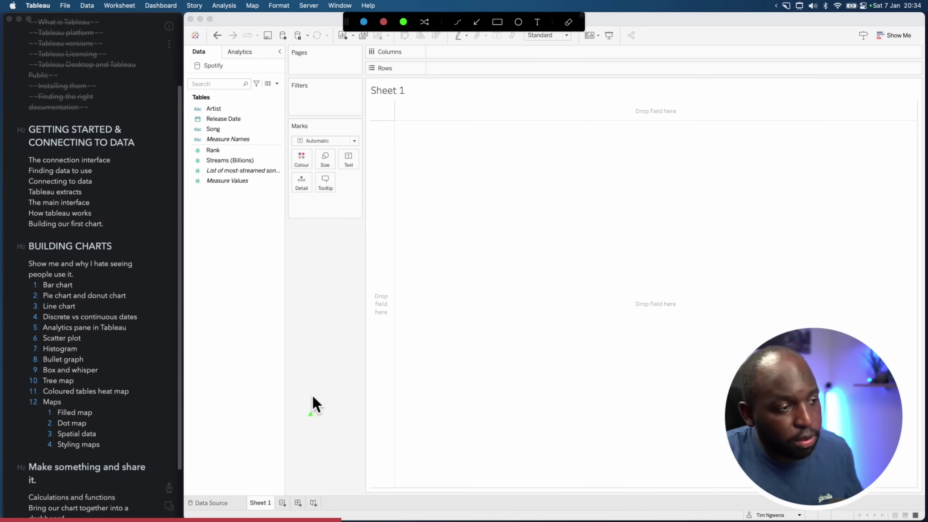
drag(291, 324, 221, 499)
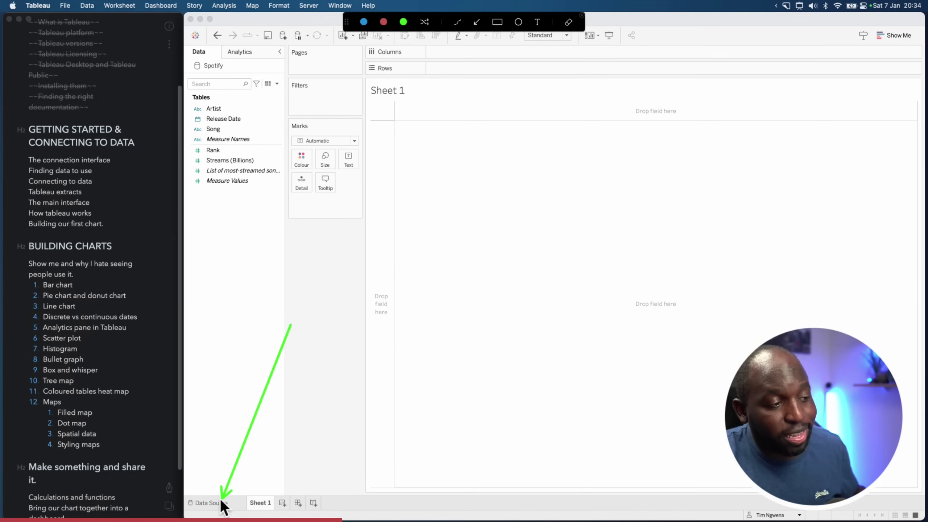
key(Escape)
click(220, 503)
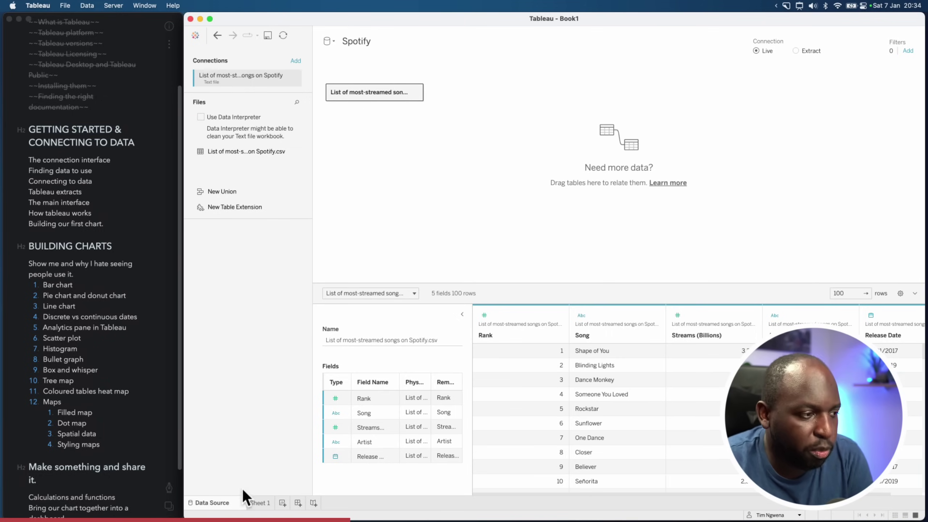
Switch back to the Sheet 1 worksheet
click(262, 502)
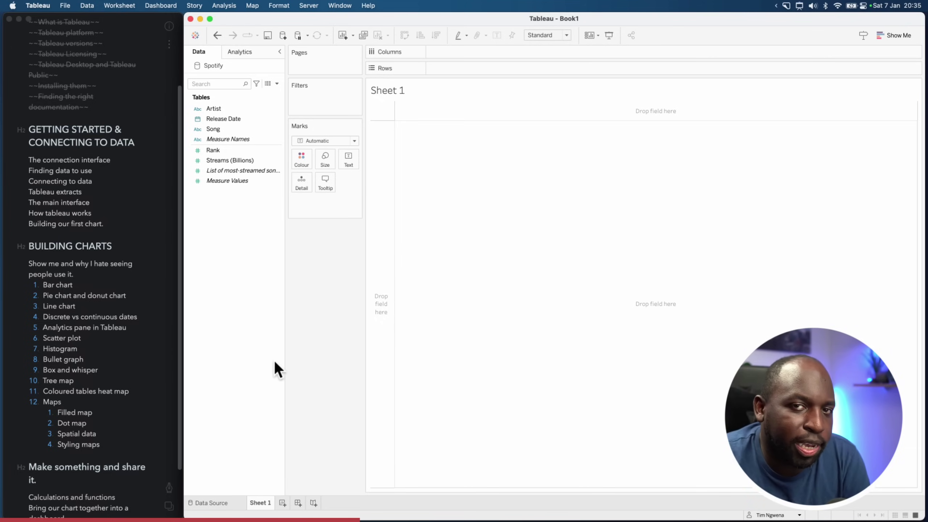
From Sheet 1, open the New Data Source Connect pane listing the available connectors
click(229, 502)
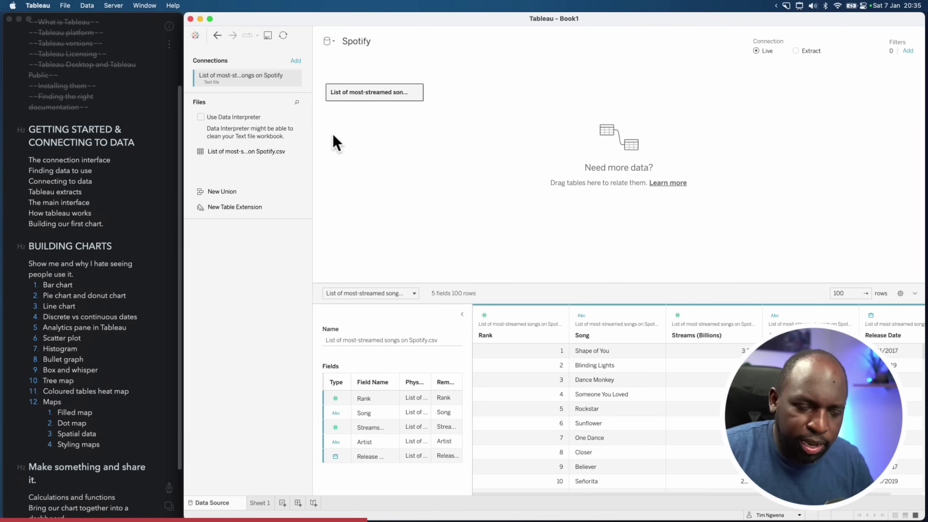
click(260, 502)
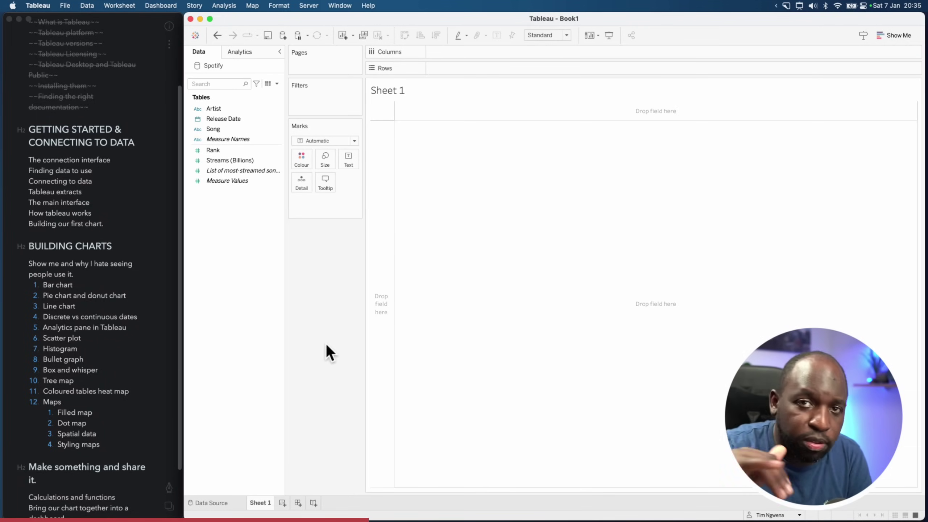
key(alt+shift+a)
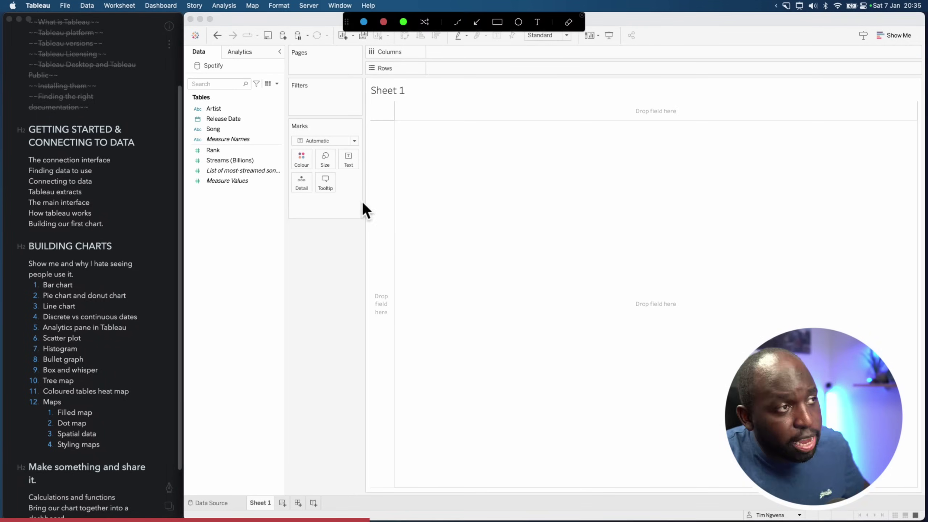
drag(278, 45, 282, 42)
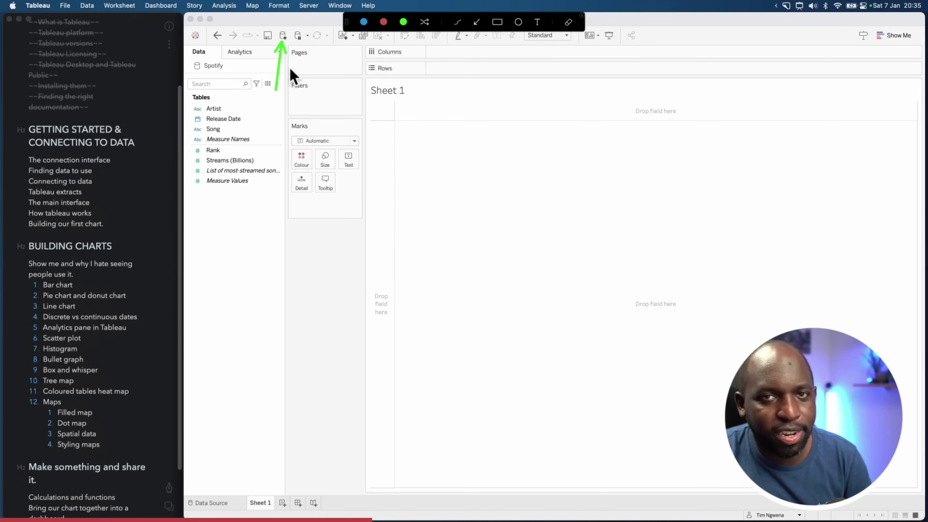
key(Escape)
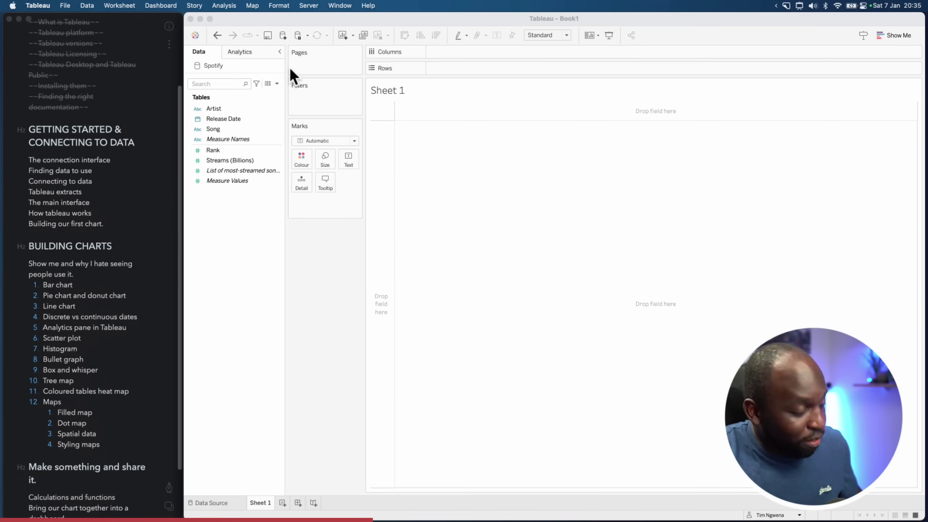
click(283, 36)
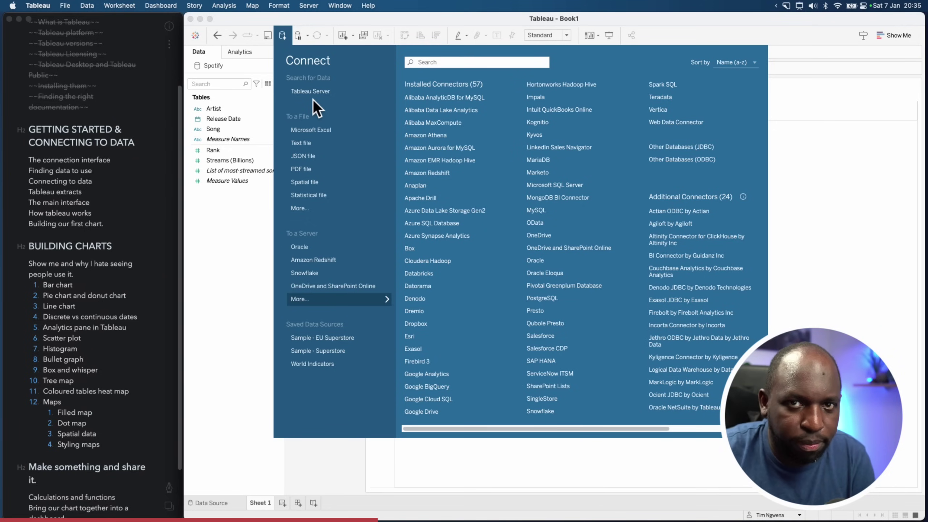
Choose the Microsoft Excel connector and browse to the Documents folder
click(317, 134)
click(271, 198)
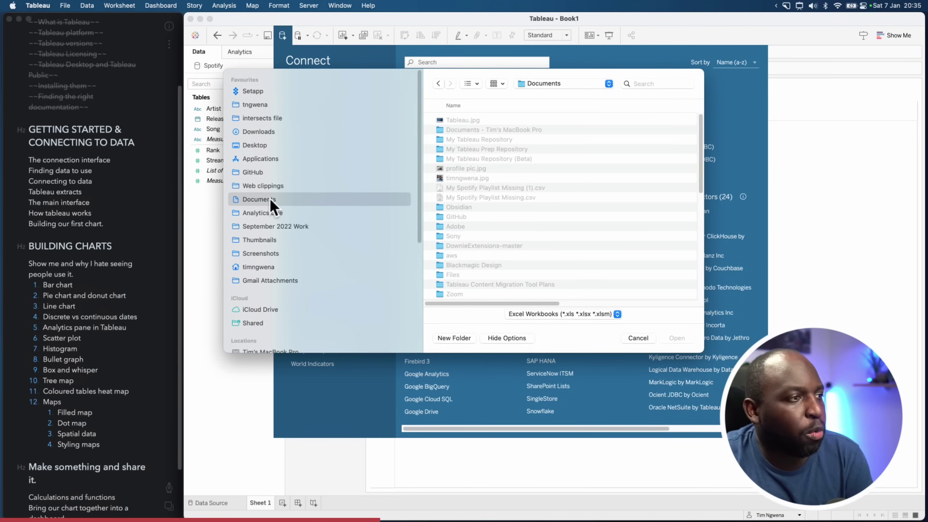
Browse to My Tableau Repository > Data sources > 2022.4 > en_GB-EU
click(702, 132)
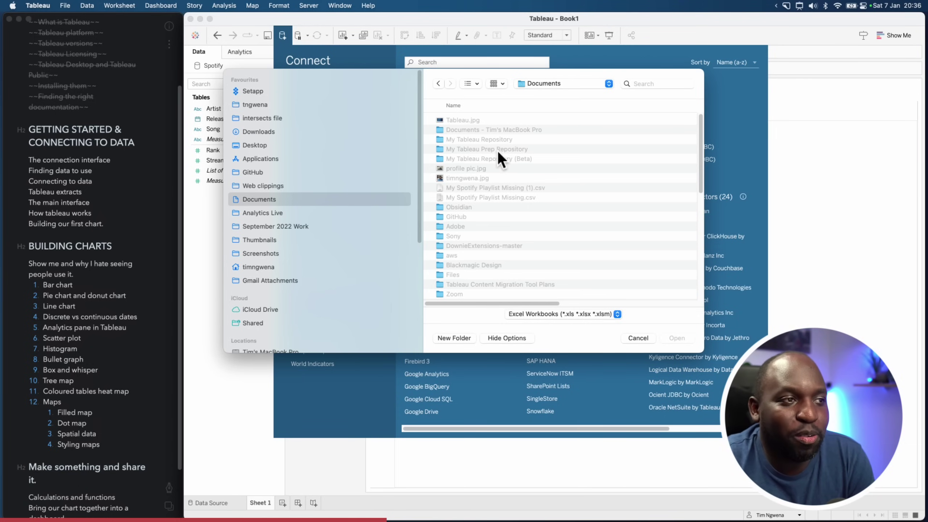
click(478, 138)
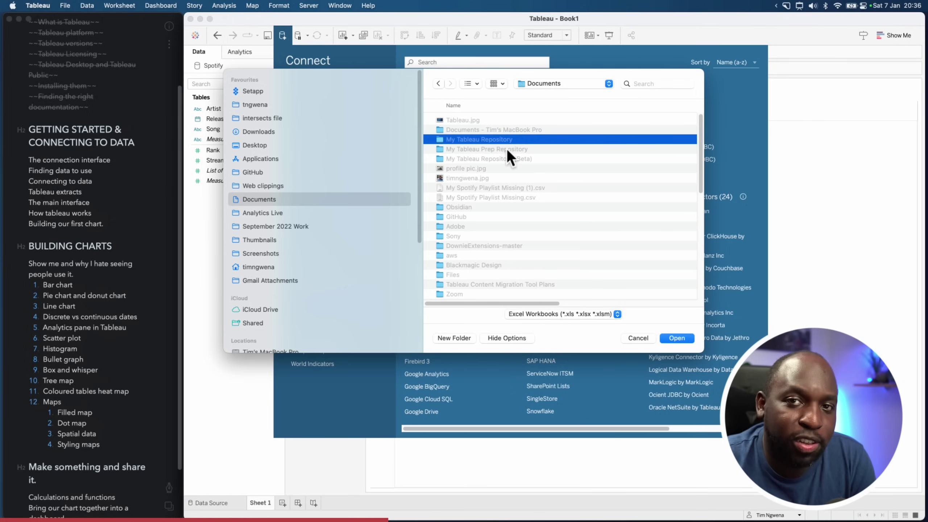
double_click(502, 139)
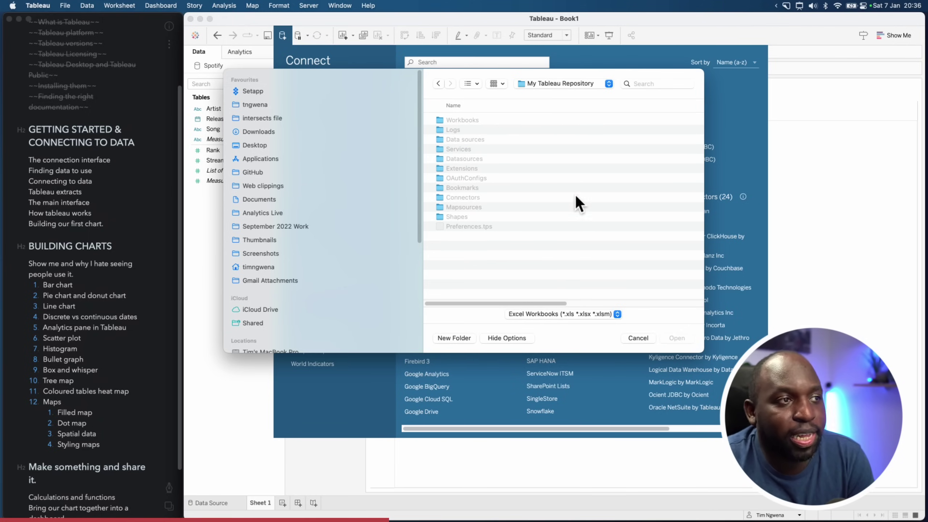
click(503, 123)
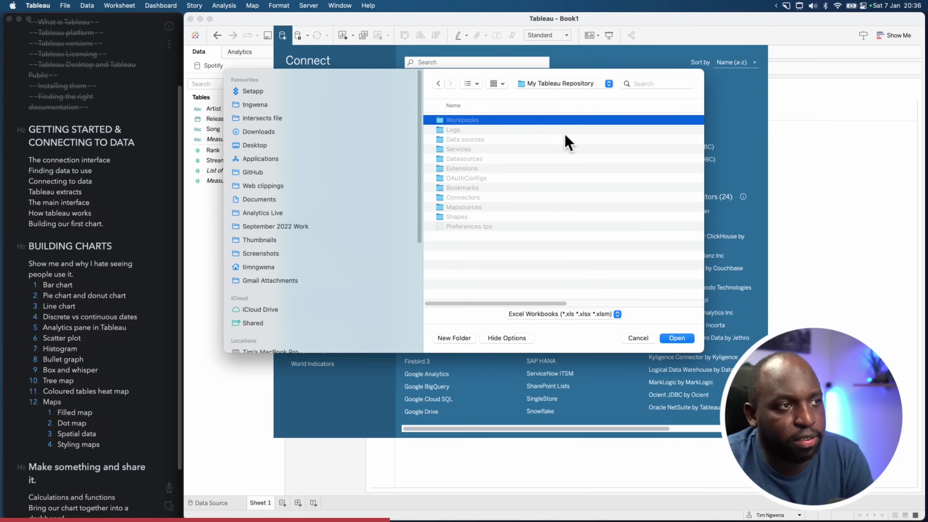
click(519, 131)
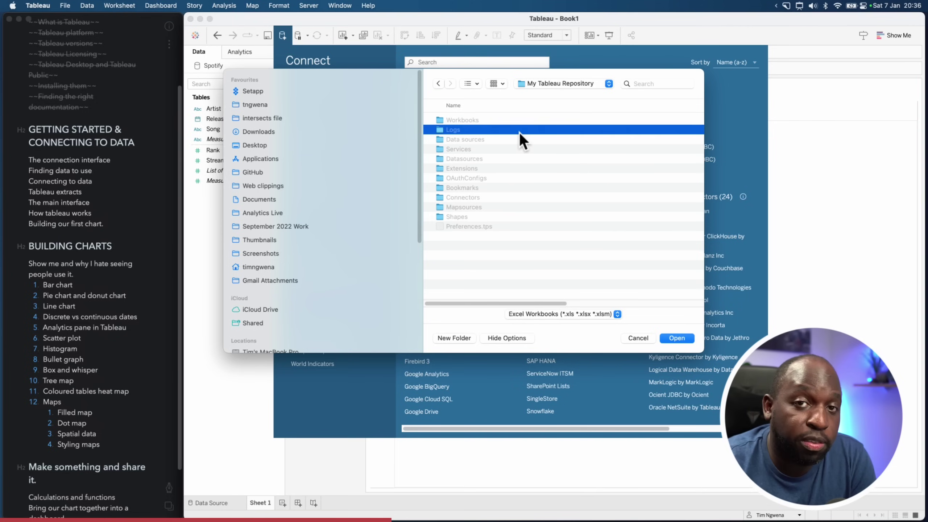
click(513, 138)
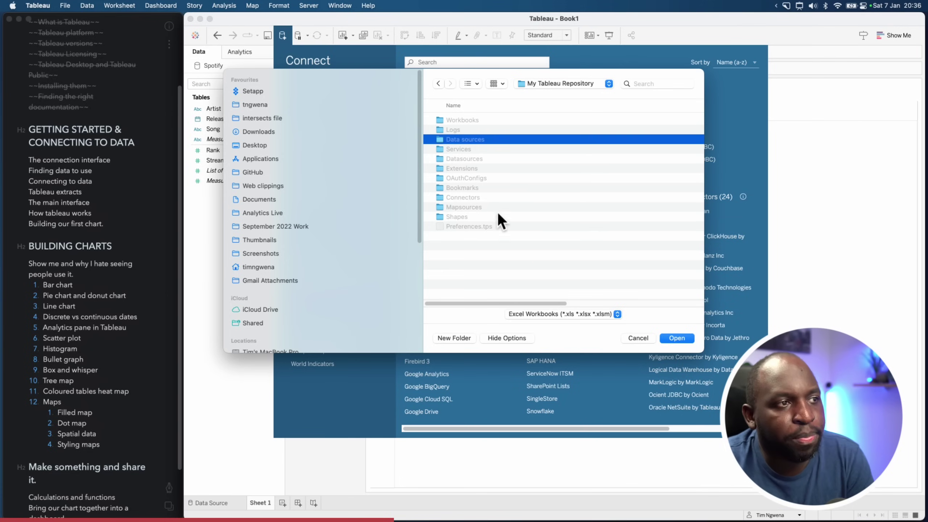
double_click(483, 141)
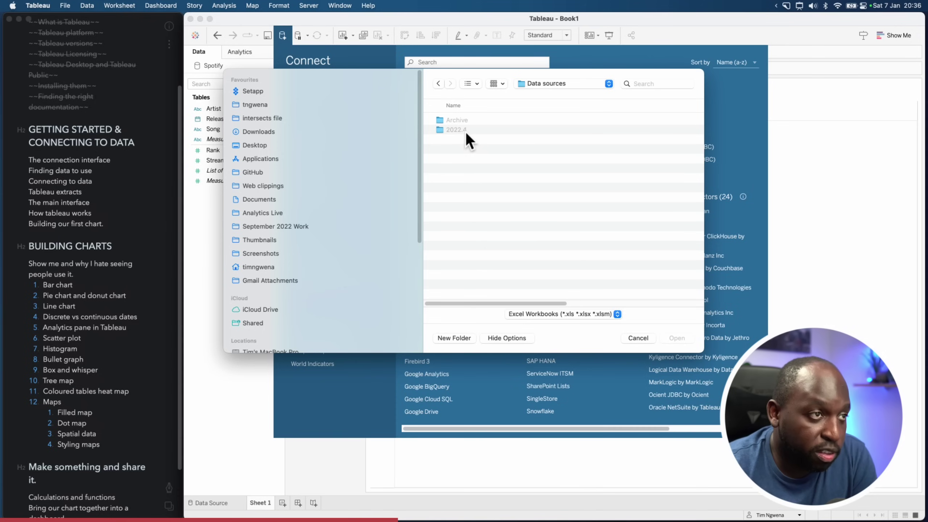
double_click(465, 132)
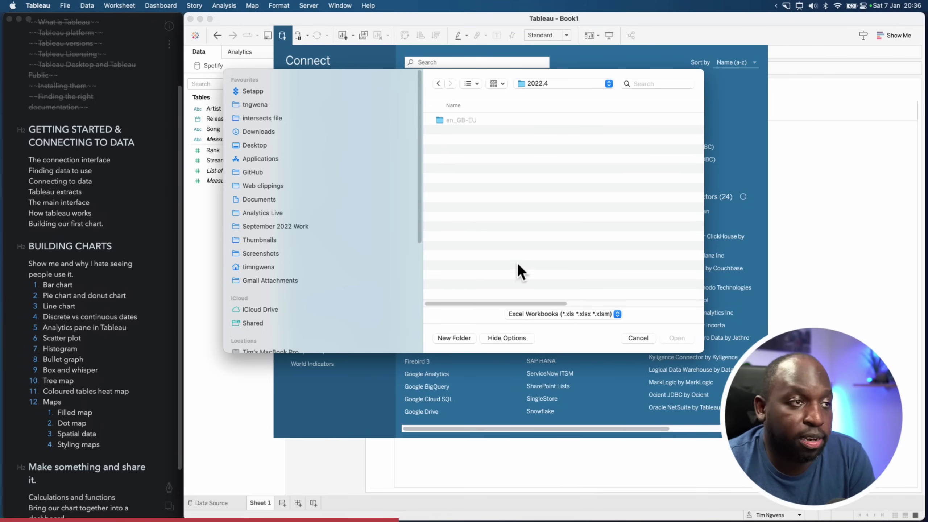
double_click(467, 122)
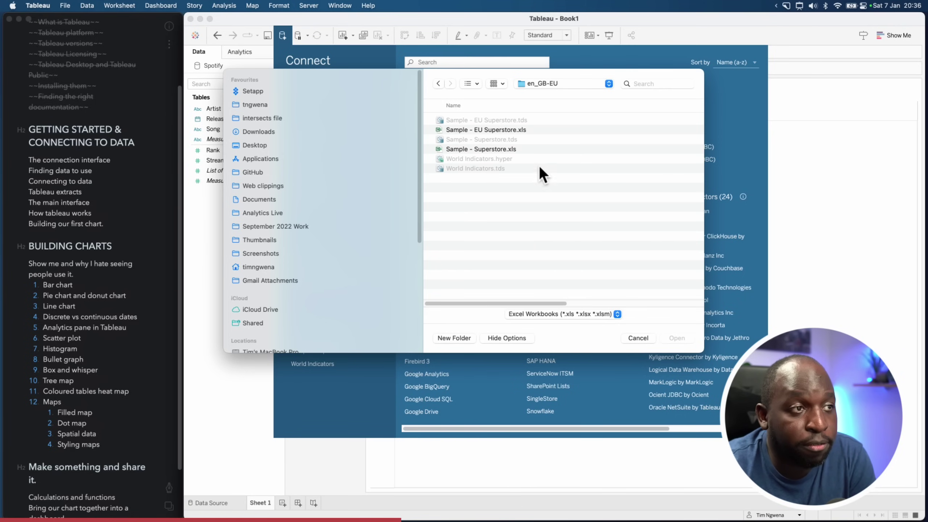
Inspect Sample - EU Superstore.xls and Sample - Superstore.xls, then cancel the file dialog
click(520, 131)
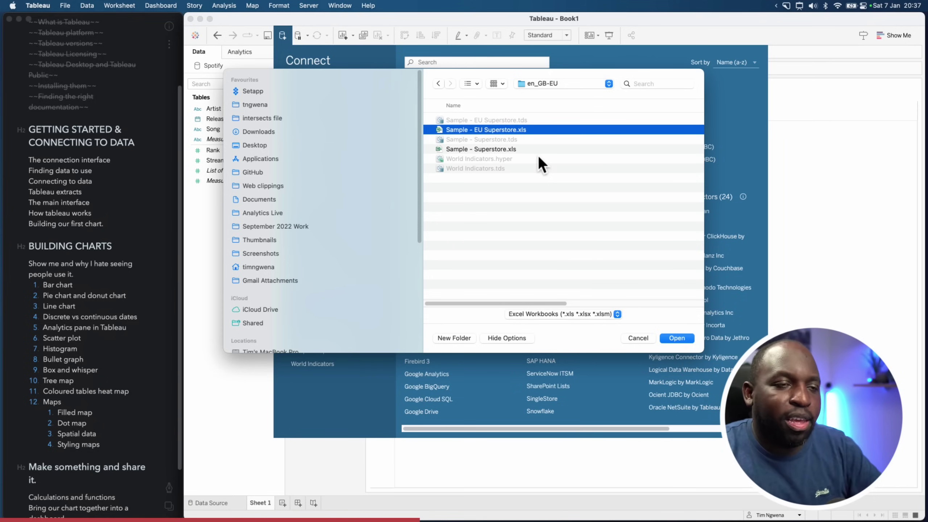
click(503, 148)
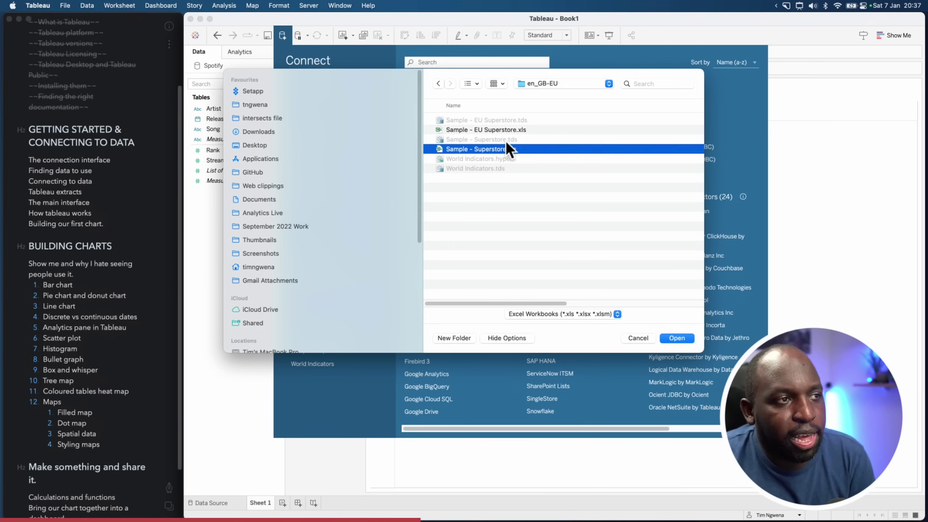
click(506, 129)
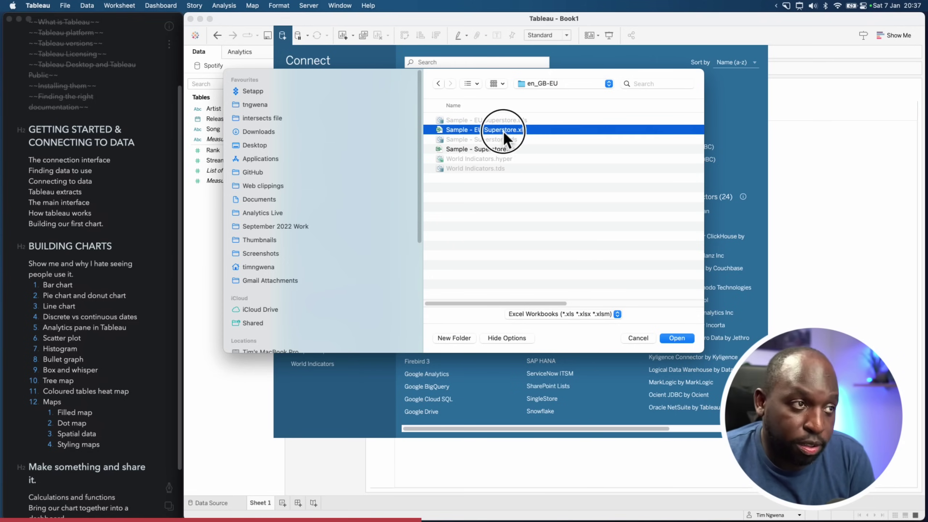
click(498, 148)
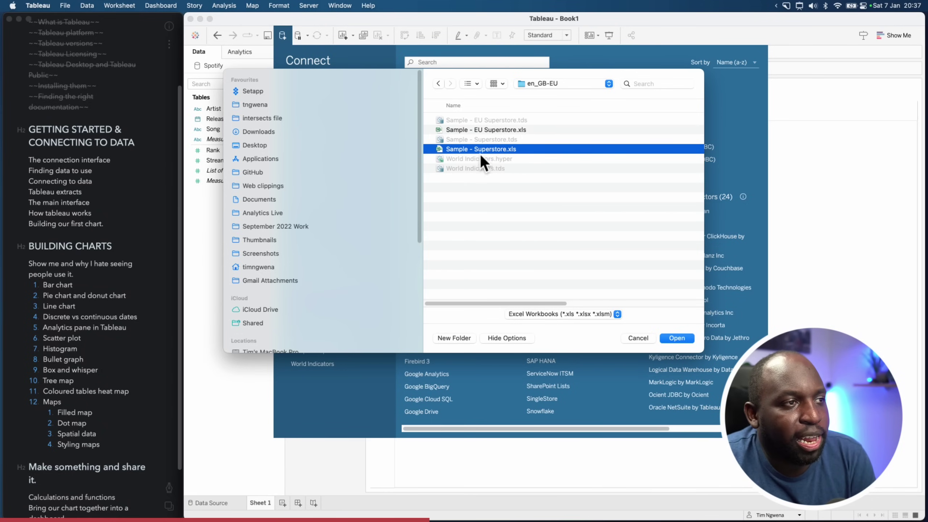
click(677, 341)
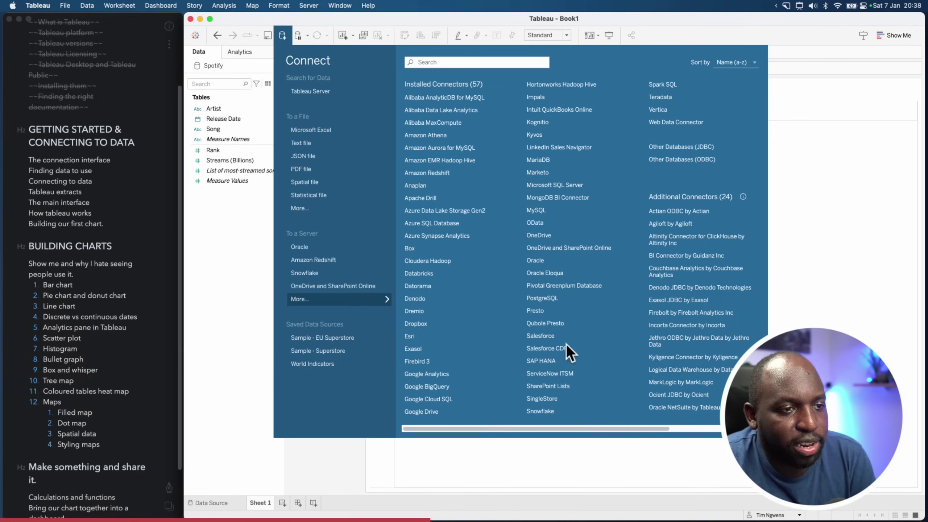
Add the saved Sample - Superstore source to the workbook next to Spotify
click(313, 348)
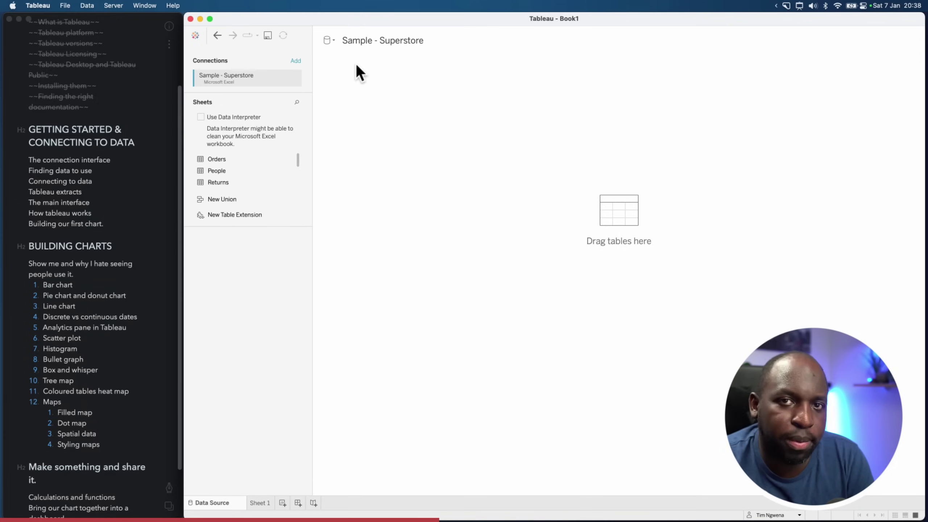
click(333, 41)
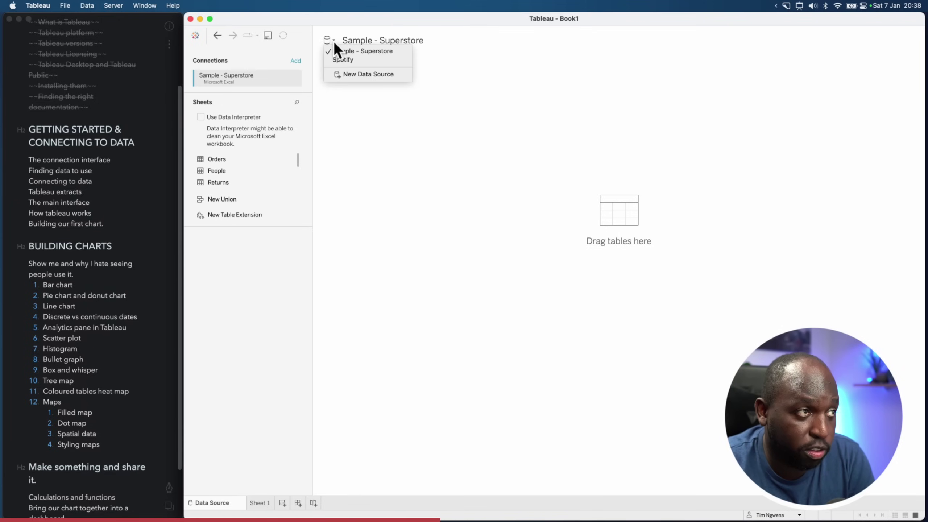
key(ctrl+alt+a)
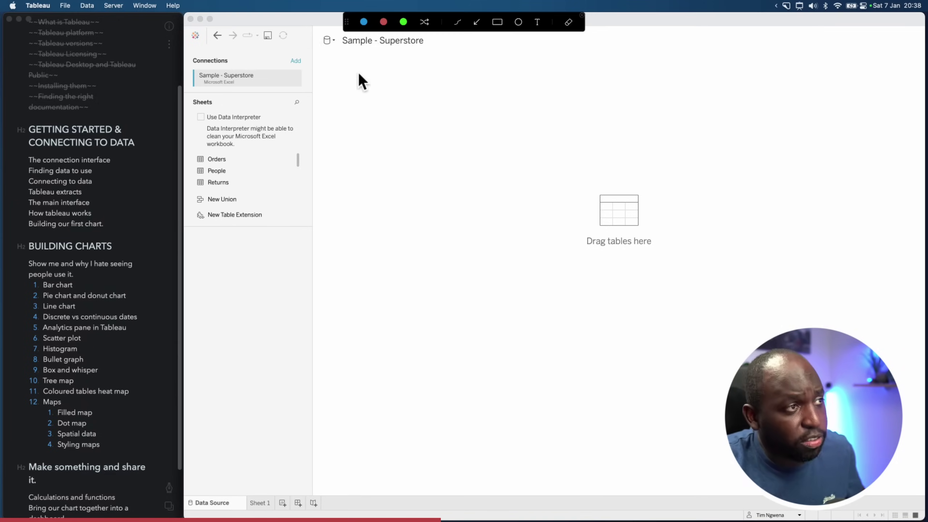
key(Escape)
Switch between the Spotify and Sample - Superstore data sources, ending on Sample - Superstore
click(334, 41)
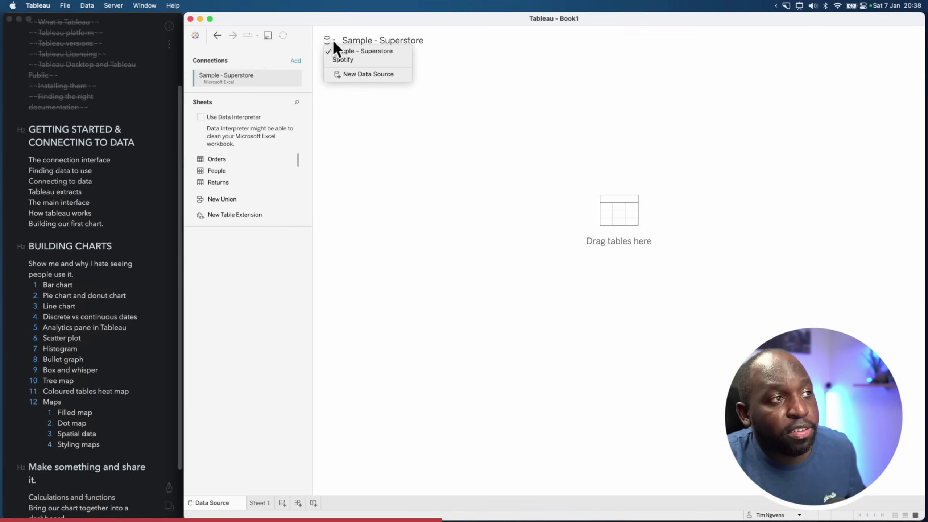
click(351, 60)
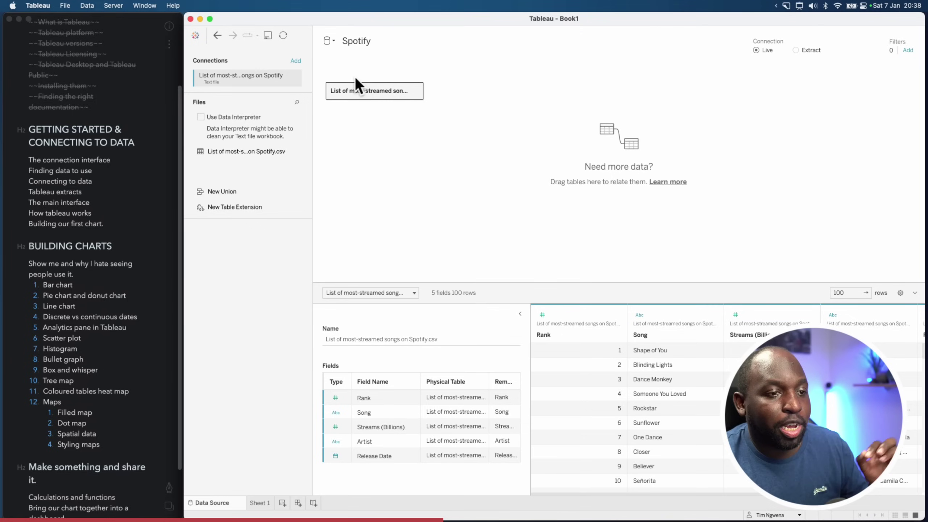
click(334, 42)
click(348, 51)
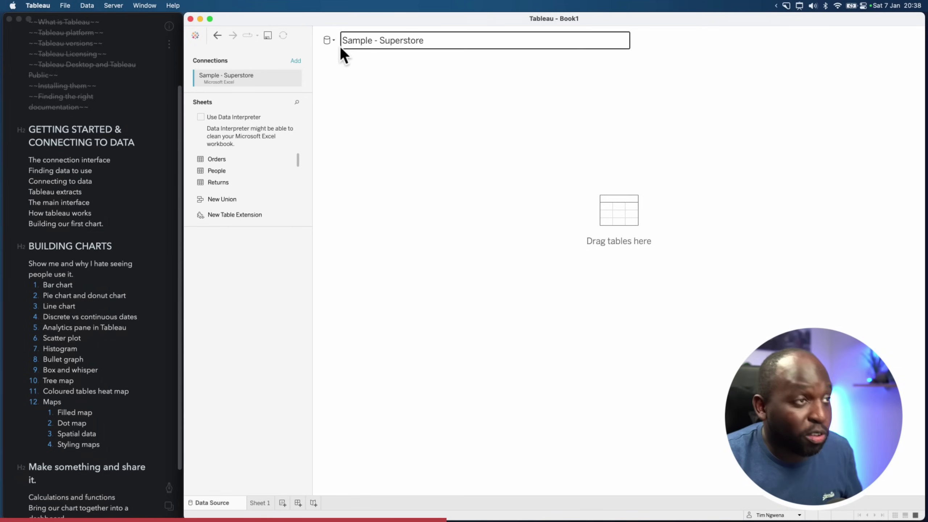
click(334, 42)
click(344, 58)
click(333, 39)
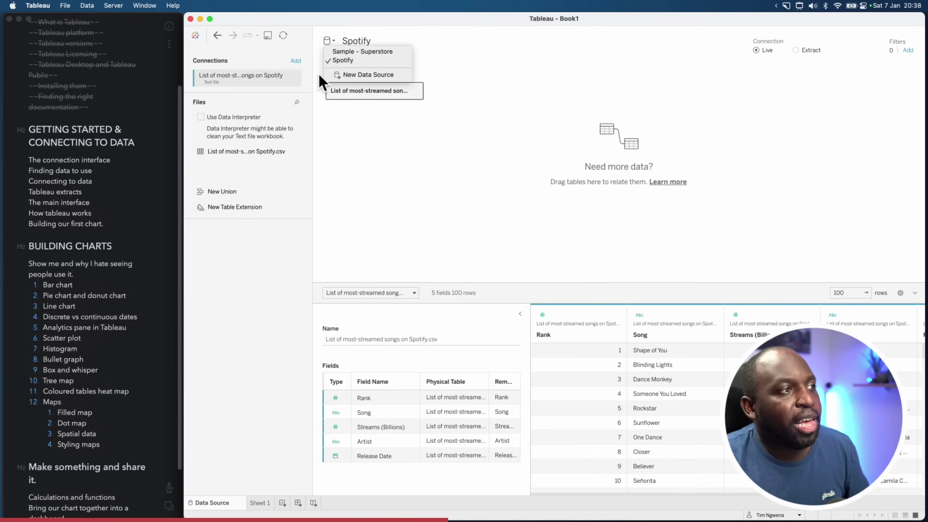
click(329, 45)
click(331, 42)
click(340, 50)
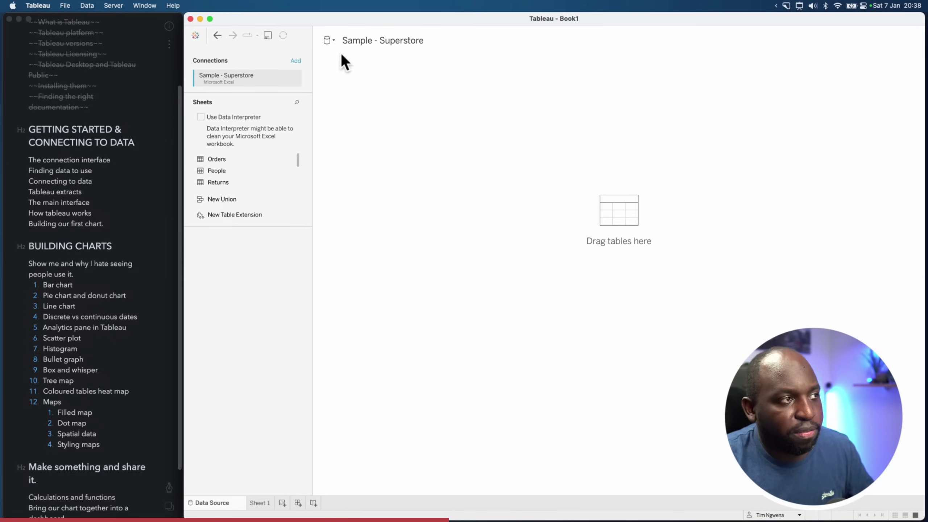
Annotate the Sheets list with arrows pointing at Orders and the other sheets
key(ctrl+alt+a)
drag(266, 72, 242, 81)
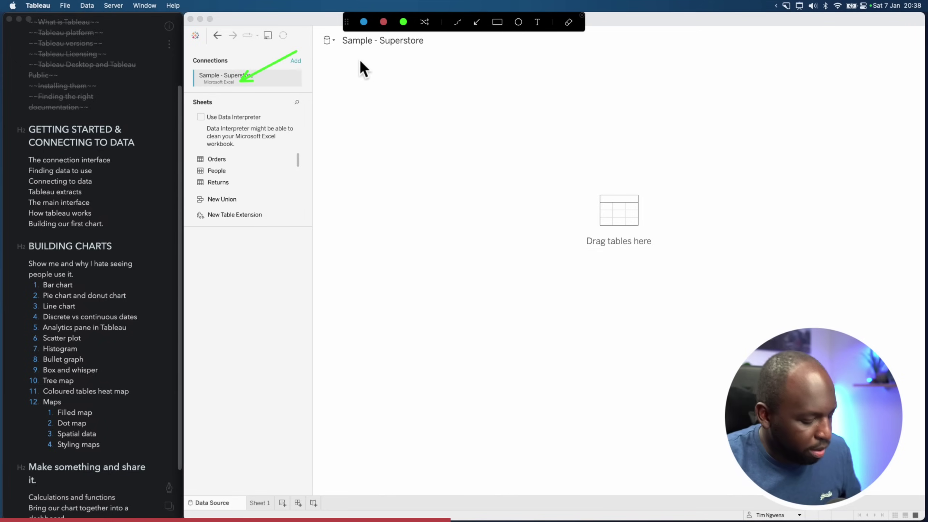
key(Escape)
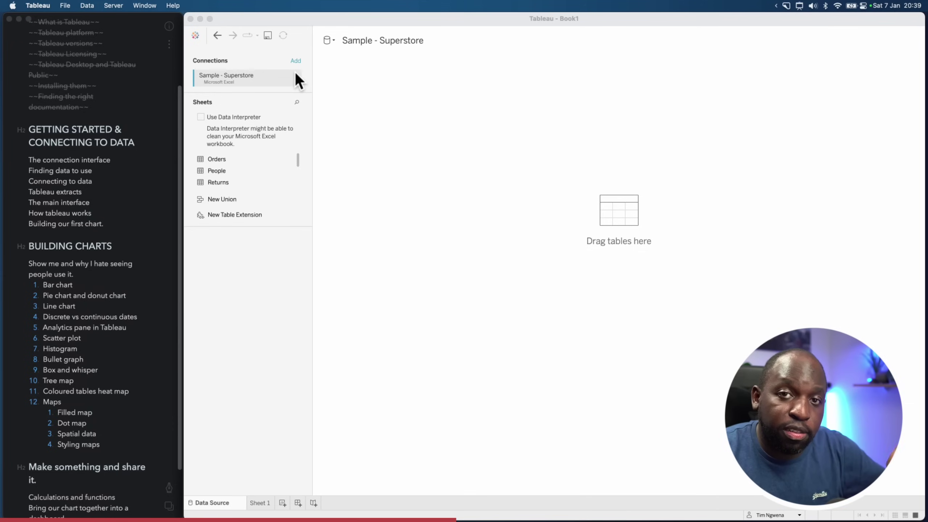
key(alt+shift+a)
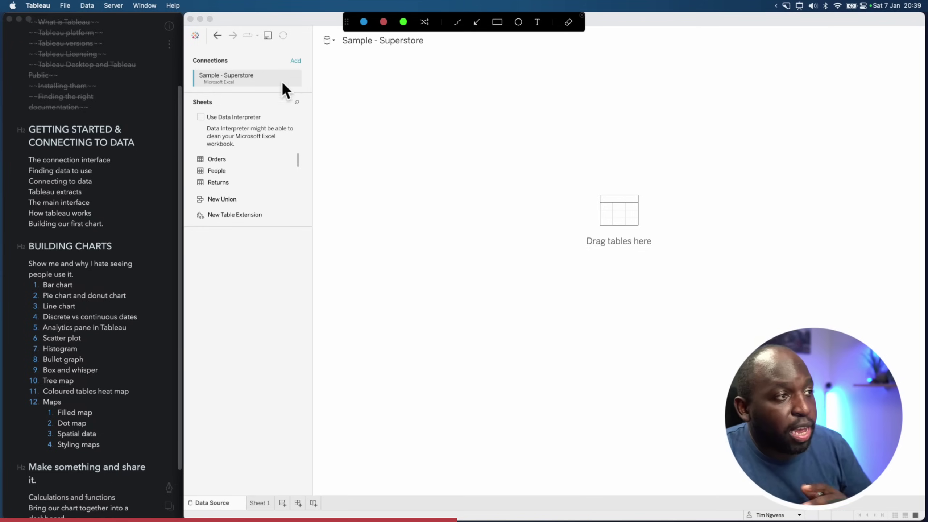
drag(271, 122, 232, 153)
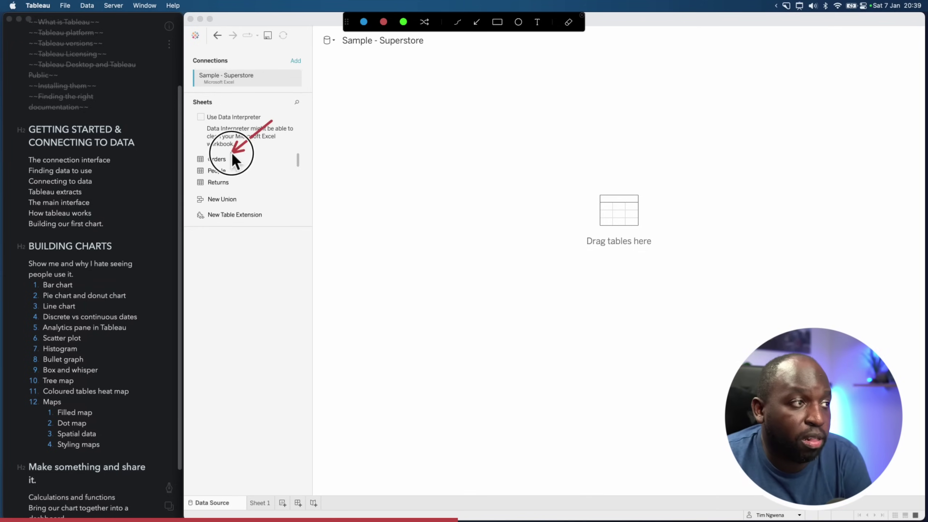
mouse_move(271, 124)
mouse_down()
mouse_move(227, 164)
mouse_move(244, 175)
mouse_move(233, 181)
mouse_up()
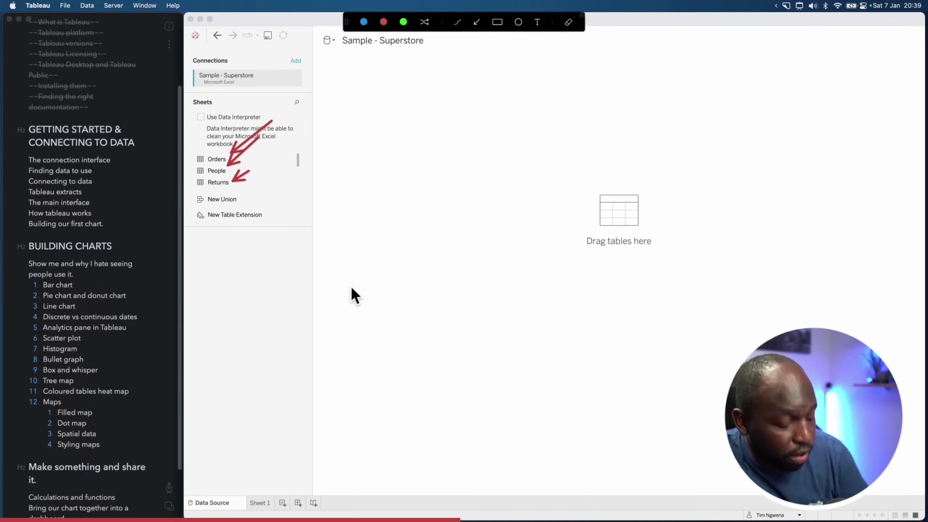
Clear the annotations and open the View Data preview for the Orders sheet
key(Escape)
click(229, 161)
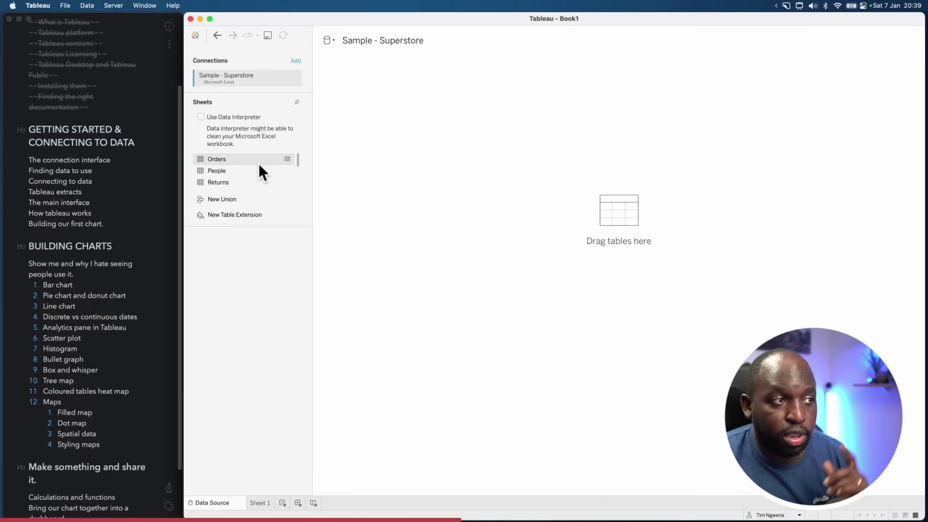
click(288, 159)
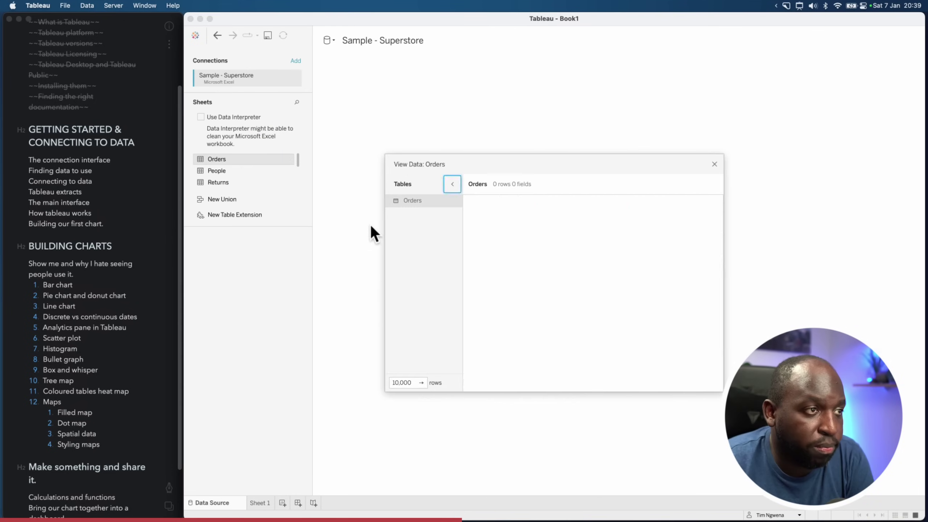
Scroll and close the Orders preview, then view and close the People preview twice
drag(497, 388, 476, 377)
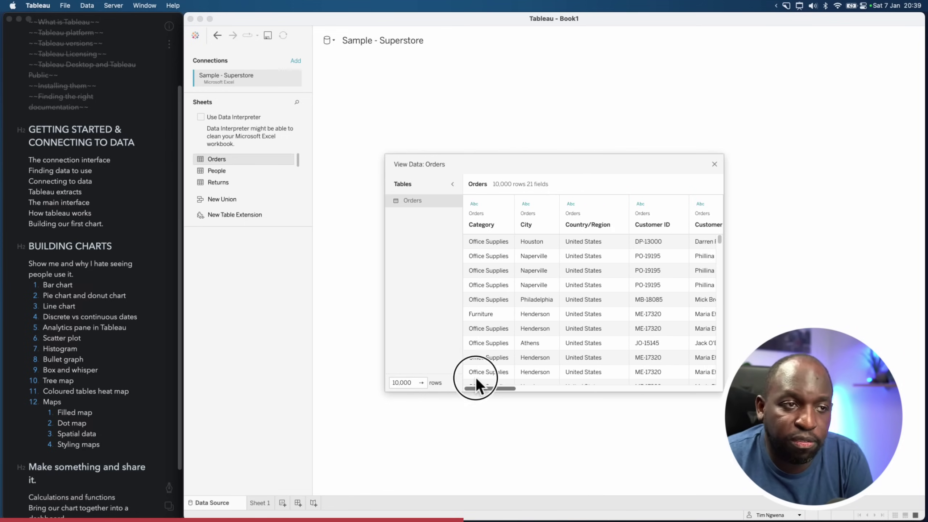
click(715, 164)
click(287, 171)
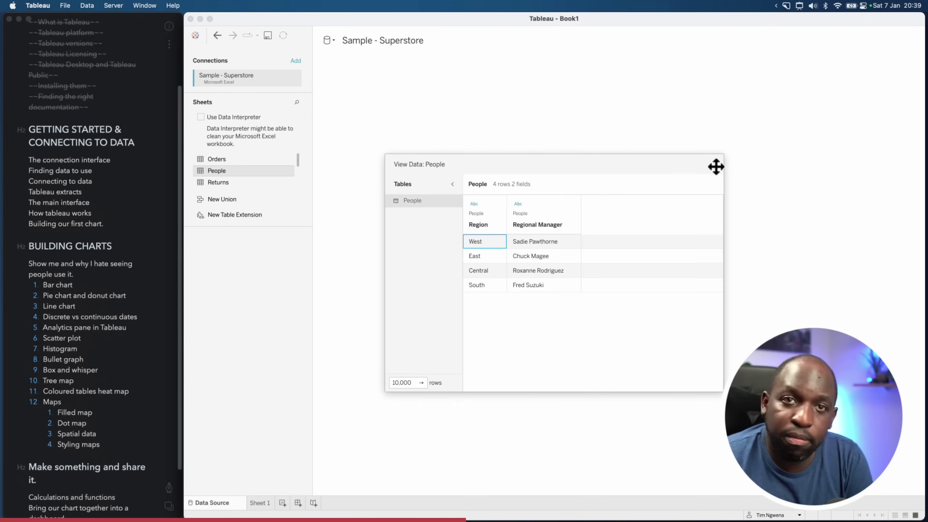
click(714, 164)
click(289, 182)
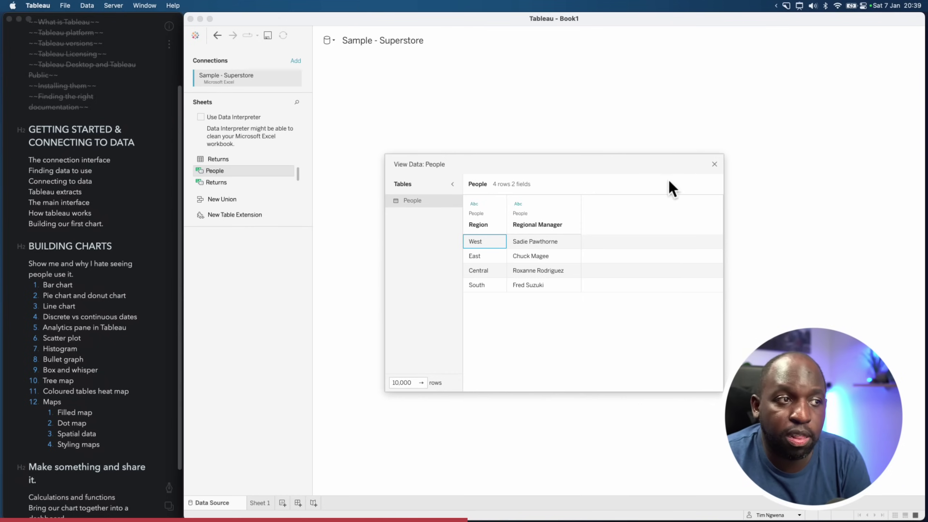
click(714, 165)
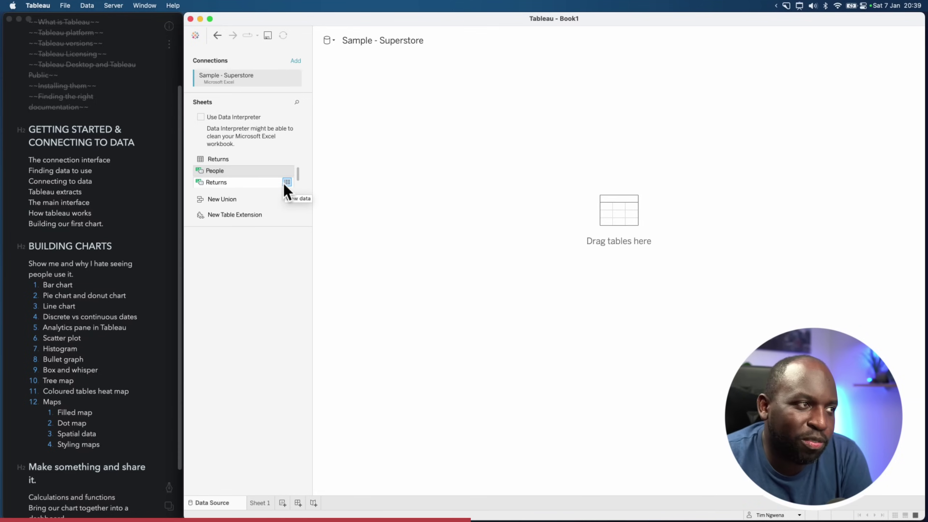
key(ctrl+shift+a)
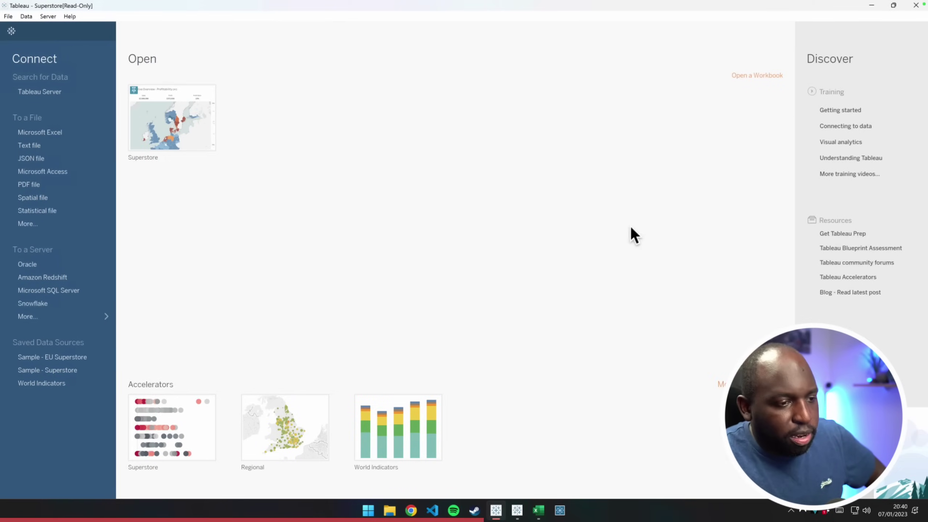
Switch to the blank Excel sheet and select cell C4
click(539, 510)
click(210, 253)
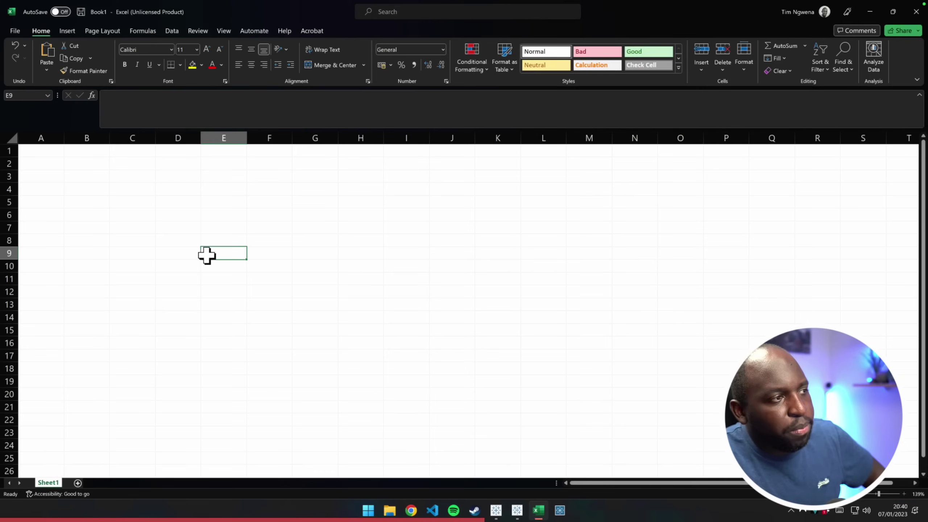
click(130, 184)
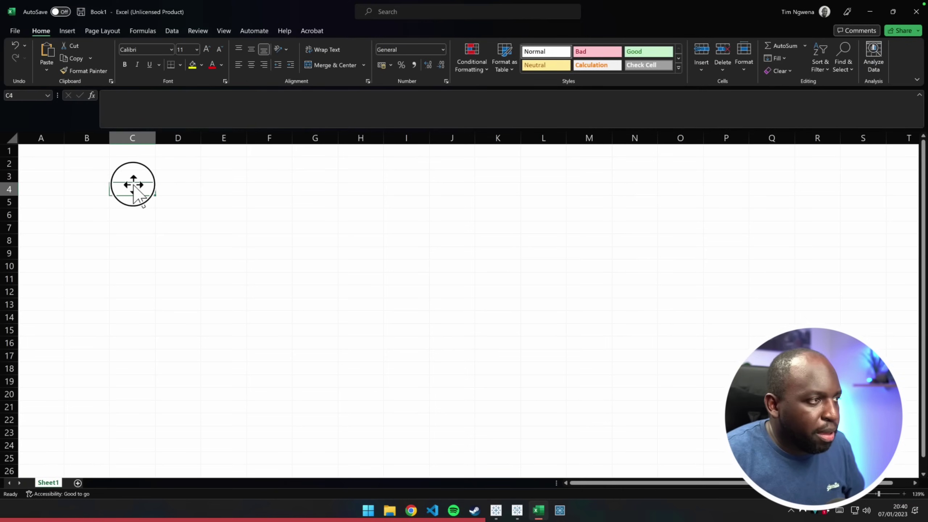
key(Left)
click(128, 194)
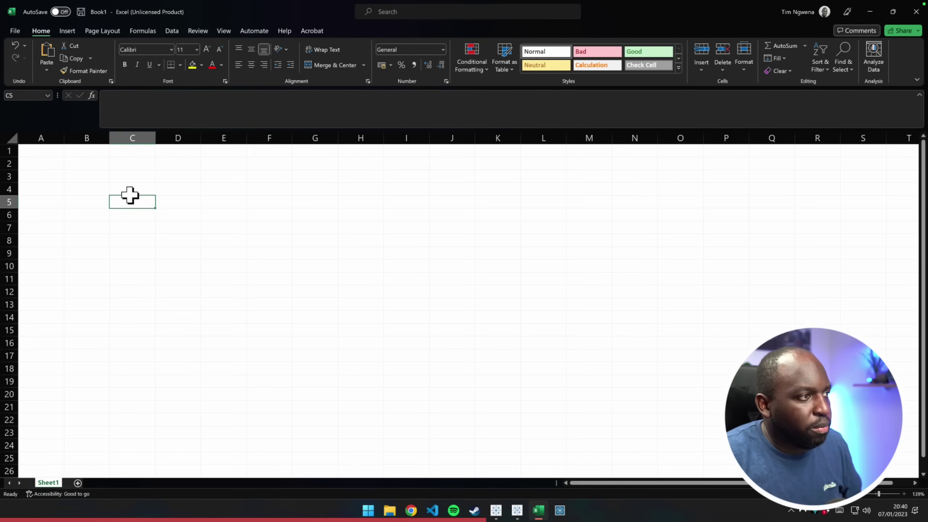
key(ctrl+shift+a)
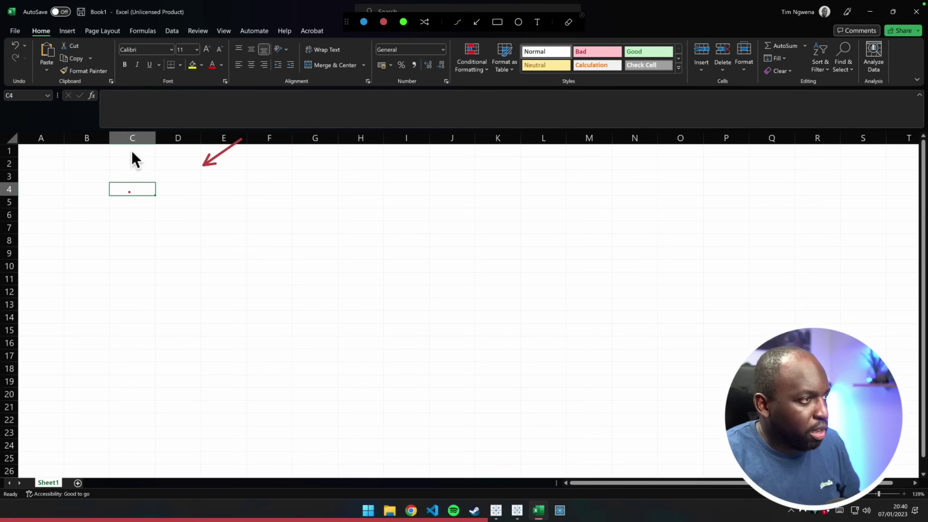
key(ctrl+shift+a)
Enter Apple and Pear in C4:C5, 10 and 5 in D4:D5, and select C4:D5
click(129, 188)
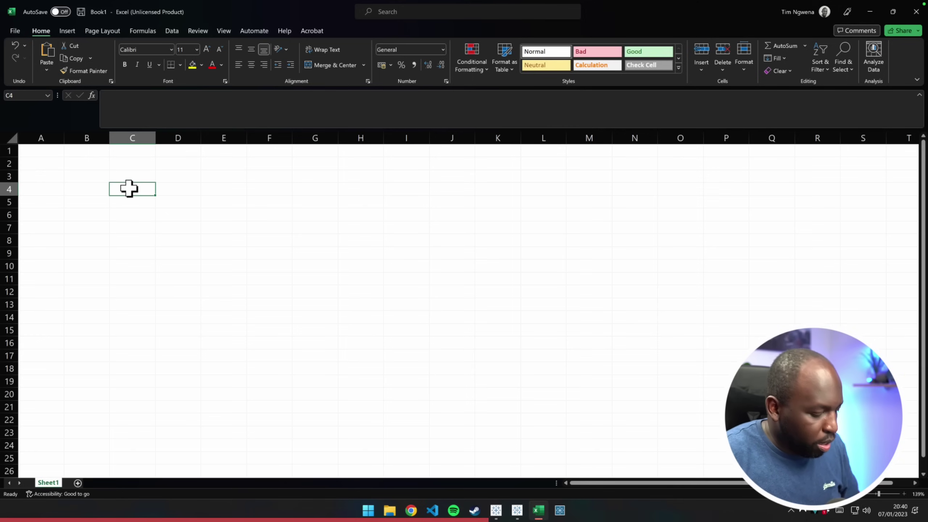
text(Apple)
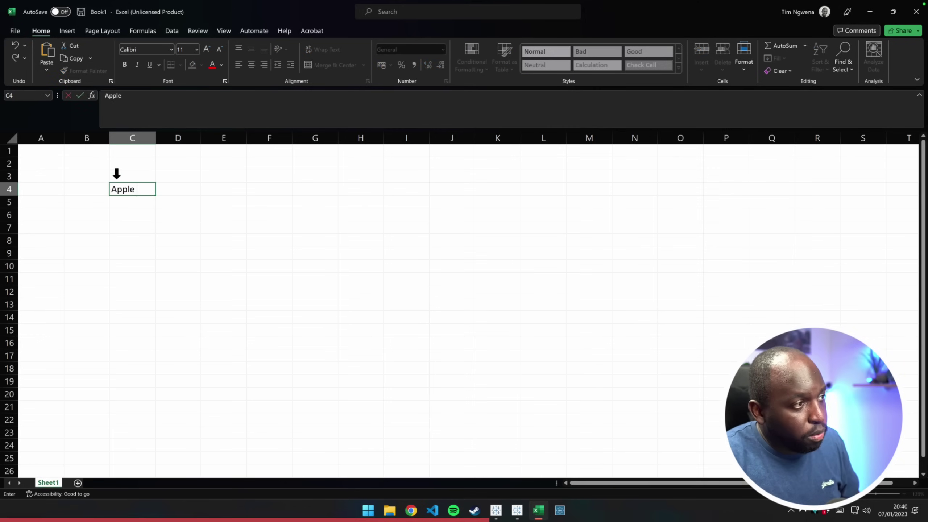
click(130, 202)
text(Pear)
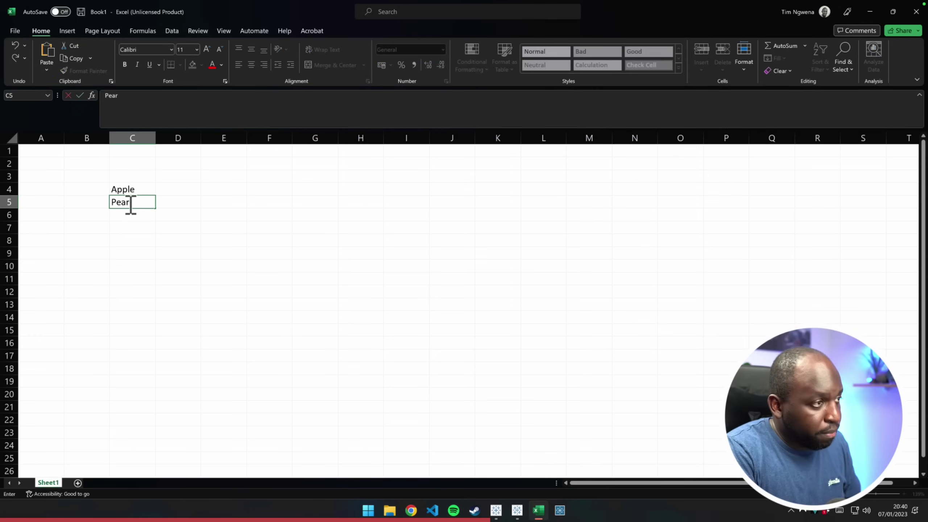
click(186, 190)
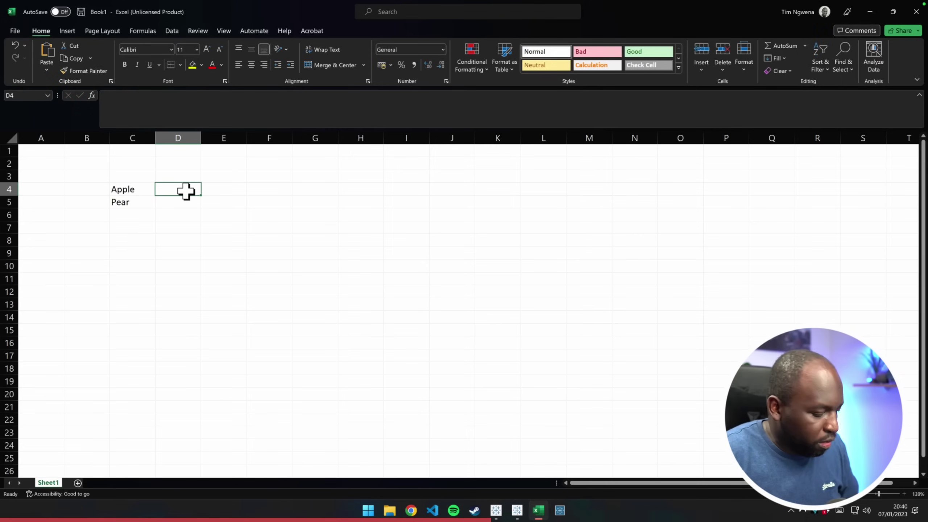
text(10)
click(180, 206)
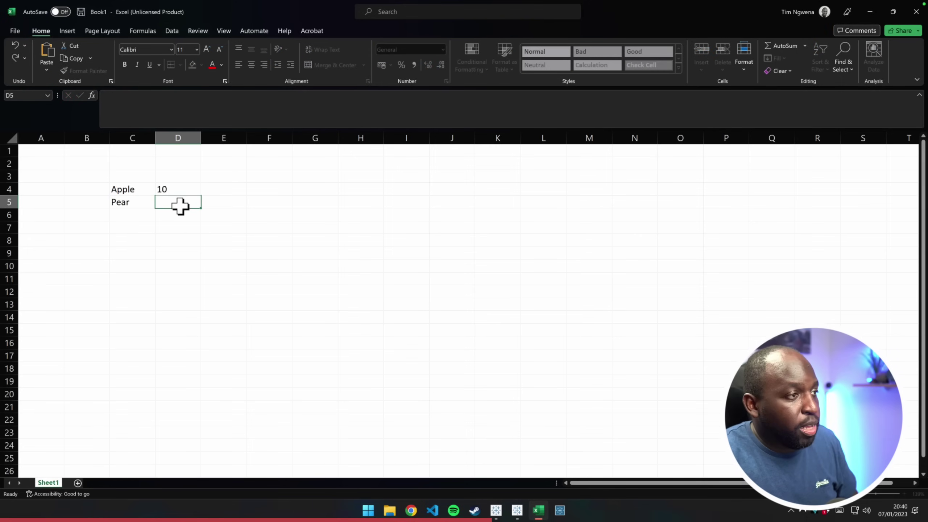
text(5)
click(191, 242)
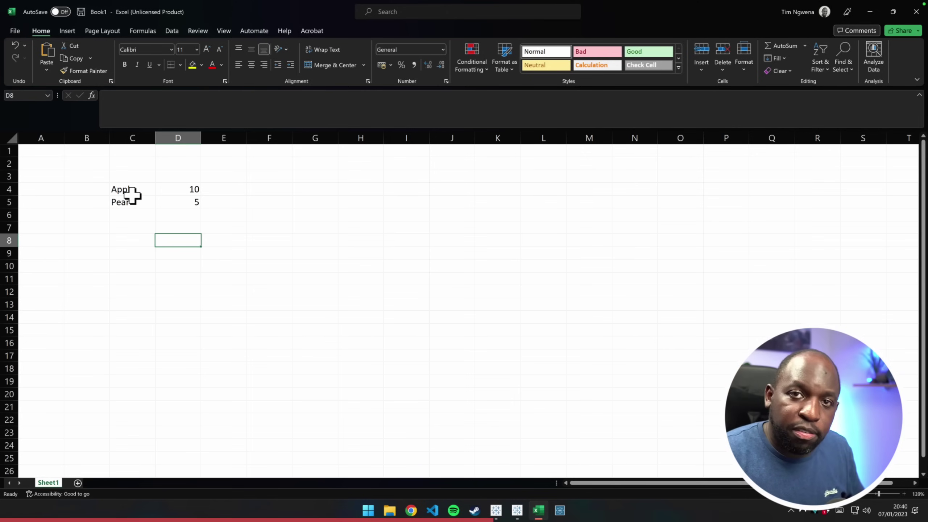
drag(112, 188, 194, 202)
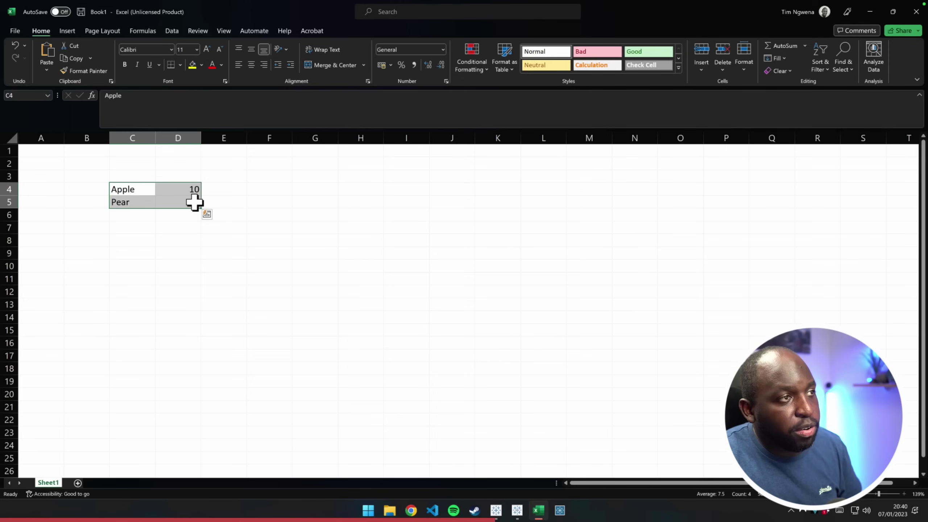
click(173, 31)
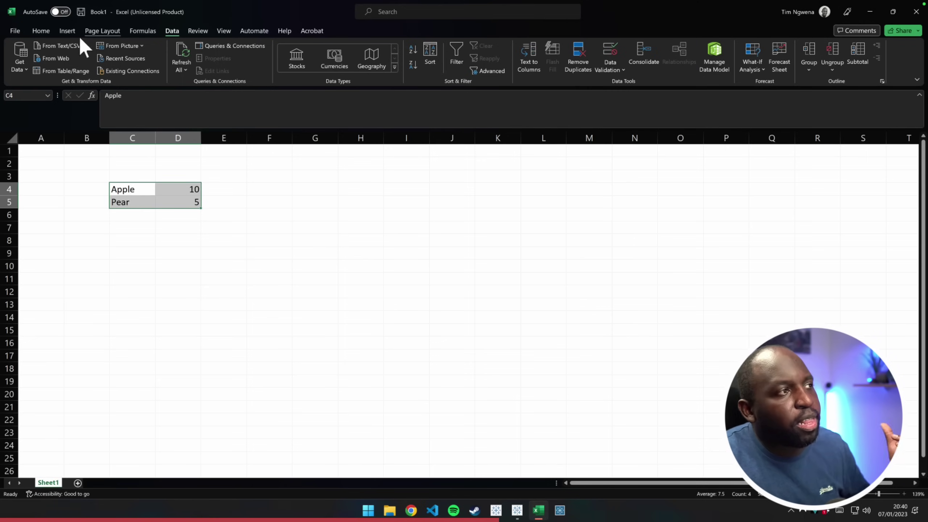
Define the name Apple referring to =Sheet1!$C$4:$D$5 and check it in the names list
click(42, 32)
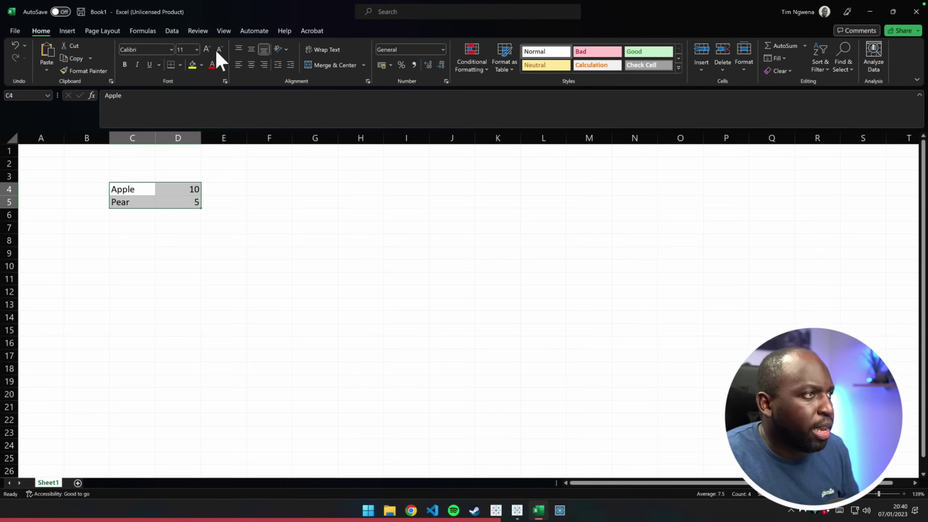
click(141, 33)
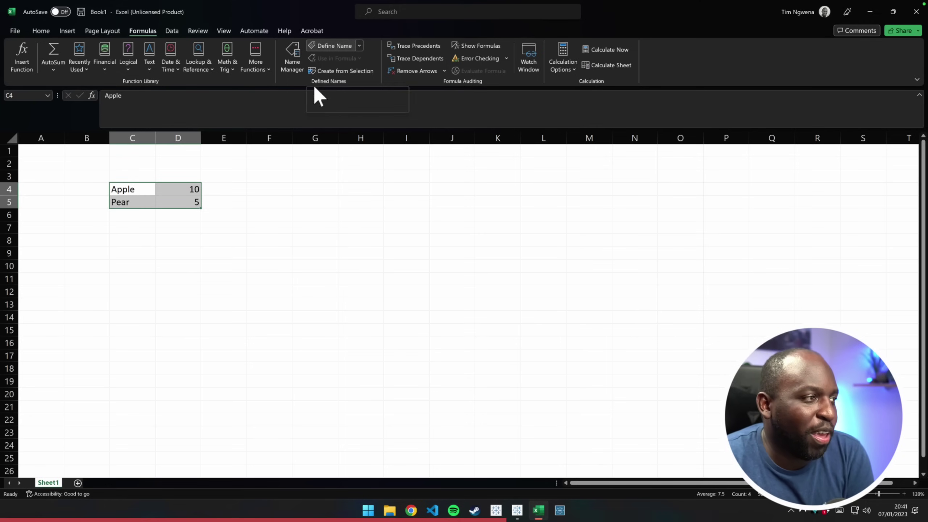
click(327, 47)
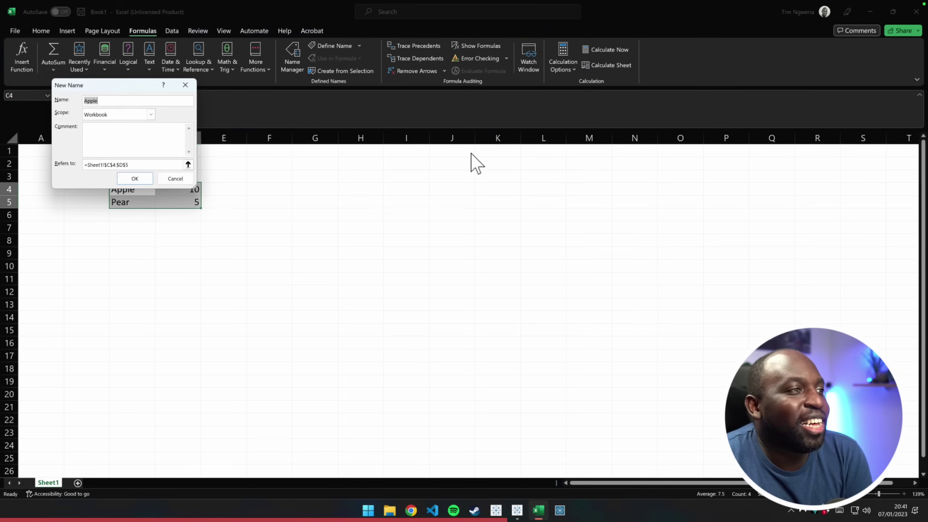
click(113, 165)
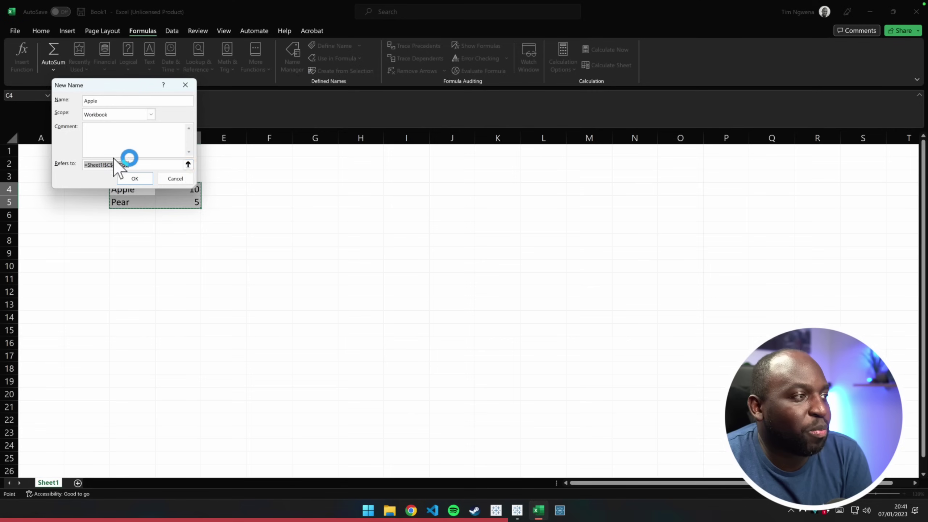
drag(140, 88, 314, 132)
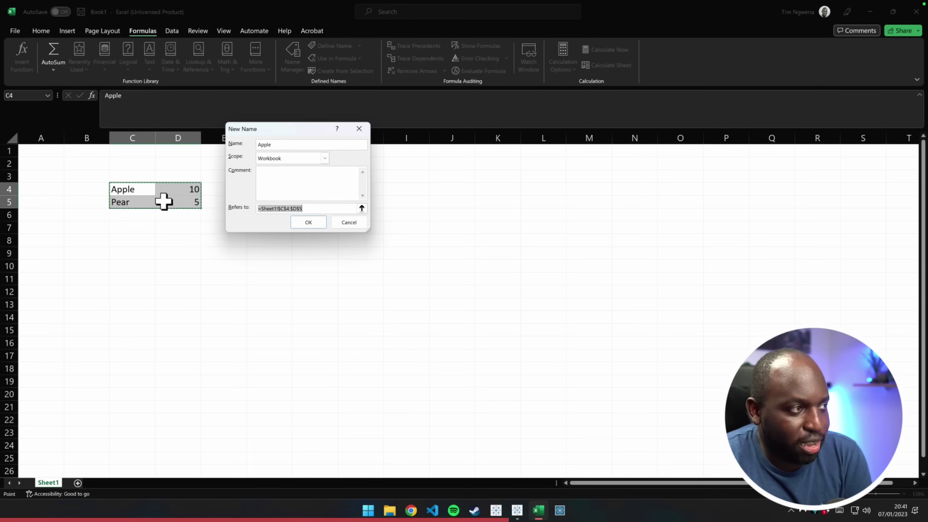
click(314, 225)
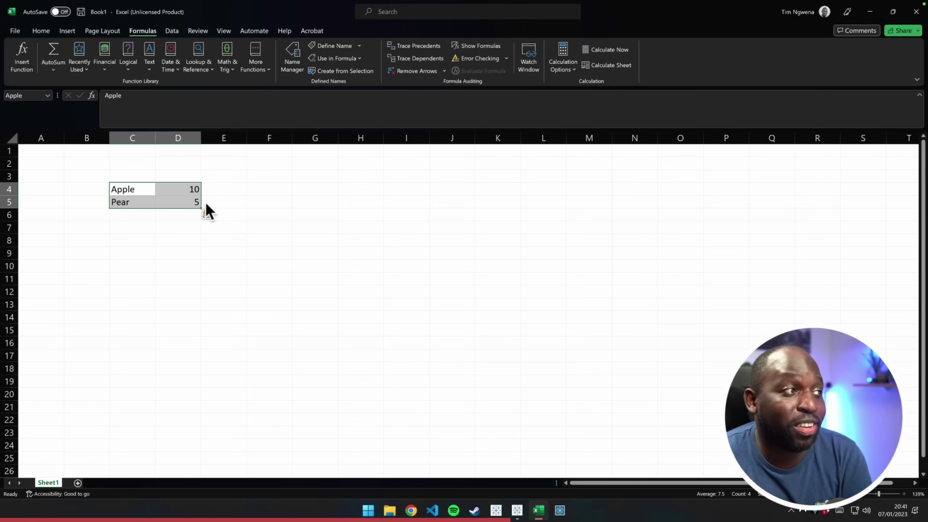
click(47, 96)
click(146, 199)
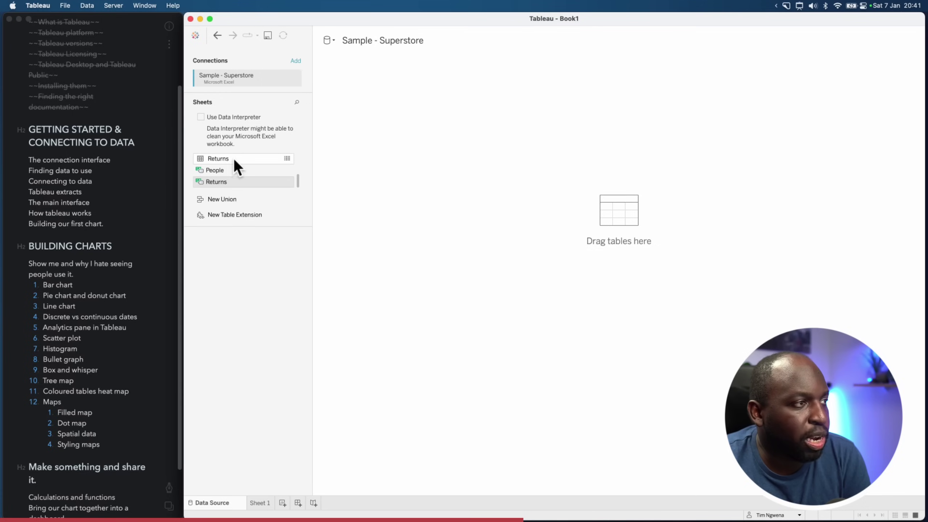
Place the Orders sheet on the Sample - Superstore canvas, previewing 21 fields and 10194 rows
drag(296, 182, 297, 157)
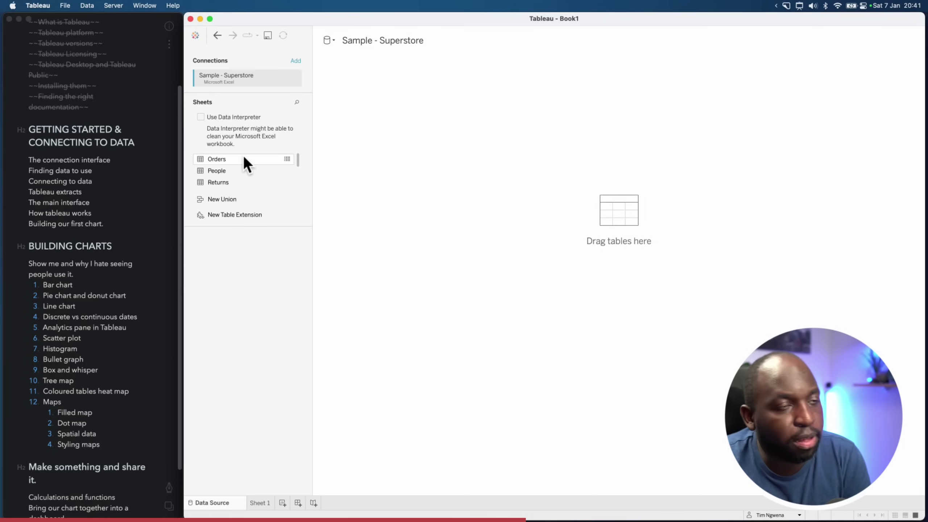
drag(296, 157, 297, 185)
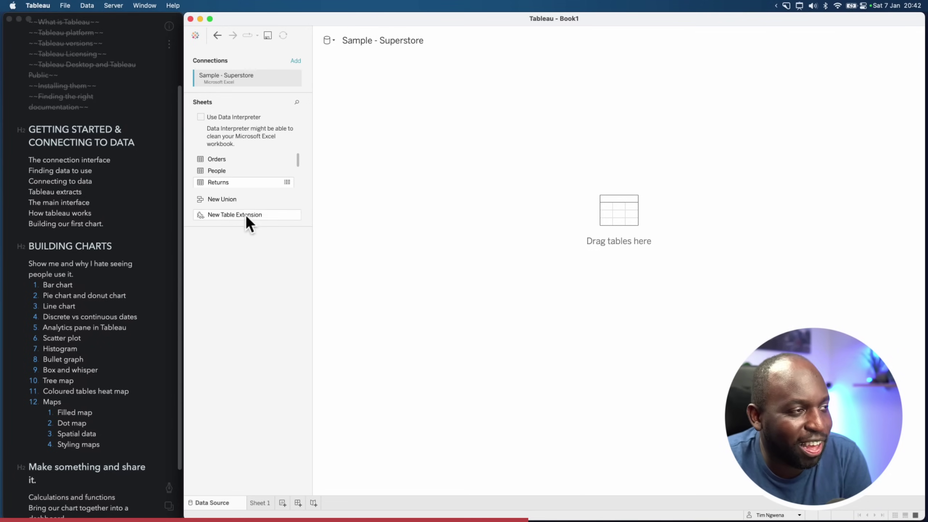
drag(298, 160, 298, 191)
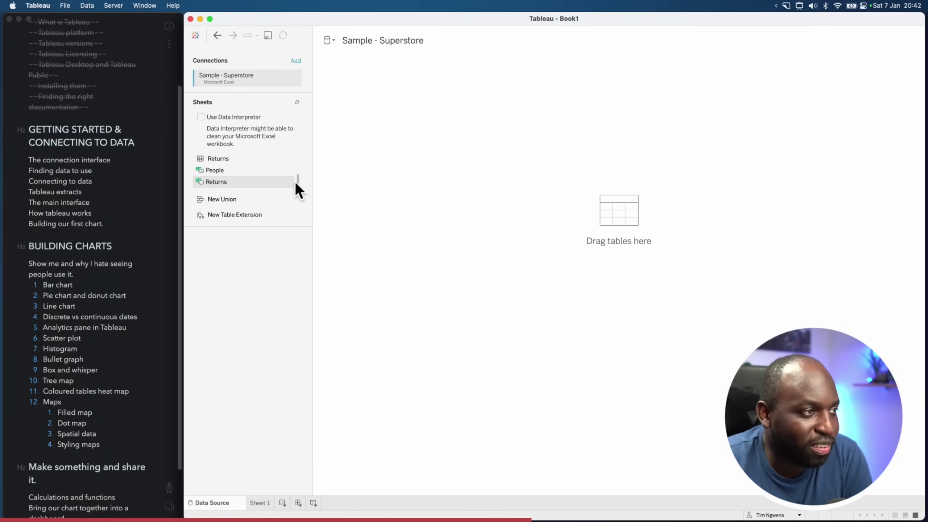
drag(298, 181, 297, 152)
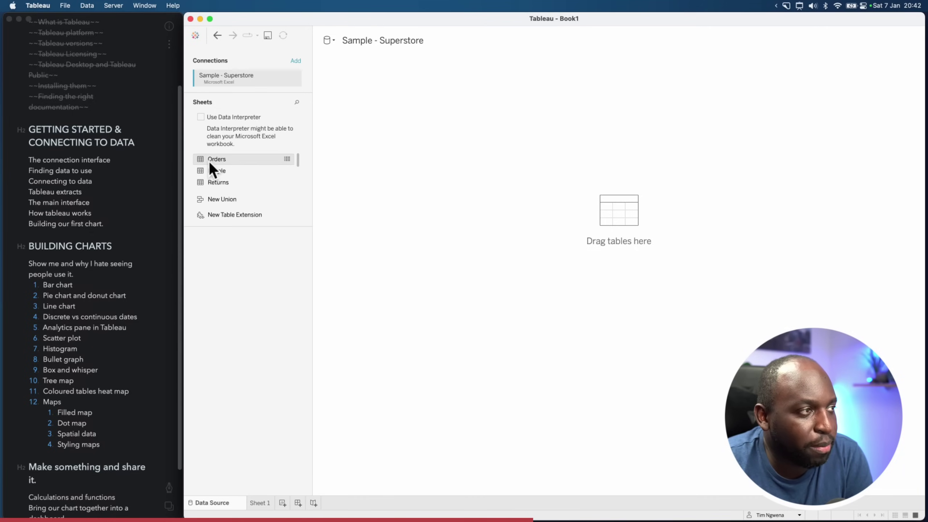
drag(210, 162, 372, 112)
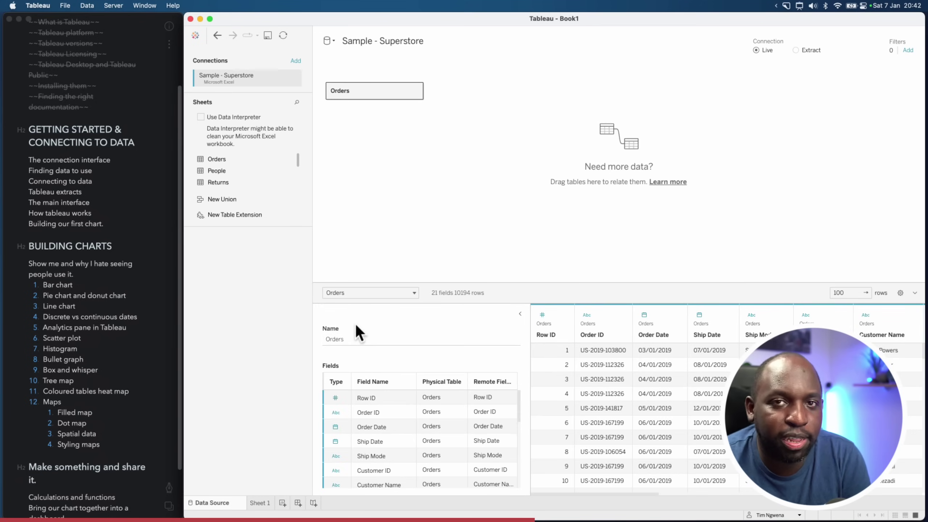
Enlarge the data grid and split the Order ID column into three fields, giving 24 fields
drag(550, 284, 528, 182)
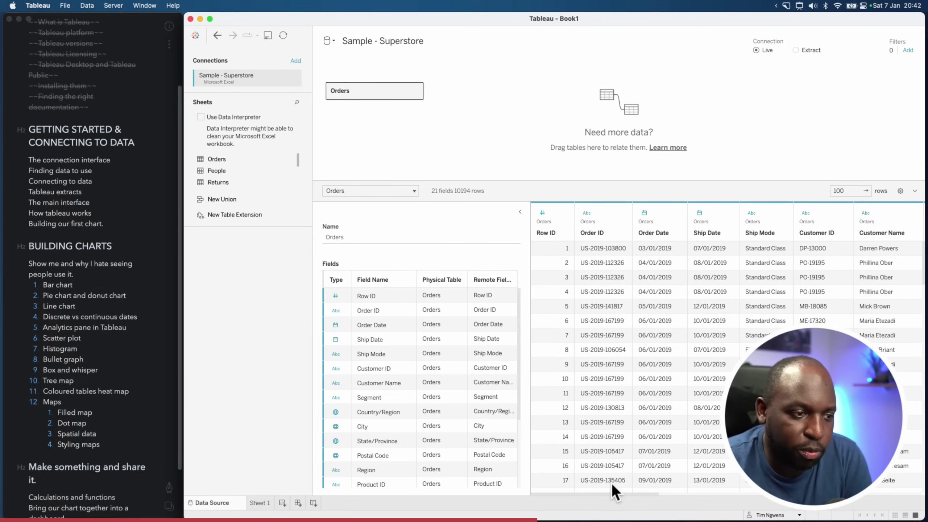
drag(570, 493, 542, 490)
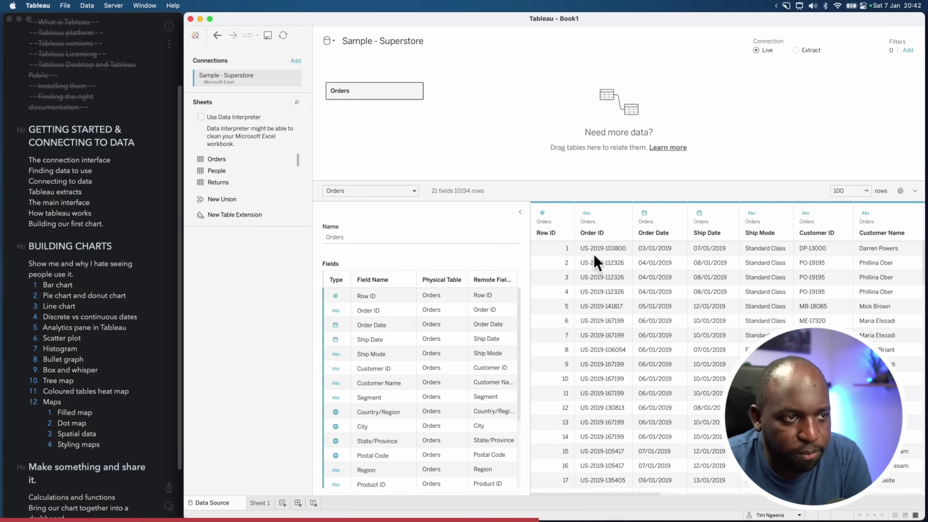
click(605, 214)
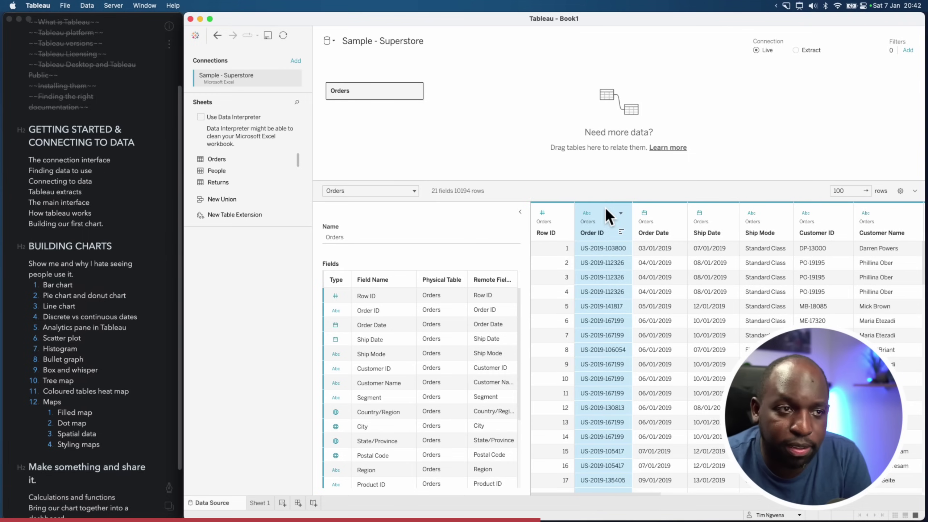
click(621, 213)
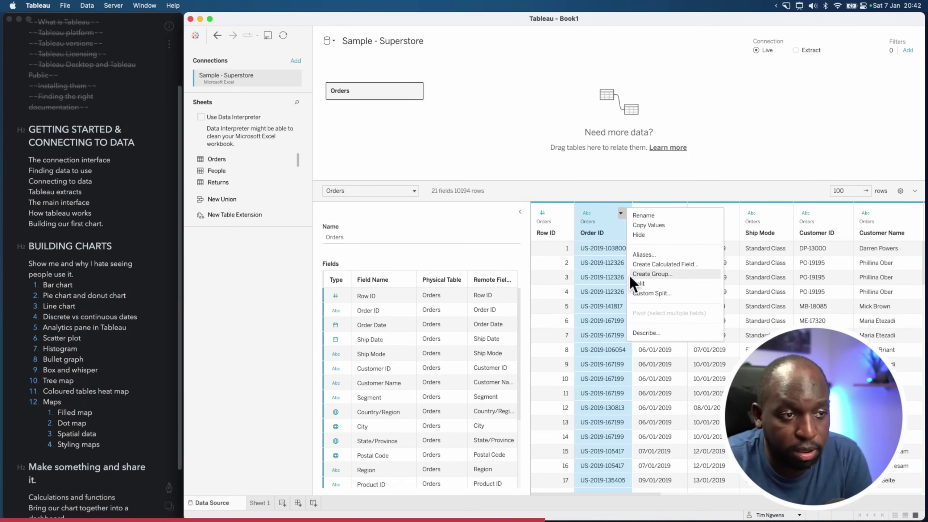
click(650, 285)
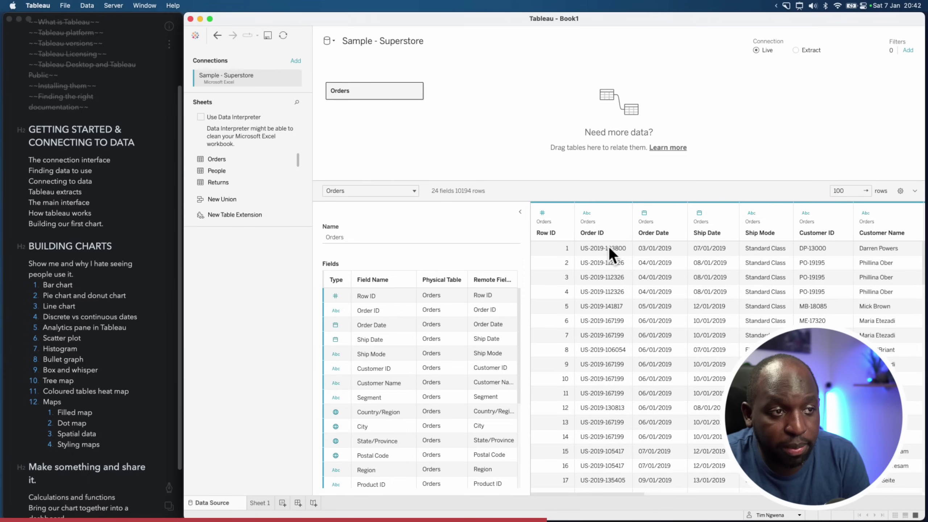
drag(609, 496, 891, 494)
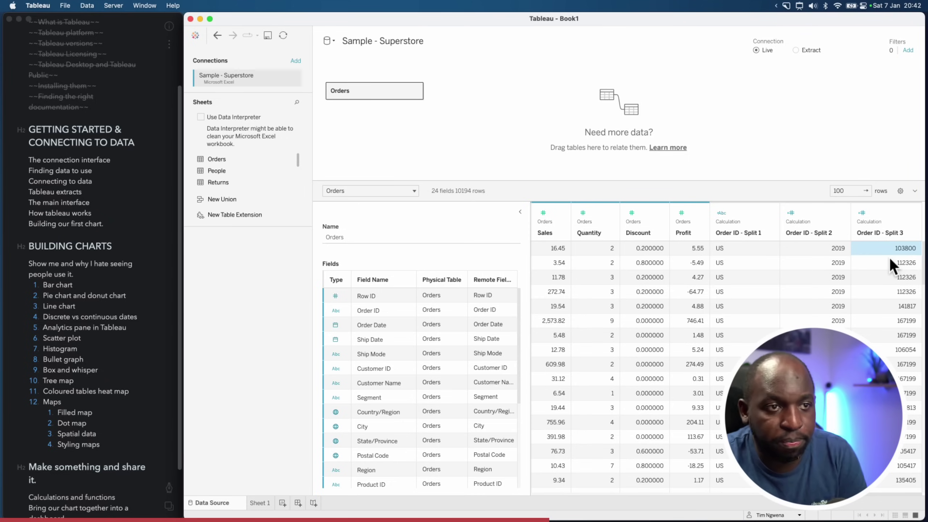
Scroll the Orders grid right to reveal the Order ID - Split 1, 2 and 3 columns
key(ctrl+shift+a)
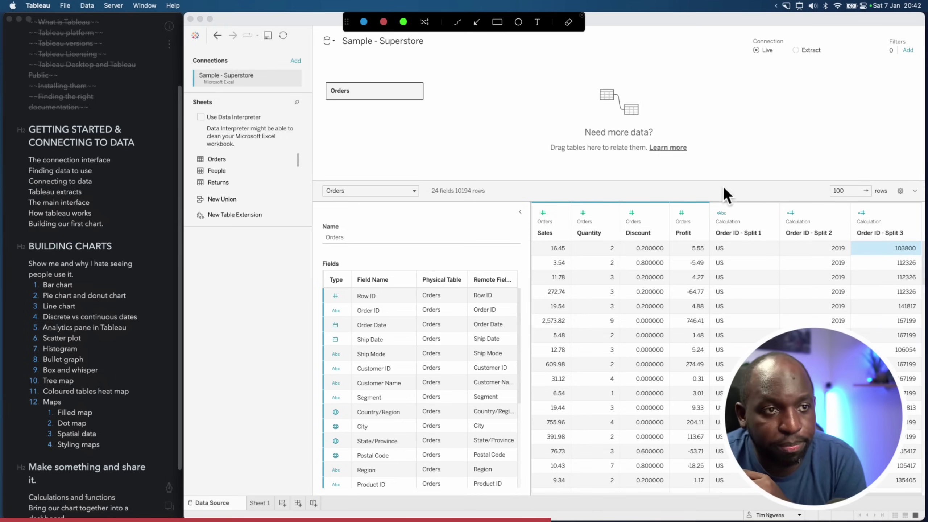
click(497, 22)
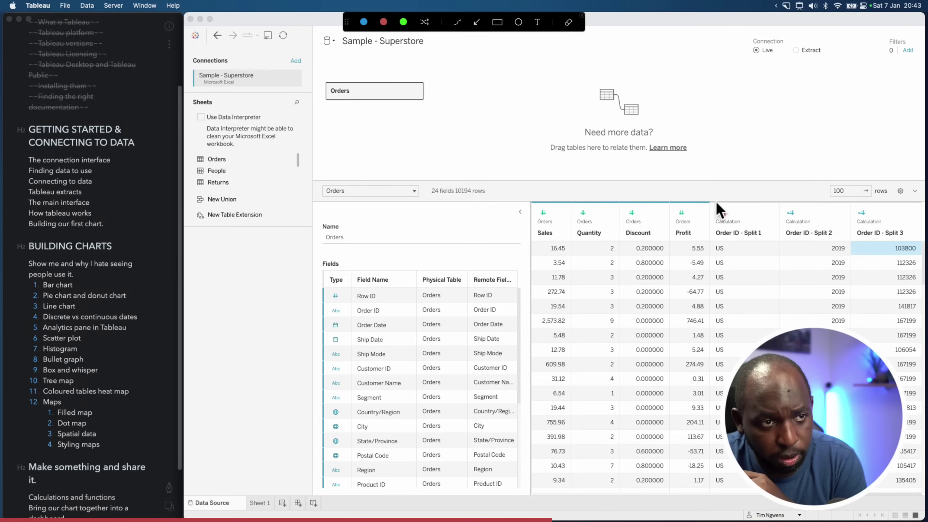
mouse_move(636, 189)
mouse_down()
mouse_move(798, 213)
mouse_move(925, 212)
mouse_up()
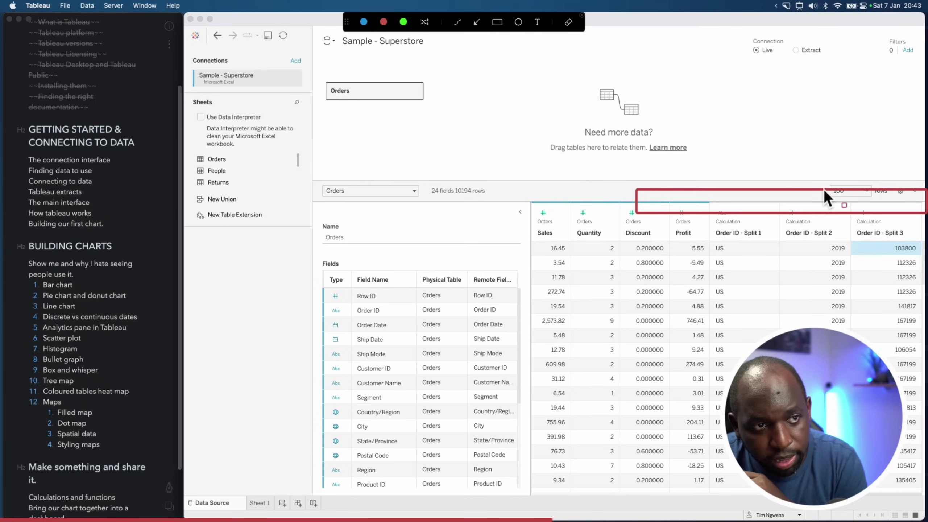
drag(711, 131, 686, 197)
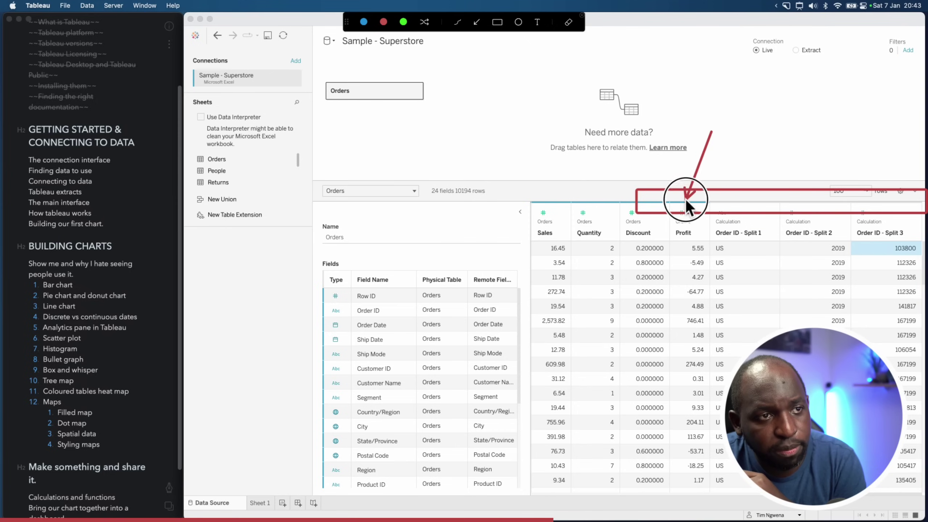
drag(767, 193, 768, 199)
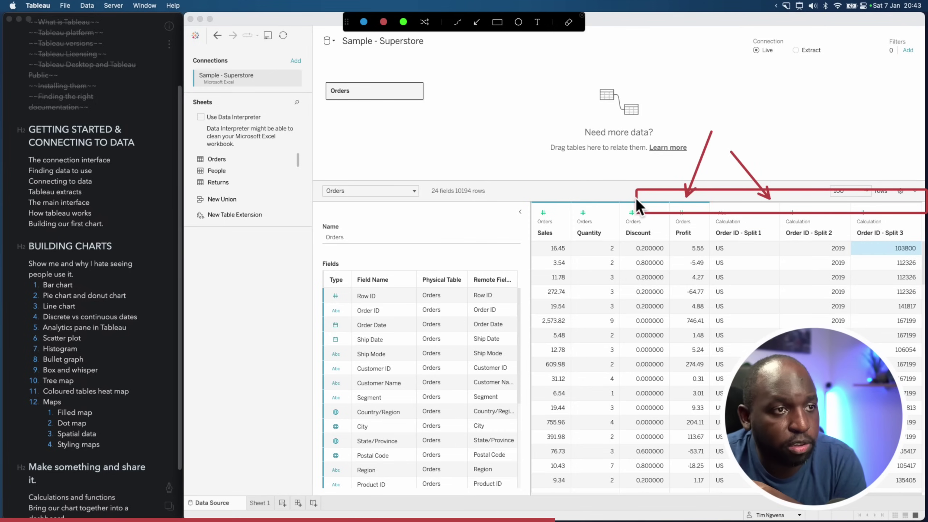
mouse_move(635, 199)
mouse_down()
mouse_move(378, 113)
mouse_move(198, 80)
mouse_up()
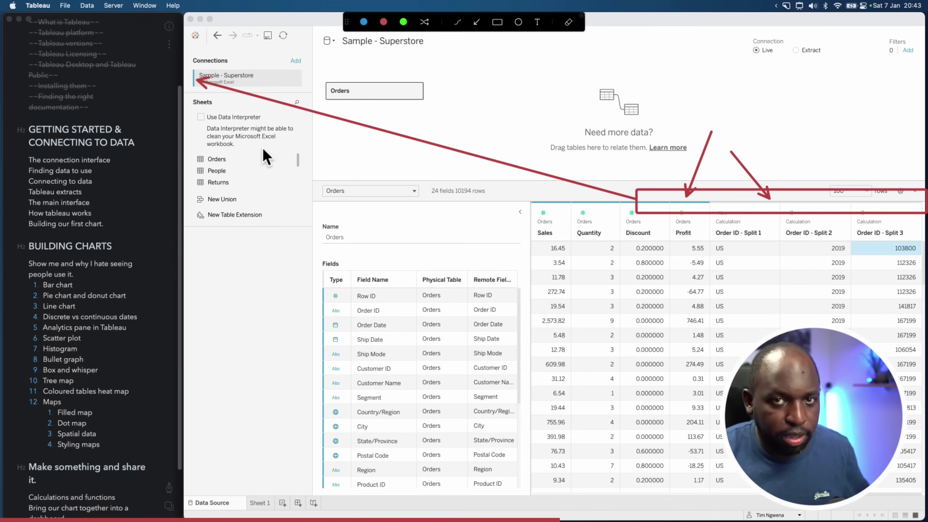
key(Escape)
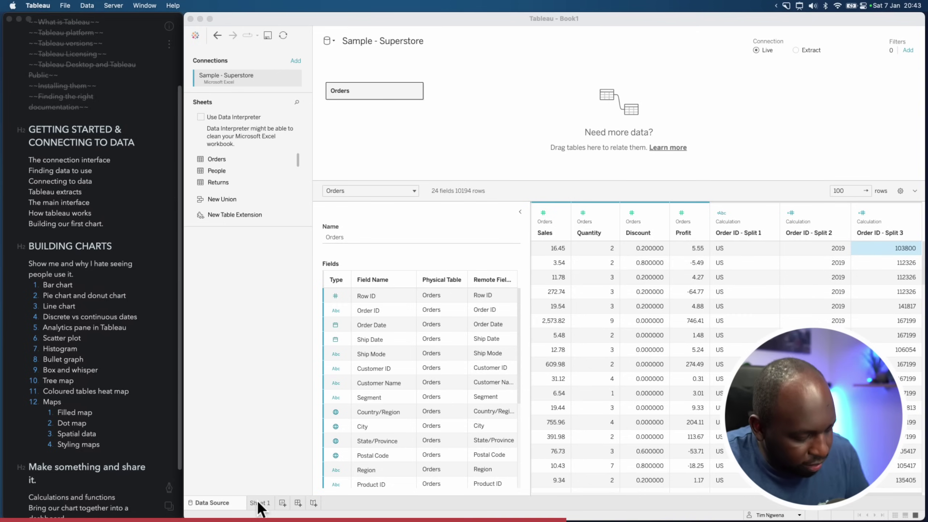
key(alt+shift+a)
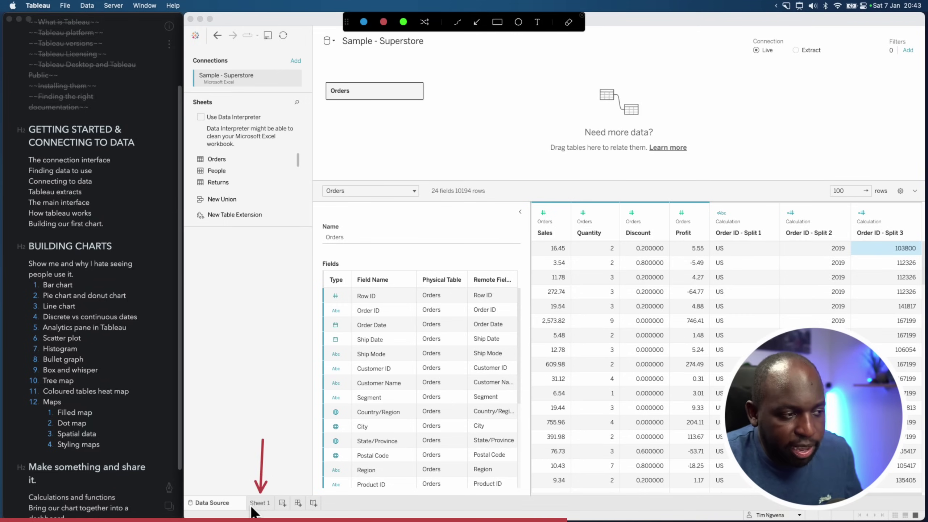
Review the Superstore and Spotify sources in Sheet 1's Data pane, then go to the Start page
key(Escape)
click(260, 502)
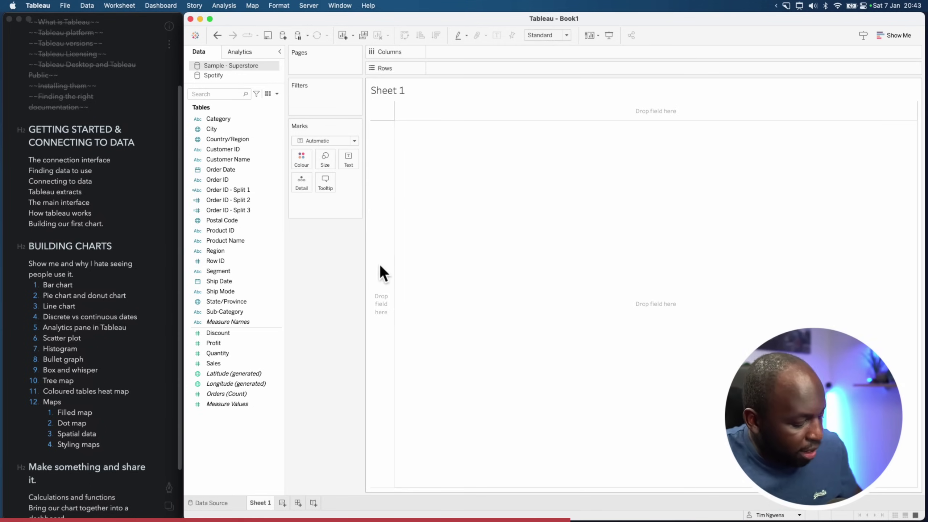
key(ctrl+alt+super+a)
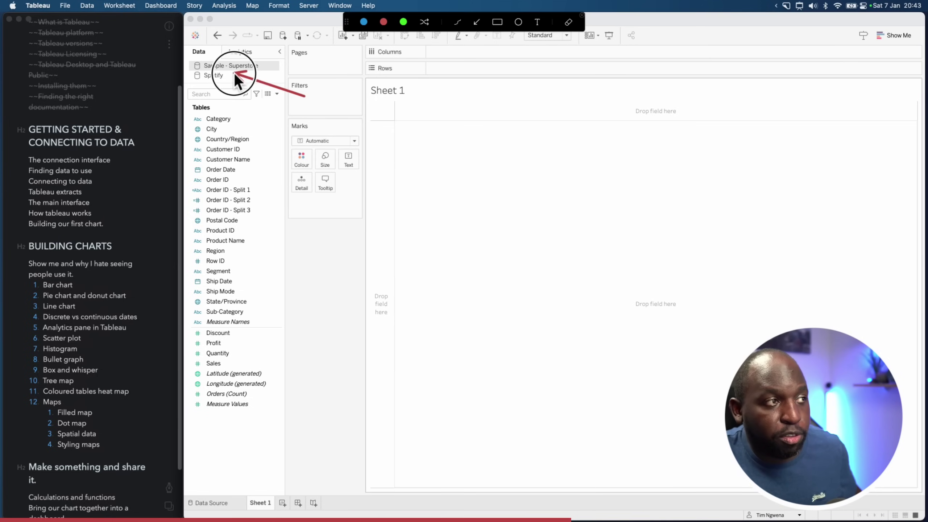
drag(235, 76, 227, 77)
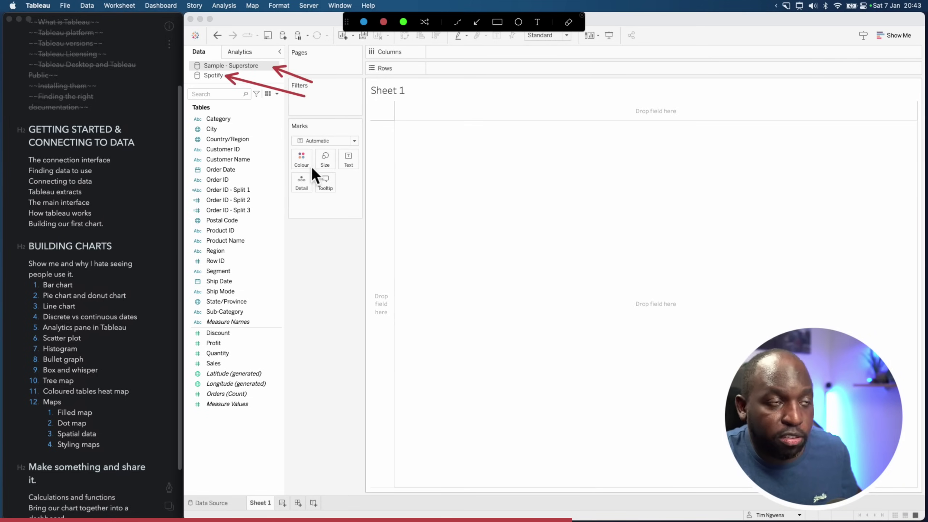
key(Escape)
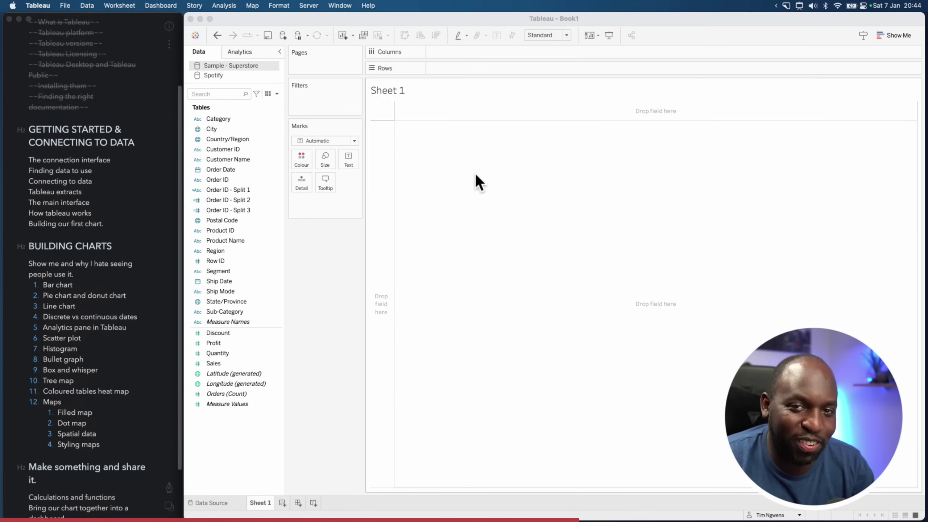
click(196, 35)
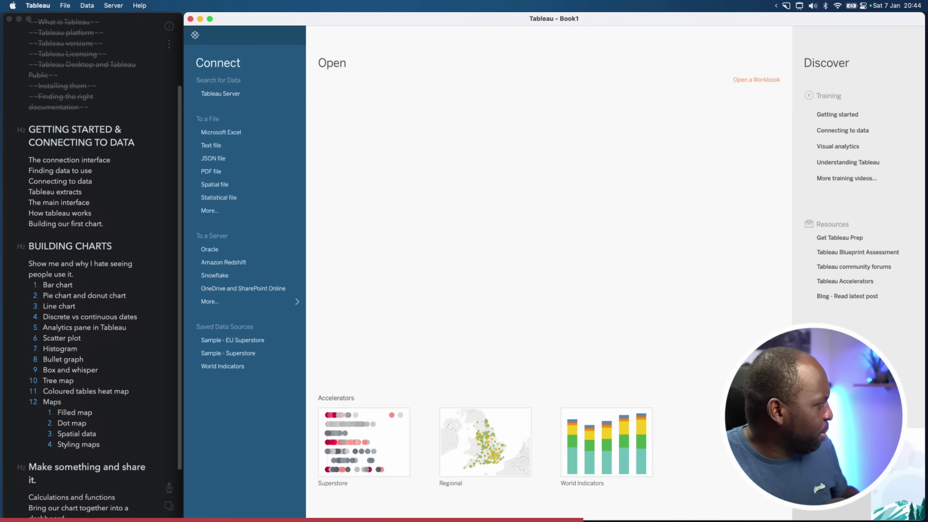
Return to Tableau and list all server connectors, including Oracle, Amazon Redshift and Snowflake
key(super+Tab)
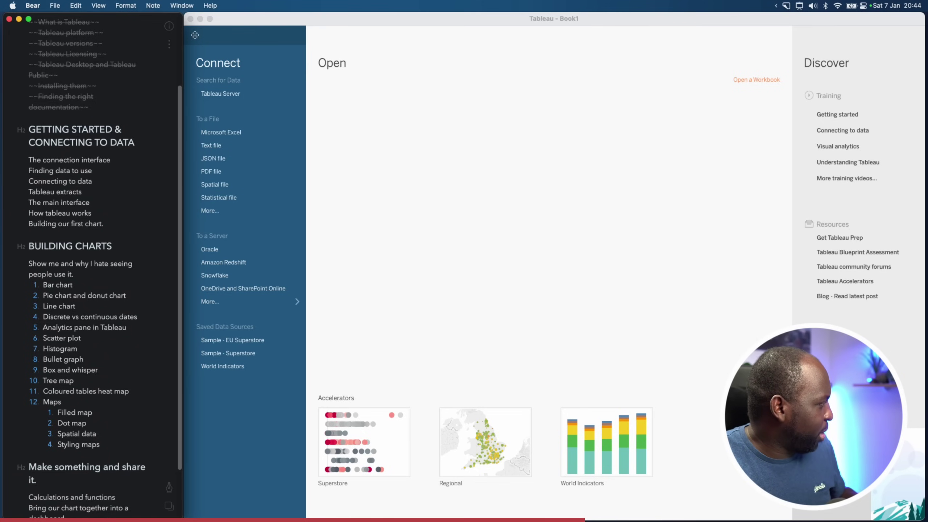
key(super+Tab)
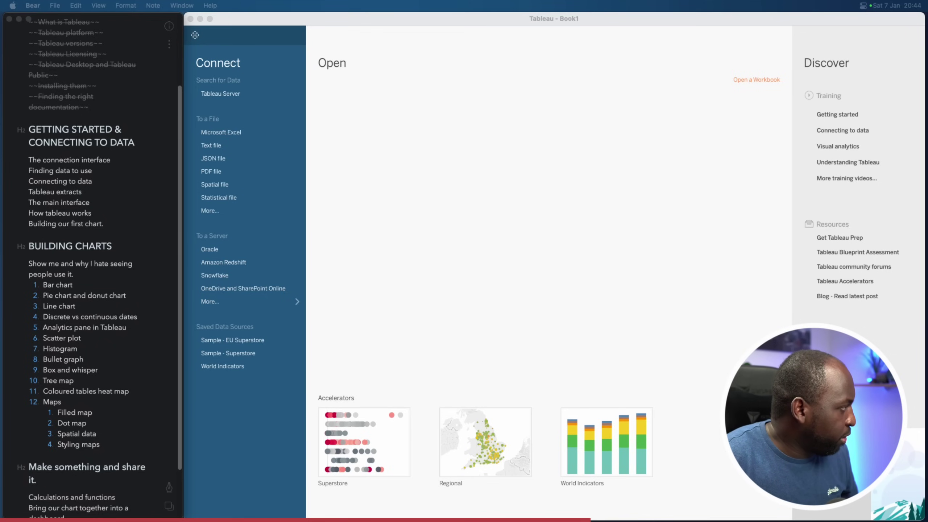
click(388, 119)
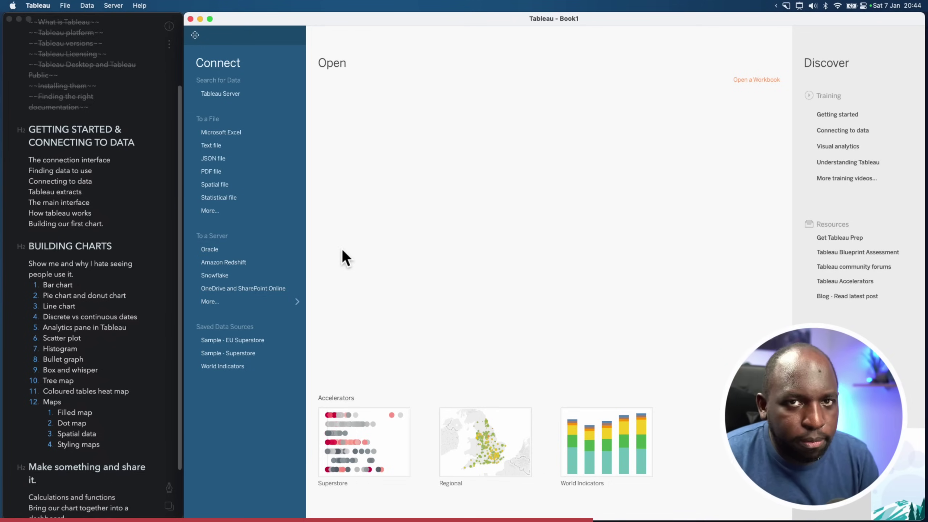
click(265, 307)
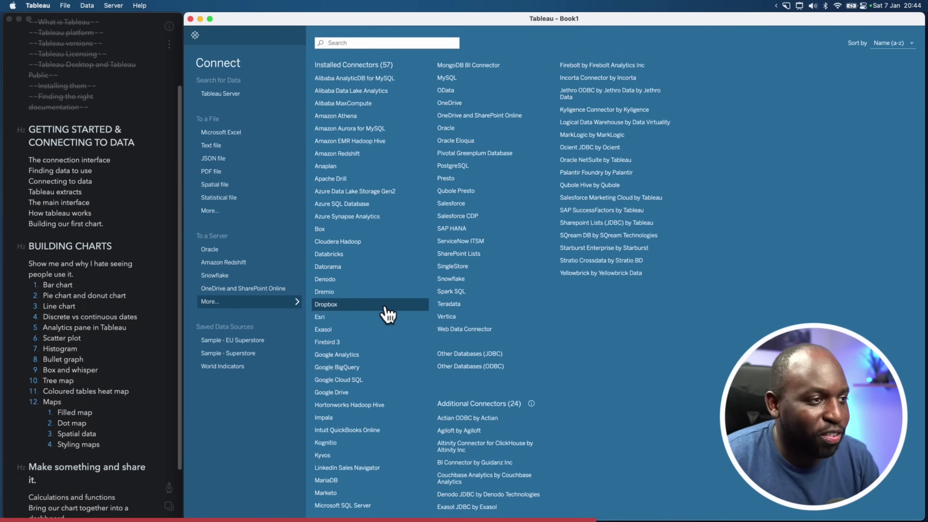
click(471, 280)
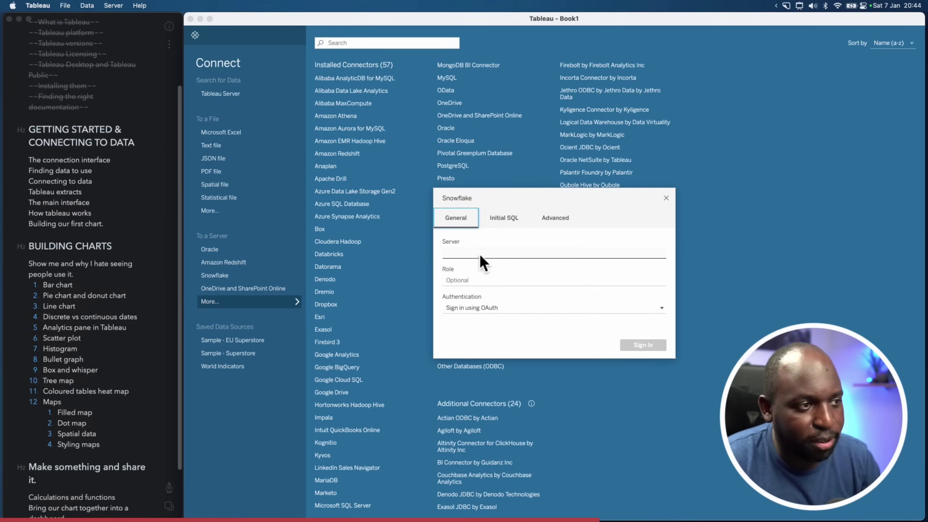
drag(545, 198, 0, 219)
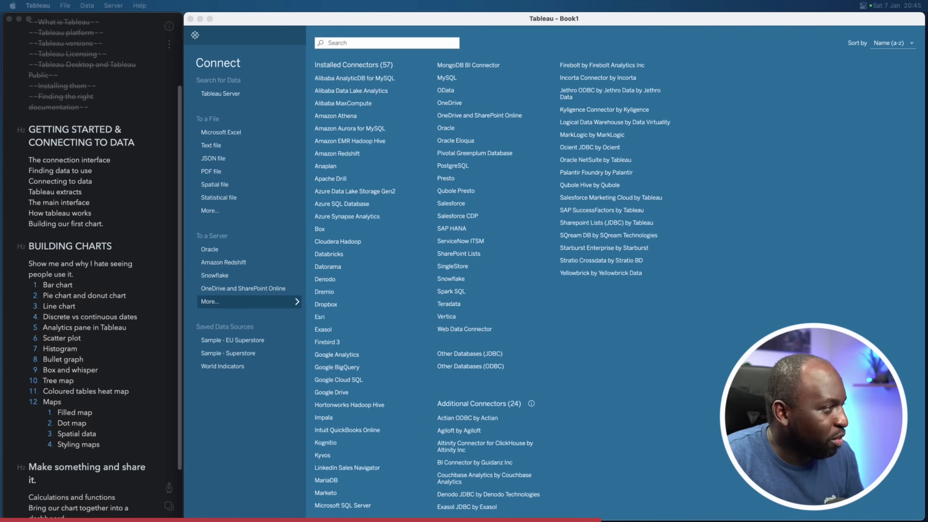
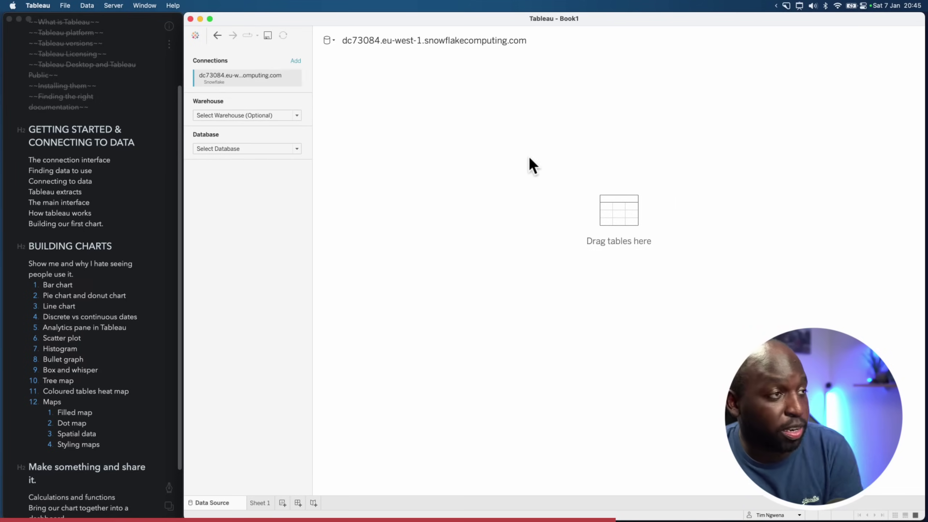
Set the Snowflake connection to warehouse COMPUTE_WH, database TABLEAU_DEMO_DATABASE and schema PUBLIC
click(268, 117)
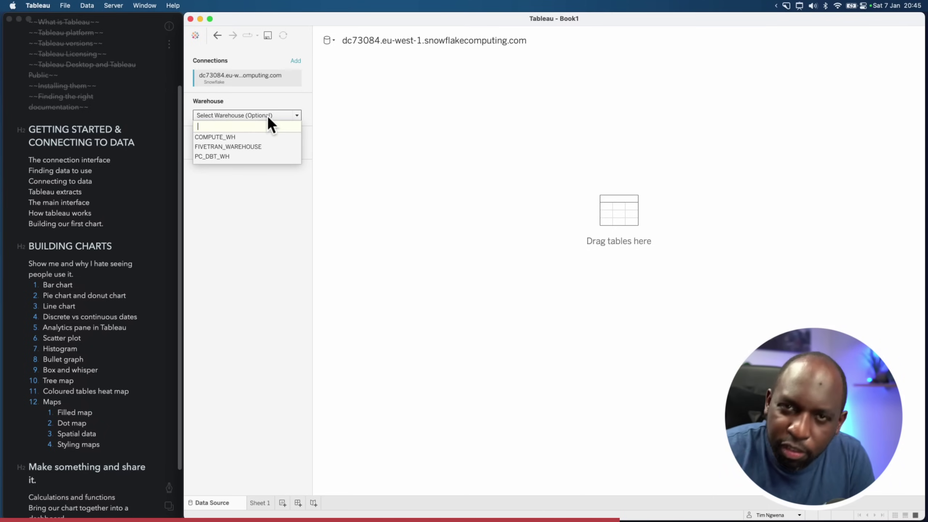
click(257, 111)
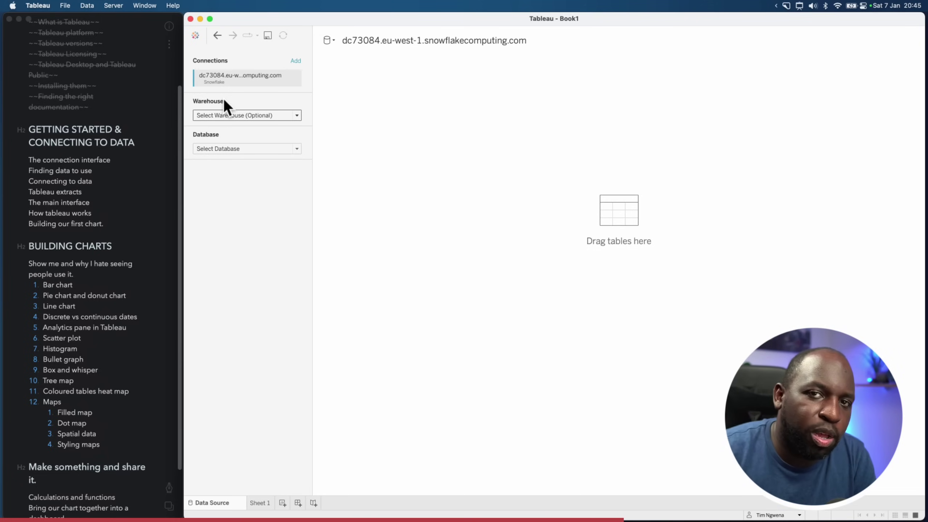
click(247, 116)
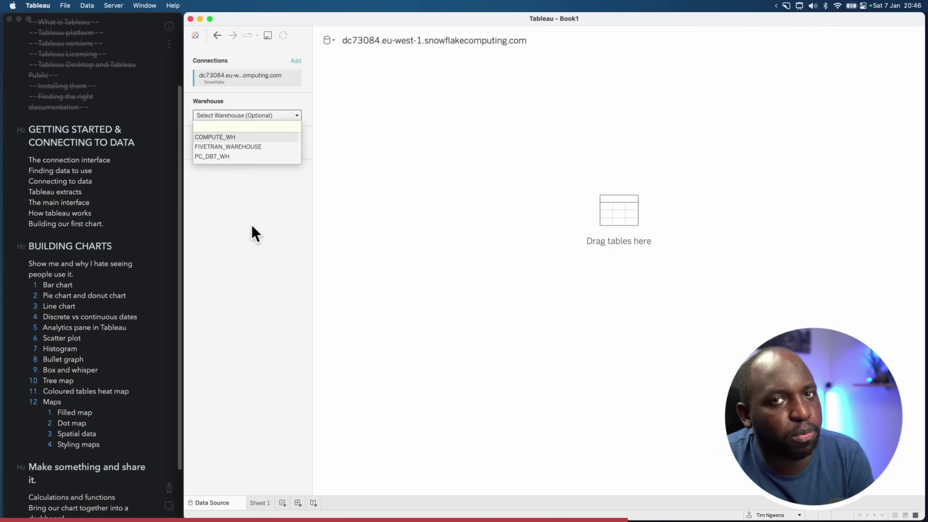
key(Return)
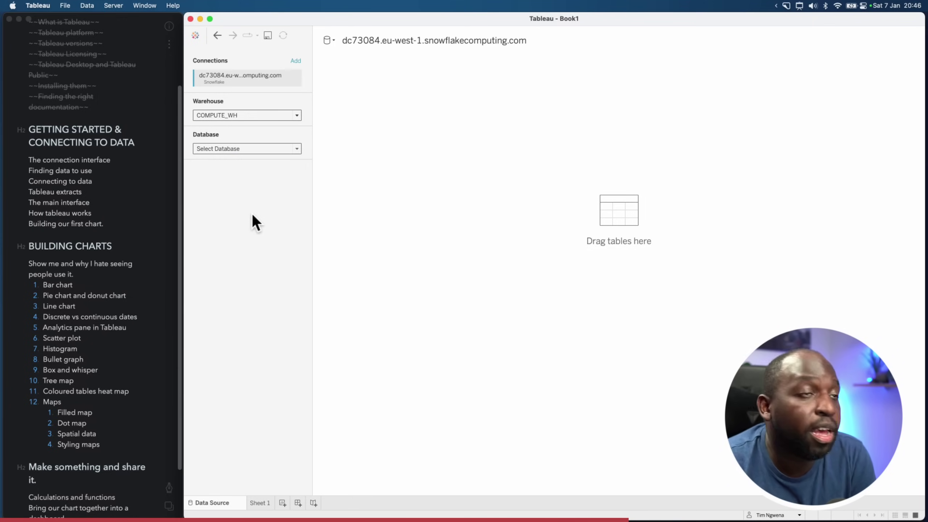
click(254, 150)
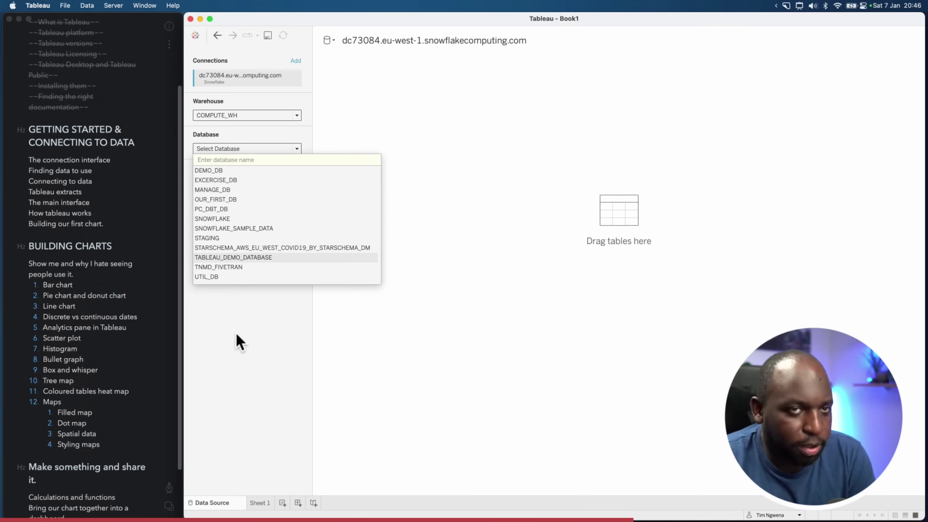
click(245, 261)
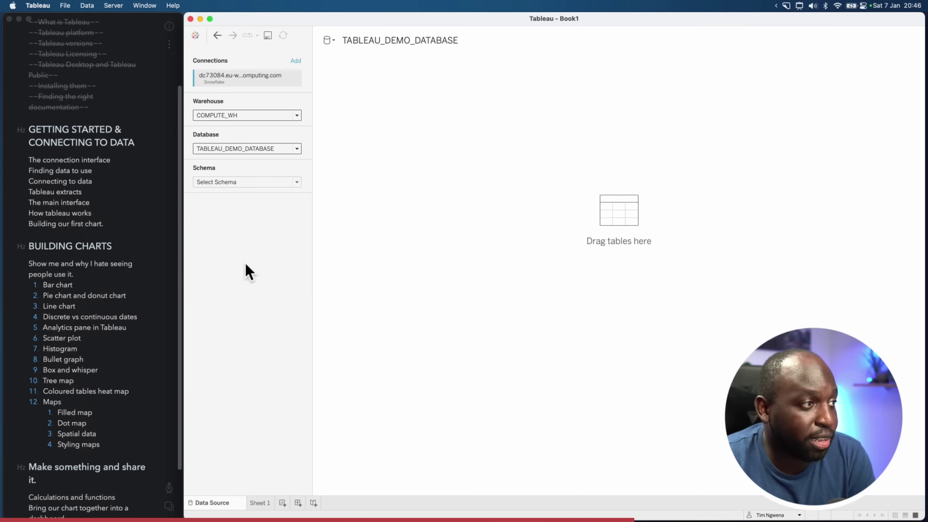
click(254, 182)
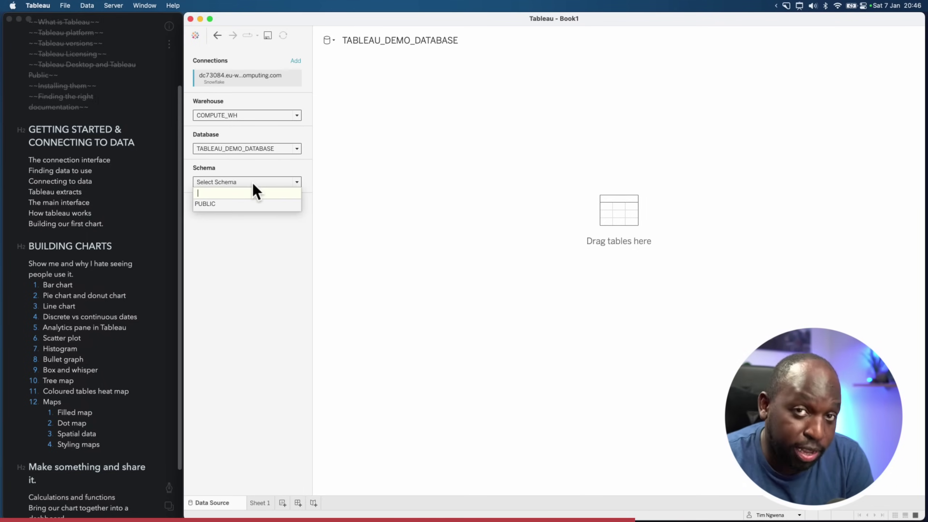
click(212, 206)
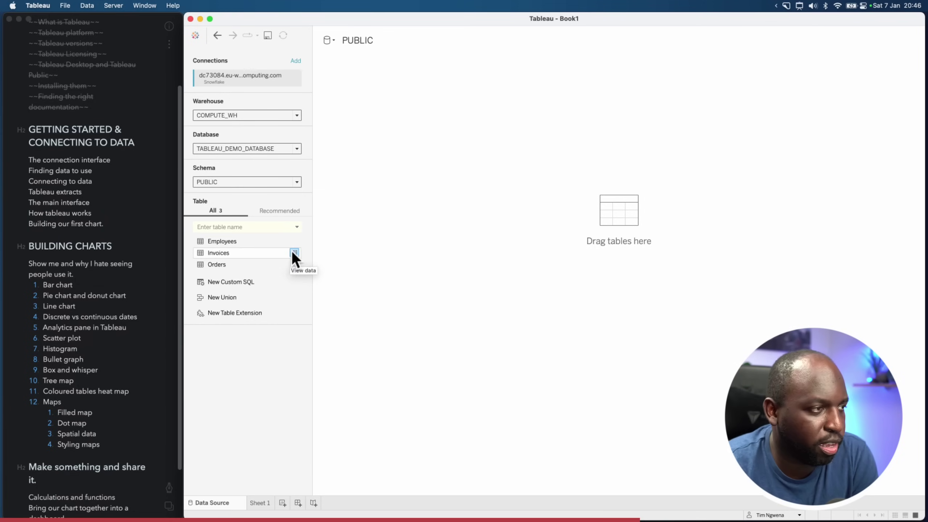
click(294, 265)
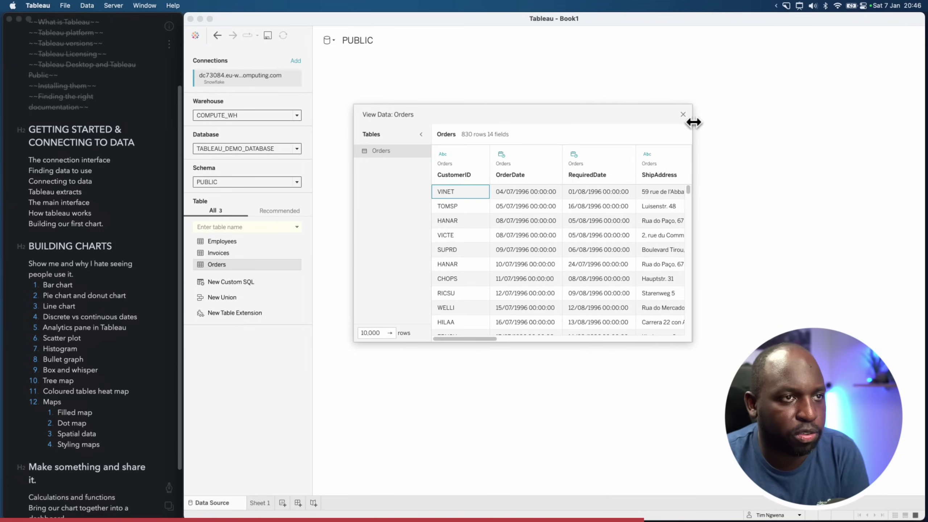
click(683, 115)
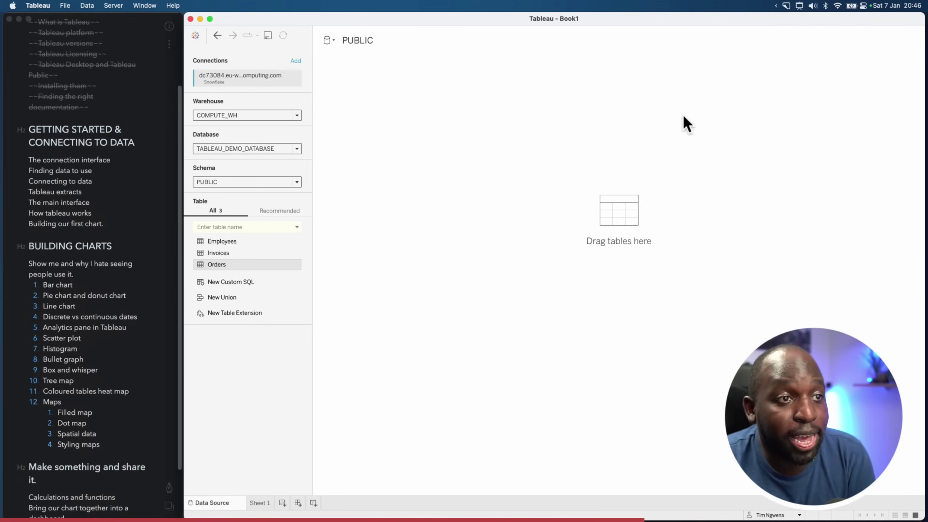
click(257, 285)
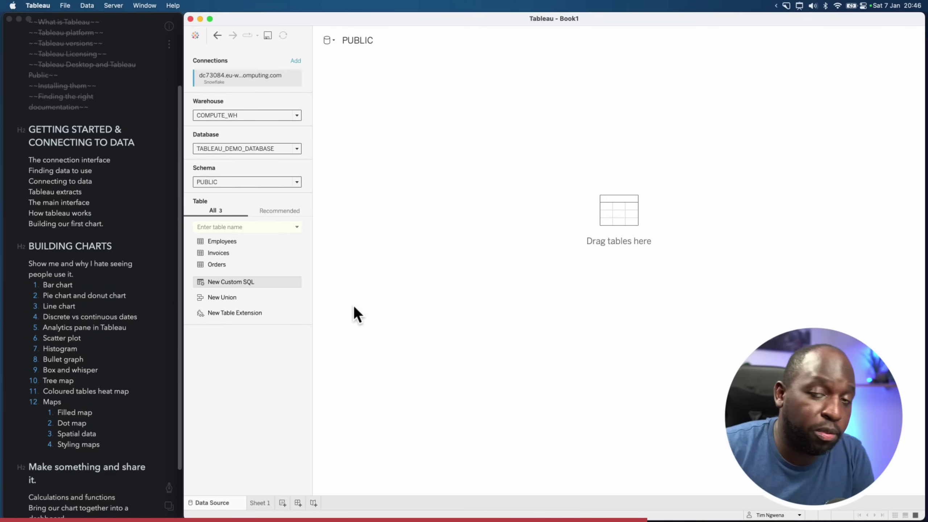
drag(247, 280, 445, 153)
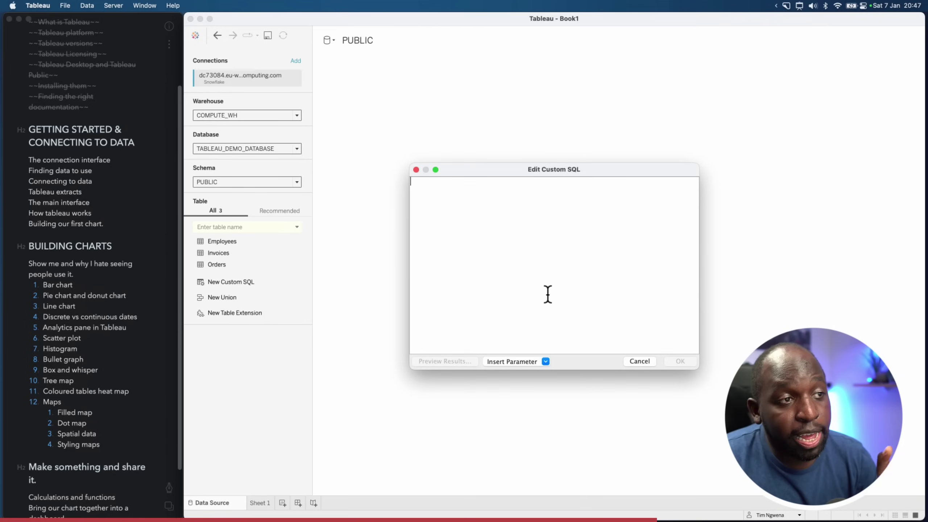
click(545, 362)
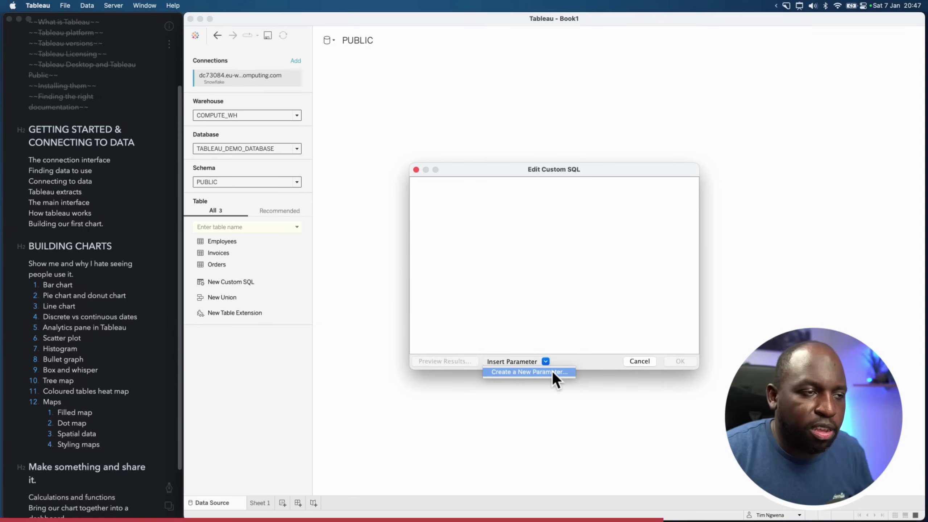
click(564, 349)
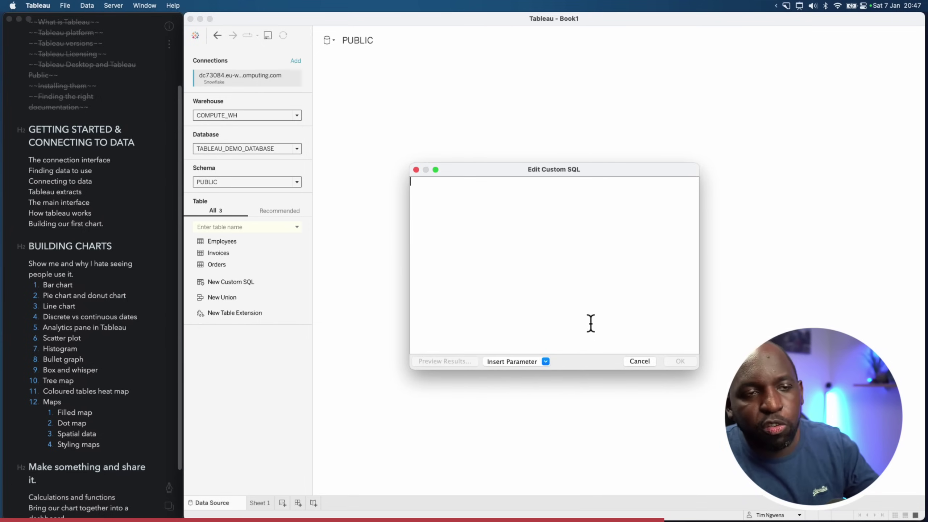
click(639, 363)
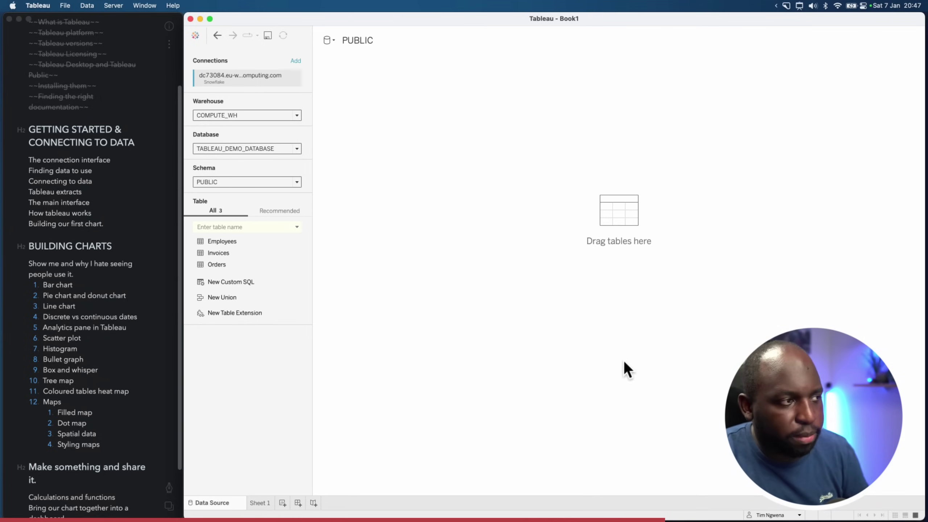
Add the Orders table to the data source canvas and go to Sheet 1
drag(218, 265, 407, 234)
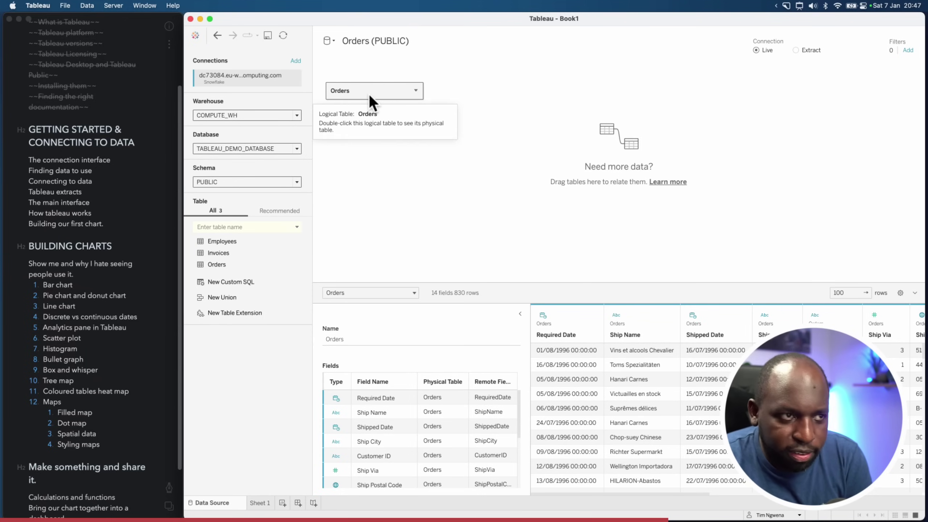
click(266, 509)
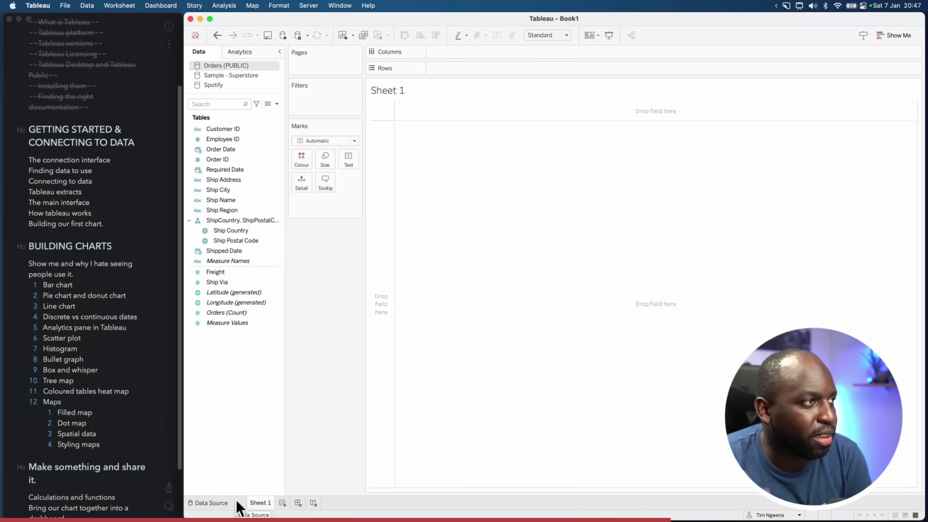
Compare the Sample - Superstore, Spotify and Orders (PUBLIC) fields, then bring Bear forward
click(235, 77)
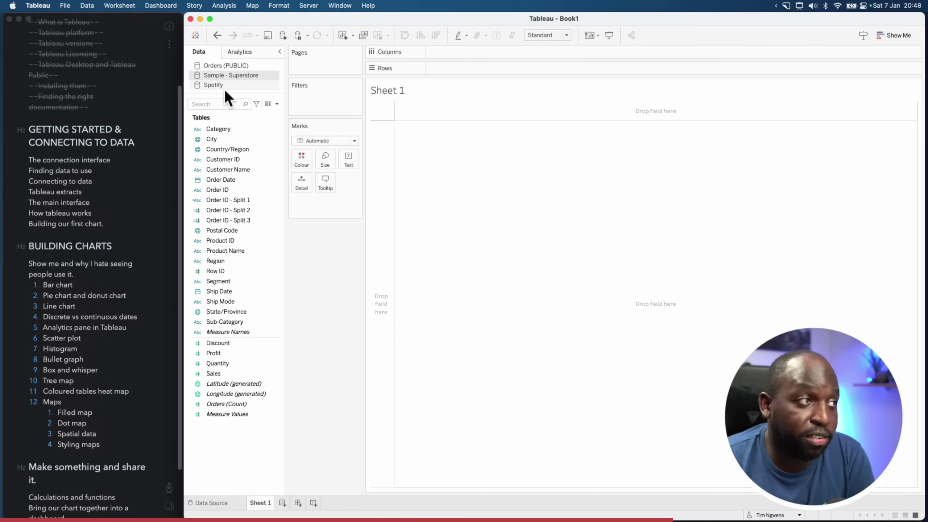
click(223, 86)
click(222, 67)
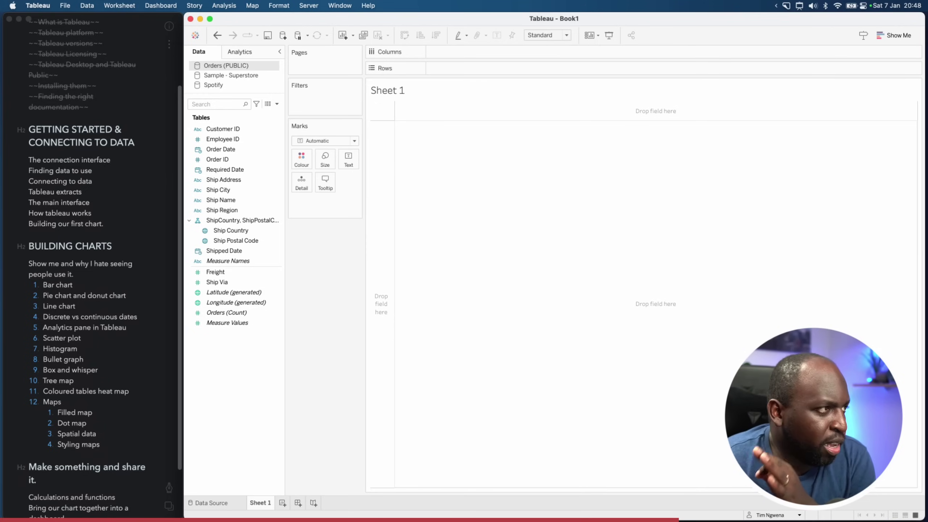
click(116, 158)
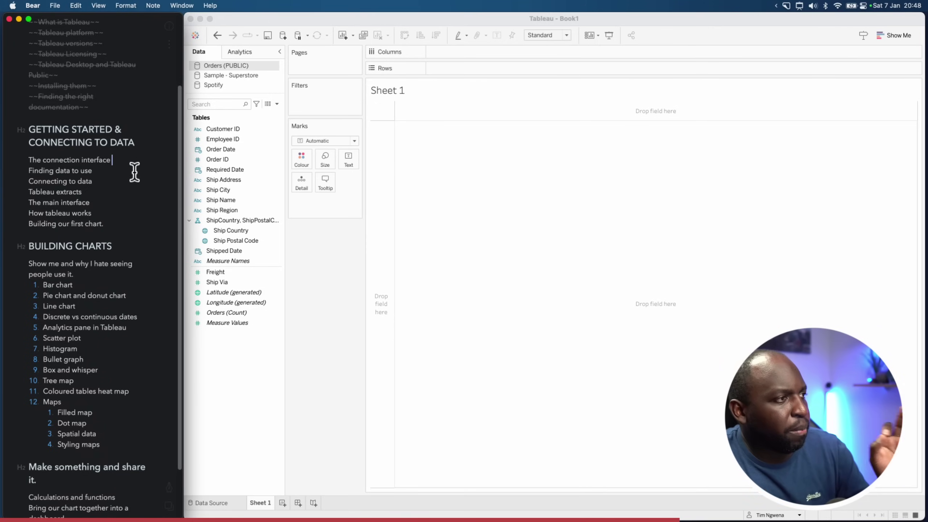
Strike through 'The connection interface' in the Bear outline
click(116, 161)
drag(117, 161, 26, 161)
click(171, 488)
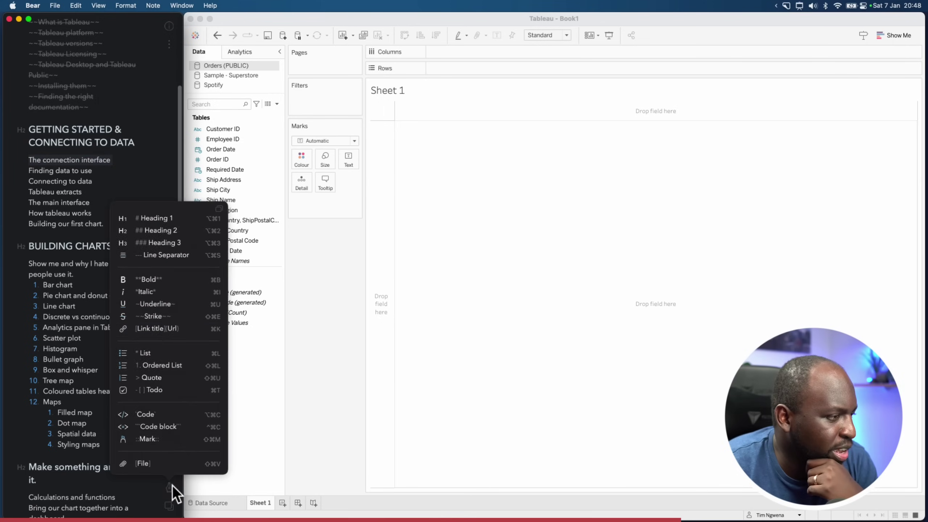
click(161, 319)
Strike through 'Connecting to data', then return to Tableau
drag(103, 171, 22, 170)
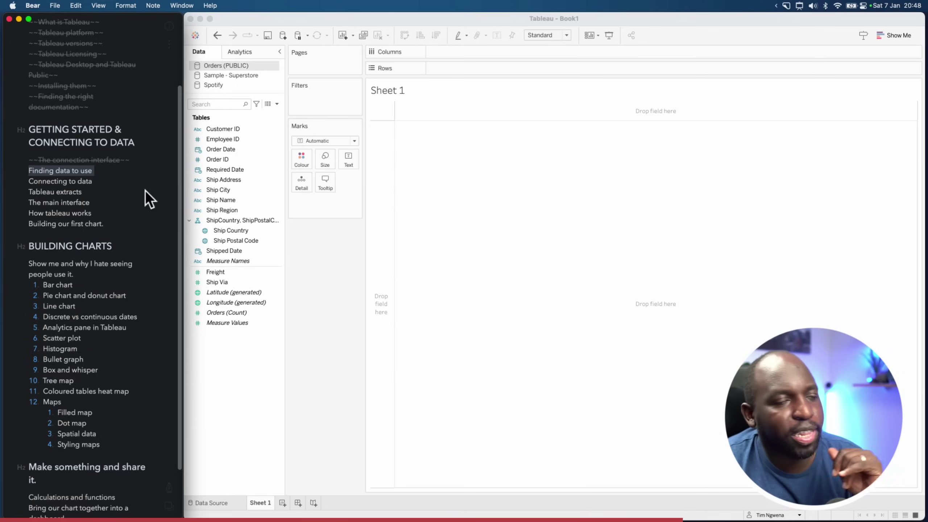
drag(80, 183, 100, 189)
click(100, 189)
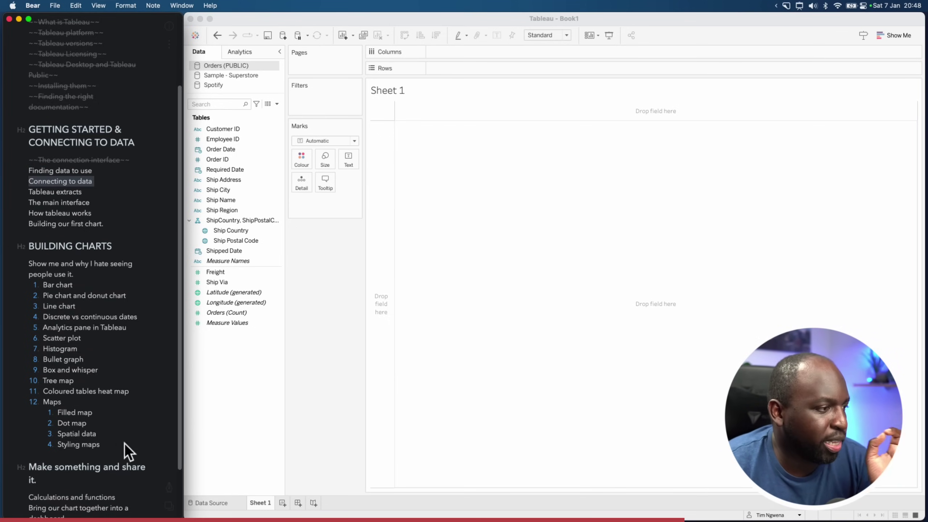
click(168, 487)
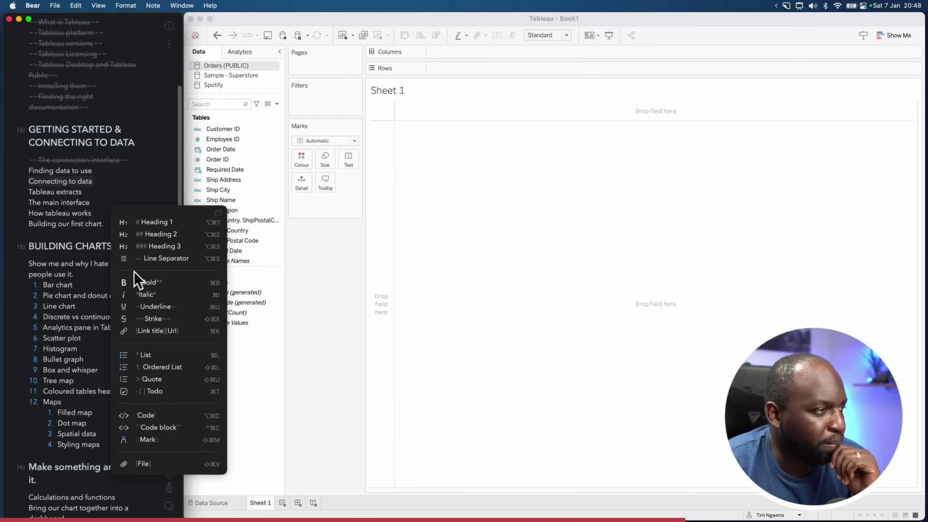
click(153, 318)
drag(83, 191, 14, 190)
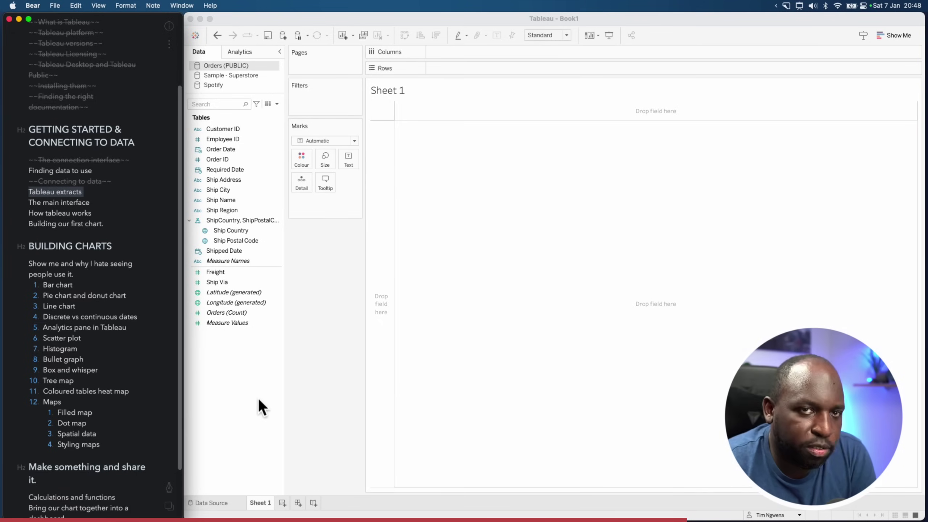
click(529, 342)
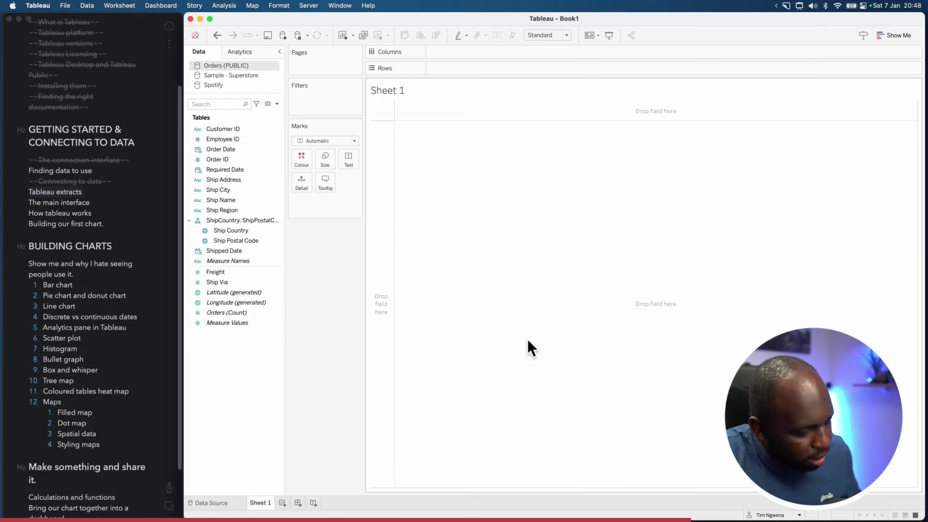
key(cmd+shift+a)
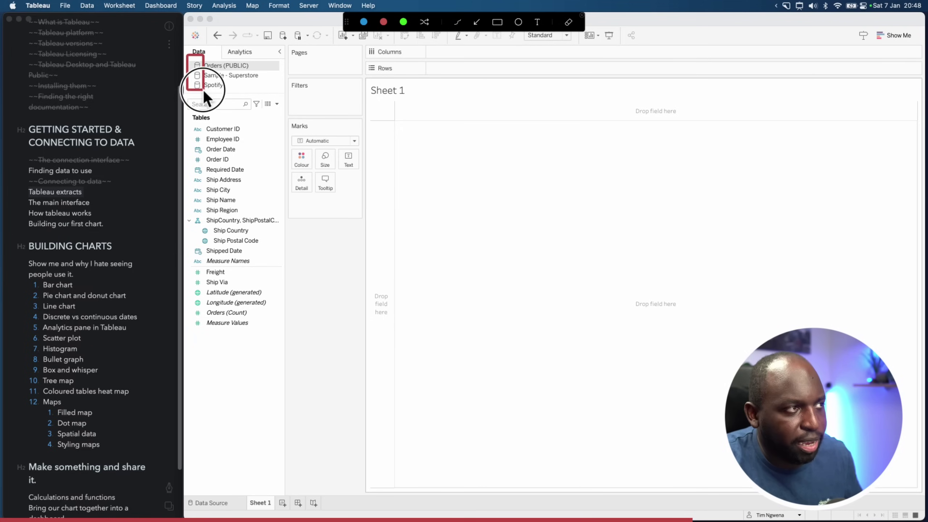
drag(203, 90, 207, 94)
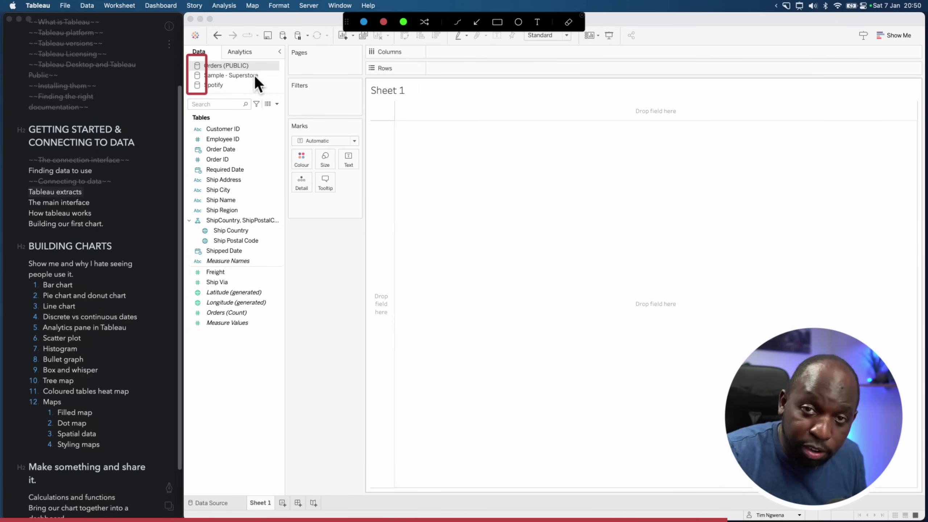
key(Escape)
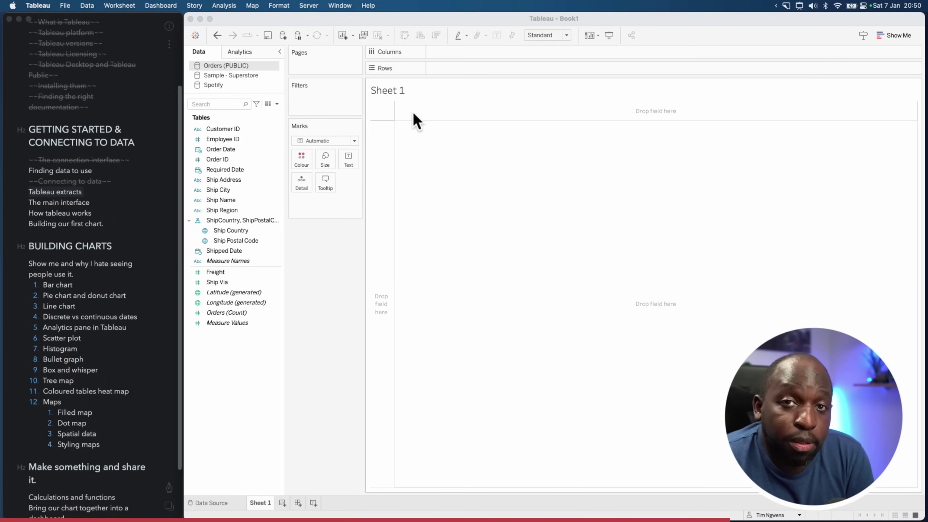
Open the Sample - Superstore data source page with Edit Data Source from the Data pane
click(221, 75)
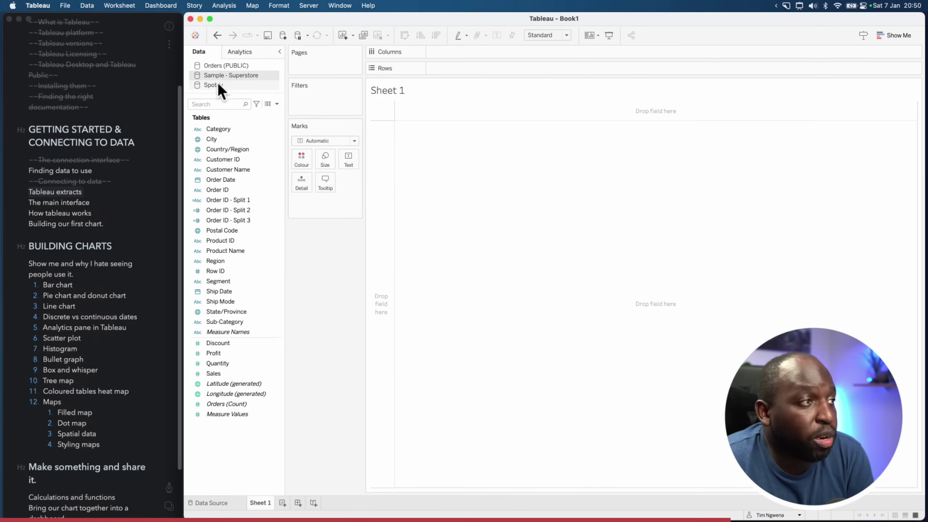
click(217, 86)
click(228, 76)
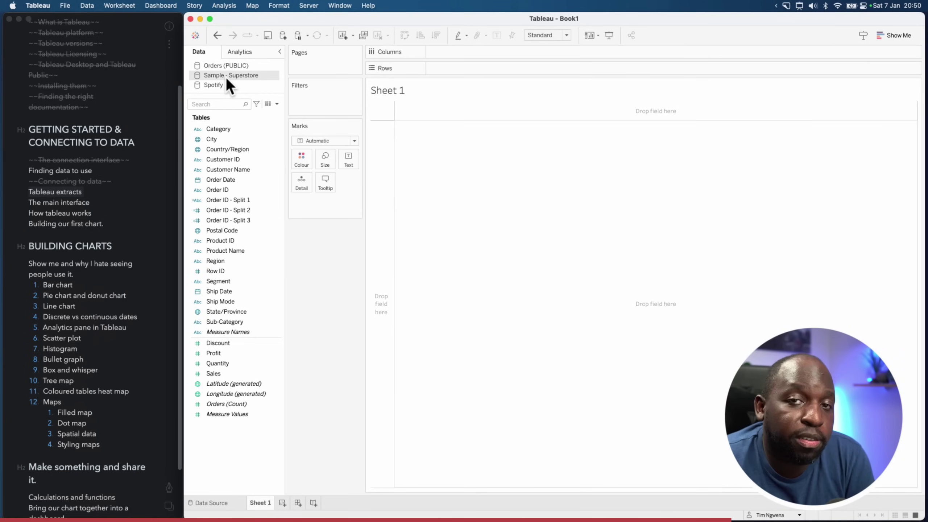
right_click(226, 77)
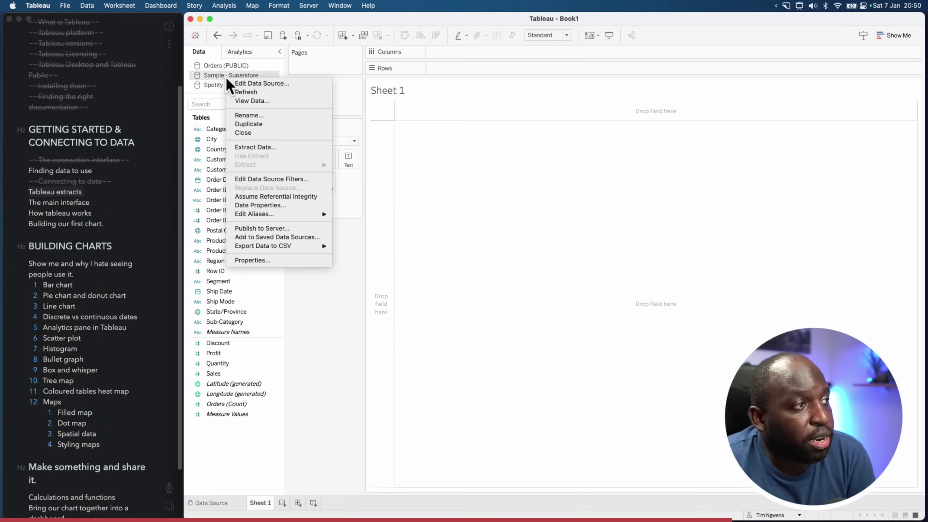
click(277, 84)
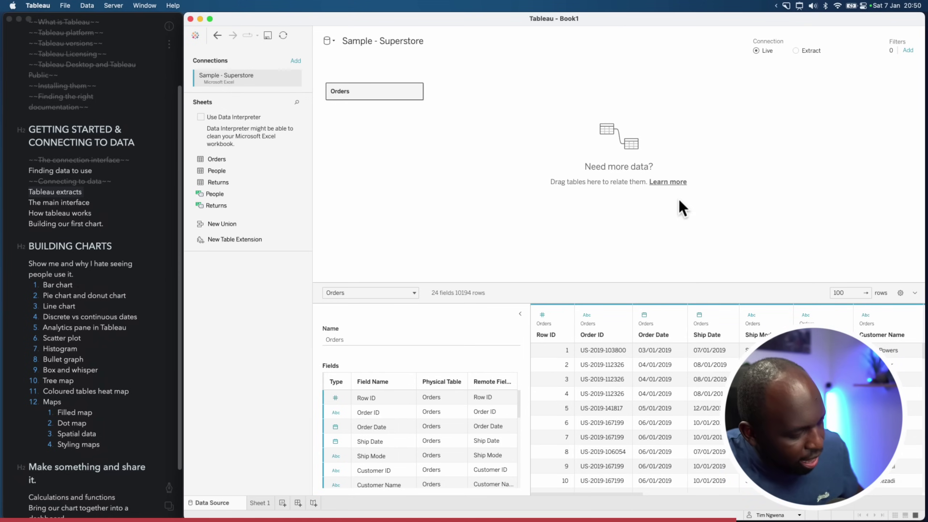
Annotate the Live and Extract options, then switch to Extract and open its settings
key(ctrl+super+a)
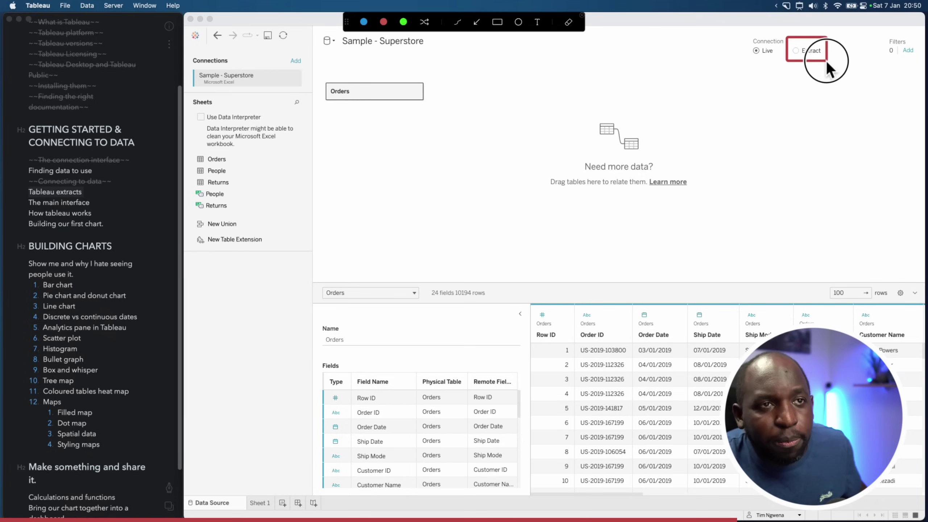
drag(827, 61, 832, 62)
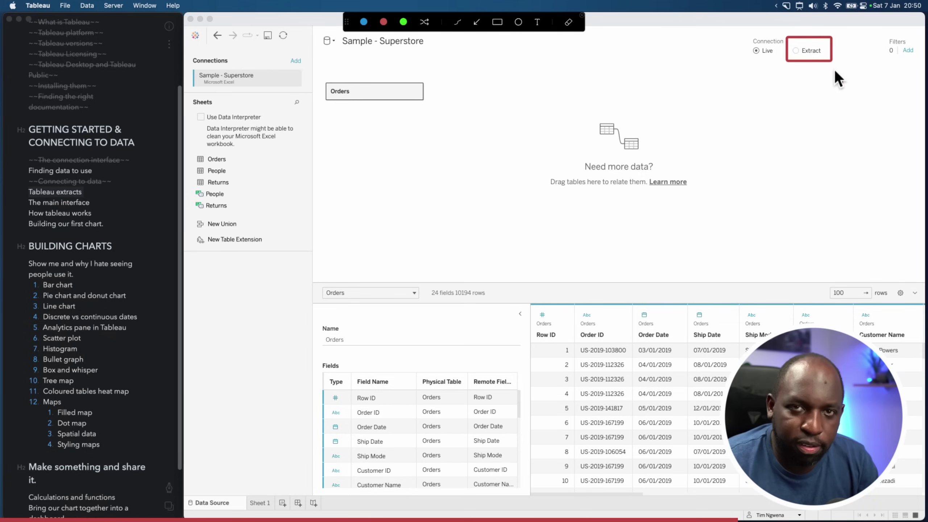
mouse_move(736, 27)
mouse_down()
mouse_move(816, 60)
mouse_move(923, 68)
mouse_up()
click(476, 23)
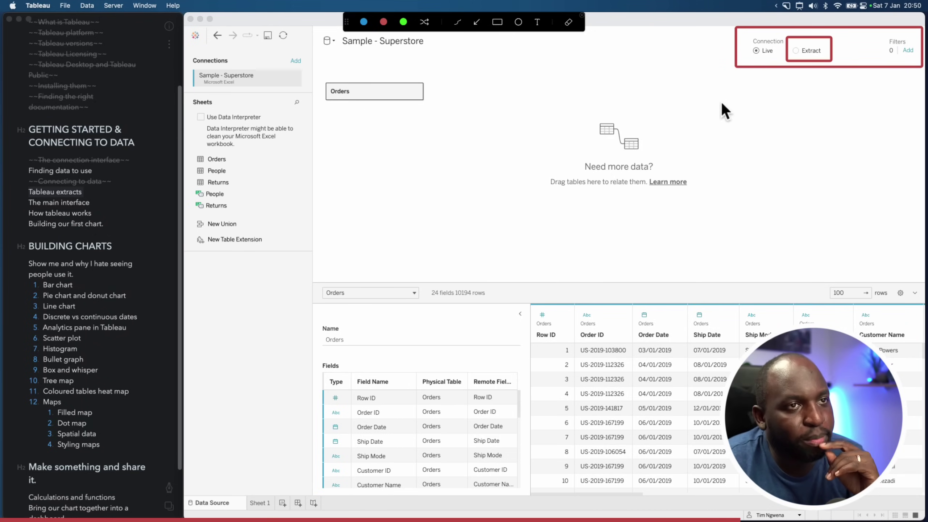
drag(753, 60, 755, 56)
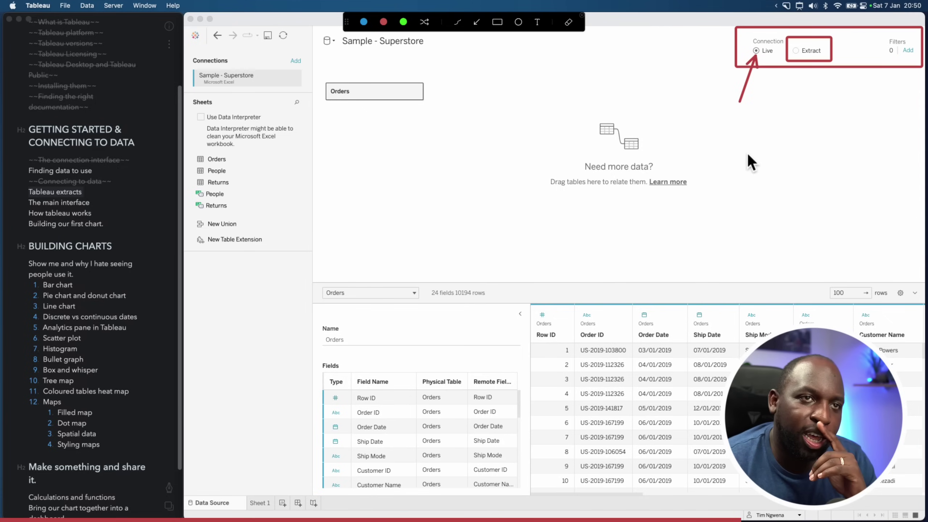
drag(796, 106, 805, 57)
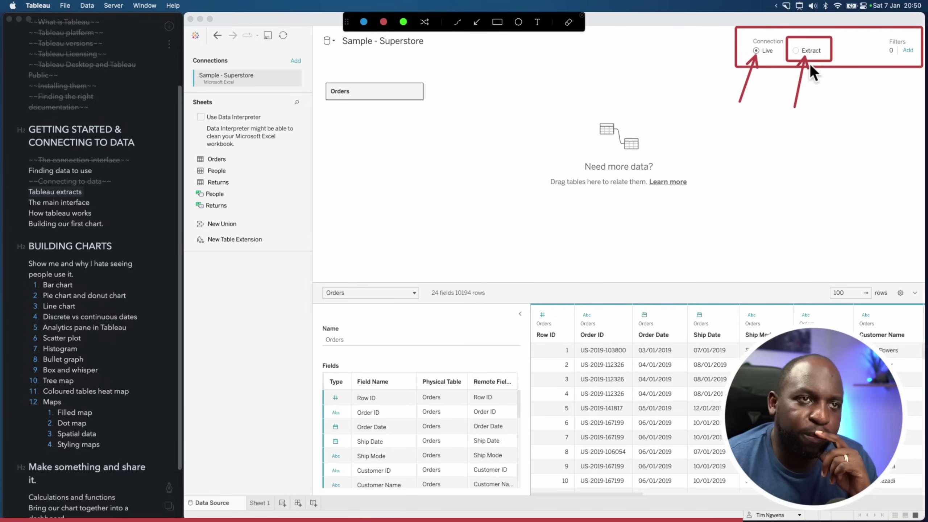
key(Escape)
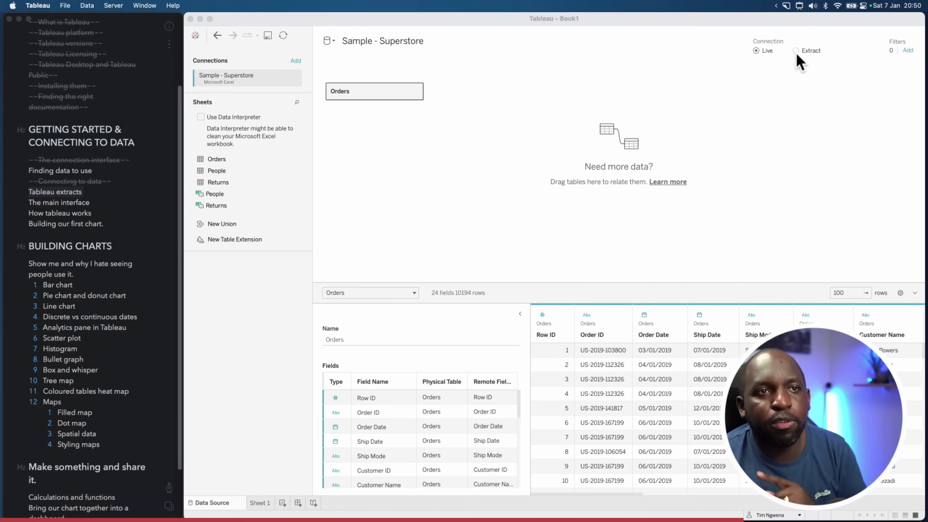
click(796, 51)
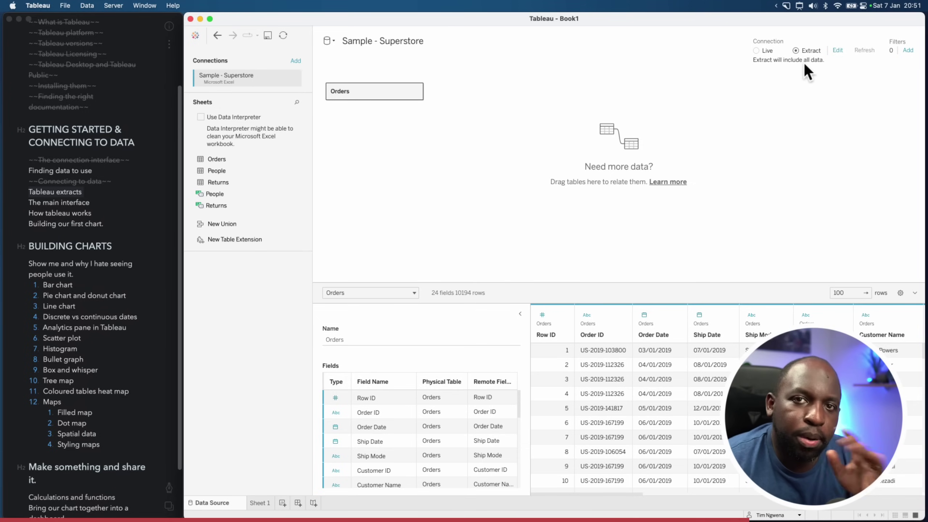
click(838, 51)
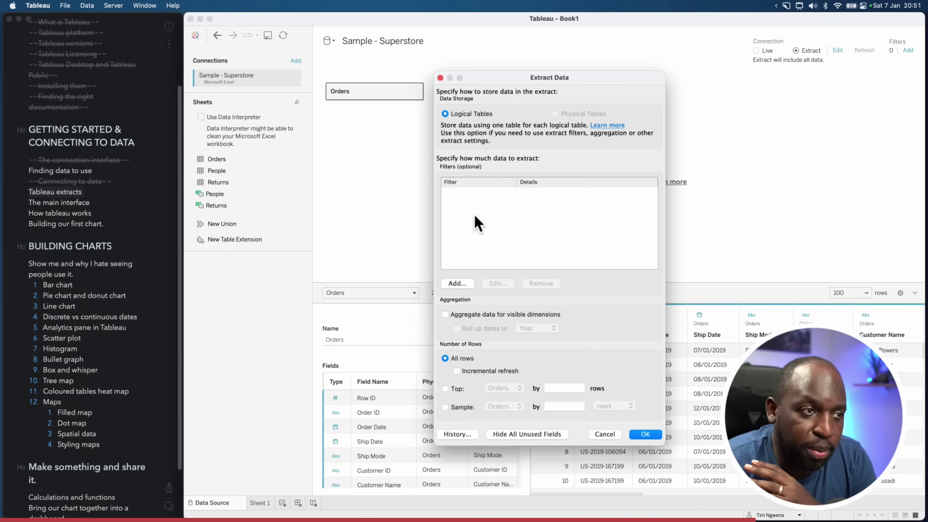
Add a Sub-Category extract filter keeping only Art and apply the extract settings
click(462, 285)
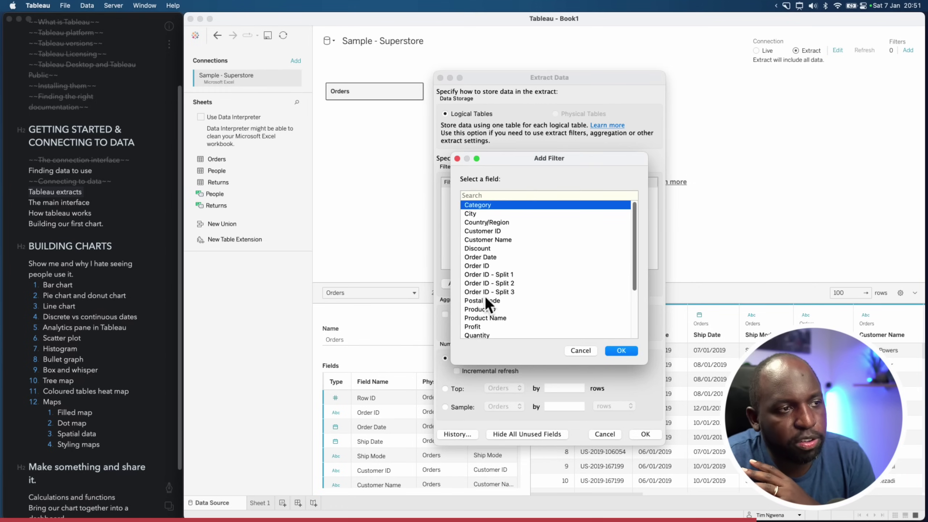
drag(635, 214, 630, 291)
click(486, 334)
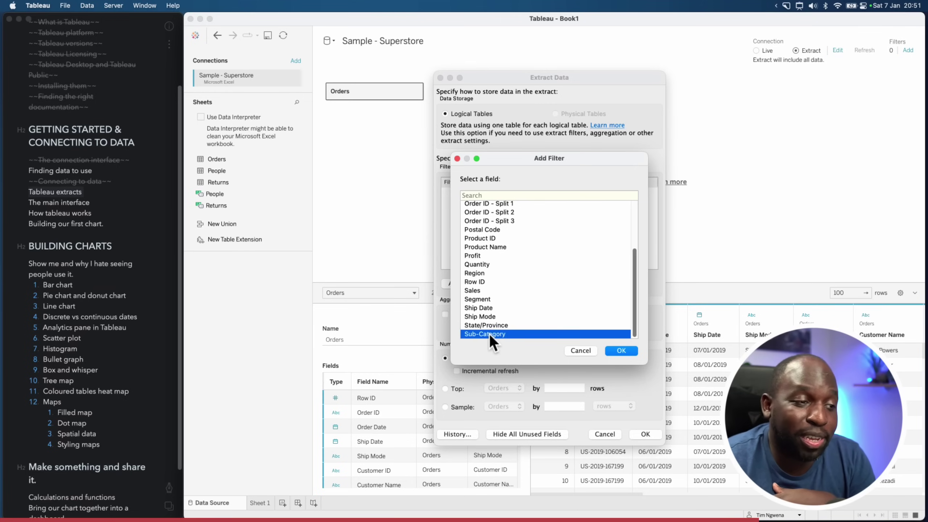
click(626, 351)
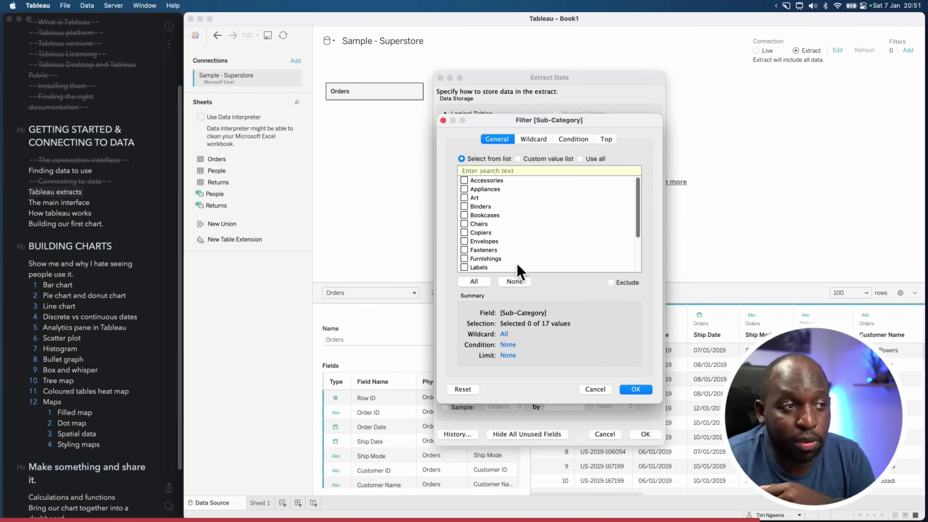
click(645, 390)
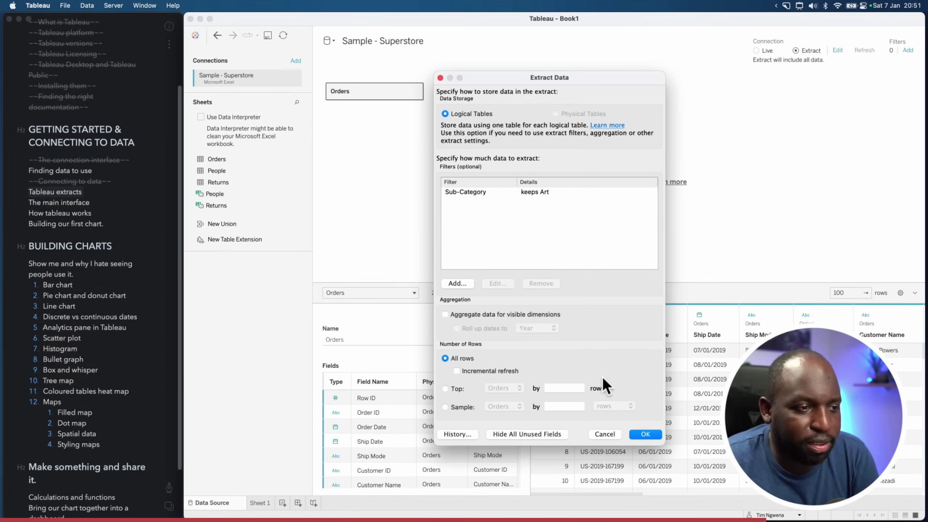
click(647, 435)
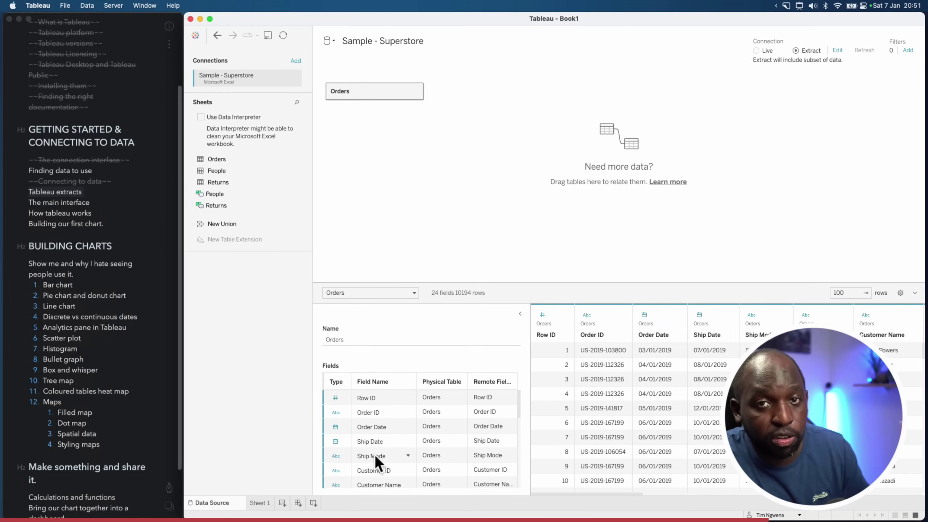
Return to Sheet 1 and save Sample - Superstore.hyper to the Desktop
click(256, 504)
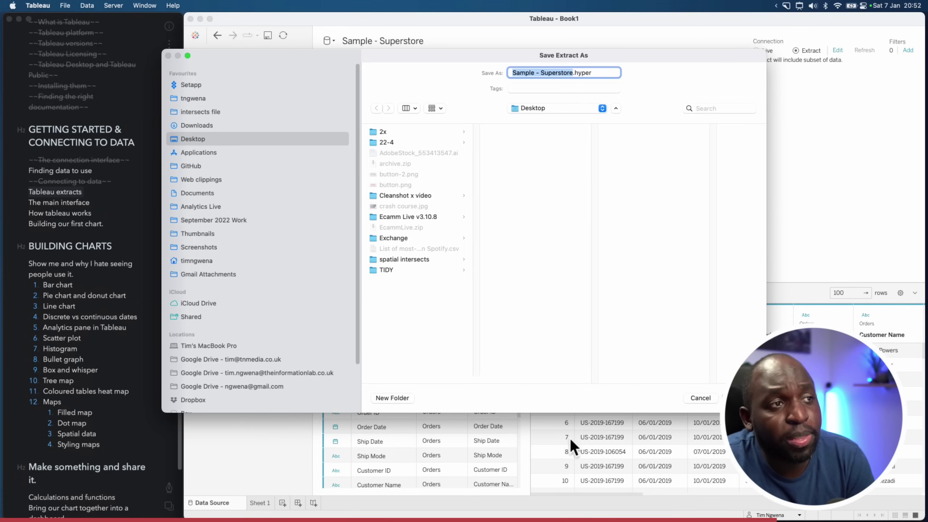
click(744, 398)
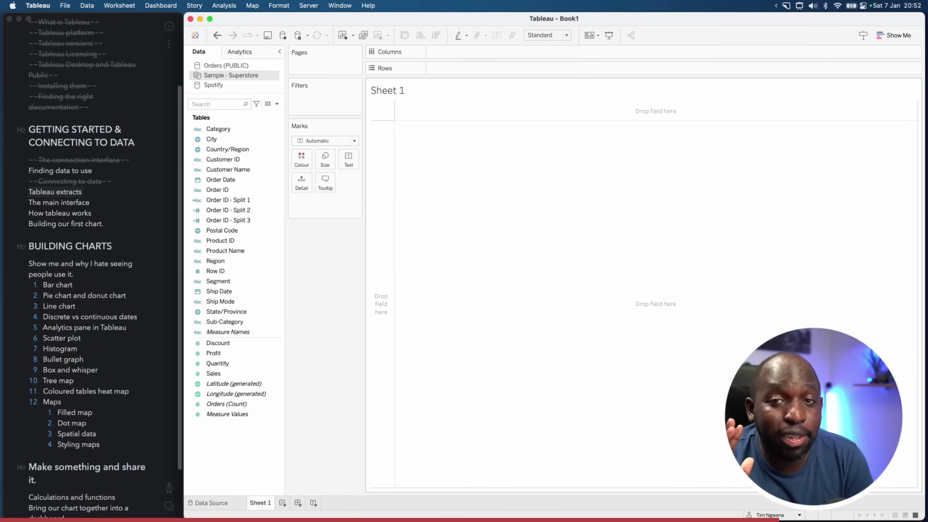
Drop Sub-Category onto the Text card, producing a single Art mark
key(ctrl+alt+a)
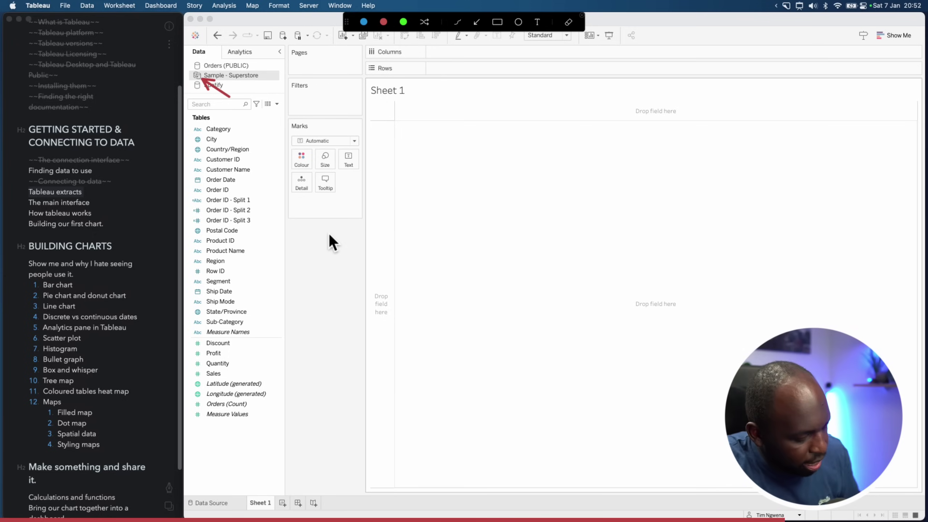
key(Escape)
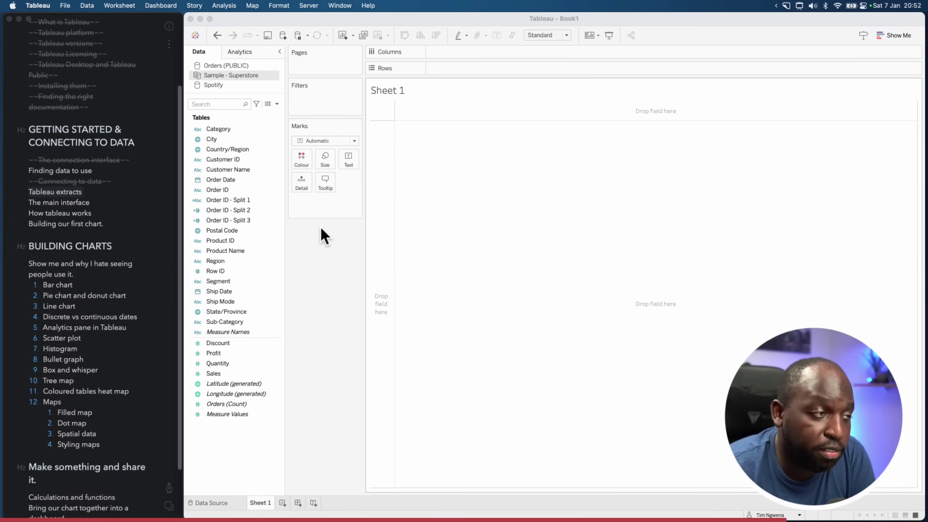
drag(221, 323, 350, 161)
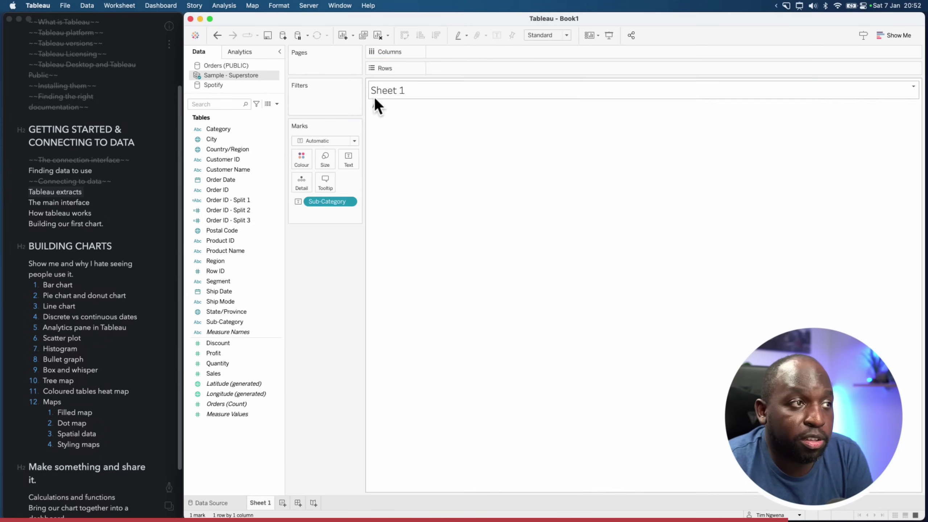
mouse_move(381, 111)
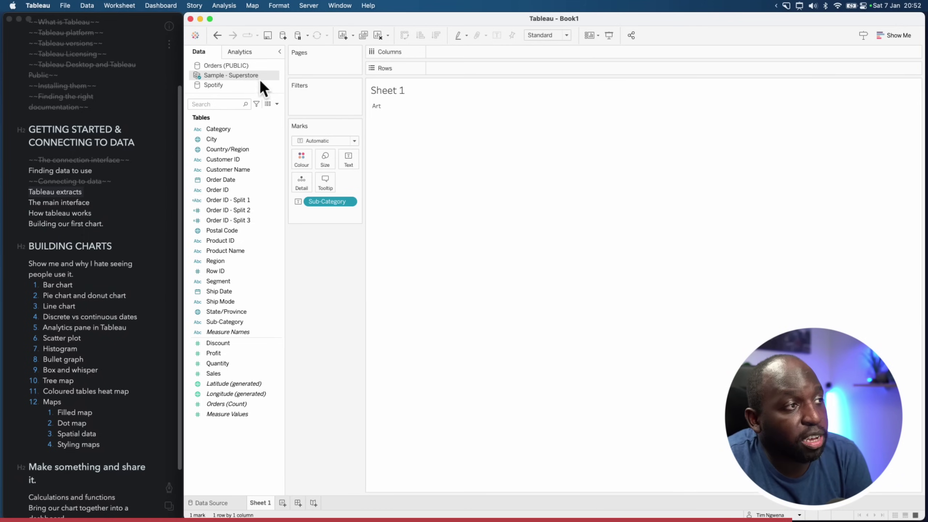
right_click(249, 77)
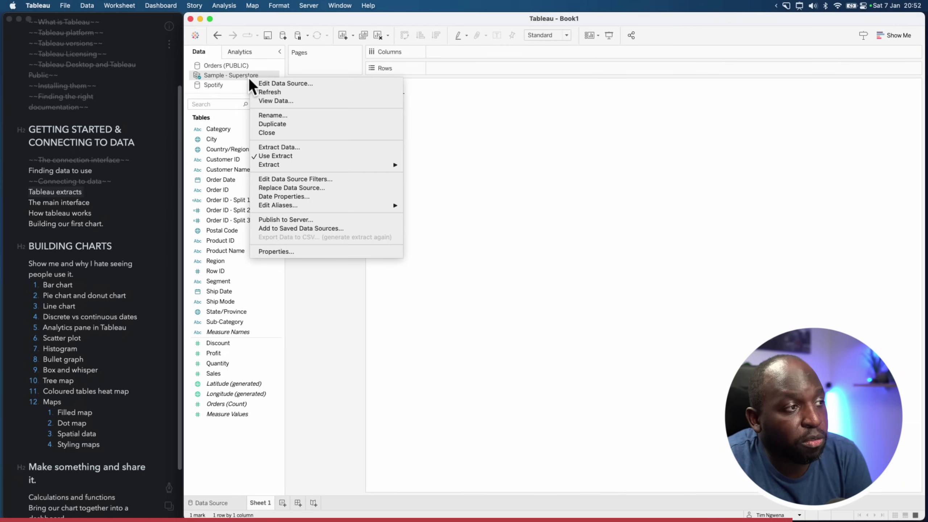
click(284, 156)
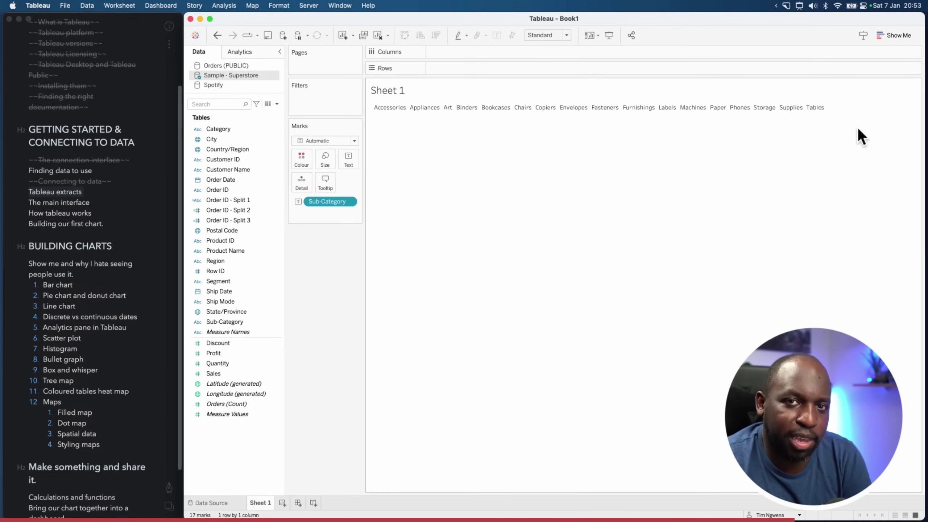
right_click(235, 75)
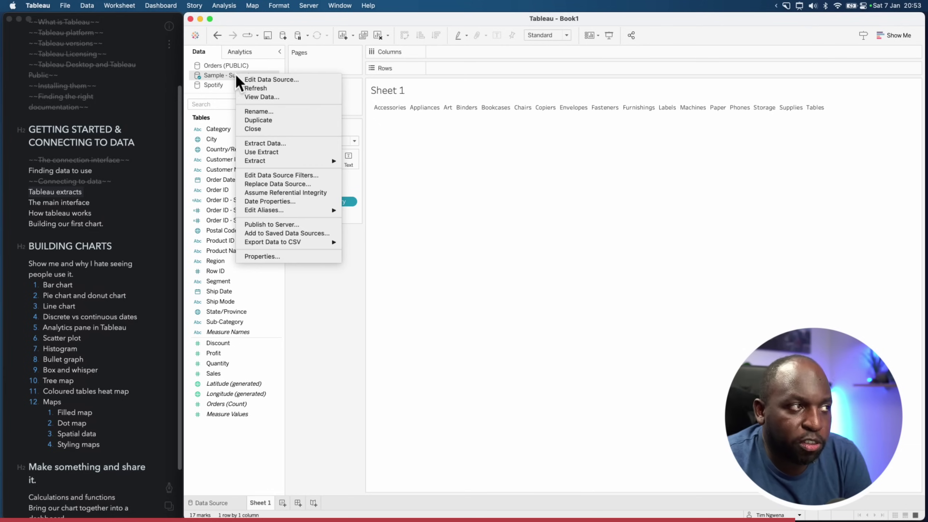
click(284, 153)
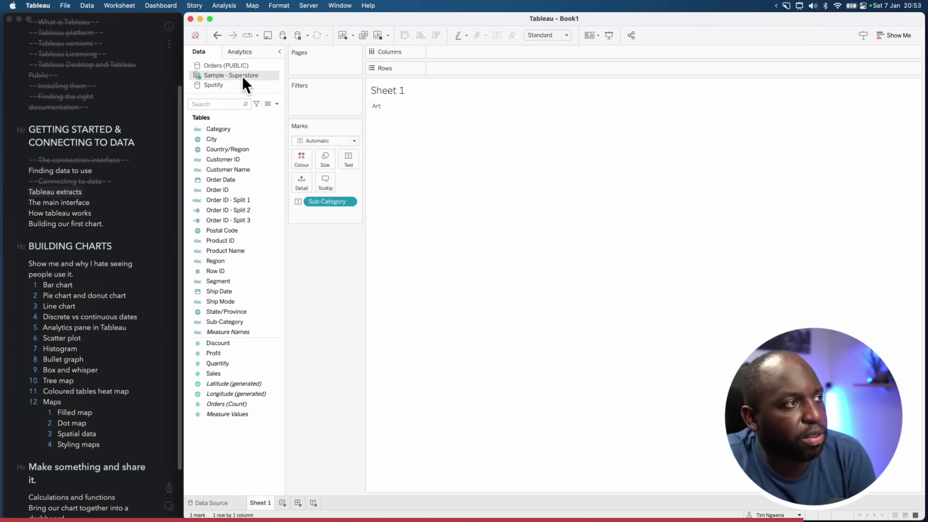
right_click(242, 76)
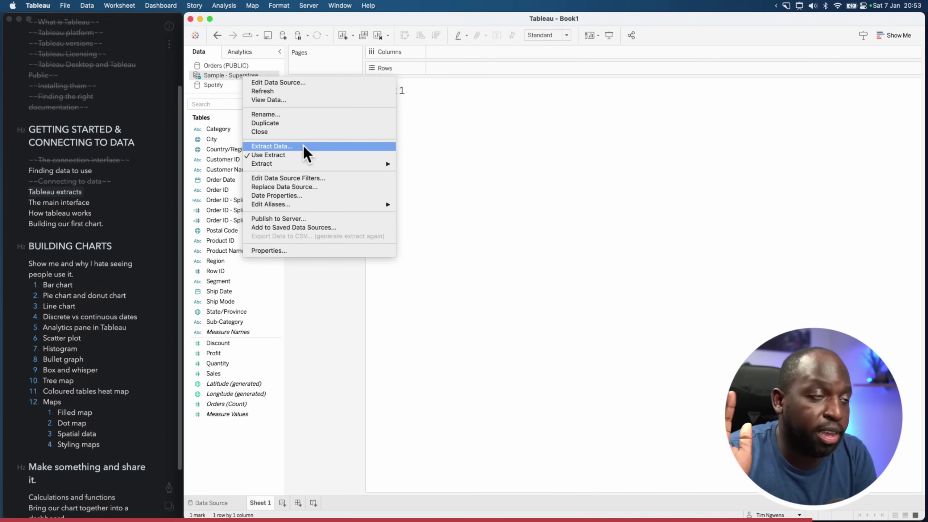
click(451, 155)
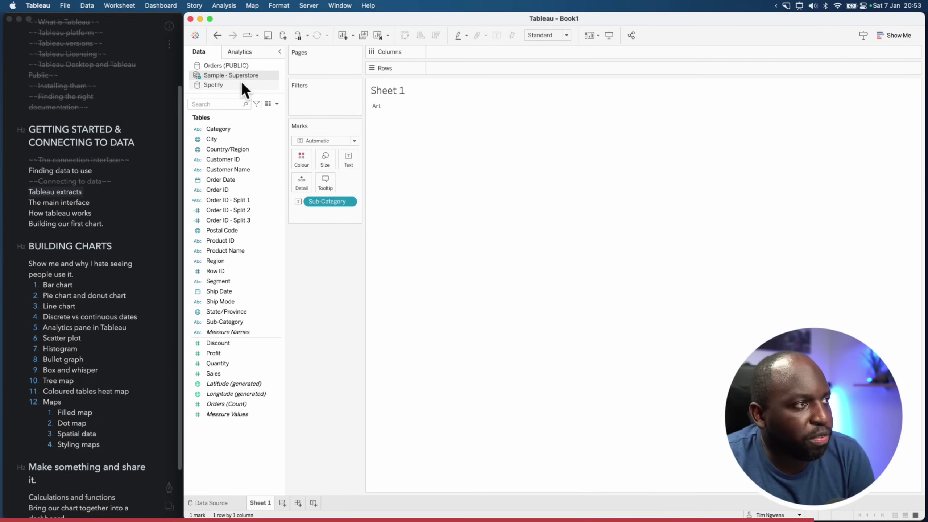
Create an extract for Orders (PUBLIC) and save it to the Desktop
right_click(232, 66)
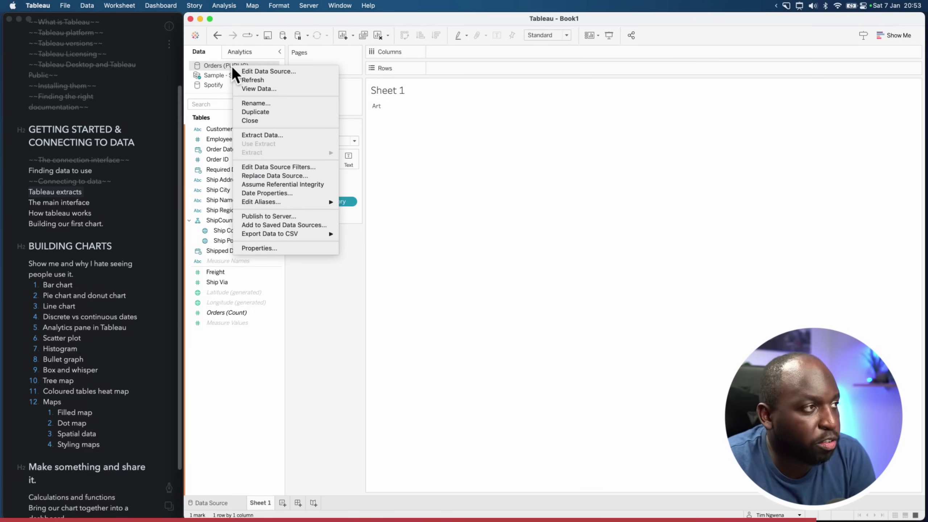
right_click(207, 65)
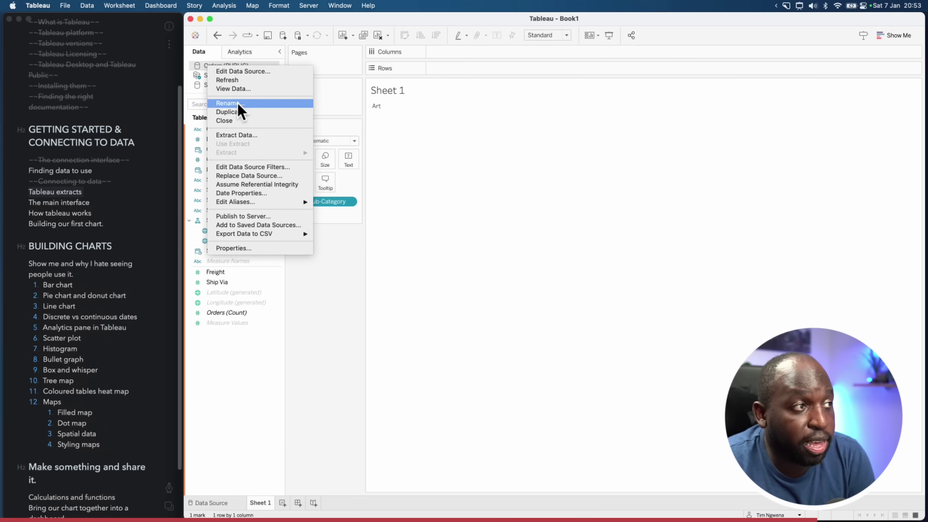
click(248, 134)
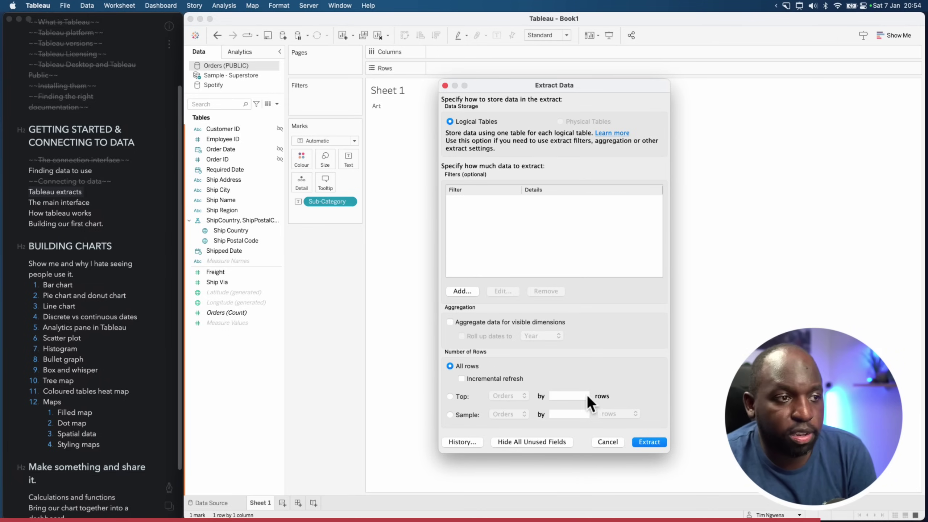
click(657, 442)
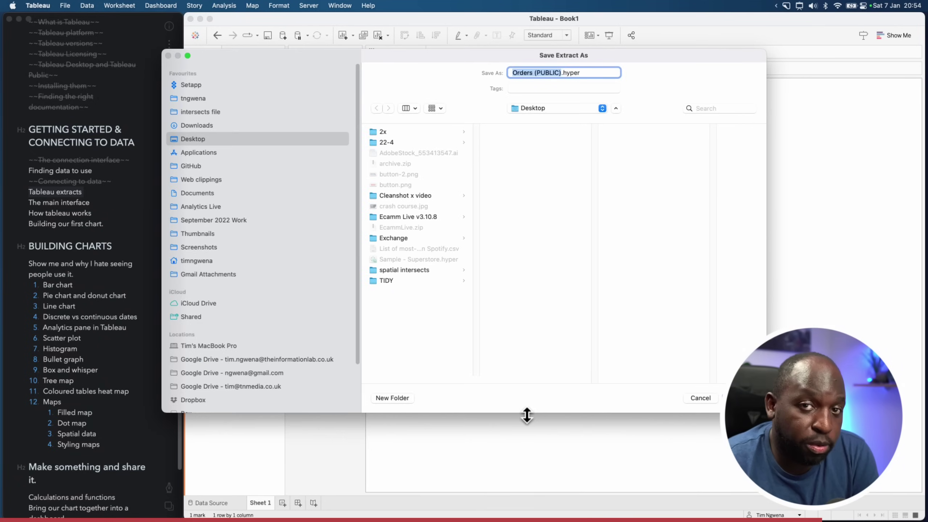
click(742, 398)
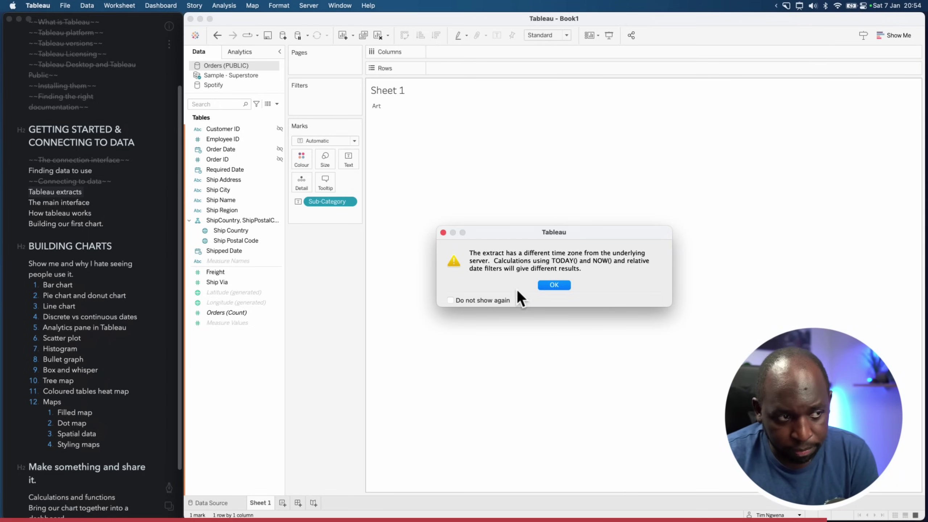
Dismiss the extract time-zone warning with 'Do not show again' ticked
click(499, 300)
click(557, 287)
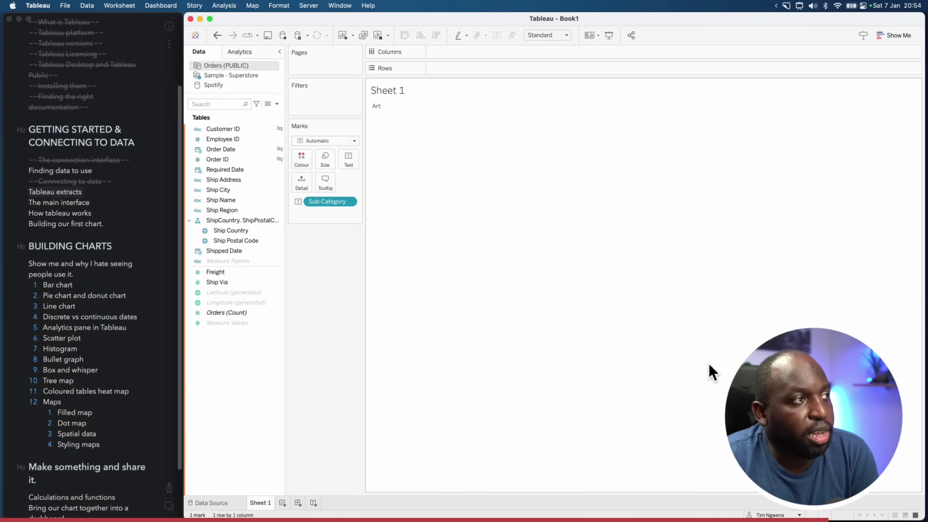
key(ctrl+shift+a)
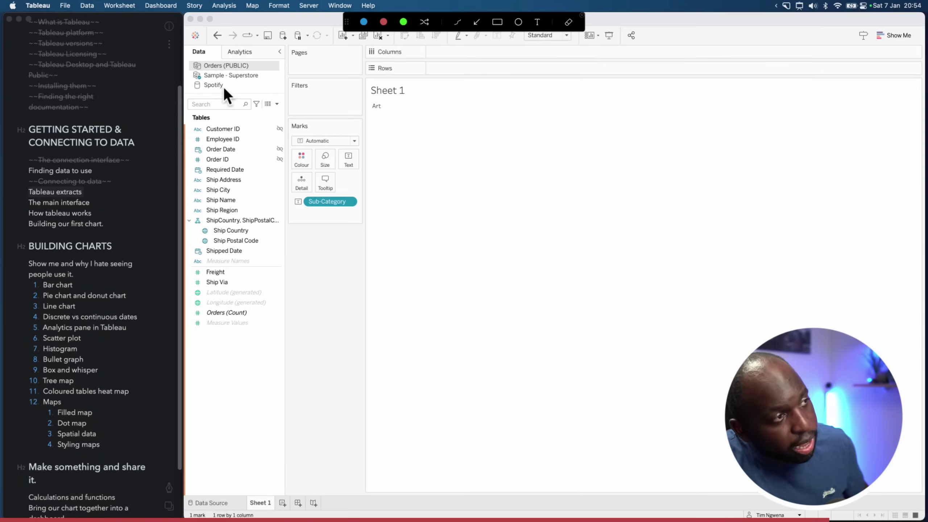
drag(224, 87, 205, 71)
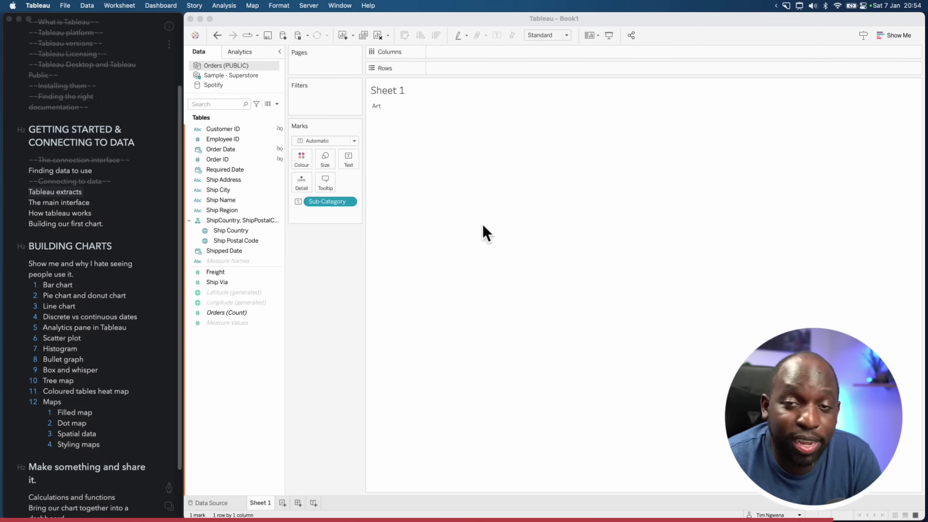
click(235, 19)
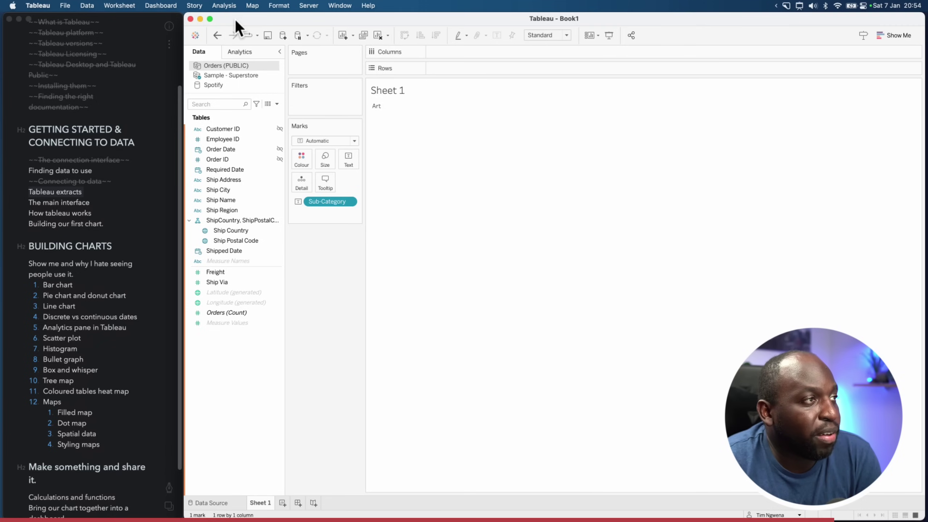
Save Book1 to the Desktop as 'livestream' in Tableau Packaged Workbook (*.twbx) format
click(65, 6)
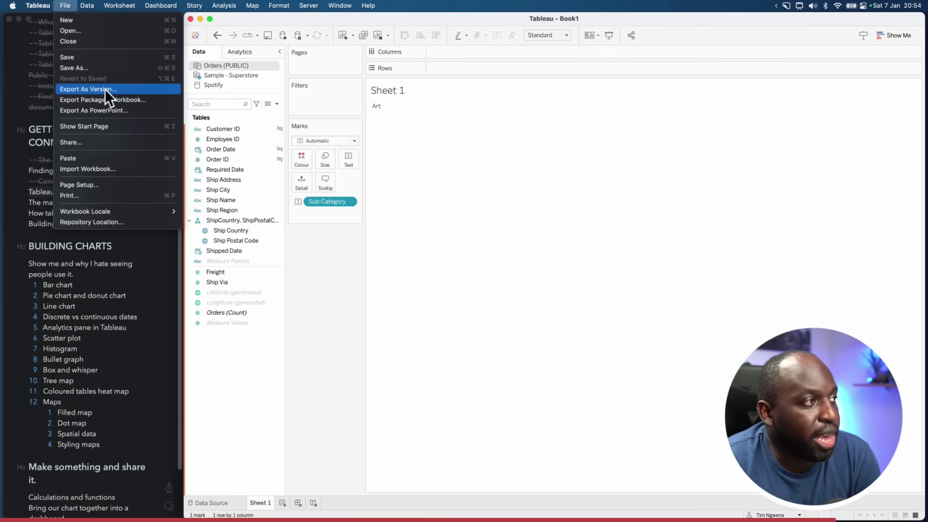
click(94, 58)
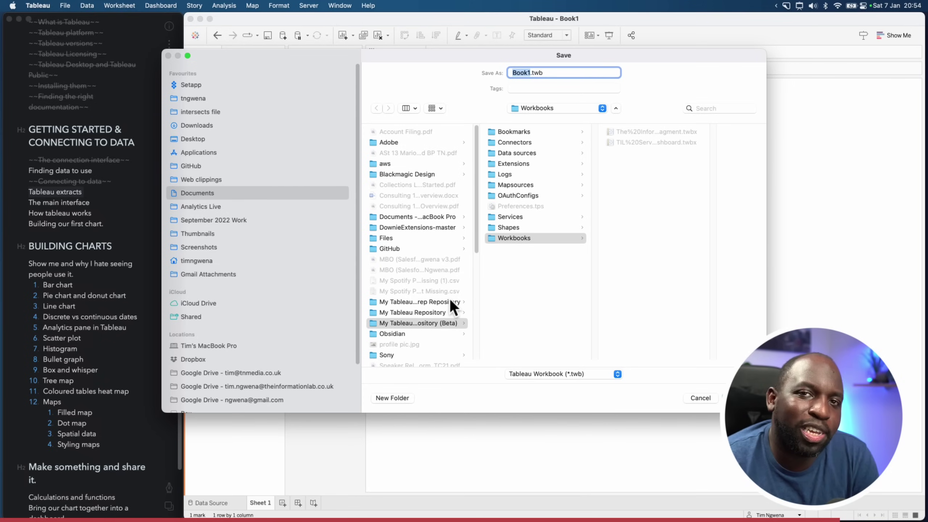
click(203, 140)
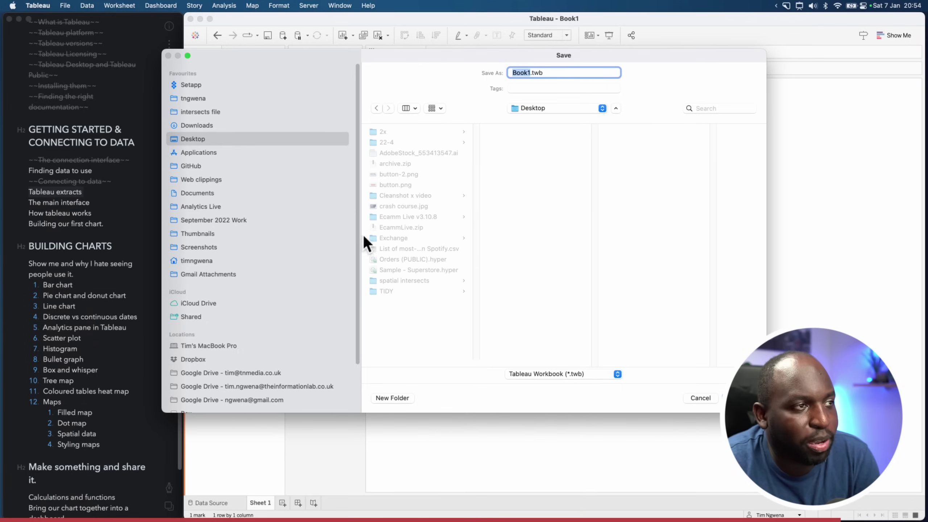
double_click(530, 72)
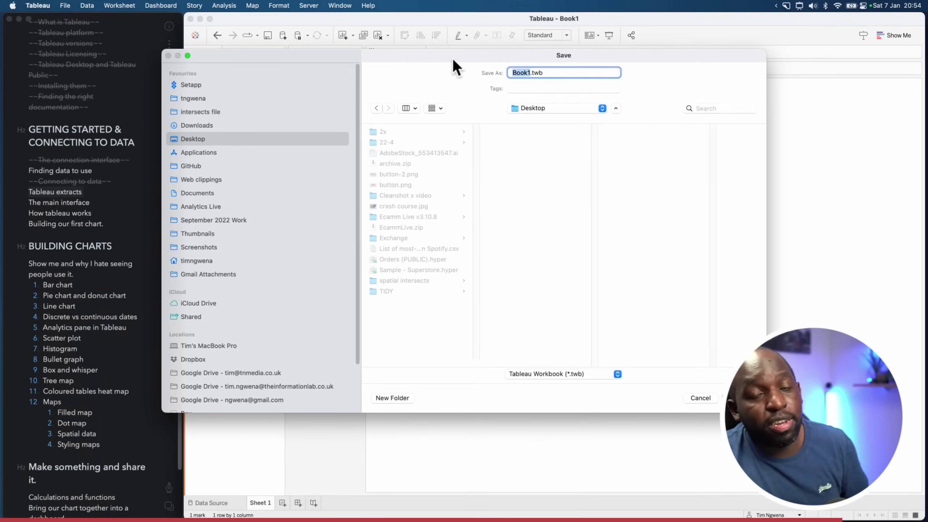
text(livestream)
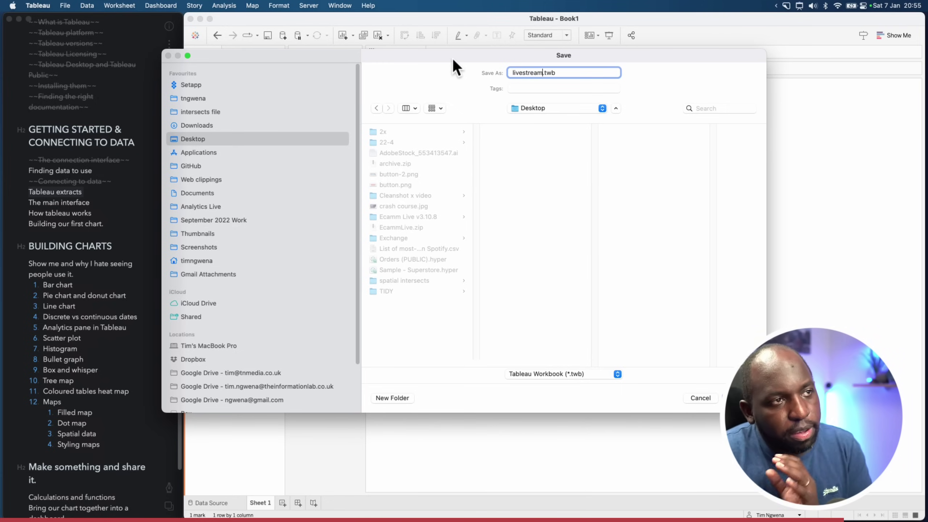
drag(578, 73, 544, 73)
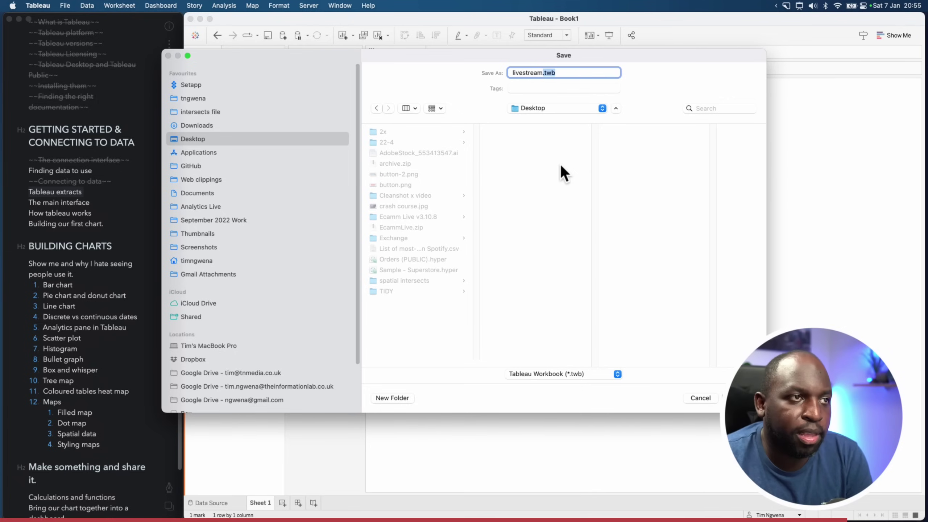
click(559, 74)
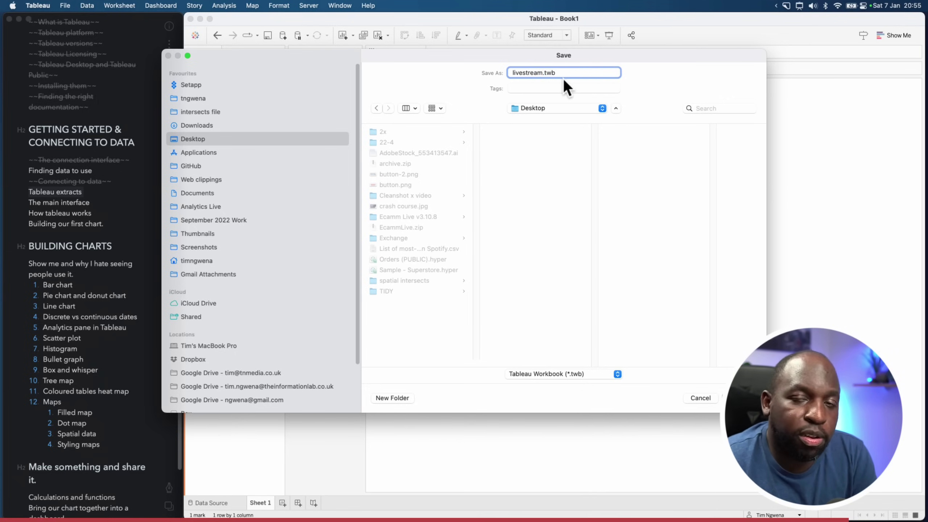
click(594, 373)
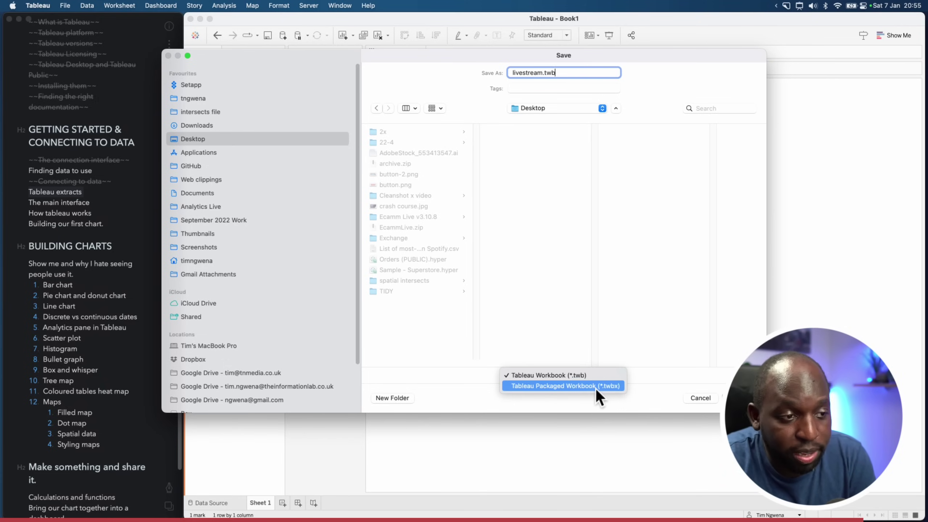
click(596, 386)
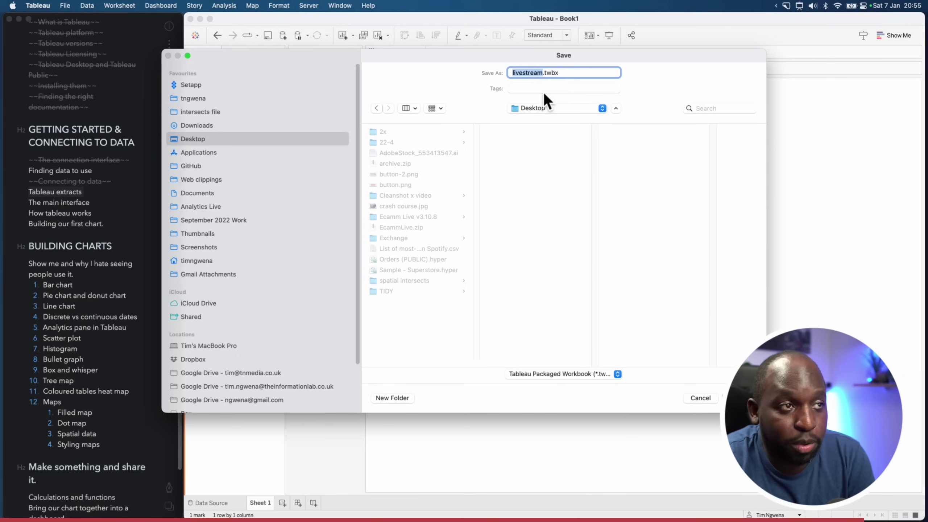
drag(566, 75, 502, 69)
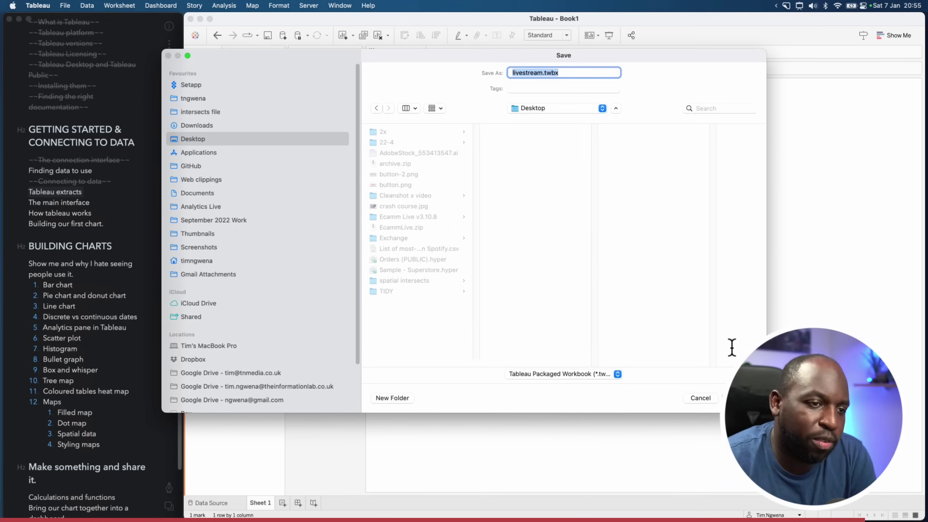
key(Return)
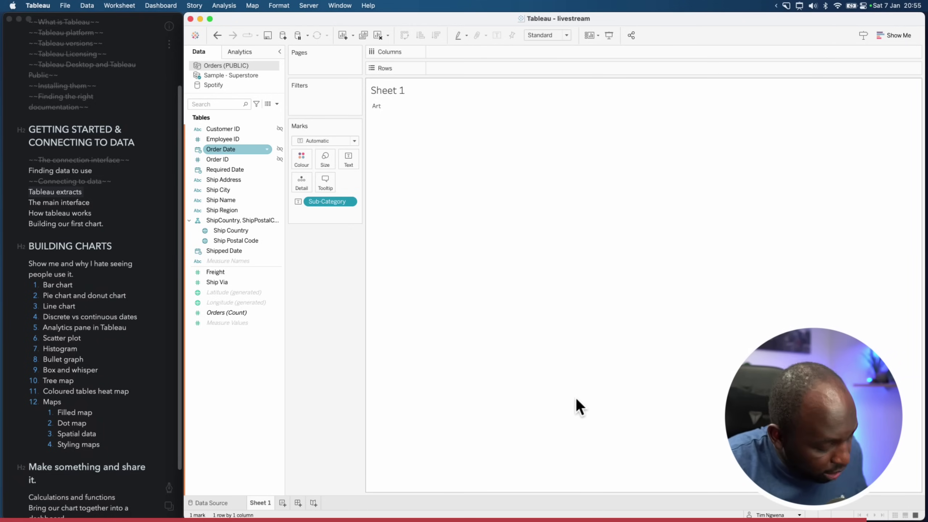
key(ctrl+shift+a)
drag(573, 109, 576, 36)
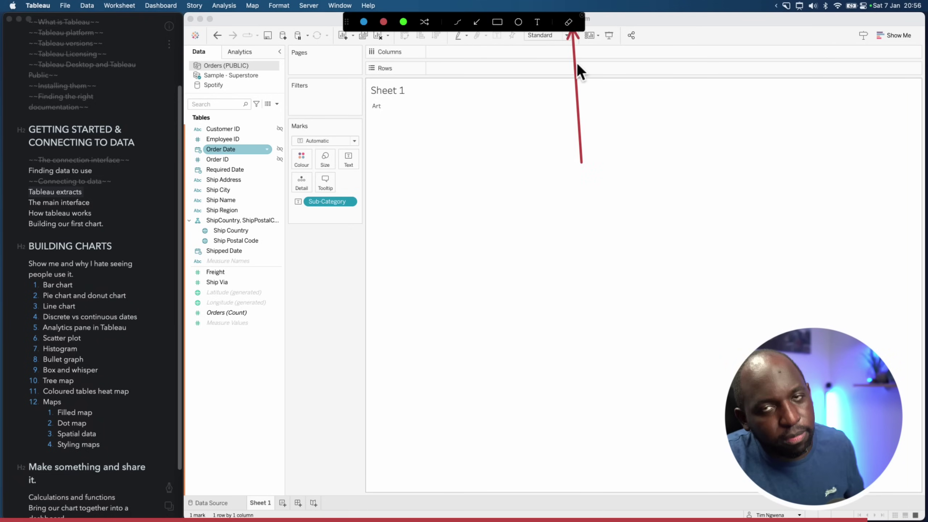
key(Escape)
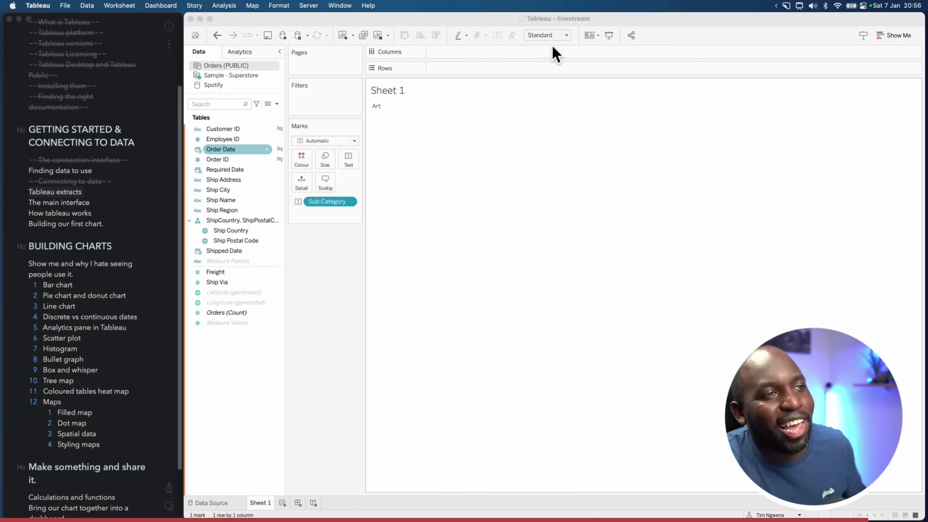
click(576, 23)
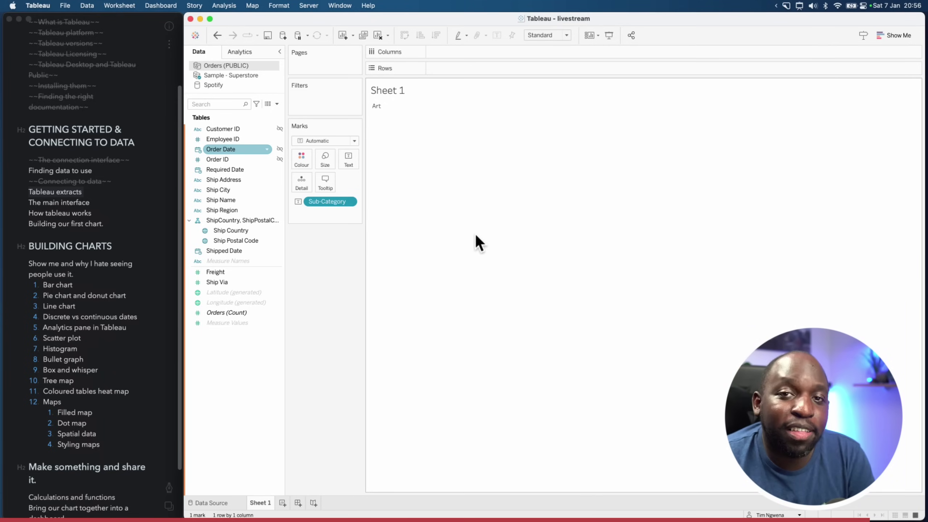
click(436, 240)
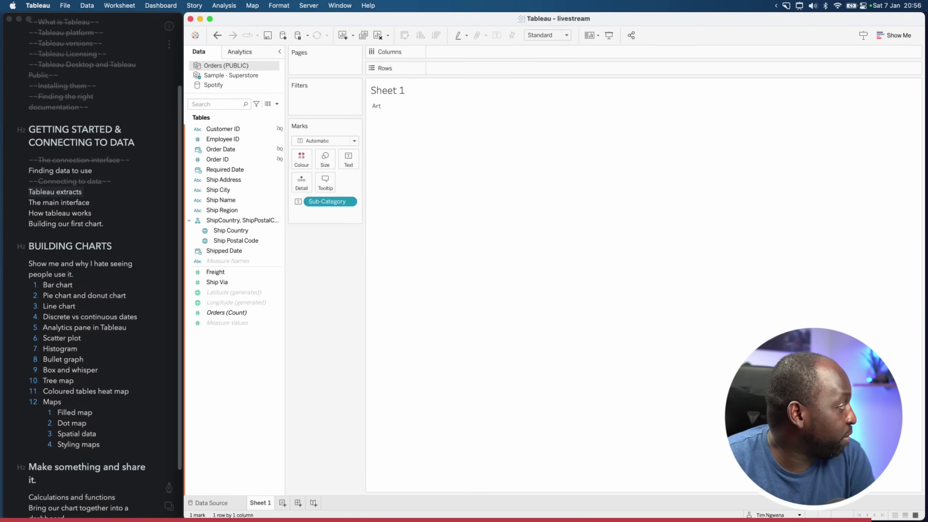
Move Orders (PUBLIC).hyper and Sample - Superstore.hyper from the Desktop to the Bin
key(super+Tab)
click(277, 181)
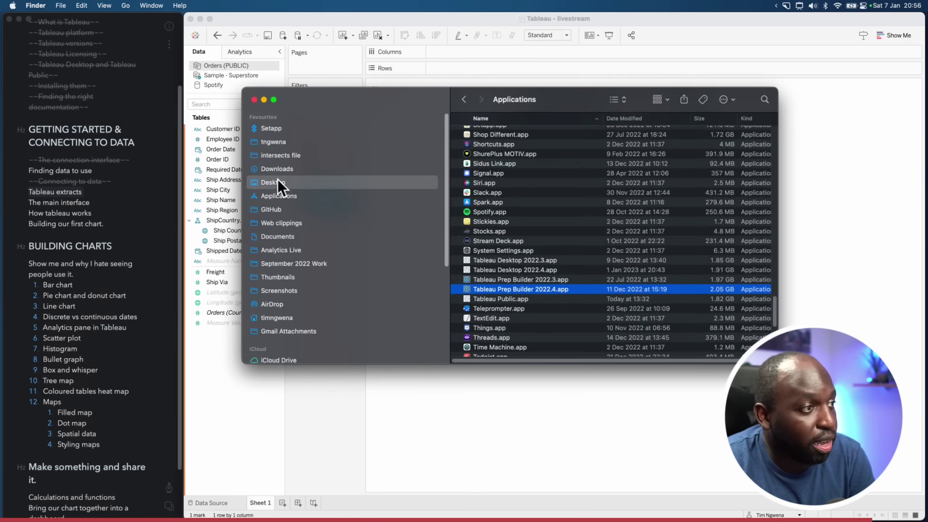
click(501, 146)
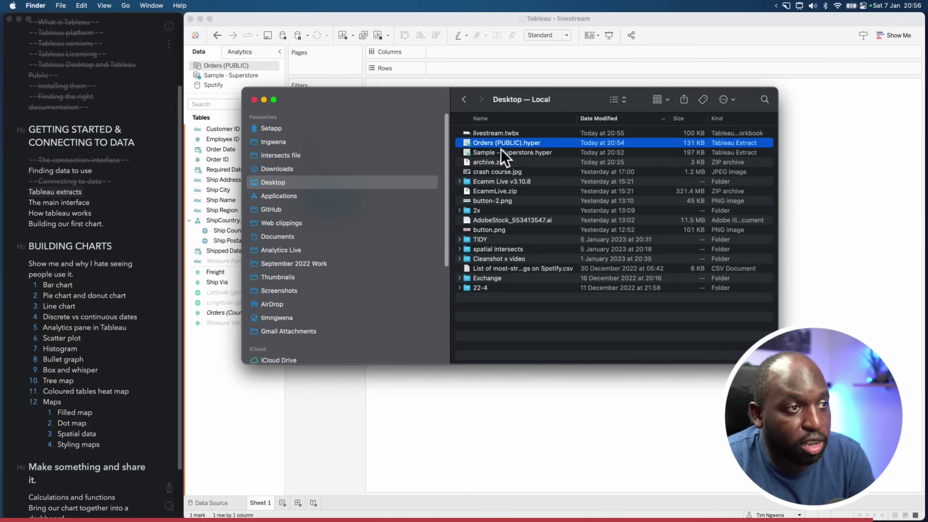
shift+click(506, 152)
right_click(506, 152)
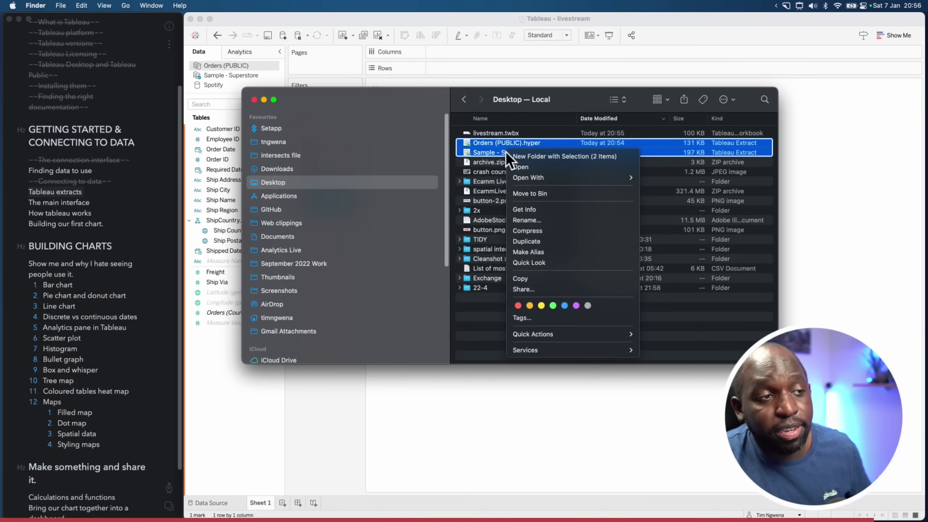
click(549, 193)
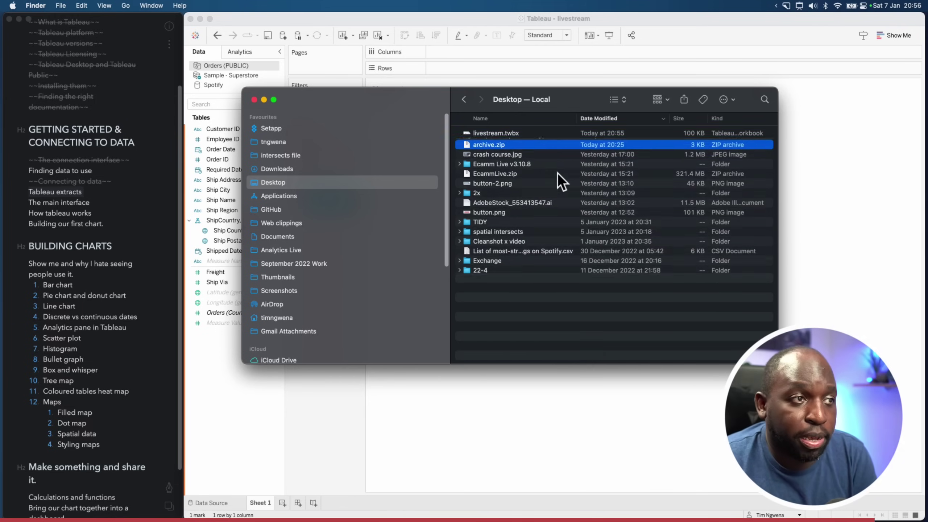
click(835, 170)
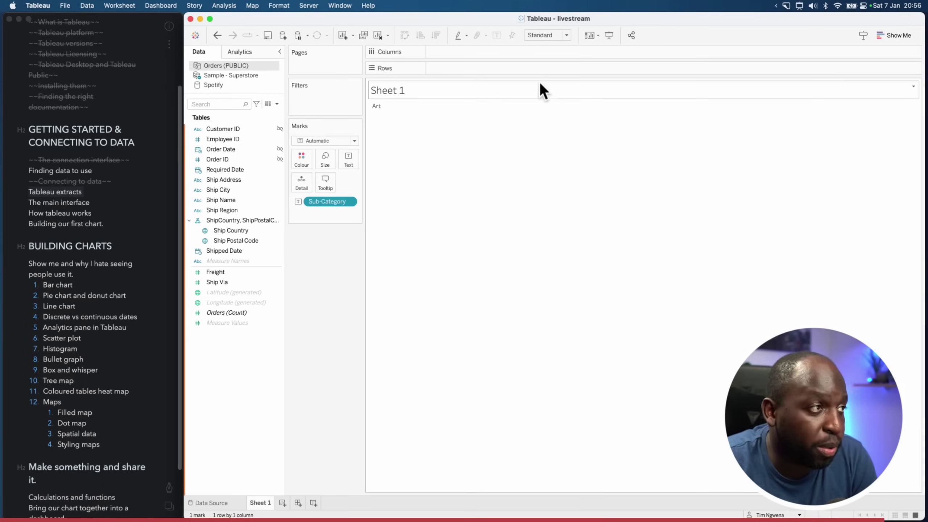
Stop using the extract for Sample - Superstore so all 17 Sub-Category marks return
right_click(213, 75)
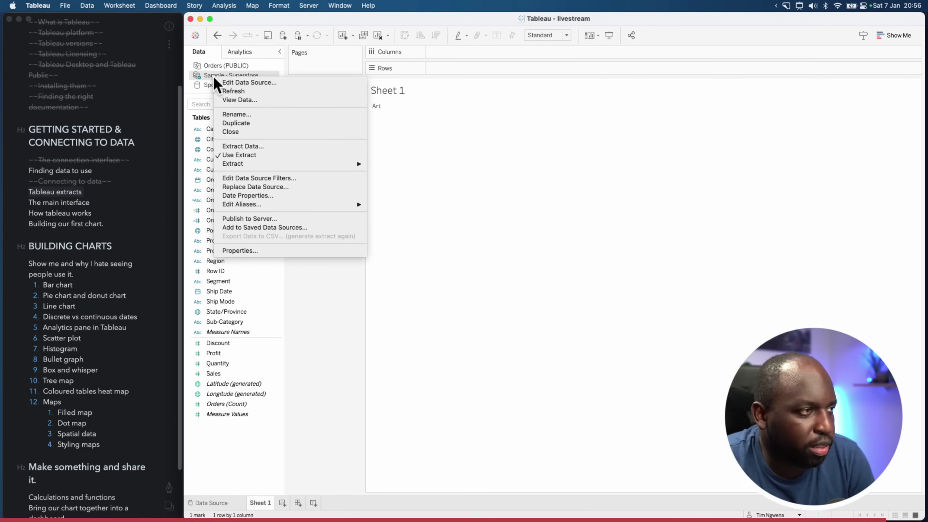
mouse_move(276, 165)
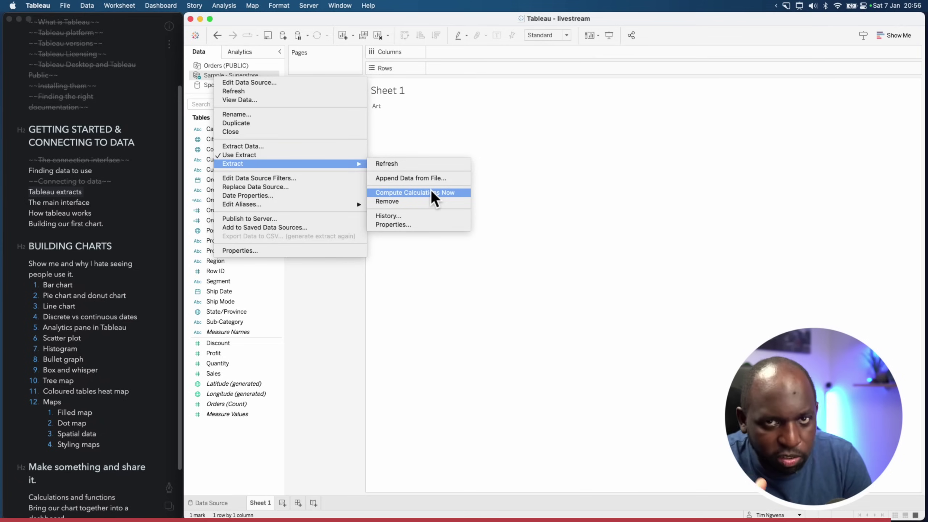
click(516, 169)
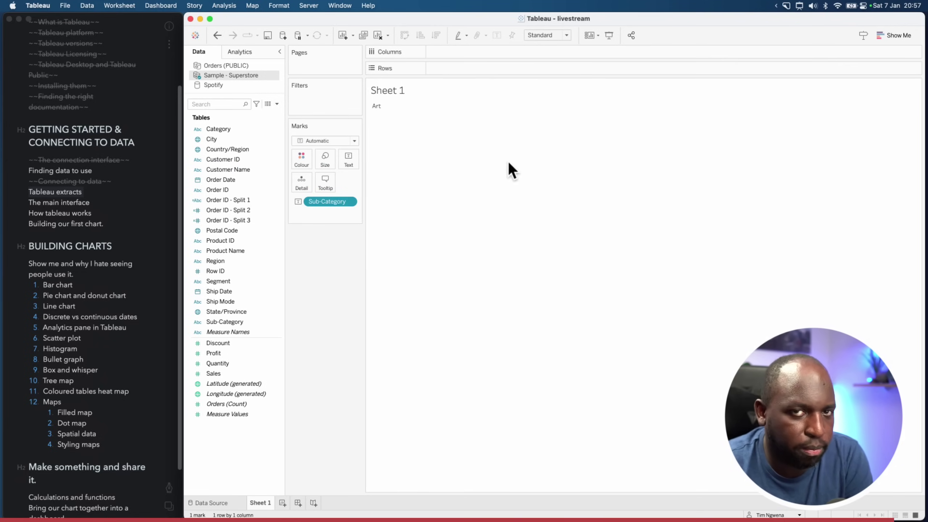
right_click(252, 81)
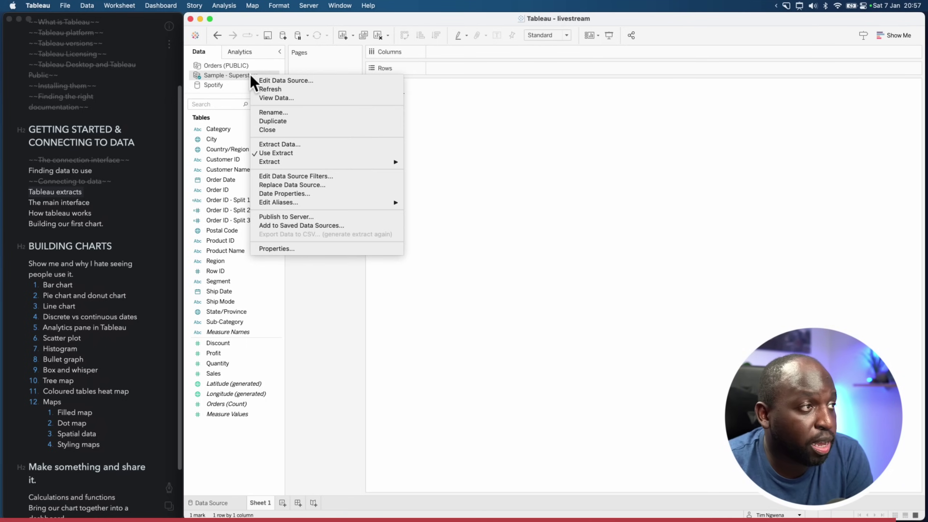
click(282, 153)
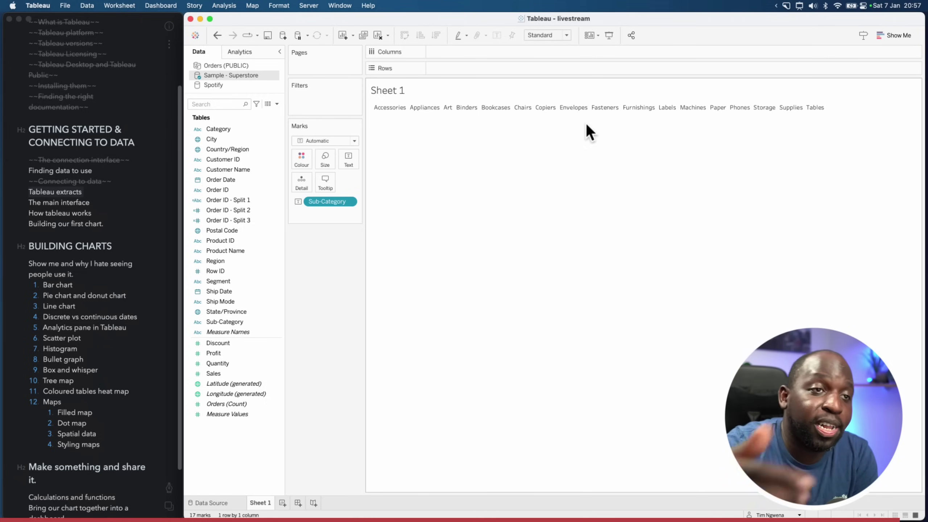
right_click(241, 75)
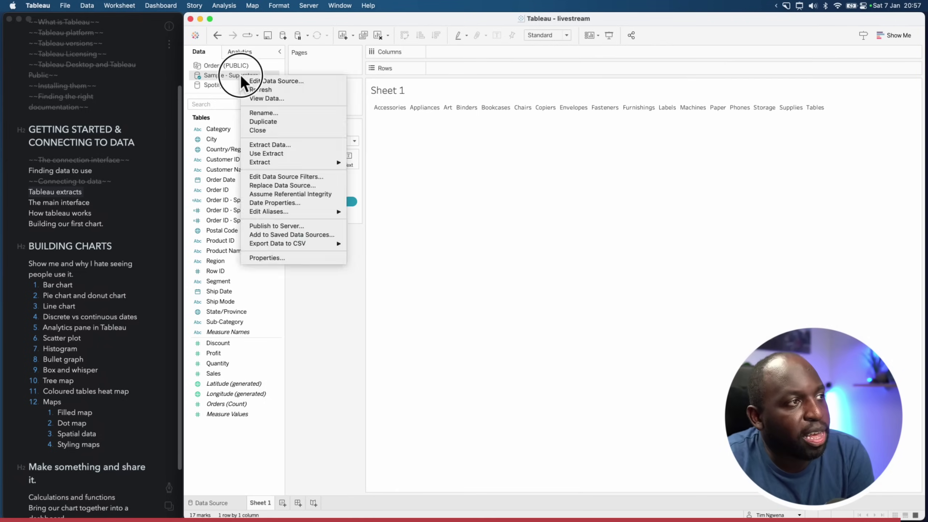
Remove the Sub-Category (Art) filter from the Superstore extract settings and re-extract
click(282, 145)
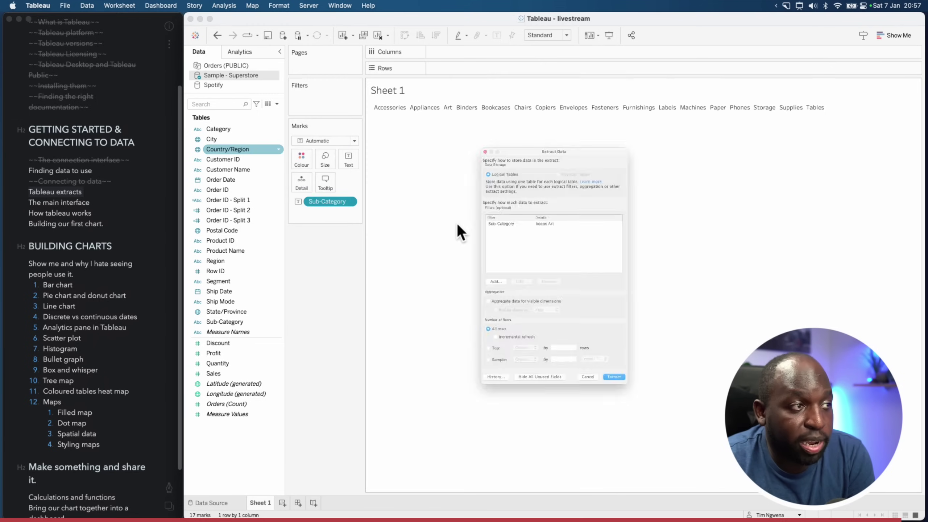
click(544, 204)
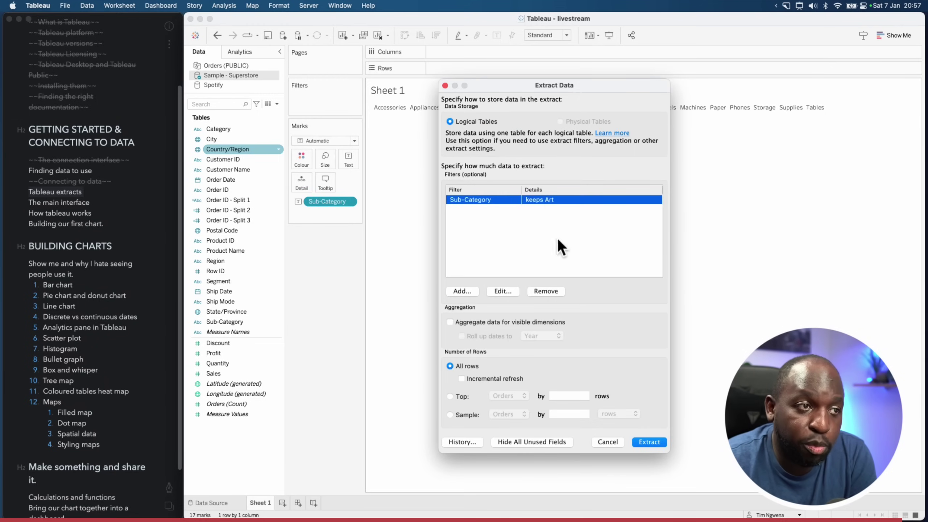
click(559, 293)
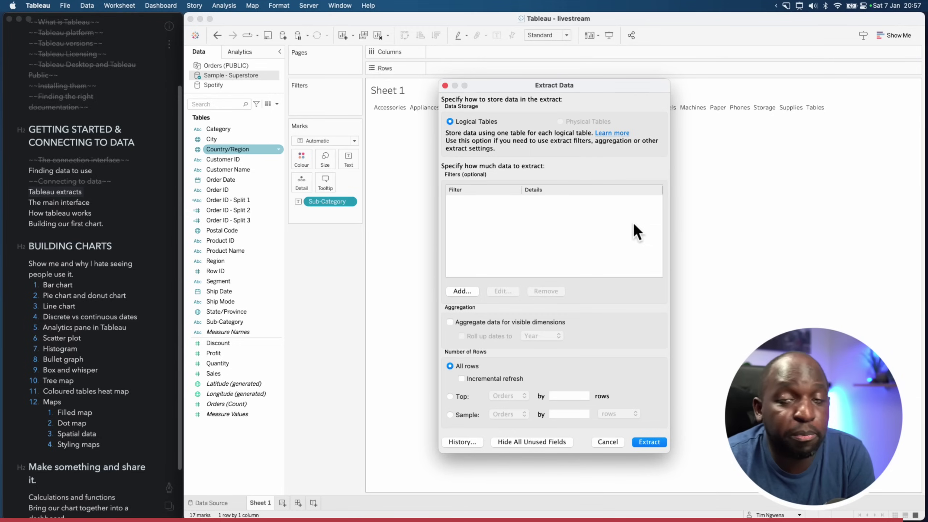
click(654, 442)
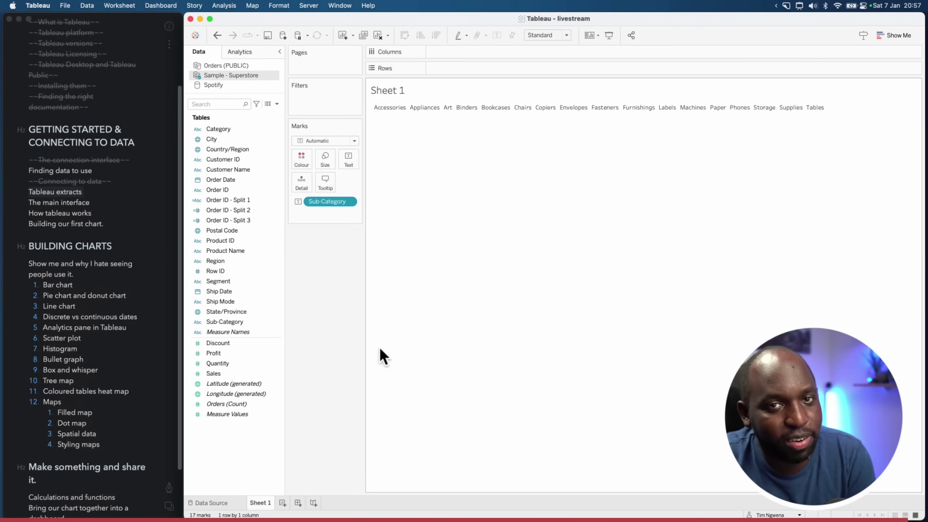
Browse the Orders (PUBLIC) fields Employee ID and Orders (Count), then return to Sample - Superstore
key(ctrl+shift+a)
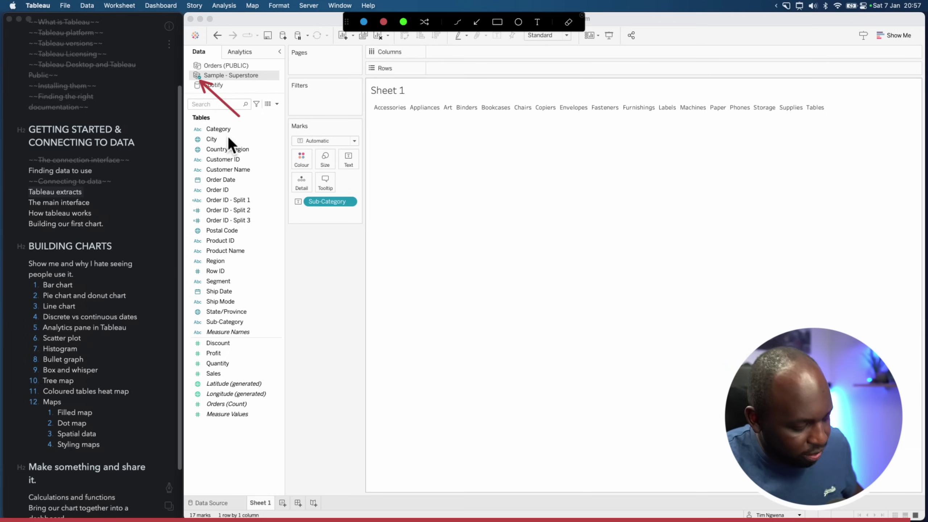
key(Escape)
click(218, 67)
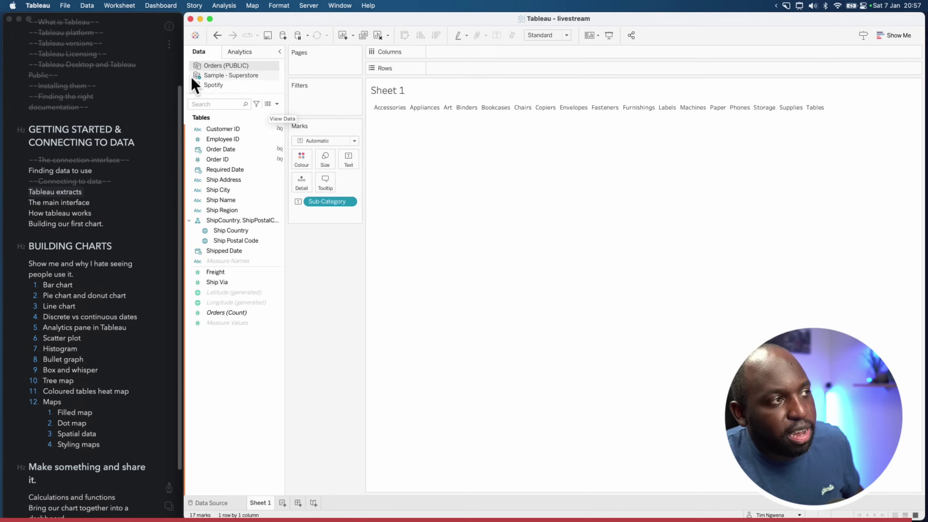
click(237, 138)
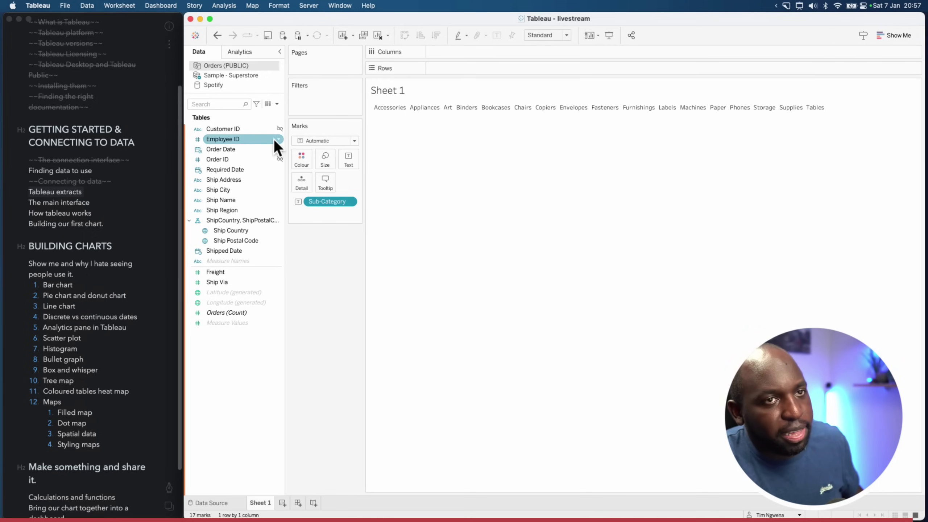
click(190, 138)
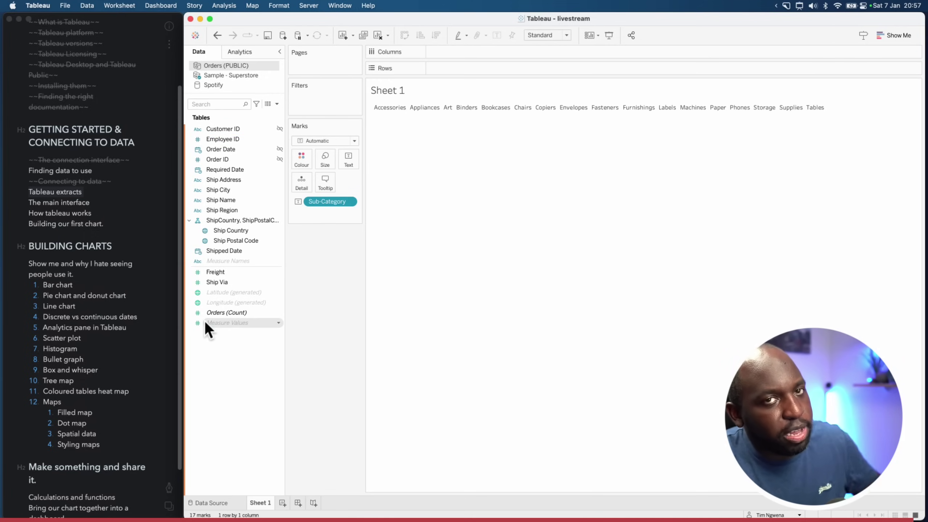
click(207, 314)
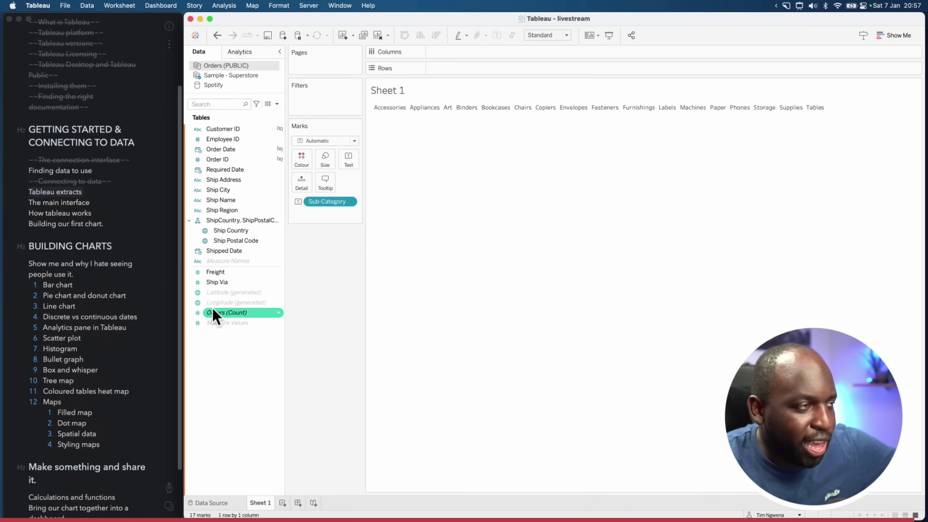
click(241, 76)
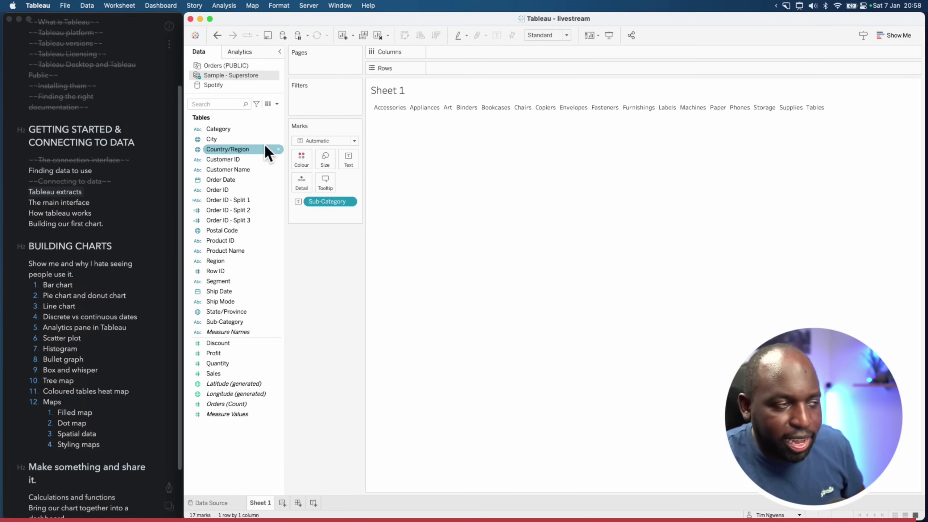
Remove the Sub-Category pill from the view, then undo the removal
click(350, 202)
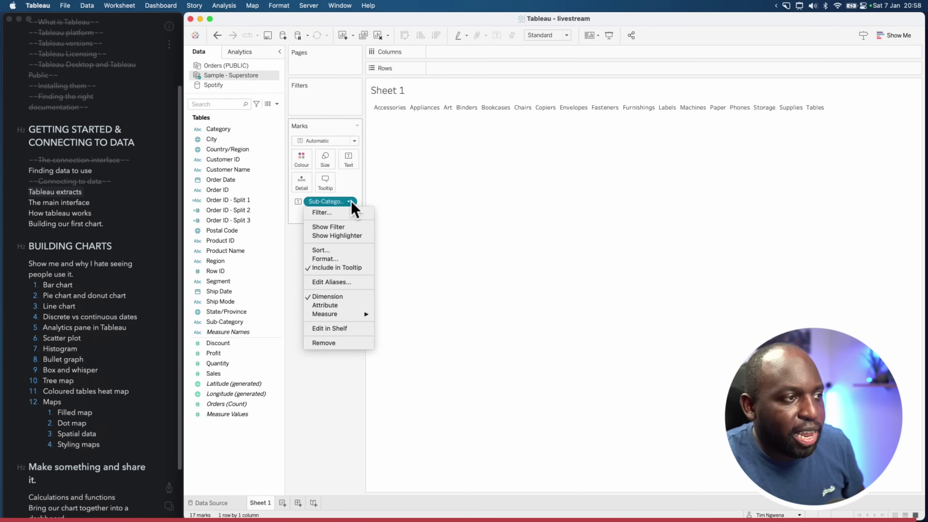
click(343, 343)
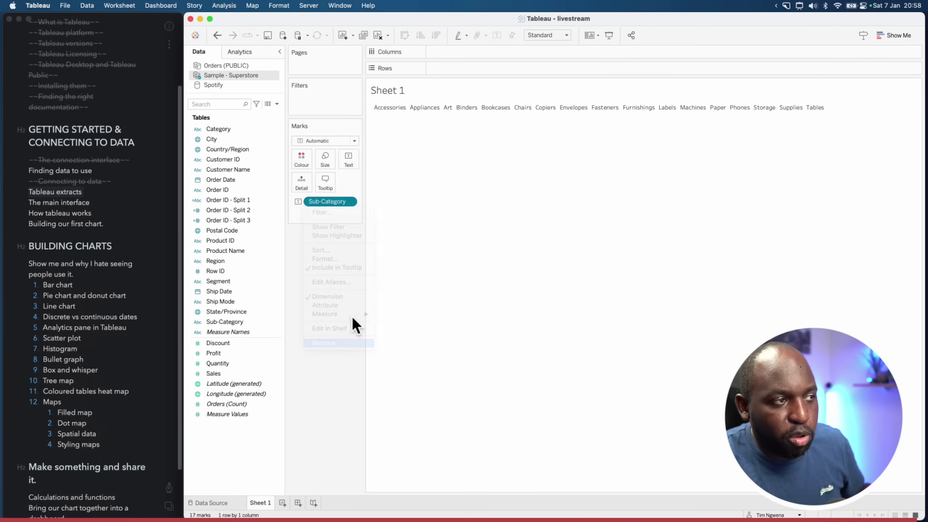
click(217, 35)
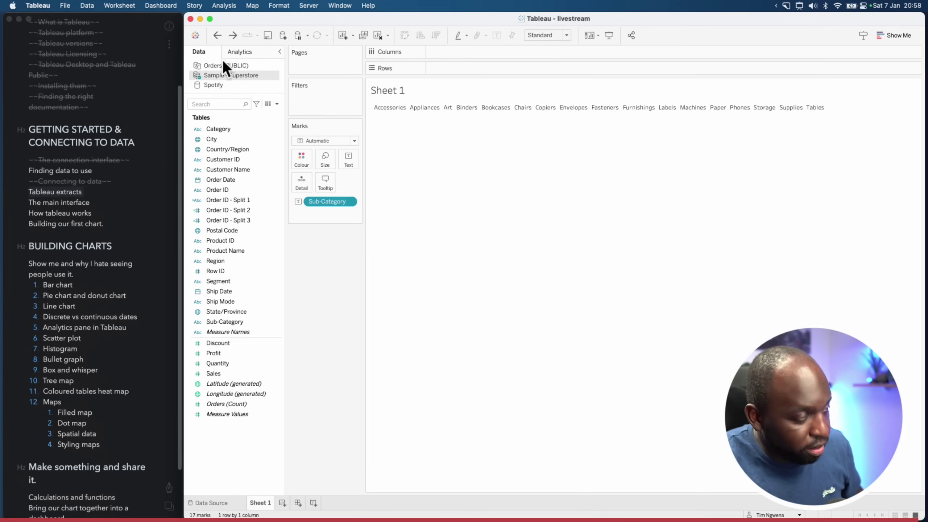
Clear Sheet 1 and show the Orders (PUBLIC) fields in the data pane
key(super+shift+a)
key(Escape)
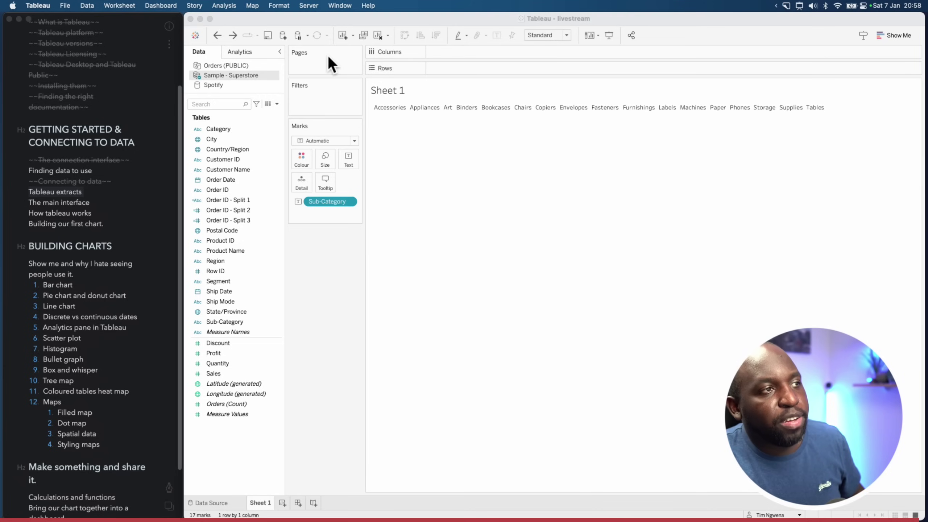
key(super+shift+a)
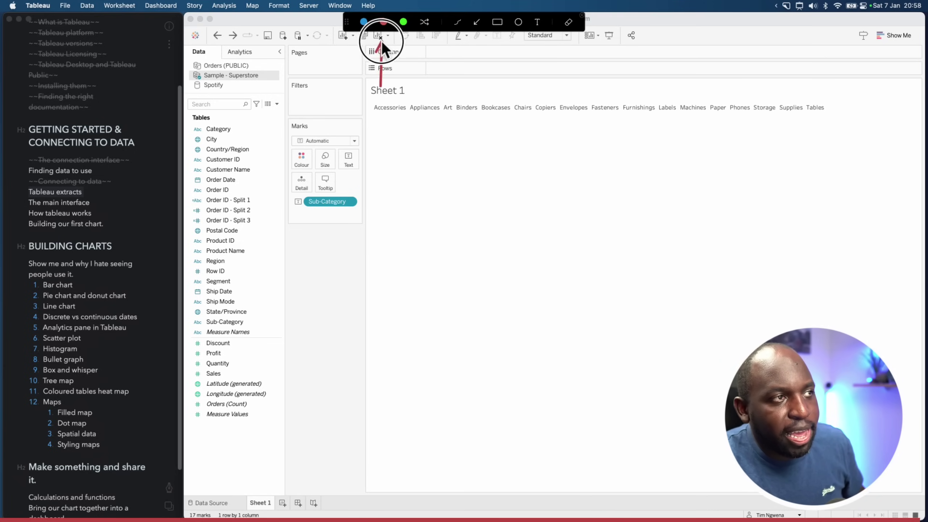
key(Escape)
click(378, 35)
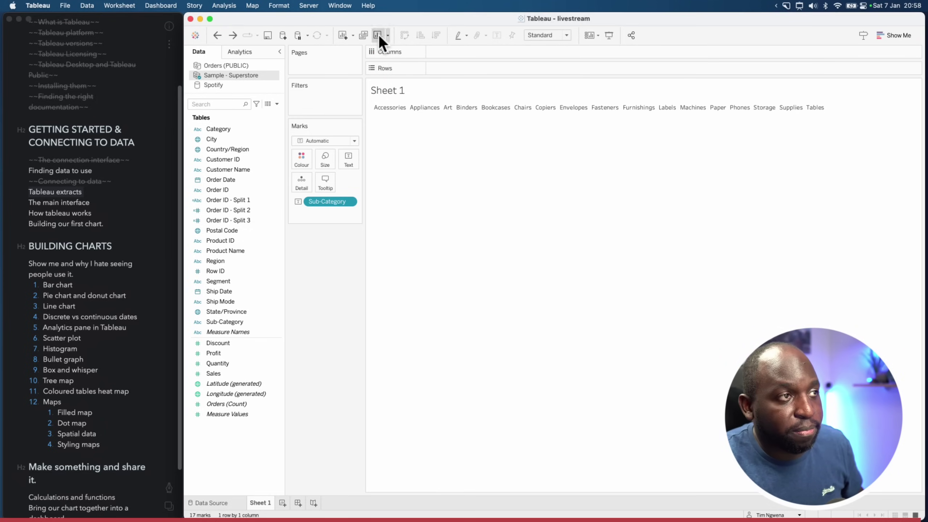
click(379, 35)
click(219, 66)
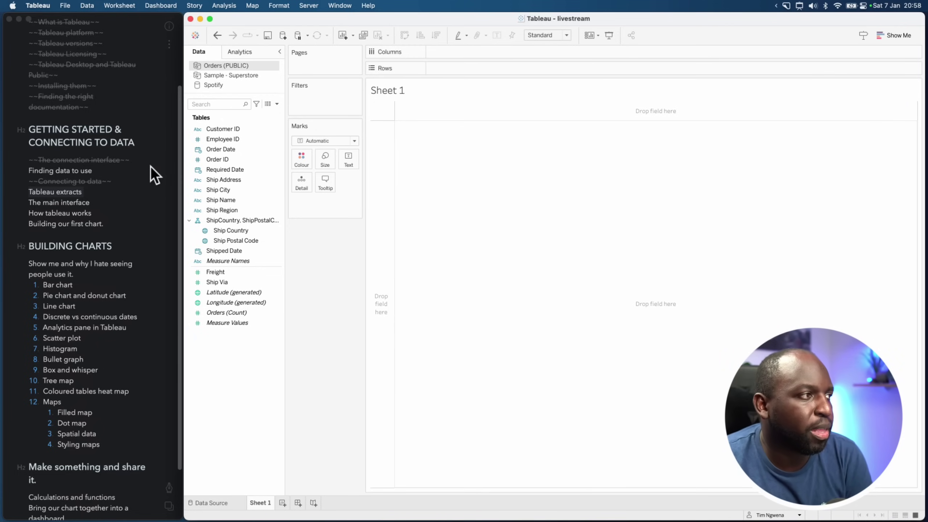
Strike through the 'Tableau extracts' line in the Bear outline, then return to Tableau
click(93, 184)
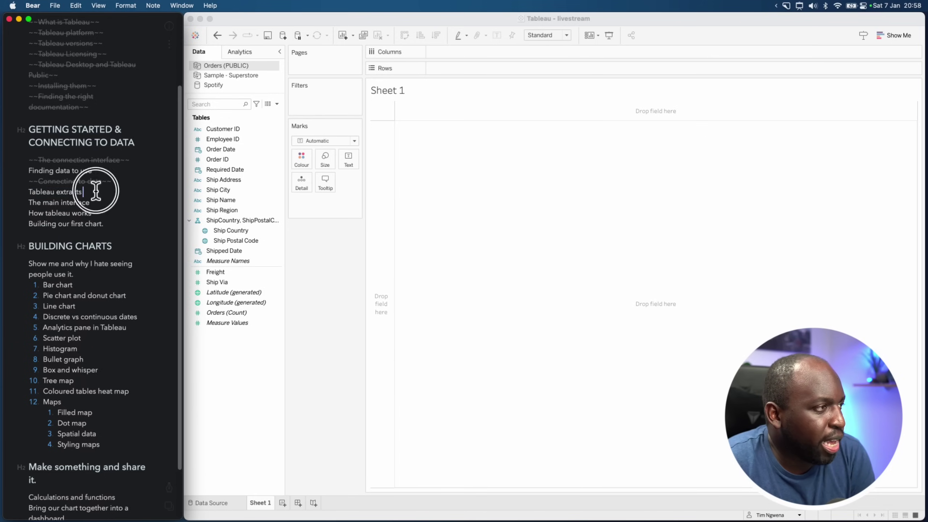
click(169, 487)
click(170, 319)
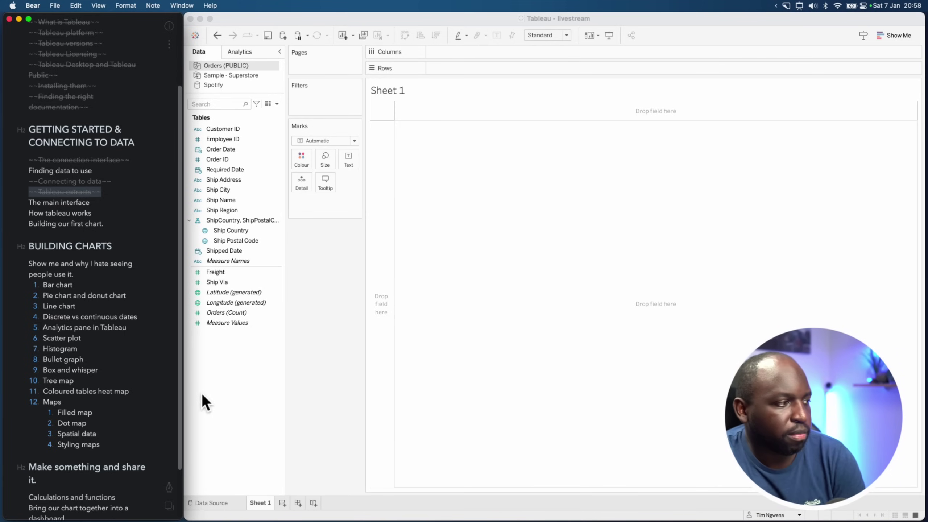
click(625, 164)
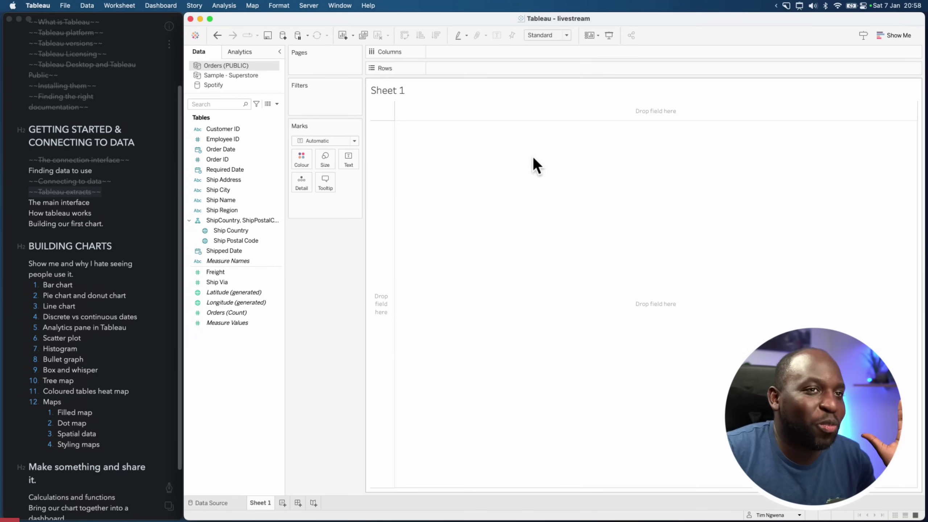
key(ctrl+alt+a)
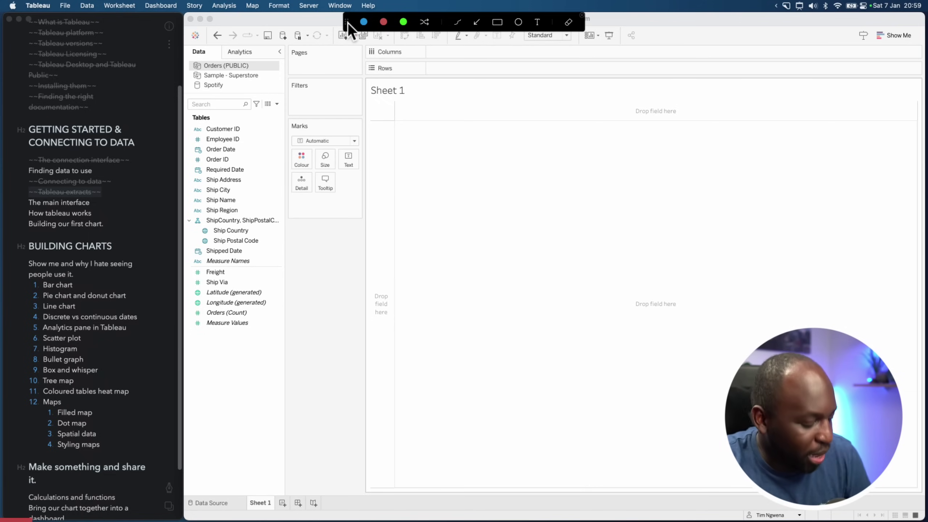
mouse_move(347, 23)
mouse_down()
mouse_move(377, 136)
mouse_move(296, 437)
mouse_move(518, 378)
mouse_move(516, 391)
mouse_up()
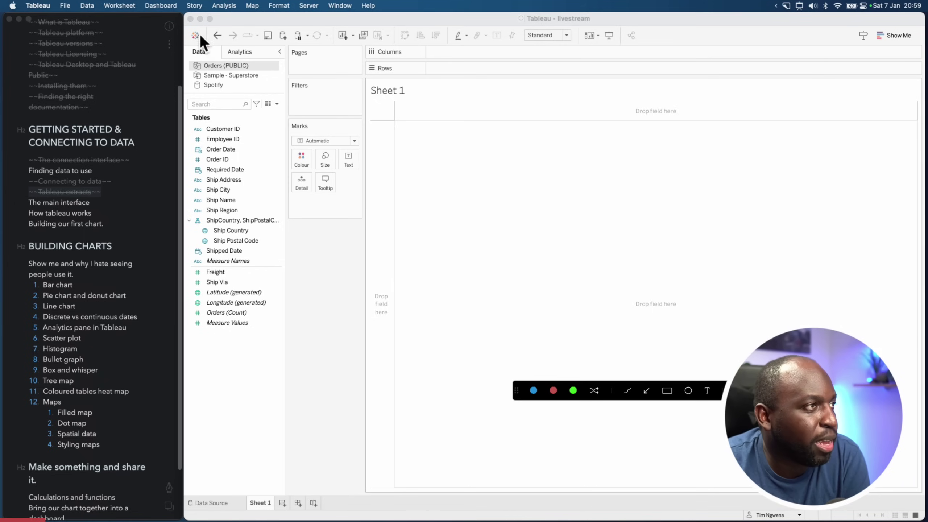
mouse_move(184, 24)
mouse_down()
mouse_move(252, 37)
mouse_move(927, 46)
mouse_up()
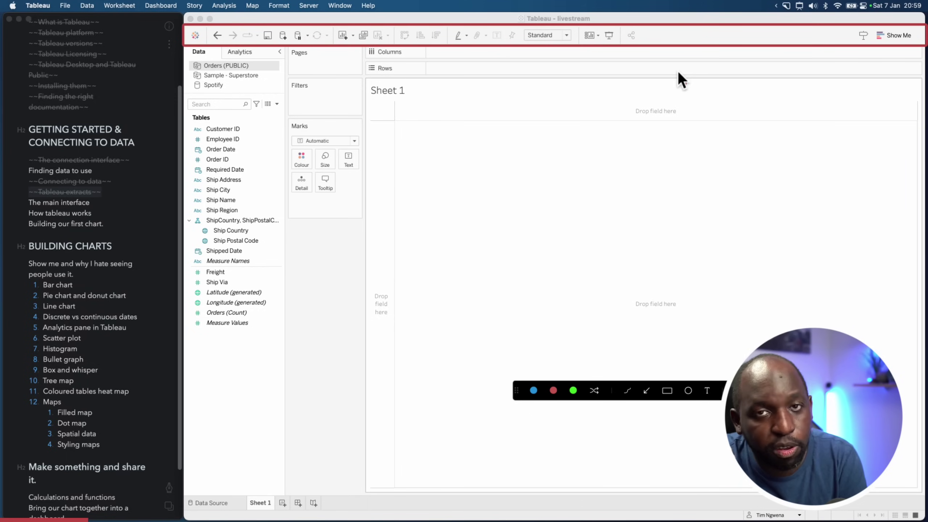
key(Escape)
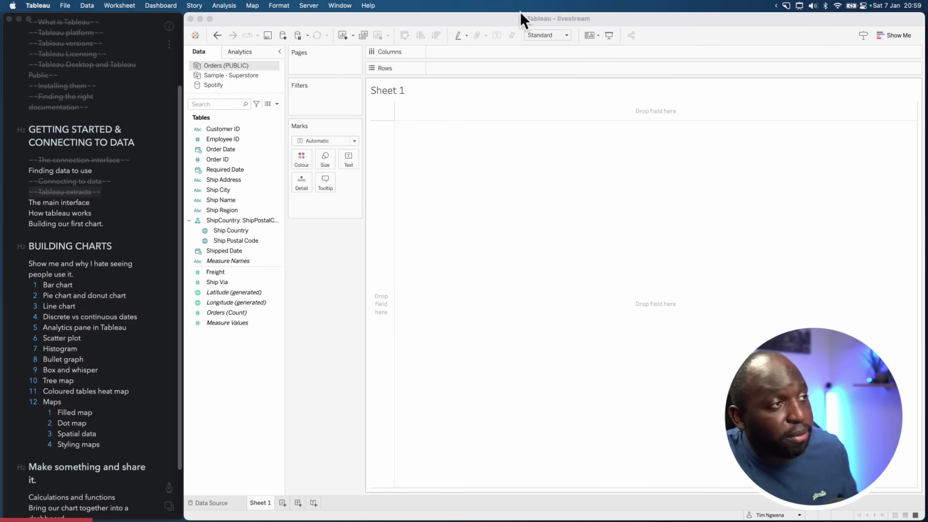
click(219, 38)
click(232, 36)
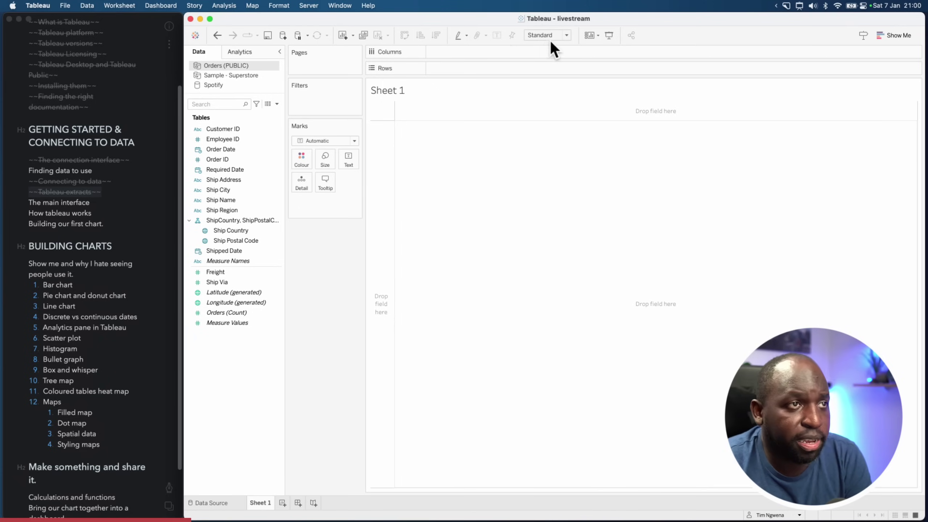
click(566, 35)
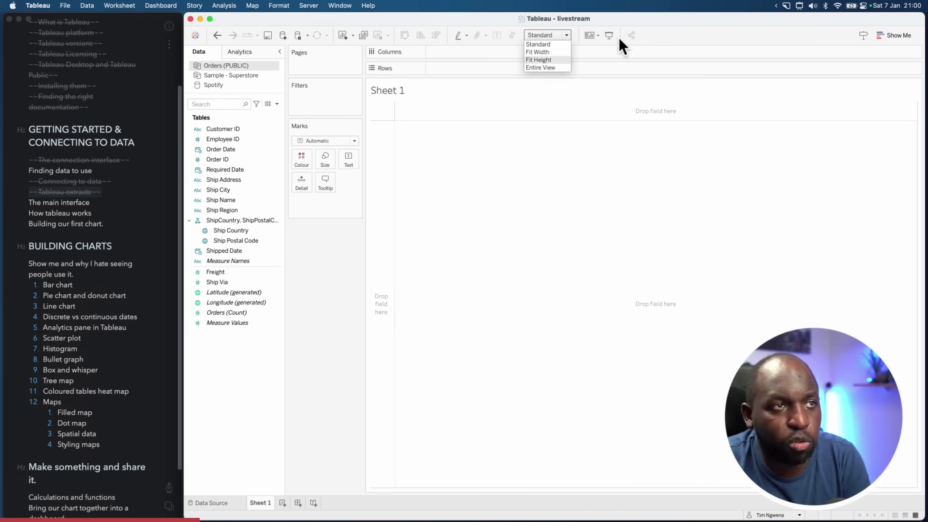
click(676, 42)
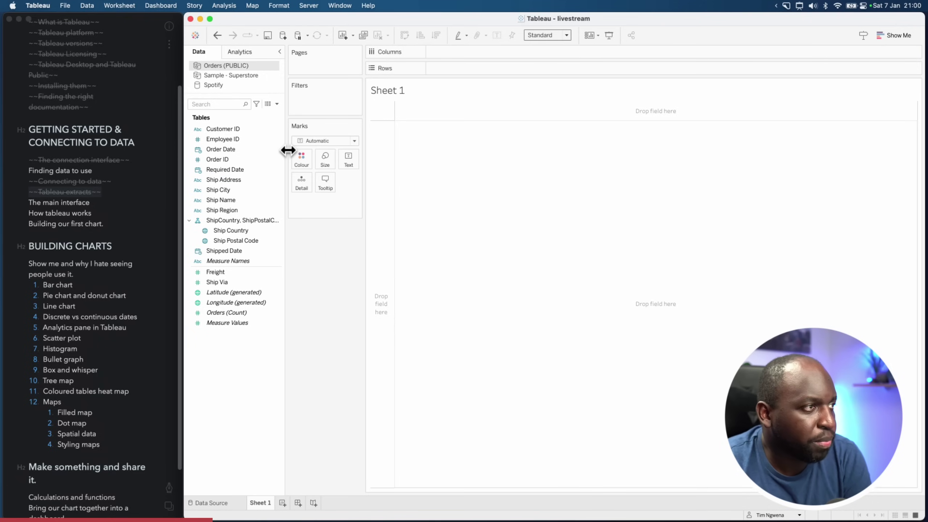
key(ctrl+alt+a)
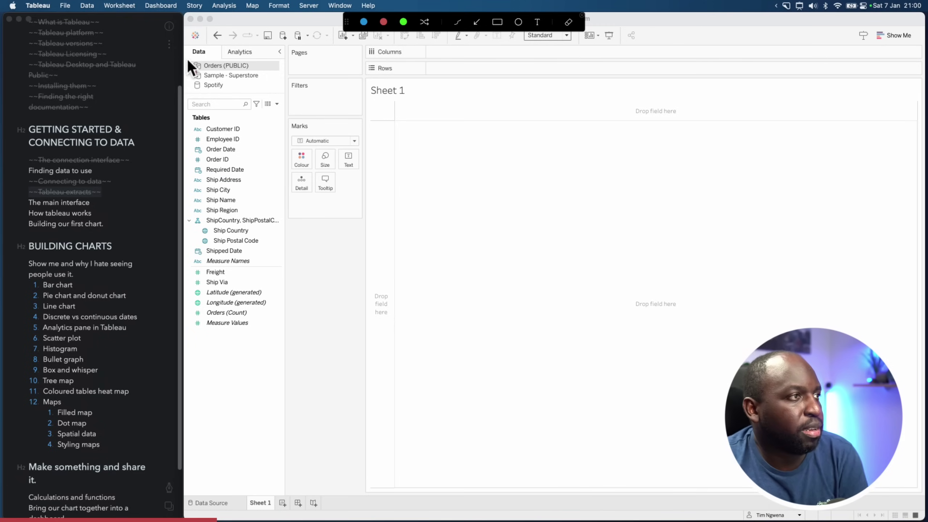
mouse_move(184, 44)
mouse_down()
mouse_move(262, 354)
mouse_move(289, 368)
mouse_move(287, 361)
mouse_up()
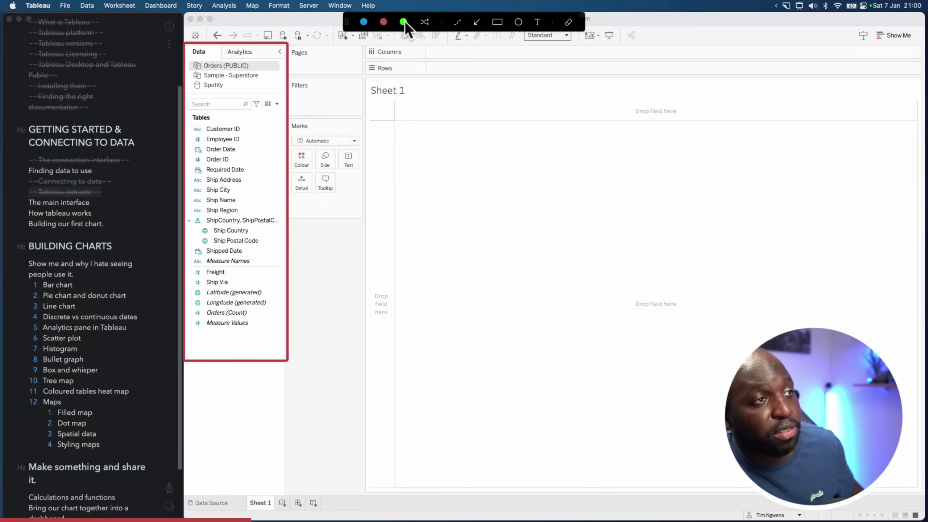
drag(188, 122, 204, 337)
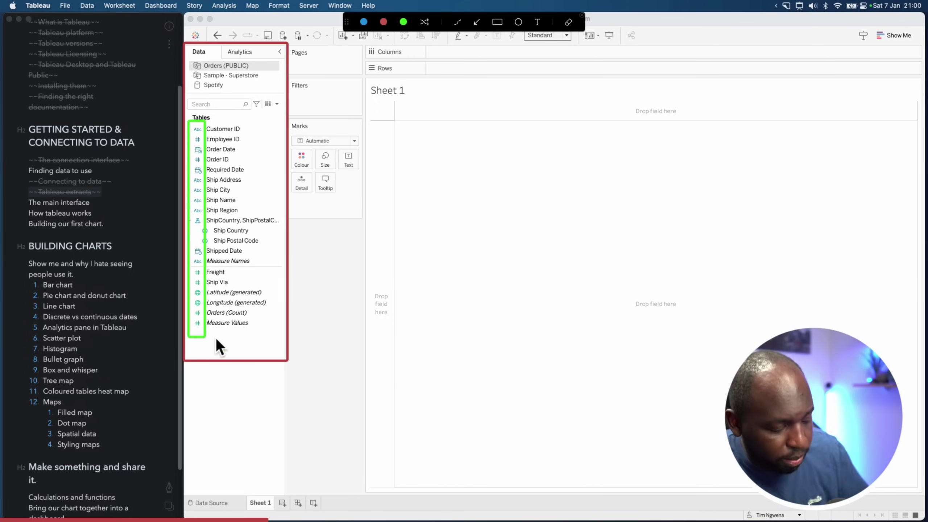
key(Escape)
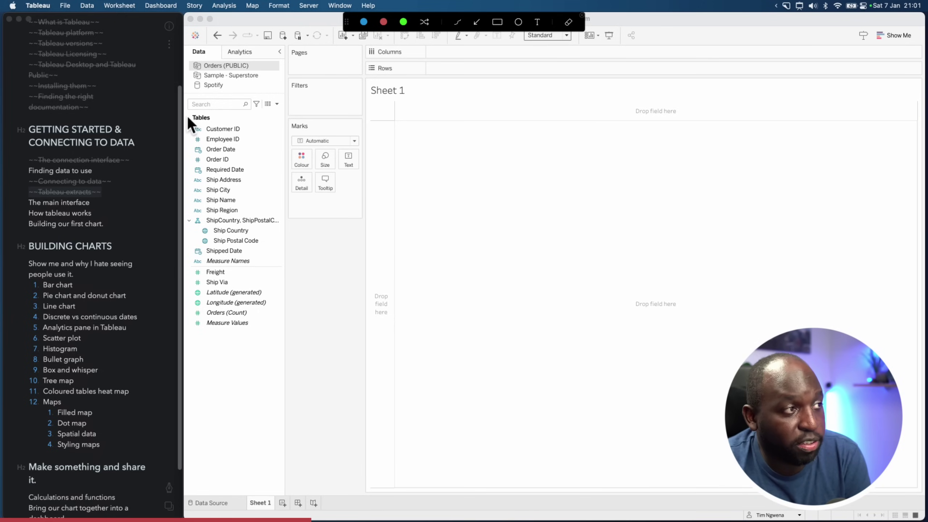
mouse_move(186, 114)
mouse_down()
mouse_move(250, 260)
mouse_move(281, 266)
mouse_up()
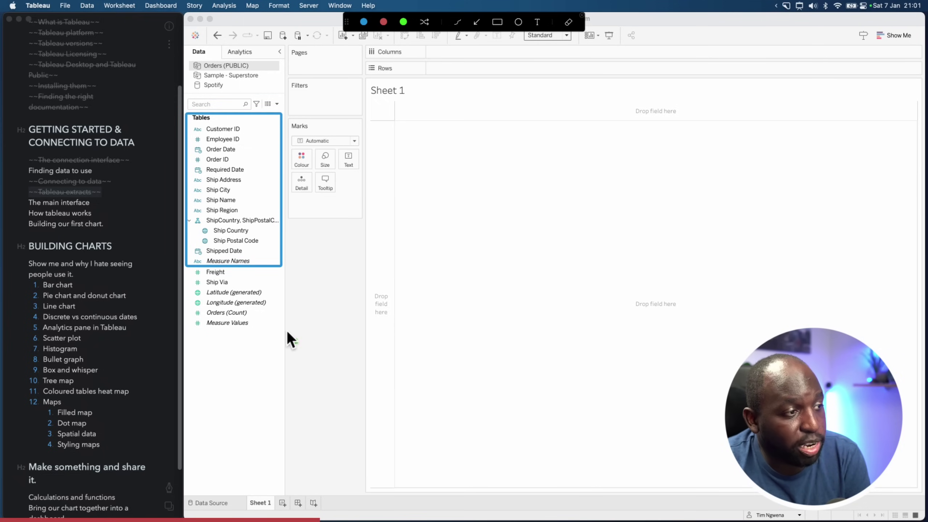
drag(282, 334, 186, 268)
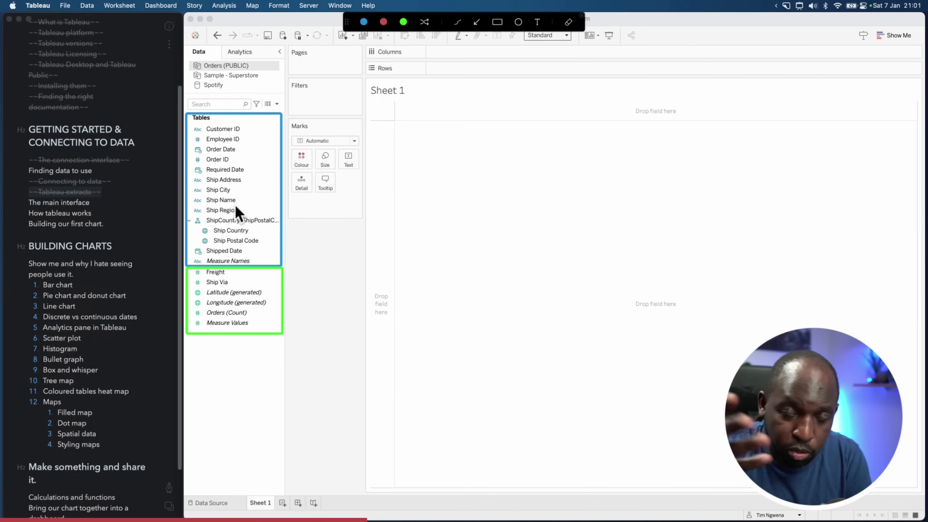
key(Escape)
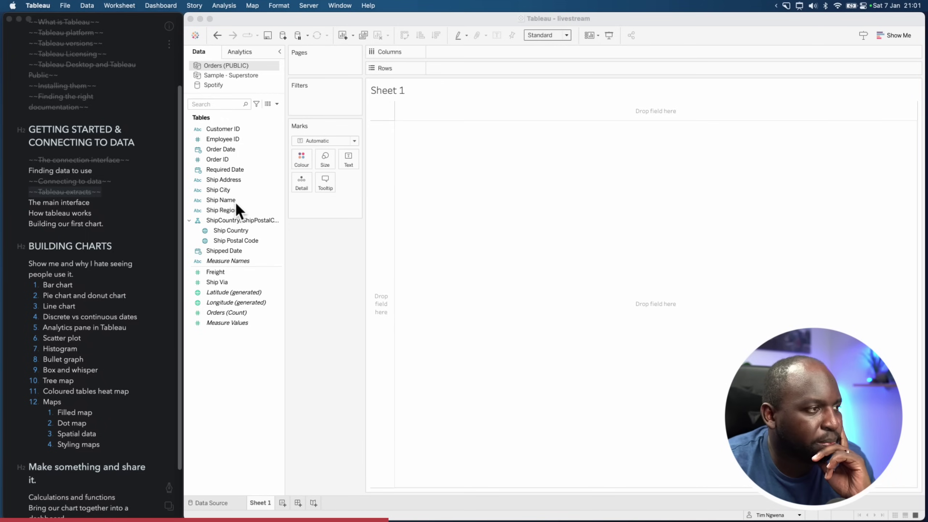
click(246, 138)
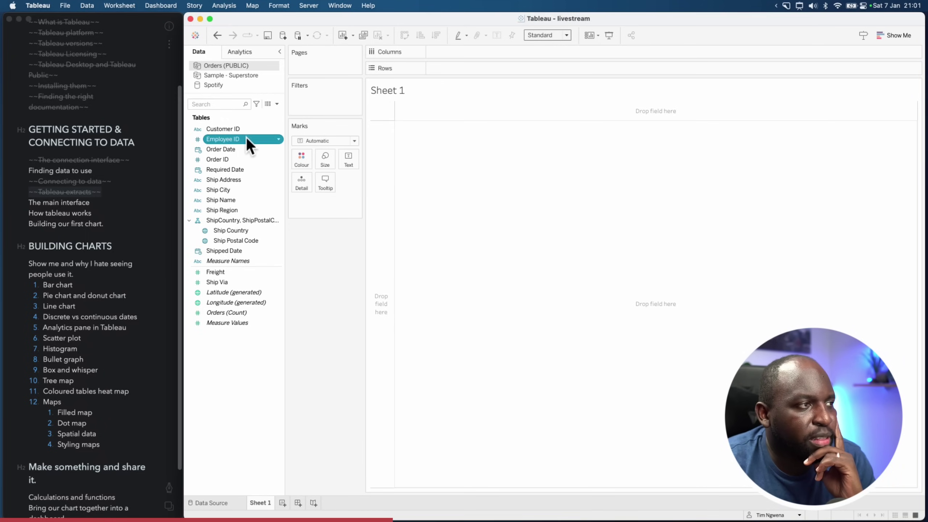
super+click(199, 160)
click(197, 160)
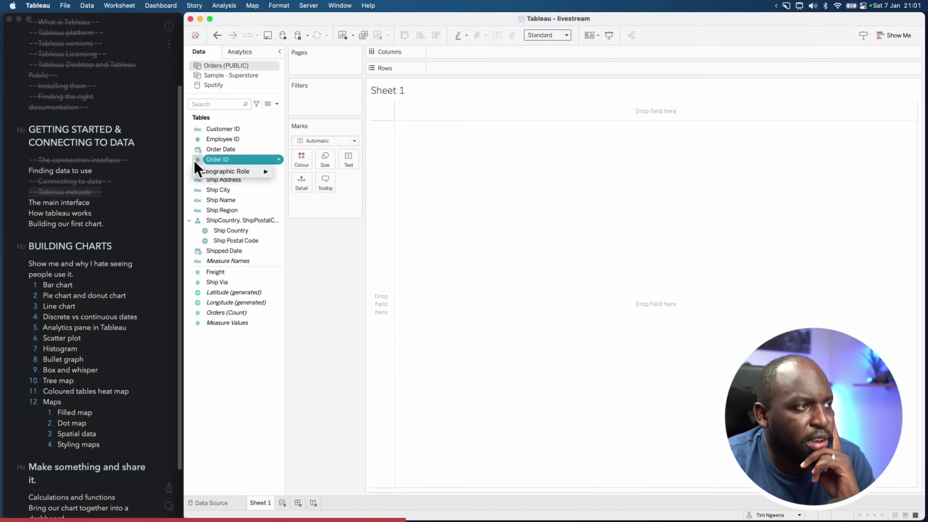
click(197, 171)
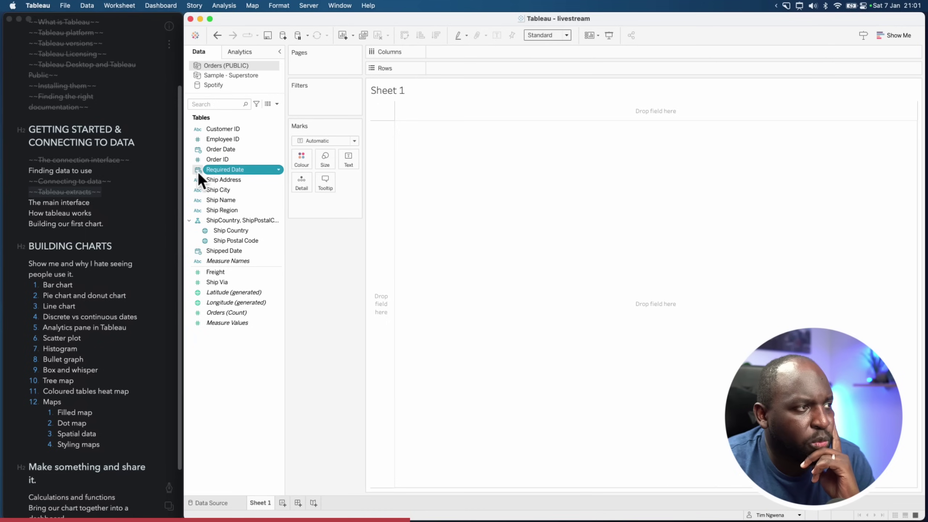
right_click(198, 161)
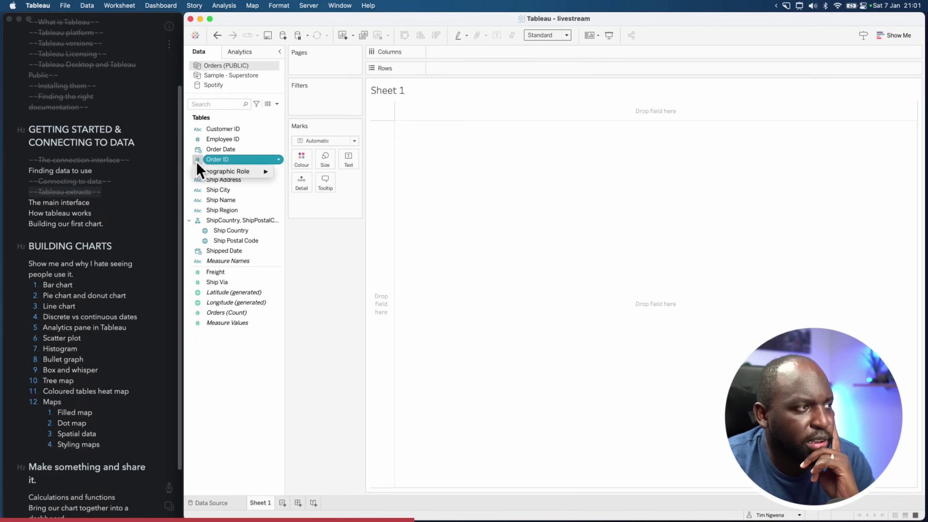
mouse_move(255, 174)
click(306, 344)
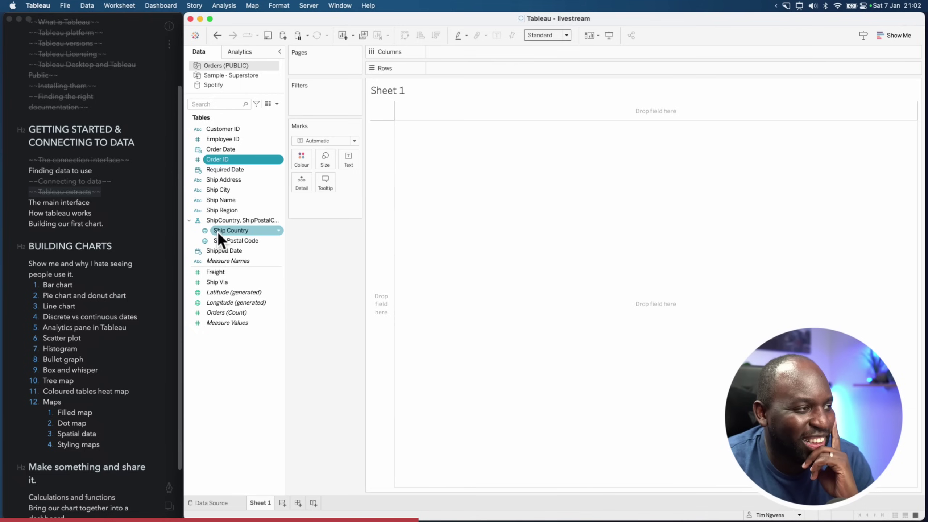
right_click(197, 161)
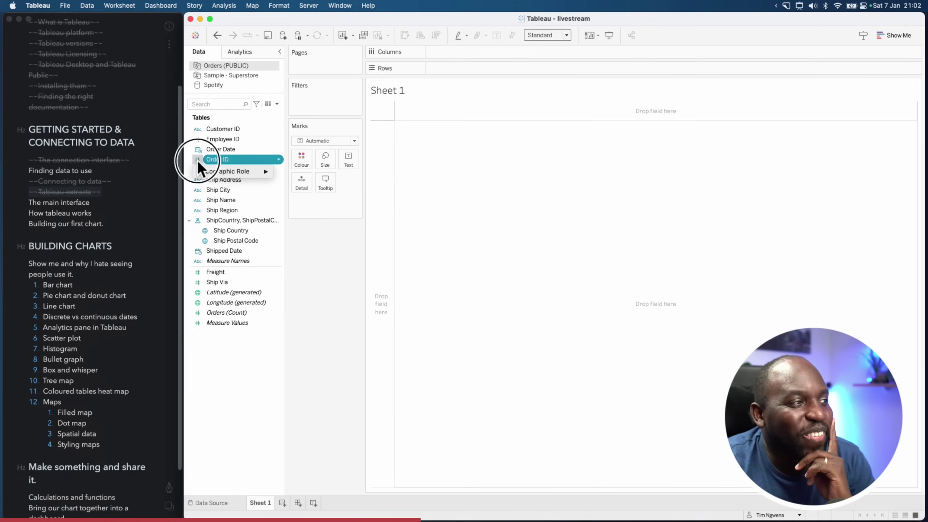
click(197, 139)
right_click(198, 140)
click(304, 230)
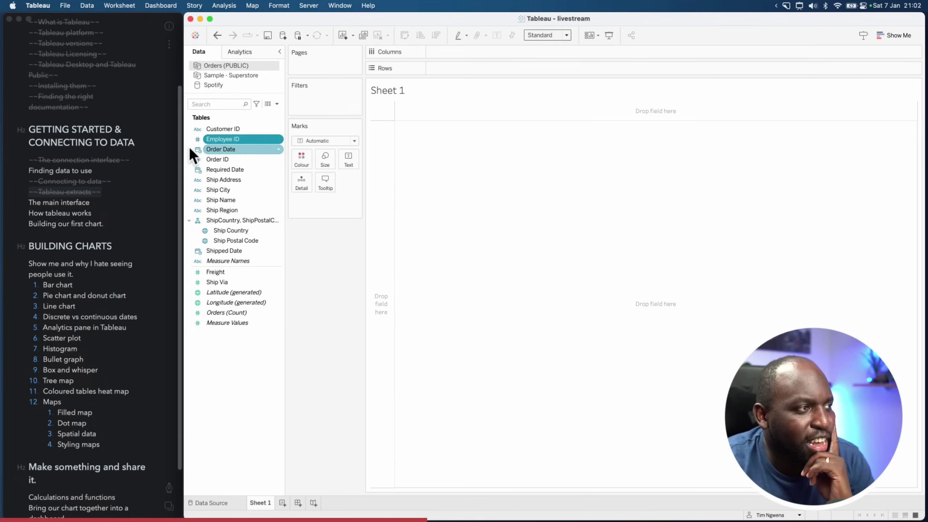
click(194, 132)
right_click(196, 130)
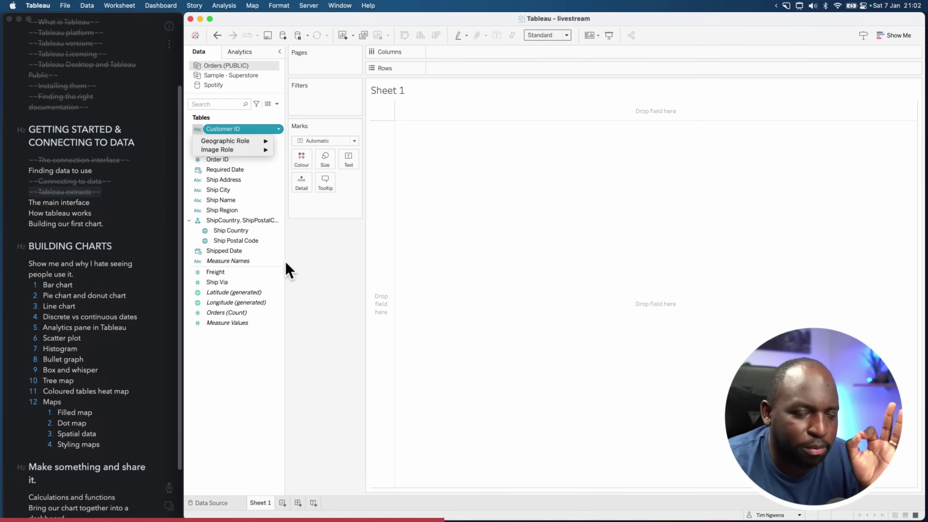
click(206, 174)
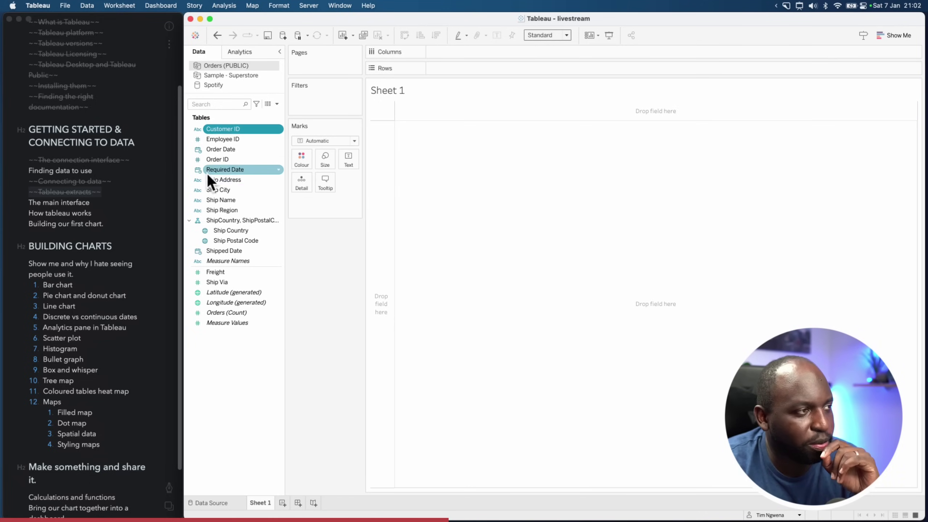
click(201, 171)
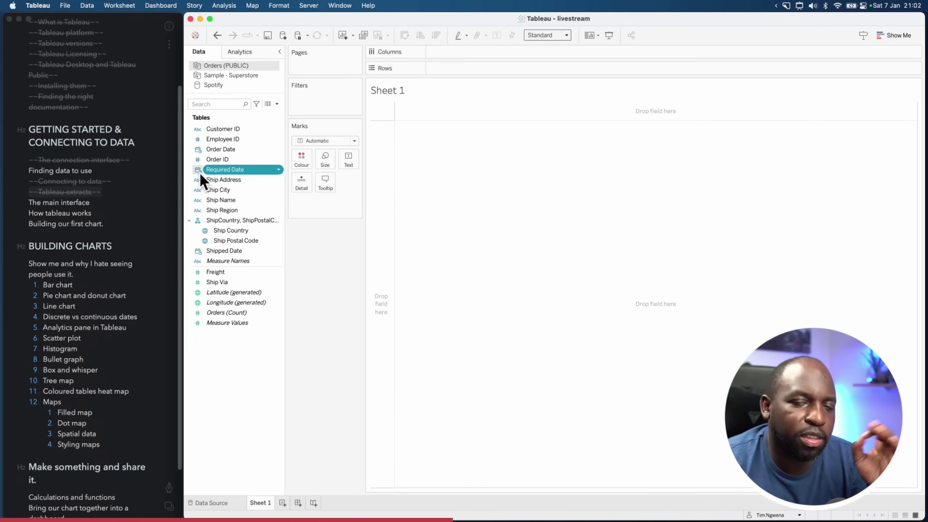
click(276, 171)
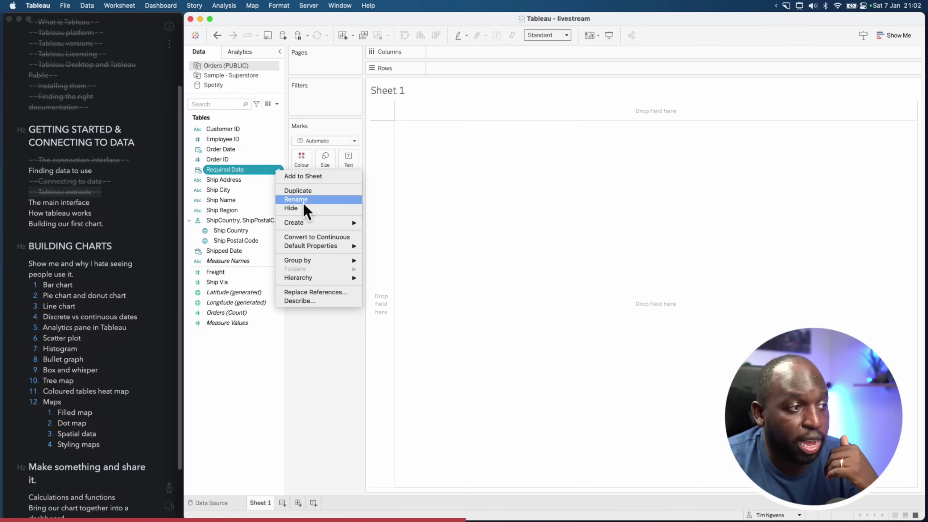
mouse_move(332, 249)
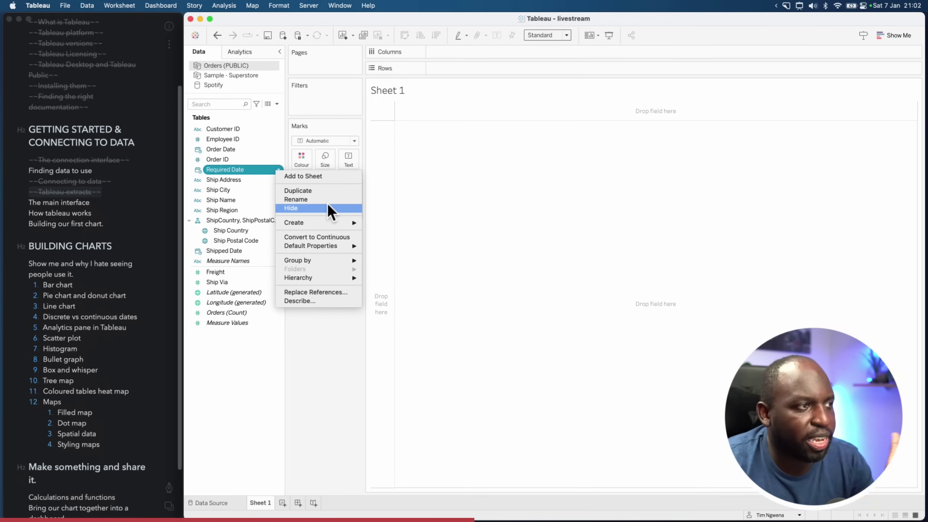
click(236, 179)
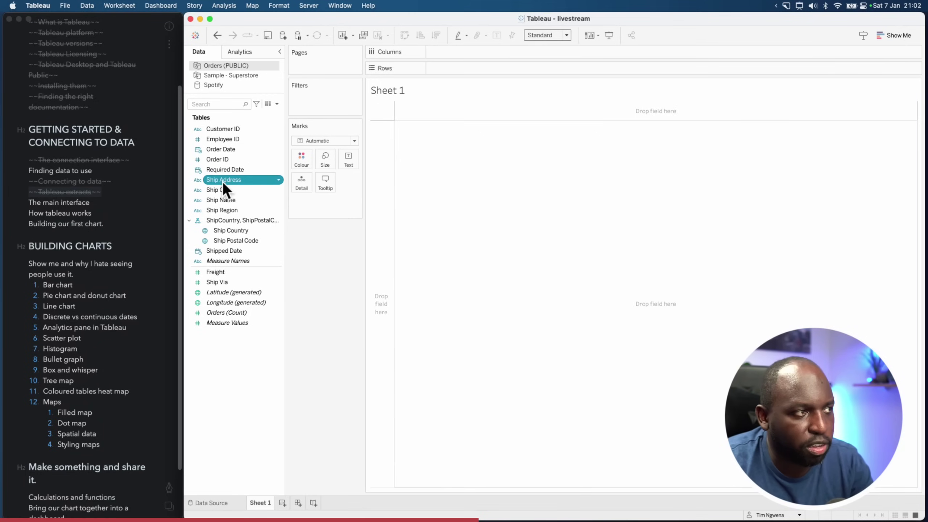
click(279, 181)
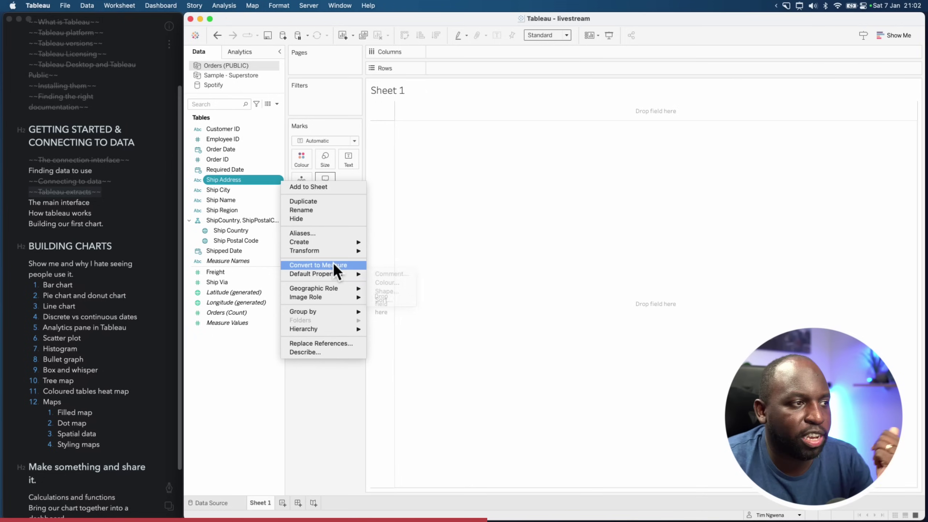
mouse_move(333, 277)
click(243, 224)
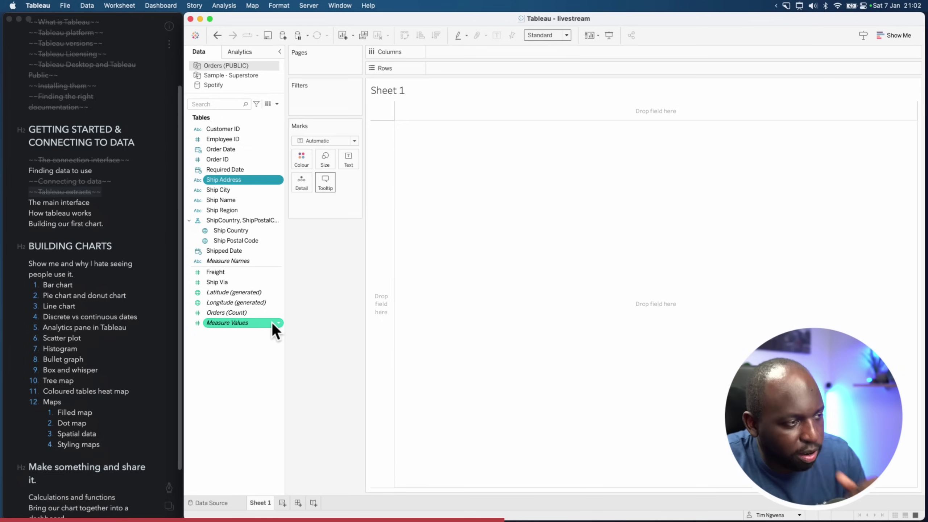
key(ctrl+shift+a)
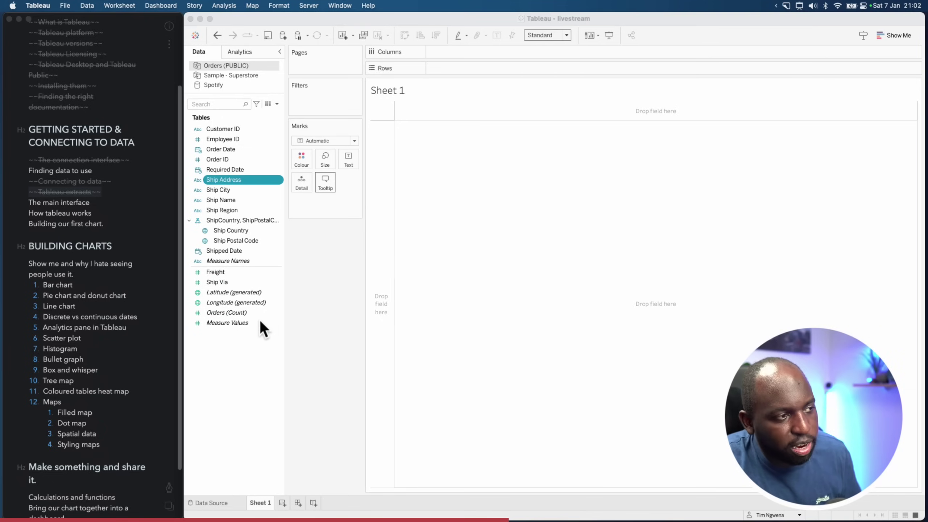
click(235, 313)
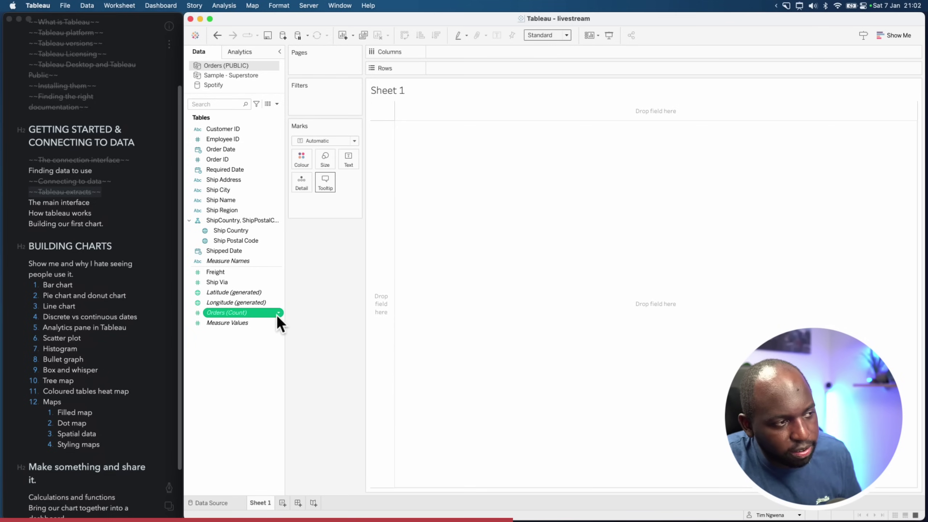
click(249, 303)
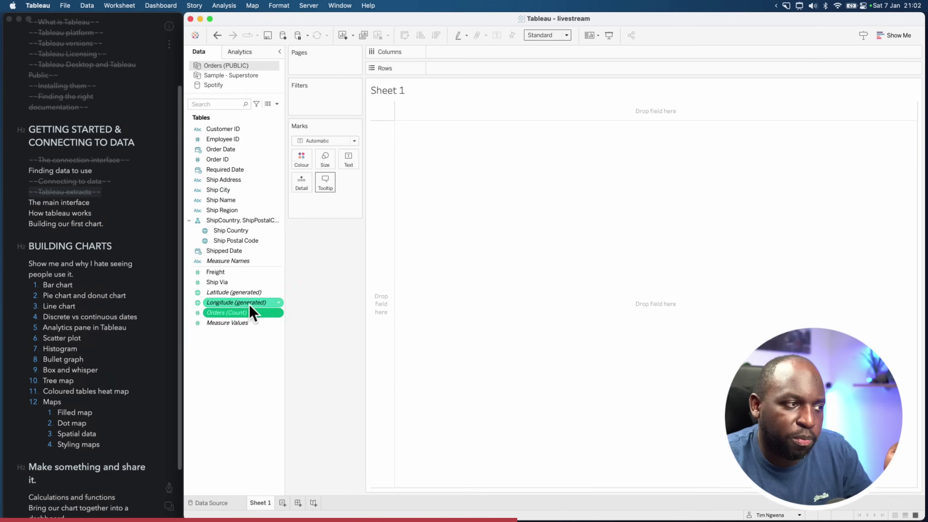
click(278, 303)
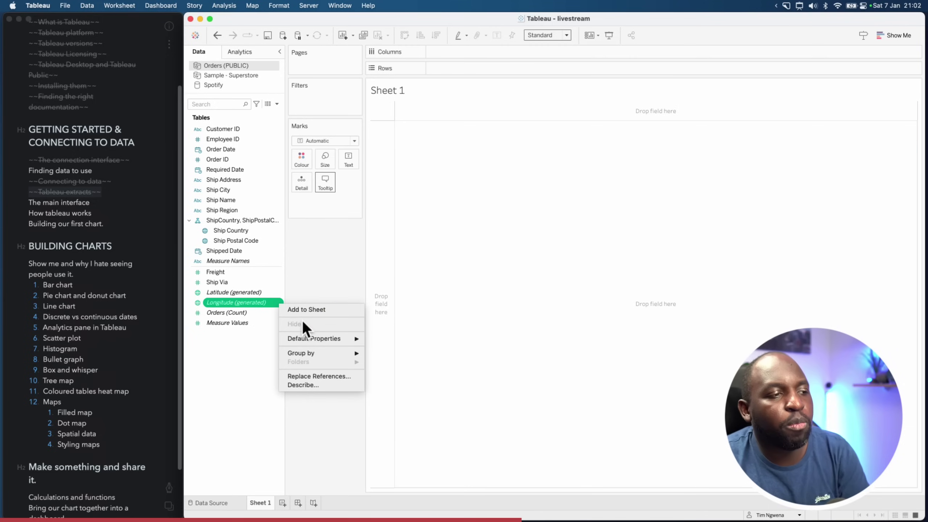
mouse_move(313, 338)
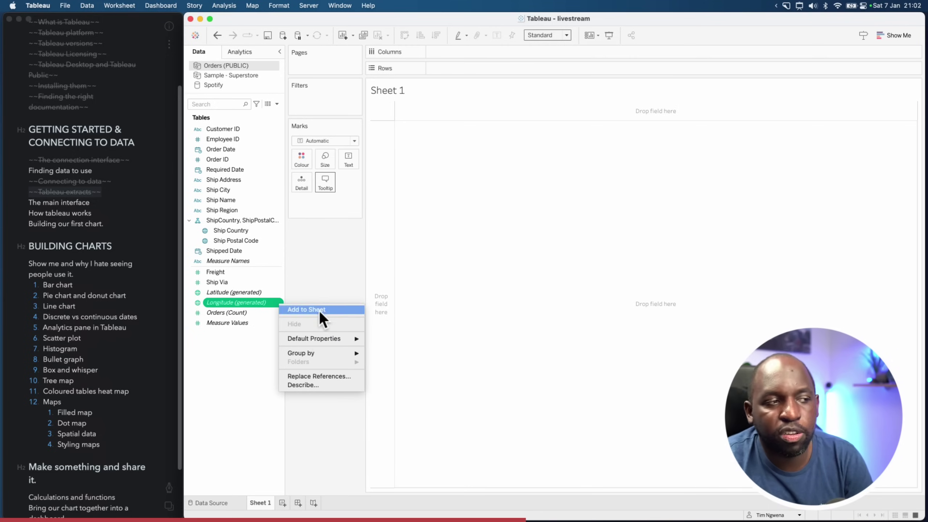
click(432, 422)
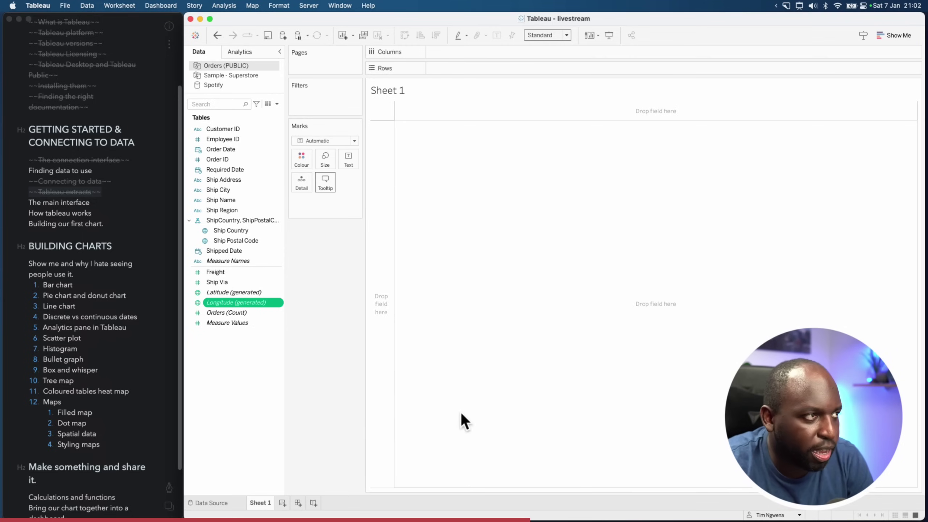
click(250, 393)
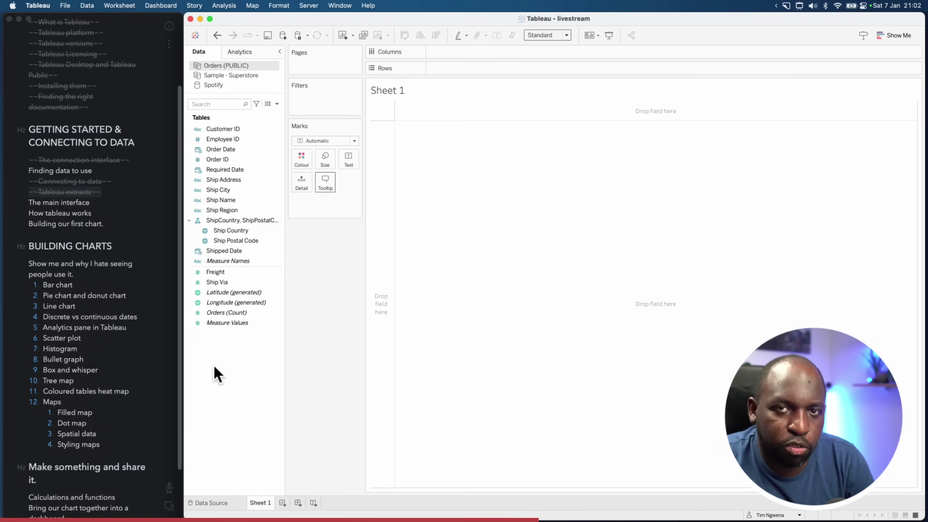
right_click(235, 203)
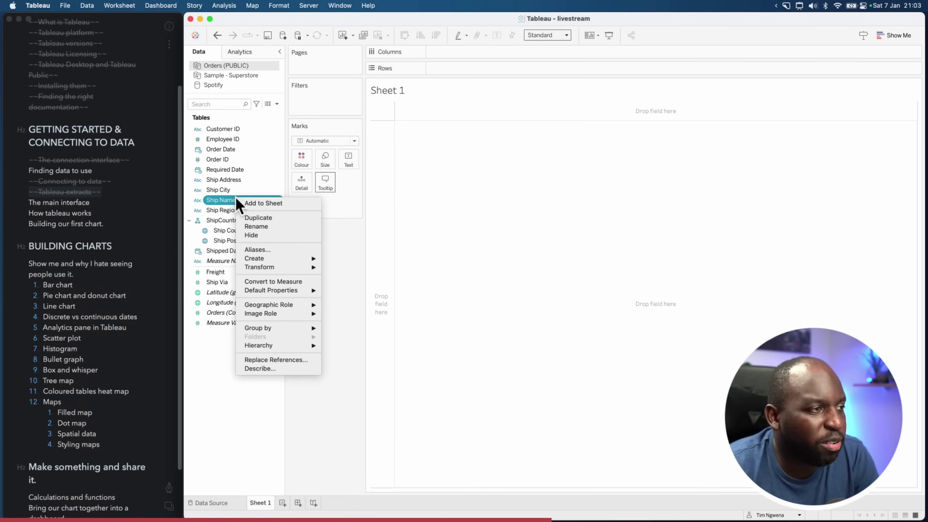
click(258, 217)
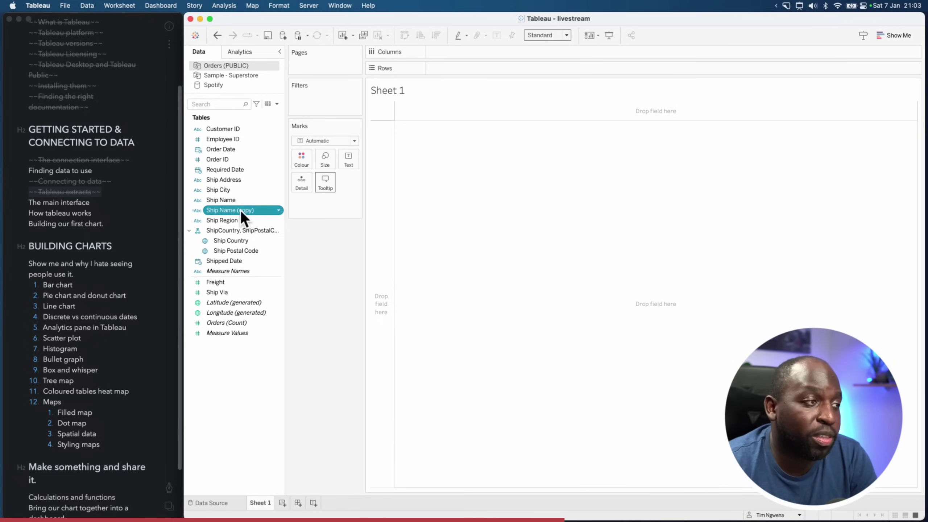
click(236, 210)
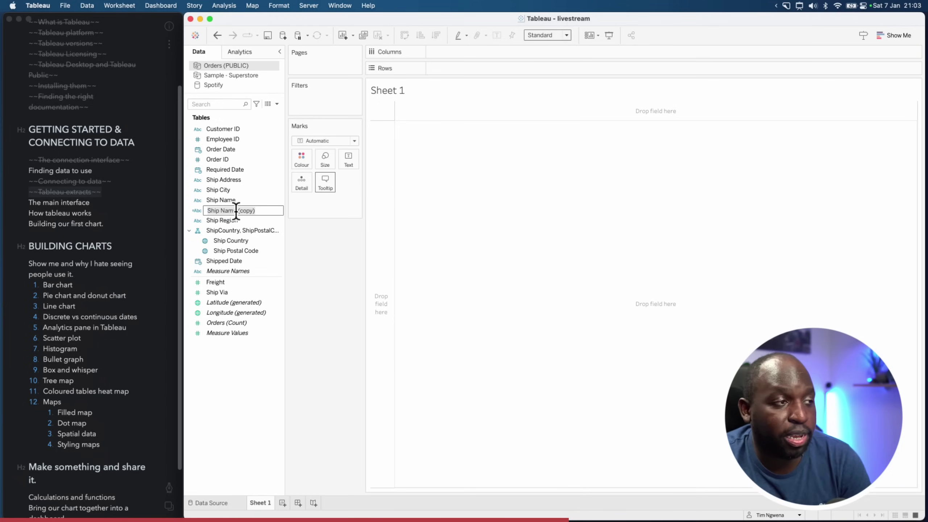
key(Return)
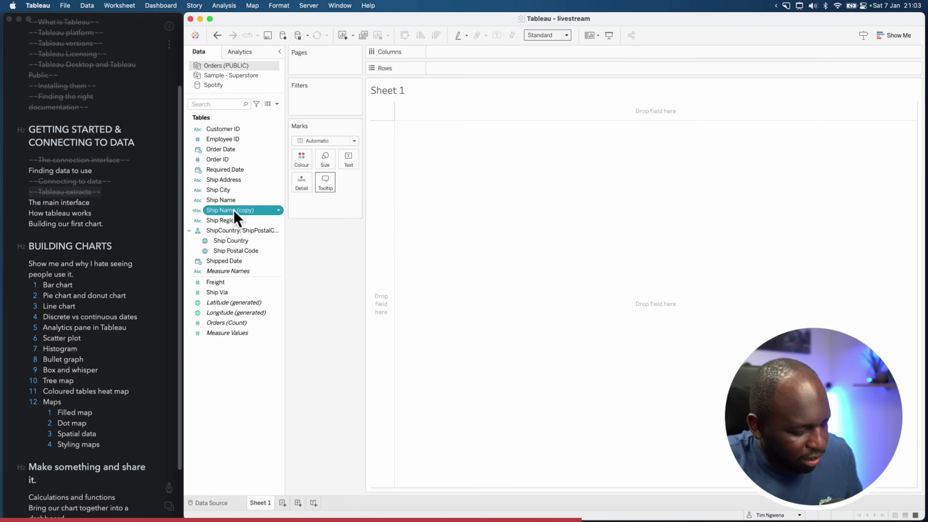
key(ctrl+alt+a)
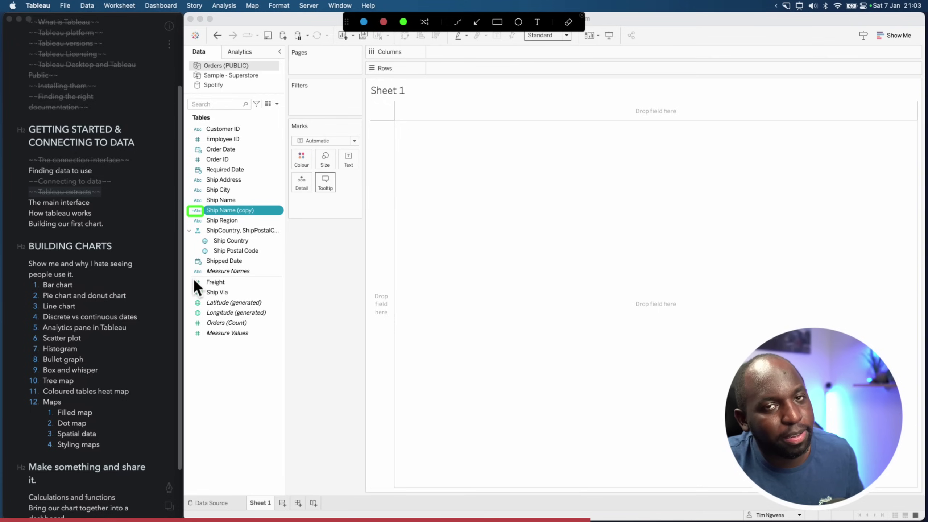
key(Escape)
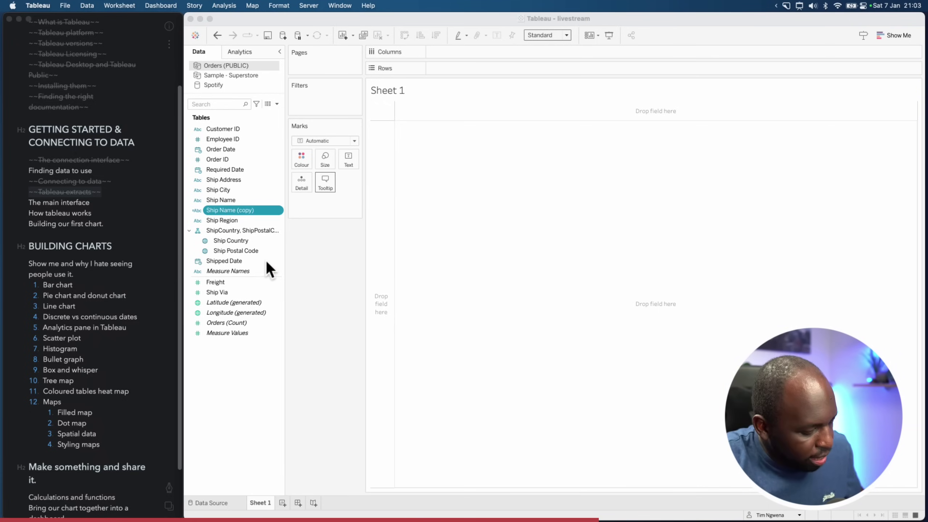
key(ctrl+alt+a)
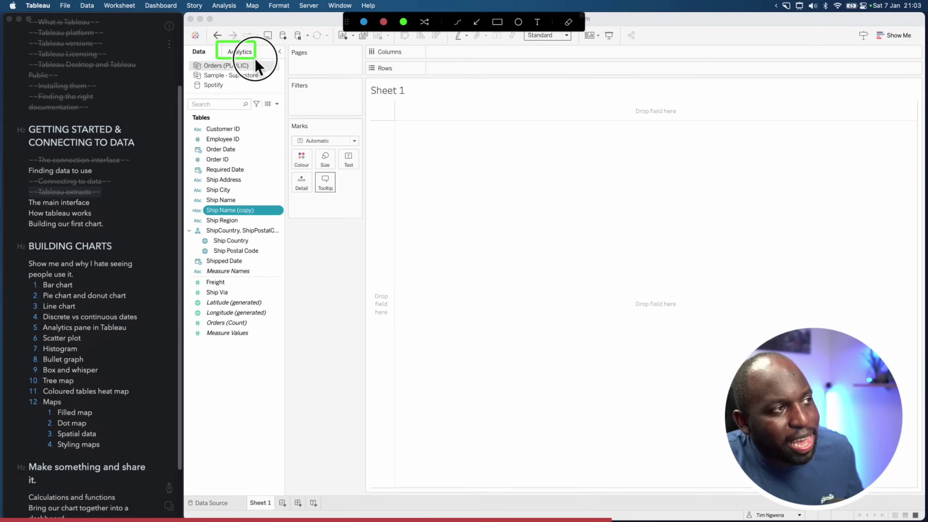
key(ctrl+alt+a)
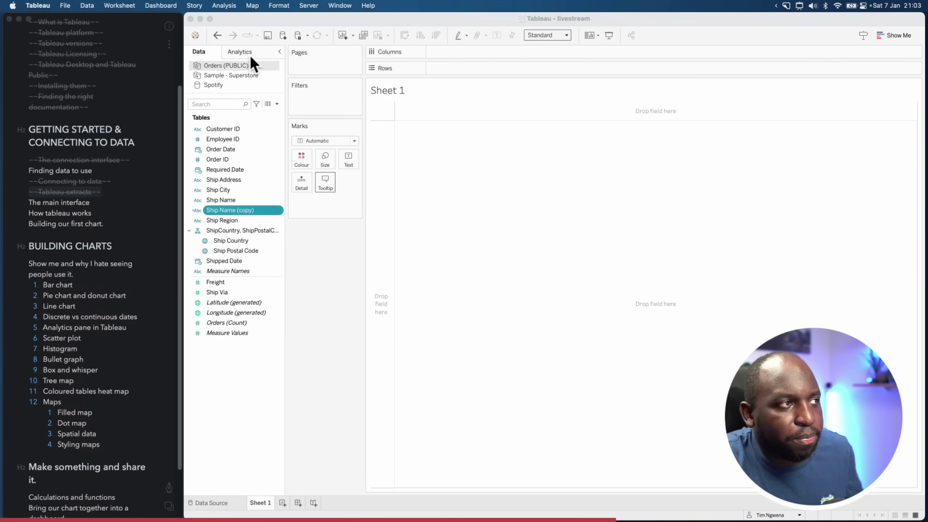
click(250, 55)
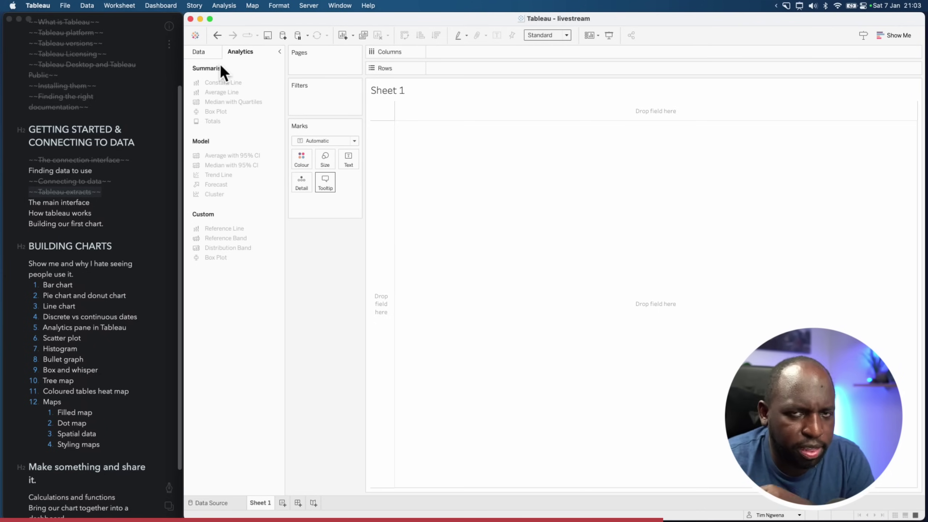
click(209, 50)
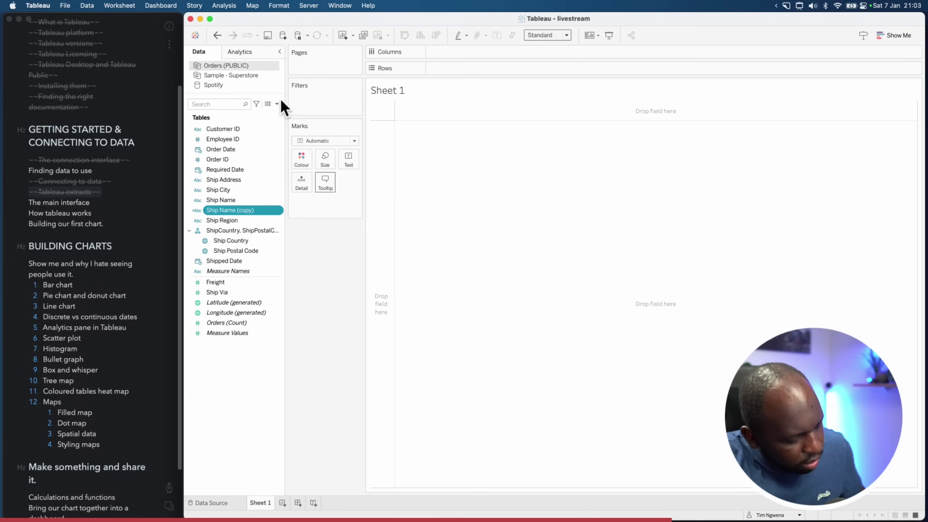
key(ctrl+alt+a)
mouse_move(187, 47)
mouse_down()
mouse_move(251, 362)
mouse_move(272, 376)
mouse_move(283, 360)
mouse_up()
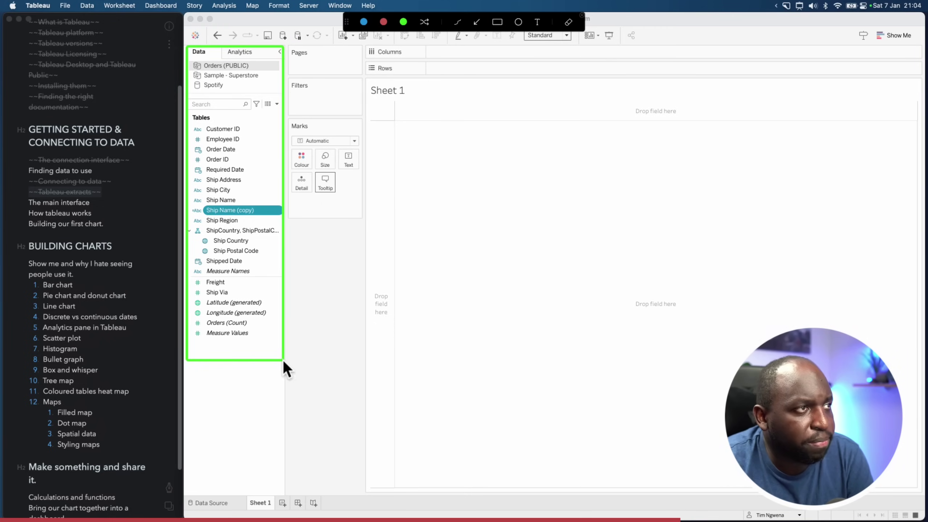
click(384, 21)
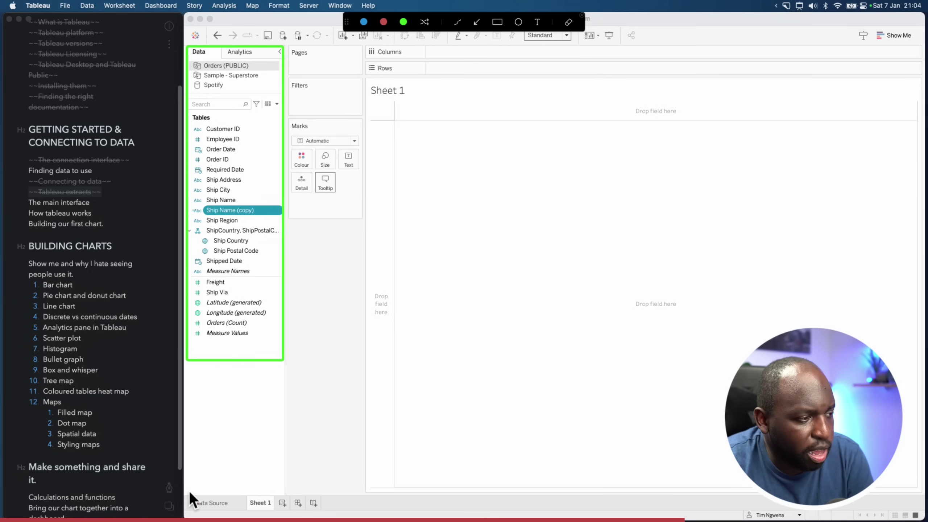
mouse_move(184, 491)
mouse_down()
mouse_move(364, 509)
mouse_move(925, 514)
mouse_up()
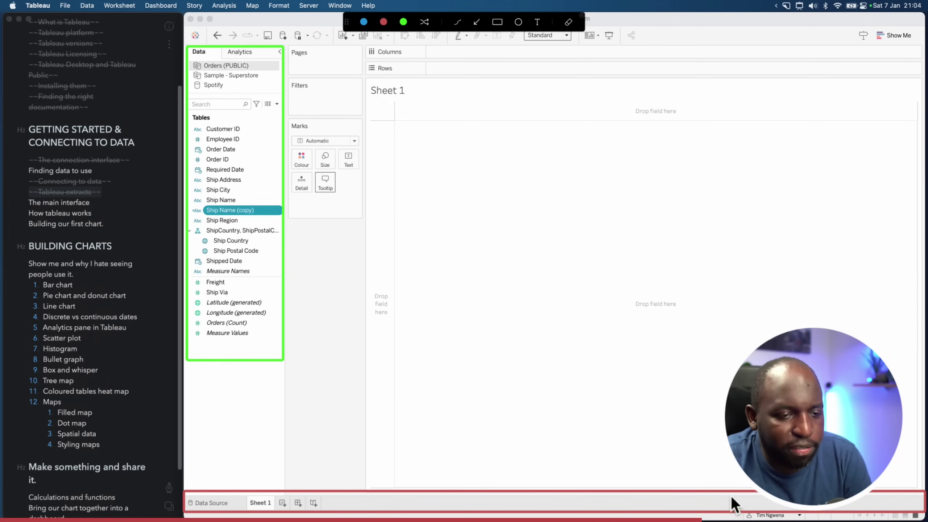
mouse_move(724, 474)
mouse_down()
mouse_move(742, 517)
mouse_move(815, 520)
mouse_up()
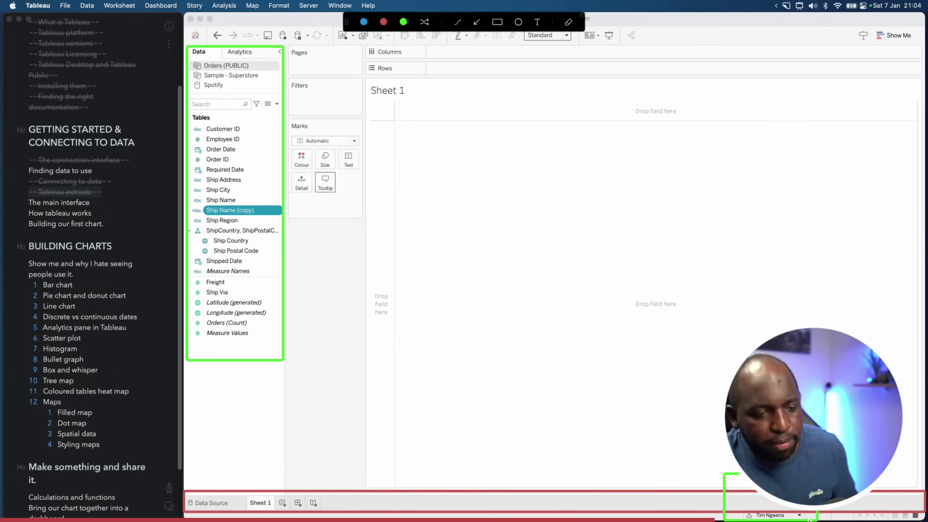
key(Escape)
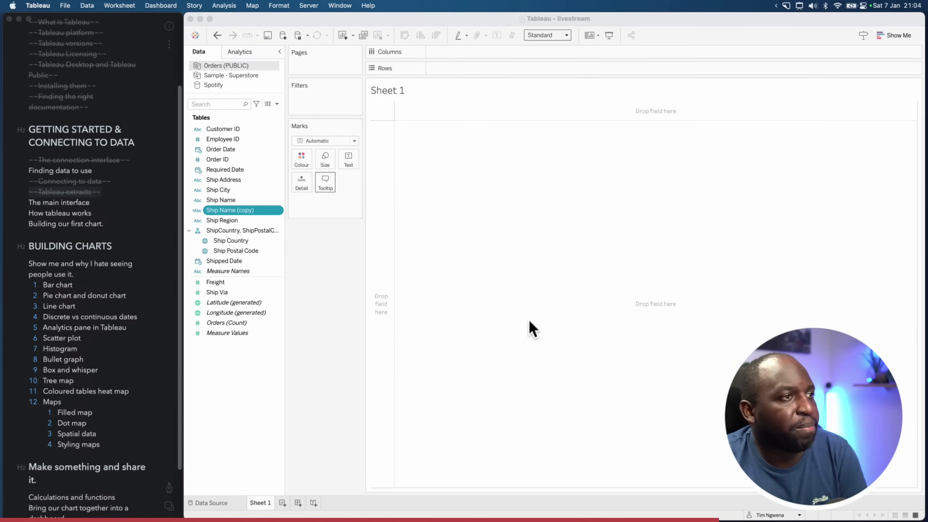
key(ctrl+alt+a)
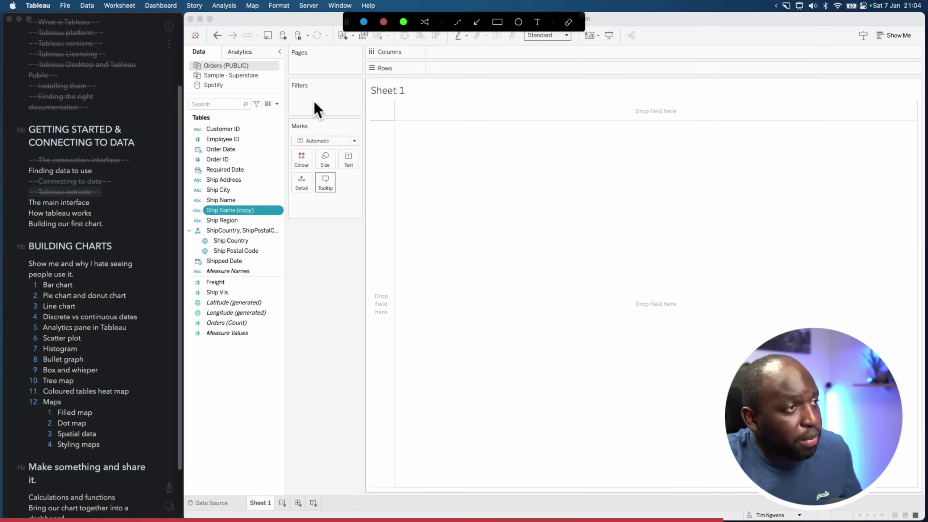
mouse_move(287, 43)
mouse_down()
mouse_move(373, 191)
mouse_move(364, 245)
mouse_up()
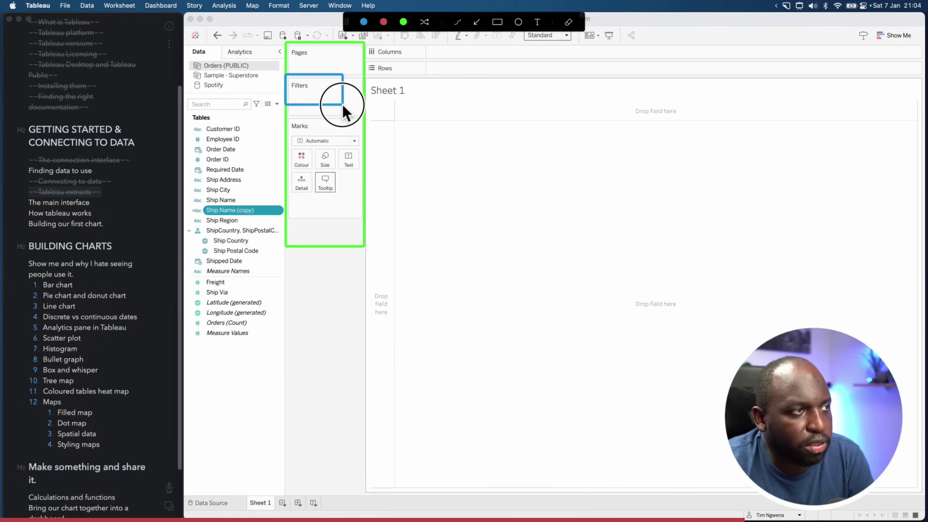
drag(342, 105, 365, 110)
drag(285, 116, 364, 220)
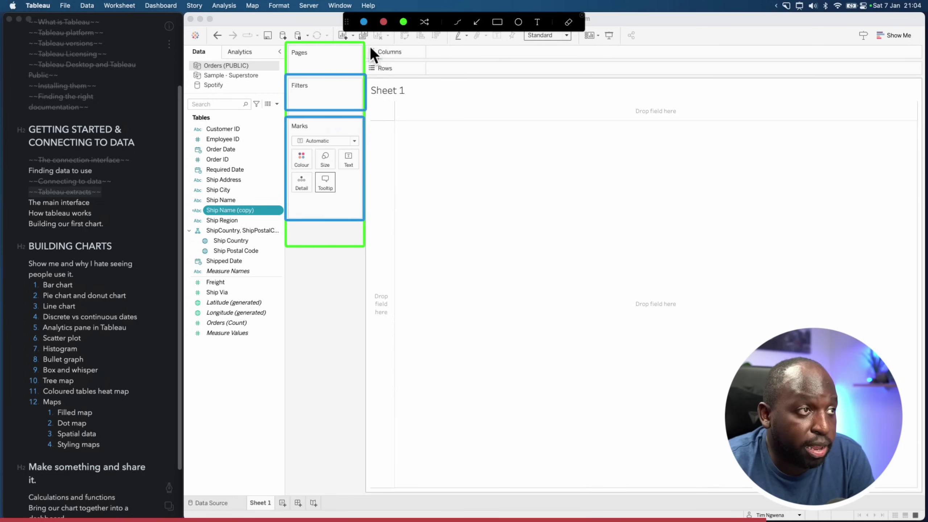
mouse_move(372, 51)
mouse_down()
mouse_move(658, 75)
mouse_move(924, 76)
mouse_up()
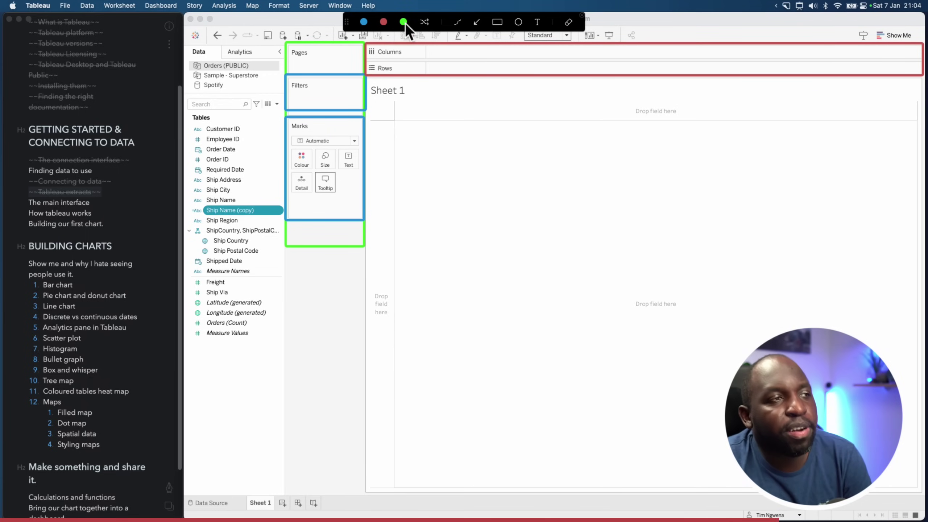
mouse_move(369, 78)
mouse_down()
mouse_move(566, 318)
mouse_move(736, 426)
mouse_move(919, 453)
mouse_move(918, 494)
mouse_up()
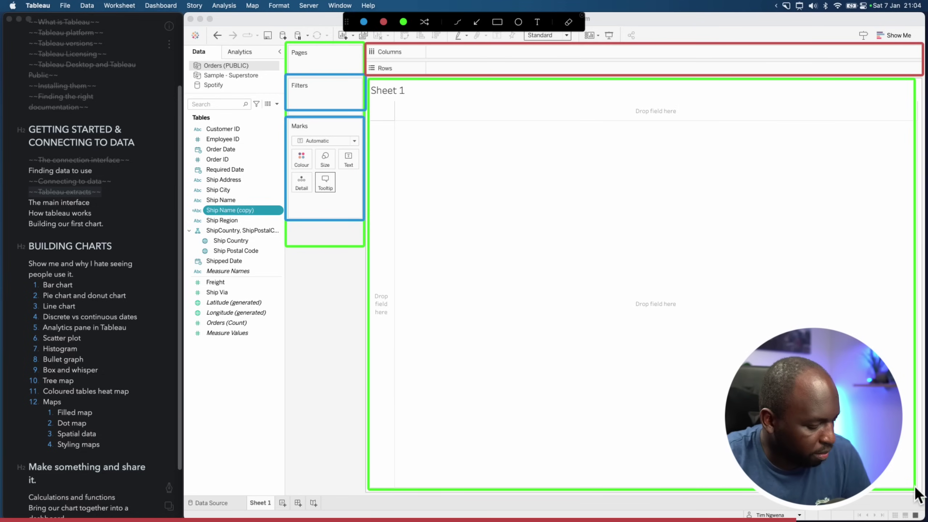
key(Escape)
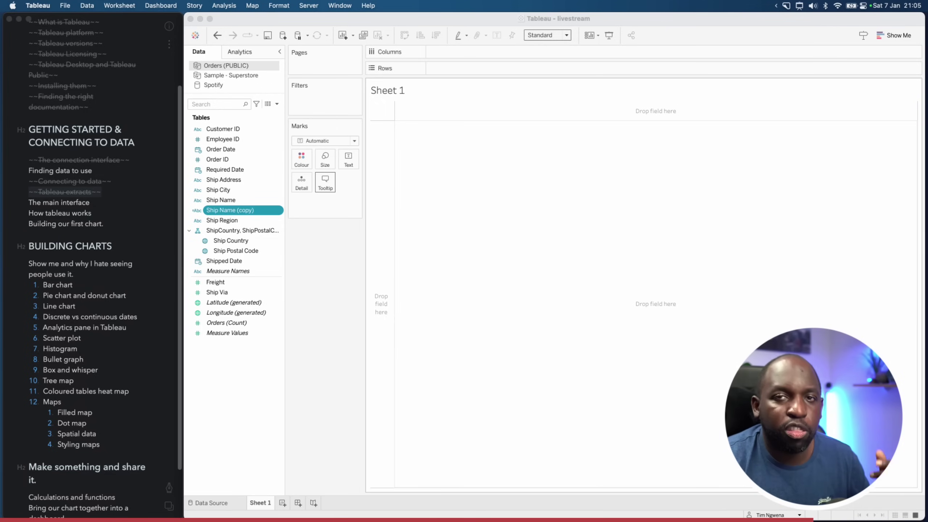
click(306, 122)
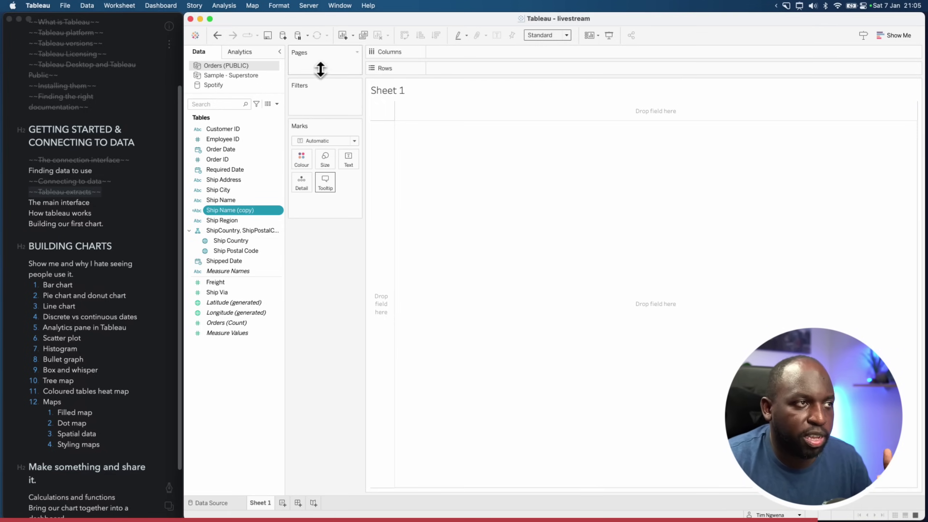
drag(329, 128, 314, 58)
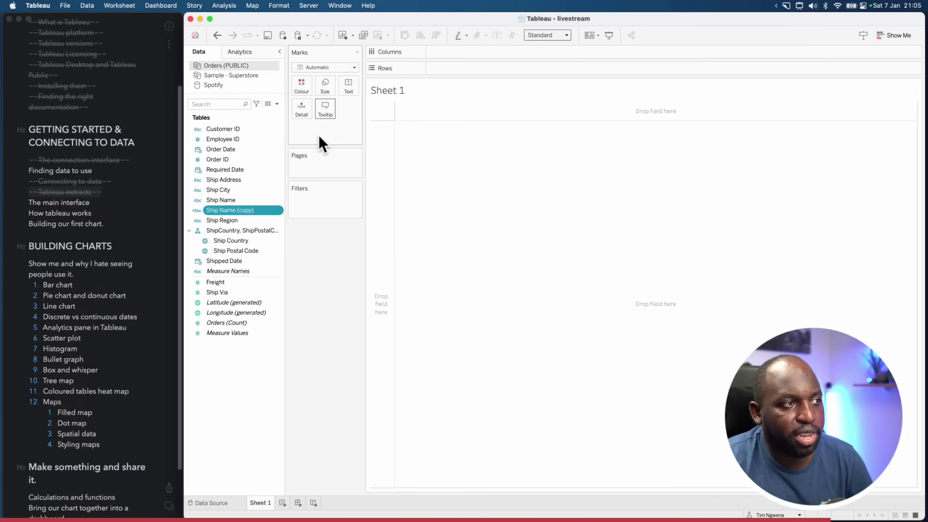
drag(314, 150, 325, 226)
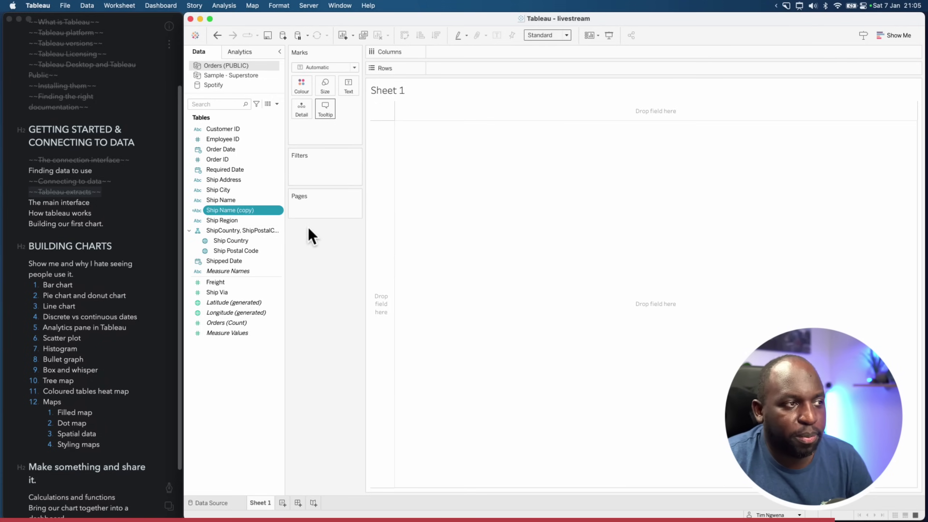
drag(325, 47, 328, 230)
drag(322, 49, 319, 125)
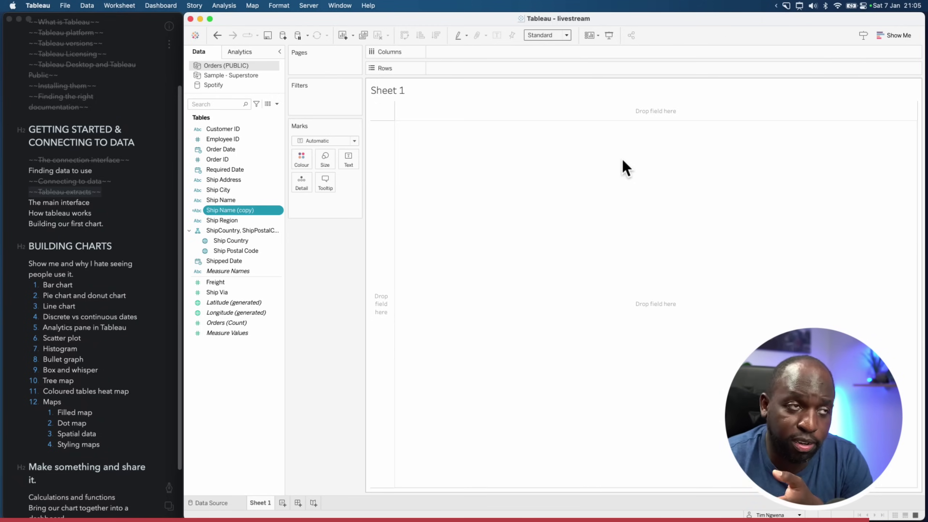
click(898, 37)
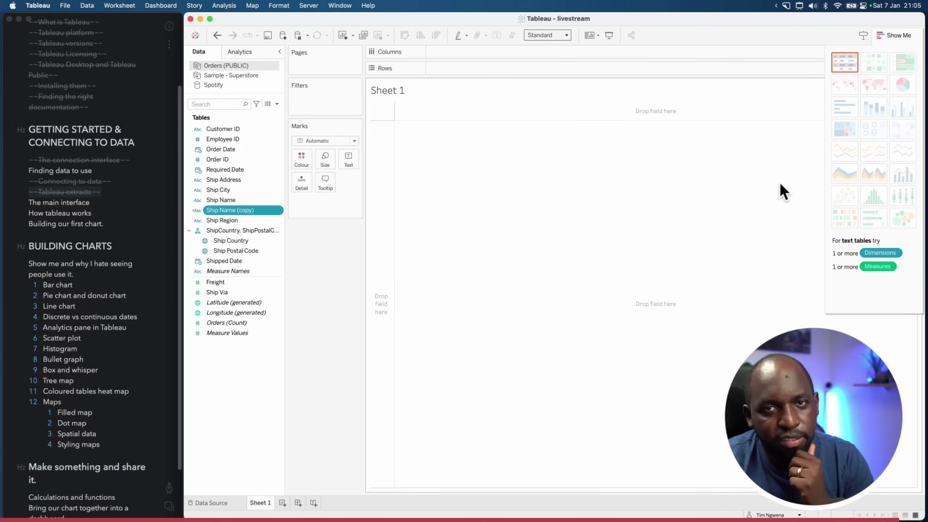
click(892, 36)
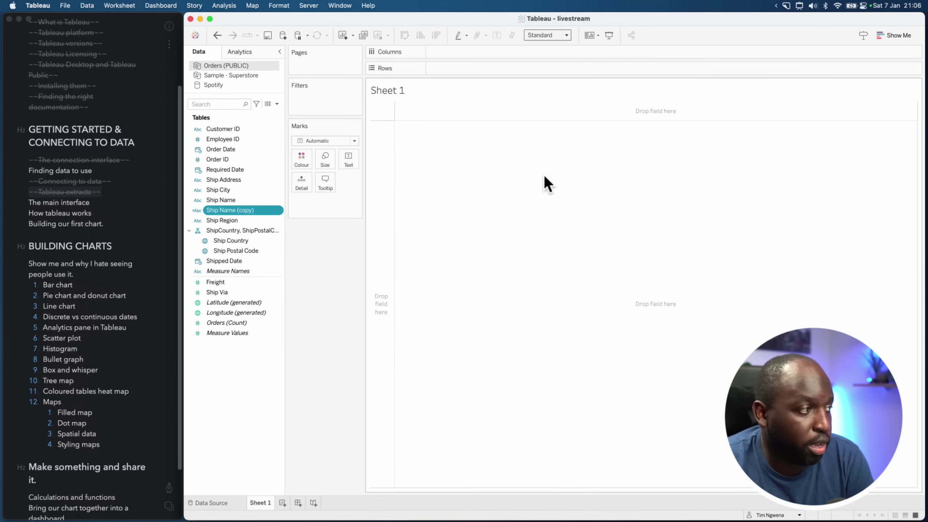
Strike through 'The main interface' in Bear's outline and bring the Kaggle Chrome window forward
click(87, 155)
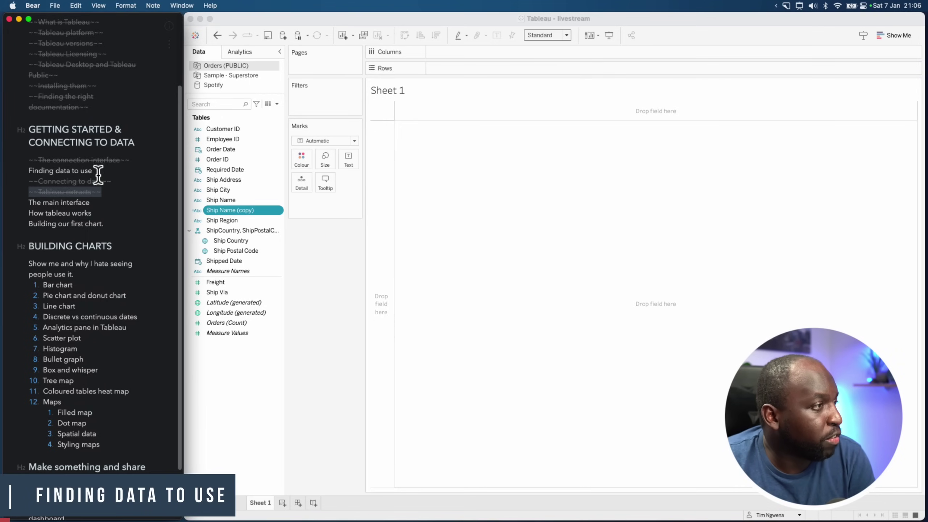
triple_click(104, 202)
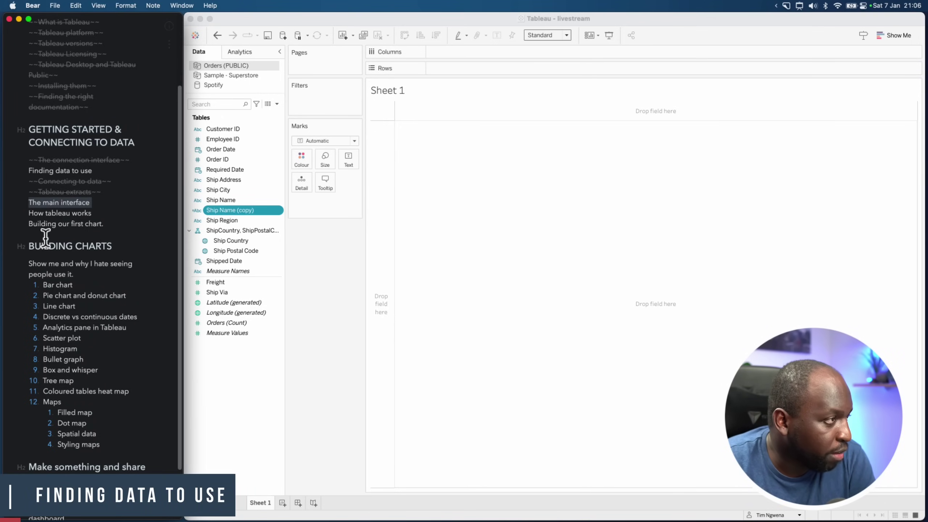
click(169, 488)
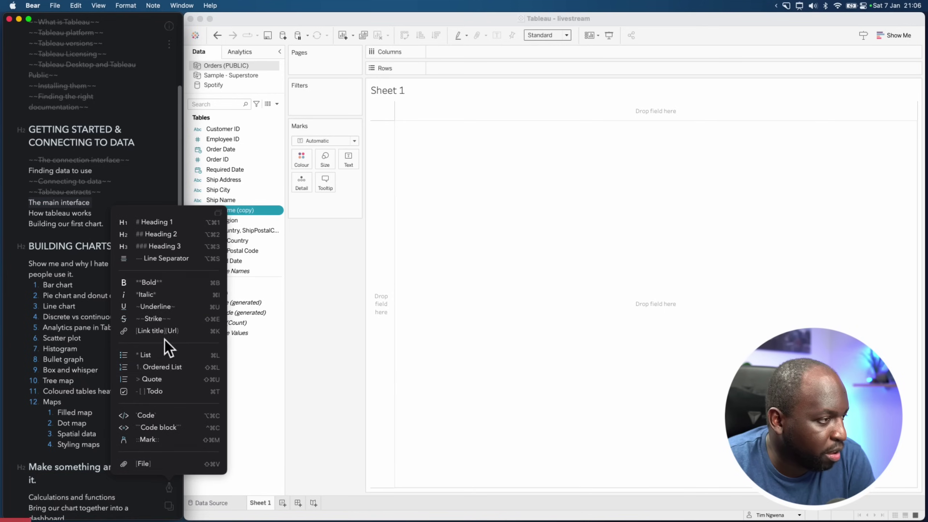
click(155, 322)
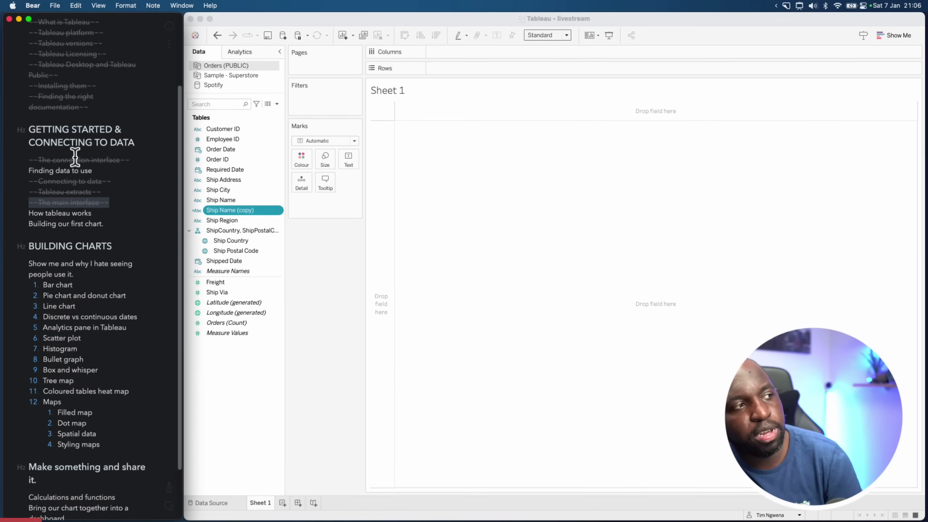
key(ctrl+Up)
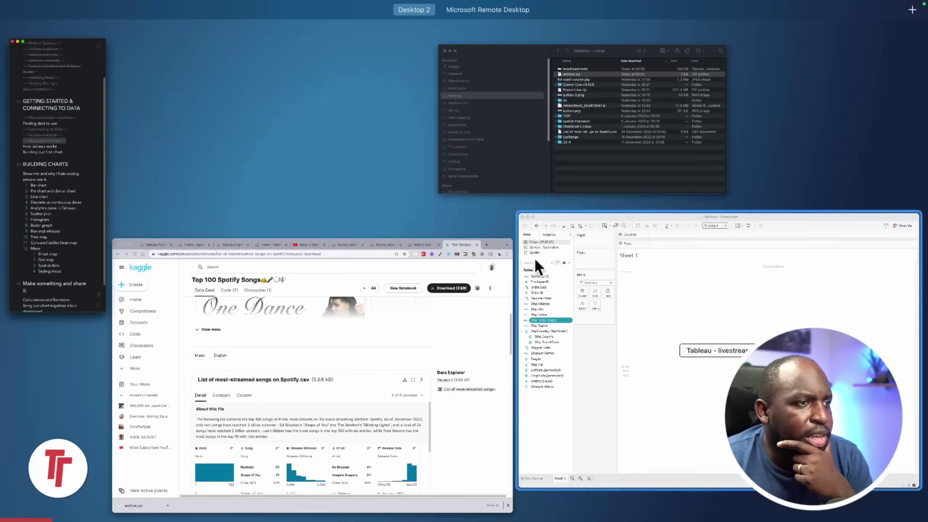
click(408, 304)
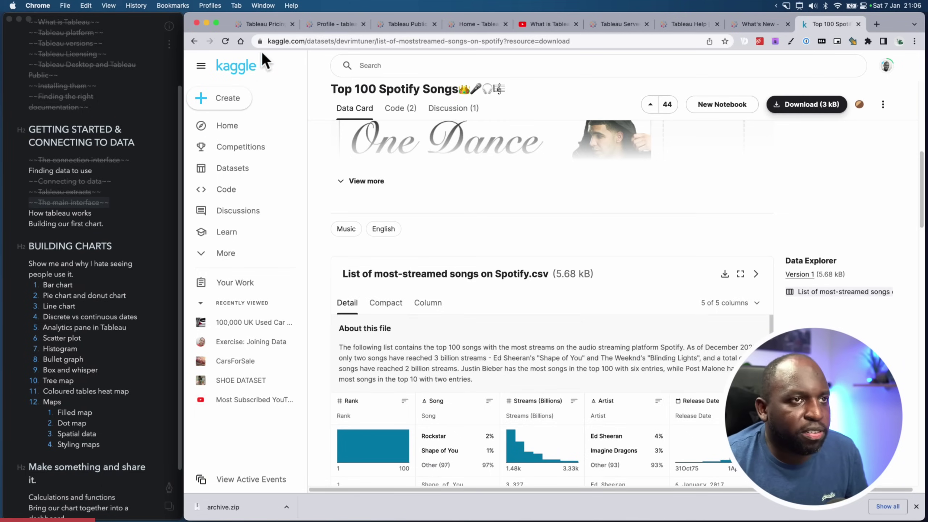
Go to Tableau Public's Resources Sample Data page from the Tableau Public tab
click(319, 25)
click(278, 24)
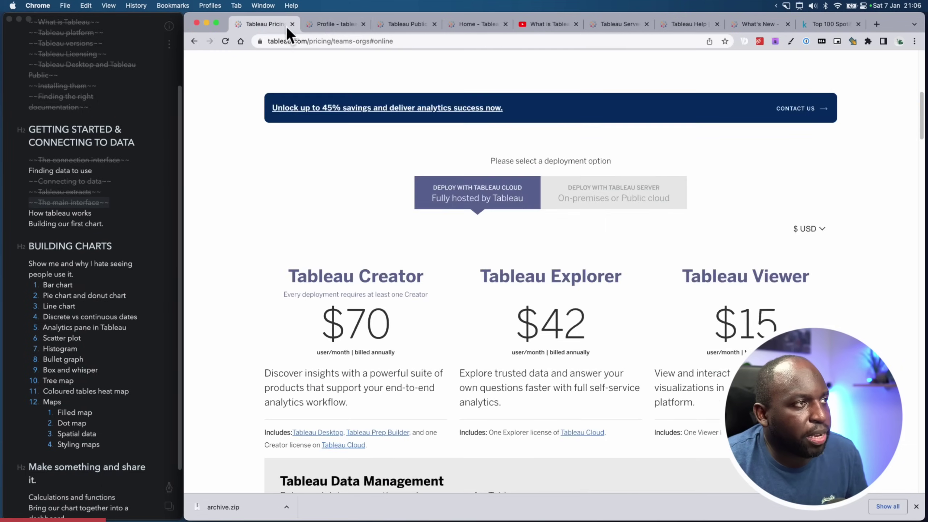
click(307, 27)
click(242, 77)
click(369, 79)
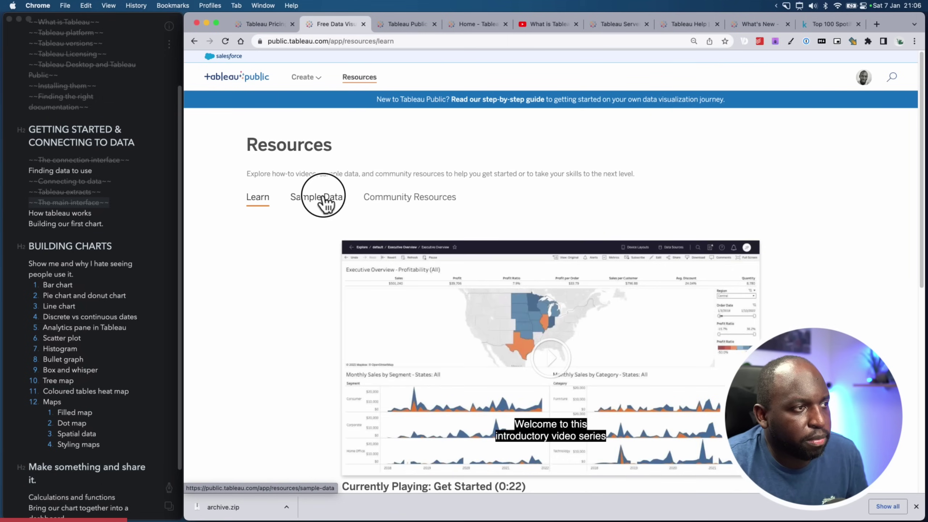
click(321, 203)
Scroll through the sample data sets from Business down to Education
scroll(352, 193, down, 5)
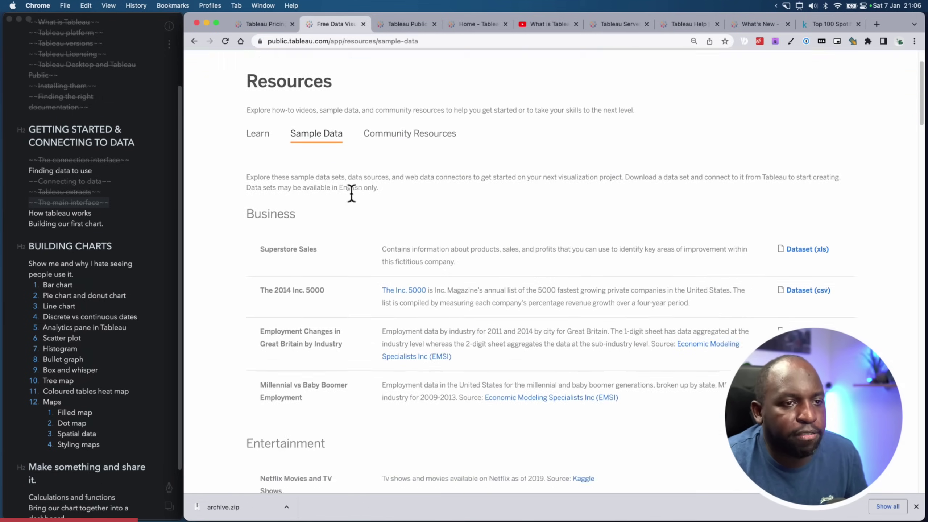
scroll(599, 231, down, 8)
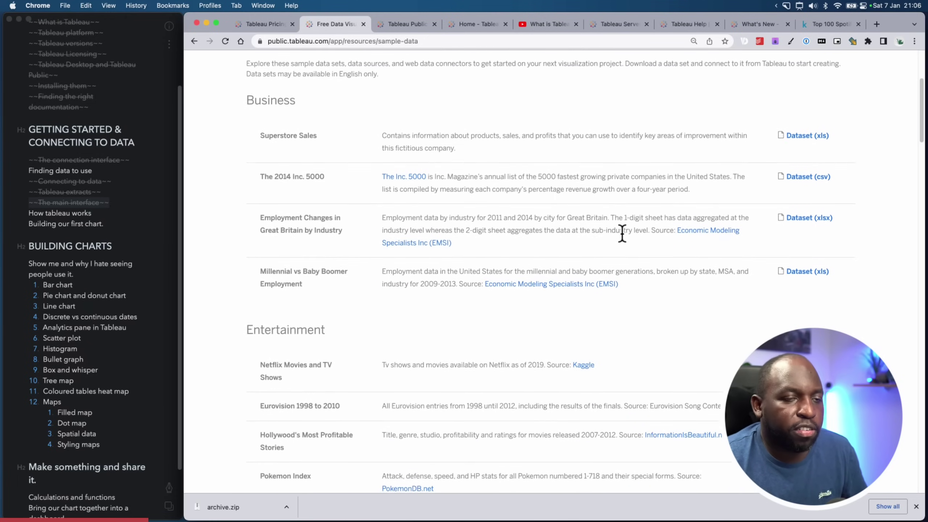
scroll(623, 229, down, 4)
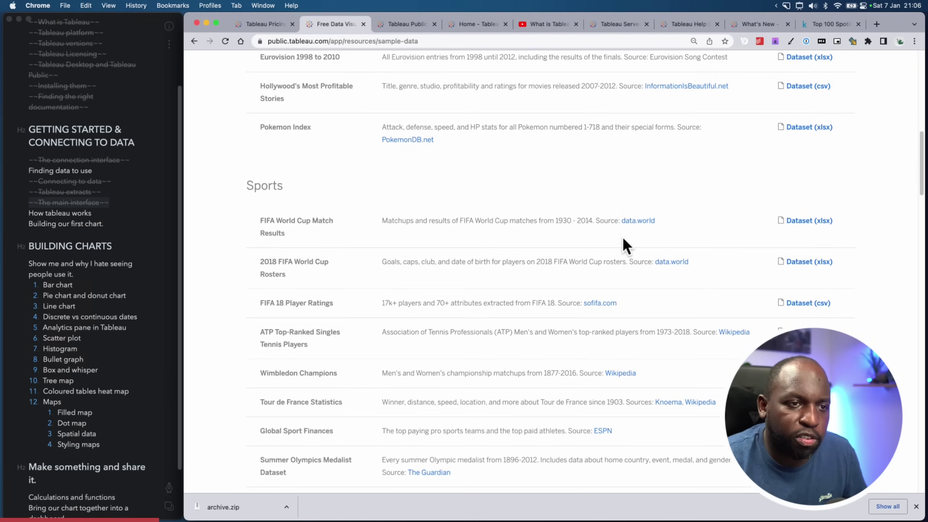
scroll(627, 232, down, 7)
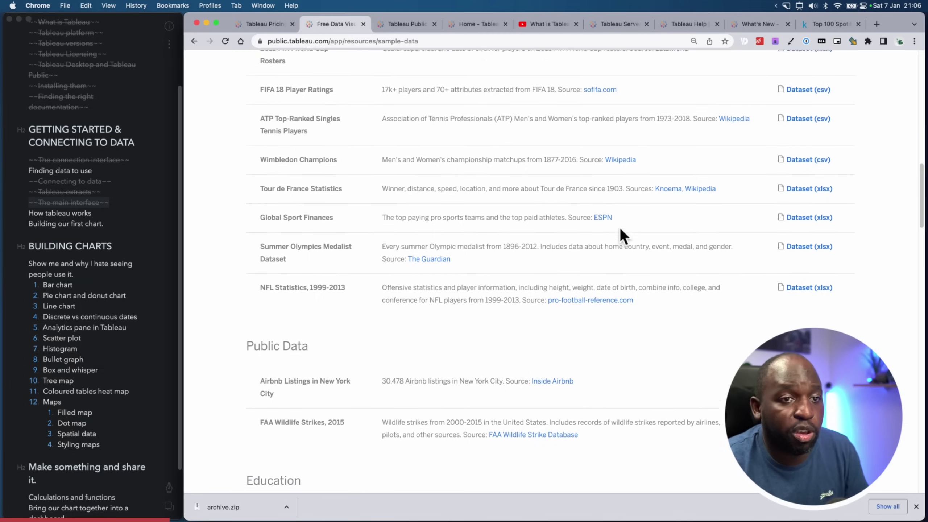
scroll(620, 229, down, 6)
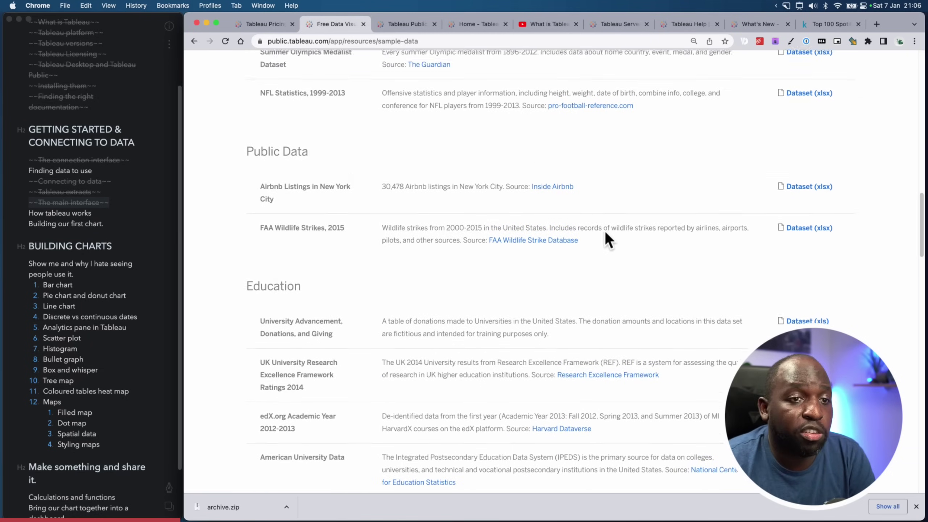
scroll(605, 231, up, 20)
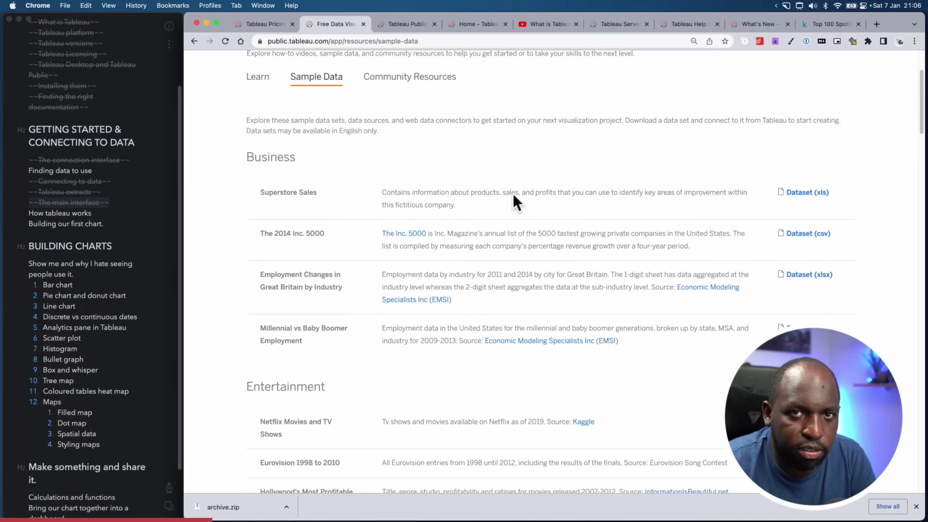
Check the Kaggle Top 100 Spotify Songs dataset, then return to the Tableau sample data page
click(818, 30)
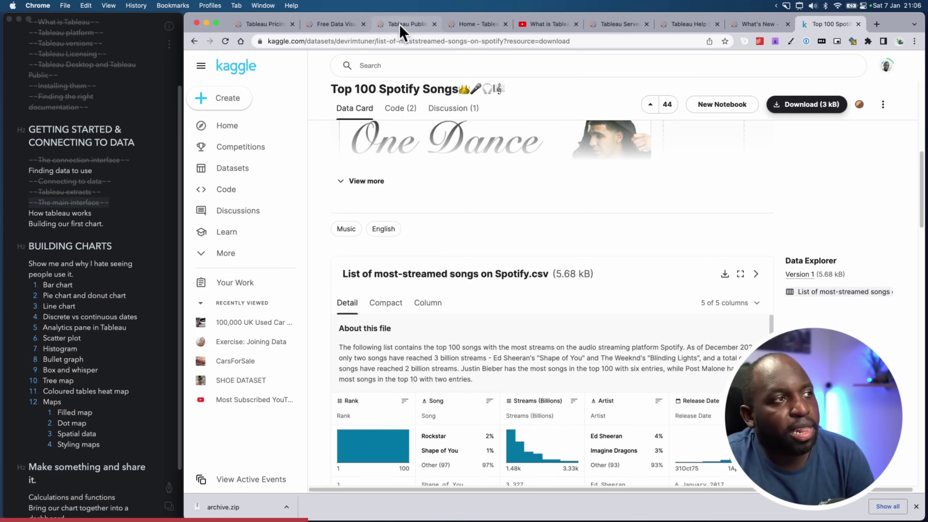
click(271, 25)
click(320, 26)
scroll(422, 175, up, 3)
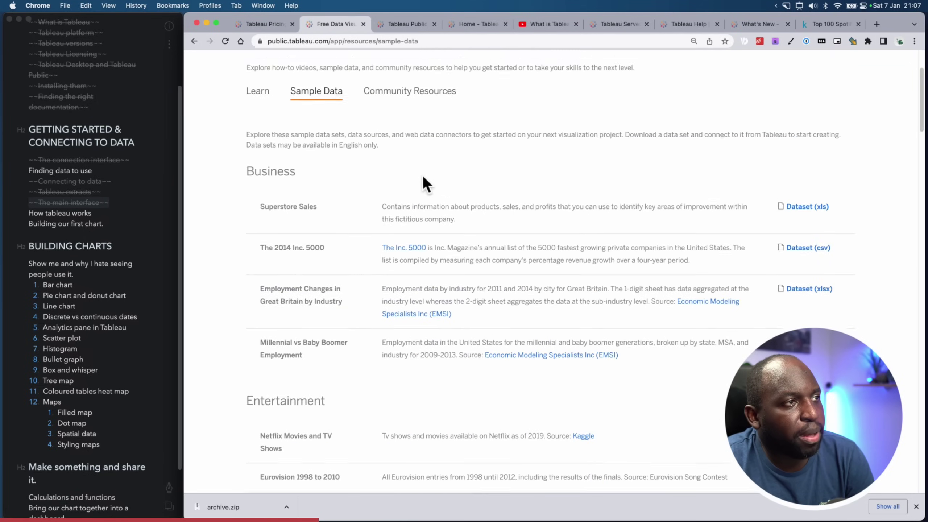
Show Community Resources and scroll through Community Projects, the Tableau Public Blog and Forums
click(410, 200)
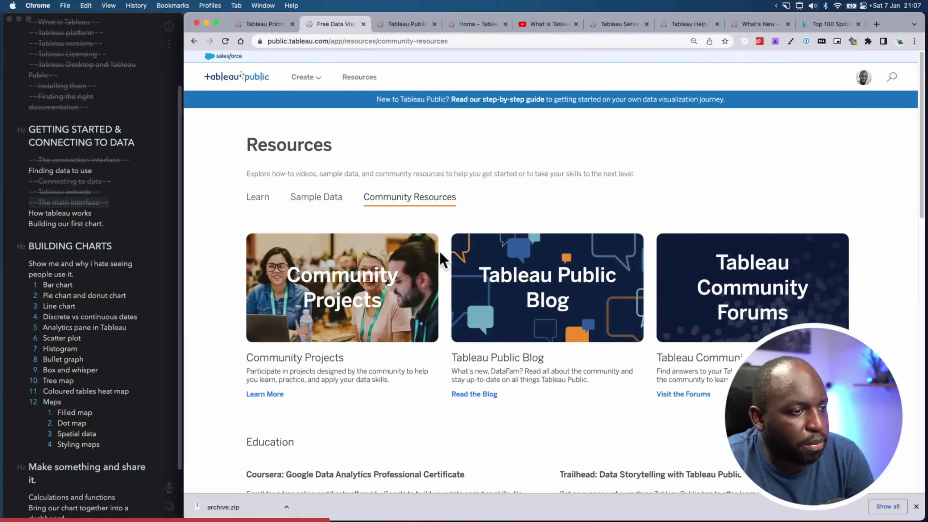
scroll(424, 219, down, 5)
scroll(423, 216, down, 7)
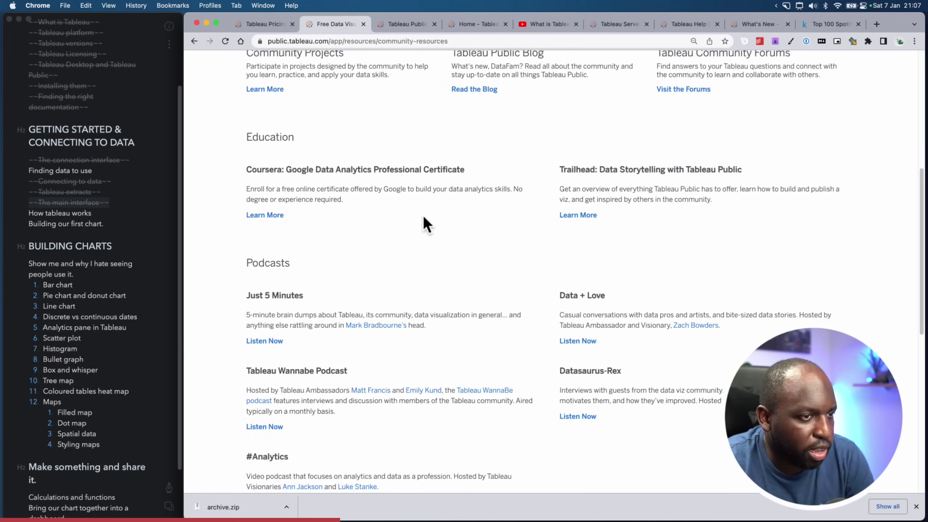
scroll(425, 218, down, 5)
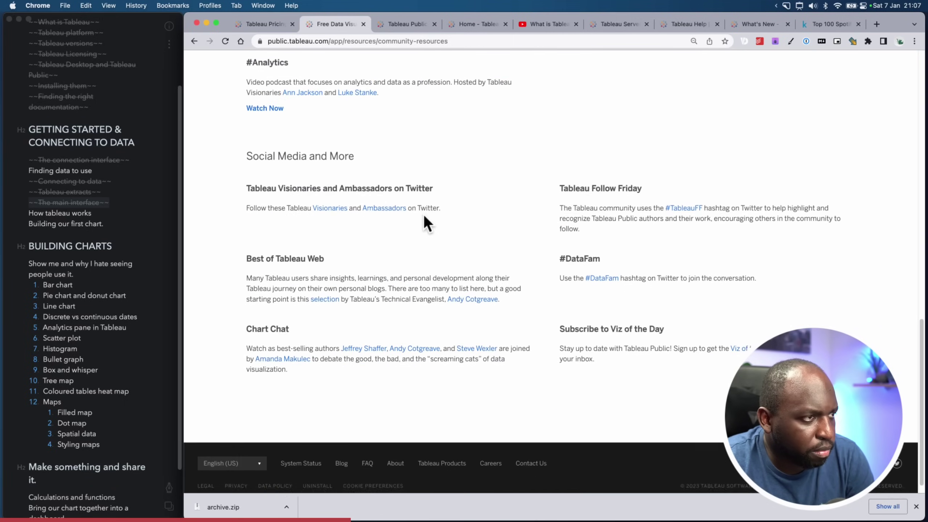
scroll(425, 217, up, 6)
scroll(423, 218, up, 11)
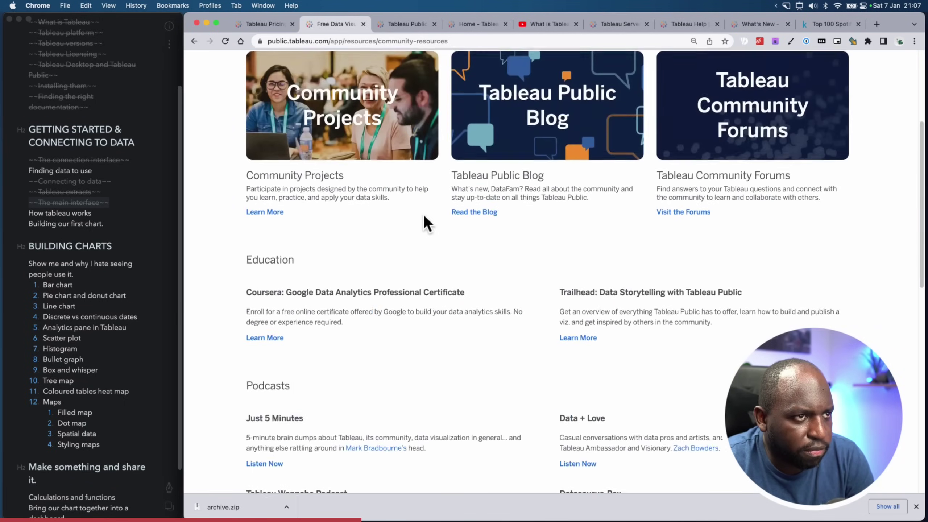
click(316, 42)
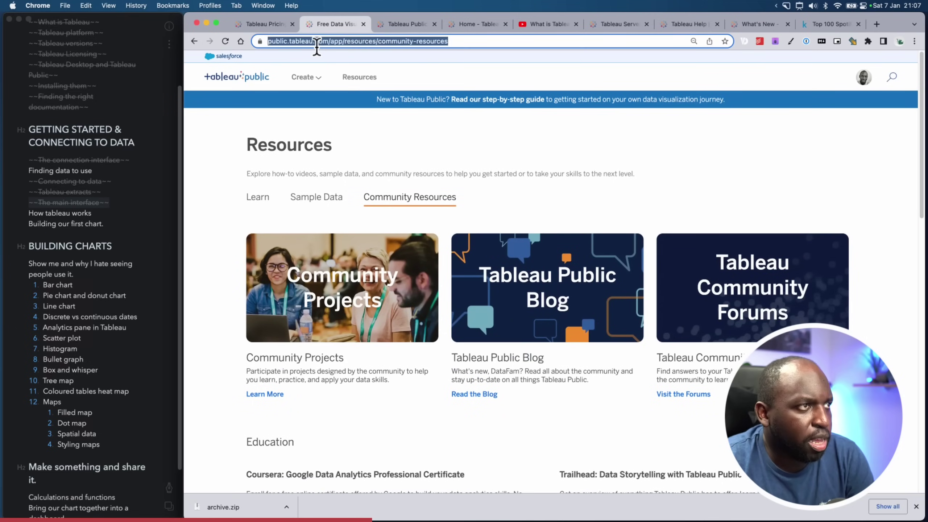
Search 'tableau community' and go to the main Tableau Community page
text(tableau communi)
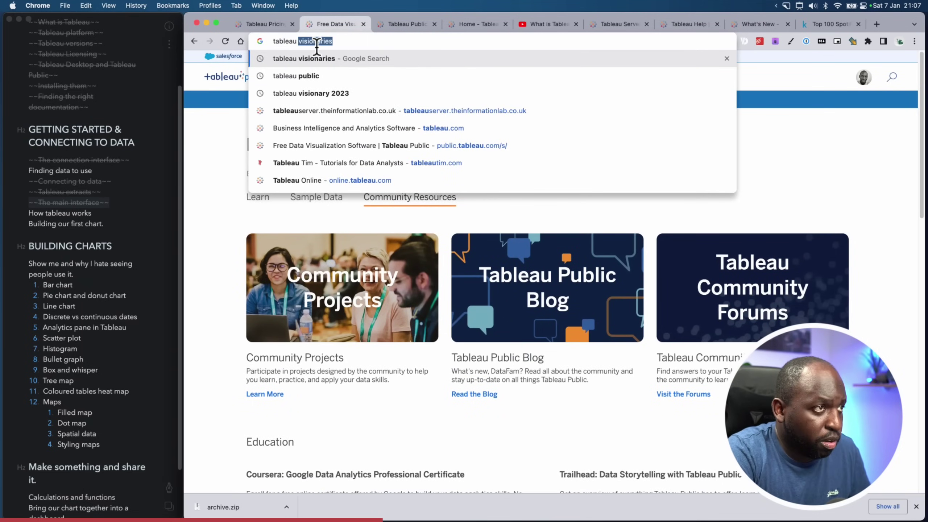
text(ty)
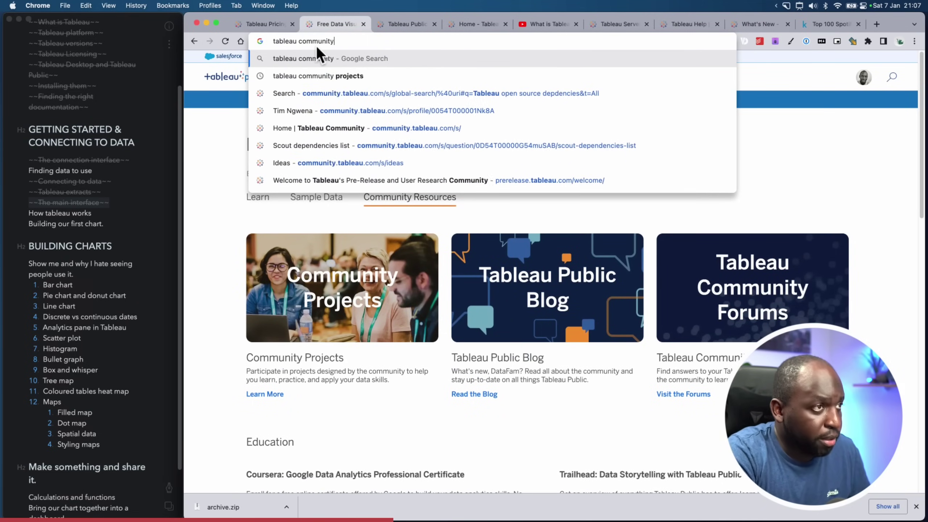
key(Return)
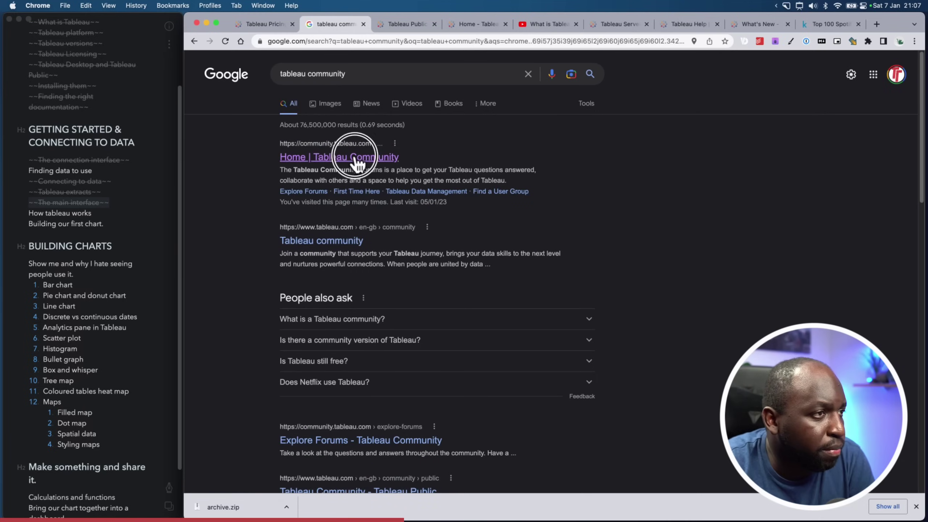
click(362, 159)
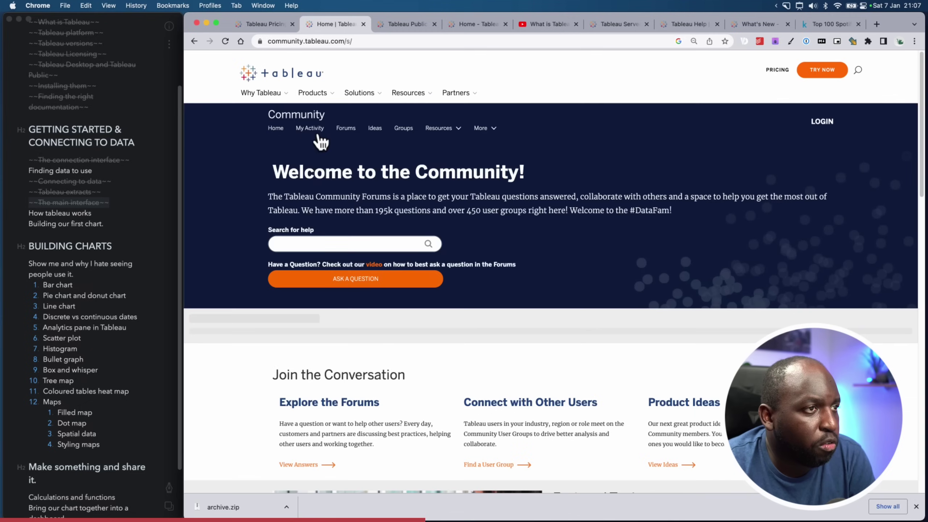
click(445, 131)
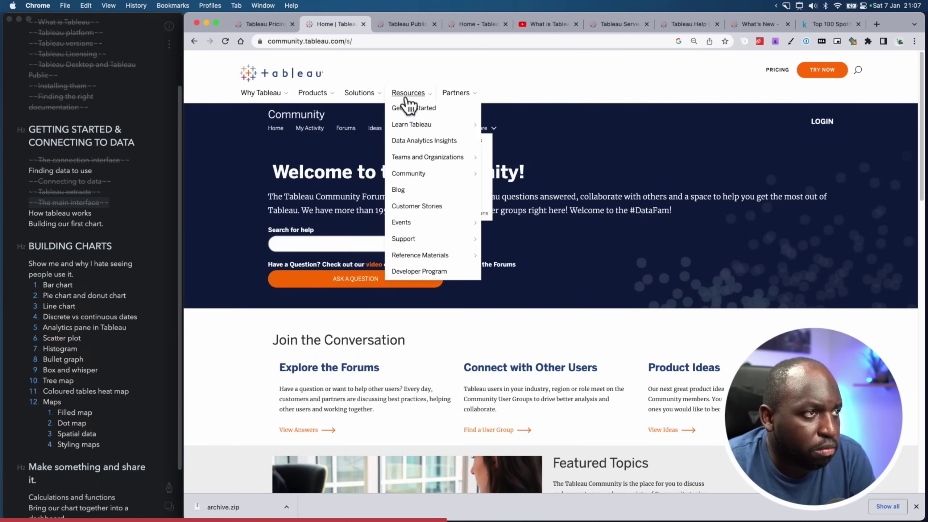
mouse_move(352, 99)
mouse_move(399, 96)
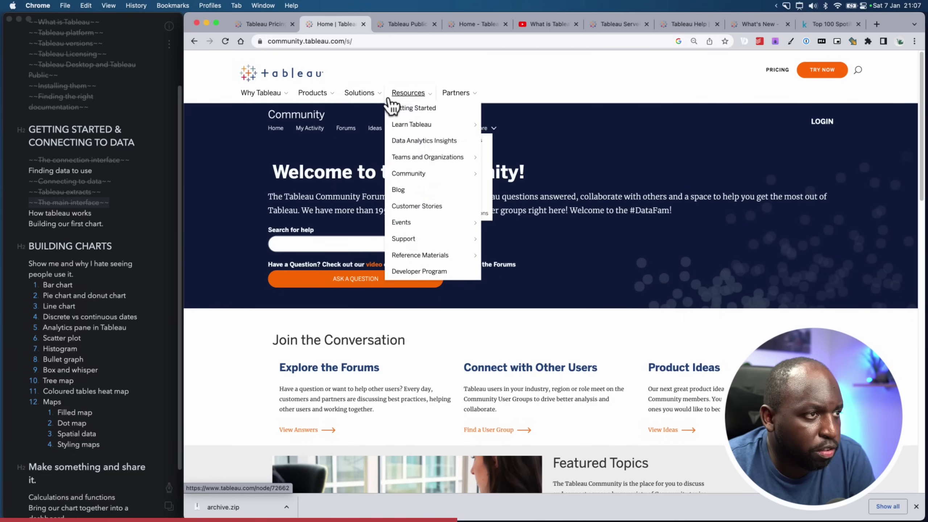
click(417, 181)
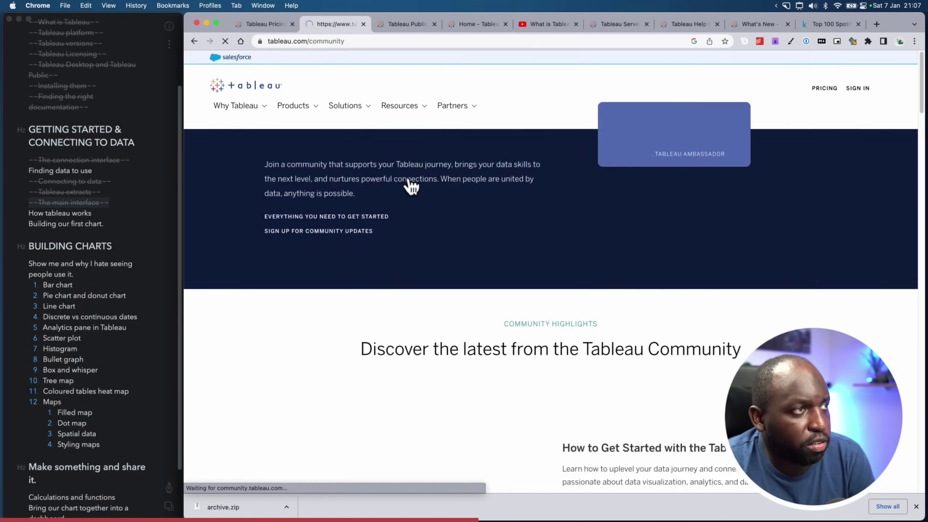
Scroll the Tableau Community home page and open Community Projects
scroll(374, 278, down, 2)
scroll(374, 278, down, 5)
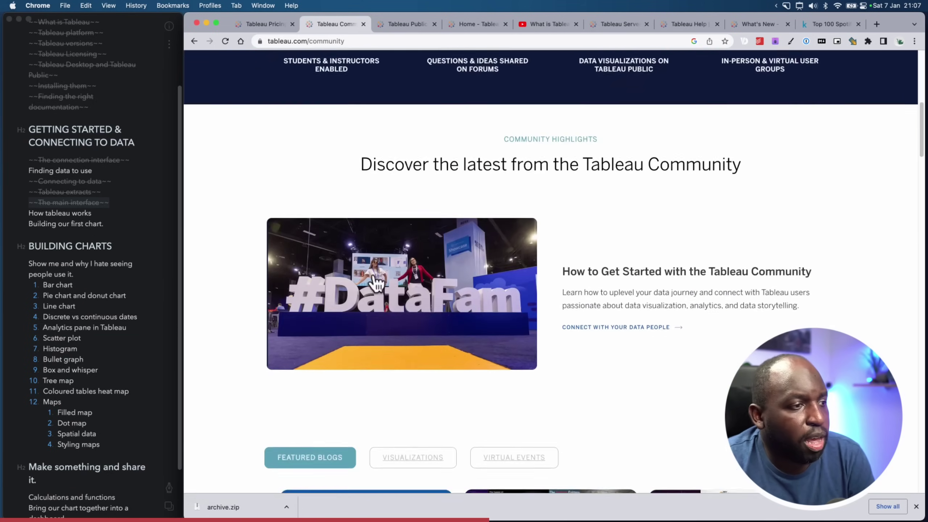
scroll(373, 279, up, 7)
mouse_move(421, 118)
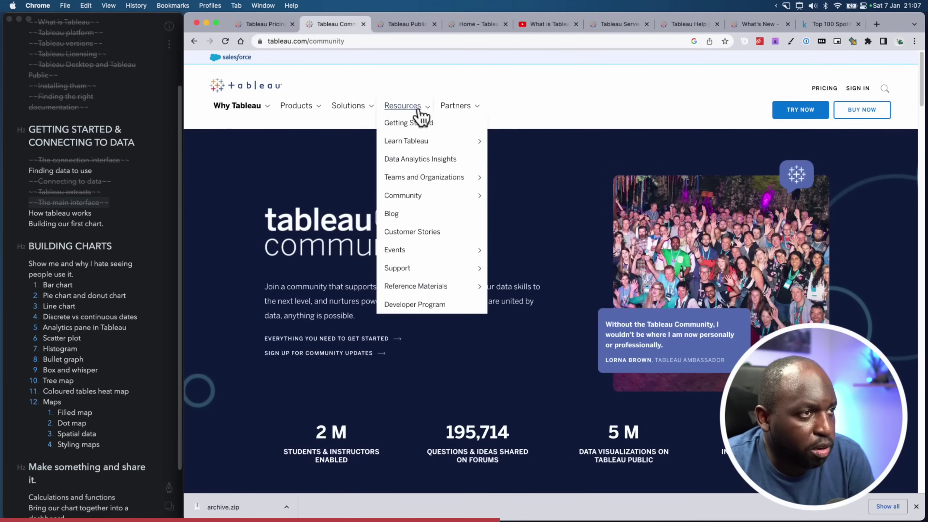
mouse_move(425, 202)
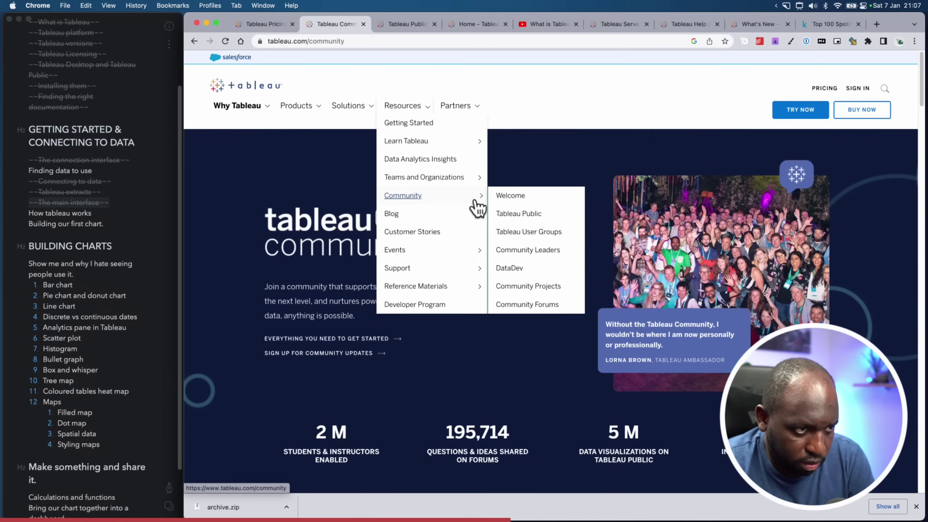
click(529, 288)
mouse_move(407, 289)
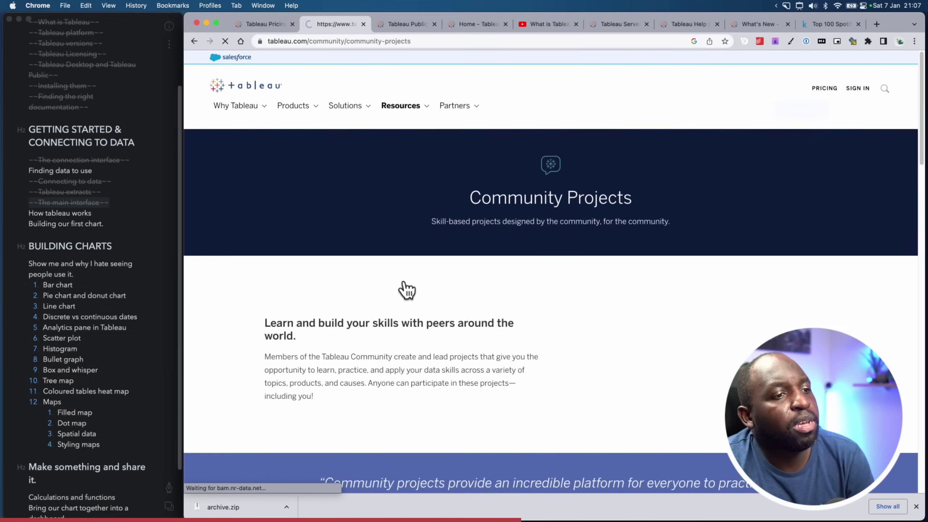
Scroll through the Community Projects page
drag(920, 96, 921, 202)
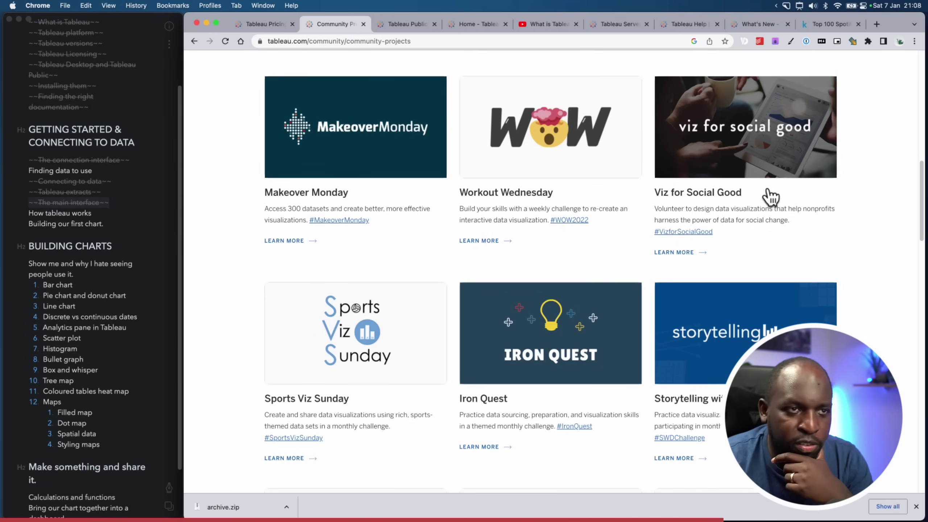
scroll(735, 188, down, 10)
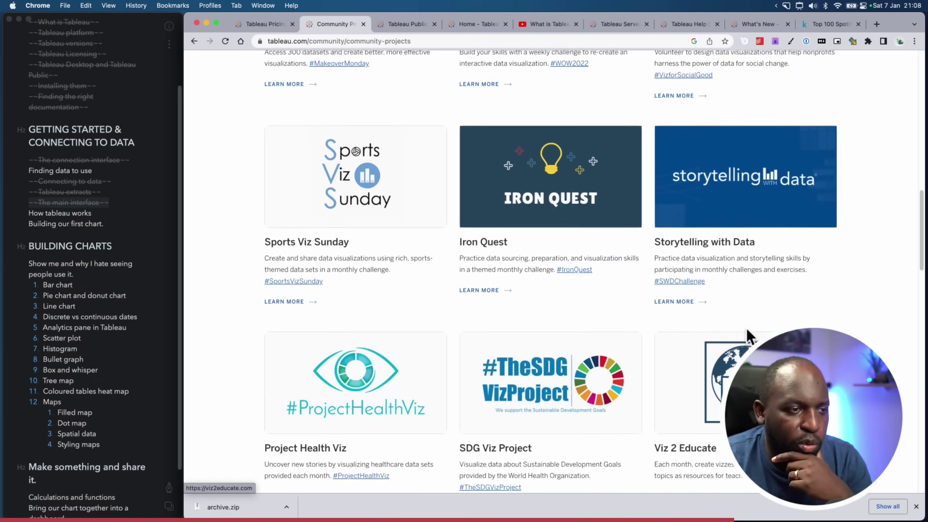
scroll(747, 338, down, 20)
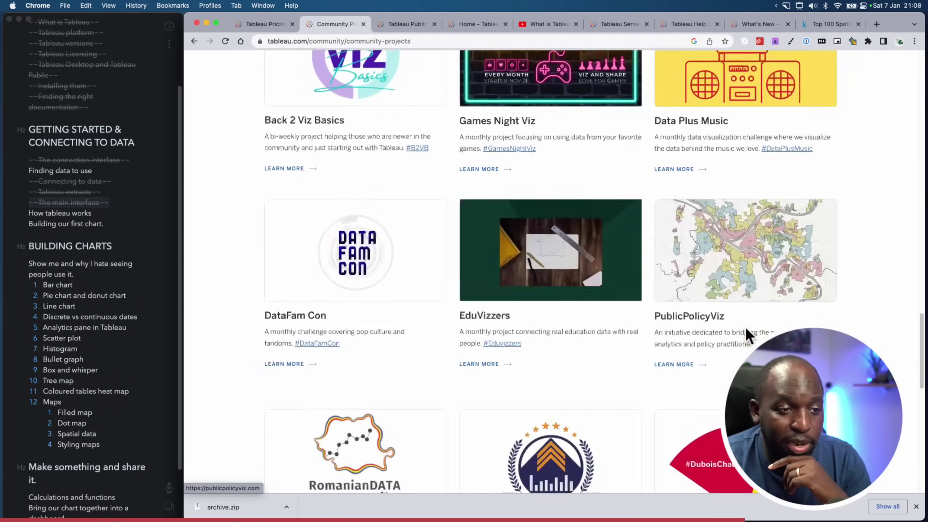
scroll(745, 327, up, 15)
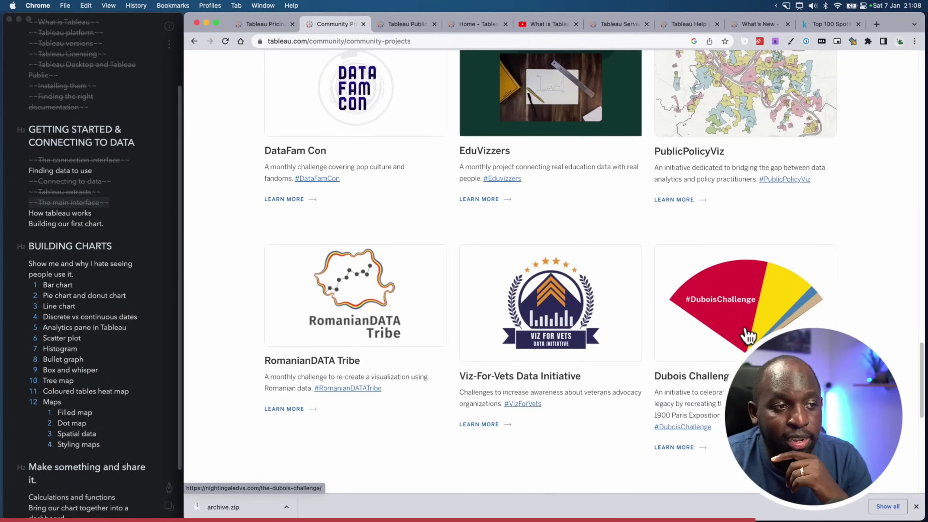
scroll(745, 330, up, 15)
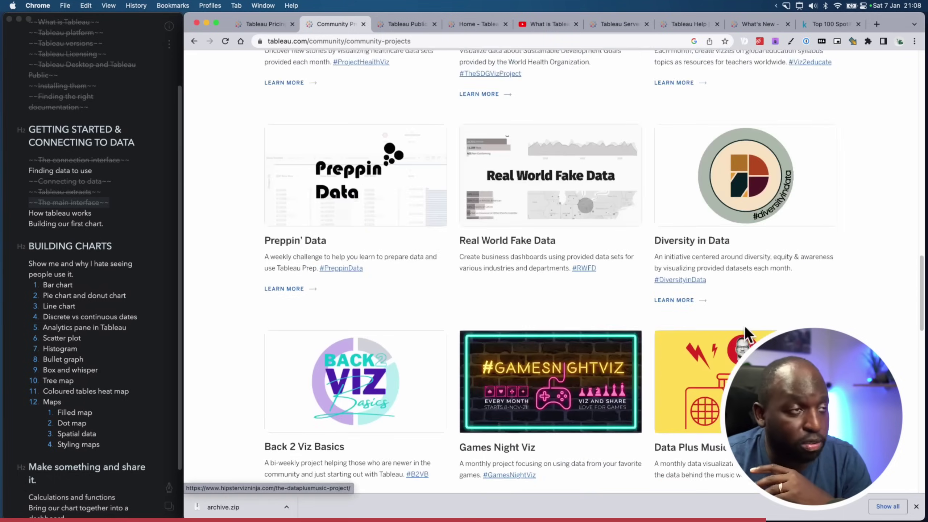
scroll(744, 325, up, 20)
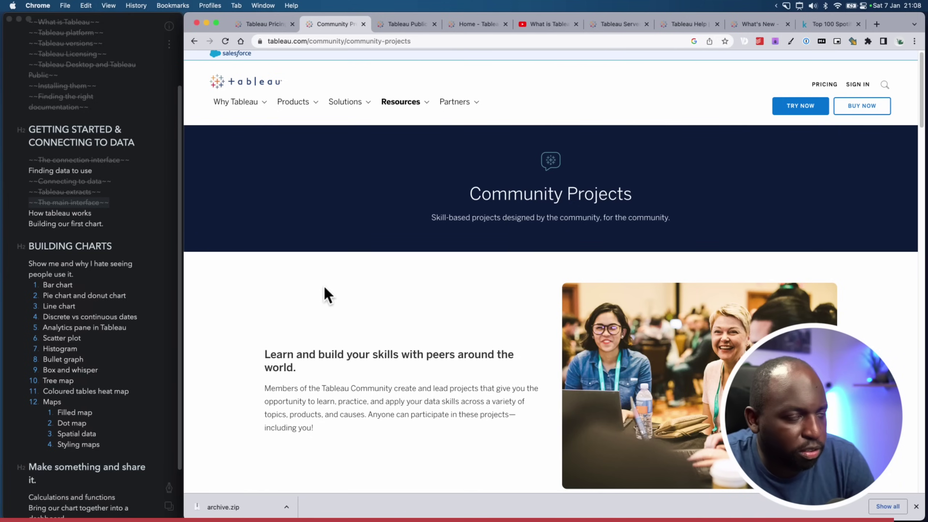
Strike through 'Finding data to use' in the Bear course outline
click(92, 175)
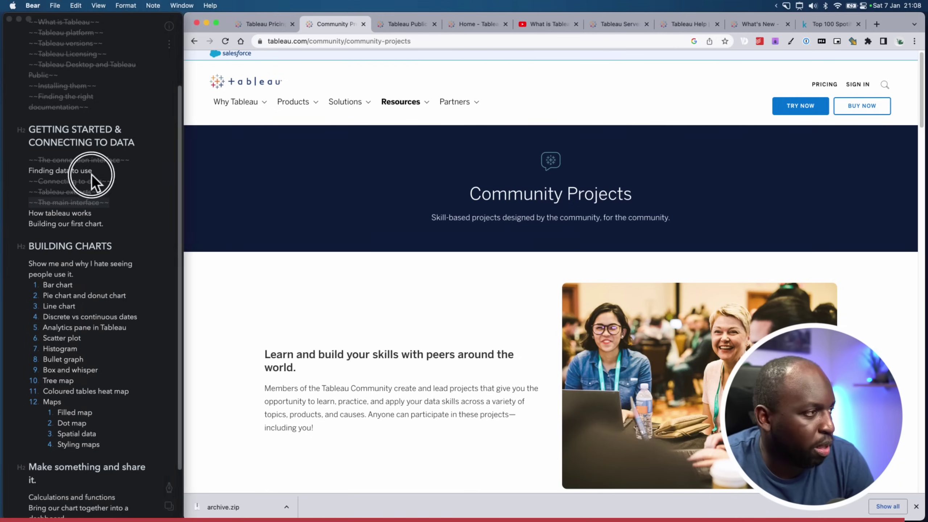
drag(105, 175, 25, 170)
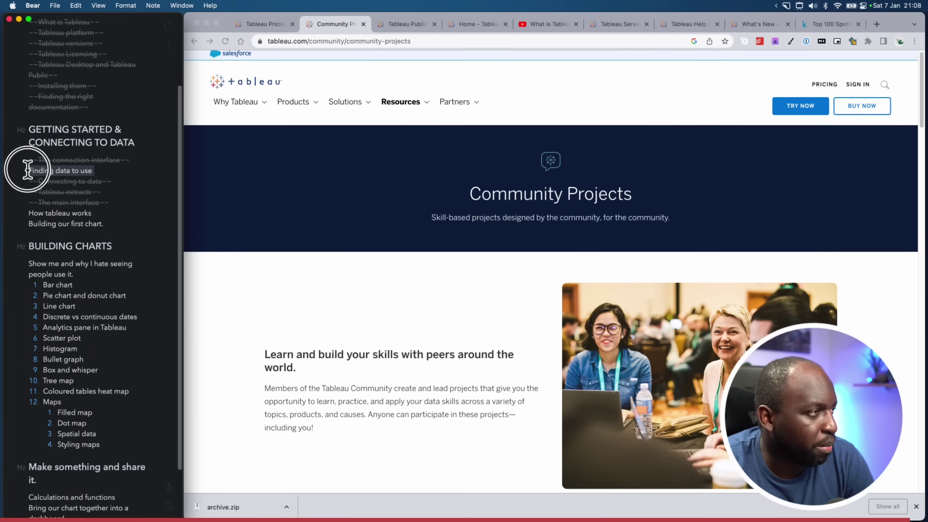
click(170, 489)
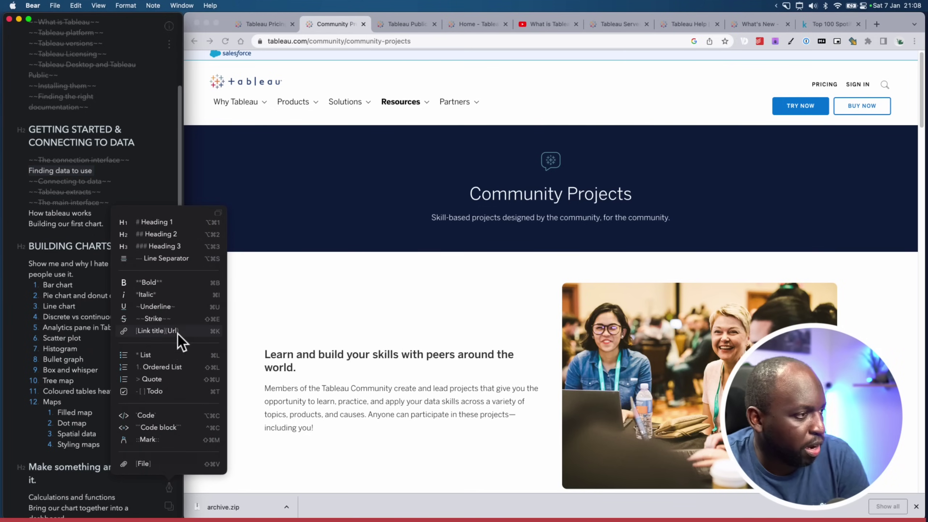
click(172, 320)
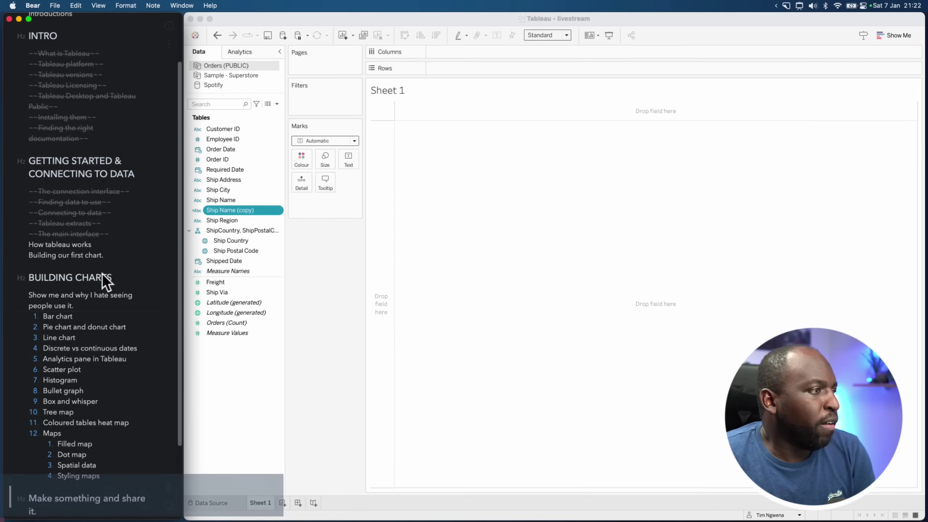
Return to Tableau and switch to the Sample - Superstore data source
drag(103, 245, 7, 248)
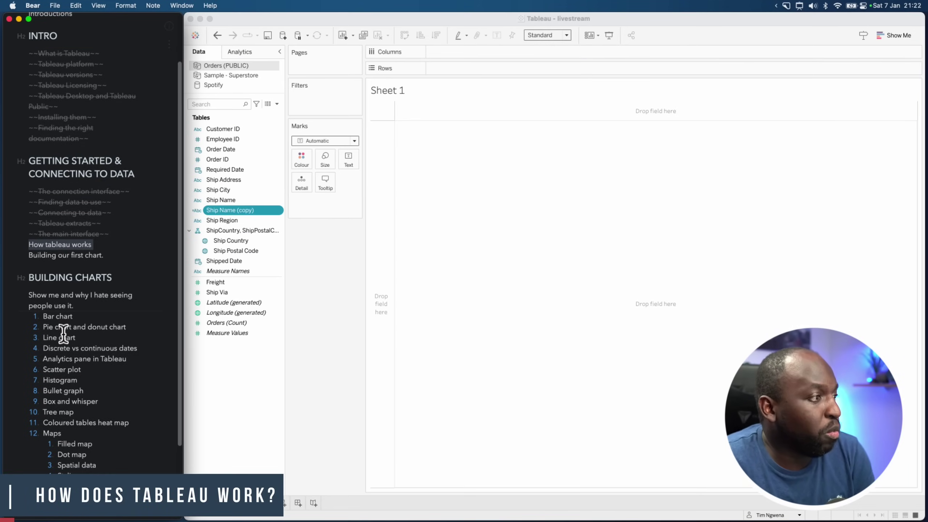
click(315, 264)
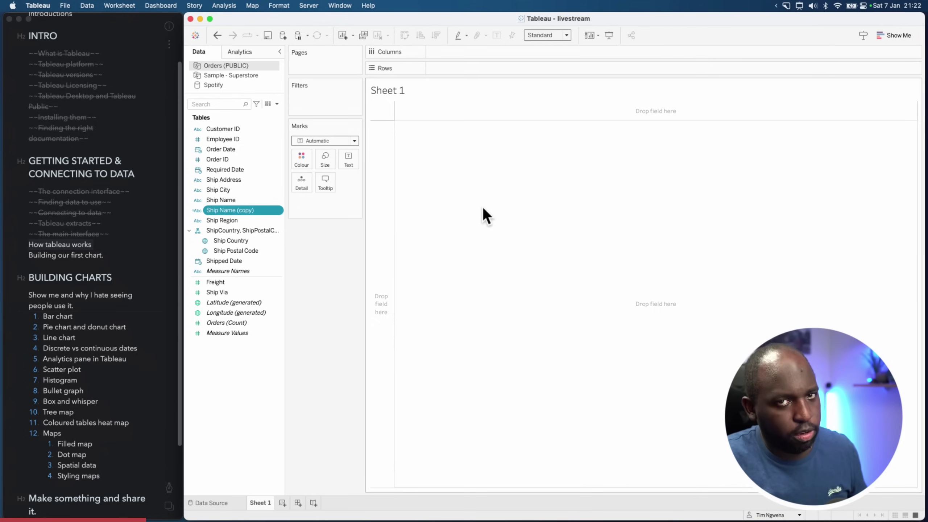
click(229, 77)
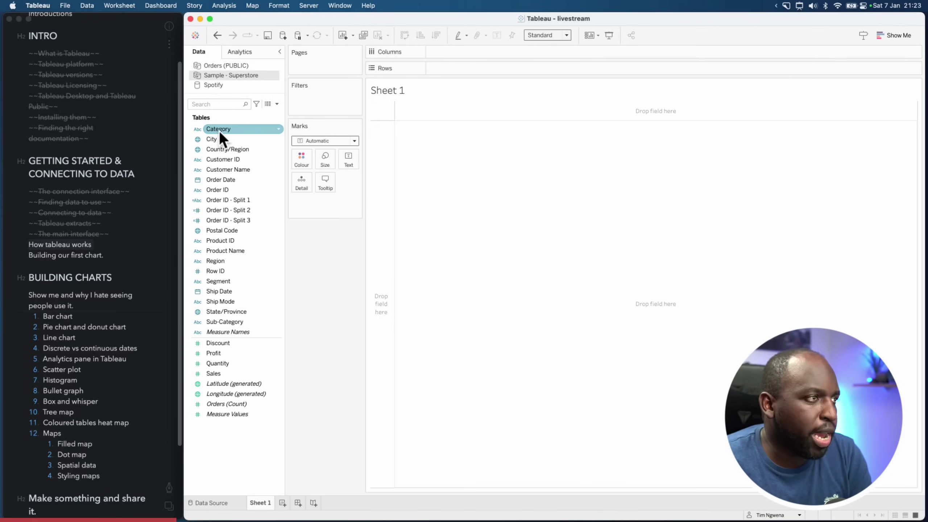
Build a Sales-by-Category table (Furniture, Office Supplies, Technology), then clear Sheet 1
drag(219, 130, 434, 74)
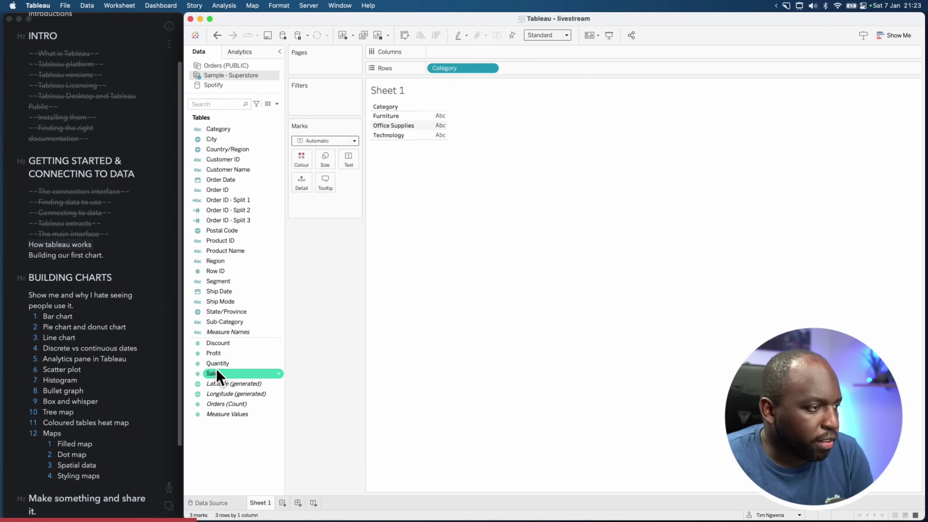
drag(216, 371, 431, 125)
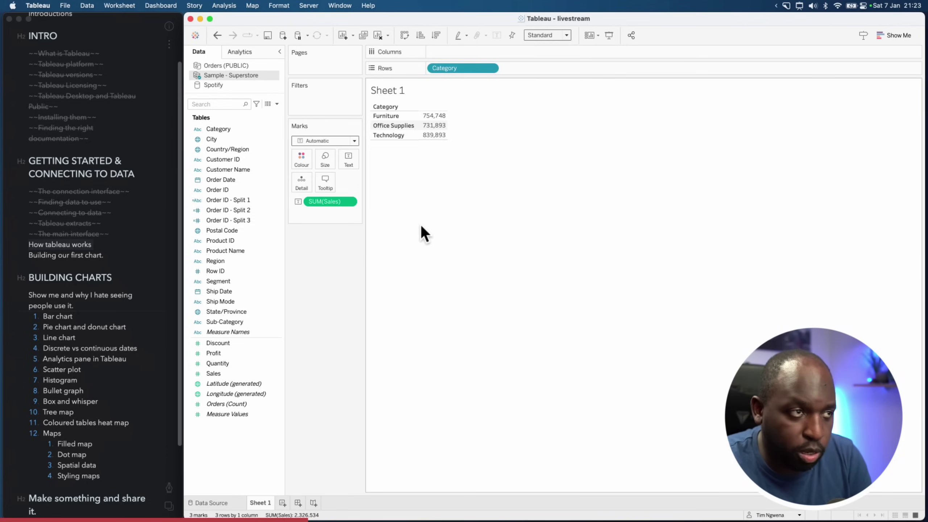
click(382, 40)
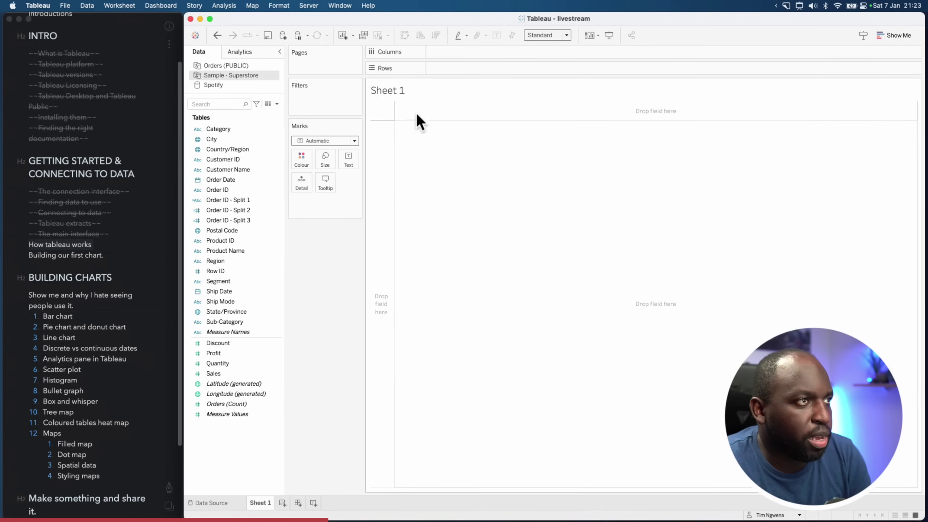
Start a performance recording from Help > Settings and Performance
click(368, 5)
mouse_move(417, 102)
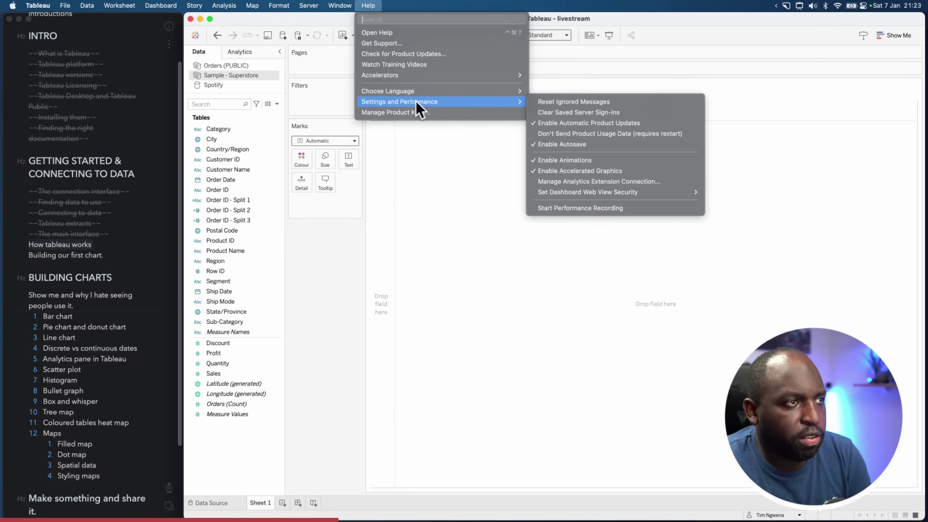
click(565, 208)
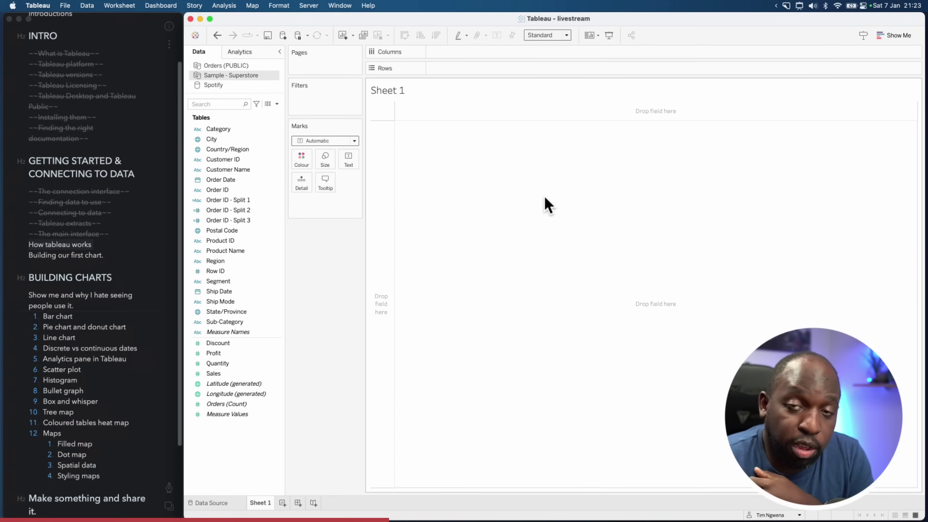
Build a bar chart with Sub-Category on Rows and SUM(Sales) on Columns
click(321, 308)
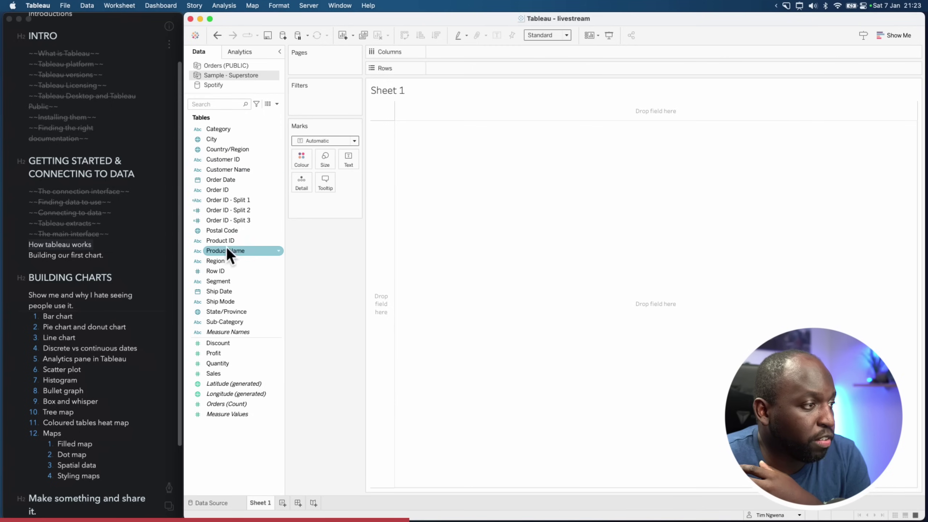
click(238, 317)
drag(238, 314, 463, 67)
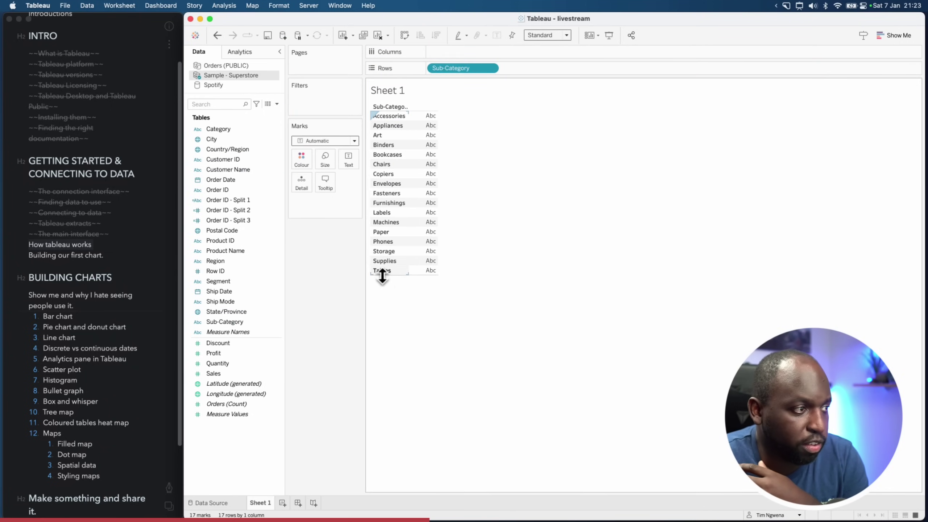
click(240, 374)
drag(207, 375, 443, 54)
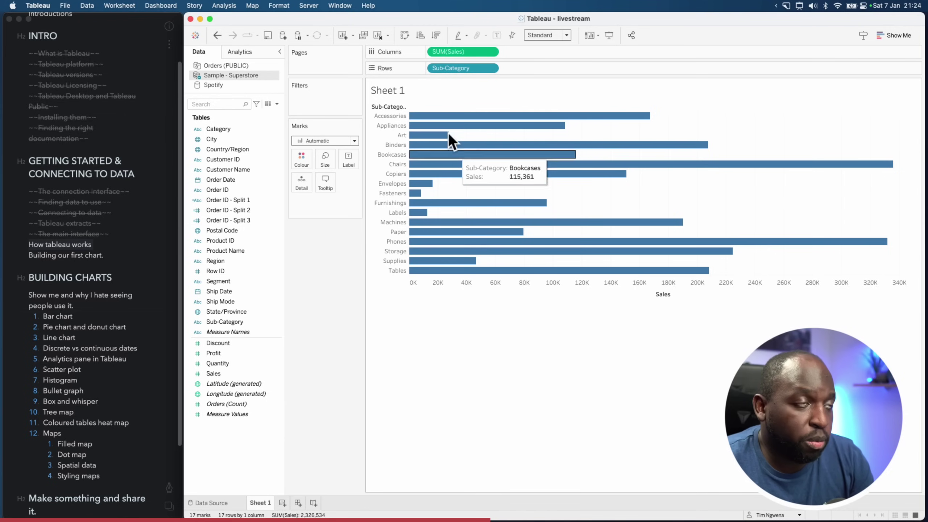
Stop the performance recording to open the Performance Summary workbook
click(308, 7)
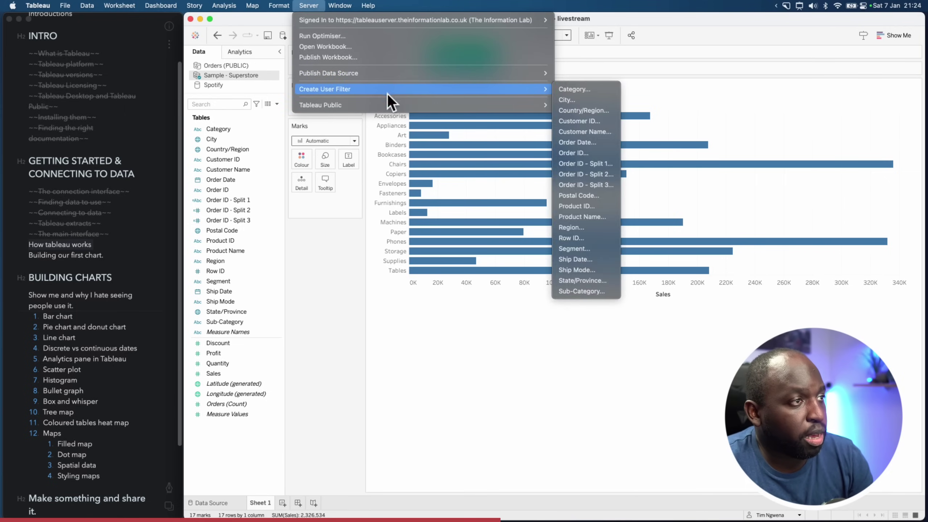
mouse_move(365, 9)
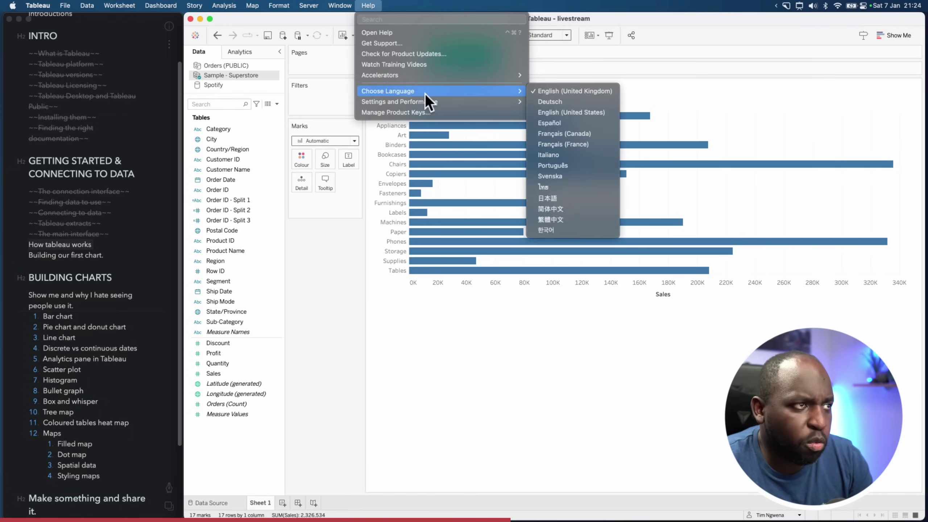
mouse_move(440, 102)
click(592, 209)
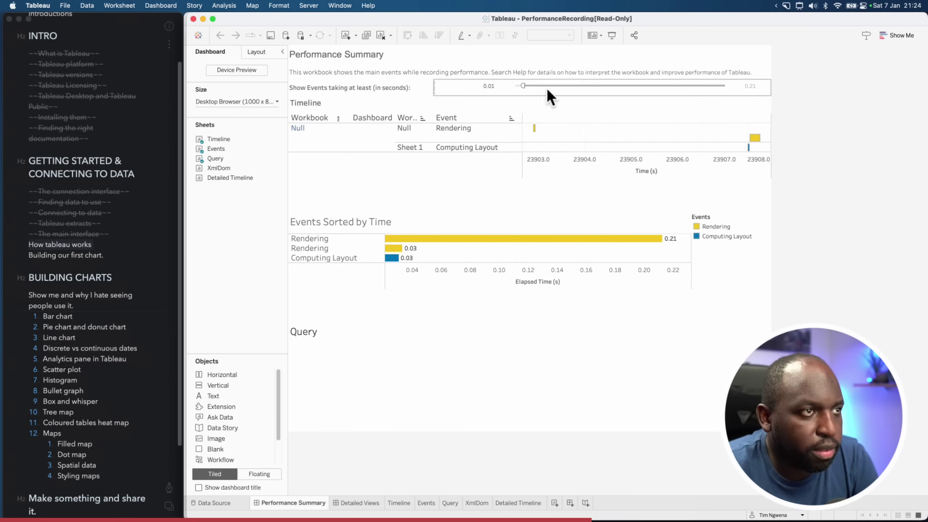
Set the events slider to 0.00, view the Executing Query SQL, then close without saving
drag(523, 85, 513, 85)
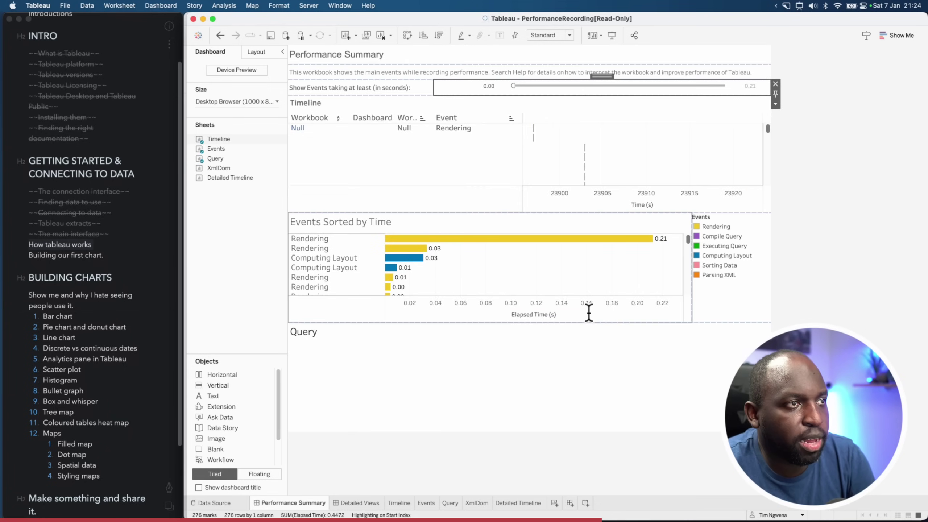
drag(689, 237, 691, 237)
click(362, 260)
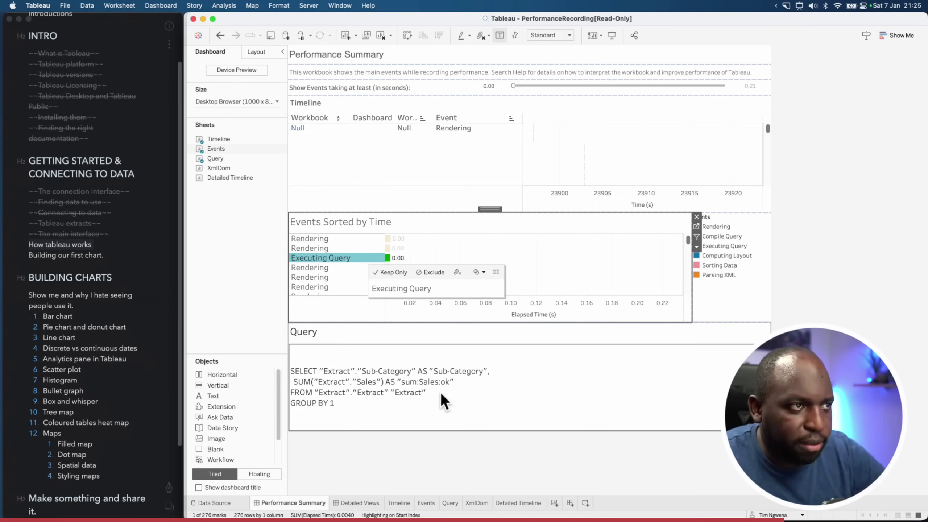
click(192, 18)
click(523, 268)
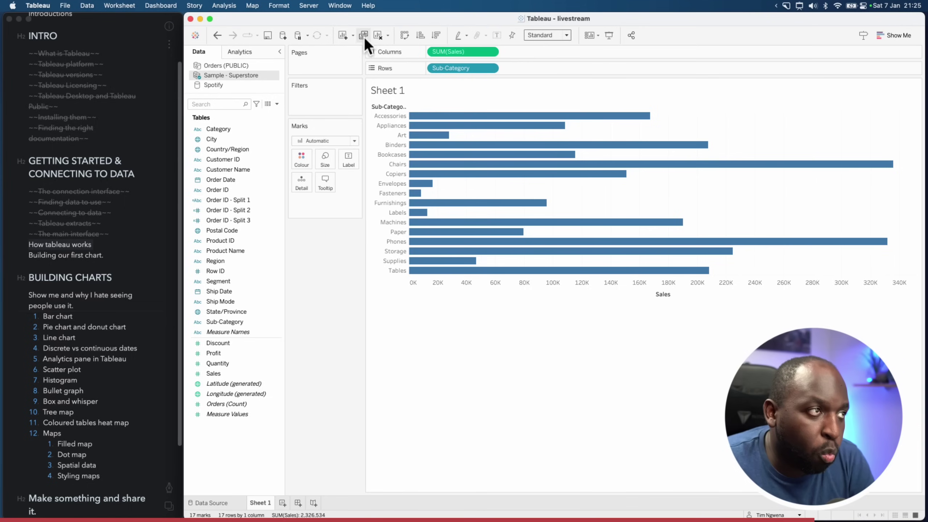
Outline the Tableau workspace with a green annotation rectangle, then clear the bar chart
key(ctrl+alt+a)
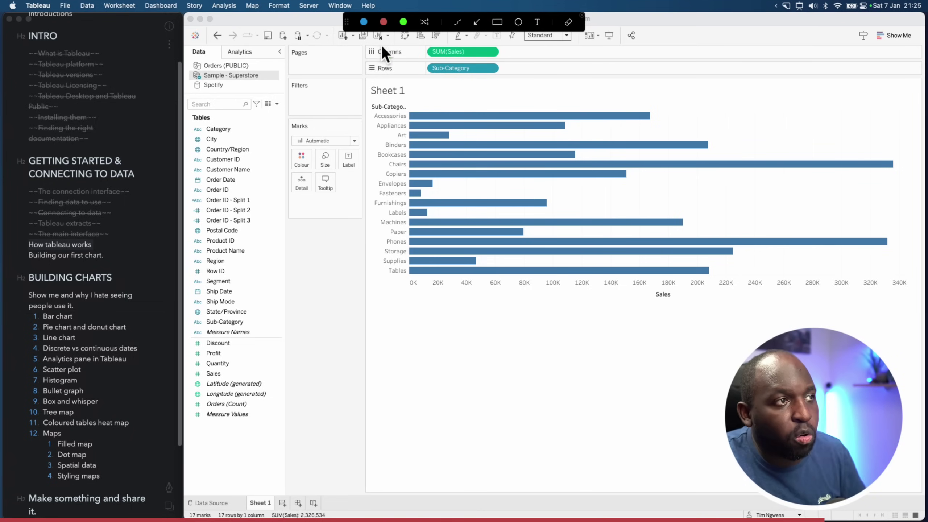
mouse_move(285, 43)
mouse_down()
mouse_move(380, 123)
mouse_move(926, 397)
mouse_move(912, 390)
mouse_up()
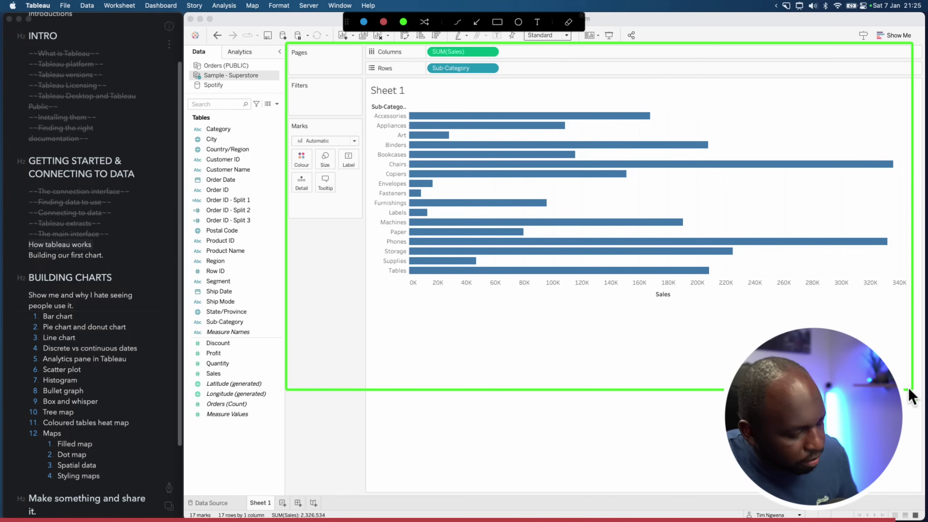
key(Escape)
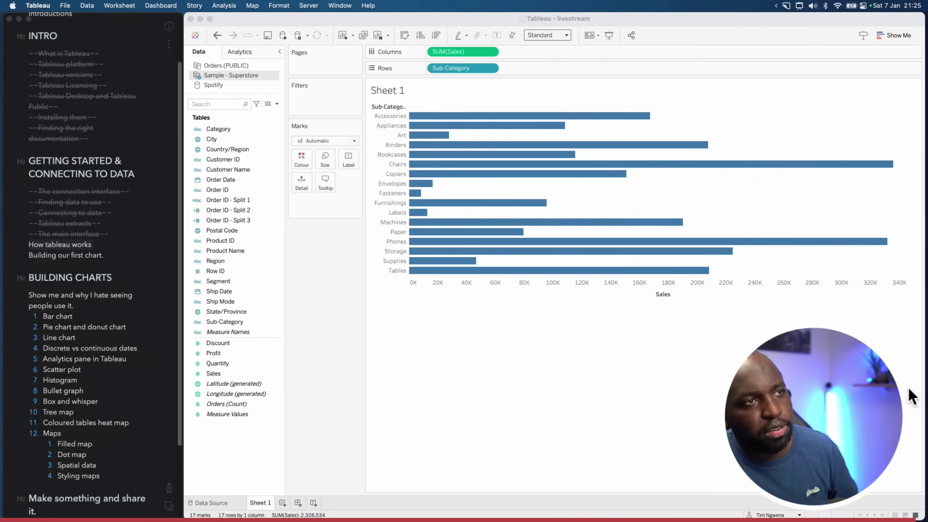
click(379, 36)
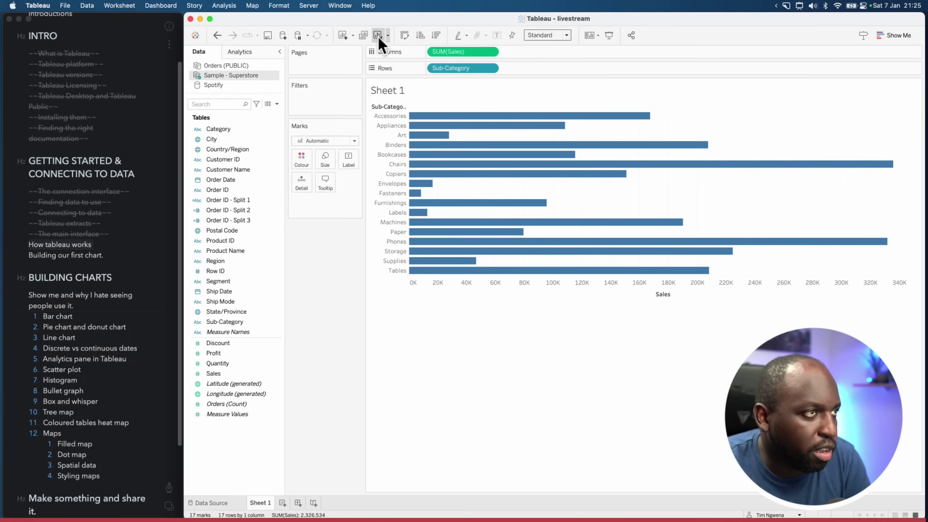
click(378, 35)
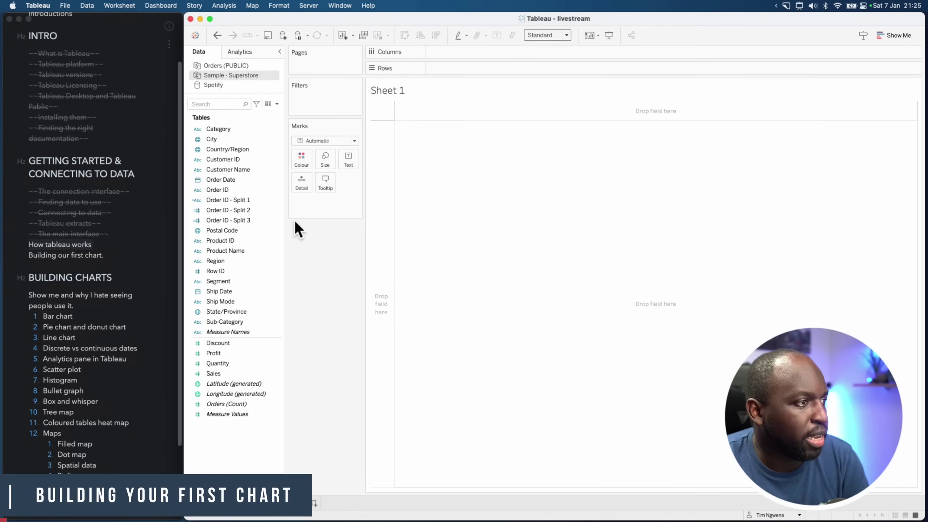
Put Sub-Category on Rows and SUM(Sales) on Columns: 17 bars totalling 2,326,534
click(265, 243)
click(264, 248)
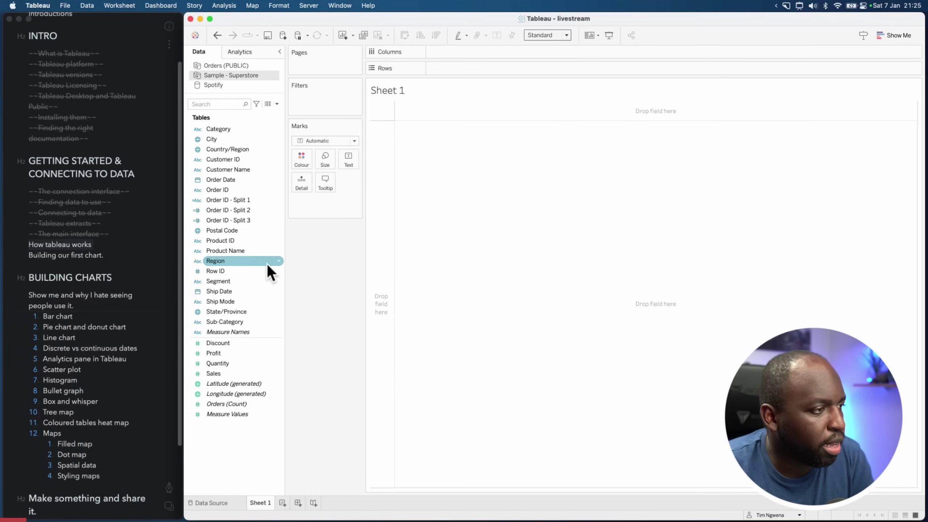
drag(222, 322, 446, 68)
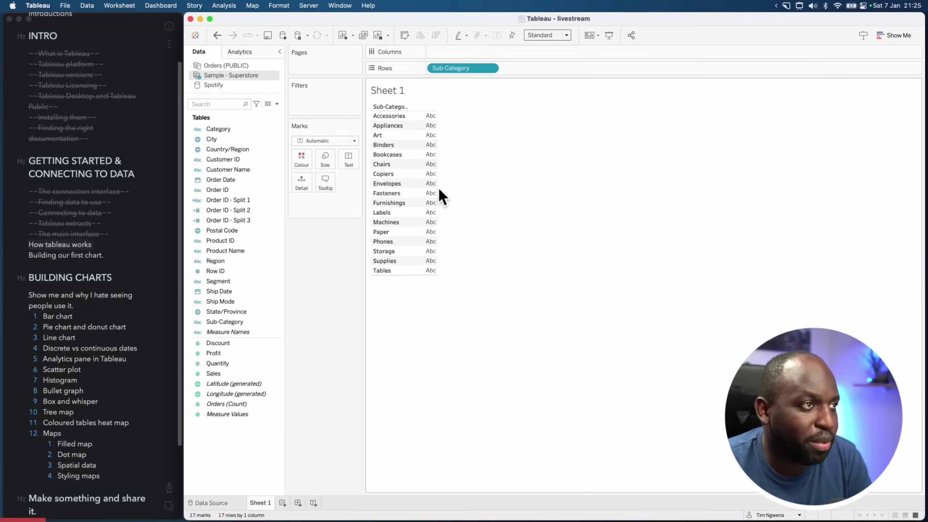
click(229, 369)
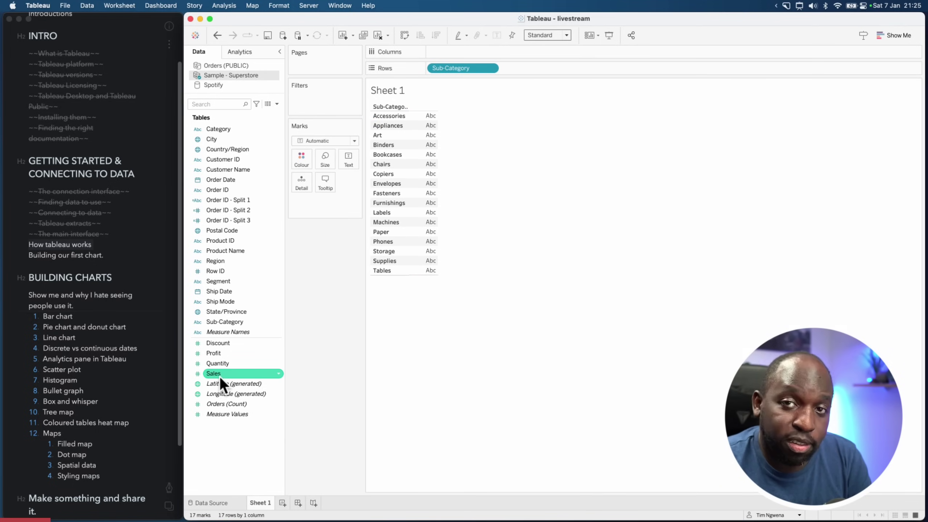
drag(218, 376, 440, 54)
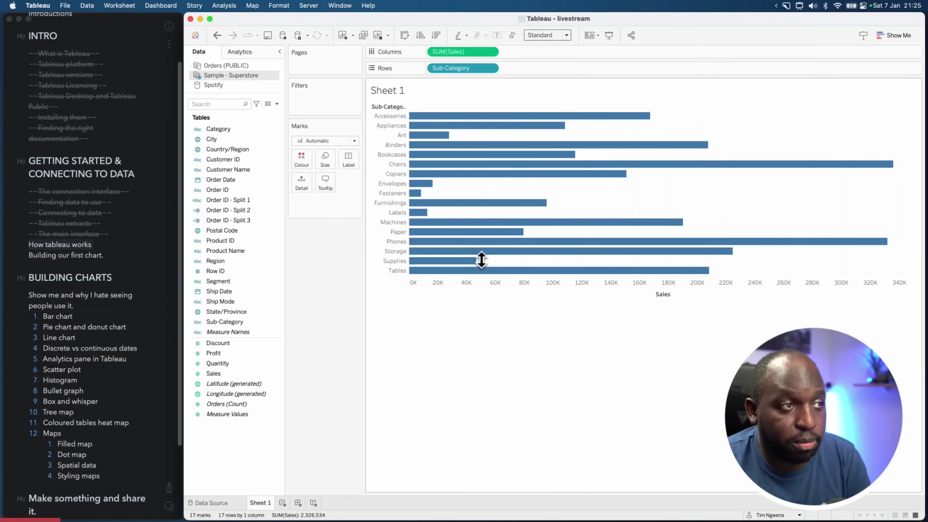
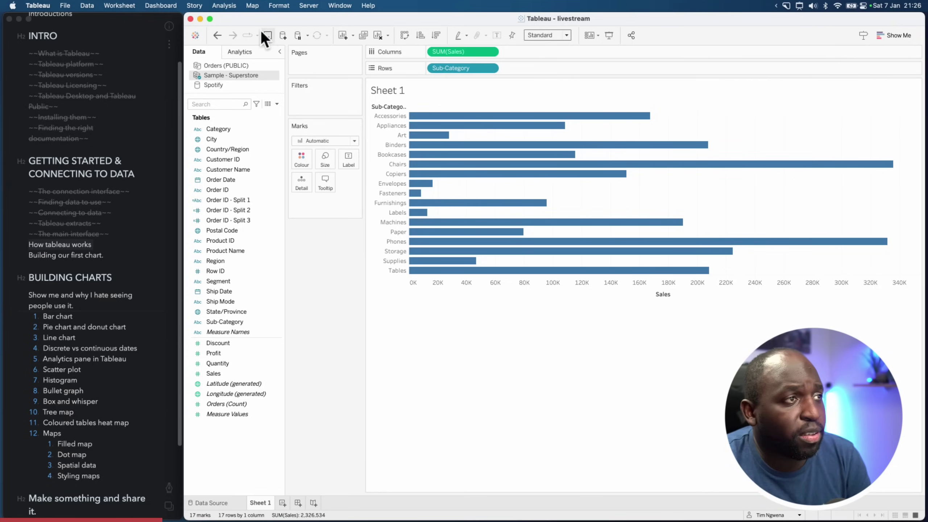
Clear Sheet 1 and plot SUM(Sales) by Sub-Category as 17 vertical bars
click(378, 35)
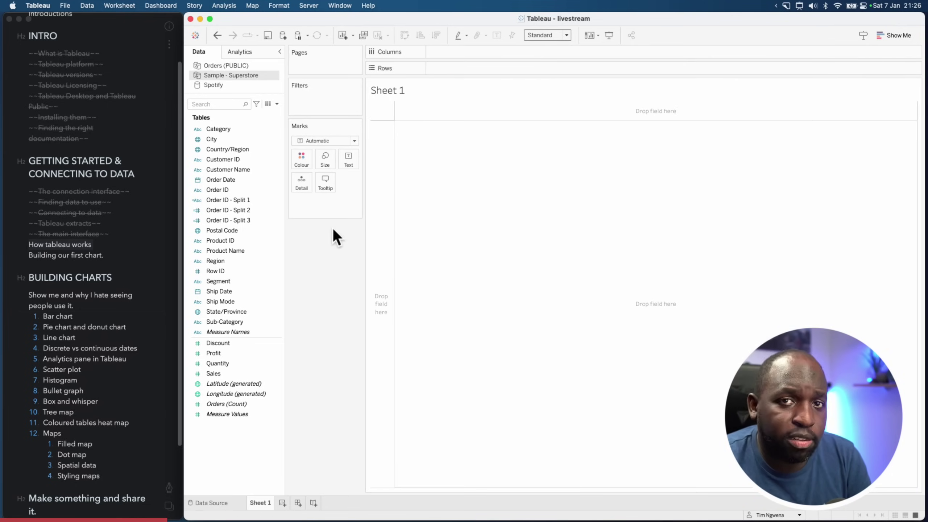
drag(230, 323, 474, 50)
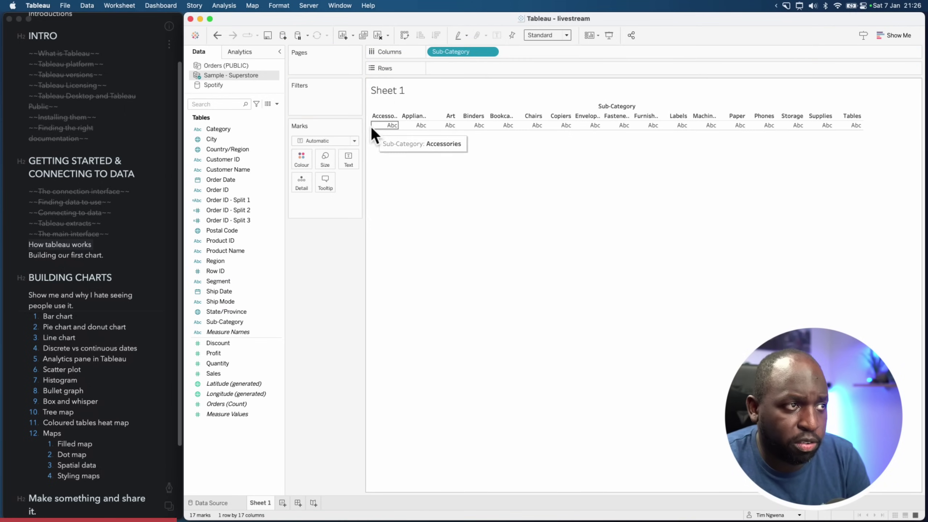
drag(219, 372, 493, 69)
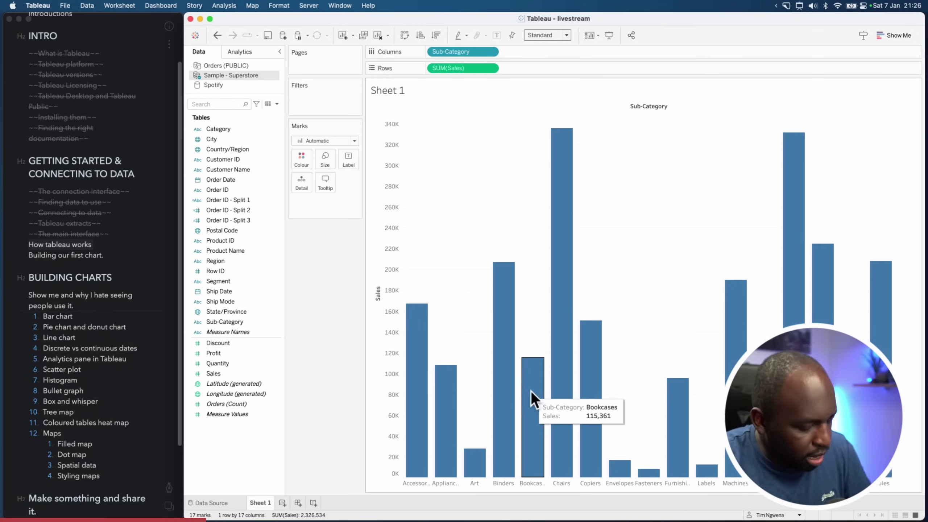
key(super+shift+a)
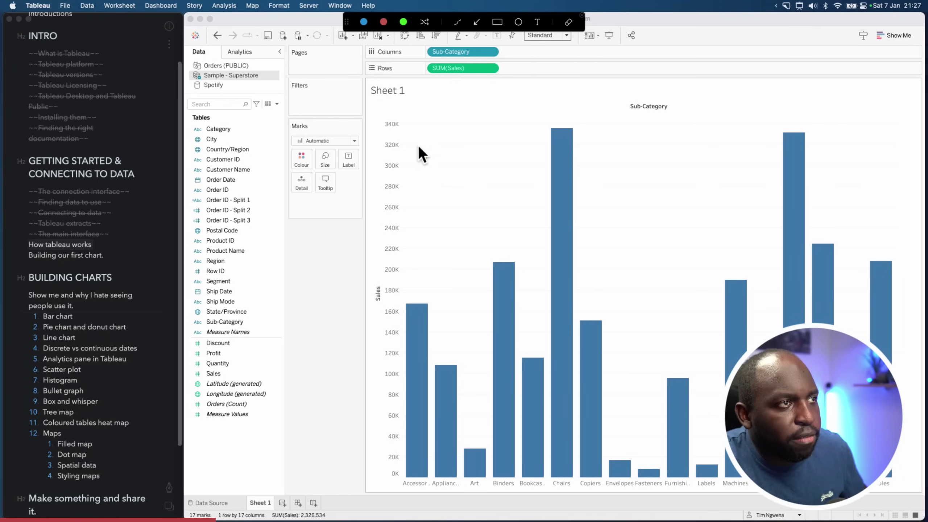
drag(419, 112, 404, 58)
key(super+shift+a)
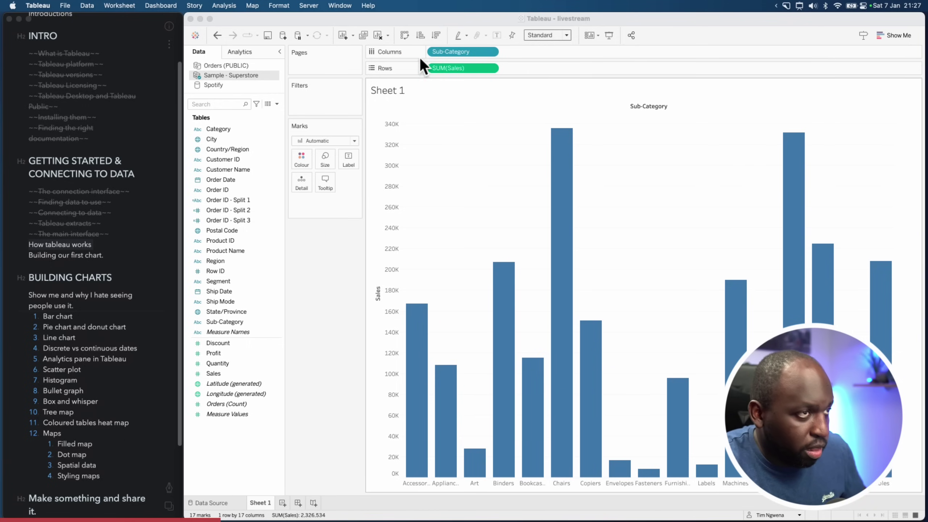
key(super+shift+a)
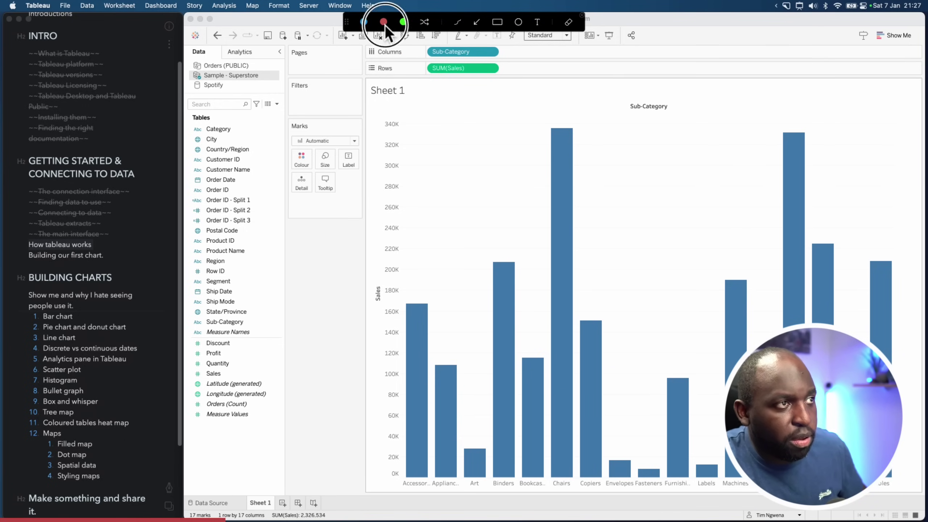
drag(413, 70, 406, 44)
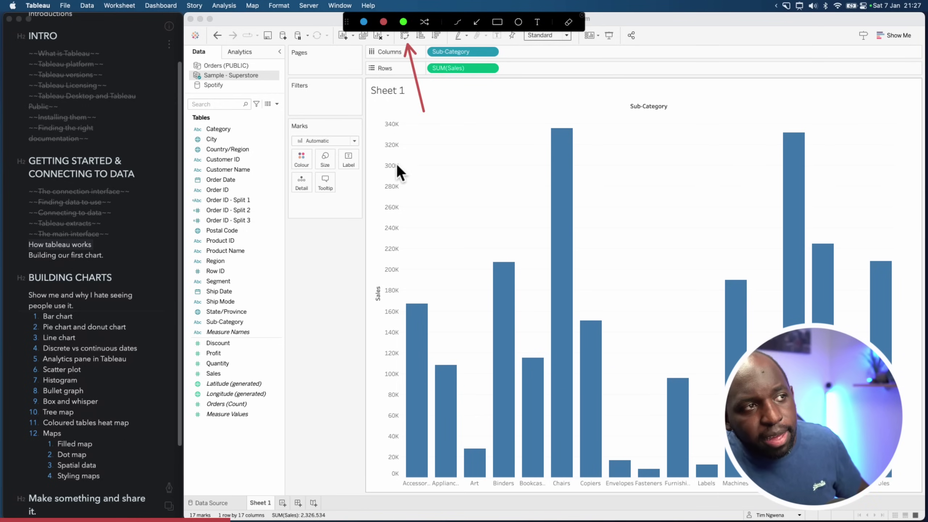
key(super+shift+a)
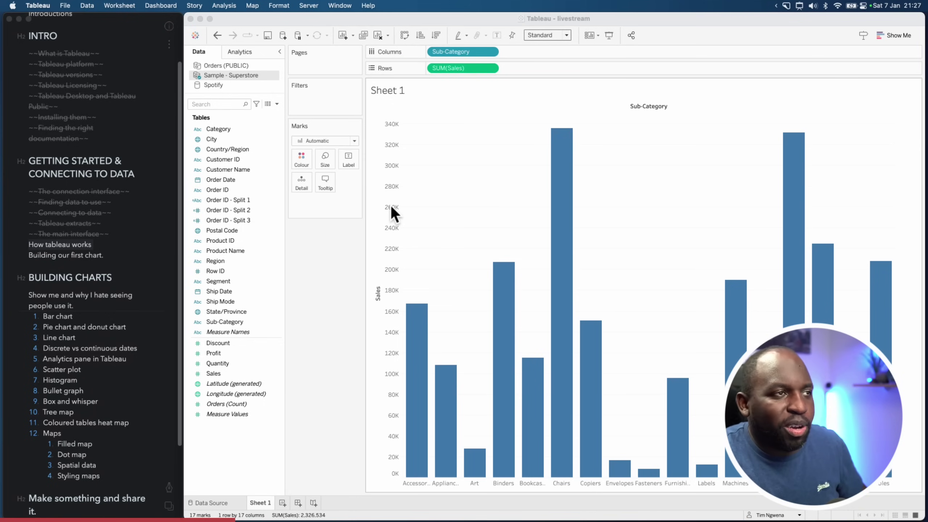
click(405, 35)
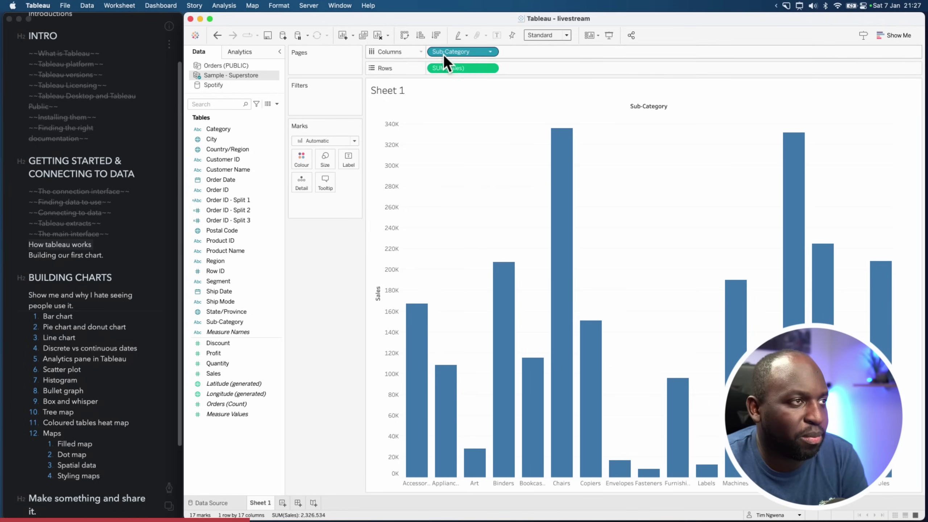
click(405, 35)
click(405, 36)
click(405, 36)
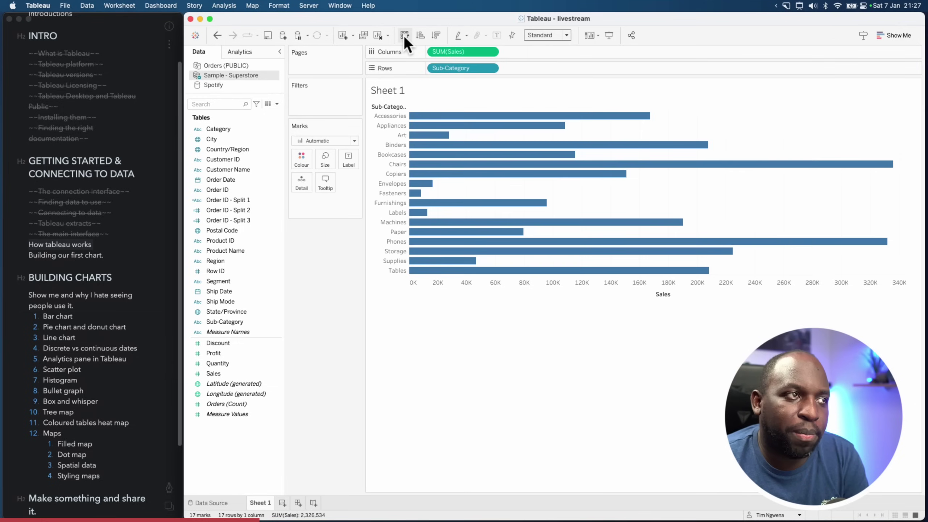
click(405, 36)
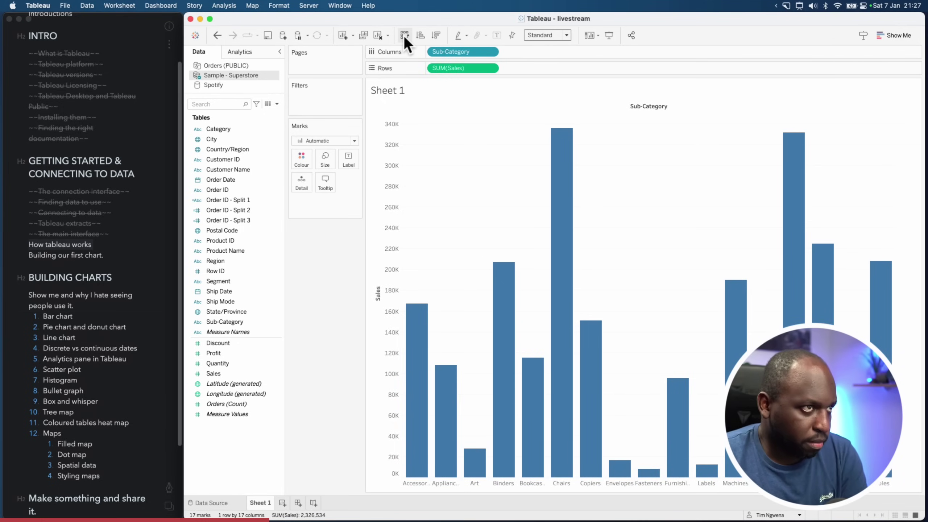
click(405, 36)
click(405, 36)
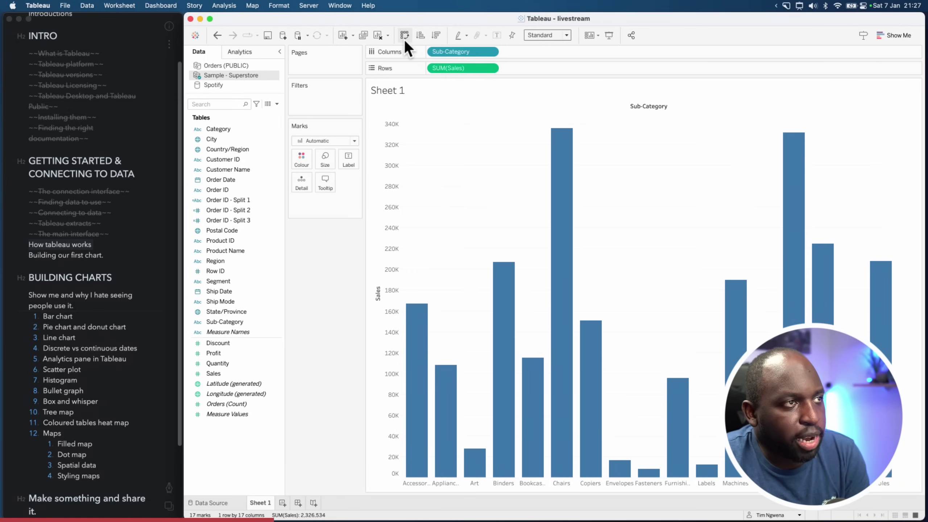
click(404, 39)
click(405, 37)
click(404, 36)
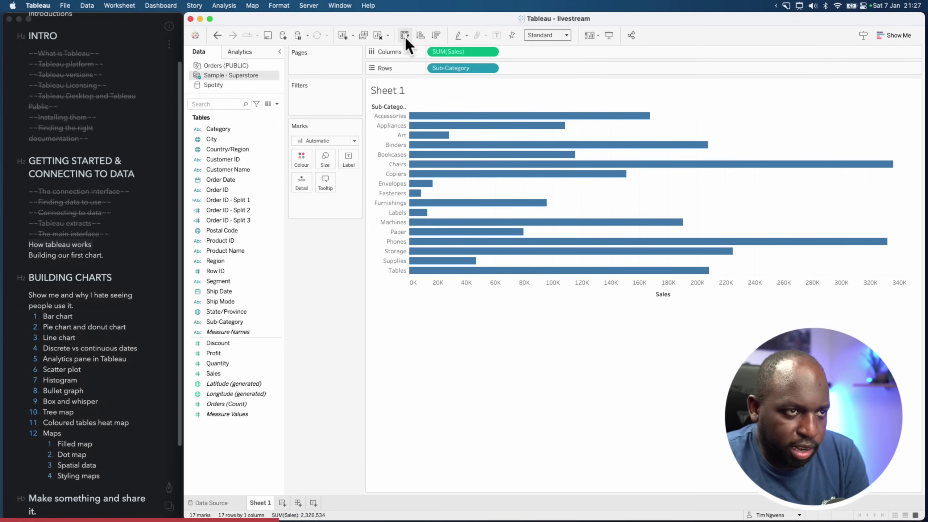
click(405, 36)
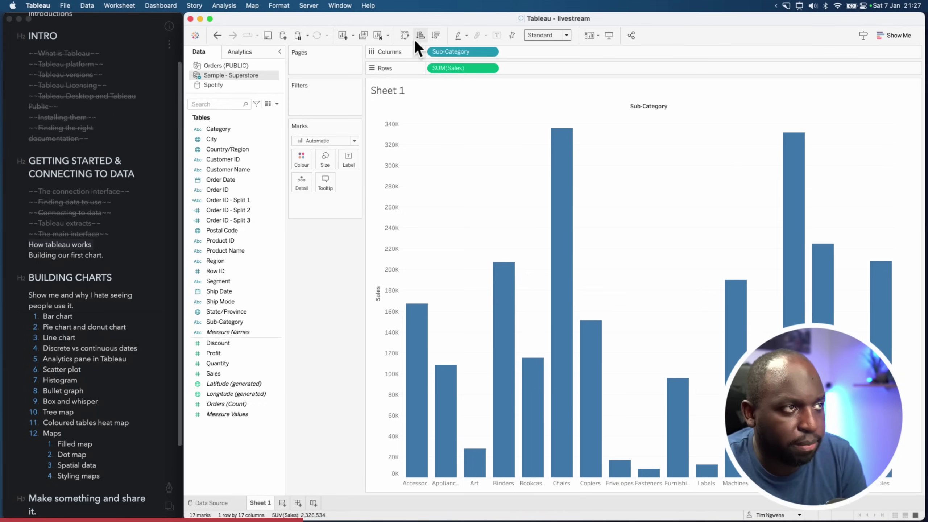
Try ascending and descending Sales sorts, finishing descending with Chairs first and Fasteners last
key(super+shift+a)
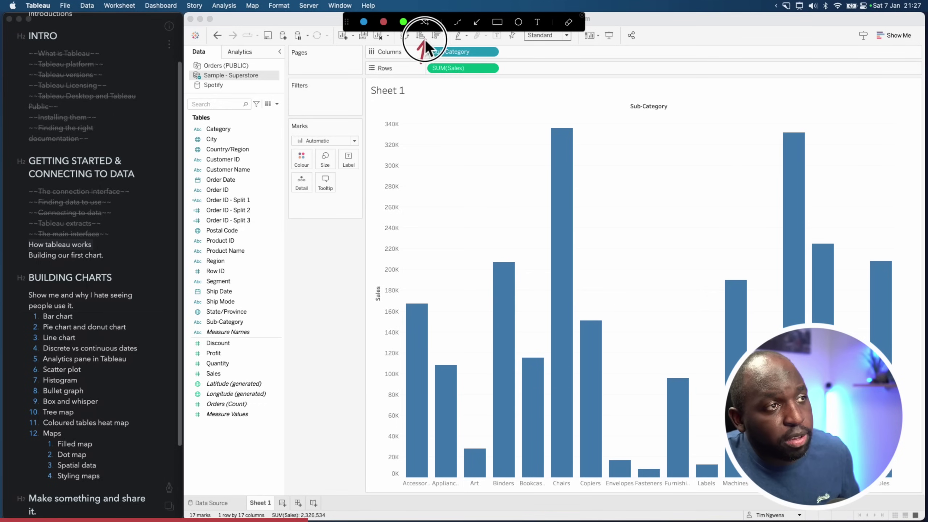
drag(418, 42, 438, 39)
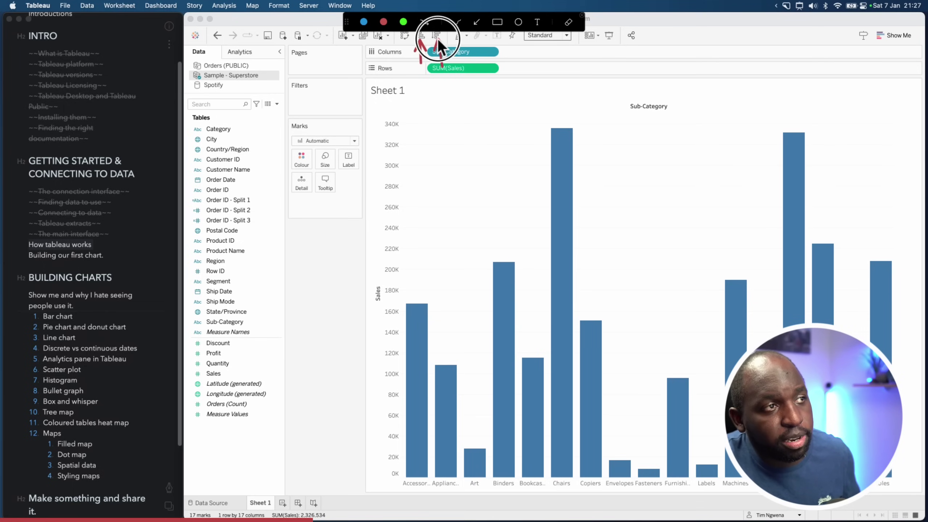
key(Escape)
click(421, 34)
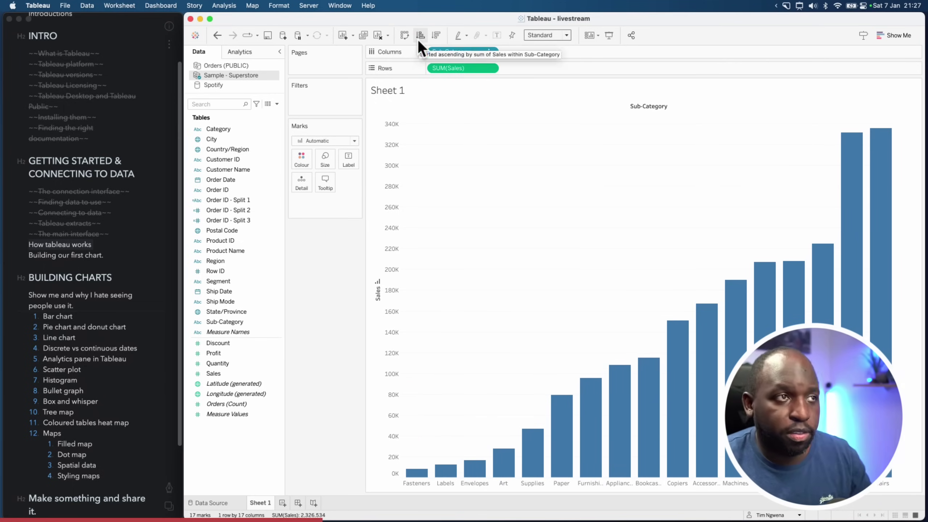
click(432, 38)
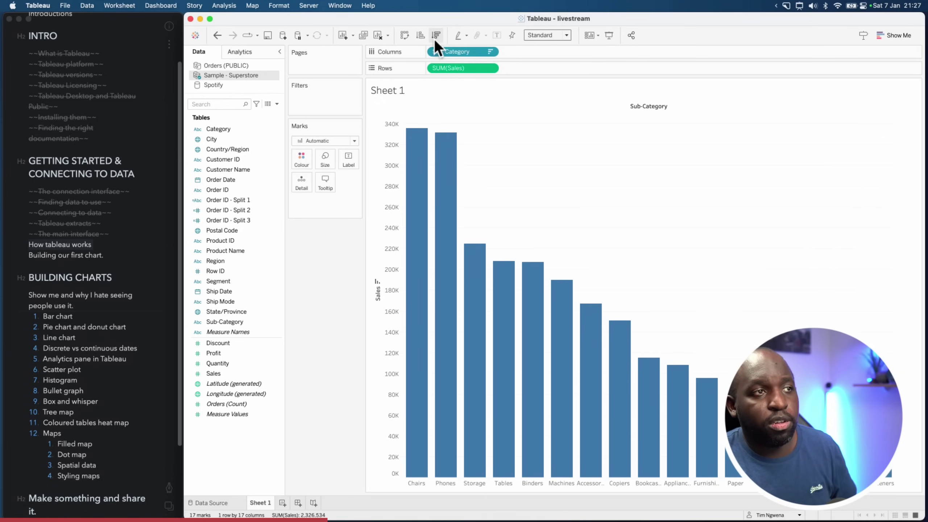
click(424, 38)
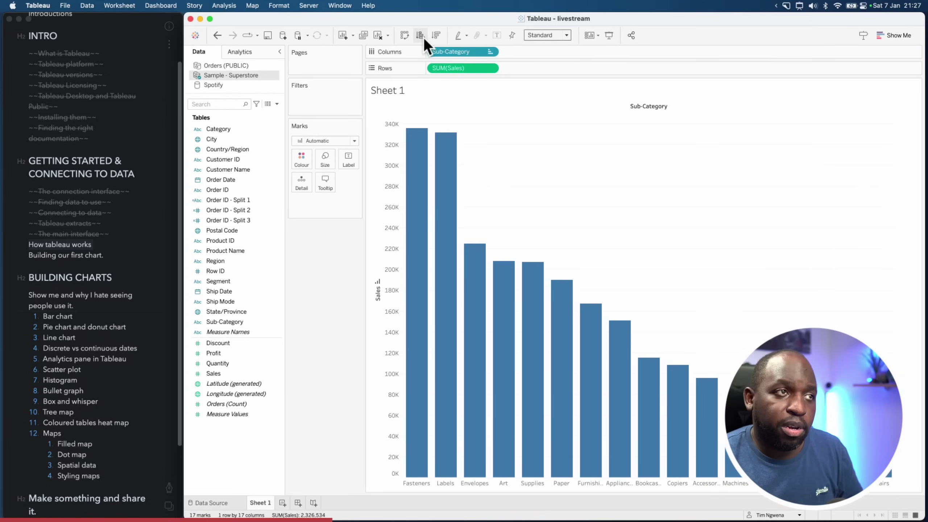
click(434, 34)
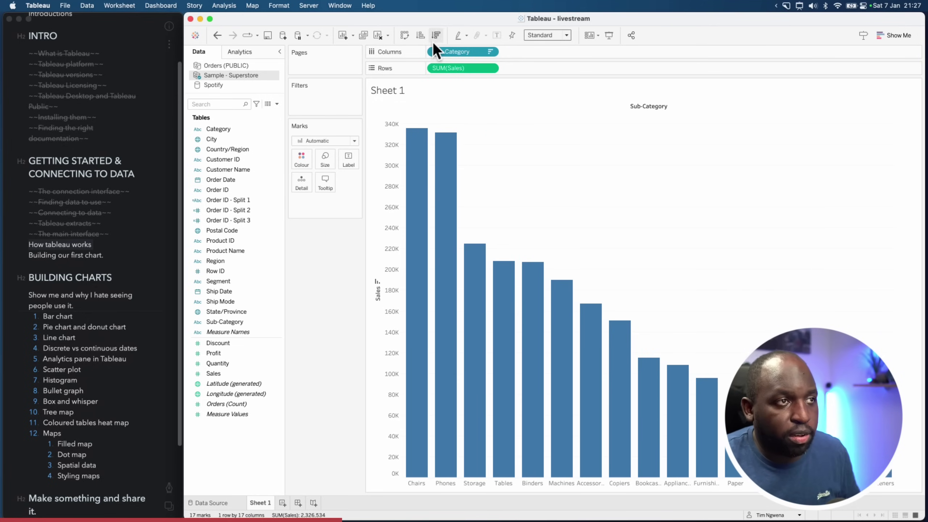
key(ctrl+super+a)
drag(541, 84, 498, 57)
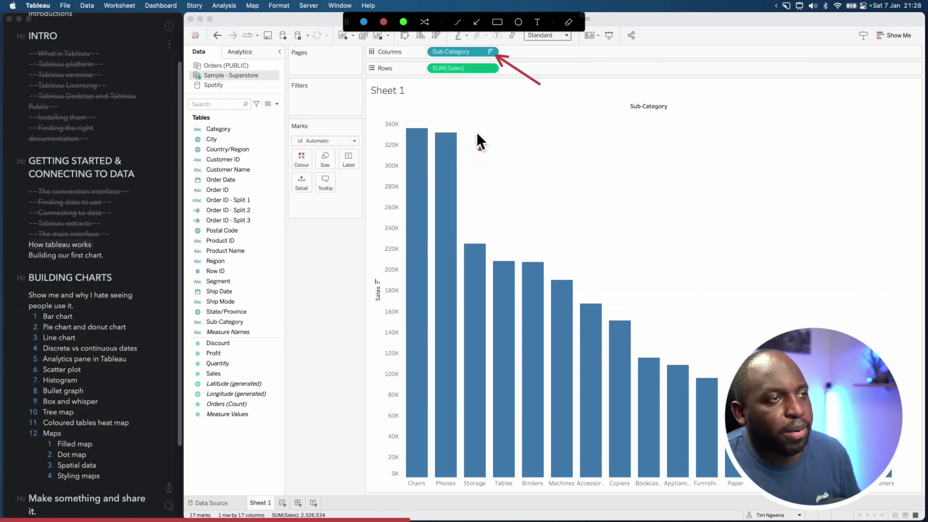
Cycle the Sales axis sort through ascending and descending, ending cleared in alphabetical order from Accessories
drag(537, 97, 385, 278)
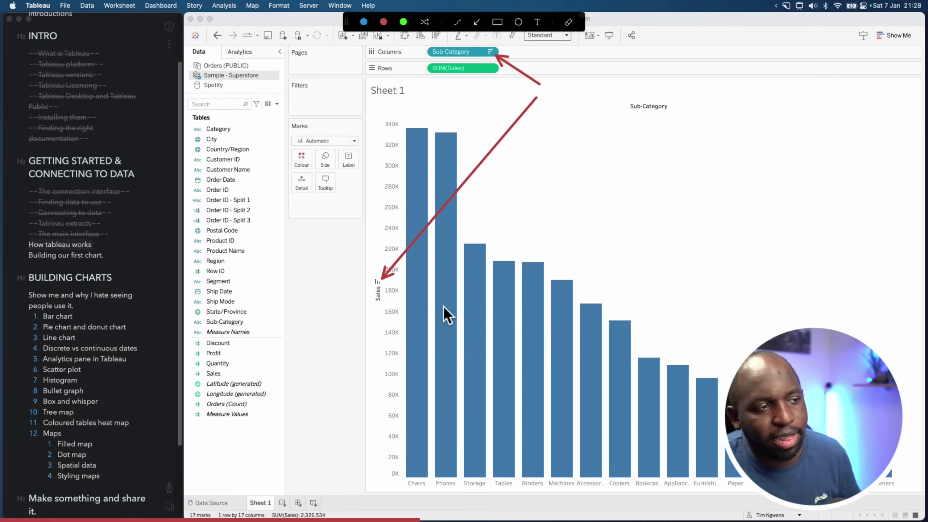
key(Escape)
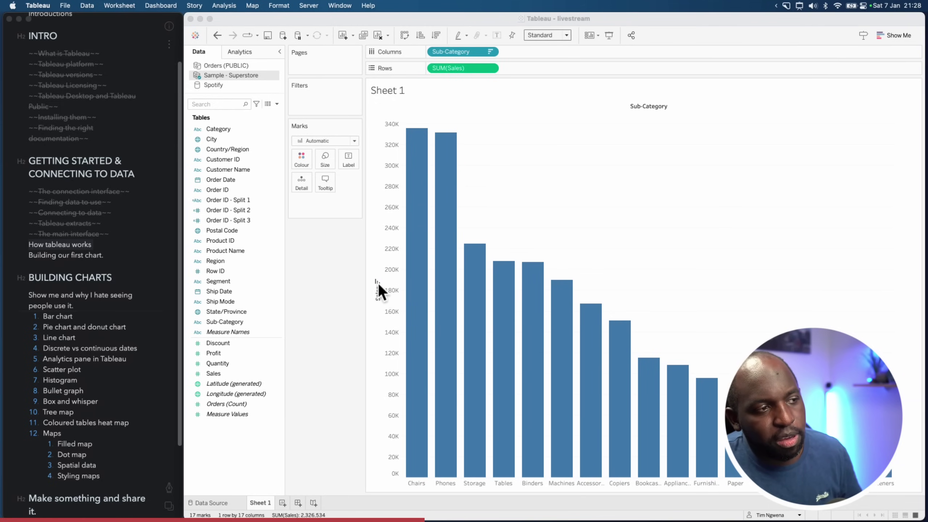
click(377, 282)
click(377, 281)
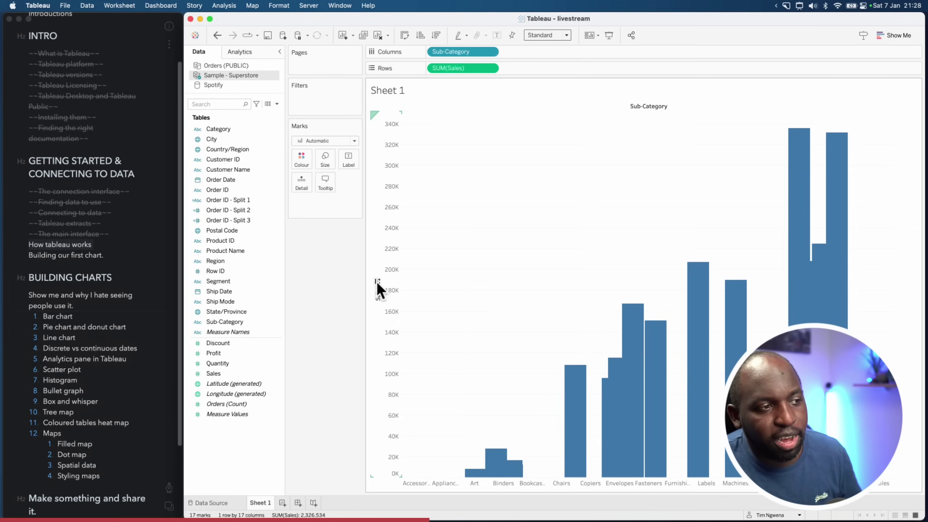
click(377, 281)
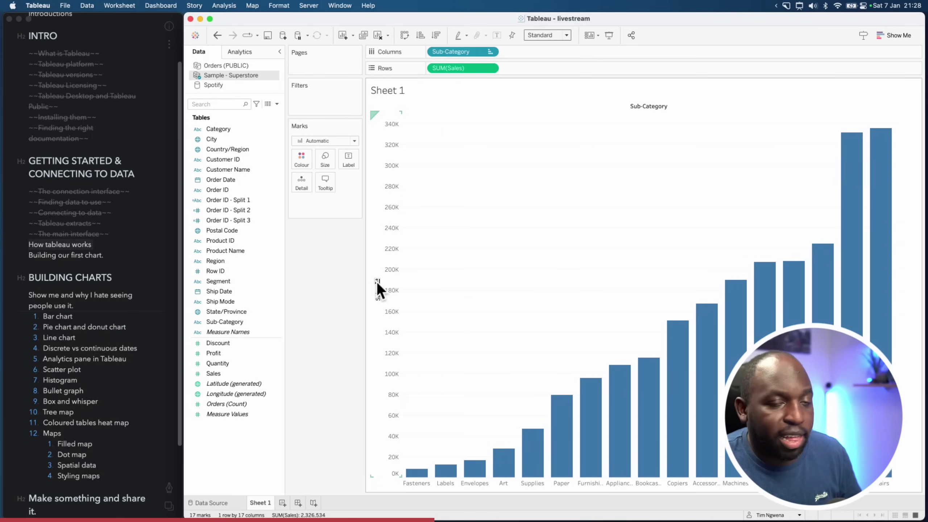
click(377, 281)
click(377, 281)
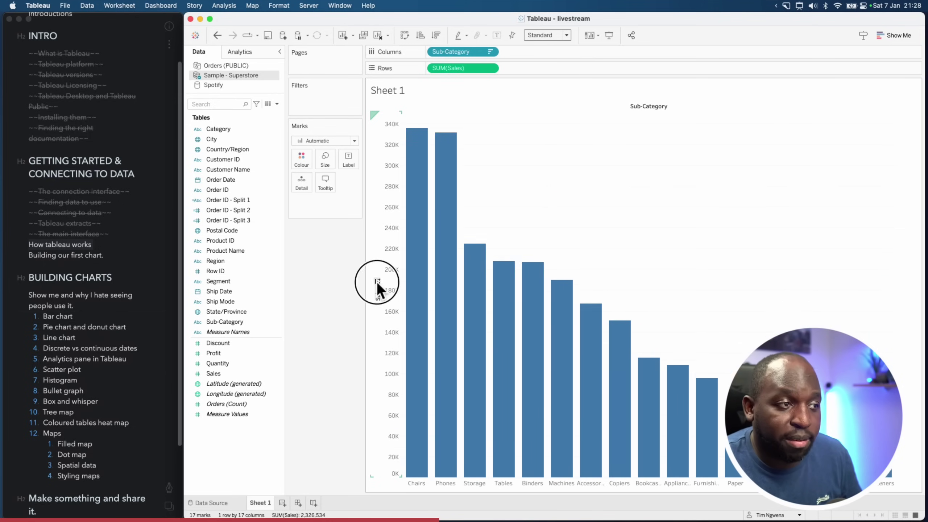
click(377, 282)
click(377, 281)
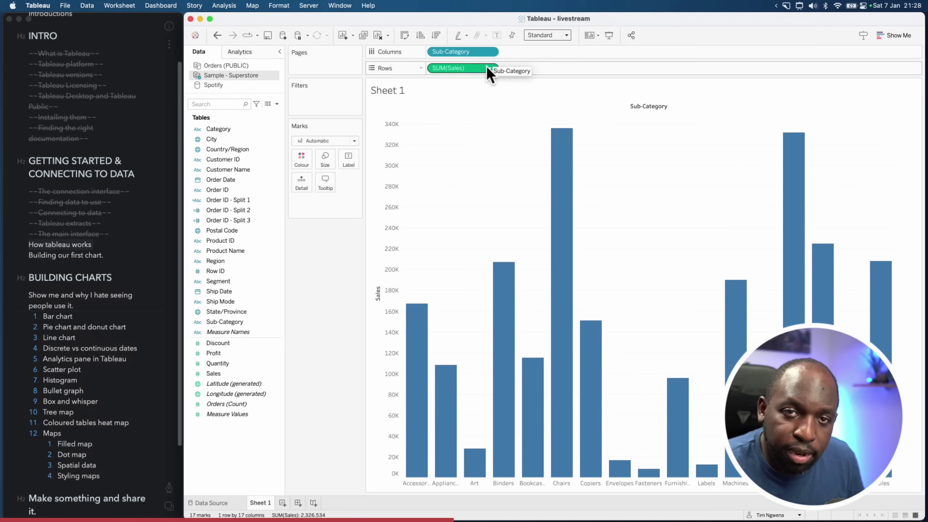
click(379, 281)
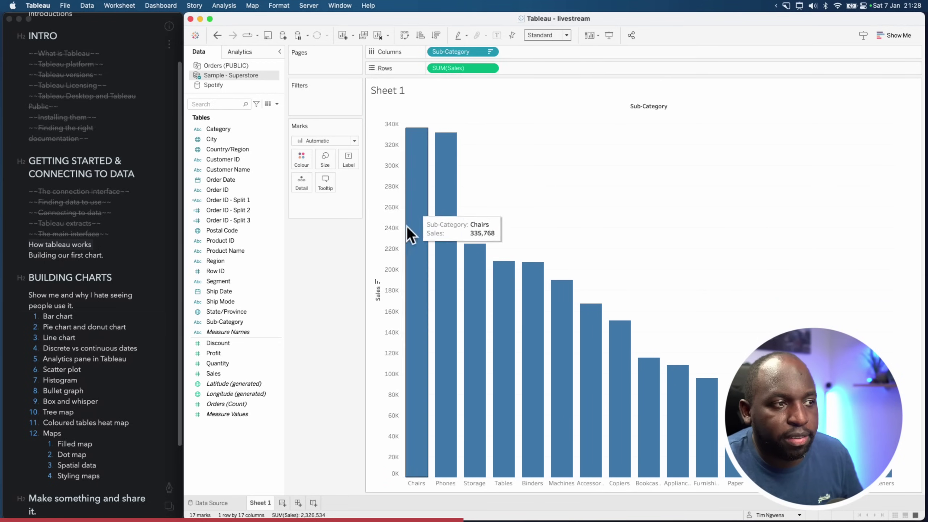
click(378, 281)
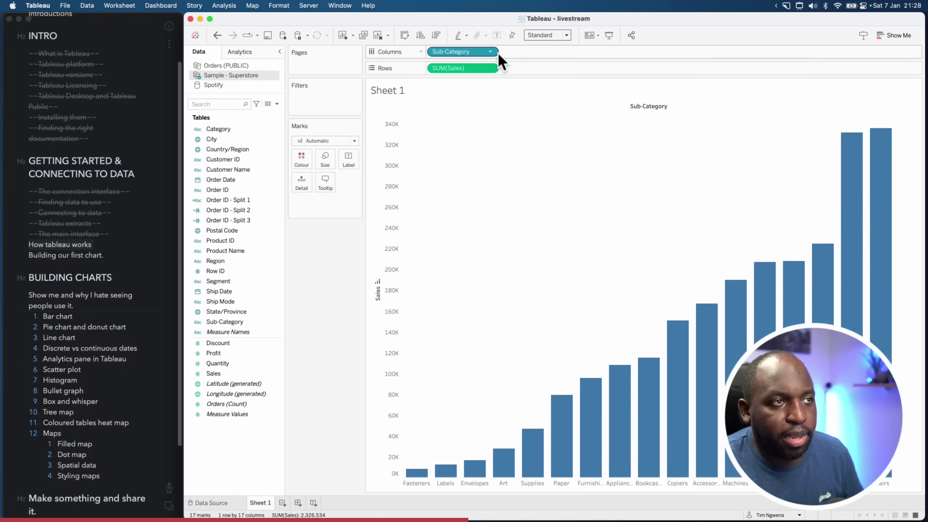
click(378, 280)
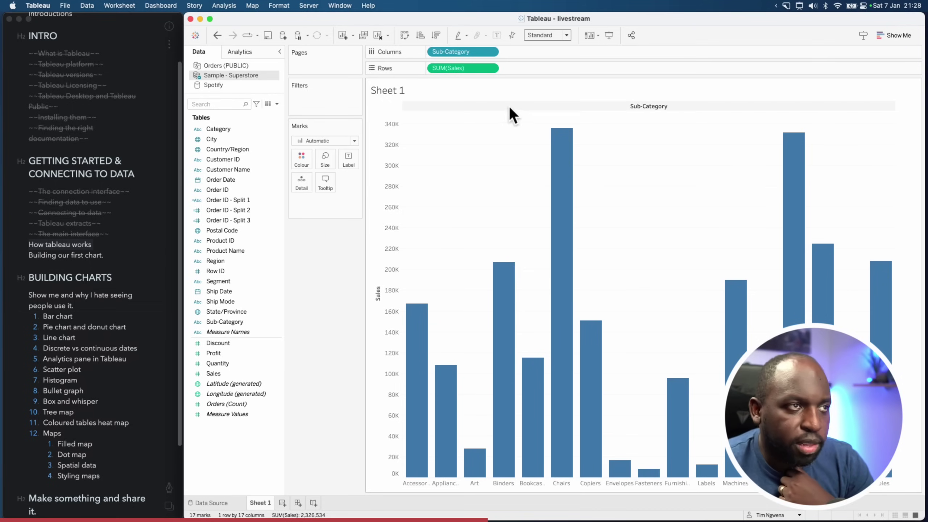
Set the Sub-Category sort to Nested by field value, ascending
click(491, 52)
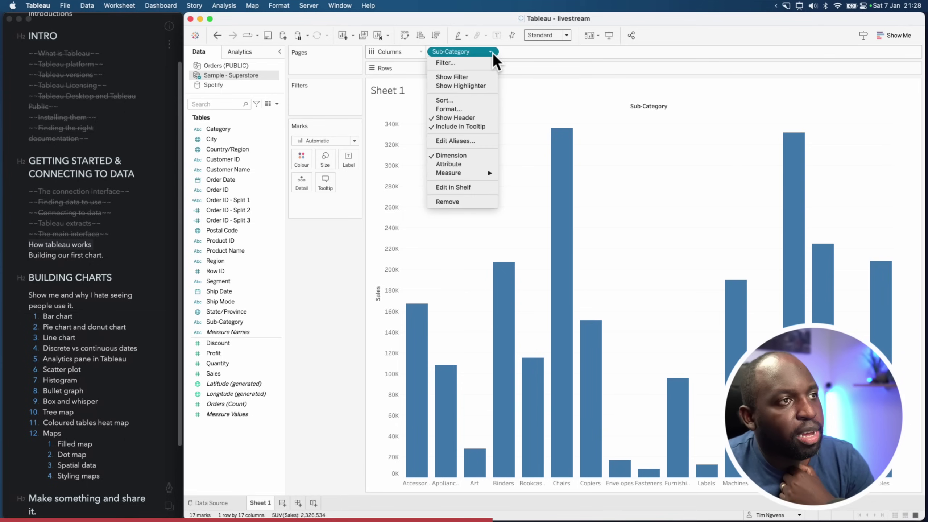
click(472, 101)
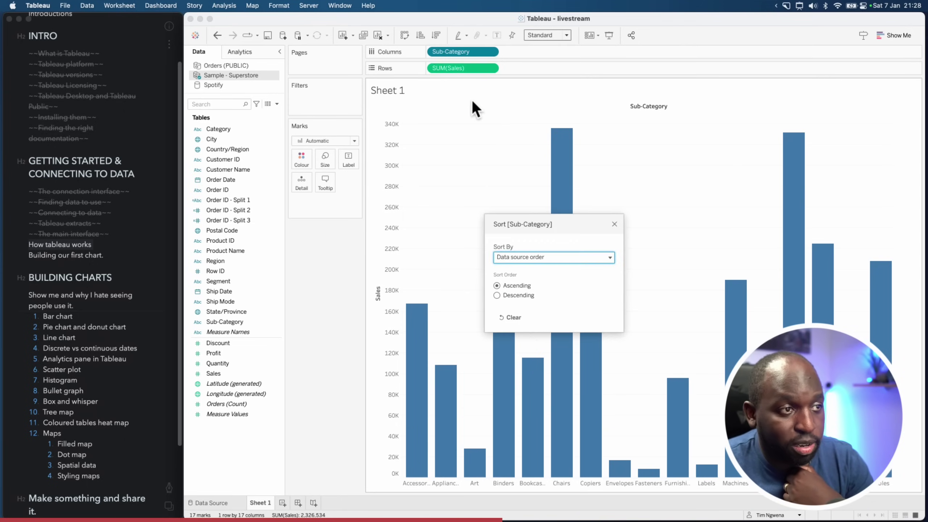
click(530, 261)
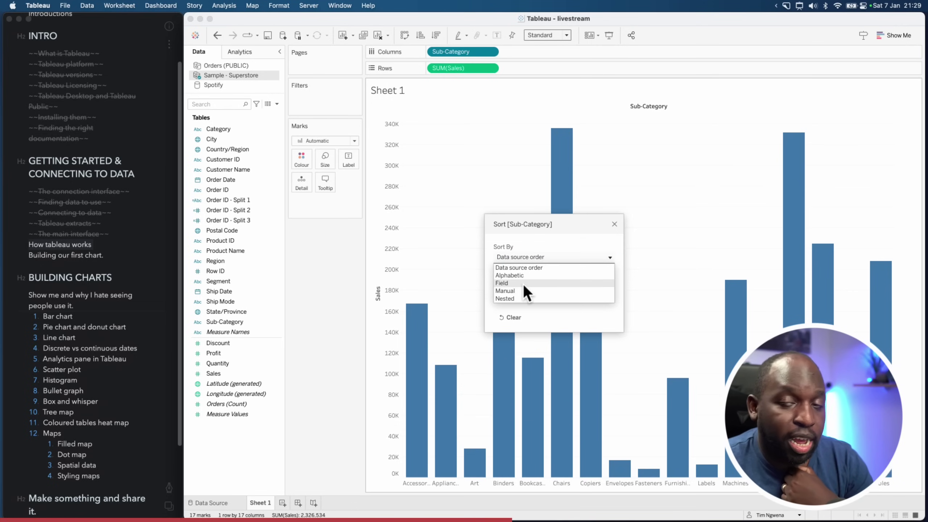
click(524, 284)
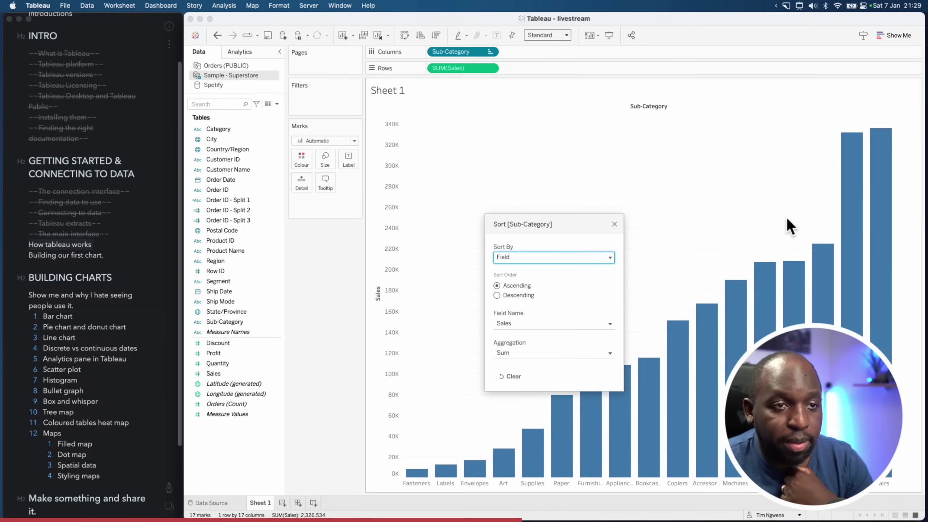
click(497, 296)
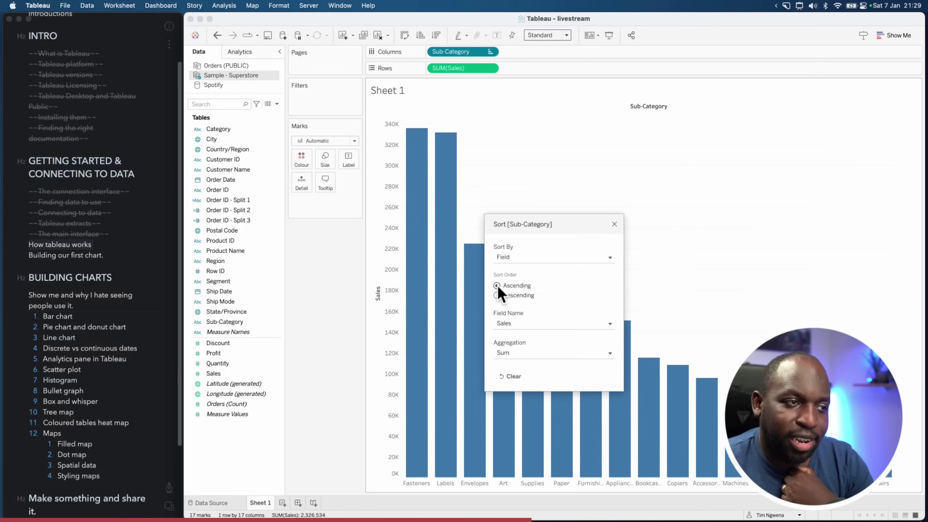
click(497, 286)
drag(542, 225, 532, 150)
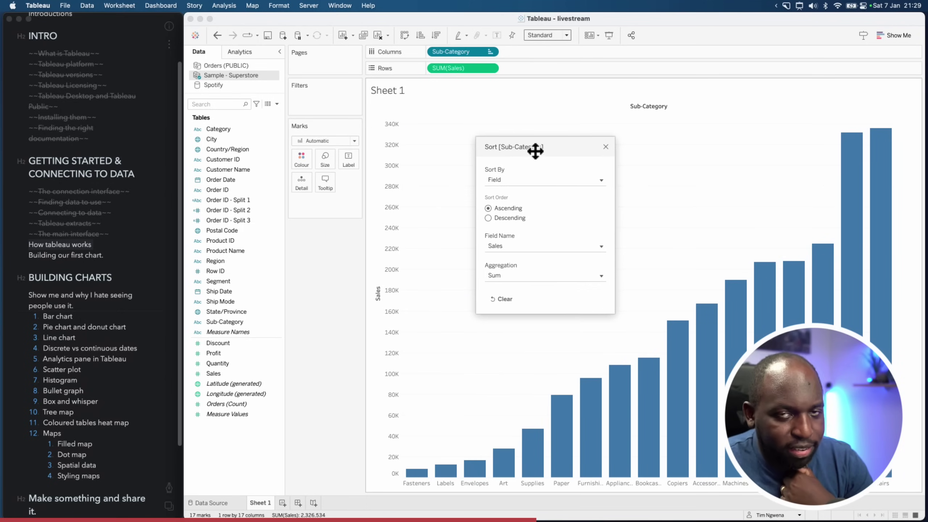
click(605, 147)
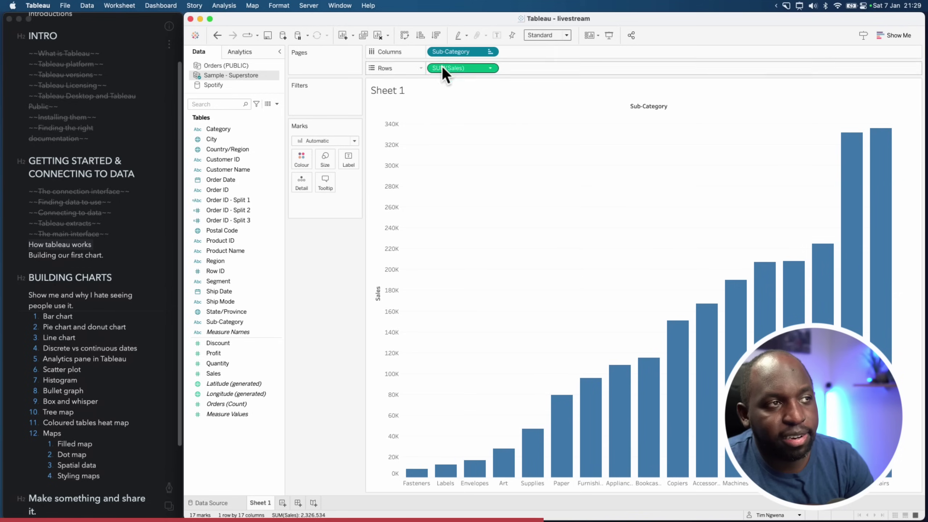
Flip the bars between descending and ascending Sales order, ending ascending
click(437, 37)
click(424, 37)
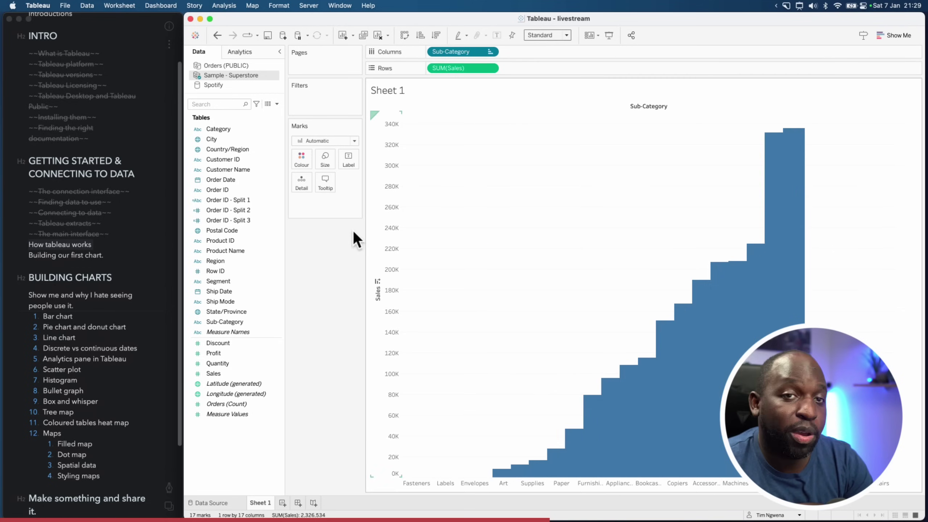
click(377, 282)
click(379, 282)
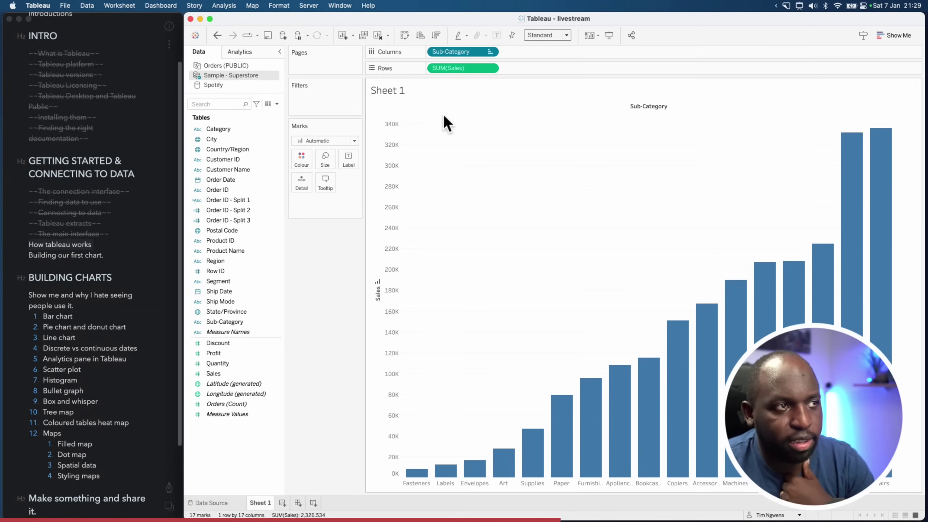
Change the Sub-Category sort field to Profit, so Tables, Bookcases and Supplies come first
click(490, 52)
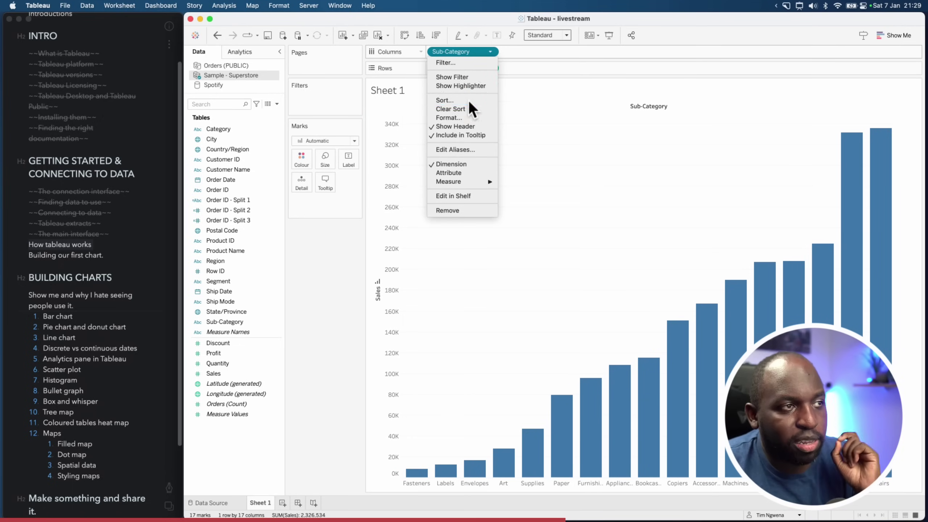
click(445, 99)
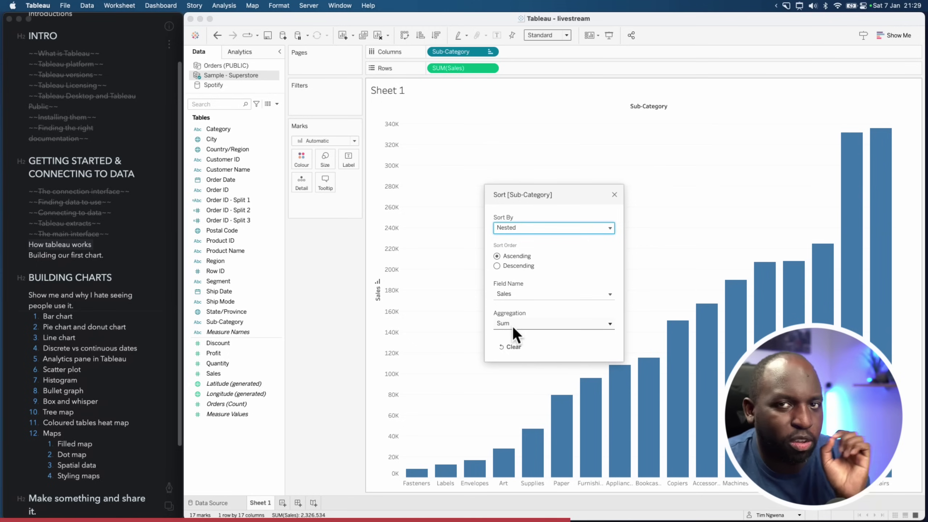
click(525, 294)
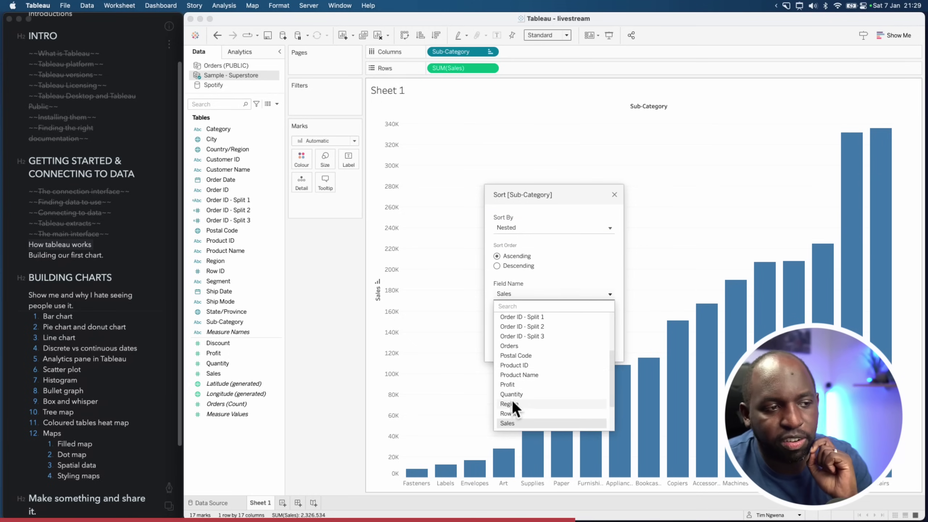
click(518, 384)
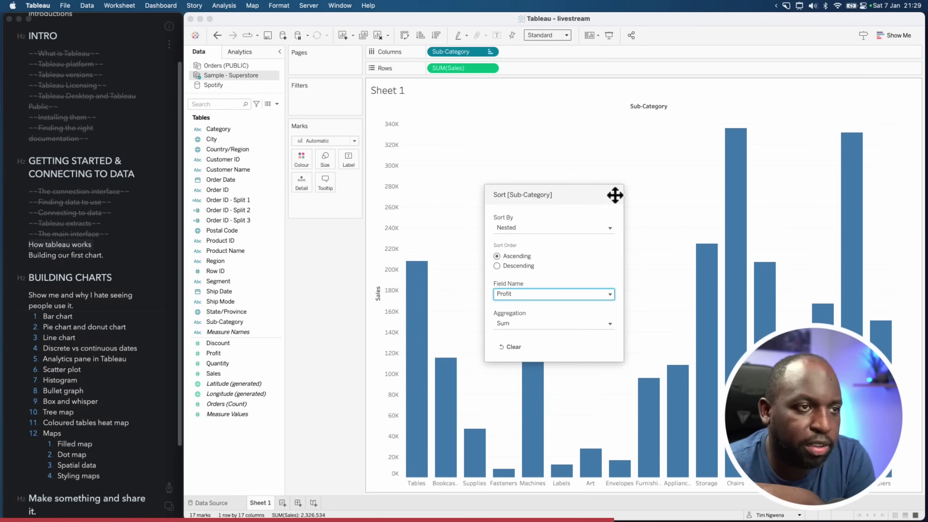
click(544, 153)
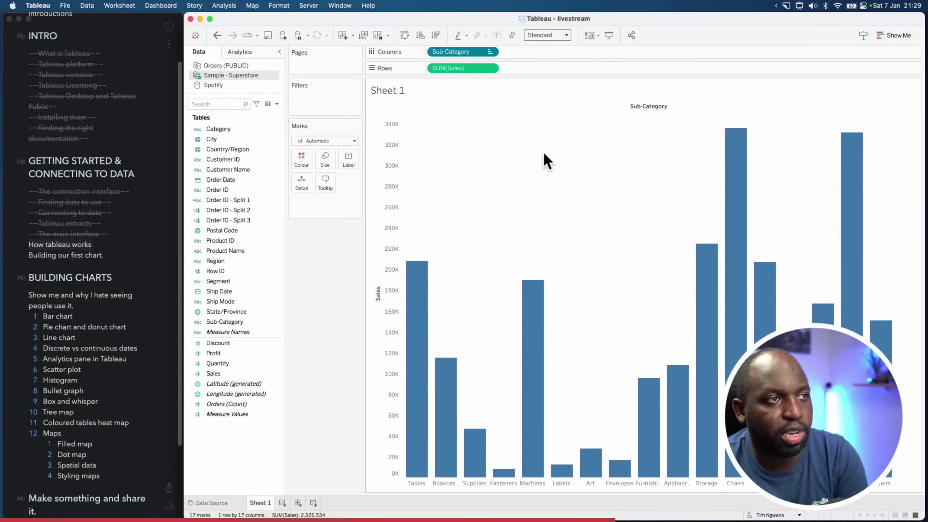
Try ascending and descending Sales sorts, then clear the sort to alphabetical Sub-Category order
click(421, 36)
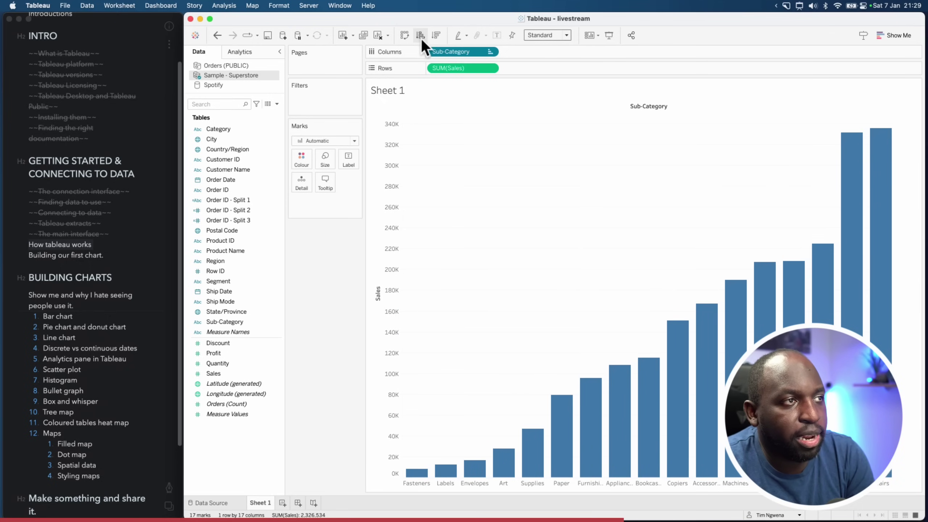
click(377, 282)
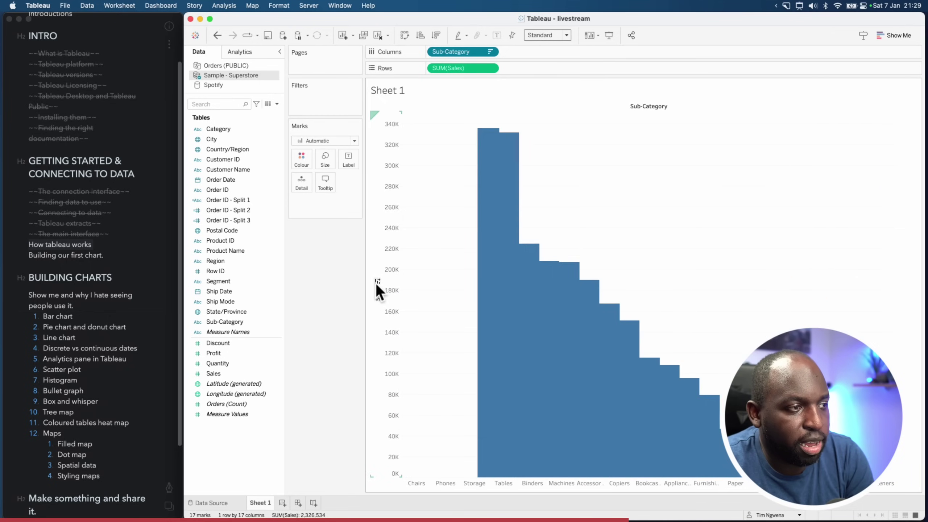
click(377, 282)
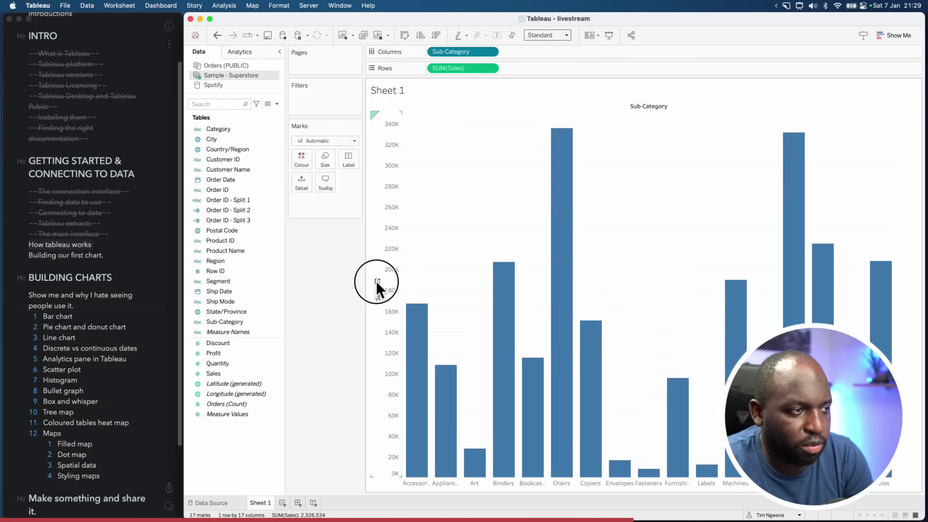
click(377, 281)
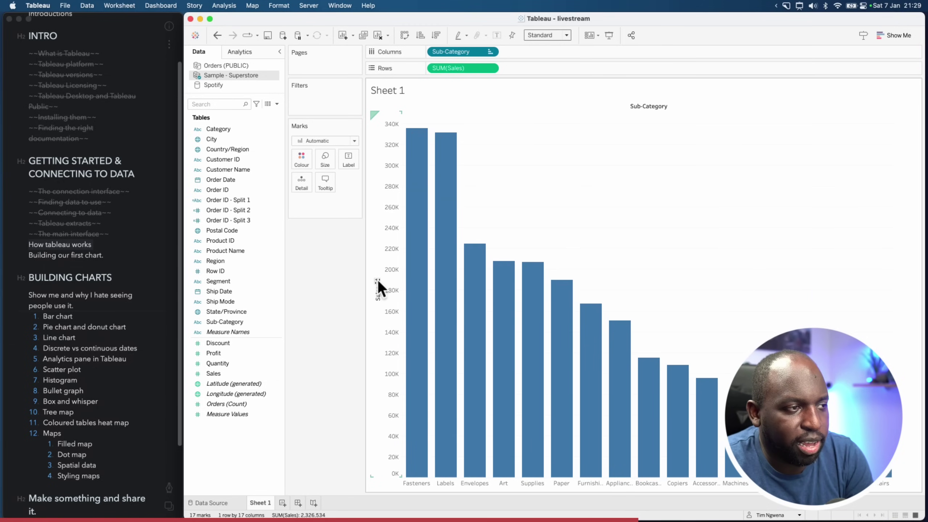
click(377, 282)
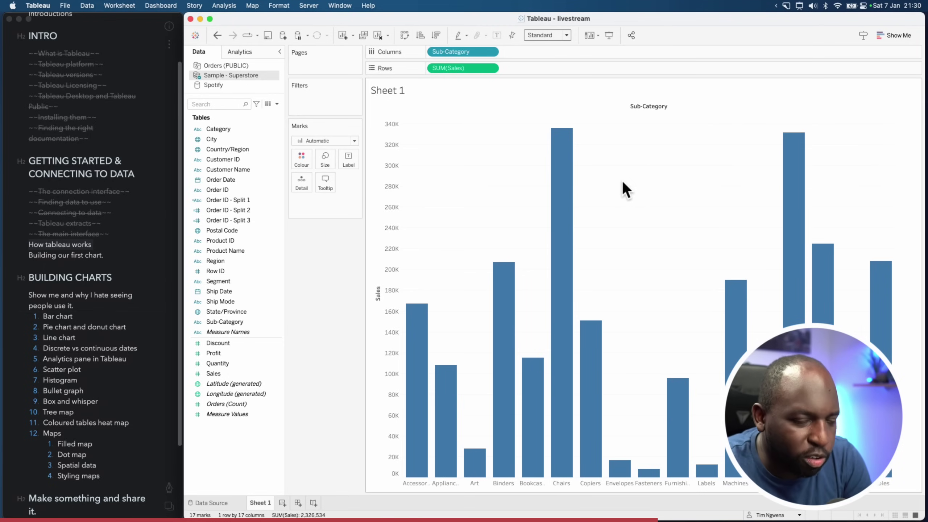
mouse_move(579, 137)
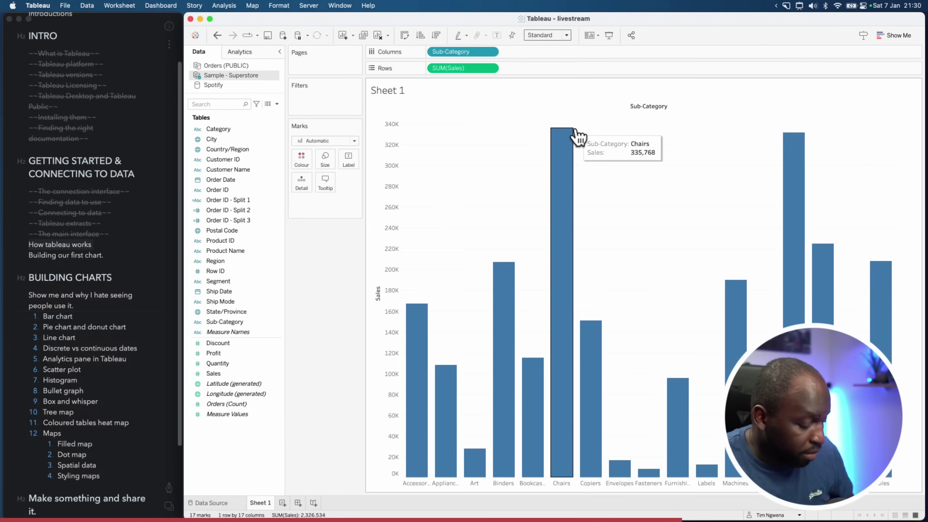
key(ctrl+alt+a)
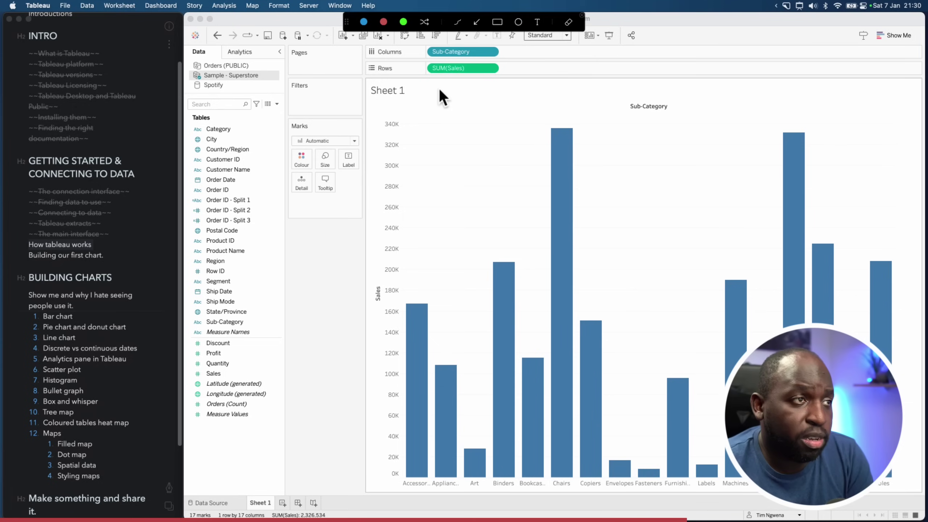
mouse_move(438, 88)
mouse_down()
mouse_move(372, 108)
mouse_move(351, 134)
mouse_up()
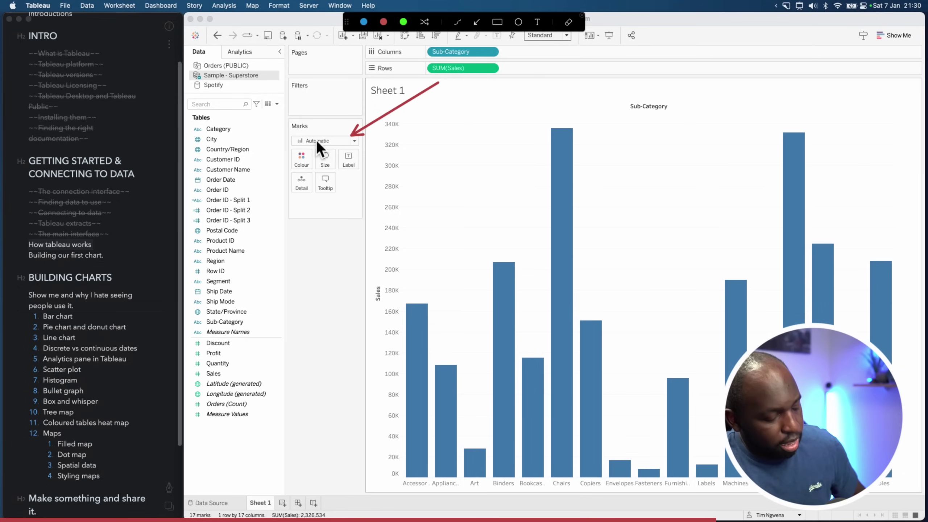
key(Escape)
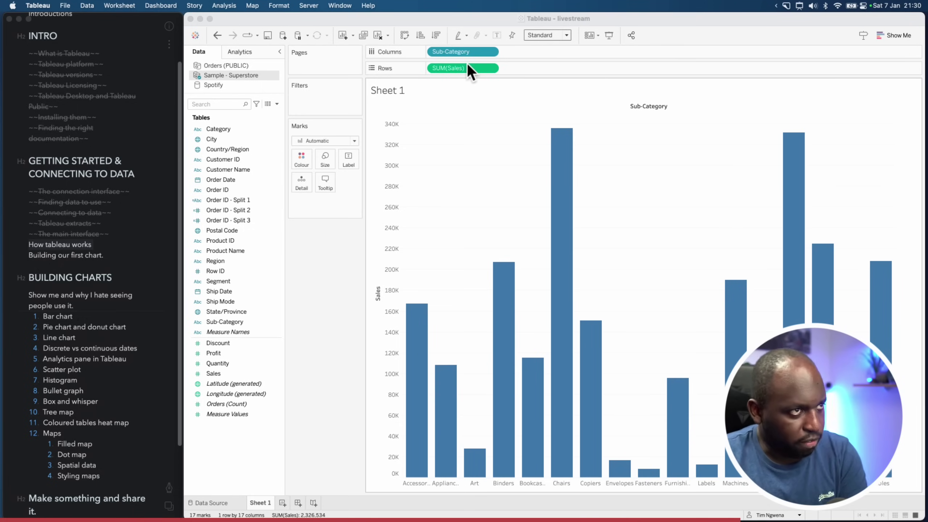
Move Sub-Category to Colour and SUM(Sales) to Text, showing 17 coloured sales values
drag(453, 52, 305, 157)
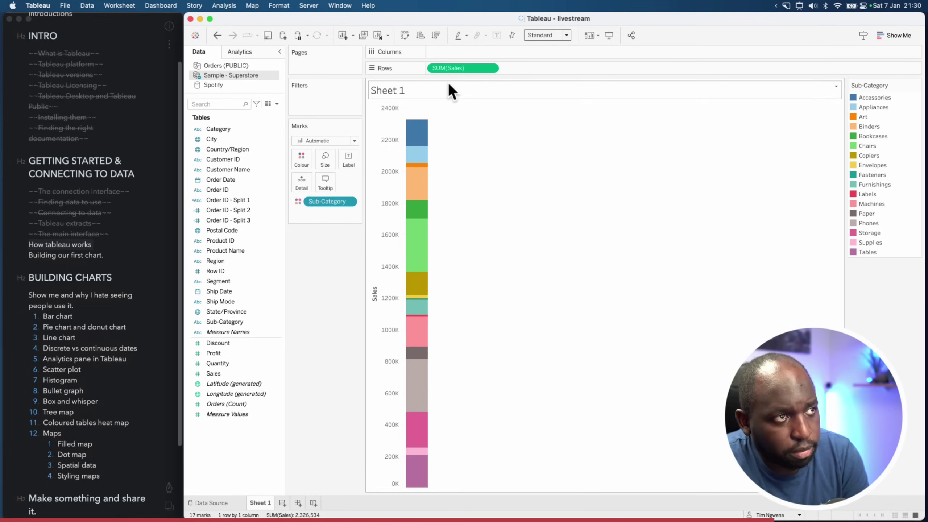
drag(452, 69, 350, 160)
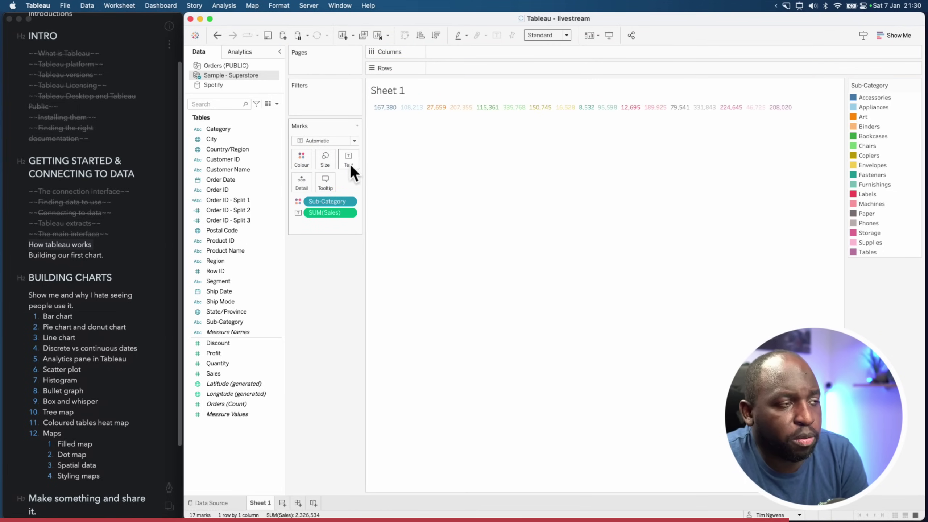
Check the mark type list, keeping Automatic, then empty Sheet 1 with Clear Sheet
click(354, 141)
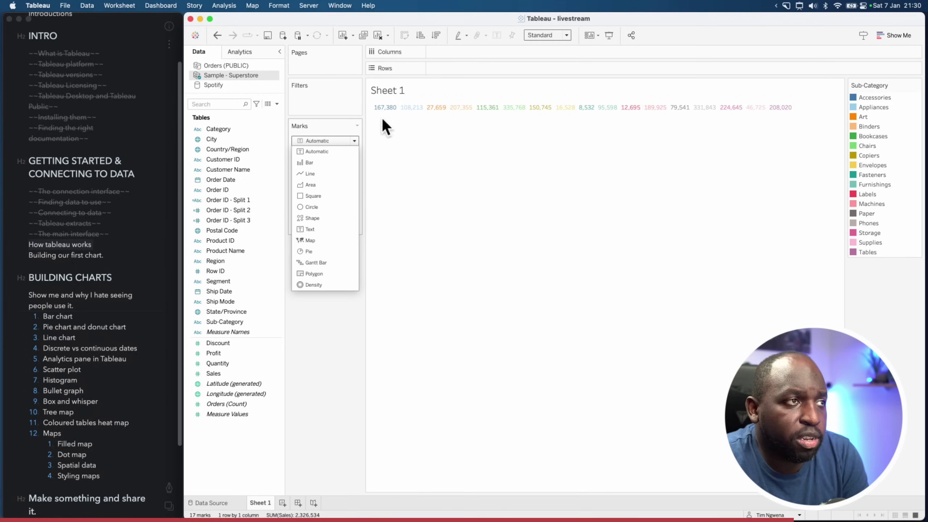
click(447, 53)
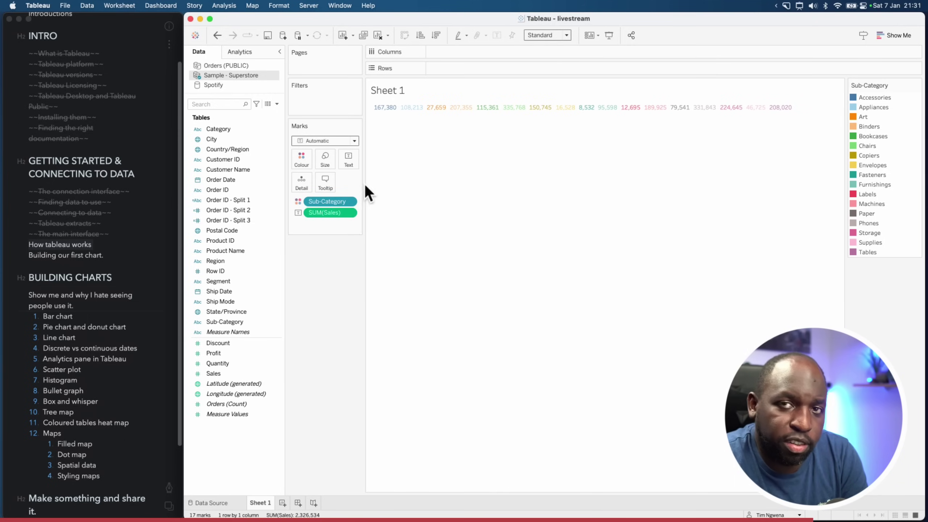
mouse_move(778, 106)
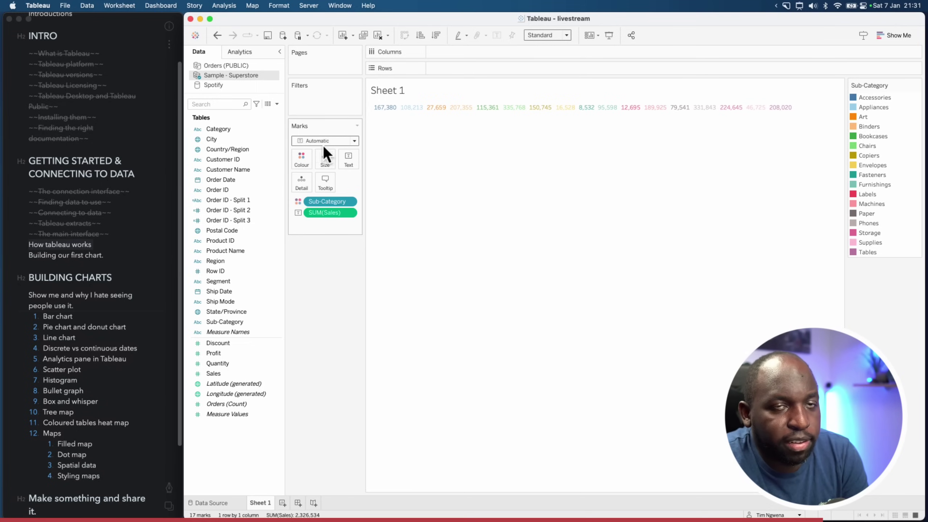
click(302, 143)
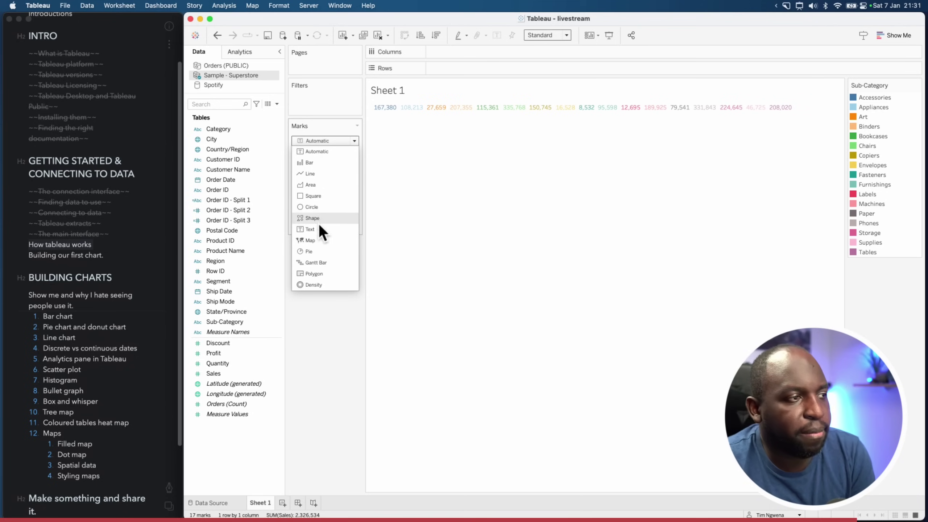
click(450, 212)
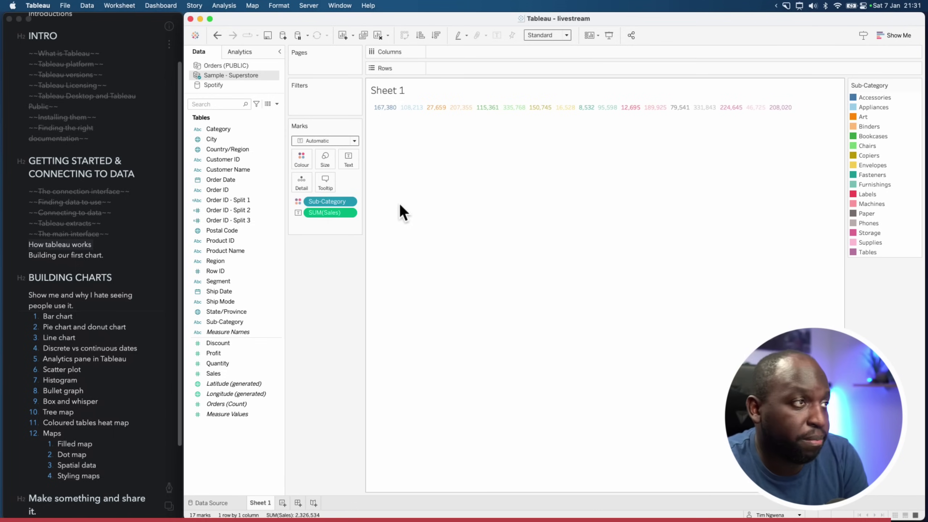
click(378, 36)
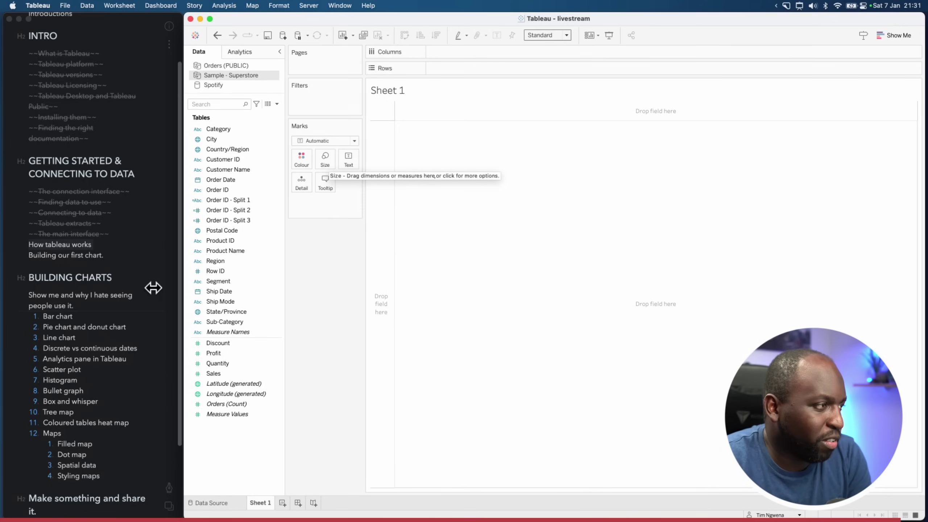
Strike through 'How tableau works' and 'Building our first chart.' in Bear's outline, then go back to Tableau
click(103, 258)
click(15, 249)
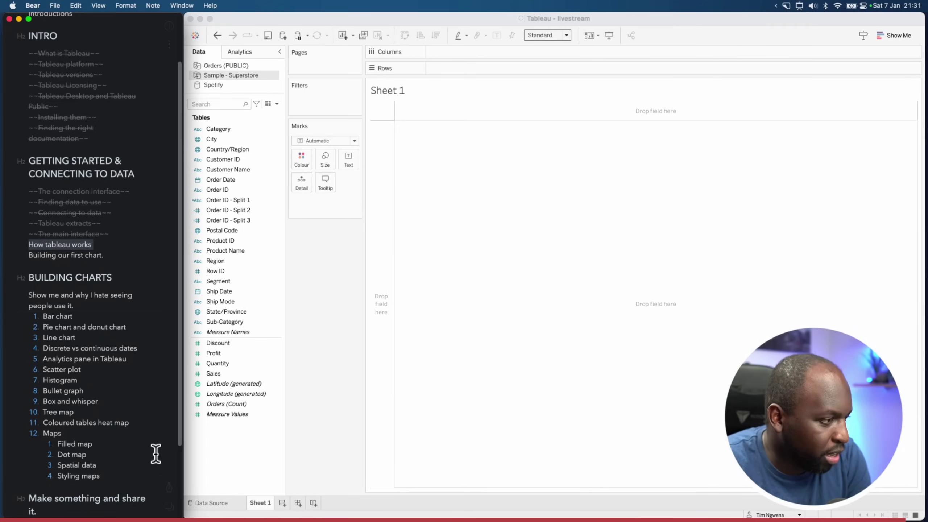
click(168, 487)
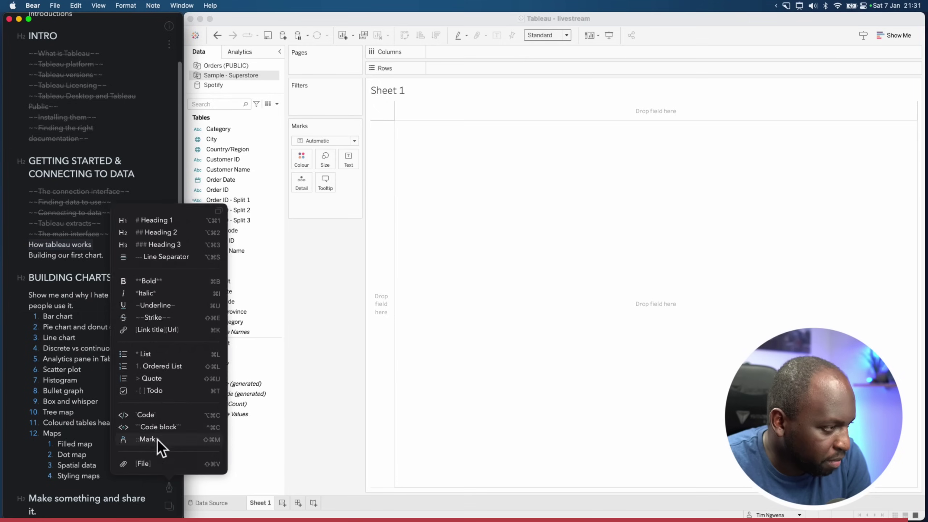
click(165, 320)
drag(110, 255, 27, 255)
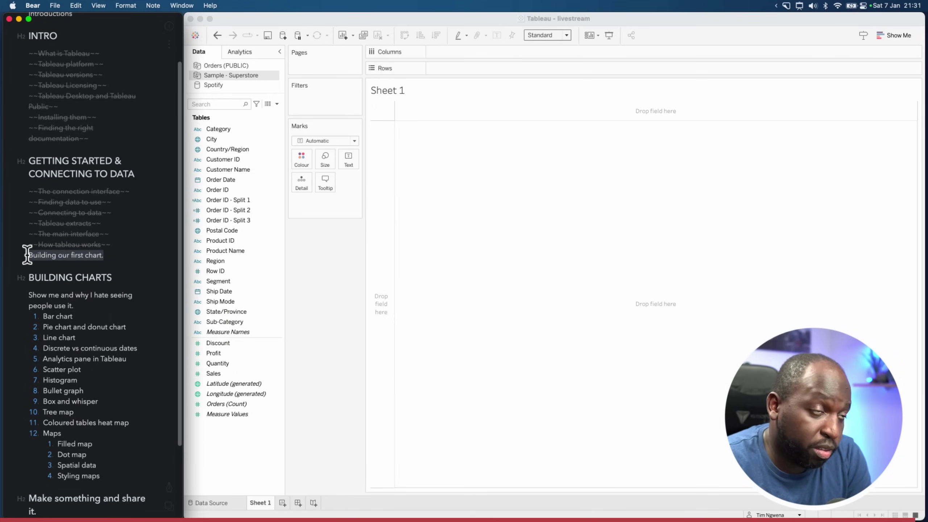
click(169, 488)
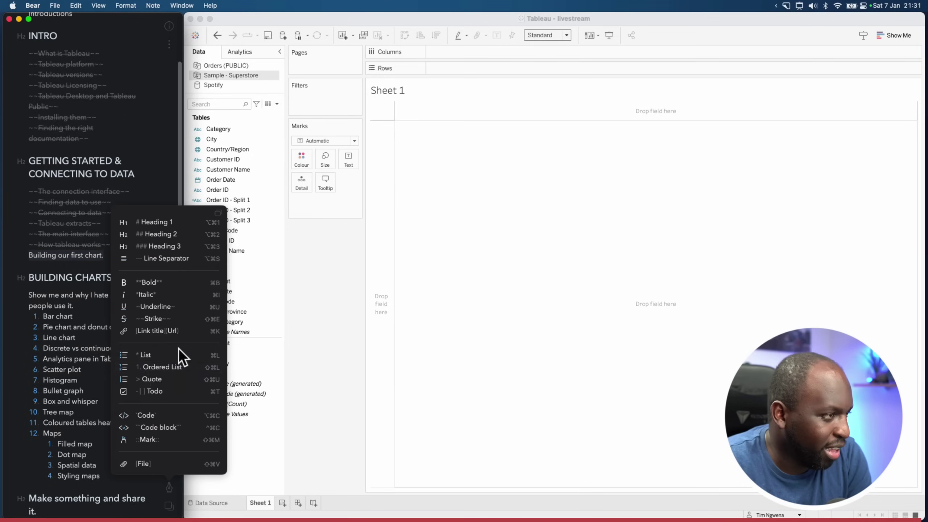
click(179, 317)
drag(179, 248, 179, 365)
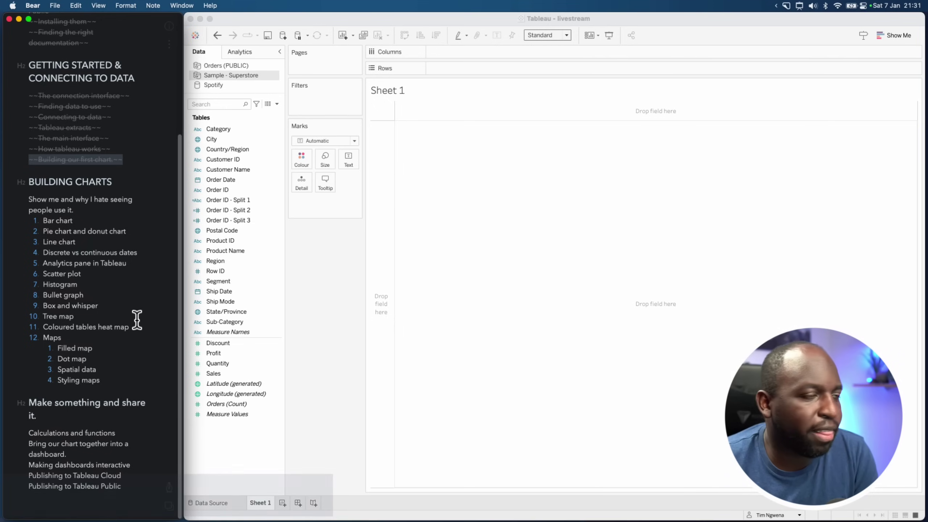
click(682, 221)
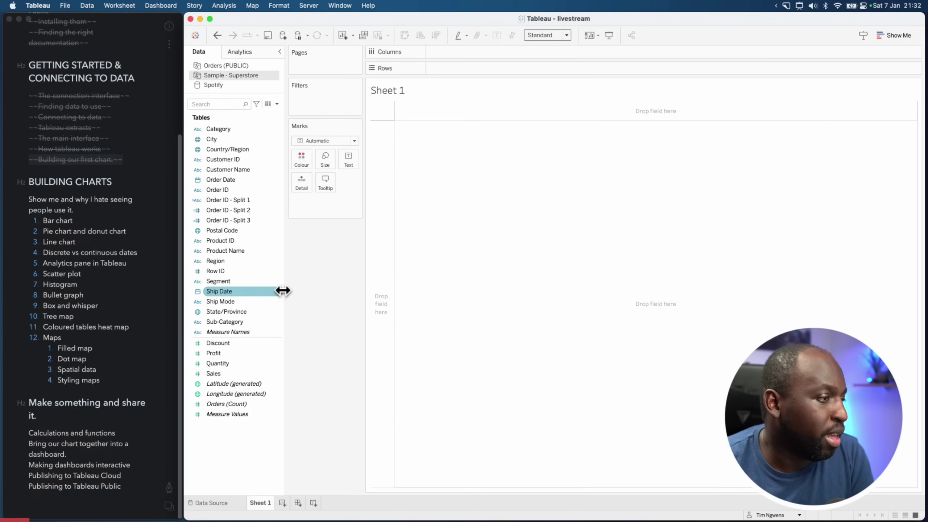
Plot SUM(Sales) by Sub-Category bars and add Sales as labels, Chairs showing 335,768
drag(225, 325, 451, 51)
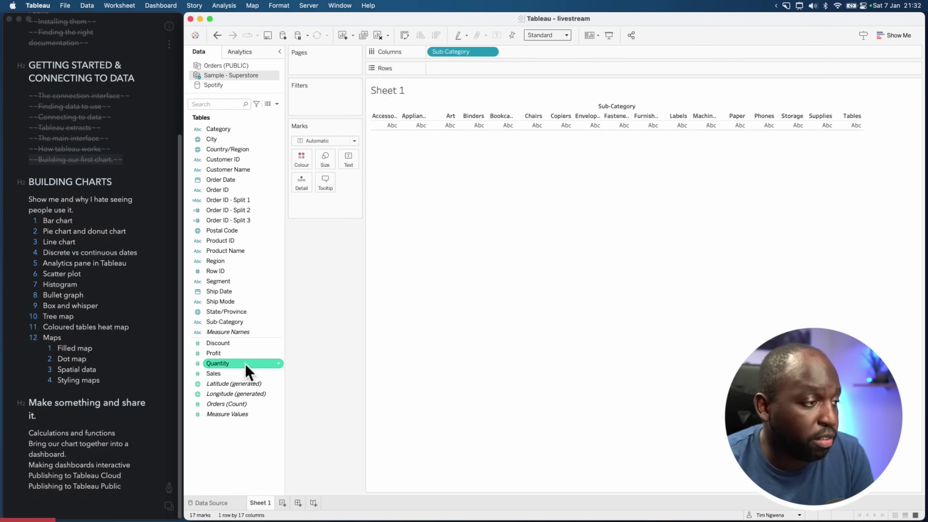
drag(232, 371, 470, 71)
mouse_move(662, 436)
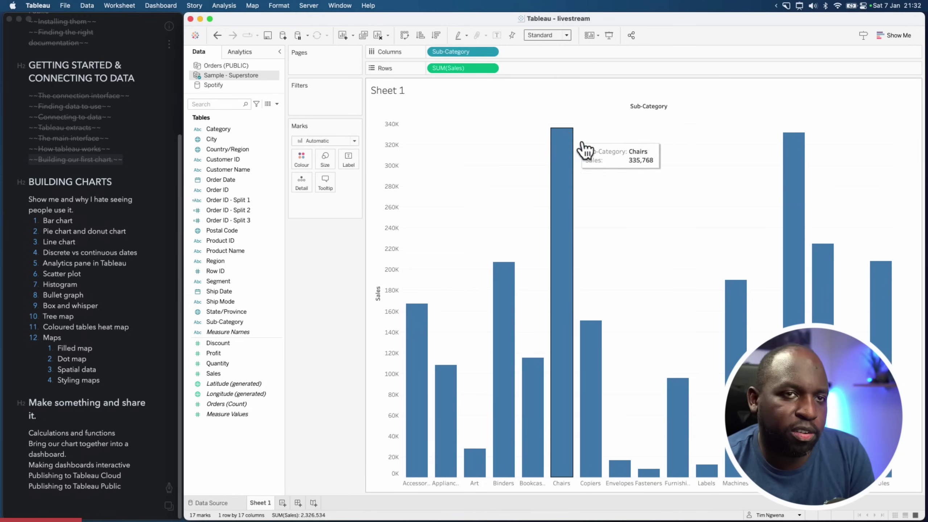
drag(218, 375, 348, 166)
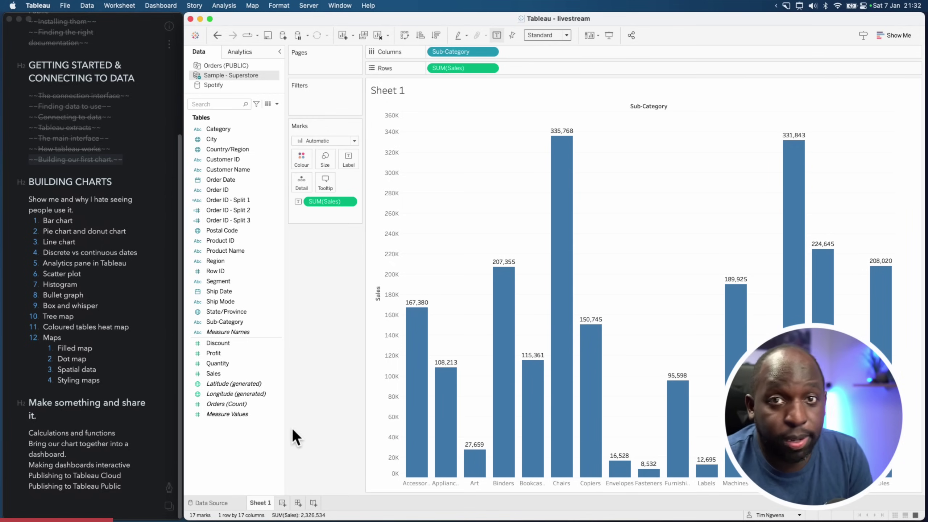
Format SUM(Sales) pane numbers as Currency (Custom), Thousands (K), 2 decimals, e.g. £335.77K
right_click(393, 231)
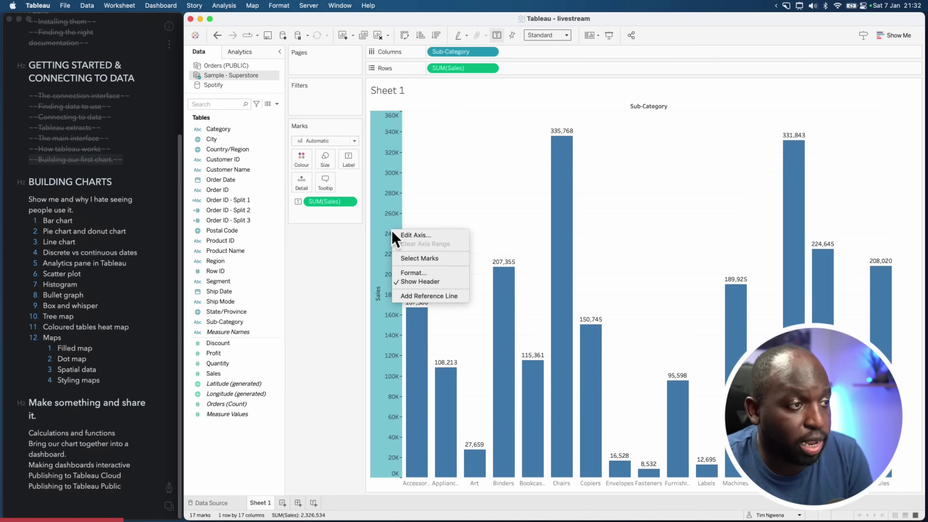
click(414, 272)
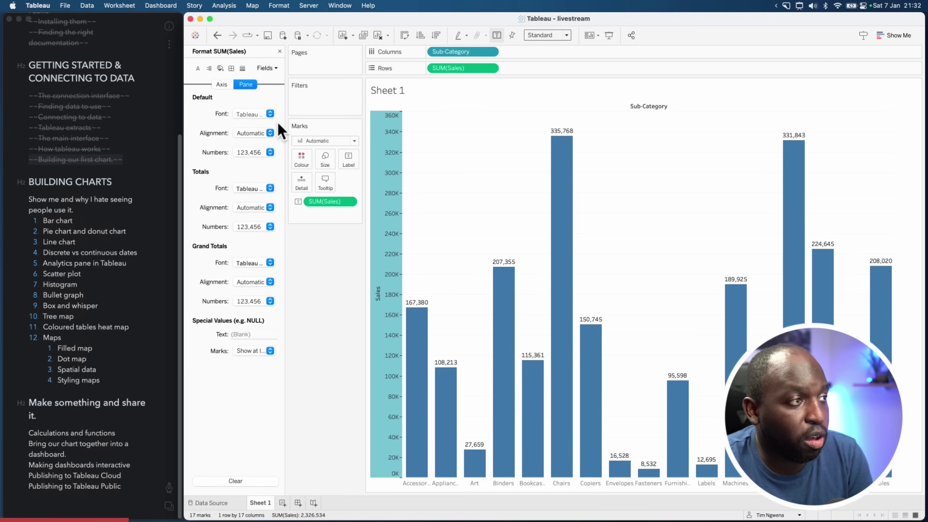
click(264, 152)
click(260, 204)
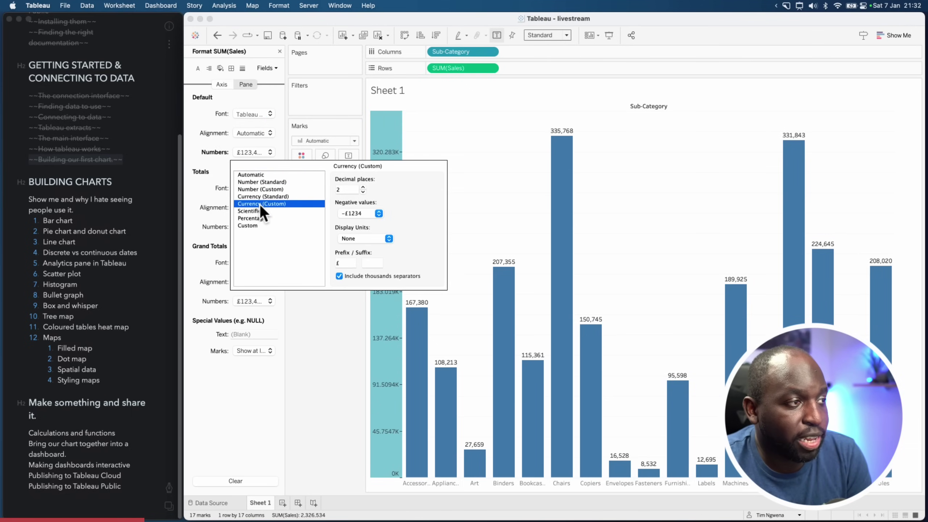
click(363, 191)
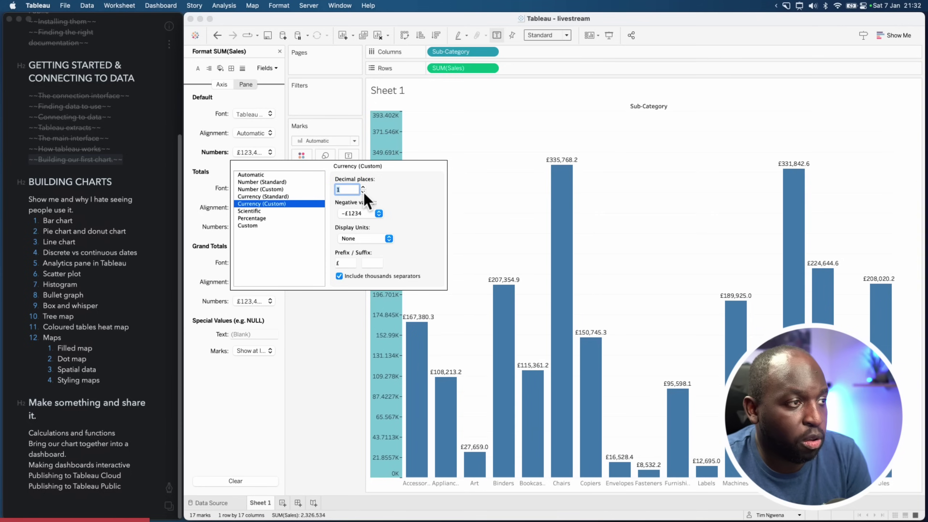
click(363, 192)
click(368, 236)
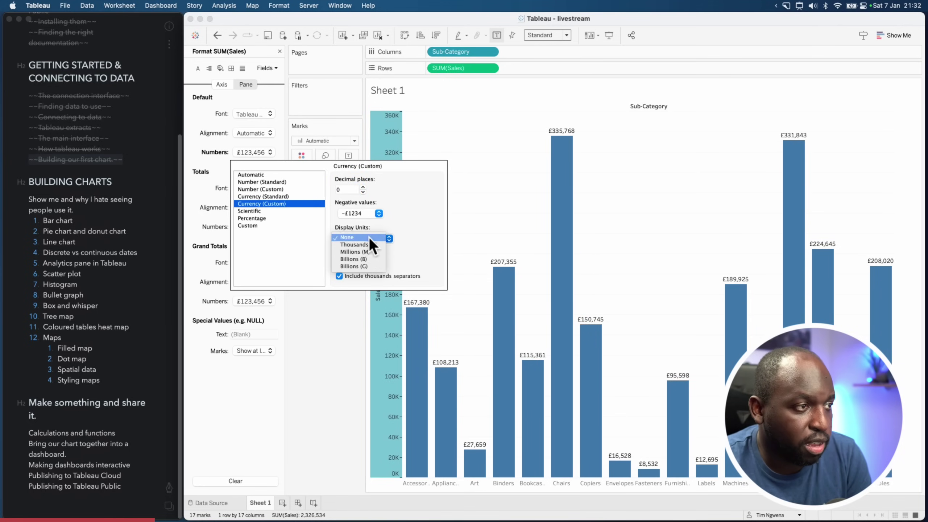
click(367, 246)
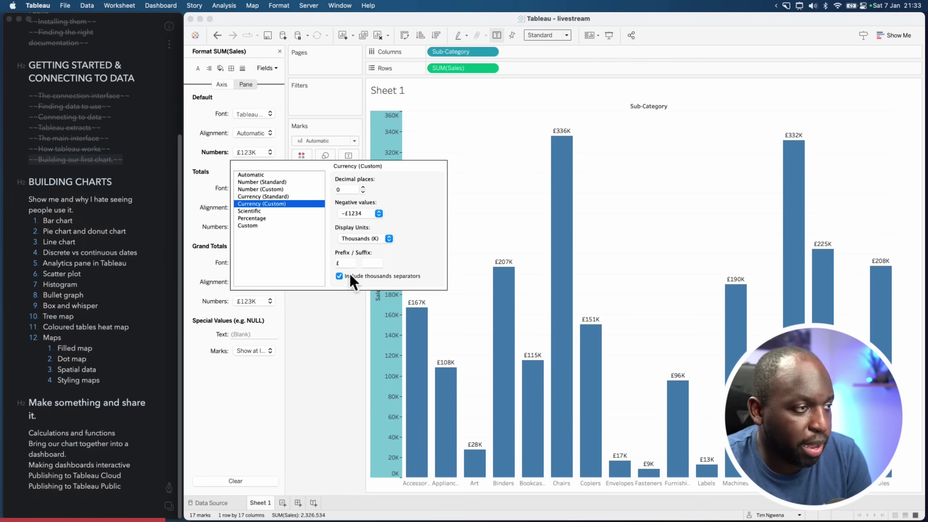
click(362, 188)
click(363, 187)
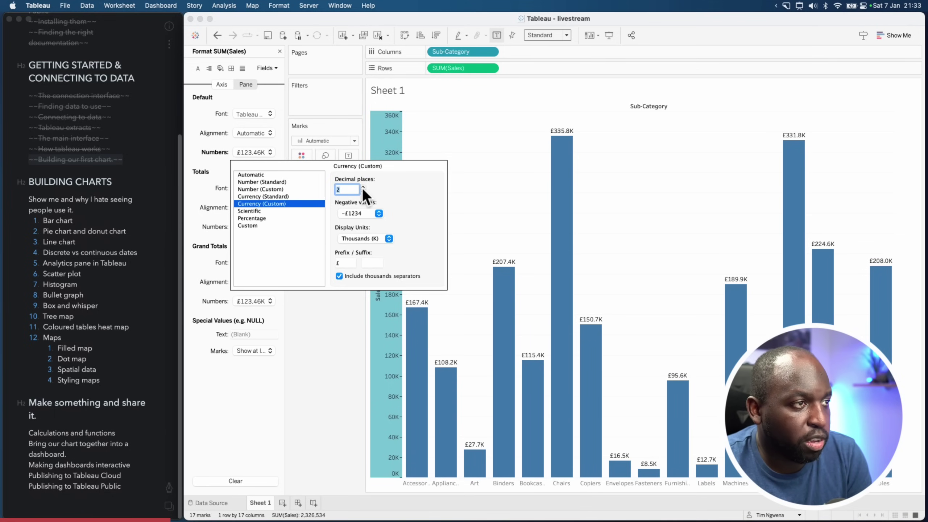
click(489, 189)
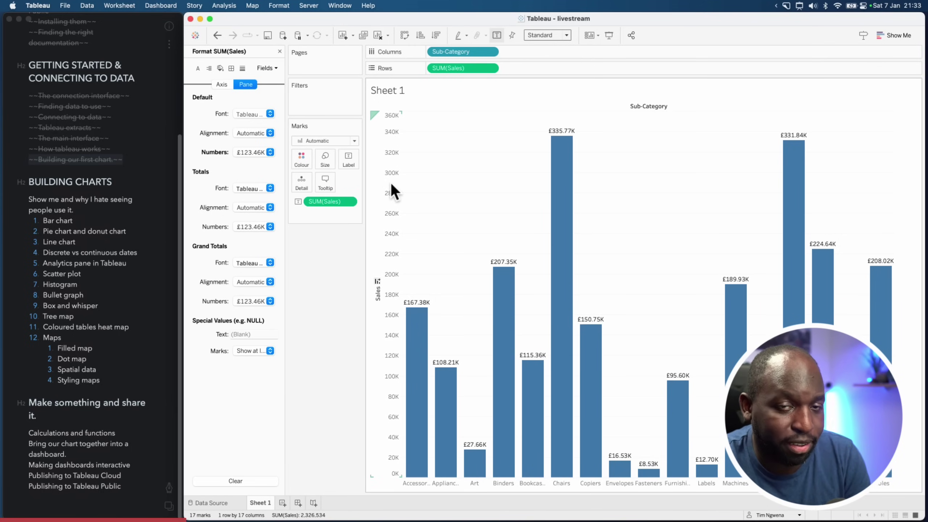
key(alt+shift+a)
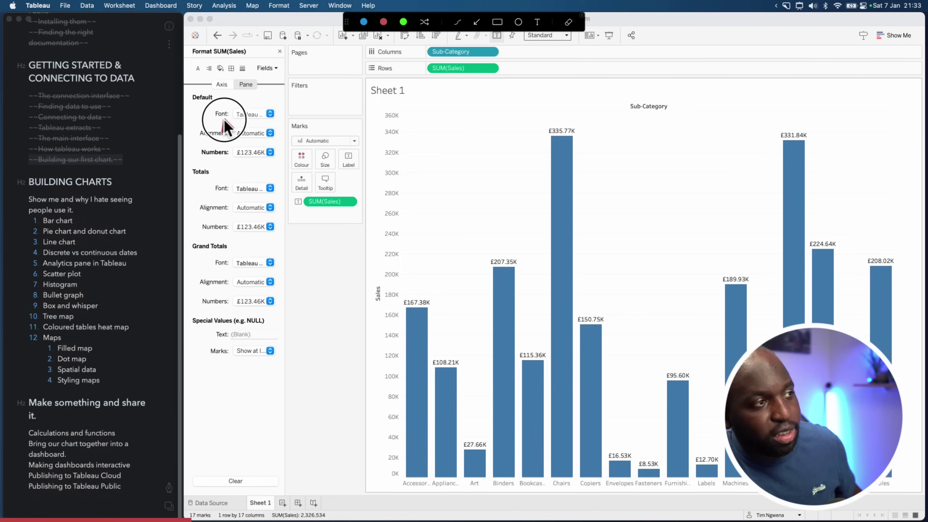
key(alt+shift+a)
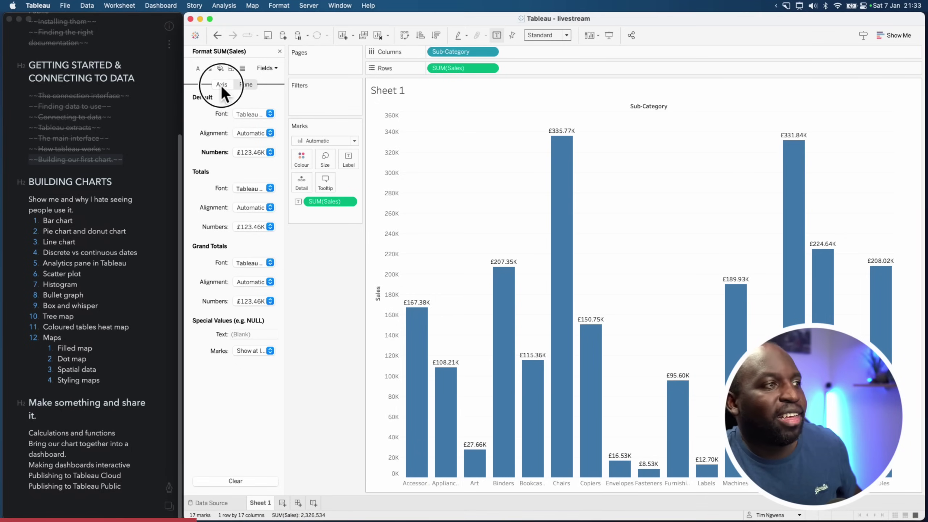
Set the Sales axis numbers to custom currency, 0 decimals, in thousands (K), then close the Format pane
click(221, 85)
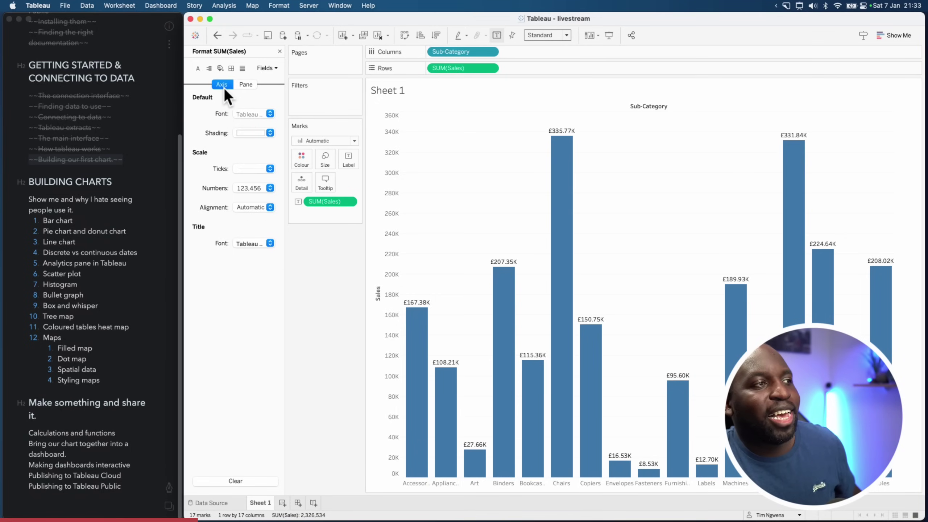
click(261, 190)
click(261, 240)
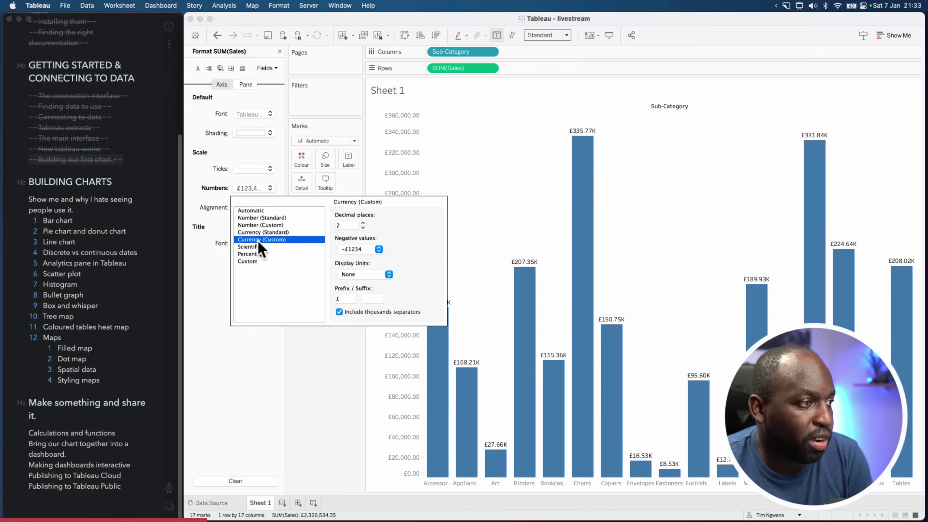
click(363, 227)
click(363, 227)
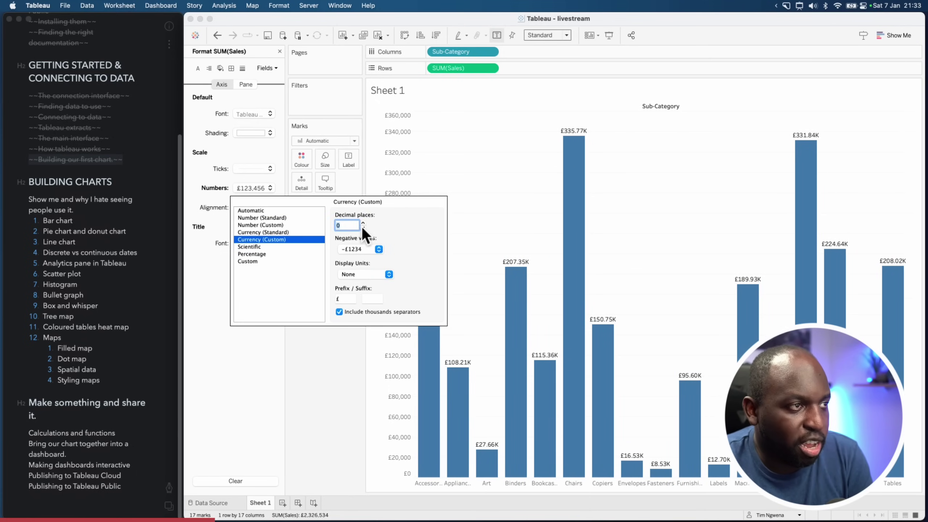
click(368, 273)
click(368, 283)
click(516, 193)
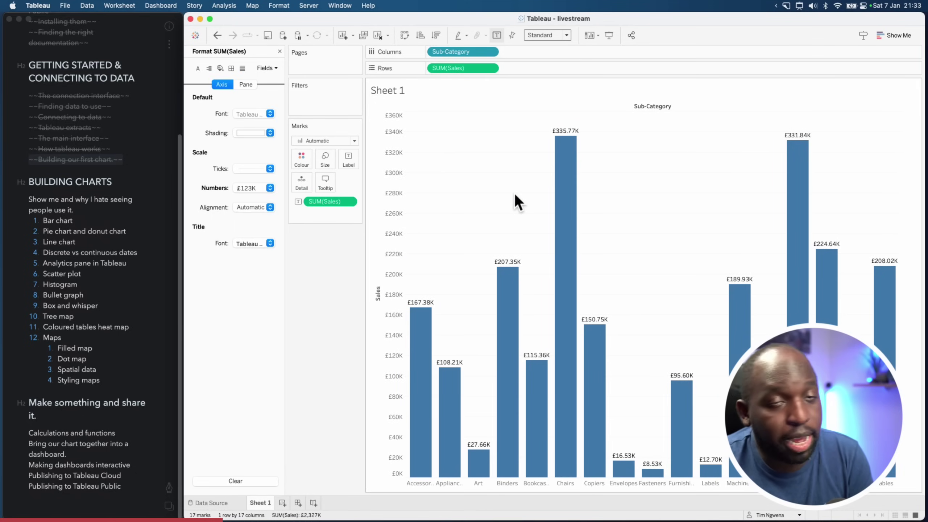
click(280, 51)
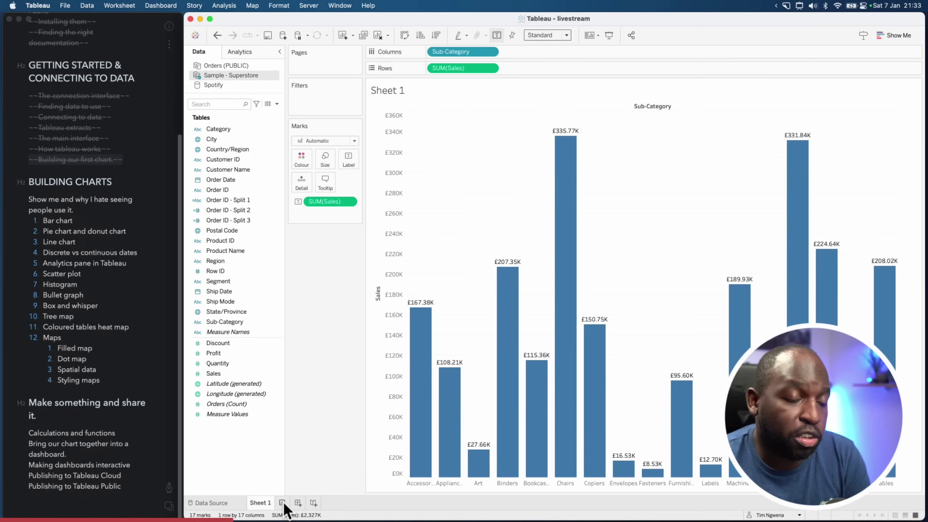
key(super+shift+a)
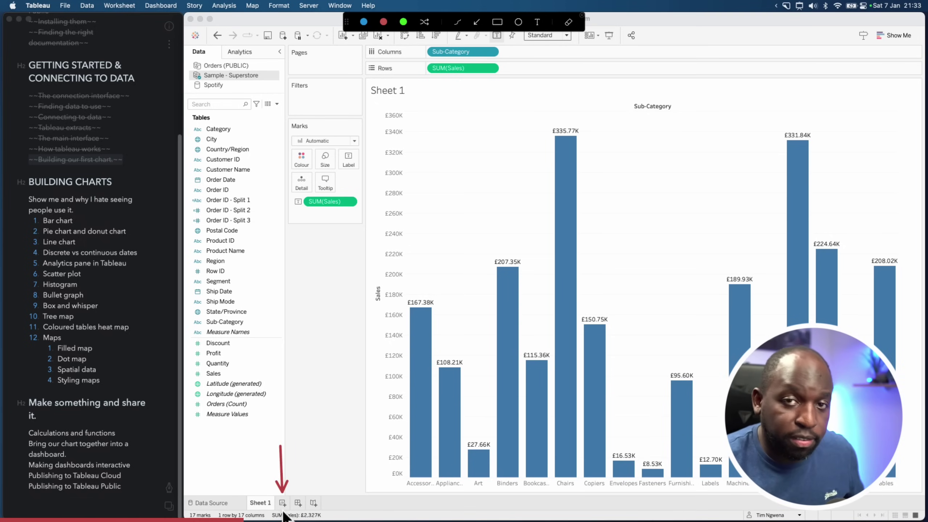
key(Escape)
Add a blank worksheet and set Sales' default number format to Currency (Standard), English (United Kingdom)
click(282, 504)
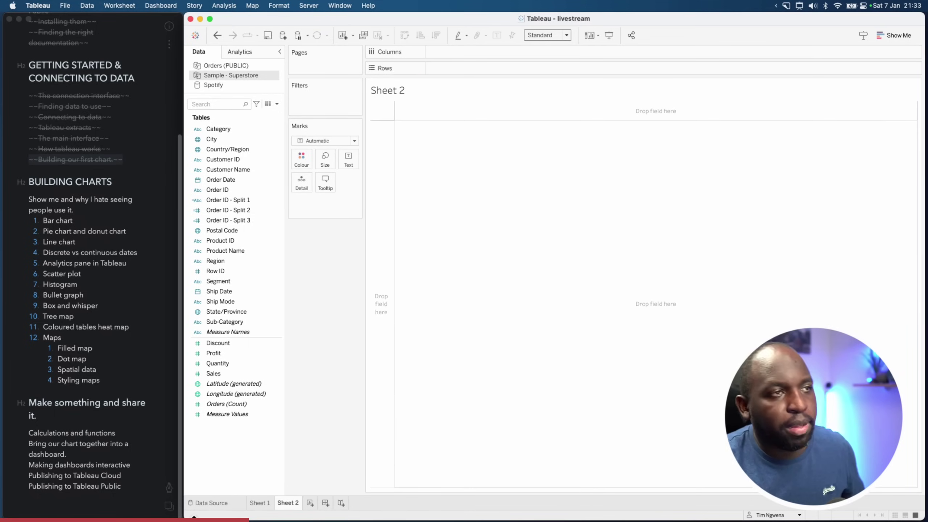
click(214, 322)
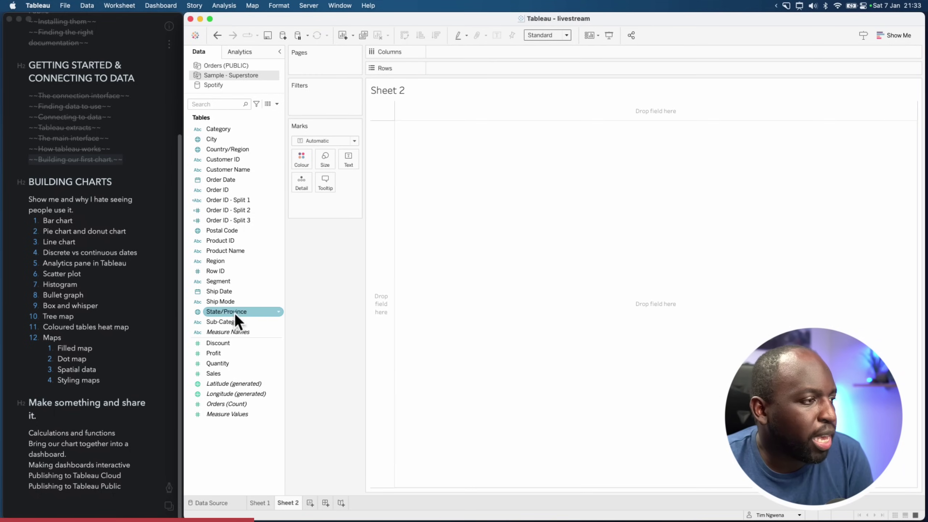
click(230, 375)
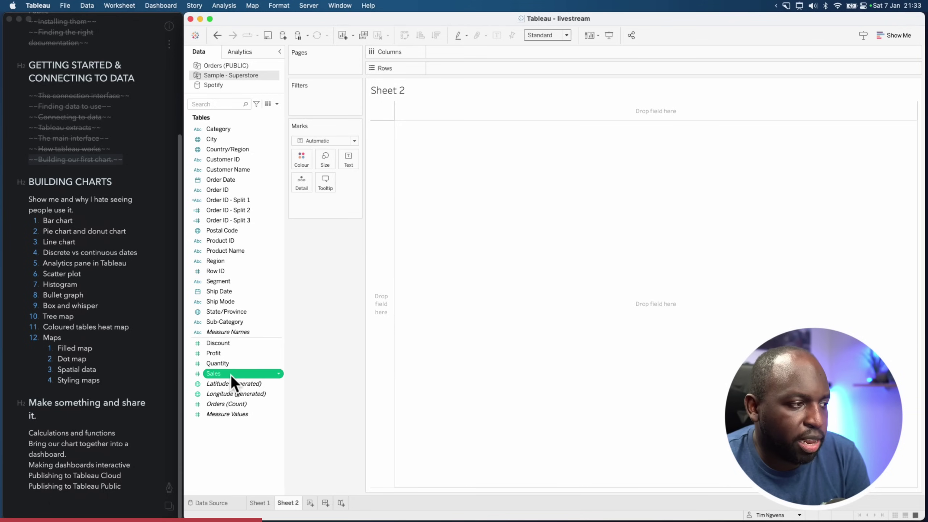
click(279, 374)
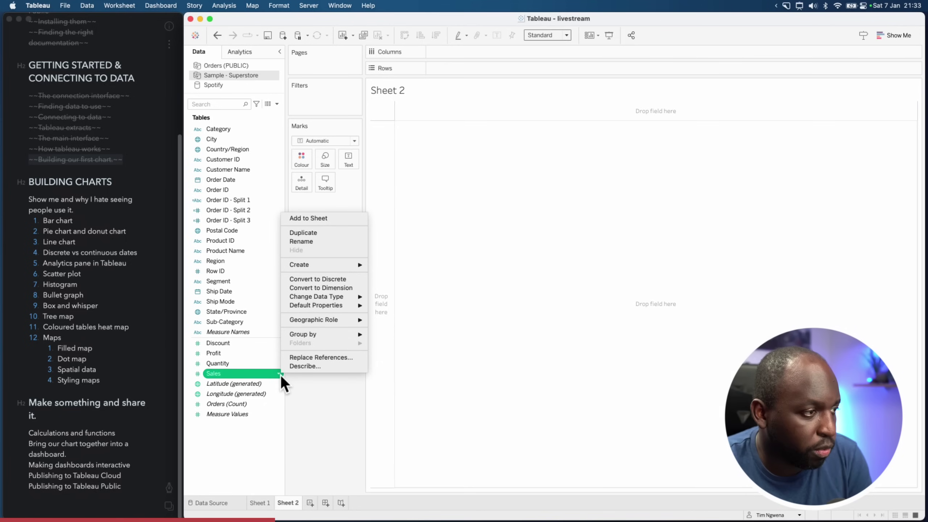
mouse_move(341, 306)
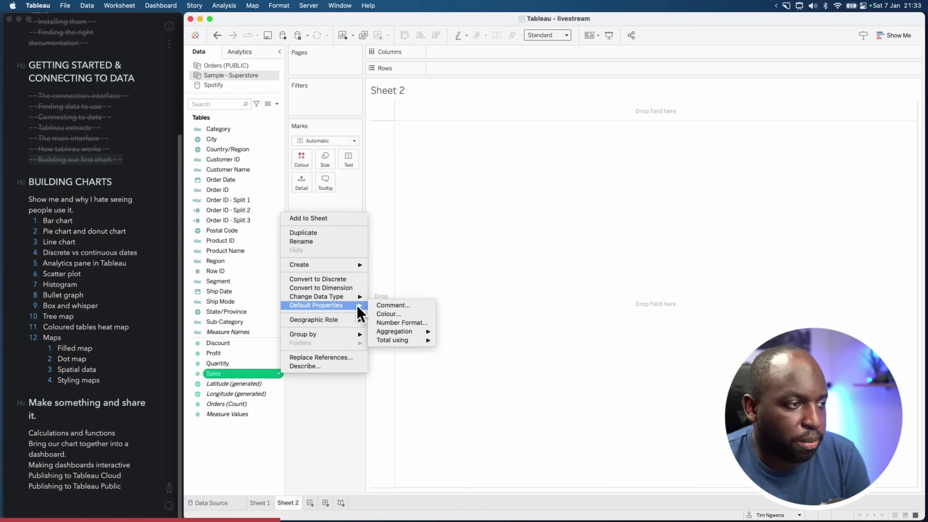
click(419, 323)
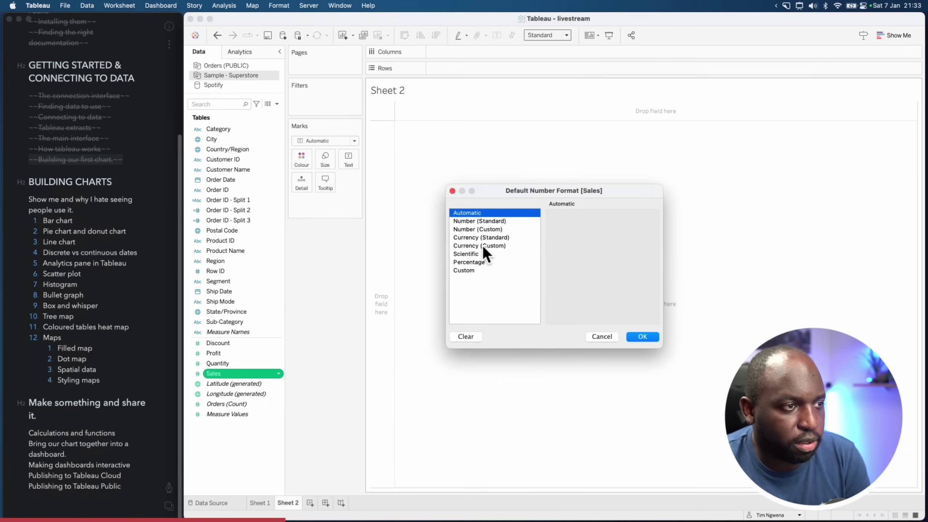
click(483, 245)
click(498, 237)
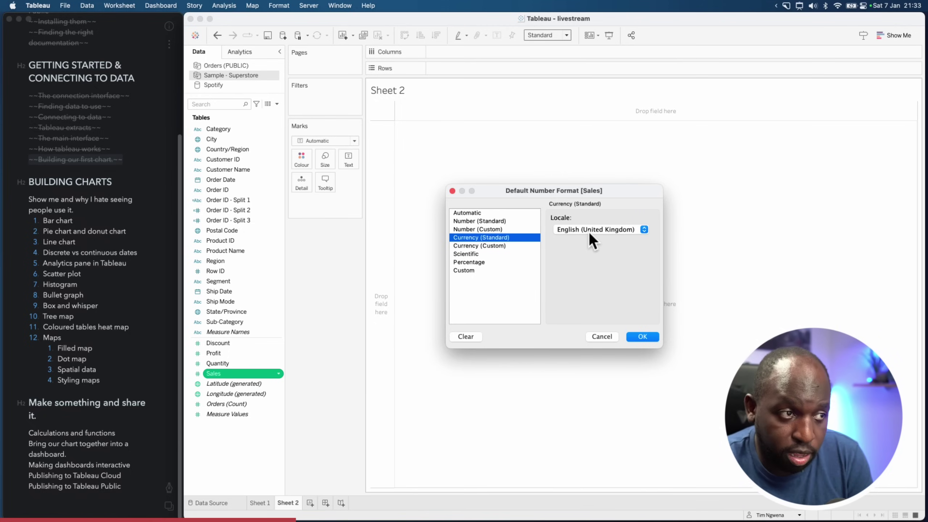
click(507, 245)
click(529, 237)
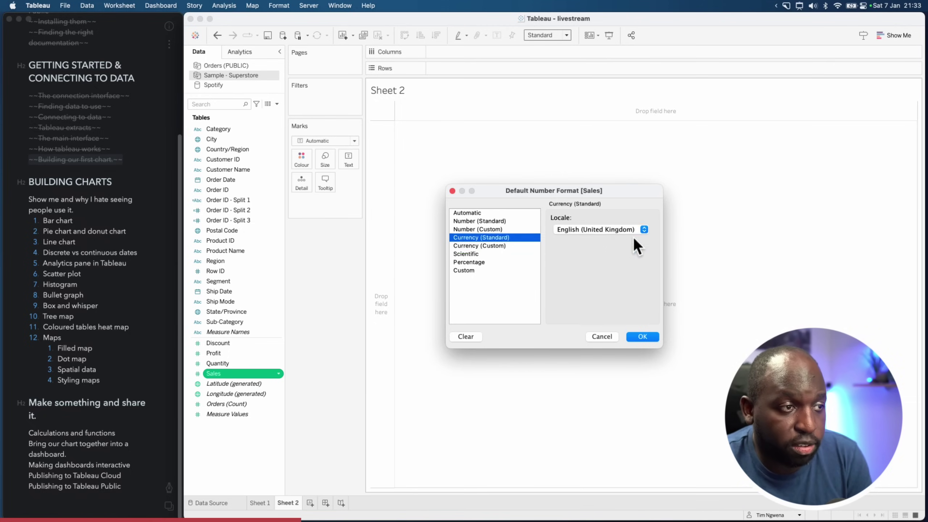
click(649, 336)
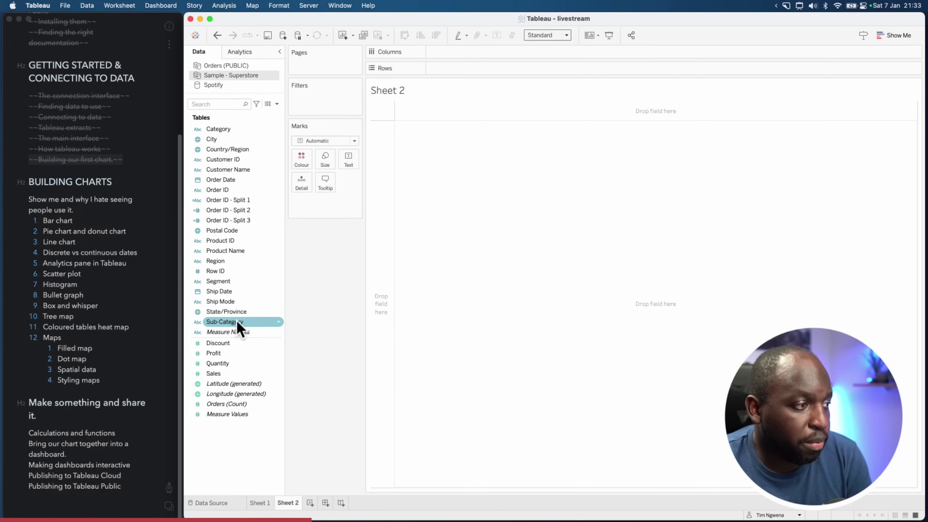
Put Sub-Category on Columns and Sales on Rows to plot SUM(Sales) bars per sub-category
drag(237, 320, 476, 51)
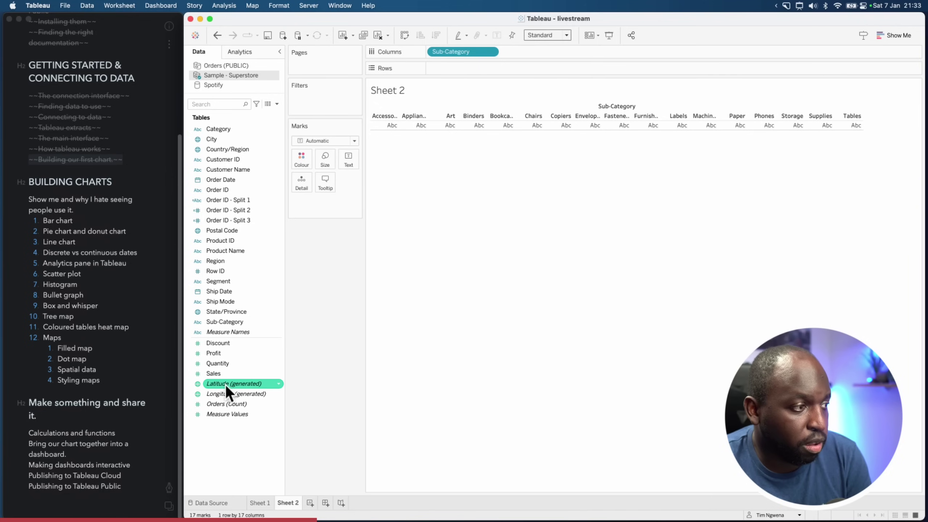
drag(213, 374, 450, 69)
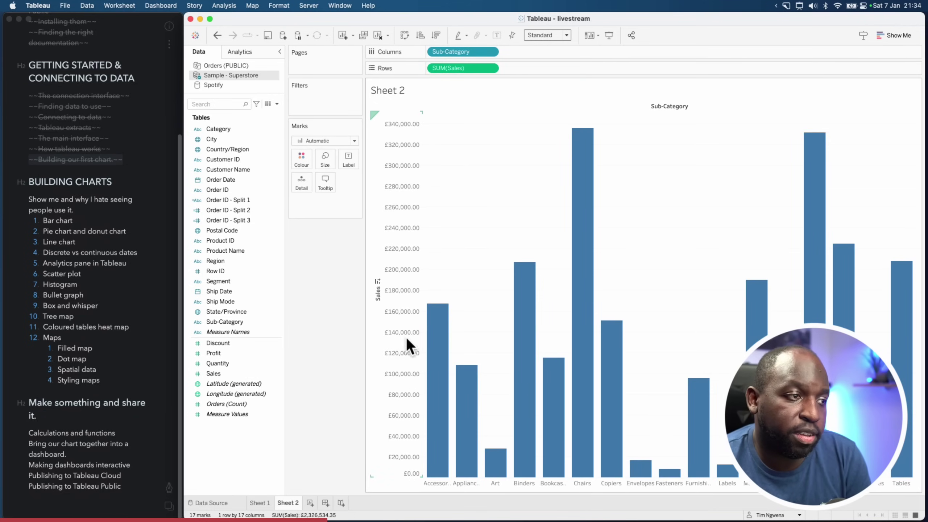
mouse_move(437, 316)
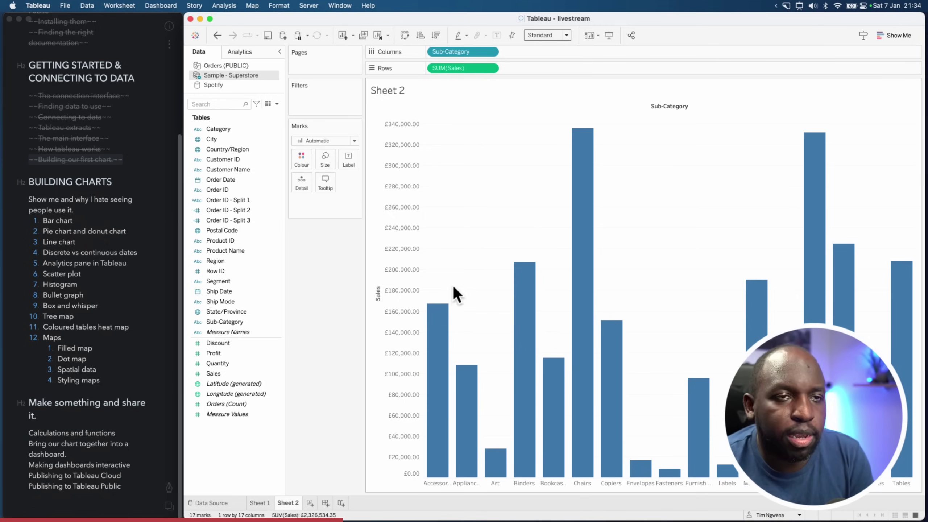
mouse_move(586, 161)
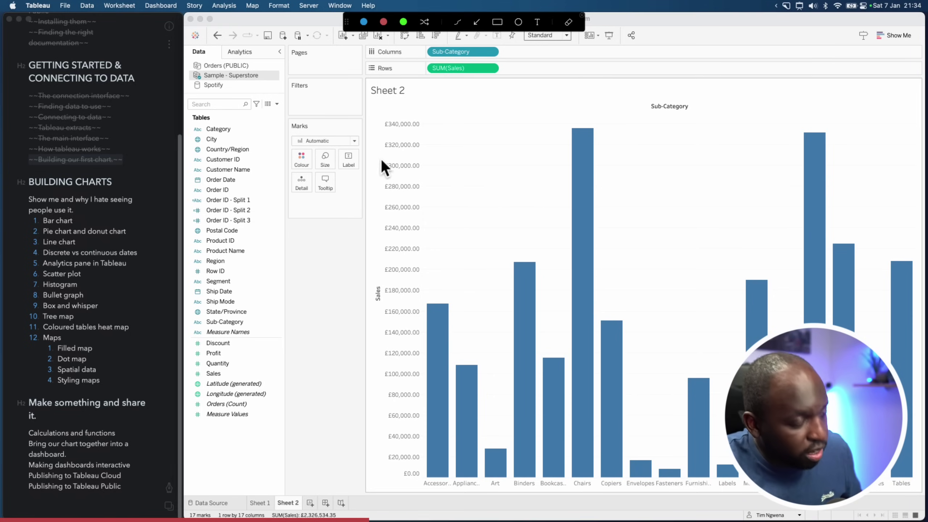
drag(382, 159, 339, 174)
key(Escape)
click(325, 187)
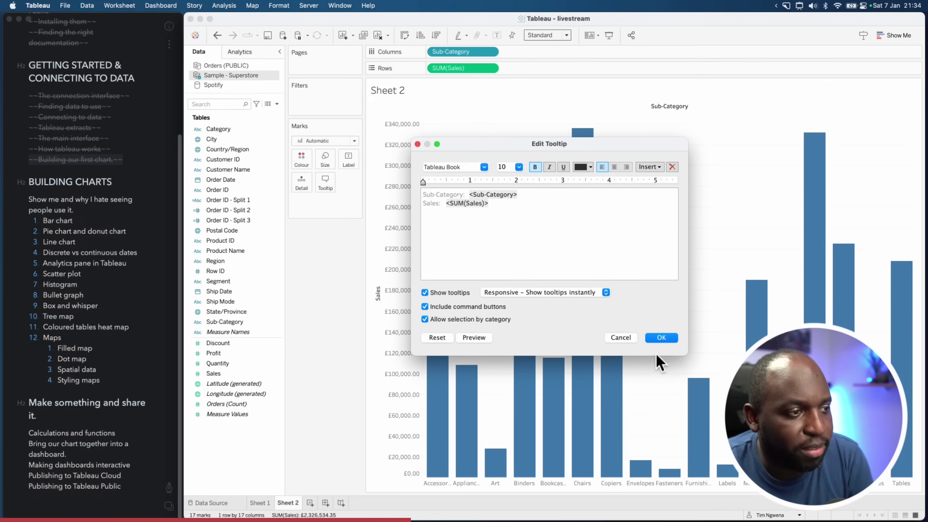
click(660, 338)
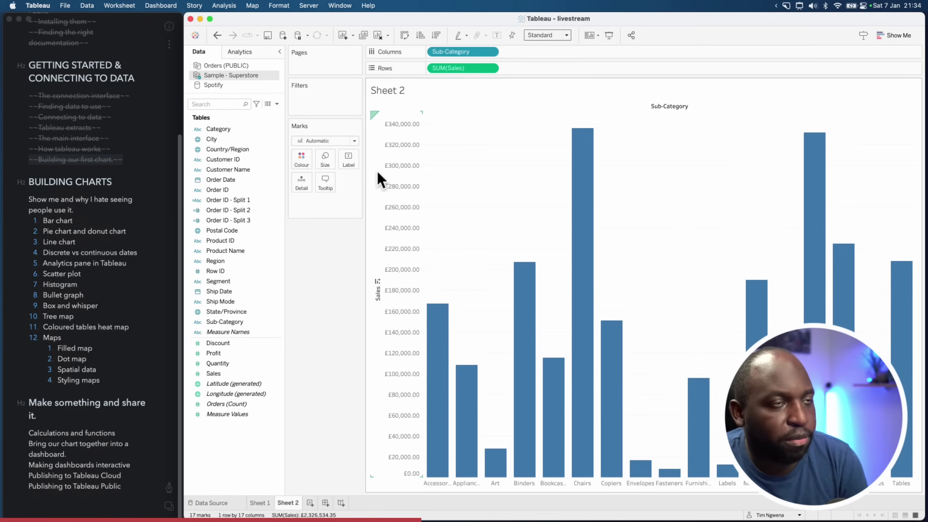
click(403, 36)
click(404, 35)
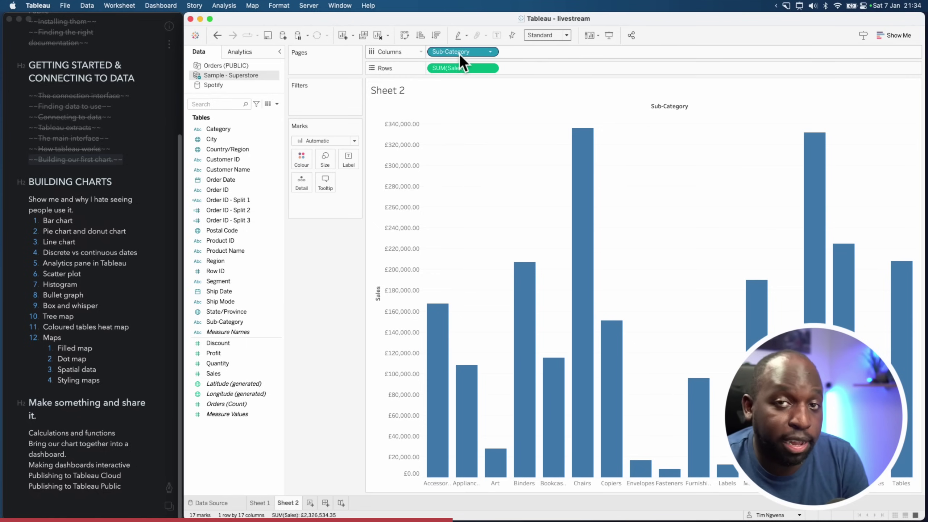
Add Category to Columns, try nesting it inside Sub-Category, then restore Category as the outer grouping
click(219, 131)
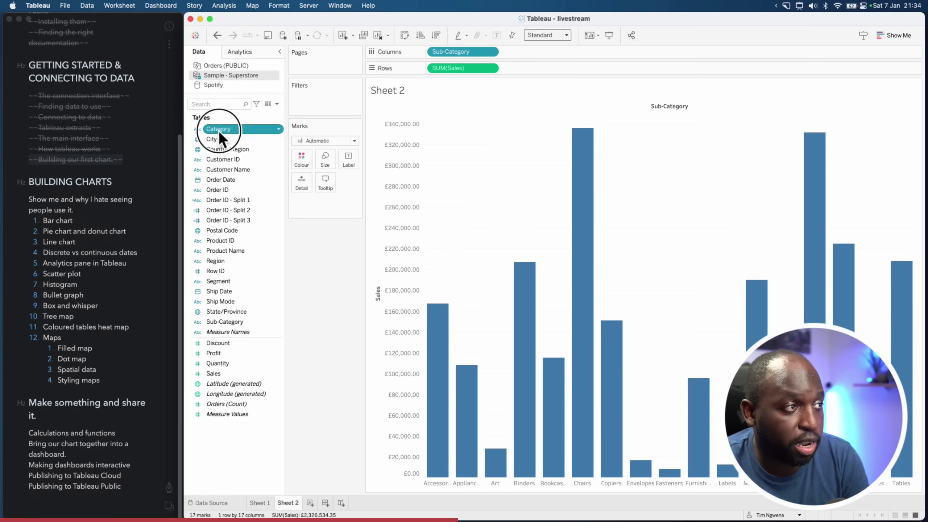
drag(219, 130, 430, 54)
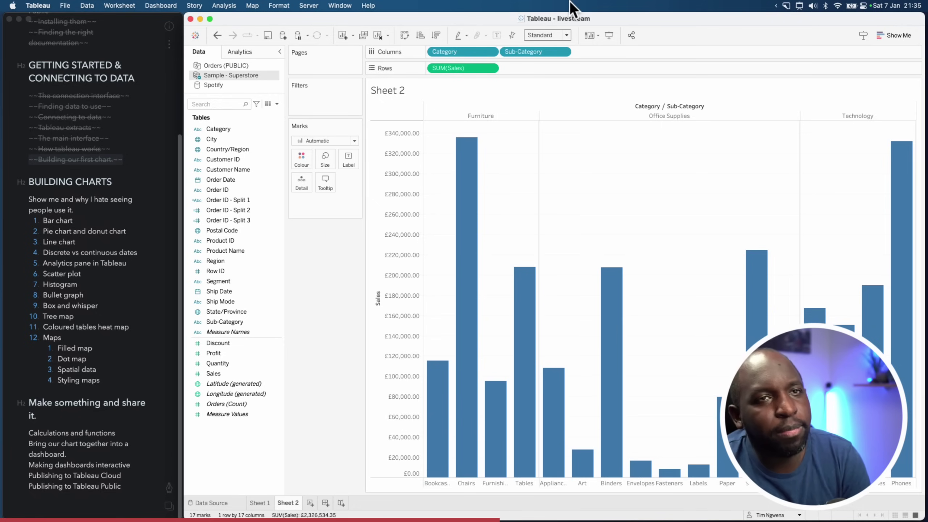
drag(546, 53, 435, 52)
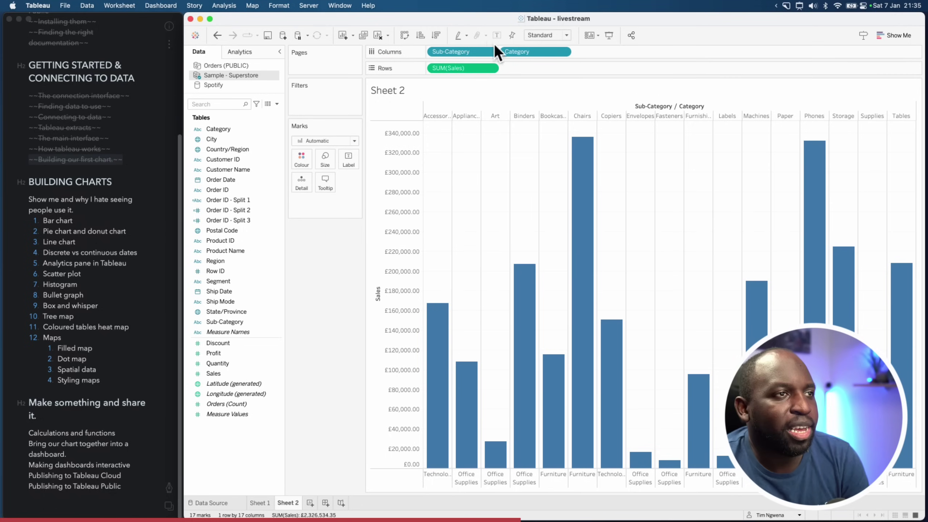
drag(519, 52, 444, 54)
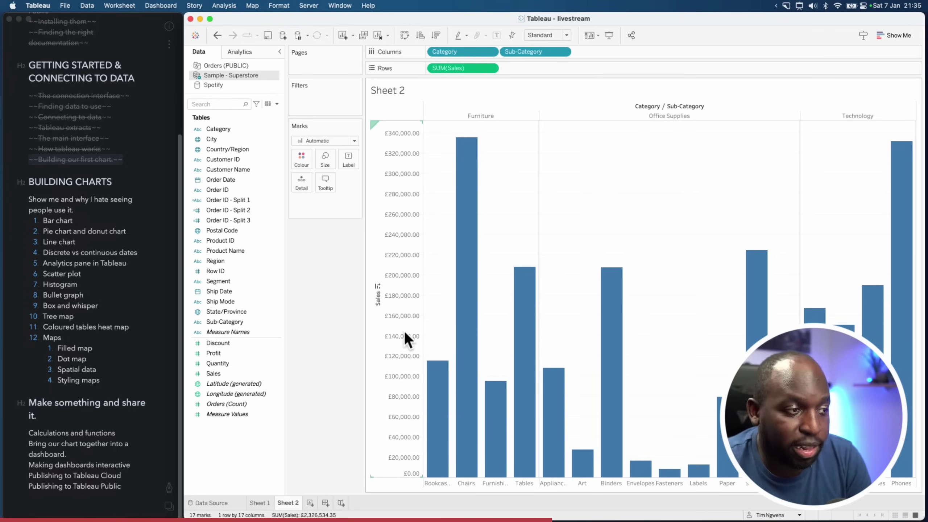
Start a reference line on the Sales axis, comparing Band, Distribution and Box Plot before choosing Line
right_click(402, 184)
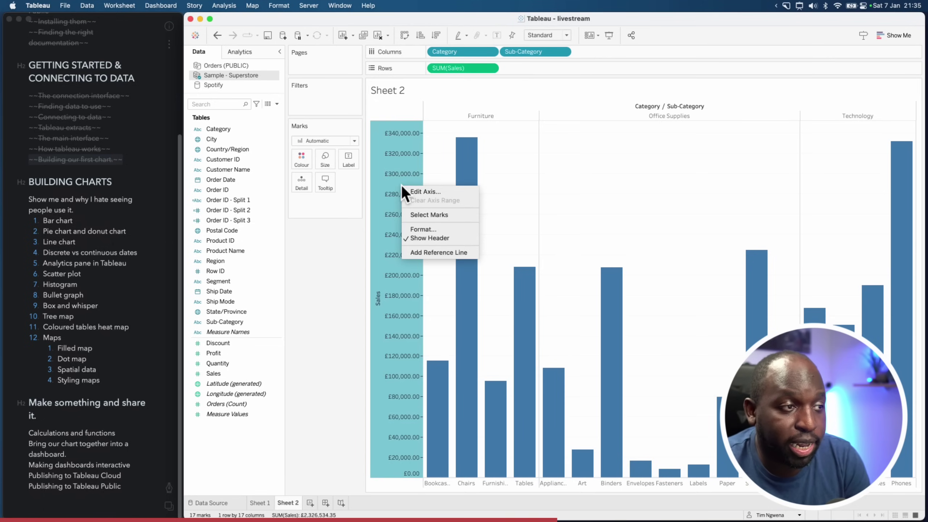
click(434, 254)
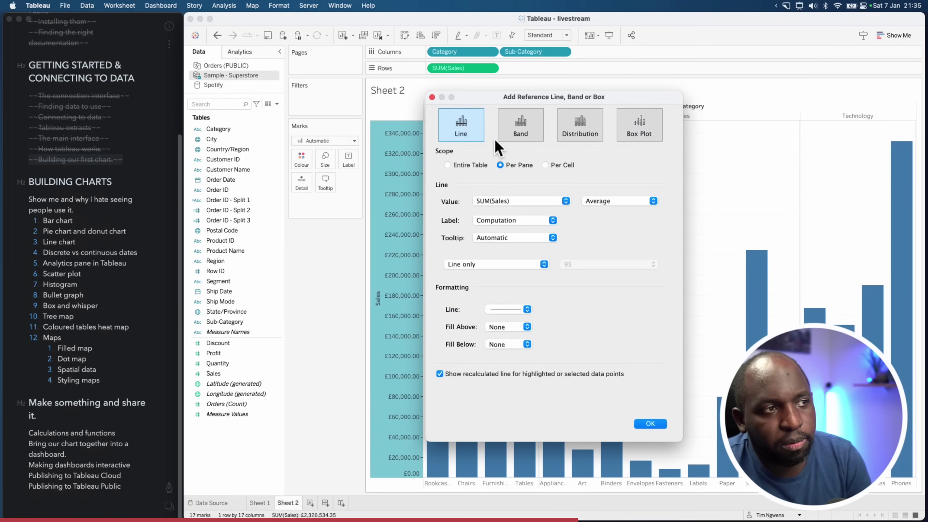
click(524, 136)
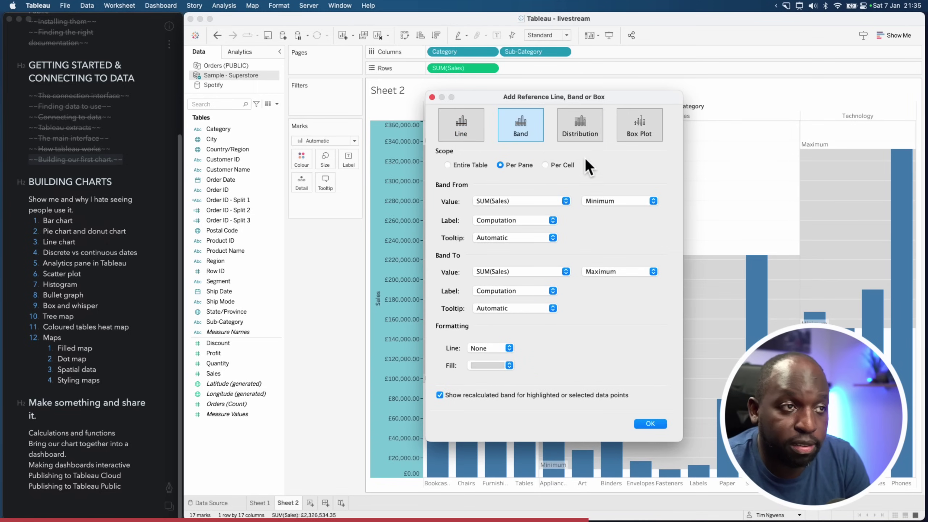
click(581, 126)
click(650, 129)
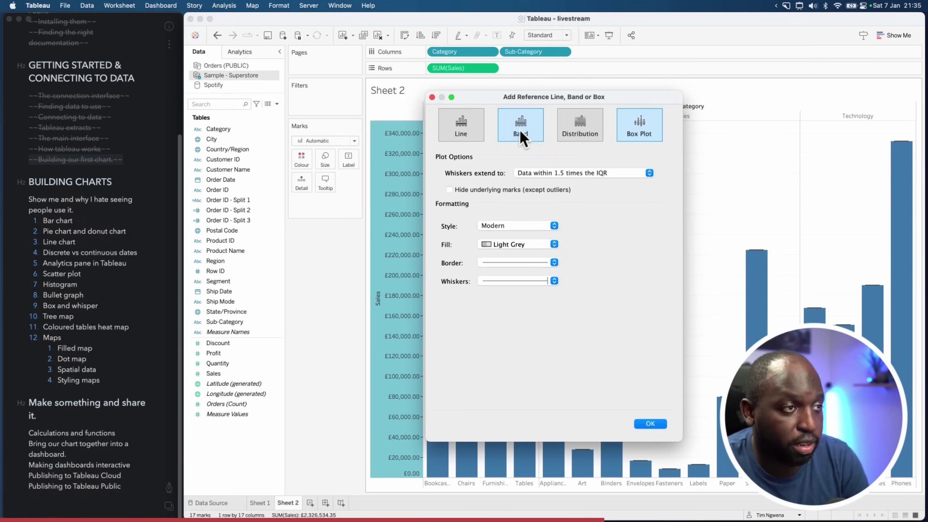
click(470, 127)
drag(563, 99, 203, 51)
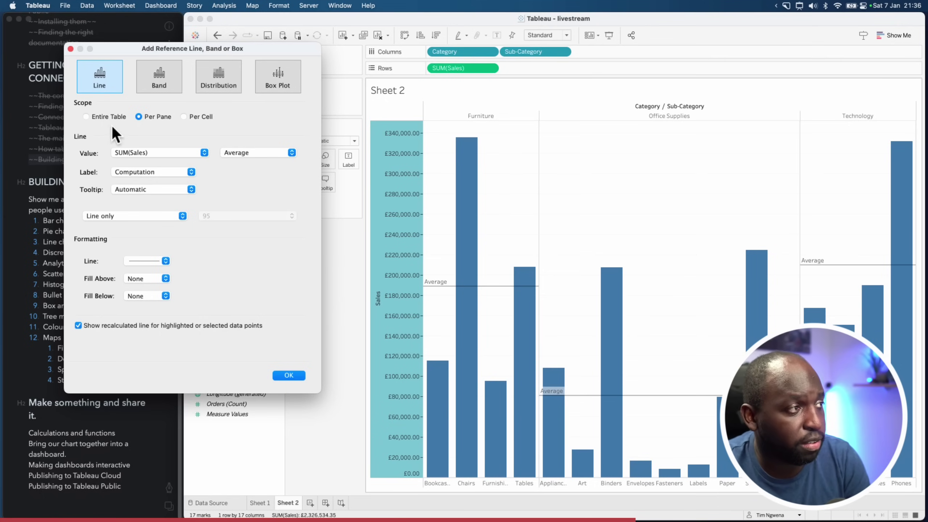
Set the Average line's scope to Per Cell after trying Table and Pane, and apply it
click(86, 116)
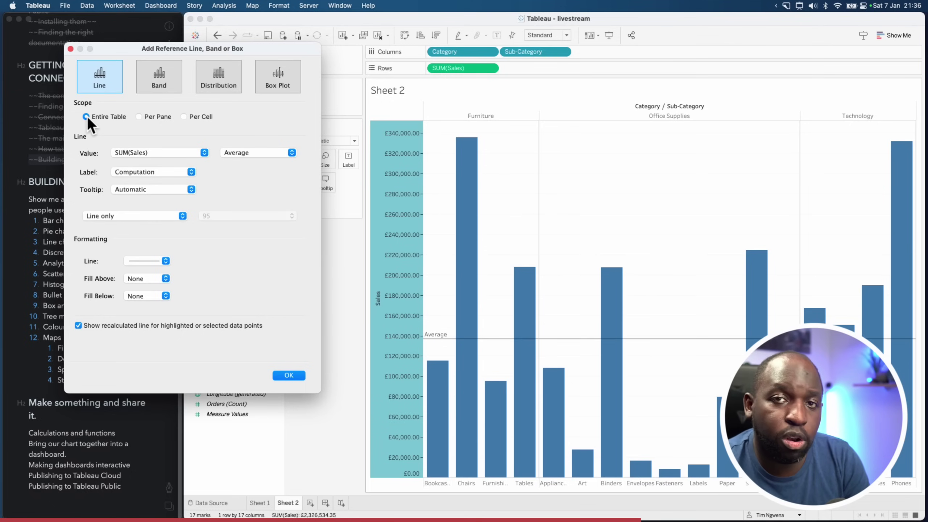
click(137, 117)
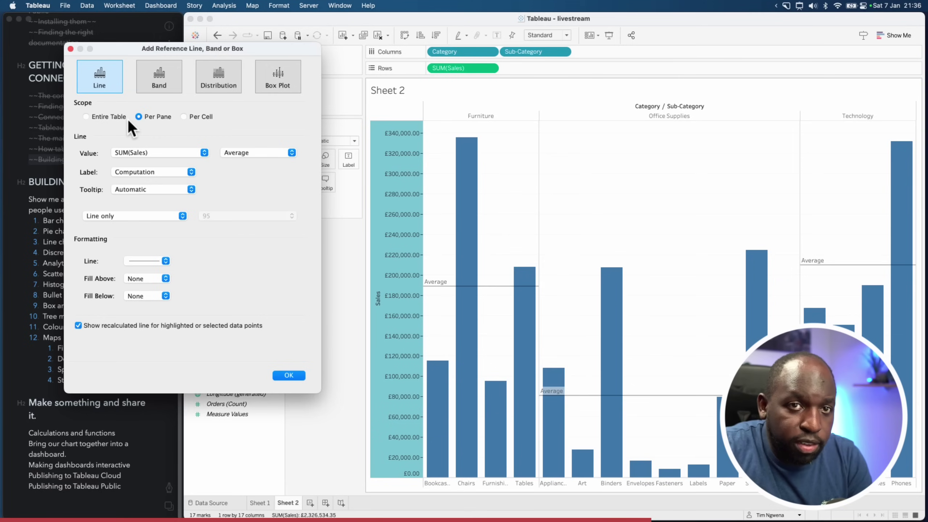
click(183, 117)
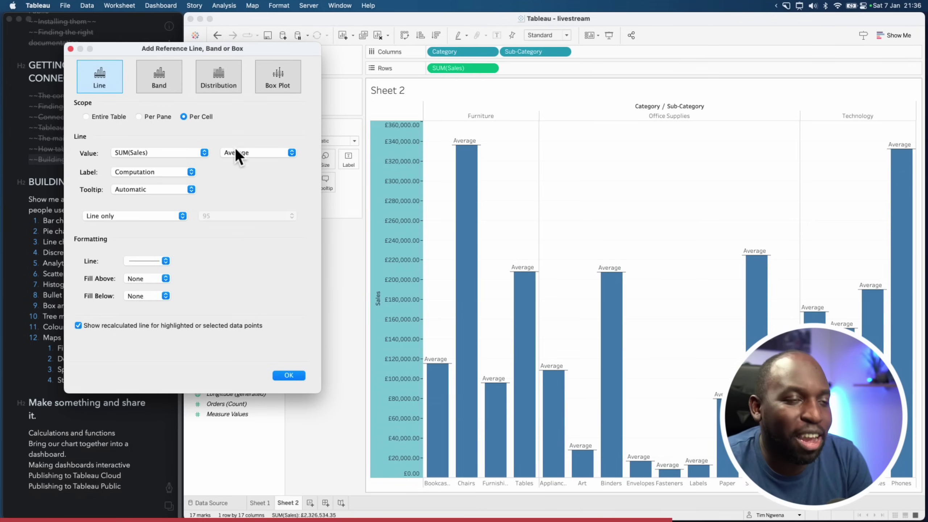
click(155, 117)
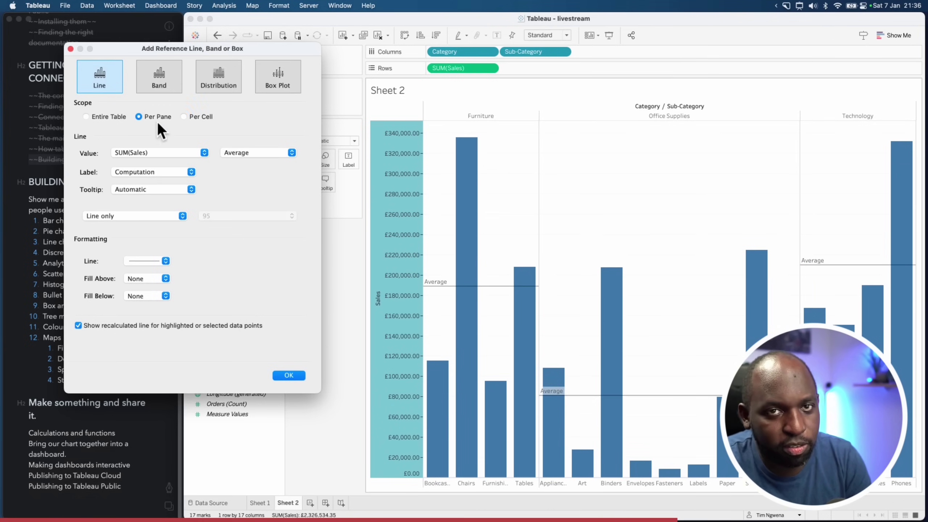
click(200, 117)
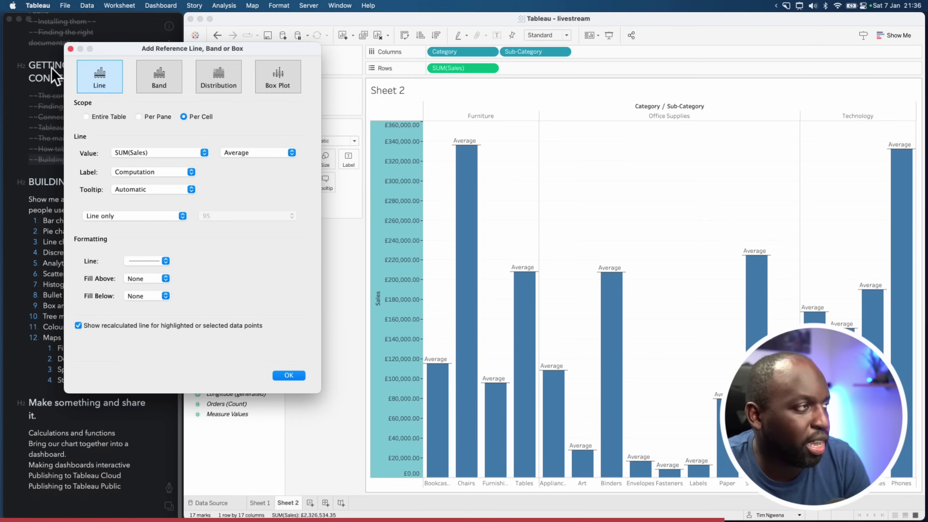
click(72, 49)
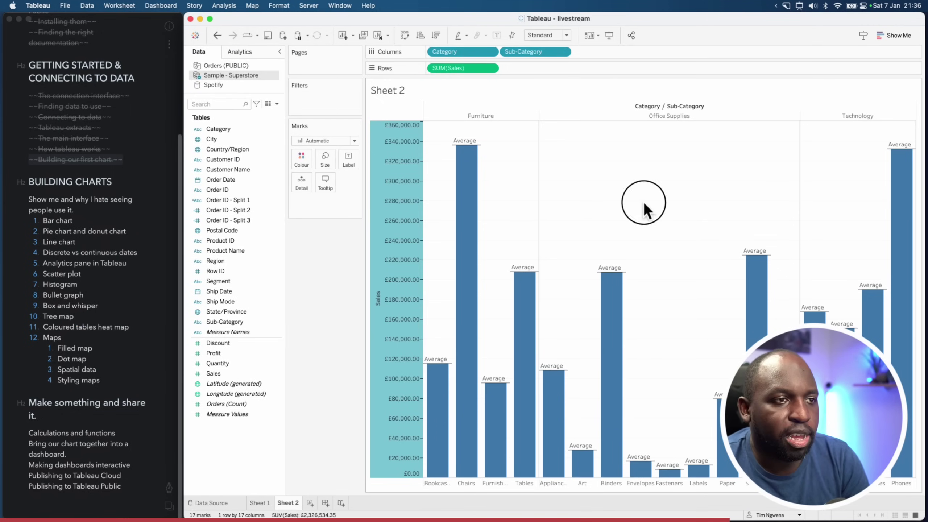
Colour the Sales bars by Ship Mode, stacking each bar into four coloured segments
click(645, 205)
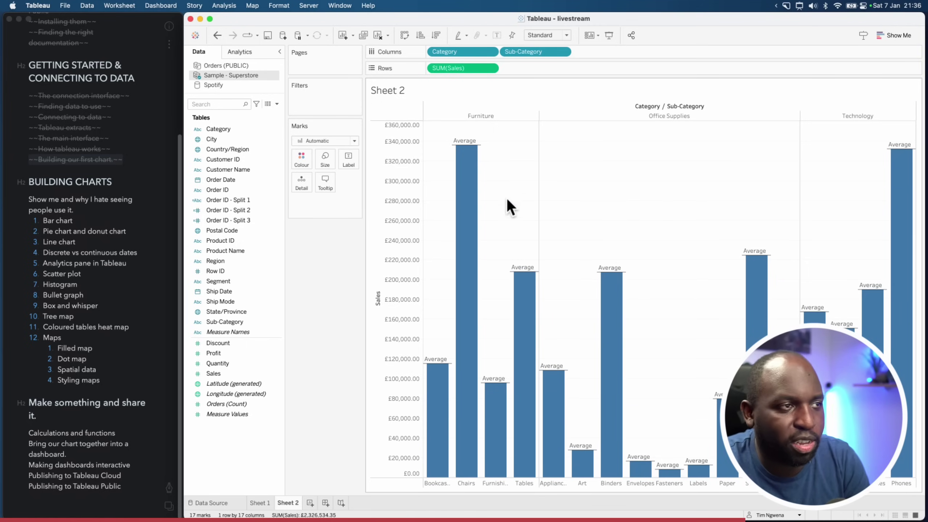
mouse_move(468, 205)
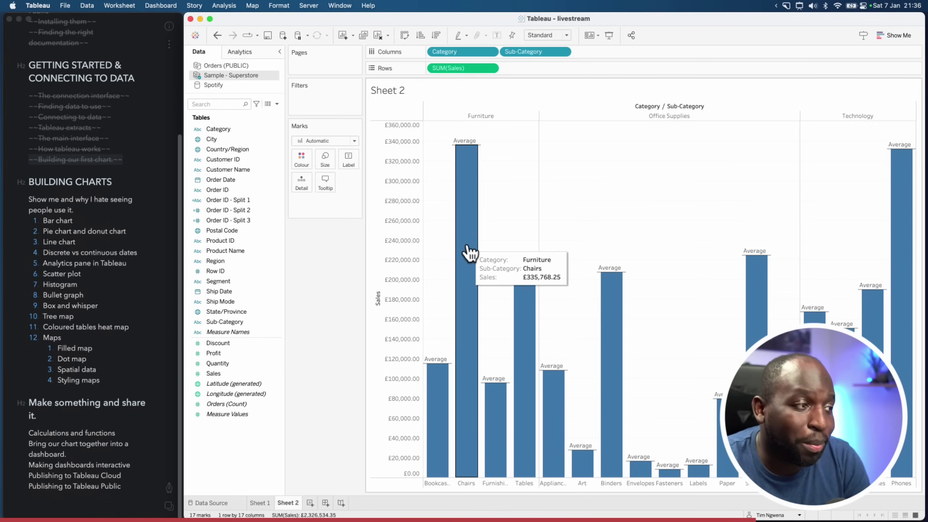
mouse_move(476, 189)
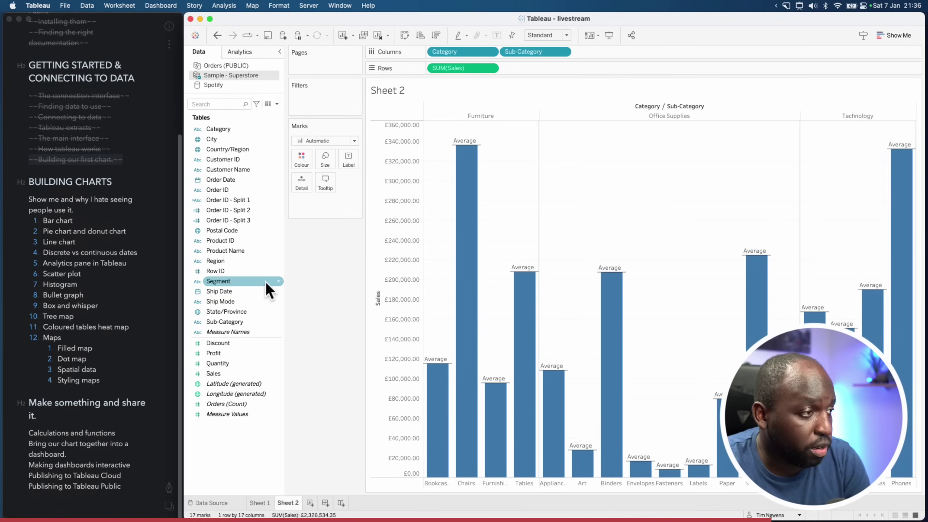
drag(216, 301, 303, 161)
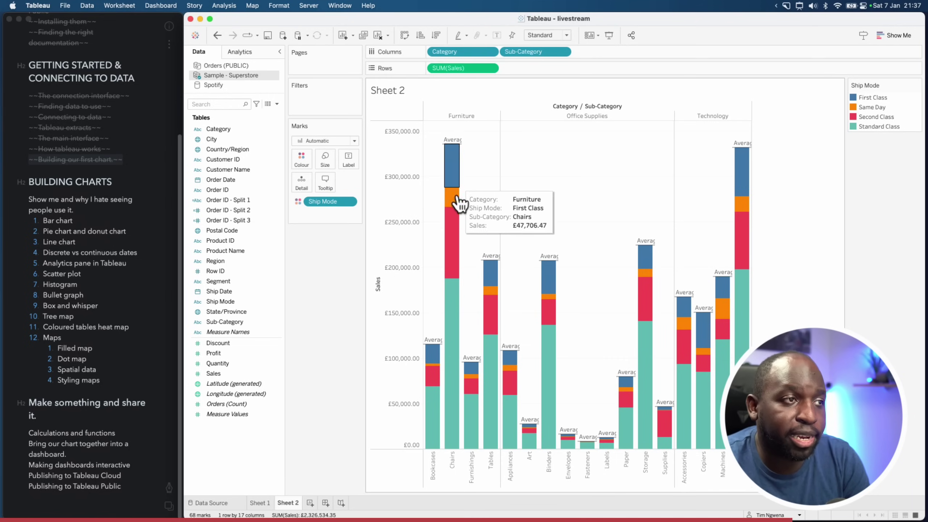
mouse_move(455, 261)
mouse_move(453, 297)
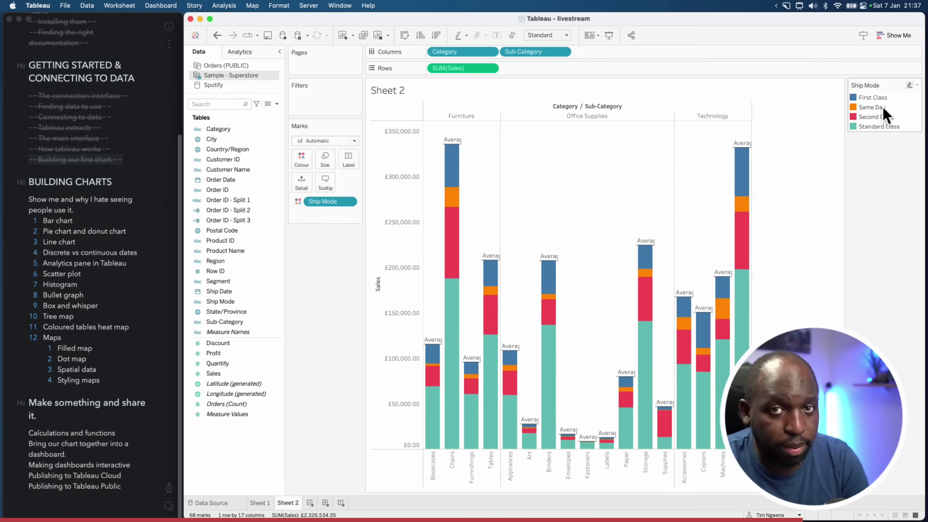
mouse_move(452, 280)
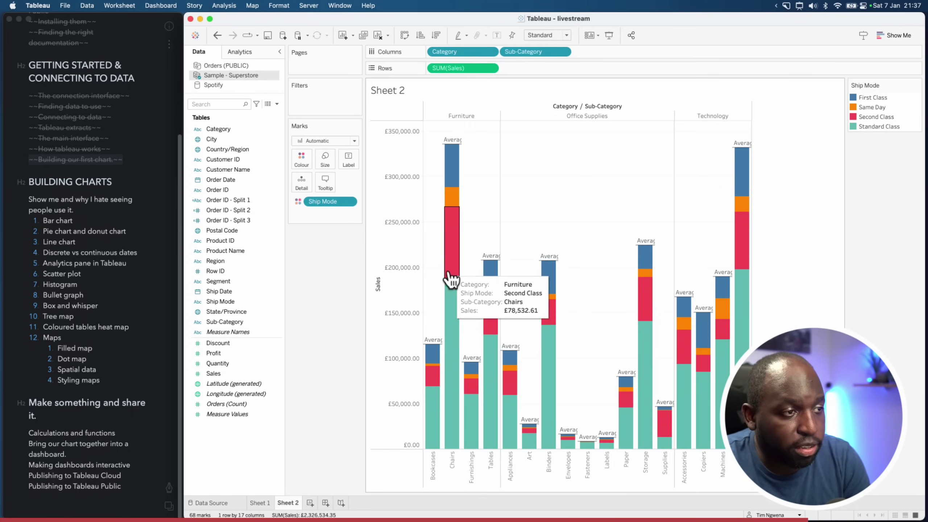
mouse_move(456, 175)
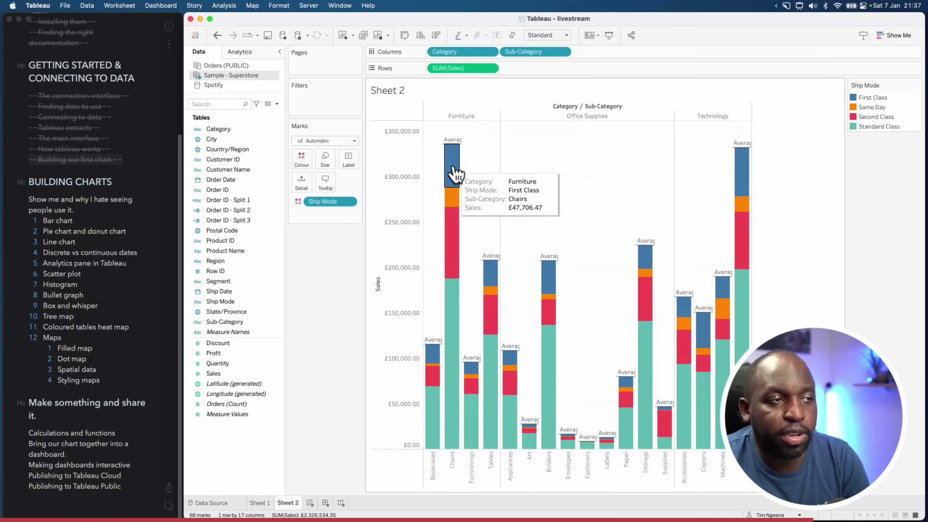
mouse_move(456, 225)
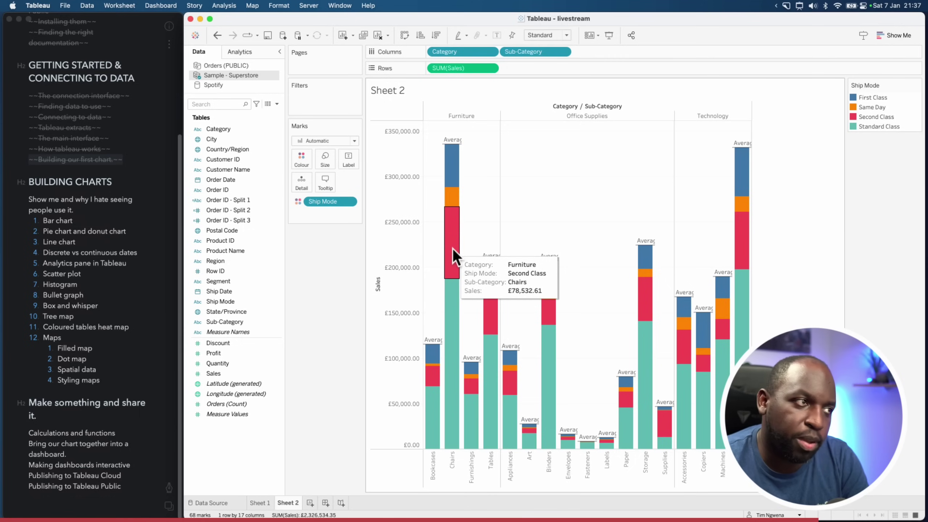
Open the Edit Tooltip editor and close it without changes
click(326, 182)
click(505, 221)
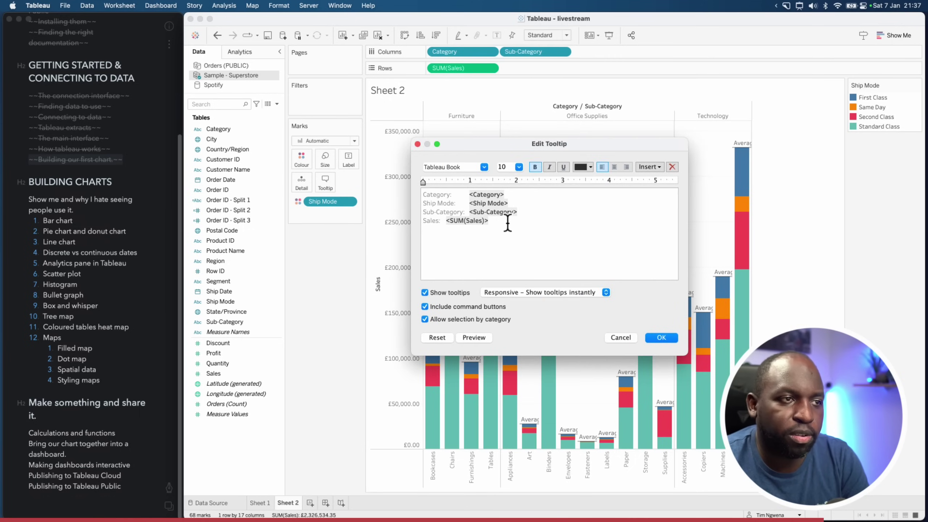
click(419, 144)
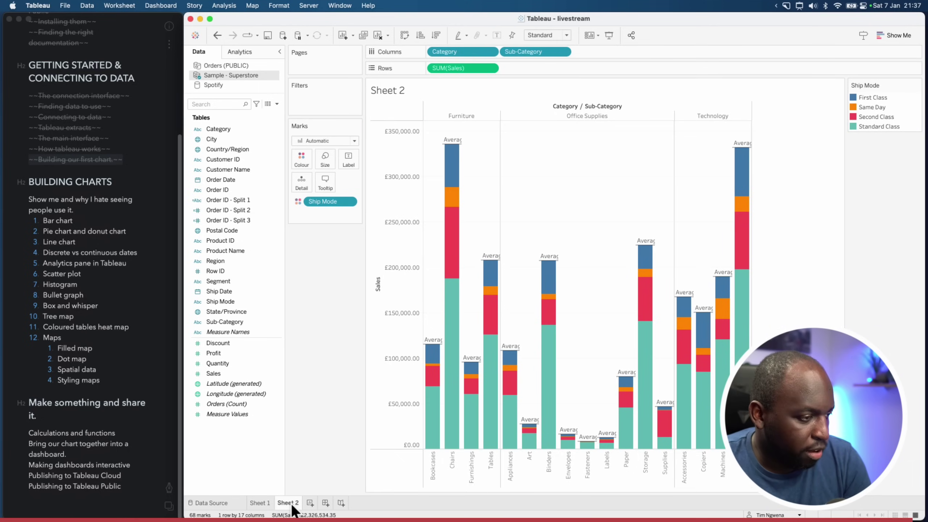
Rename Sheet 2 to 'Bar chart' and add a new blank worksheet
right_click(295, 507)
click(325, 395)
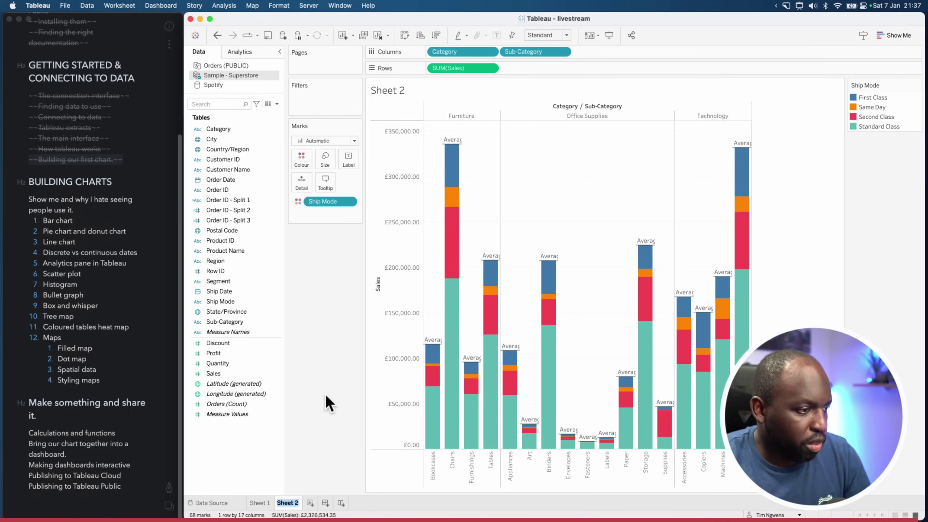
text(Bar chart)
key(Return)
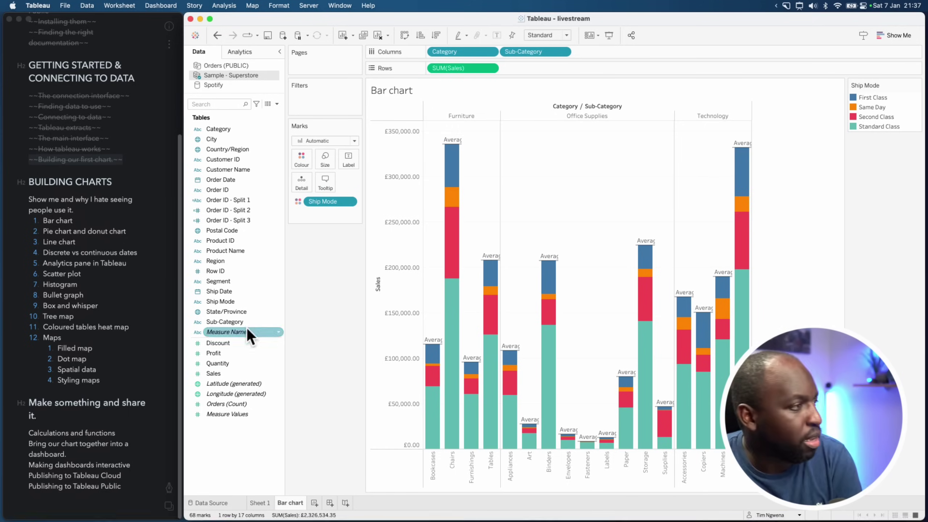
click(96, 245)
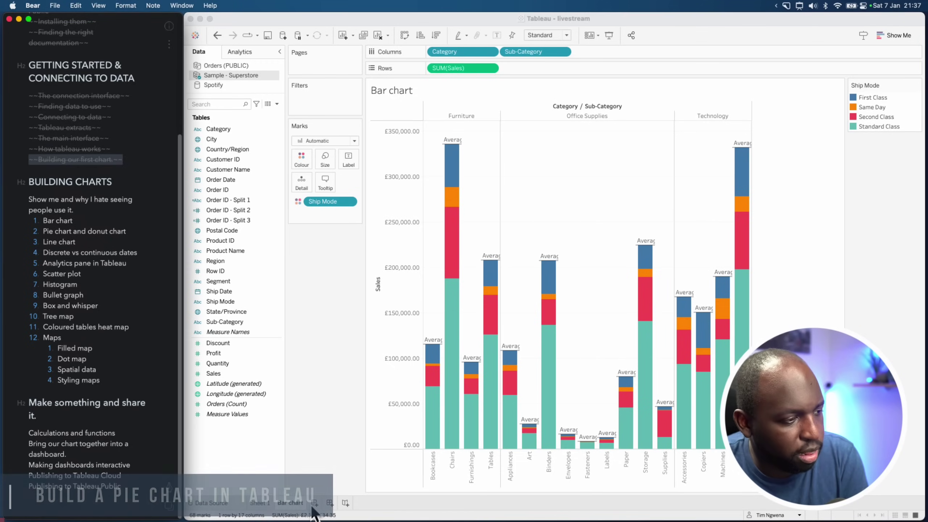
click(314, 503)
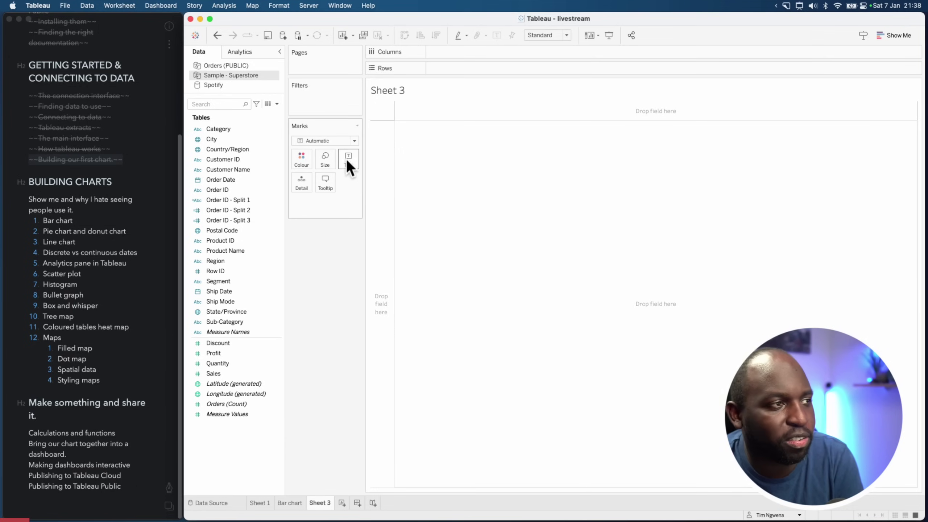
click(354, 141)
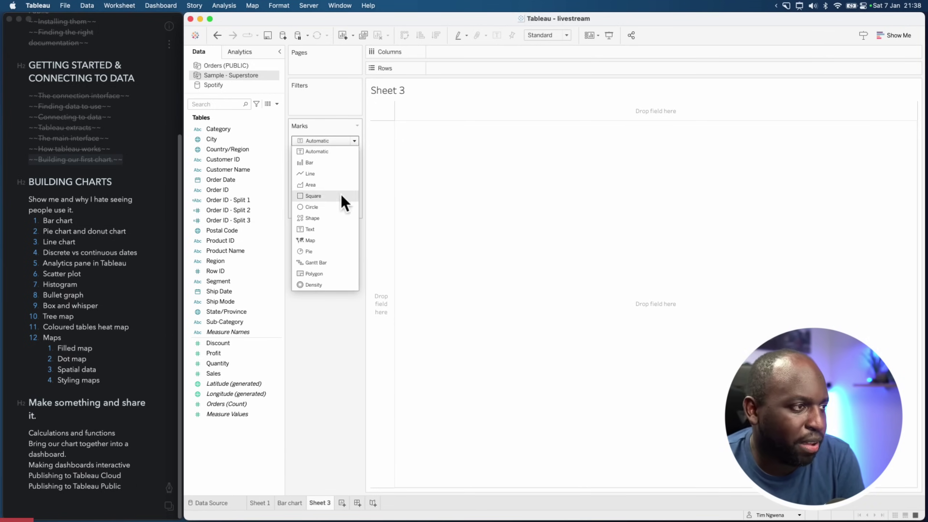
click(311, 252)
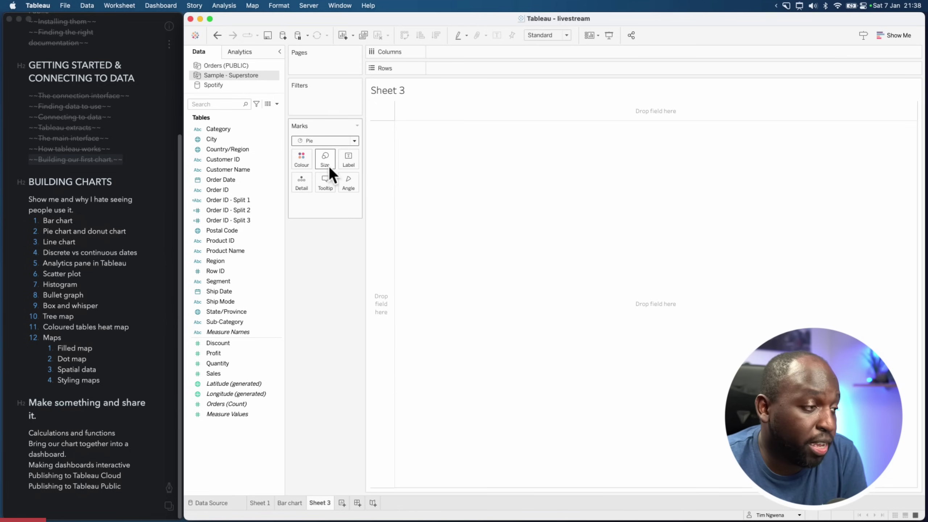
drag(214, 373, 325, 162)
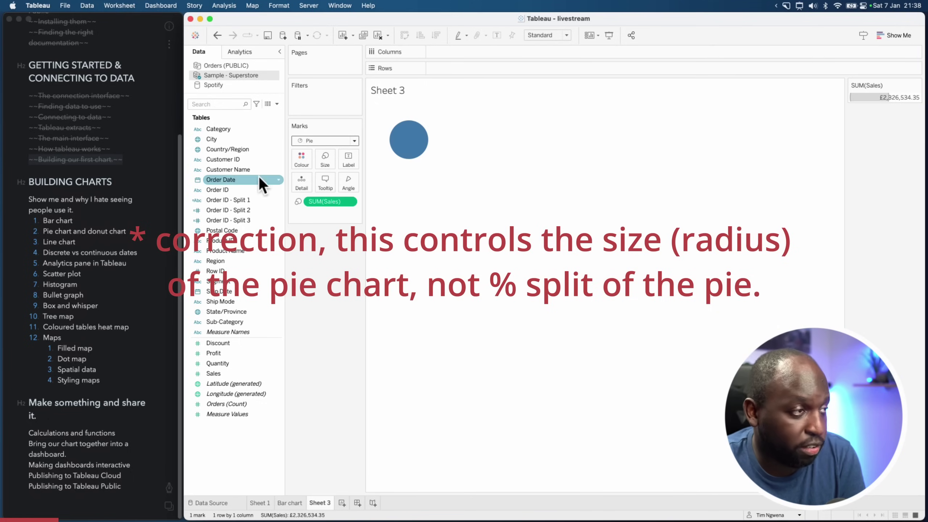
drag(219, 130, 301, 160)
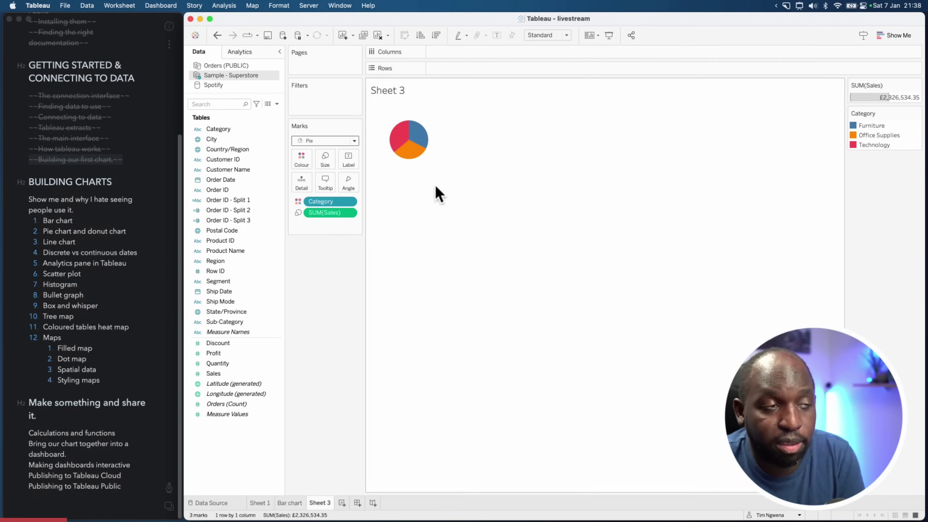
mouse_move(402, 152)
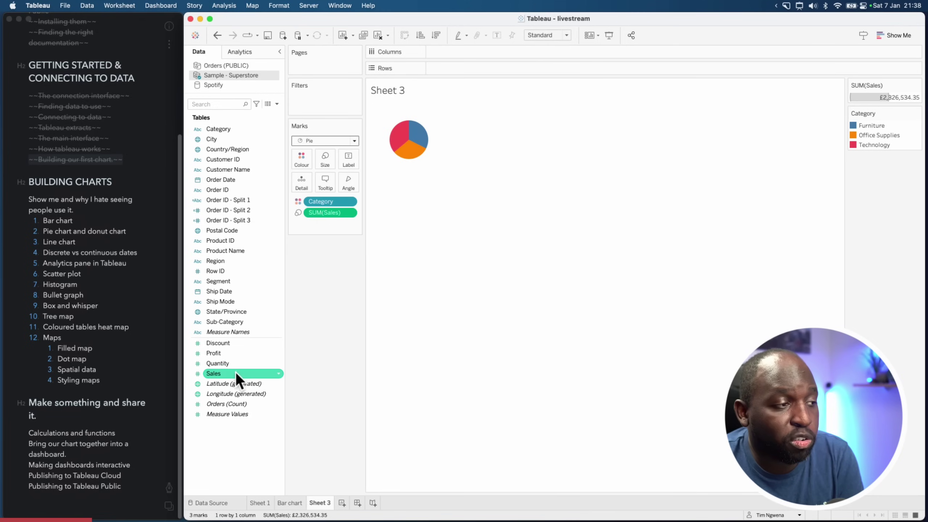
drag(235, 372, 350, 189)
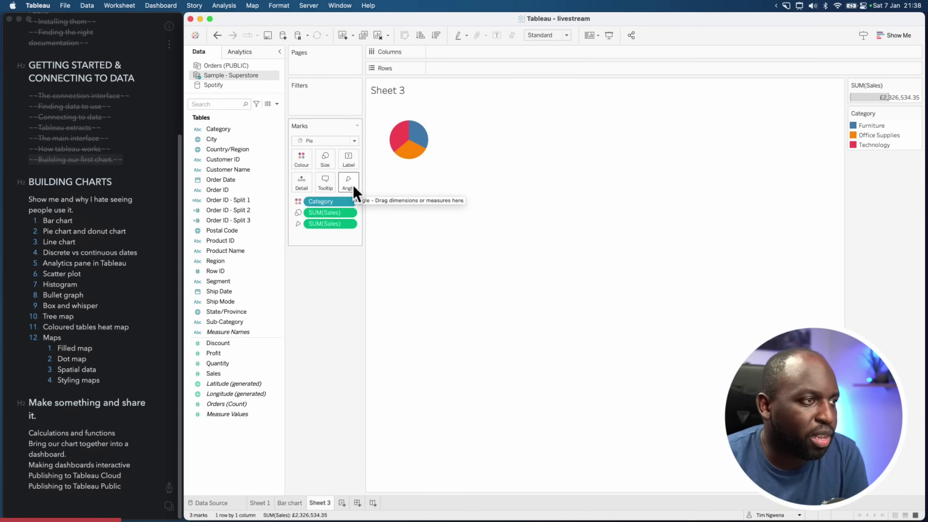
click(377, 34)
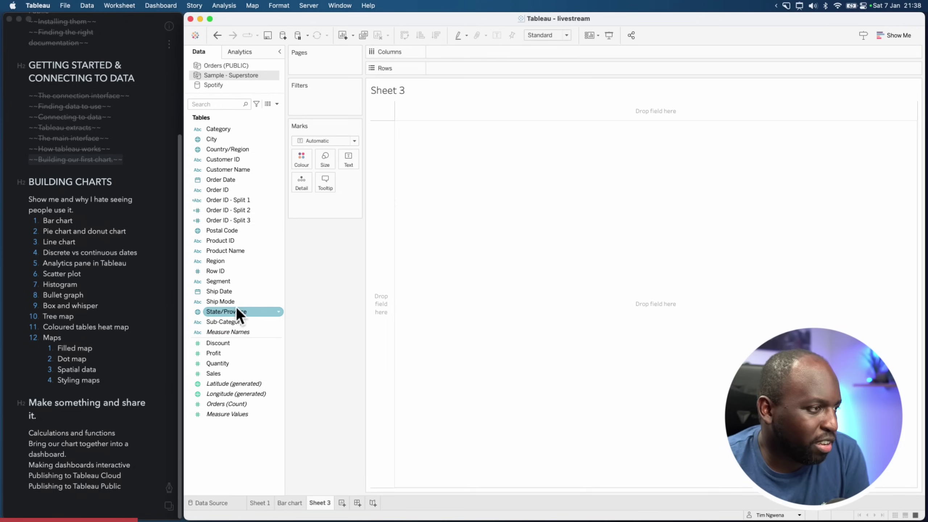
Change the marks to Pie, with Ship Mode on Colour and Sales on Angle, Size and Label
click(354, 141)
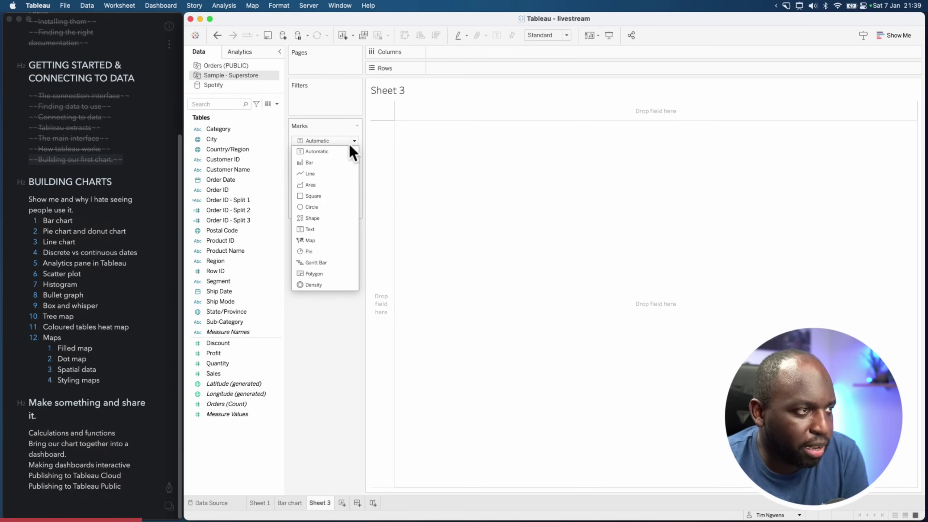
click(318, 251)
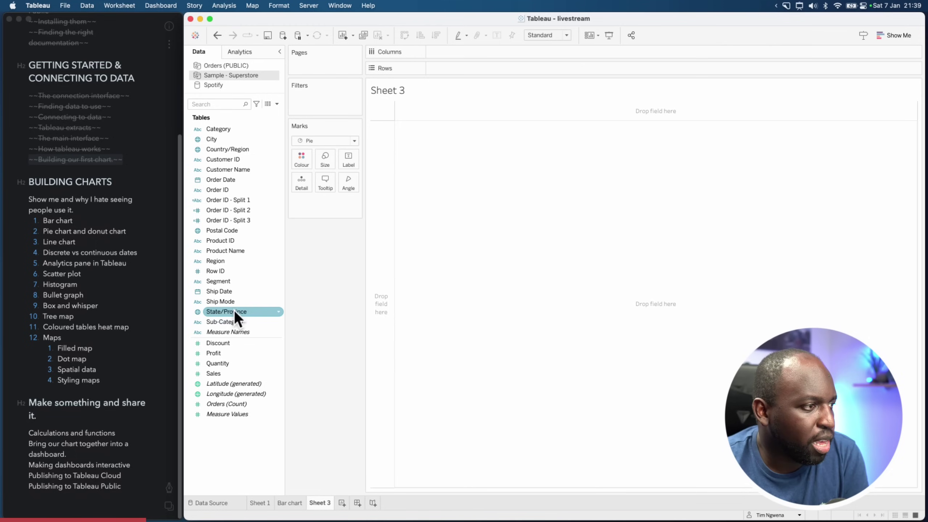
drag(229, 302, 302, 160)
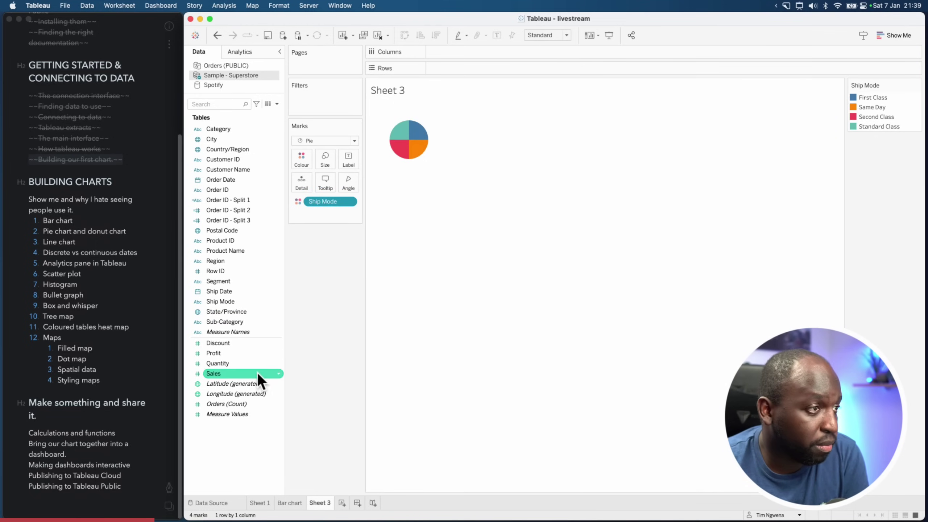
drag(220, 373, 349, 183)
click(278, 373)
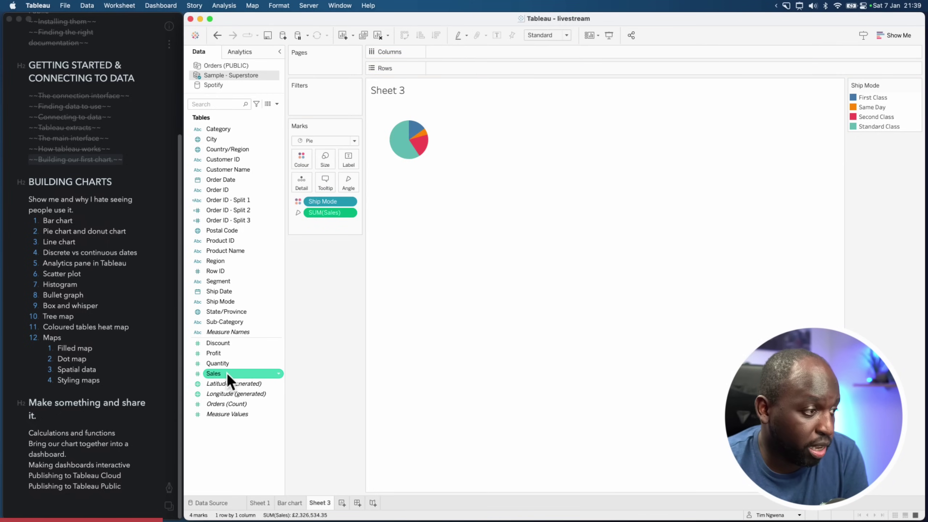
drag(220, 373, 324, 167)
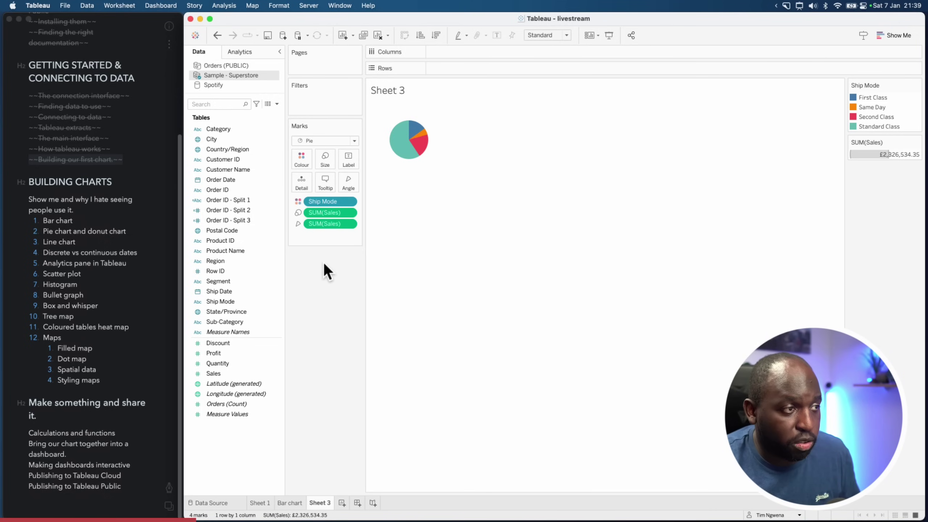
drag(215, 373, 348, 161)
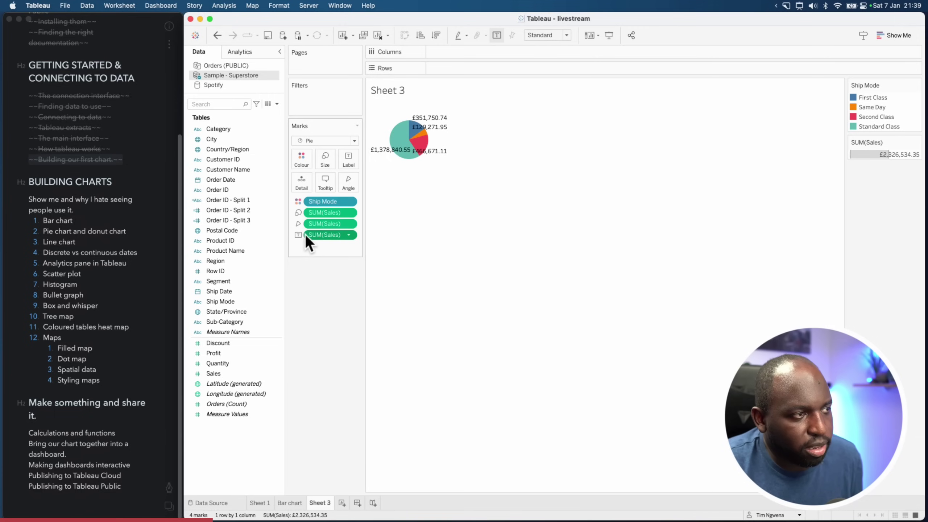
Turn the pie's Sales labels into a Percent of Total quick table calculation
click(350, 235)
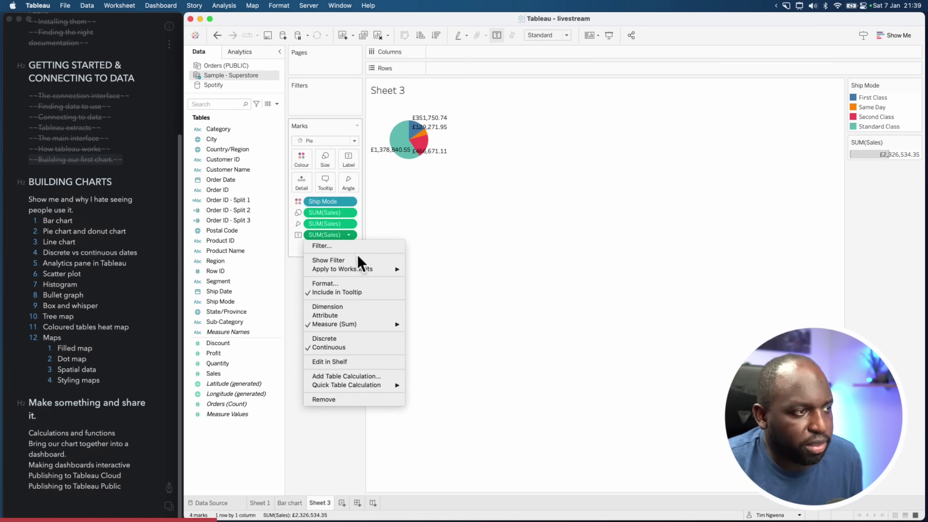
mouse_move(370, 387)
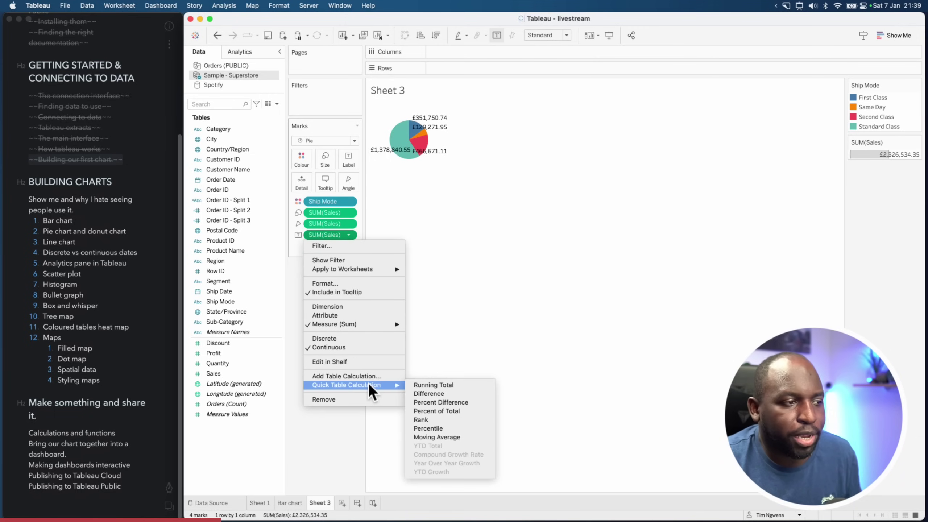
click(438, 411)
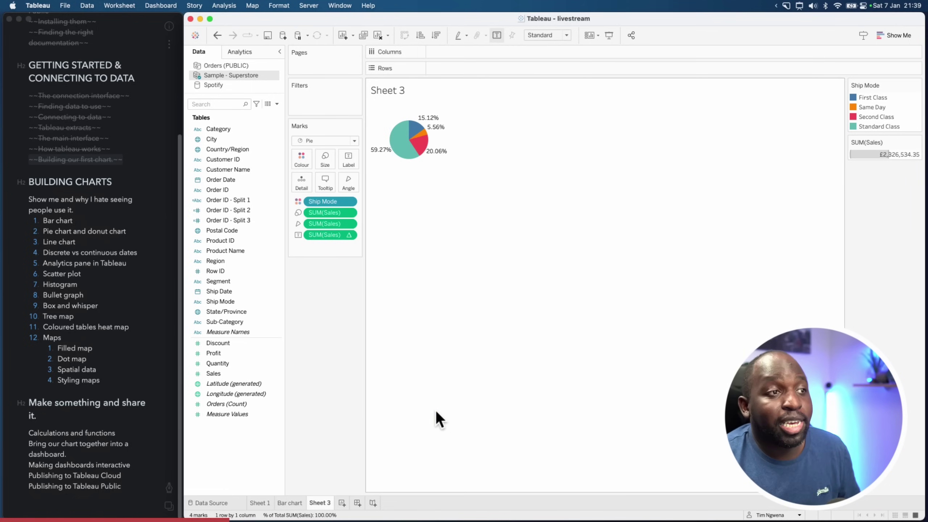
Bring up the Format Font settings for the pie from its context menu
right_click(474, 127)
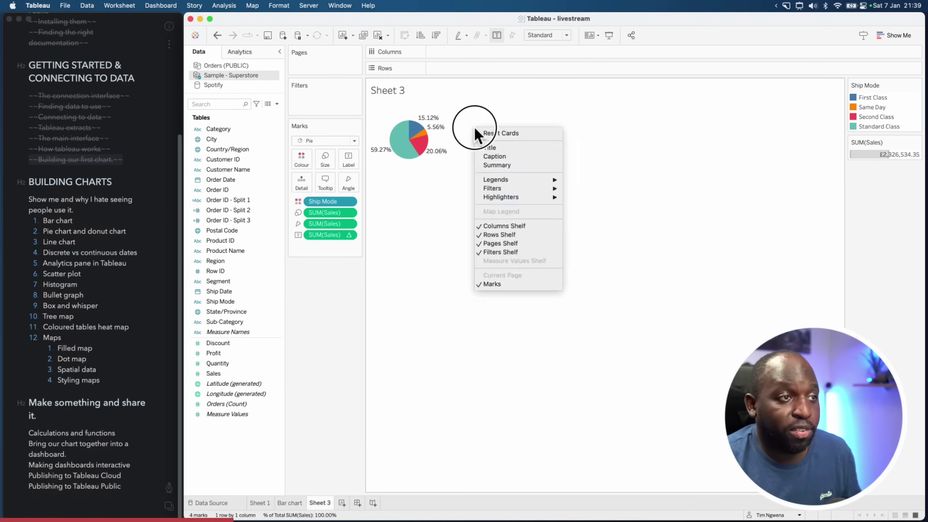
mouse_move(507, 181)
right_click(445, 123)
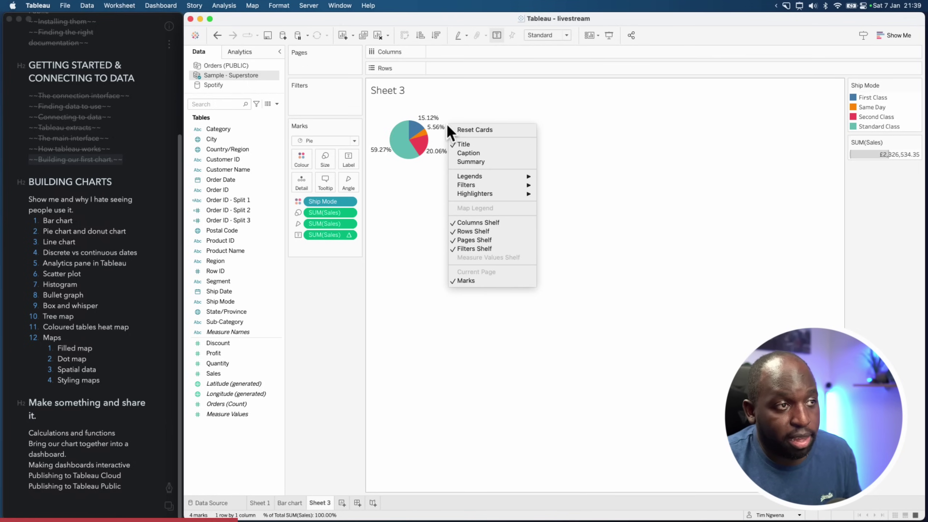
right_click(441, 138)
click(458, 184)
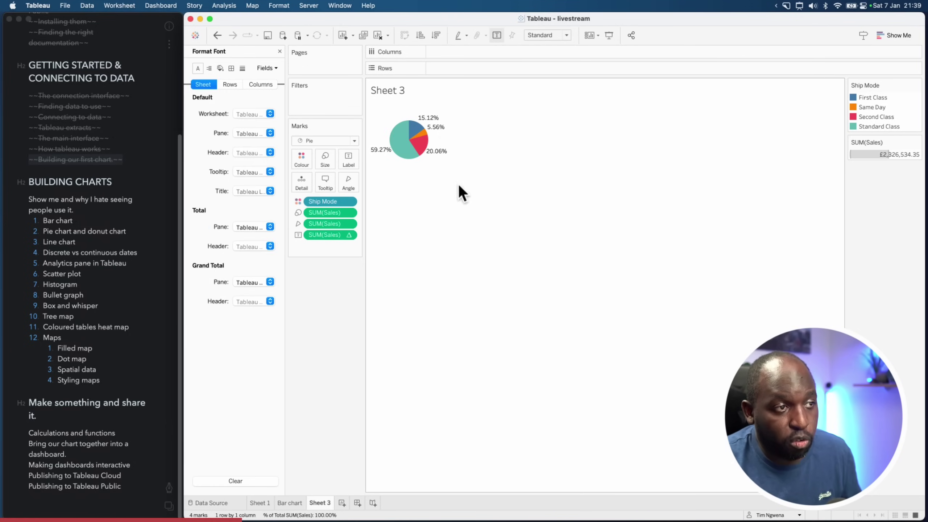
Format % of Total SUM(Sales) as Percentage with 0 decimals (e.g. 59%), then close the Format pane
click(273, 69)
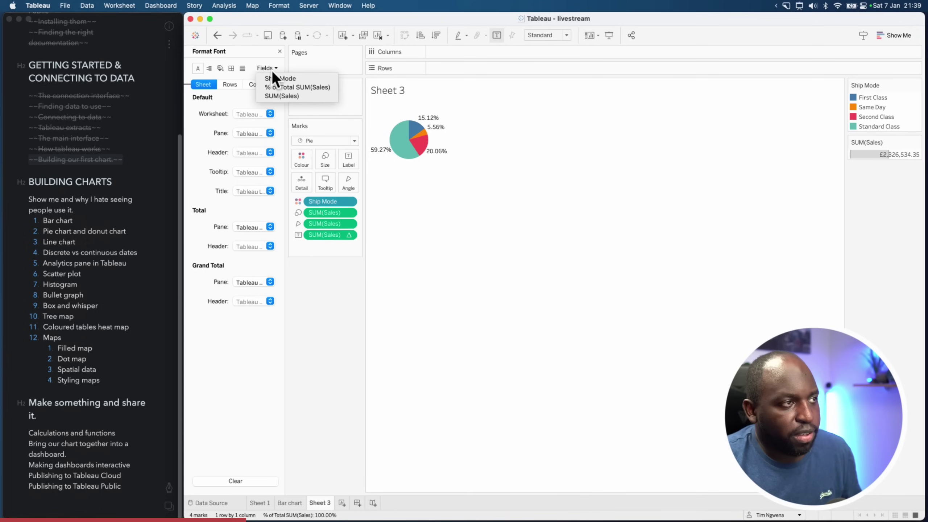
click(299, 90)
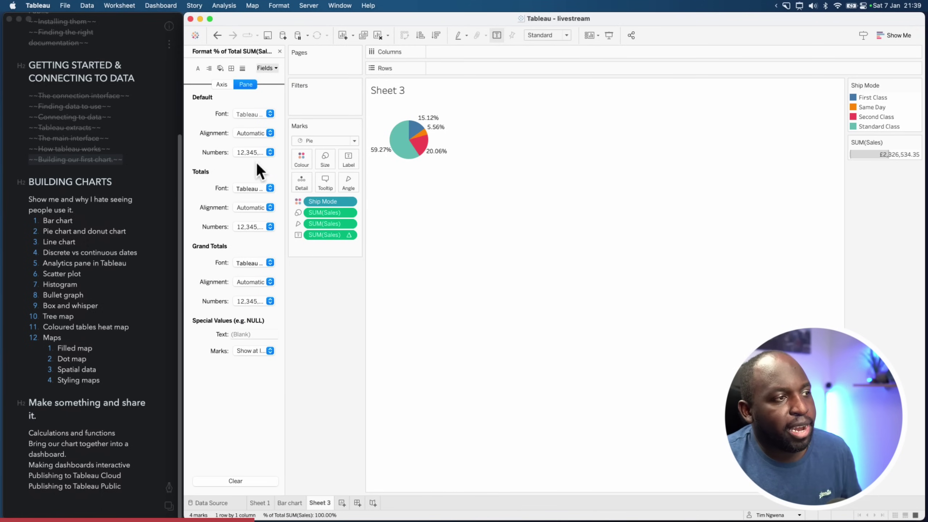
click(264, 153)
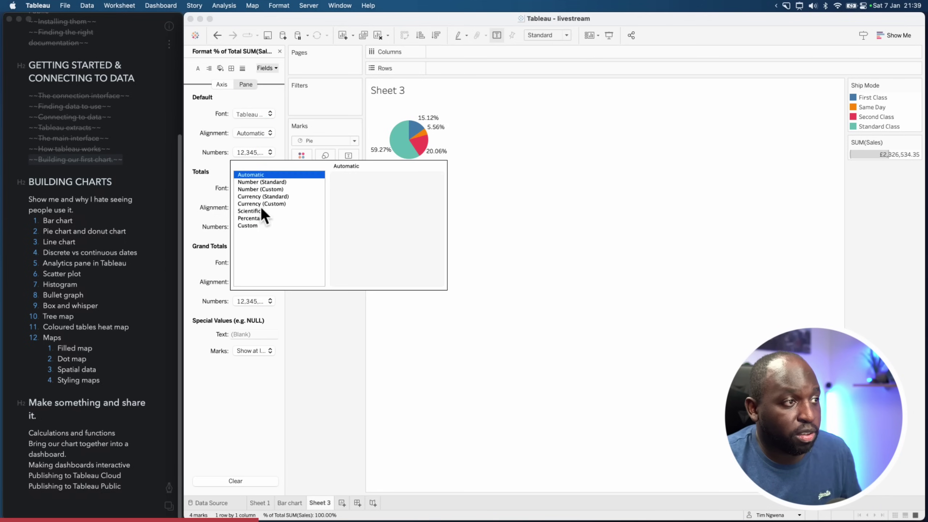
click(262, 218)
click(363, 192)
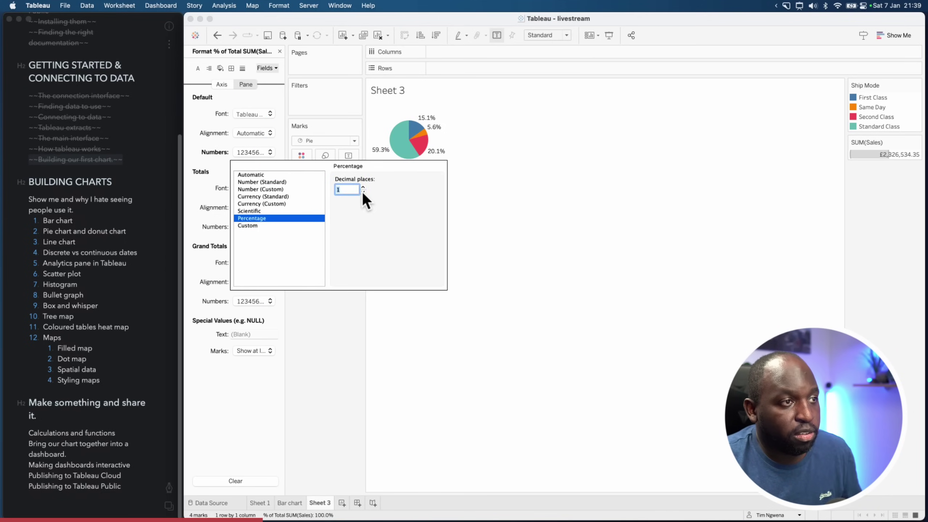
click(363, 191)
click(565, 202)
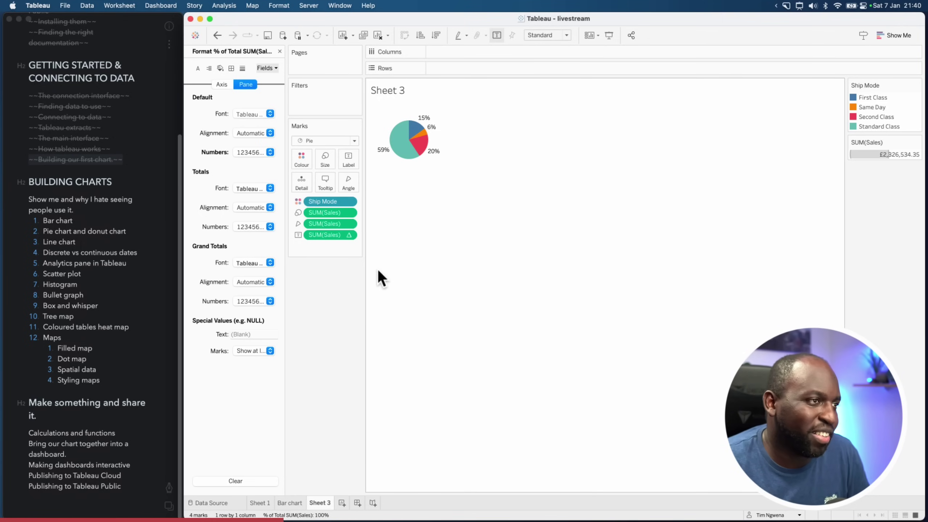
click(280, 51)
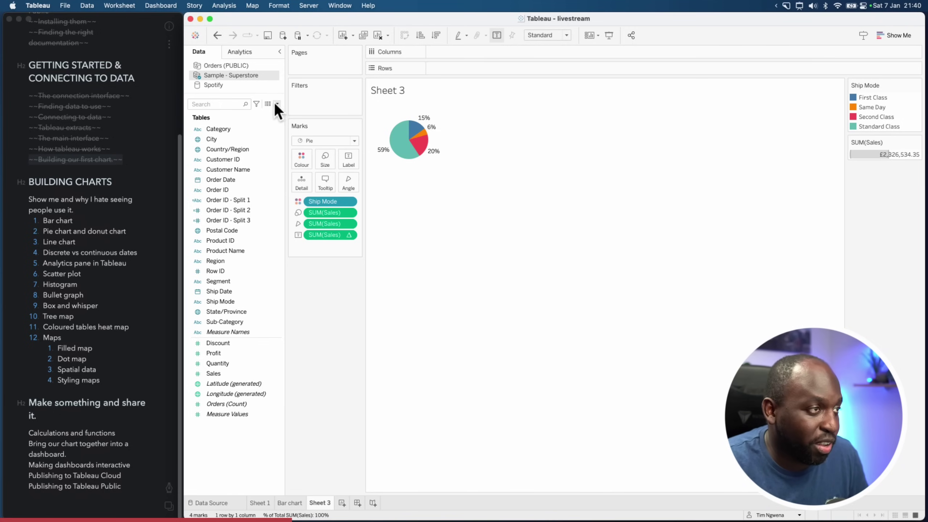
Add a calculated field called 'one' with the formula 1 to the Sample - Superstore fields
right_click(251, 430)
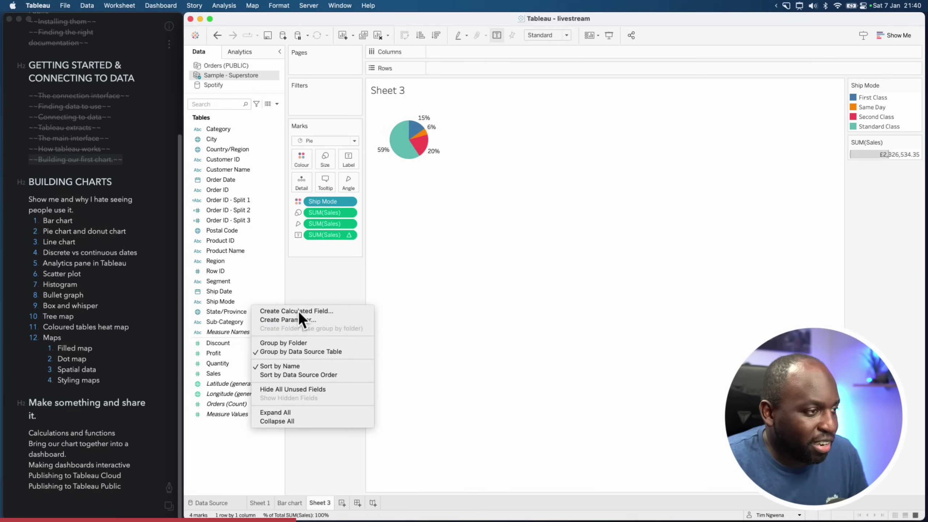
key(Escape)
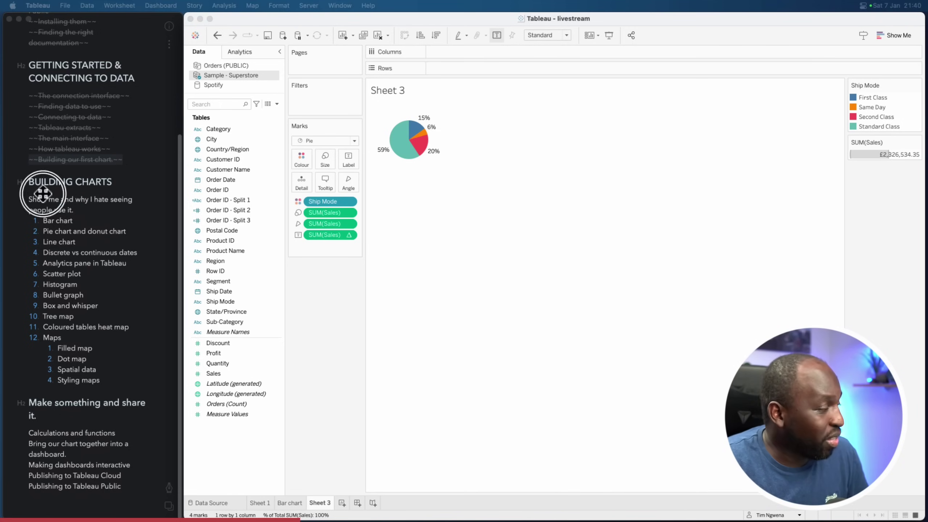
drag(536, 146, 608, 213)
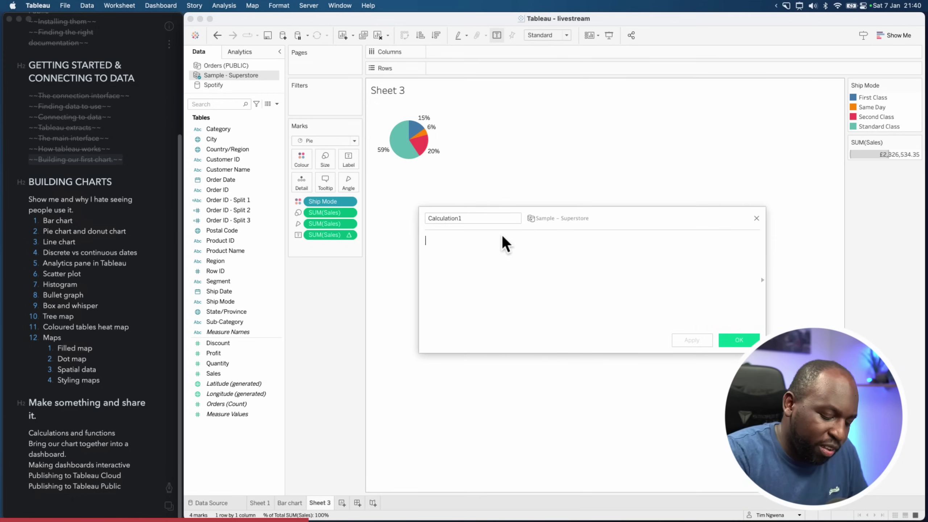
text('')
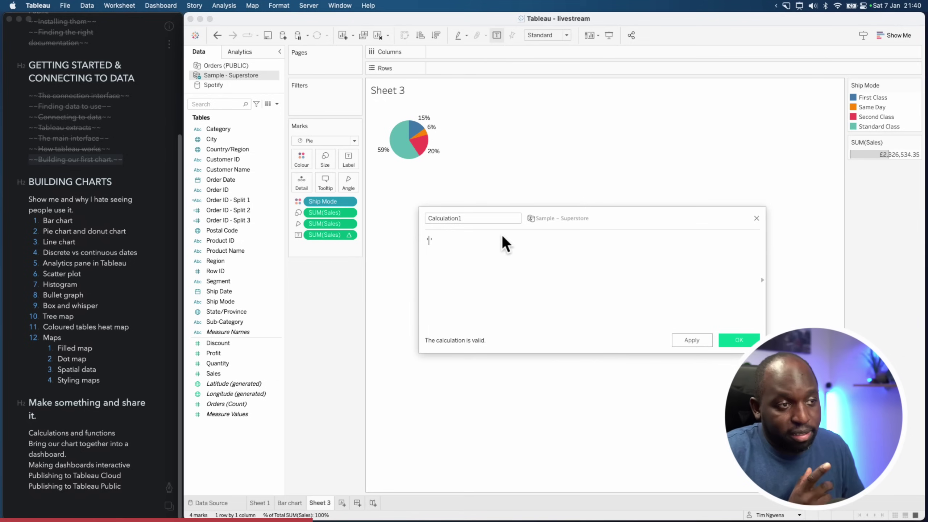
key(BackSpace)
key(BackSpace)
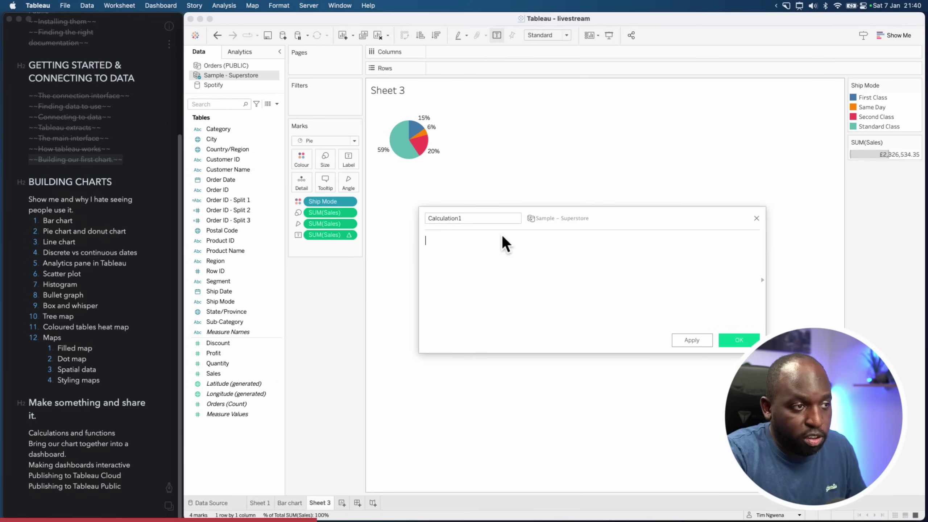
text(1)
click(476, 218)
key(super+a)
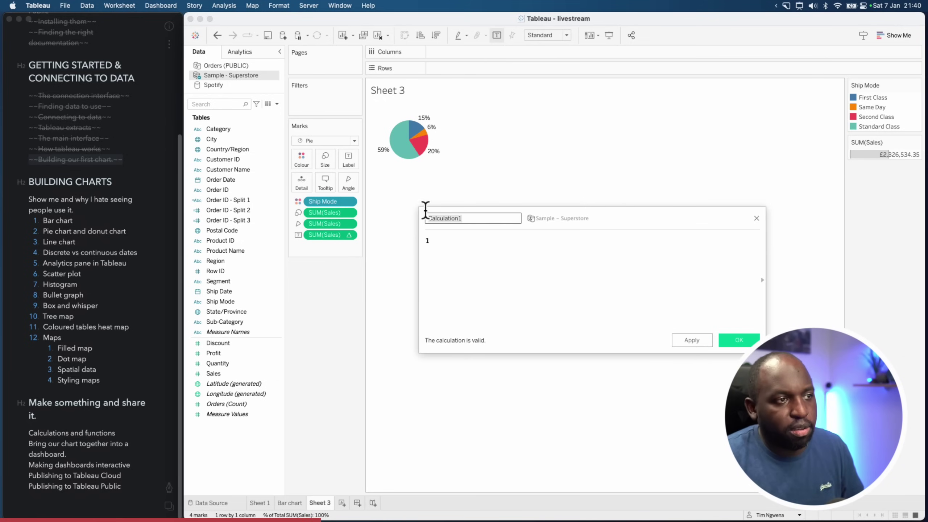
text(one)
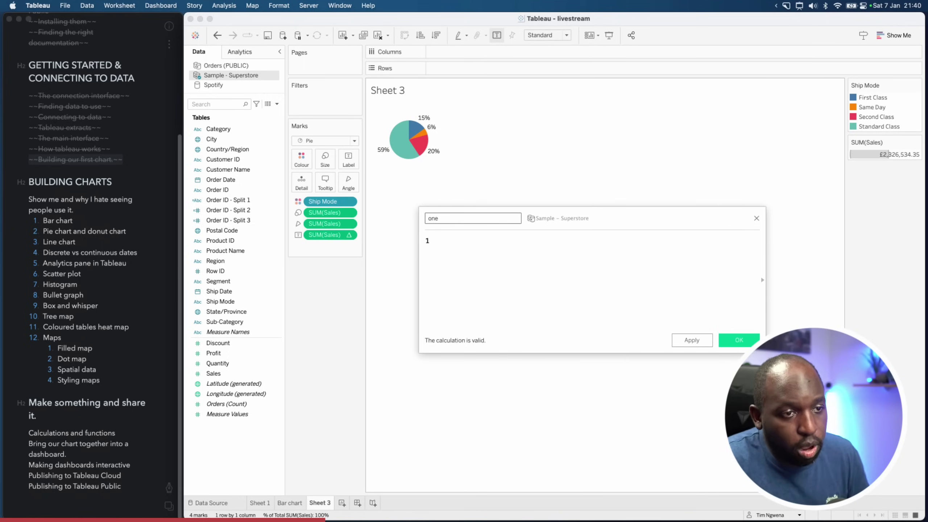
click(741, 342)
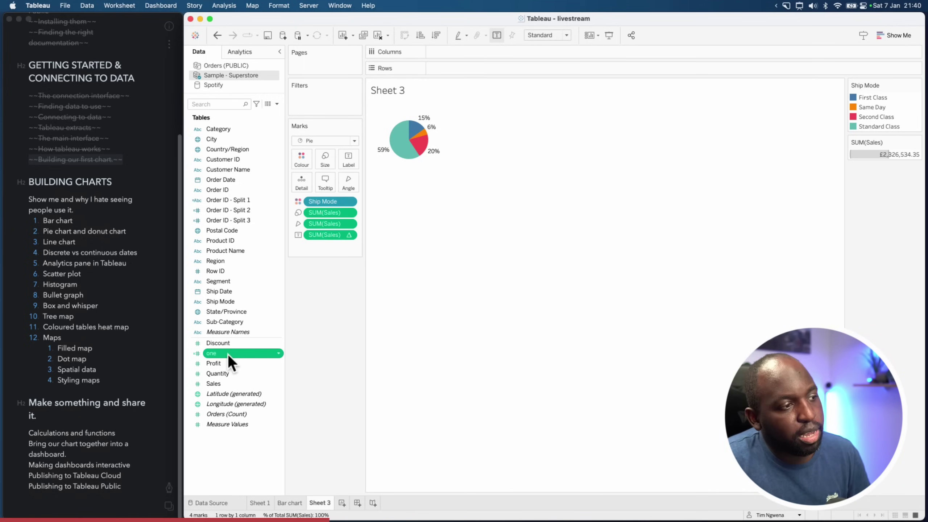
Place 'one' on Rows and change its aggregation from Sum to Average
drag(229, 351, 449, 69)
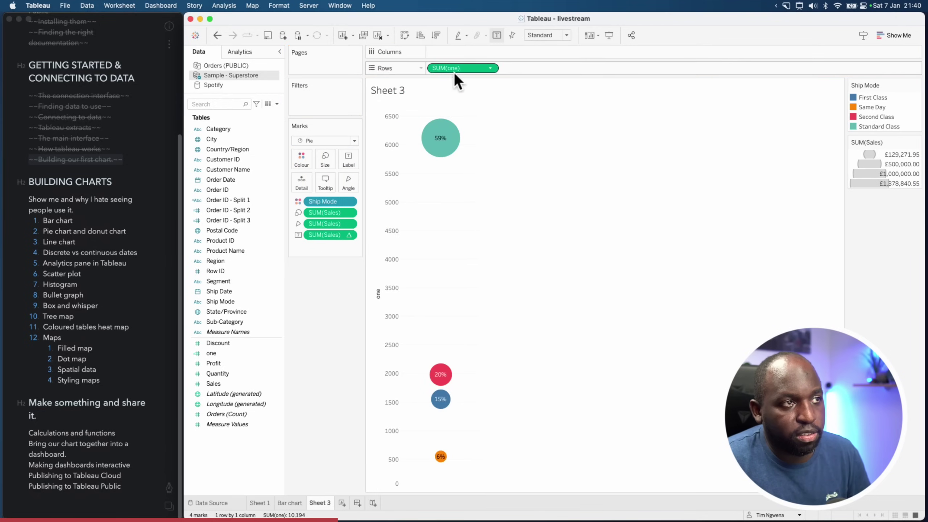
click(490, 68)
click(541, 174)
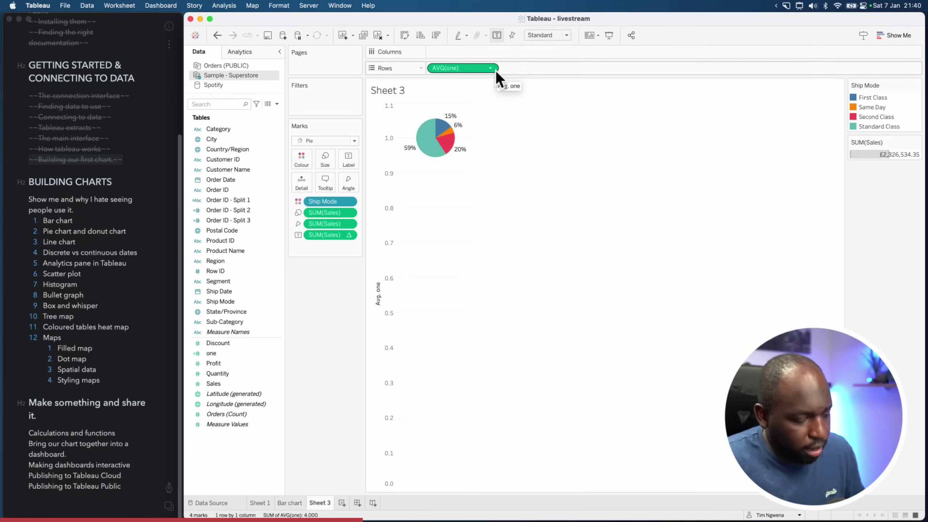
Duplicate the AVG(one) pill on Rows to create a second stacked pie pane
drag(497, 70, 529, 79)
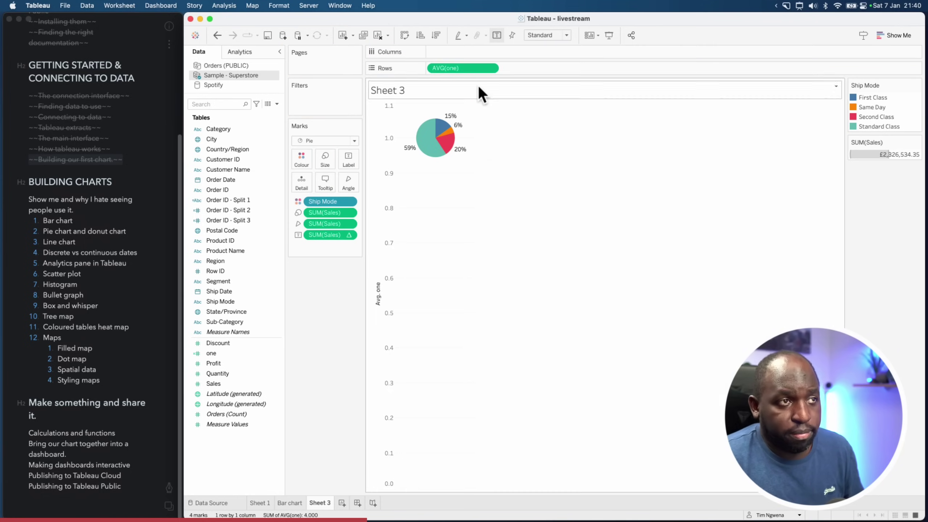
drag(461, 71, 517, 72)
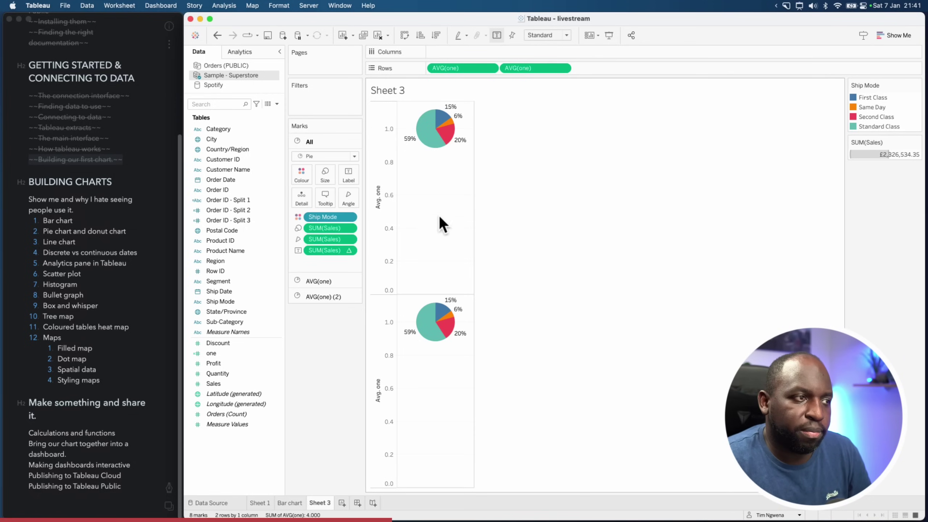
key(super+shift+a)
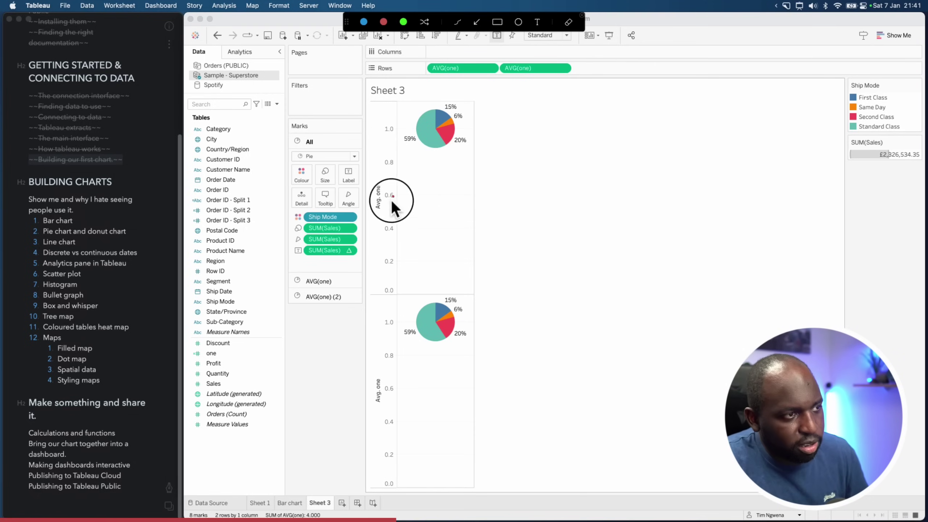
drag(392, 201, 347, 286)
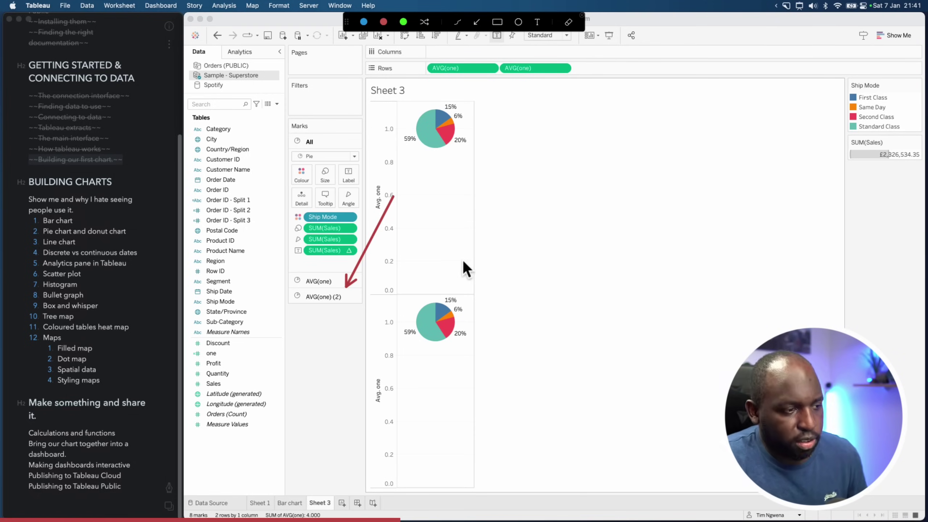
key(Escape)
click(353, 298)
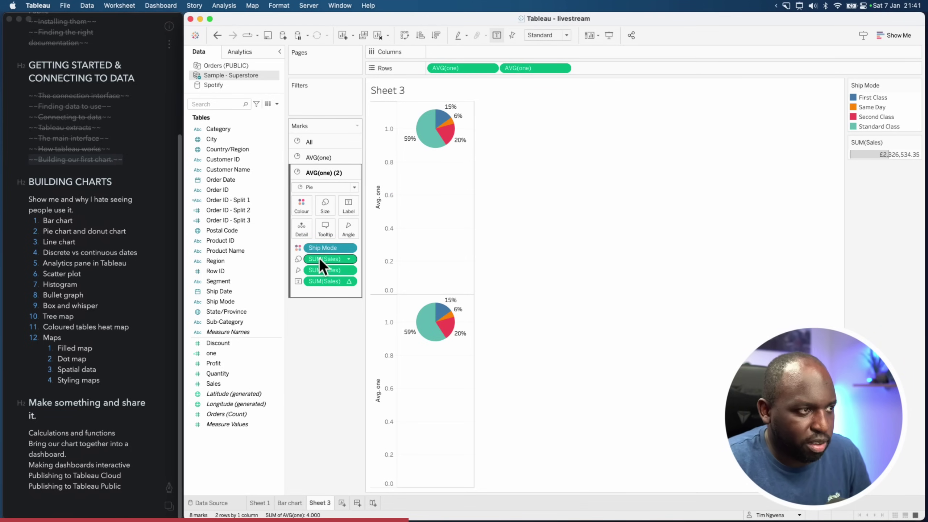
Remove the Ship Mode colour, SUM(Sales) size and angle/label pills from the second pane
drag(324, 248, 310, 327)
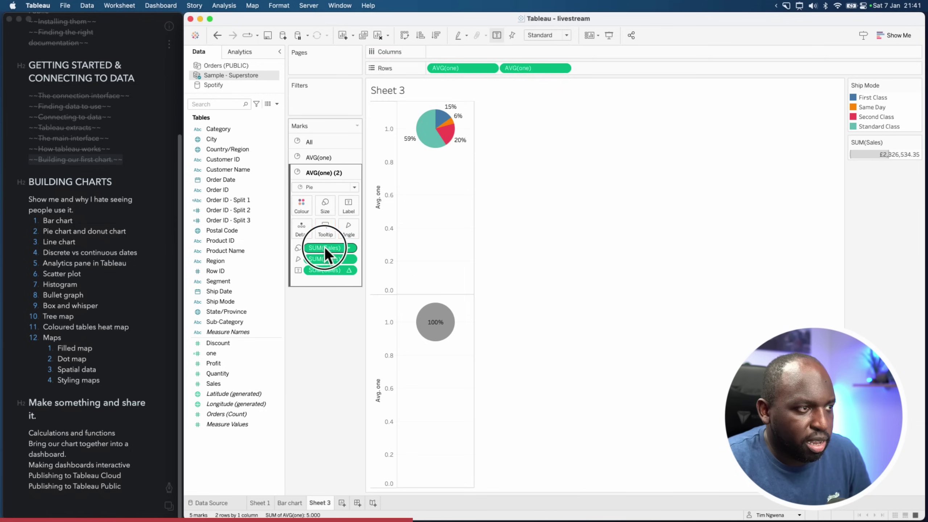
drag(325, 247, 321, 304)
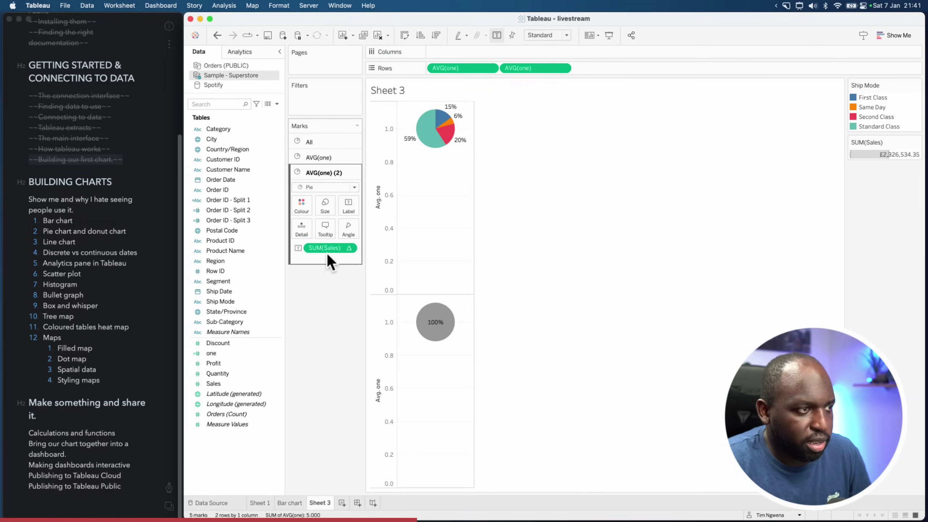
drag(327, 253, 324, 318)
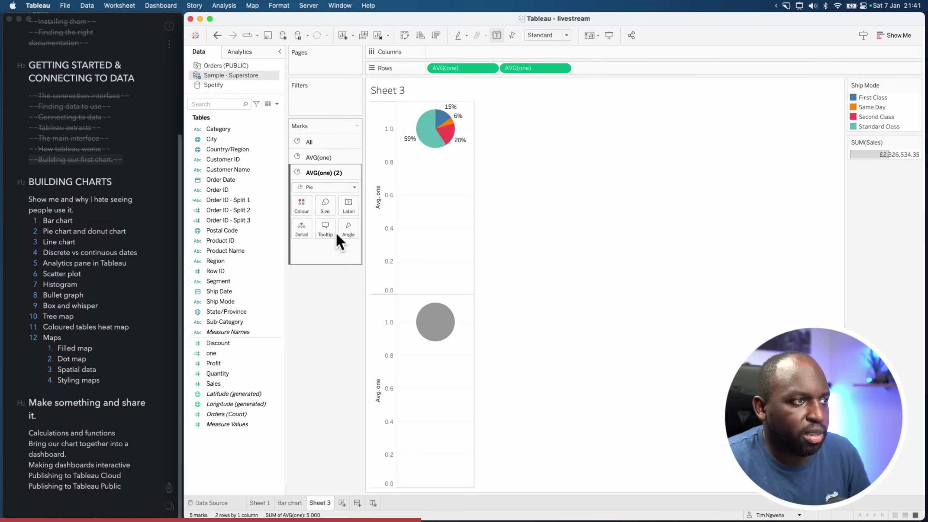
Shrink the second pane's circle mark and colour it white
click(330, 211)
drag(341, 229, 334, 229)
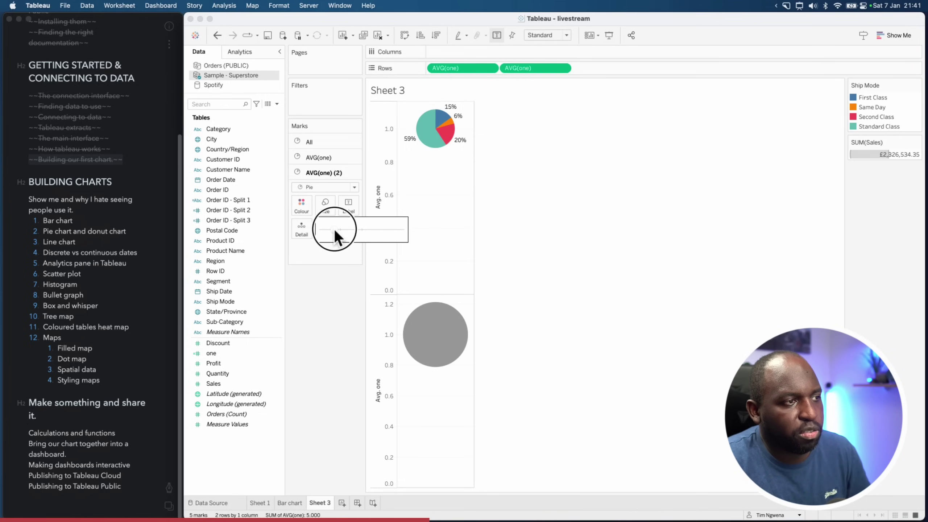
click(301, 206)
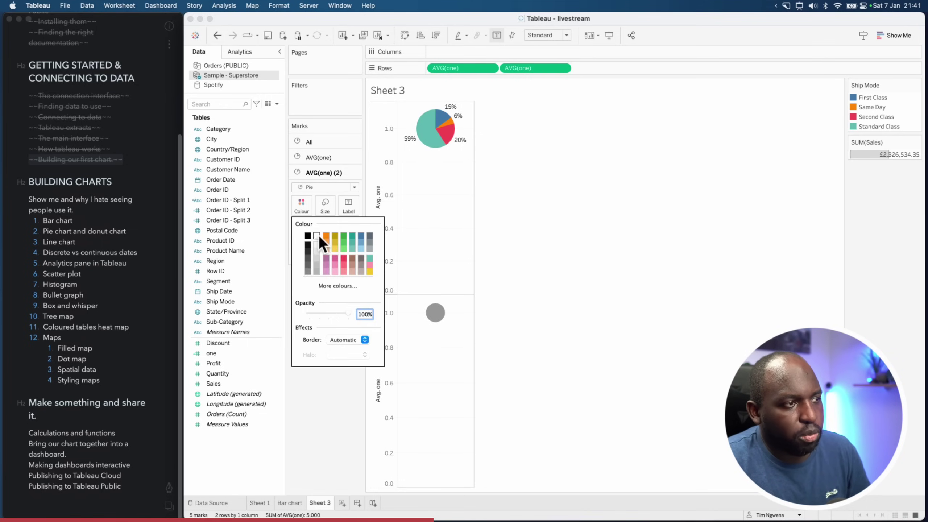
click(318, 236)
click(435, 313)
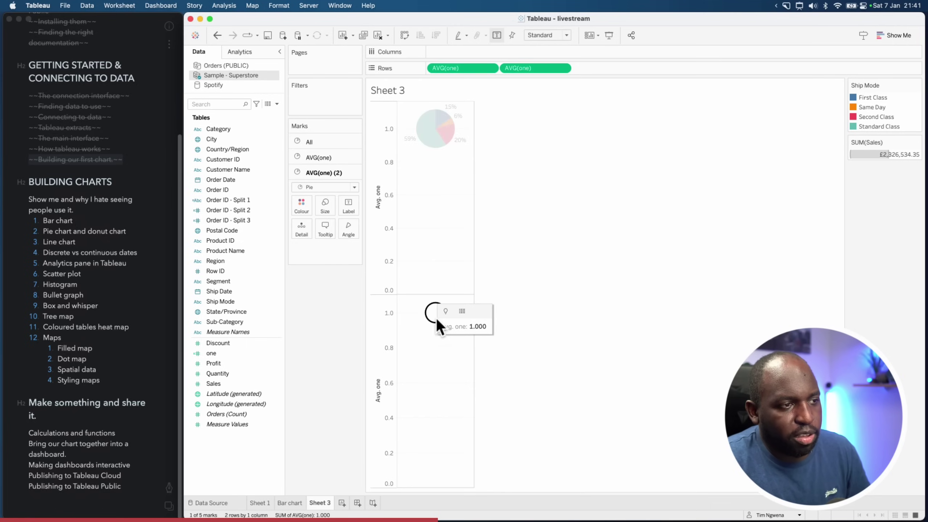
click(498, 361)
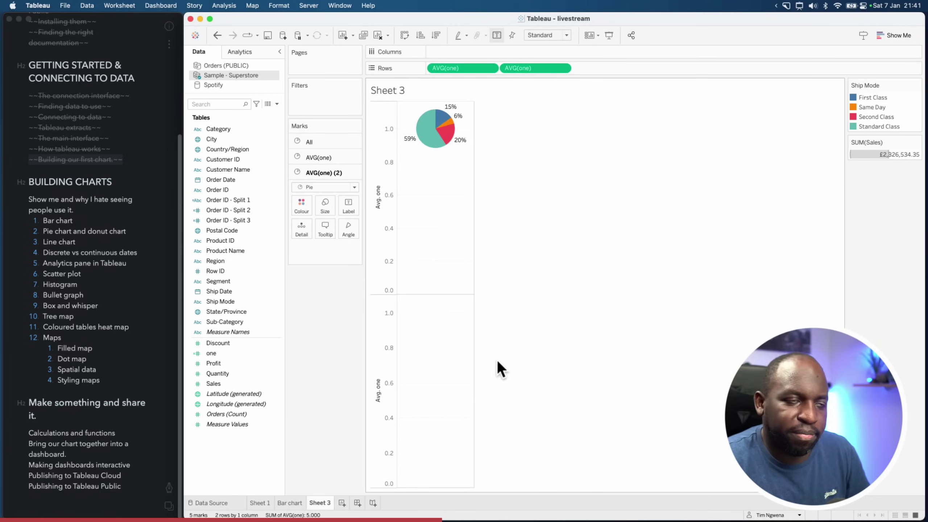
click(563, 68)
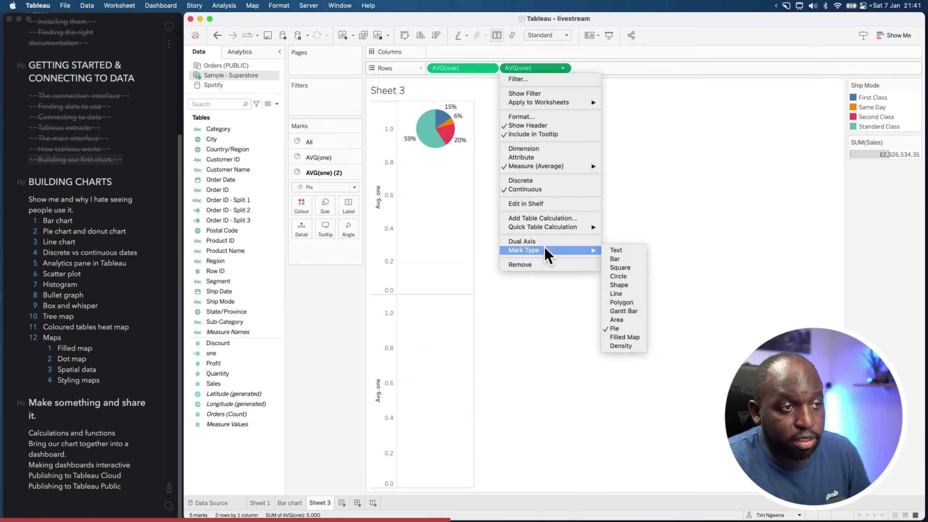
Combine the two AVG(one) panes on a dual axis and synchronise the right axis
click(547, 244)
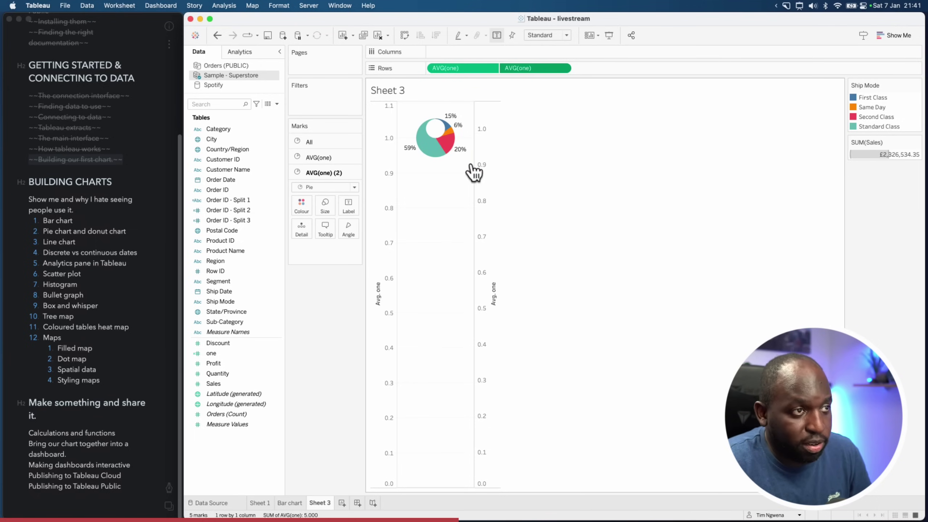
right_click(483, 134)
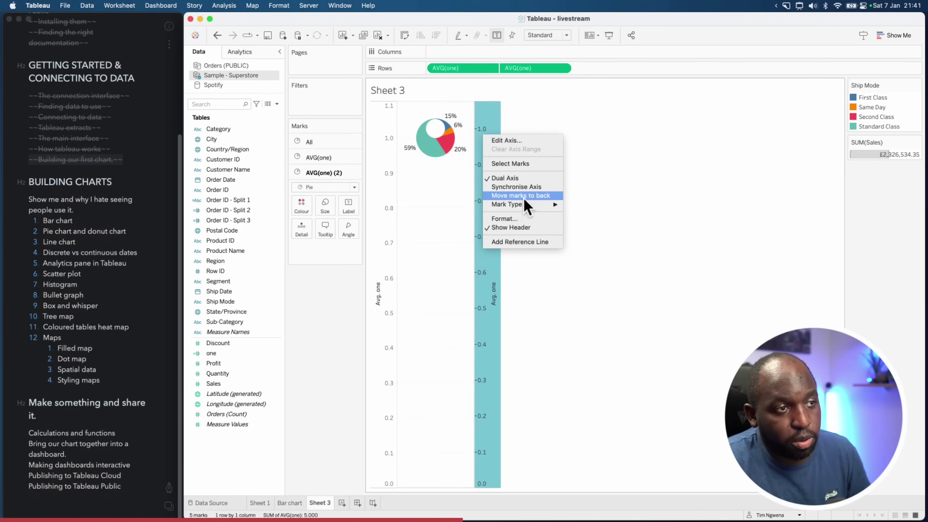
click(541, 187)
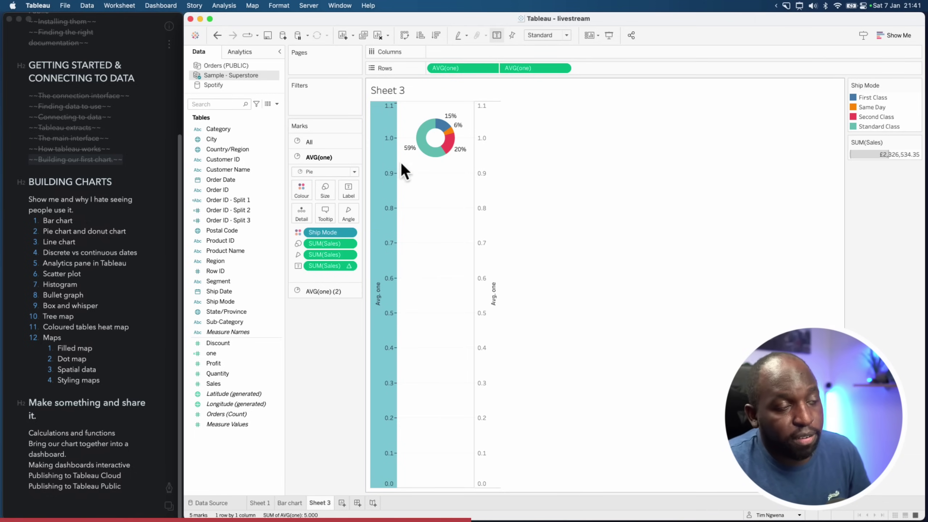
Fix the Avg. one axis range with start 1 and end 1
right_click(384, 147)
click(427, 152)
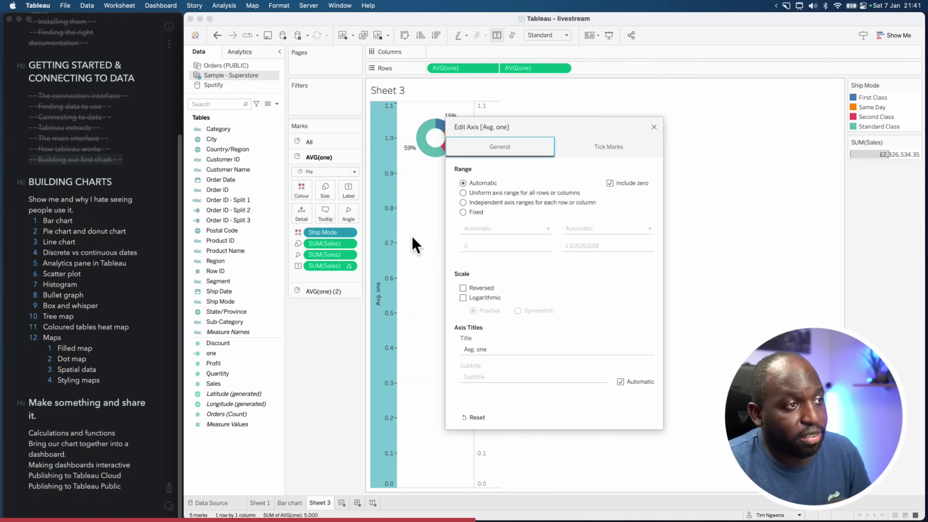
click(464, 212)
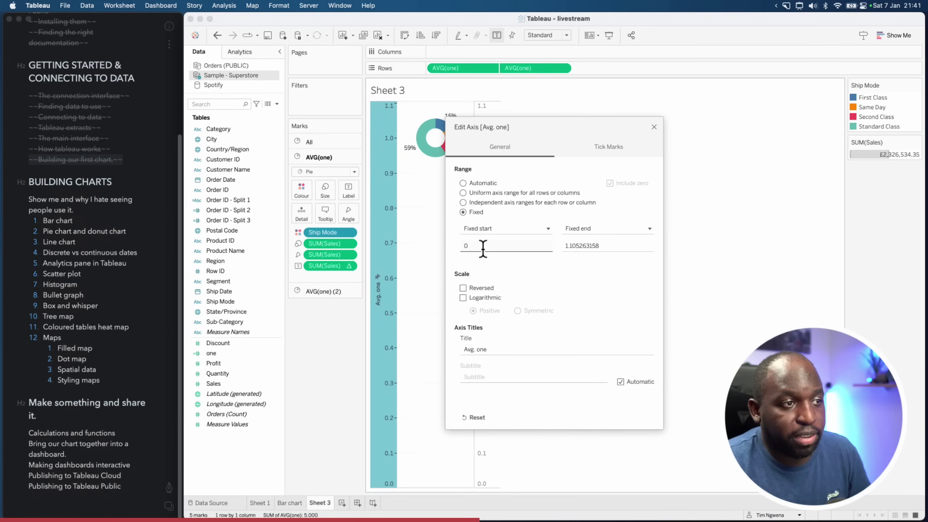
click(484, 246)
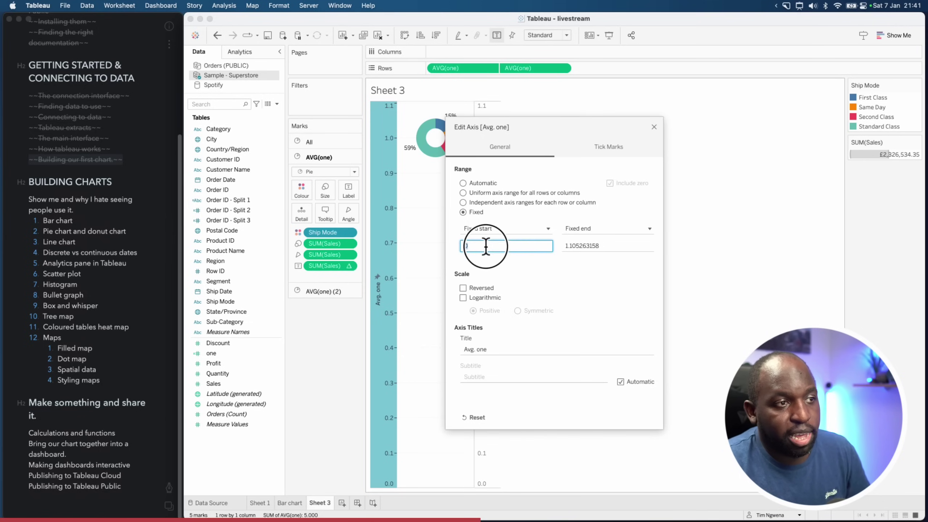
text(1)
click(566, 248)
text(1)
drag(603, 252, 558, 243)
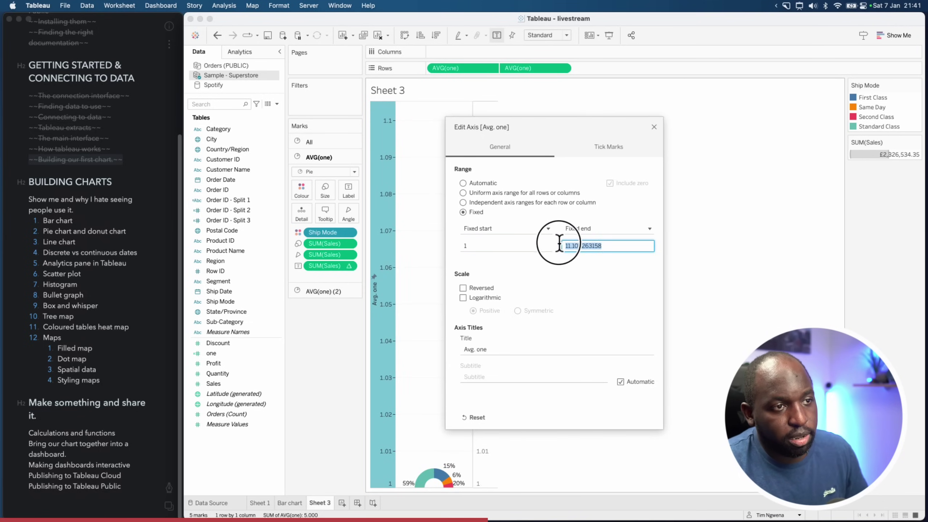
text(1)
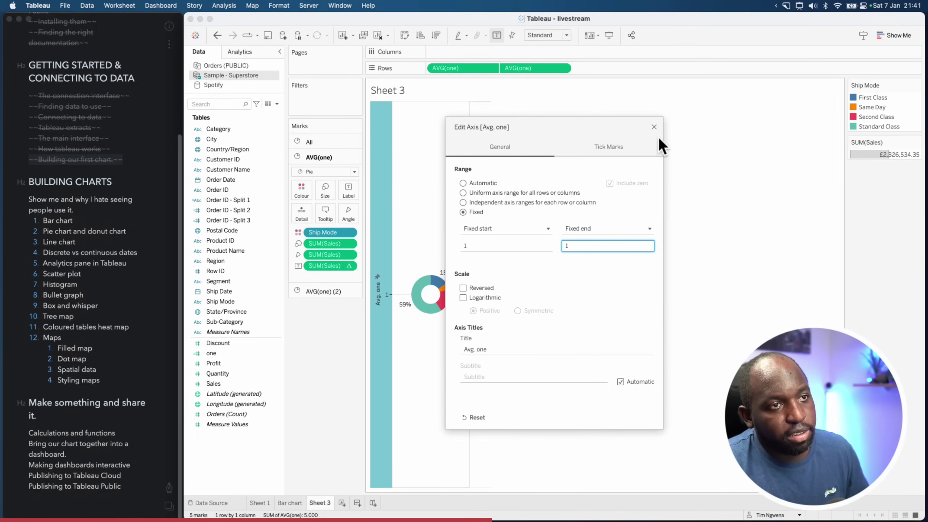
click(654, 127)
Hide the axis headers so only the donut remains
right_click(382, 215)
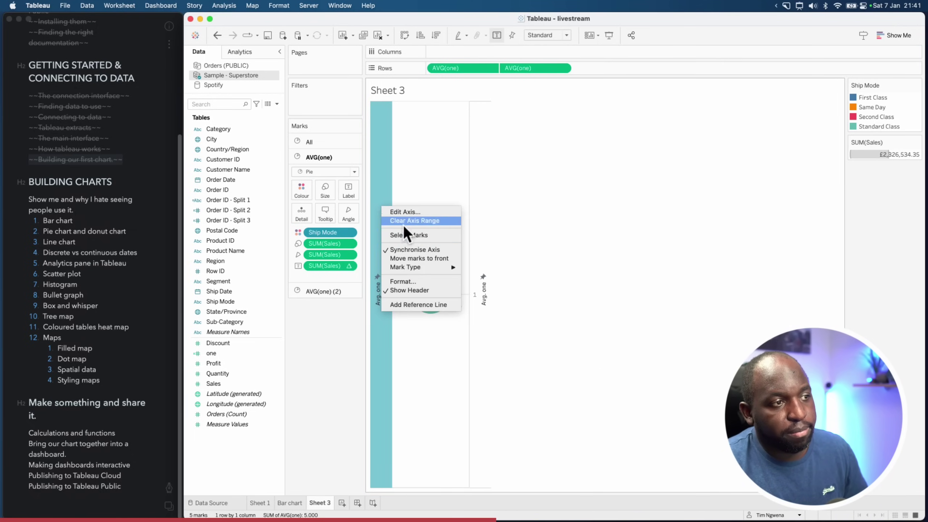
click(422, 290)
click(525, 269)
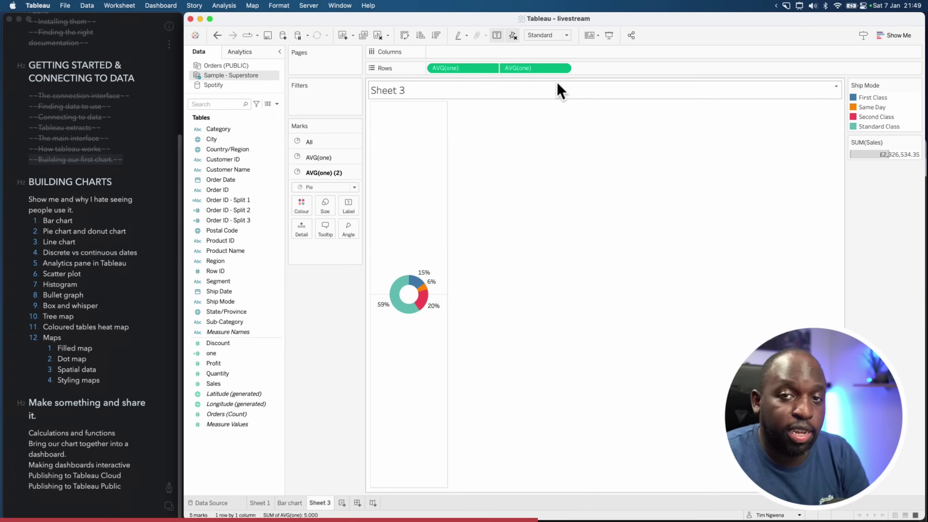
Show all open desktop windows with Mission Control
mouse_move(424, 310)
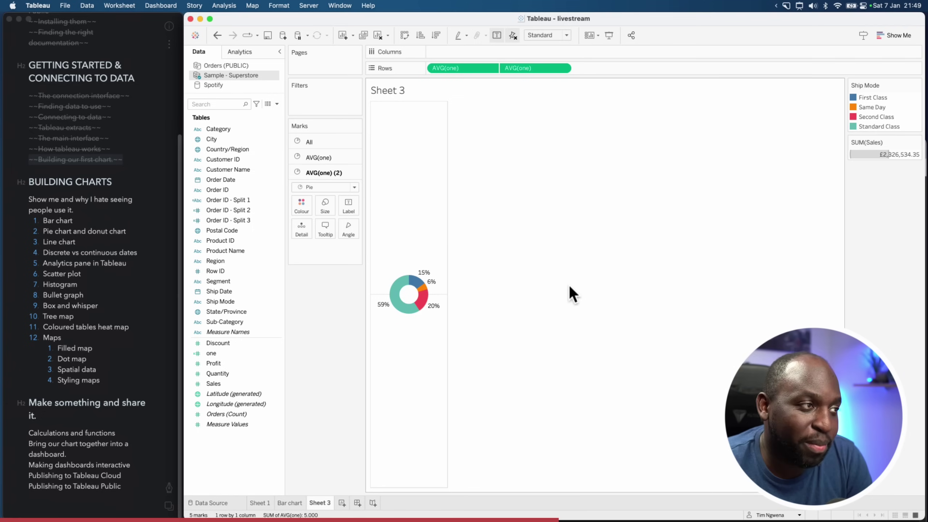
key(ctrl+Up)
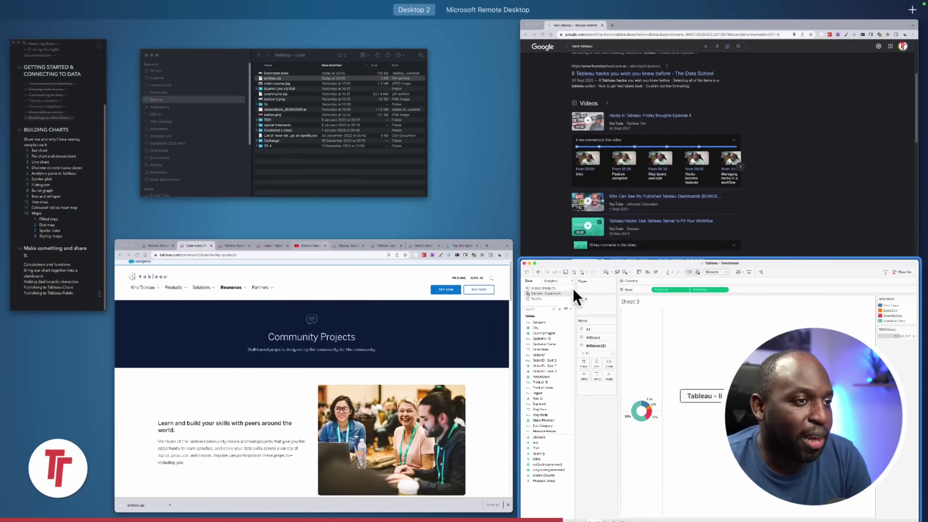
View the Chrome hack tableau search results, then return to the Tableau workbook
click(696, 210)
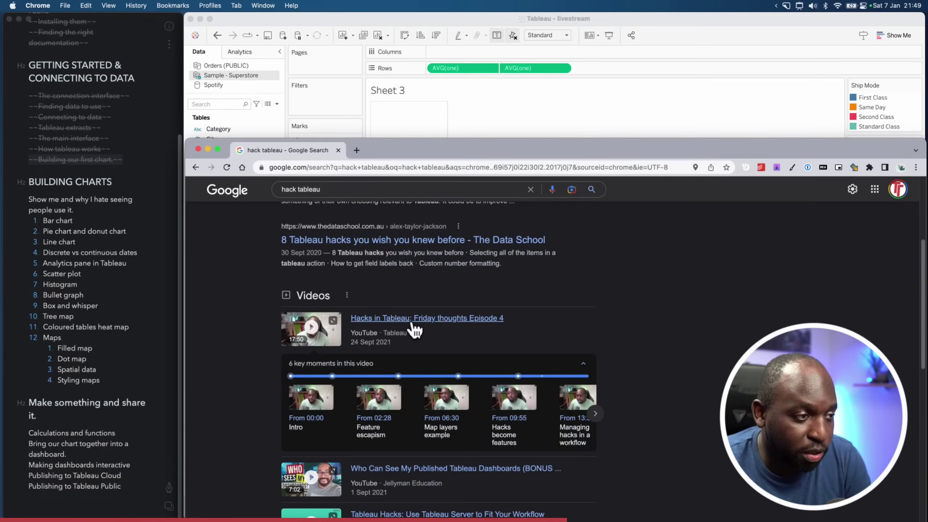
click(552, 129)
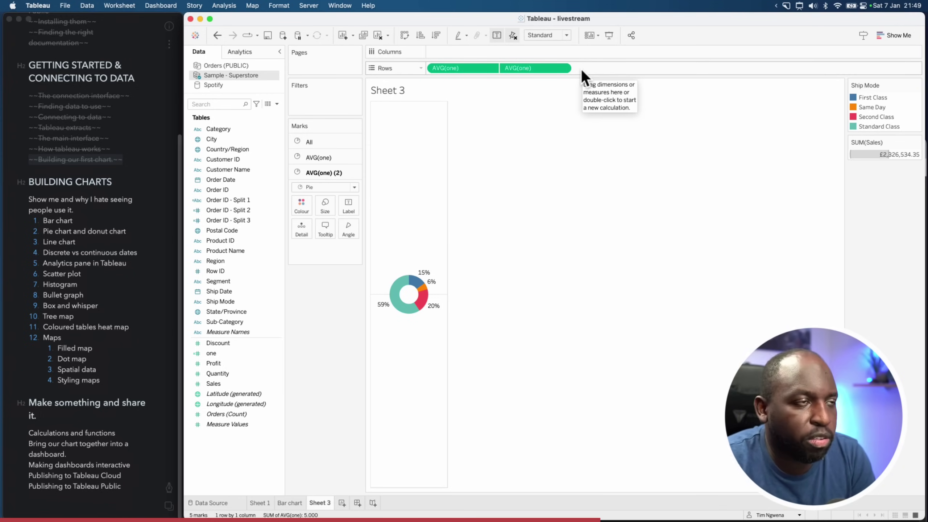
Turn off Dual Axis, colour the lower pie red, and move the second AVG(one) to Columns
click(563, 69)
click(582, 249)
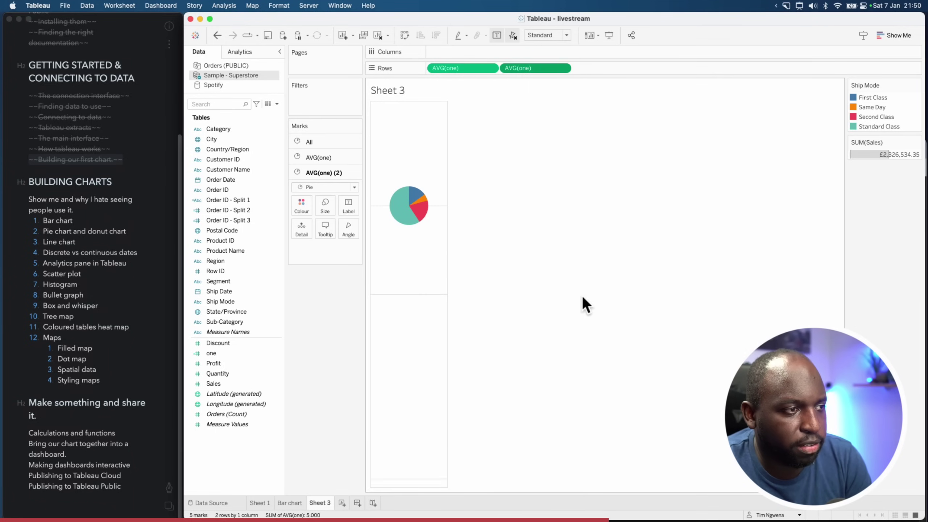
click(301, 205)
click(344, 260)
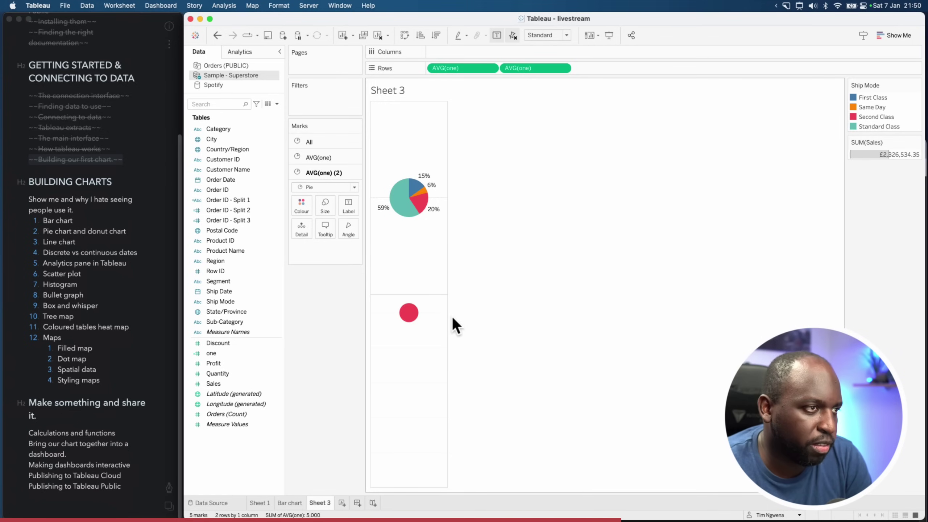
drag(535, 68, 536, 53)
mouse_move(590, 148)
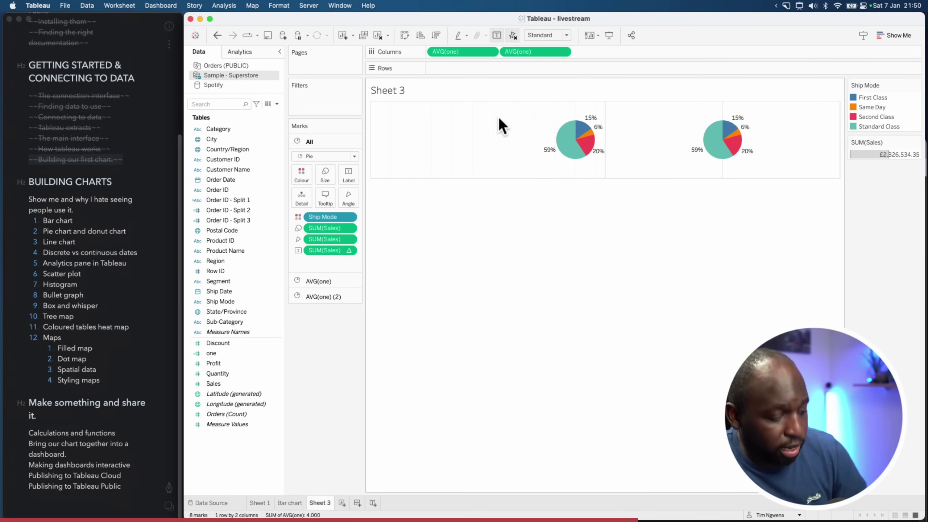
Copy AVG(one) onto Columns to reach five pies, then select the AVG(one) (3) marks card
drag(530, 55, 733, 52)
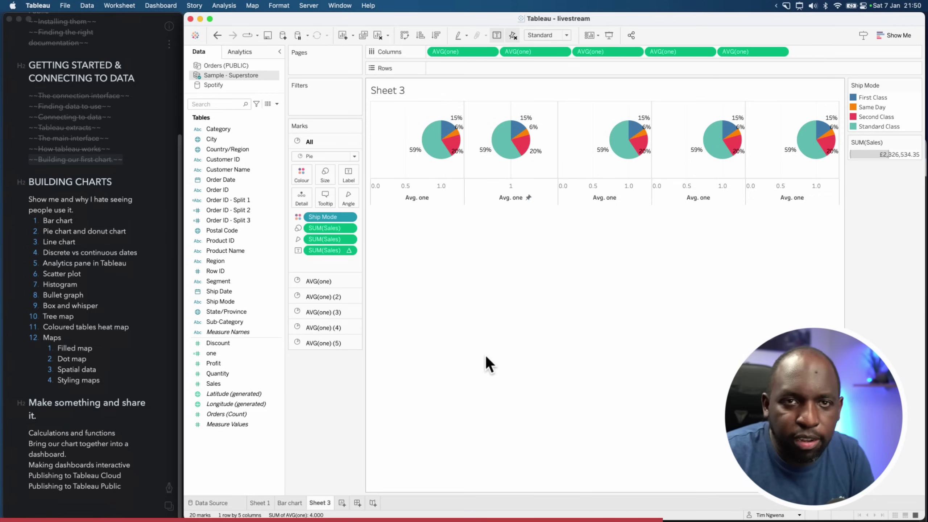
click(327, 299)
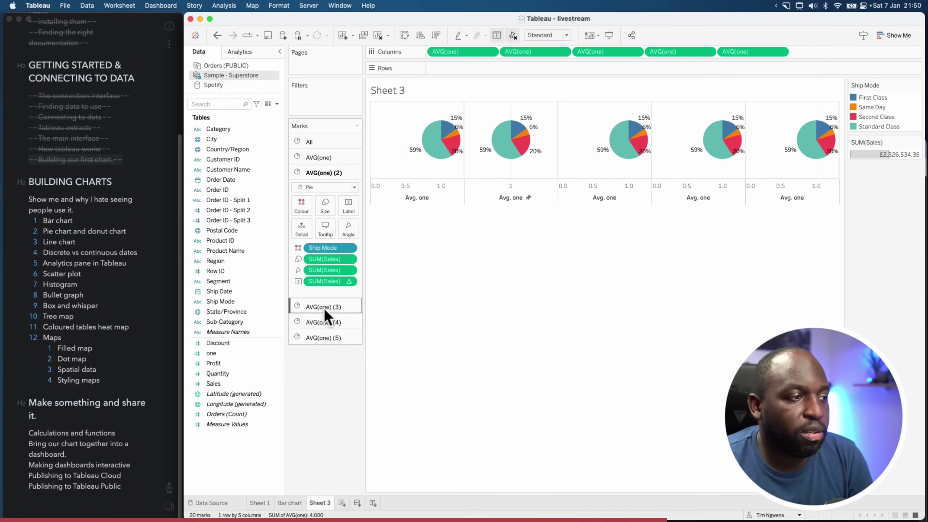
click(325, 307)
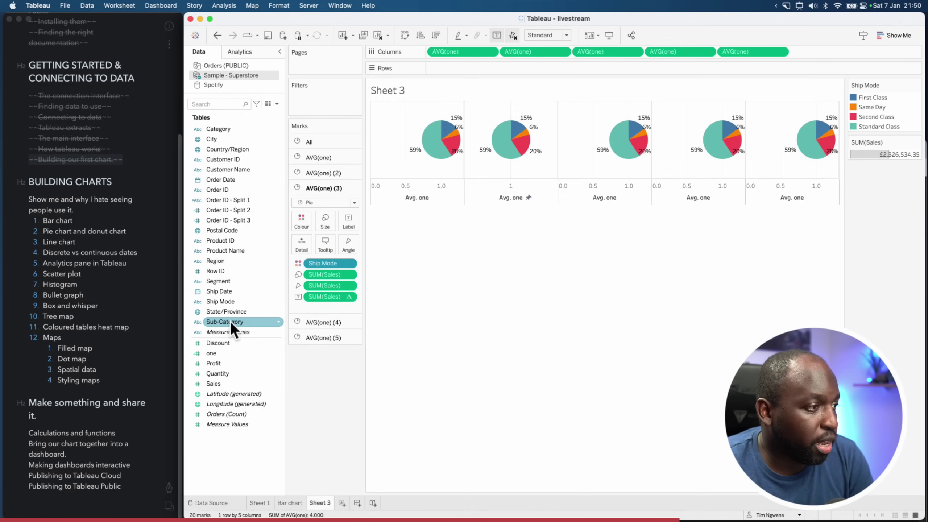
Put Sub-Category on AVG(one) (3) Colour, Product Name on AVG(one) (4) Colour, and remove the fifth pill
drag(231, 321, 325, 262)
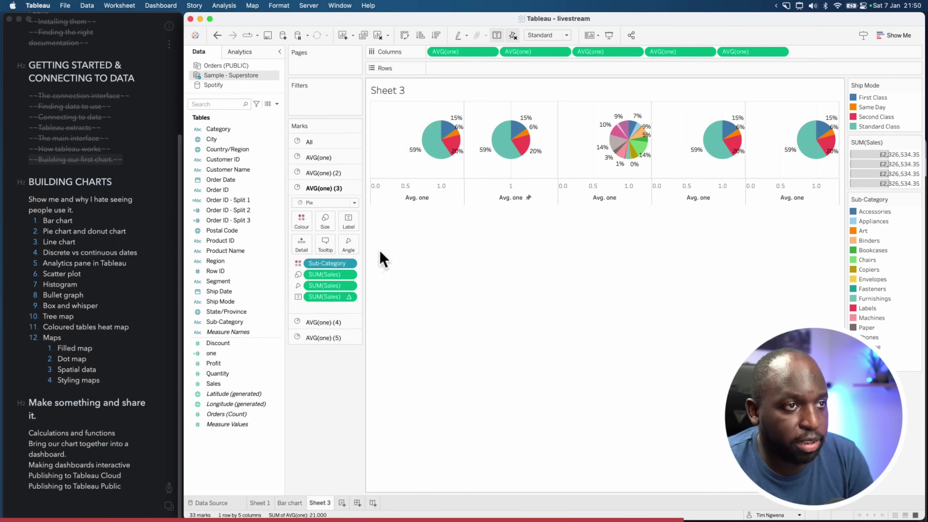
click(323, 322)
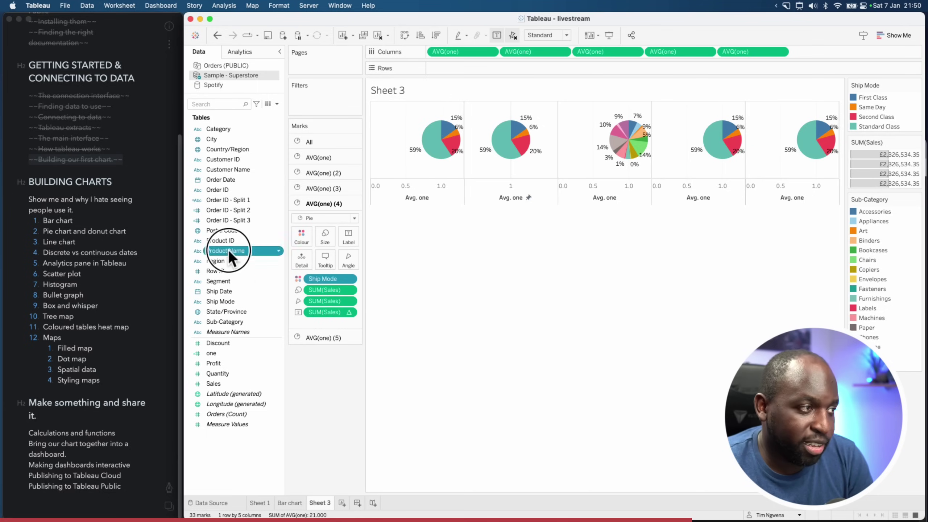
drag(227, 251, 321, 277)
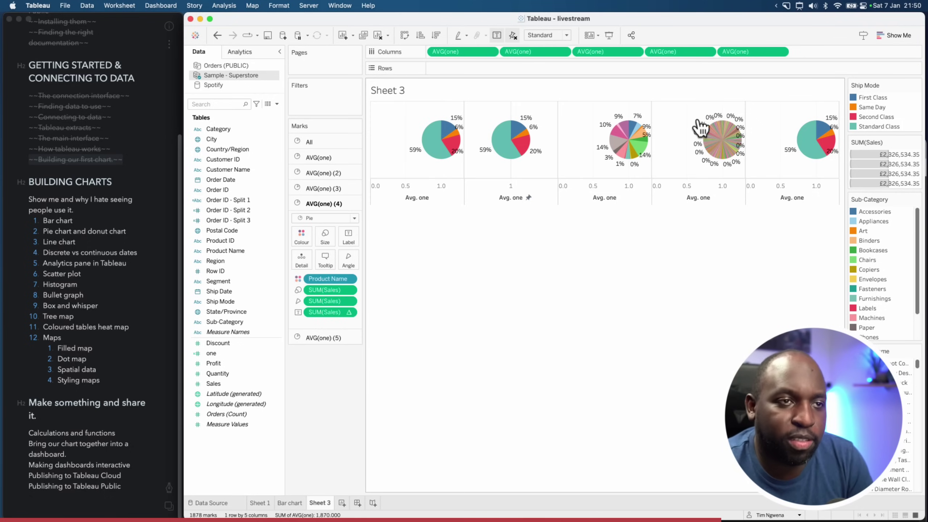
mouse_move(629, 154)
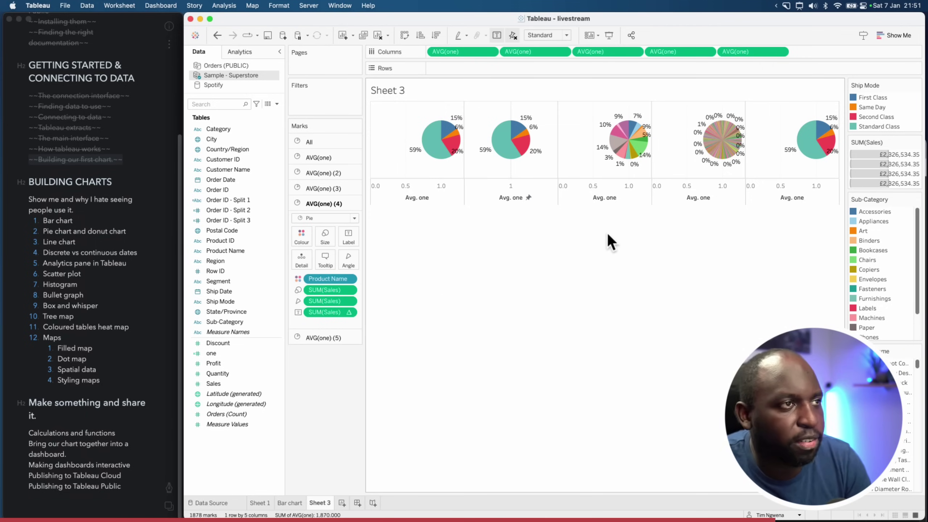
drag(760, 52, 394, 388)
Remove the third and fourth AVG(one) columns and combine the remaining two on a dual axis
drag(574, 93, 577, 90)
drag(622, 53, 317, 442)
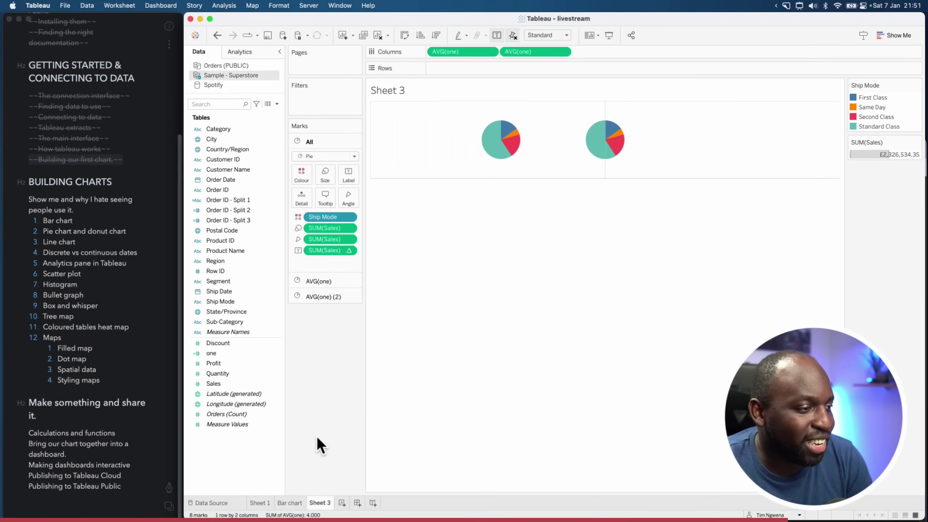
click(563, 51)
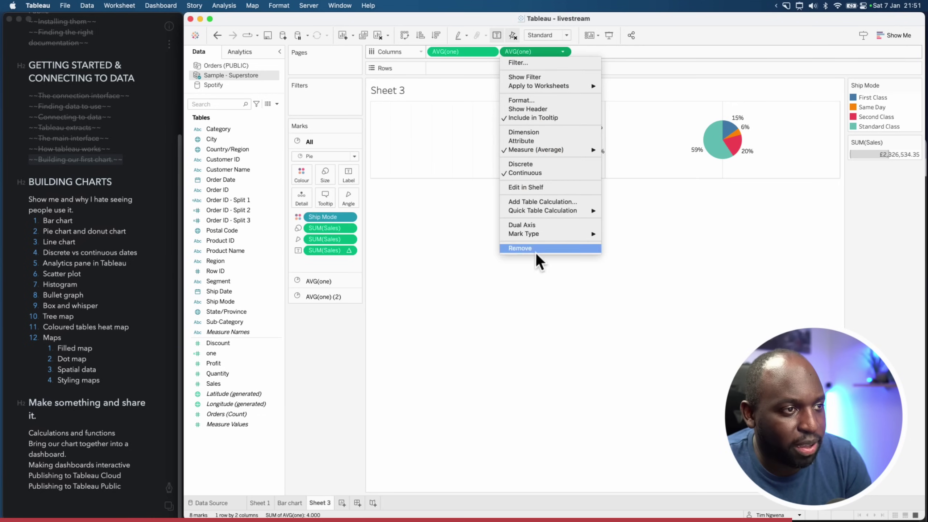
click(544, 227)
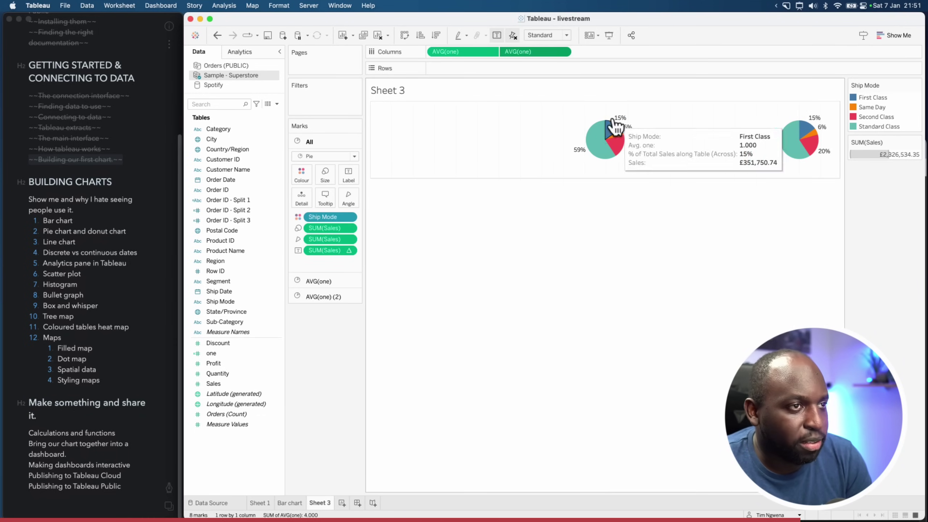
Show the Avg. one axis headers and synchronise the top and bottom axes
right_click(539, 54)
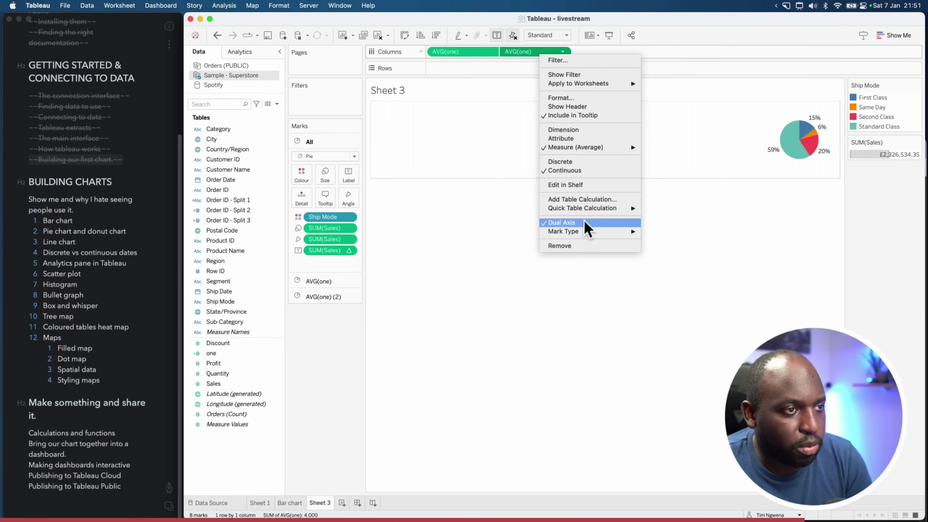
click(587, 107)
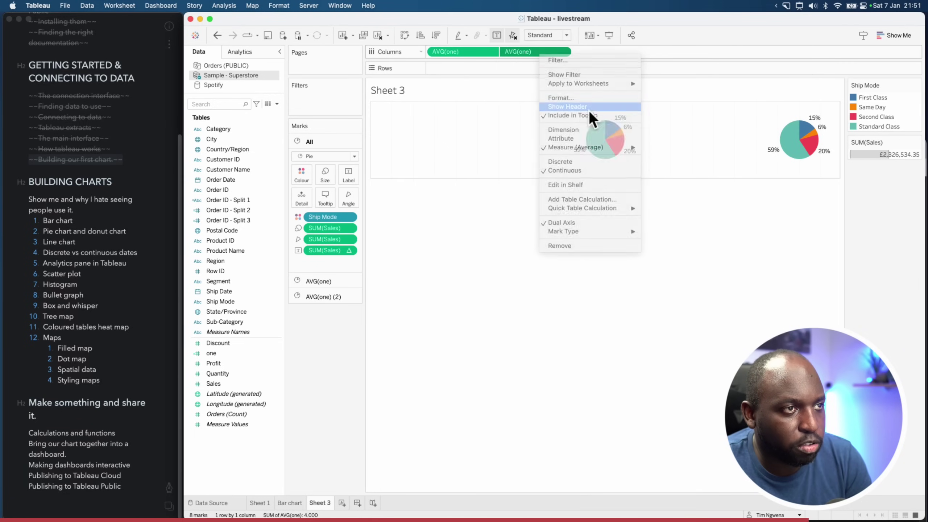
right_click(645, 215)
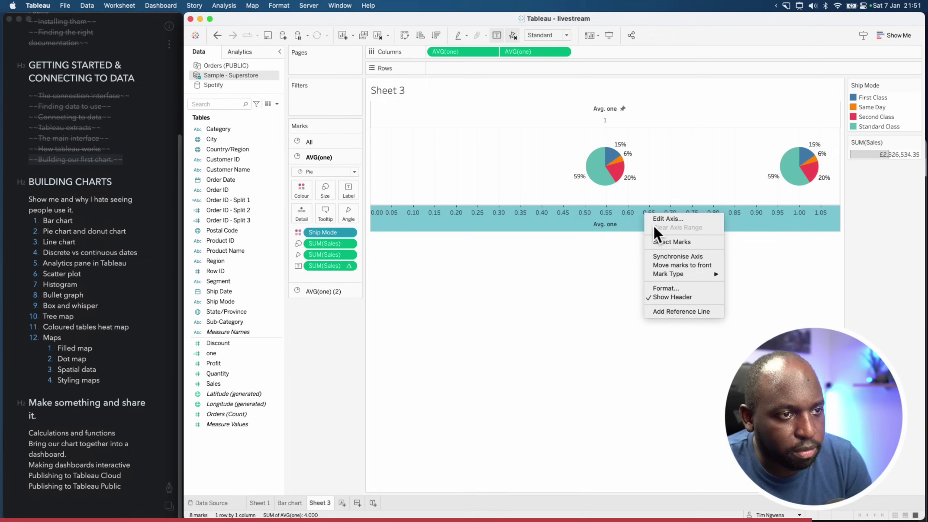
click(680, 256)
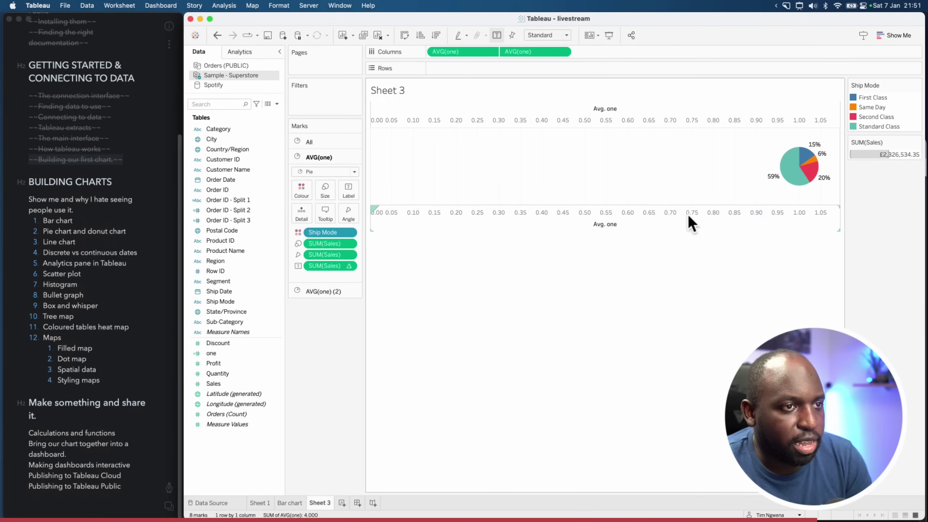
Fix the lower Avg. one axis range at start 1 and end 1 so the pies overlap
right_click(687, 218)
click(710, 225)
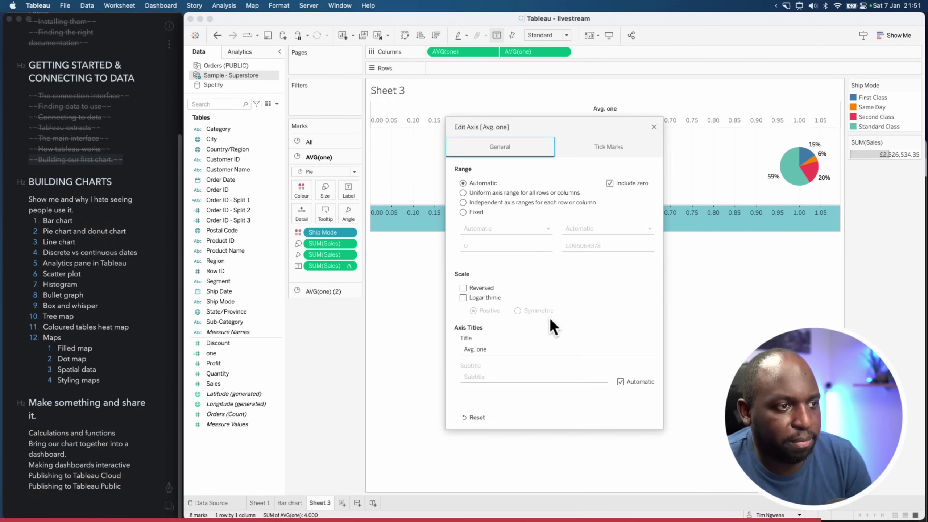
click(464, 212)
double_click(475, 246)
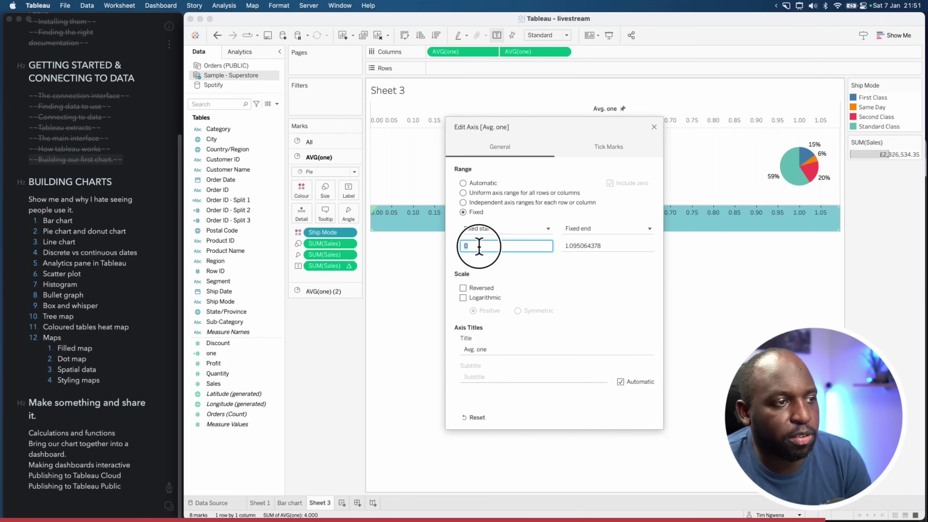
text(1)
double_click(585, 245)
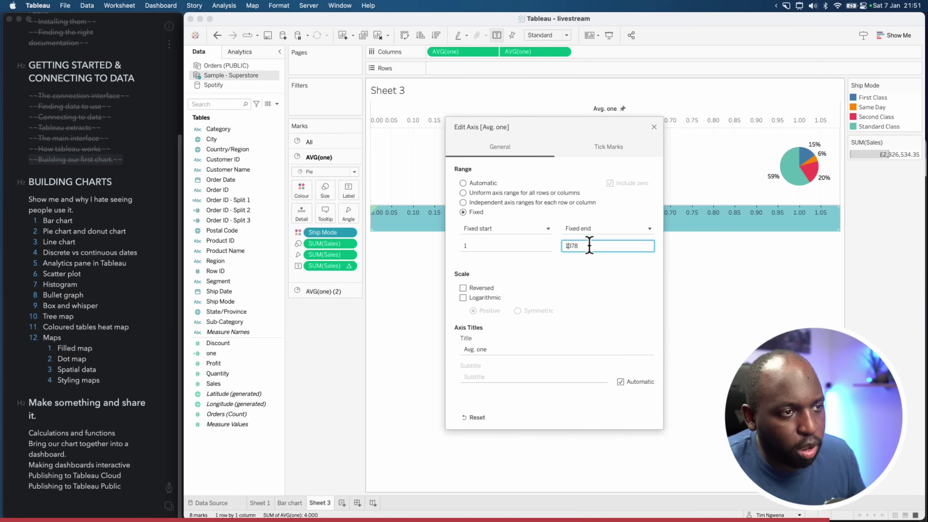
text(1)
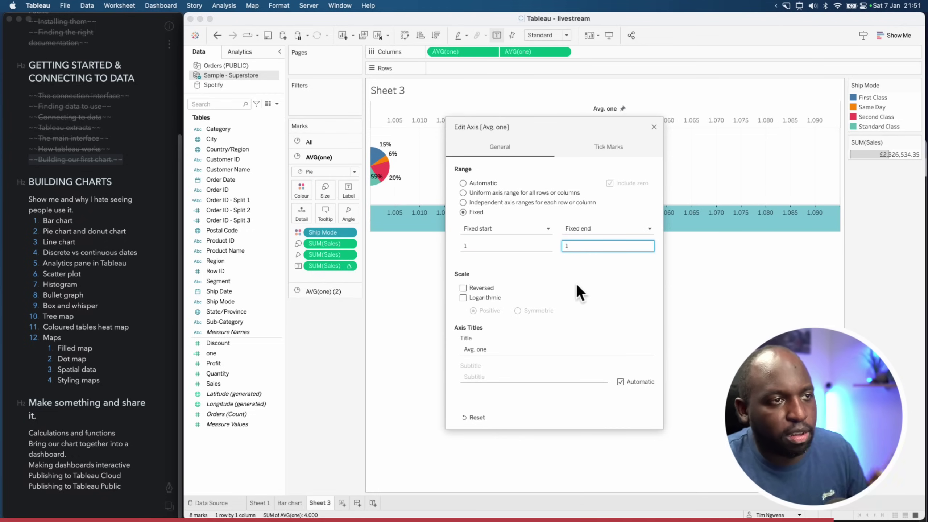
click(655, 128)
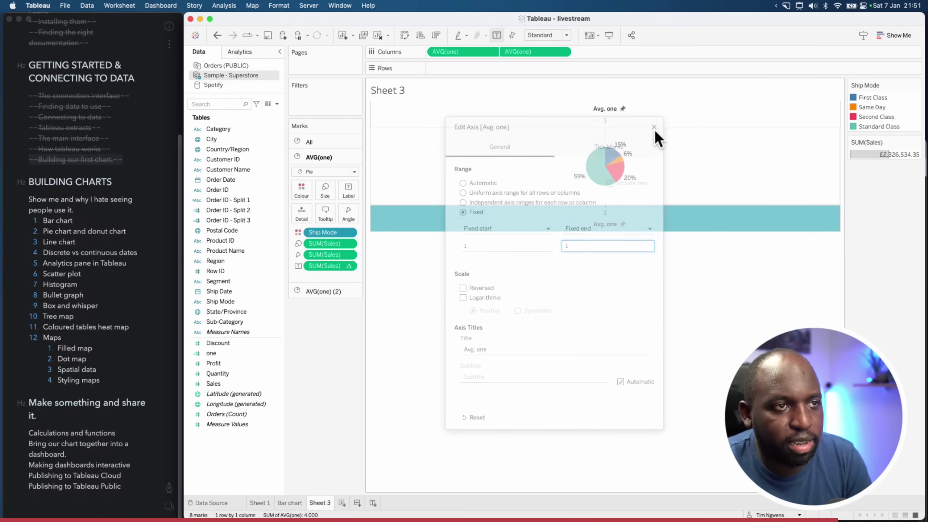
Hide the Avg. one axis headers
mouse_move(608, 171)
right_click(608, 211)
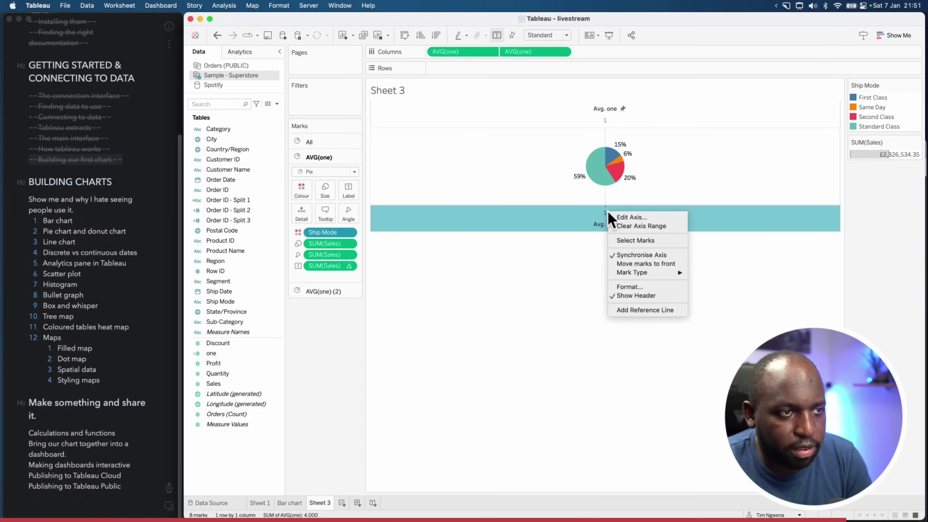
click(645, 295)
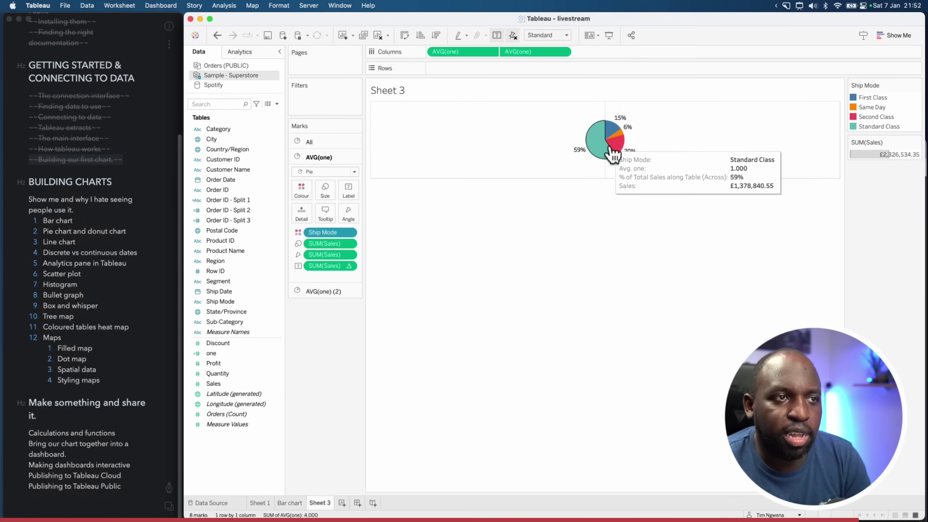
Remove Ship Mode colouring from the second pie and resize it
click(322, 291)
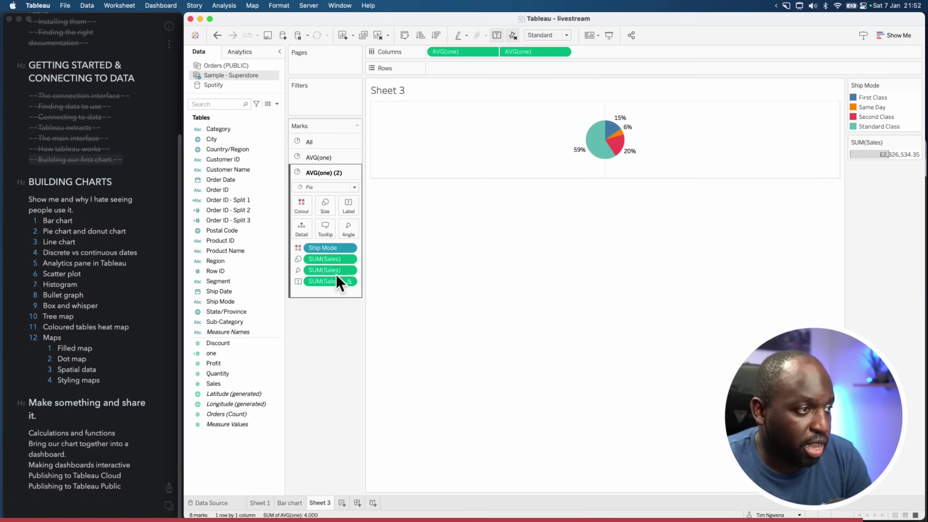
drag(329, 244, 337, 341)
click(328, 207)
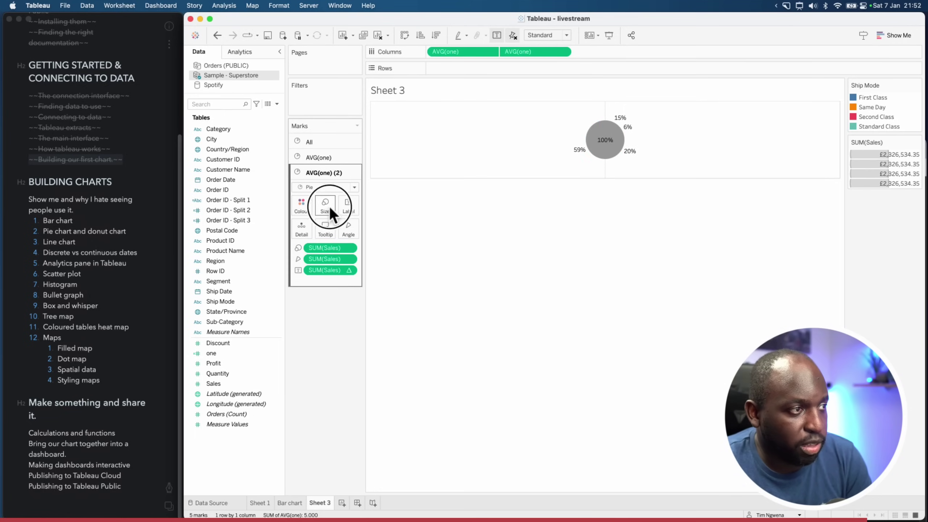
drag(329, 229, 340, 230)
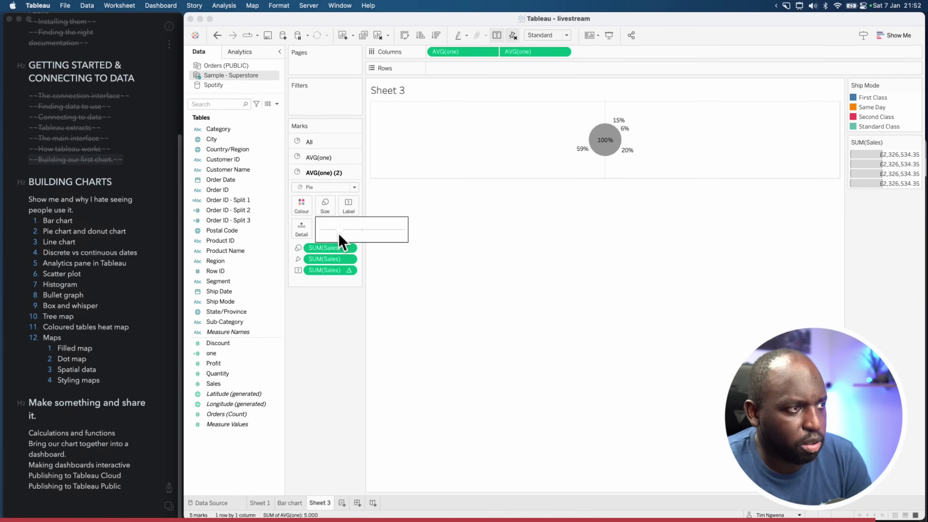
Enlarge the first pie's size, then review the combined and individual marks cards
click(332, 158)
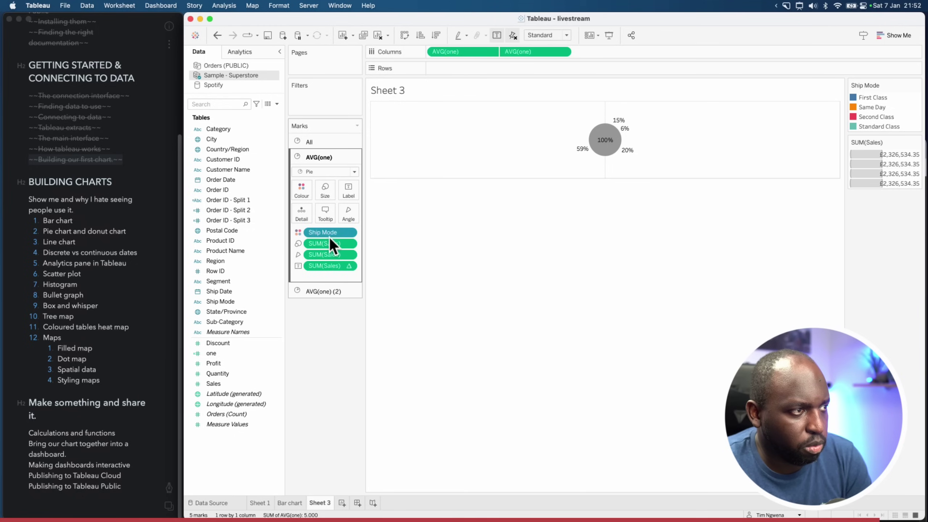
click(325, 196)
drag(350, 213, 352, 214)
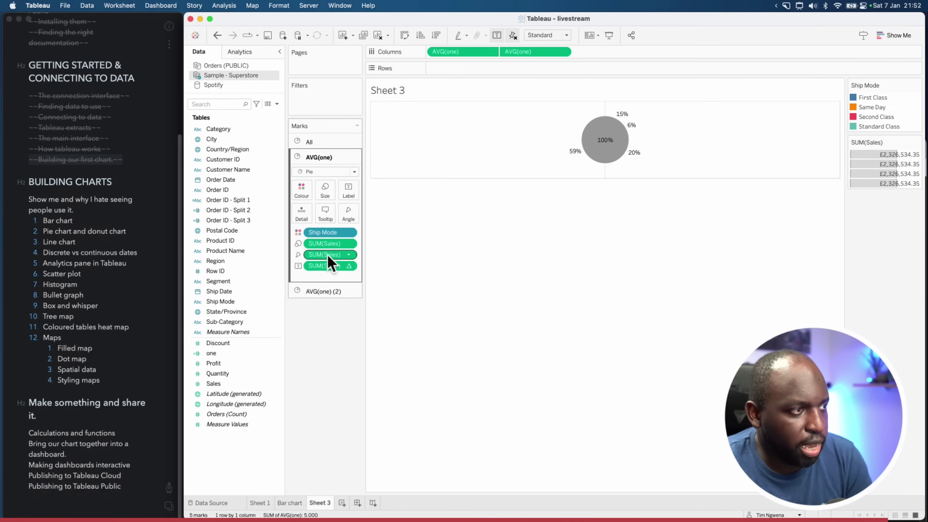
click(325, 146)
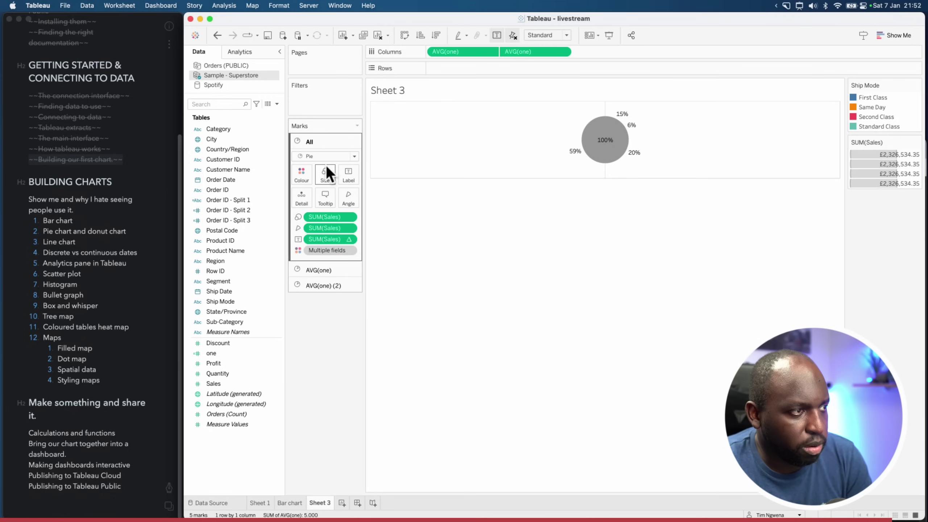
click(320, 270)
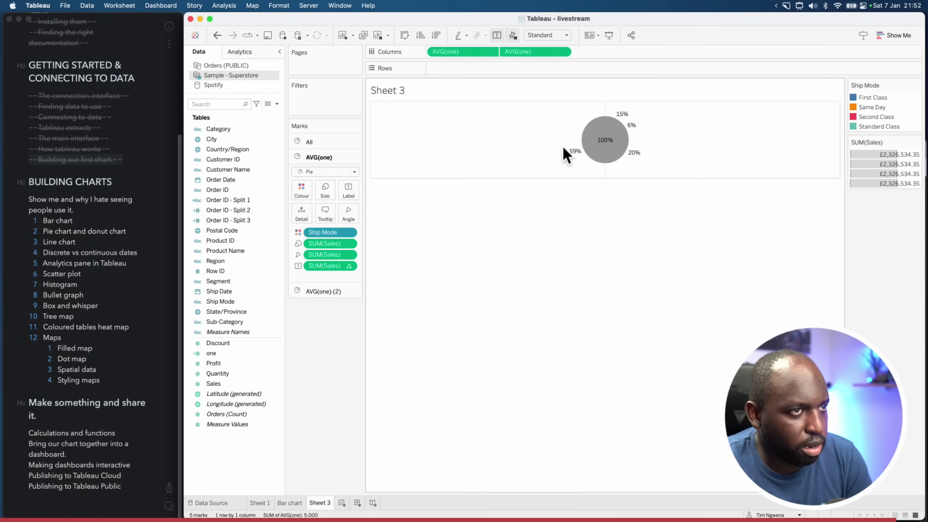
click(321, 292)
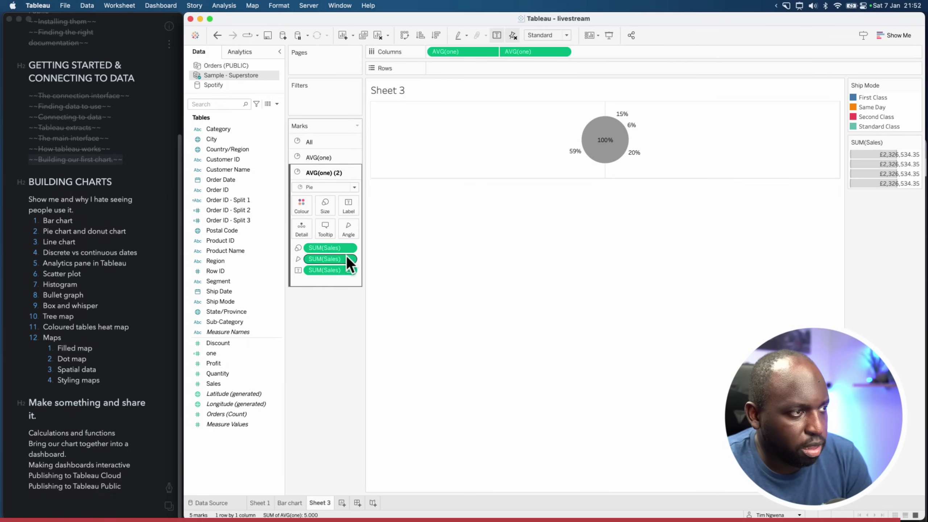
Strip angle, label and Sales fields from the second pie and enlarge it, leaving a thin ring
drag(327, 261, 328, 279)
drag(327, 246, 332, 231)
click(325, 205)
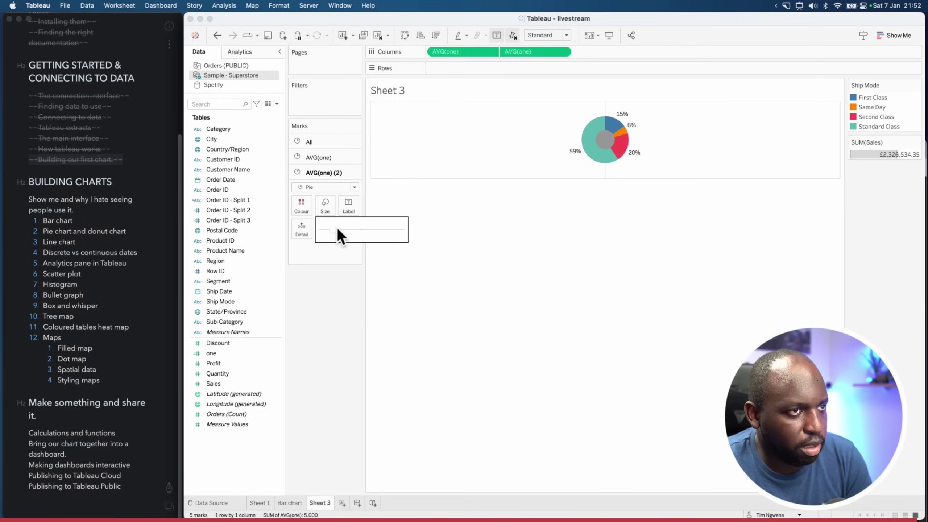
click(344, 229)
Colour the centre pie white as the donut hole and add a new blank worksheet
click(303, 205)
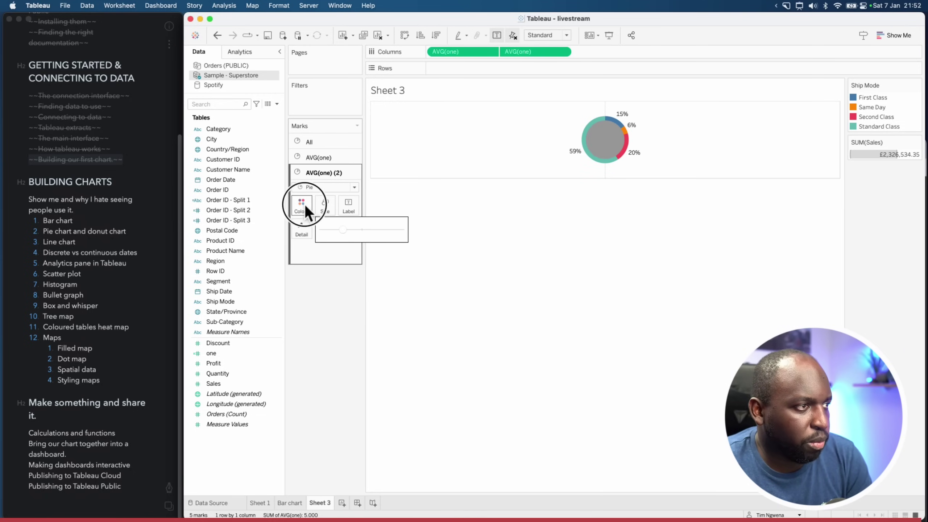
click(317, 235)
click(546, 268)
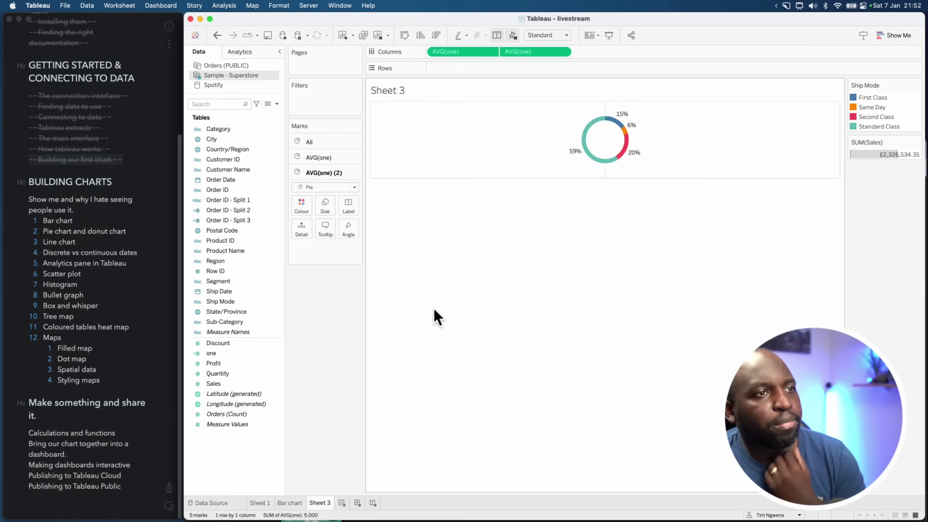
click(342, 503)
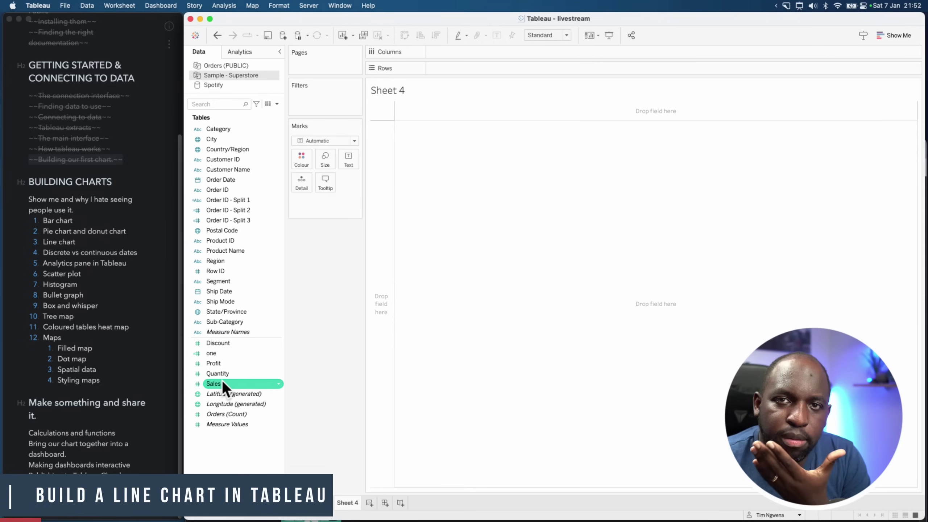
Plot SUM(Sales) on Rows against Order Date on Columns as continuous days
drag(220, 384, 443, 74)
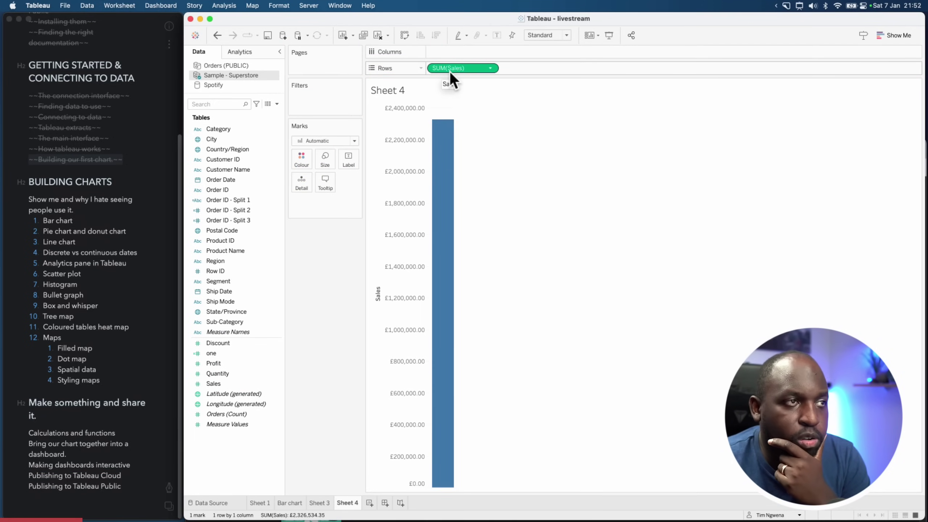
mouse_move(451, 223)
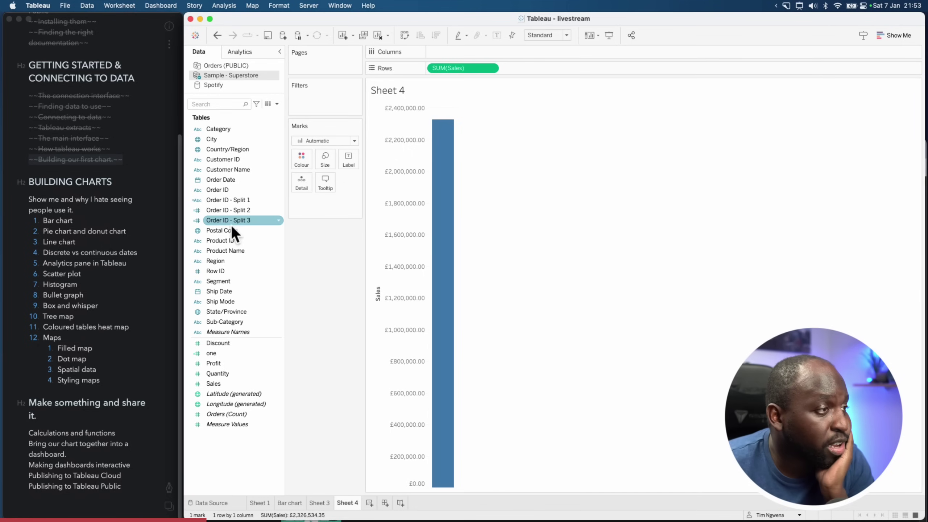
drag(220, 179, 461, 52)
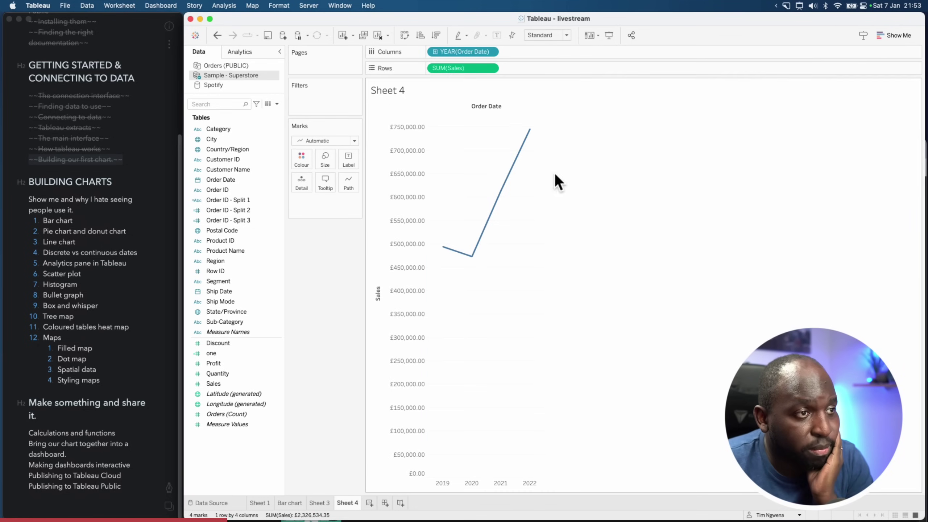
click(490, 52)
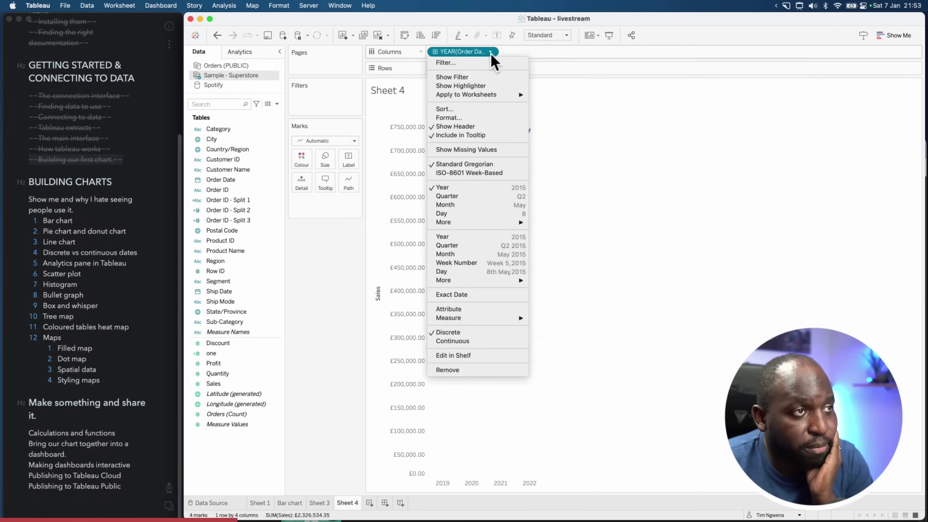
click(493, 272)
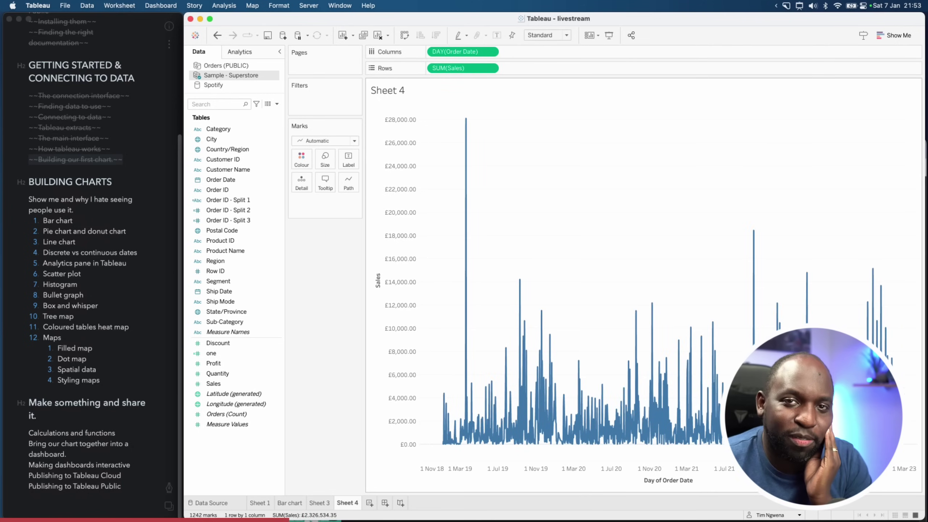
Try continuous months and week numbers for Order Date, settling on continuous Month
click(491, 51)
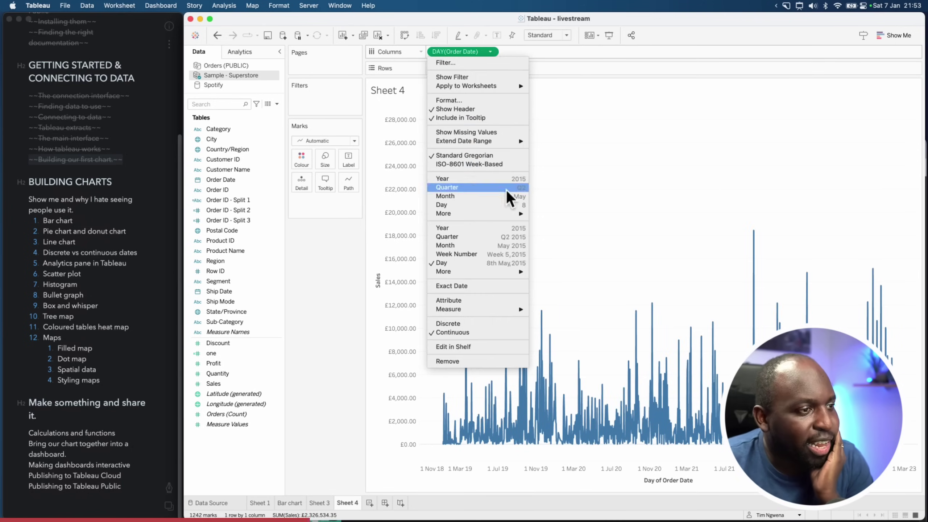
click(489, 246)
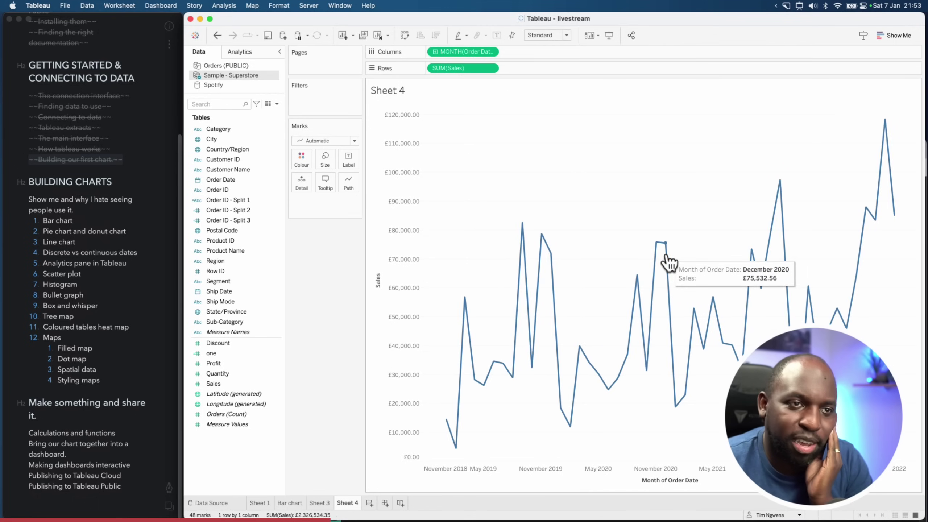
click(491, 52)
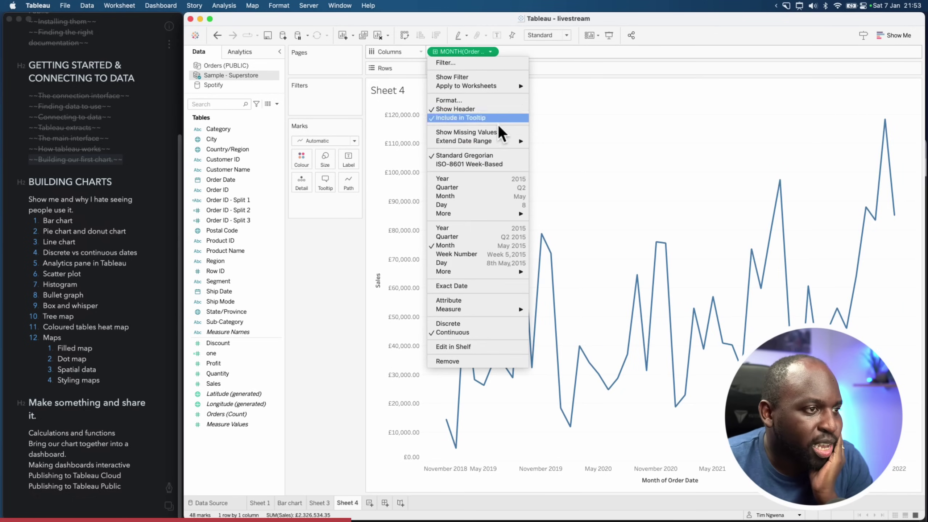
click(497, 255)
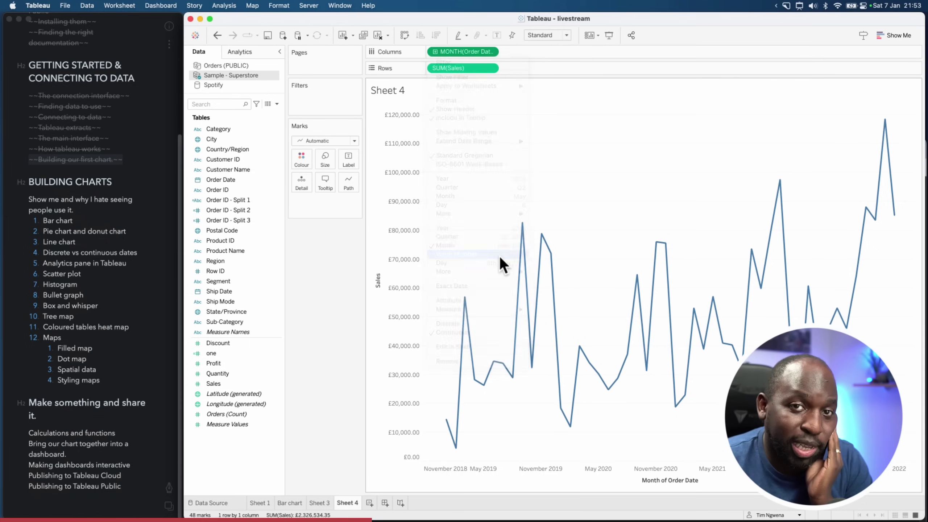
click(492, 52)
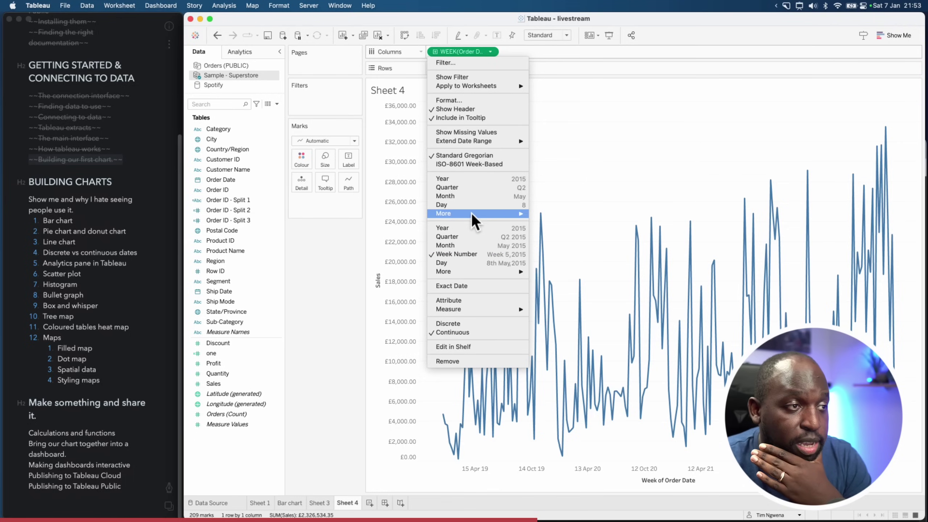
click(465, 197)
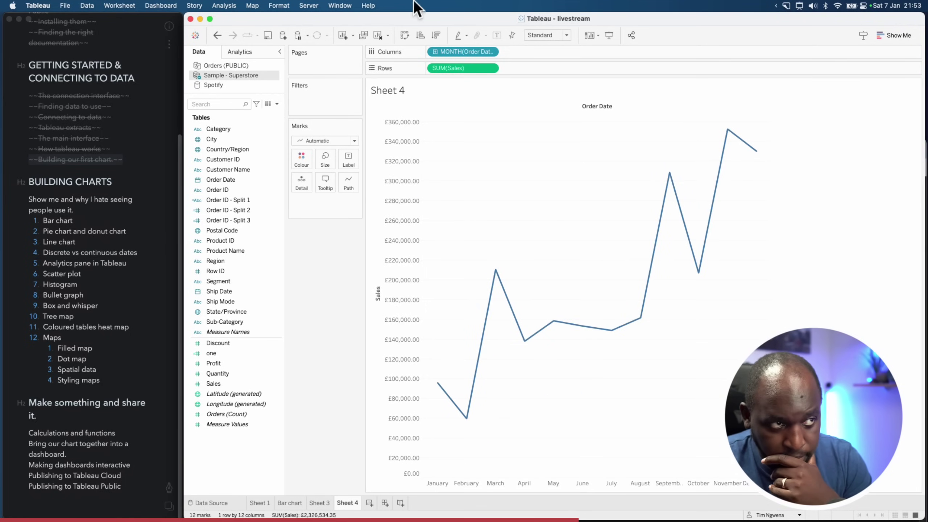
click(490, 52)
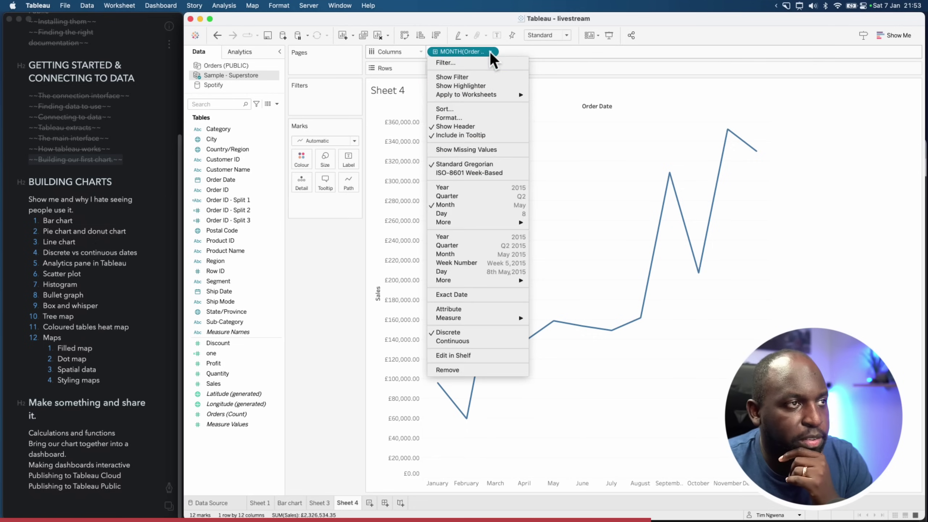
click(473, 255)
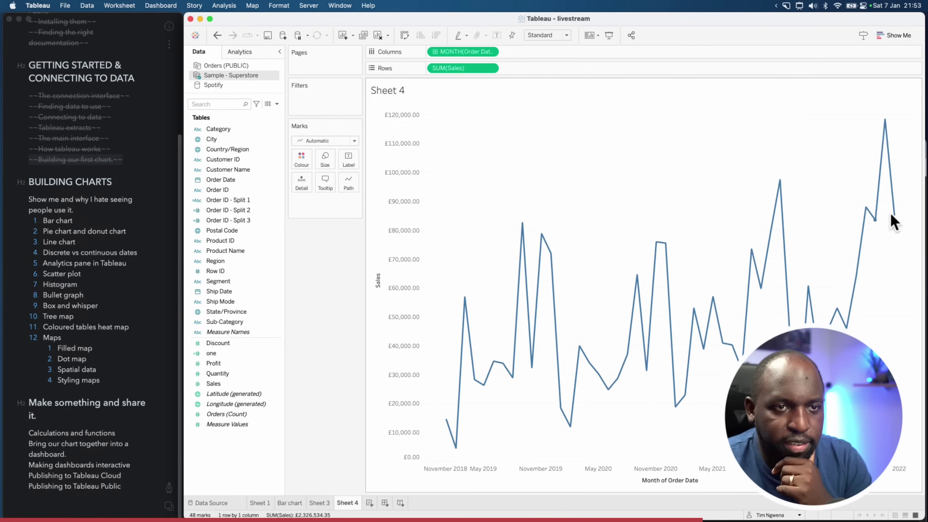
mouse_move(895, 217)
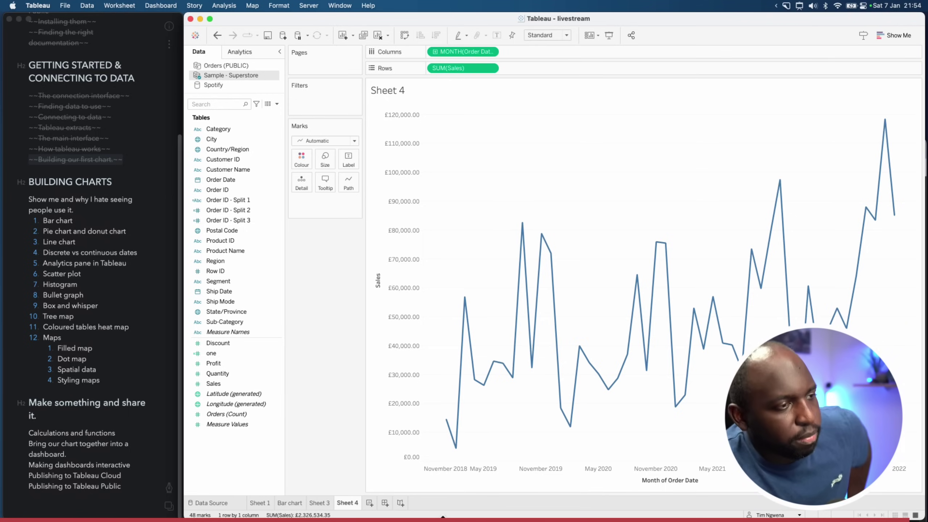
Create the new Sheet 5 worksheet, checking the lesson notes before returning to it
click(369, 504)
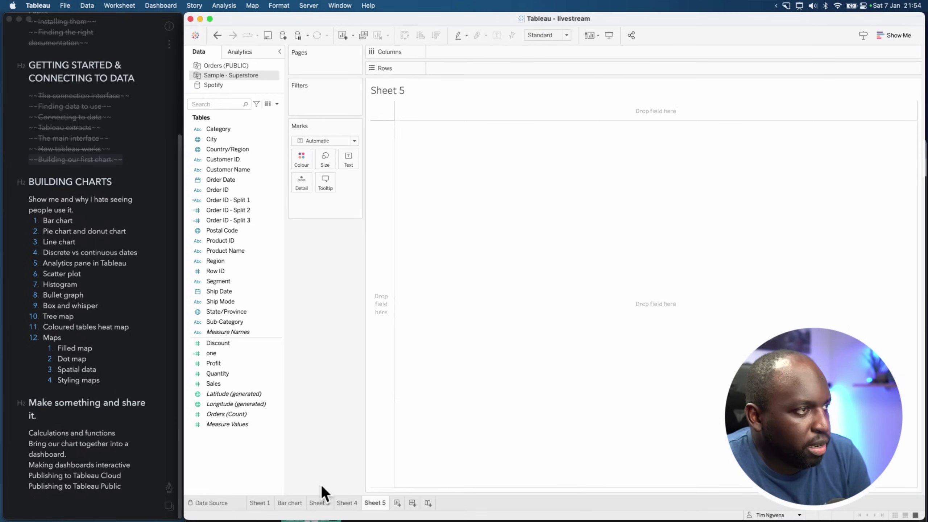
click(85, 252)
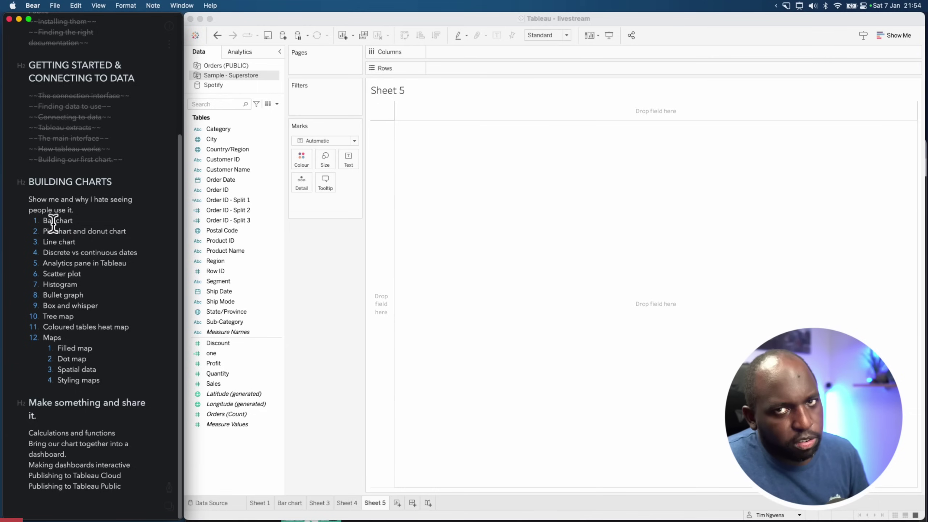
click(475, 190)
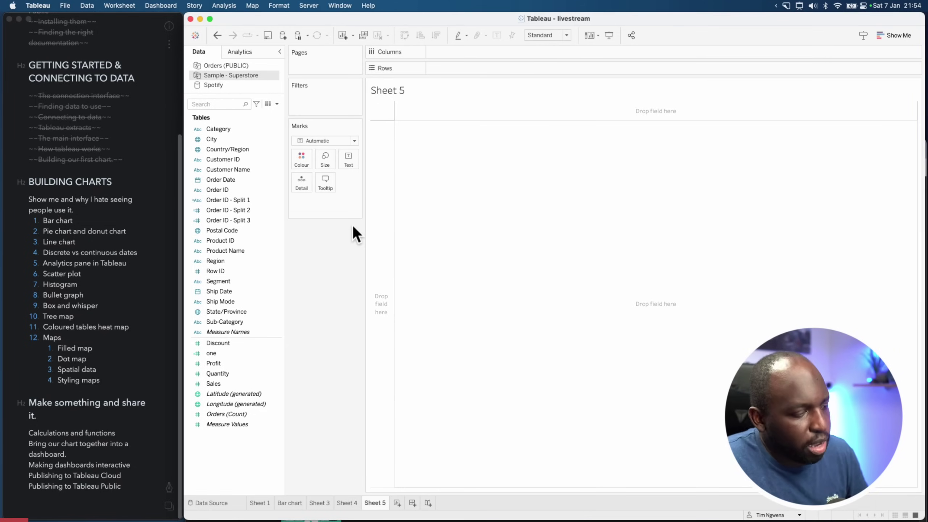
Draw on-screen annotation arrows pointing at the field list, then exit annotation
key(ctrl+alt+super+a)
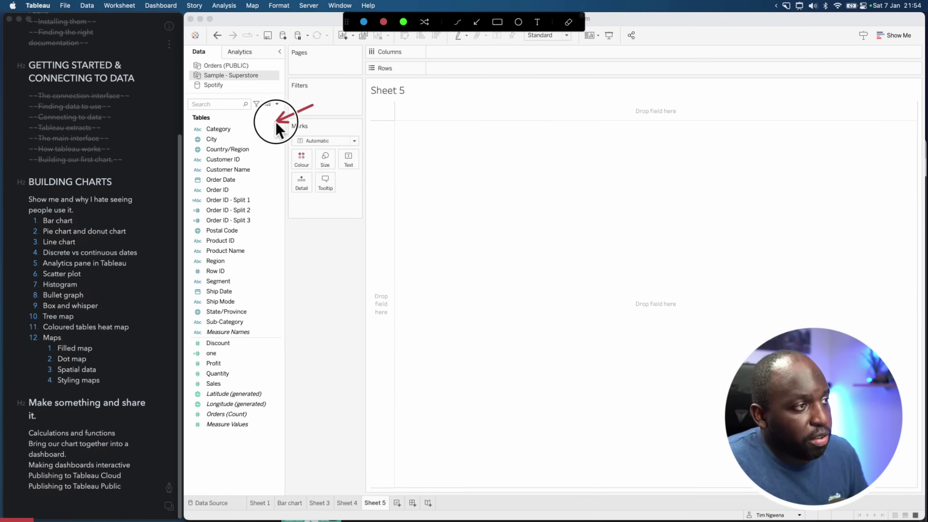
mouse_move(276, 122)
mouse_down()
mouse_move(212, 141)
mouse_move(211, 303)
mouse_move(211, 133)
mouse_move(217, 323)
mouse_up()
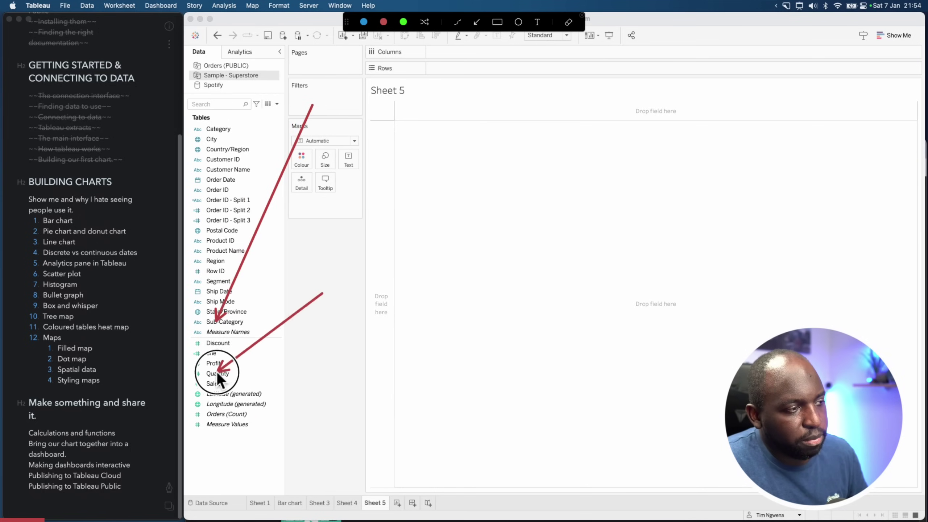
key(Escape)
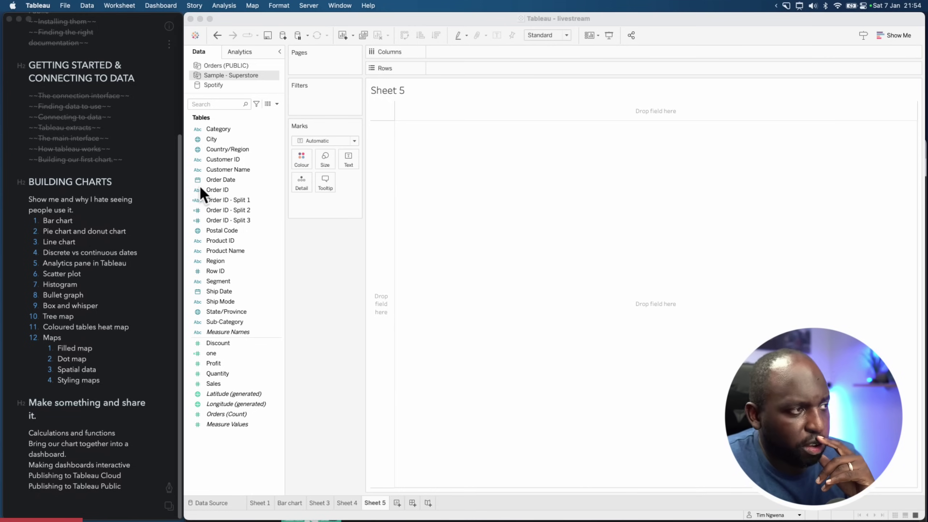
Put SUM(Sales) on Rows and Order Date on Columns for a yearly 2019–2022 line
drag(213, 384, 454, 80)
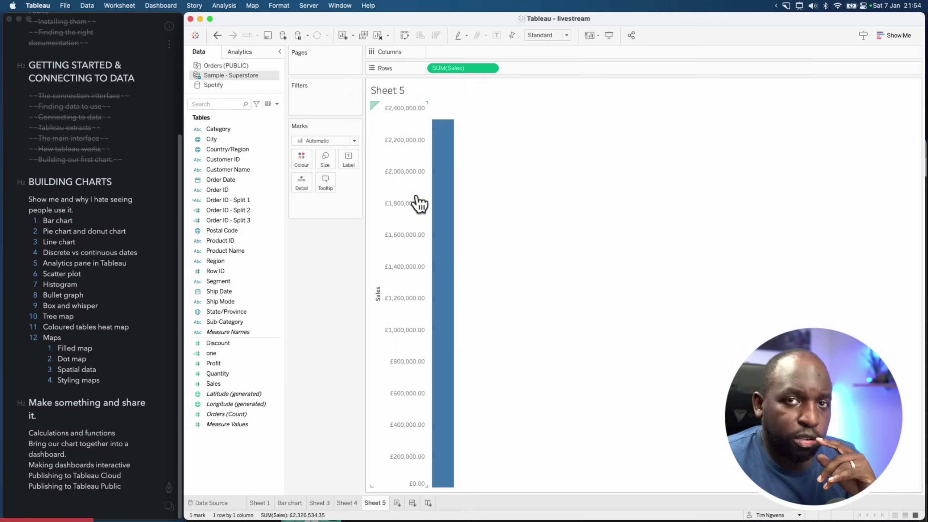
drag(212, 183, 446, 53)
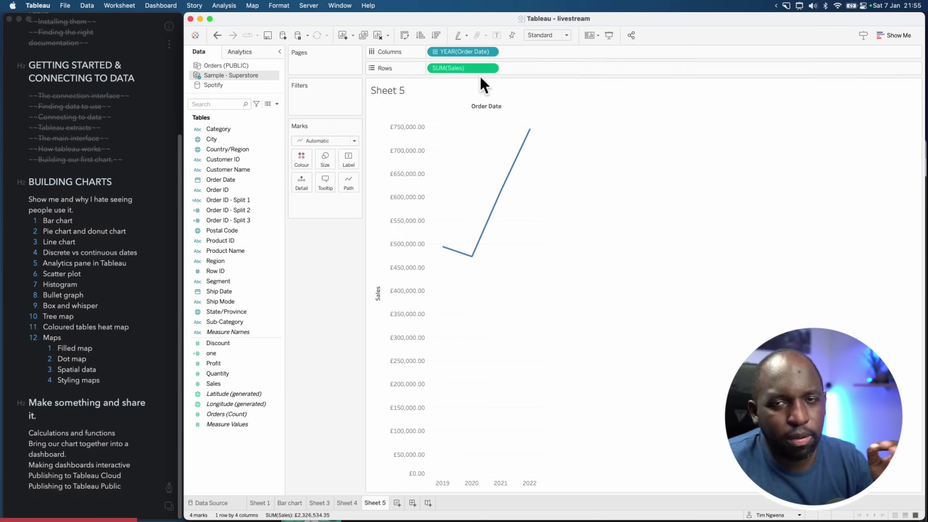
click(490, 53)
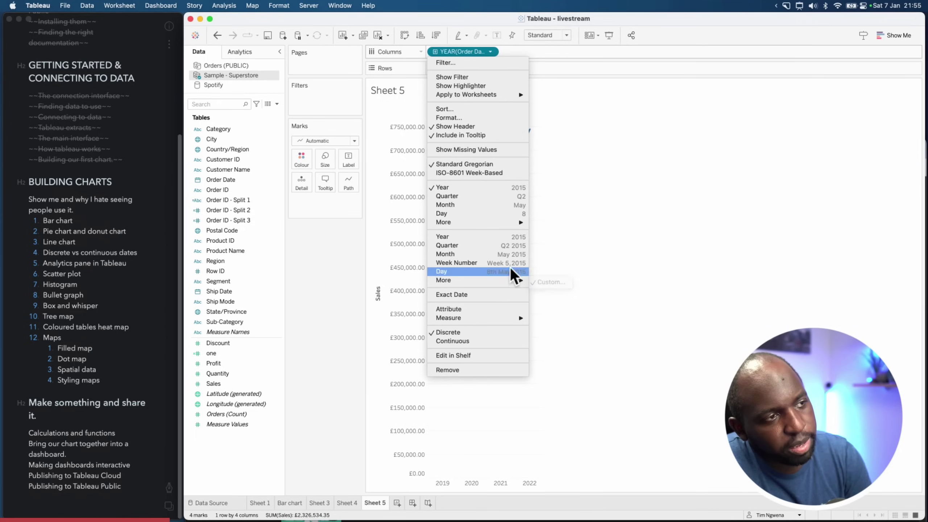
Toggle YEAR(Order Date) between discrete and continuous, returning to discrete years
click(507, 189)
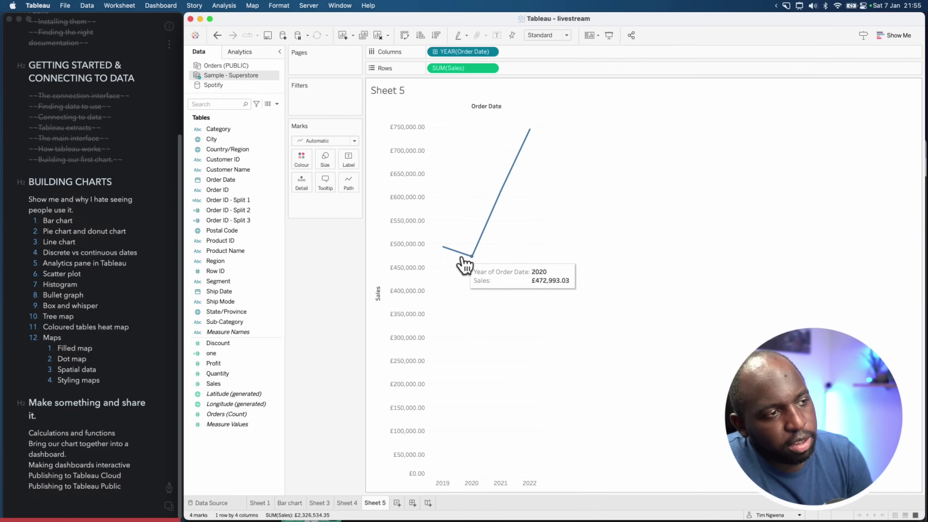
mouse_move(526, 153)
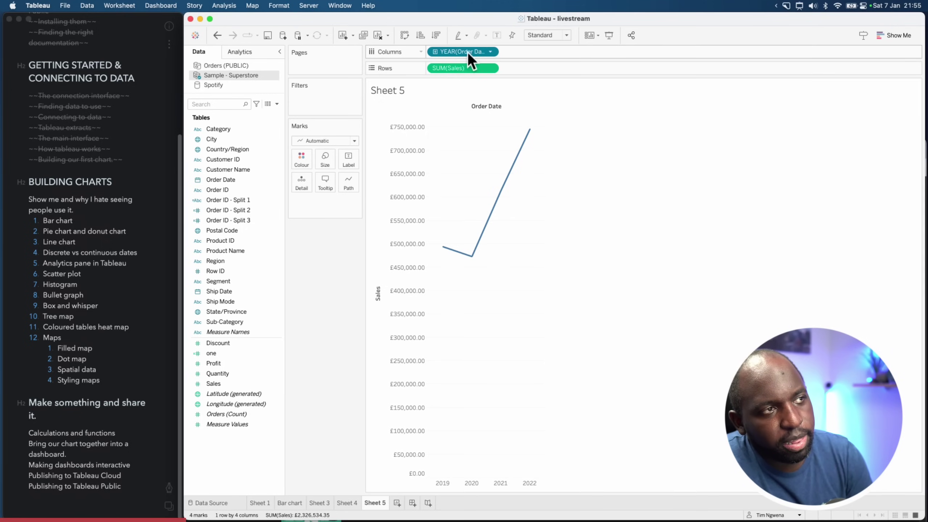
click(490, 53)
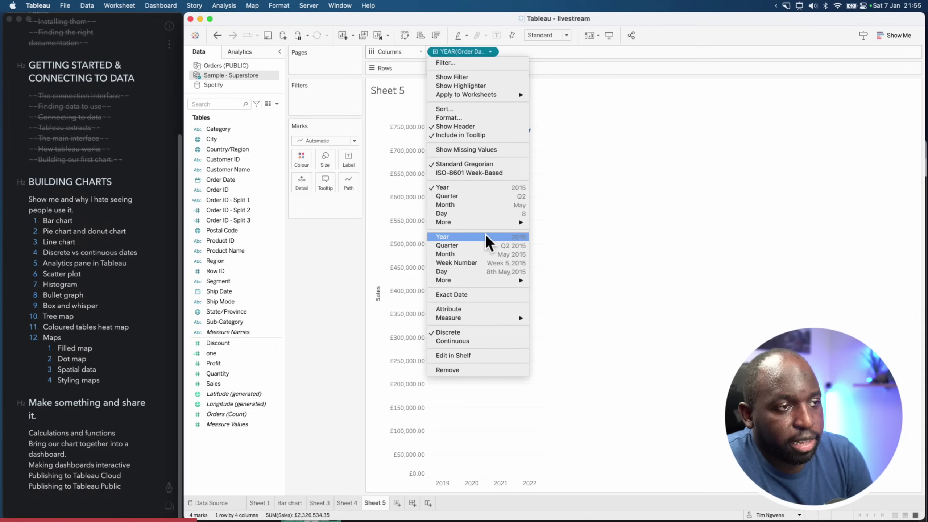
click(514, 238)
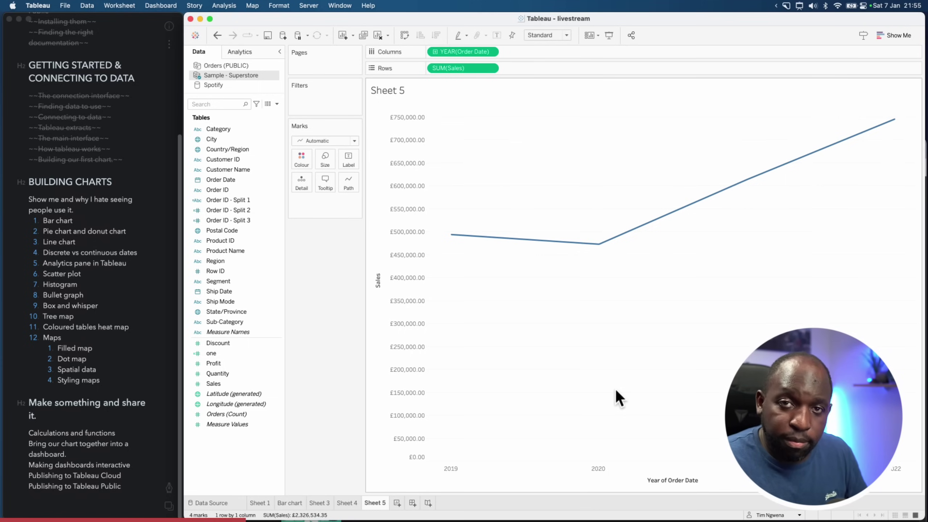
click(491, 52)
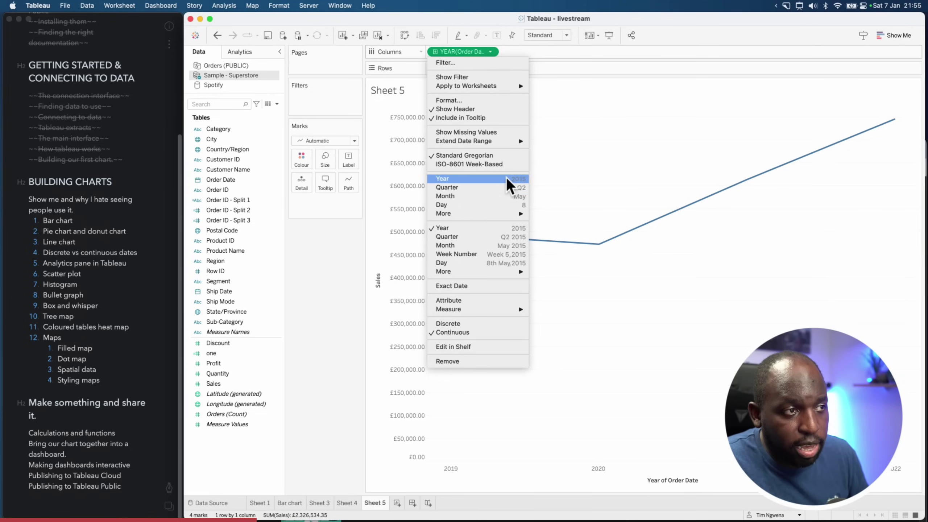
click(508, 180)
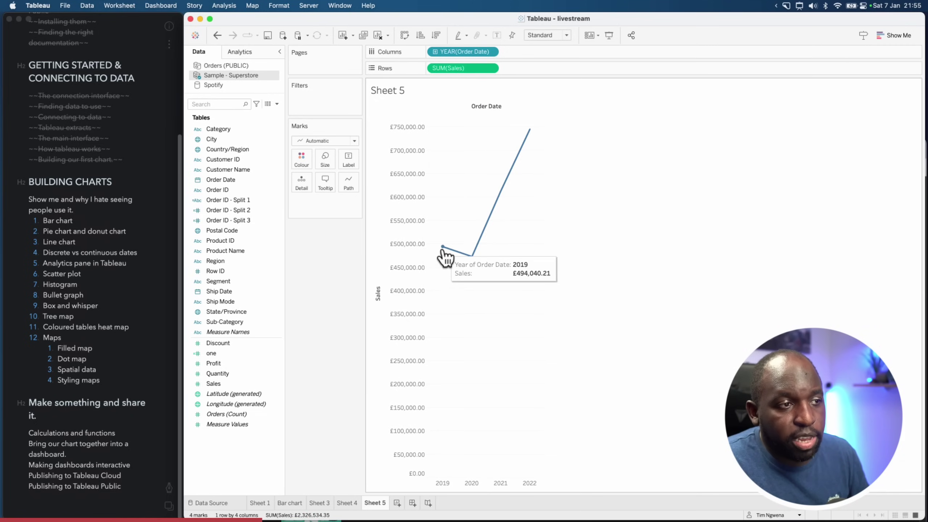
Highlight the 2019 point and header, then set the years to a continuous axis
click(442, 247)
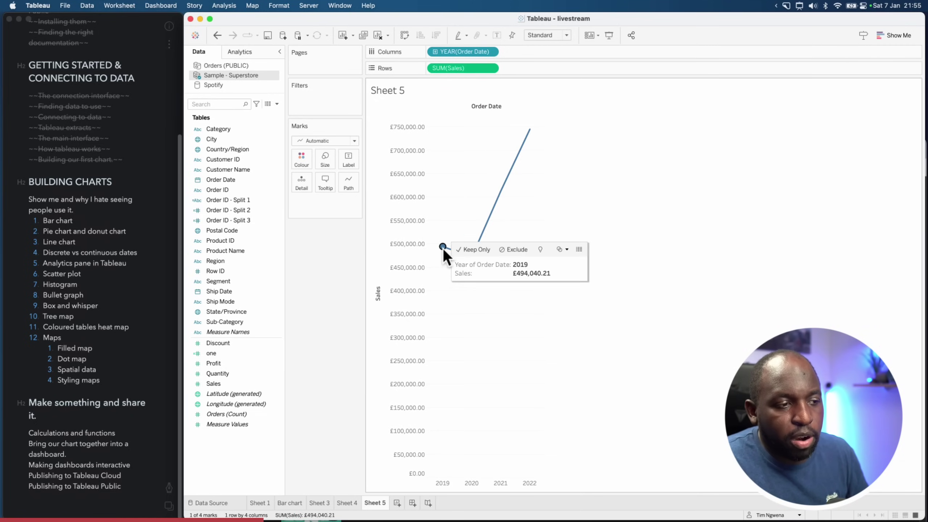
click(442, 482)
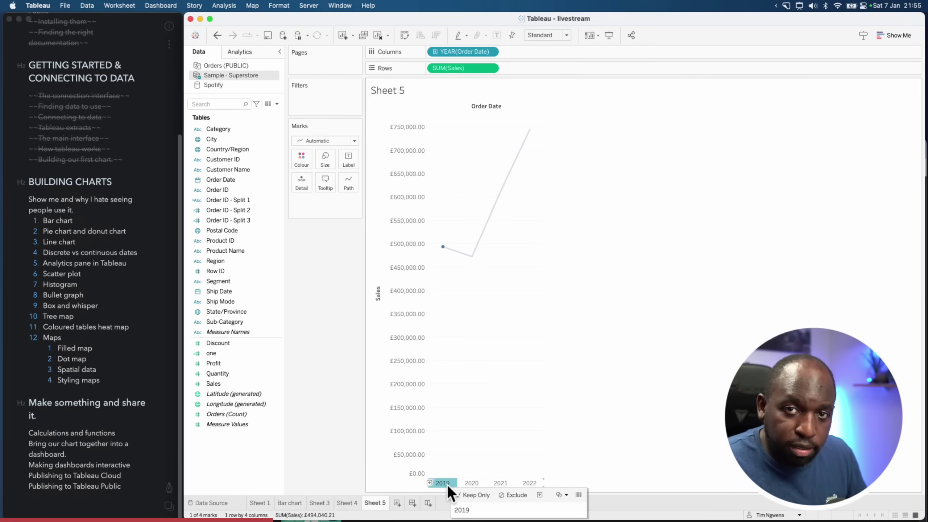
click(495, 400)
click(490, 51)
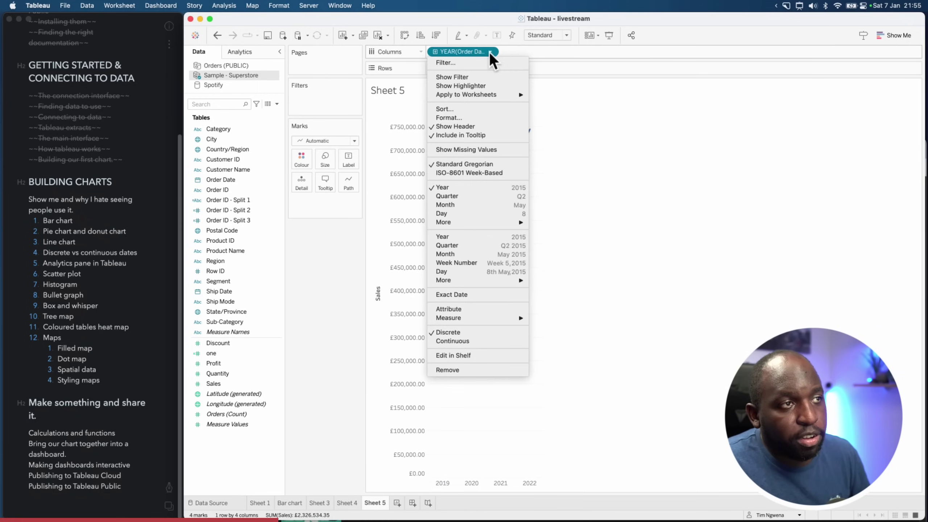
click(483, 235)
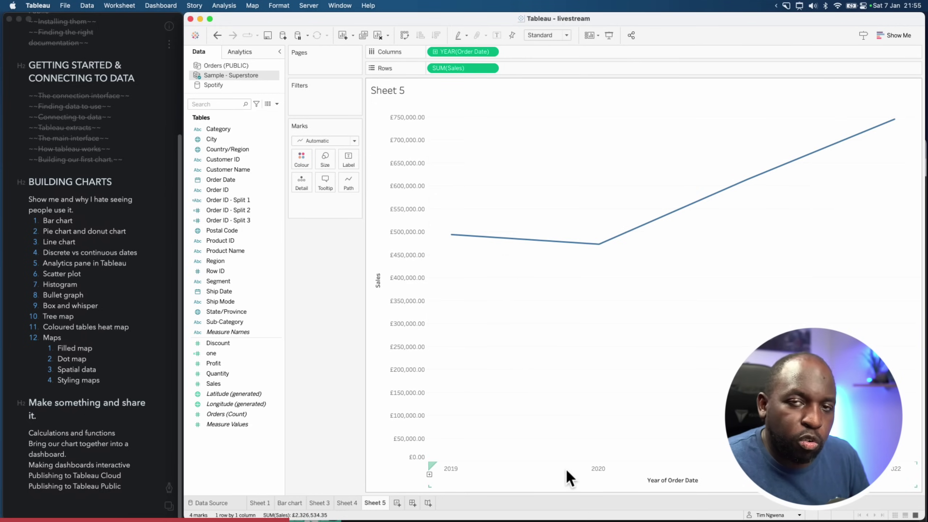
Inspect the Year axis, switch to discrete year headers and select 2020 and 2021
click(455, 470)
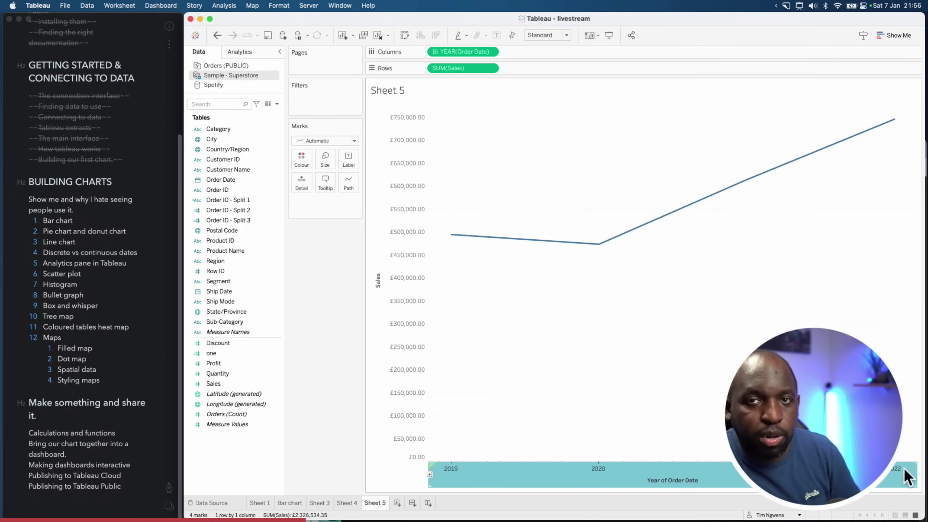
click(551, 456)
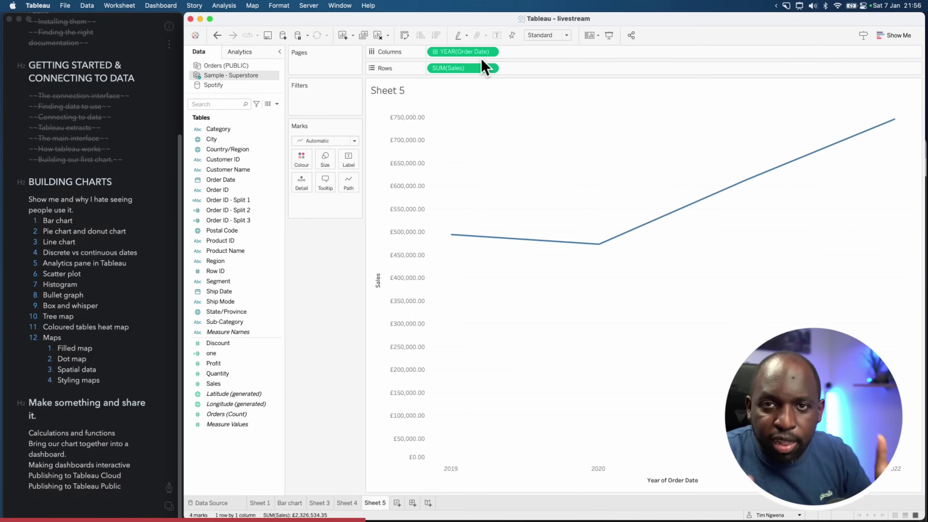
click(491, 52)
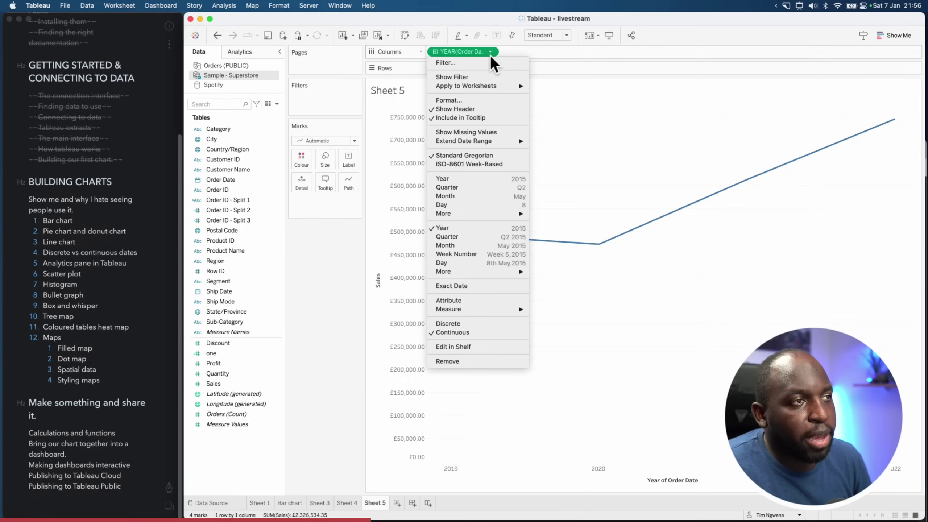
click(473, 178)
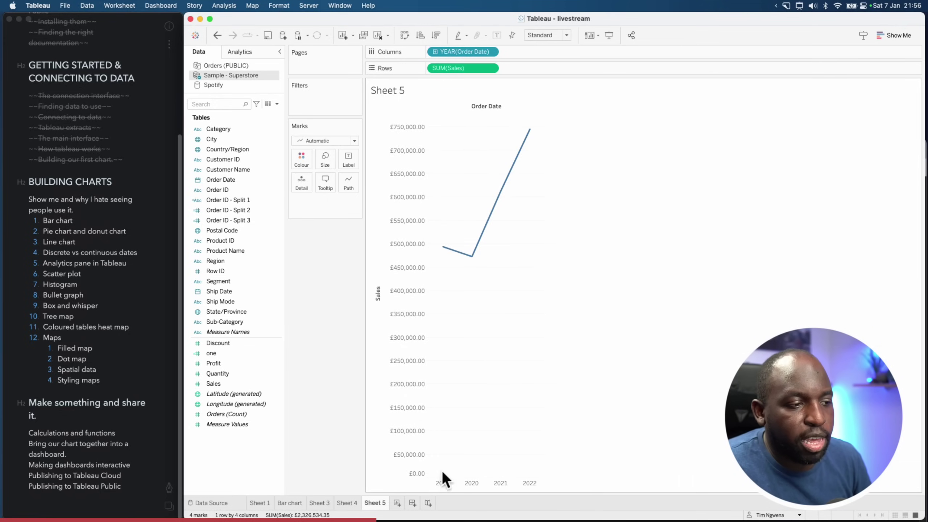
click(472, 483)
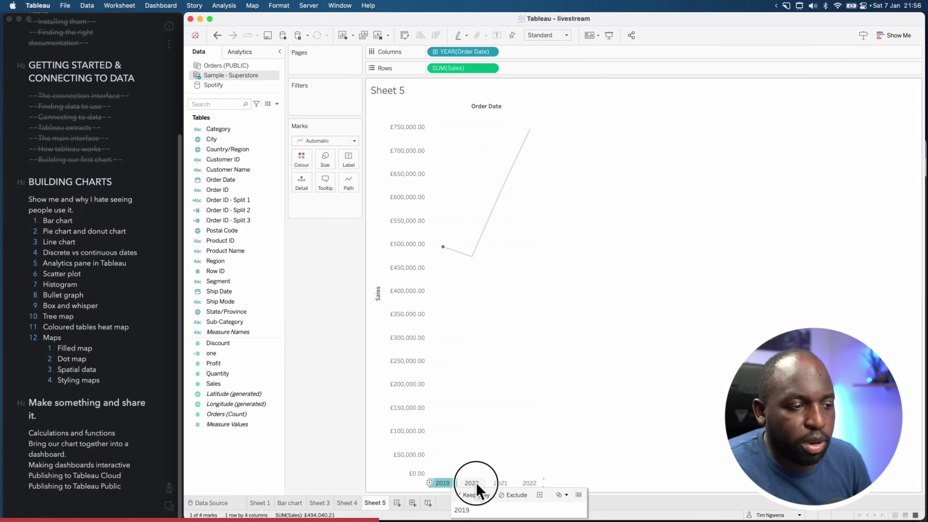
click(506, 483)
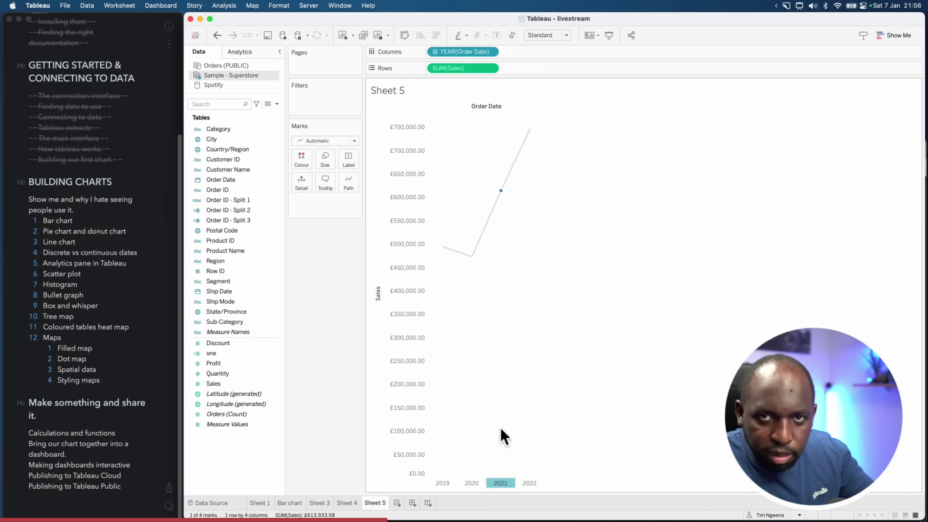
Return the years to a continuous axis and inspect the 2019 sales point
click(492, 51)
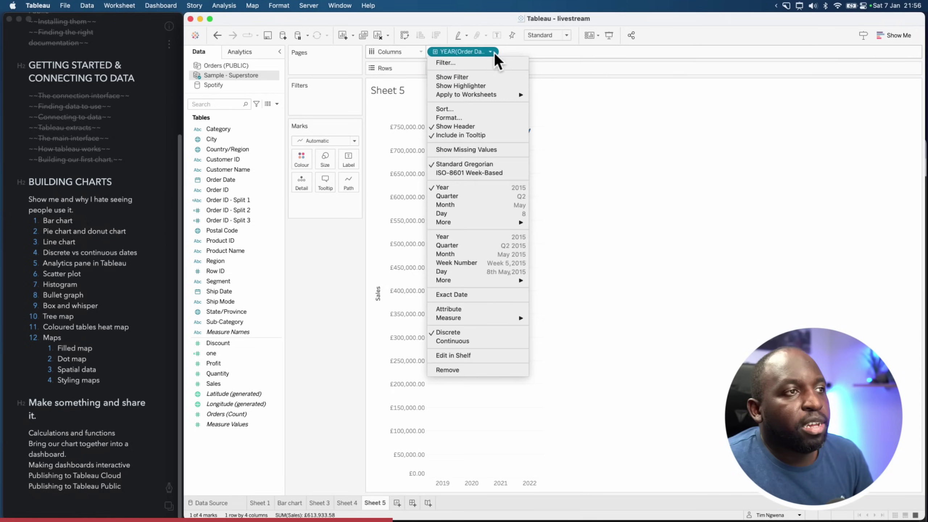
click(501, 236)
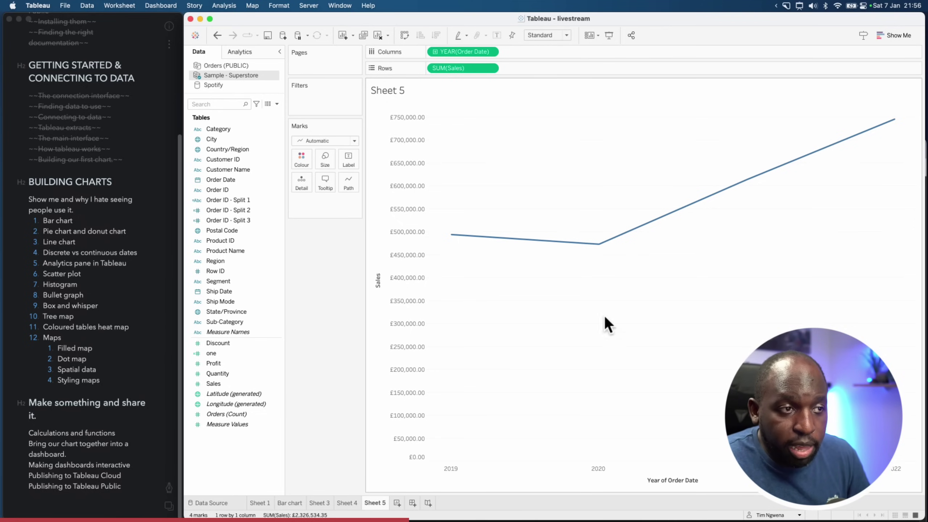
mouse_move(587, 244)
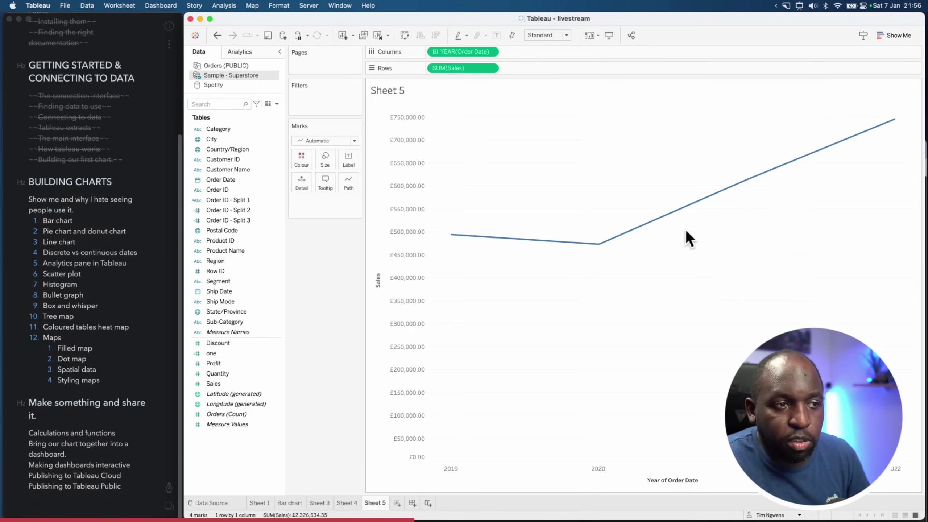
mouse_move(730, 190)
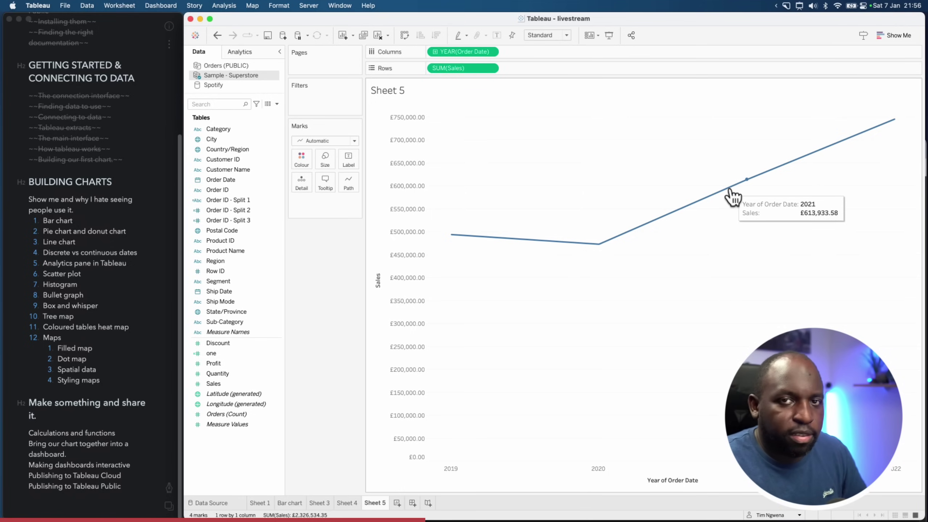
click(452, 235)
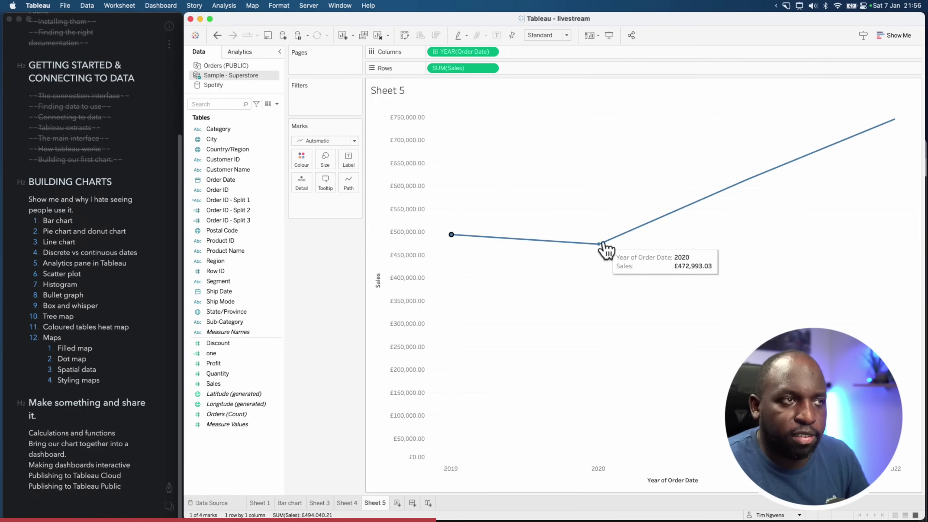
click(492, 52)
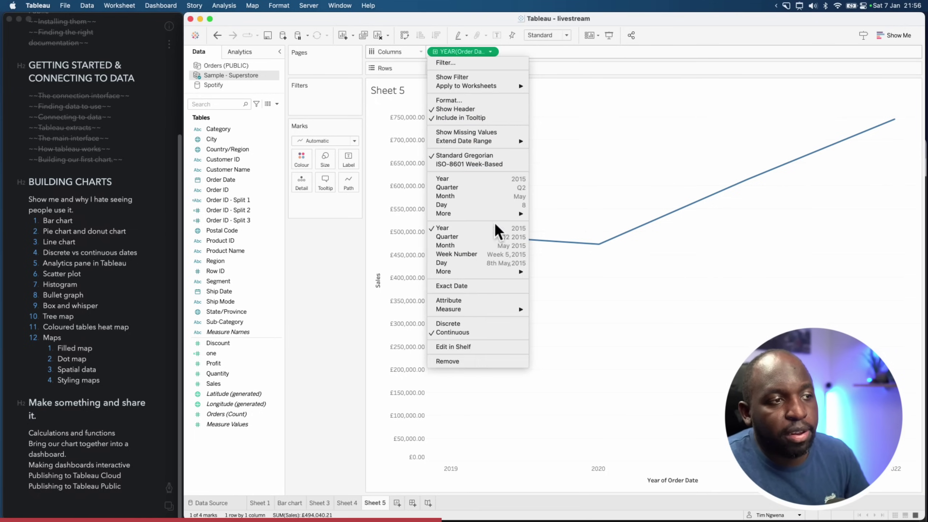
Switch Order Date to continuous quarters, then to the discrete Quarter date part (Q1–Q4)
click(492, 236)
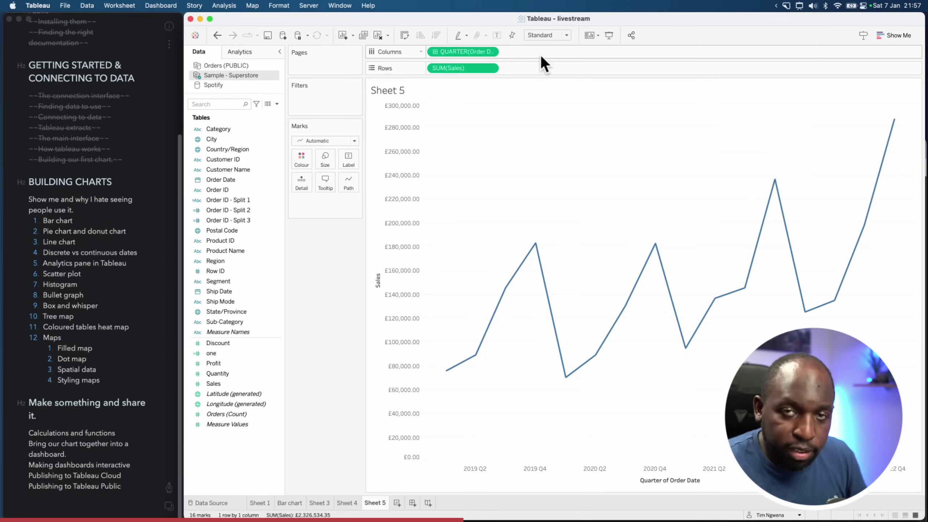
click(492, 52)
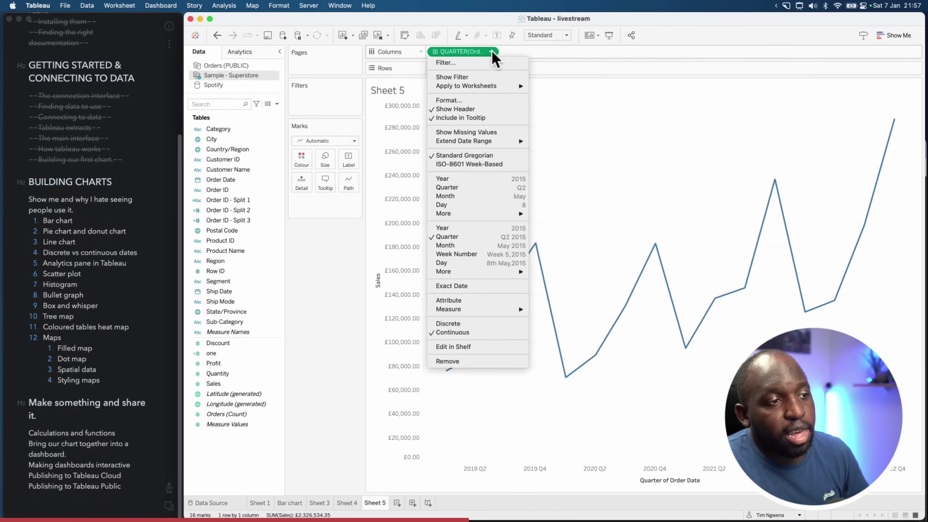
click(488, 187)
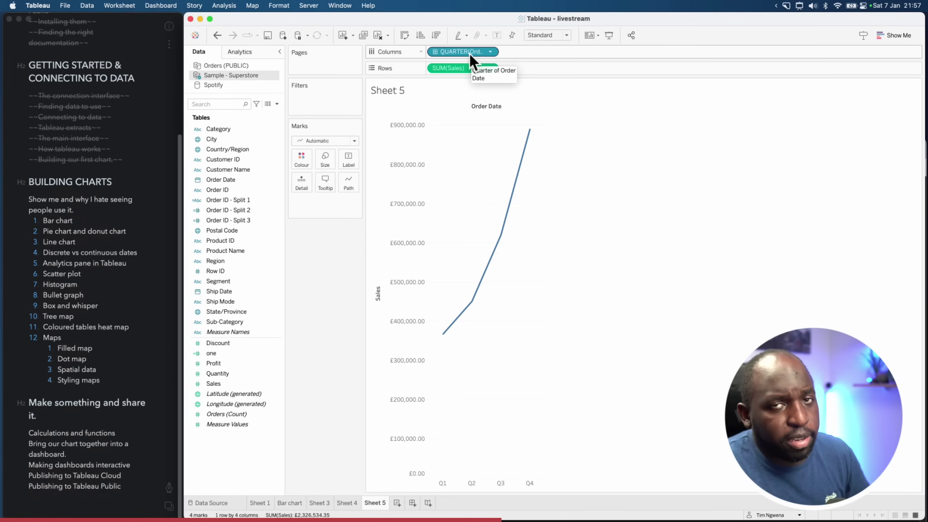
mouse_move(449, 328)
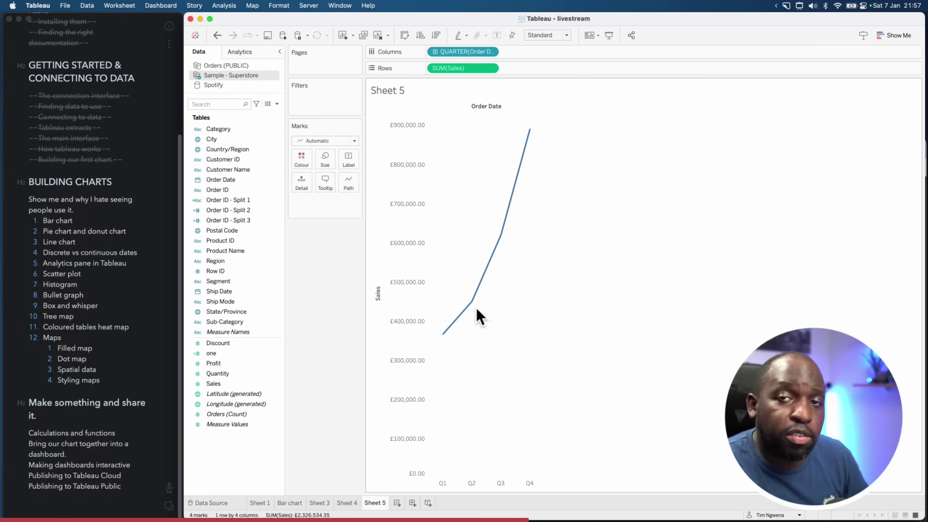
mouse_move(475, 304)
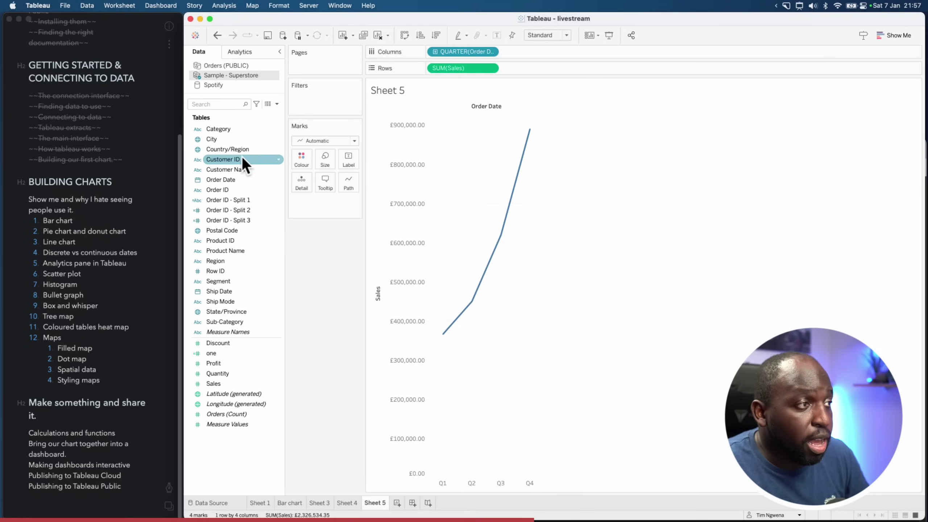
Add YEAR(Order Date) before QUARTER on Columns to split the line into year panes
click(228, 178)
drag(228, 177, 428, 54)
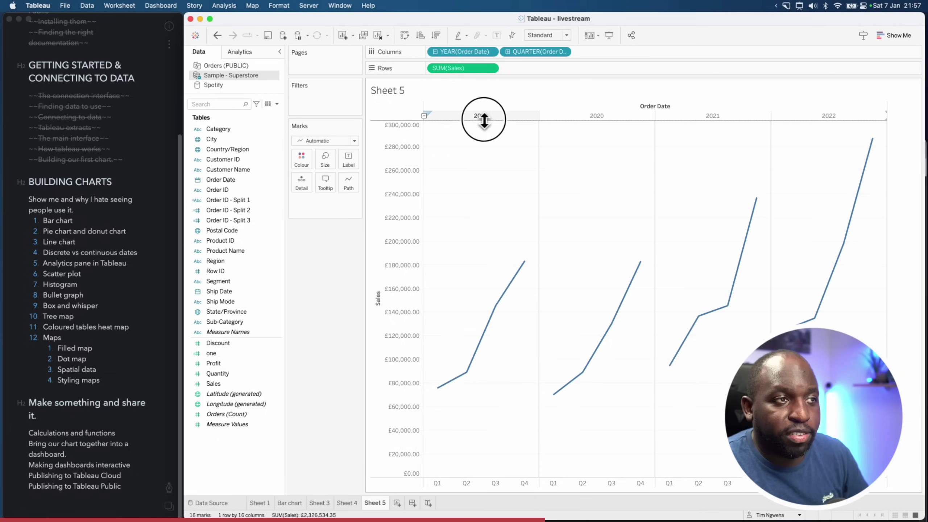
click(585, 115)
click(713, 117)
click(777, 116)
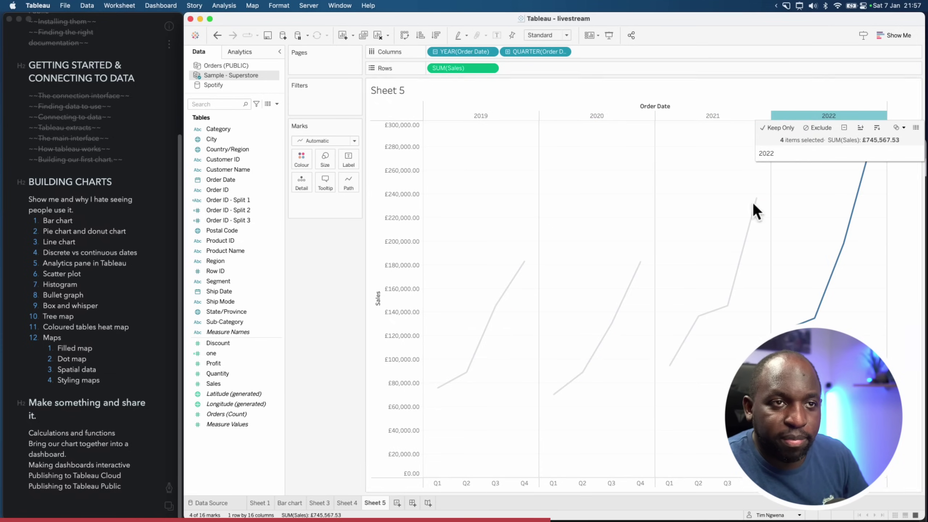
click(690, 228)
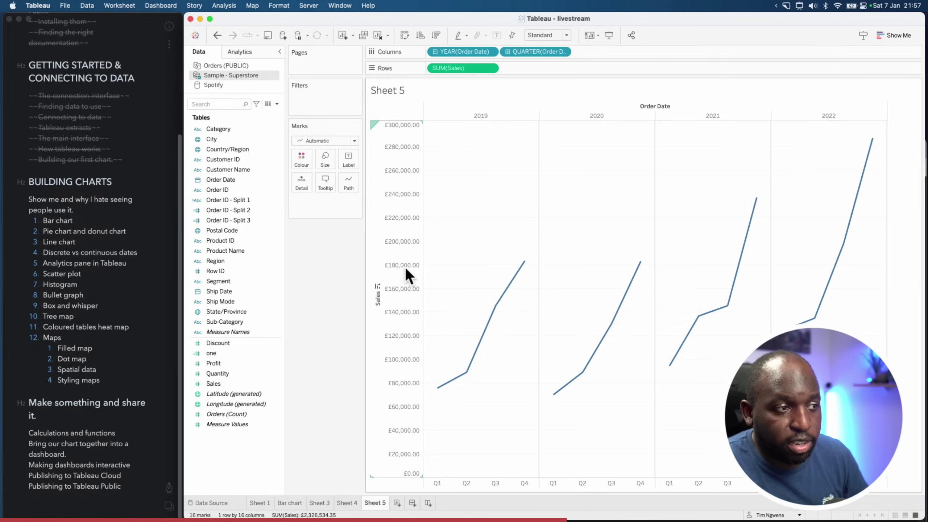
click(395, 348)
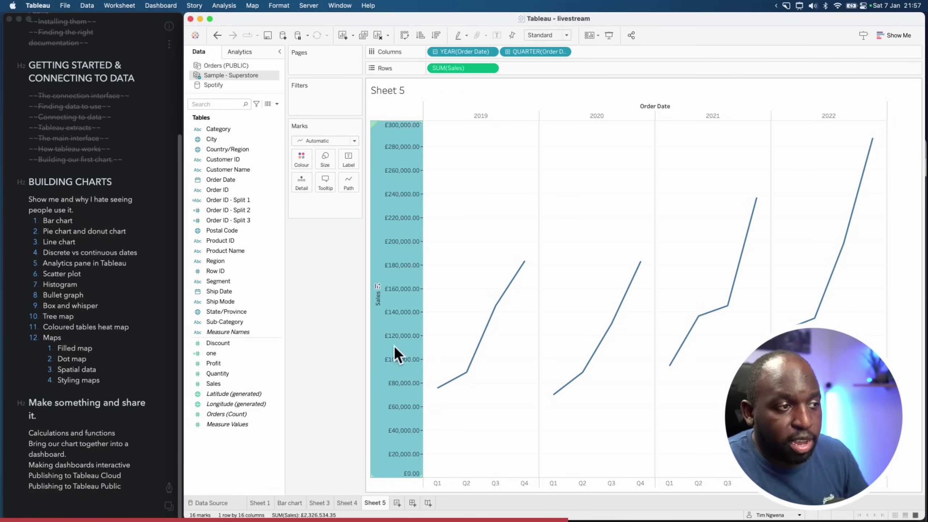
click(475, 167)
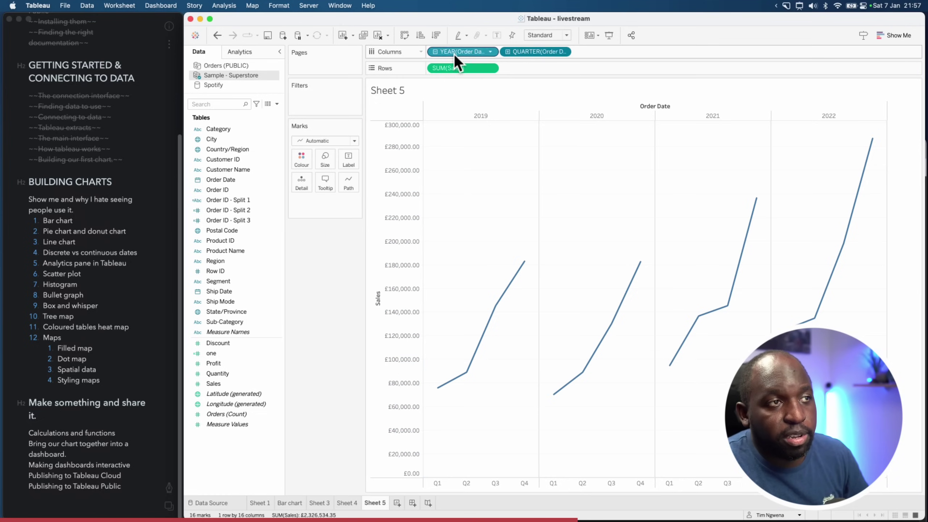
Highlight the 2019, 2020 and 2022 year panes, then clear the selection
click(503, 114)
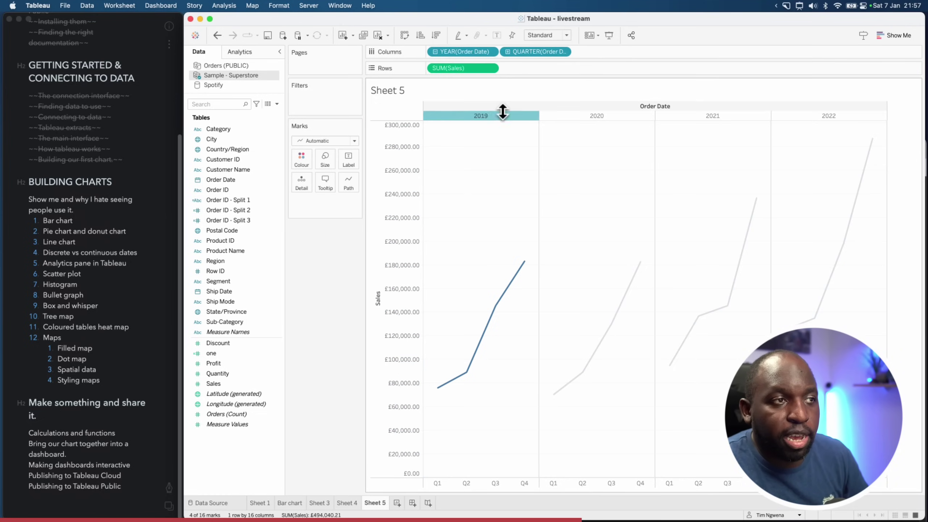
click(566, 116)
click(827, 115)
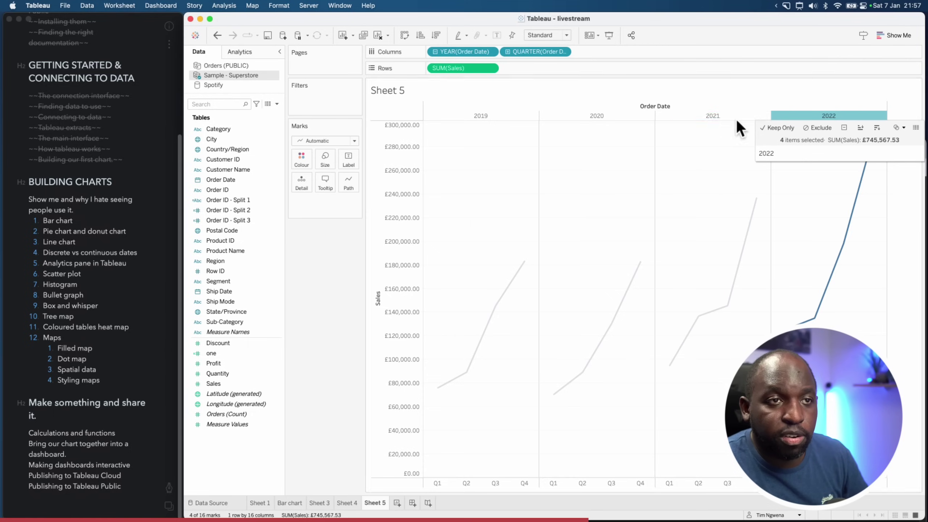
click(567, 371)
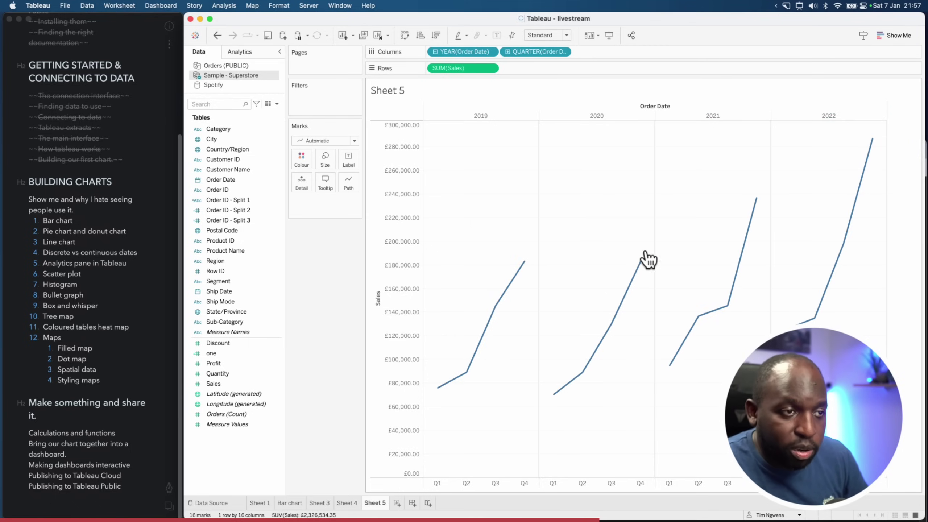
Inspect 2020's Q1–Q3 points, then make QUARTER continuous within each year pane
click(554, 395)
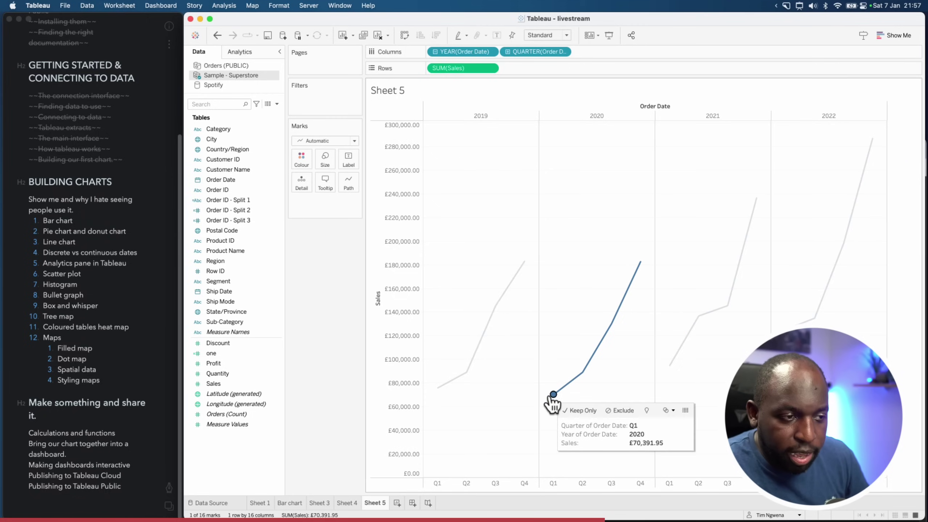
click(554, 481)
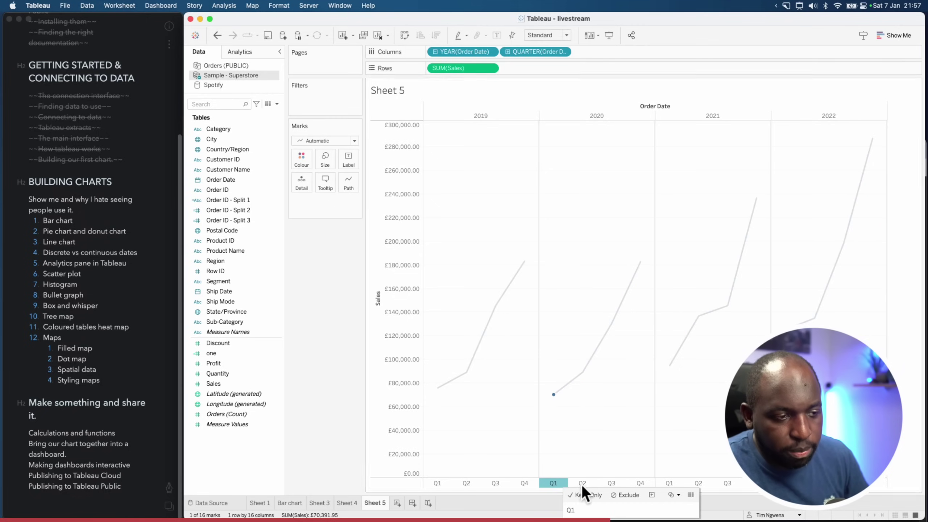
click(585, 483)
click(619, 483)
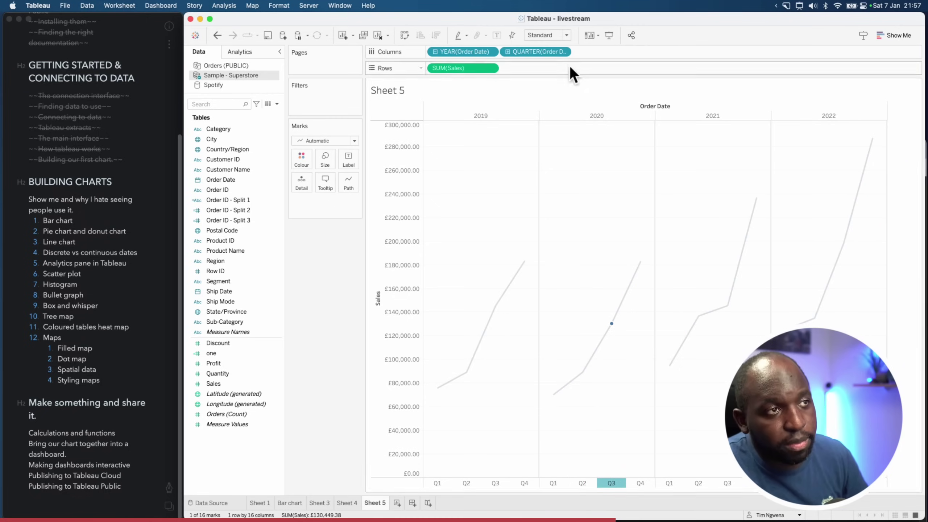
click(563, 51)
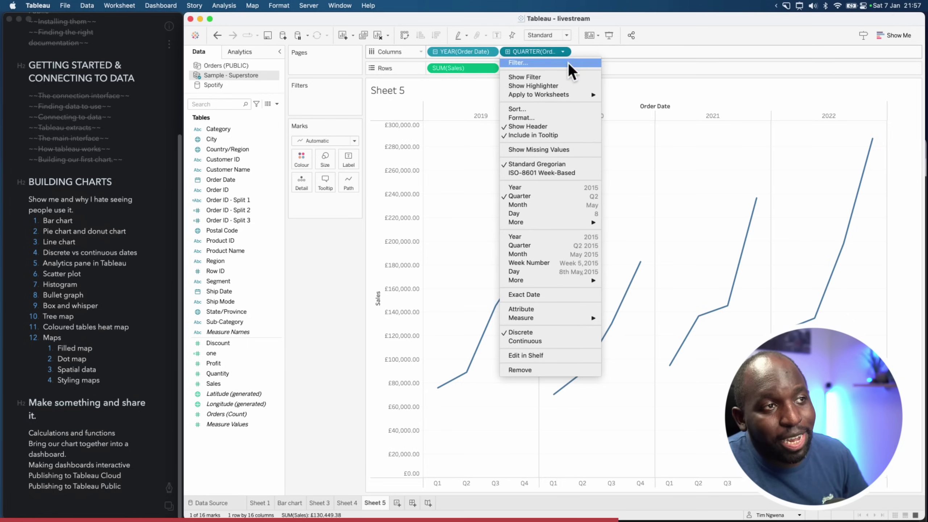
click(593, 245)
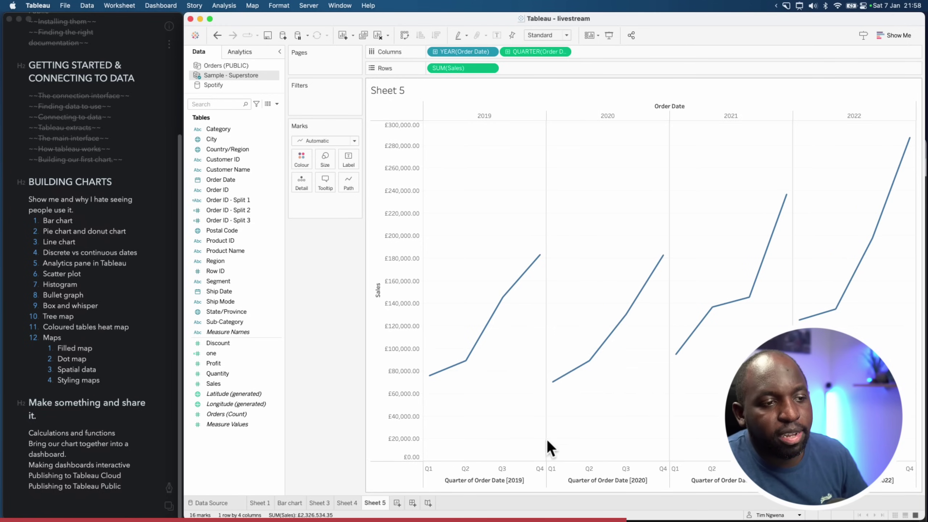
click(442, 467)
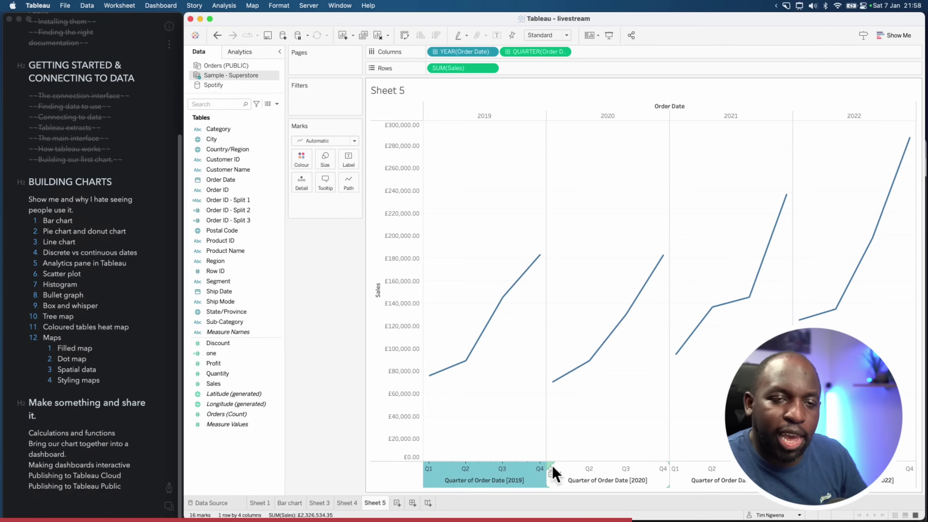
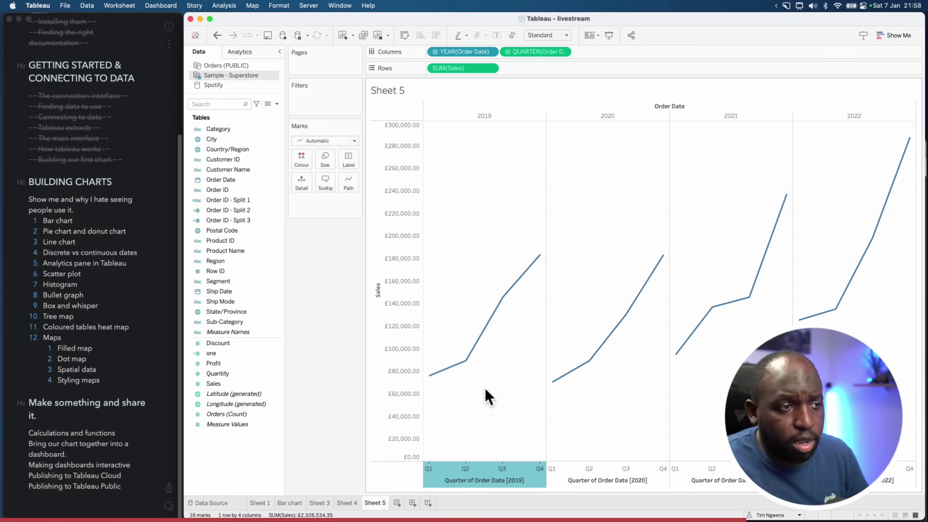
Change the Order Date level on Sheet 5 from quarter to month
click(488, 117)
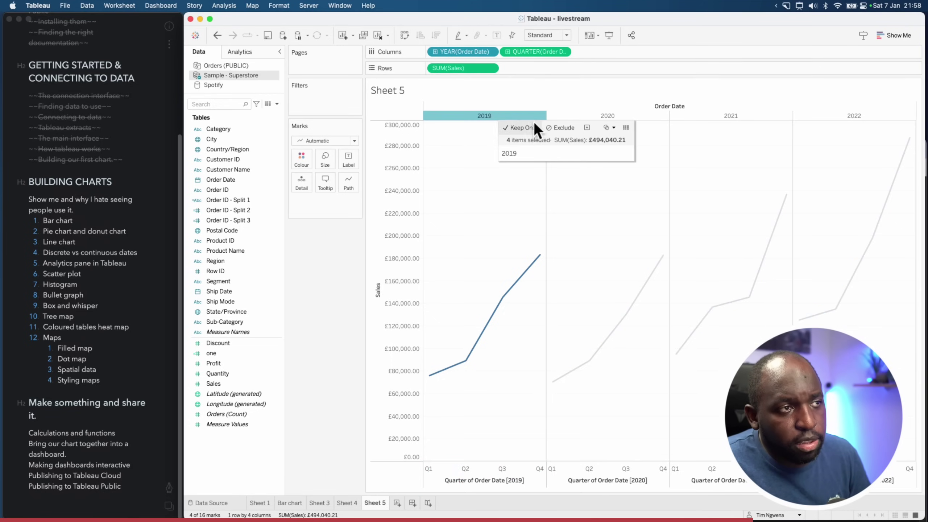
click(565, 51)
click(586, 238)
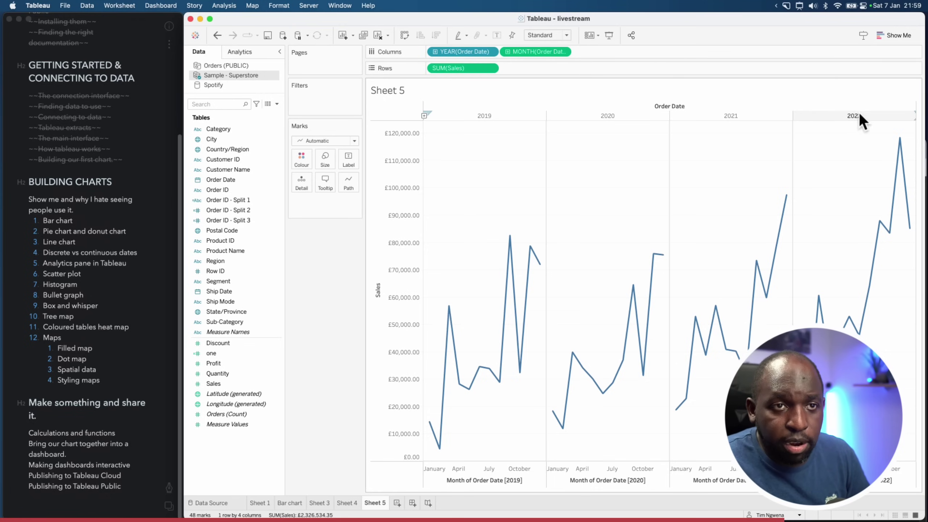
Colour the lines by YEAR(Order Date) and make the month axis discrete, January to December
drag(453, 52, 303, 163)
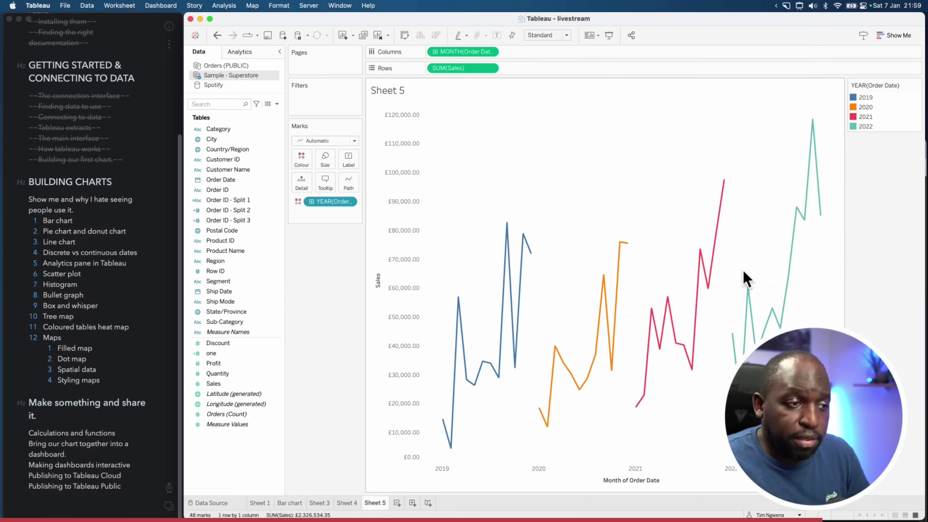
click(491, 52)
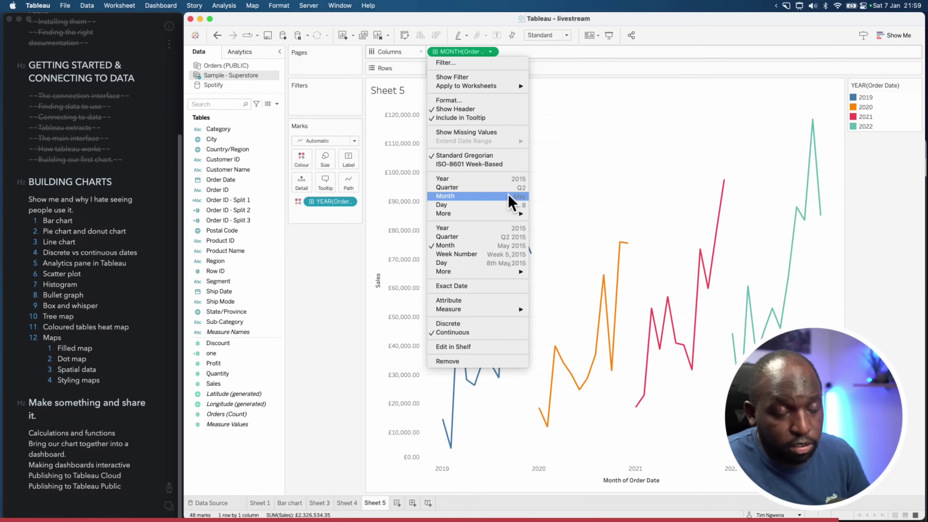
click(507, 197)
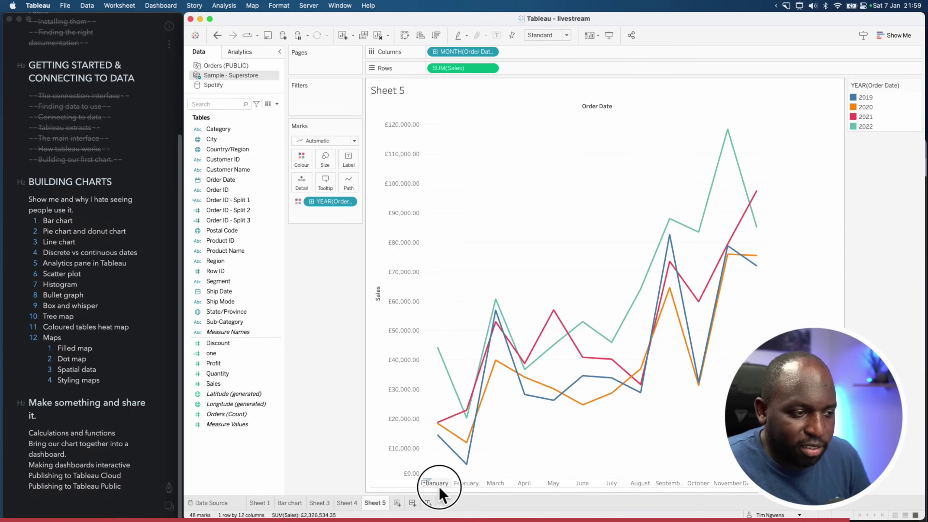
click(468, 482)
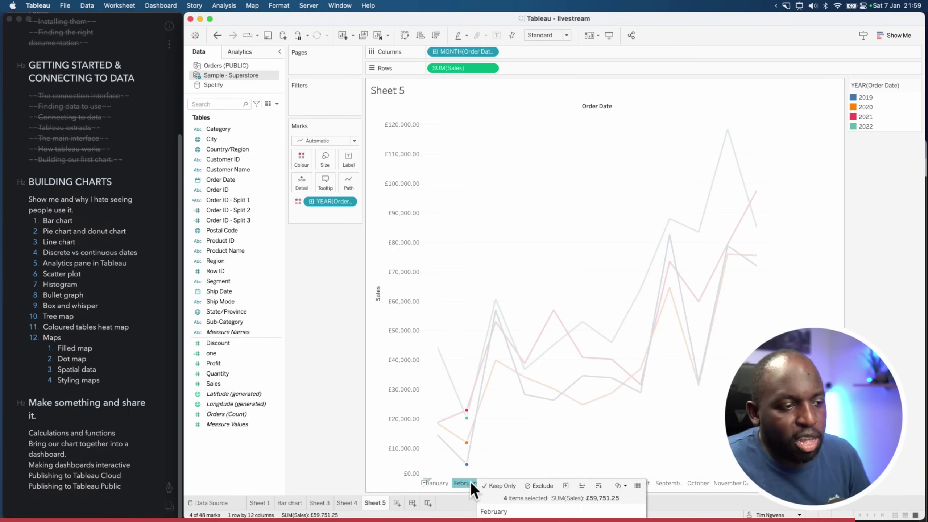
click(529, 454)
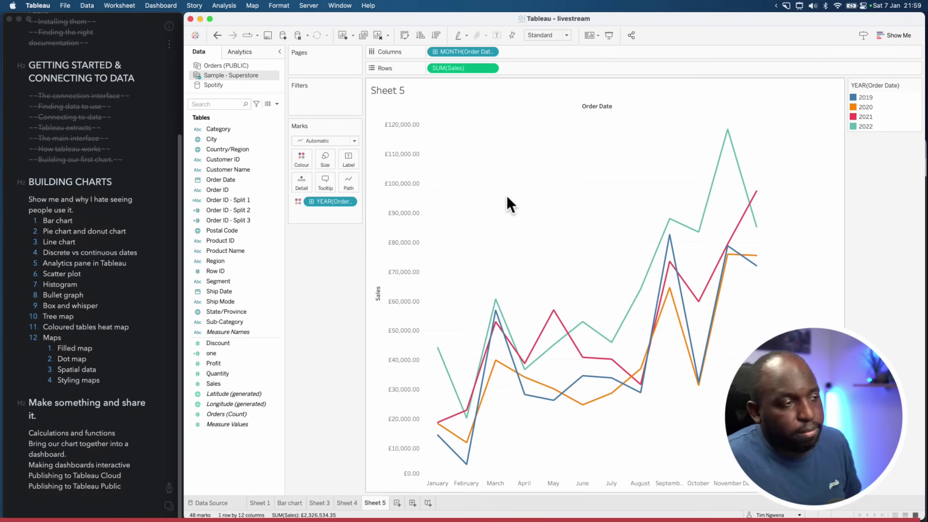
Strike through the first four chart topics in the Bear lesson notes
scroll(44, 267, up, 2)
click(74, 248)
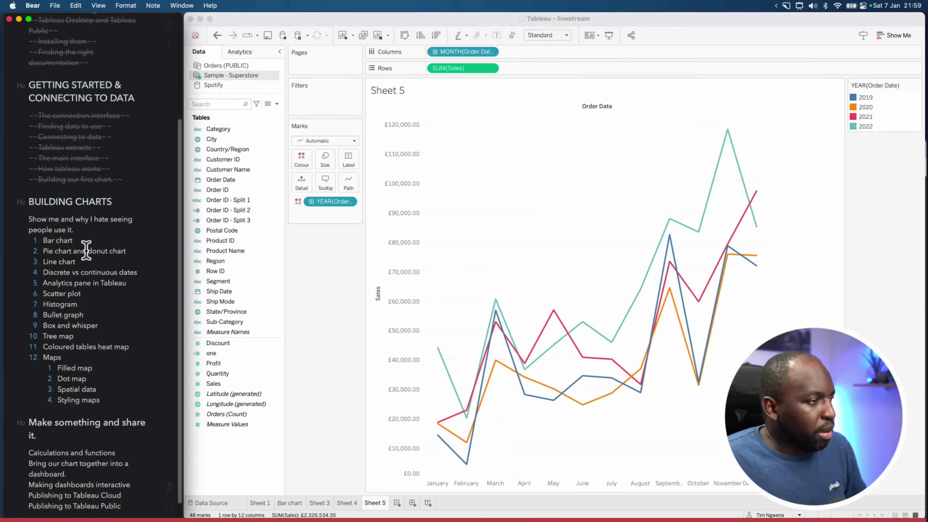
drag(138, 272, 43, 240)
key(super+shift+e)
Review Sheets 3, 4 and 5, then add a new empty worksheet, Sheet 6
click(347, 503)
click(320, 503)
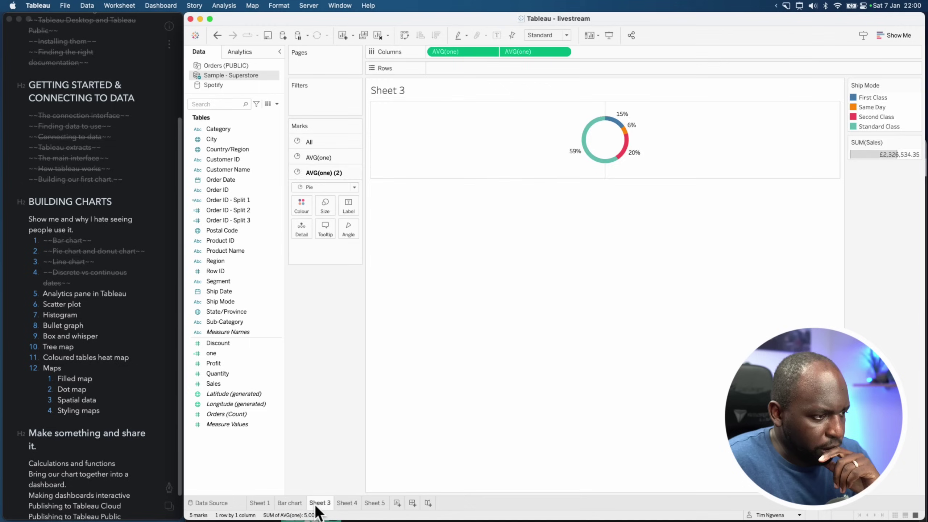
click(347, 504)
click(375, 503)
click(398, 503)
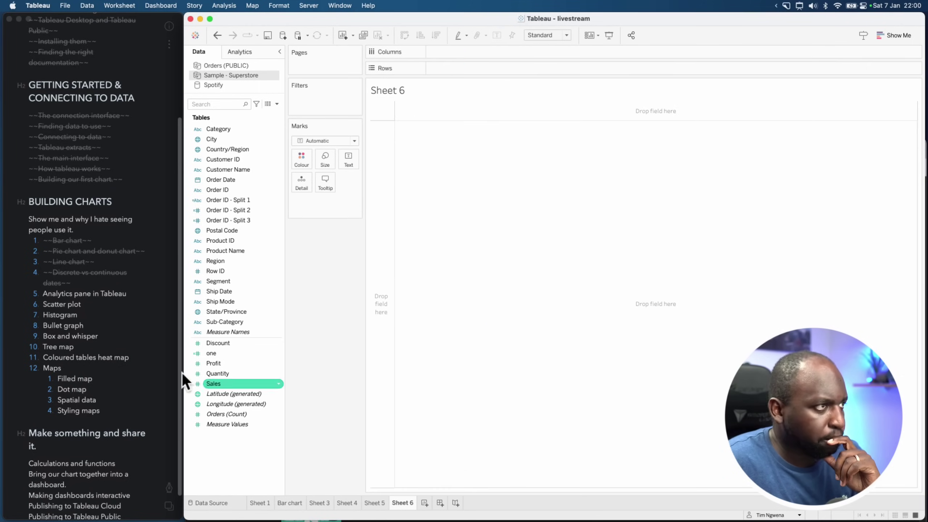
Check the next topic in the notes and return through the sheets to the empty Sheet 6
click(82, 302)
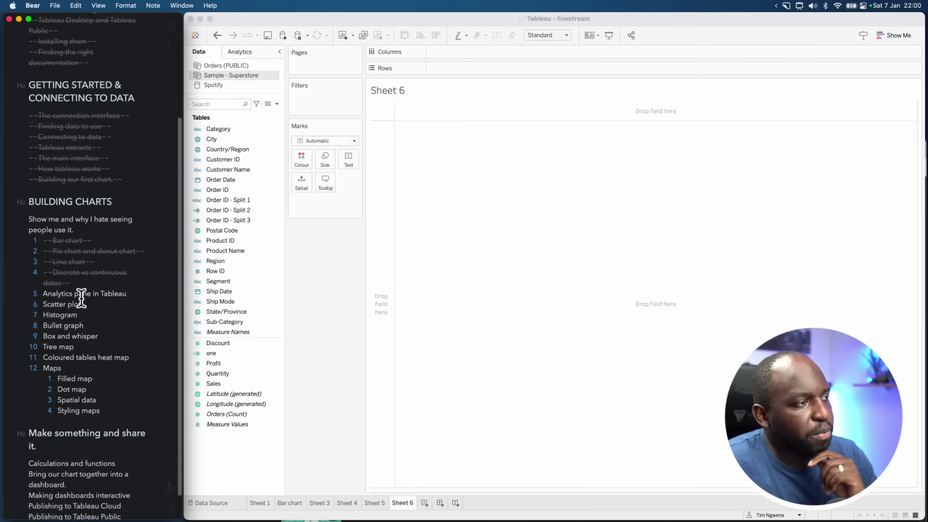
click(298, 502)
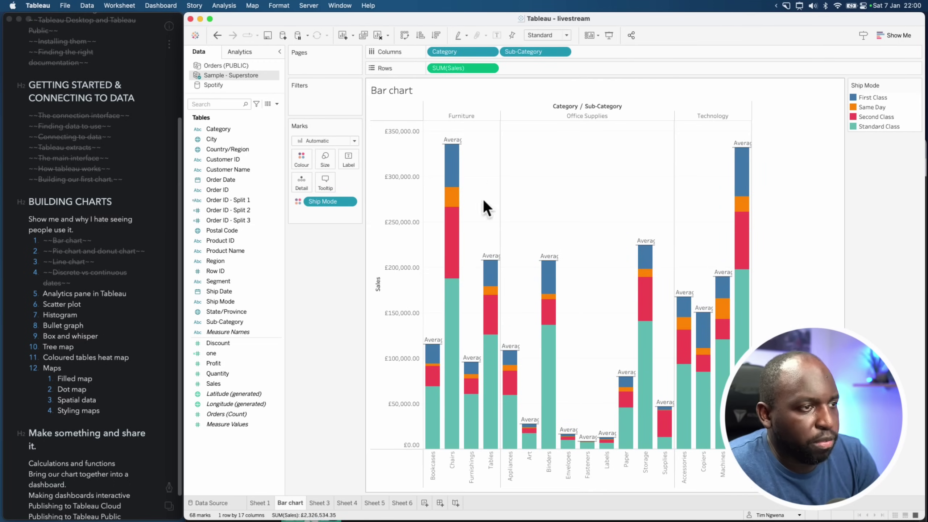
click(327, 504)
click(347, 503)
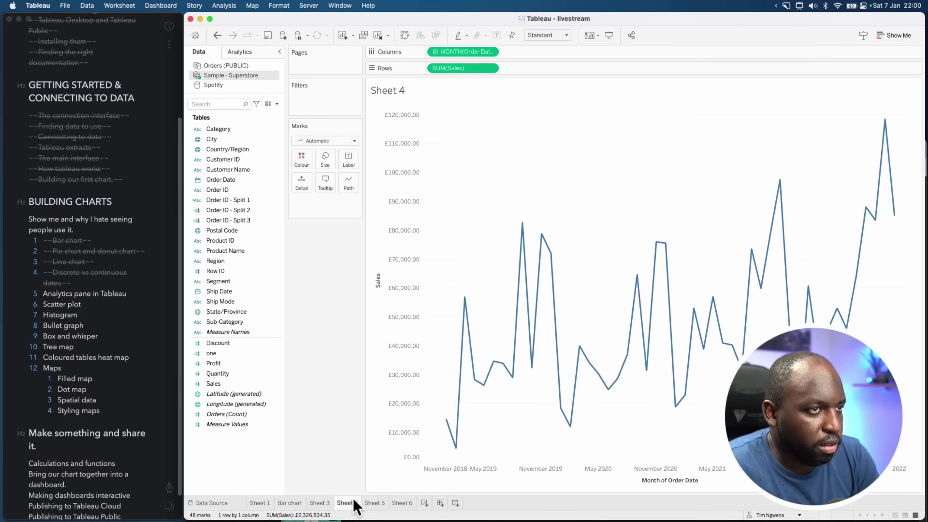
click(374, 503)
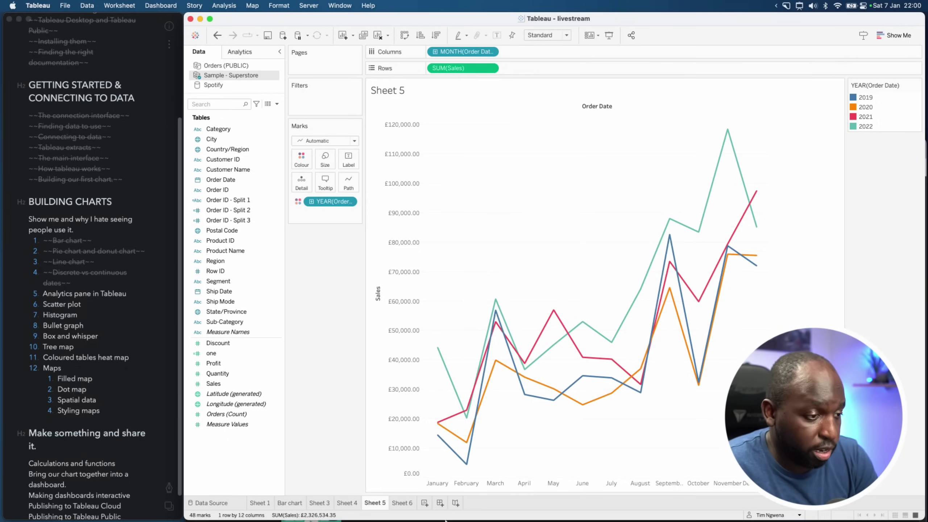
click(395, 503)
click(280, 352)
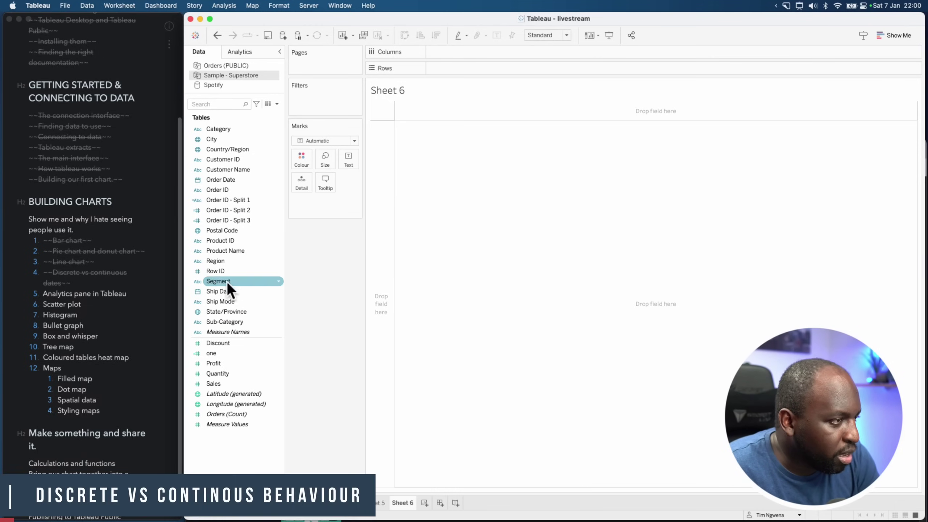
Put Region and Ship Mode on Rows and SUM(Profit) on Columns as horizontal bars
drag(219, 261, 447, 69)
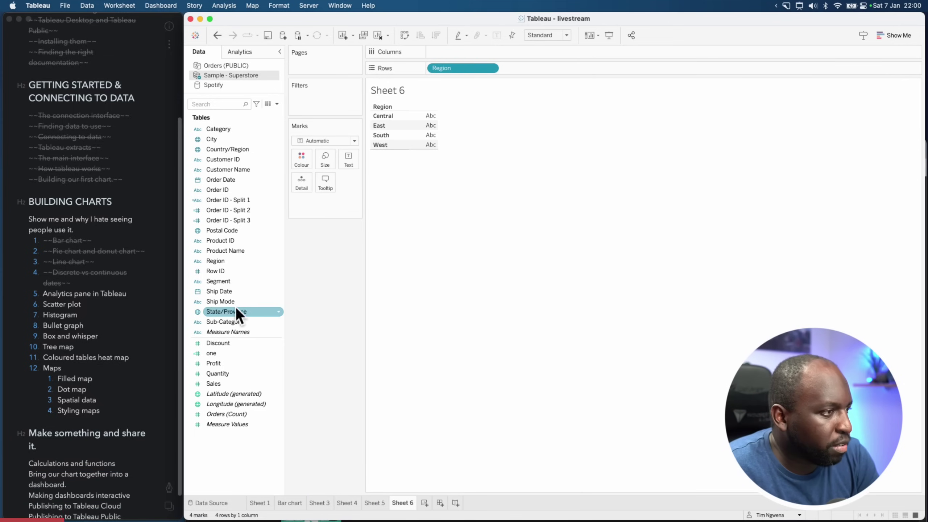
drag(214, 363, 480, 53)
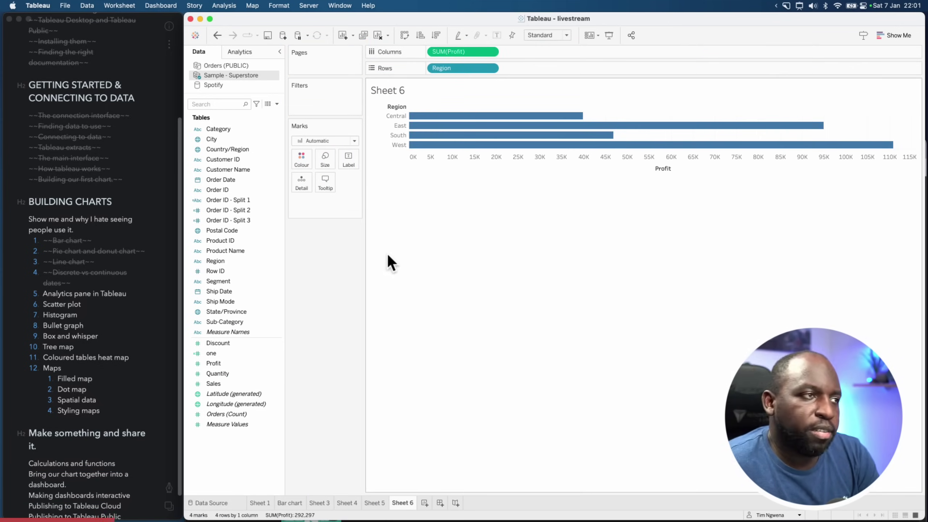
drag(231, 302, 565, 69)
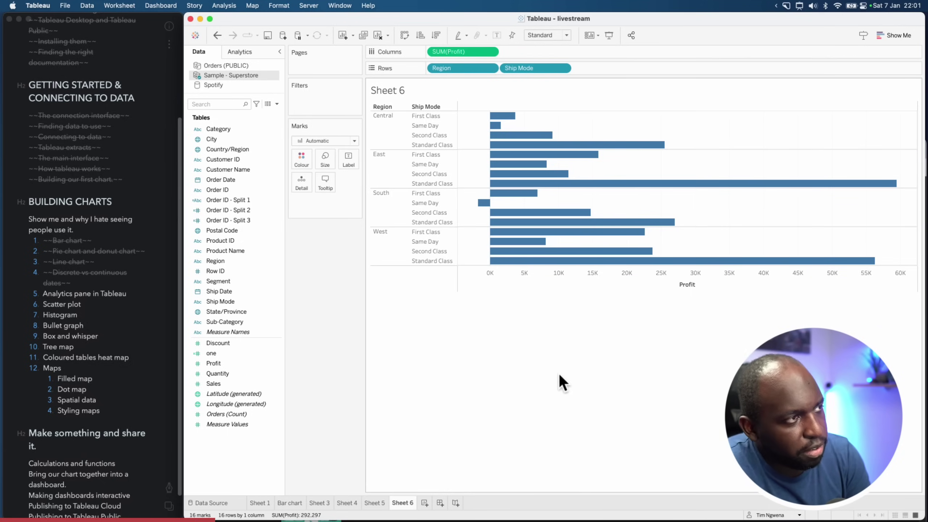
From the Analytics pane, add per-region average lines and an overall average line at 18,269
click(239, 52)
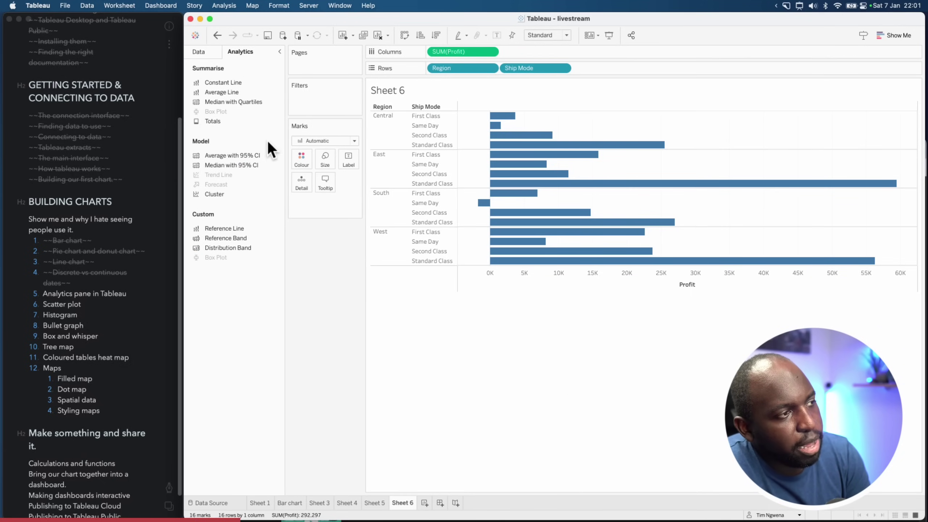
click(218, 53)
click(251, 54)
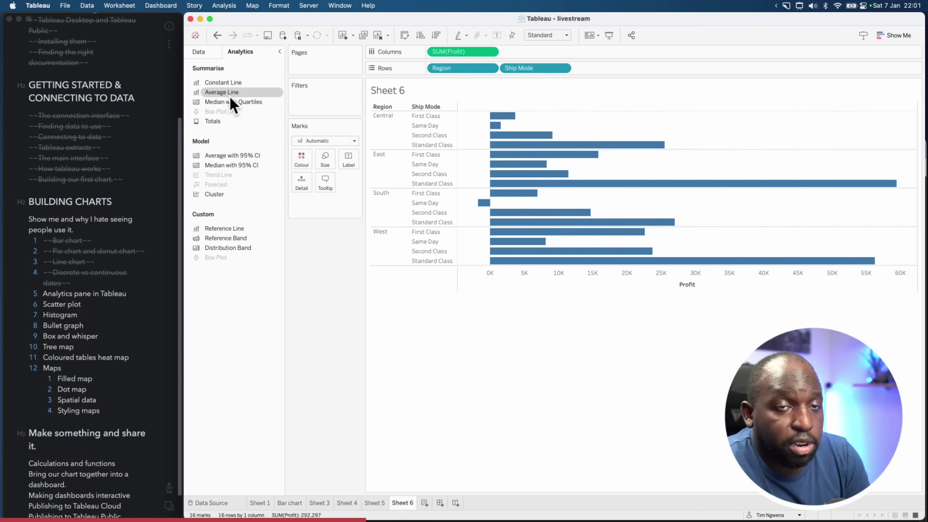
drag(227, 90, 490, 124)
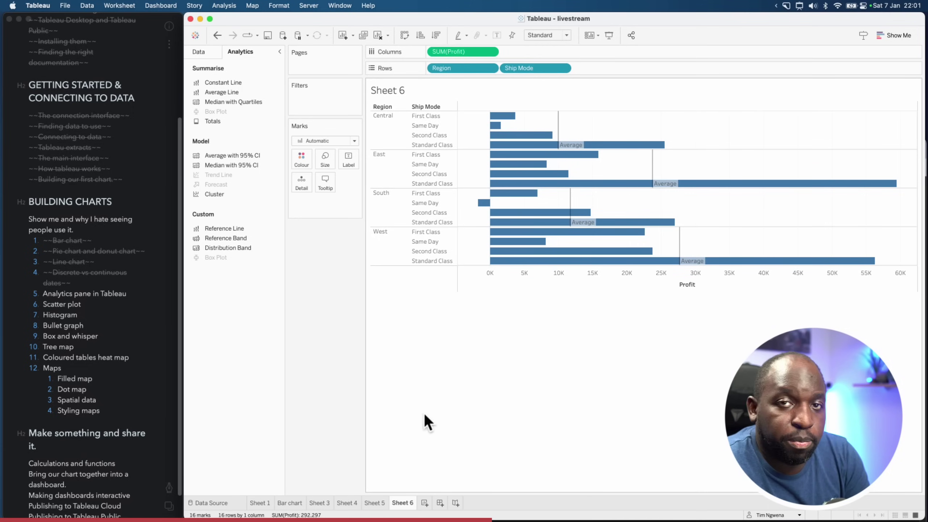
drag(234, 93, 453, 133)
click(617, 210)
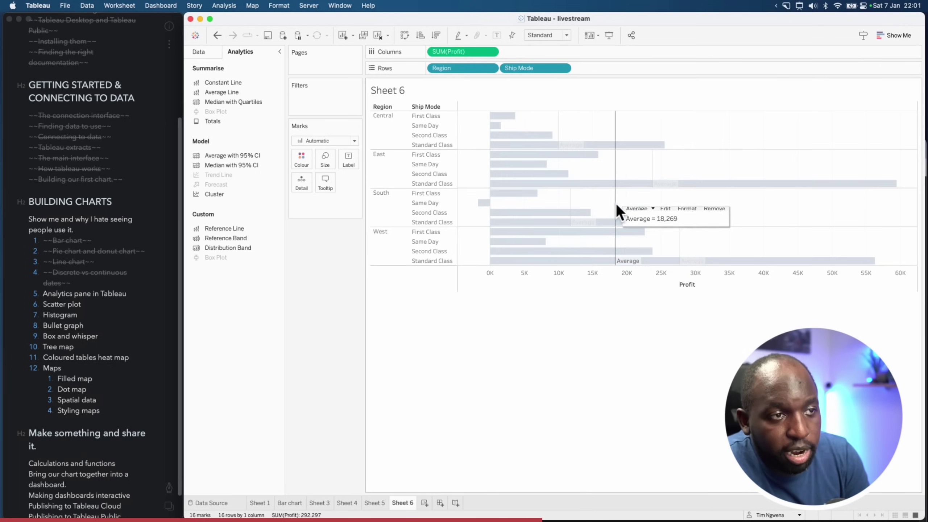
Compare with Sheet 5, then start a reference line and select the overall average line
click(376, 503)
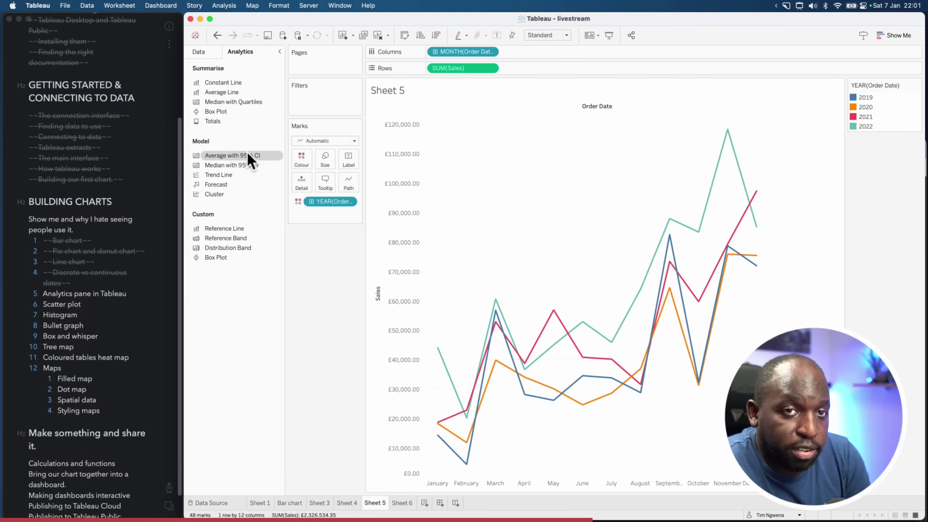
click(402, 503)
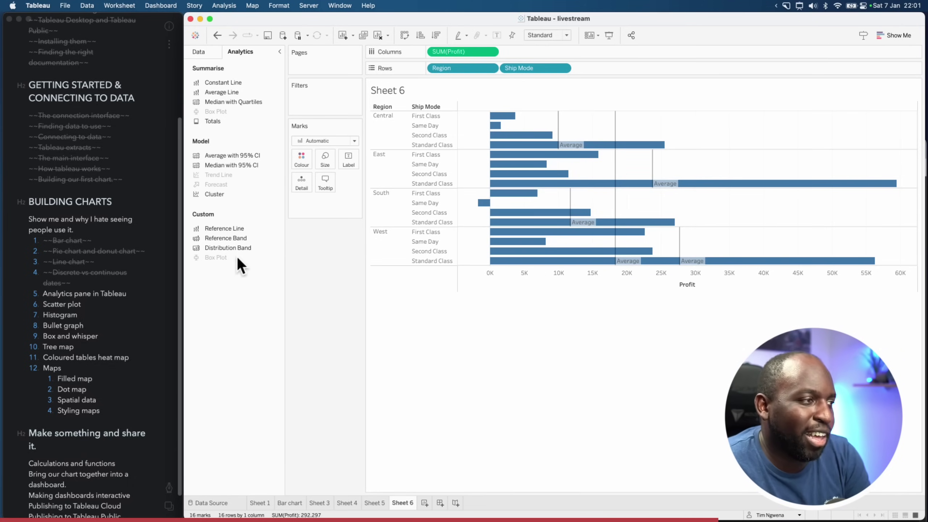
drag(224, 229, 280, 307)
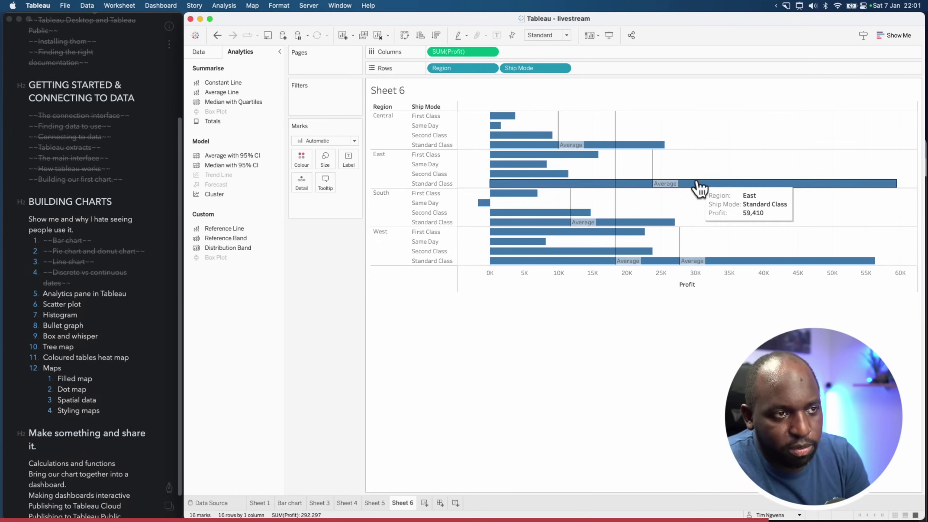
click(618, 199)
Review the overall average line's settings, then move to the lesson notes
click(666, 201)
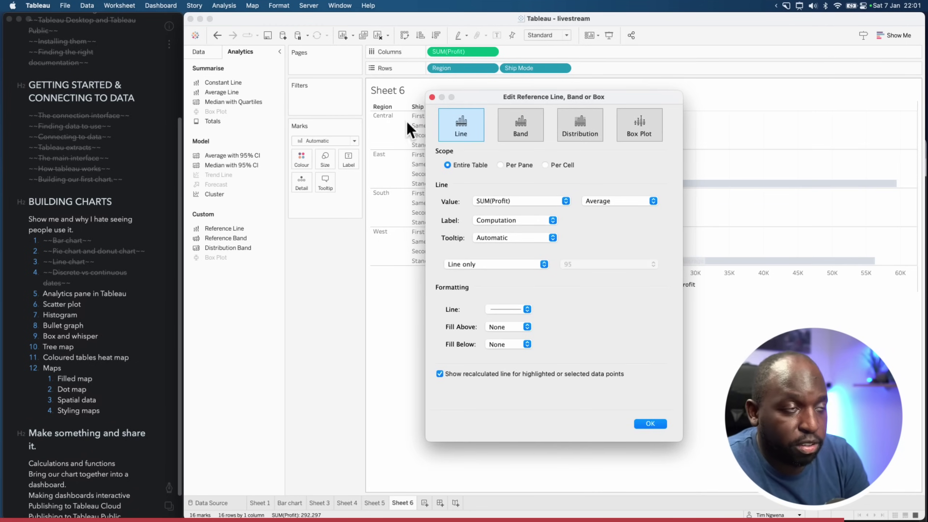
click(432, 97)
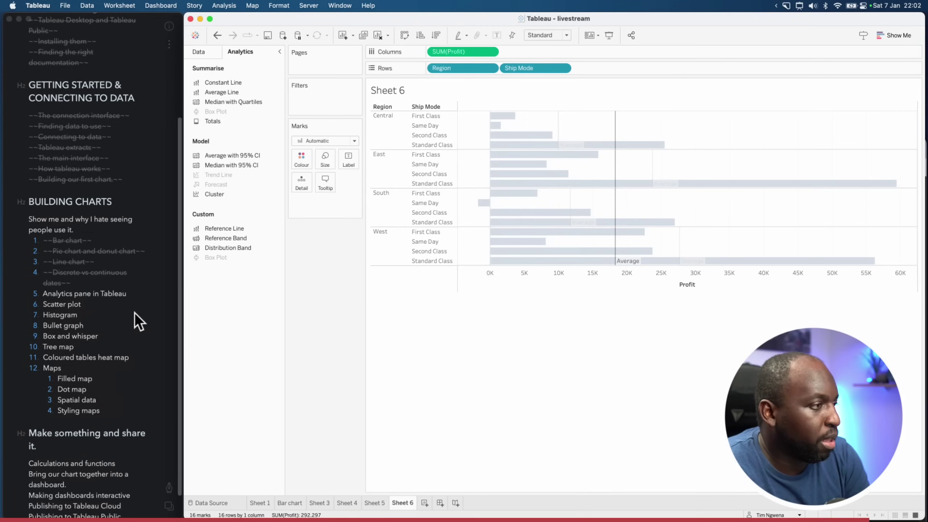
click(140, 322)
scroll(125, 311, down, 1)
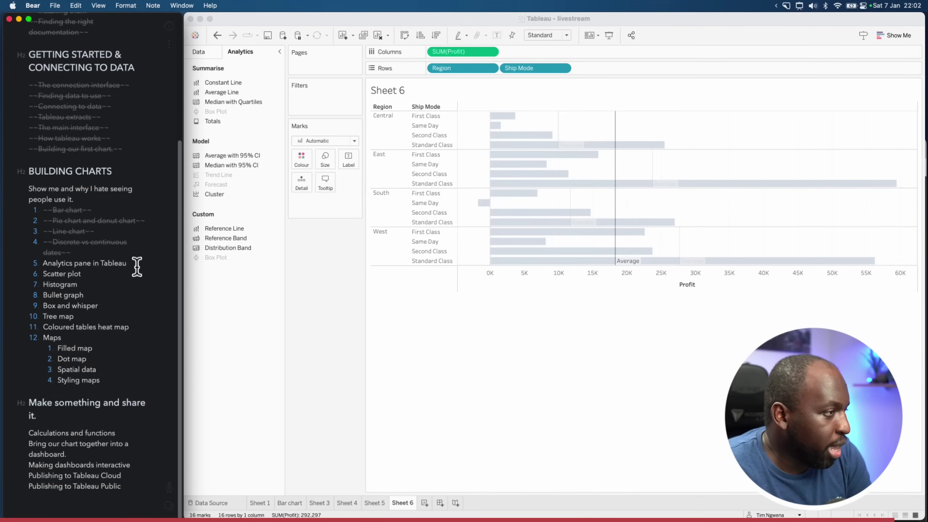
Strike through the 'Analytics pane in Tableau' topic and add a blank Sheet 7
drag(136, 264, 41, 264)
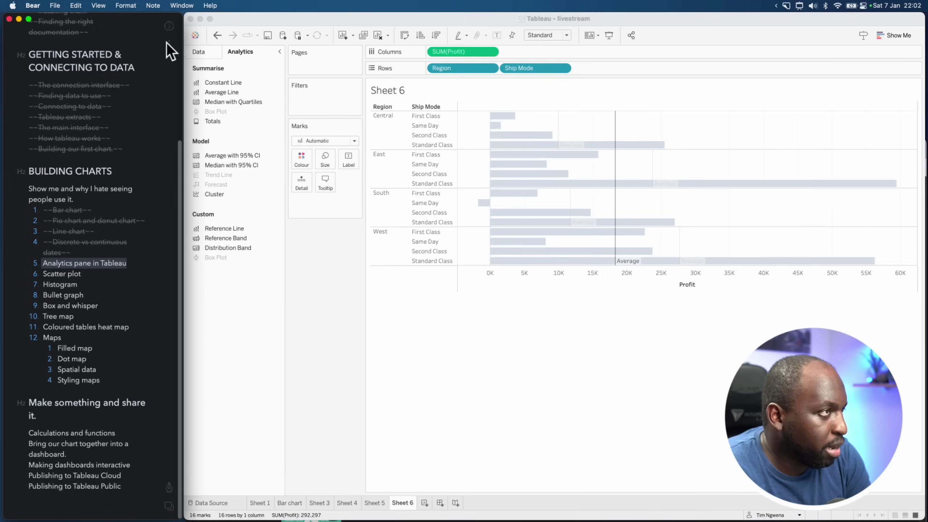
click(169, 487)
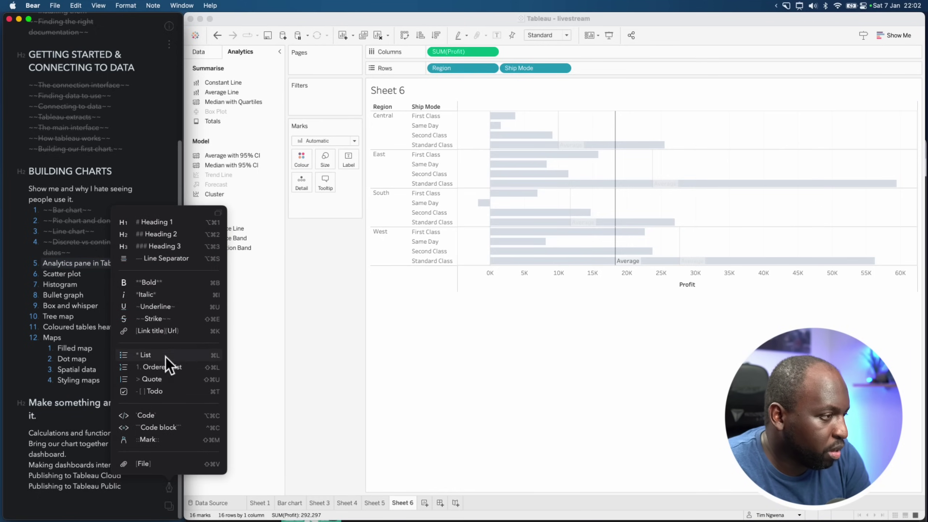
click(174, 319)
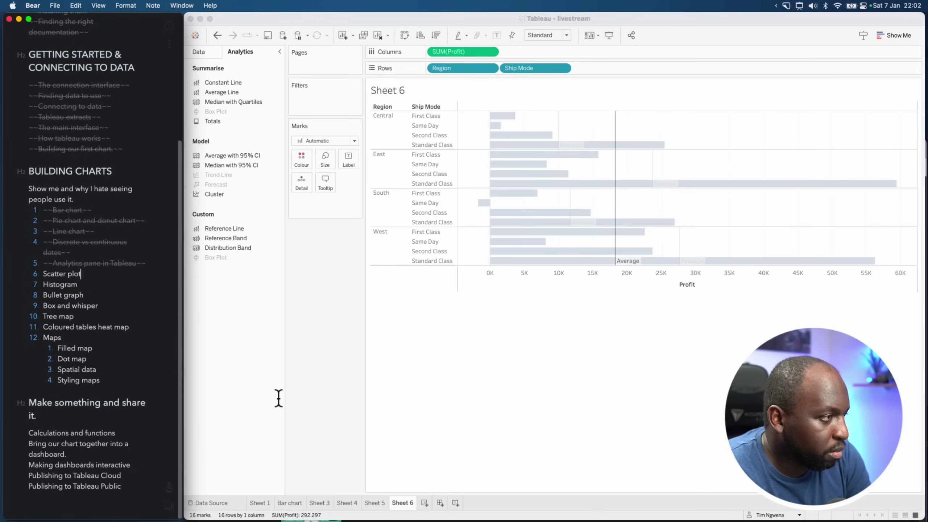
click(425, 504)
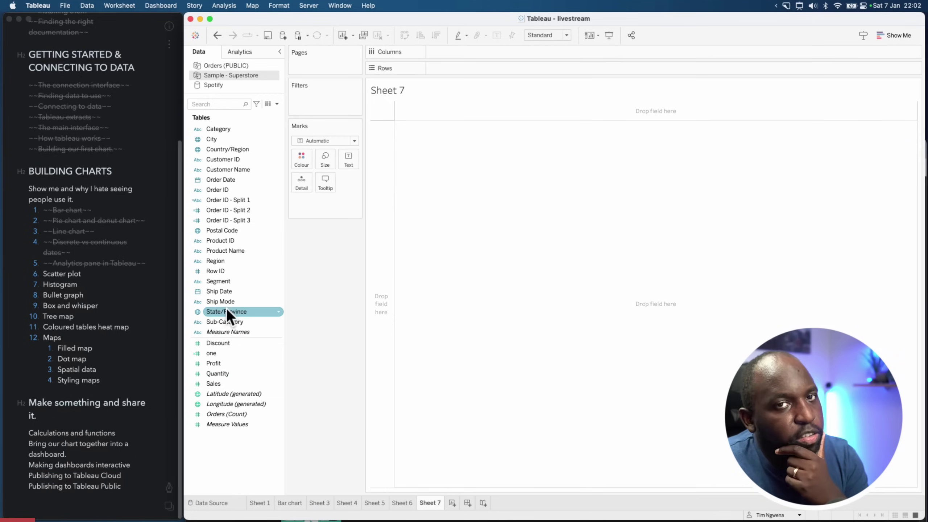
Plot SUM(Sales) on Rows against SUM(Profit) on Columns, coloured by Segment, with Product Name as detail
mouse_move(219, 384)
mouse_down()
mouse_move(462, 135)
mouse_move(469, 71)
mouse_up()
drag(222, 366, 468, 55)
mouse_move(770, 124)
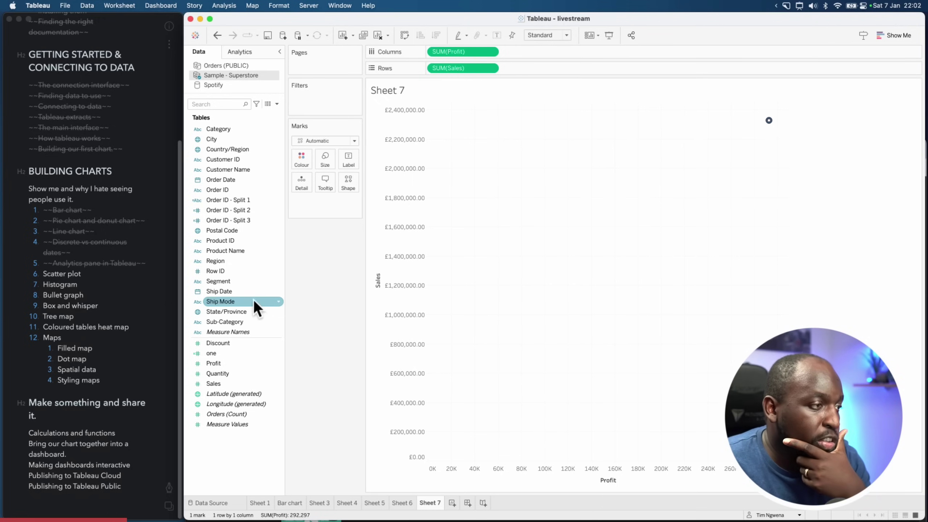
drag(223, 284, 301, 187)
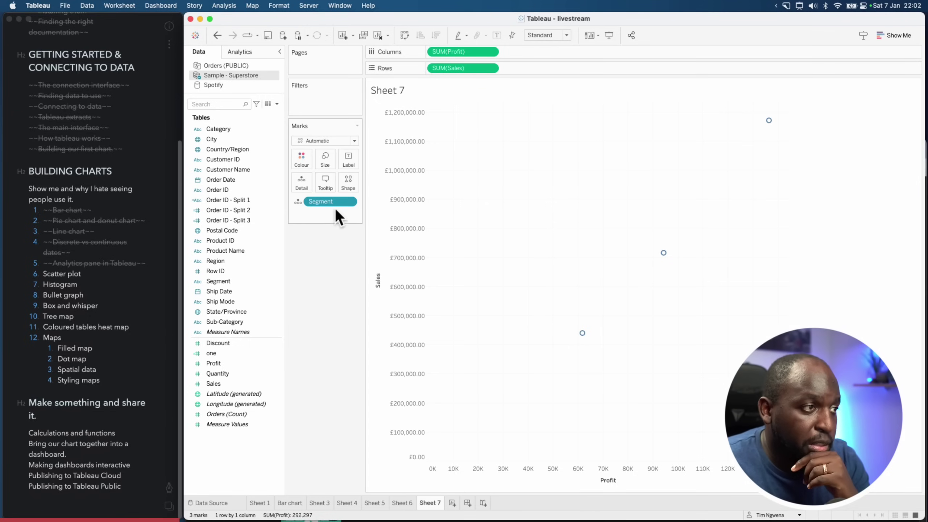
drag(322, 204, 304, 163)
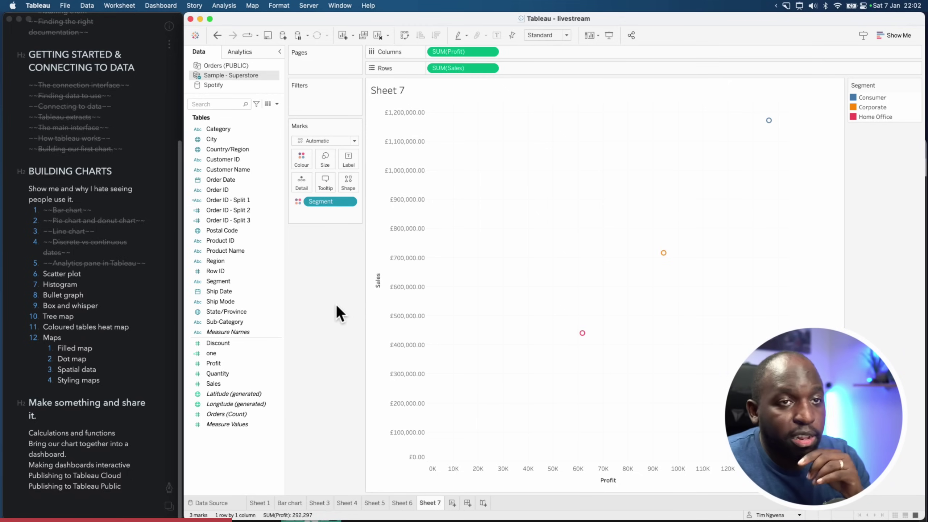
click(256, 332)
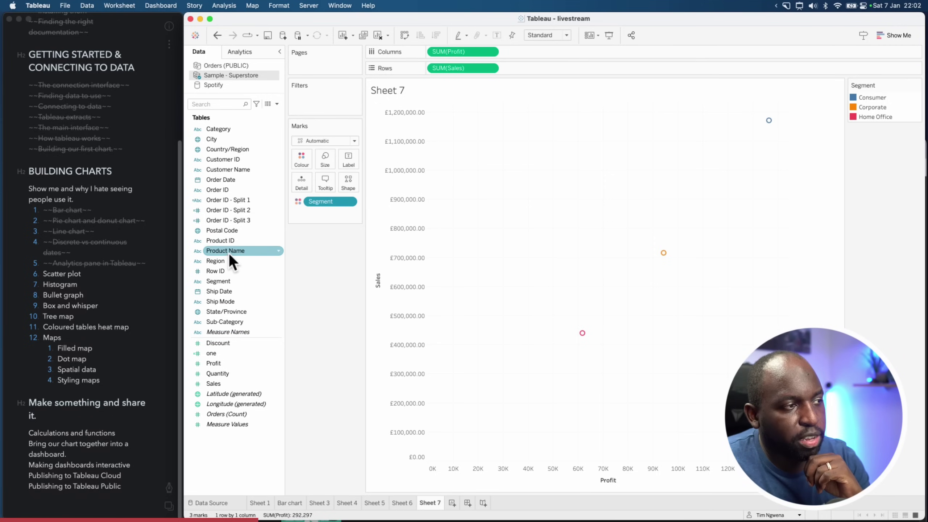
drag(222, 256, 302, 182)
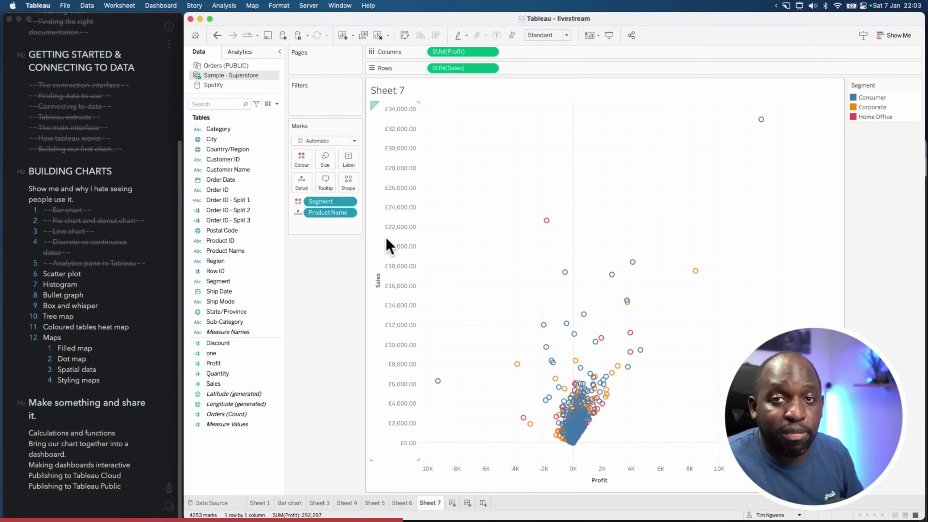
Swap the axes so Sales runs across, and try filled circle and asterisk mark shapes
click(405, 35)
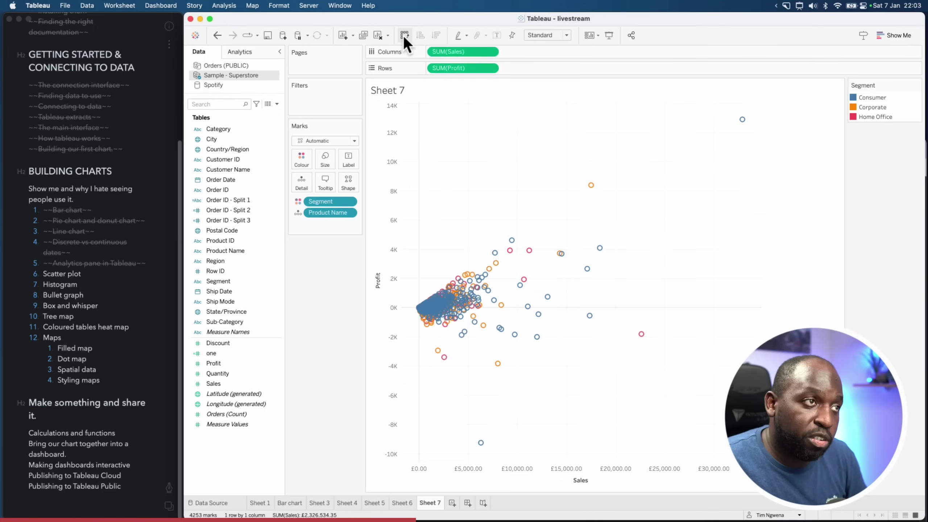
click(405, 35)
click(405, 35)
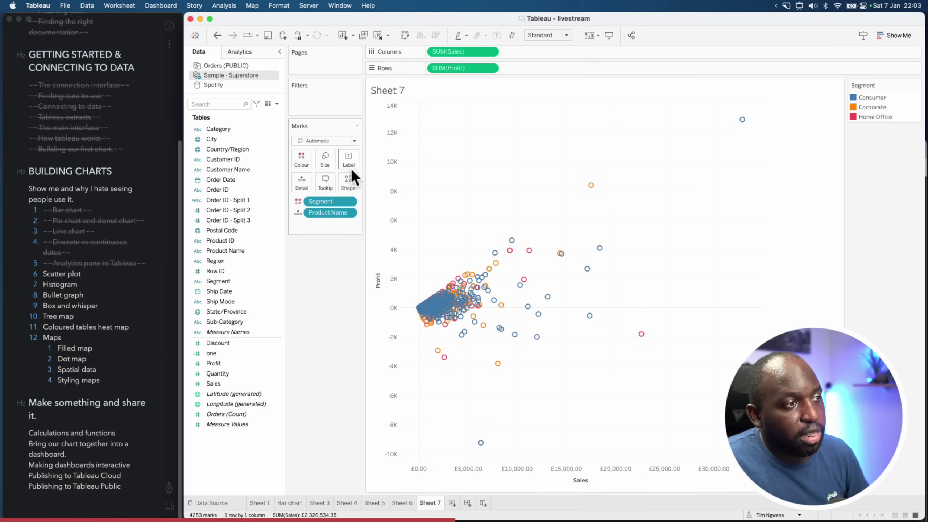
click(356, 184)
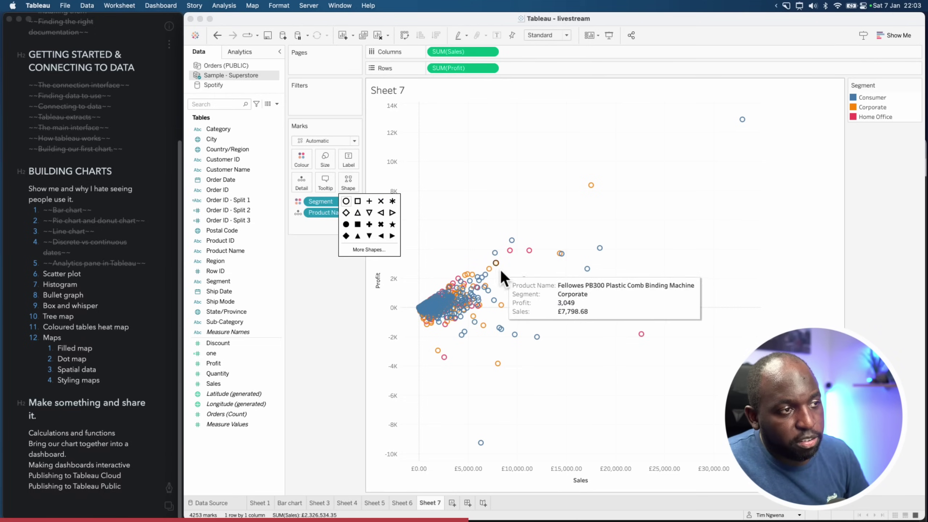
click(345, 224)
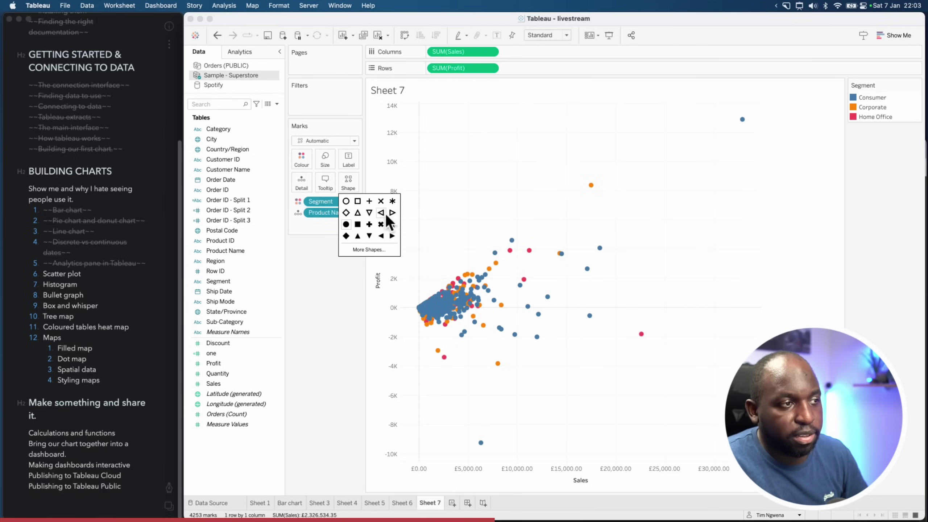
click(392, 202)
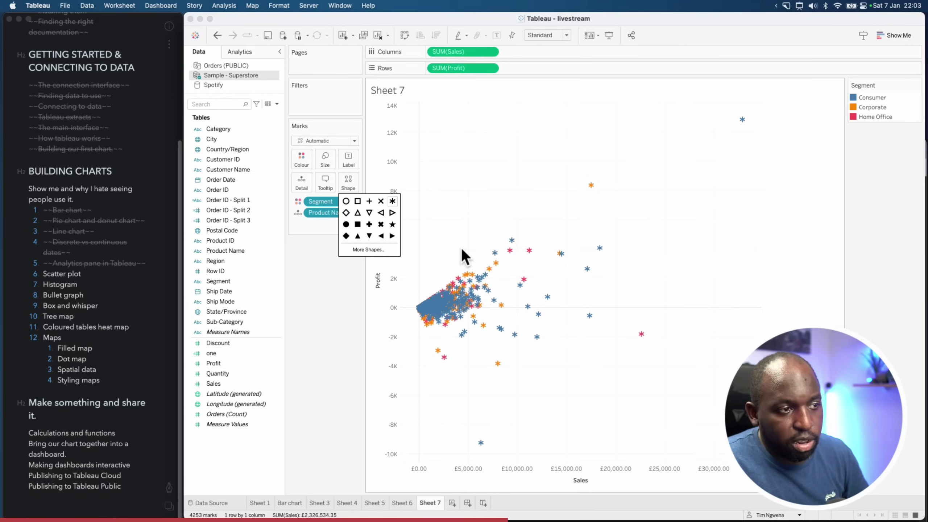
click(341, 270)
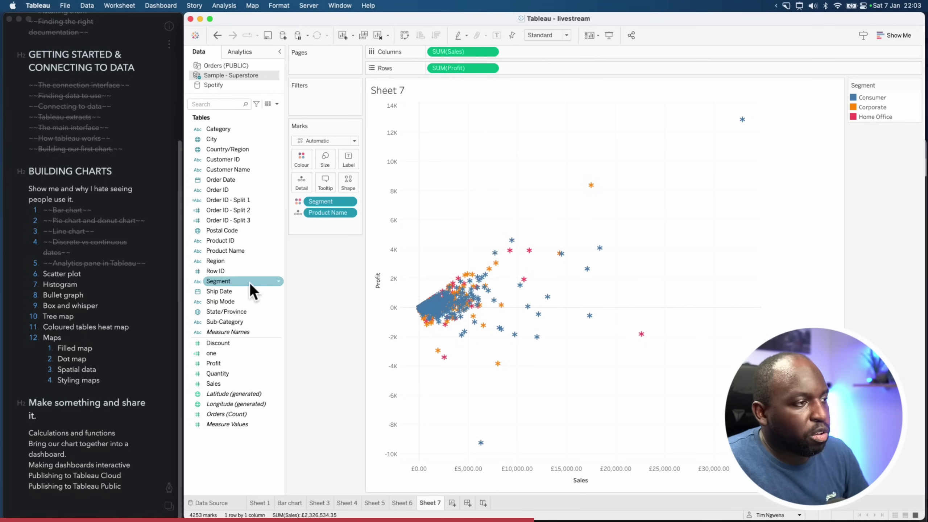
Shape points by Sub-Category, split into Category columns and Ship Mode rows, then add Sheet 8
drag(219, 322, 343, 183)
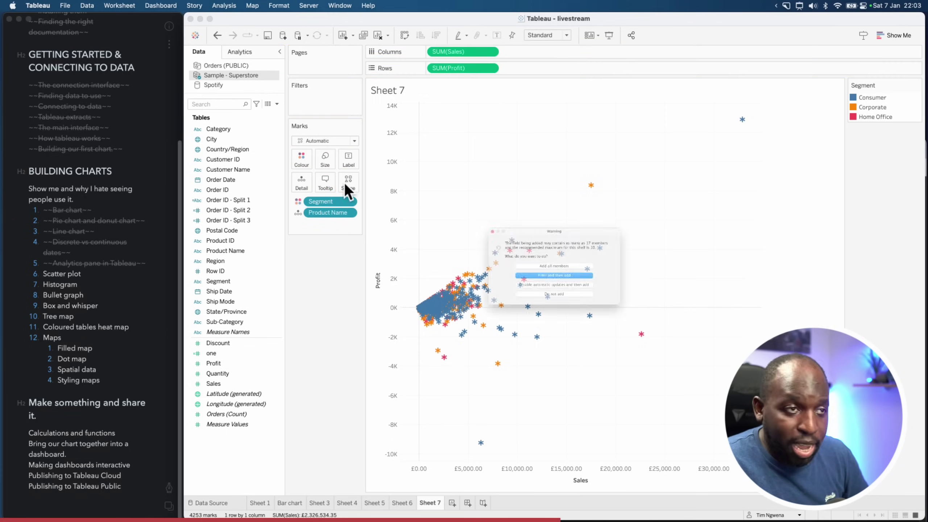
click(565, 267)
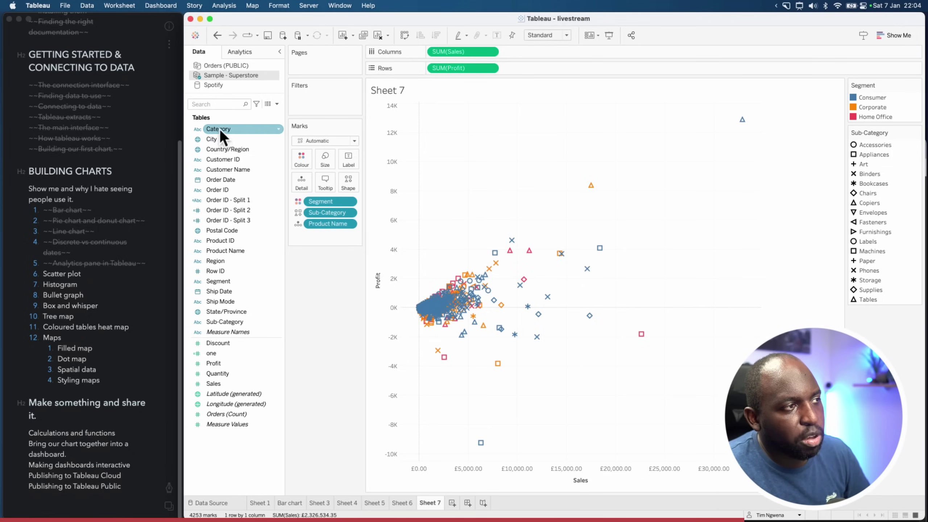
drag(219, 129, 436, 51)
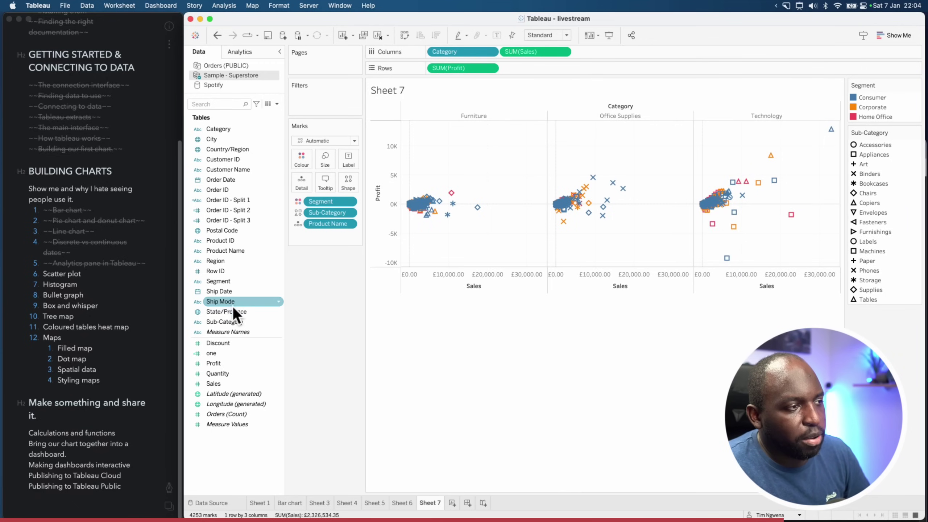
drag(232, 306, 433, 71)
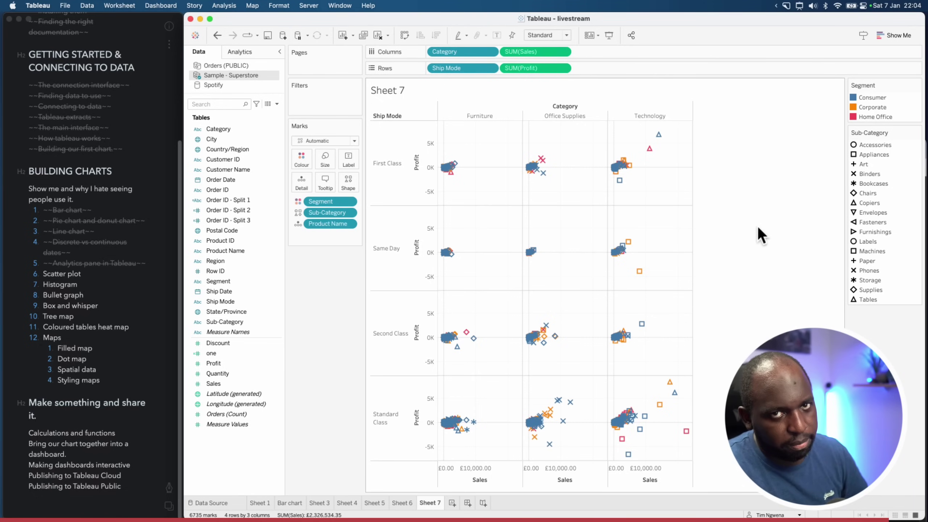
click(452, 503)
Strike through the 'Scatter plot' line in the notes checklist
click(73, 279)
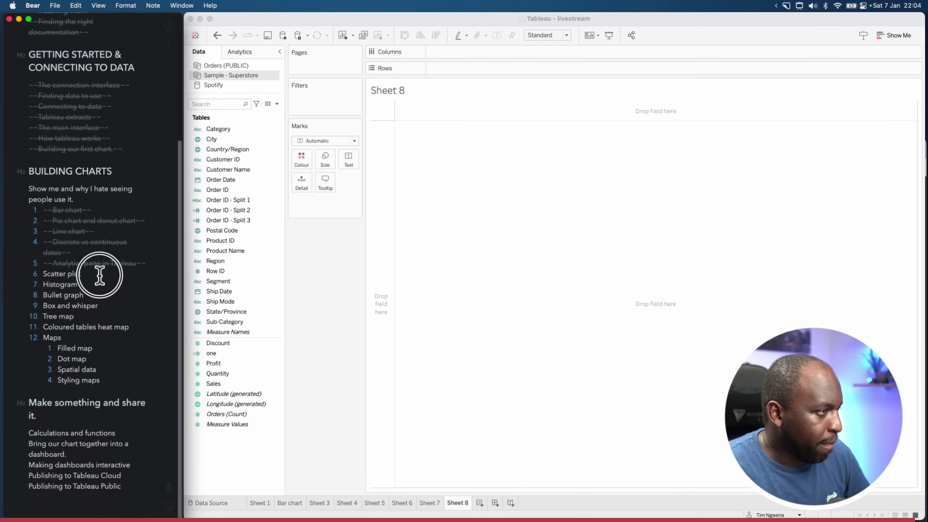
drag(80, 275, 26, 276)
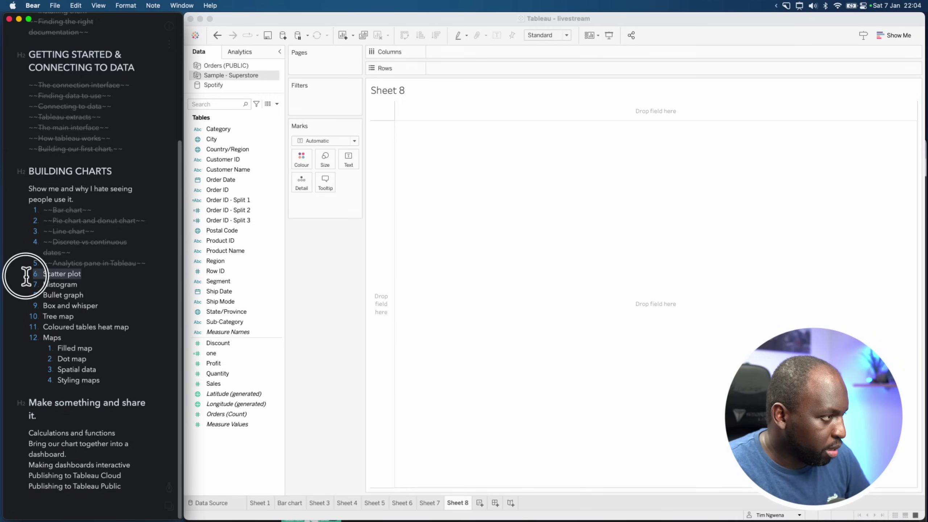
click(169, 505)
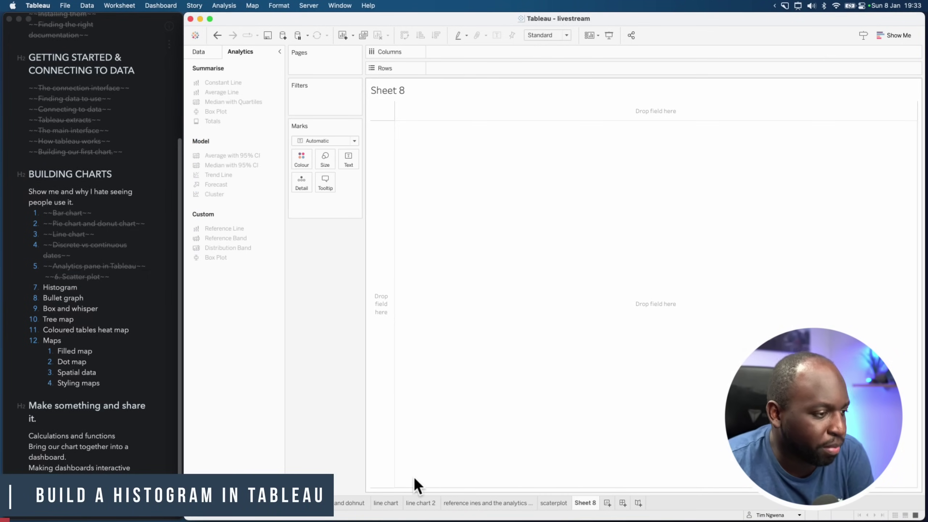
Glance at the Bar chart sheet, return to Sheet 8 and select Sales in the Data pane
click(293, 503)
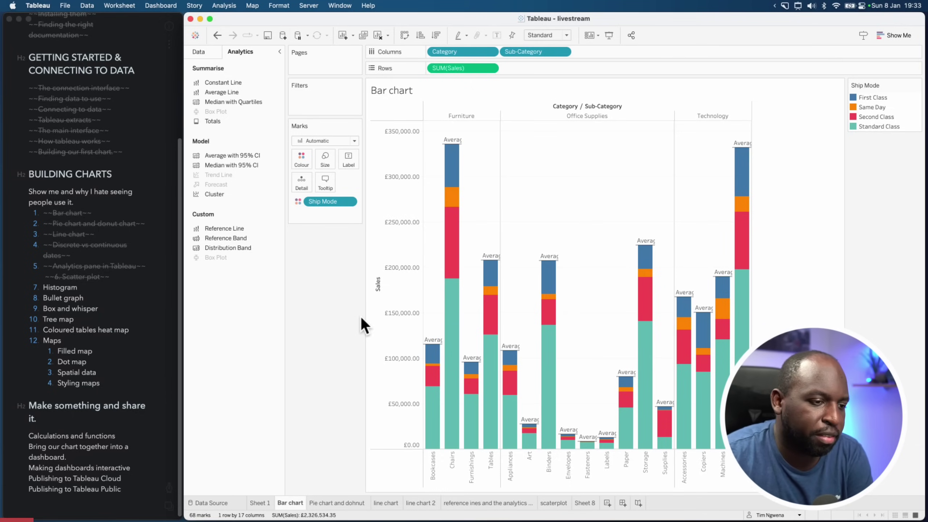
click(592, 502)
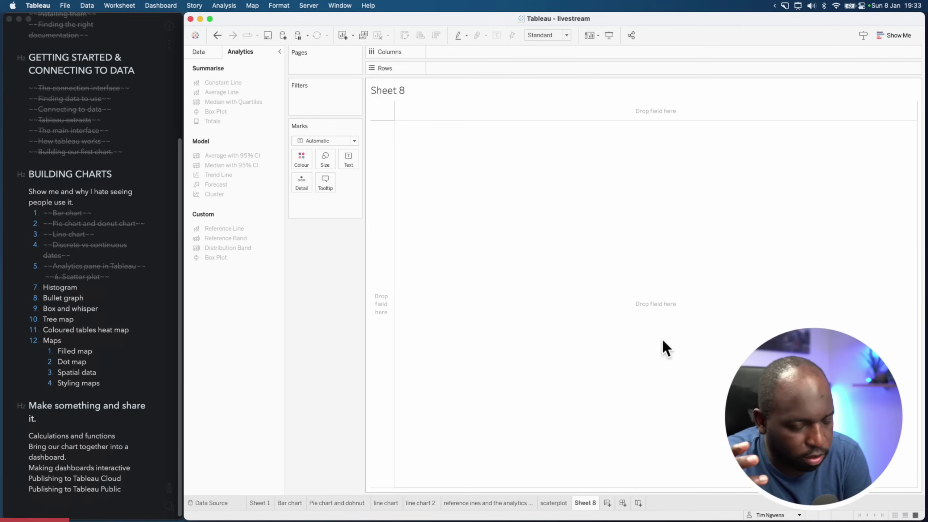
click(200, 52)
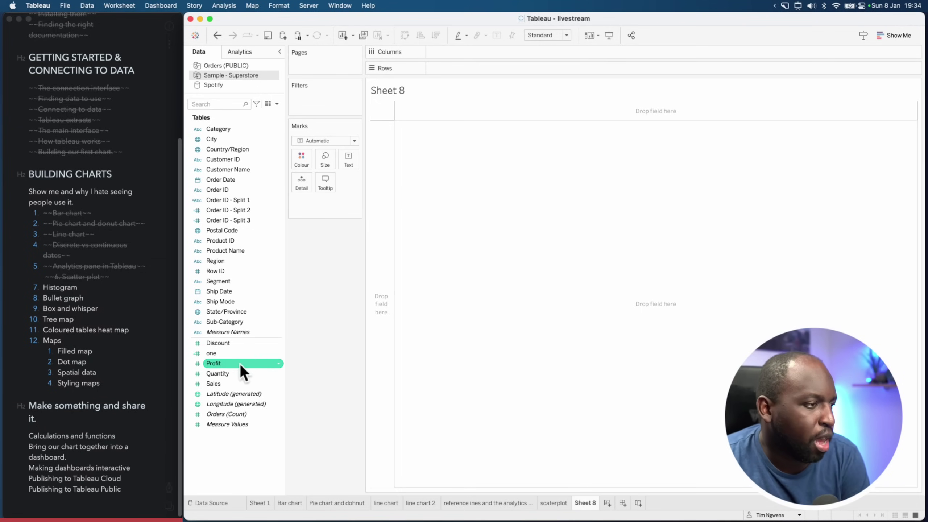
click(222, 384)
super+click(252, 404)
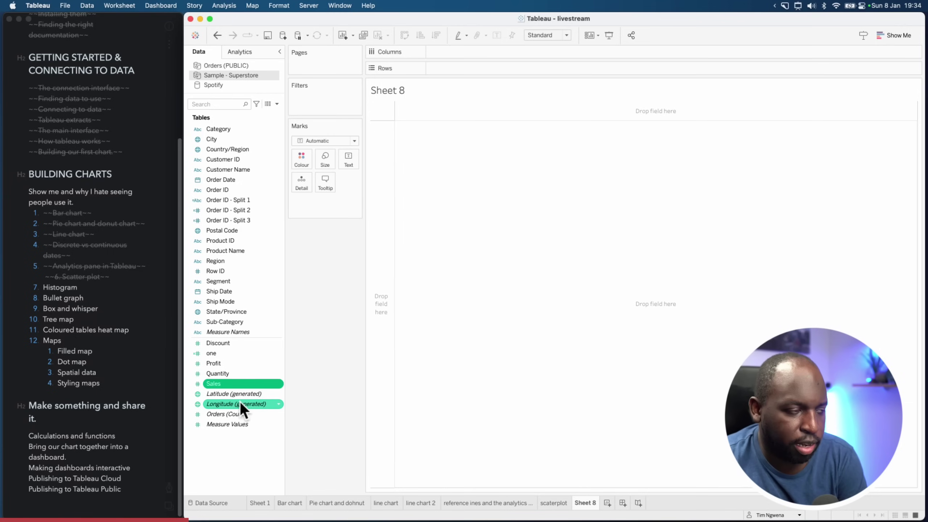
Create a Sales (bin) field from the Sales measure with a bin size of 510
click(234, 384)
right_click(235, 383)
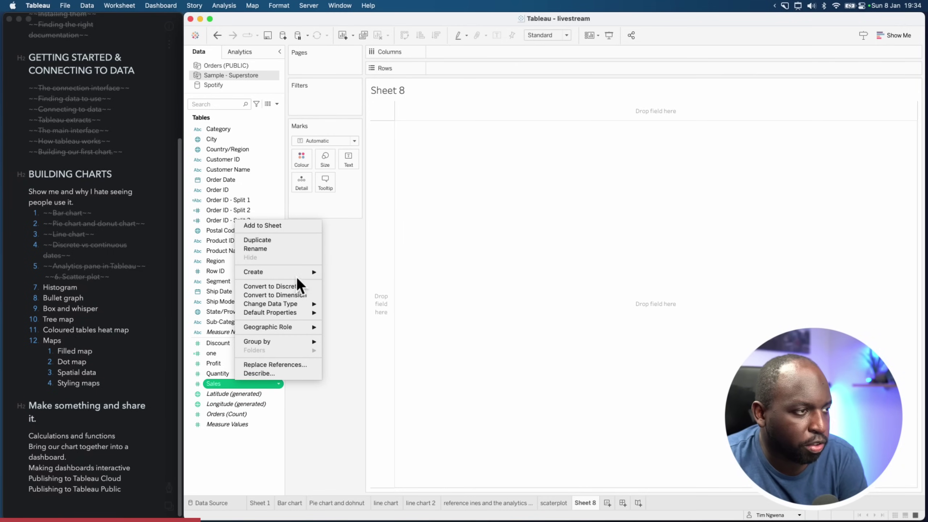
mouse_move(299, 273)
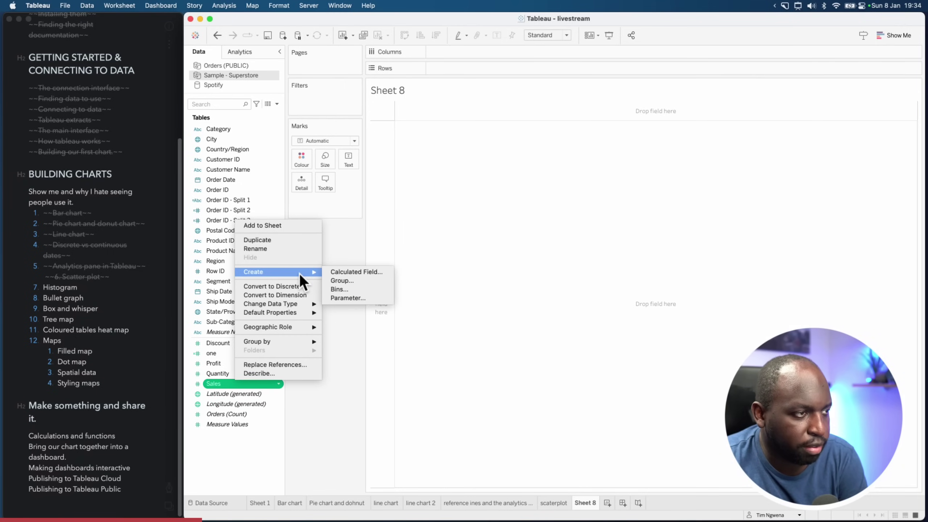
click(348, 289)
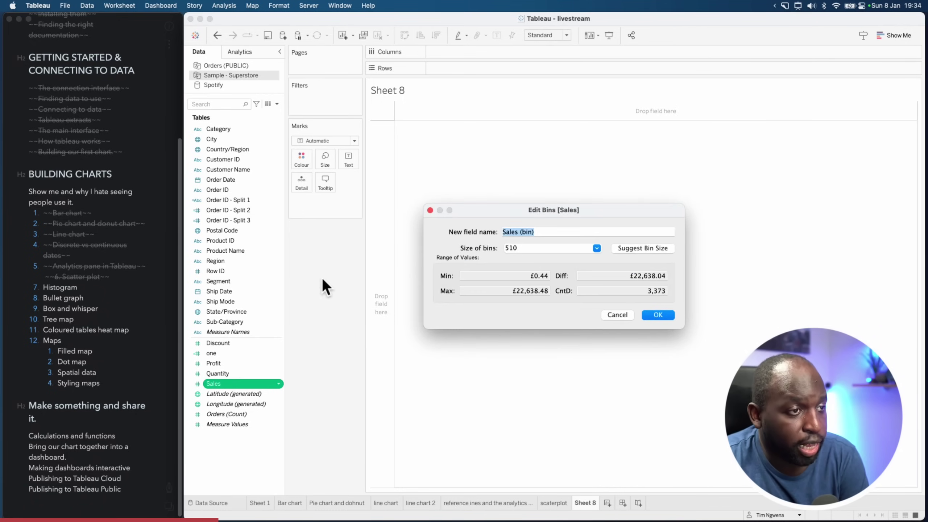
drag(550, 210, 544, 219)
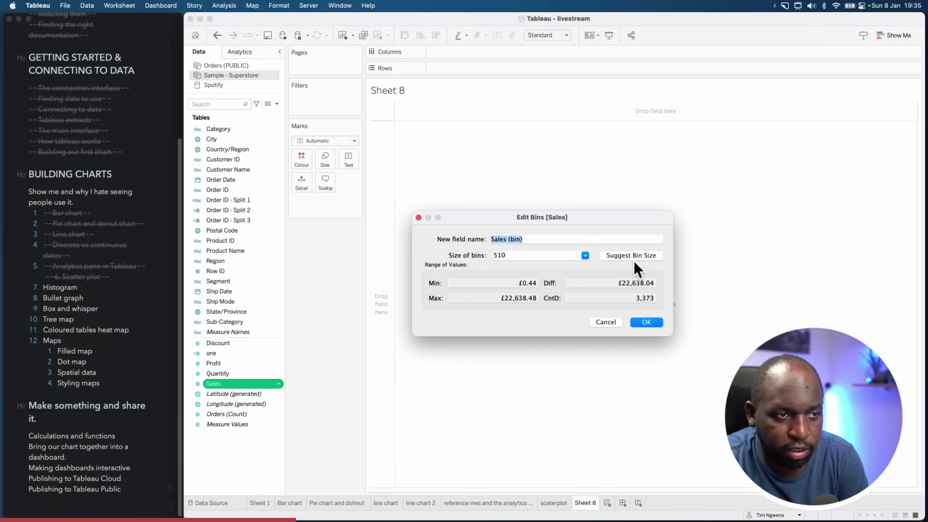
click(586, 256)
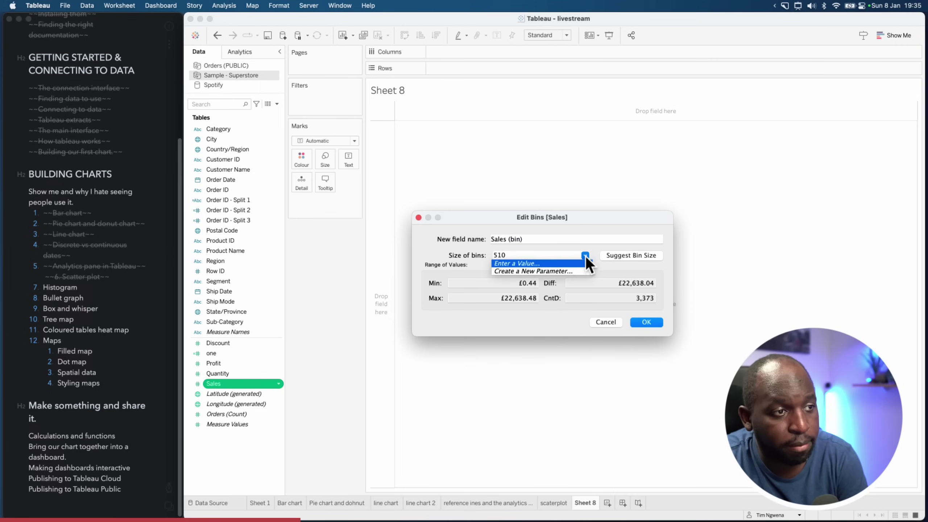
click(554, 263)
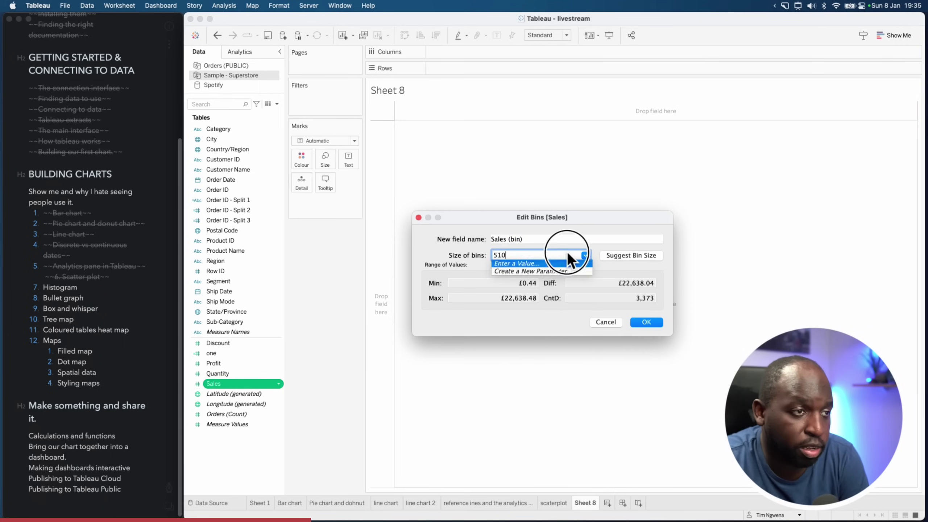
click(647, 322)
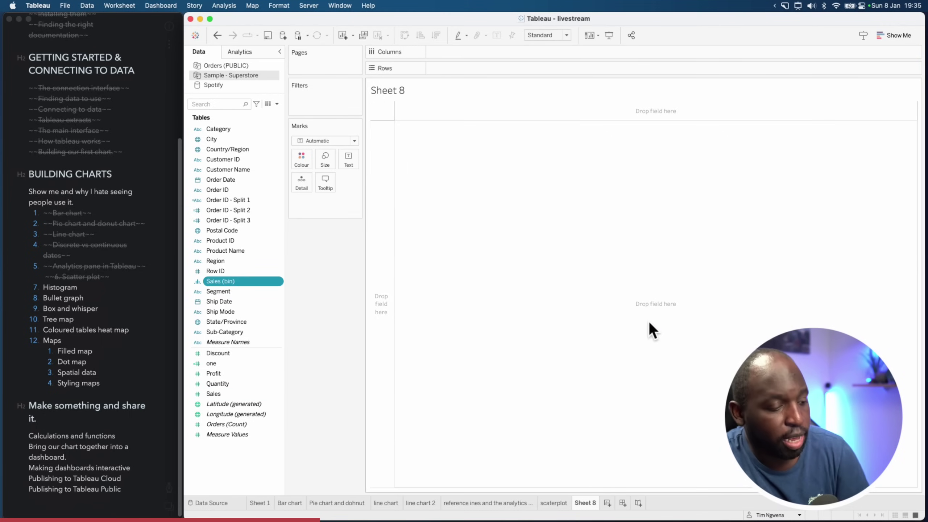
key(super+alt+a)
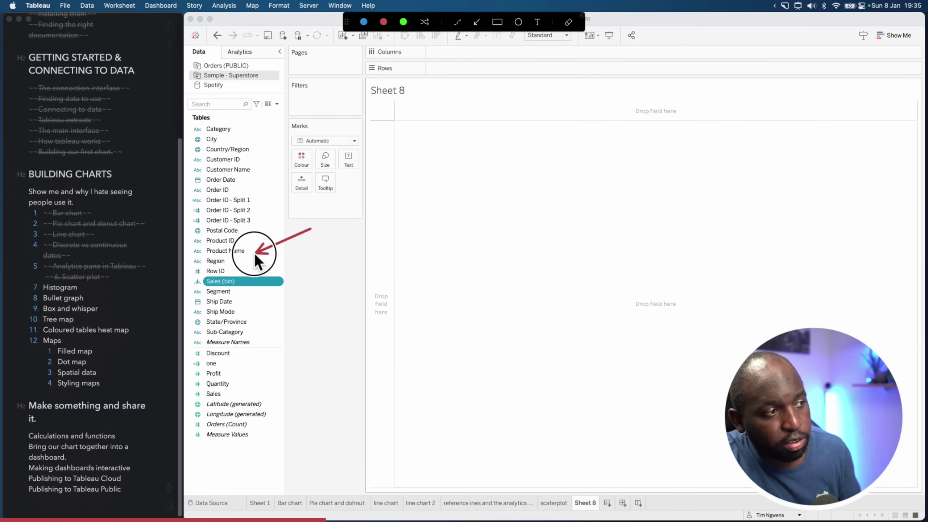
Draw an annotation arrow pointing at the new Sales (bin) field, then dismiss it
drag(254, 252, 205, 274)
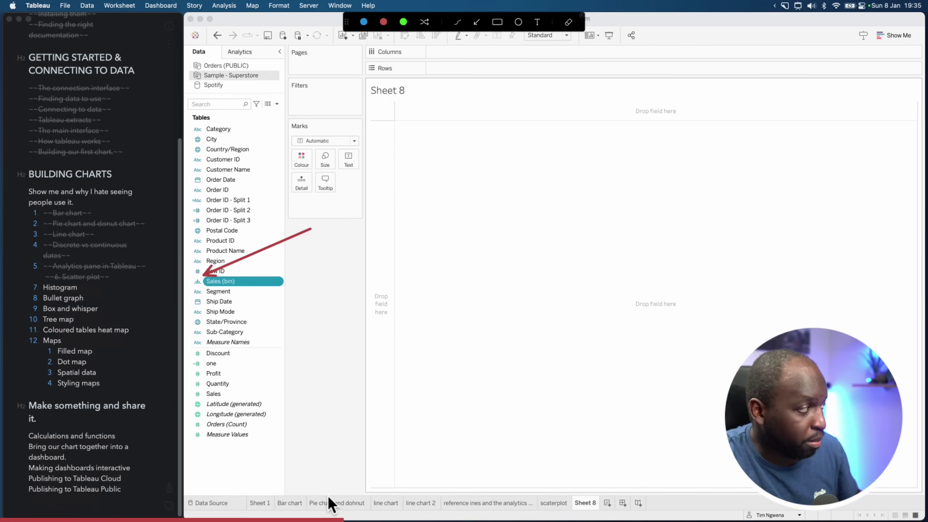
key(Escape)
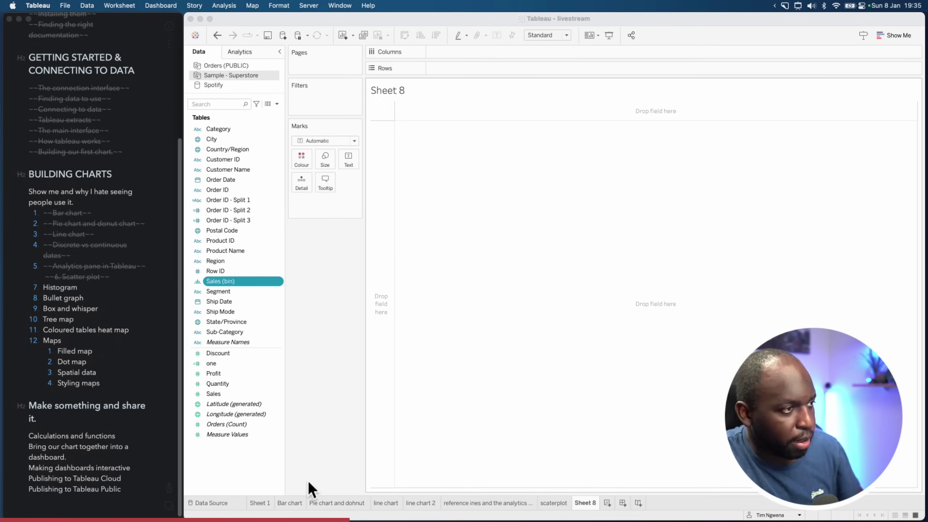
click(338, 298)
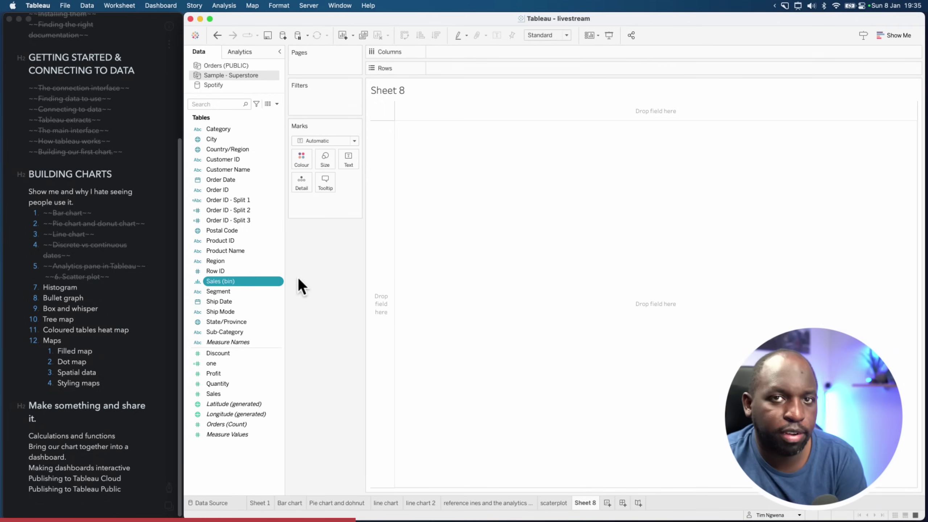
Lay the Sales (bin) buckets across the columns with SUM(Sales) on Rows as bar heights
click(218, 395)
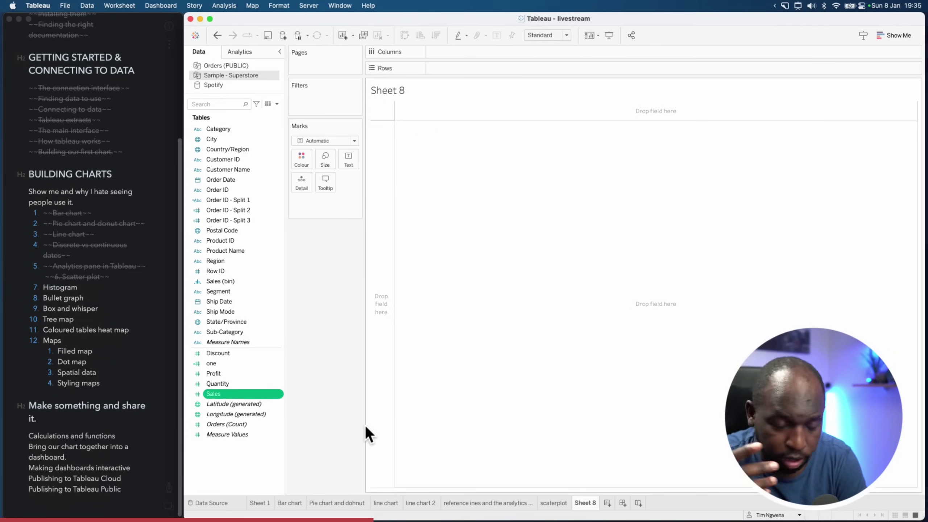
drag(253, 393, 466, 69)
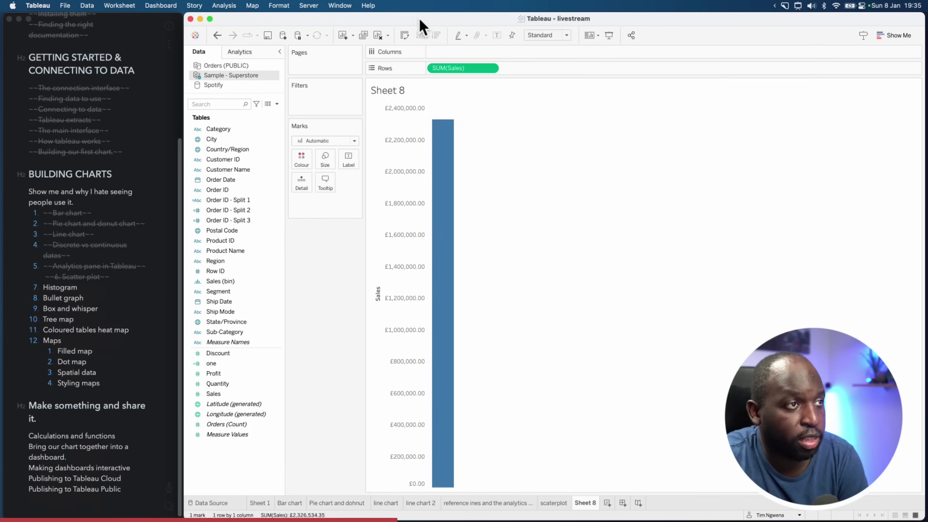
drag(449, 69, 238, 312)
drag(217, 282, 454, 68)
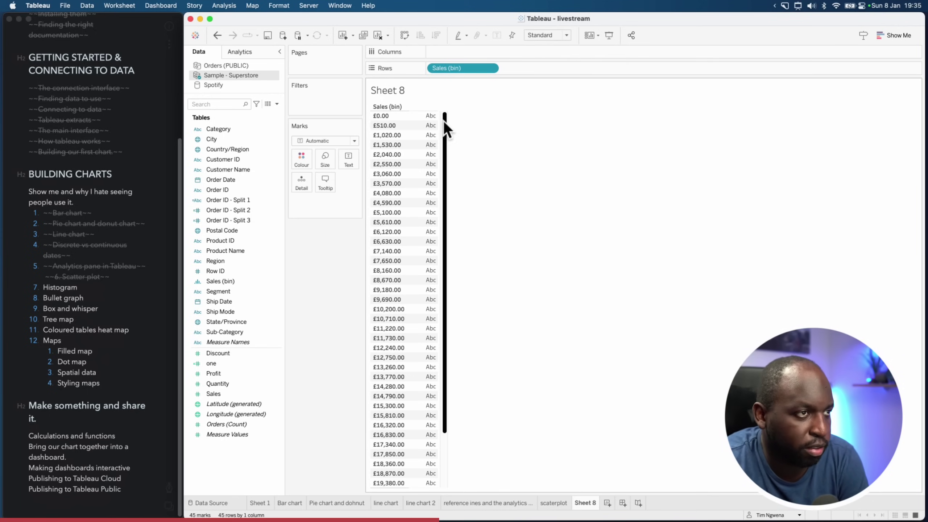
click(405, 36)
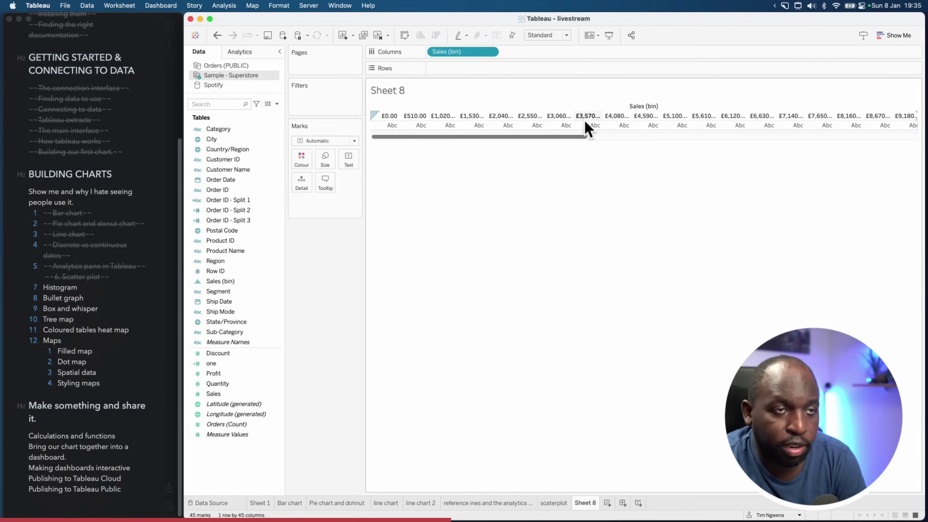
mouse_move(583, 124)
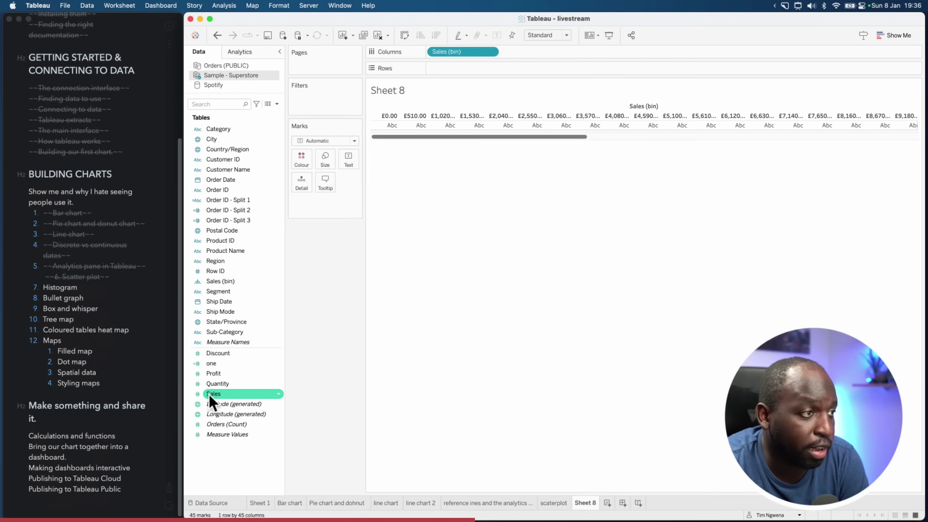
drag(210, 395, 449, 69)
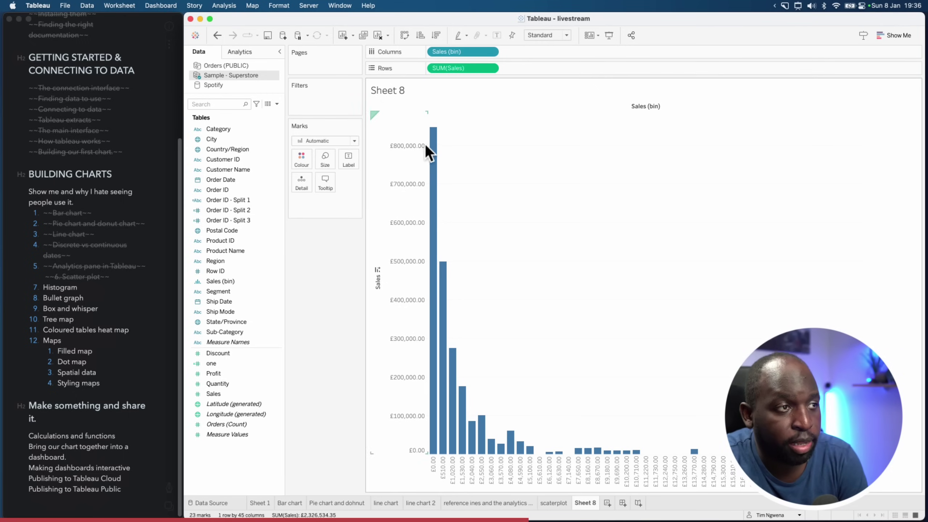
Close the Marks type list and open the options menu of the Sales (bin) pill in Columns
mouse_move(431, 140)
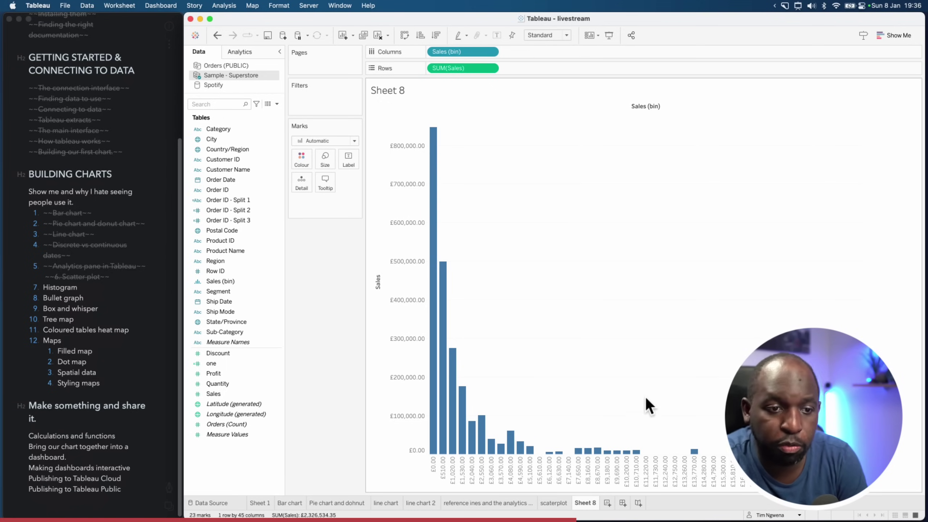
mouse_move(858, 452)
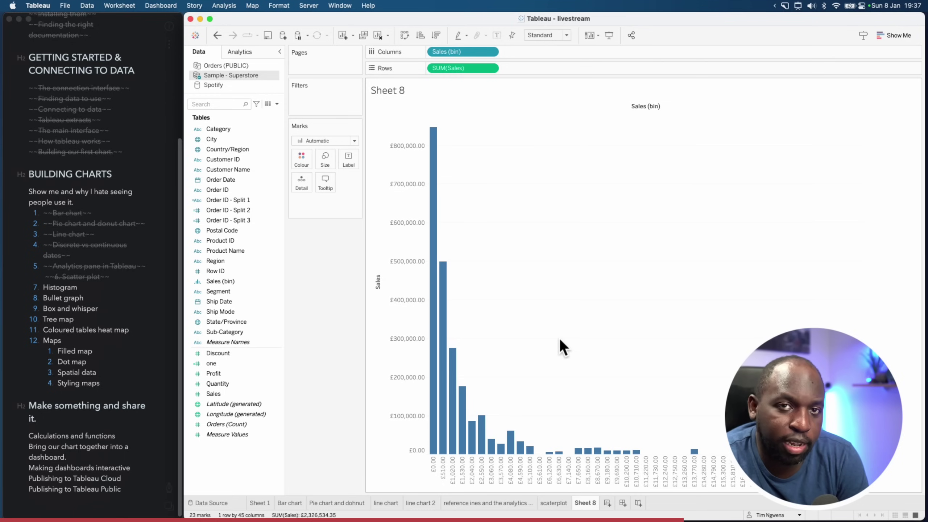
click(453, 149)
mouse_move(438, 184)
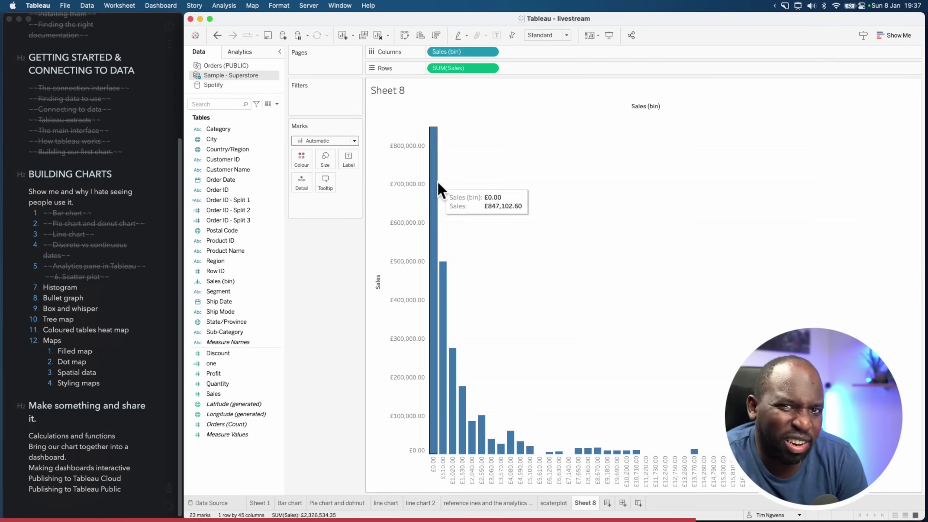
click(492, 51)
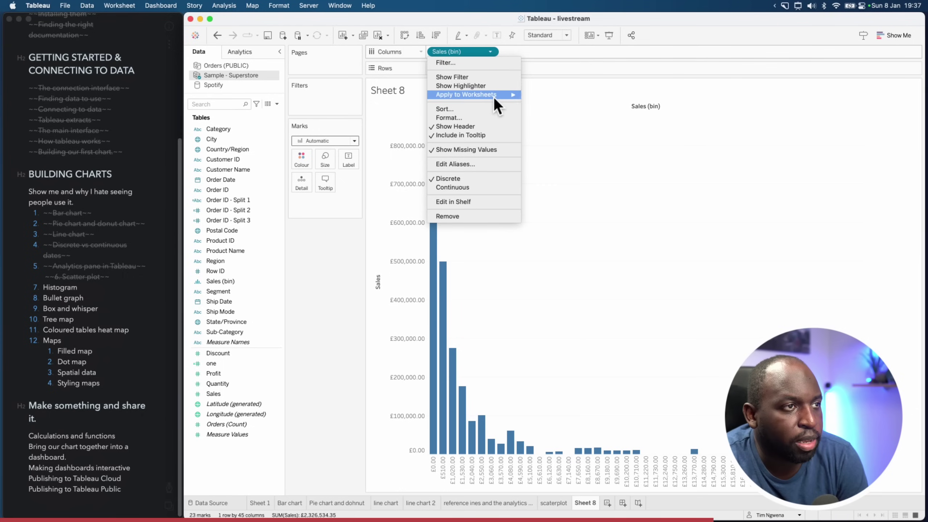
Switch the Sales (bin) pill to Continuous so histogram bars sit edge to edge
click(476, 189)
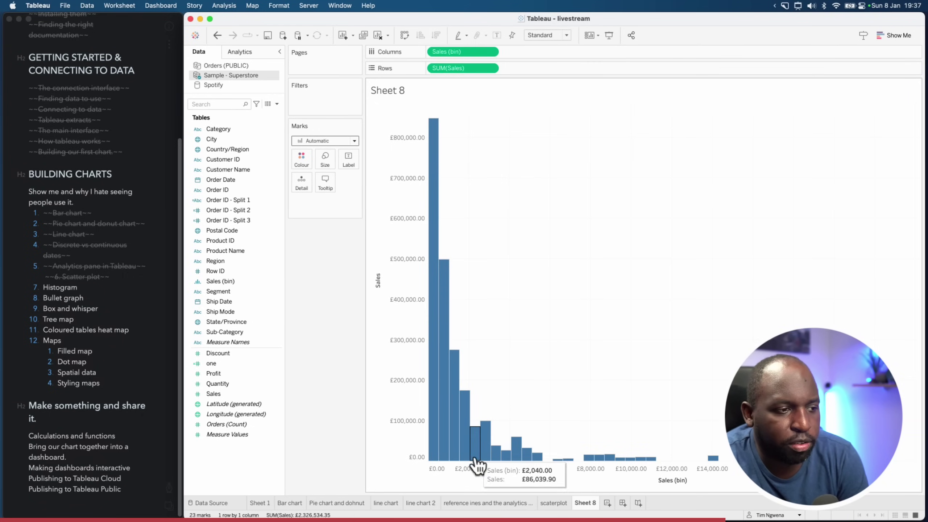
mouse_move(510, 463)
mouse_move(589, 461)
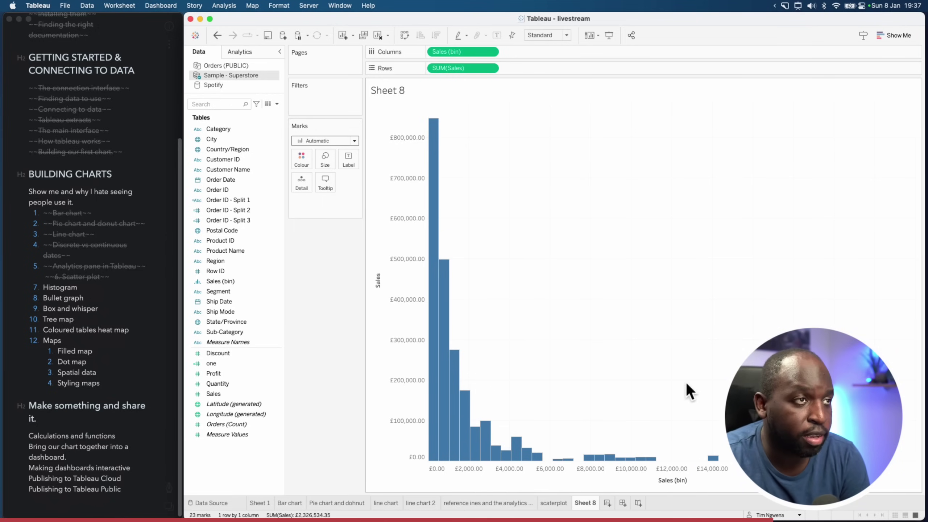
click(490, 53)
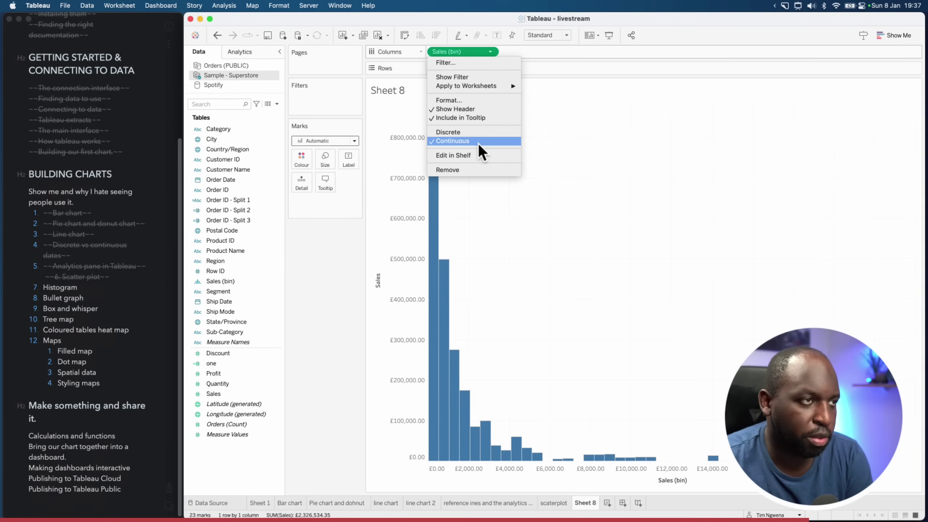
click(569, 155)
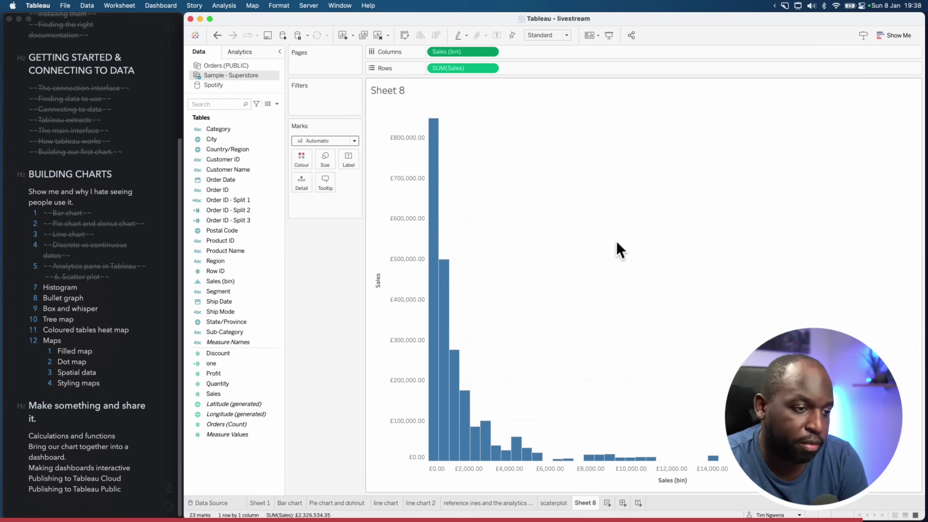
right_click(595, 502)
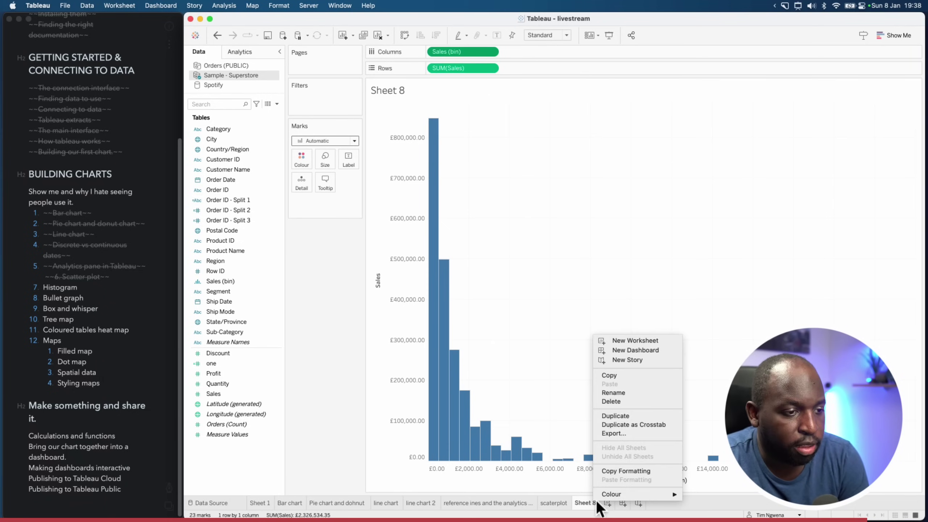
Rename the Sheet 8 tab to Histogram
click(617, 396)
text(Histo)
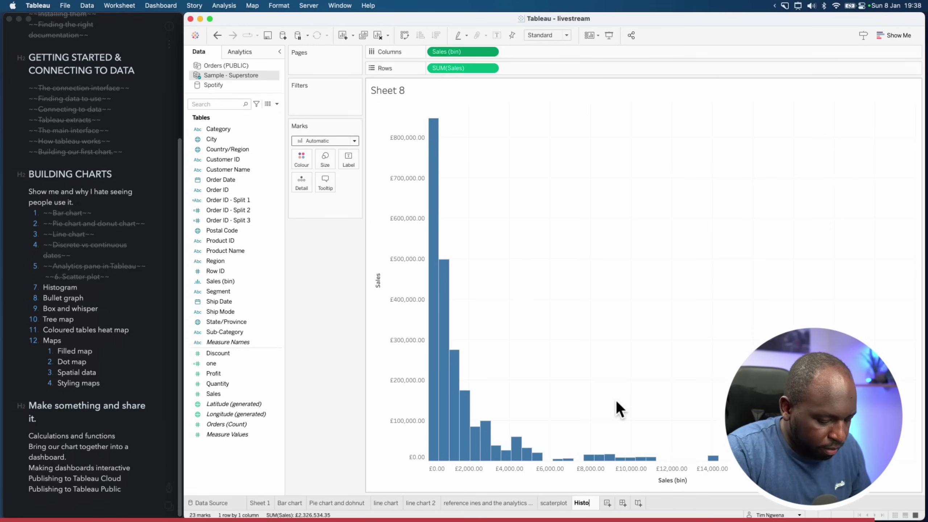
text(gram)
key(Return)
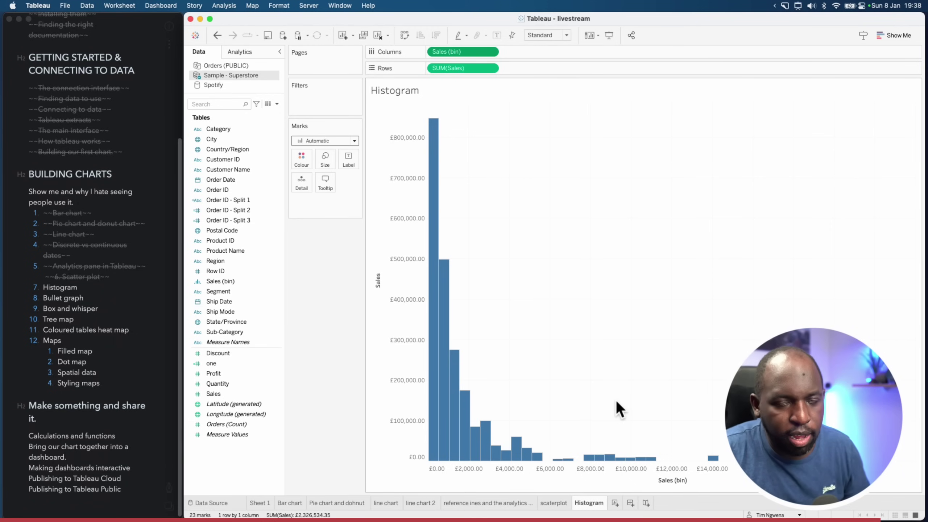
click(605, 352)
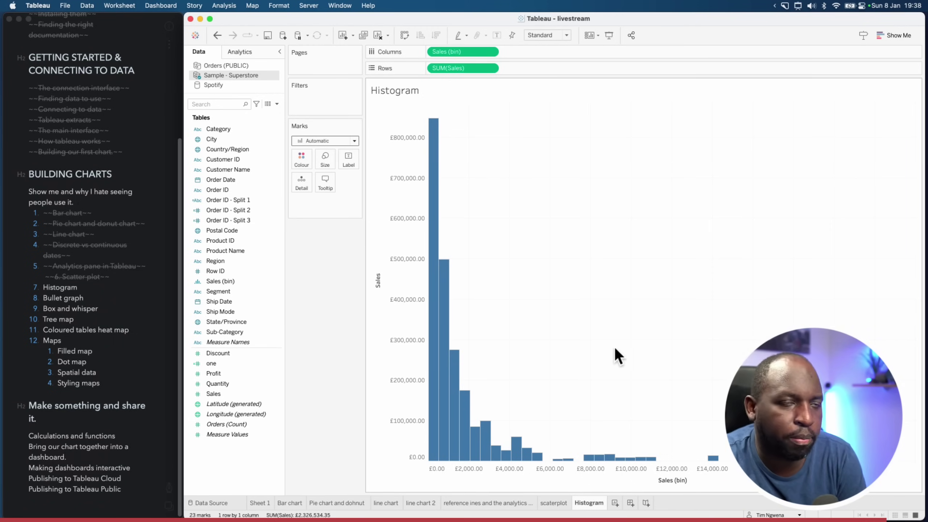
Mark the Bullet graph item in the lesson notes and add blank worksheet Sheet 9
click(616, 292)
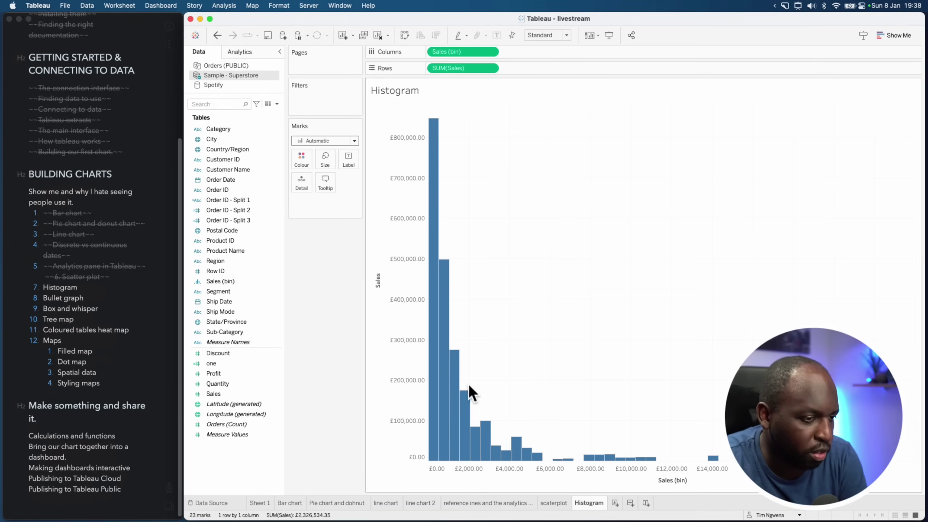
click(253, 303)
click(99, 291)
drag(95, 299, 42, 299)
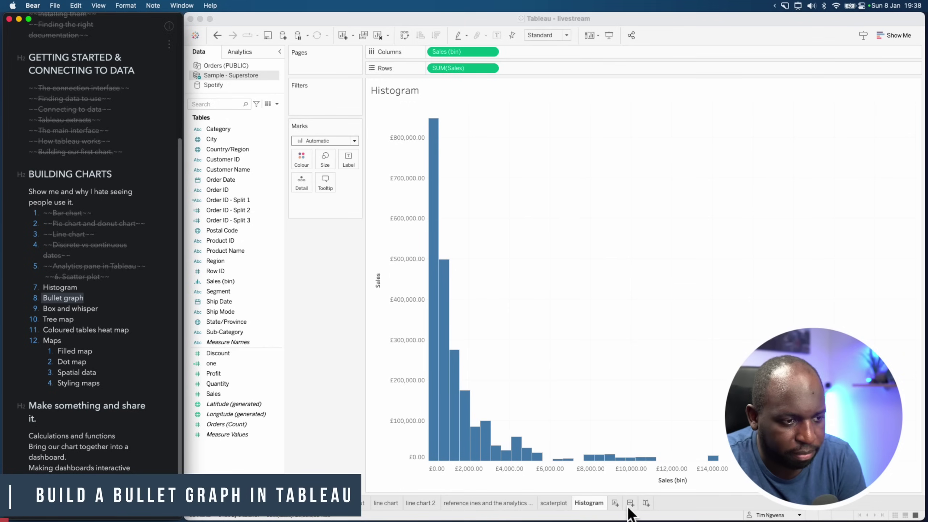
click(616, 505)
click(616, 504)
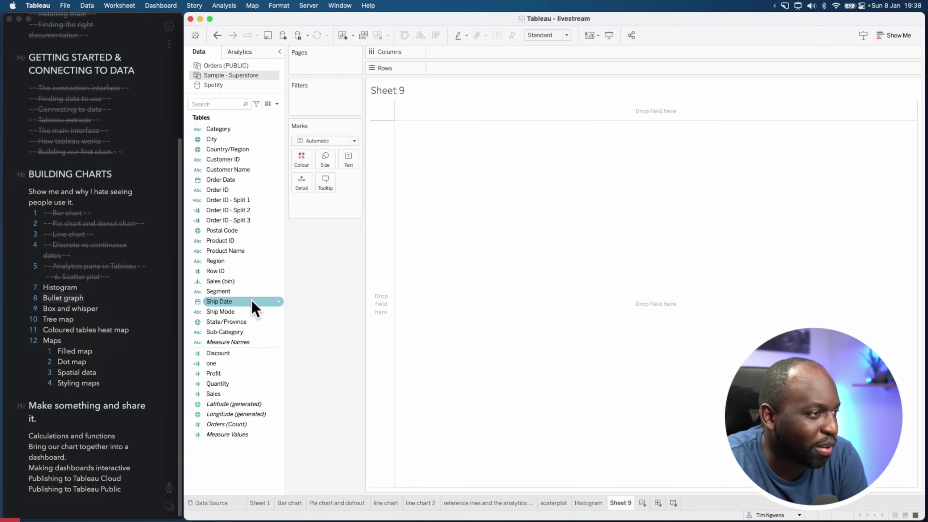
Chart SUM(Sales) by Sub-Category, swapping axes so the 17 bars stand vertically
drag(239, 331, 461, 69)
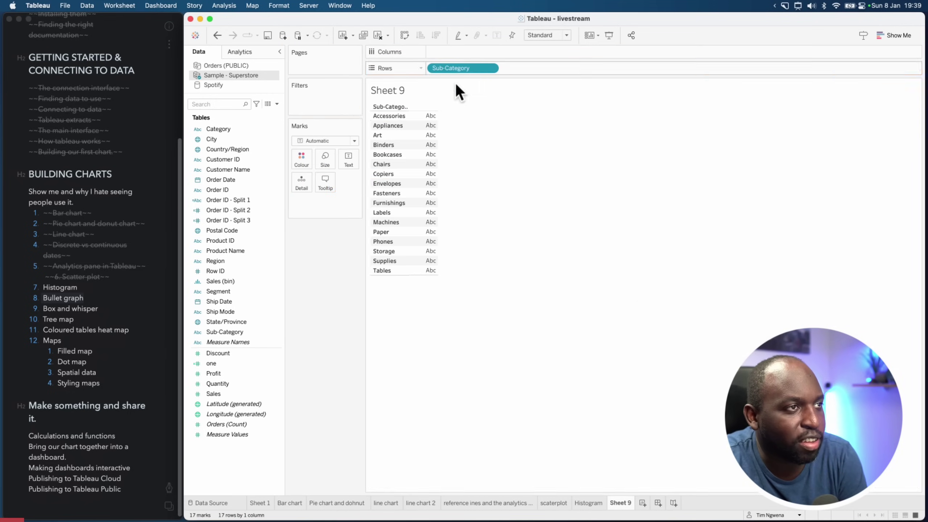
drag(216, 131, 226, 130)
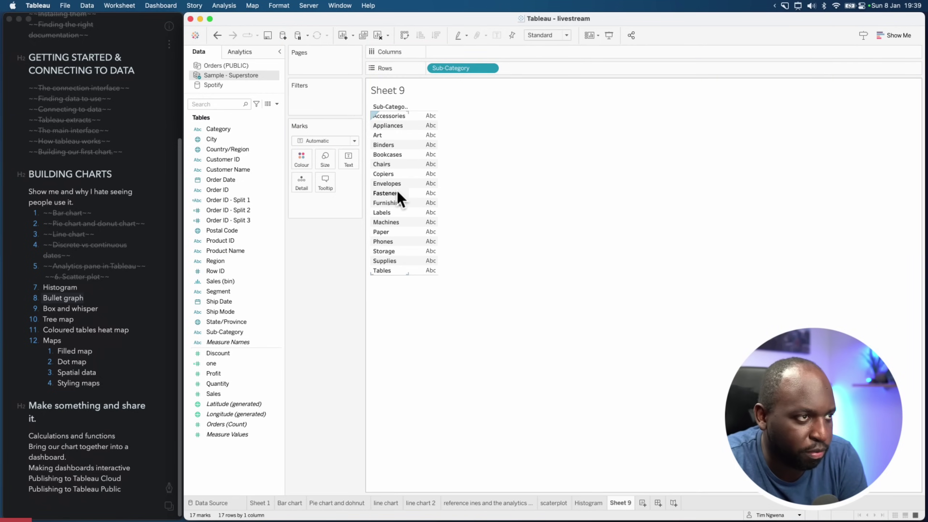
drag(214, 394, 460, 48)
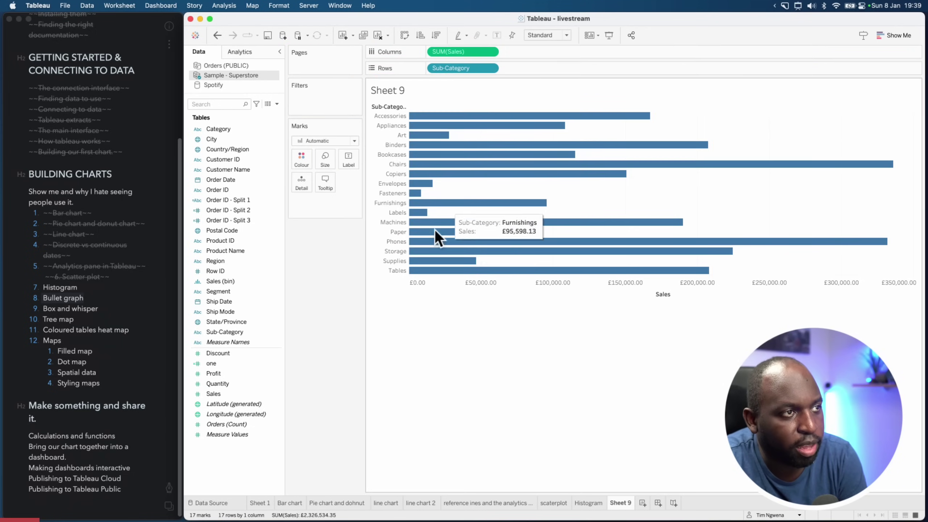
click(408, 37)
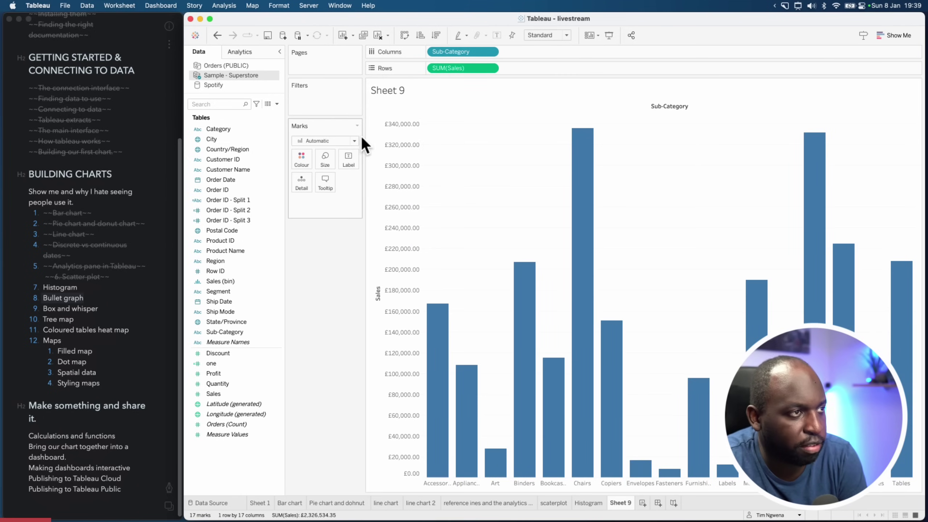
drag(364, 136, 360, 135)
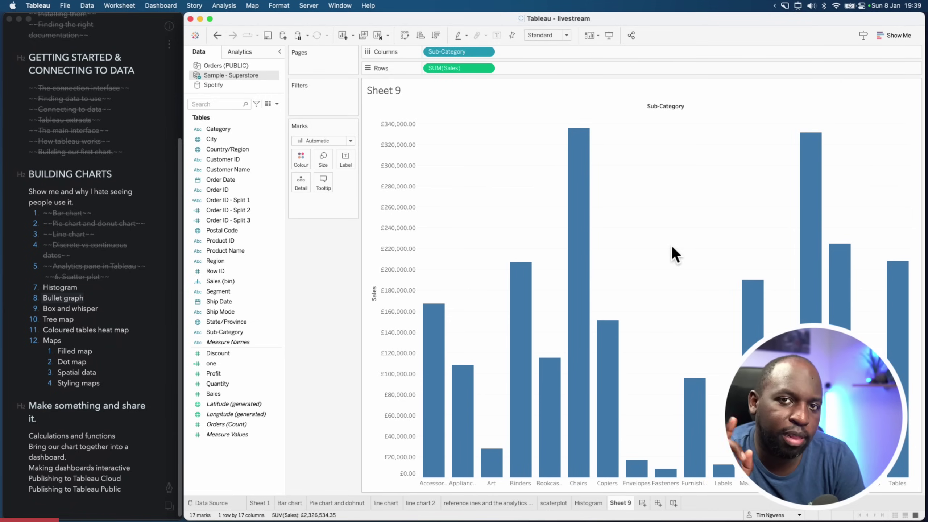
click(245, 52)
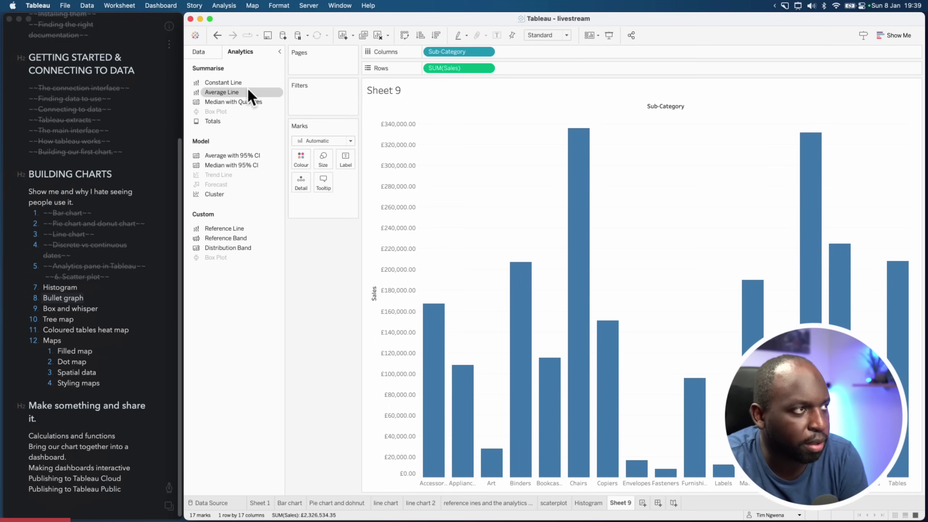
click(205, 53)
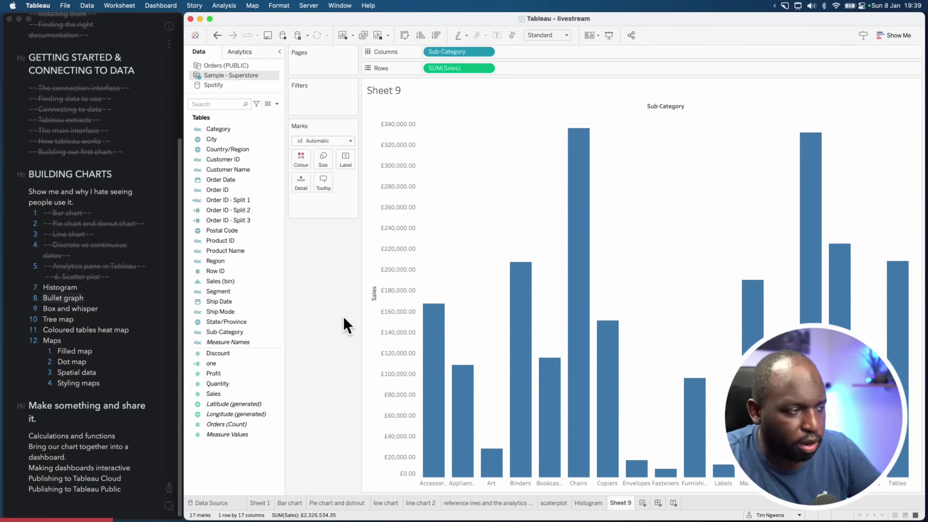
click(277, 103)
Start a new calculated field and enter the formula Sum([Sales]) * 0.2
click(266, 111)
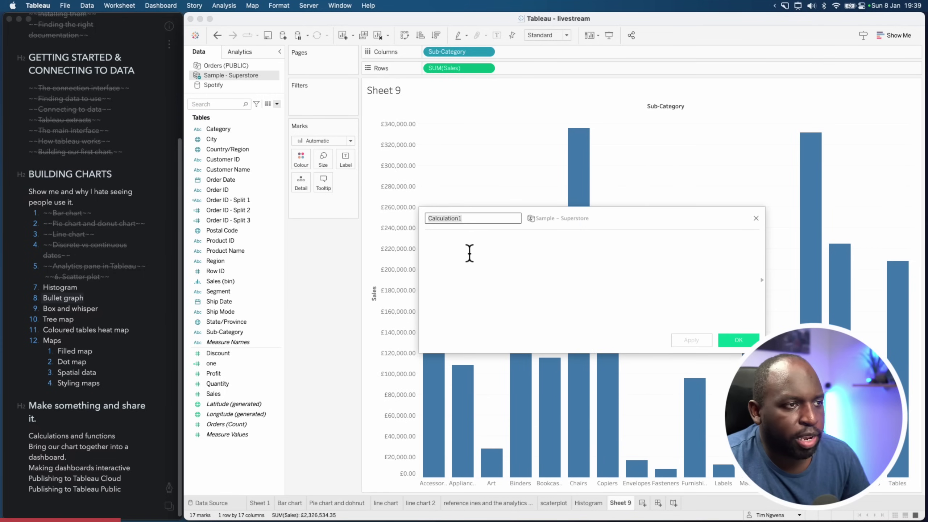
click(756, 218)
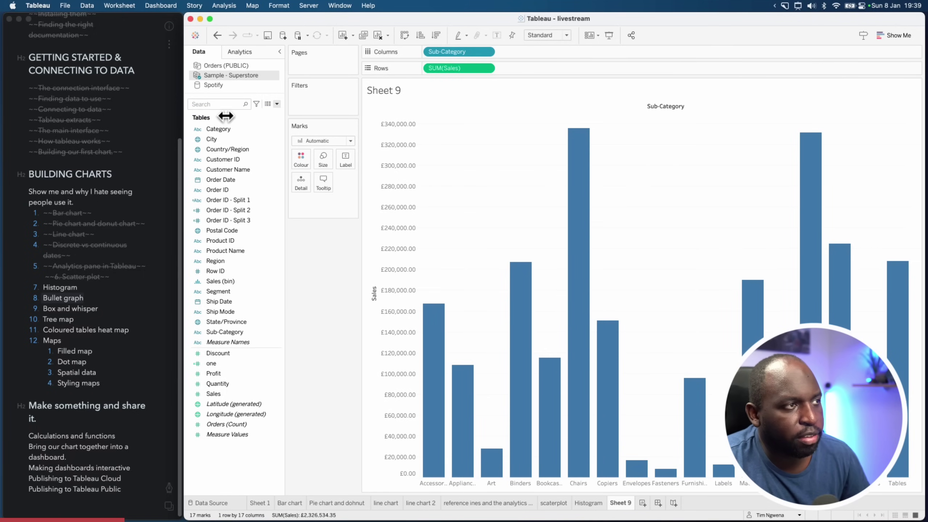
click(277, 105)
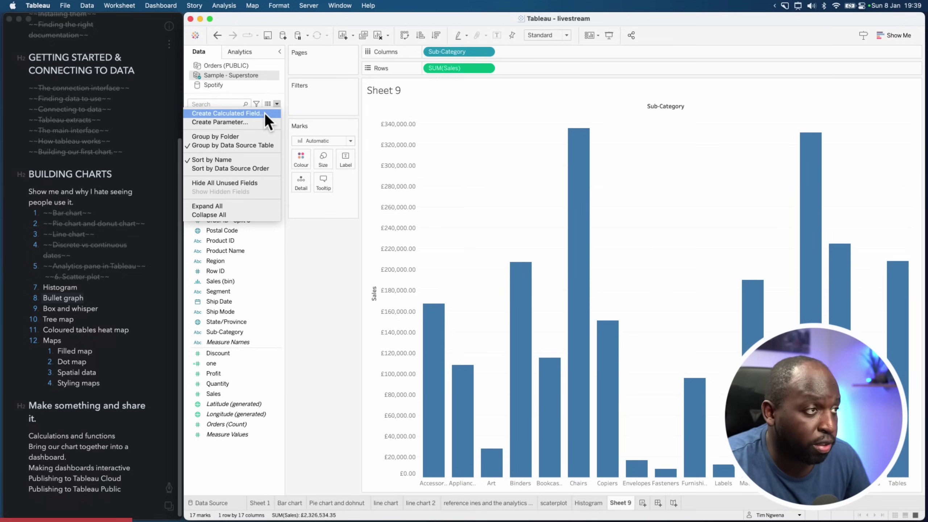
click(265, 113)
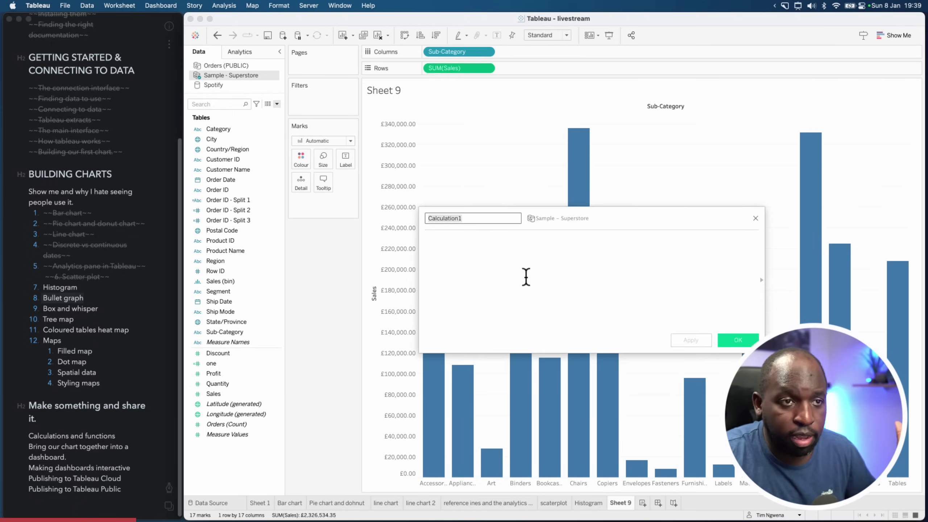
drag(576, 228, 541, 255)
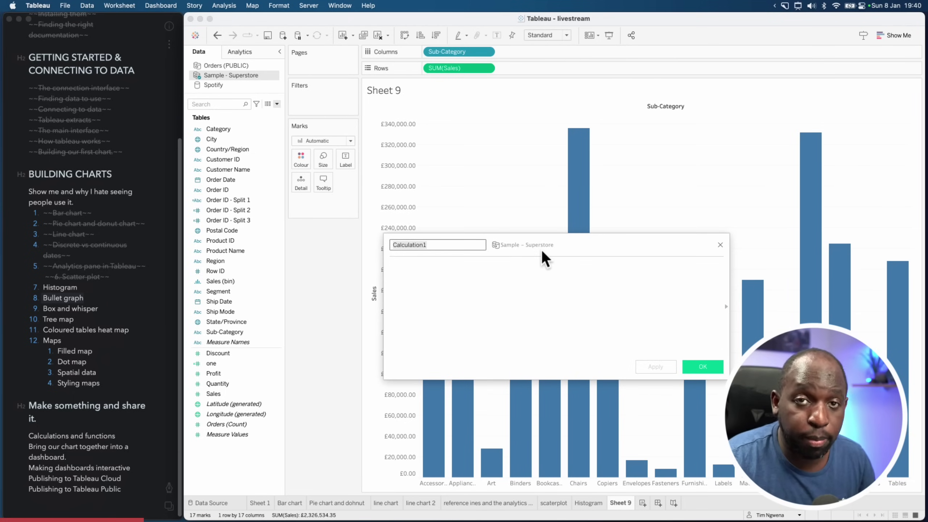
click(540, 295)
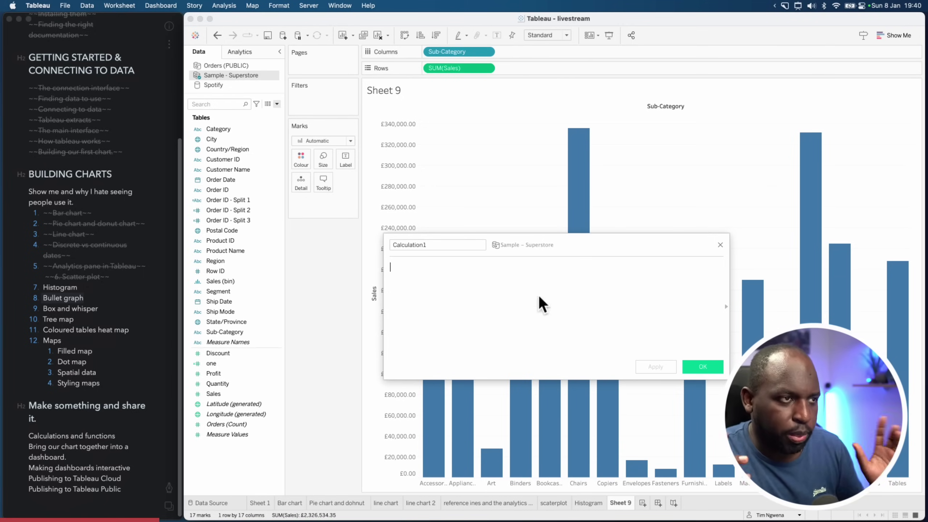
text(Sum)
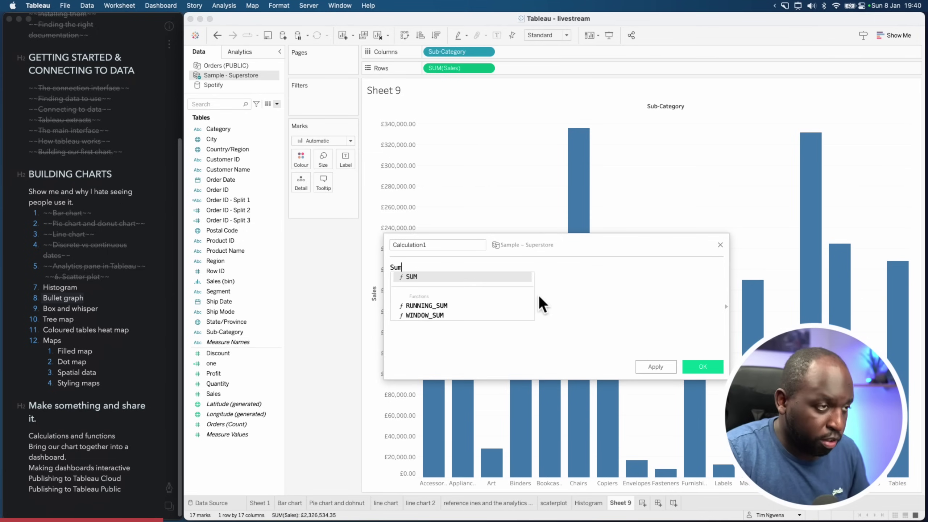
text(()
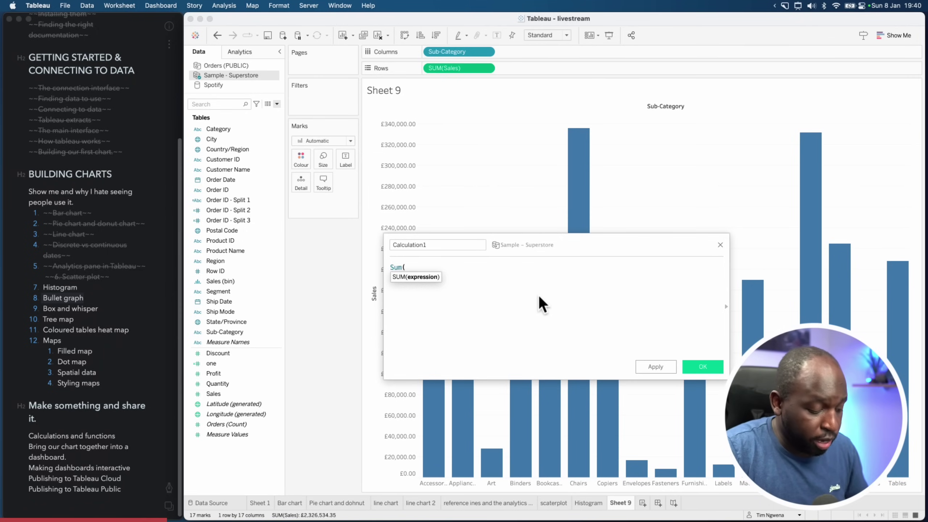
text( sal)
key(Return)
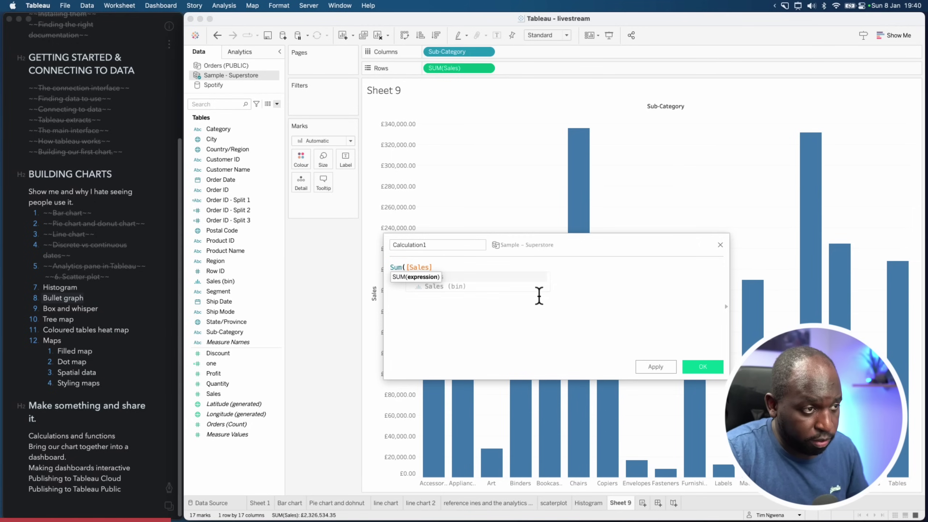
text())
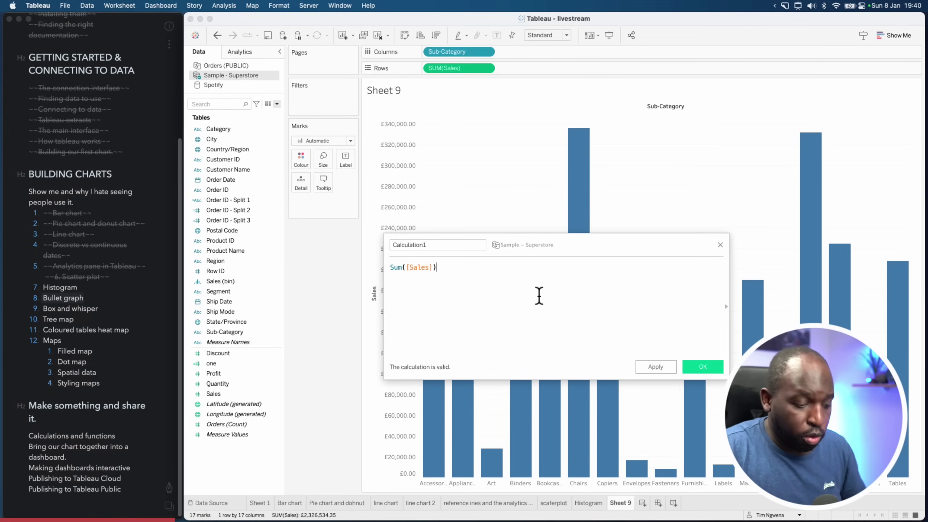
text( *)
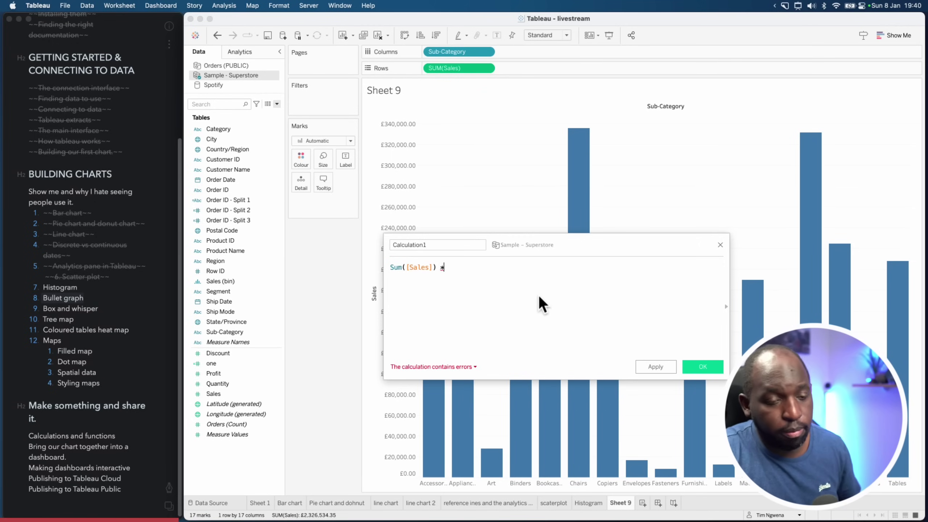
text( 0.2)
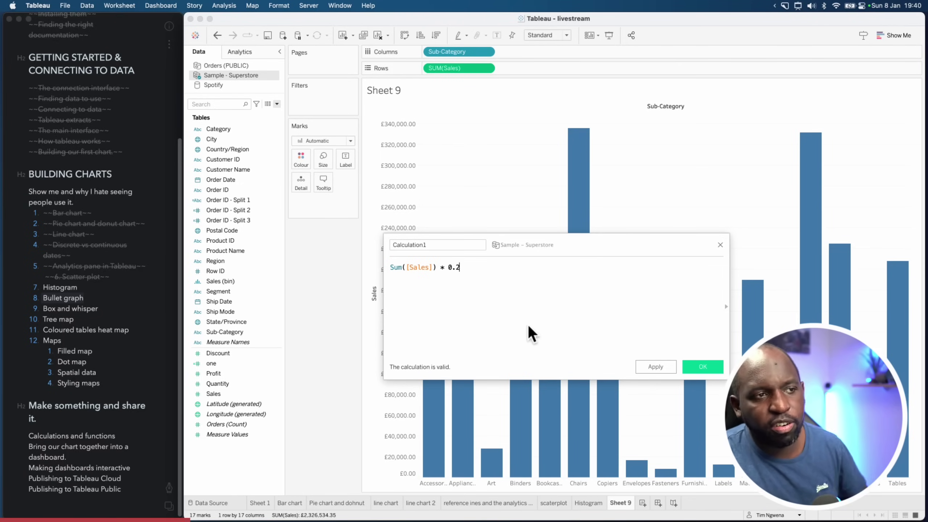
Name the calculation 'Sales plus 20%', correct the multiplier to 1.2, and apply
click(439, 245)
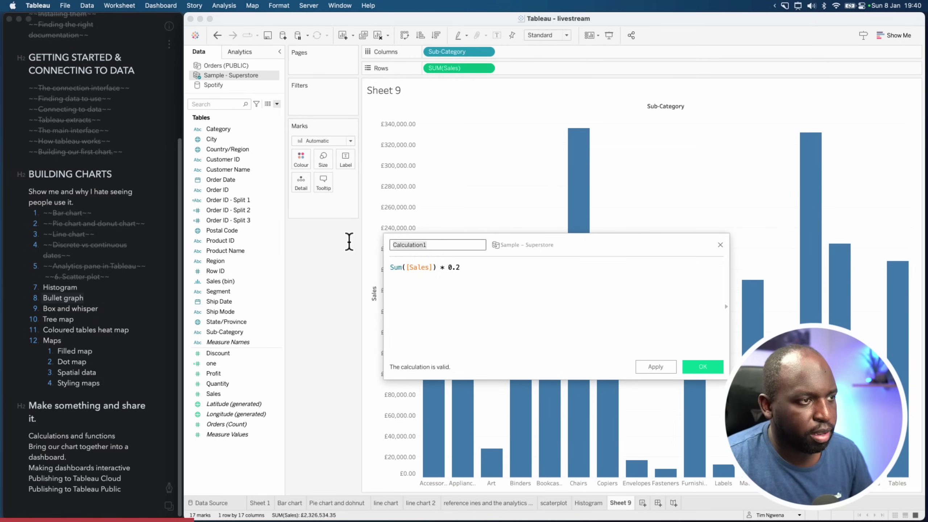
text(Sales plus)
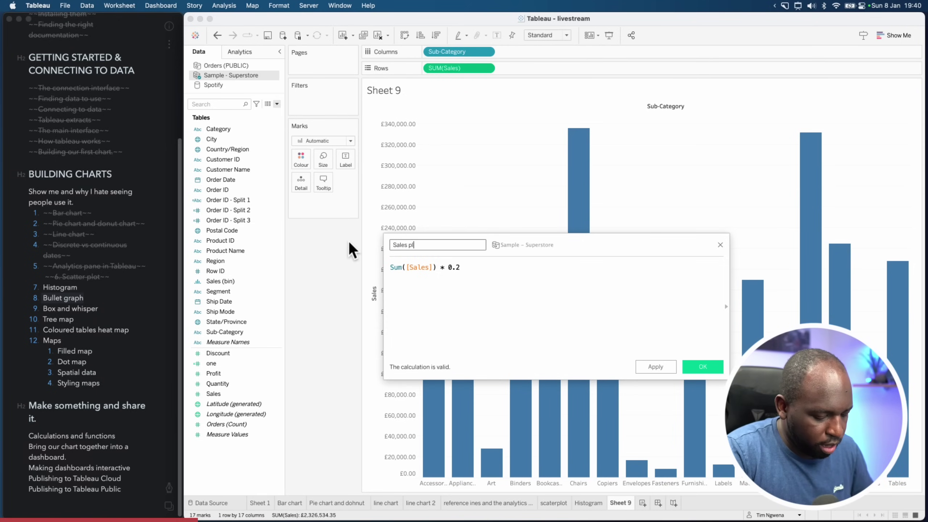
text(%)
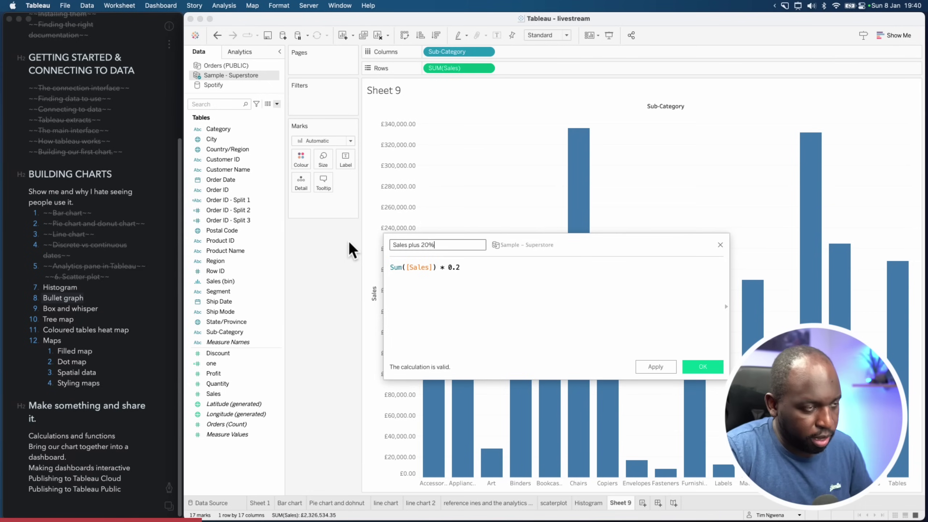
click(446, 268)
key(BackSpace)
text(1)
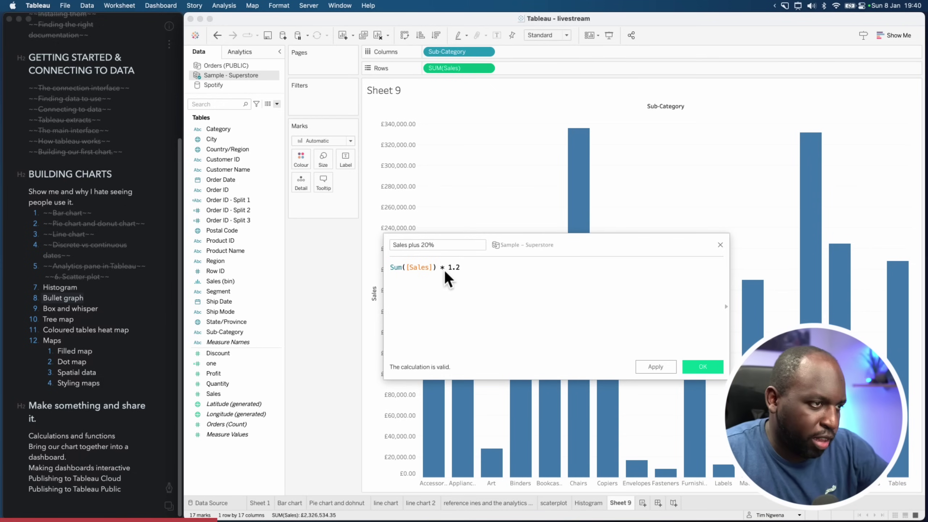
click(666, 368)
Save the calculation, put Sales plus 20% on Rows, and make it a dual axis with Sales
click(691, 366)
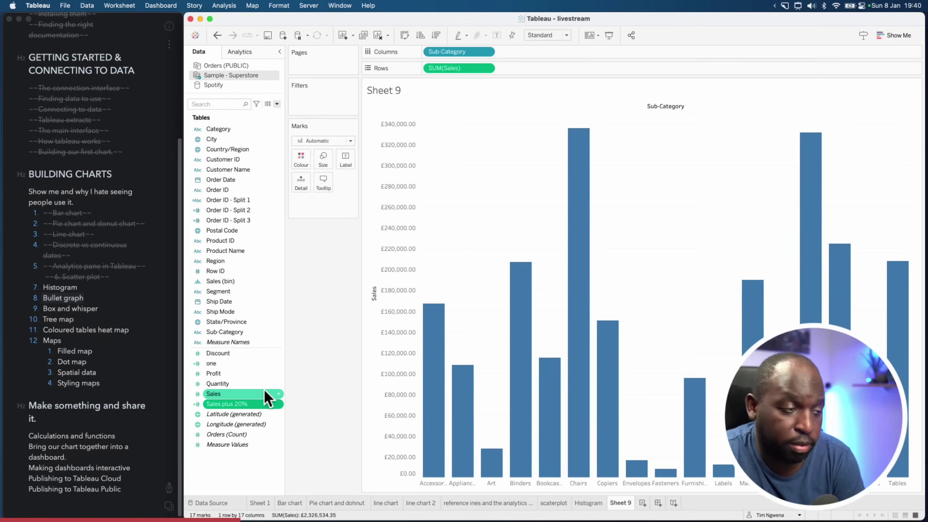
drag(250, 399, 541, 69)
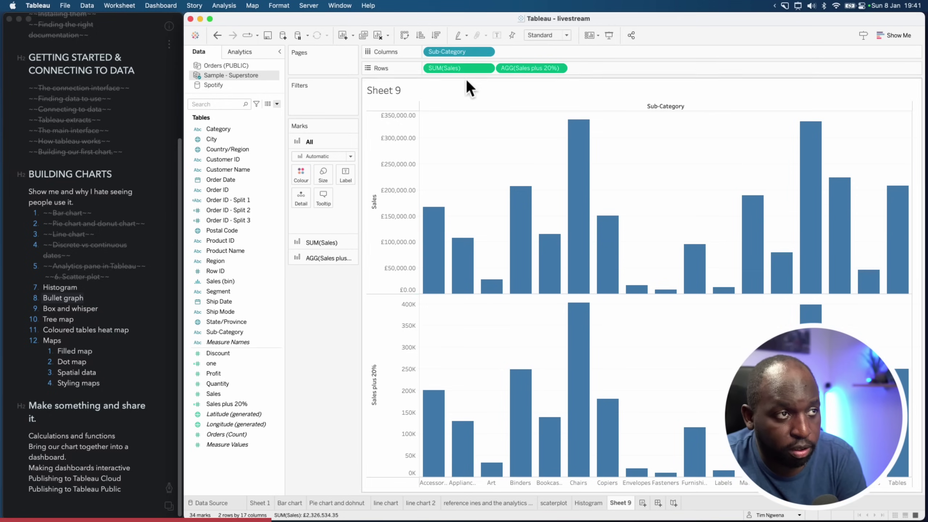
click(560, 68)
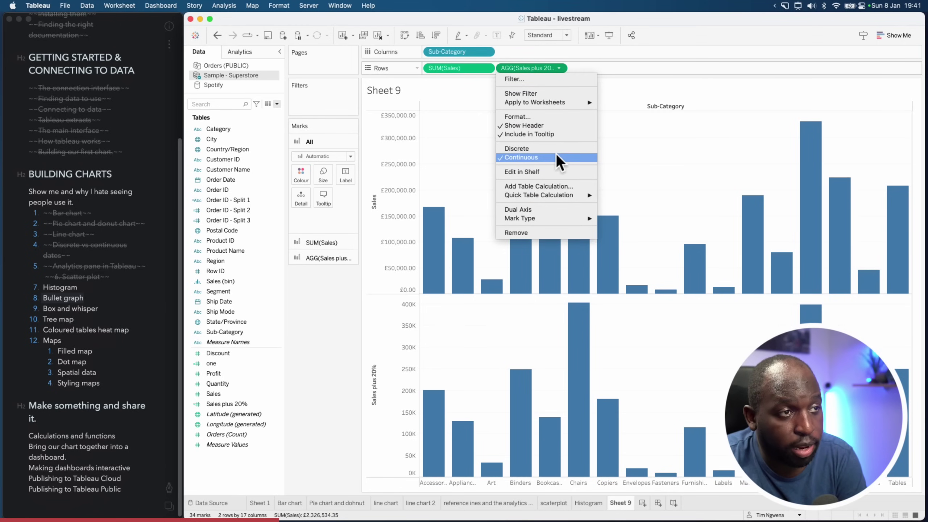
click(548, 210)
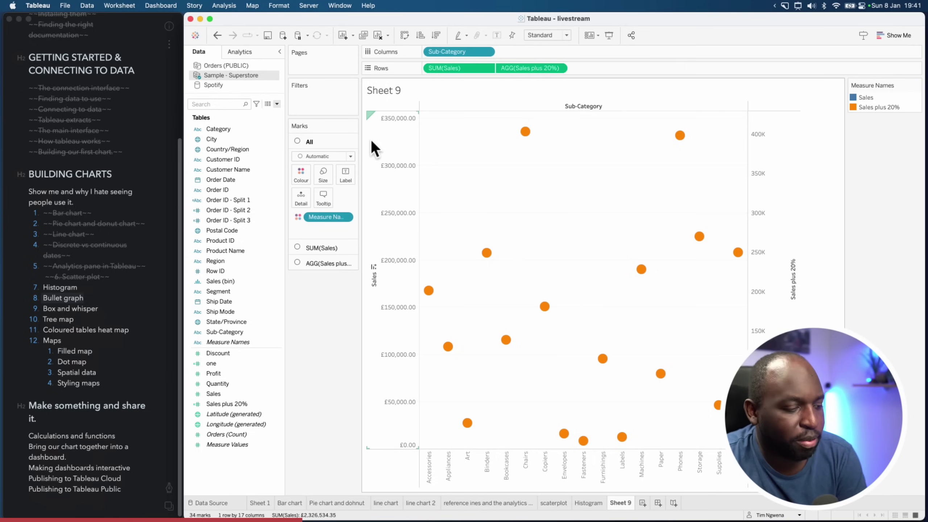
Undo the dual axis, set the Marks type to Bar, and reapply Dual Axis for Sales plus 20%
key(super+alt+a)
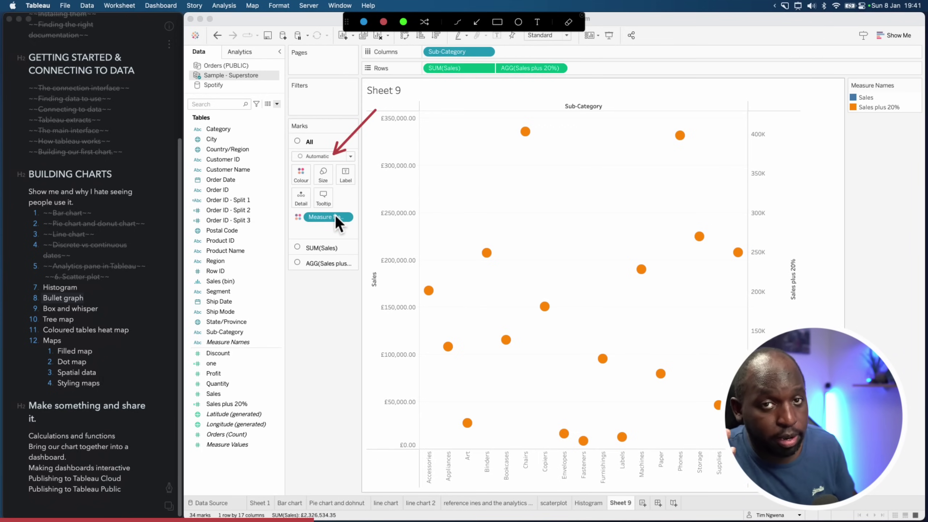
key(Escape)
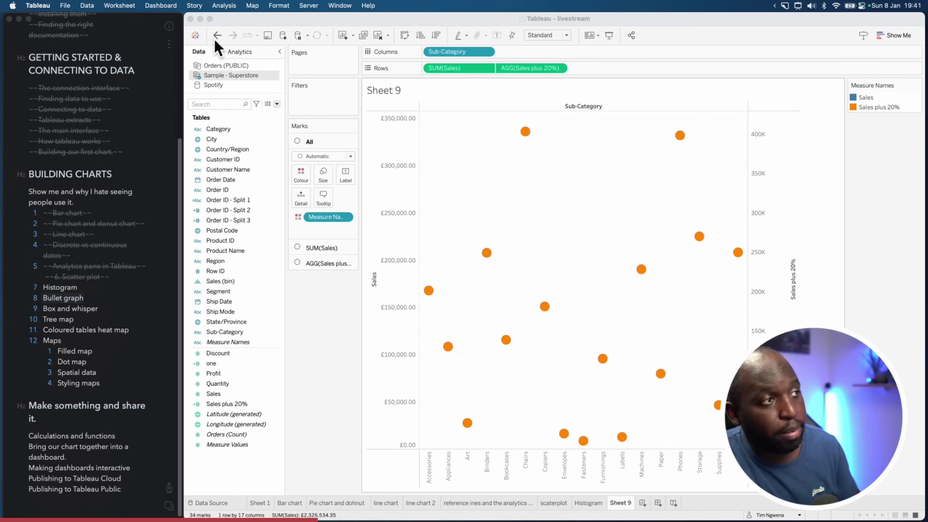
click(216, 37)
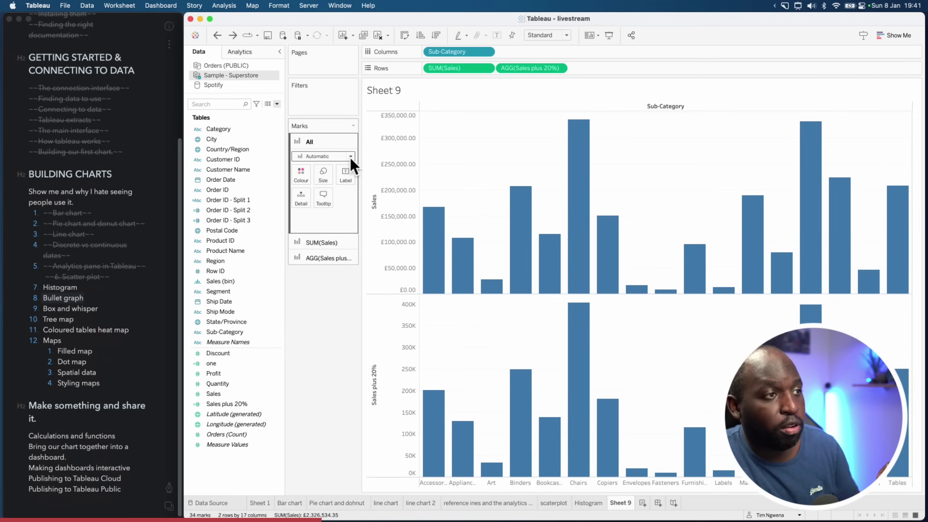
click(349, 157)
click(335, 177)
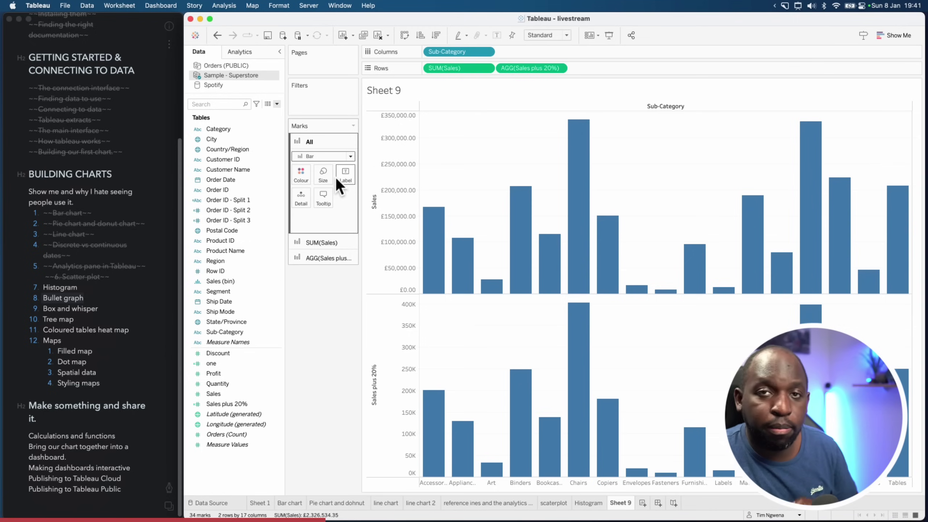
click(559, 68)
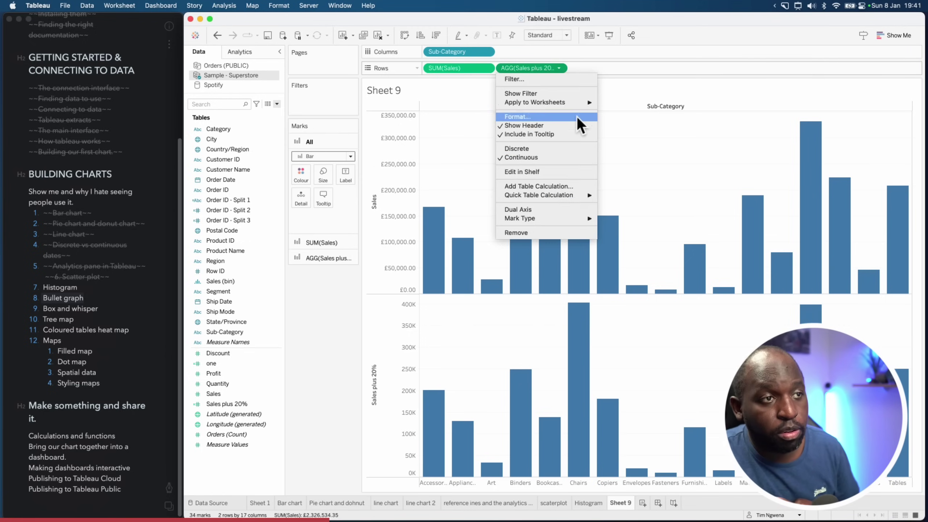
click(568, 211)
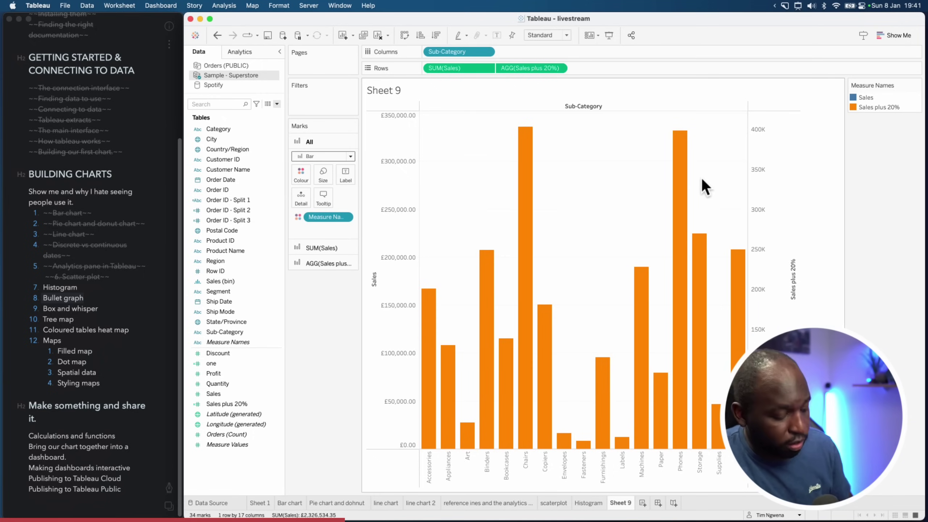
key(ctrl+alt+a)
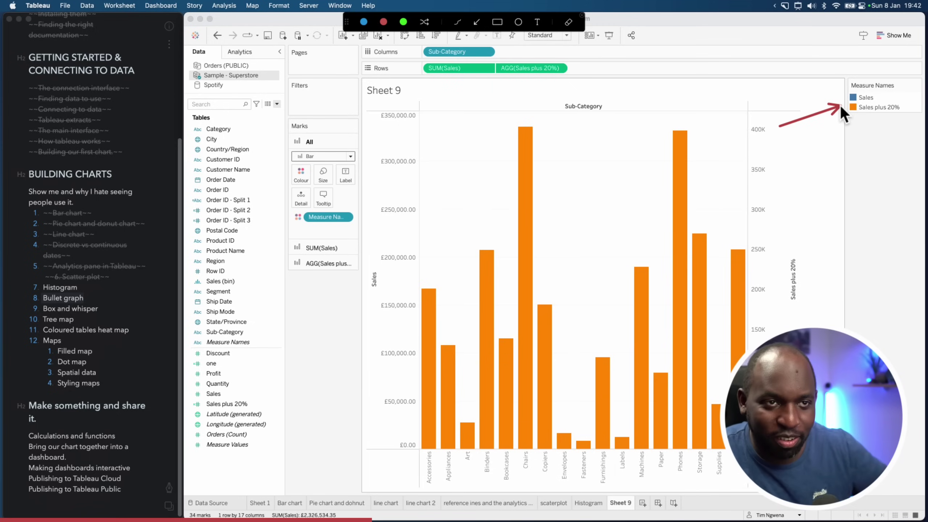
key(Escape)
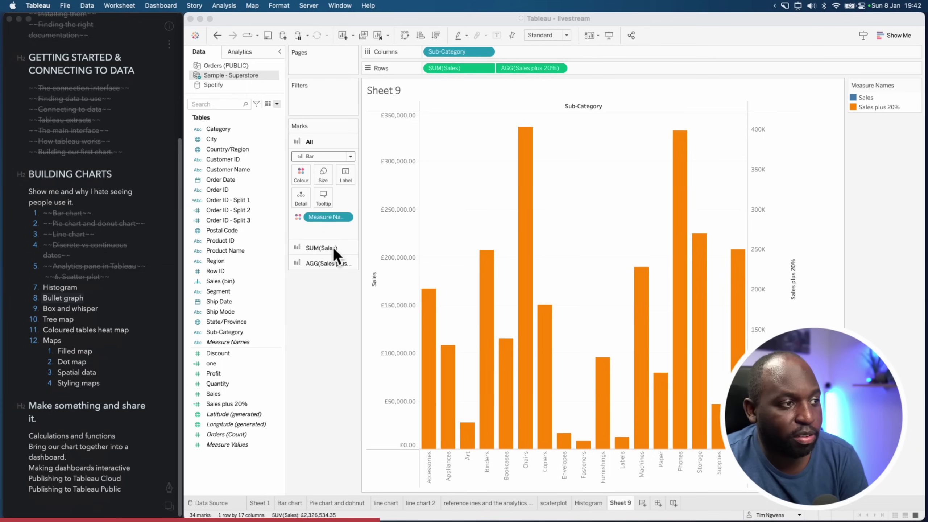
Reduce the Size of the AGG(Sales plus 20%) bars so blue Sales bars show around them
click(328, 263)
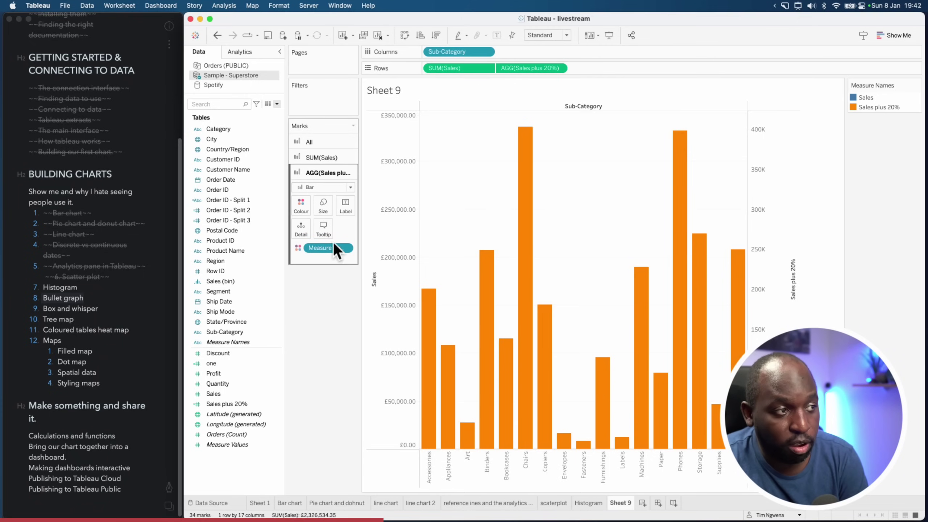
click(322, 207)
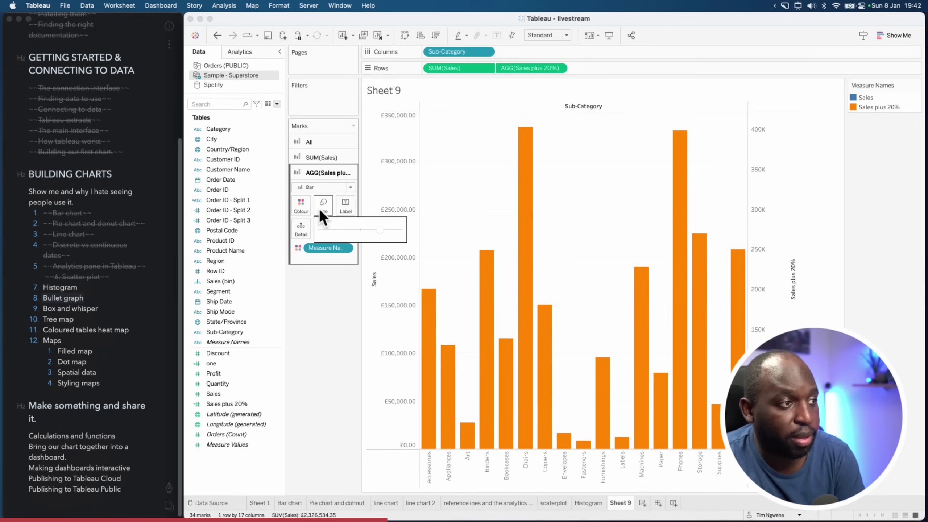
click(362, 231)
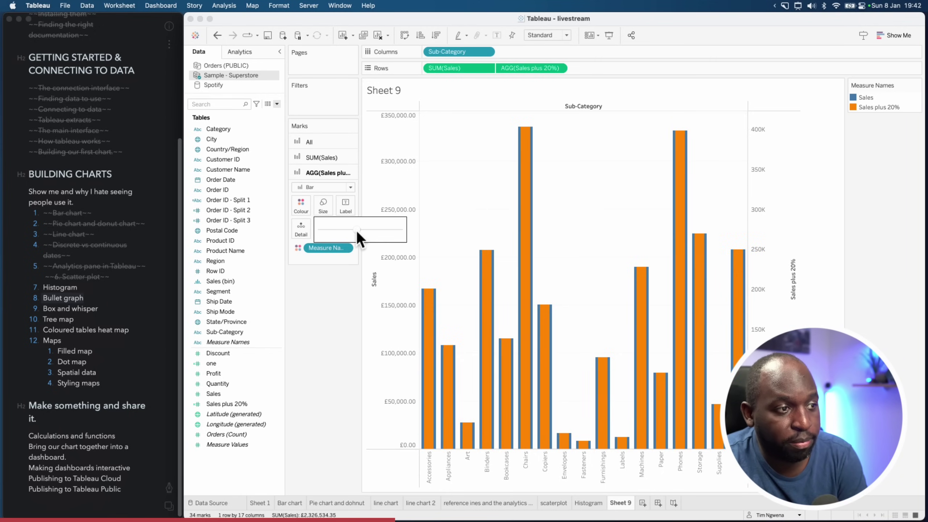
click(357, 230)
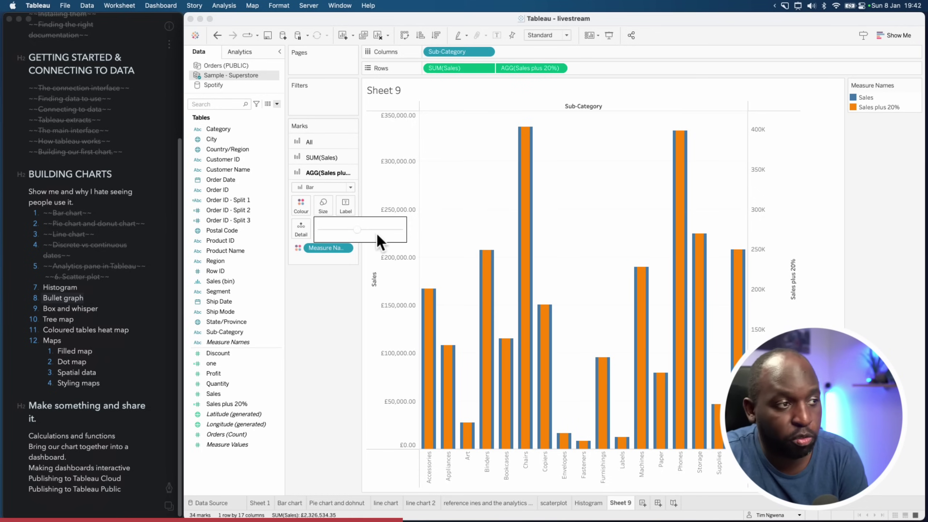
click(344, 231)
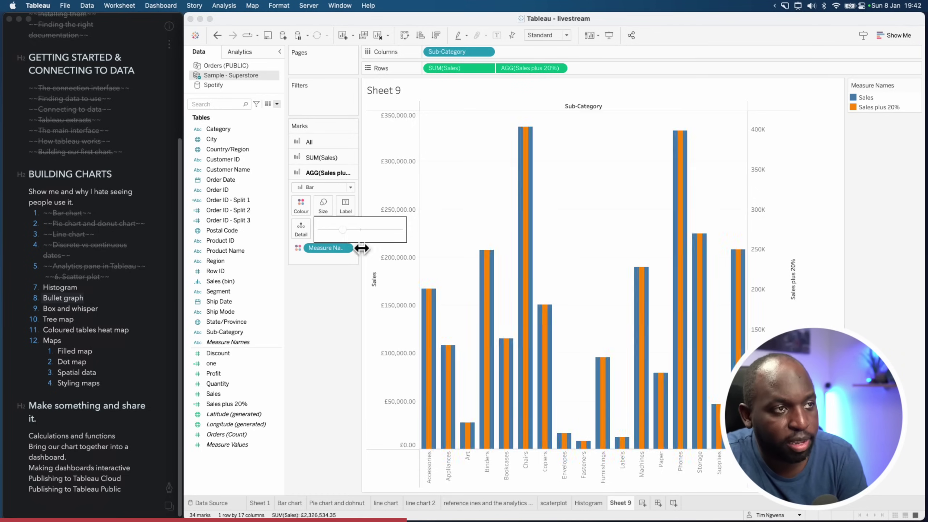
click(592, 218)
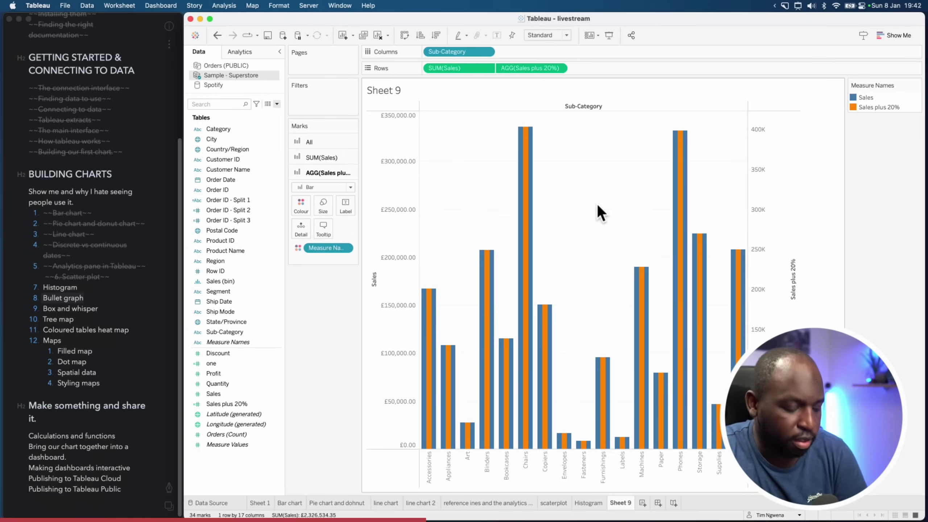
key(super+alt+a)
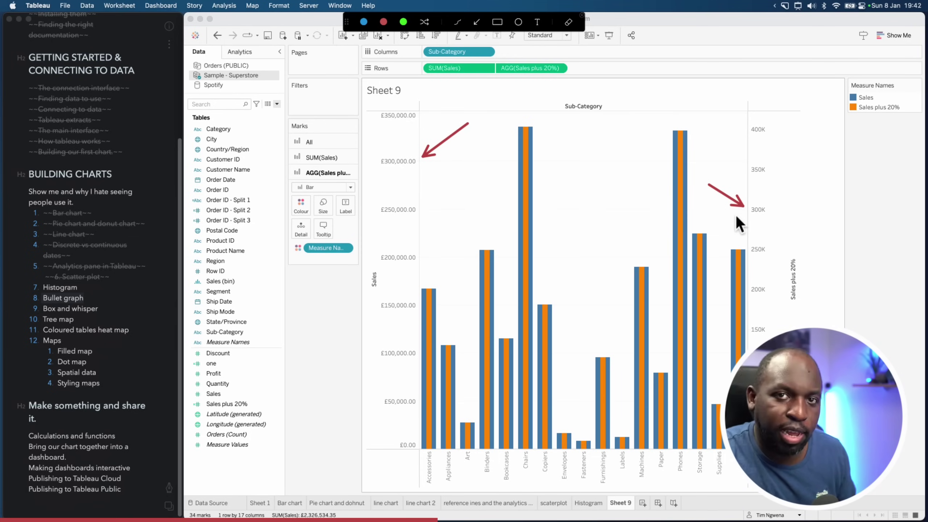
key(Escape)
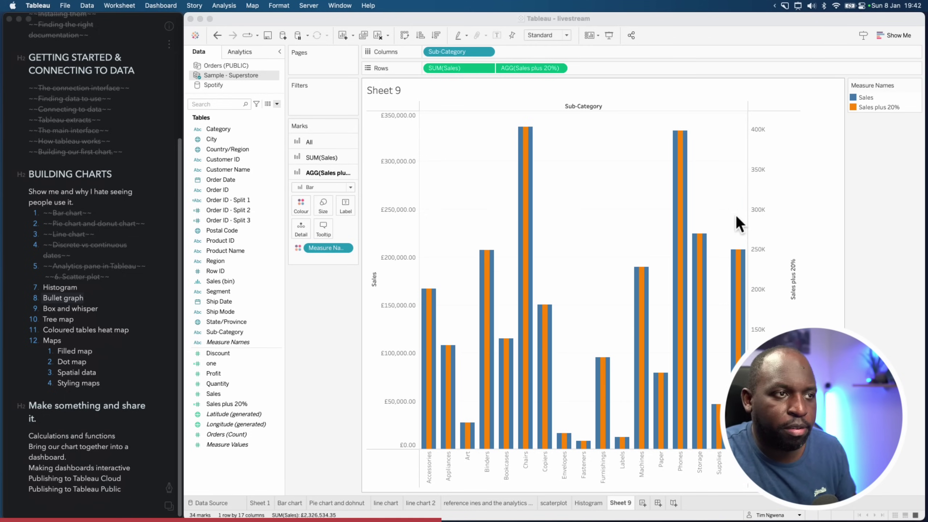
Synchronise the Sales plus 20% axis with Sales, briefly hiding then restoring its header
right_click(758, 202)
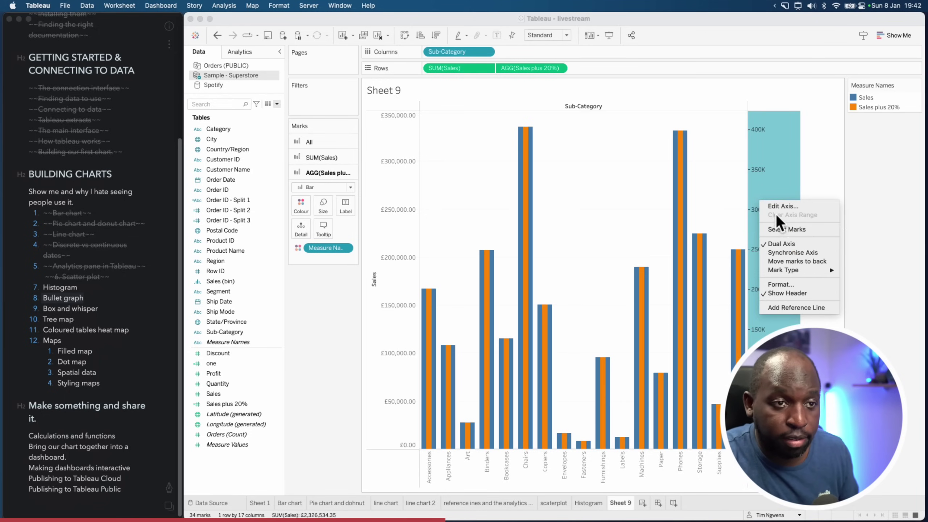
click(802, 255)
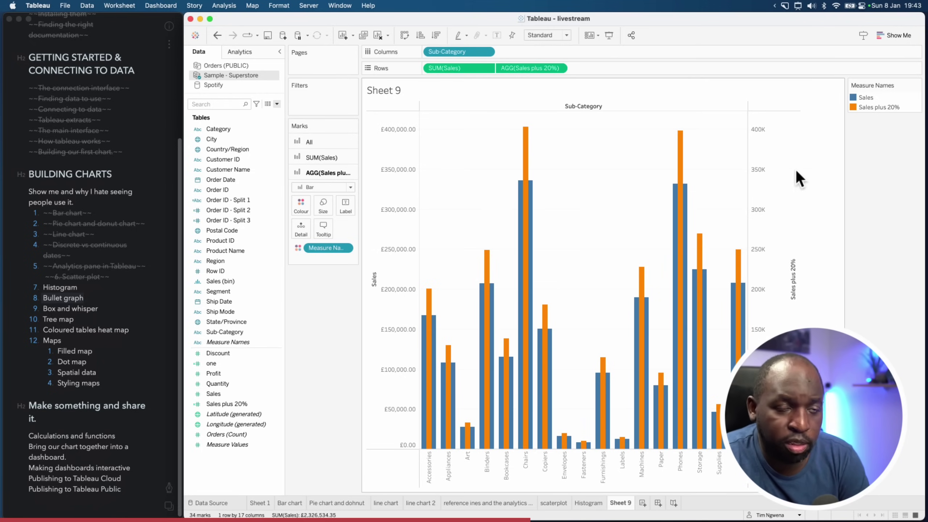
right_click(762, 154)
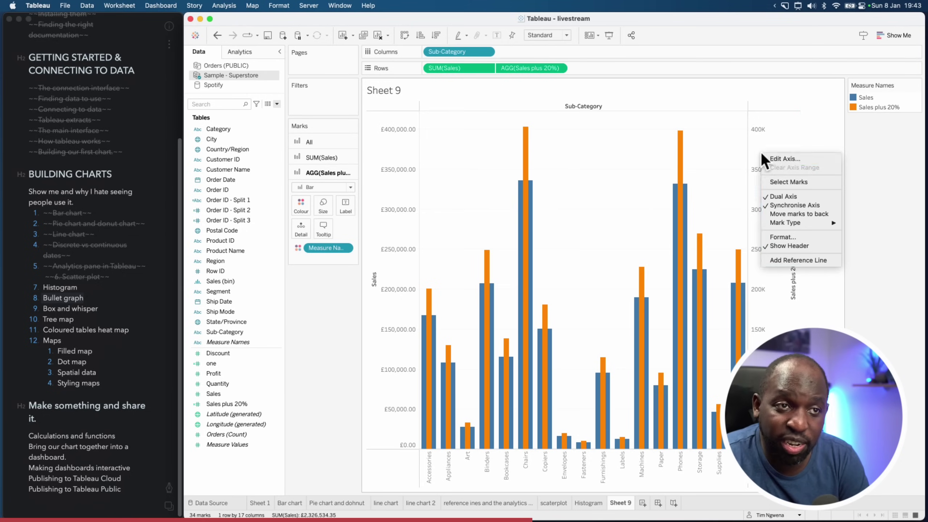
click(797, 248)
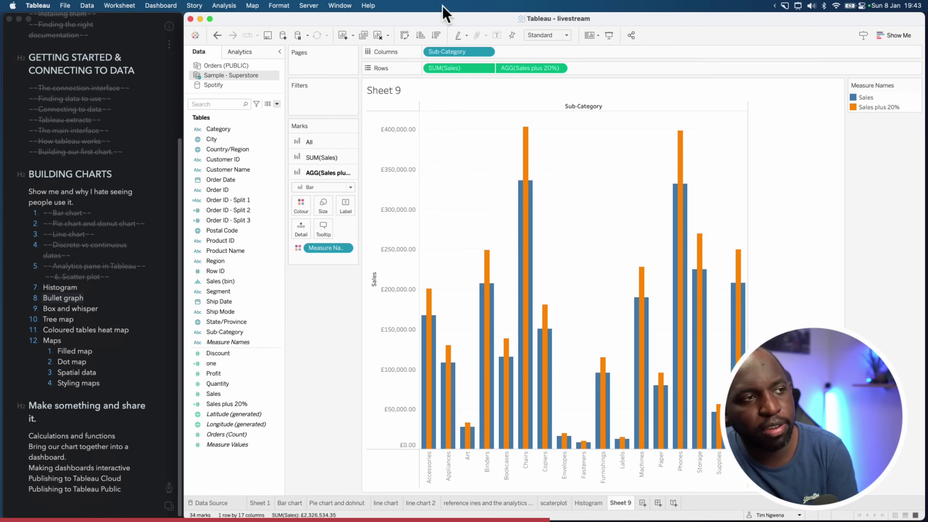
click(218, 35)
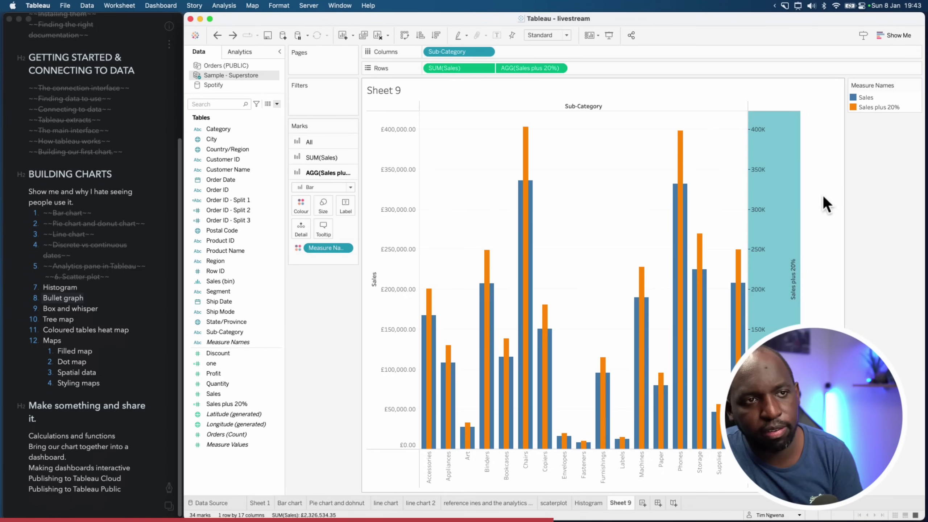
Look through the right-hand axis Shading and Font format settings, then close them unchanged
right_click(779, 176)
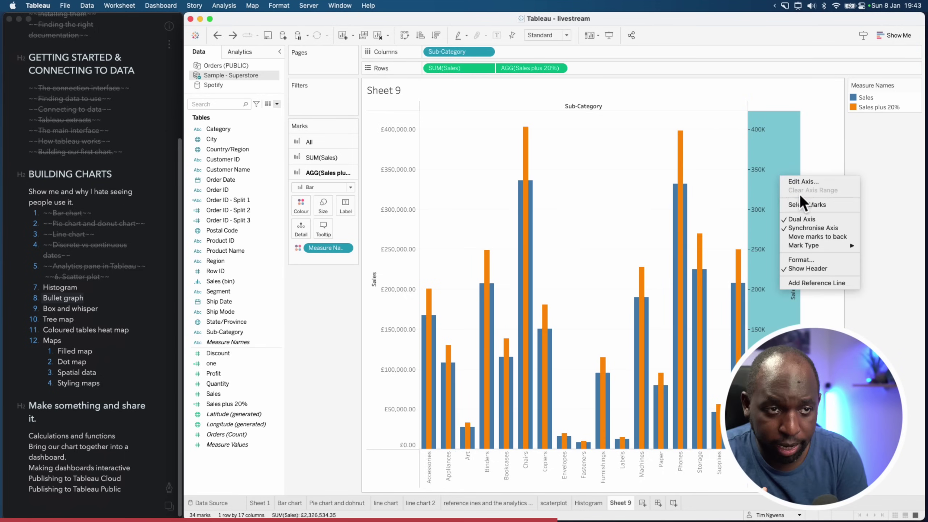
click(823, 259)
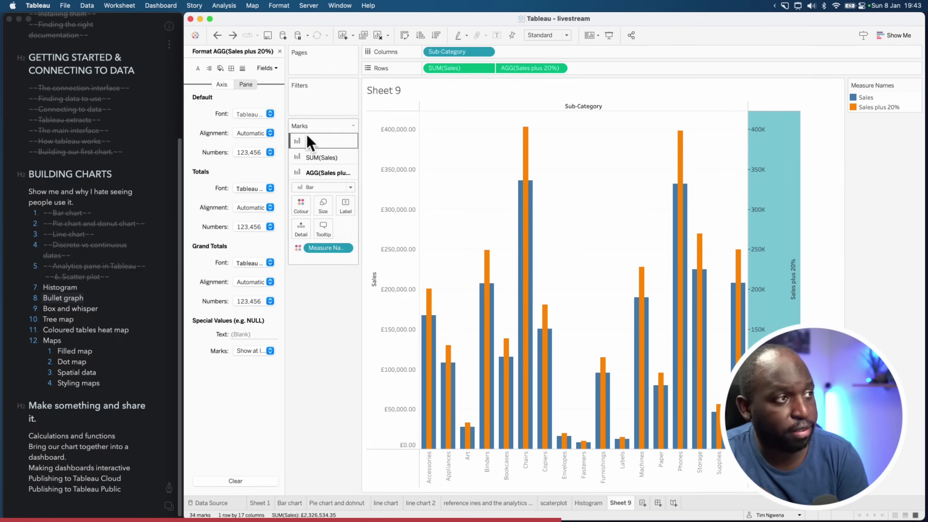
click(220, 68)
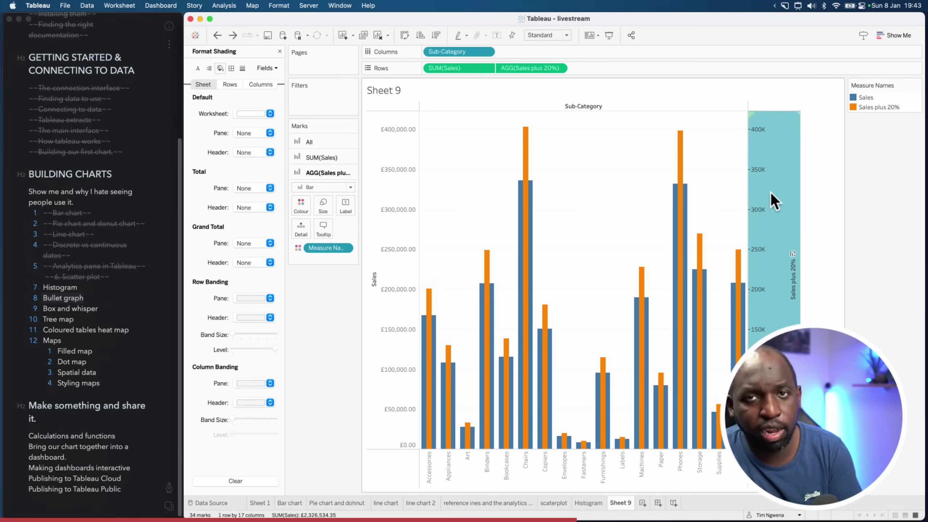
mouse_move(765, 194)
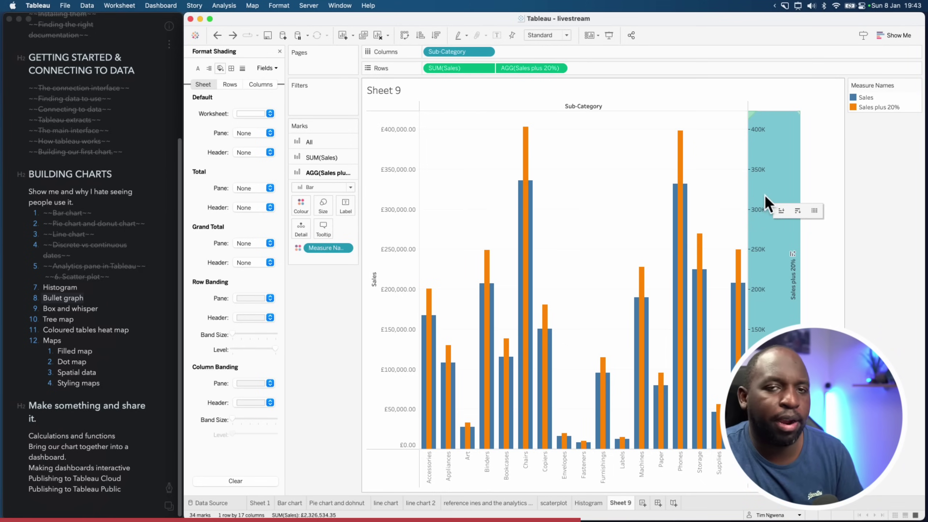
click(199, 69)
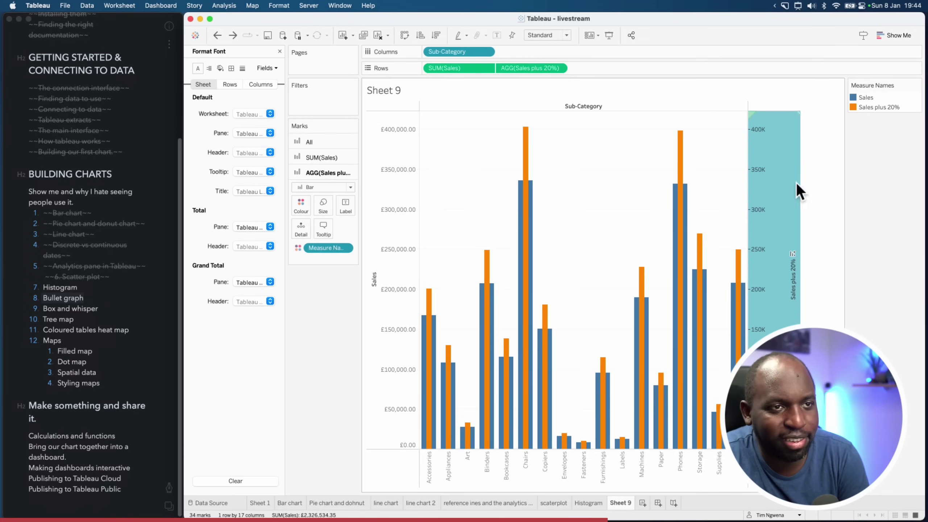
click(279, 52)
right_click(776, 159)
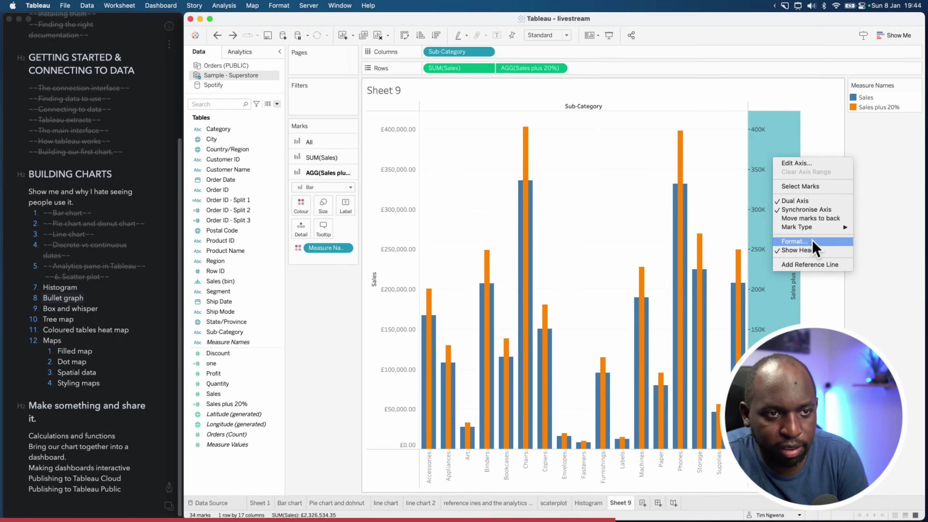
click(824, 115)
click(825, 155)
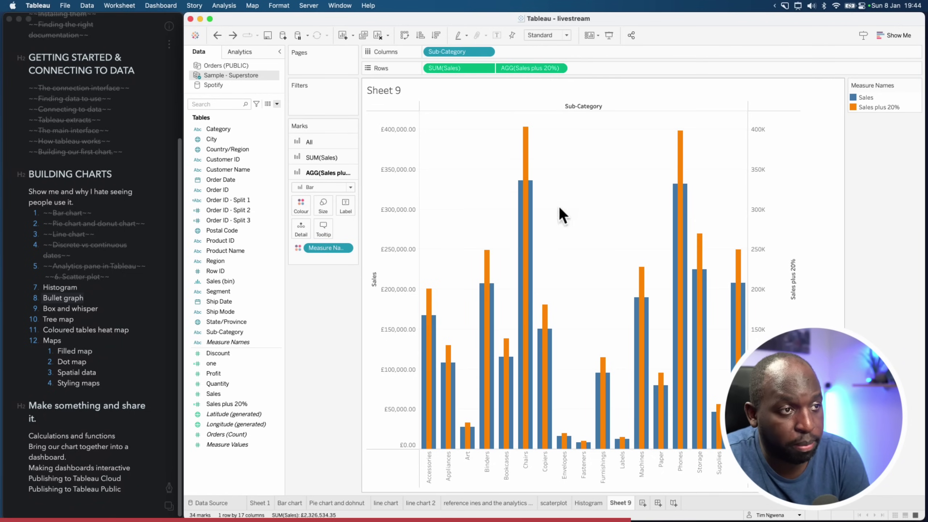
mouse_move(523, 208)
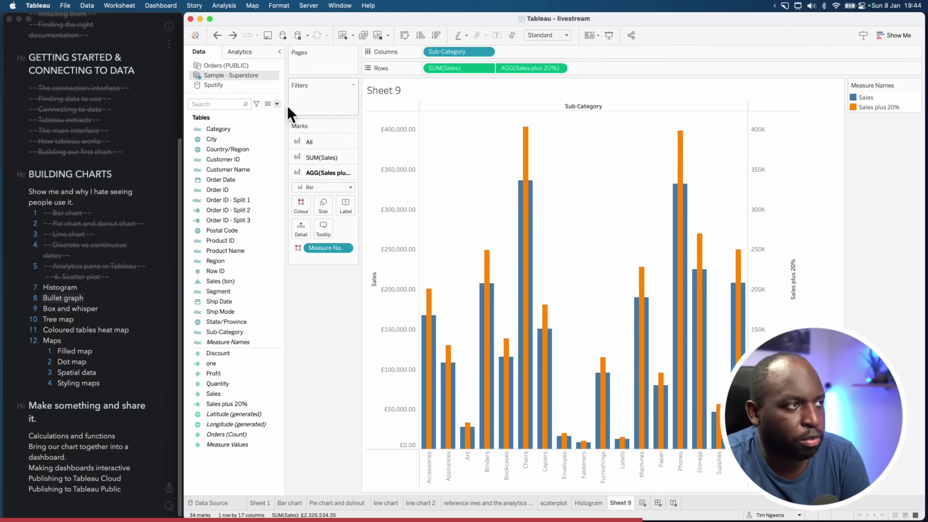
Add Profit to the Sales plus 20% marks and drop a Reference Line onto Cell
click(242, 55)
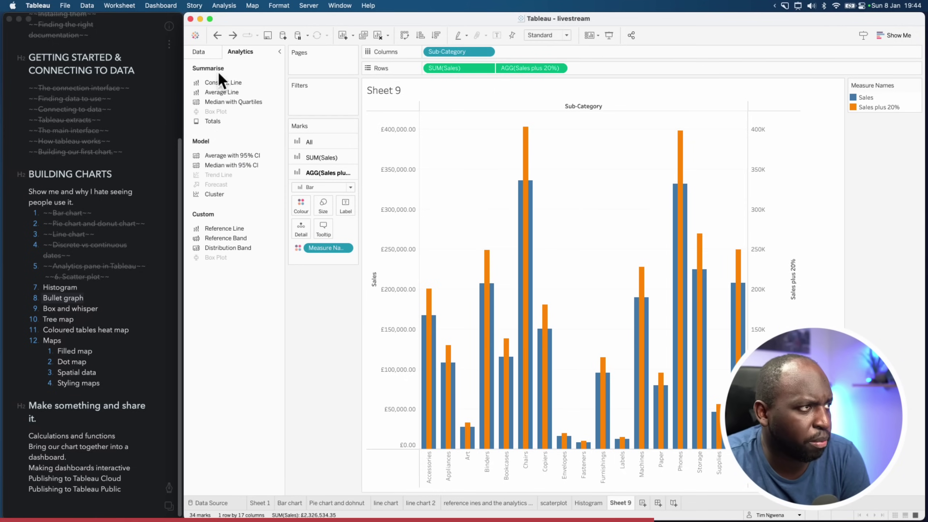
click(211, 52)
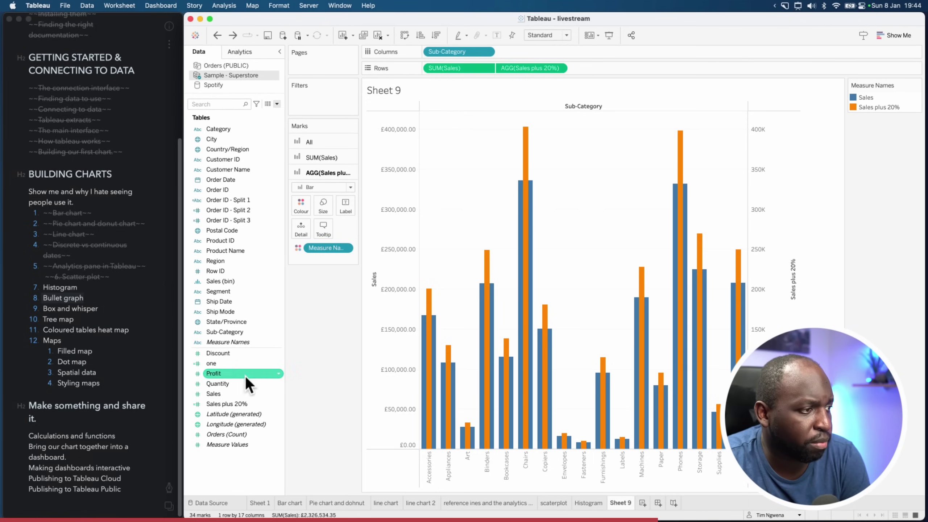
drag(222, 372, 319, 256)
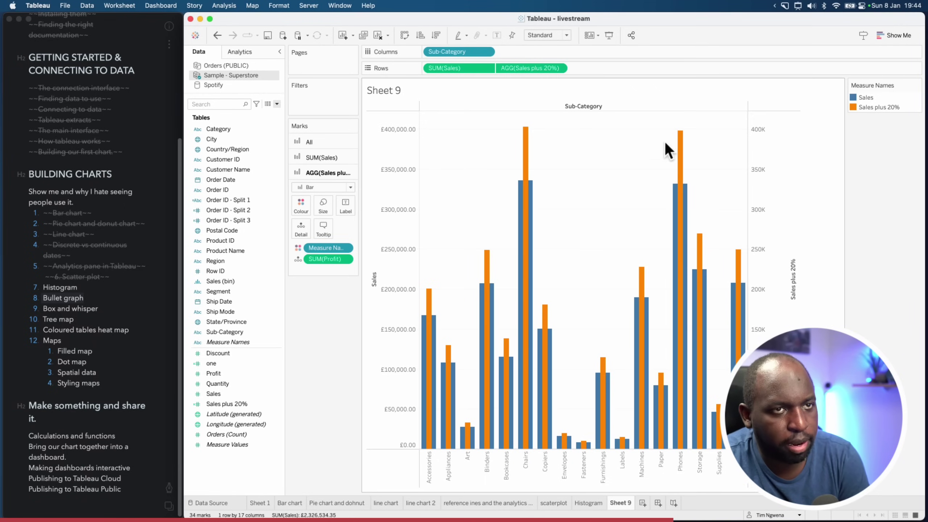
click(244, 52)
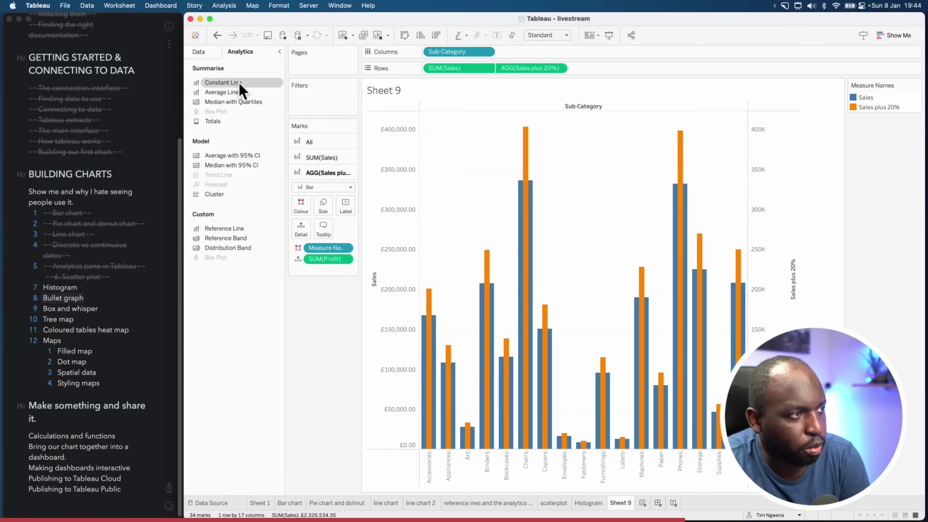
drag(219, 231, 522, 164)
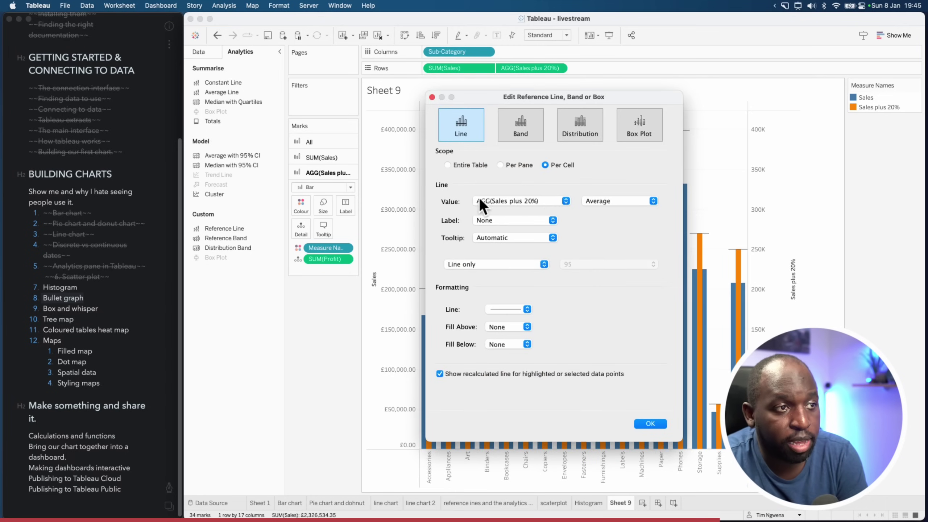
Review the reference line value choices, keeping AGG(Sales plus 20%) with Sum aggregation
click(535, 199)
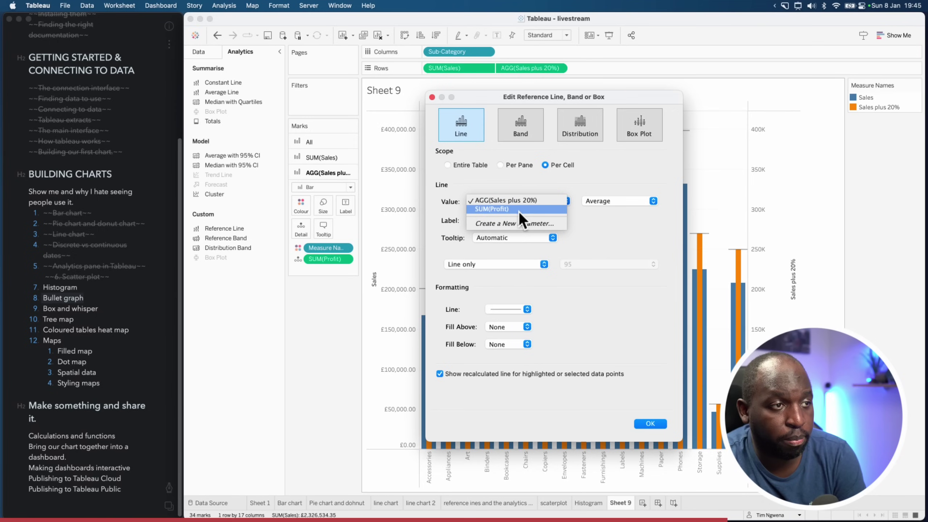
key(super+shift+a)
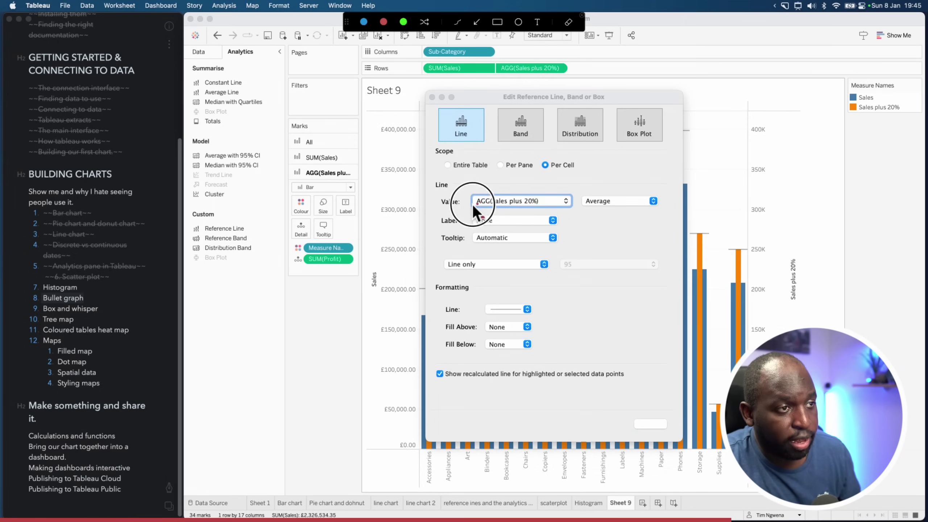
drag(473, 205, 350, 255)
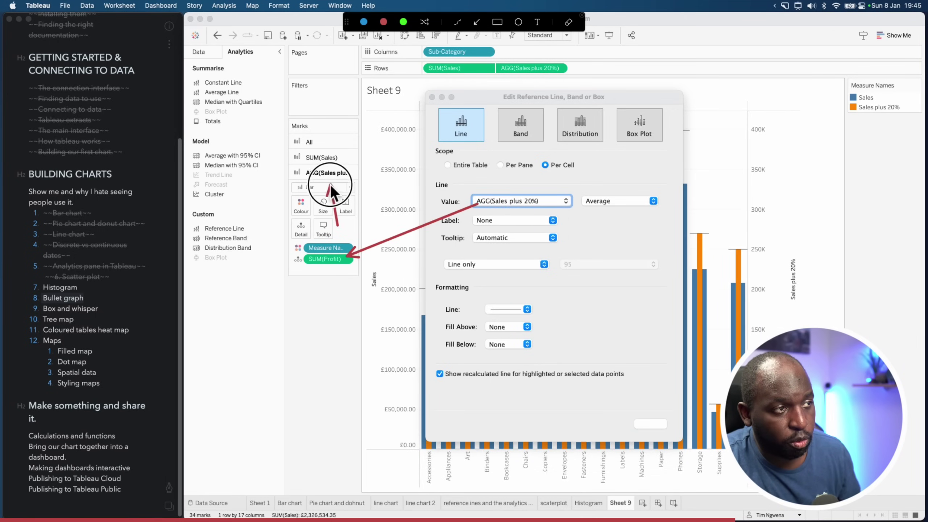
drag(331, 184, 335, 175)
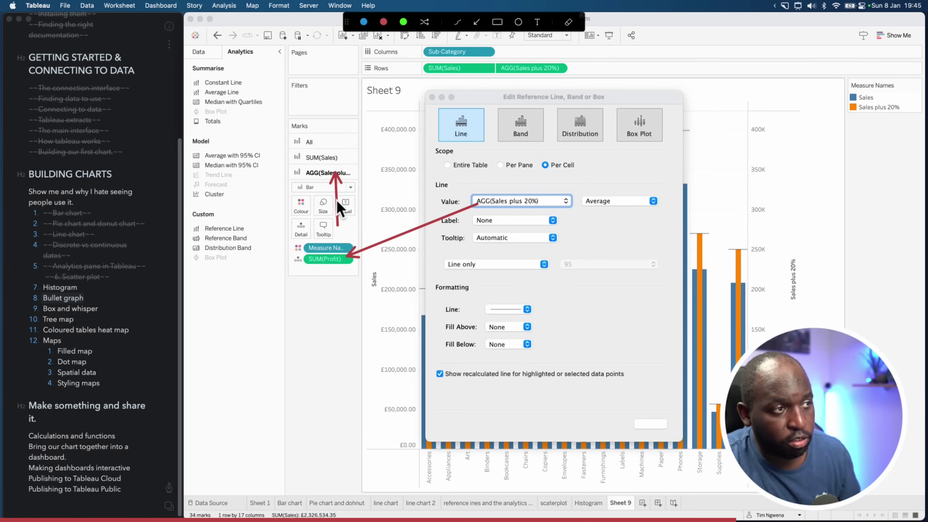
key(Escape)
click(545, 204)
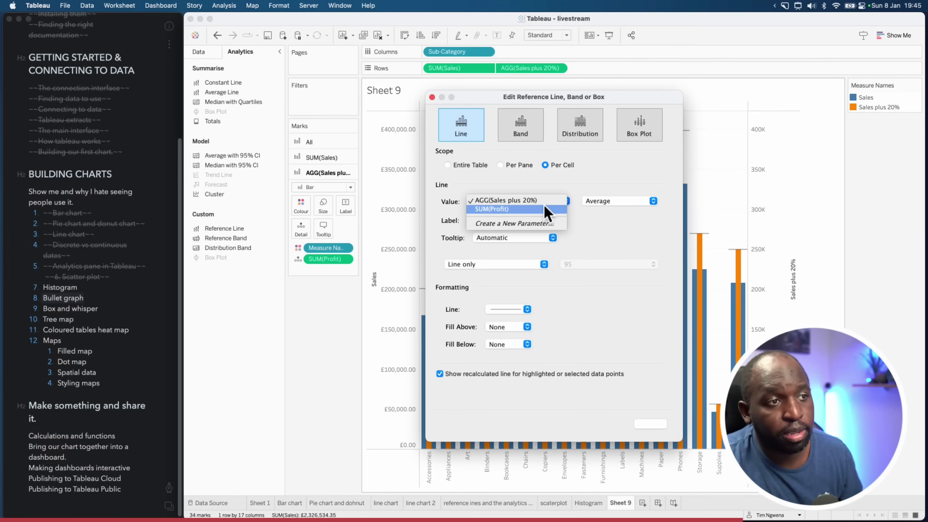
click(541, 202)
click(610, 202)
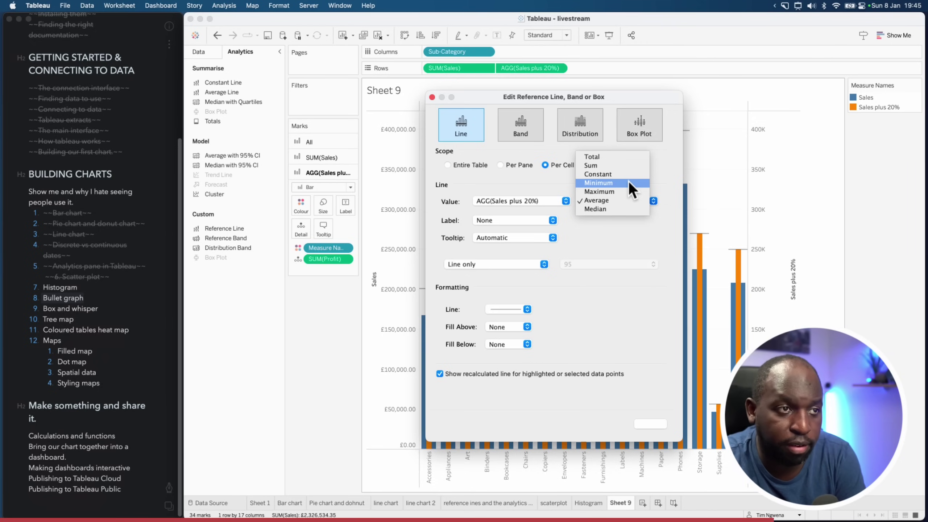
click(625, 166)
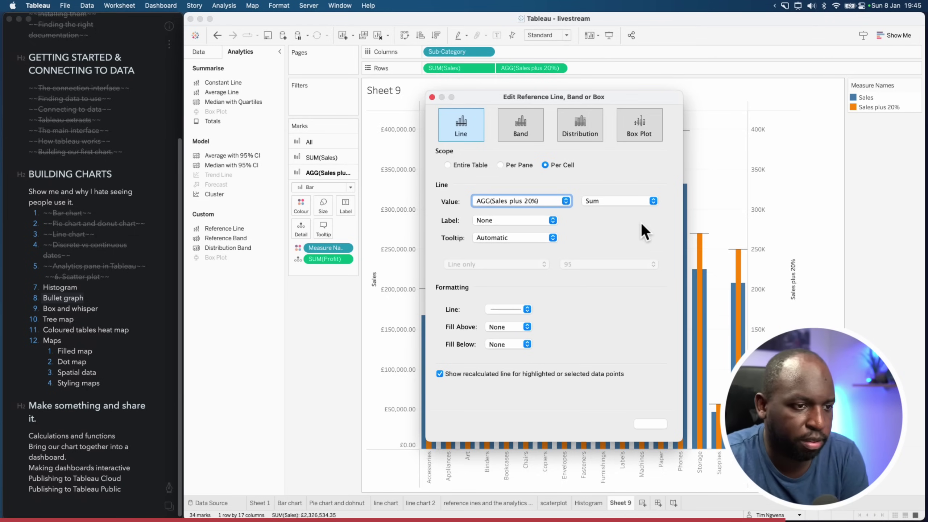
click(605, 425)
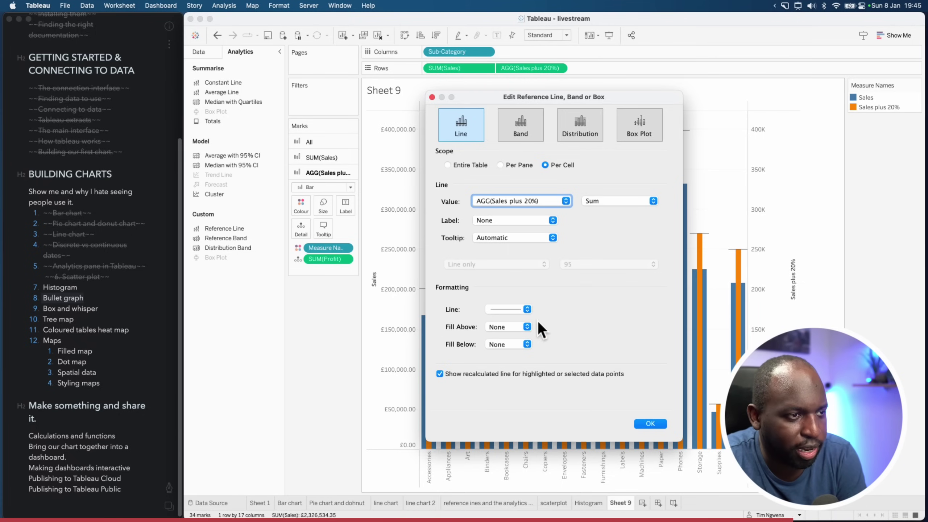
Base the reference lines on SUM(Profit), after trying a dotted line style
click(513, 310)
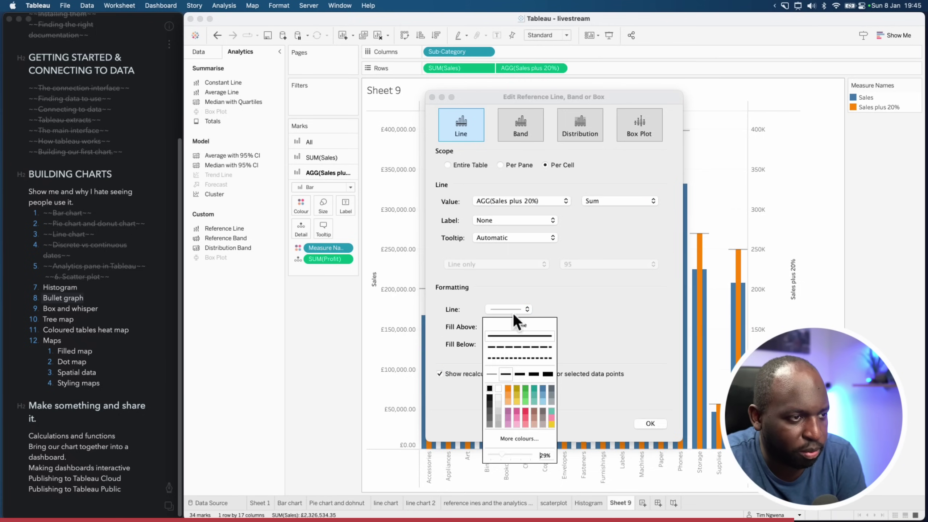
click(517, 357)
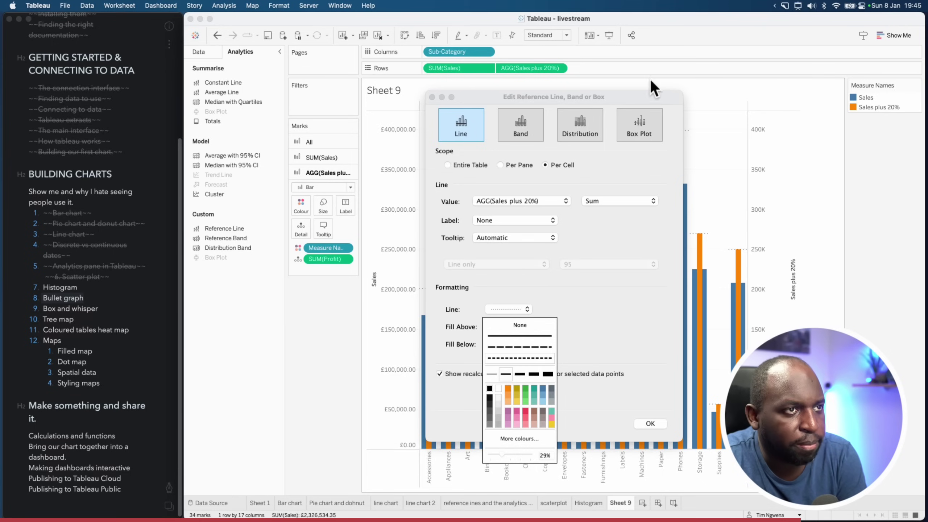
drag(642, 97, 398, 73)
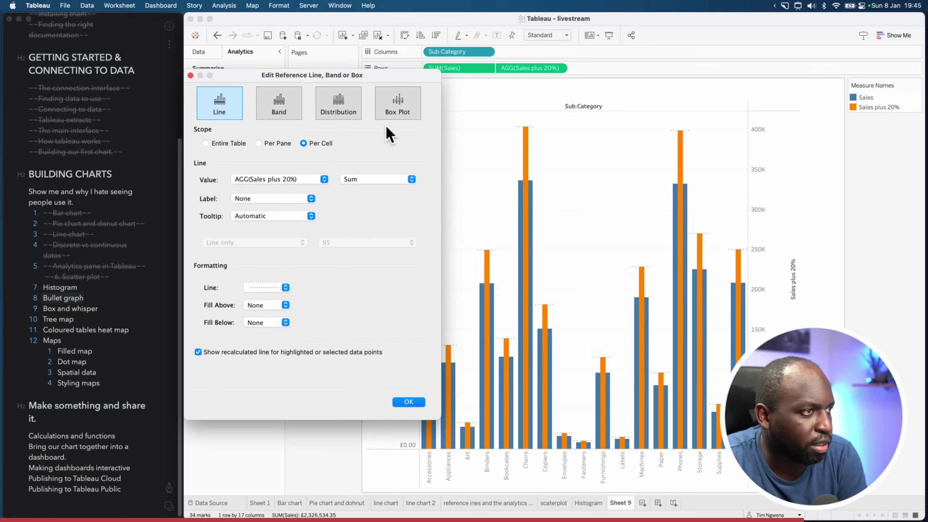
click(311, 179)
click(289, 184)
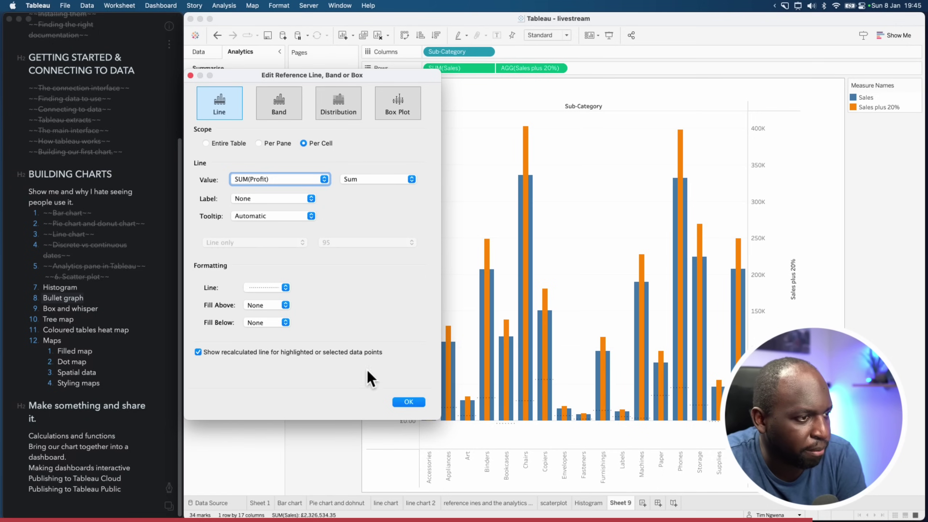
Style the reference lines solid red with a thicker width and confirm
click(272, 289)
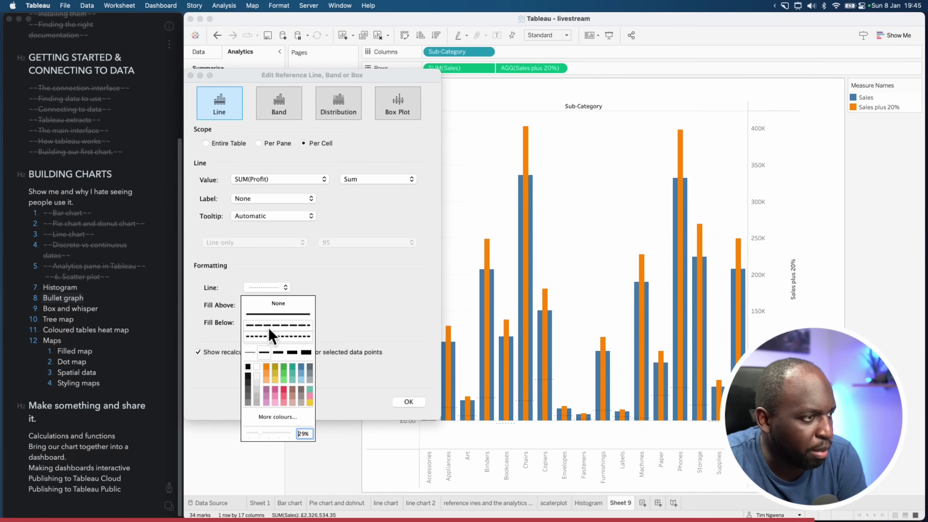
click(283, 391)
click(283, 315)
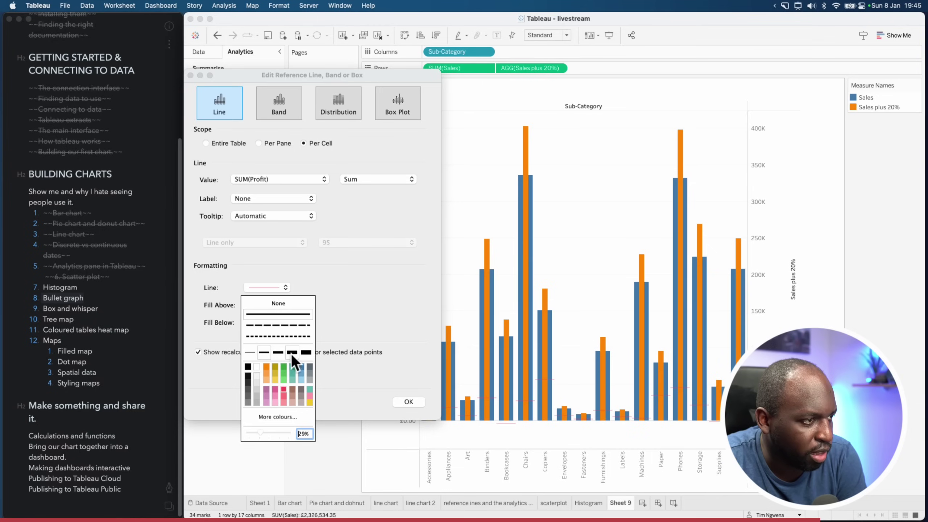
click(291, 353)
click(279, 337)
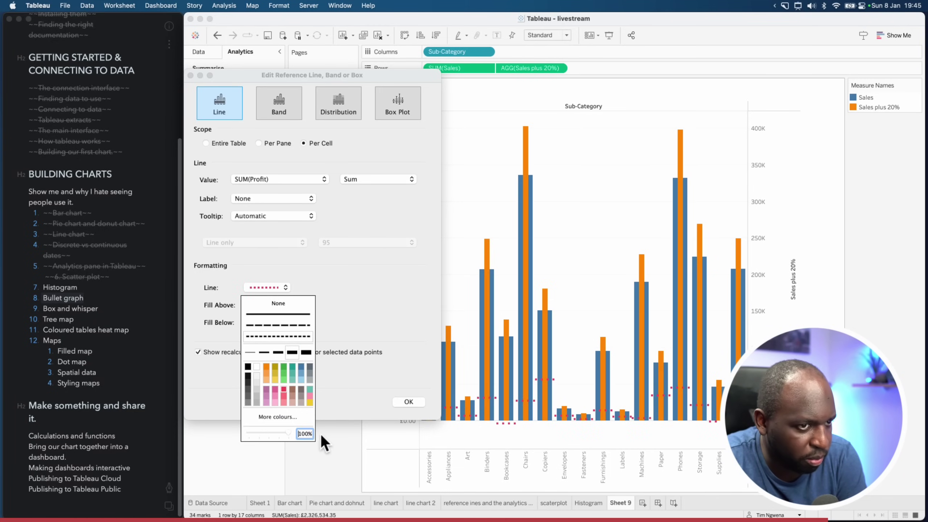
click(293, 313)
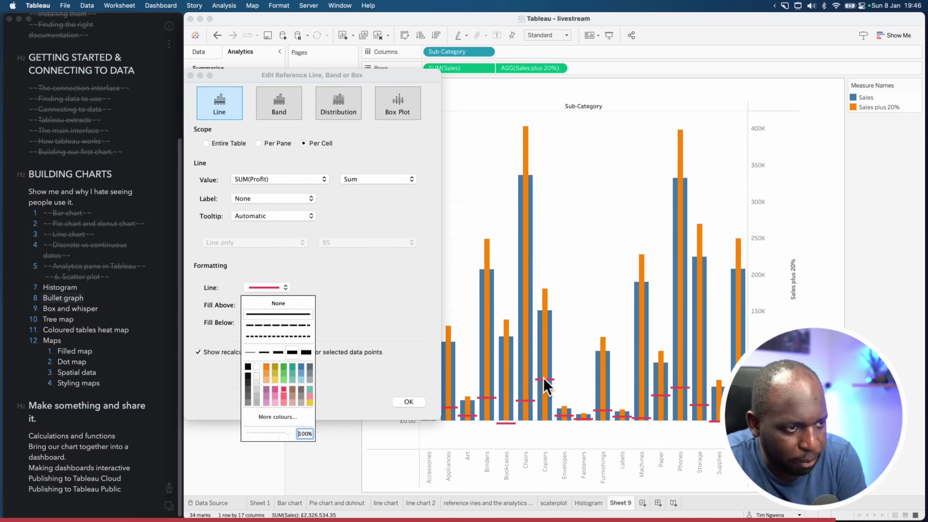
click(403, 405)
click(406, 403)
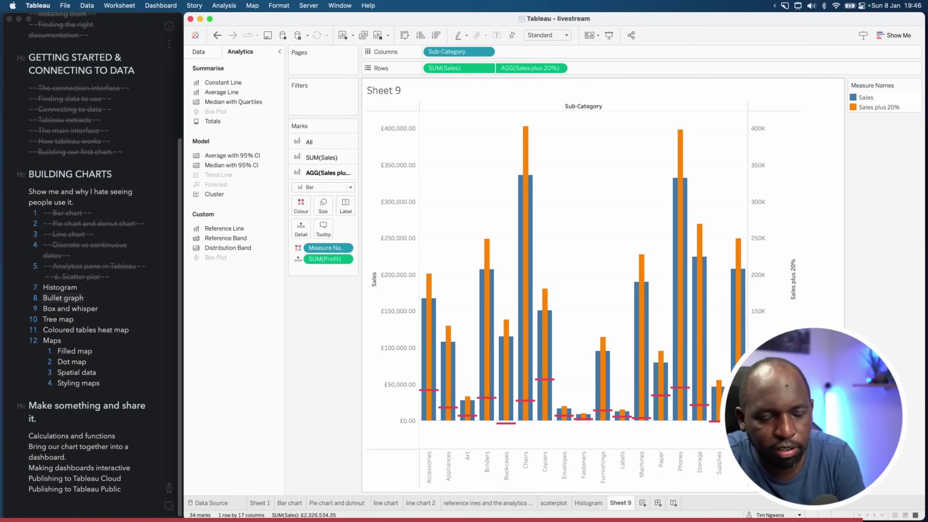
Colour the Sales bars grey and the Sales plus 20% bars purple
double_click(854, 98)
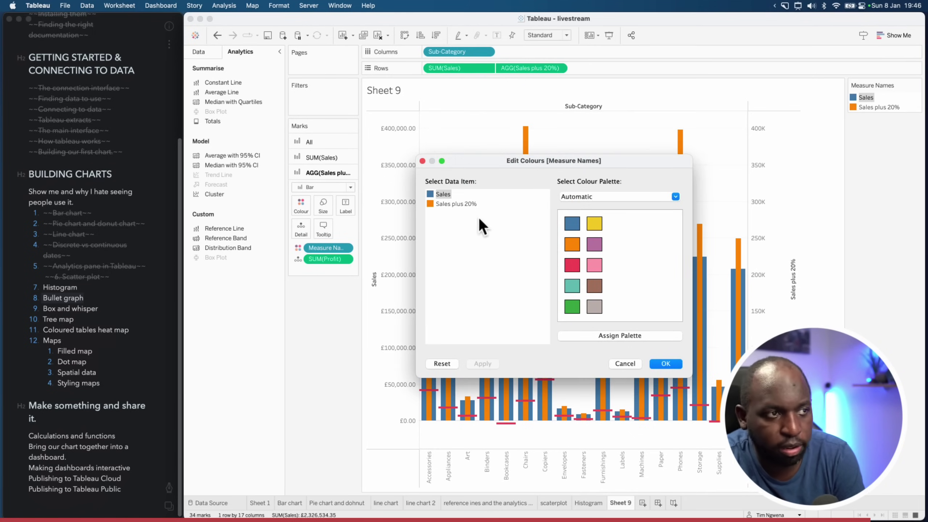
click(590, 313)
click(450, 204)
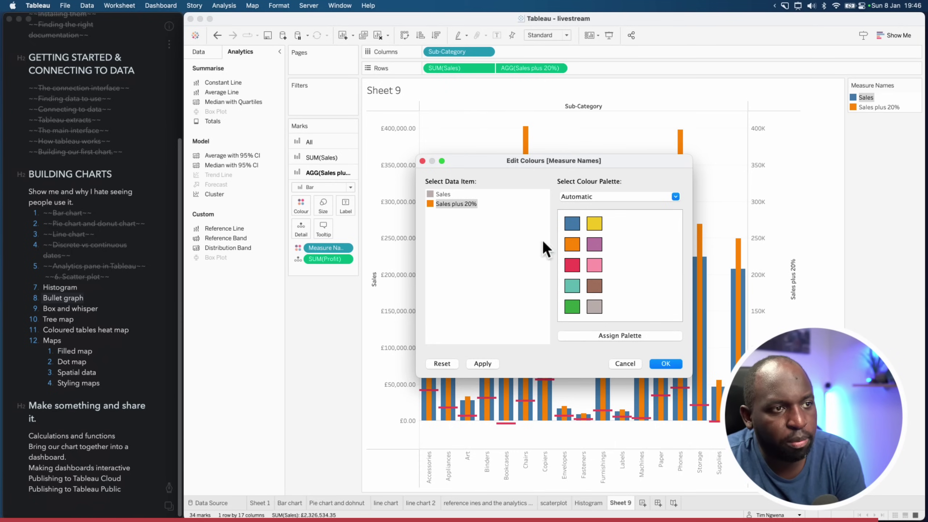
click(597, 244)
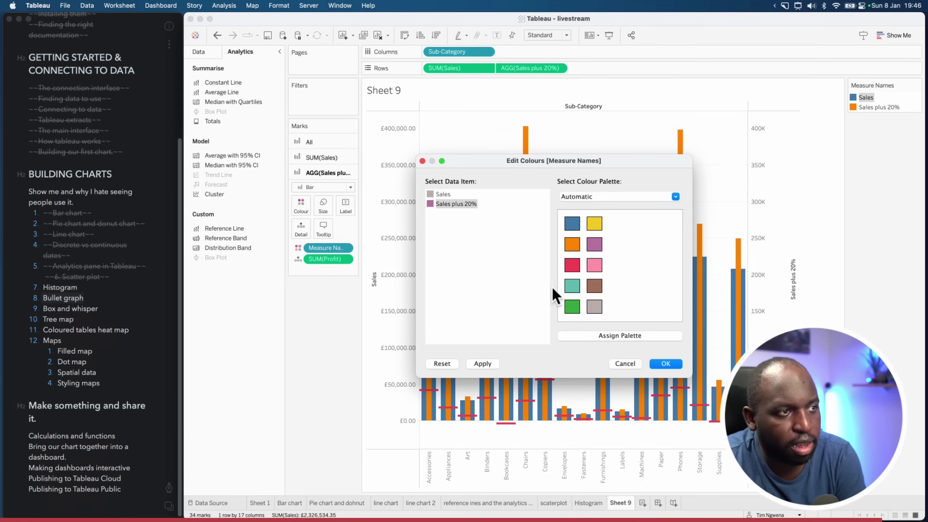
click(492, 362)
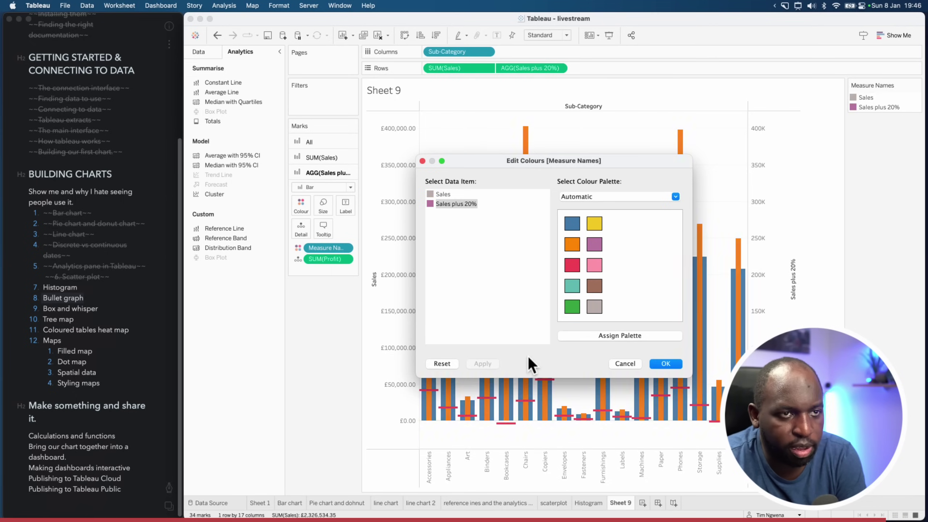
click(653, 363)
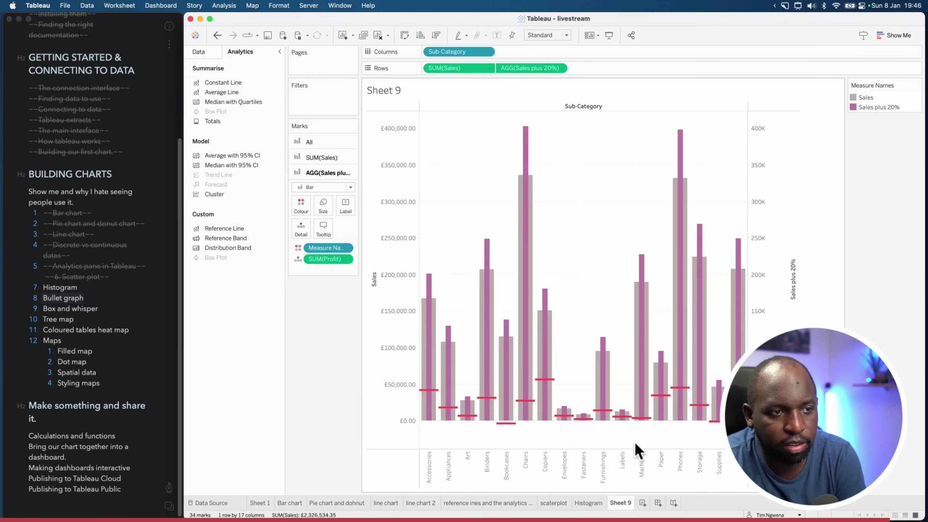
Change the reference lines to light pink and add a new blank worksheet
click(622, 417)
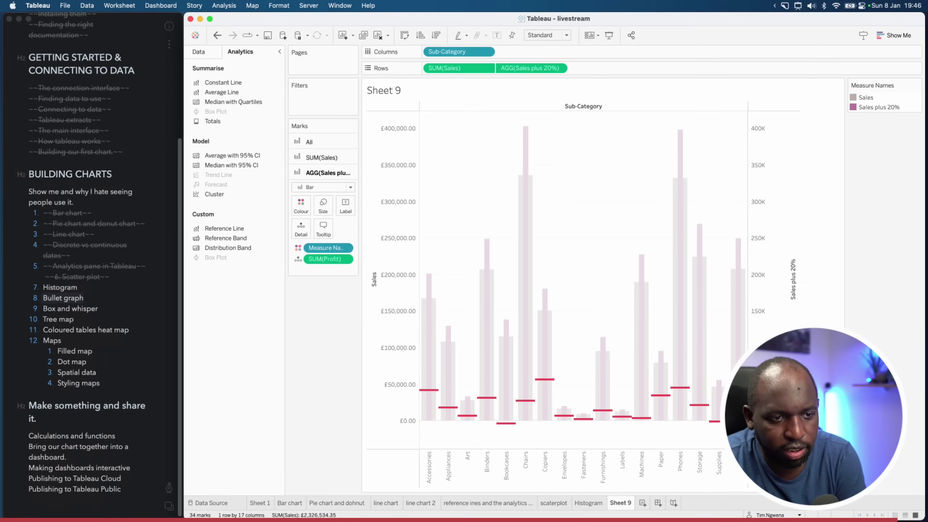
click(522, 310)
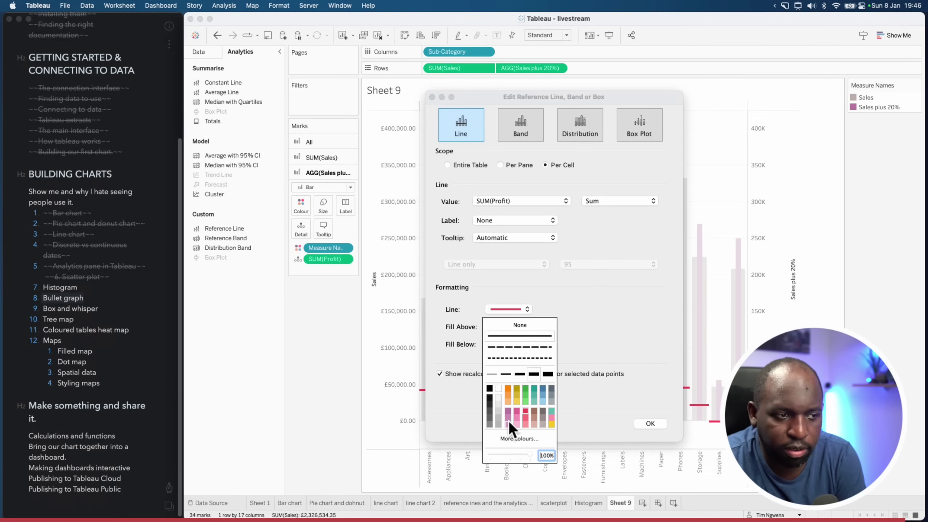
click(526, 424)
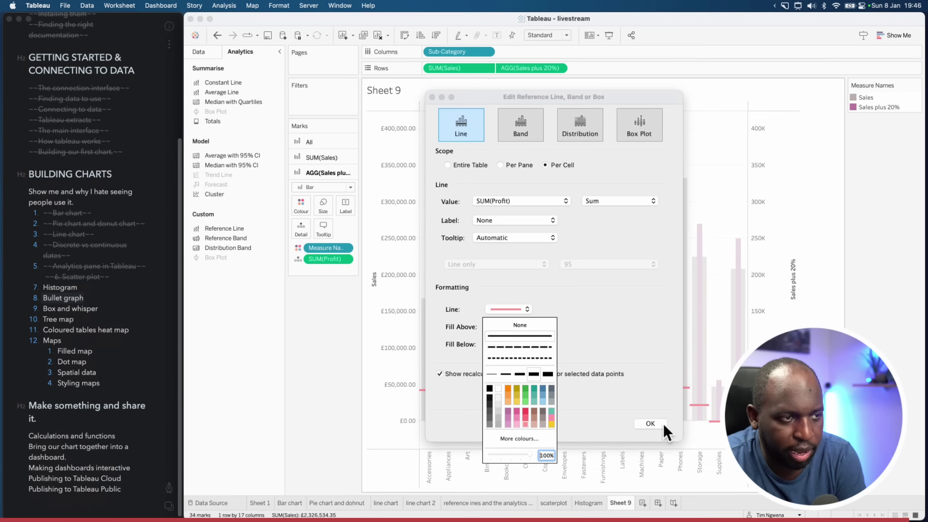
click(660, 425)
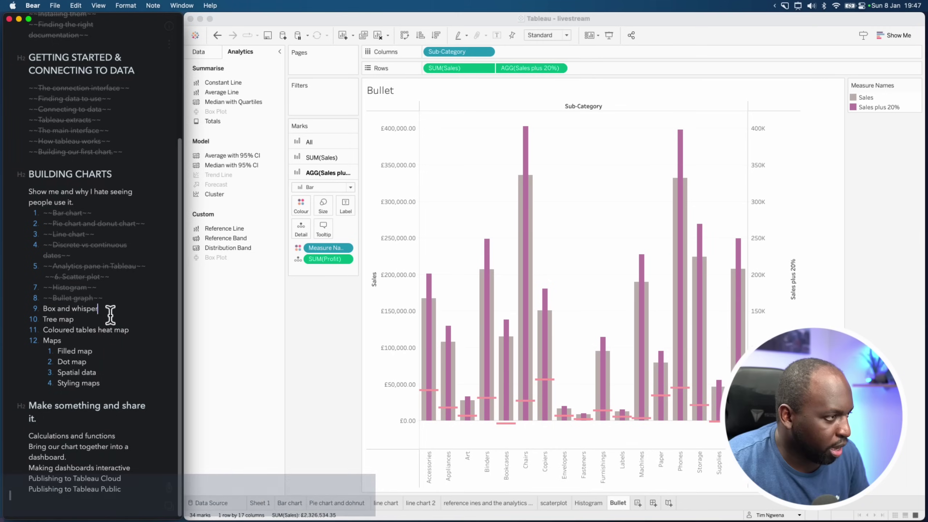
click(638, 503)
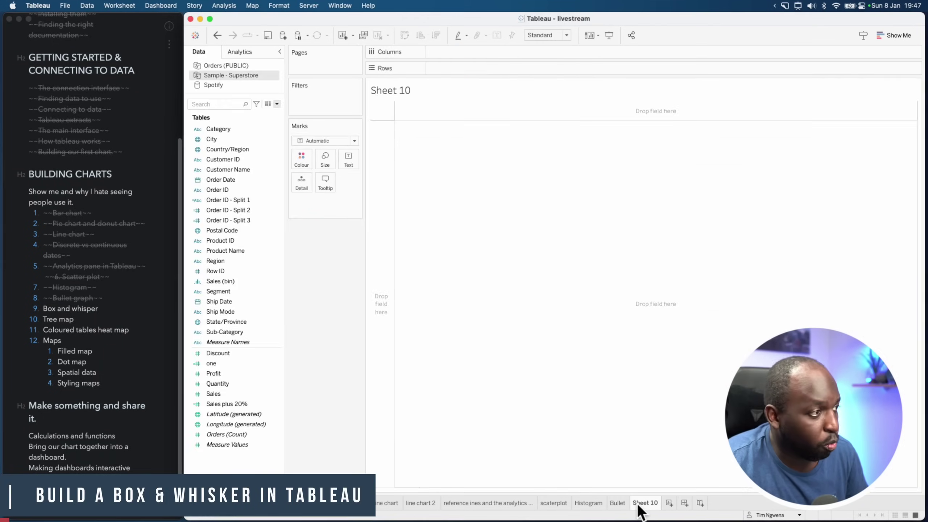
Correct 'whisper' to 'whisker' in the Box and whisker note
click(97, 309)
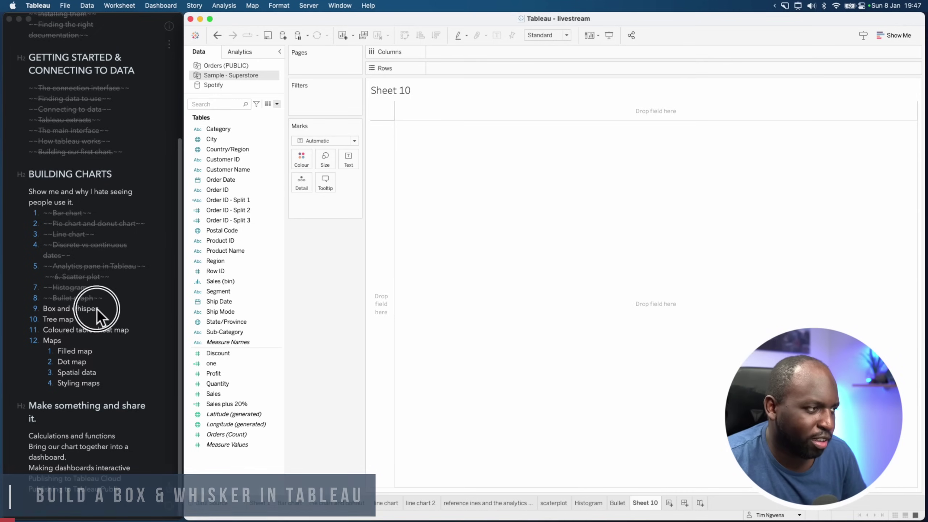
key(Left)
key(Left)
key(BackSpace)
text(k)
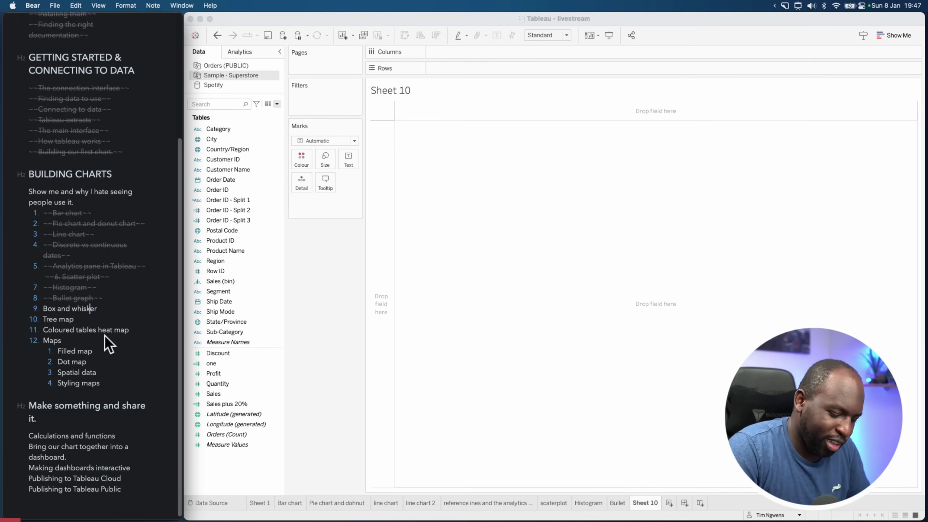
On Sheet 10, chart SUM(Sales) by Sub-Category with Product Name on Detail
click(433, 258)
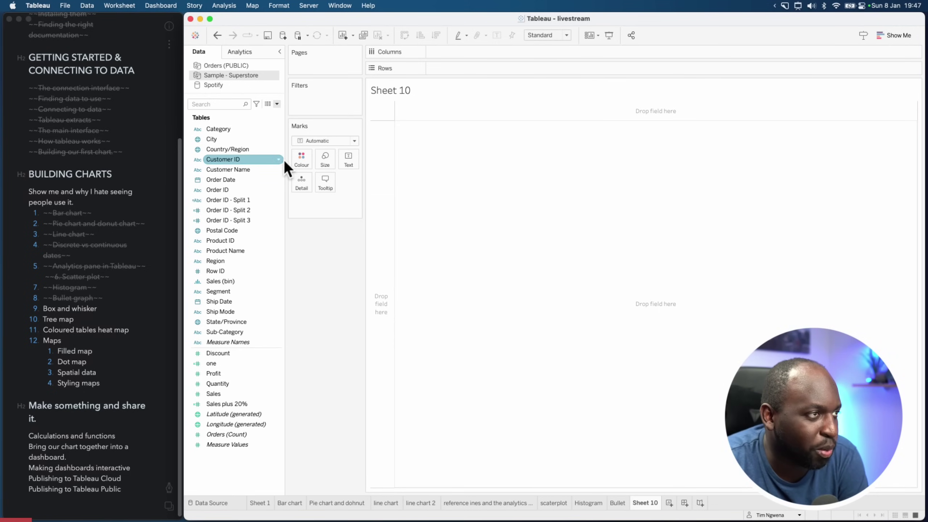
drag(284, 161, 288, 163)
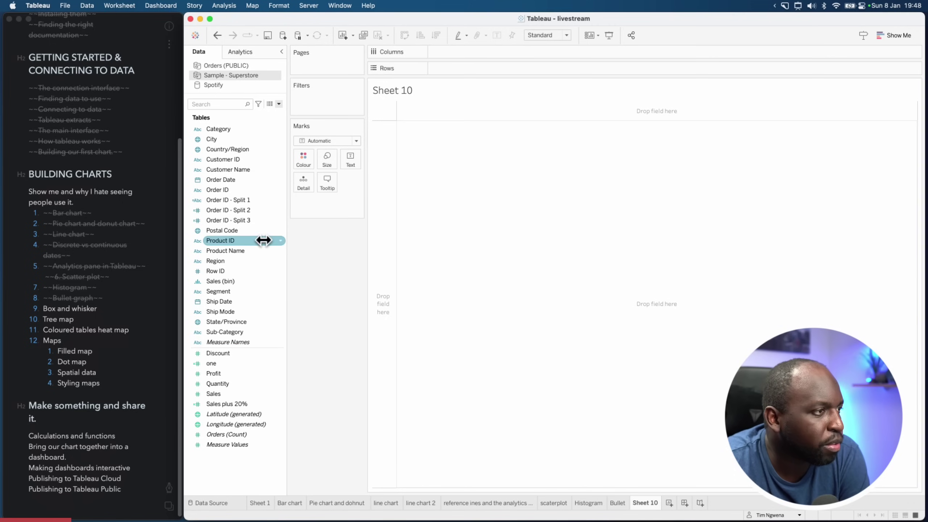
drag(235, 333, 461, 52)
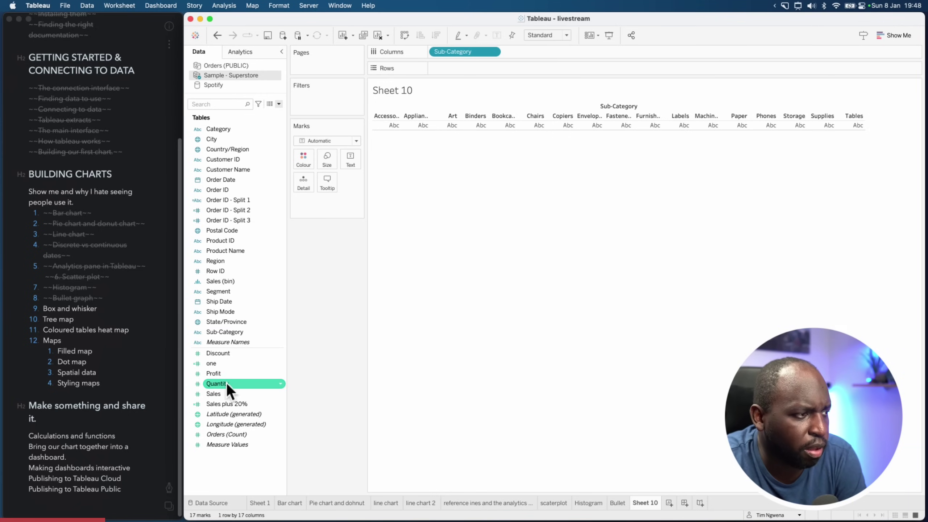
drag(214, 394, 440, 70)
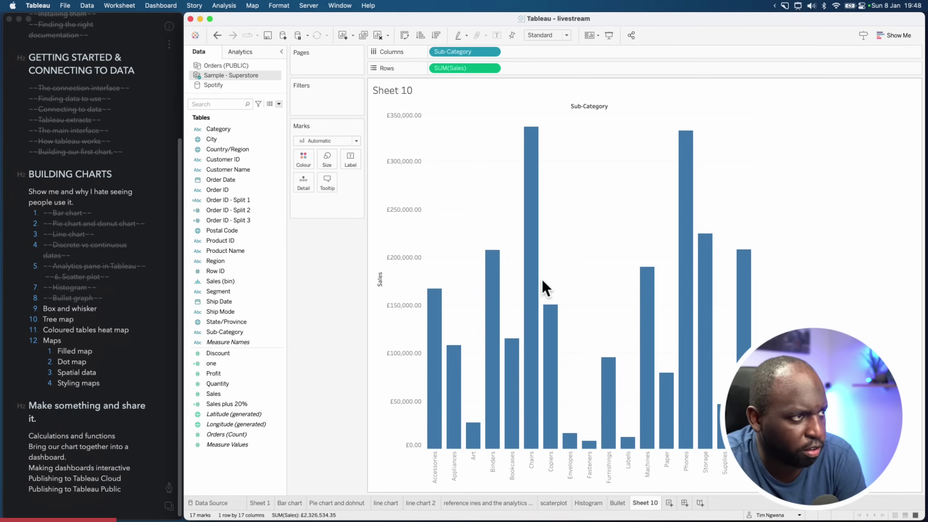
click(355, 142)
click(352, 334)
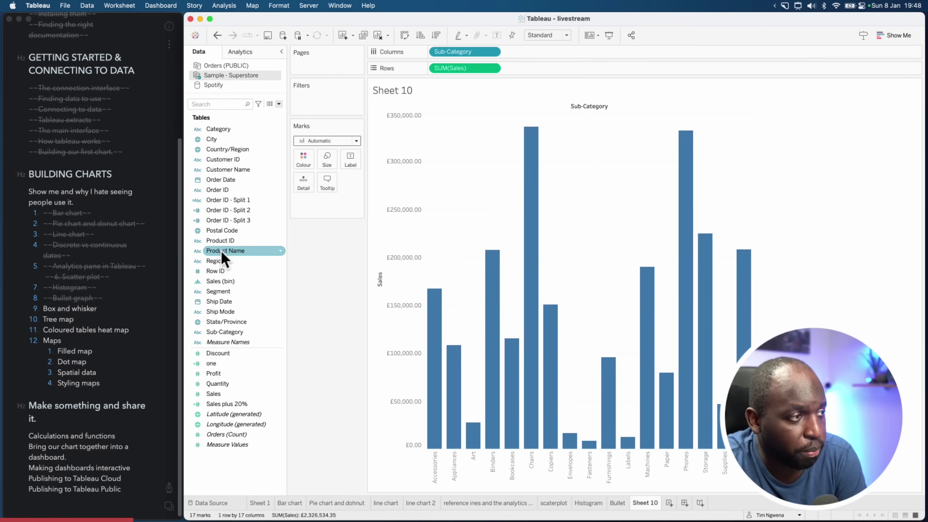
drag(221, 251, 298, 183)
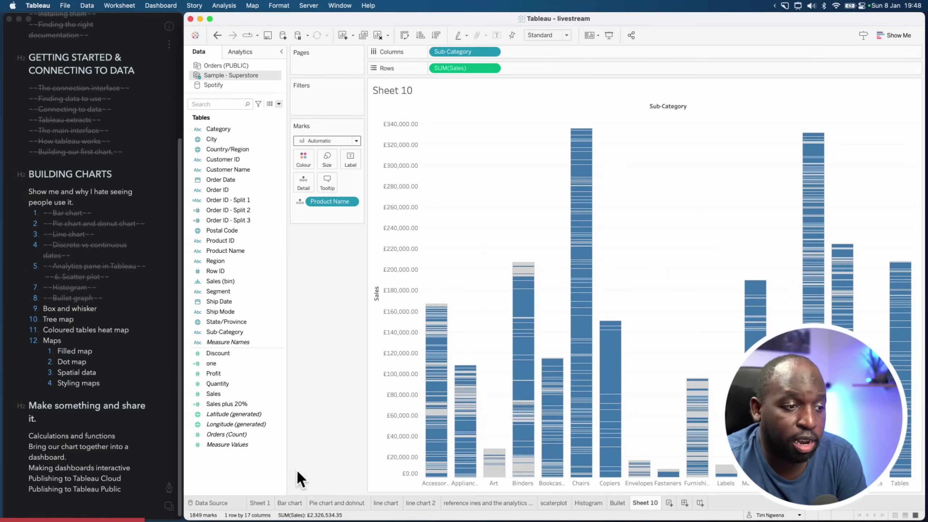
mouse_move(432, 409)
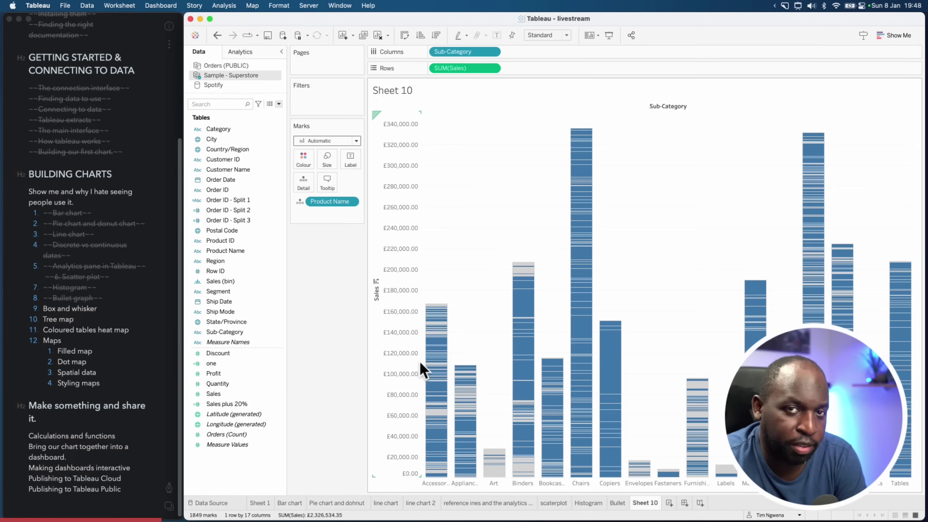
mouse_move(435, 326)
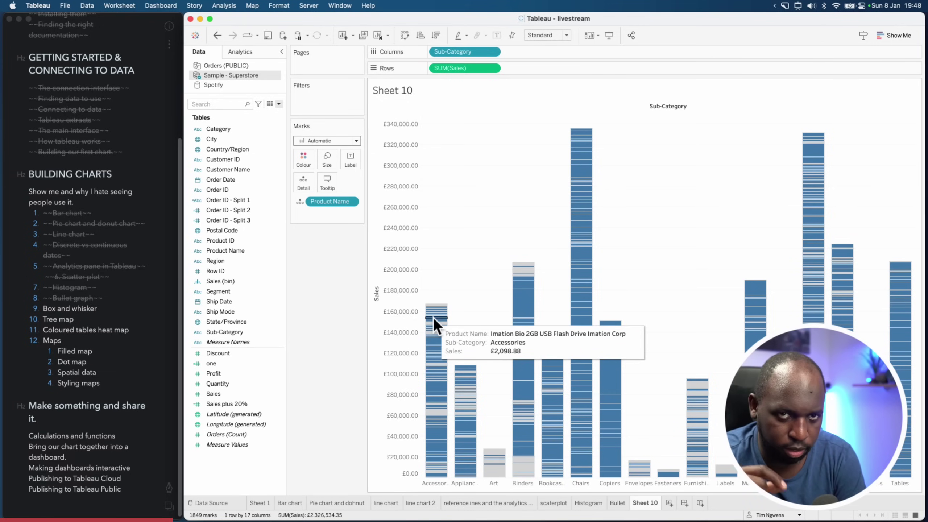
click(352, 141)
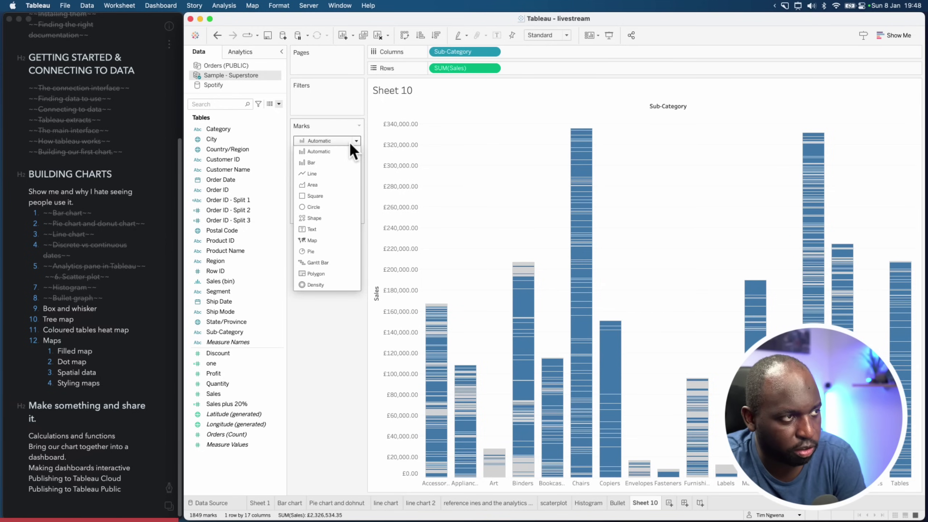
click(329, 207)
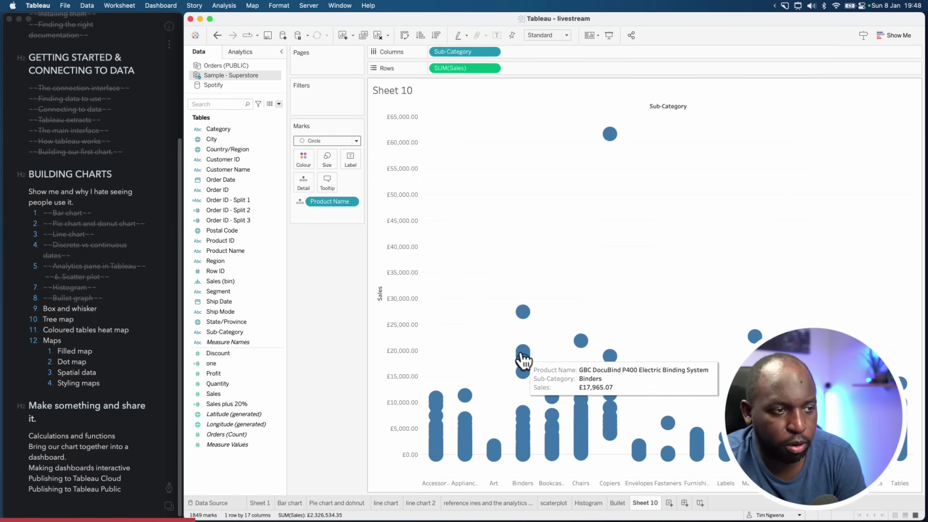
mouse_move(522, 351)
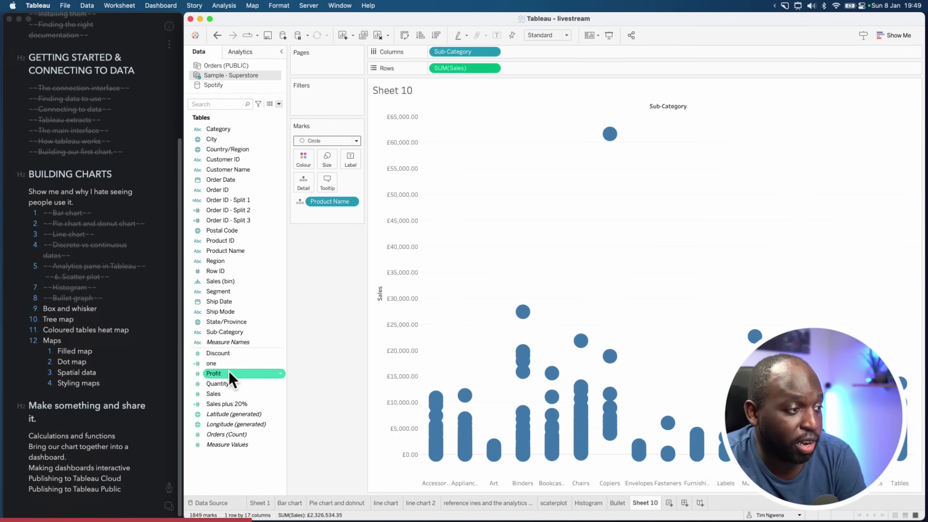
Add Profit to the Marks card and encode it as colour
drag(225, 374, 324, 160)
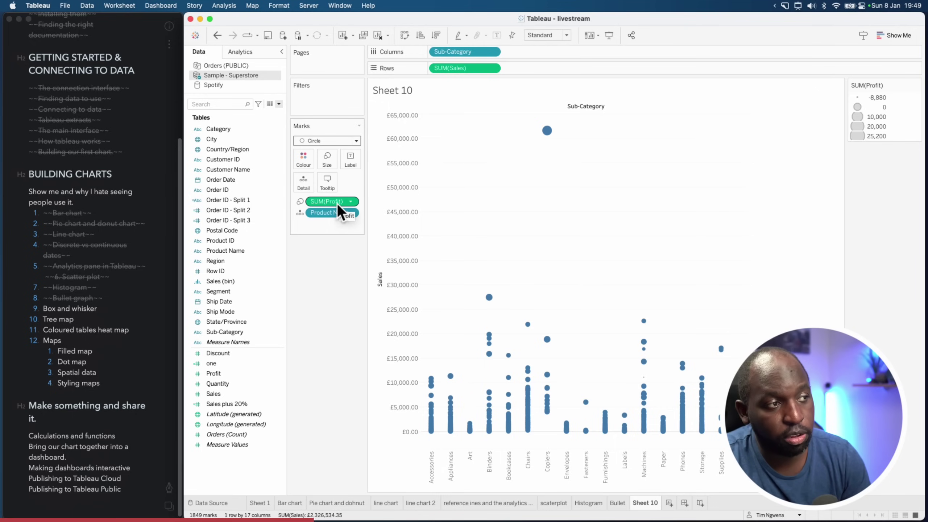
click(300, 202)
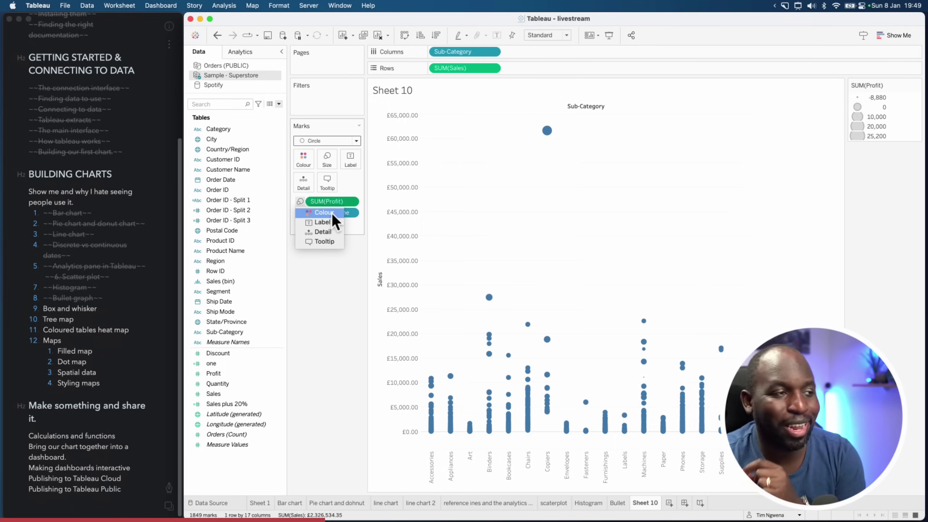
click(330, 213)
click(299, 202)
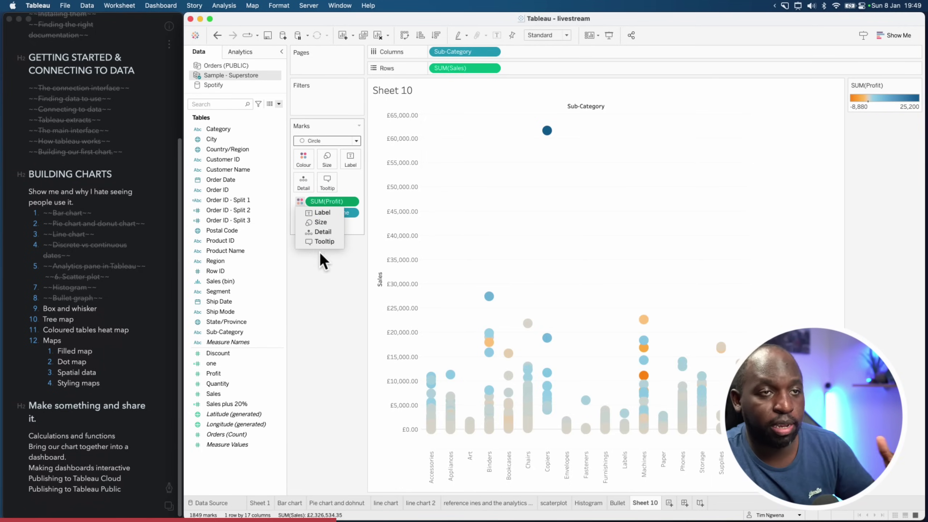
click(324, 274)
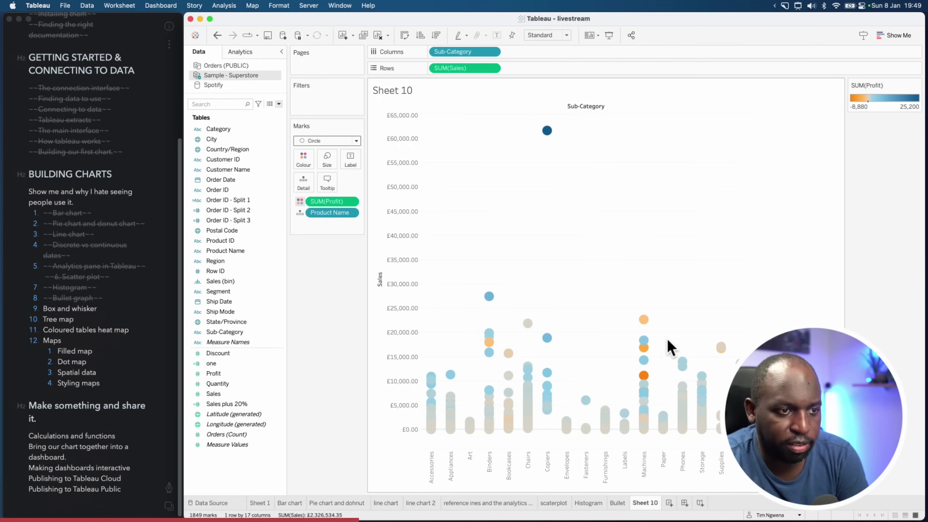
Make the circles smaller and give them a border colour
click(327, 160)
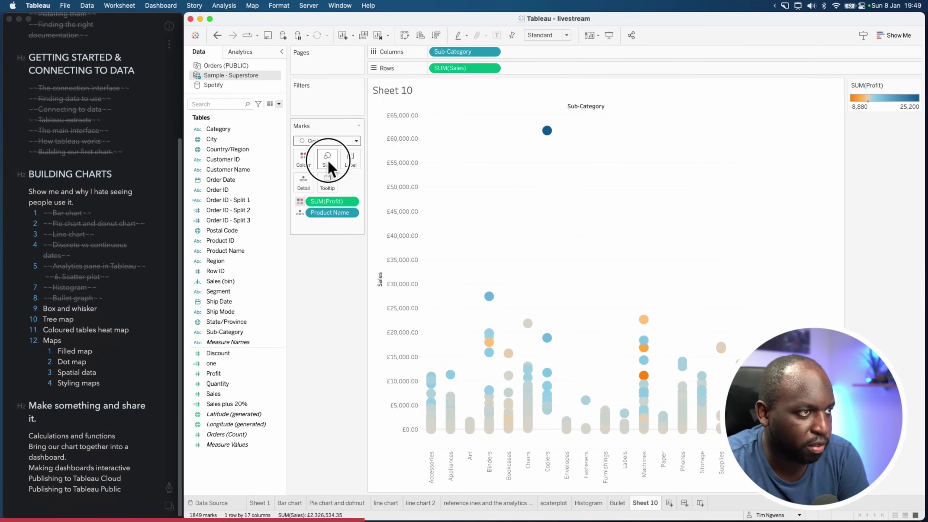
click(337, 182)
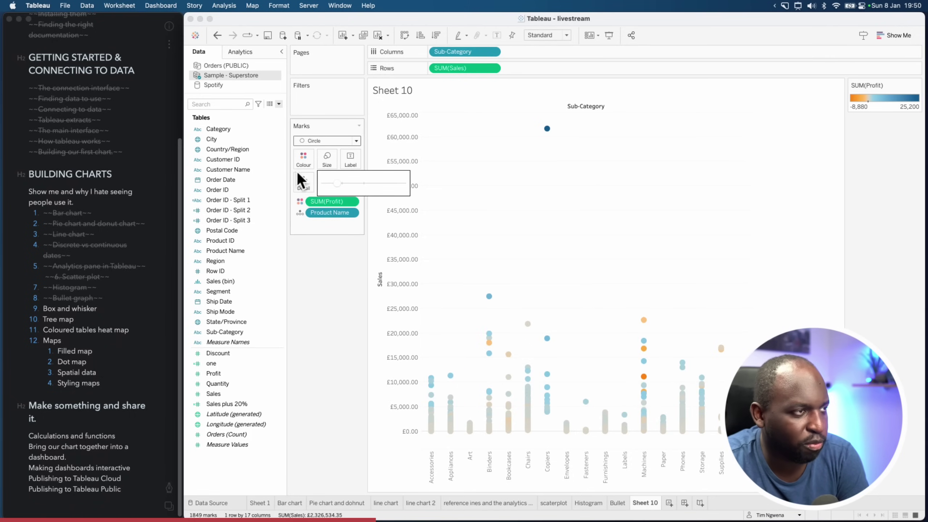
click(302, 160)
click(350, 243)
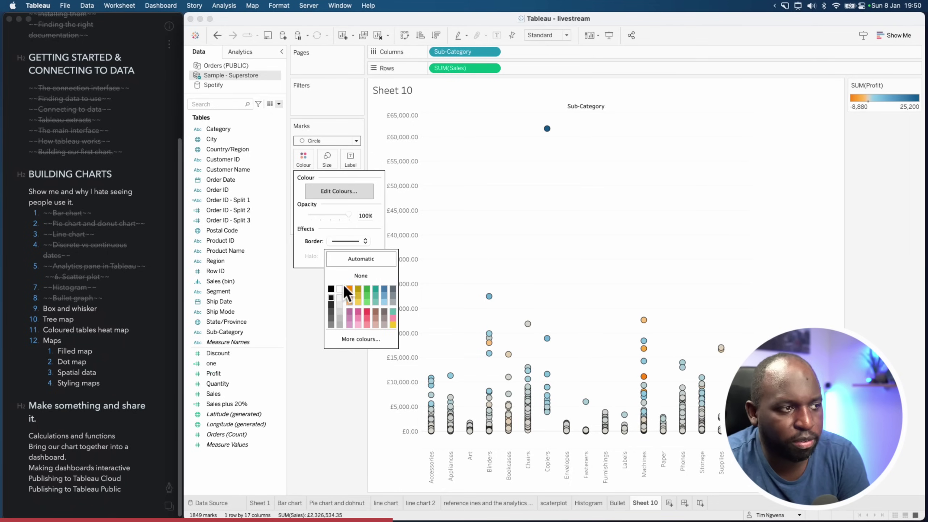
click(526, 238)
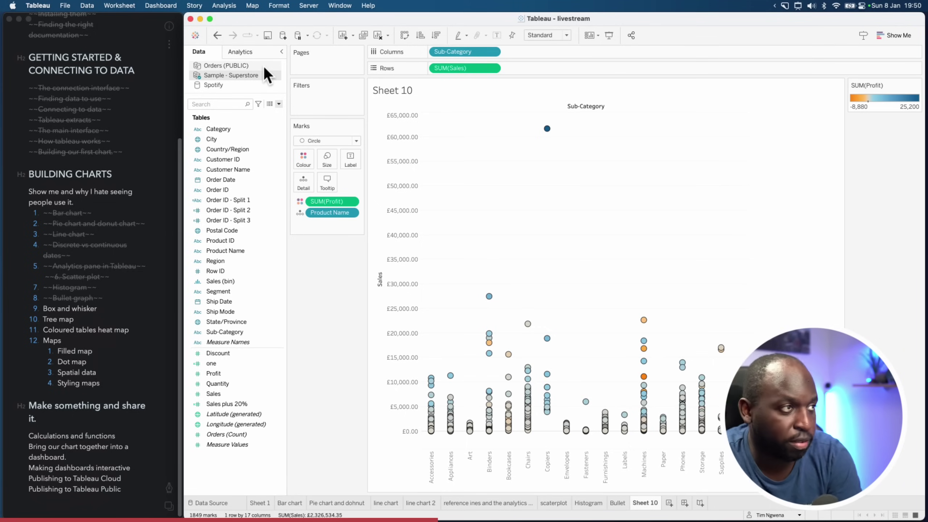
Add a Box Plot from the Analytics pane onto each cell
click(256, 54)
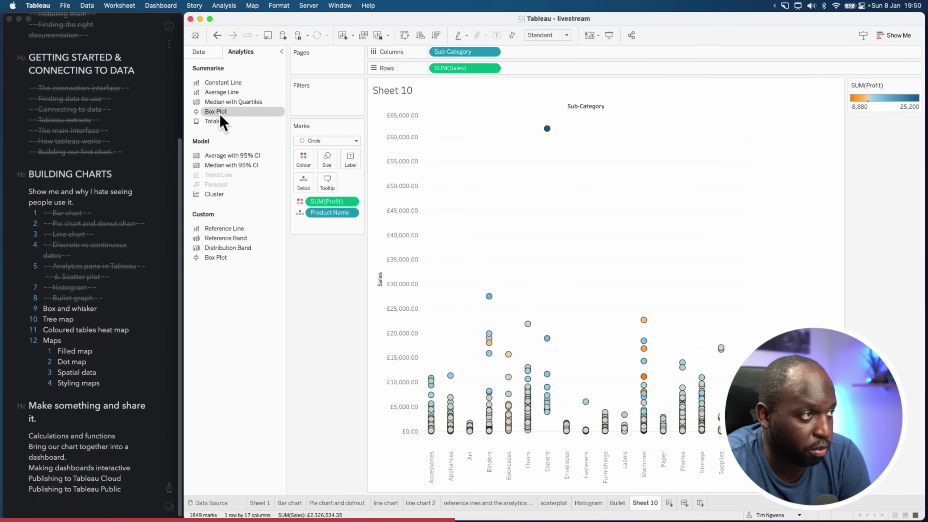
drag(207, 113, 464, 125)
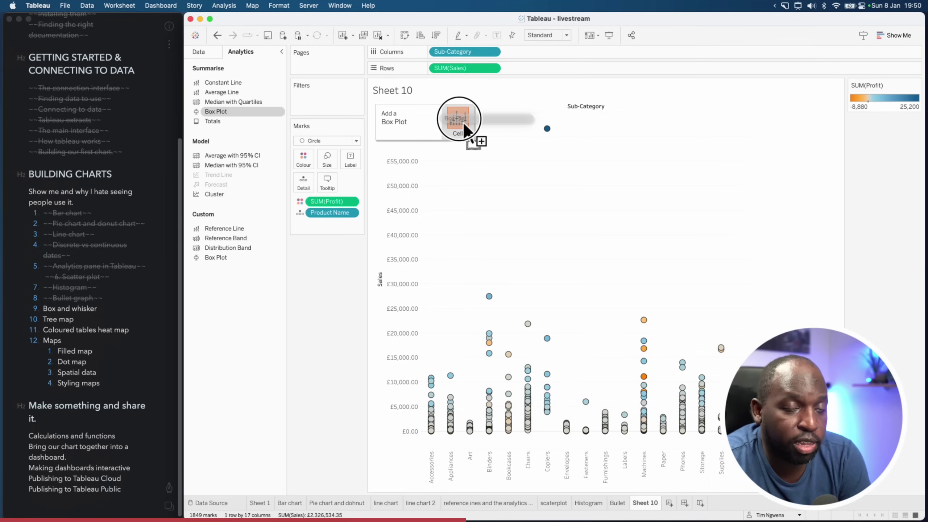
drag(463, 121, 462, 117)
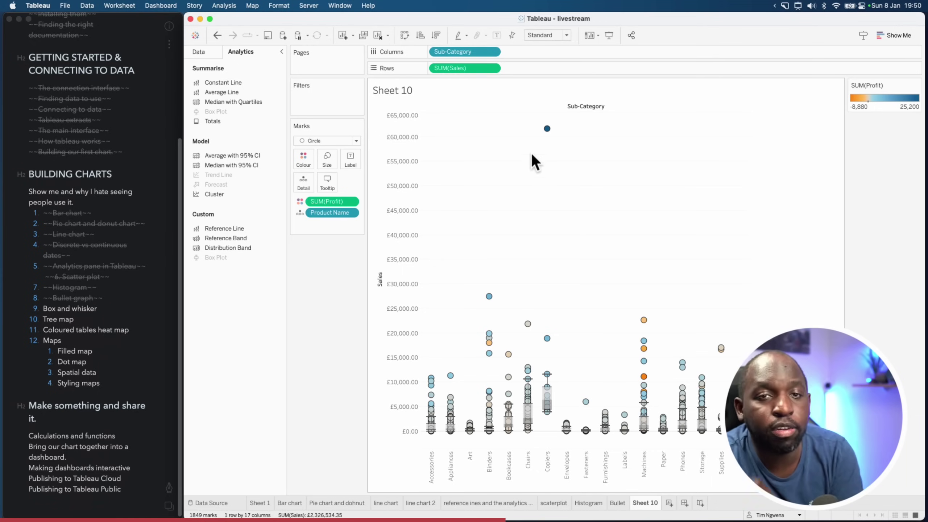
Inspect the top Copiers circle, then undo the added box plot
click(548, 129)
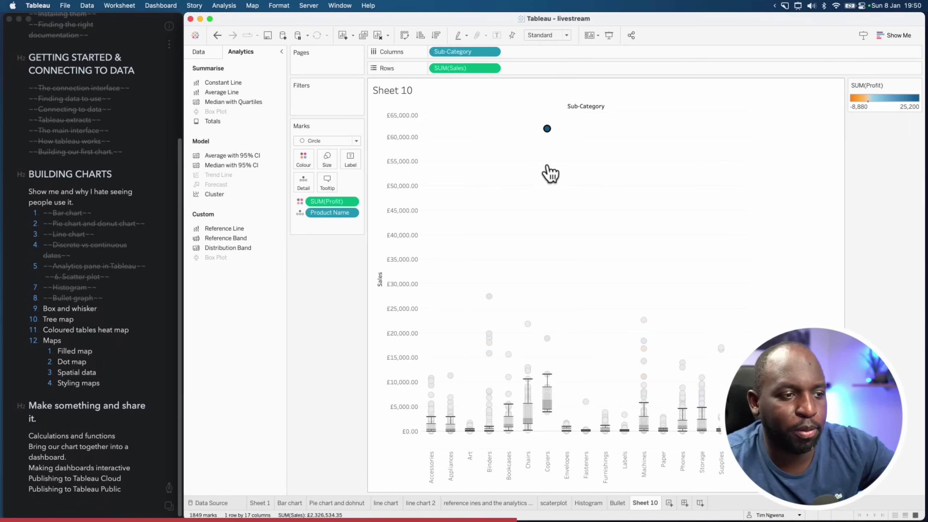
key(Escape)
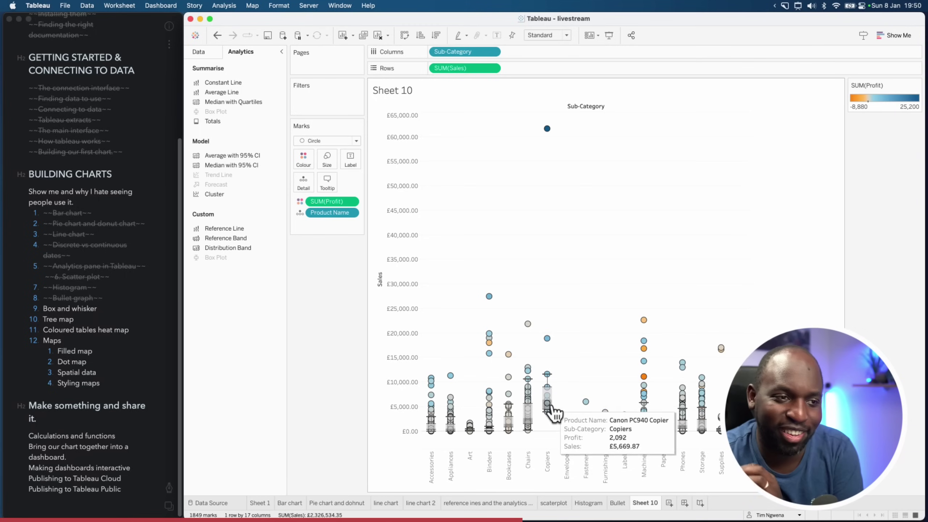
click(618, 300)
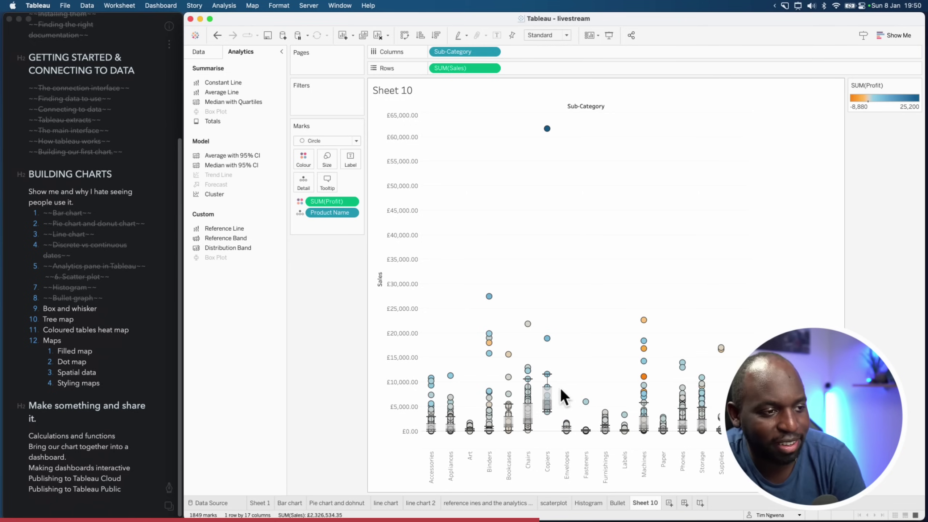
mouse_move(536, 422)
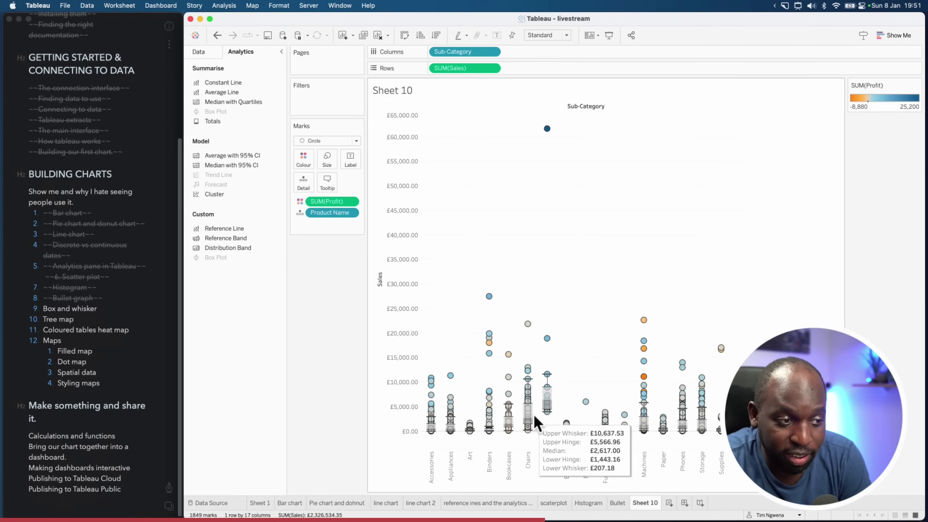
mouse_move(567, 425)
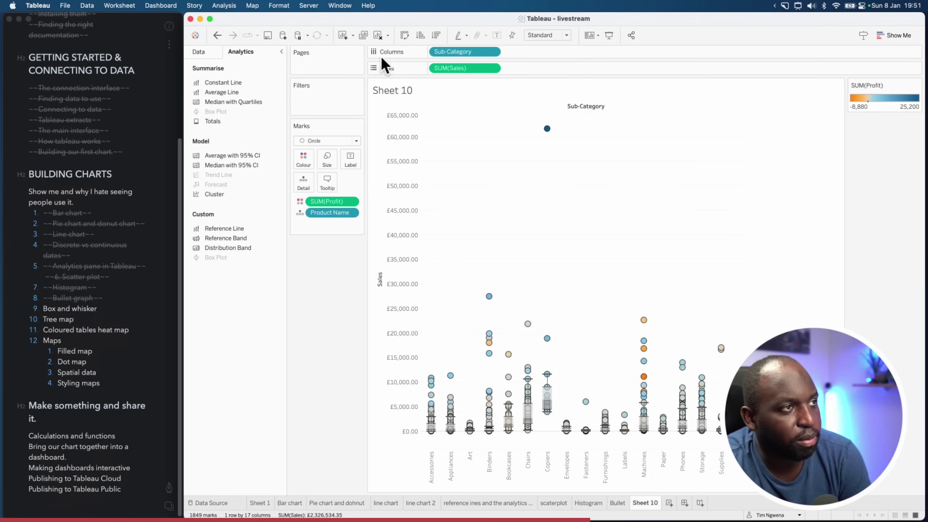
click(217, 37)
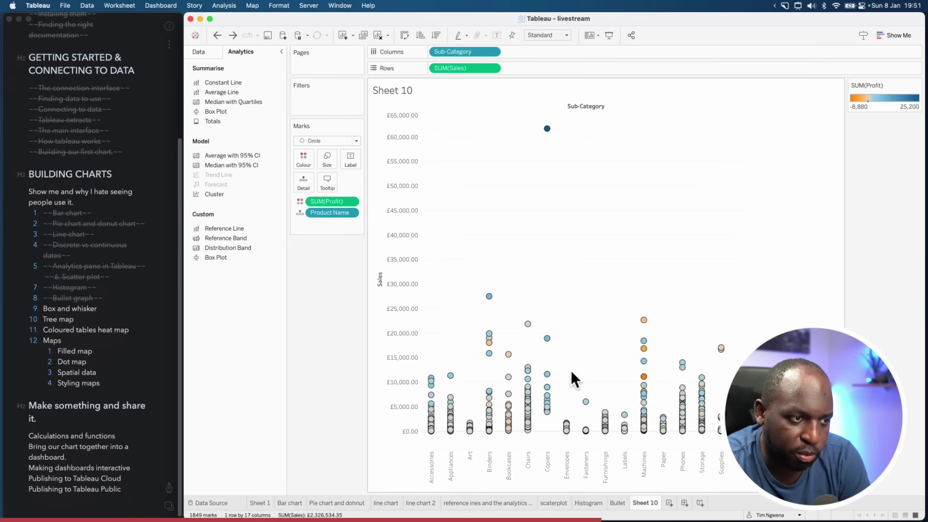
Add a Box Plot reference line to the Sales axis
click(397, 228)
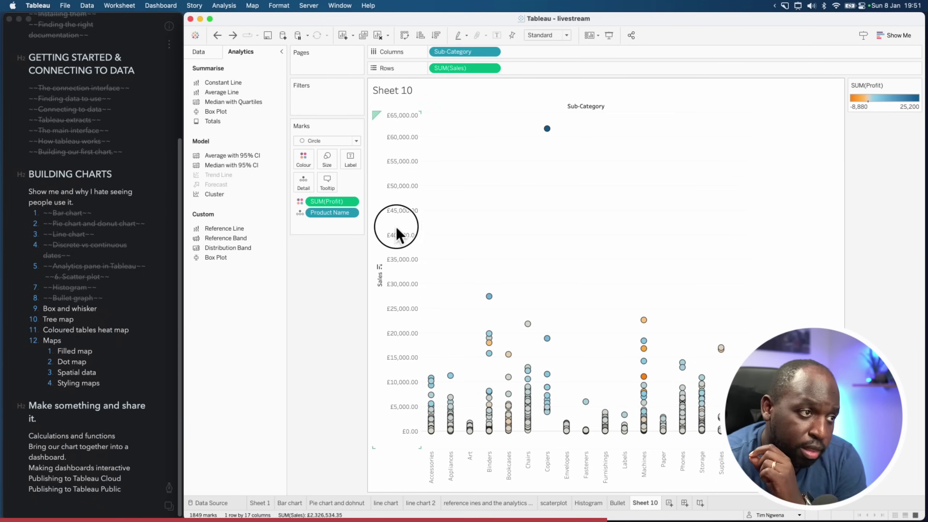
right_click(396, 226)
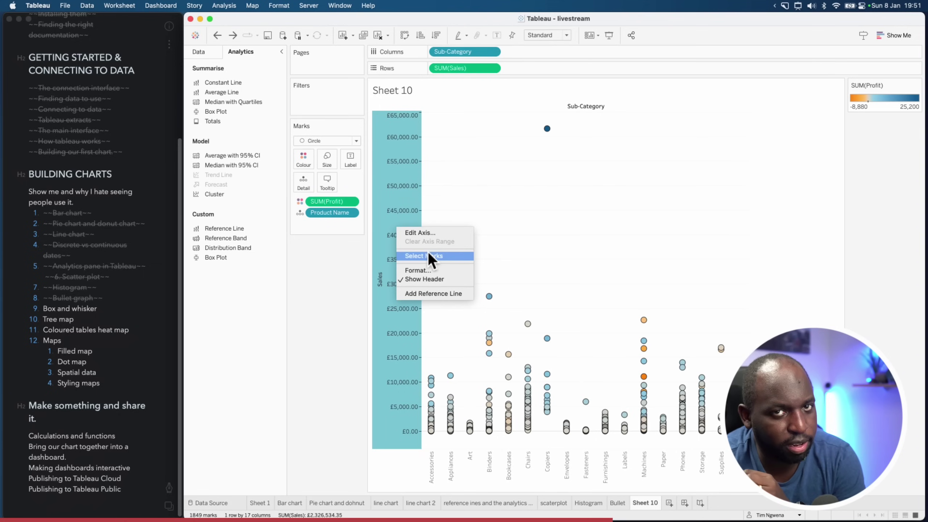
click(435, 294)
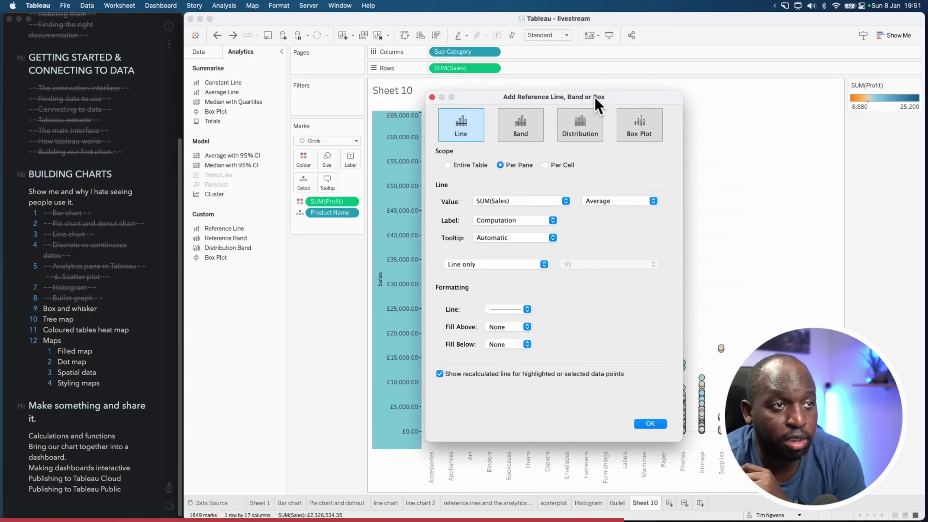
drag(598, 96, 403, 96)
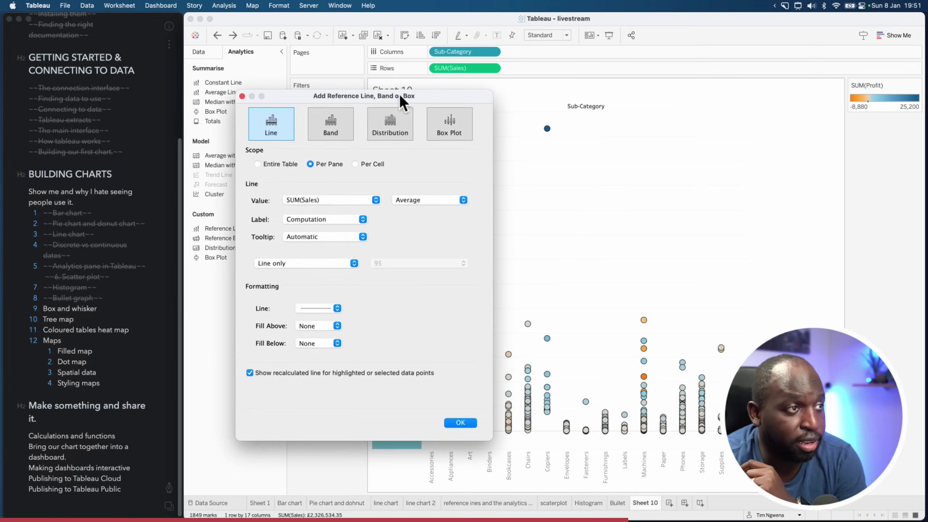
click(336, 127)
click(402, 130)
click(454, 132)
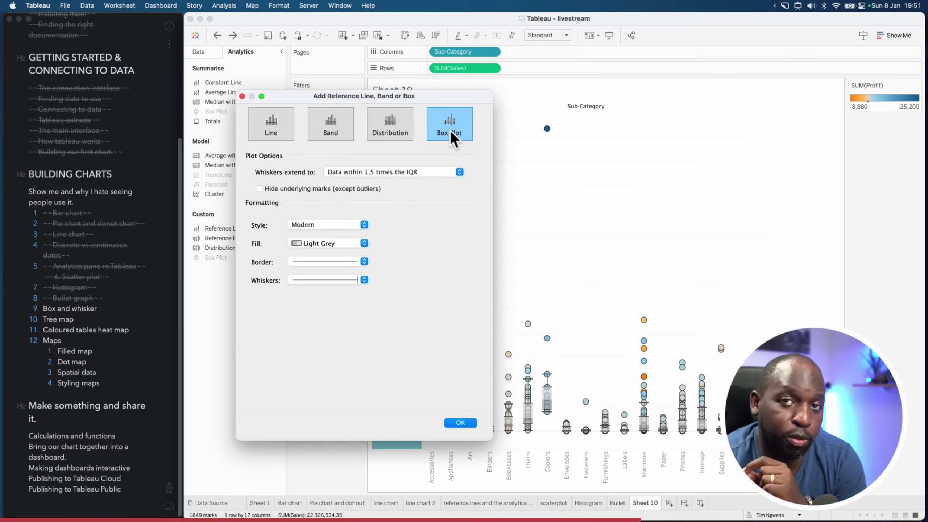
drag(432, 97, 291, 91)
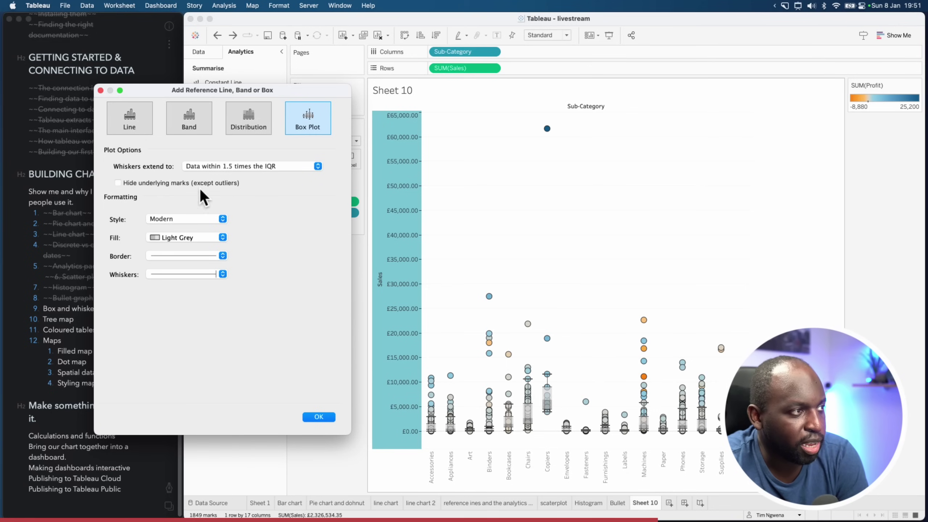
Hide underlying marks and set whiskers to extend 1.5 times the IQR
click(118, 183)
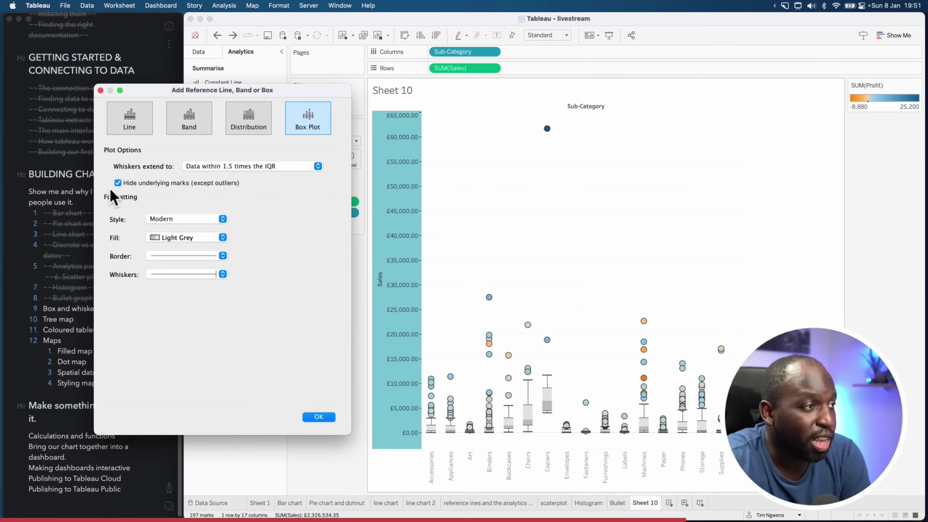
click(243, 166)
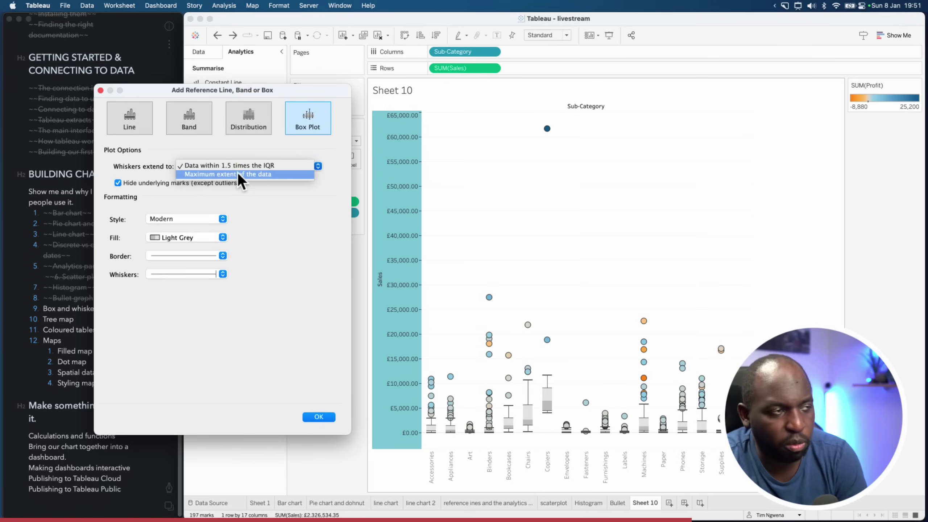
click(240, 175)
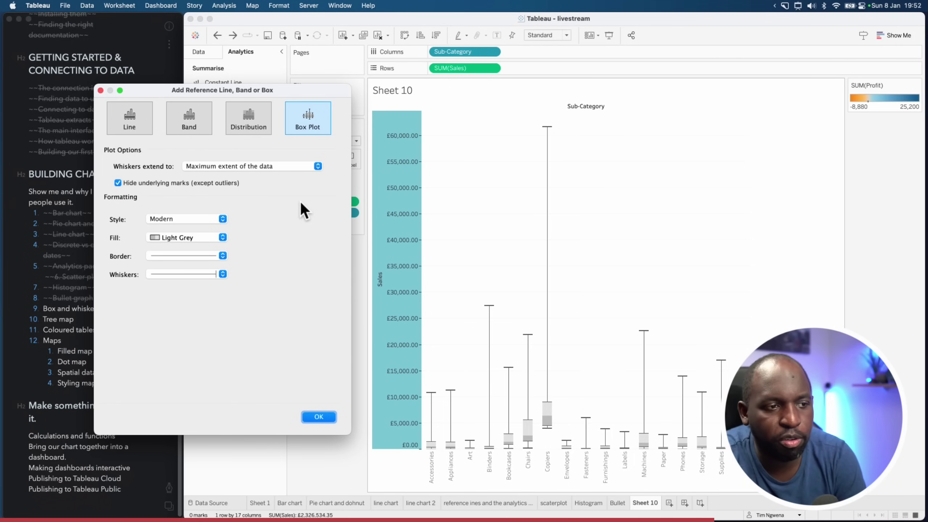
click(280, 166)
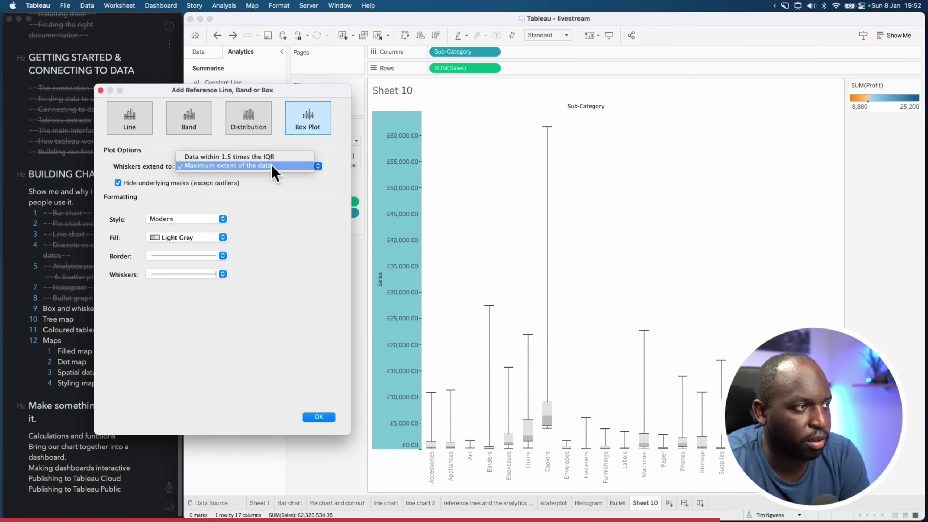
click(254, 157)
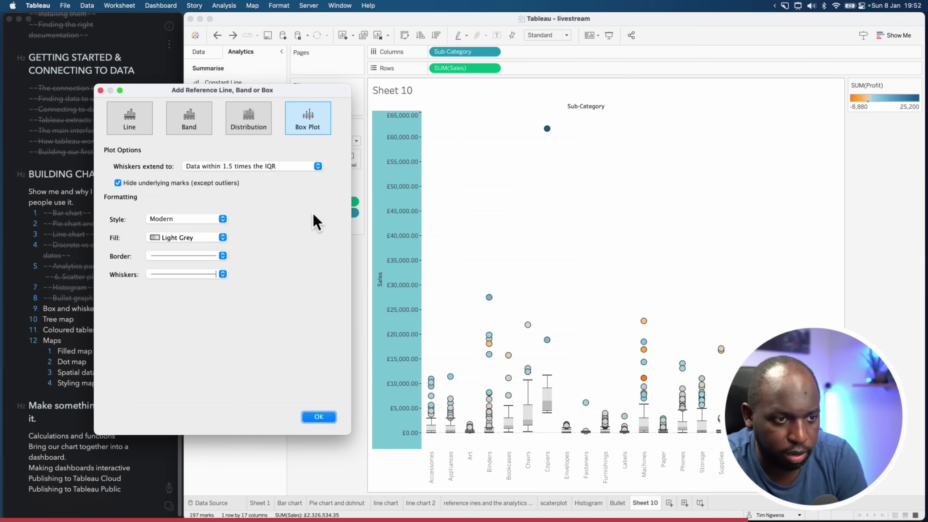
Extend whiskers to the full data range and set the box style to Modern
click(267, 167)
click(287, 174)
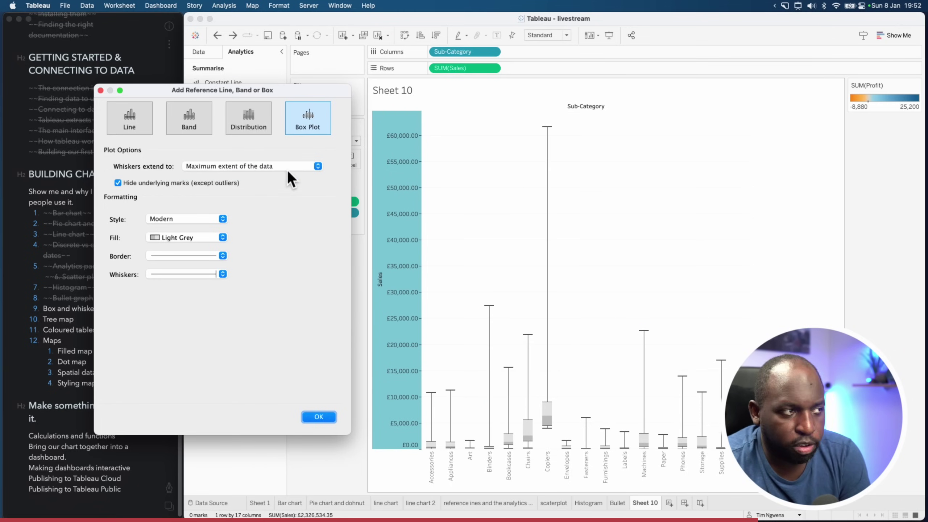
click(223, 219)
click(198, 229)
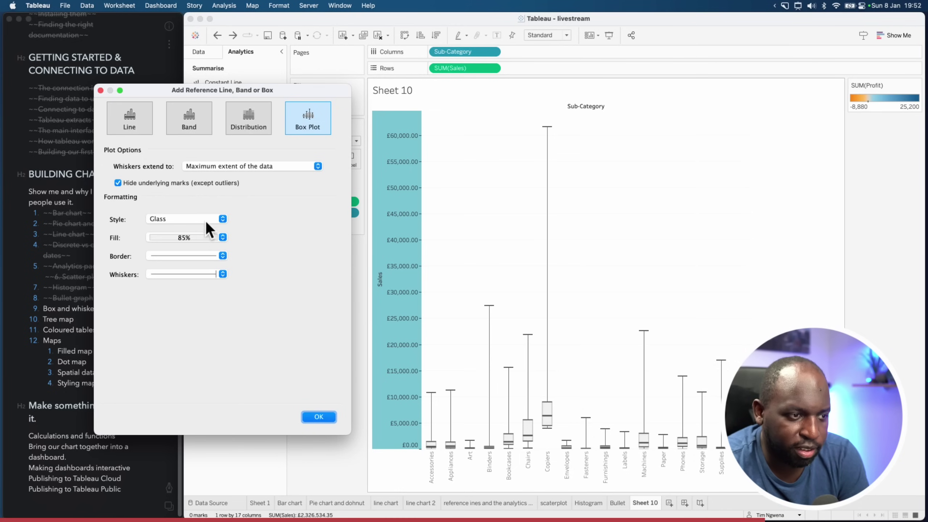
click(207, 218)
click(199, 226)
click(205, 220)
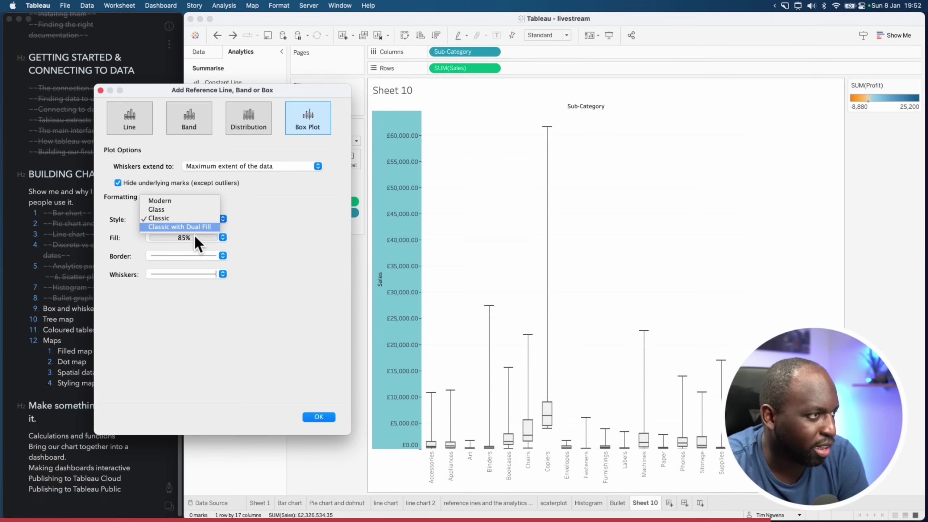
click(199, 227)
click(218, 221)
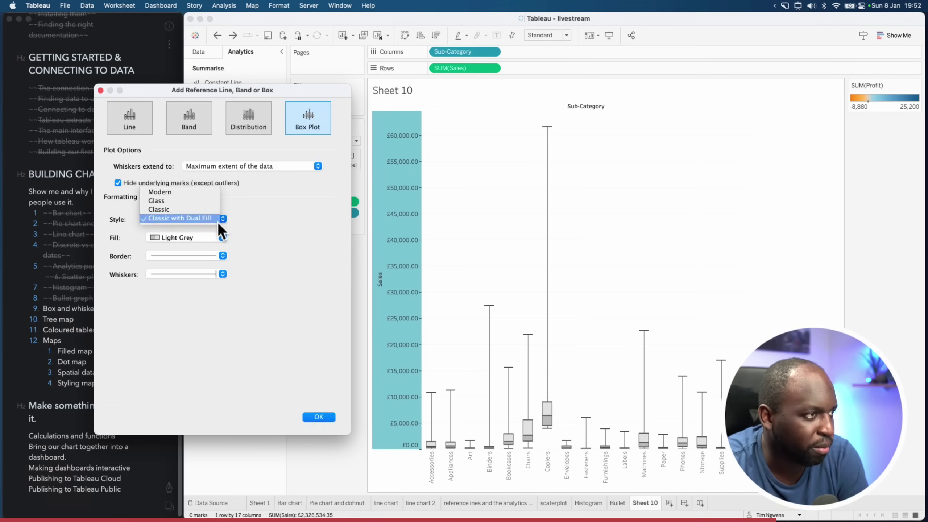
click(188, 194)
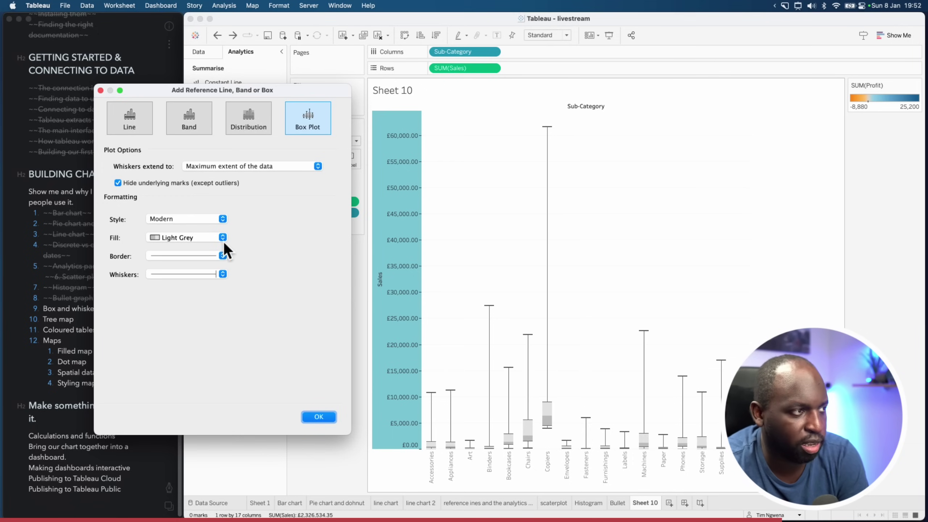
Give the boxes an orange fill at 83% opacity and red whiskers, then apply
click(213, 238)
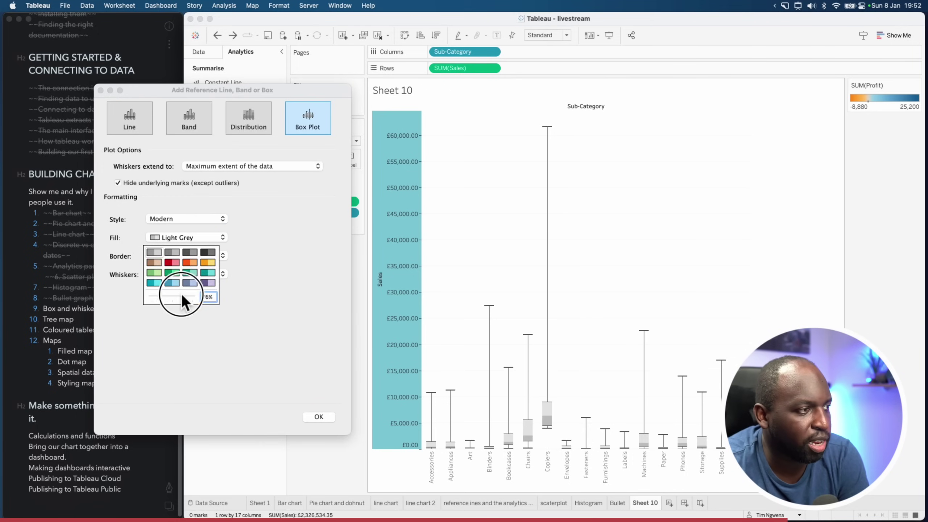
drag(181, 294, 184, 293)
click(195, 263)
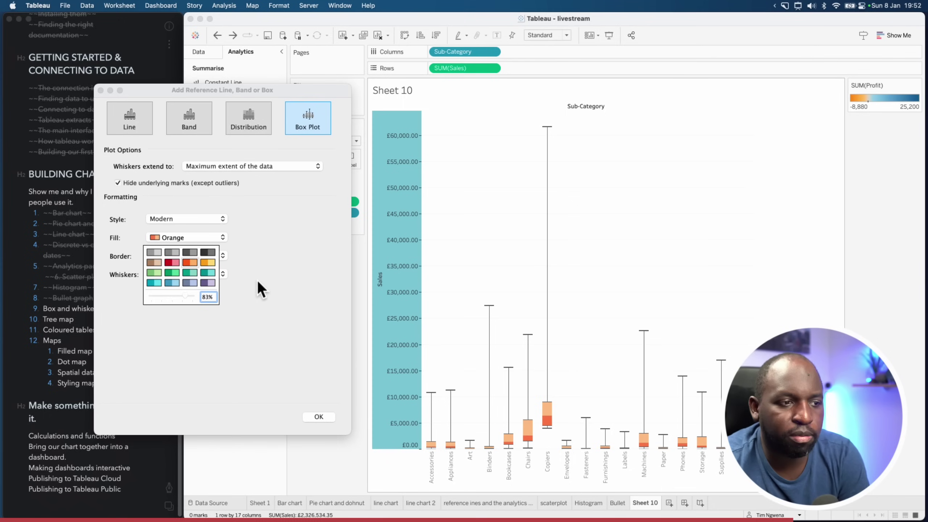
click(258, 281)
click(222, 274)
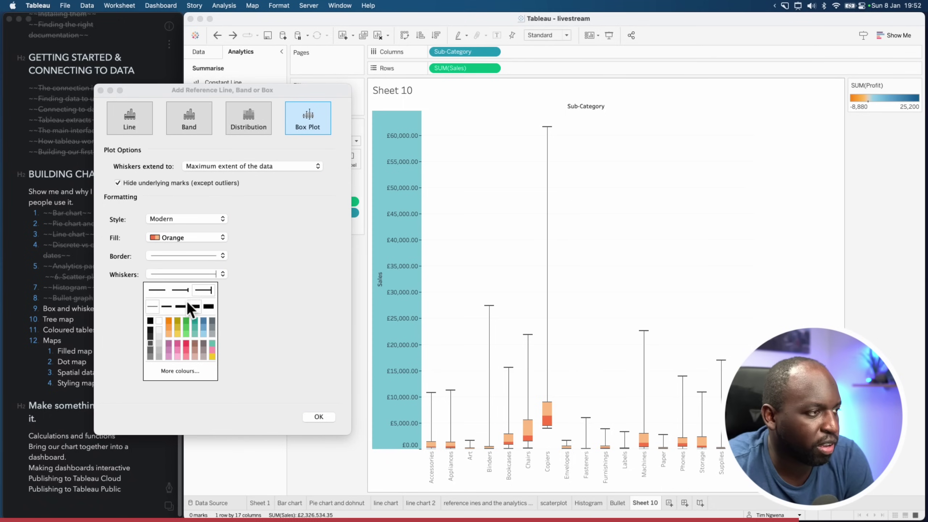
click(312, 277)
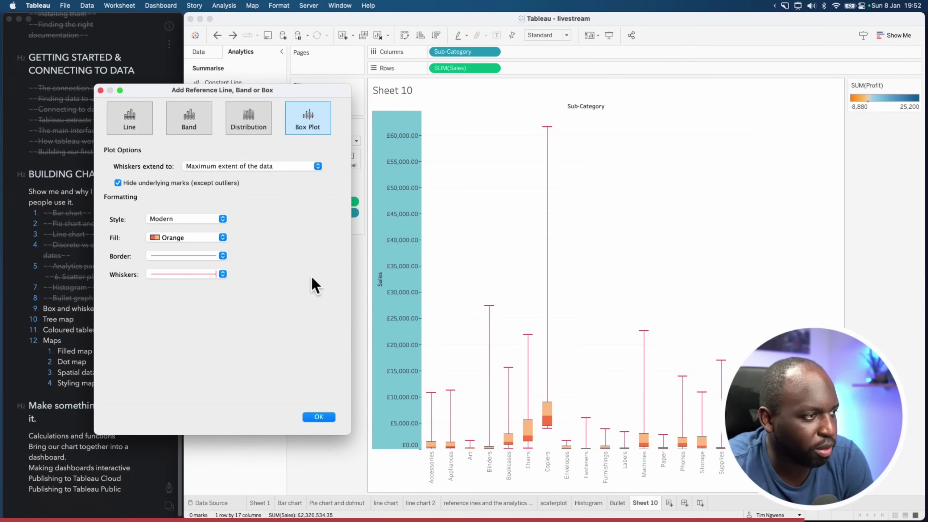
click(319, 417)
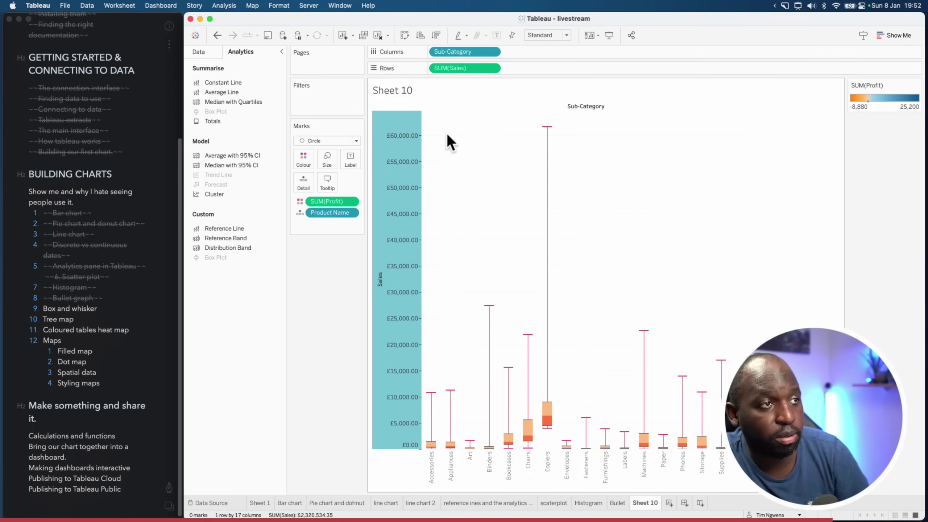
Show the Data pane, add a second SUM(Sales) to Rows, then remove it again
click(214, 55)
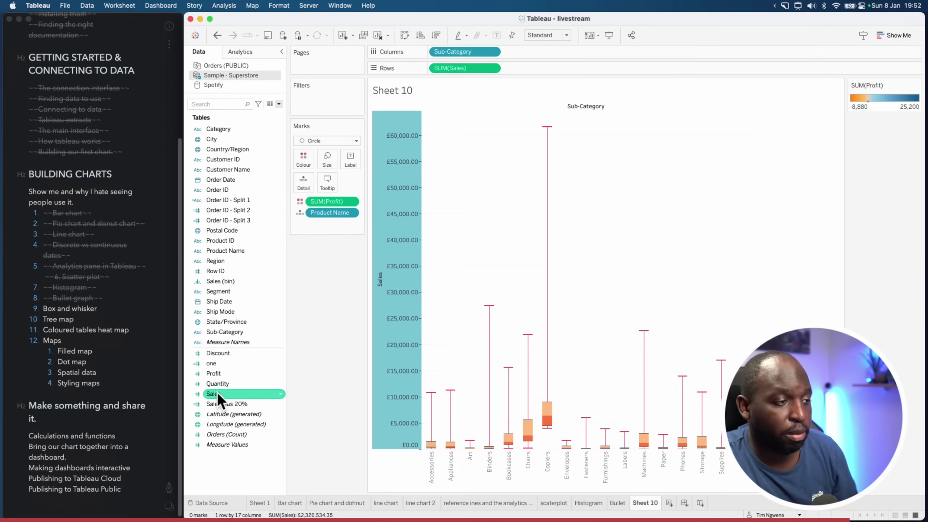
drag(226, 384, 543, 70)
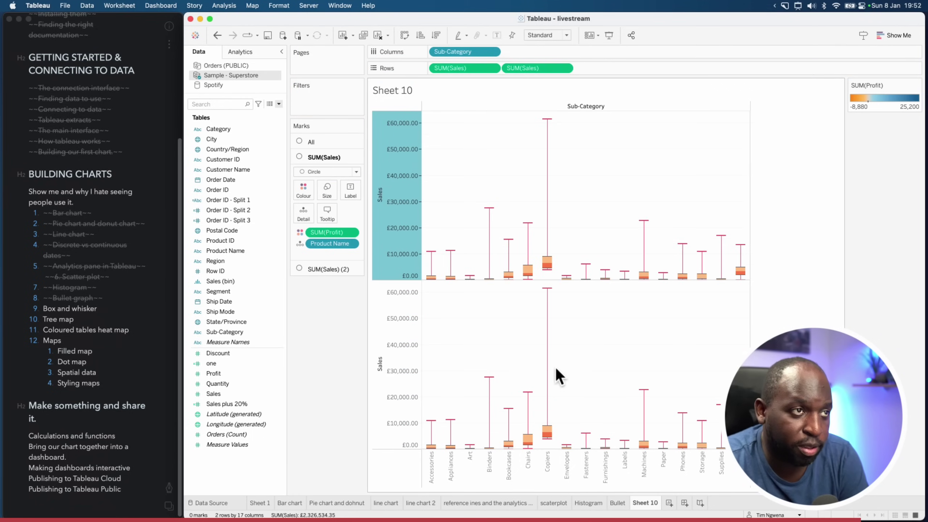
click(336, 268)
right_click(397, 329)
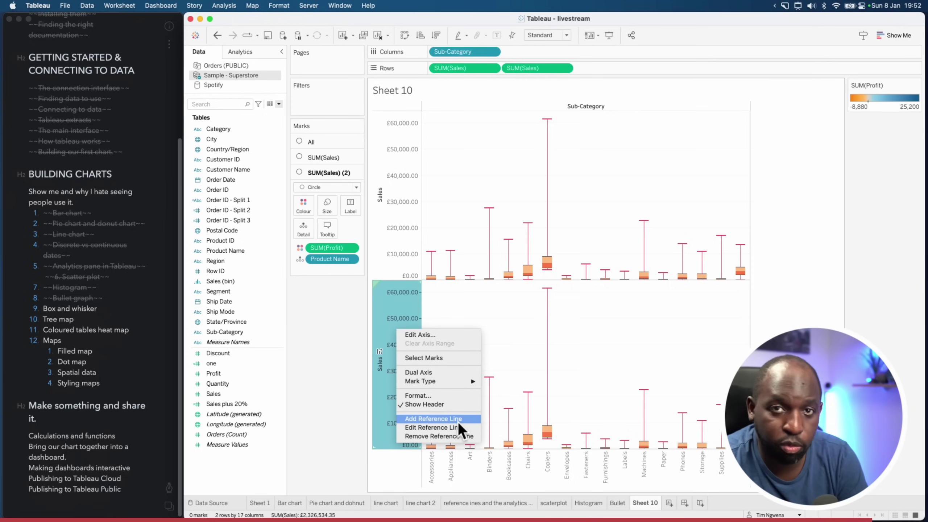
key(Escape)
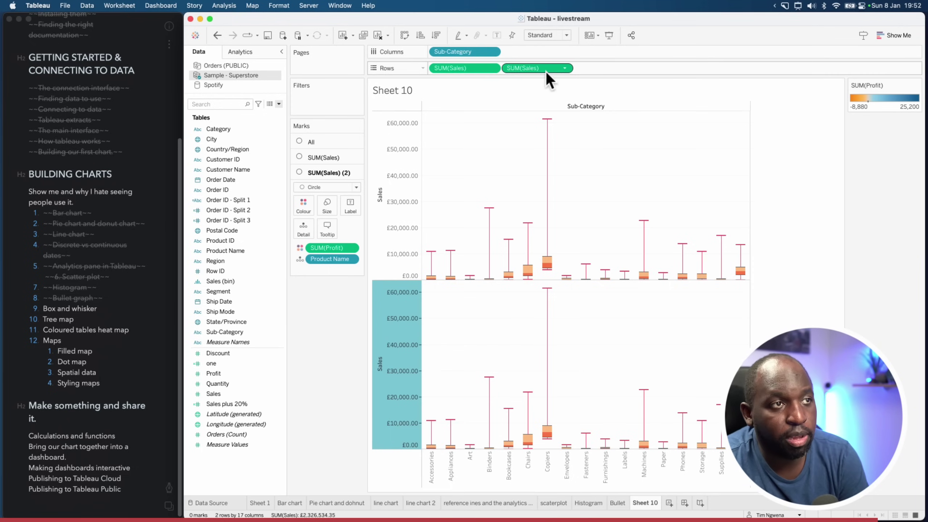
drag(545, 68, 350, 353)
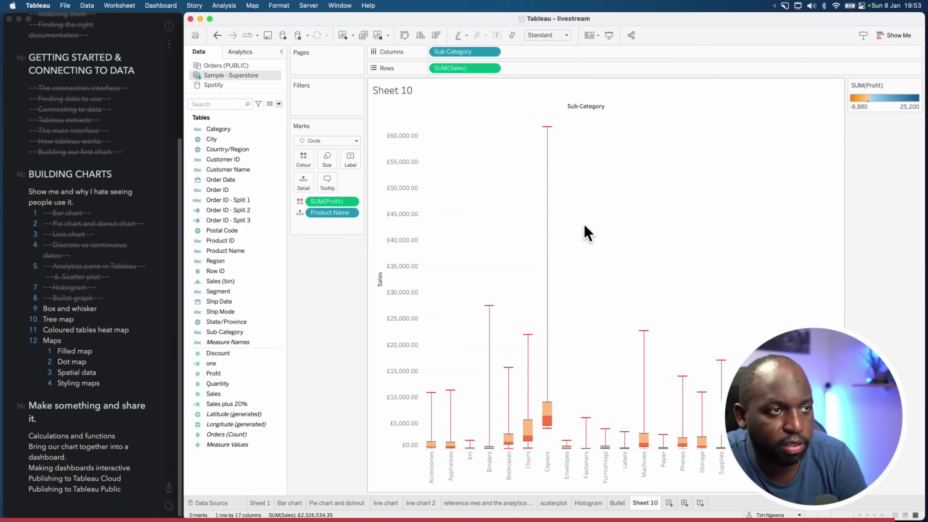
Rename the Sheet 10 tab to 'Box Plot' and add blank worksheet Sheet 11
right_click(642, 504)
click(683, 389)
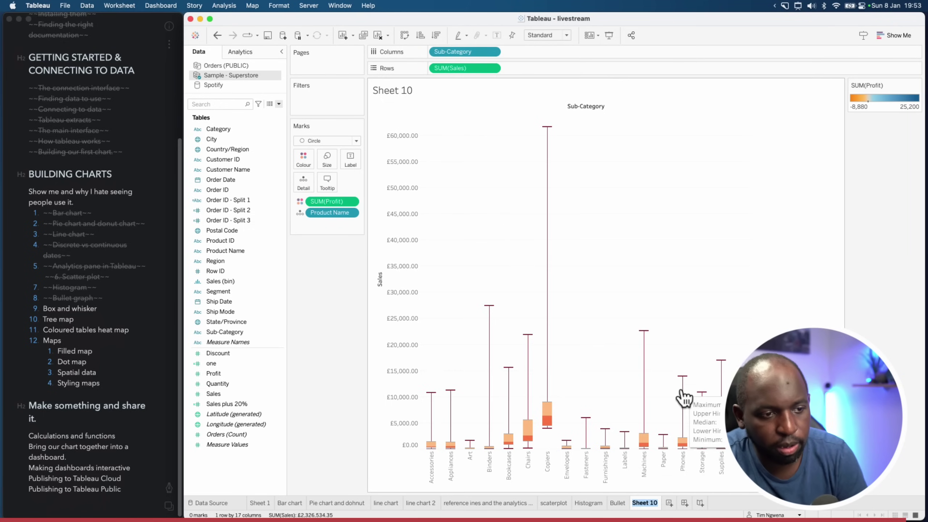
text(Box)
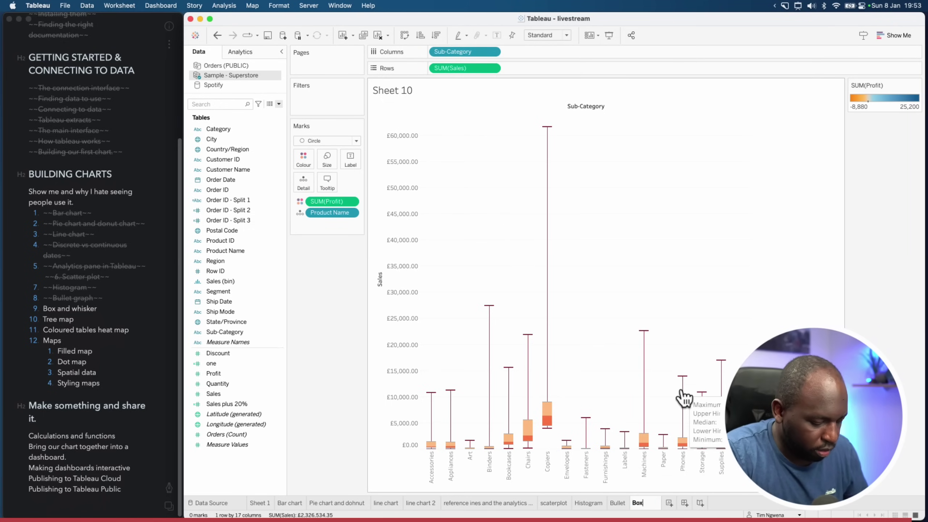
text( Plot)
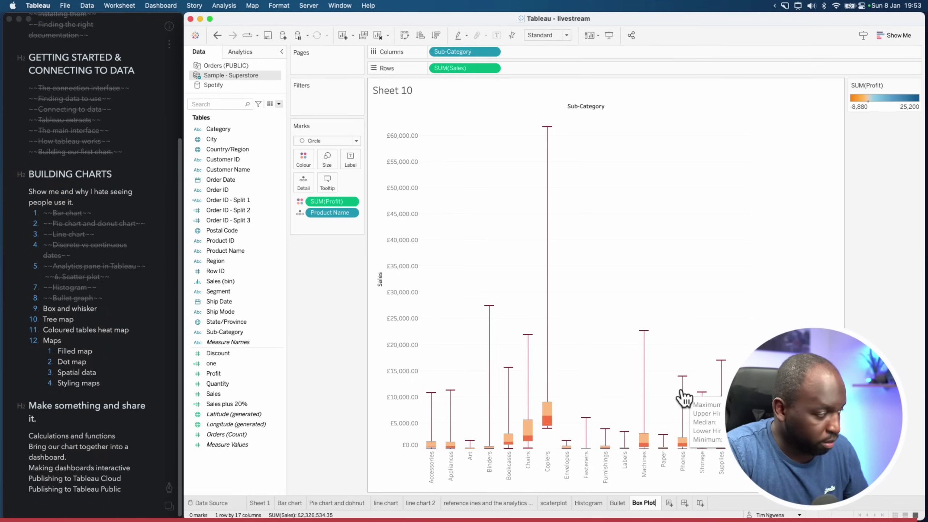
key(Return)
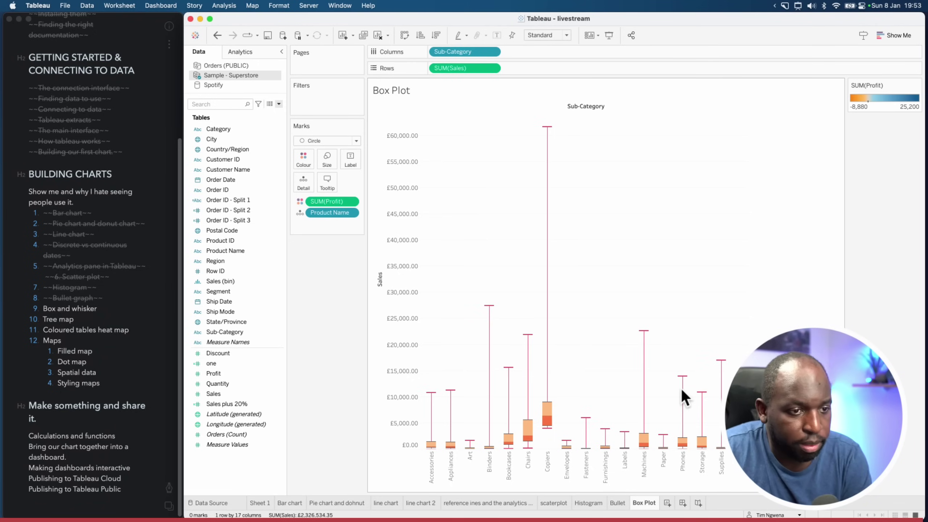
click(88, 304)
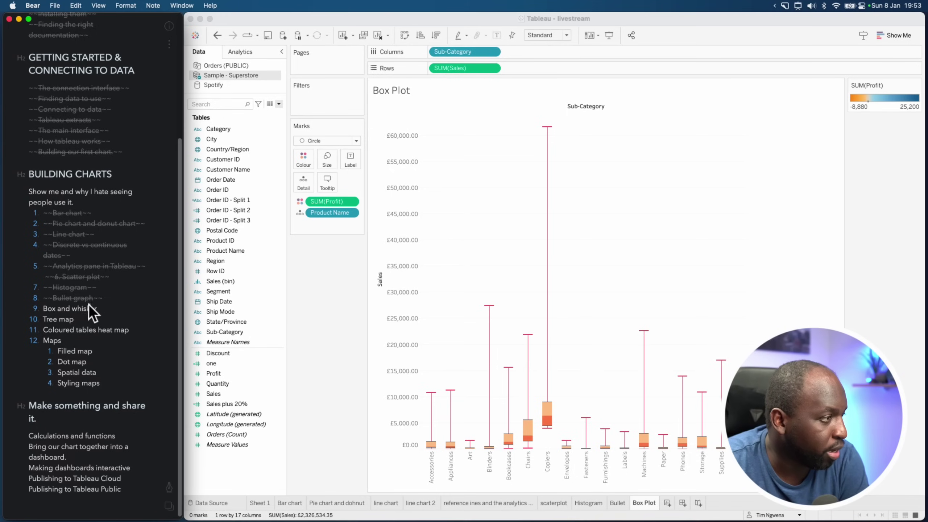
click(667, 503)
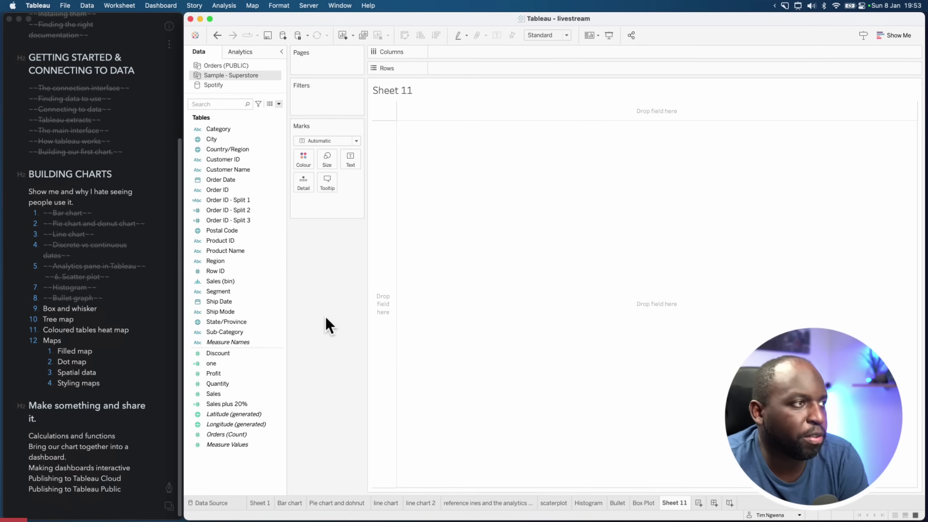
Colour the marks by Category and size them by Sales
click(276, 220)
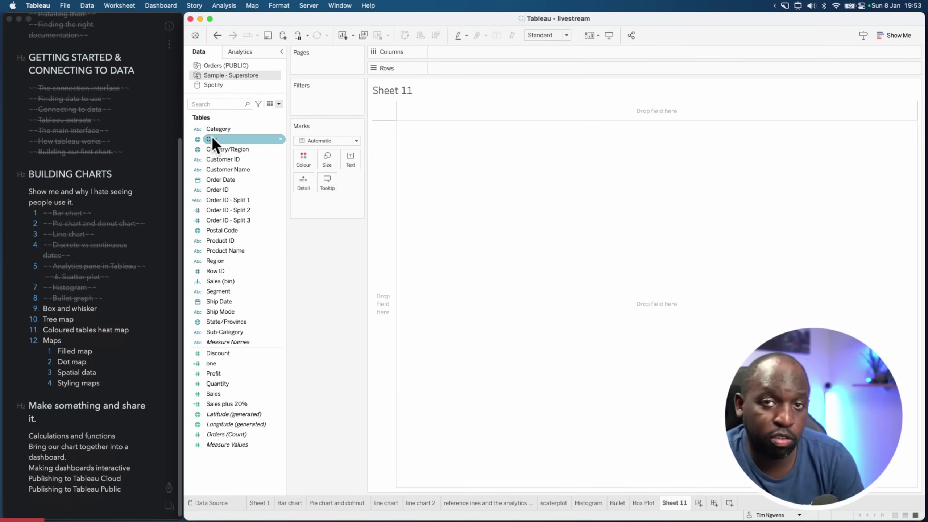
drag(221, 128, 296, 162)
mouse_move(389, 116)
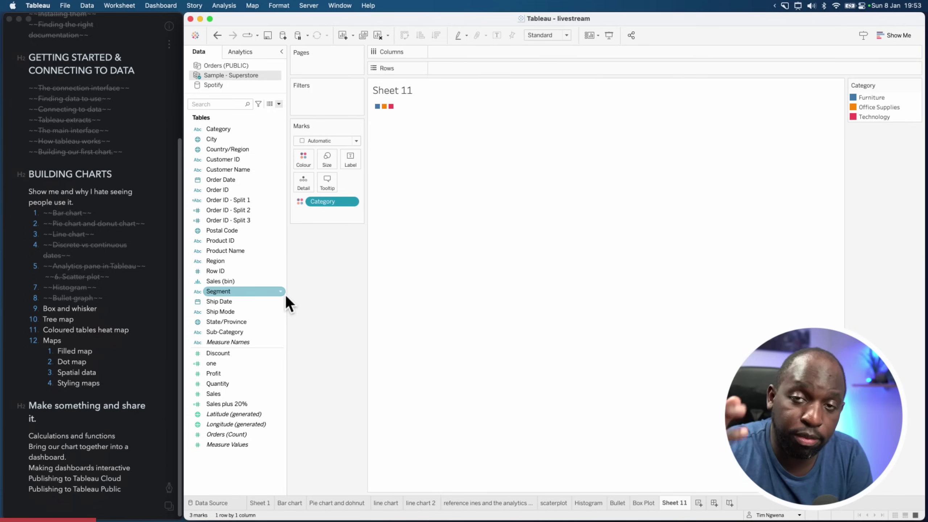
drag(219, 394, 328, 157)
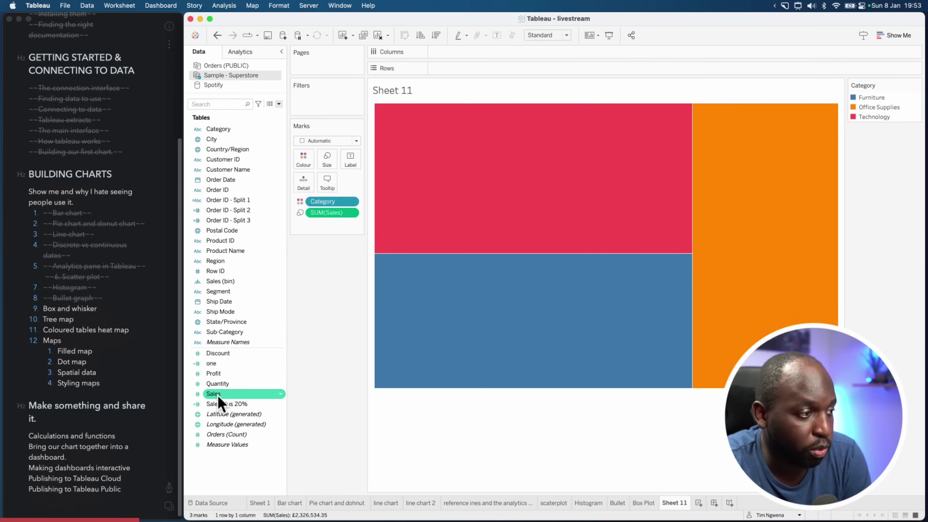
Label each block with SUM(Sales) and the Category name
drag(227, 395, 347, 165)
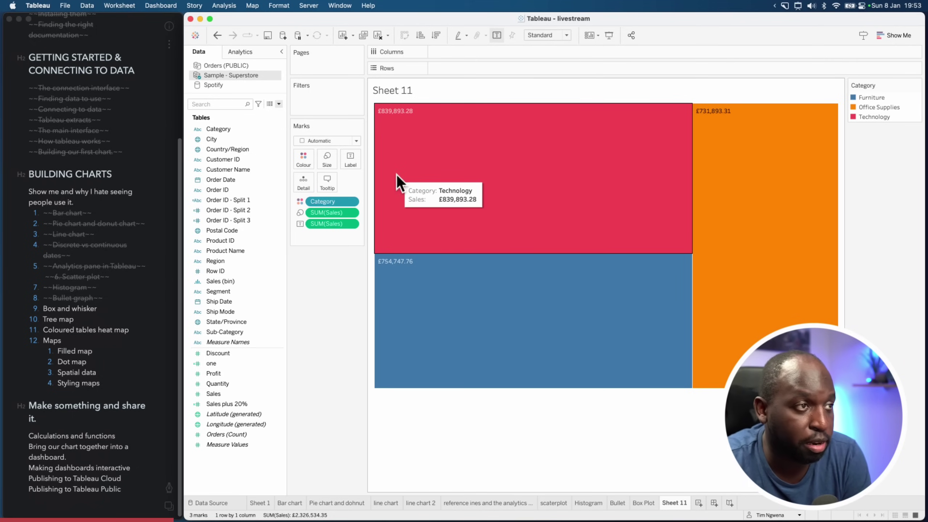
click(277, 331)
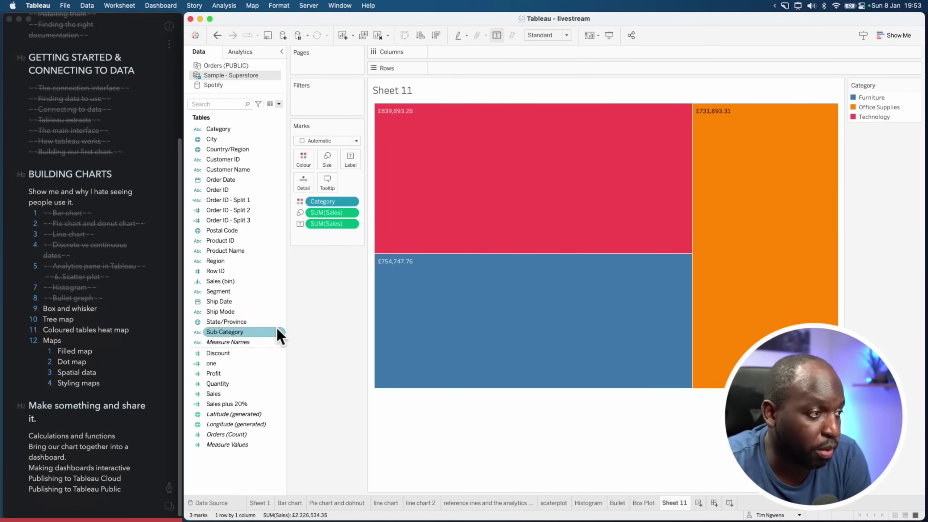
drag(216, 131, 344, 160)
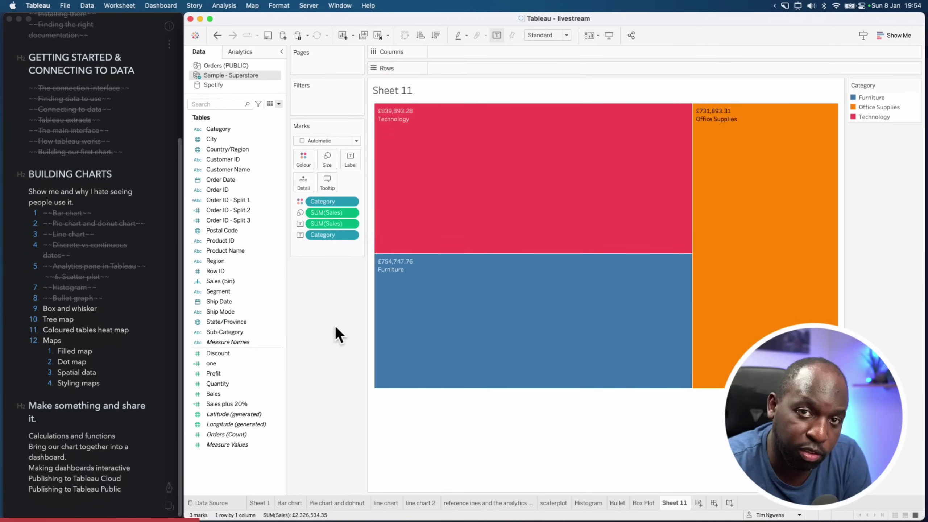
mouse_move(408, 130)
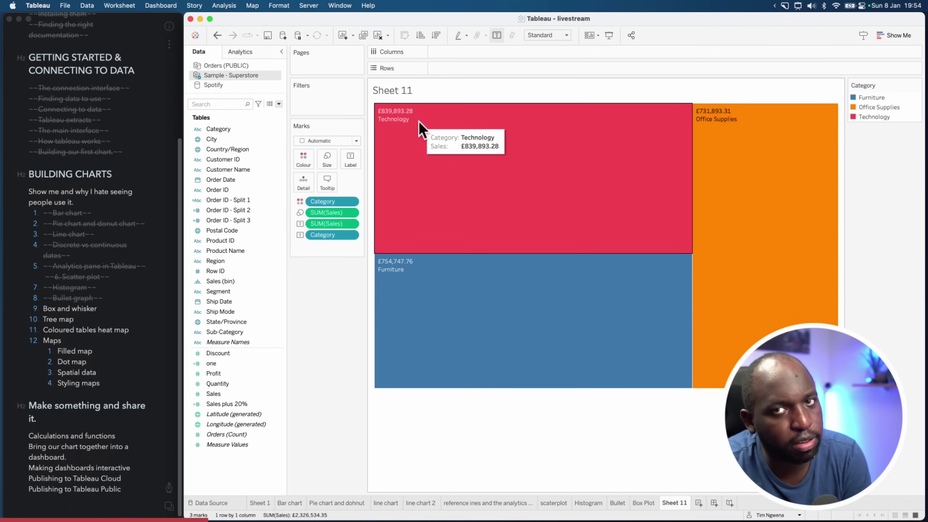
click(350, 160)
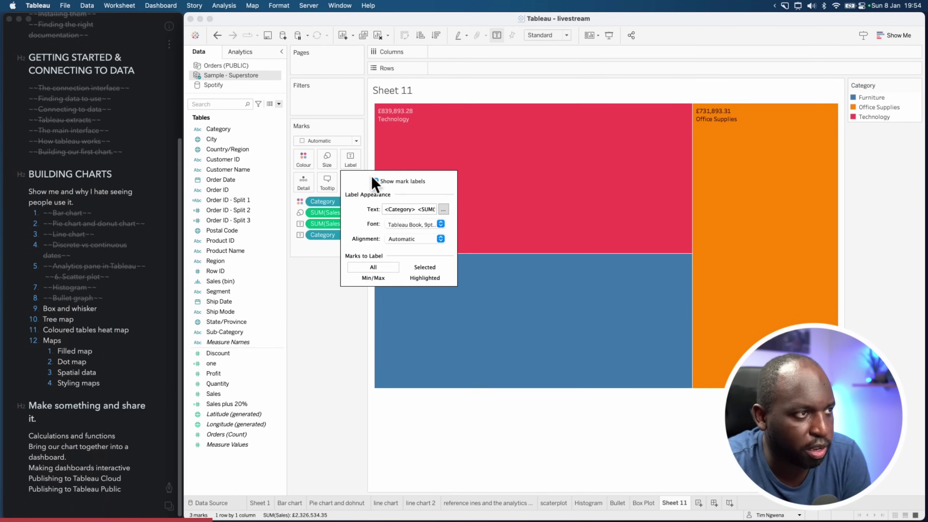
Apply the <Category> and <SUM(Sales)> label text in the Edit Label dialog
click(353, 164)
click(353, 162)
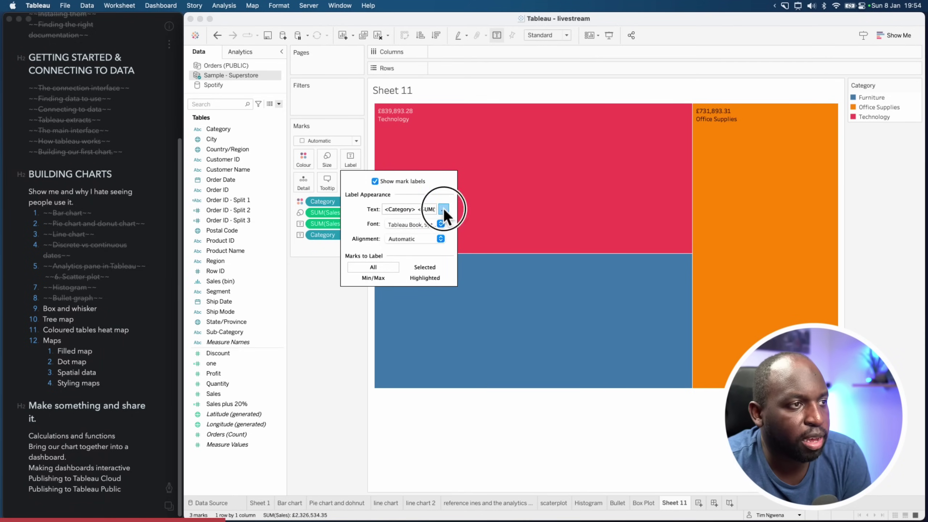
click(444, 209)
drag(584, 215, 511, 214)
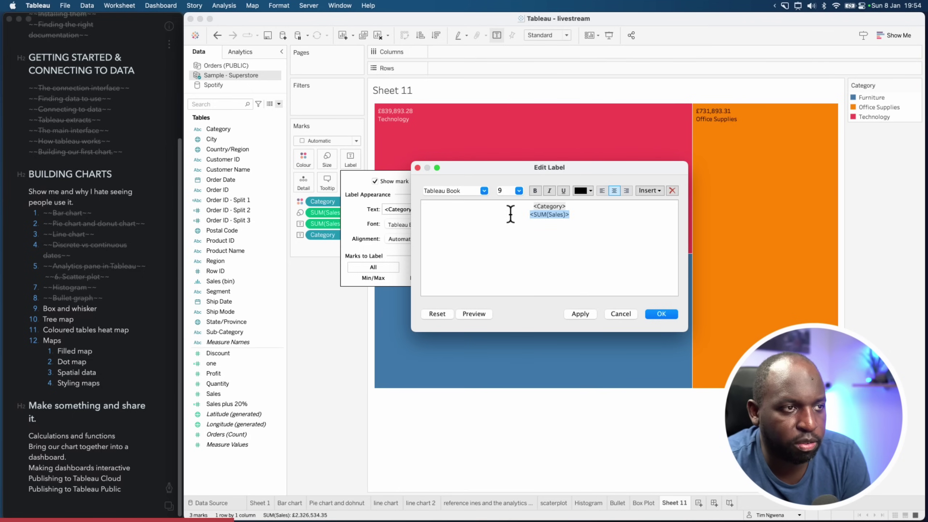
click(563, 214)
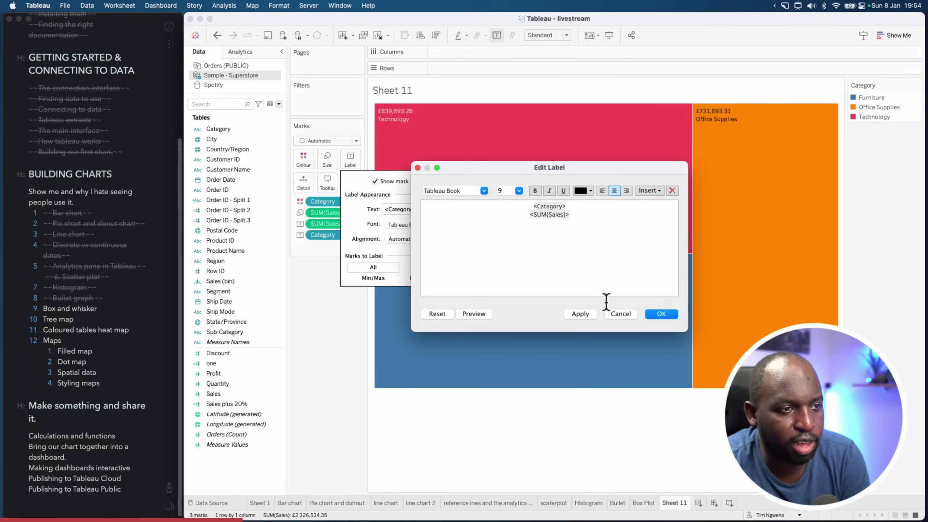
click(586, 313)
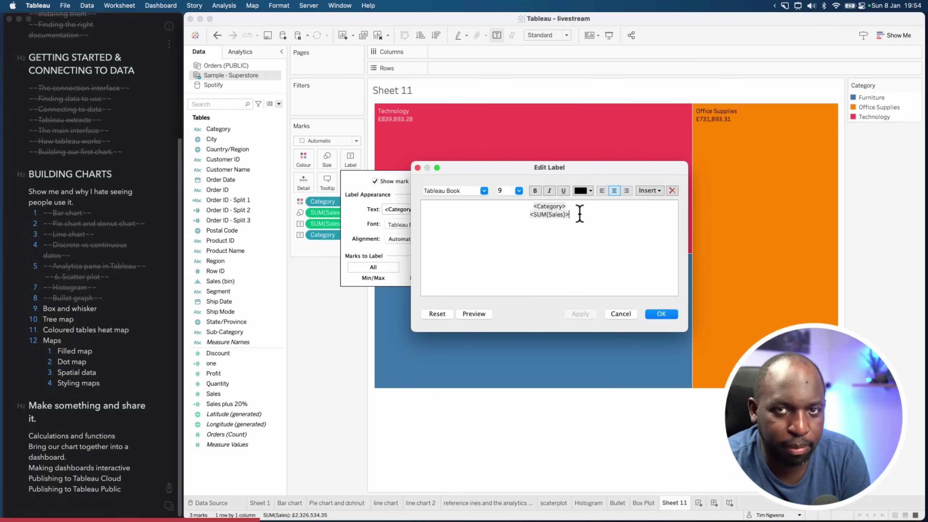
click(662, 314)
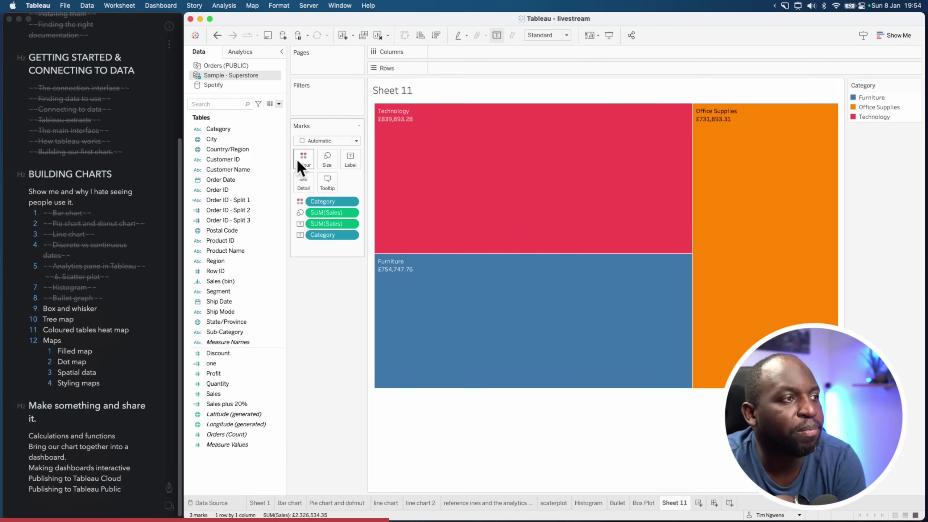
Colour the treemap label text white in the label text editor
click(311, 162)
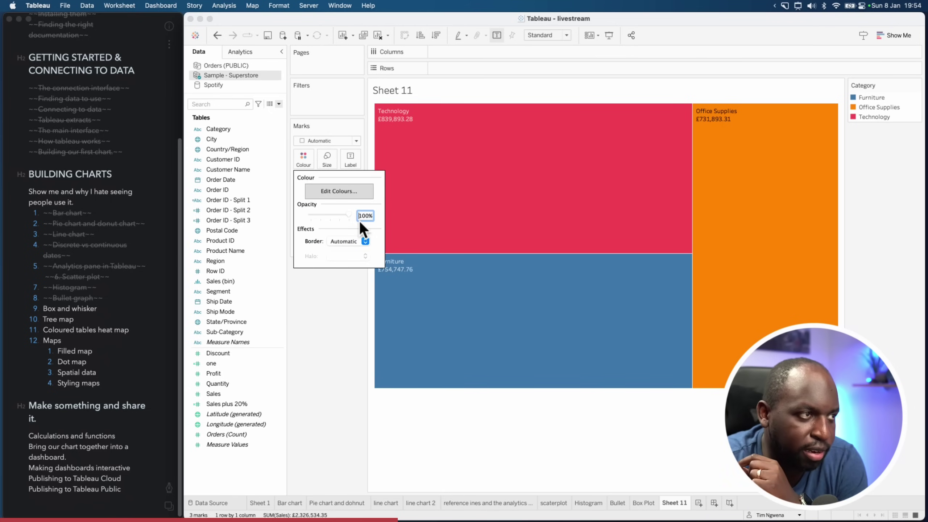
click(354, 163)
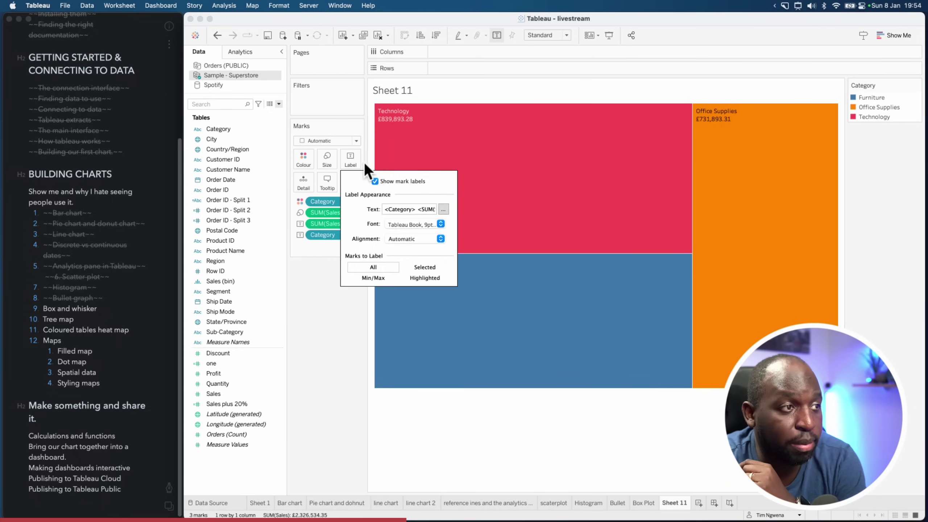
click(444, 209)
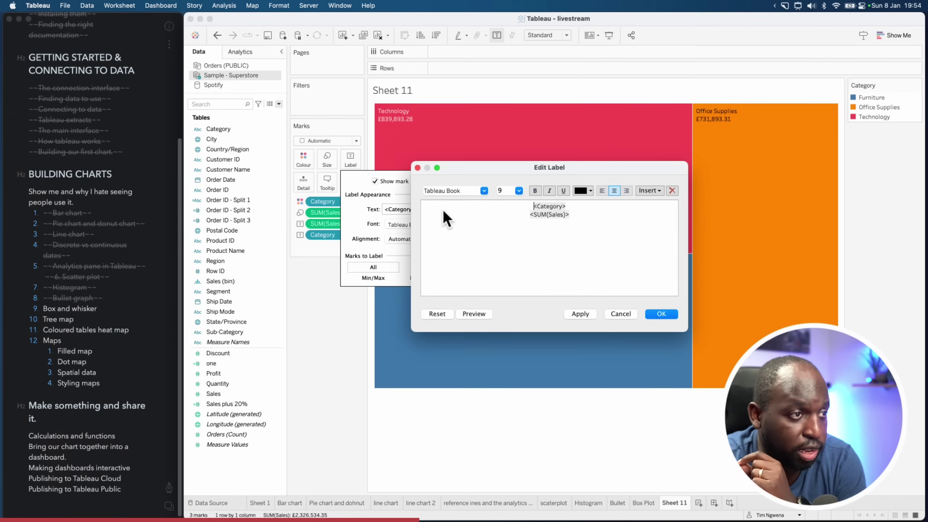
click(590, 191)
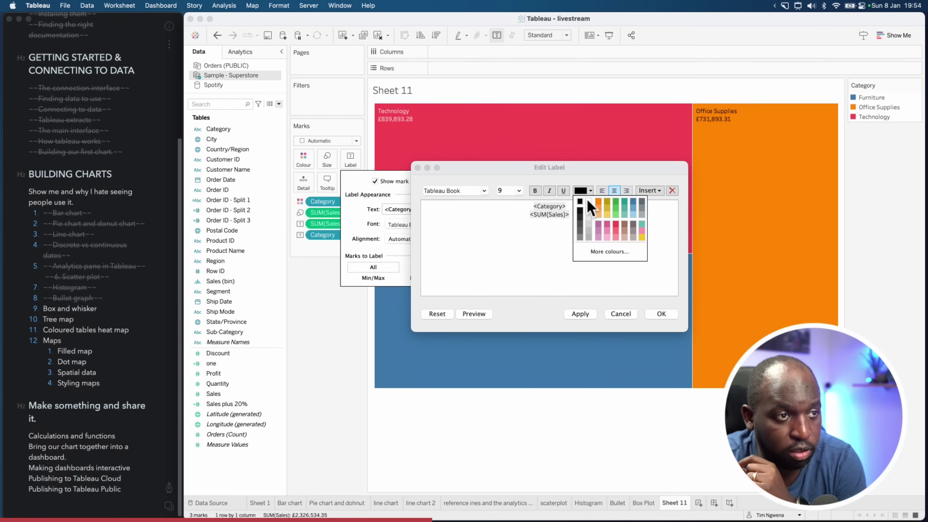
click(588, 202)
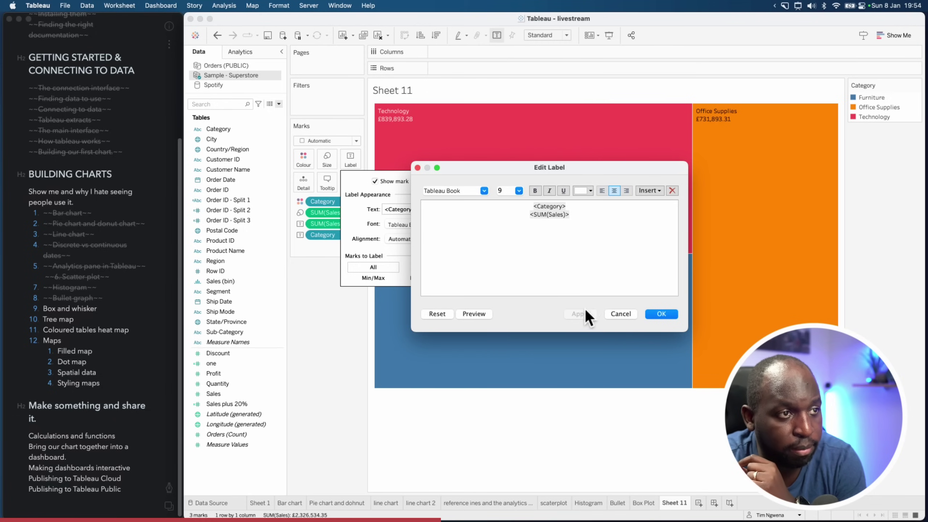
click(598, 232)
key(super+a)
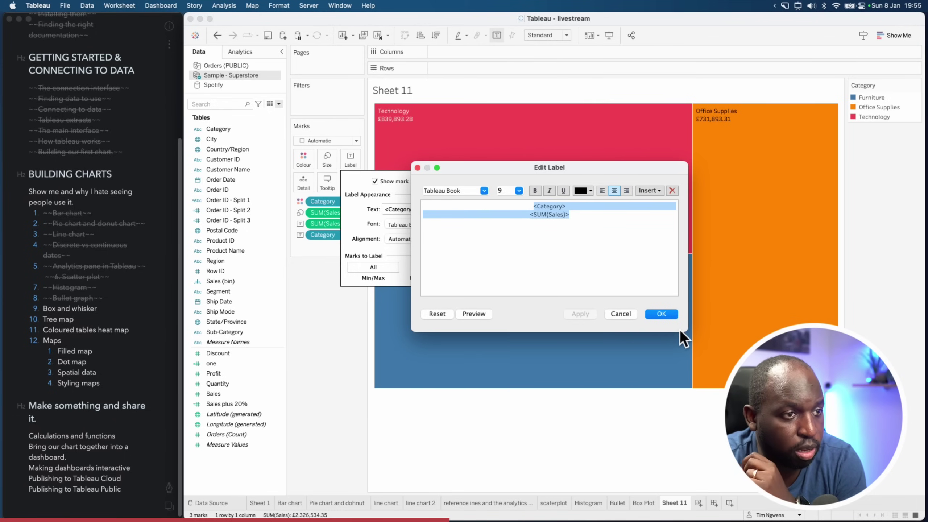
click(676, 314)
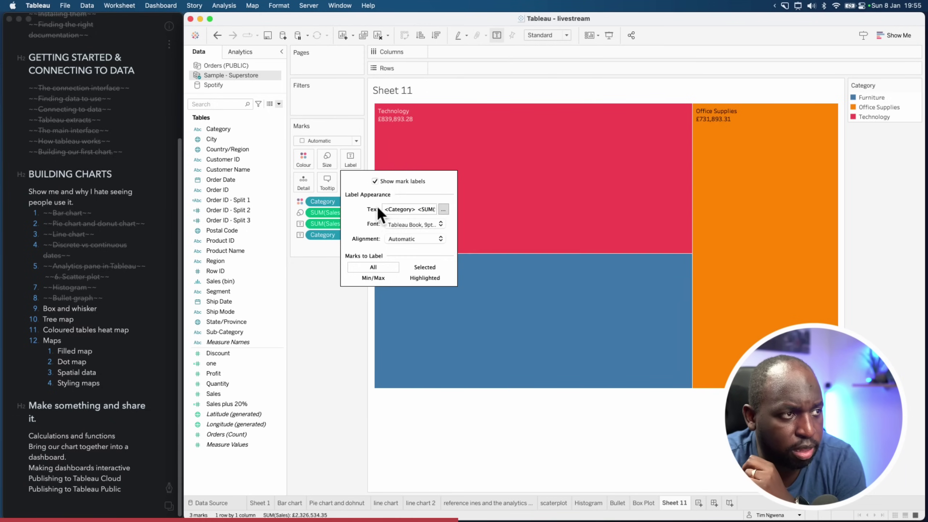
Make the label font bold and set both label lines back to black
click(440, 225)
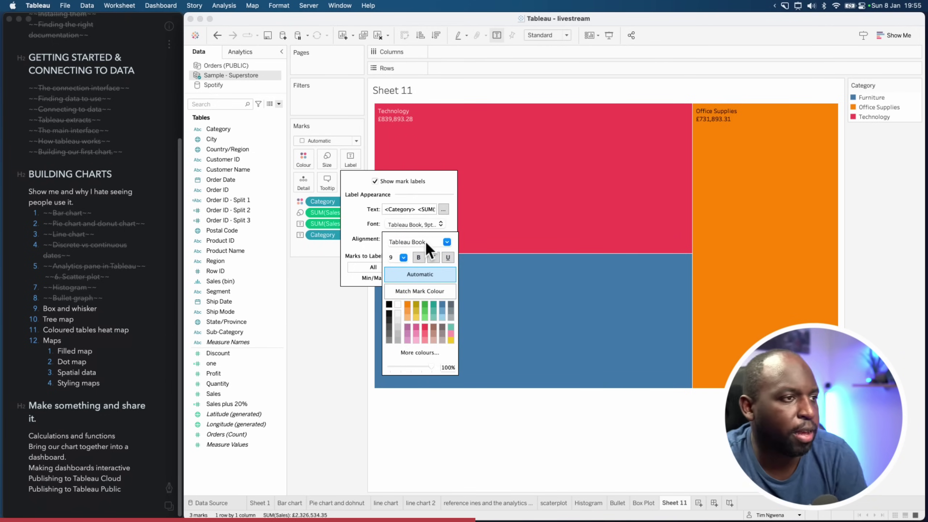
click(419, 258)
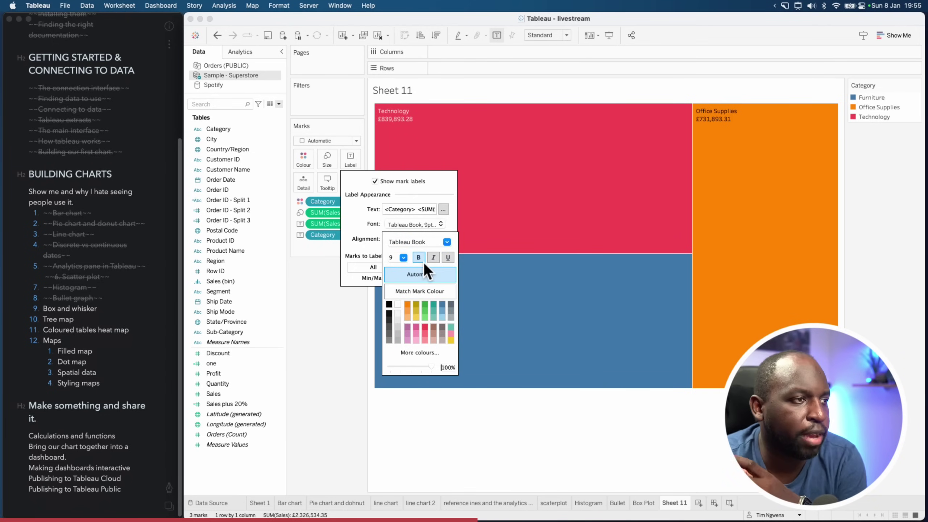
click(444, 209)
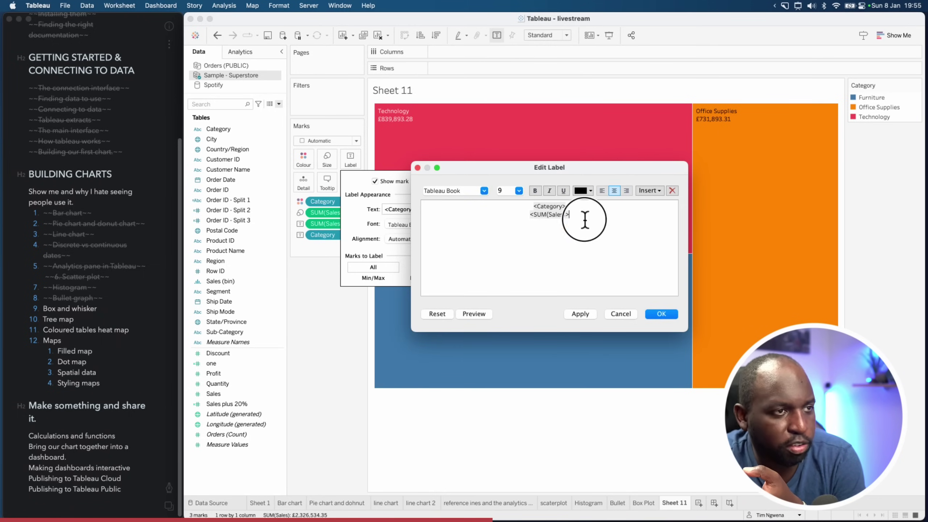
drag(586, 218, 532, 209)
click(584, 192)
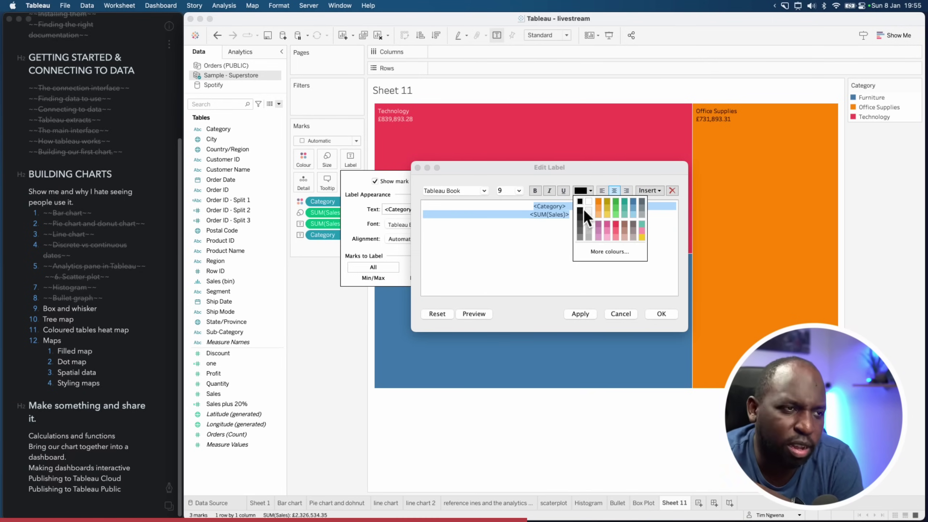
click(583, 209)
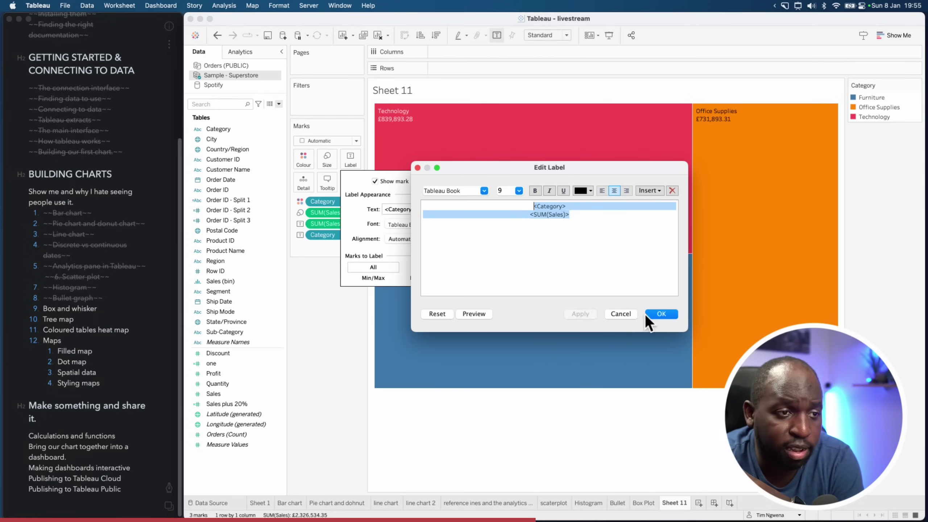
click(647, 314)
Set the label font colour to Match Mark Colour
click(440, 225)
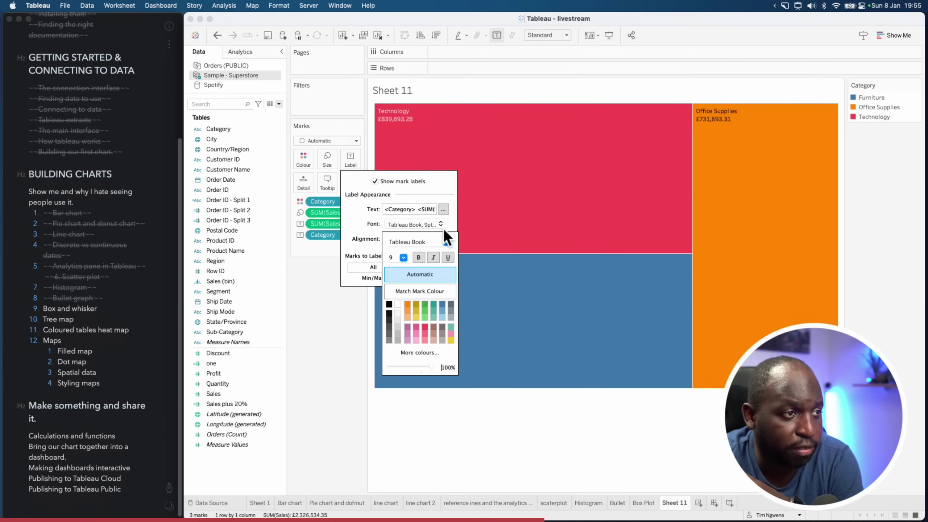
click(400, 304)
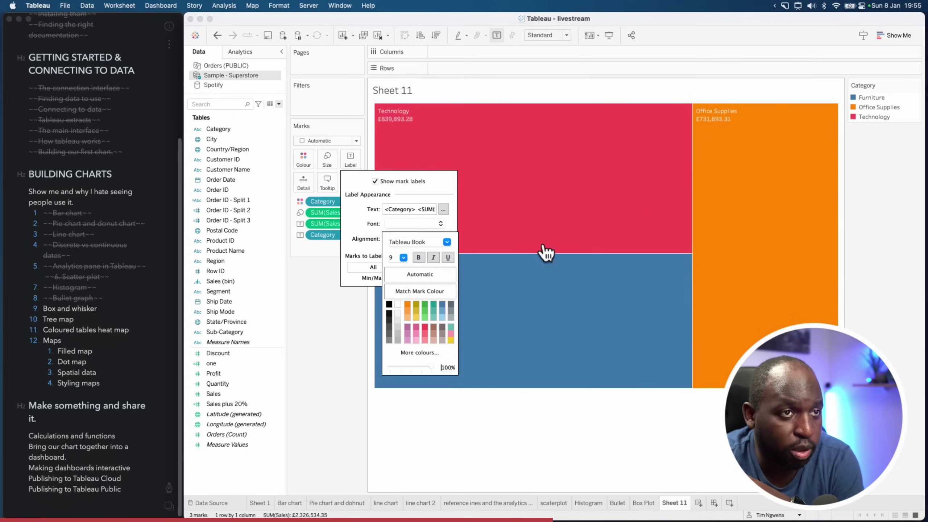
click(432, 275)
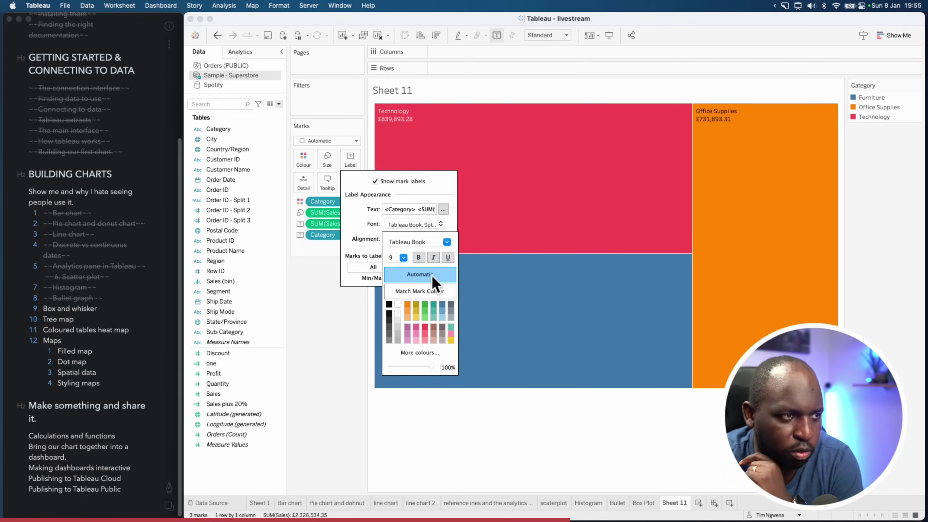
click(425, 292)
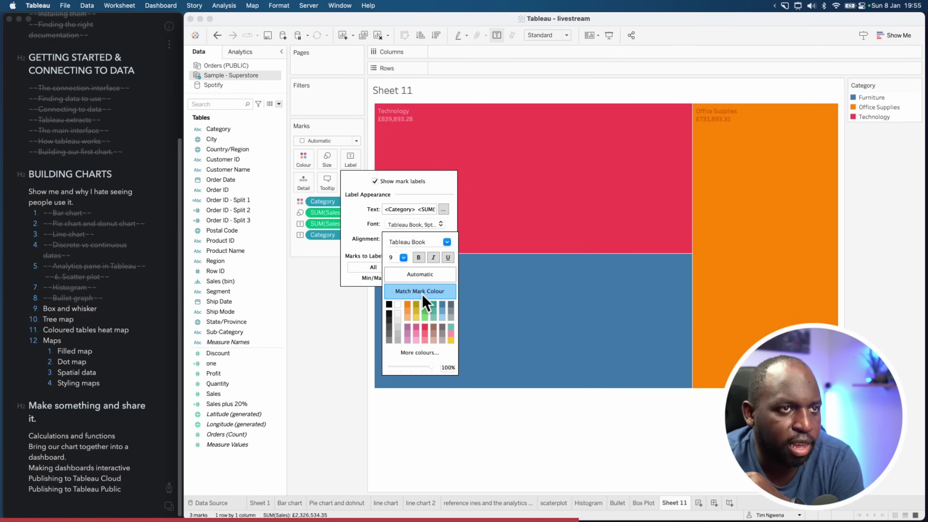
mouse_move(427, 127)
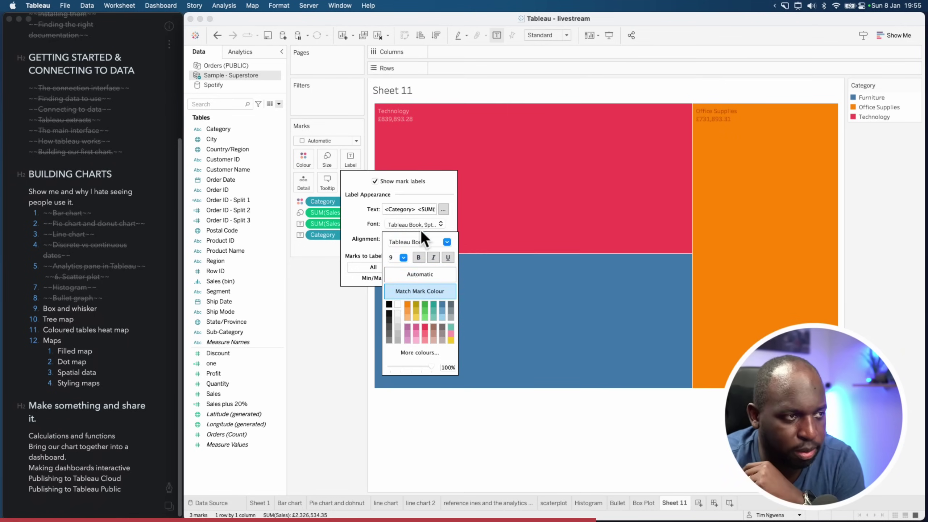
click(500, 462)
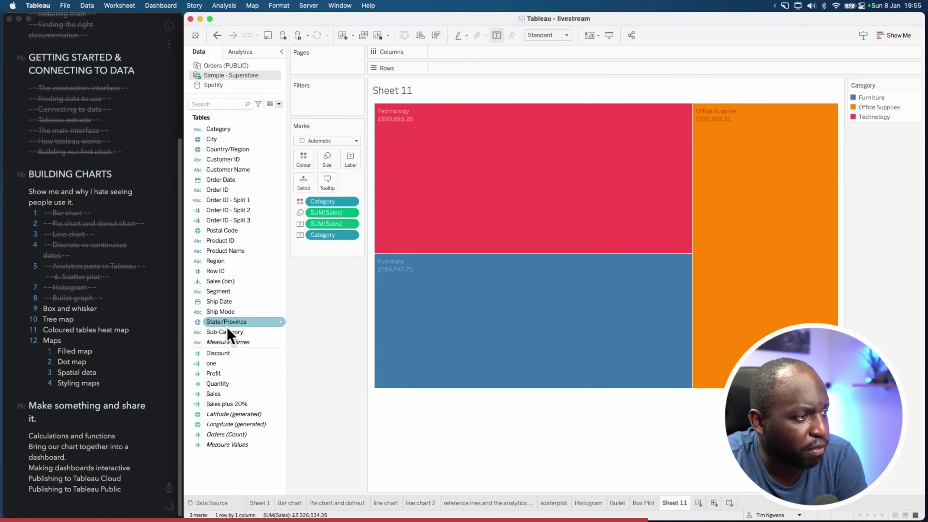
Put Sub-Category on Detail and Label, then add Ship Mode to Detail
drag(230, 333, 334, 255)
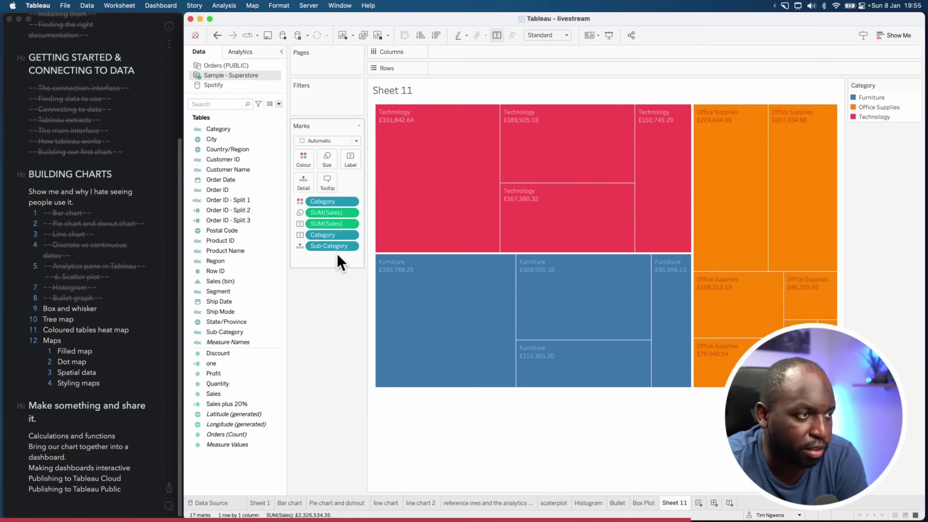
drag(223, 332, 350, 161)
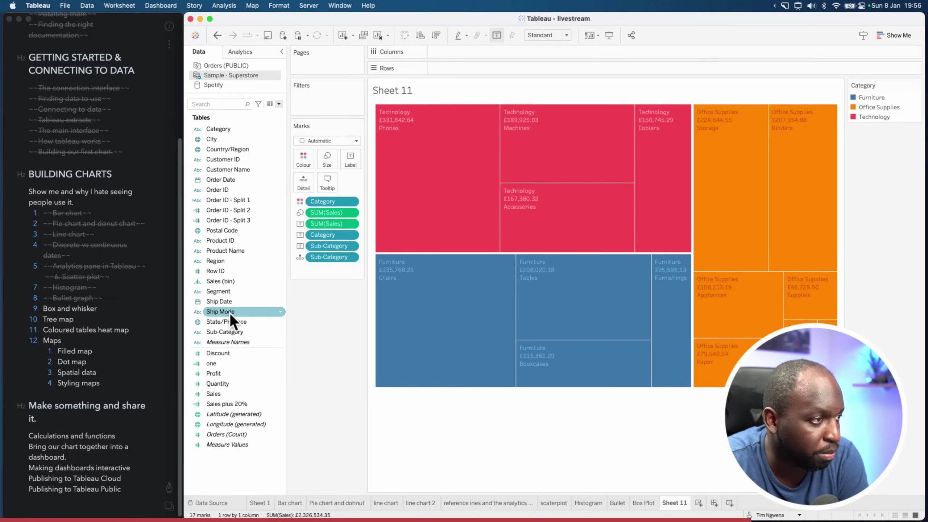
drag(229, 312, 327, 274)
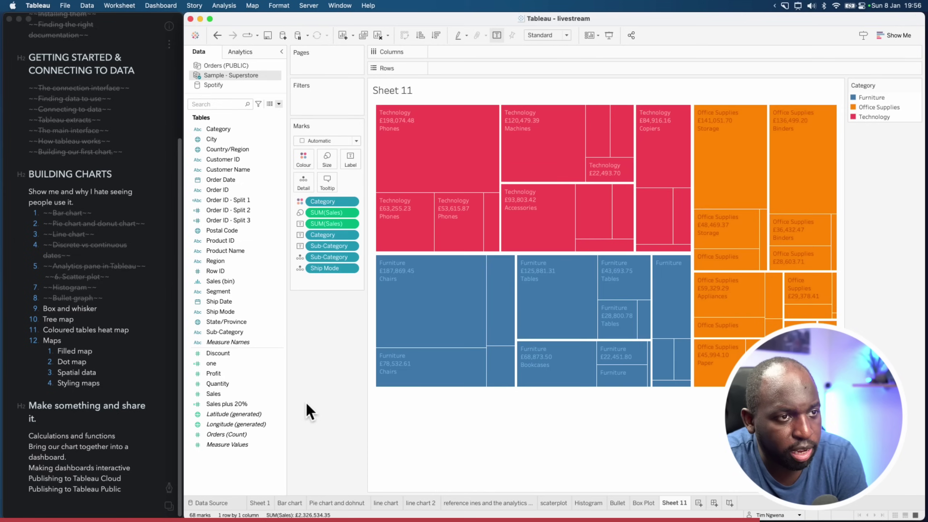
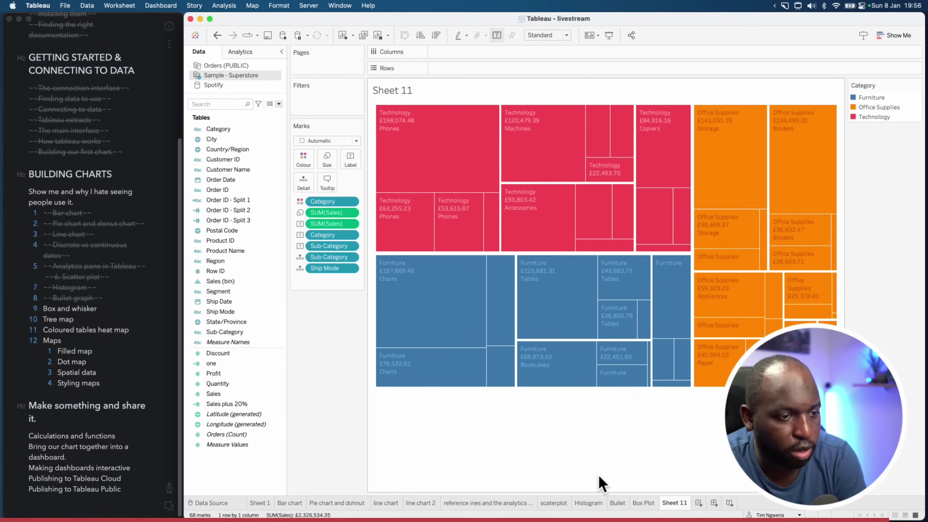
Rename the Sheet 11 worksheet holding the treemap to 'Treemap'
right_click(675, 505)
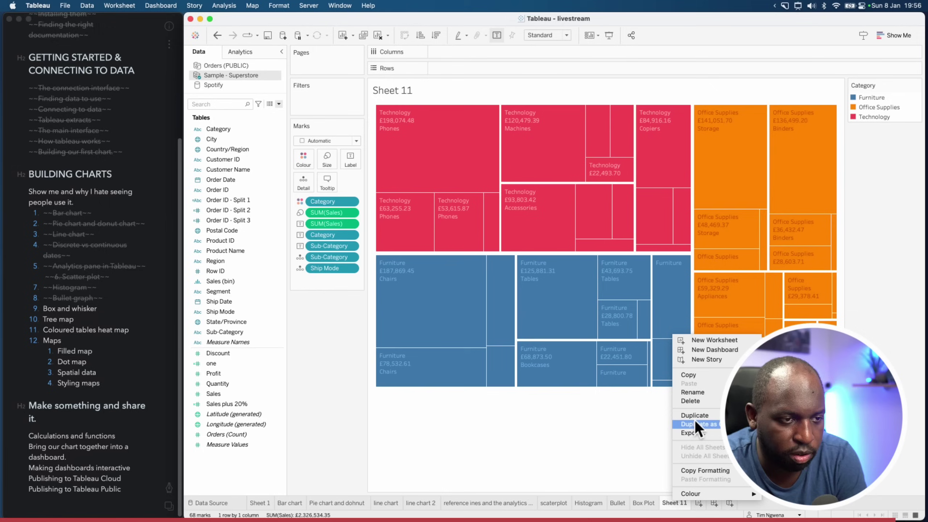
click(708, 393)
text(Treemap)
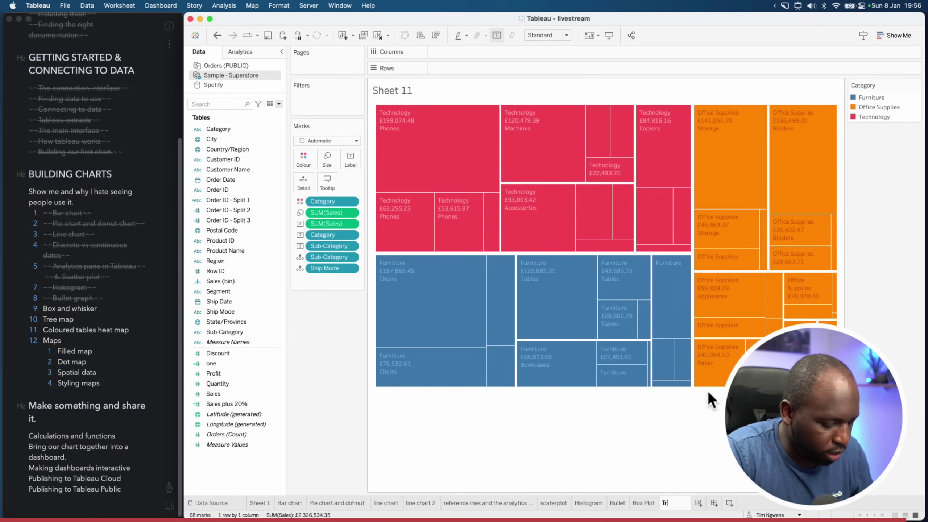
key(Return)
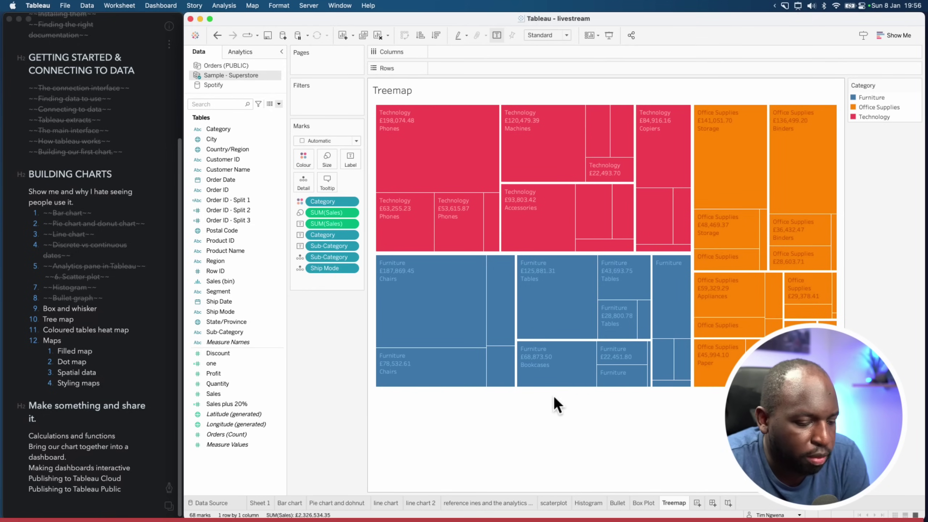
Strike through the Box and whisker item in the Bear course outline
click(100, 313)
drag(99, 309, 41, 309)
click(171, 487)
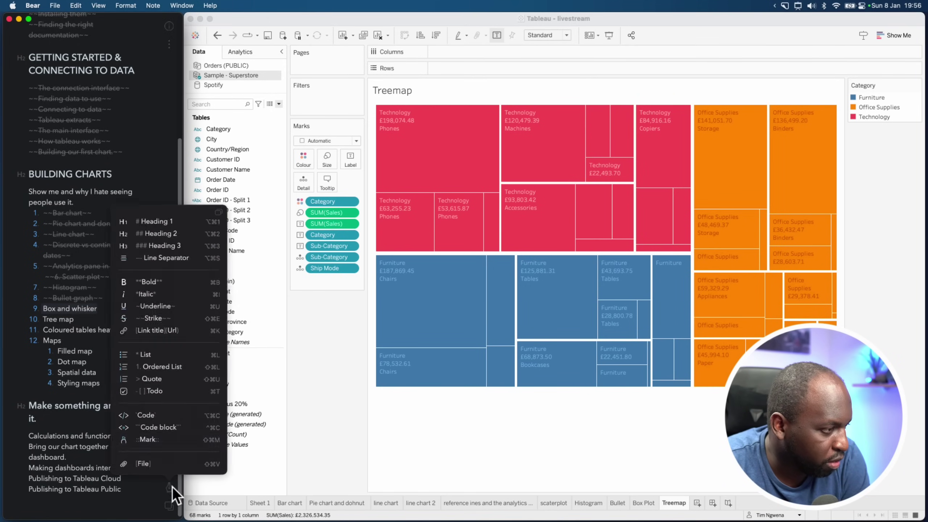
click(167, 337)
Strike through the Tree map outline item and add a new blank worksheet, Sheet 12
drag(74, 319, 42, 319)
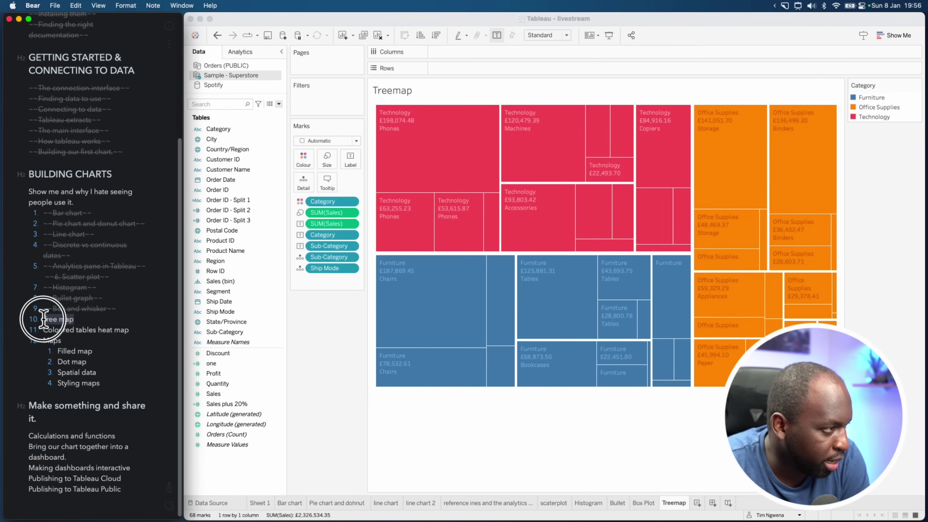
click(171, 488)
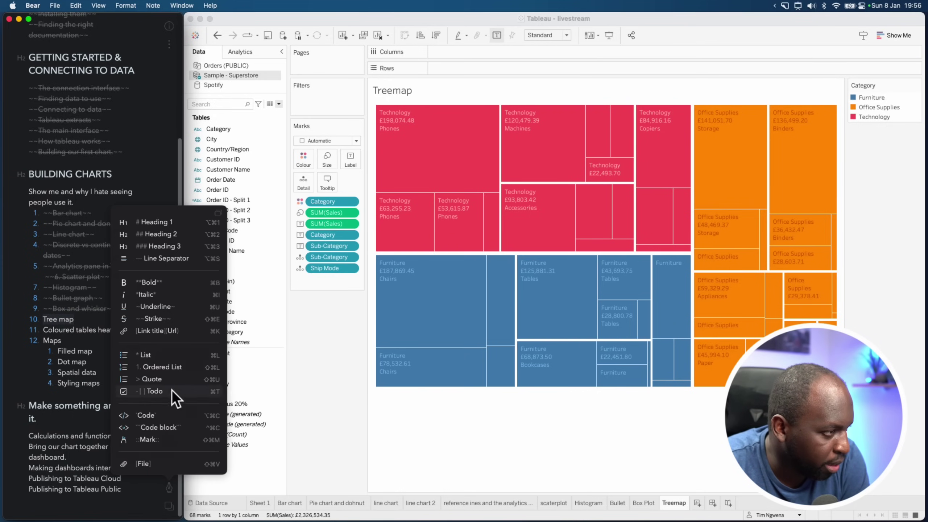
click(172, 319)
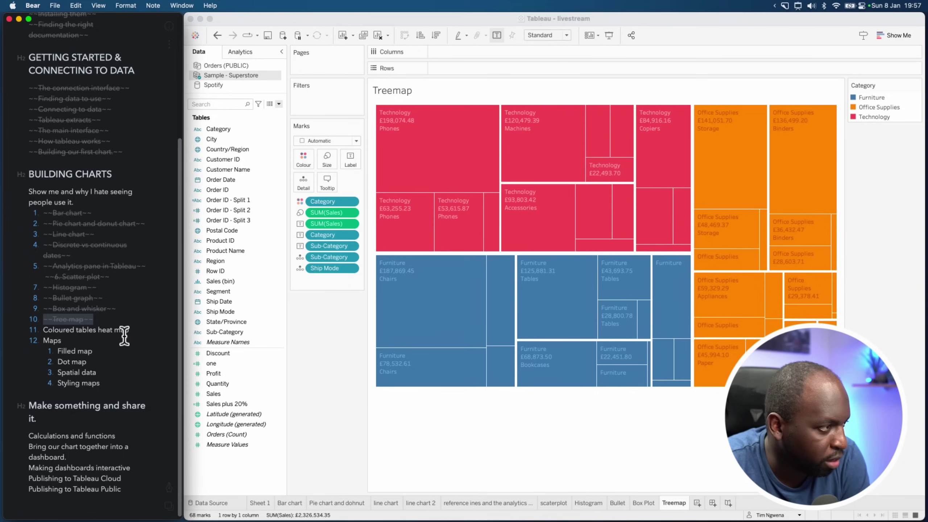
click(137, 330)
click(697, 503)
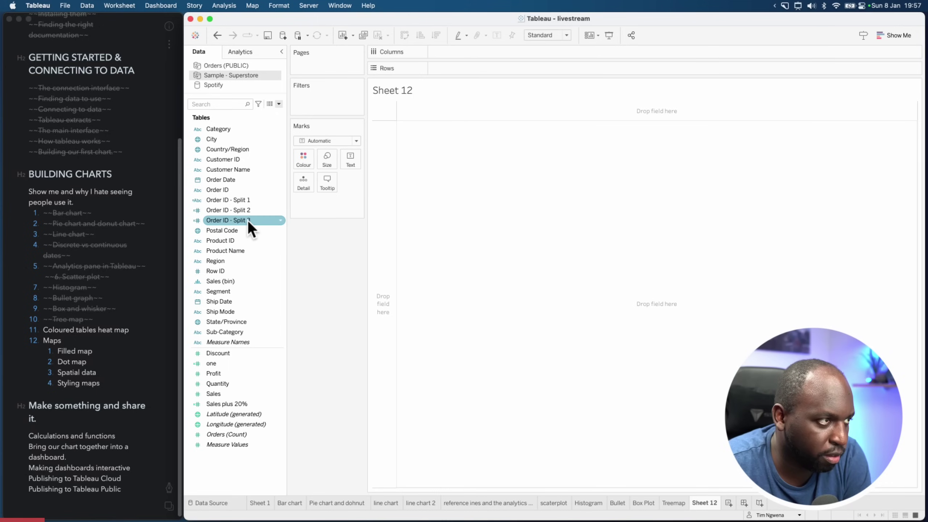
Put YEAR and QUARTER of Order Date on Columns, without Month, and Sub-Category on Rows
drag(220, 182, 449, 54)
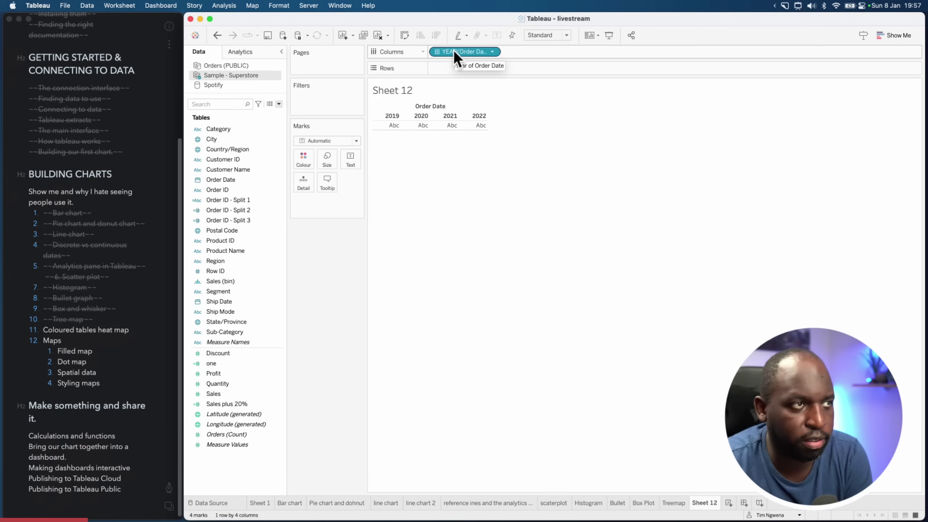
click(437, 53)
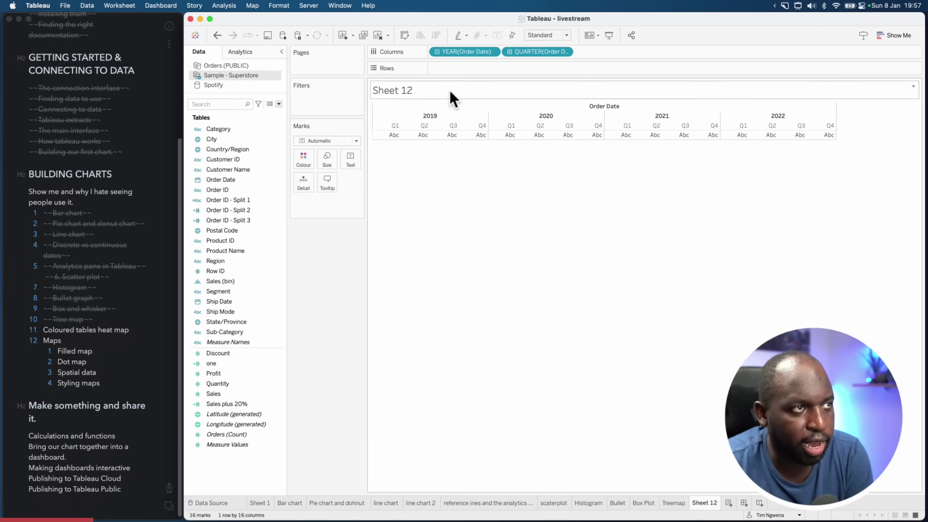
click(512, 53)
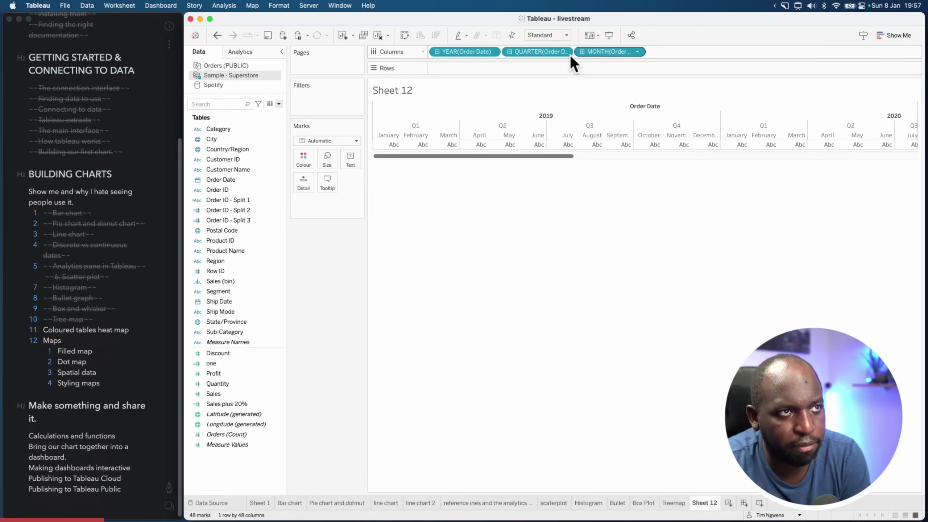
drag(535, 52, 383, 286)
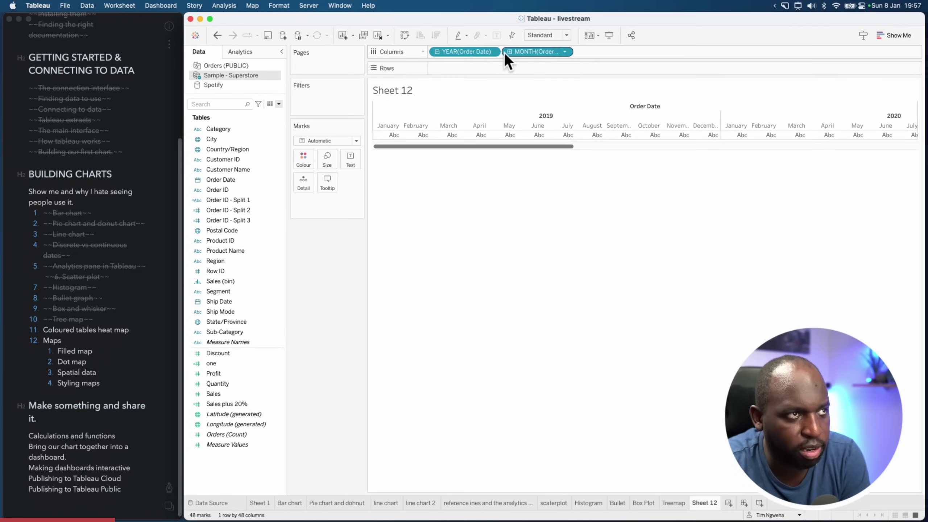
drag(521, 53, 329, 311)
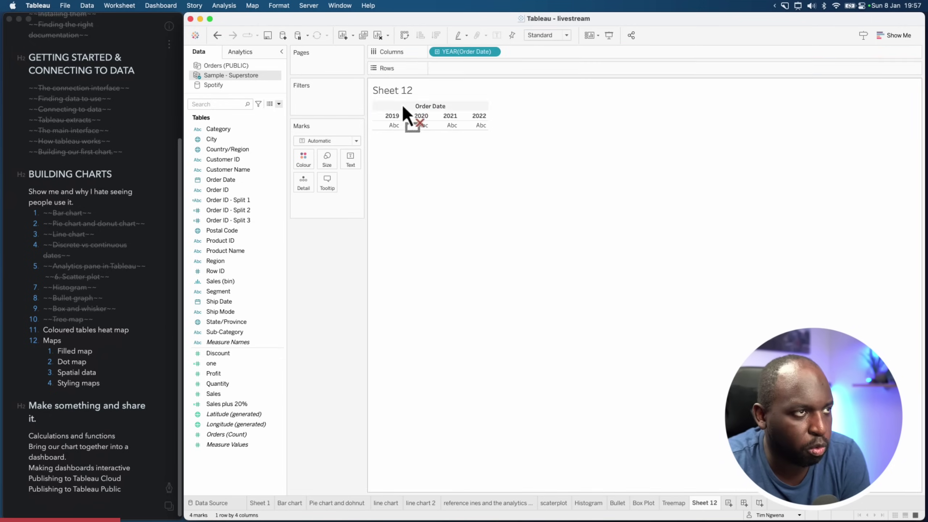
click(437, 52)
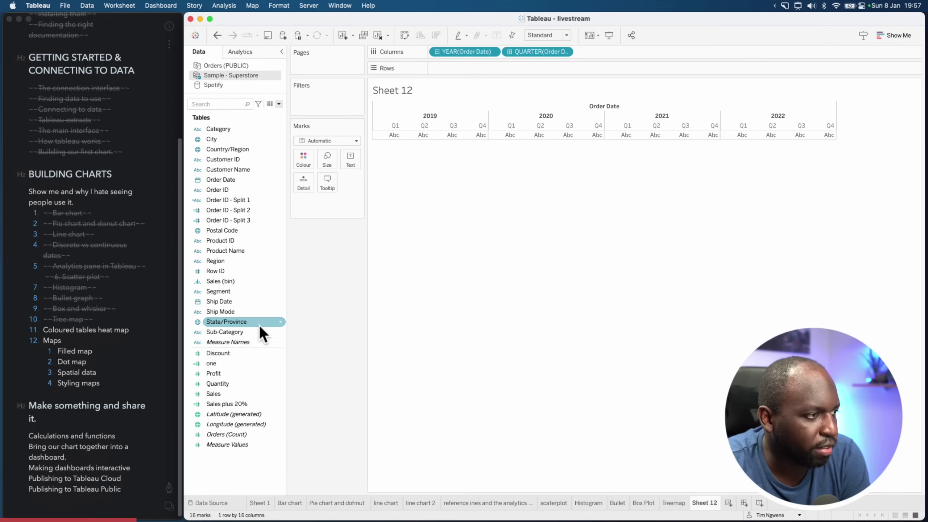
drag(248, 332, 476, 71)
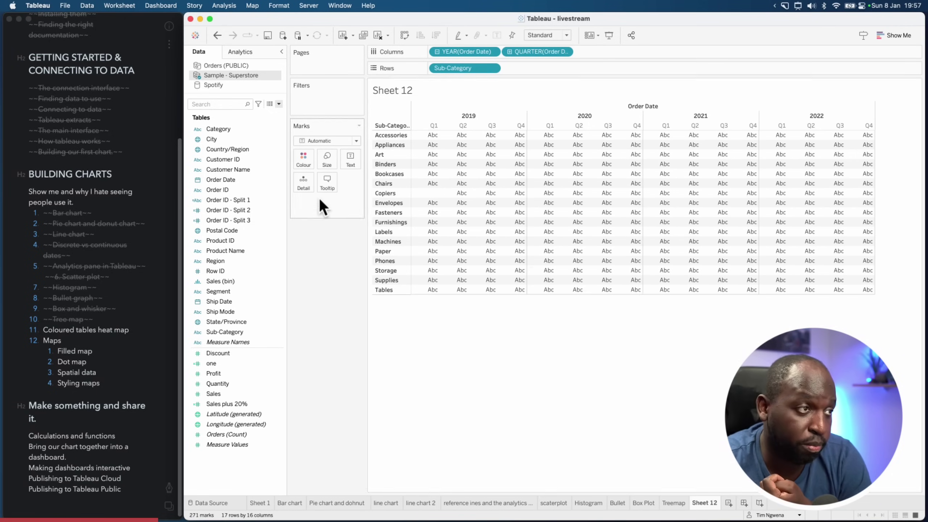
Show SUM(Sales) as text in each cell, narrow the side panes and set the view to Fit Width
click(237, 393)
drag(237, 394, 350, 161)
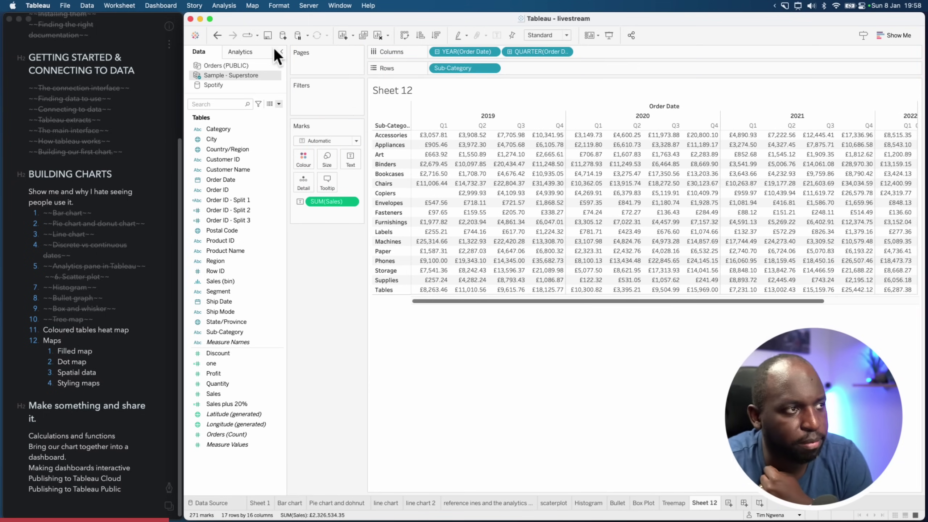
drag(287, 94, 262, 95)
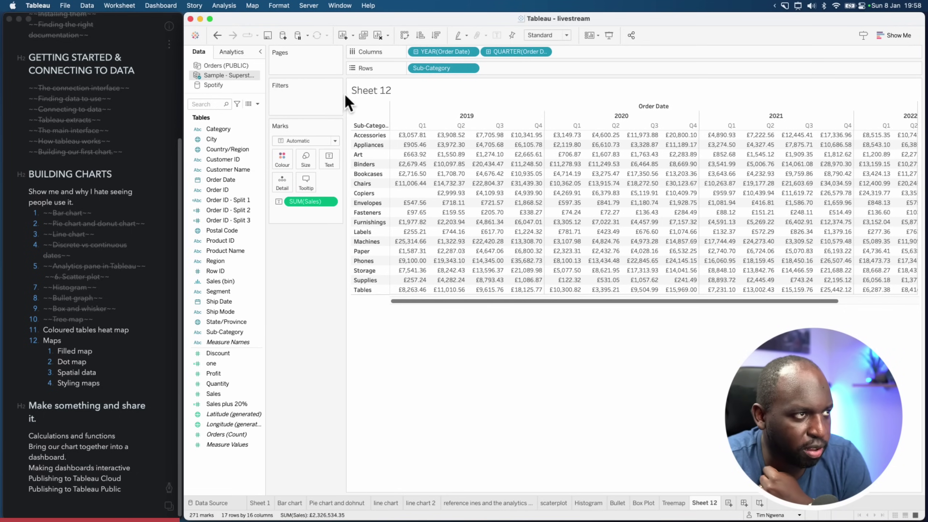
drag(345, 95, 304, 101)
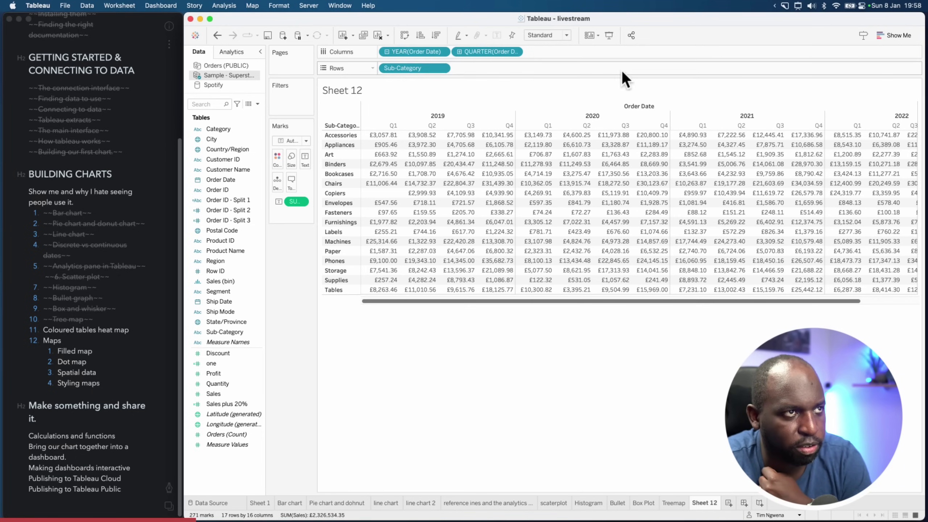
click(566, 35)
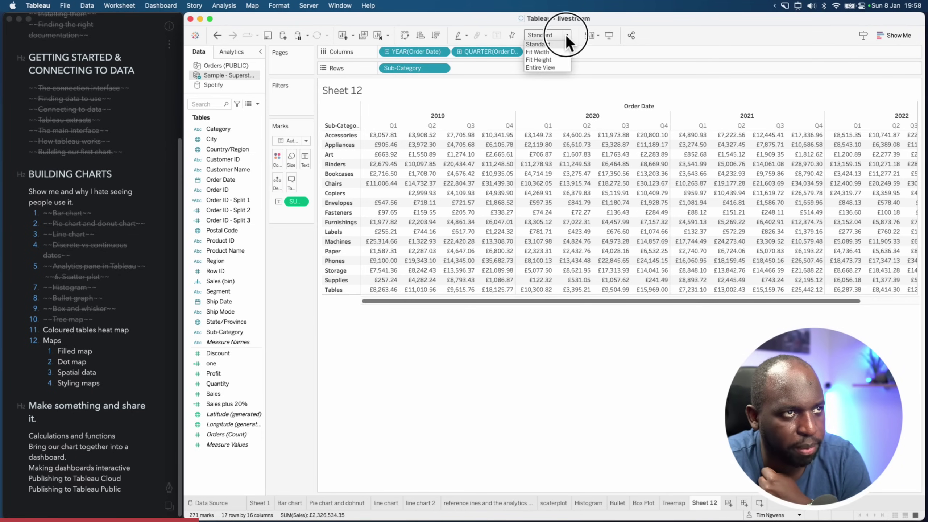
click(555, 52)
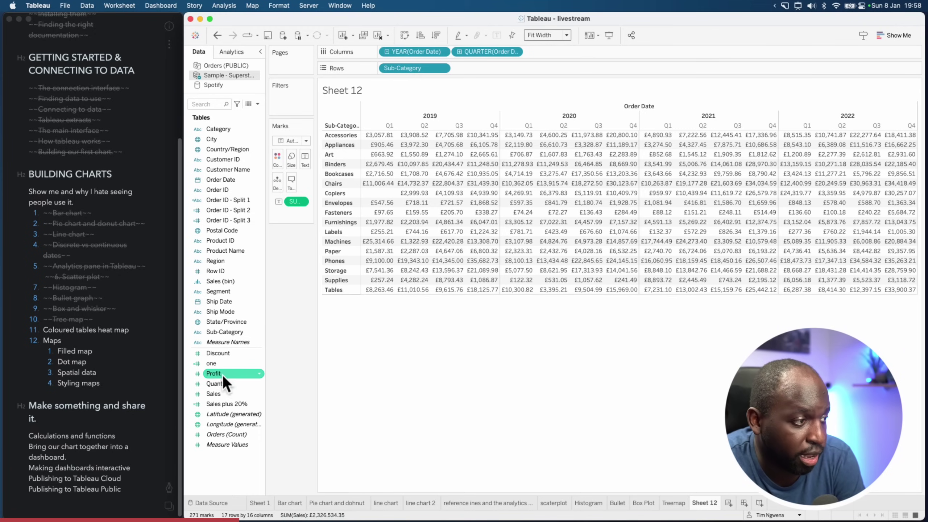
Colour the sales values by SUM(Profit) and move the profit legend beside the Marks card
drag(213, 373, 275, 161)
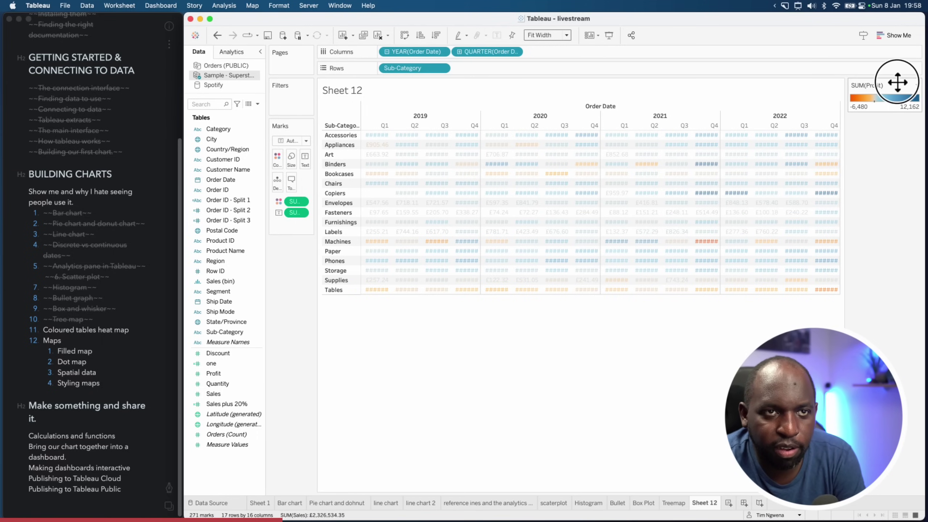
drag(895, 78, 292, 249)
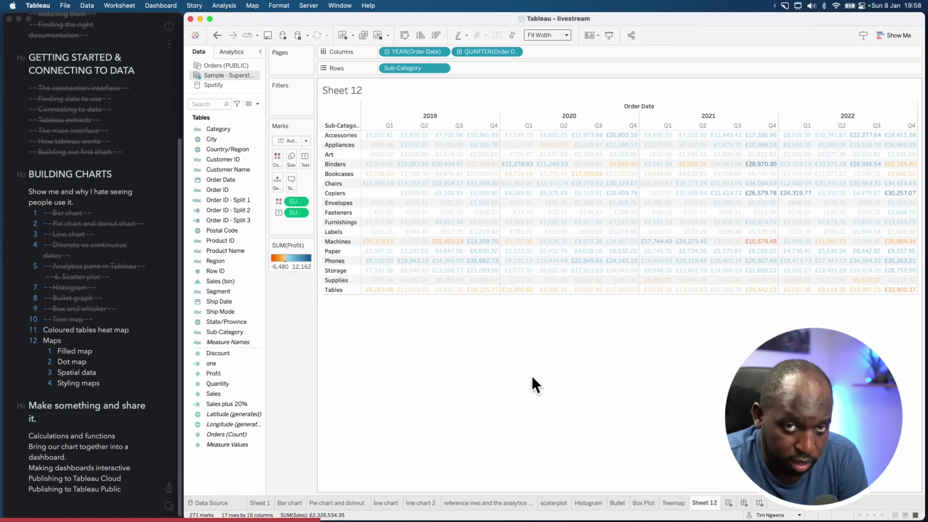
right_click(557, 194)
Change the mark type from Automatic to Square so each cell fills with profit colour
click(593, 245)
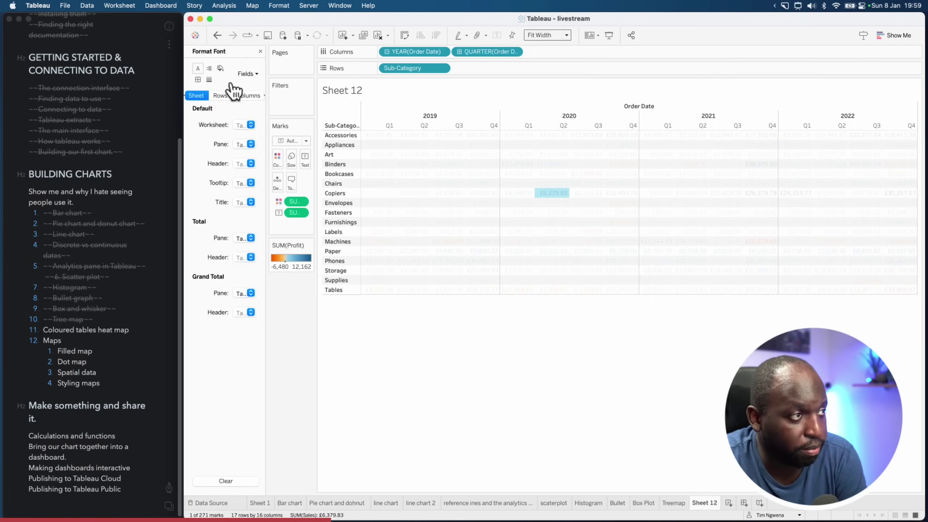
click(521, 378)
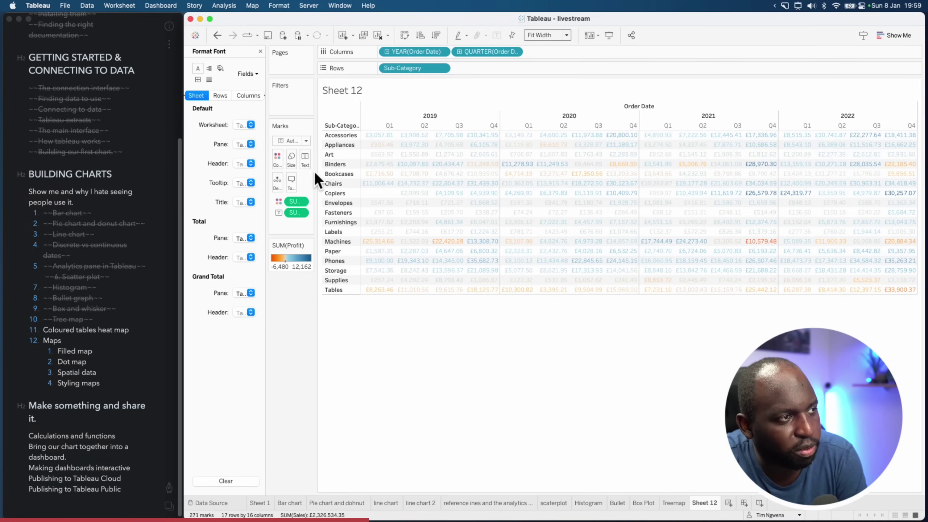
drag(315, 171, 349, 178)
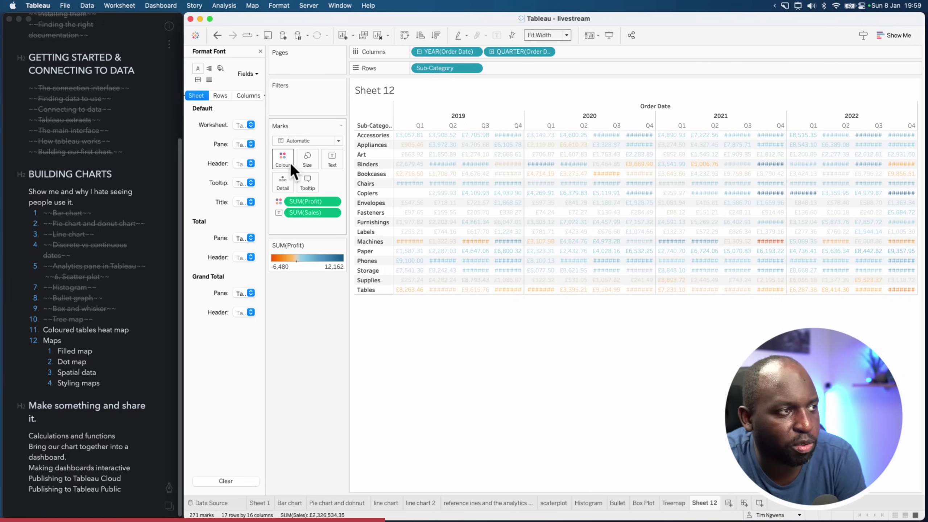
click(312, 140)
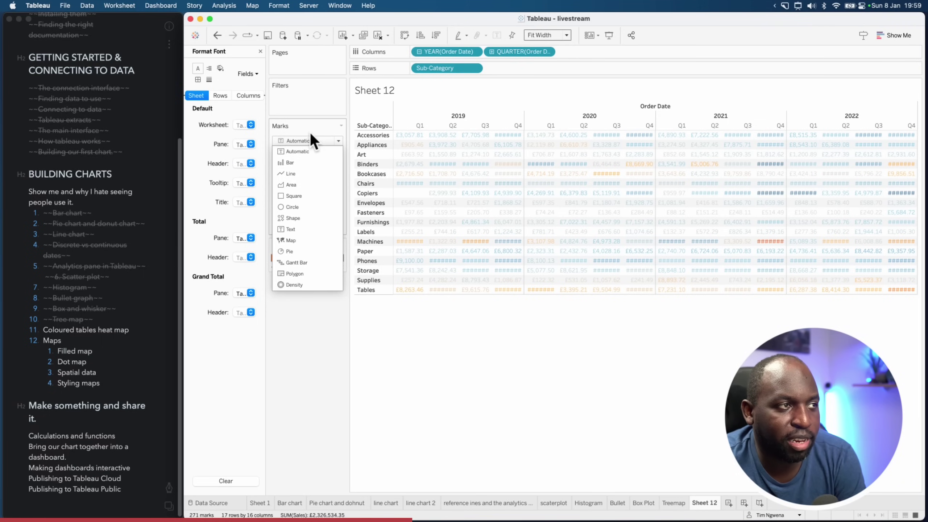
click(311, 134)
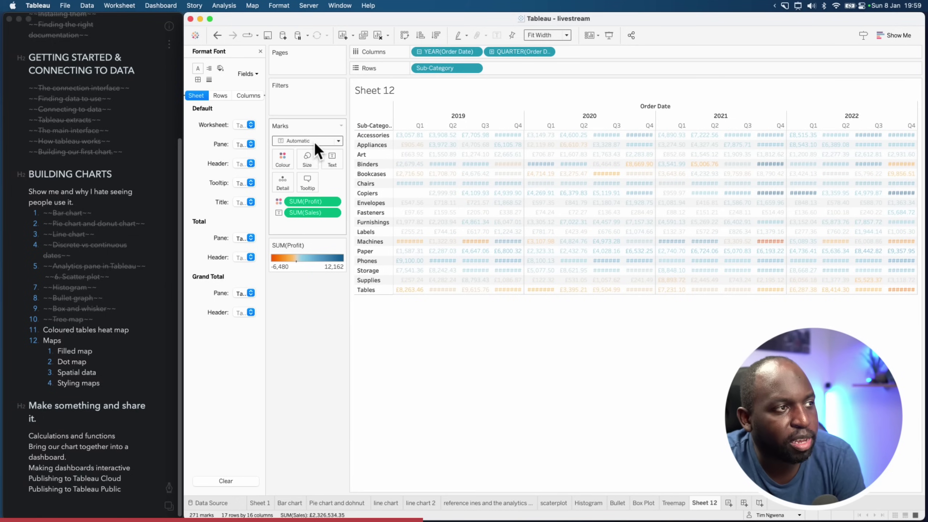
click(317, 141)
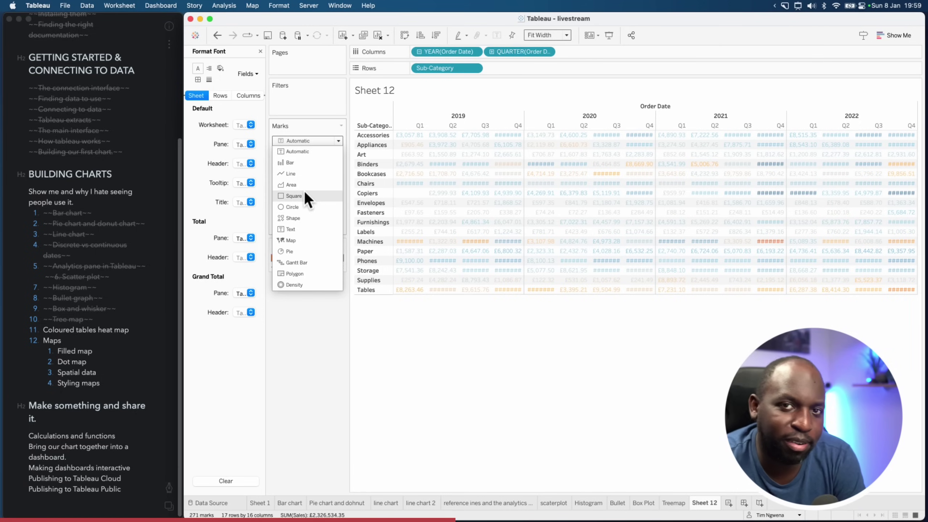
click(305, 196)
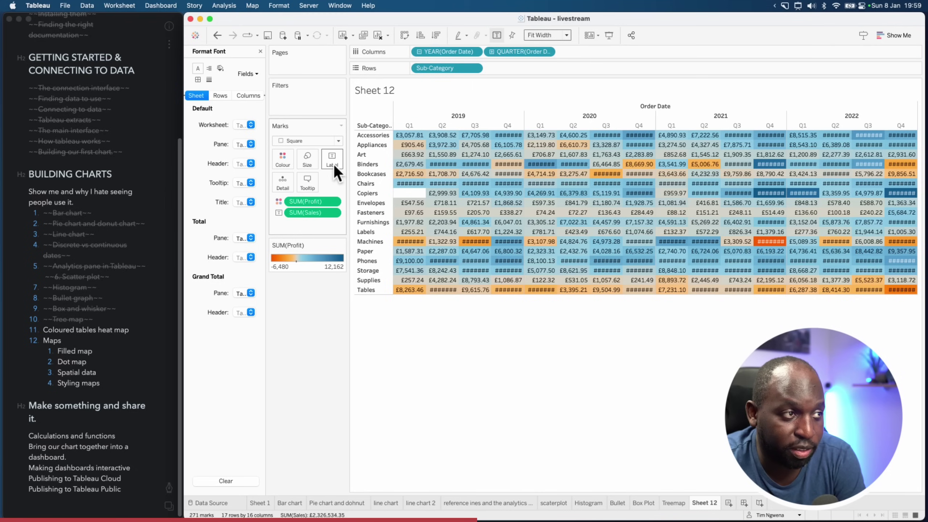
mouse_move(402, 187)
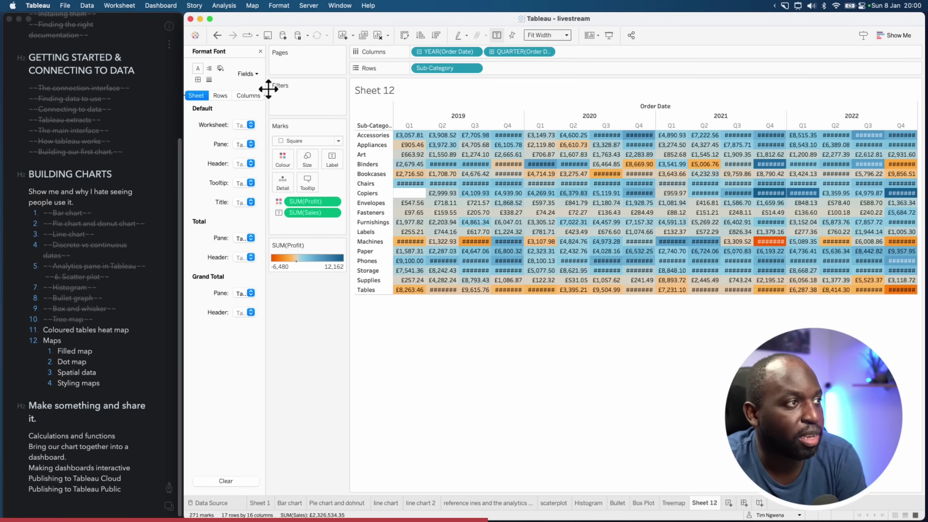
click(260, 51)
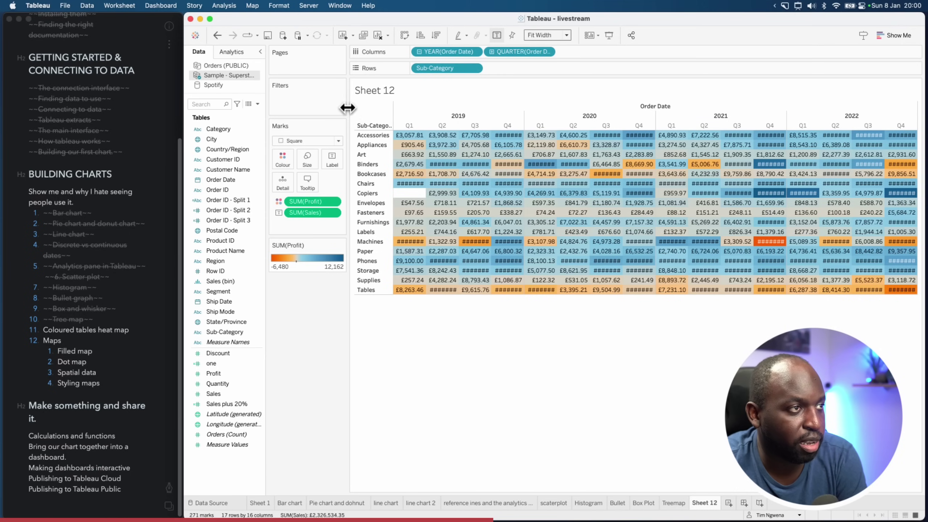
Widen the table so values show fully and open the SUM(Profit) legend's dropdown menu
drag(347, 108, 316, 108)
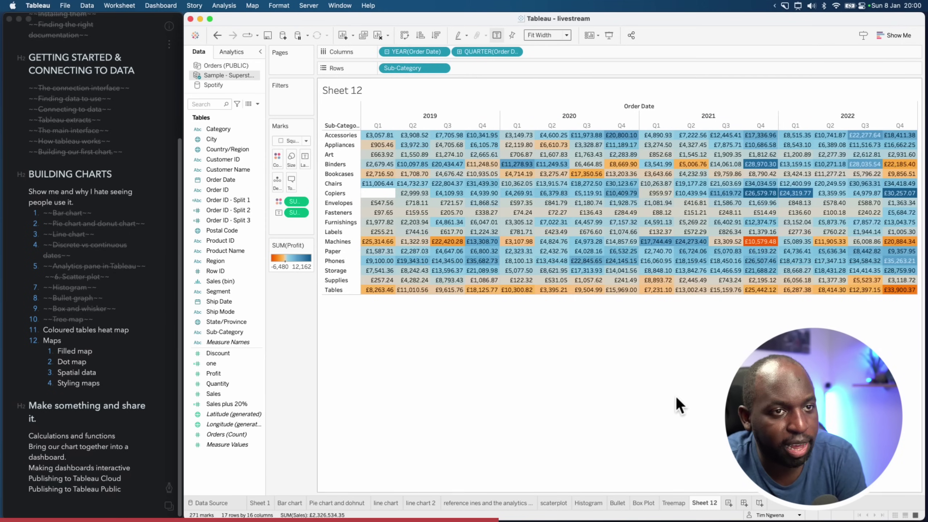
mouse_move(670, 501)
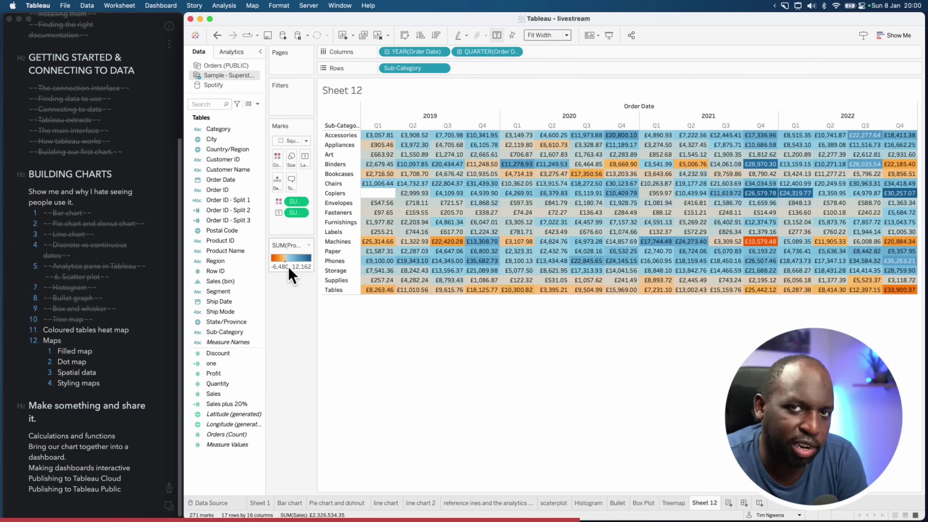
click(309, 245)
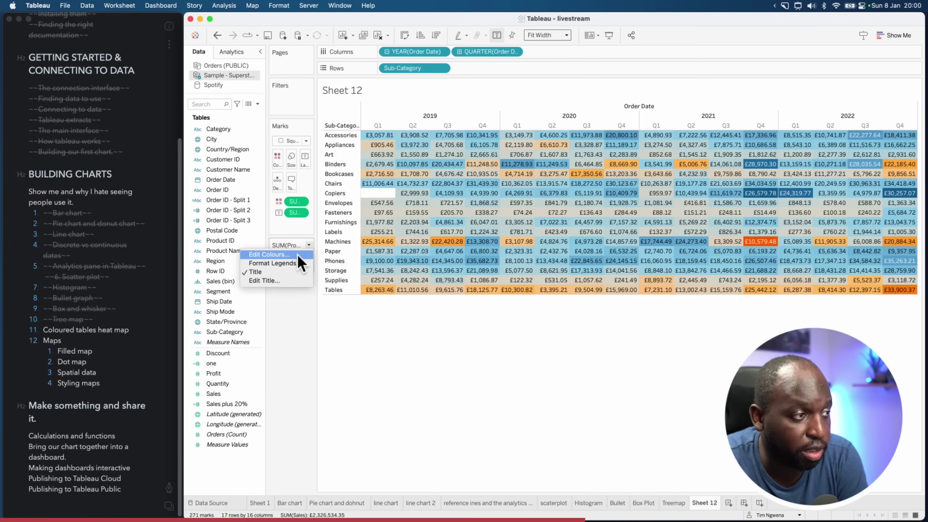
click(298, 254)
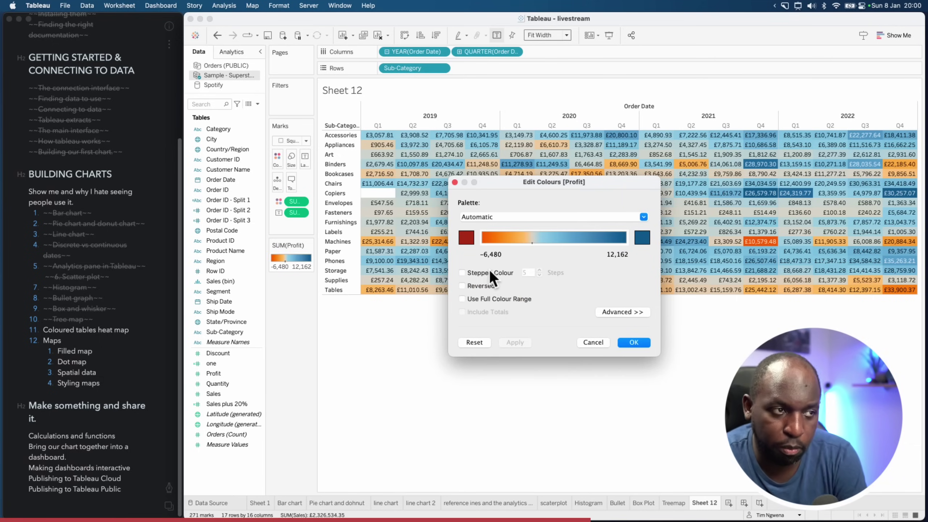
click(463, 272)
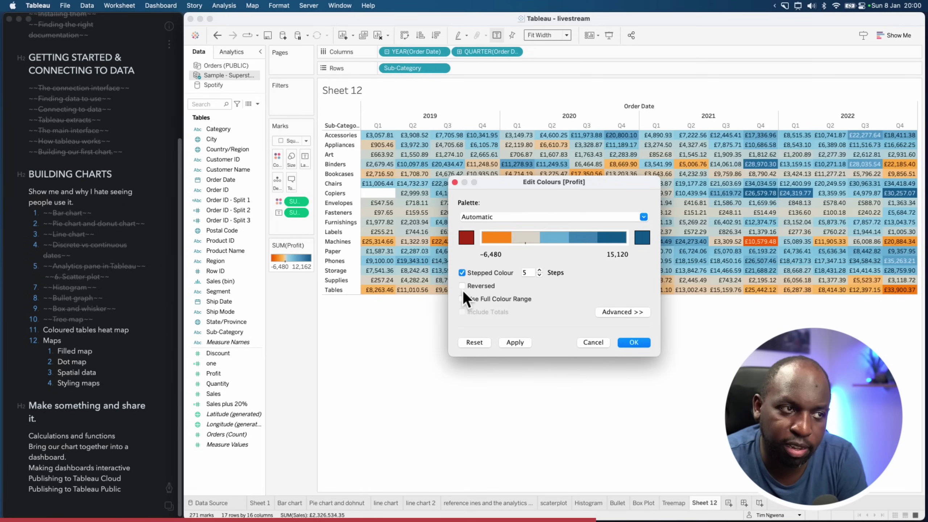
click(514, 343)
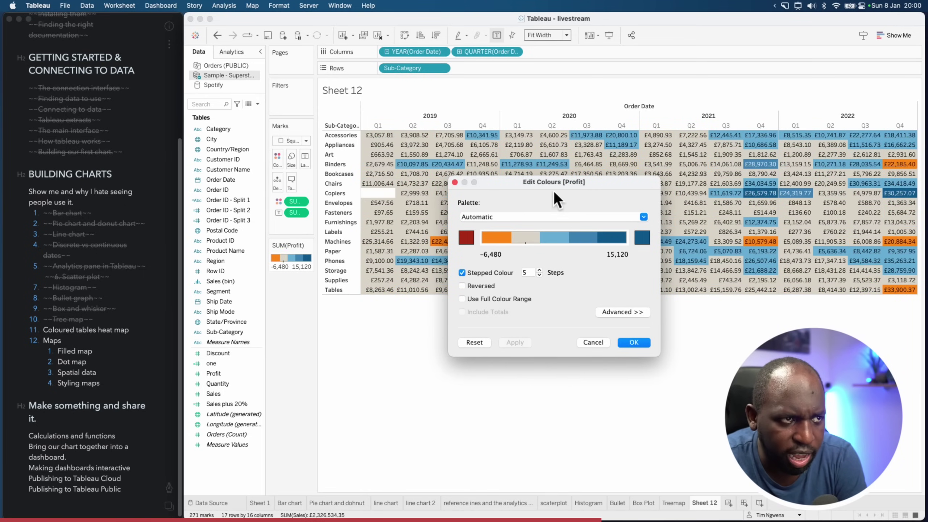
drag(554, 186, 567, 317)
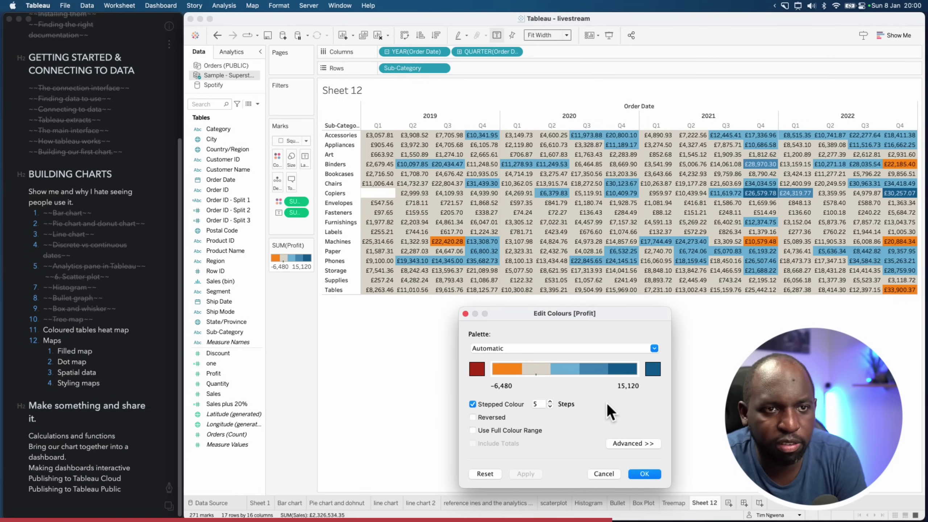
click(550, 402)
click(550, 402)
click(551, 401)
click(550, 401)
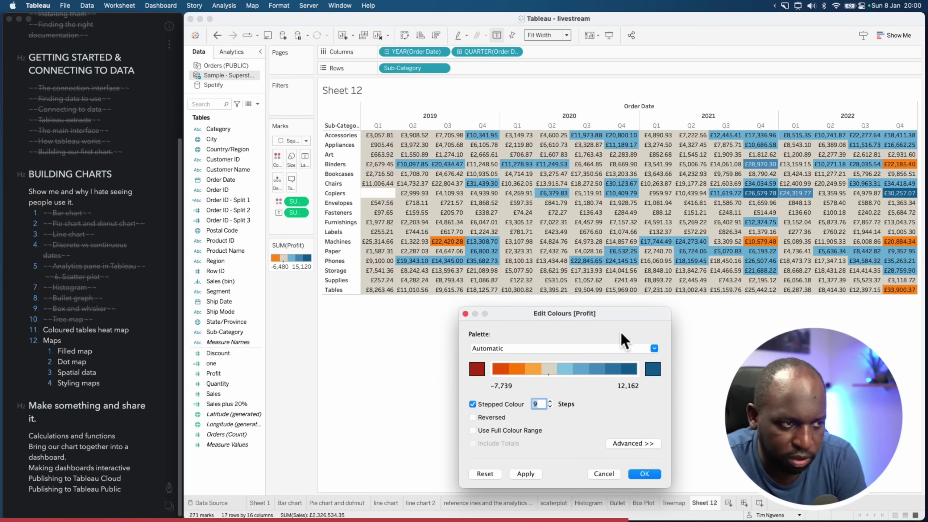
click(636, 443)
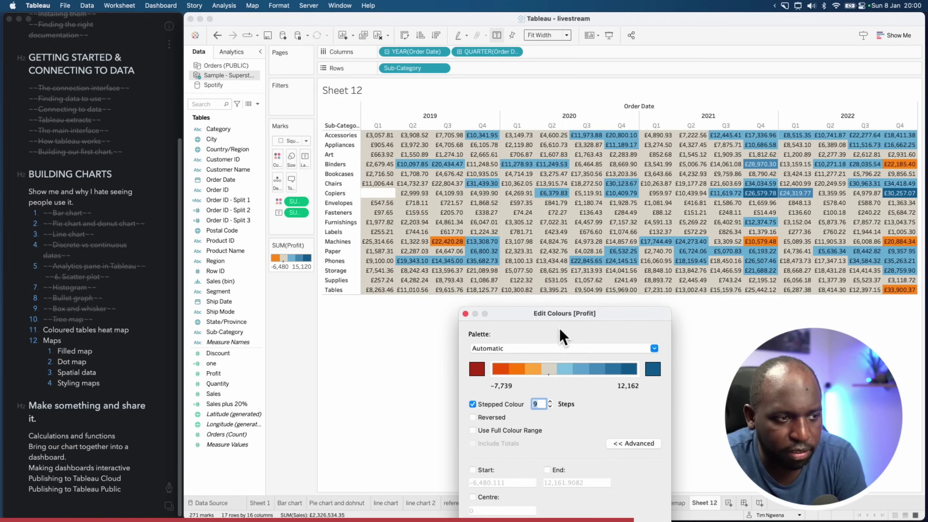
drag(565, 313, 277, 134)
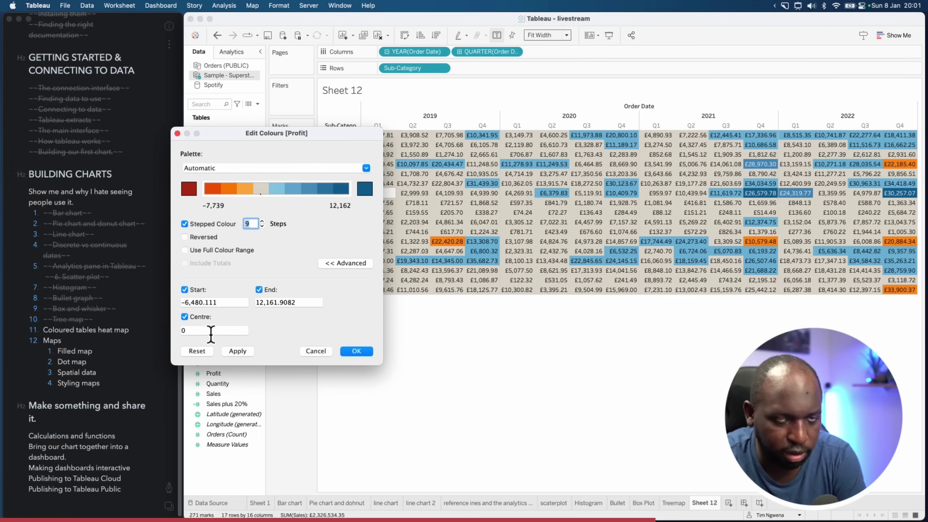
drag(220, 131, 245, 174)
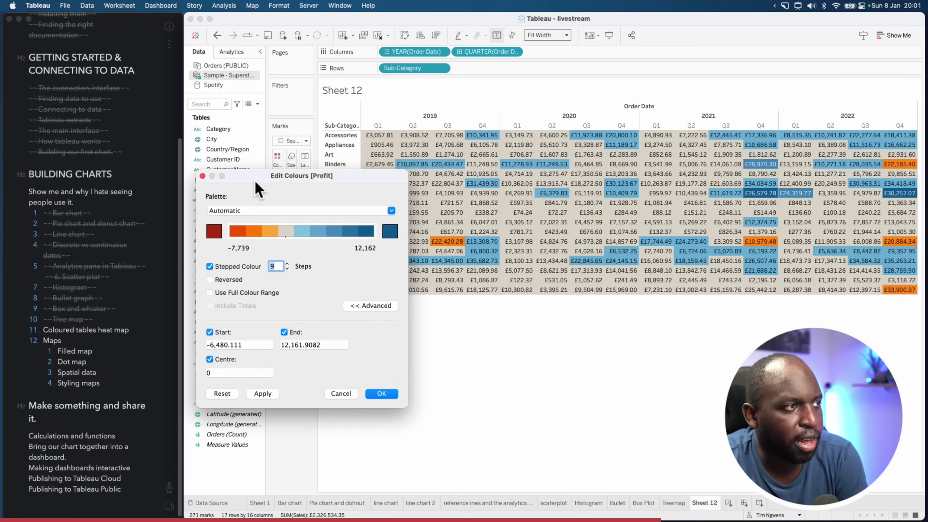
click(258, 210)
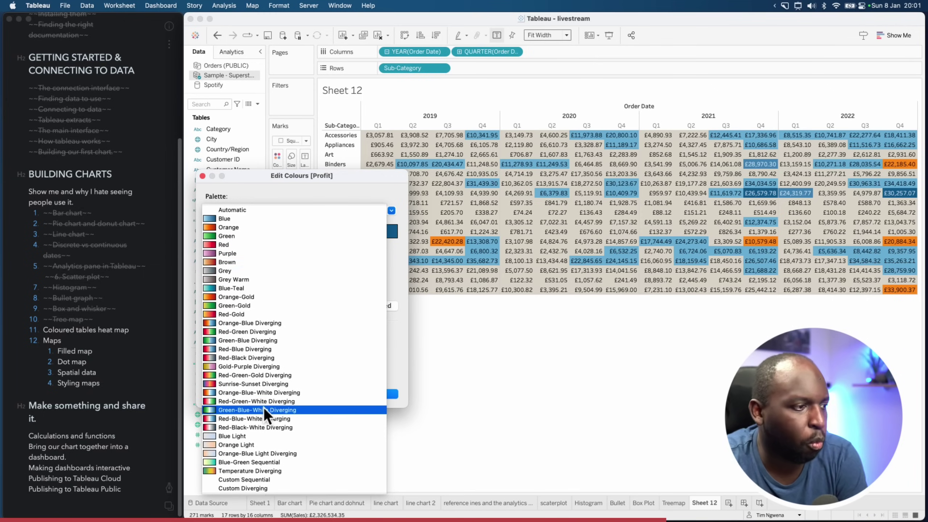
click(333, 175)
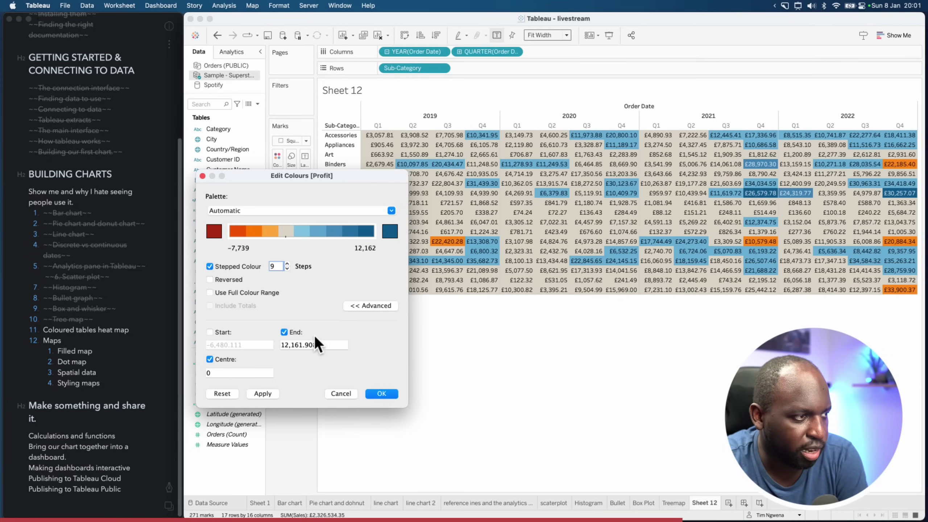
click(360, 308)
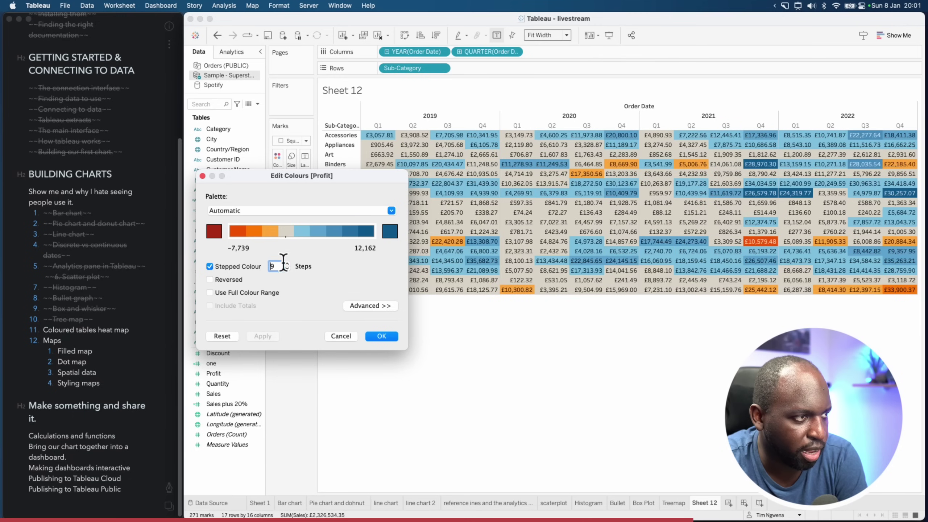
click(221, 266)
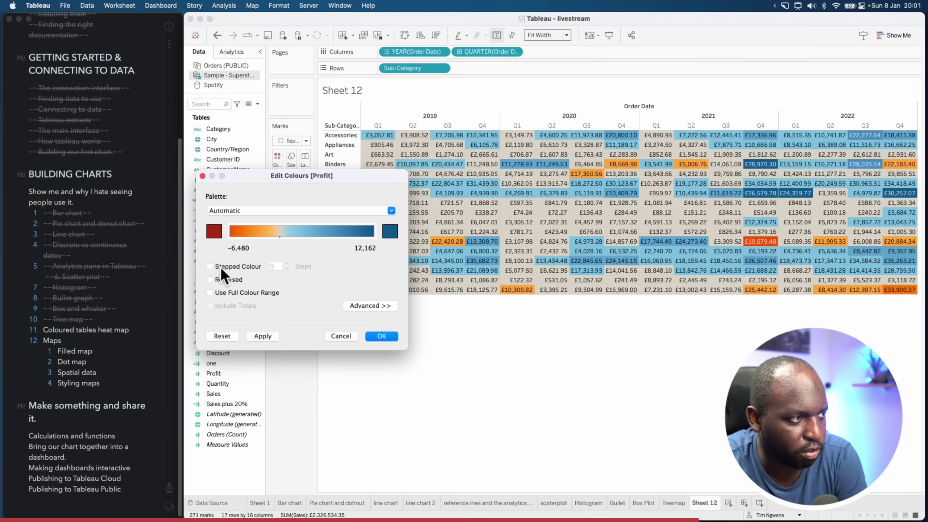
click(389, 339)
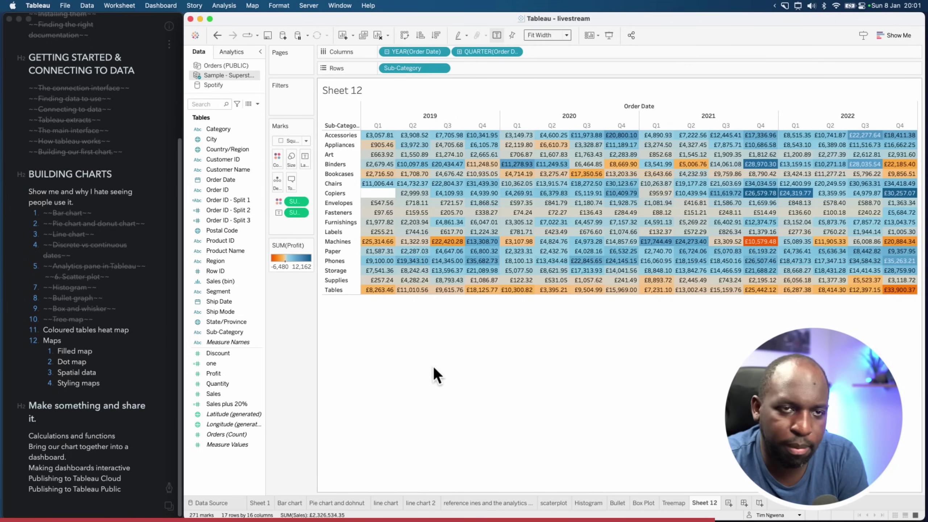
Strike through the Coloured tables heat map item in the Bear outline
click(138, 332)
drag(138, 331, 43, 332)
click(170, 488)
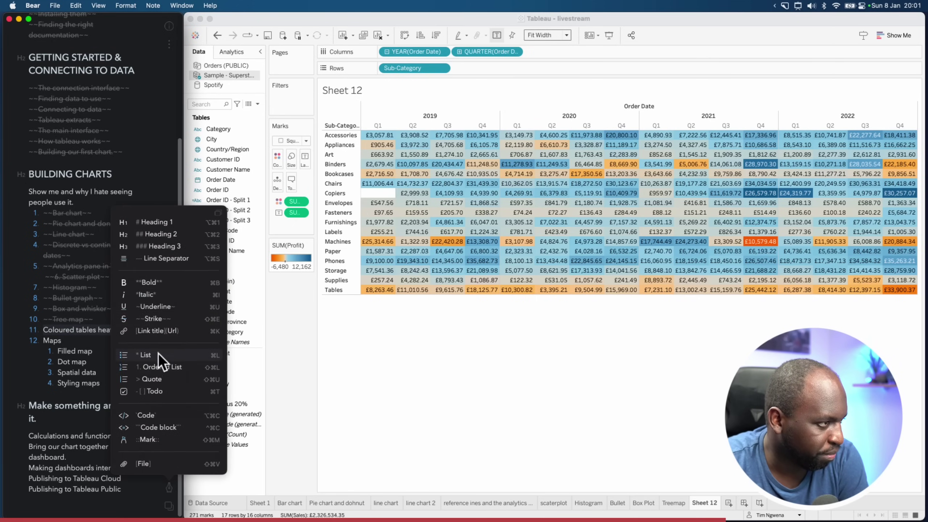
click(161, 316)
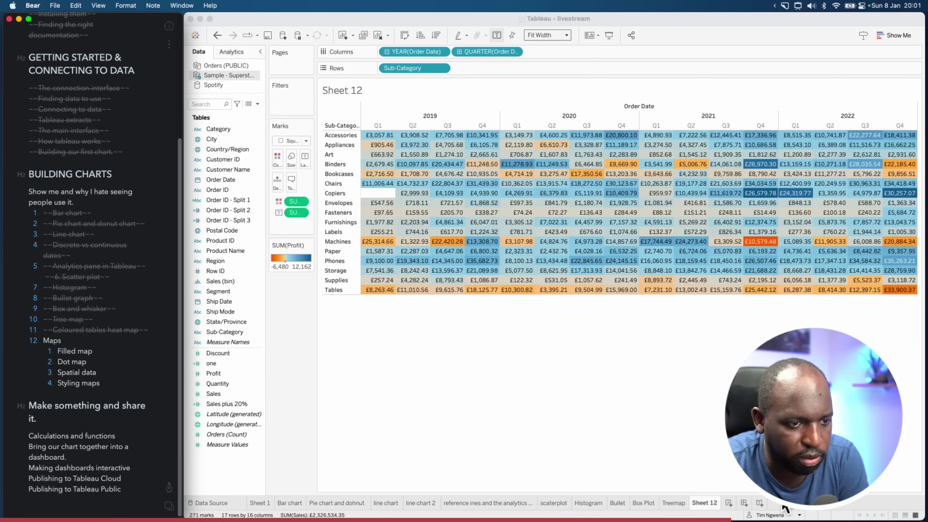
Rename the Sheet 12 worksheet to 'Heat Map'
right_click(703, 502)
key(Return)
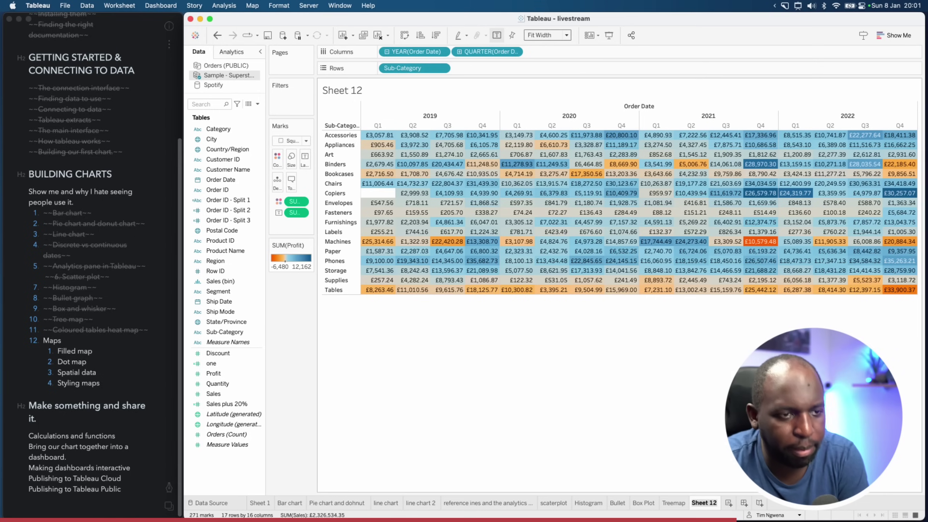
text(Heat Map)
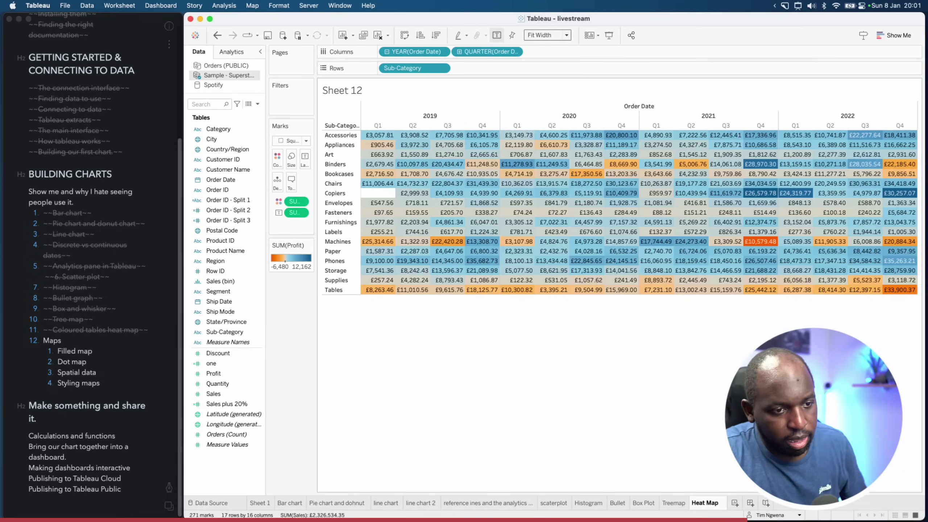
key(Return)
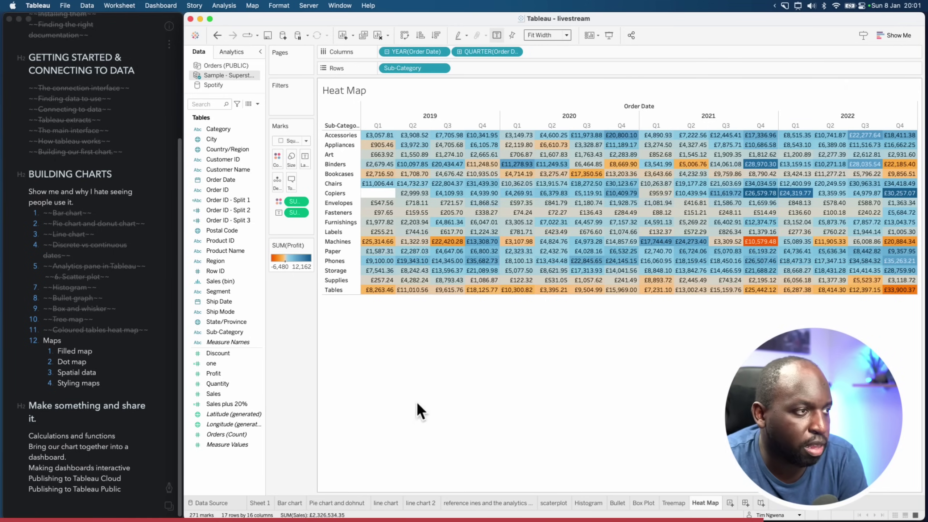
Open the Edit Colours dialog for Profit and annotate its colour ramp with an arrow
click(309, 245)
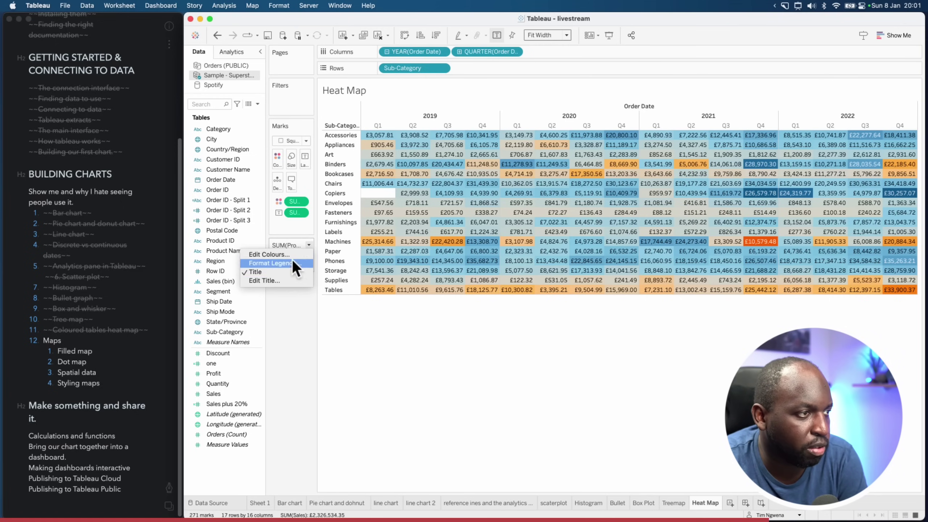
click(269, 255)
drag(523, 185, 181, 234)
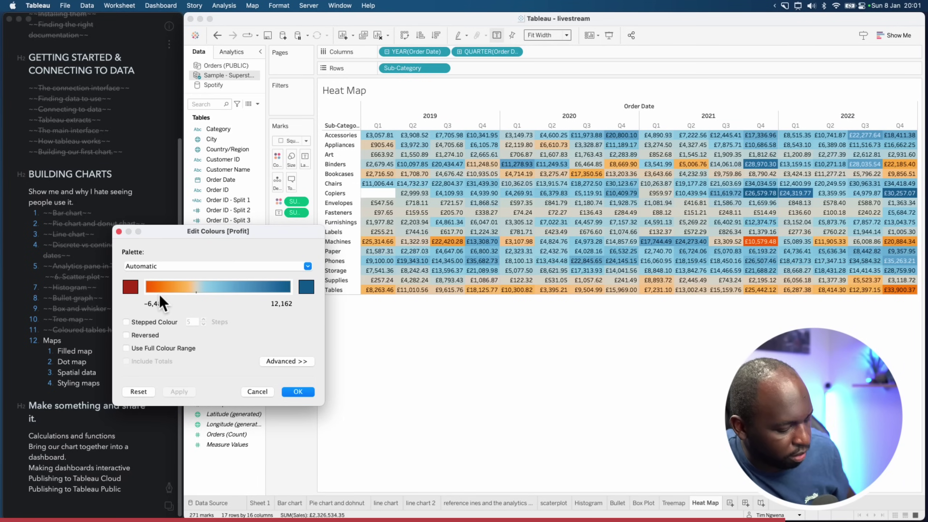
key(ctrl+alt+a)
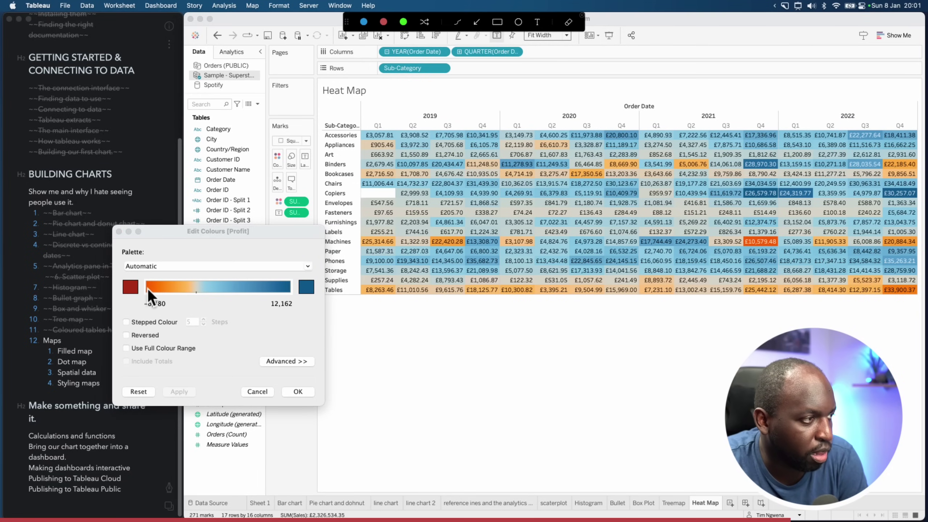
drag(148, 289, 287, 287)
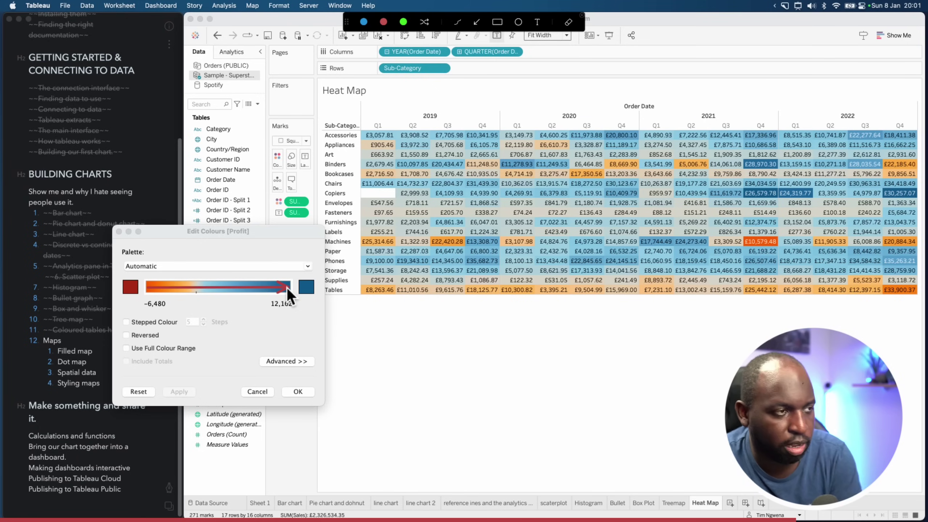
key(Escape)
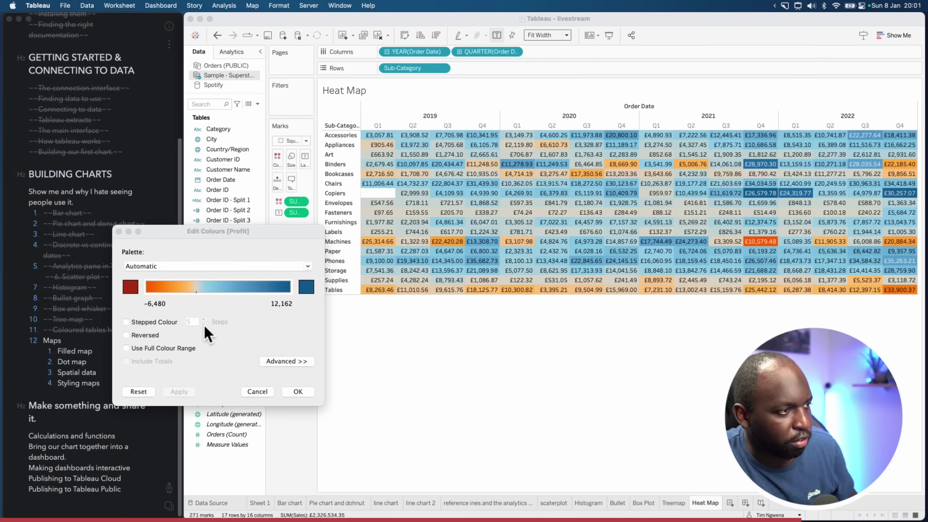
Try a stepped Profit colour palette with 12 steps on the heat map
click(126, 322)
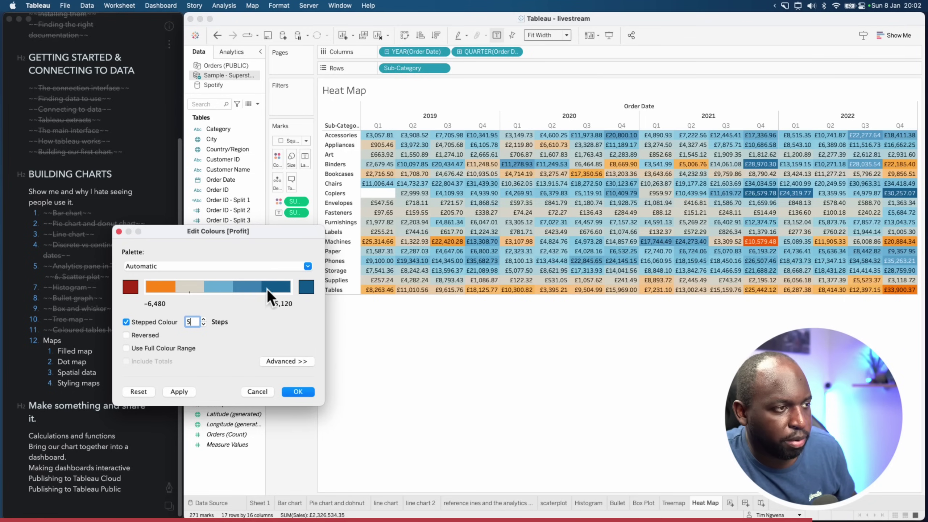
click(203, 319)
click(203, 320)
click(203, 319)
click(203, 319)
click(203, 319)
click(204, 319)
click(204, 319)
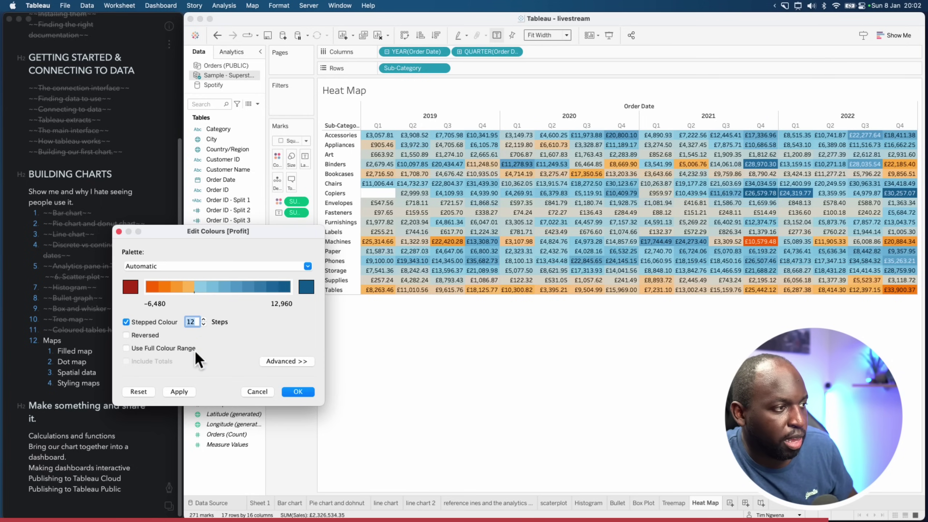
click(179, 393)
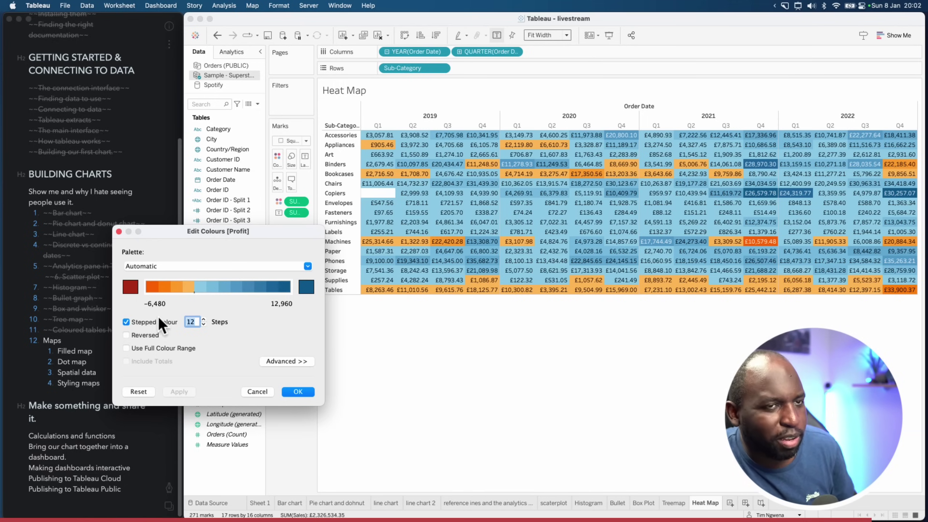
Return to a continuous colour ramp and apply the edited Profit palette with OK
click(126, 322)
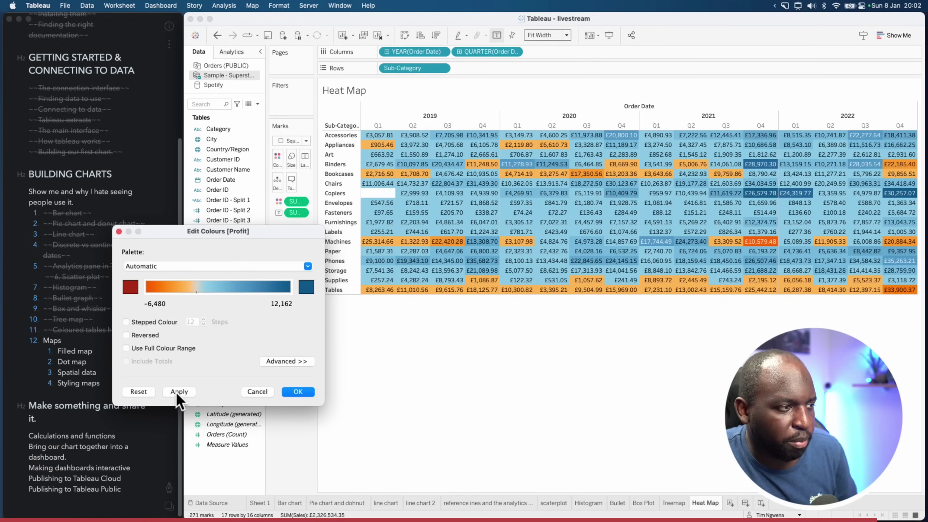
click(181, 391)
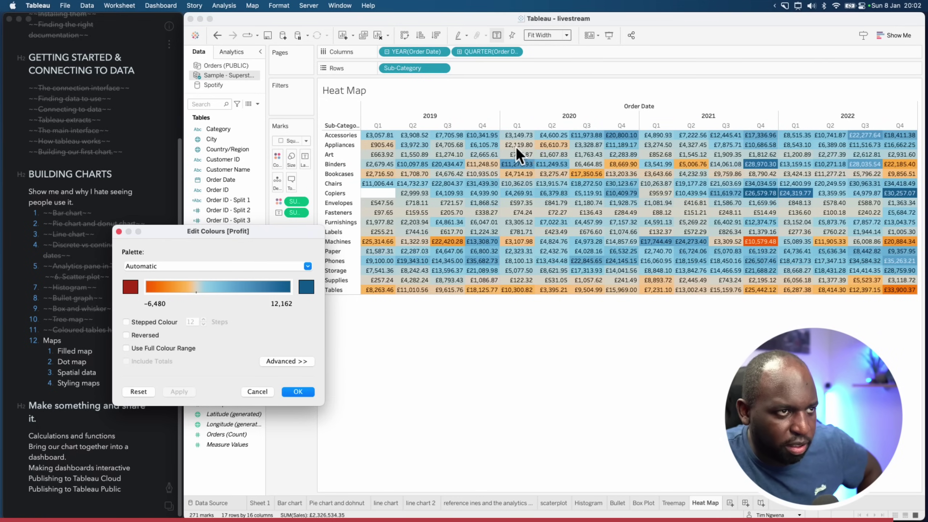
key(super+shift+a)
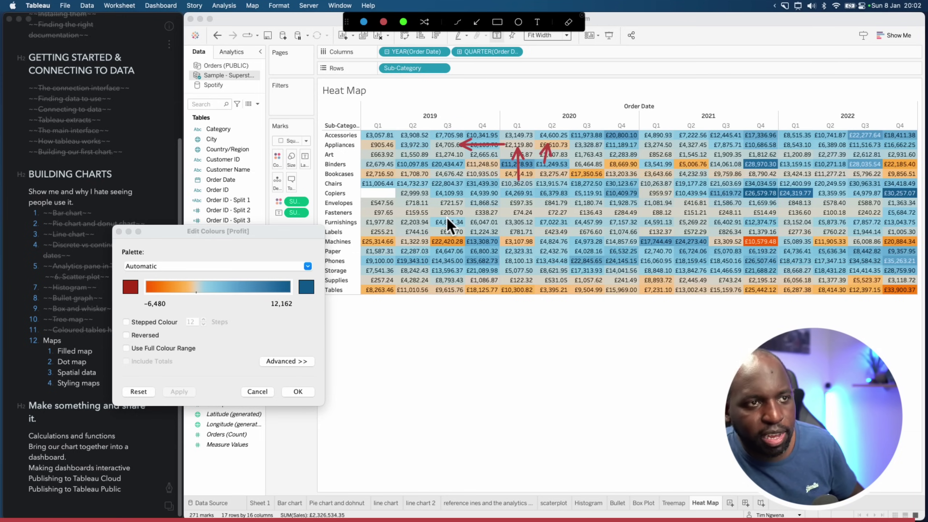
key(Escape)
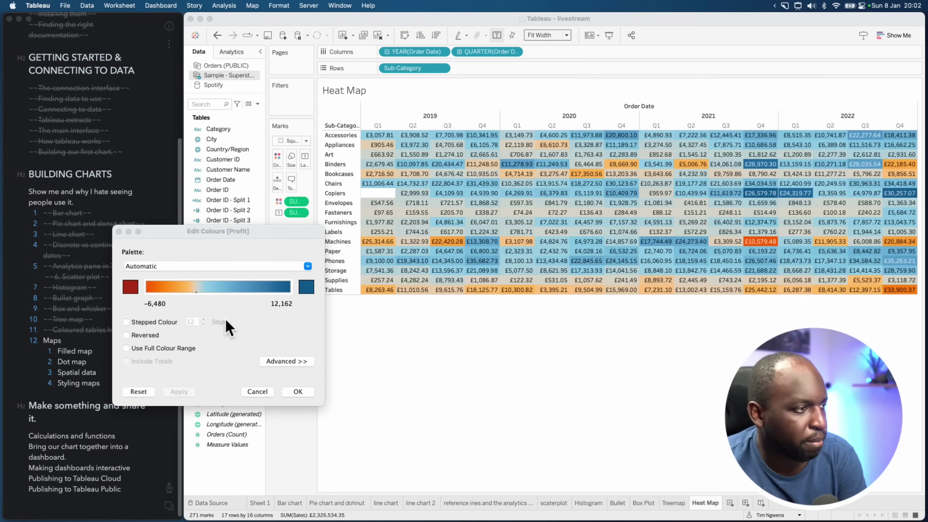
click(305, 395)
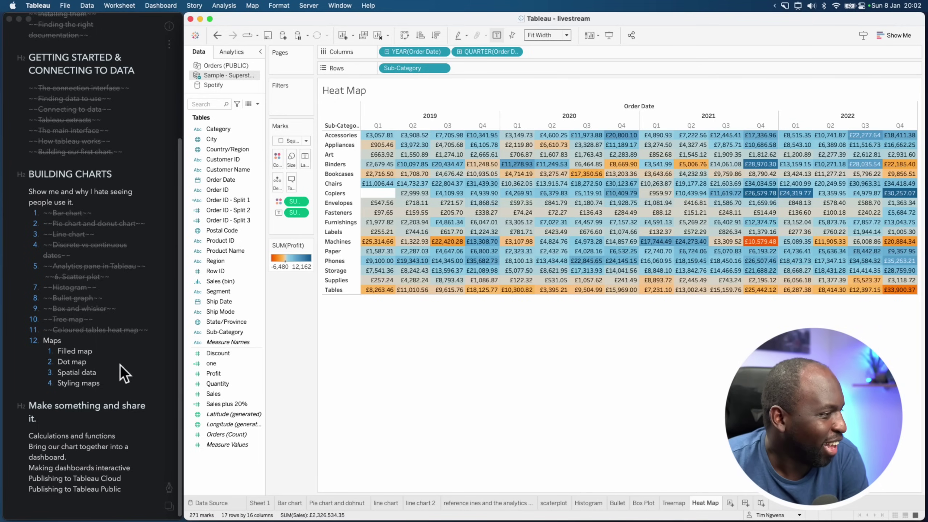
Add a new empty worksheet, Sheet 13, and widen the Data pane field list
click(89, 342)
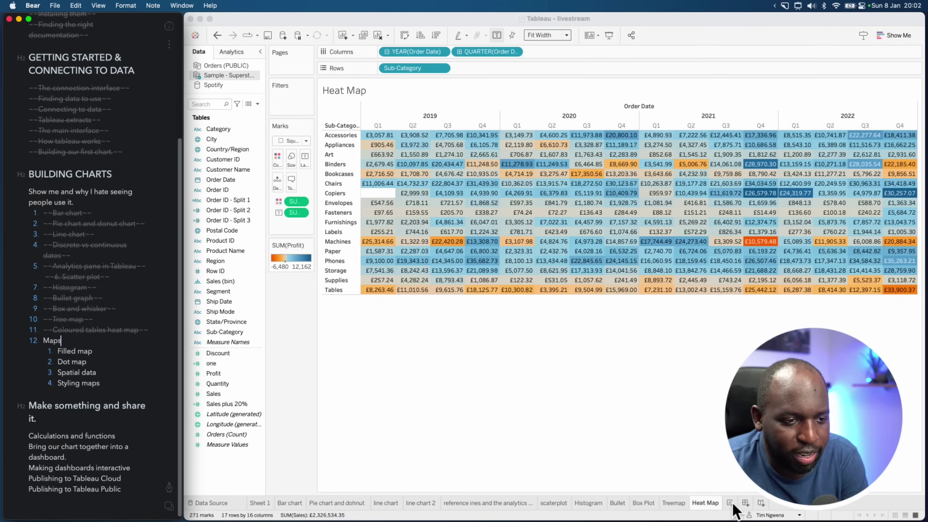
click(731, 503)
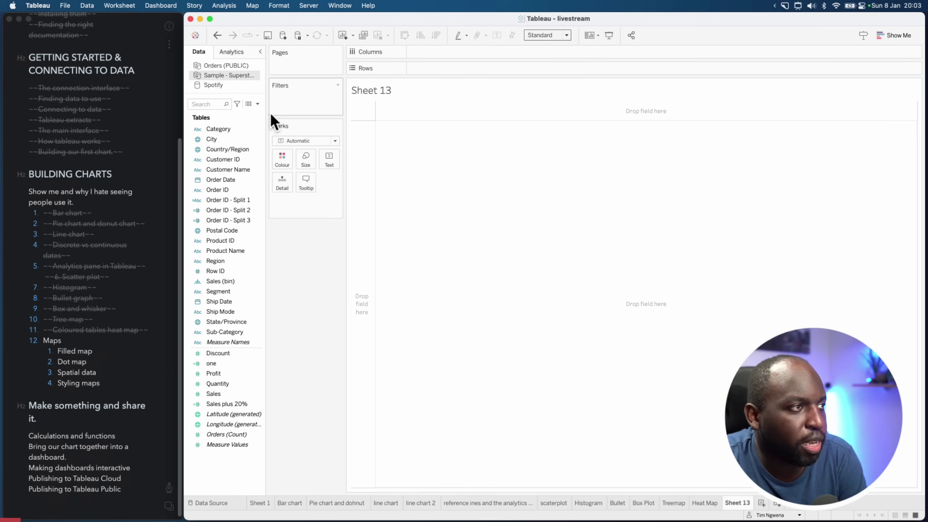
drag(266, 114, 280, 115)
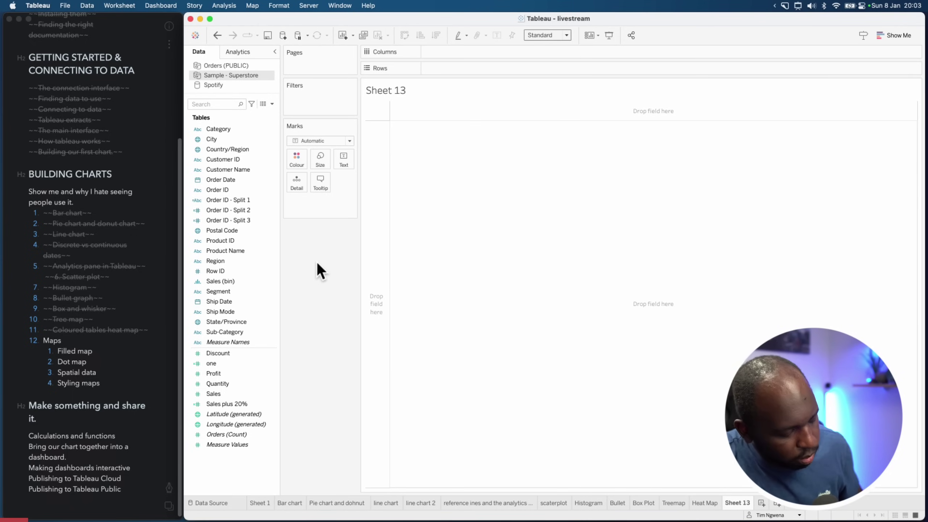
Annotate the City and Country/Region fields with on-screen arrows, then clear them
key(super+shift+a)
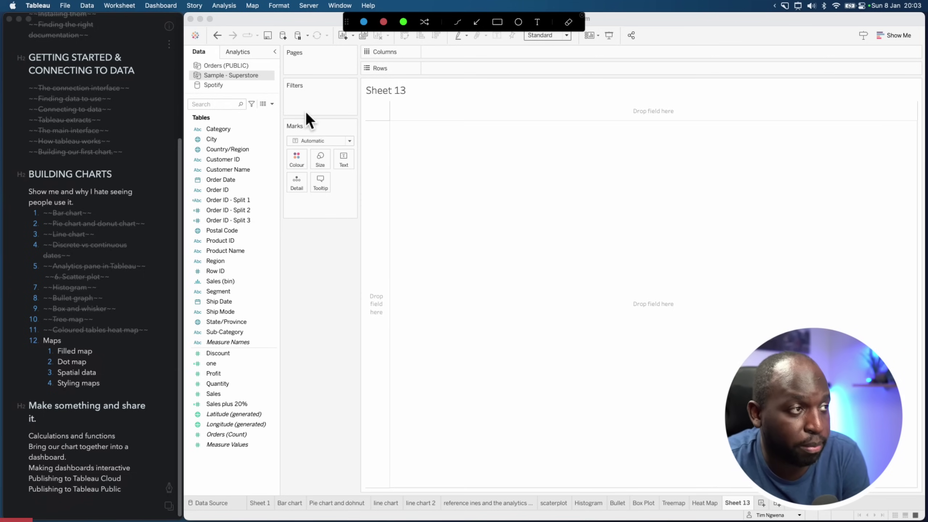
drag(257, 126, 223, 137)
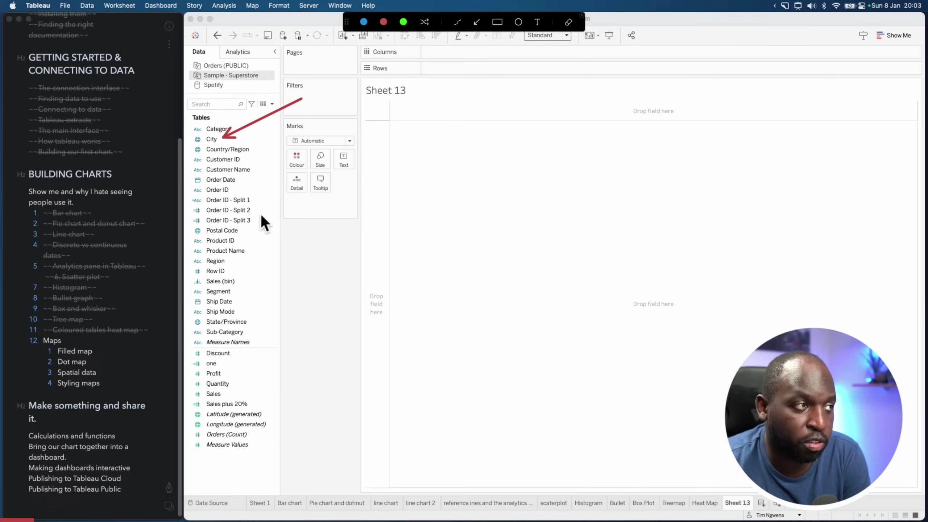
drag(297, 163, 257, 149)
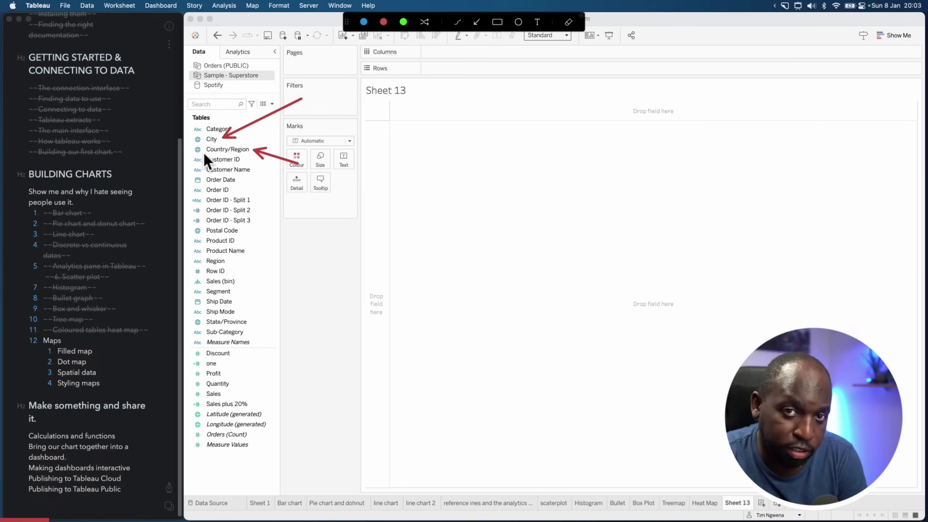
key(Escape)
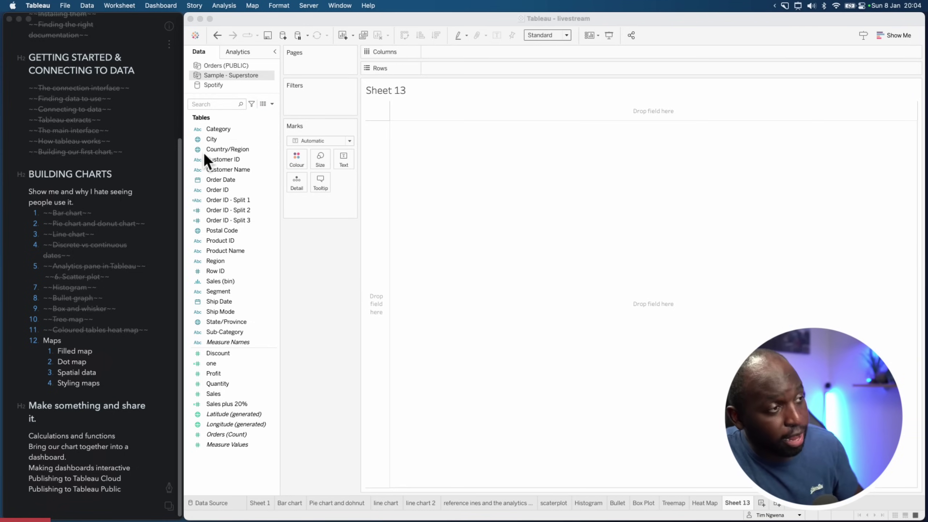
click(244, 150)
click(274, 150)
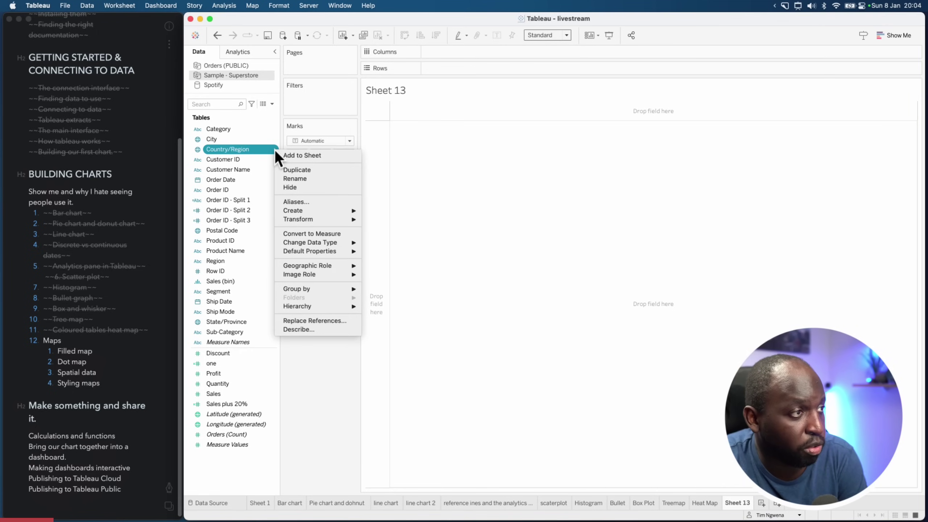
mouse_move(340, 267)
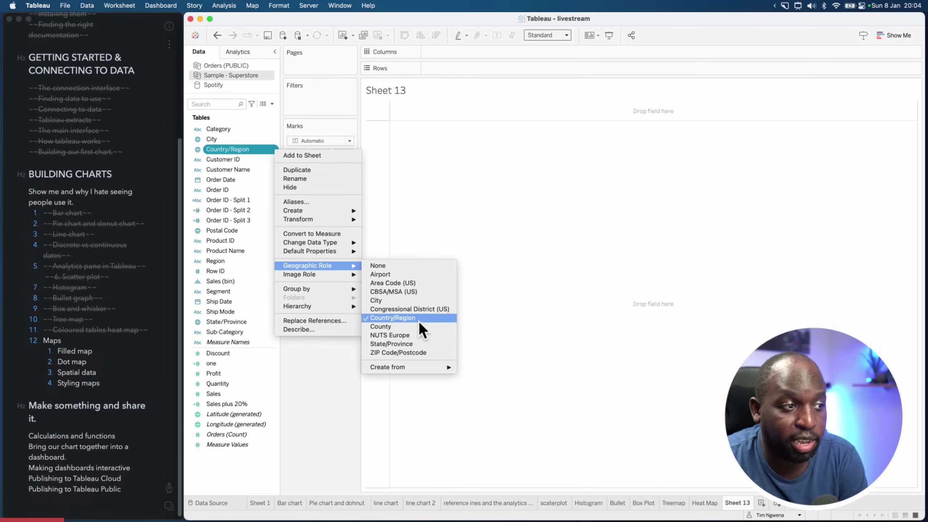
click(213, 139)
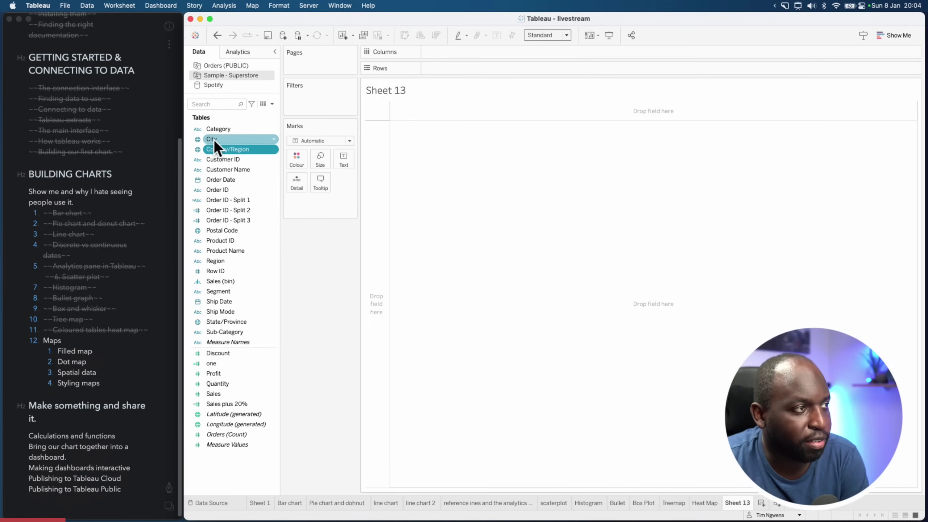
click(274, 139)
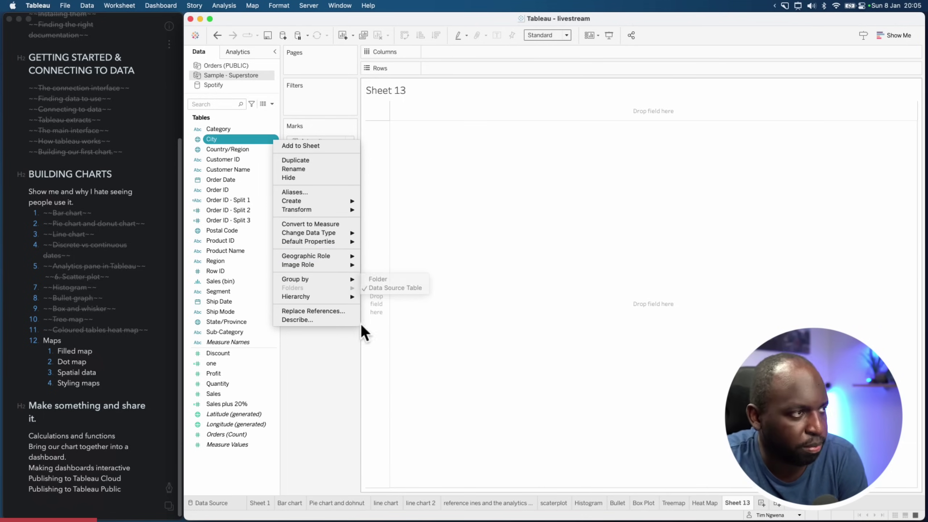
click(302, 433)
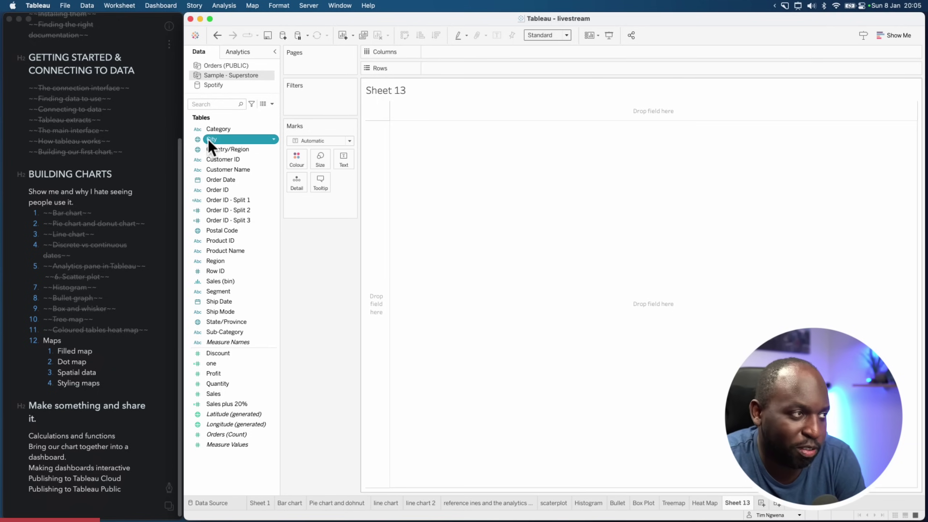
Add City to the view, plotting 49 city dots on a UK map with 493 unknown
key(Return)
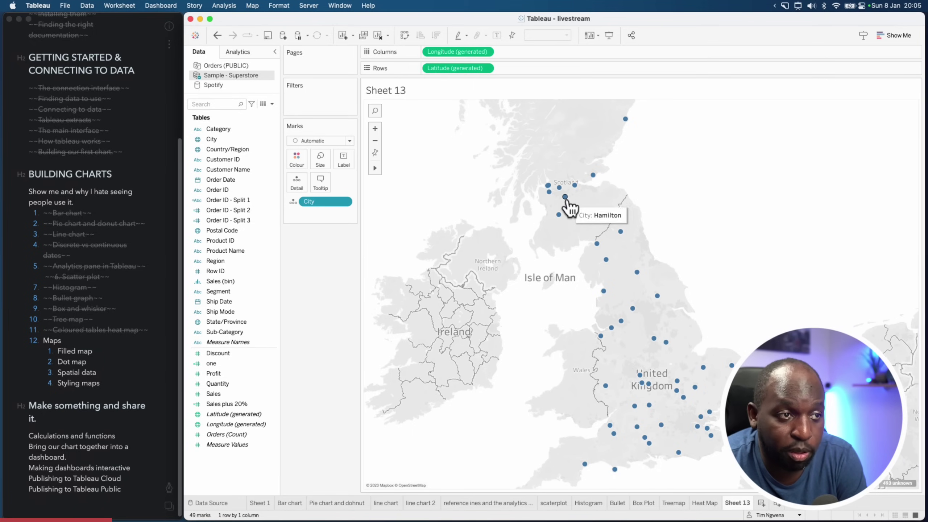
mouse_move(593, 177)
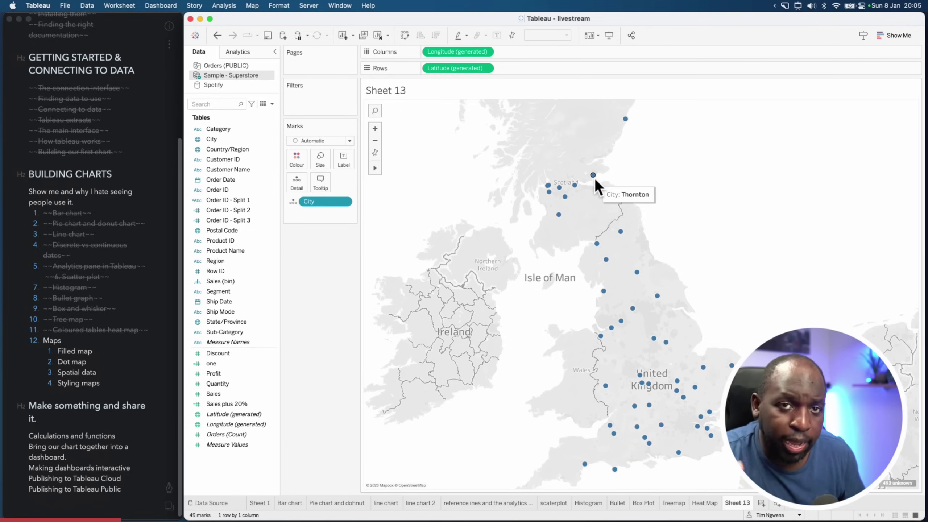
key(alt+shift+a)
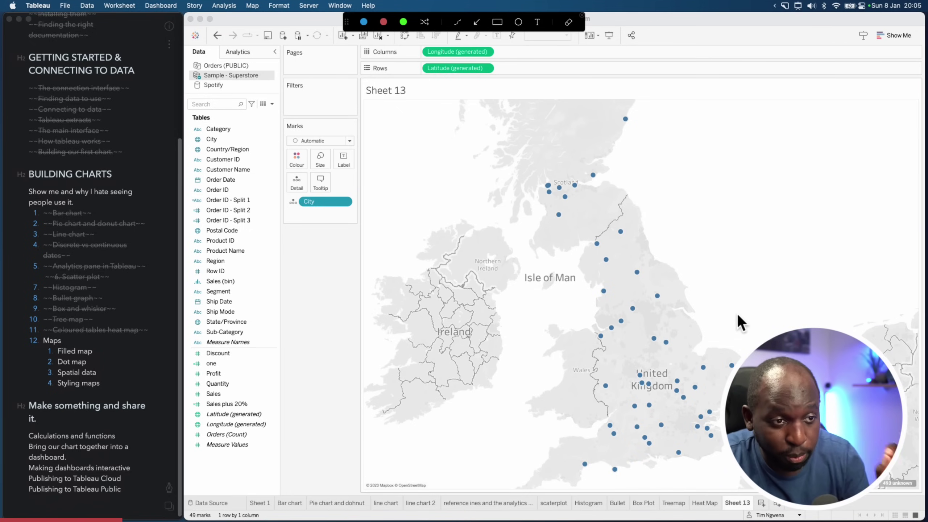
drag(744, 325, 756, 340)
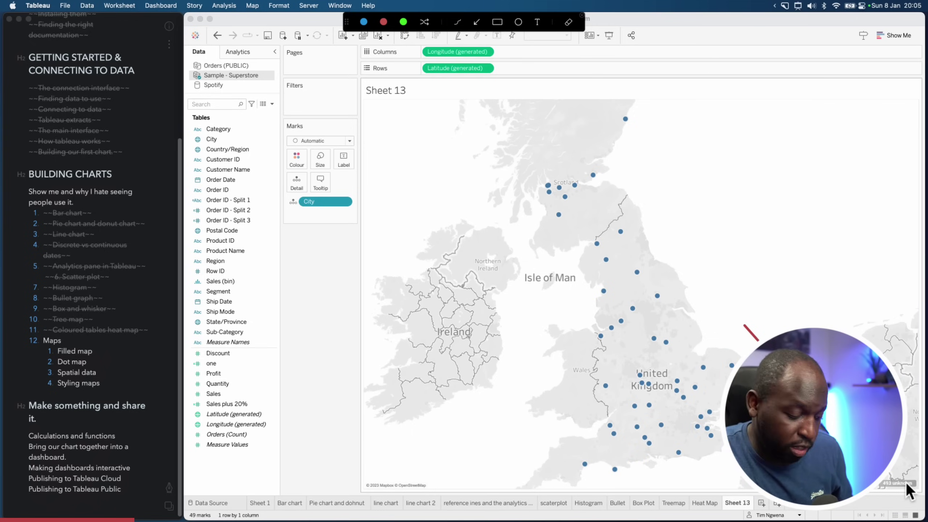
key(Escape)
Edit locations for the 493 unknown cities, taking country from the Country/Region field
click(904, 487)
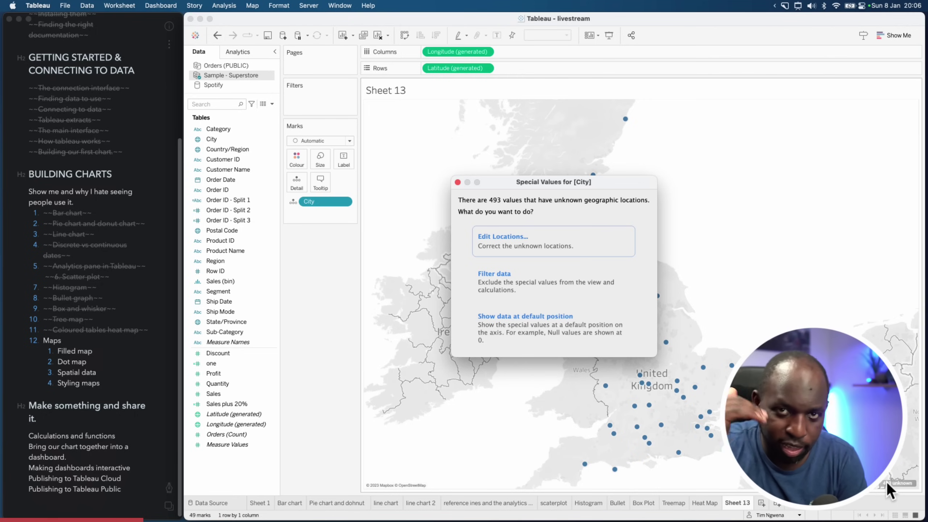
click(529, 250)
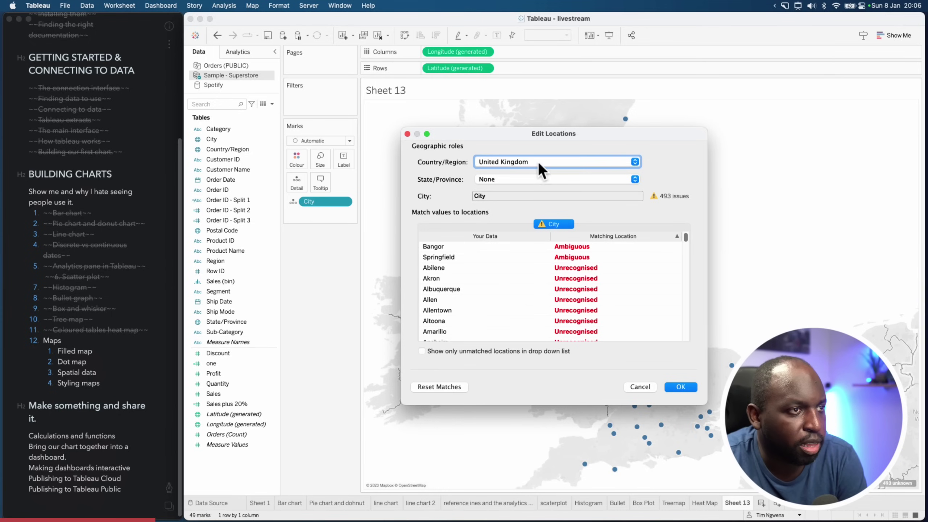
click(540, 163)
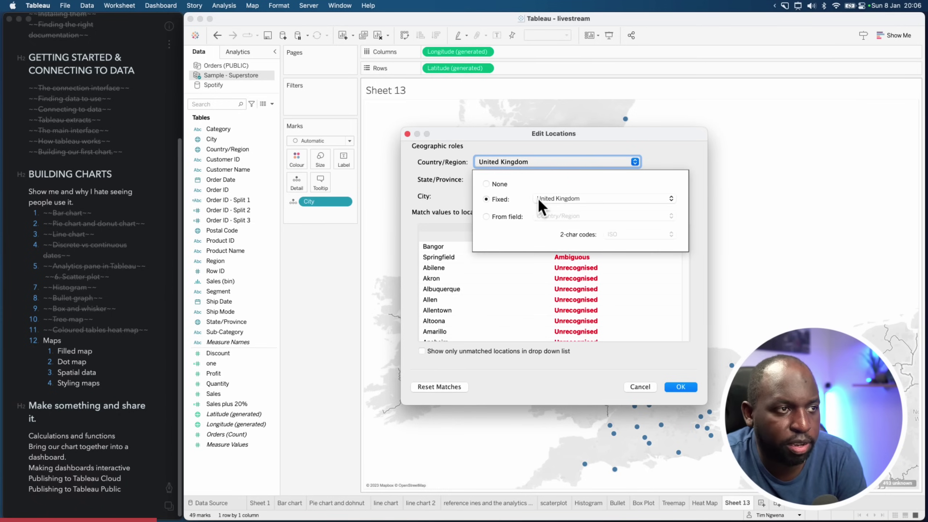
click(495, 219)
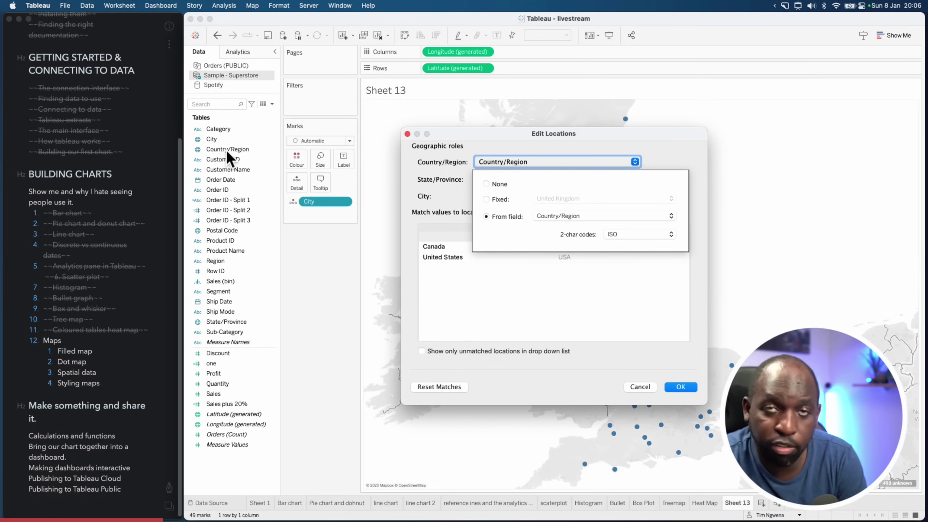
click(706, 162)
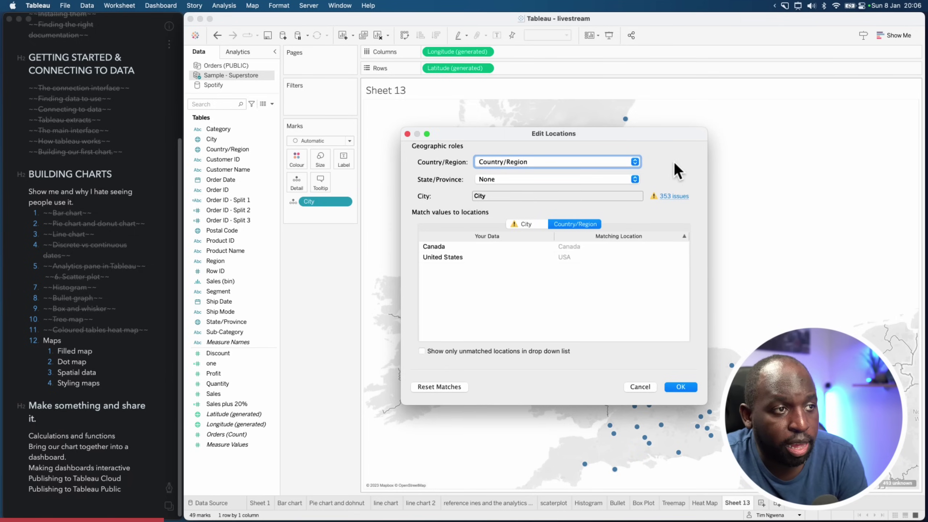
click(490, 180)
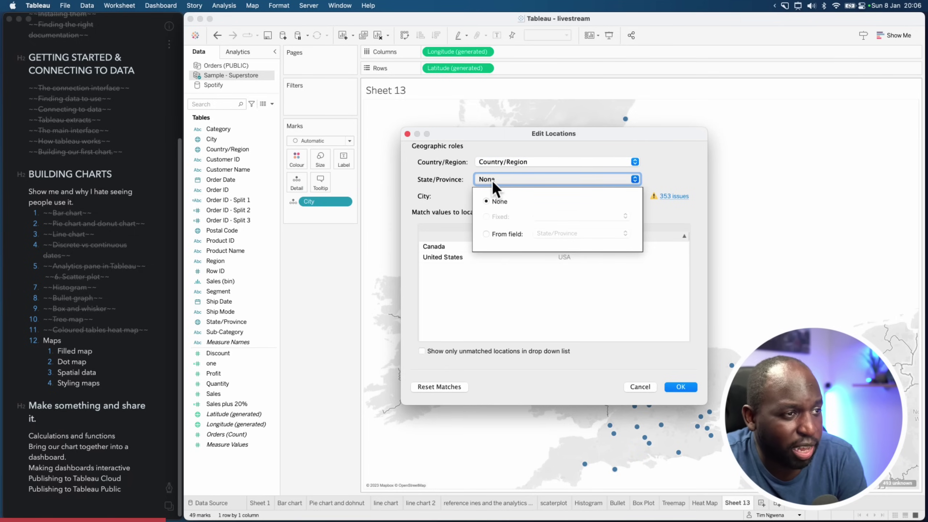
click(654, 178)
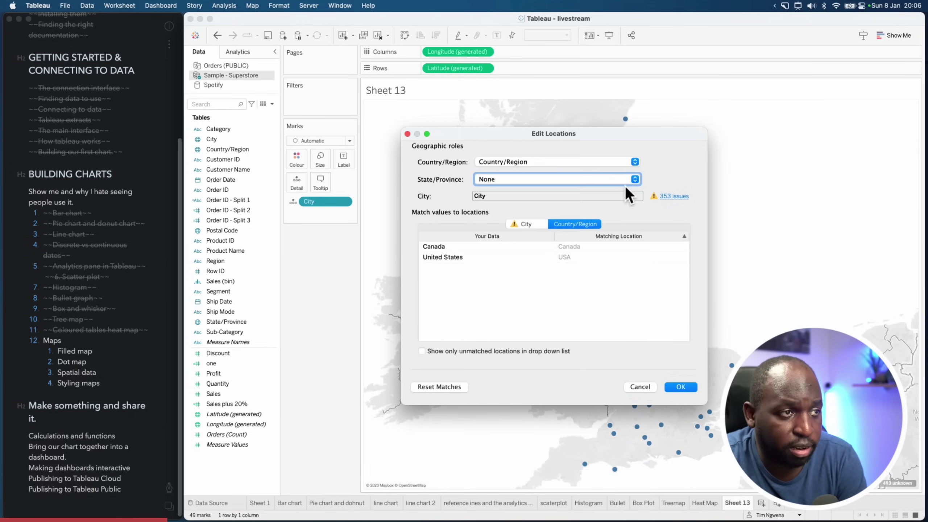
click(532, 222)
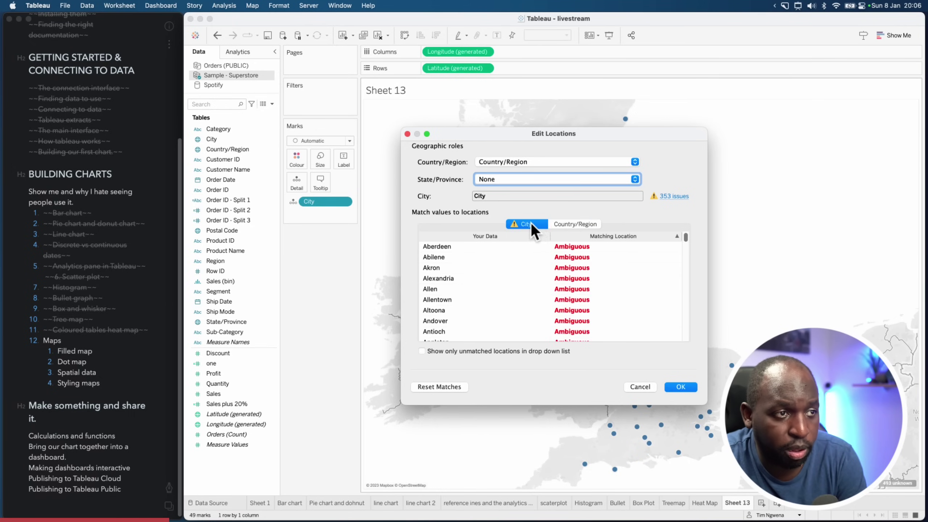
click(566, 225)
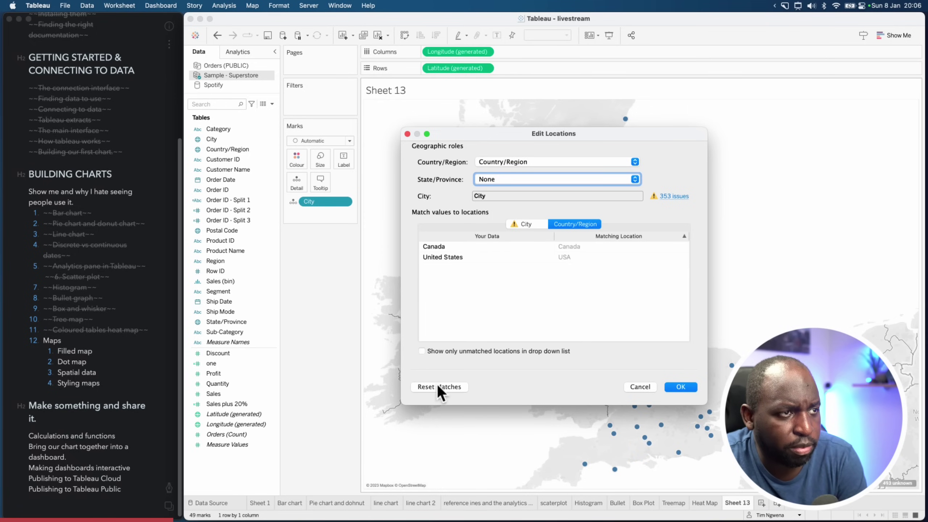
Try a data field for State/Province and keep country from the Country/Region field
click(521, 163)
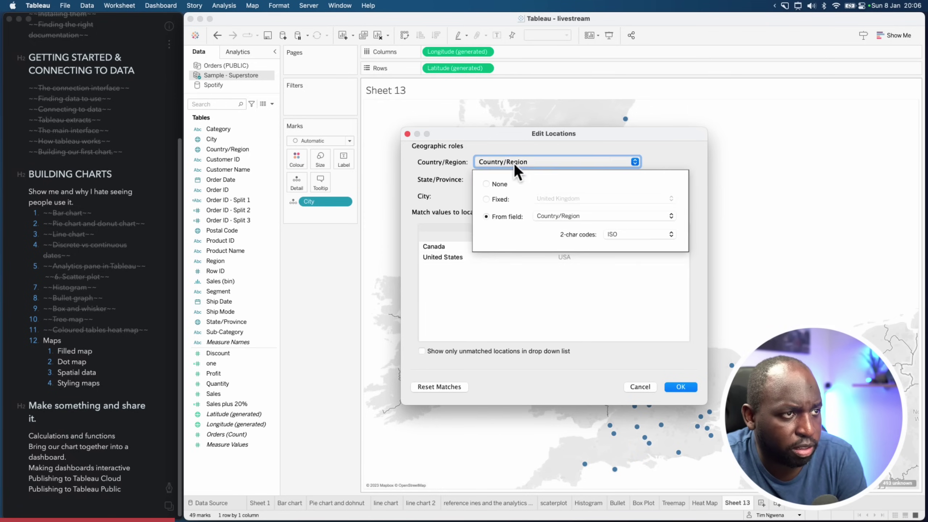
click(657, 148)
click(512, 179)
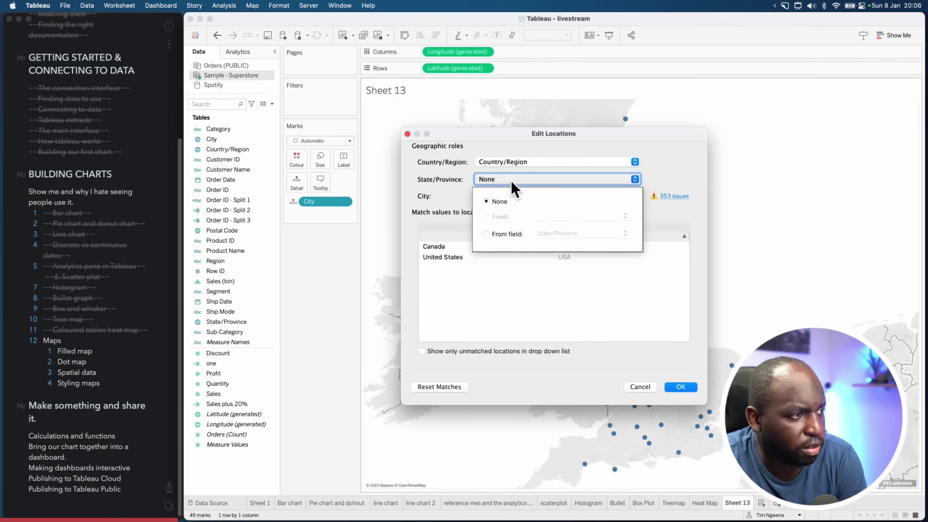
click(486, 234)
click(563, 234)
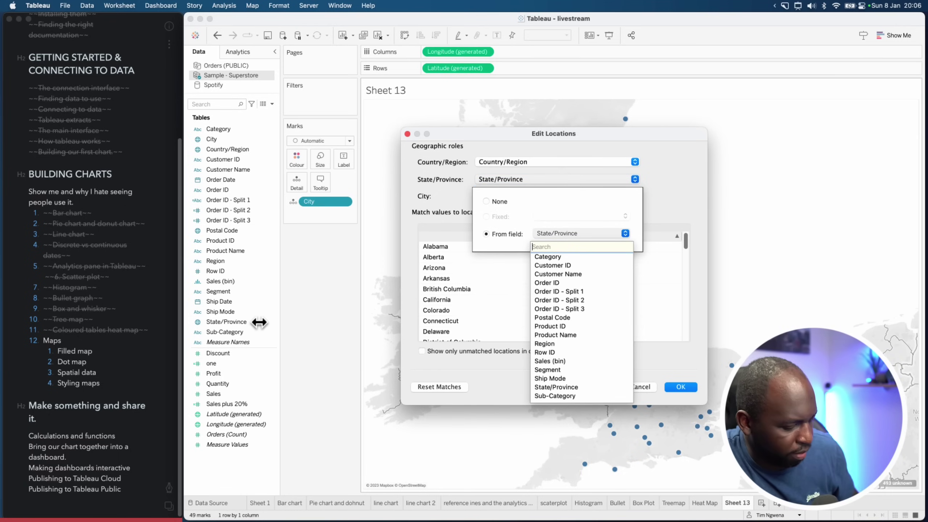
key(ctrl+alt+a)
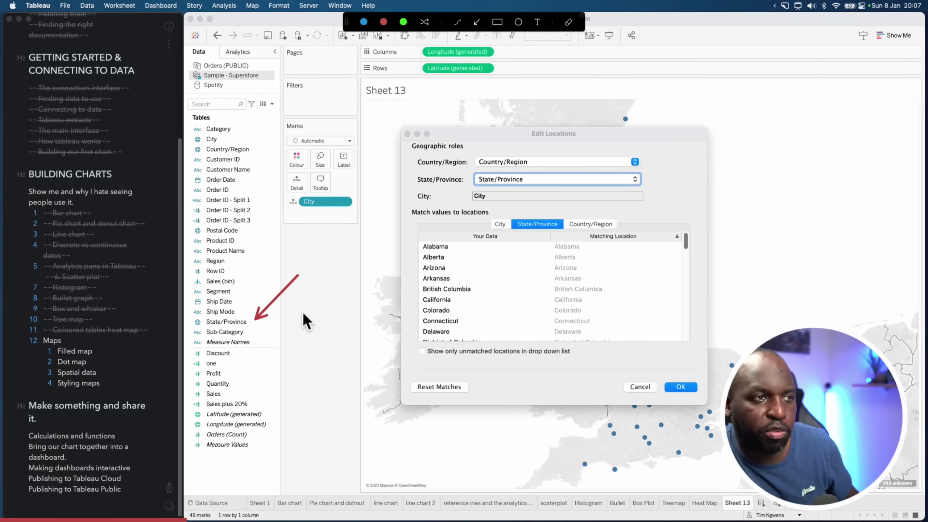
key(Escape)
click(530, 161)
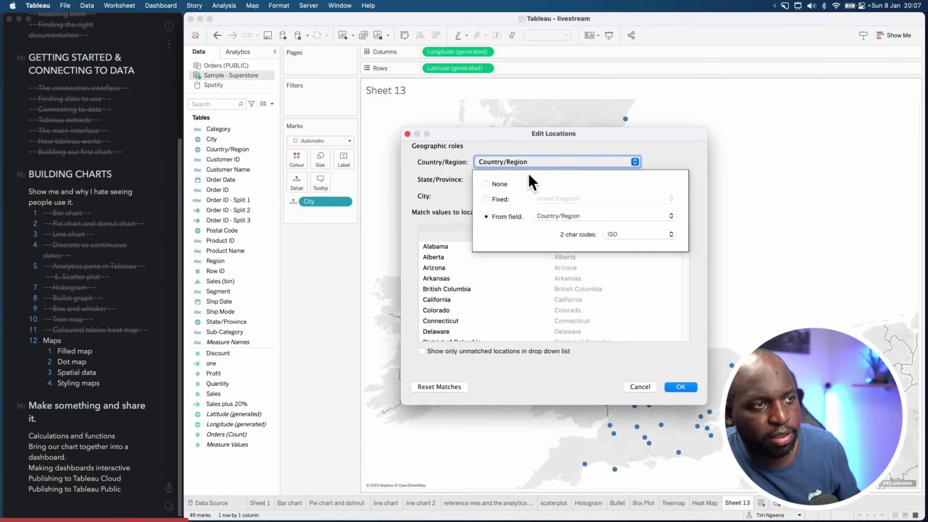
click(486, 199)
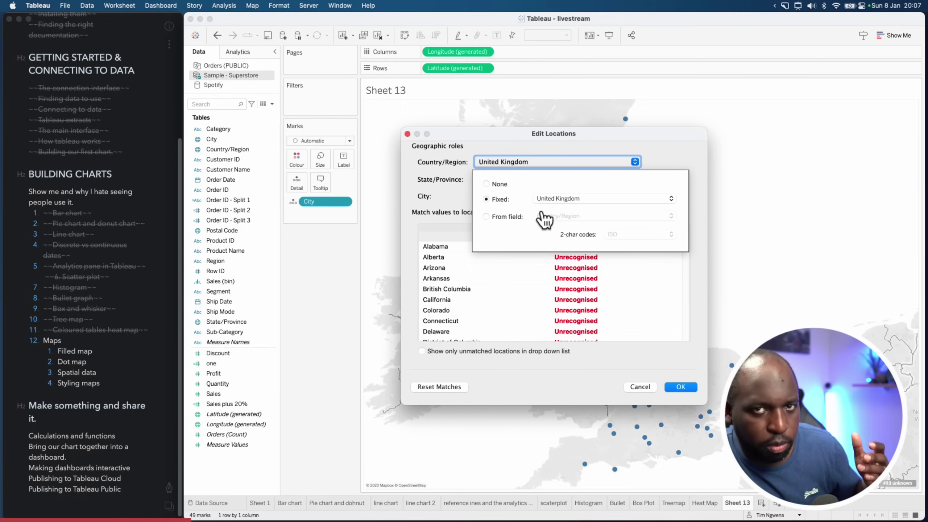
click(491, 218)
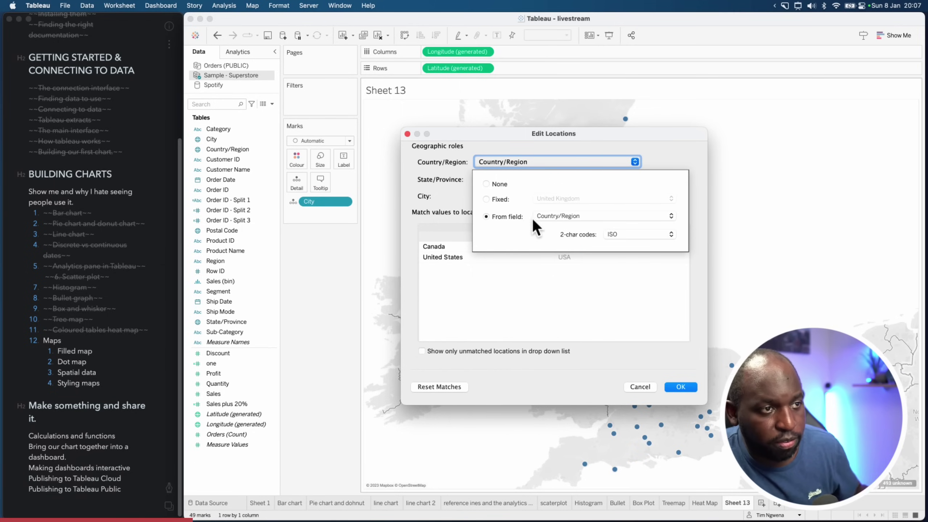
click(650, 169)
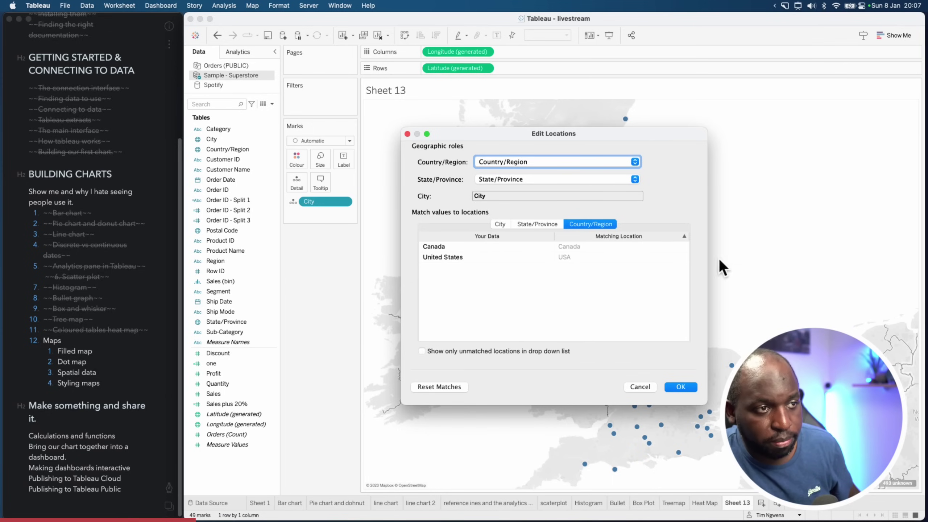
Review the state and city matches, keep Yuma matched to Yuma, and confirm
key(ctrl+shift+a)
drag(687, 166, 649, 198)
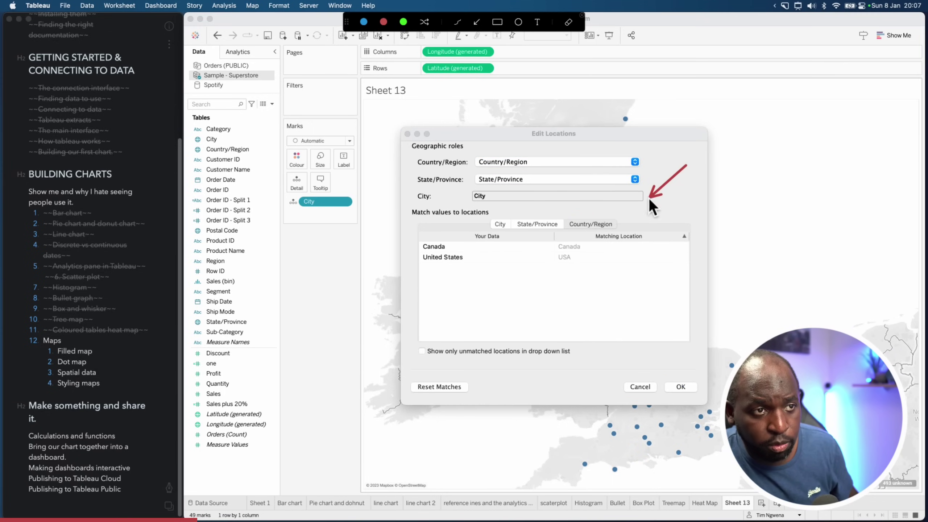
key(Escape)
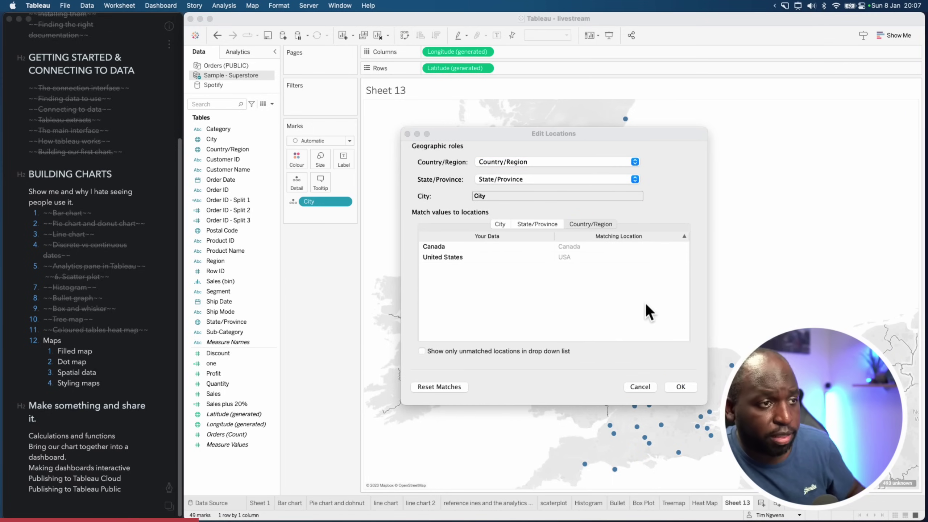
click(597, 311)
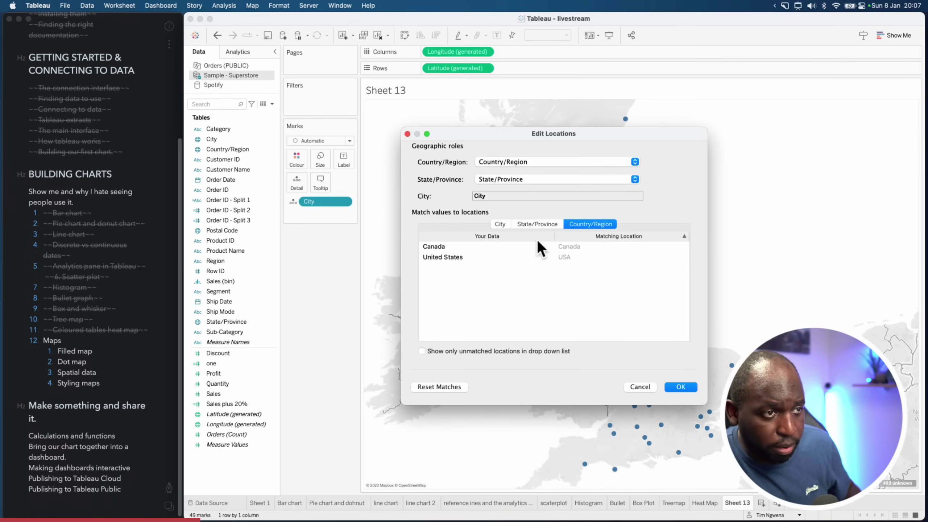
click(533, 224)
click(499, 224)
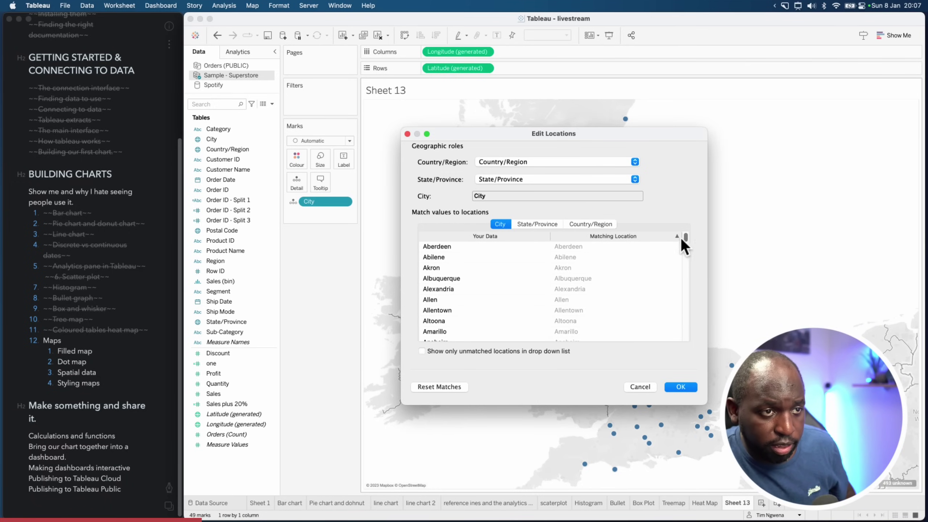
drag(685, 235, 687, 234)
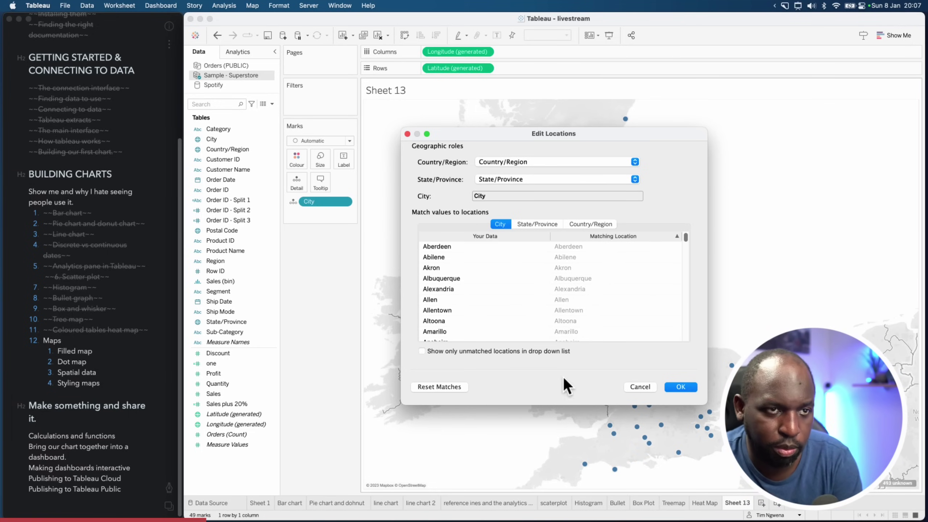
drag(687, 238, 686, 342)
click(578, 336)
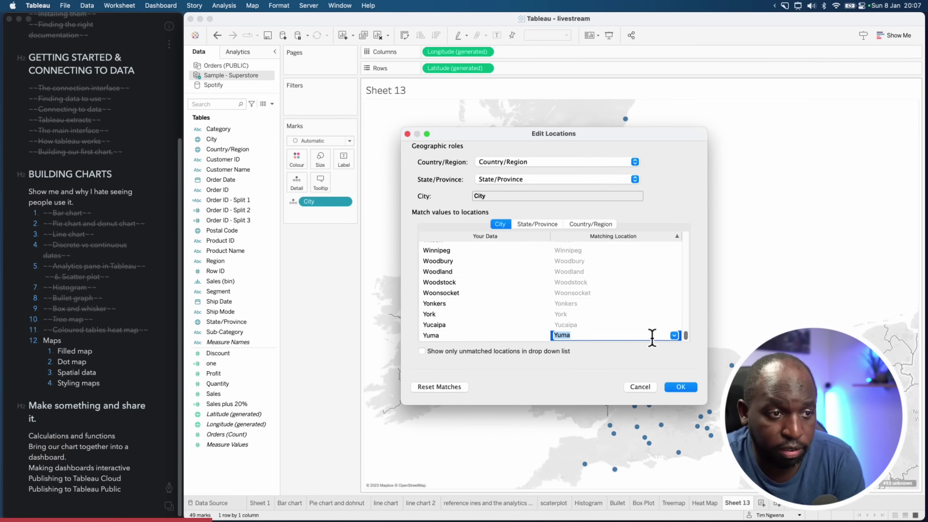
click(675, 335)
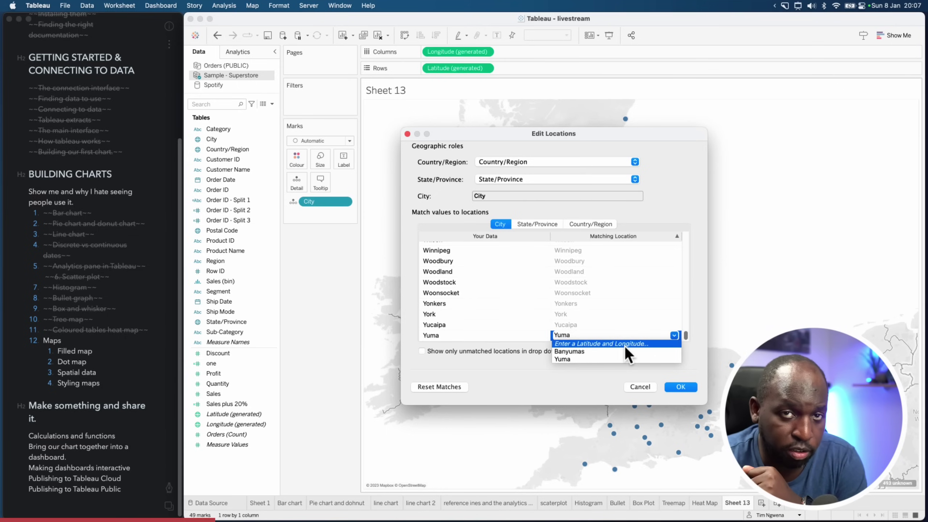
click(588, 374)
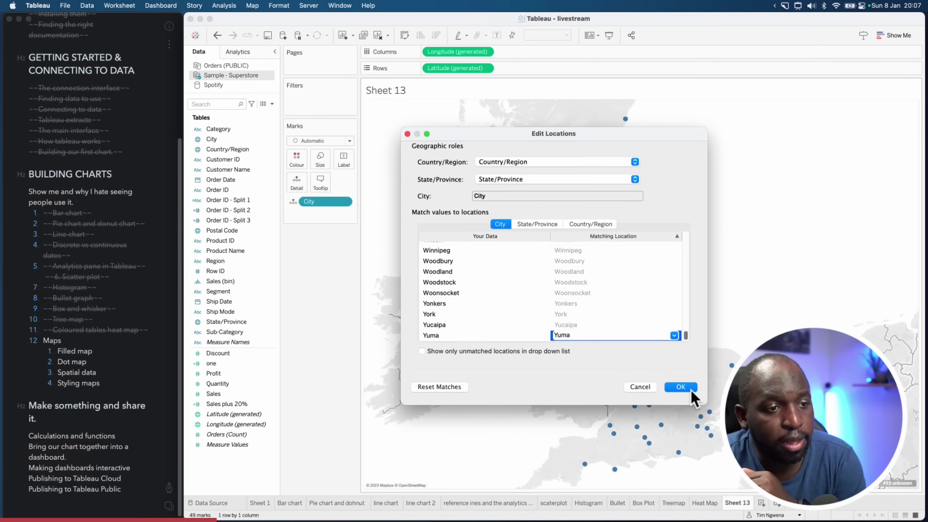
click(681, 388)
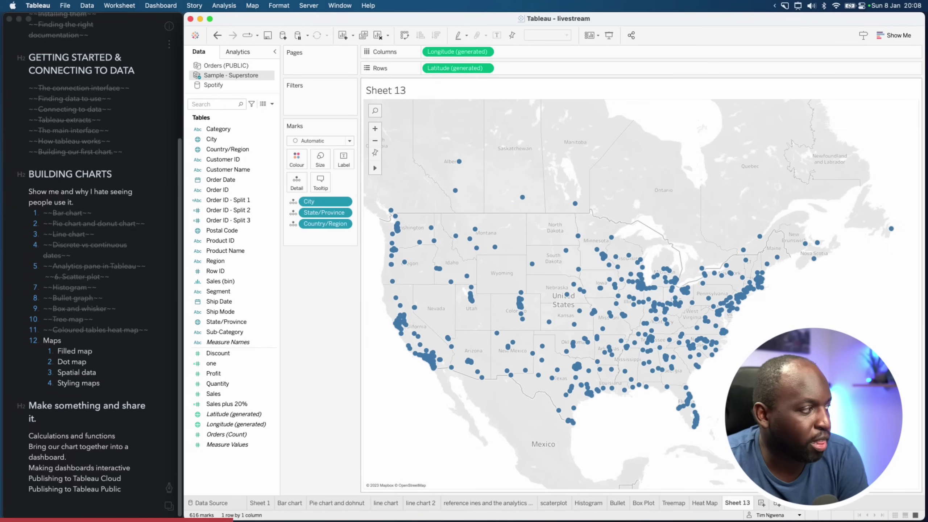
Size the city circles by SUM(Sales) and enlarge them with the size slider
click(243, 385)
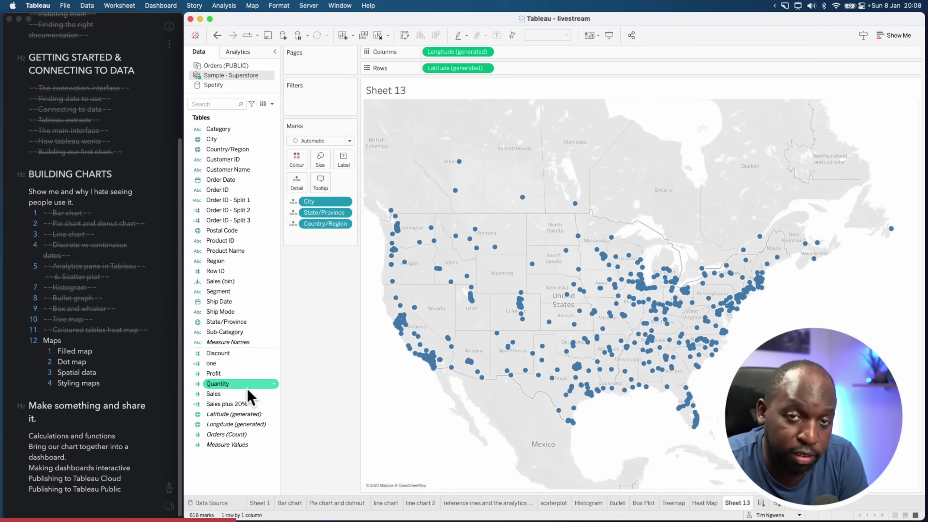
drag(220, 394, 316, 167)
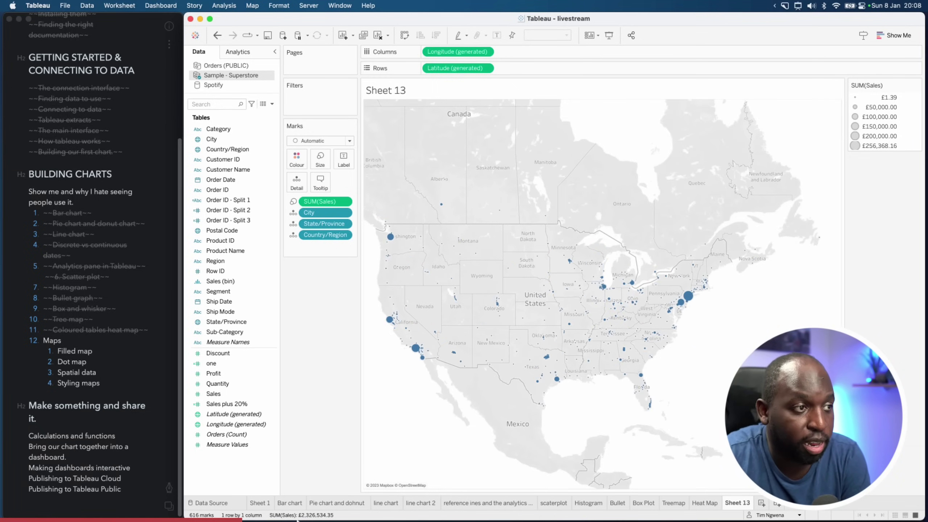
mouse_move(353, 510)
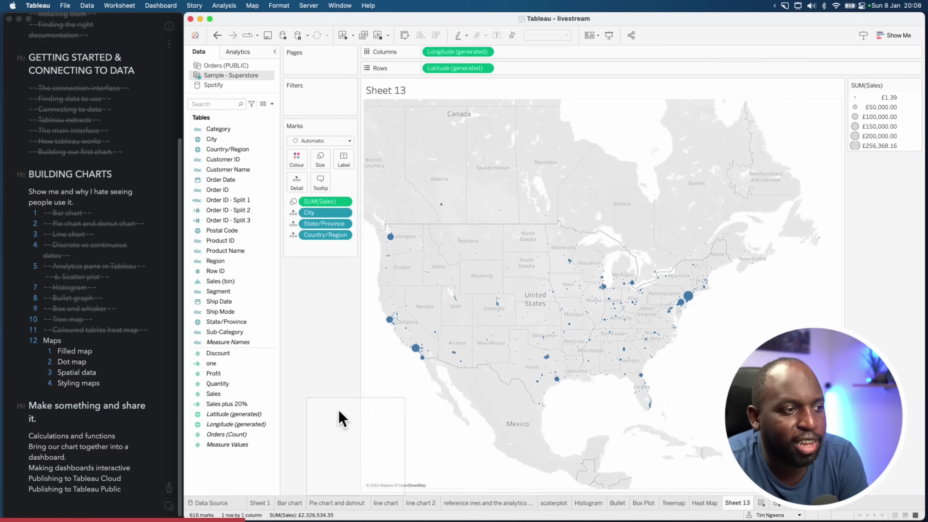
click(322, 161)
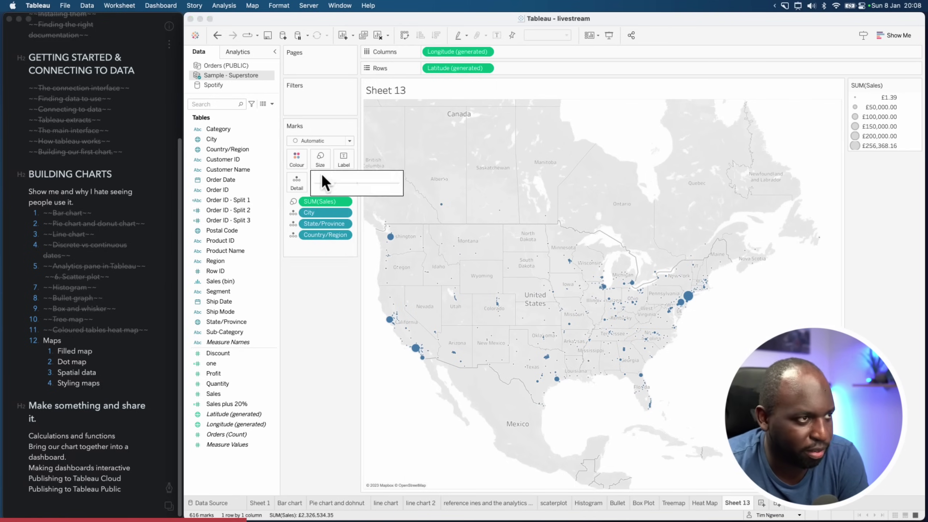
drag(342, 183, 356, 188)
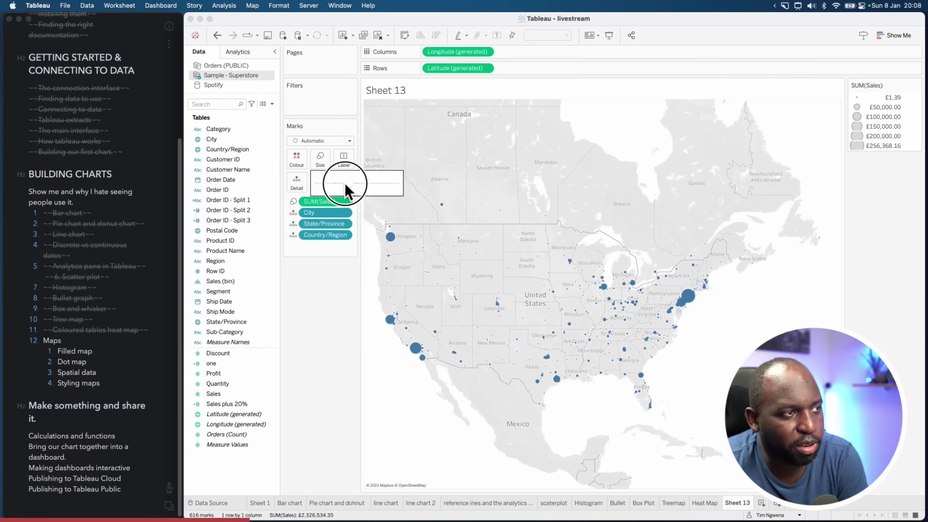
drag(359, 186, 358, 186)
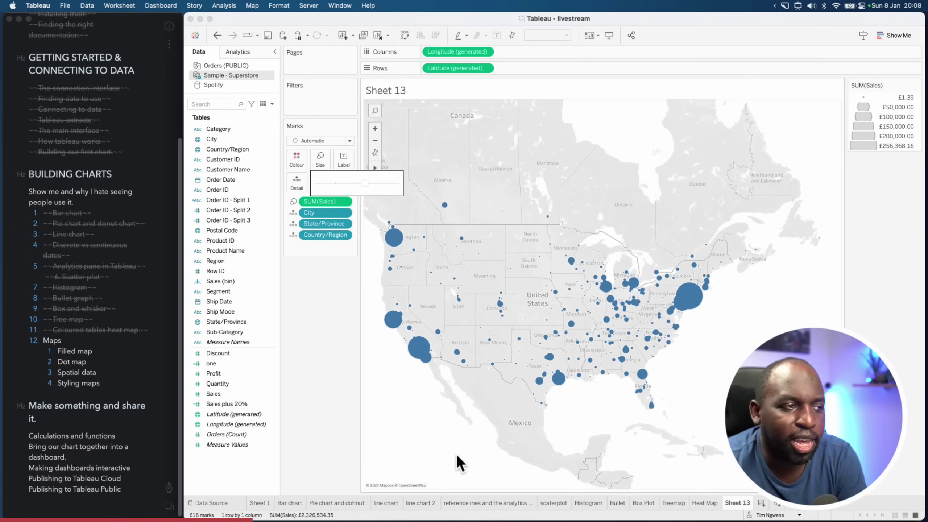
Give the sales circles light outline borders through Colour effects, keeping opacity at 100%
click(442, 444)
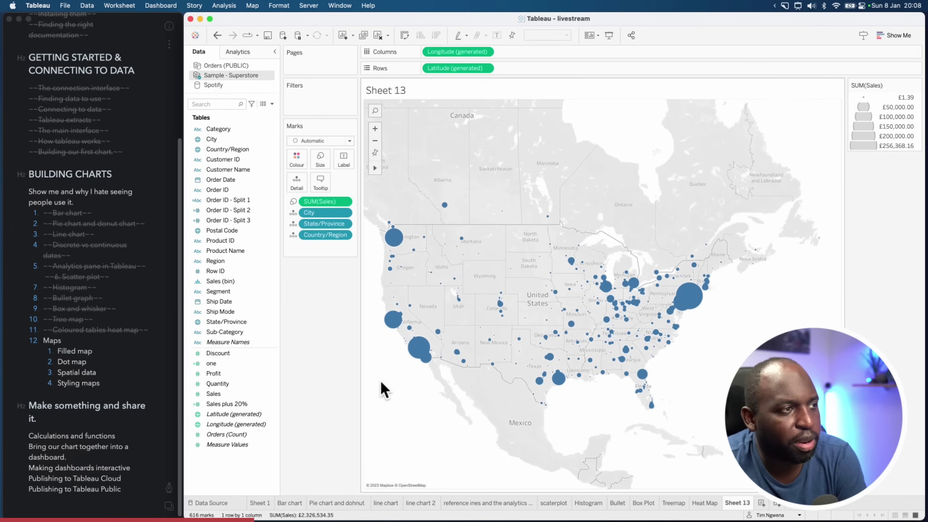
click(297, 161)
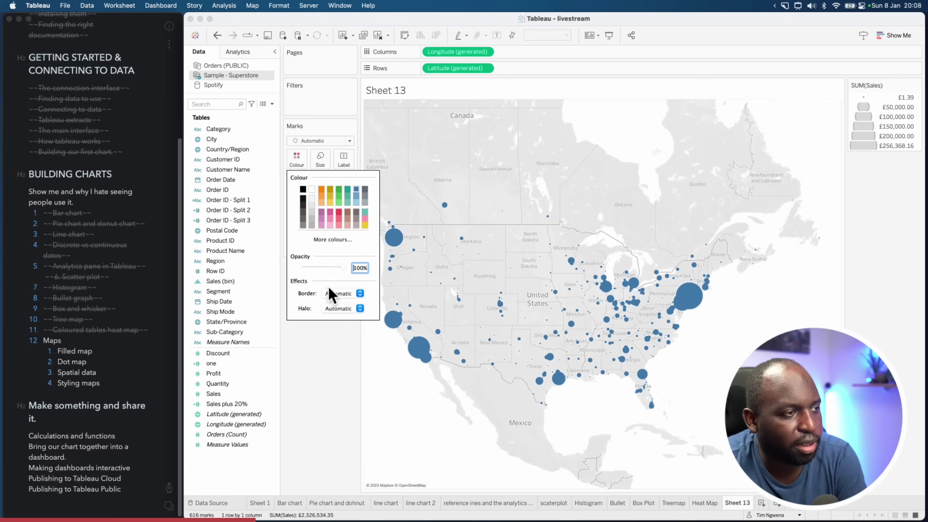
click(341, 309)
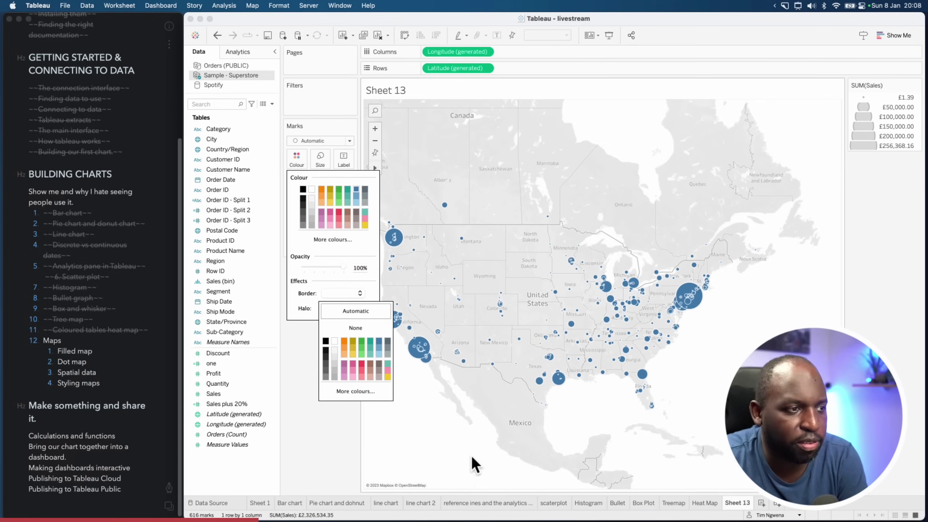
click(461, 453)
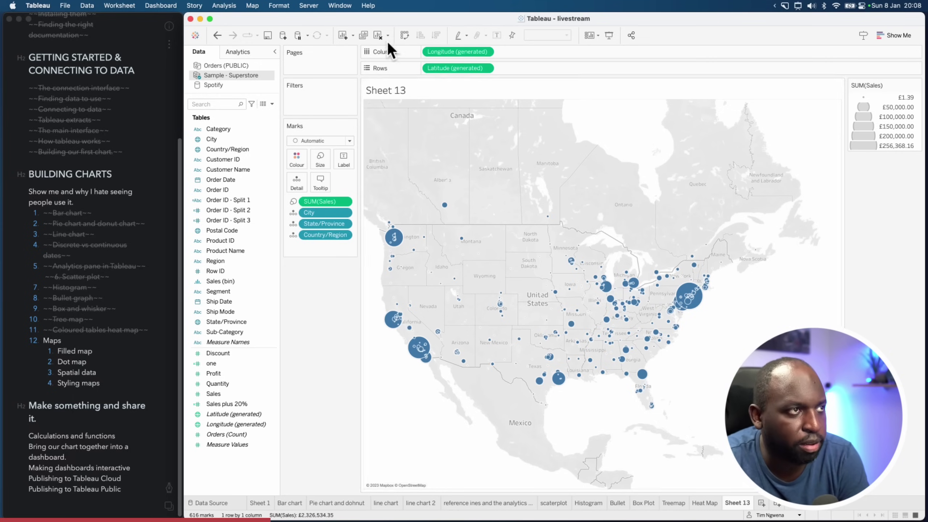
Switch the background map to the Normal style
click(252, 5)
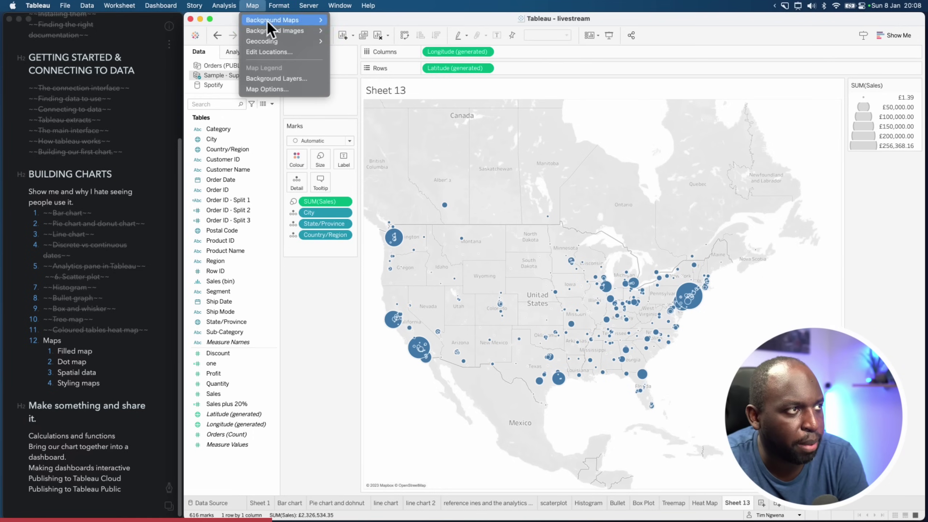
mouse_move(300, 21)
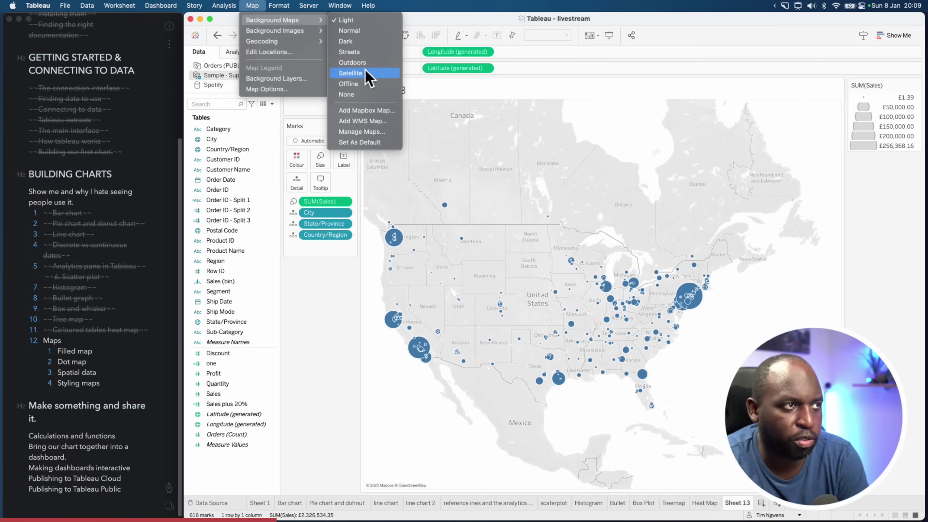
click(370, 30)
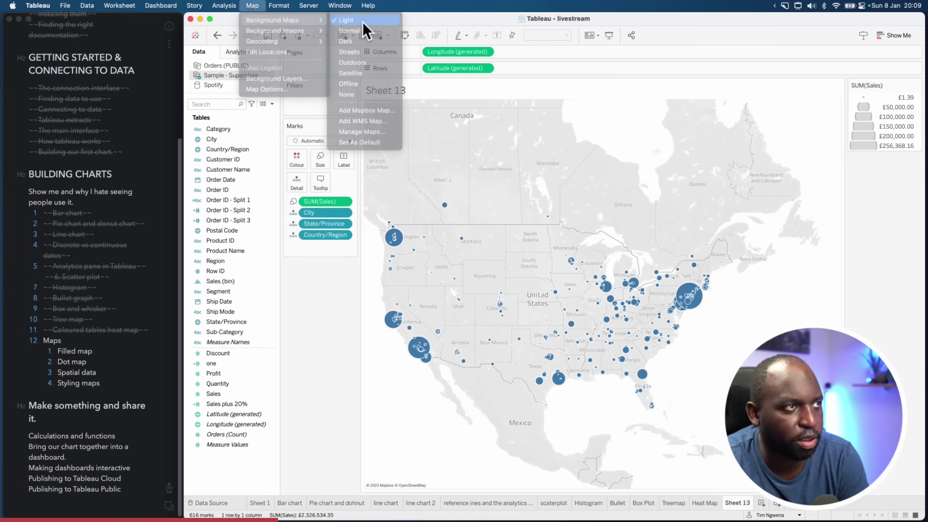
click(234, 5)
mouse_move(252, 6)
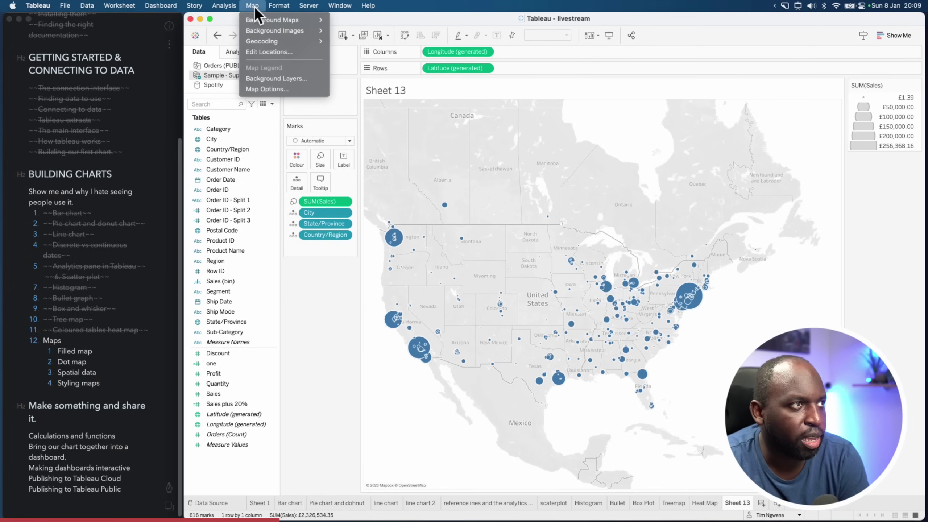
click(351, 30)
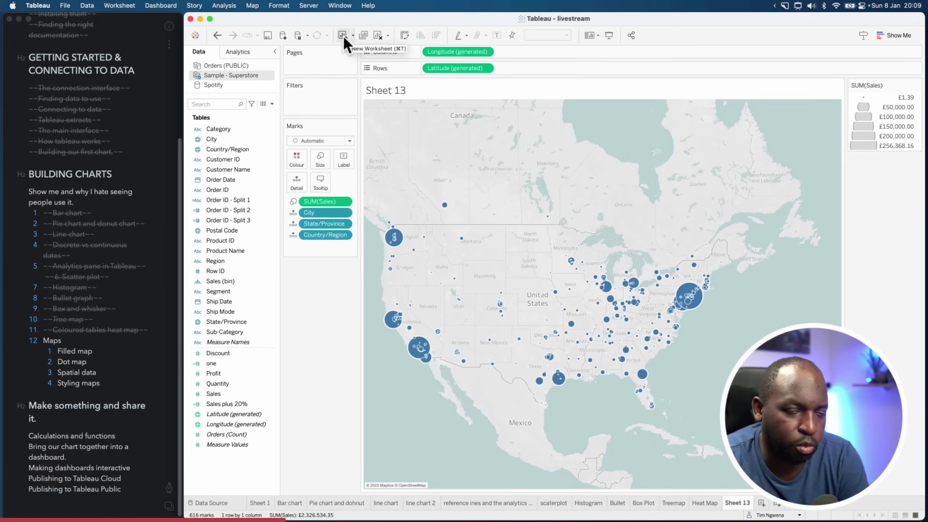
Try the Dark background map, then settle on the Streets style
click(252, 5)
mouse_move(273, 21)
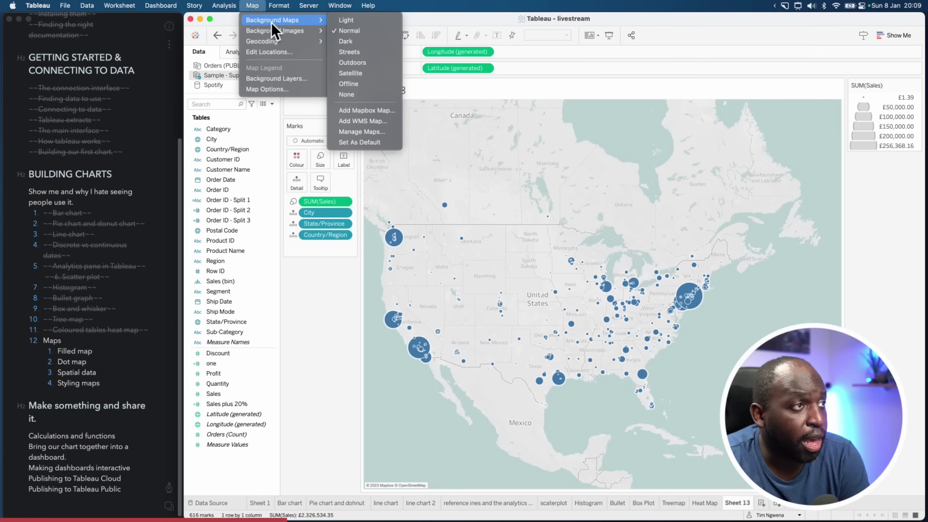
click(336, 41)
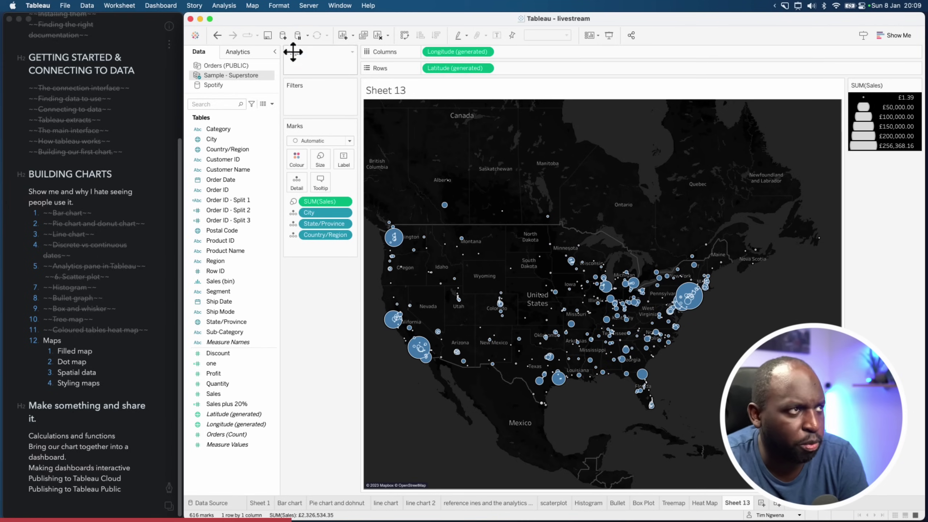
click(280, 5)
mouse_move(252, 5)
mouse_move(277, 22)
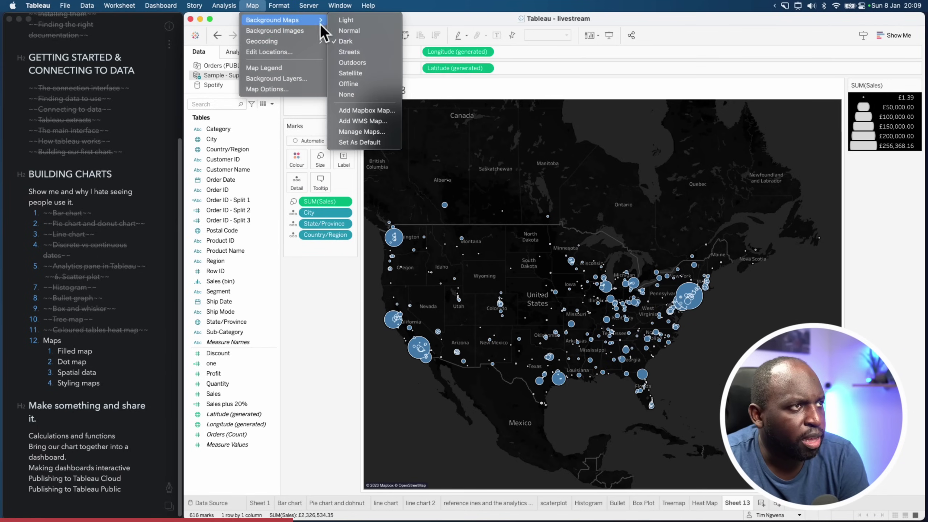
click(375, 54)
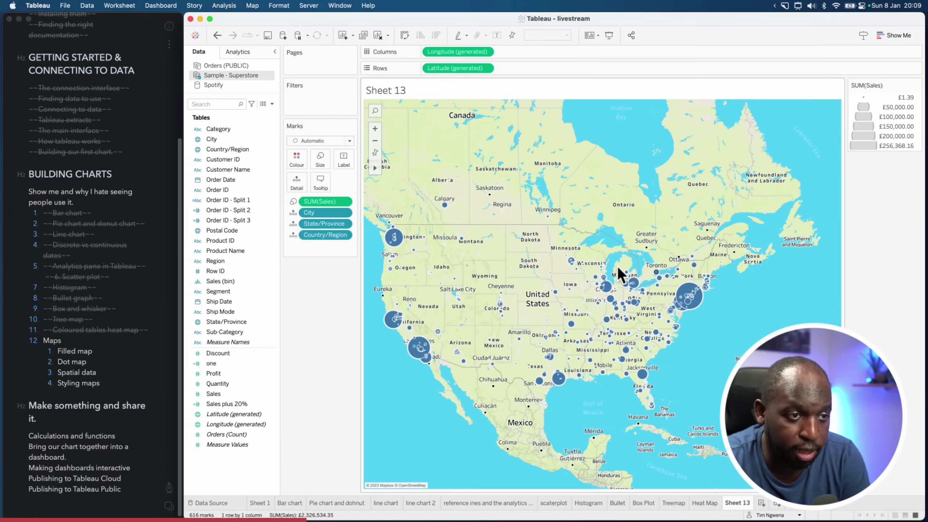
Zoom in over Washington to street-level detail around the National Mall
scroll(677, 321, up, 3)
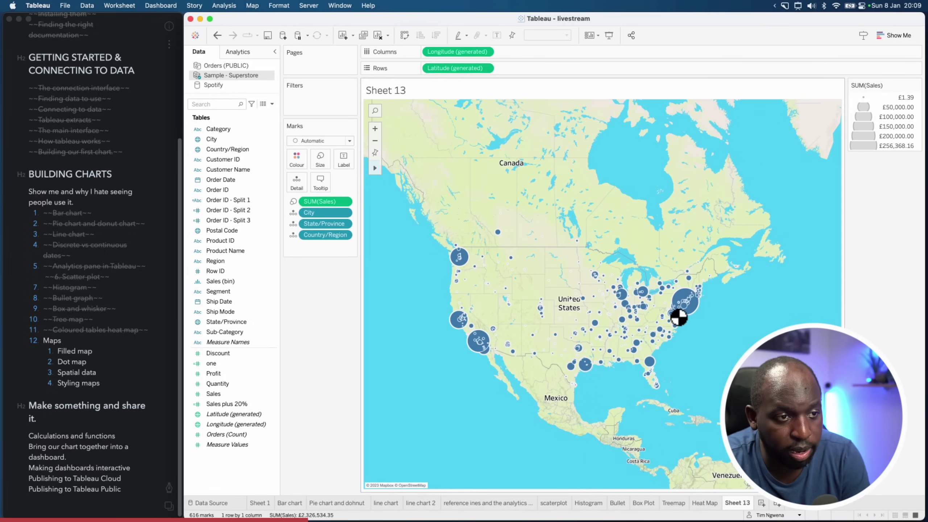
scroll(678, 317, down, 4)
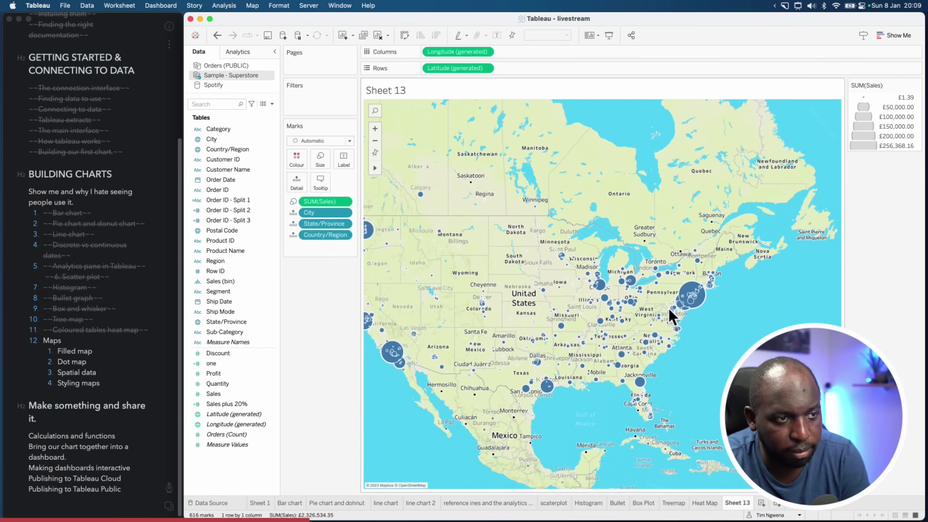
scroll(667, 310, up, 3)
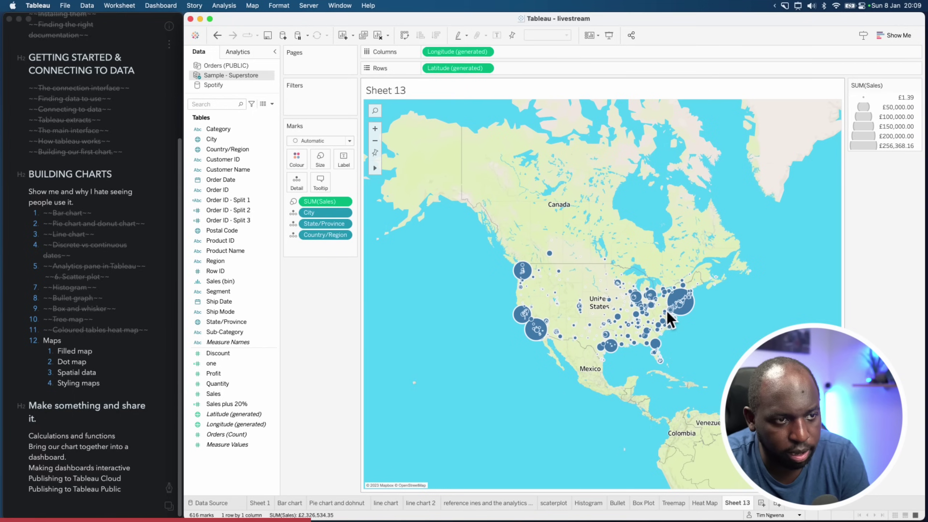
scroll(667, 310, up, 5)
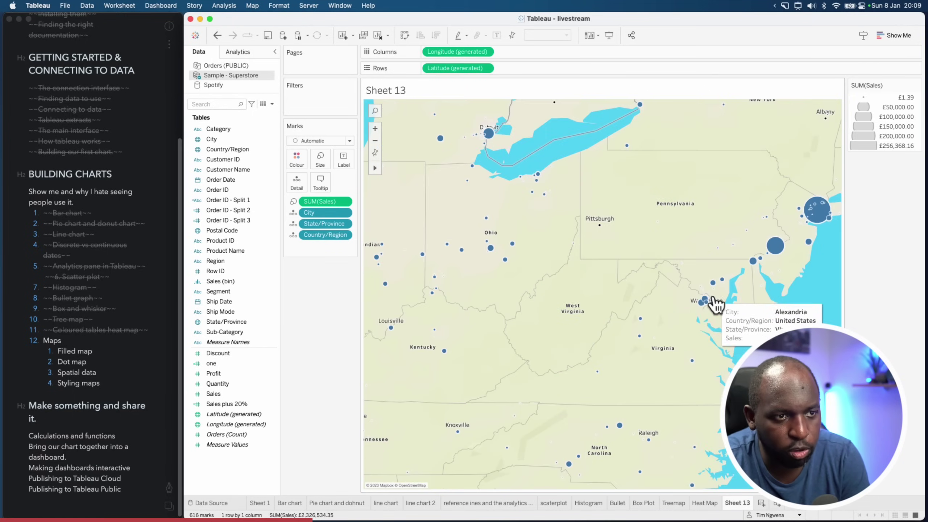
scroll(742, 304, up, 2)
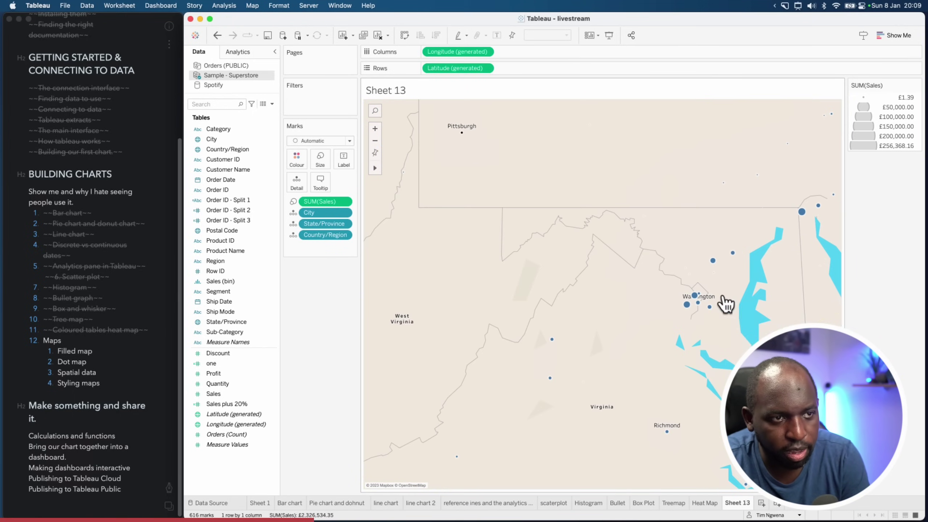
scroll(711, 296, up, 2)
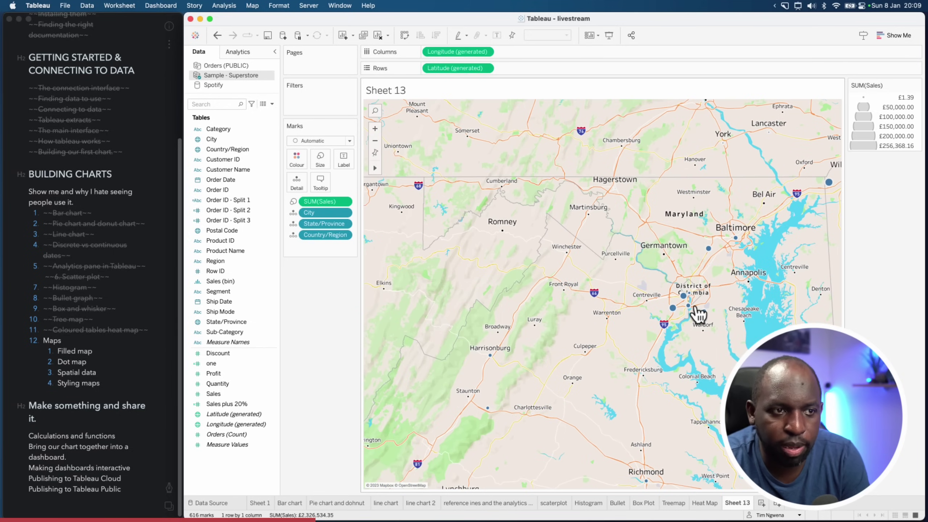
scroll(695, 307, up, 3)
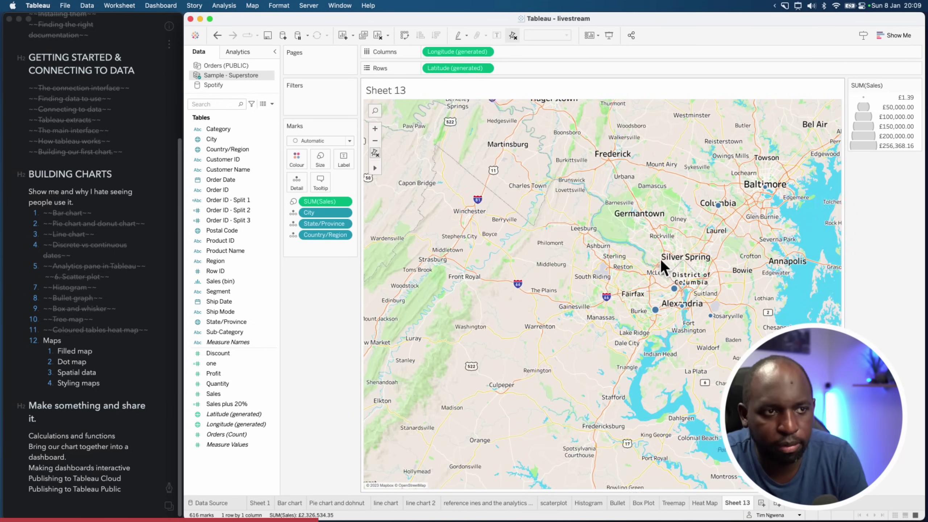
scroll(660, 258, up, 1)
scroll(694, 287, up, 2)
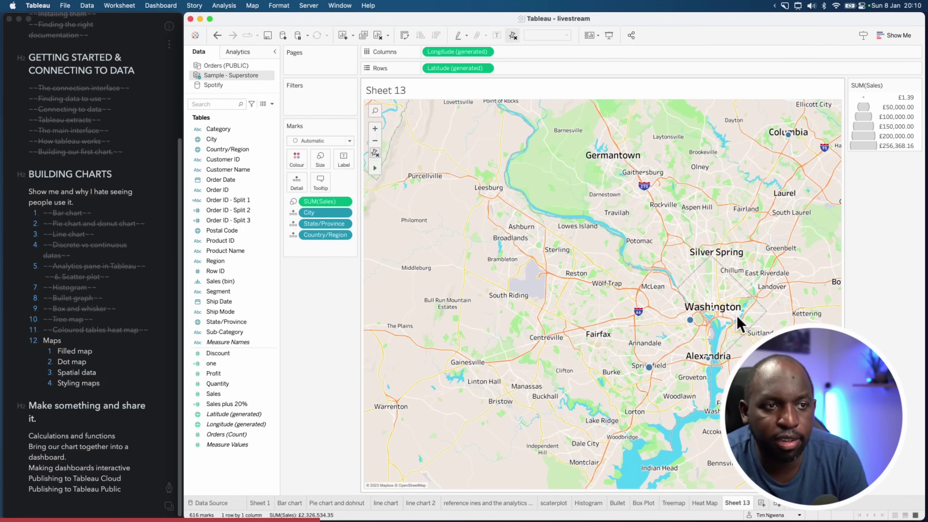
scroll(736, 317, up, 3)
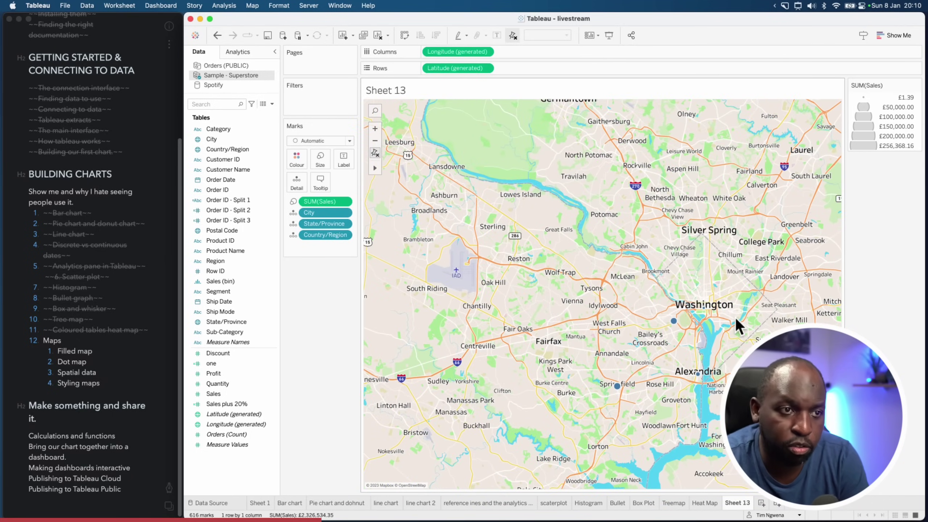
mouse_move(699, 325)
scroll(669, 328, up, 2)
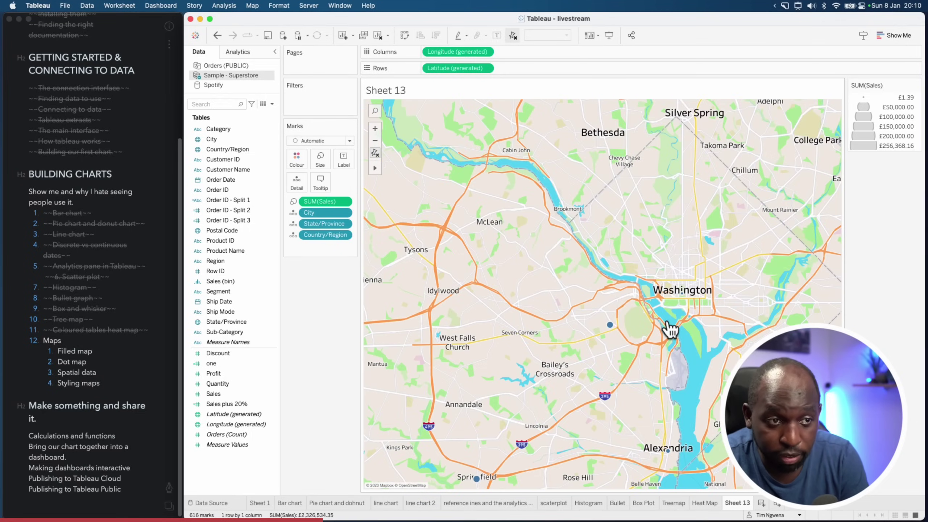
scroll(654, 315, up, 4)
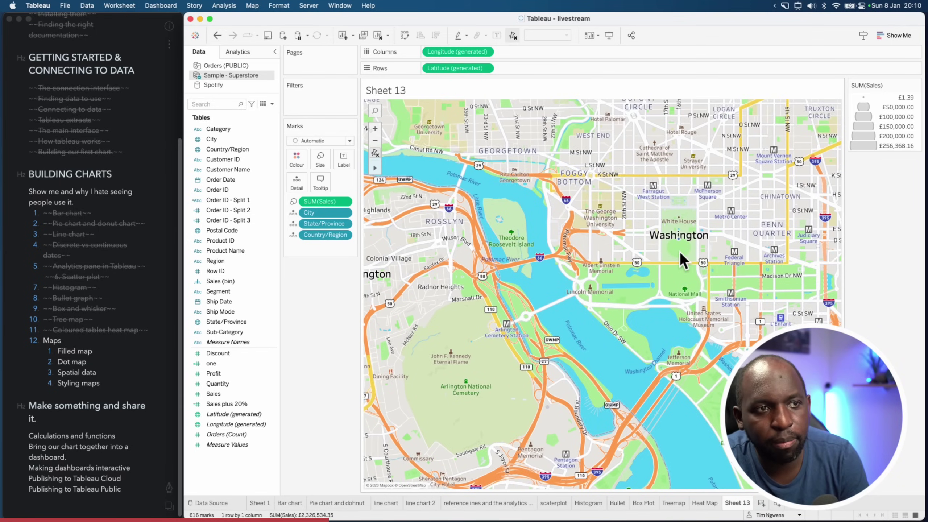
scroll(680, 252, up, 2)
scroll(676, 252, up, 1)
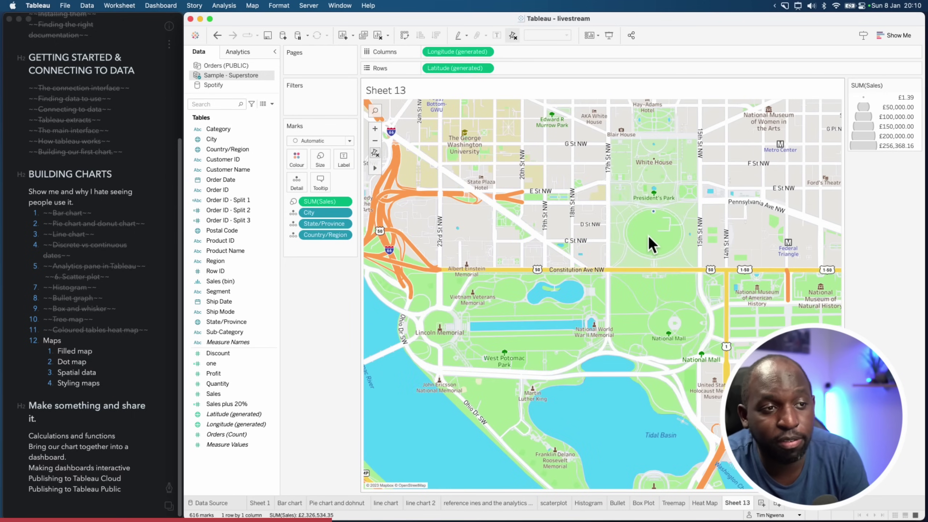
scroll(648, 233, up, 1)
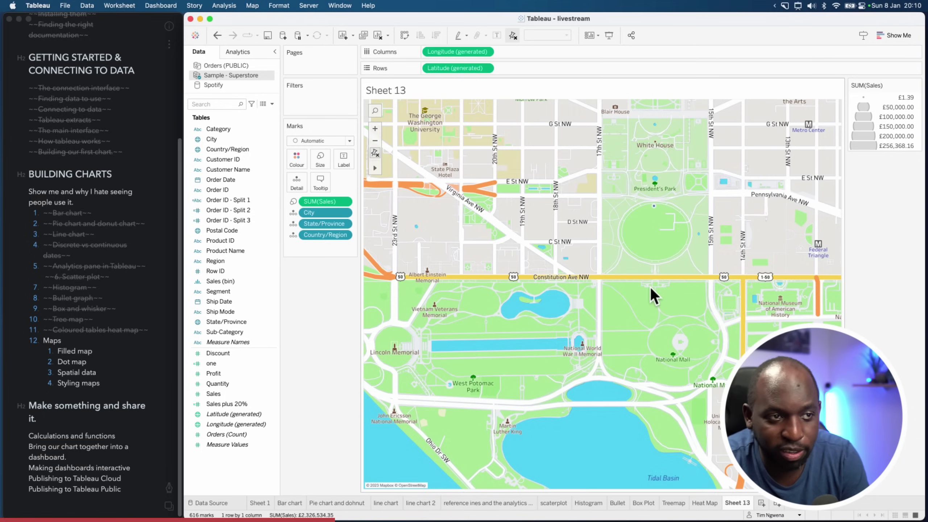
scroll(651, 289, up, 1)
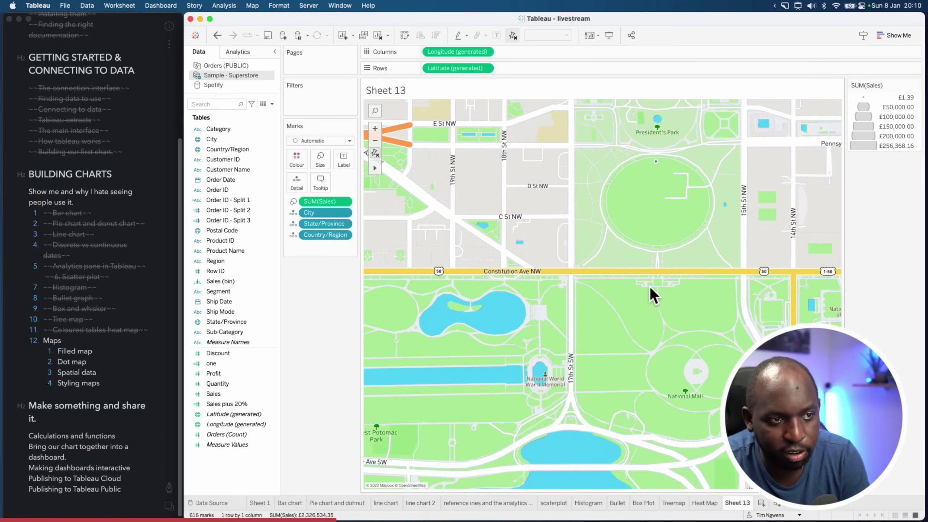
scroll(651, 289, up, 1)
scroll(650, 286, up, 1)
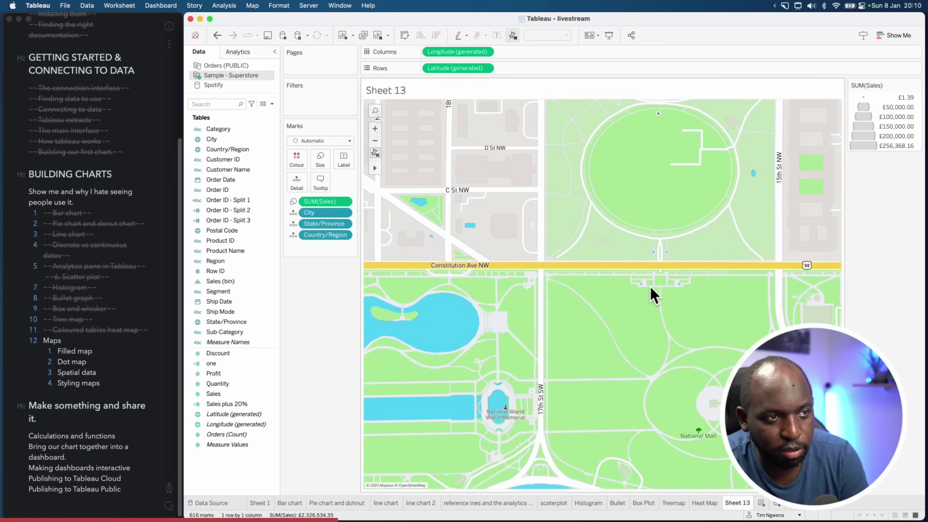
scroll(650, 287, up, 2)
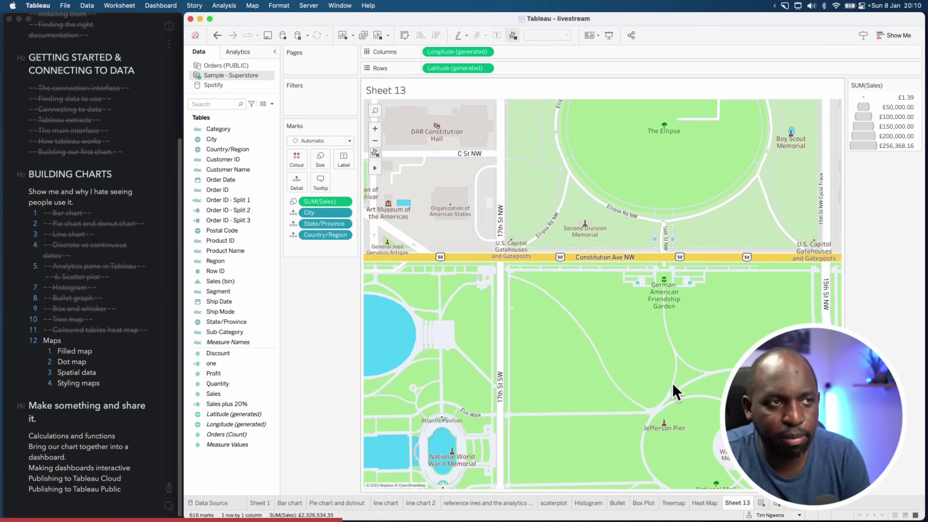
Try the Satellite background map, then switch to a light grey style
click(309, 5)
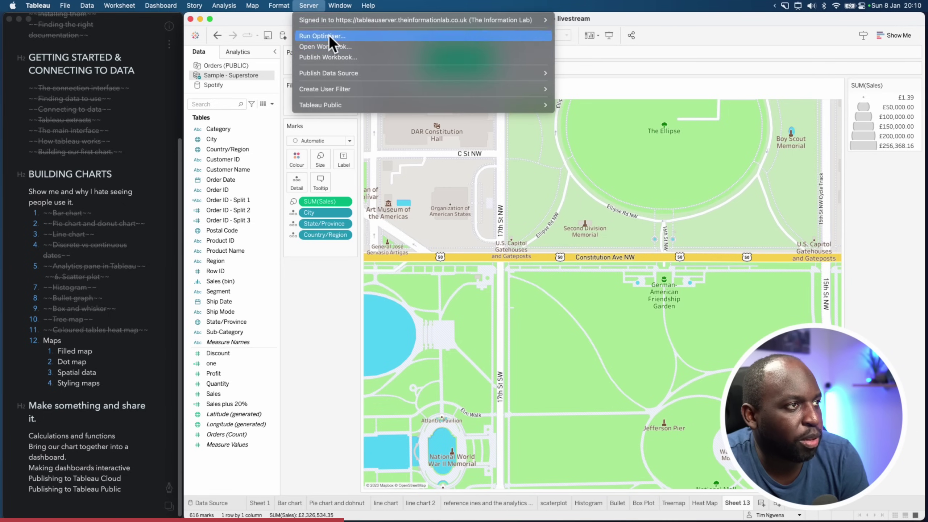
mouse_move(305, 23)
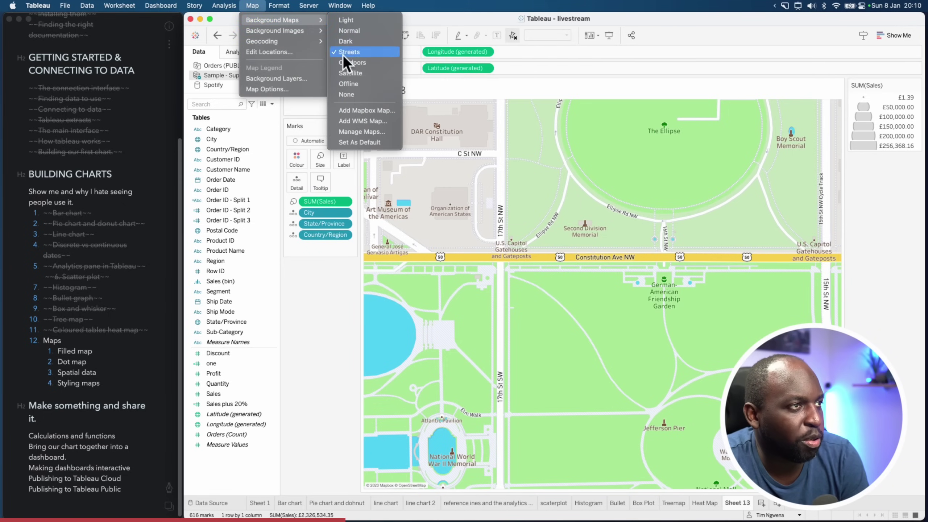
click(370, 74)
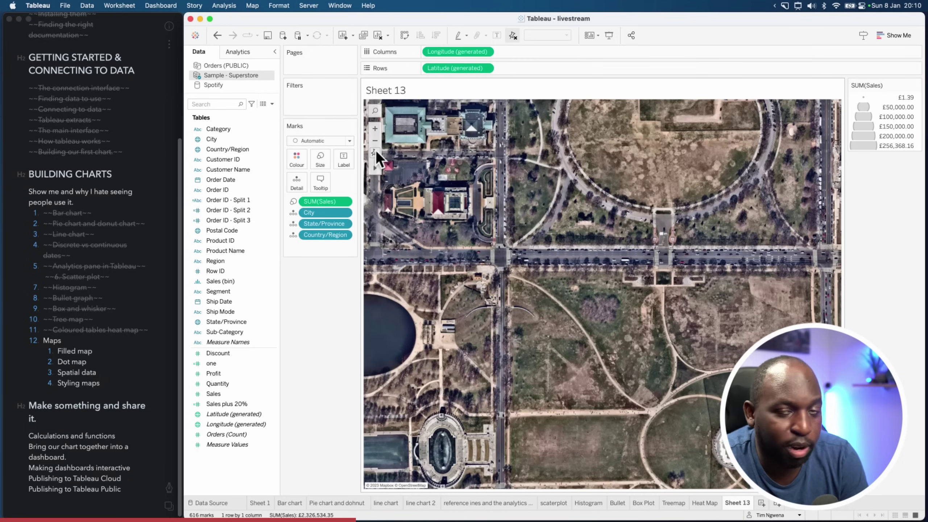
click(224, 5)
mouse_move(255, 9)
mouse_move(280, 20)
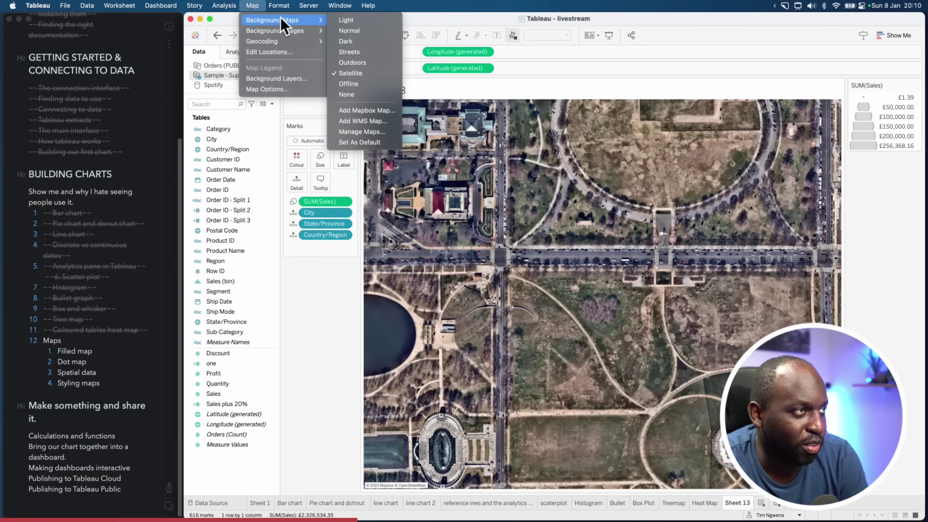
click(357, 29)
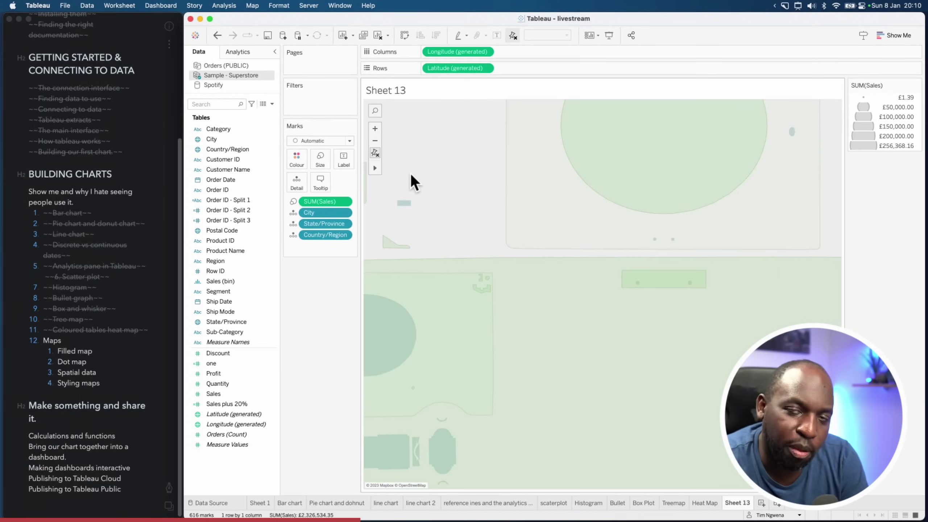
Reset the map so all North American sales marks are shown
key(alt+shift+a)
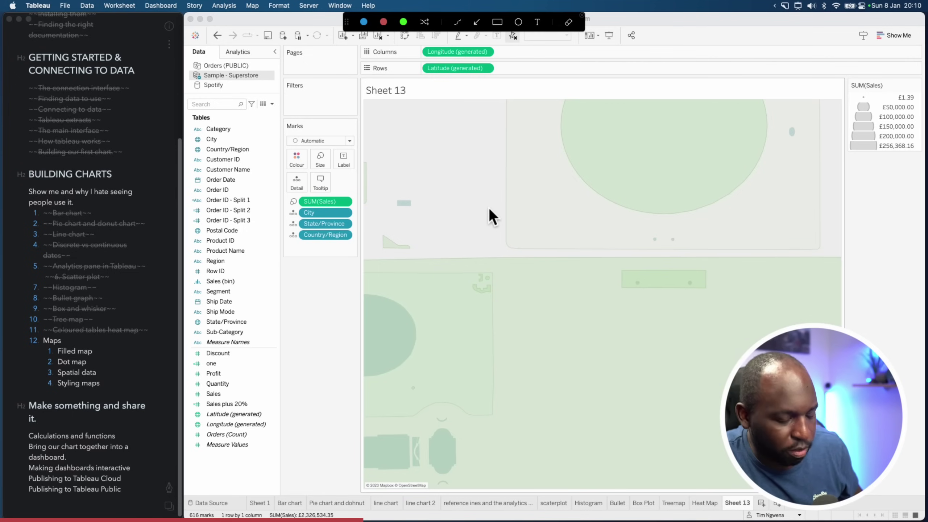
key(Escape)
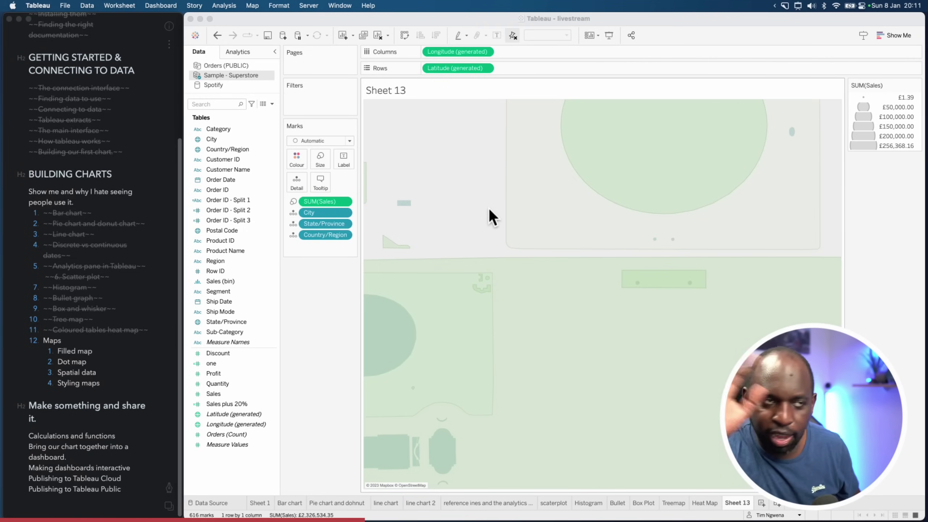
click(489, 207)
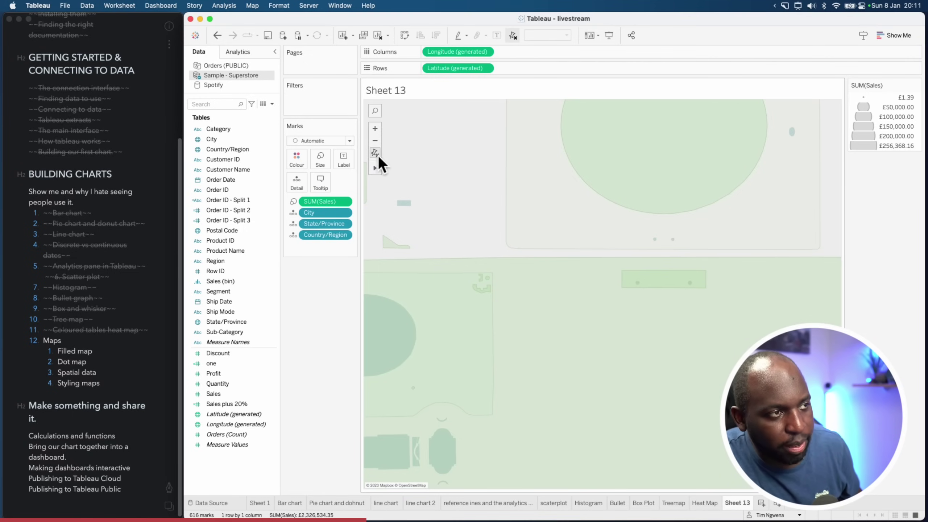
key(alt+shift+a)
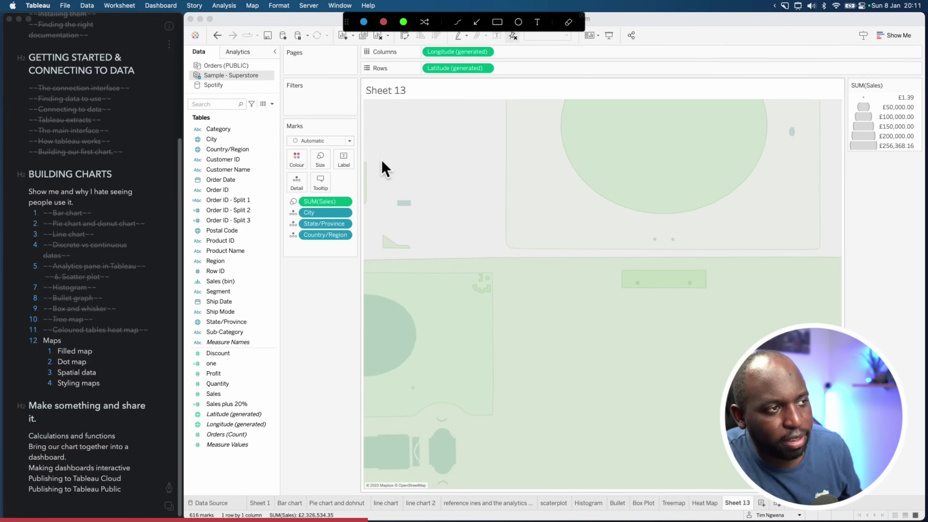
key(Escape)
click(437, 156)
mouse_move(372, 169)
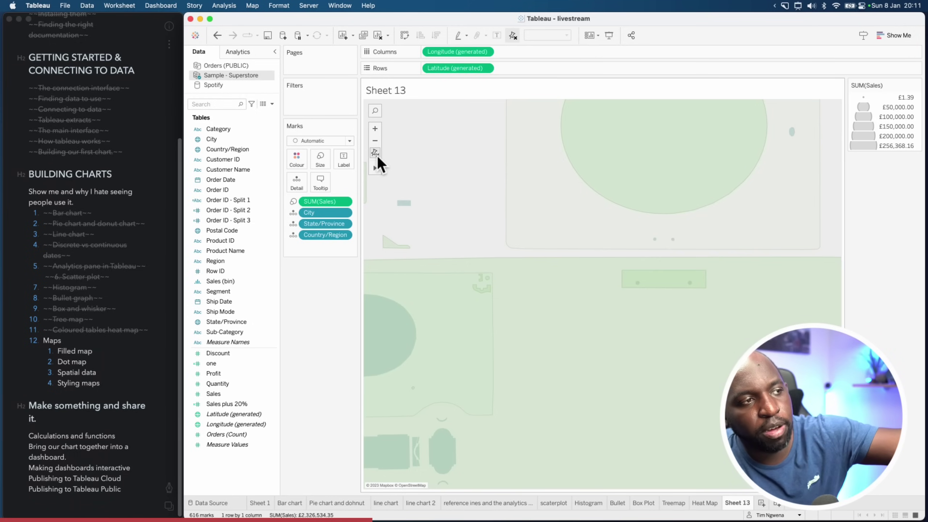
click(376, 155)
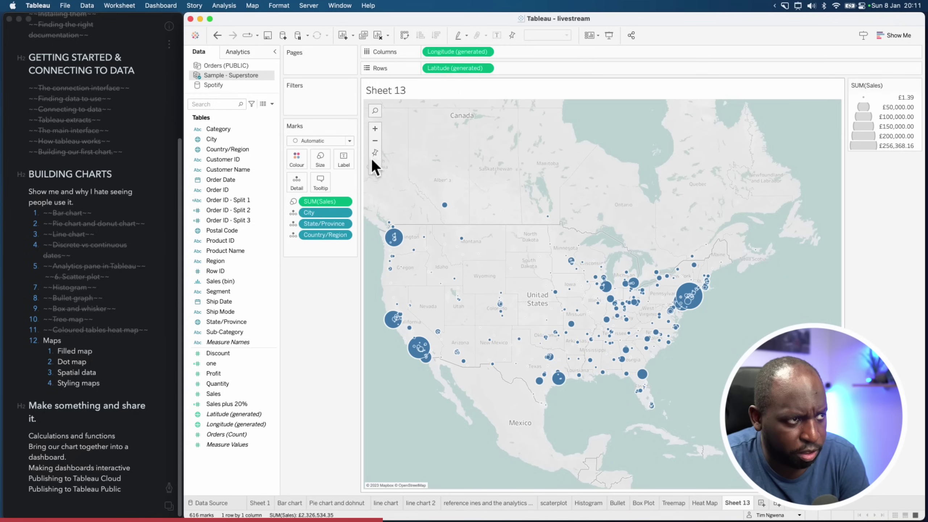
Zoom into an area around Colorado, then reset to the full North America view
mouse_move(375, 169)
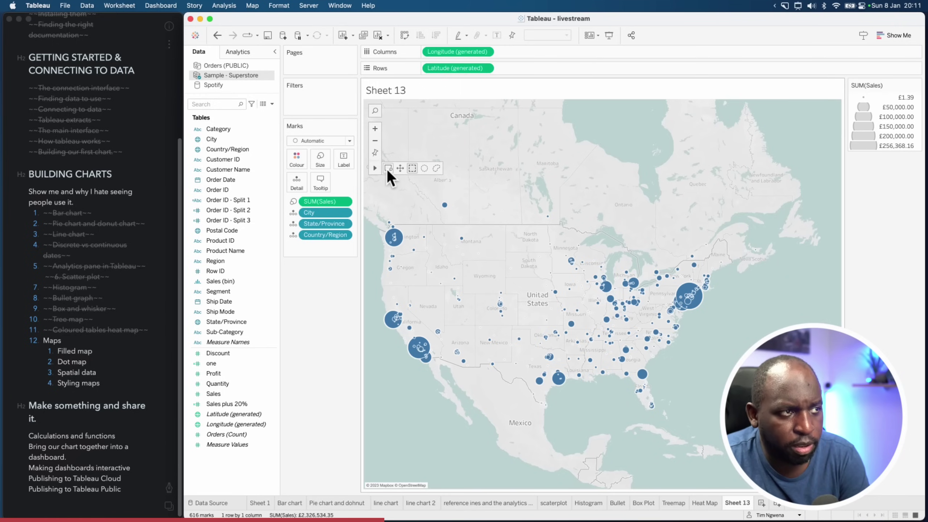
click(387, 169)
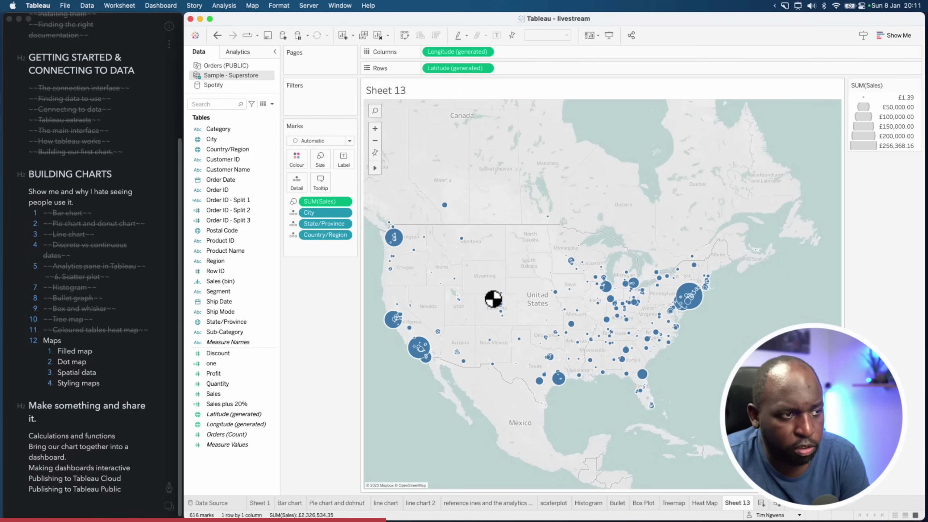
click(511, 358)
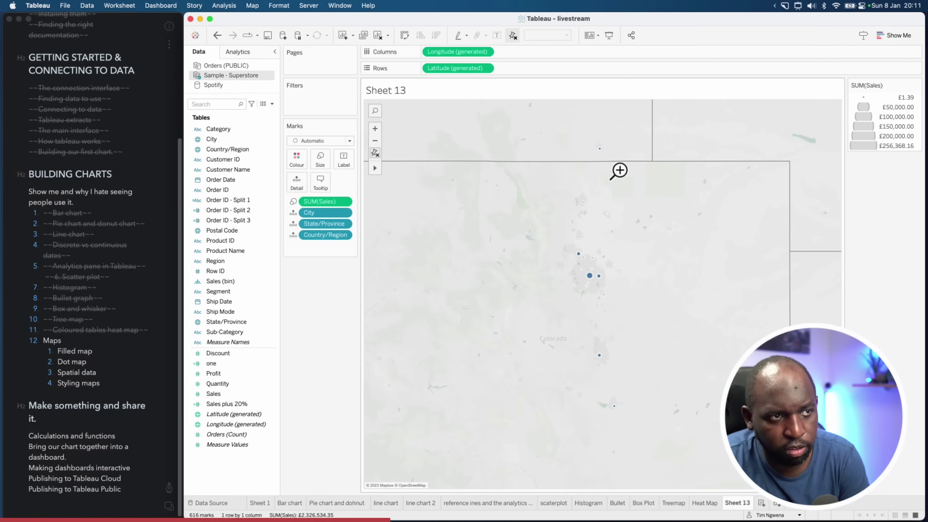
click(377, 156)
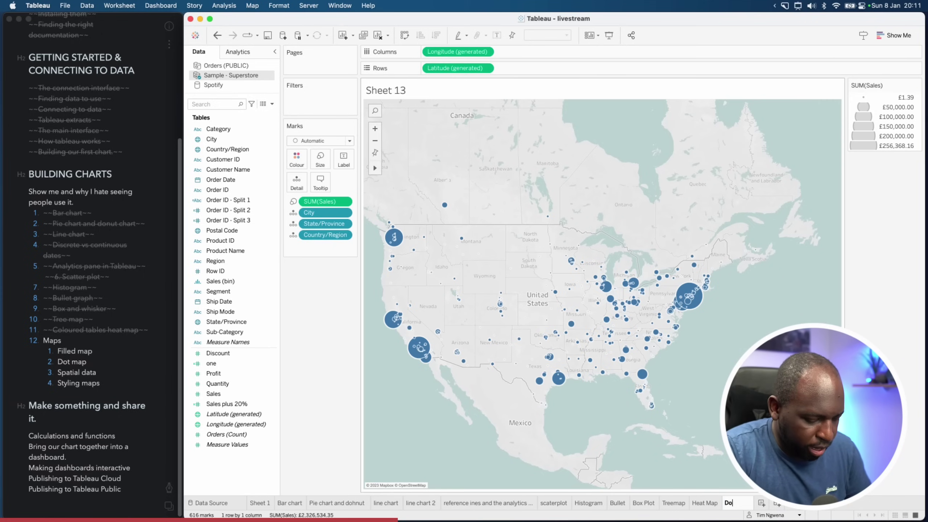
Rename the sheet to 'Dot map' and add a new worksheet, Sheet 14
text(Dot map)
key(Return)
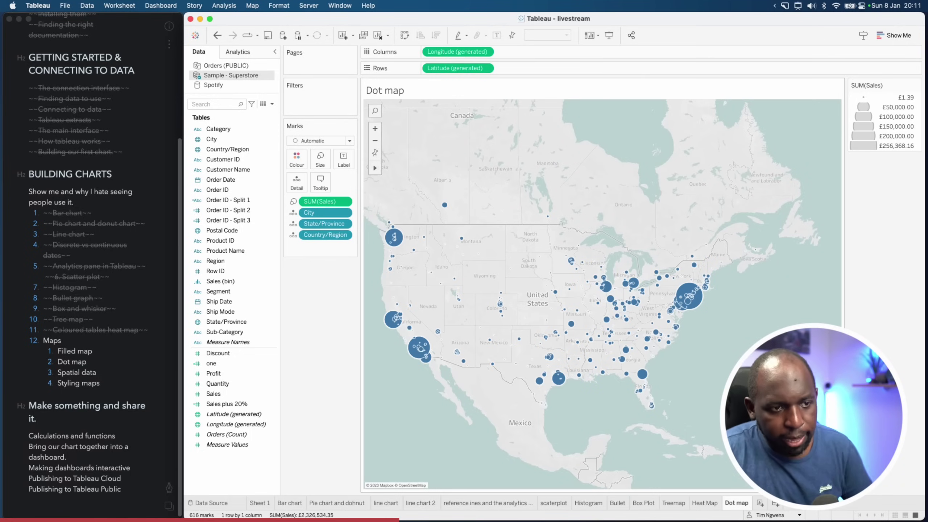
click(759, 503)
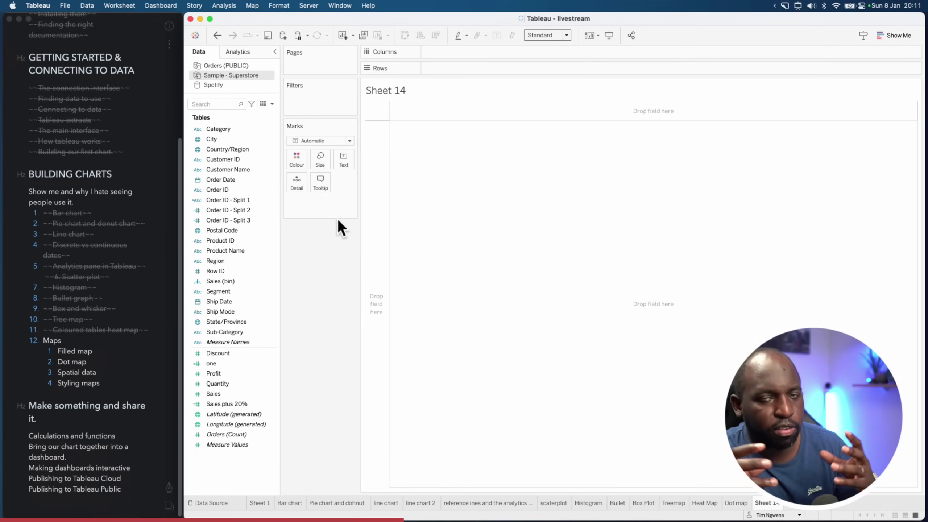
Plot State/Province as a map on Sheet 14
click(235, 172)
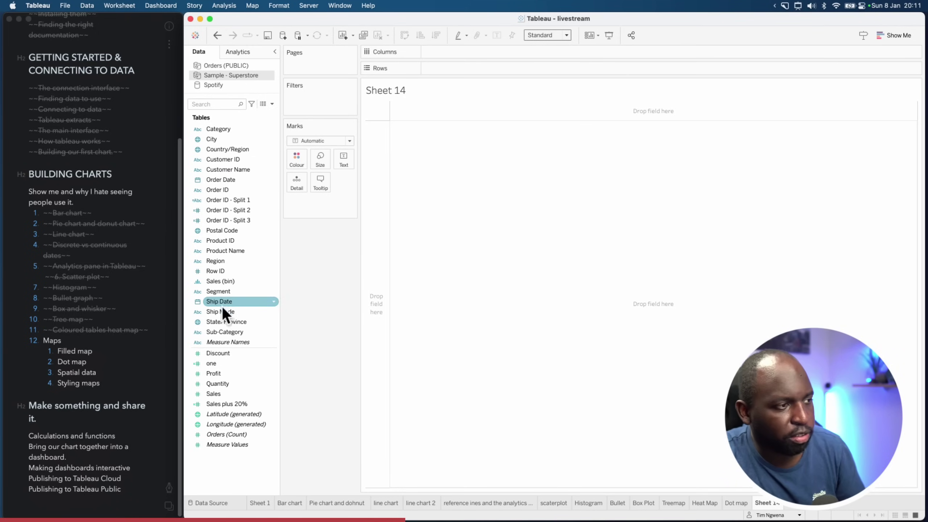
double_click(222, 321)
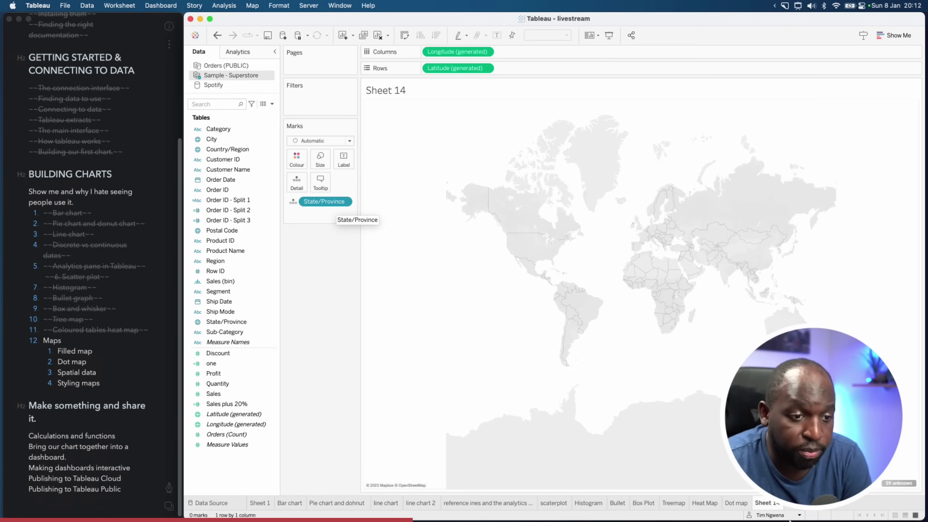
click(736, 503)
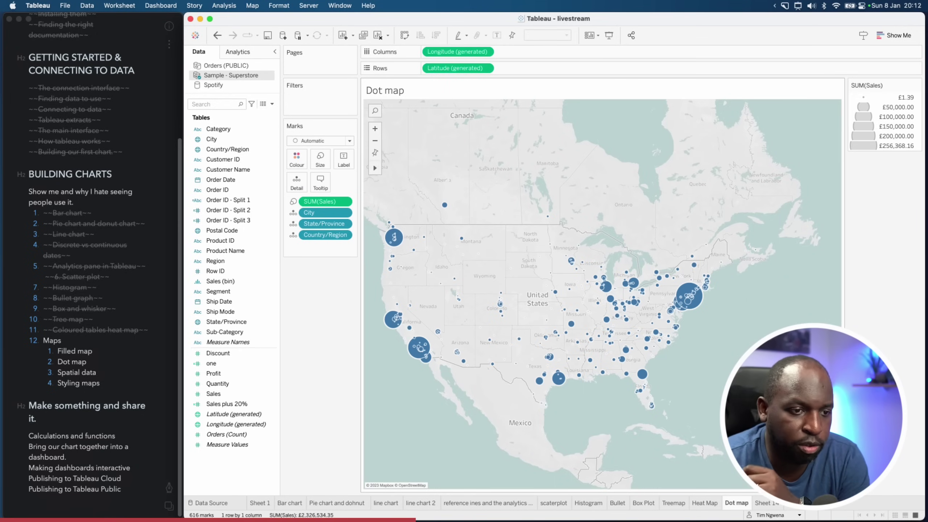
click(767, 503)
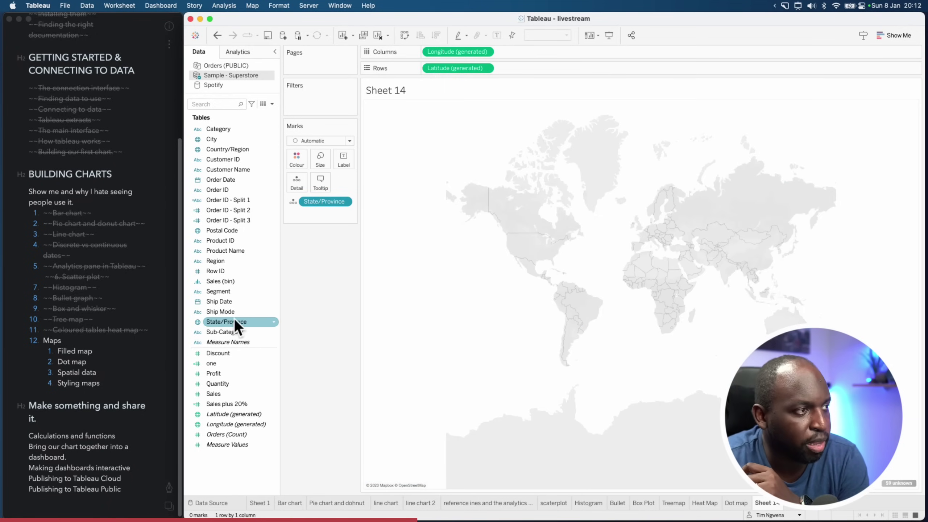
click(274, 322)
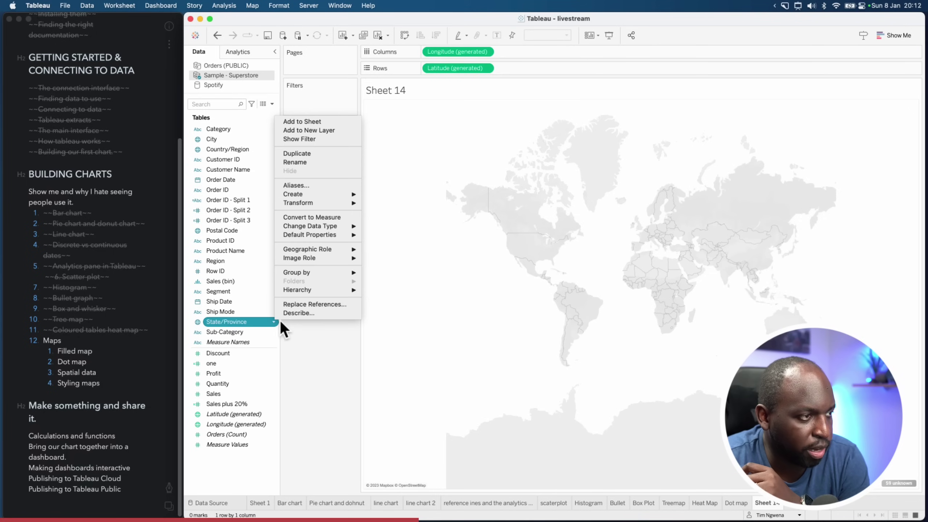
mouse_move(342, 250)
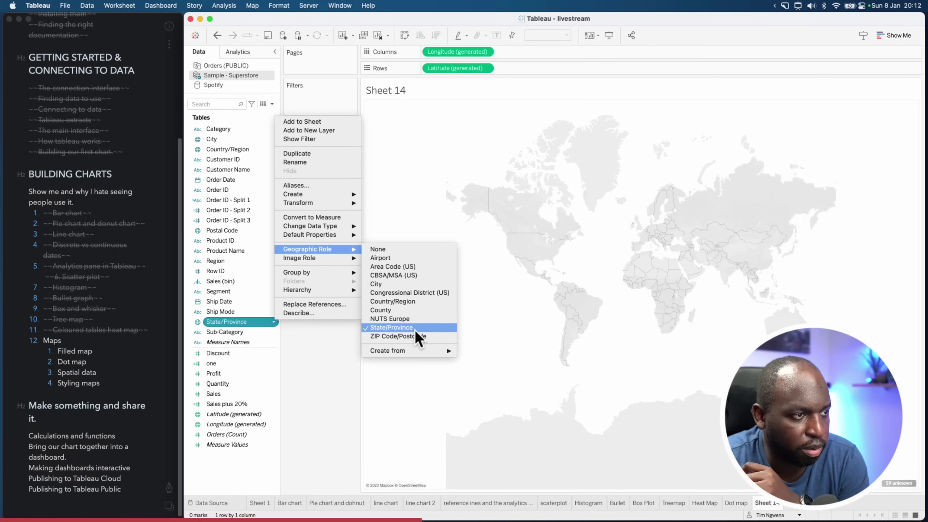
click(311, 404)
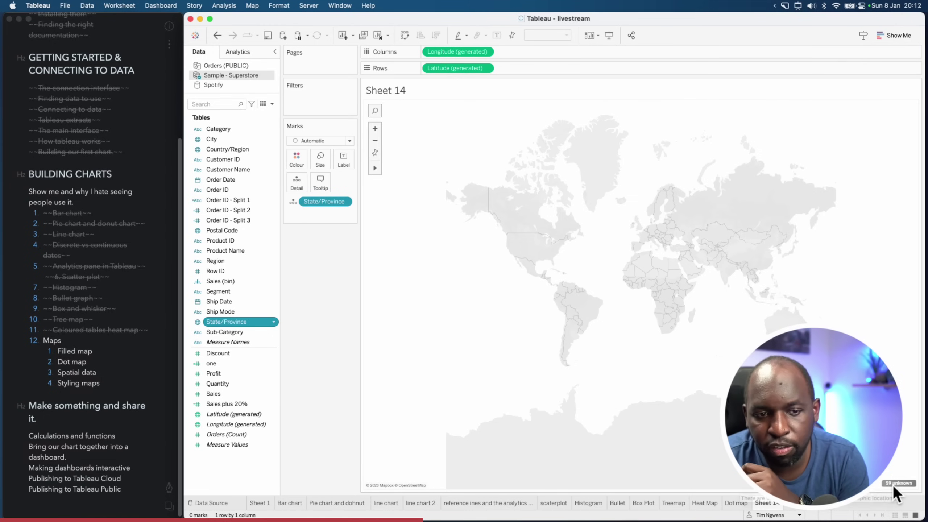
Fix the 59 unknown states by taking country from the Country/Region field
click(890, 484)
click(568, 250)
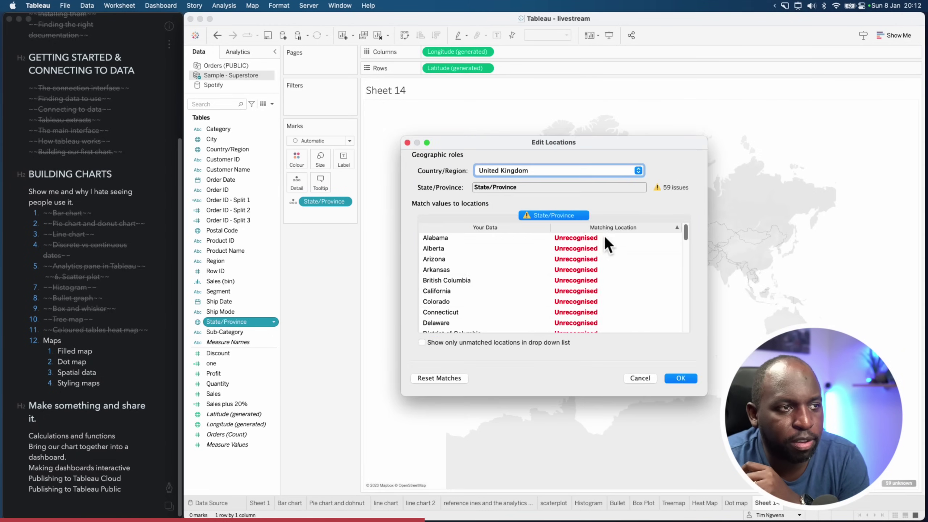
click(638, 170)
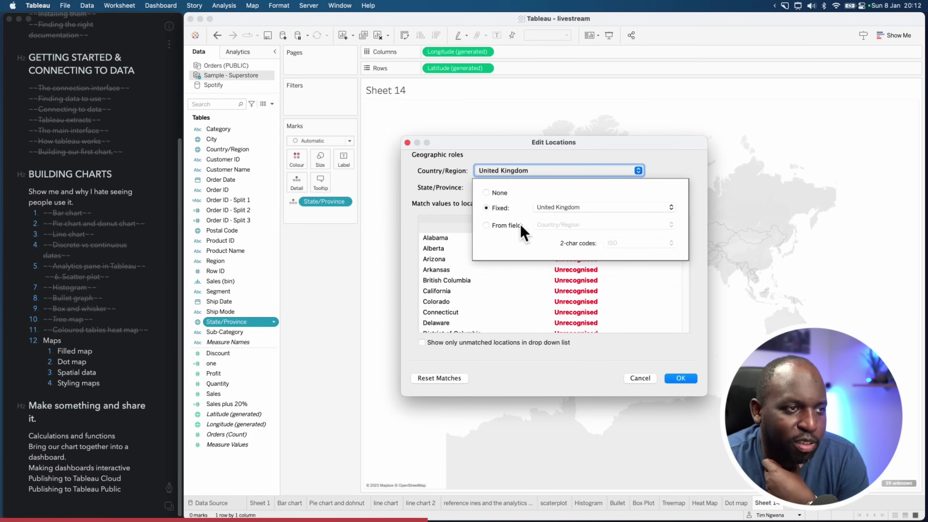
click(493, 225)
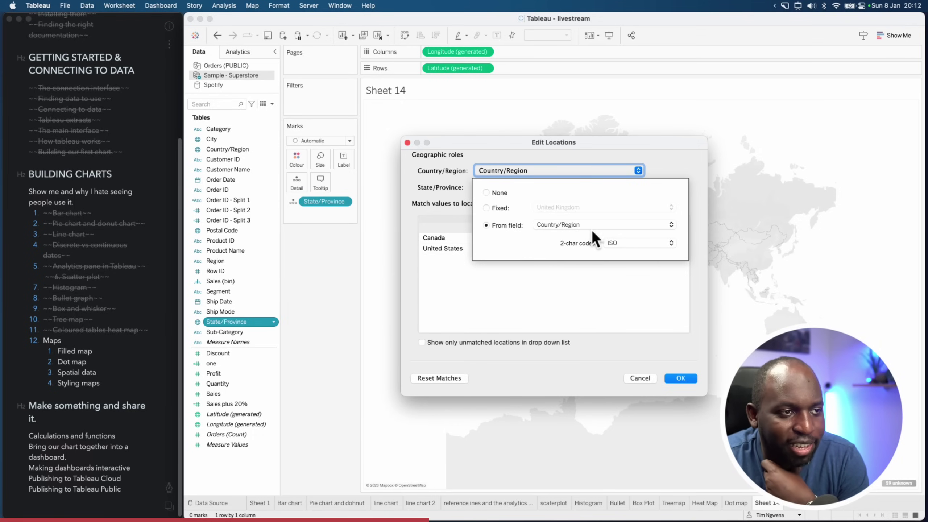
click(679, 377)
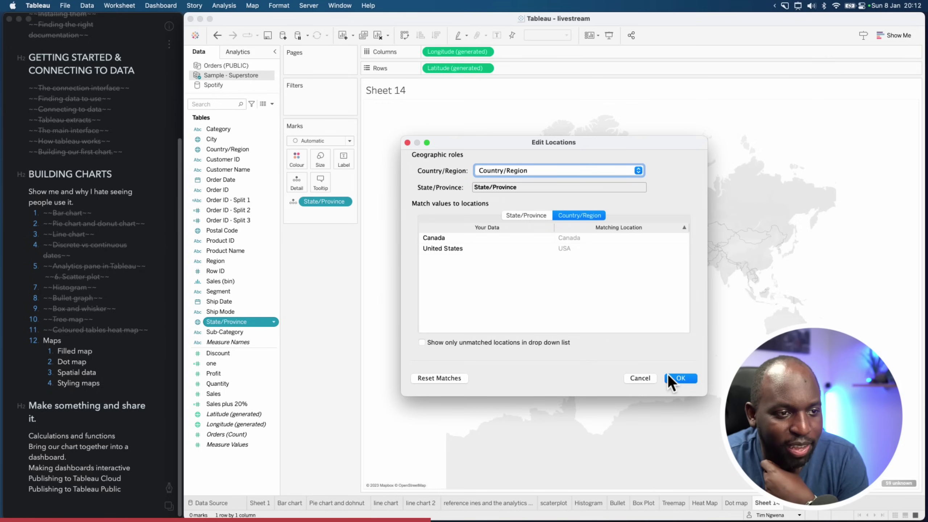
click(677, 378)
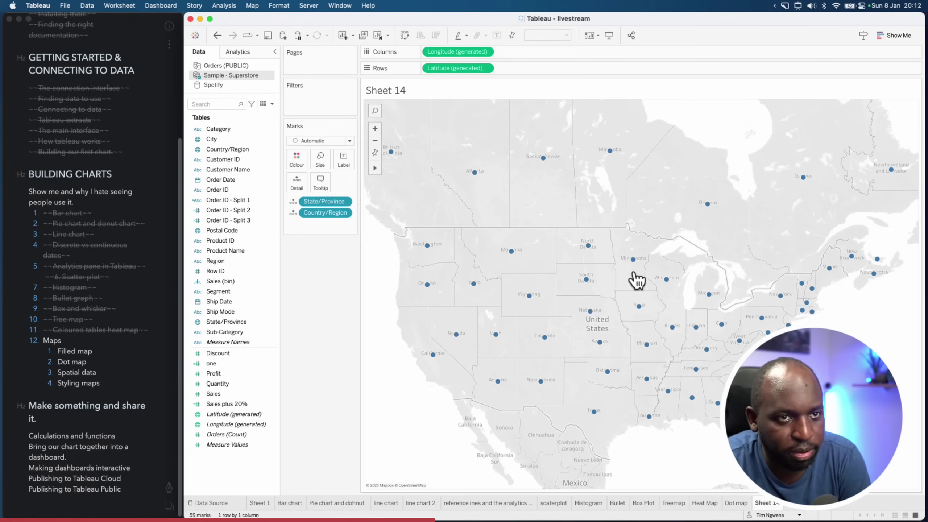
Zoom the state map out and back in, and show the Marks type dropdown
click(375, 140)
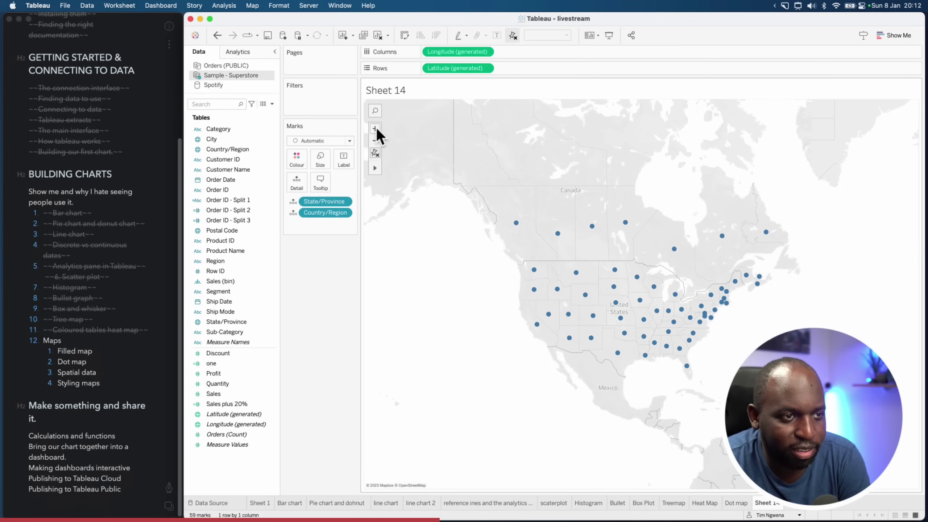
click(375, 129)
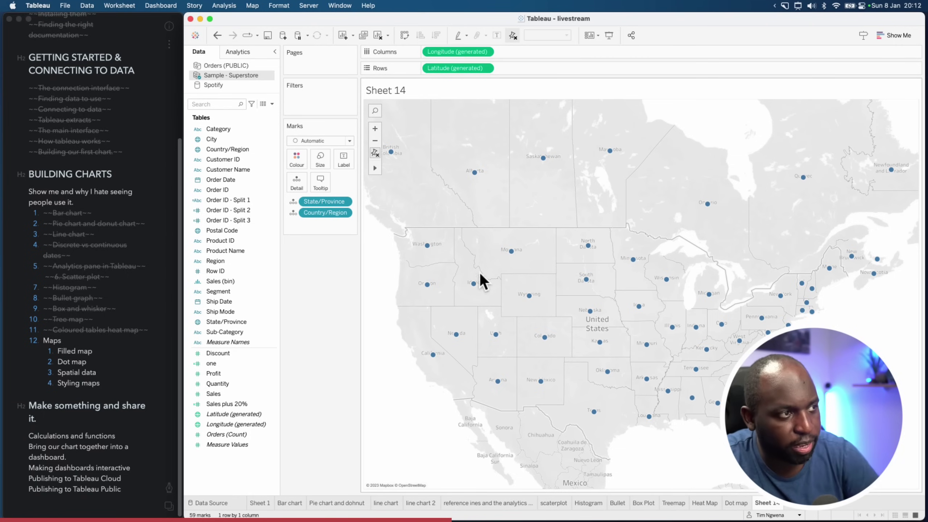
click(350, 141)
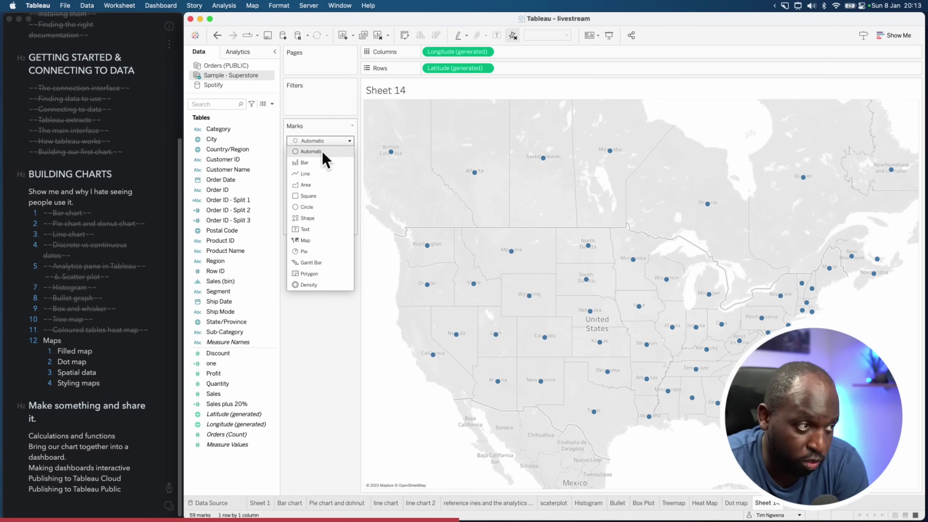
Switch the marks to a filled map, label states by State/Province and colour them by SUM(Profit)
click(307, 241)
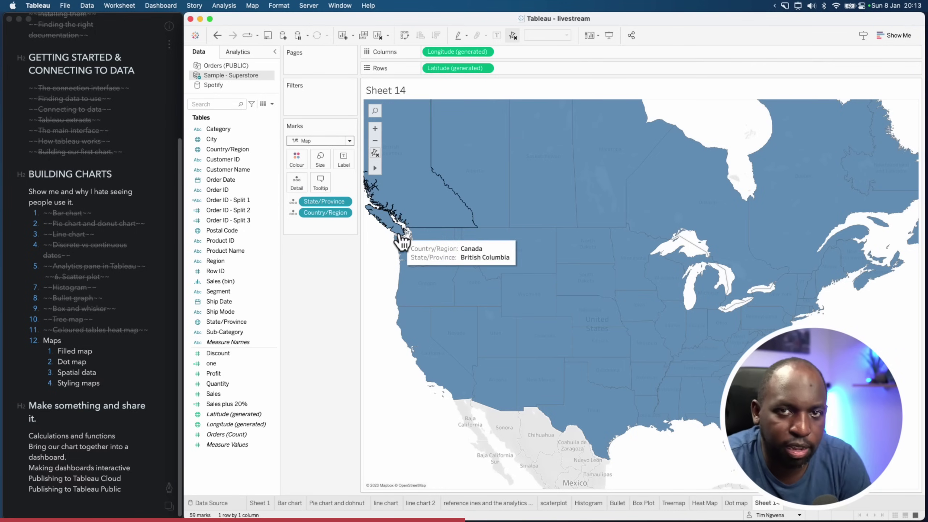
drag(223, 323, 343, 160)
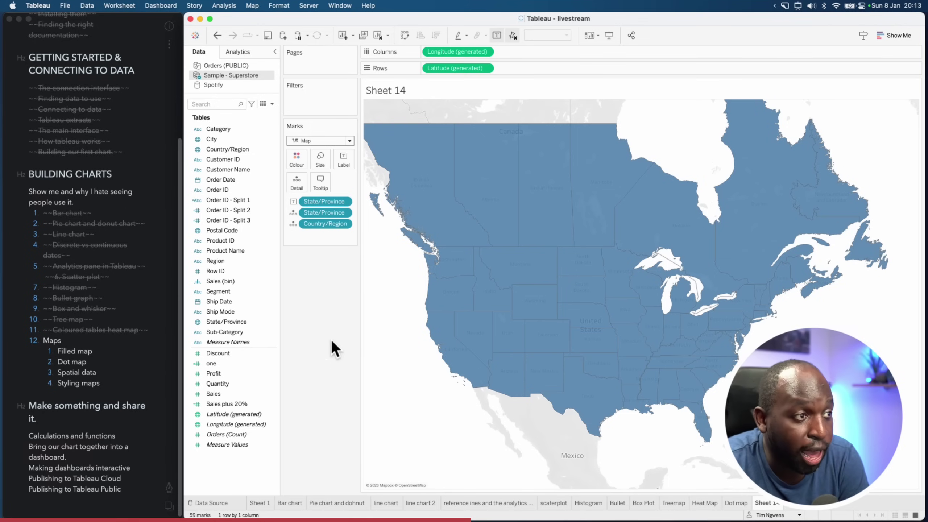
click(248, 375)
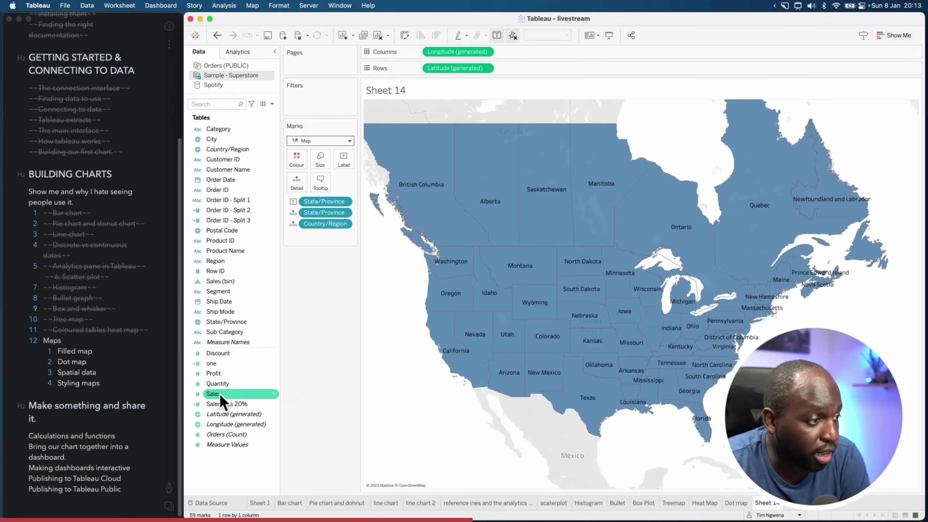
drag(219, 393, 306, 344)
drag(231, 379, 301, 161)
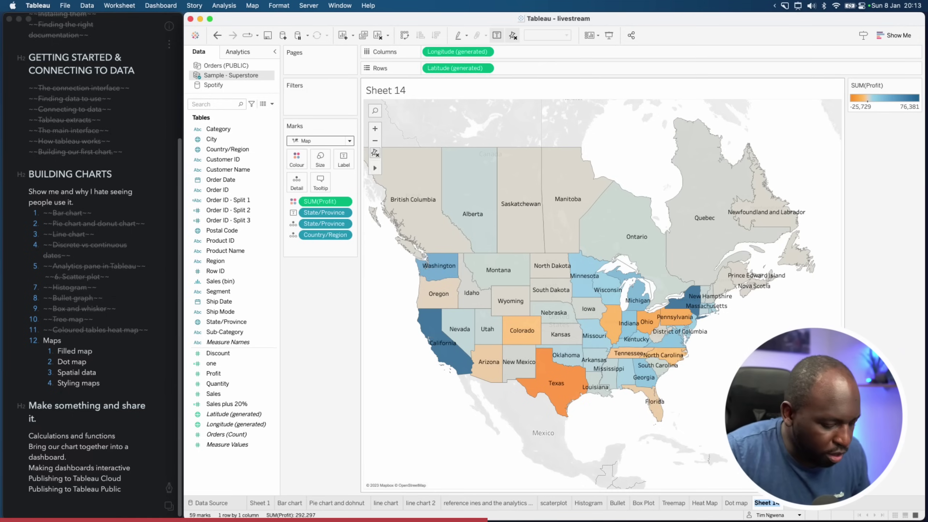
Rename Sheet 14 to 'Filled Map' and add a new blank worksheet
double_click(767, 503)
text(Filled )
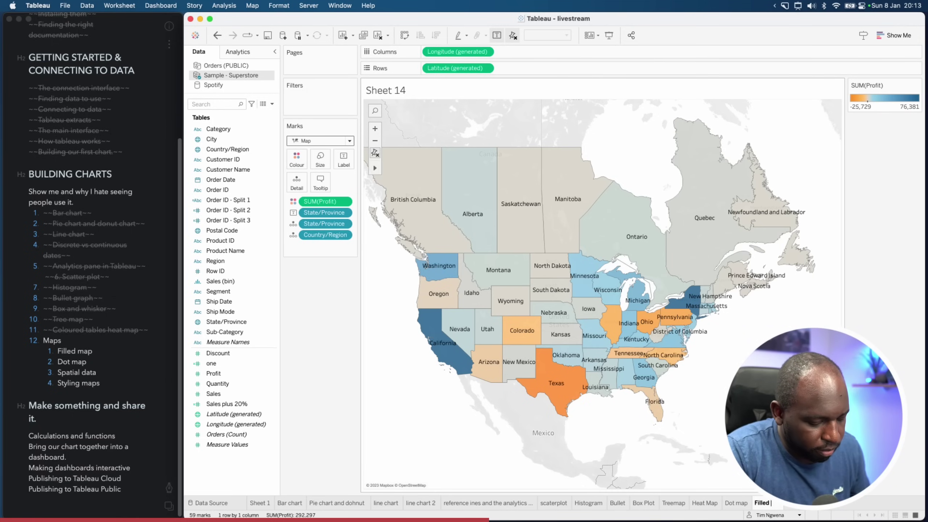
text(Map)
key(Return)
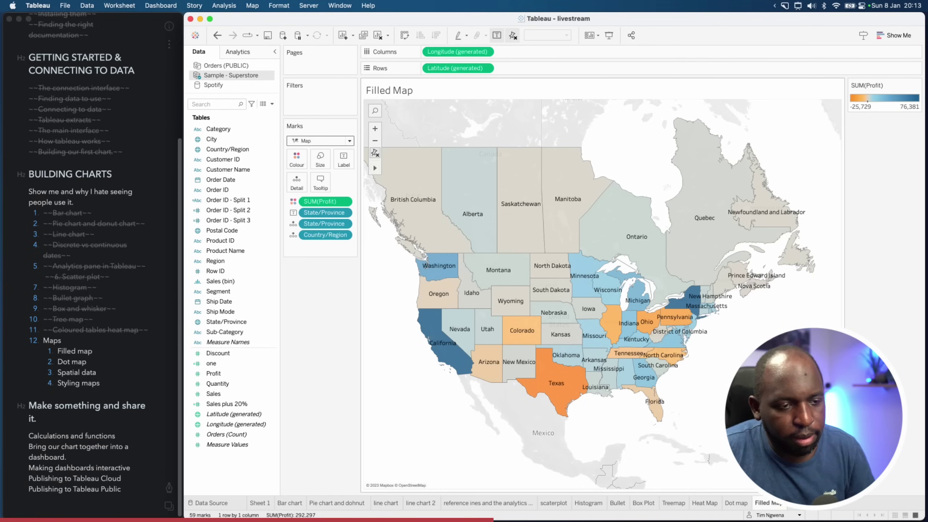
click(800, 512)
Map State/Province on Sheet 15 and take the 59 unknown states' country from Country/Region
click(243, 322)
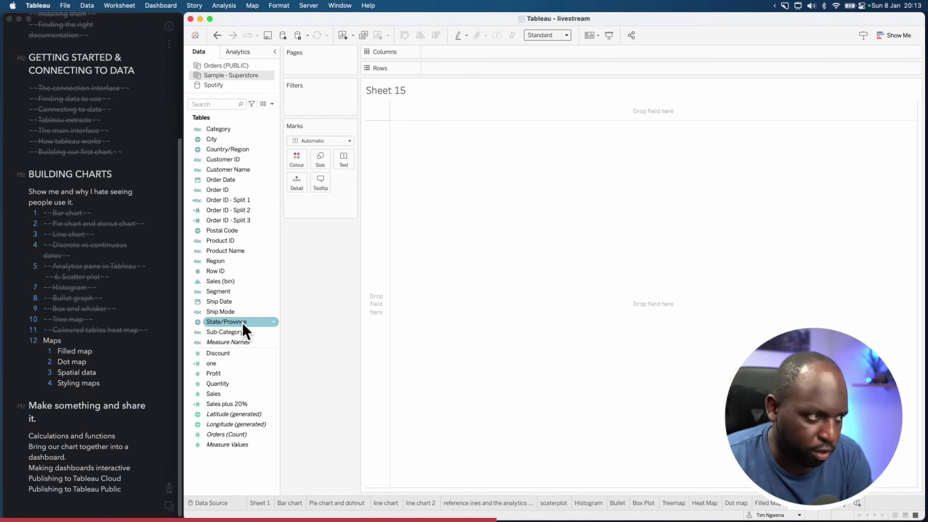
double_click(229, 322)
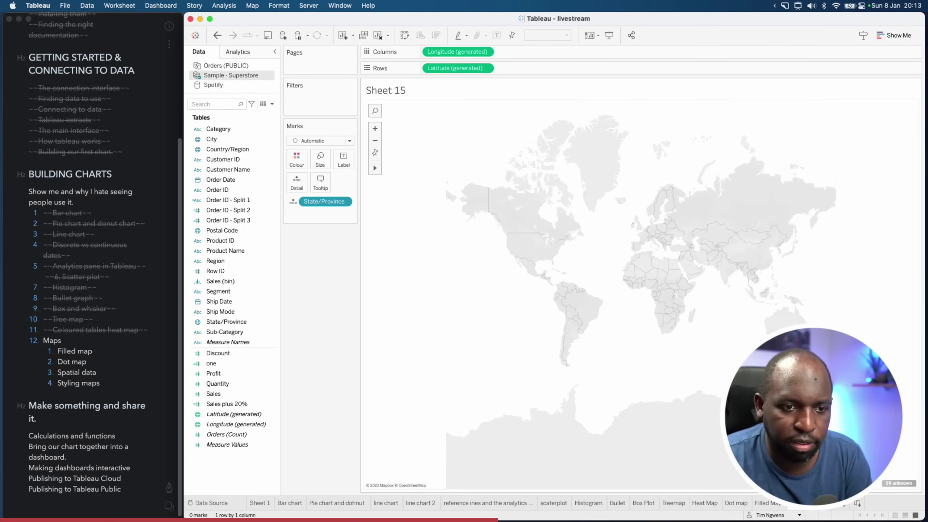
click(898, 484)
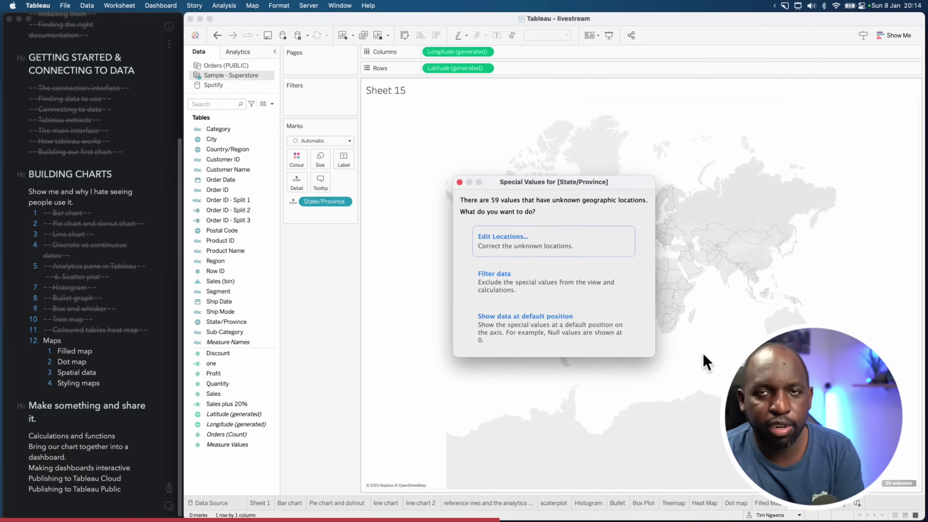
key(super+shift+a)
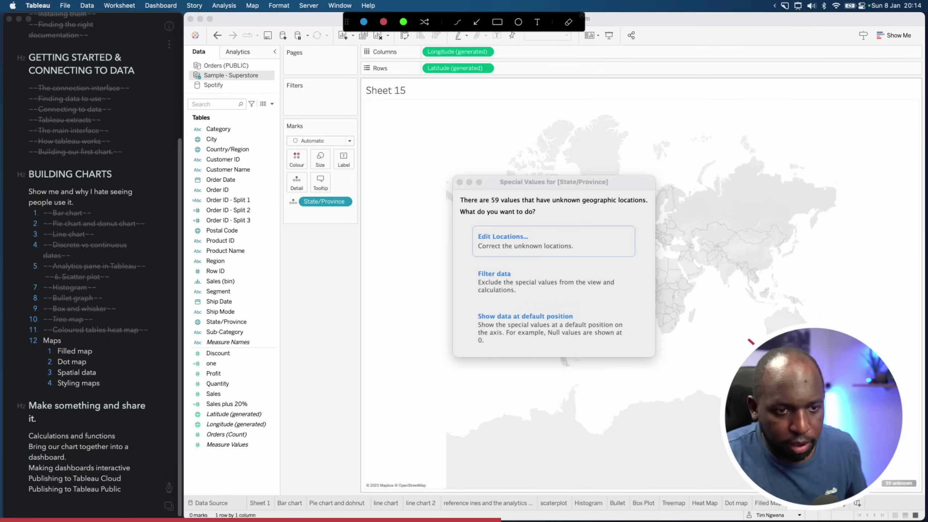
key(super+shift+a)
click(523, 246)
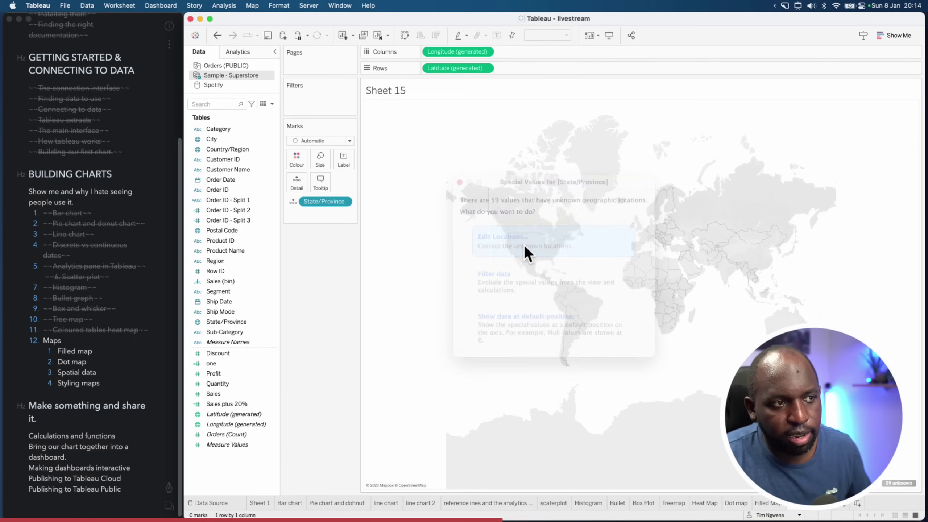
click(561, 171)
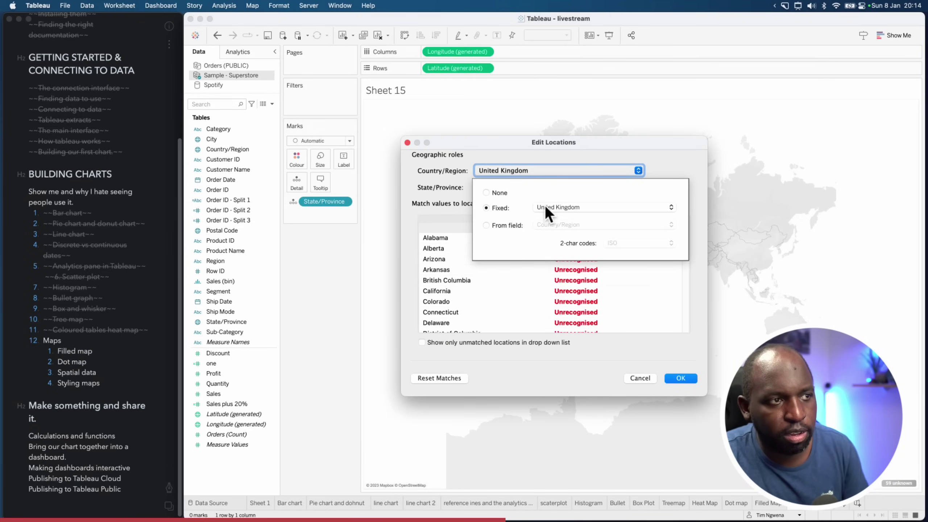
click(516, 225)
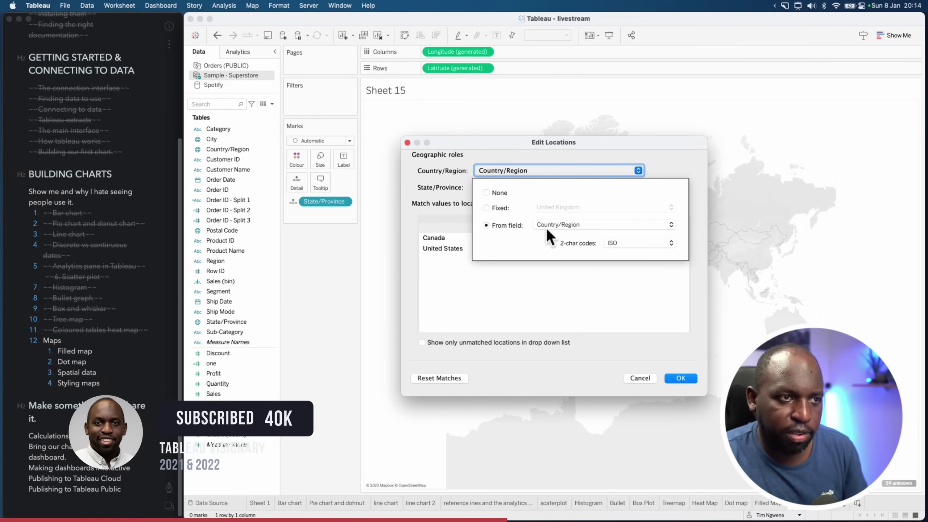
key(ctrl+alt+a)
Set the states' country to come from the Country/Region field with ISO codes and confirm the locations
key(ctrl+alt+a)
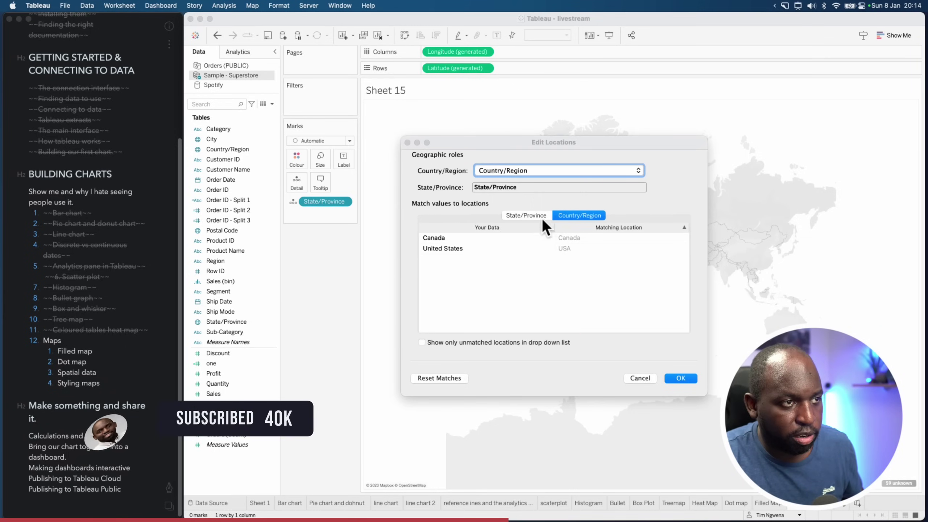
click(530, 169)
key(ctrl+alt+a)
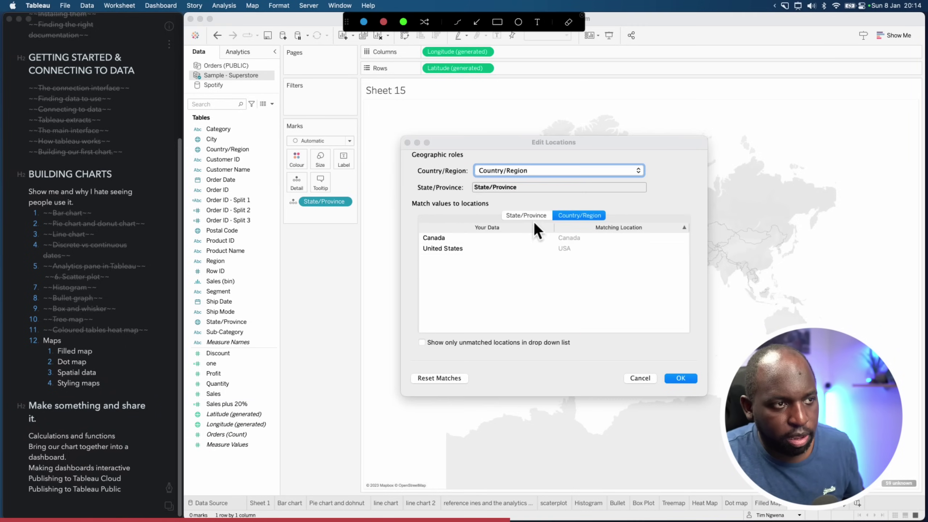
key(ctrl+alt+a)
key(ctrl+alt+a)
drag(476, 172, 264, 151)
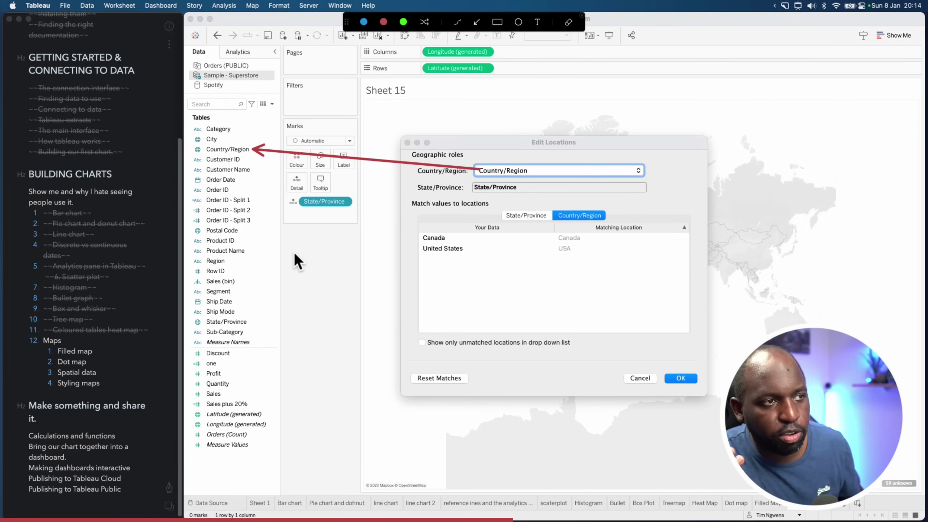
key(ctrl+alt+a)
click(535, 172)
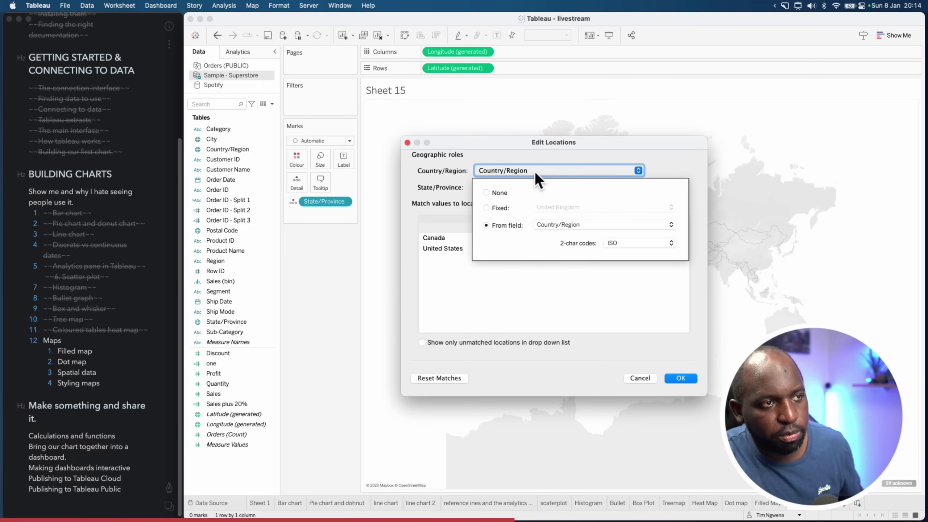
click(497, 208)
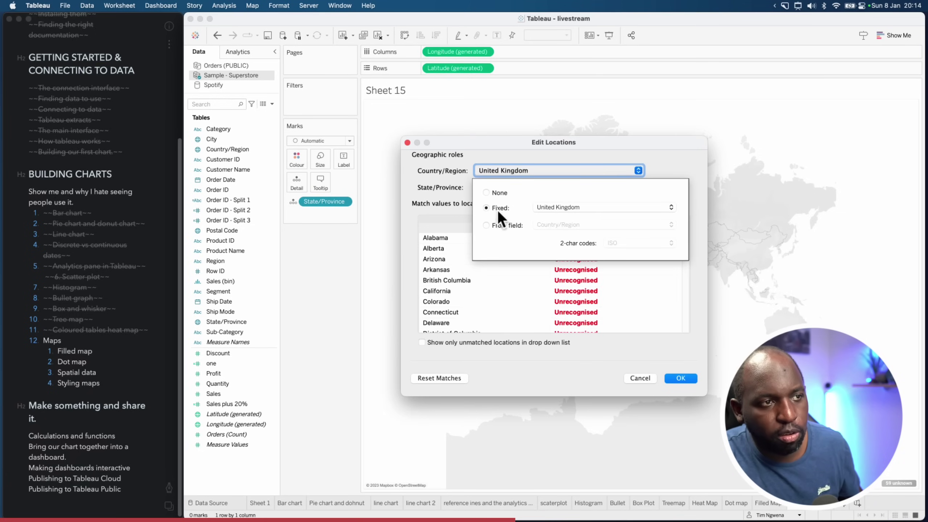
click(485, 194)
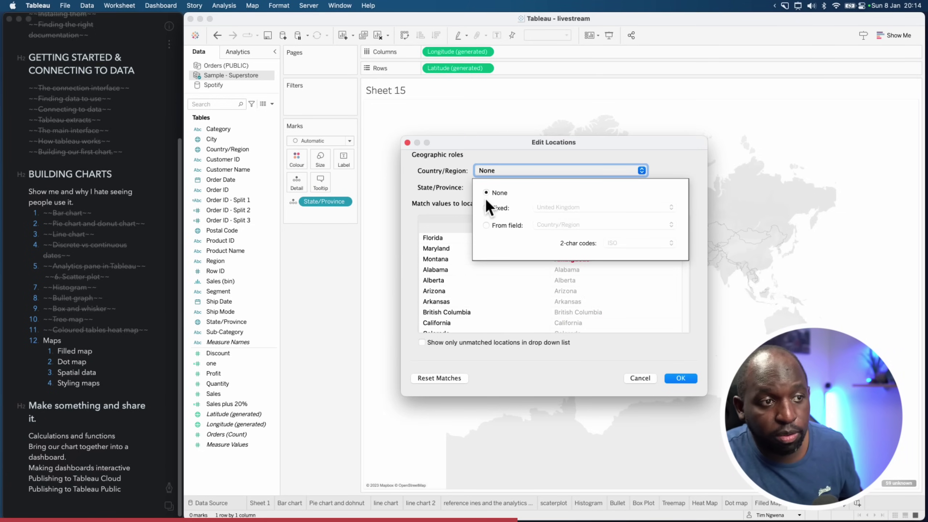
click(486, 225)
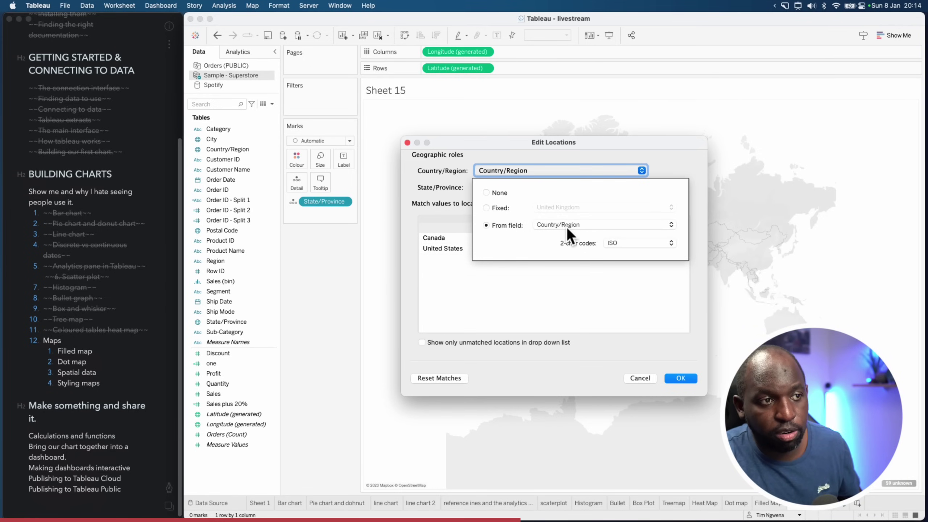
click(628, 239)
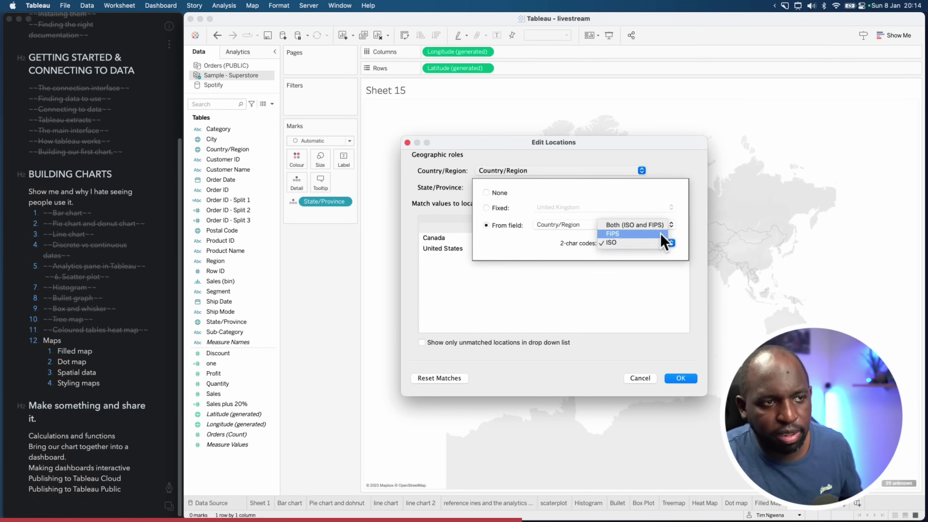
click(544, 242)
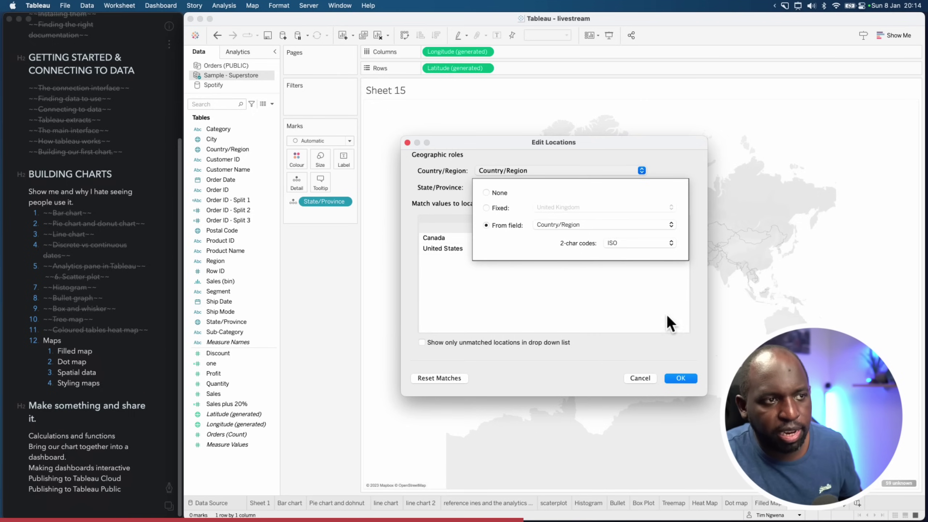
click(679, 378)
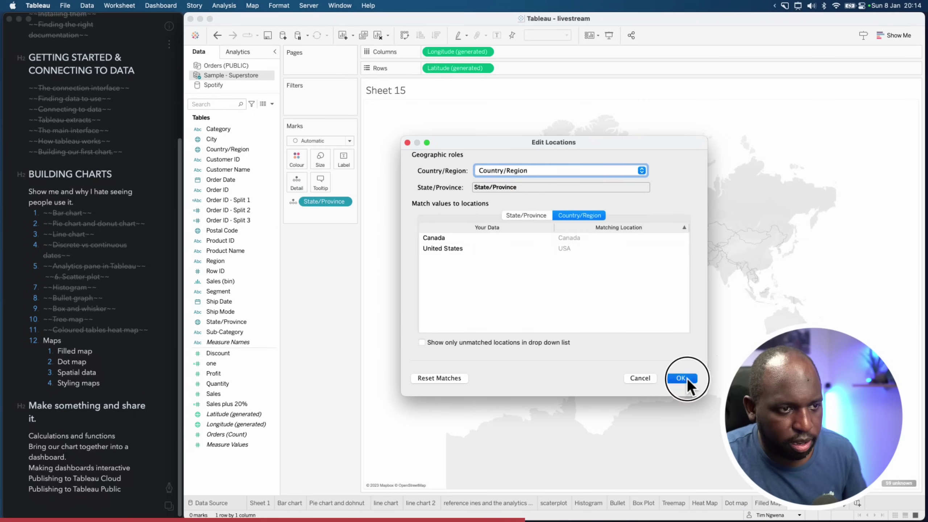
click(682, 378)
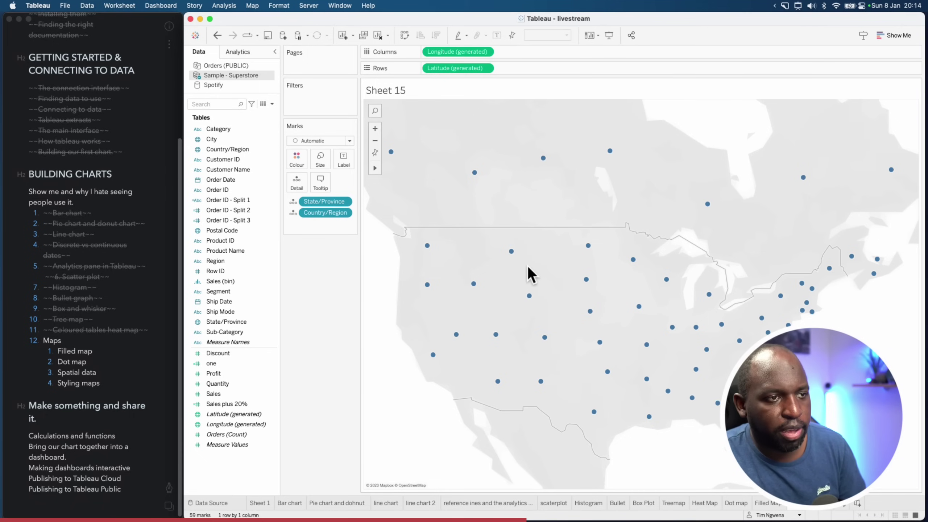
Change the mark type from Automatic to Map, then add City to Detail and remove it again
click(349, 141)
click(319, 241)
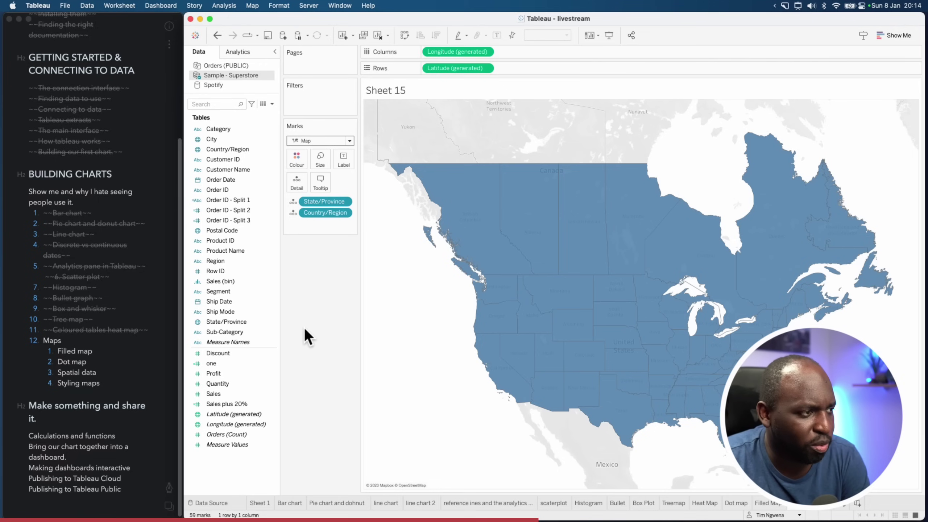
click(231, 271)
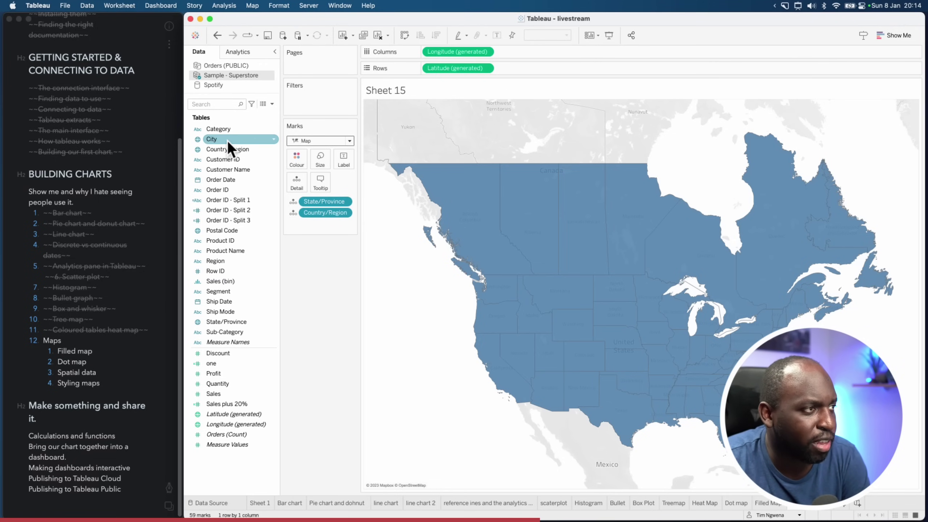
drag(228, 141, 295, 232)
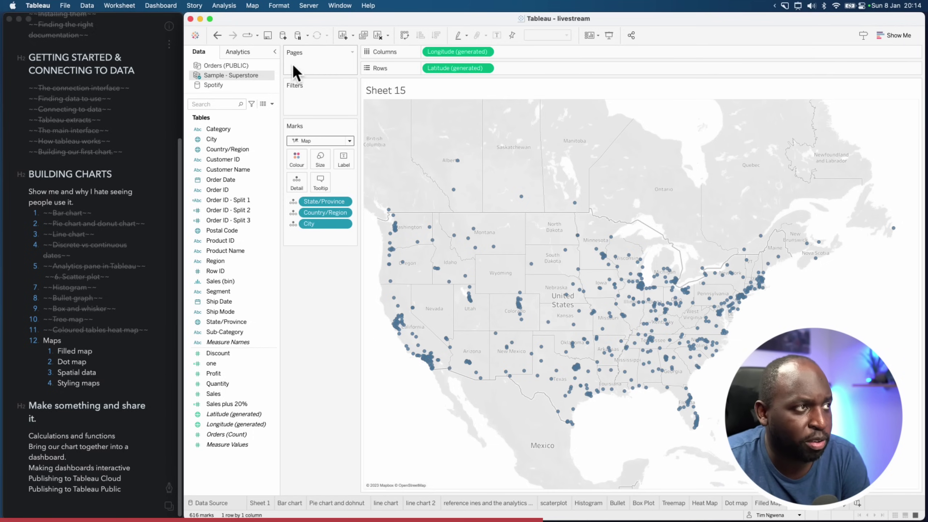
click(218, 34)
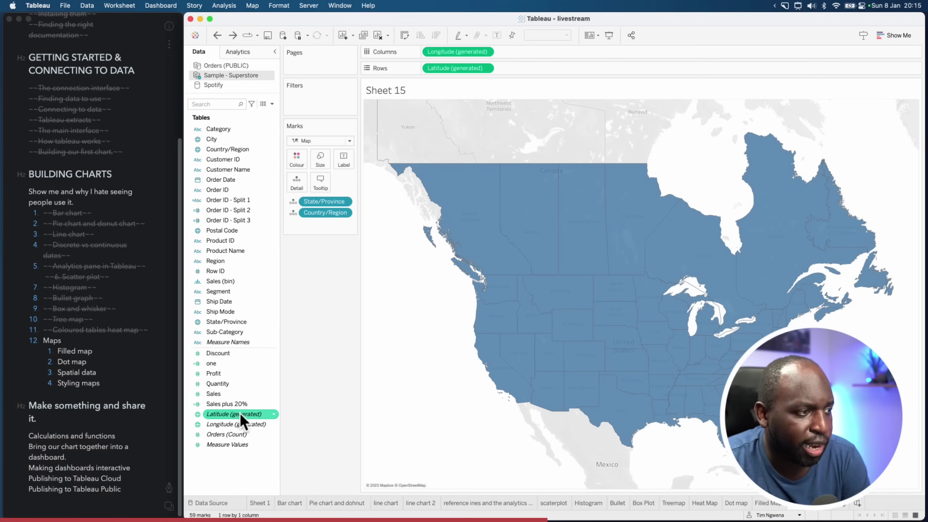
Add second Latitude and Longitude pills and combine each pair into a dual axis
drag(237, 415, 552, 66)
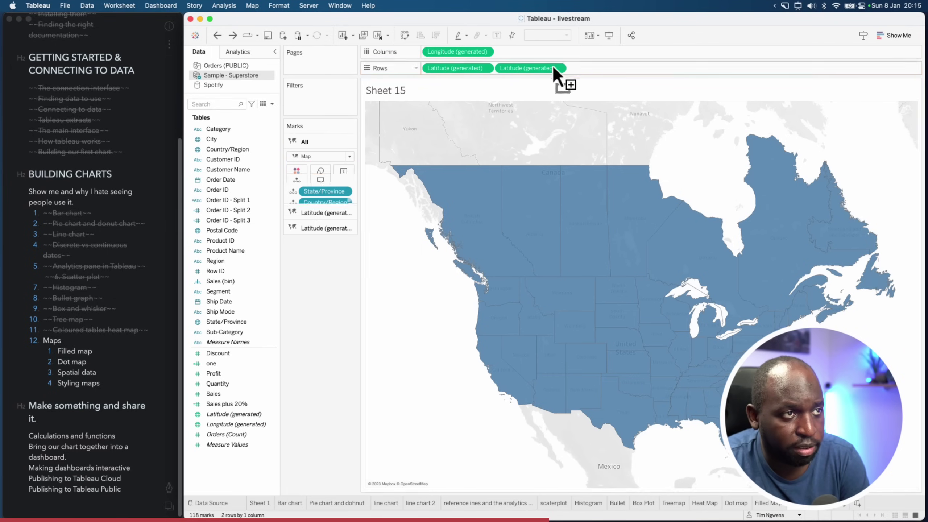
drag(234, 424, 538, 53)
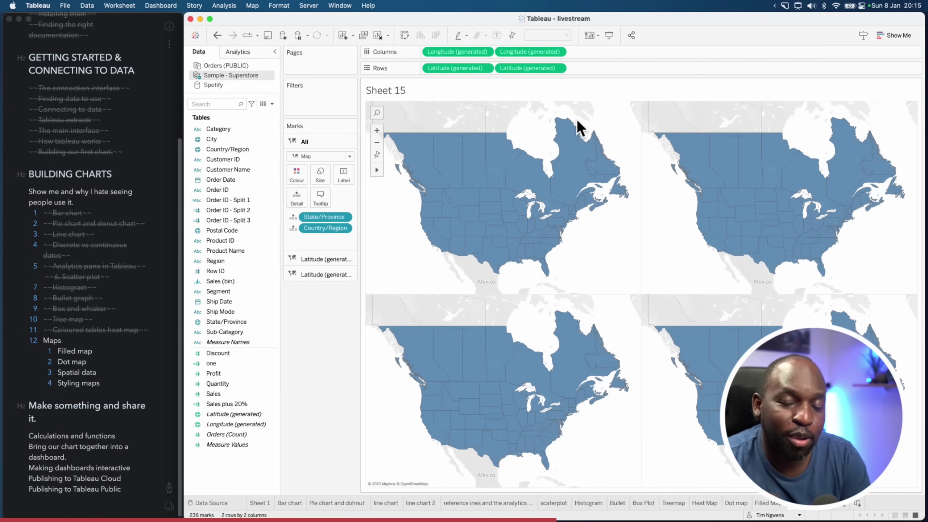
click(559, 68)
click(560, 154)
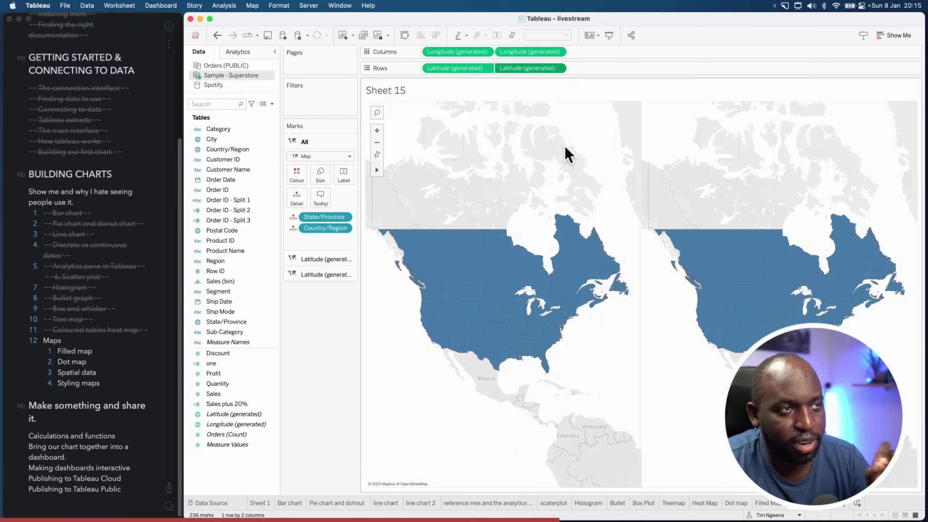
click(557, 51)
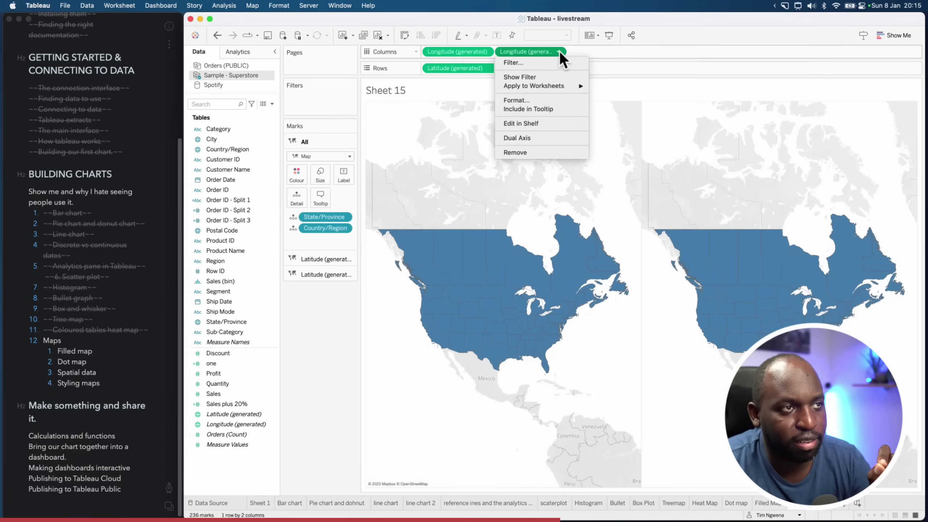
click(554, 135)
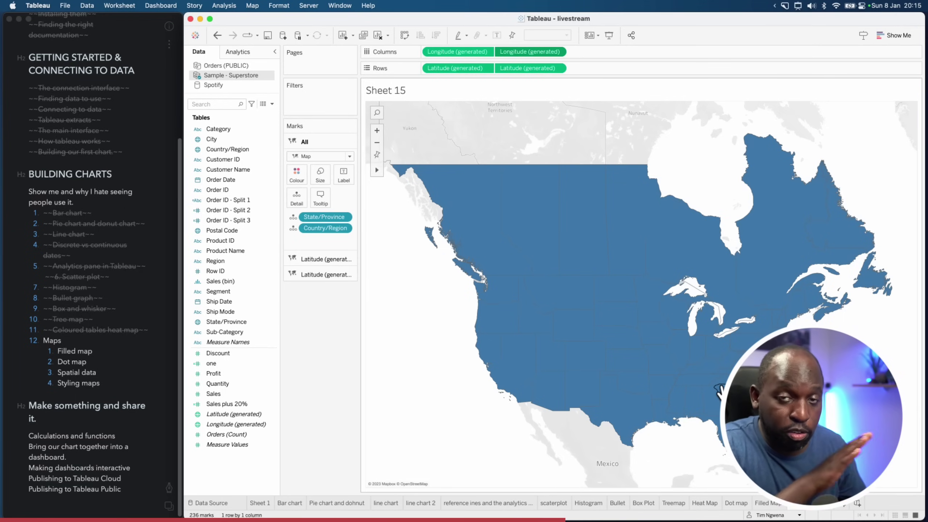
key(ctrl+alt+a)
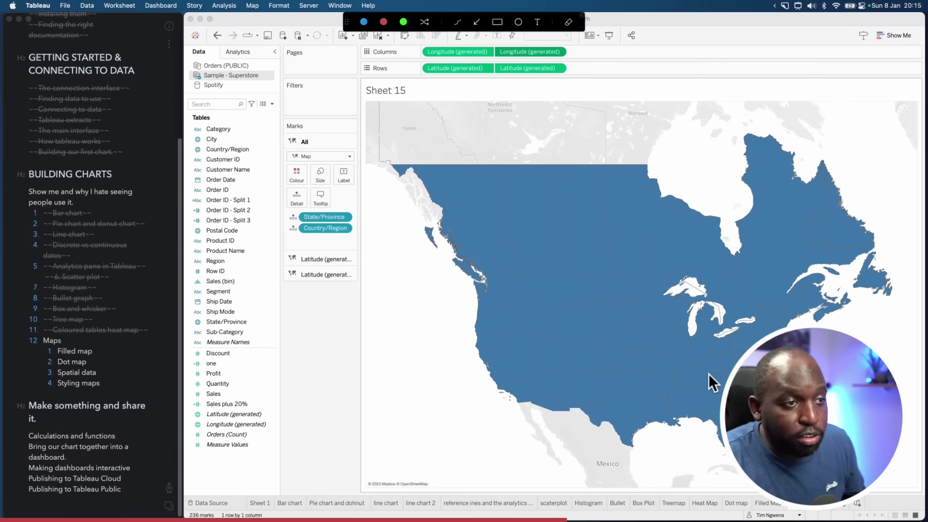
mouse_move(437, 236)
mouse_down()
mouse_move(351, 249)
mouse_move(369, 271)
mouse_move(360, 272)
mouse_up()
key(Escape)
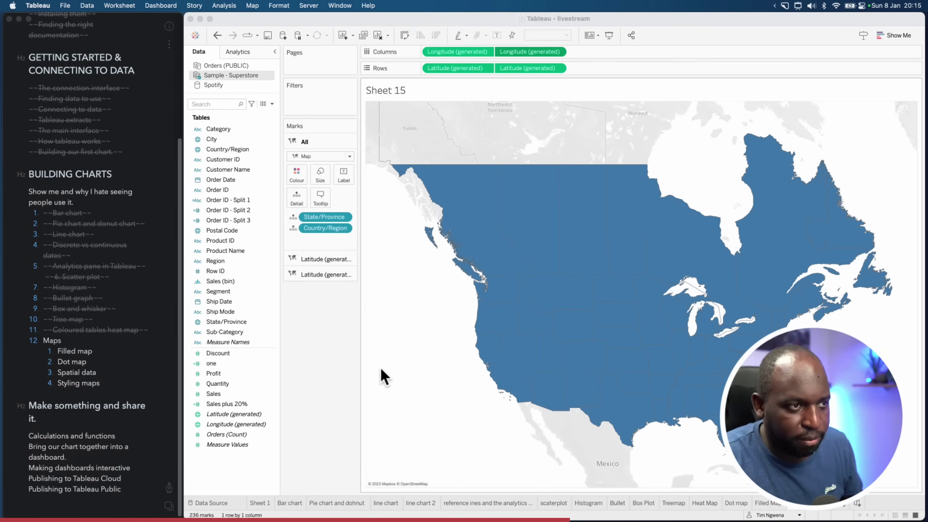
Set the second Latitude (generated) layer's mark type to Circle
click(318, 259)
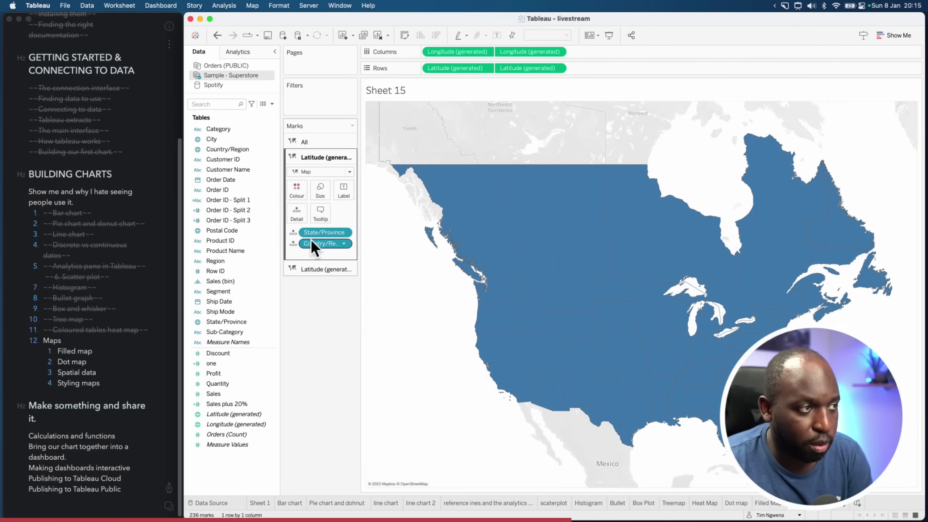
click(349, 172)
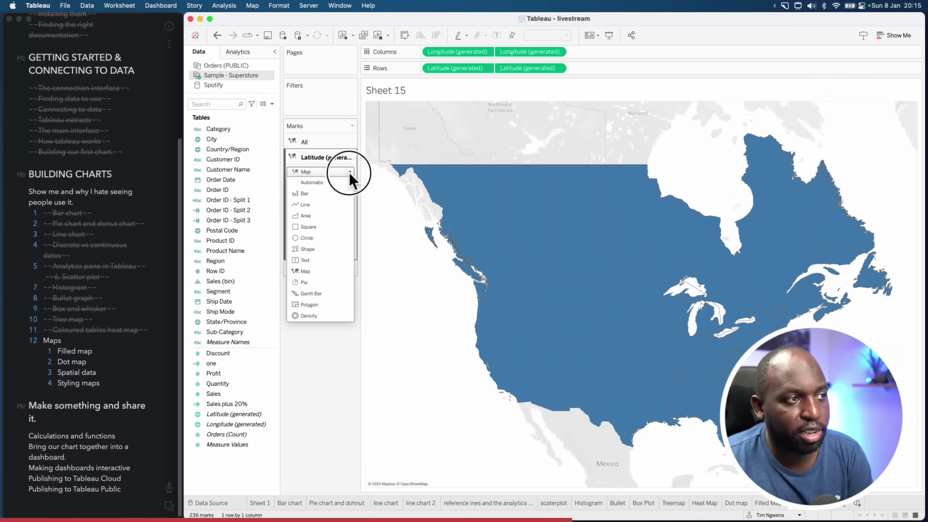
click(319, 238)
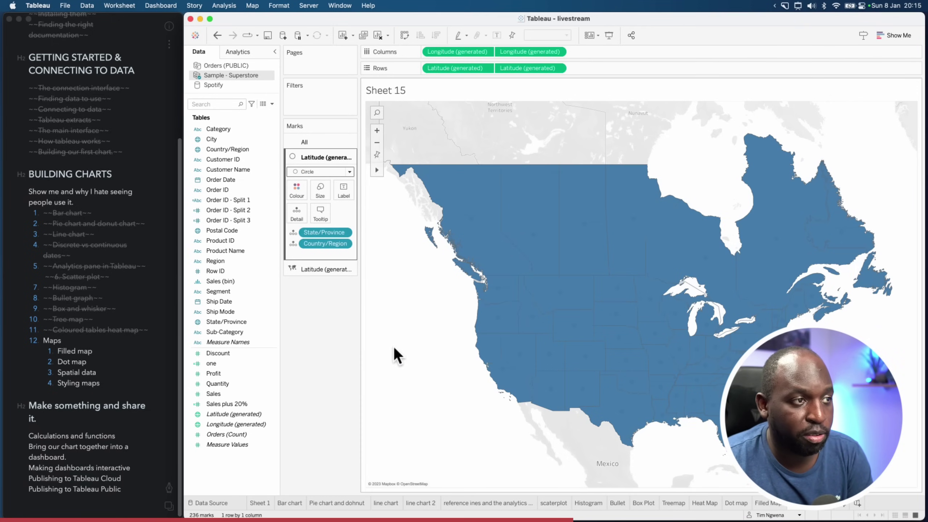
click(321, 270)
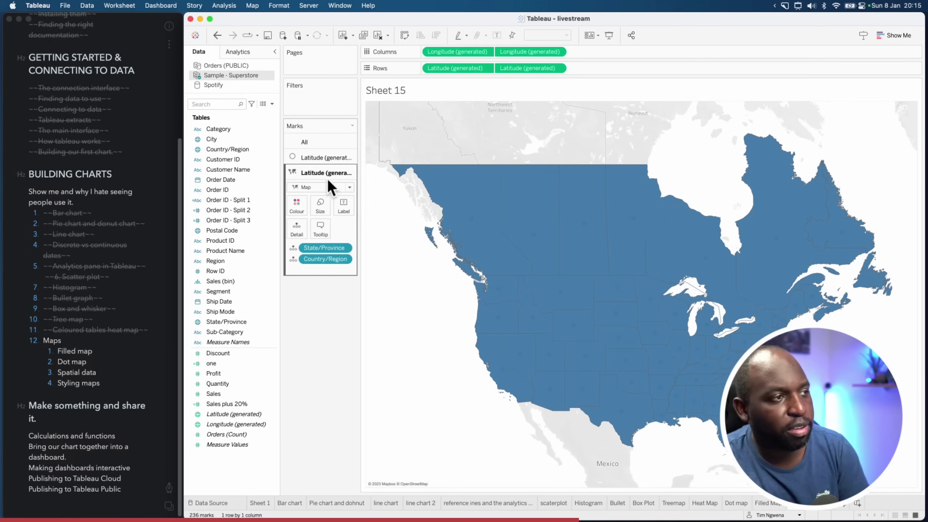
click(350, 187)
click(322, 253)
Switch the first layer back to a filled Map mark type
click(338, 161)
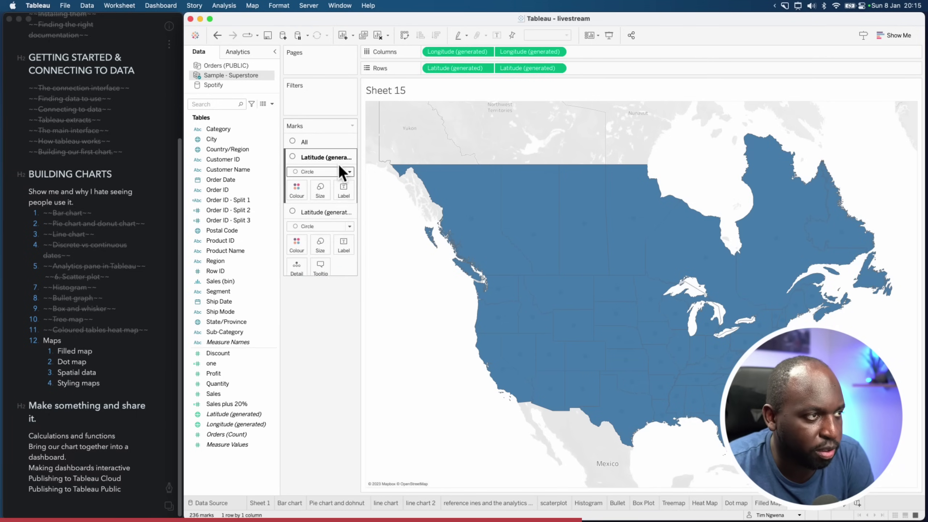
click(349, 172)
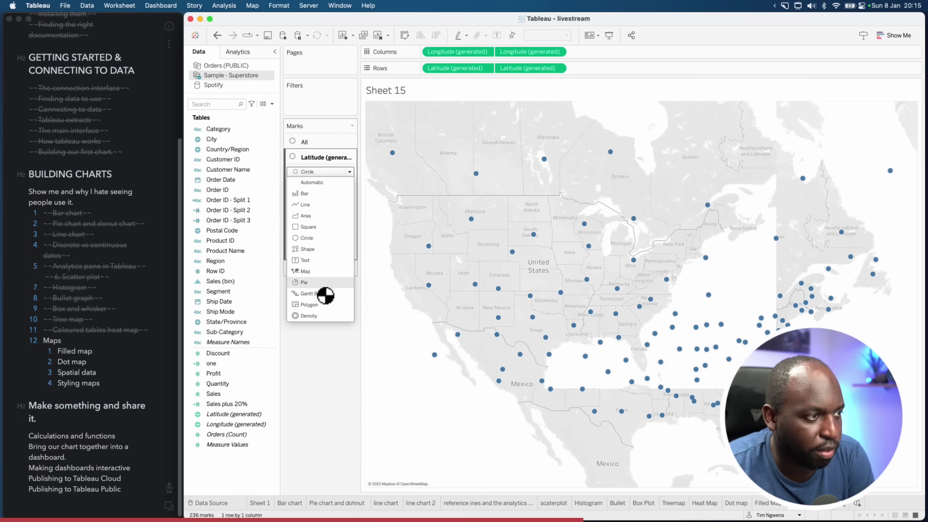
click(322, 271)
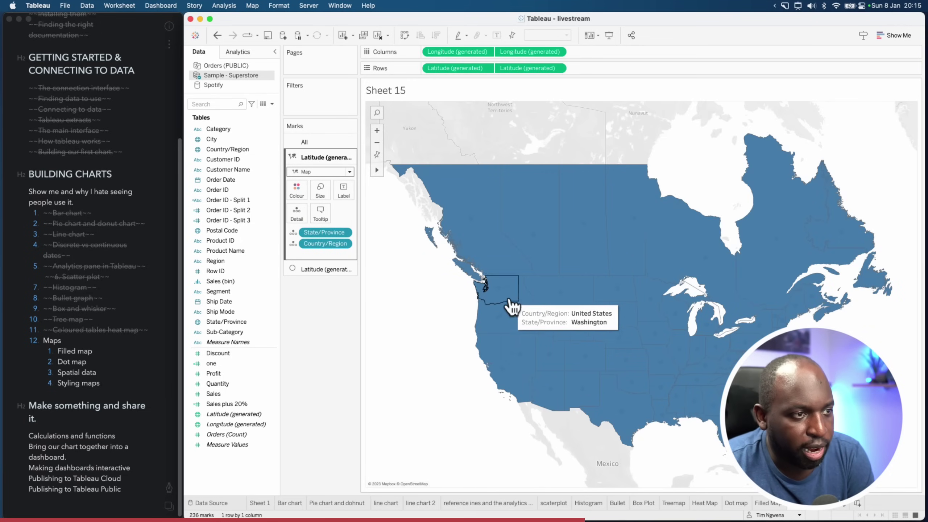
click(499, 290)
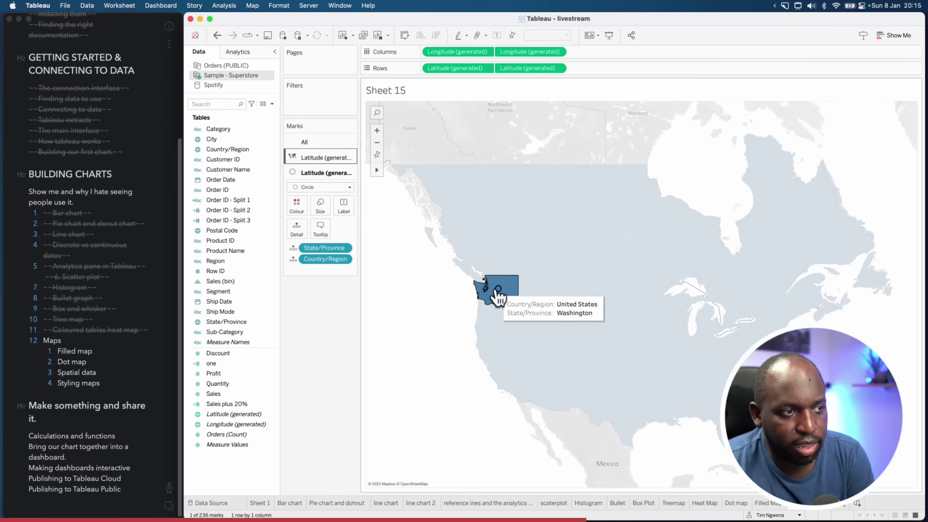
click(409, 305)
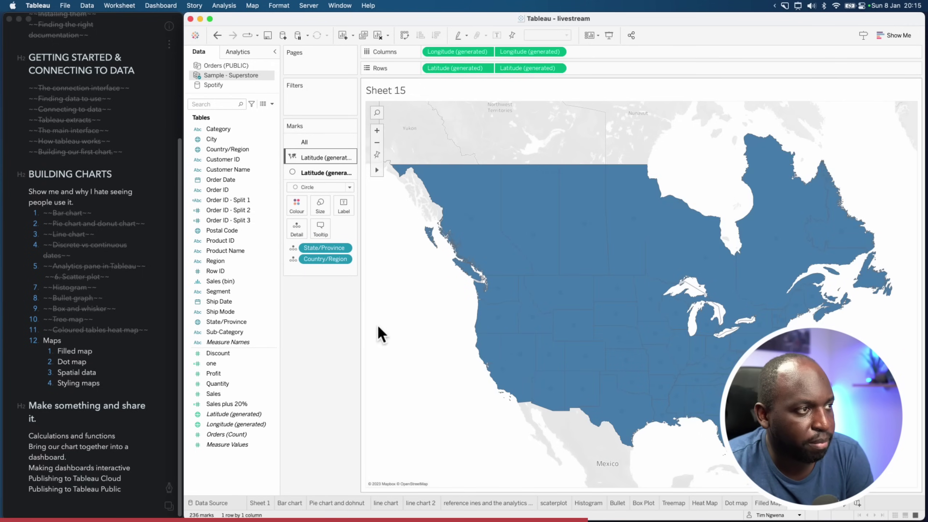
click(318, 159)
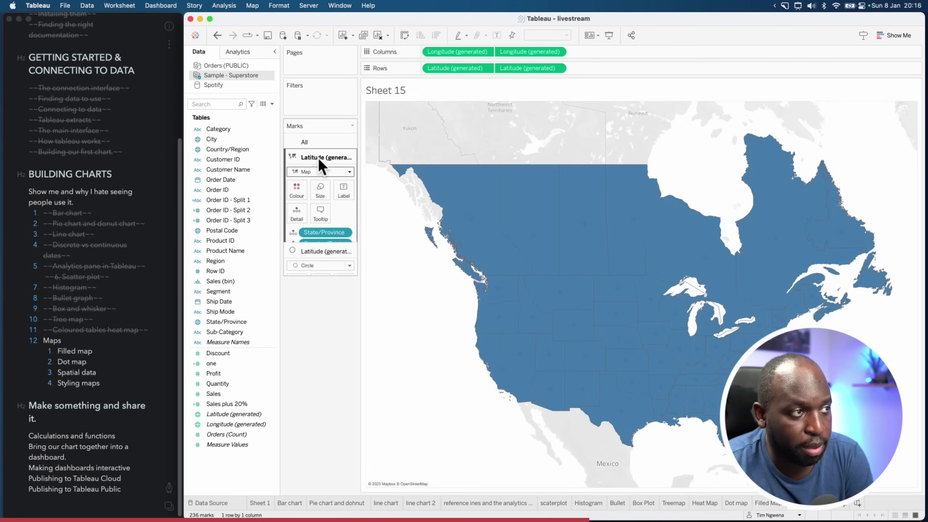
click(250, 395)
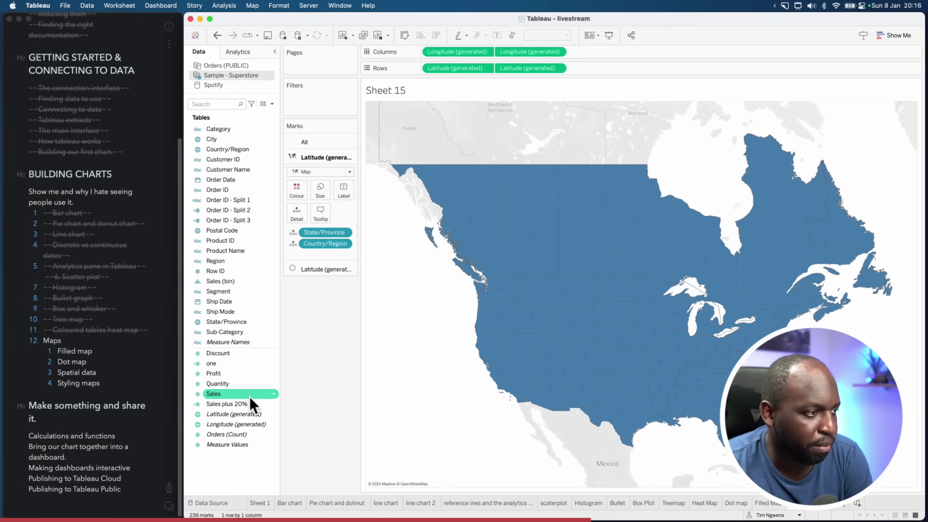
Colour the filled states by SUM(Profit) and make the circle layer white
drag(216, 374, 297, 191)
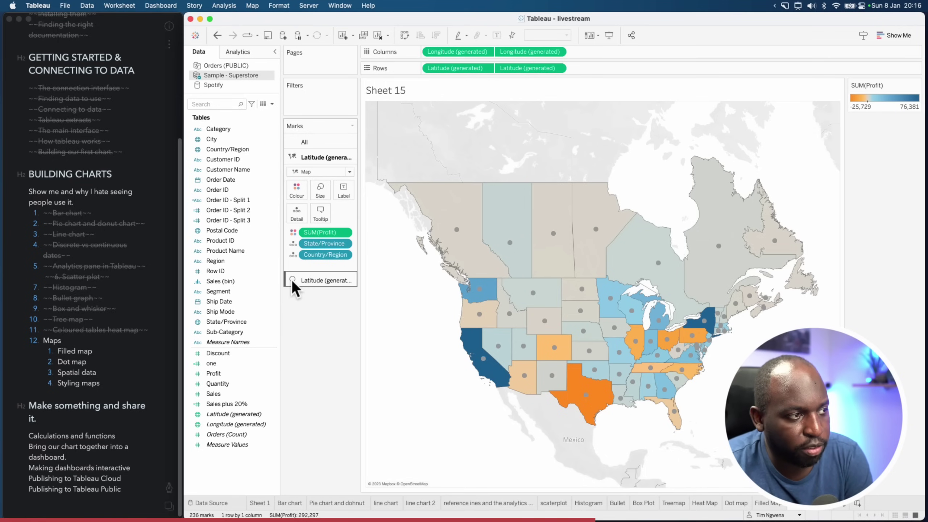
click(311, 282)
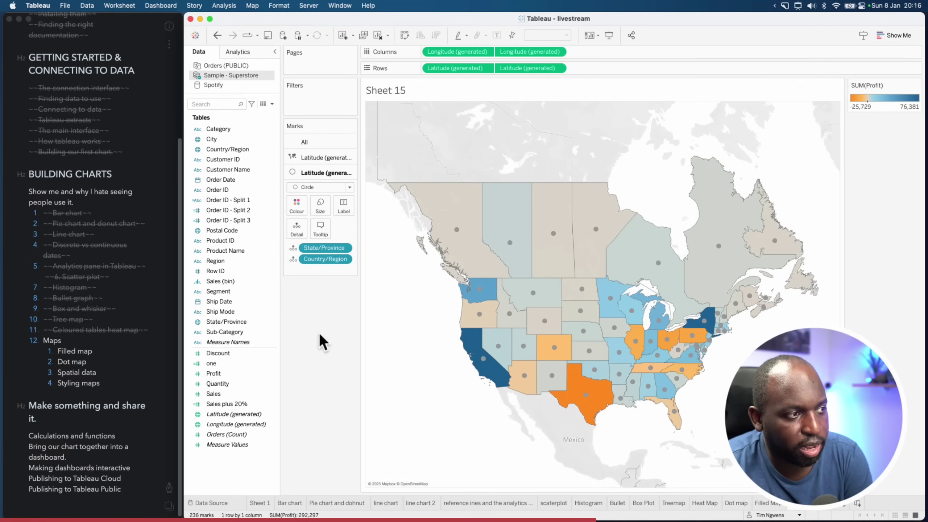
click(296, 205)
click(312, 237)
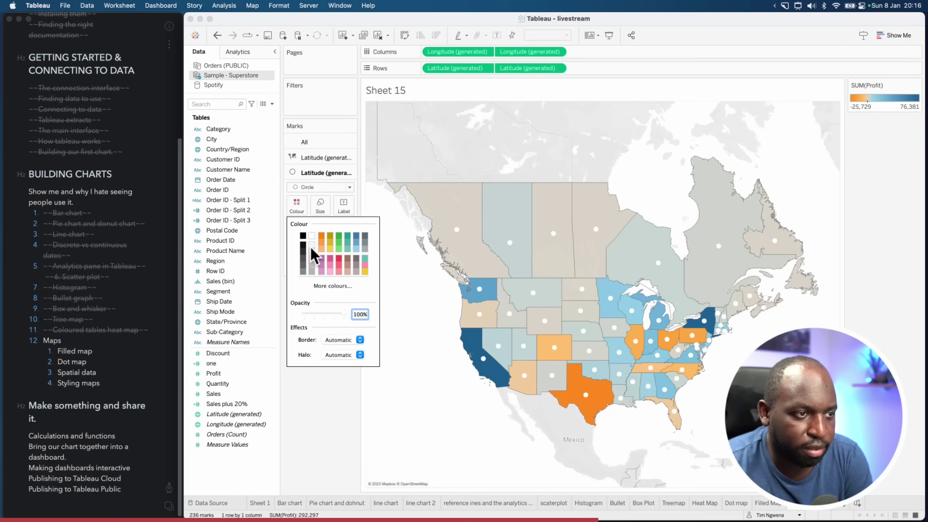
click(345, 432)
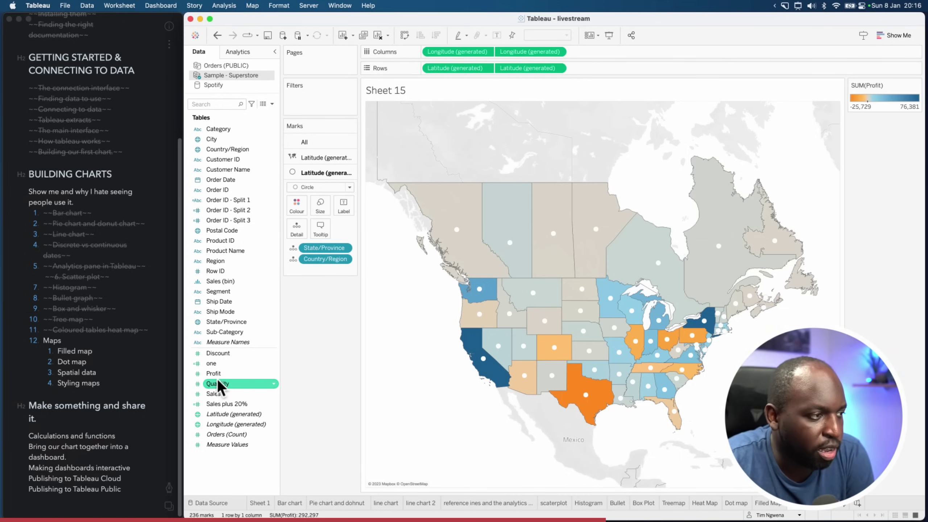
Size the circles by SUM(Sales) and enlarge them with the size slider
drag(219, 398, 321, 207)
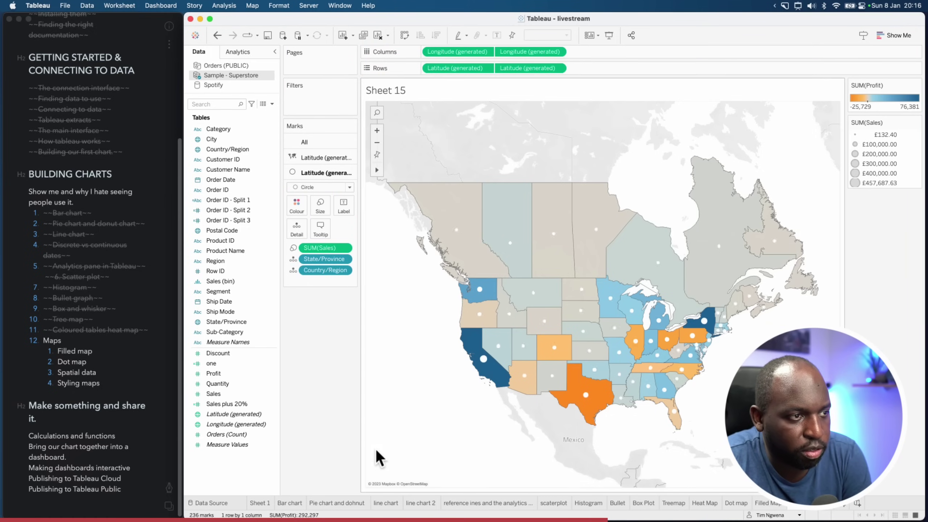
click(314, 201)
drag(363, 231, 366, 231)
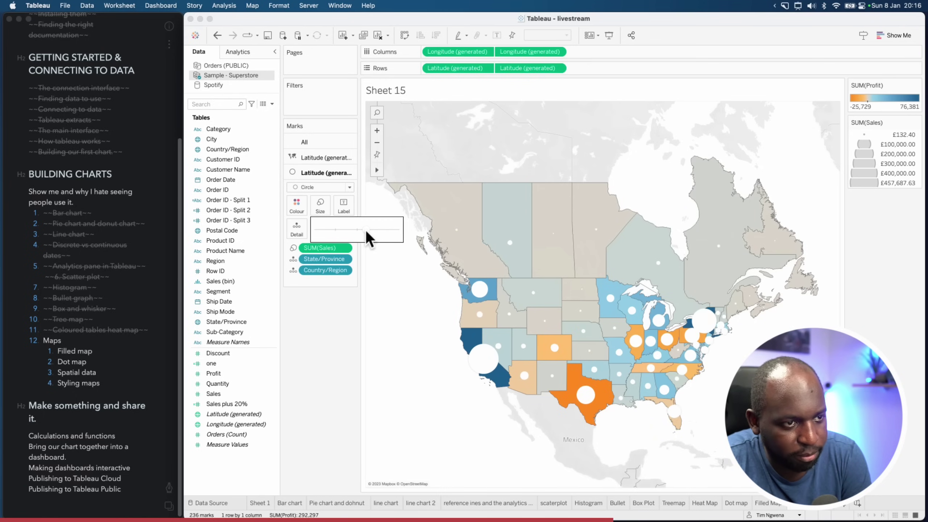
click(387, 321)
Give the circles a black halo
click(294, 207)
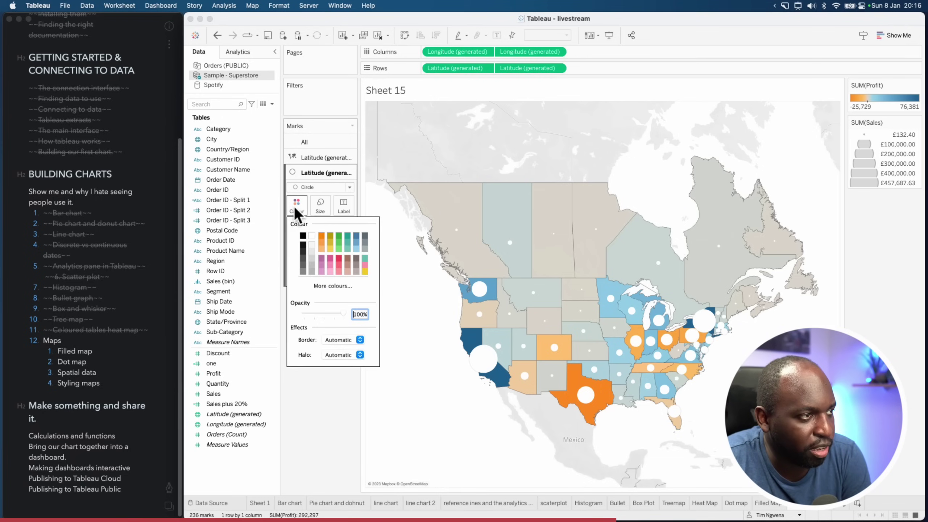
click(339, 355)
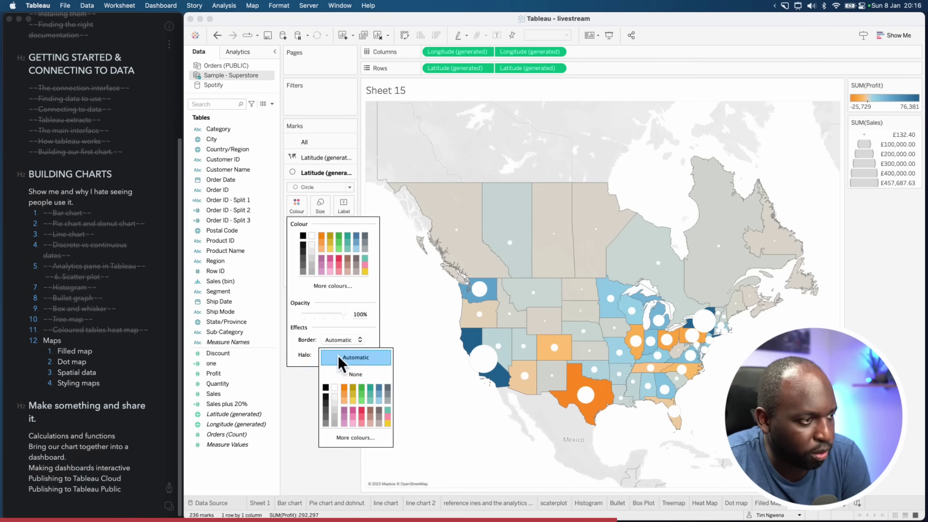
click(326, 389)
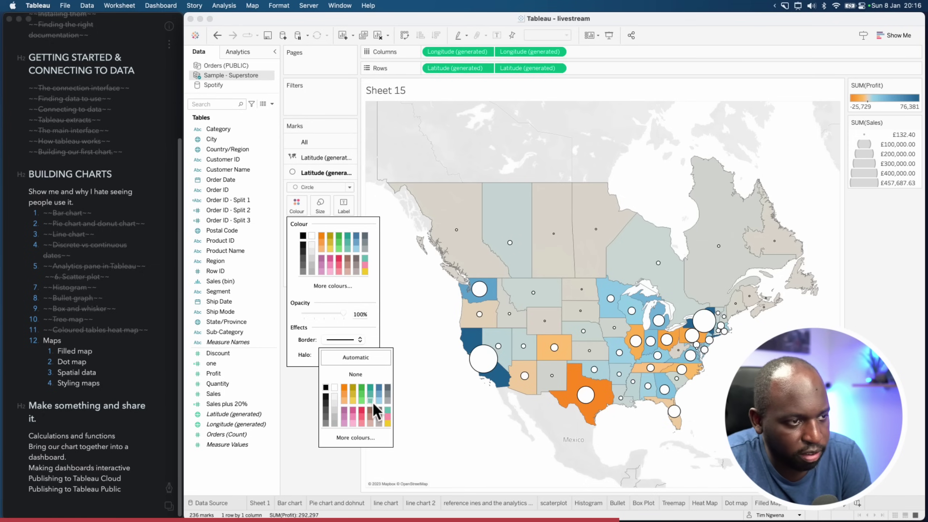
click(402, 429)
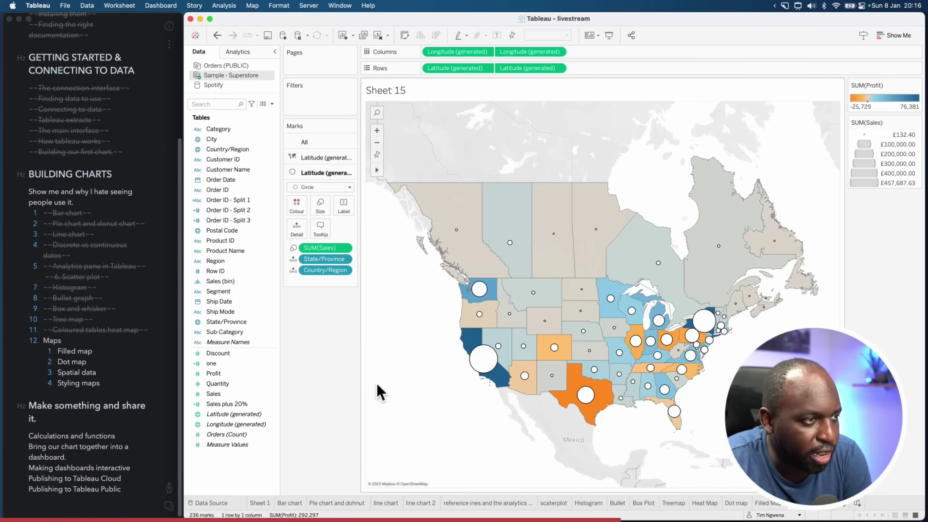
Open the Edit Colours dialog for the SUM(Profit) legend on the state layer
click(322, 159)
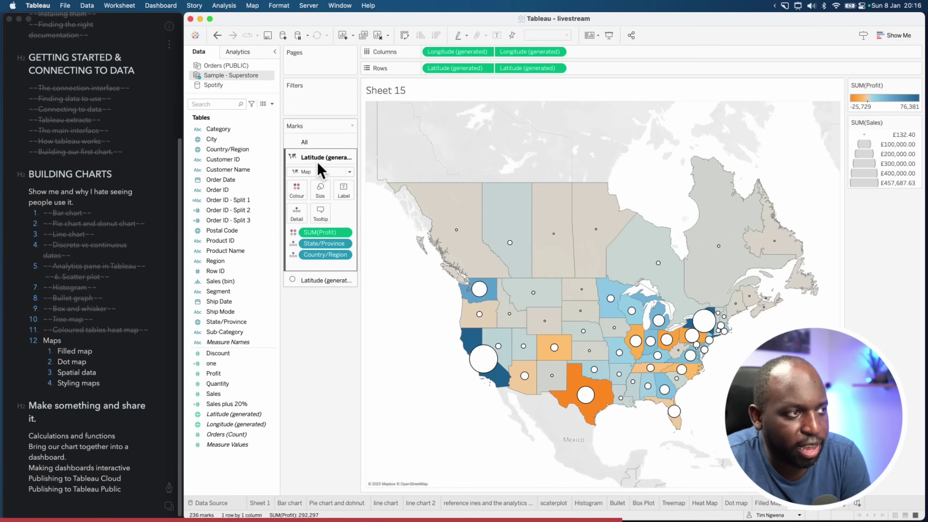
click(303, 192)
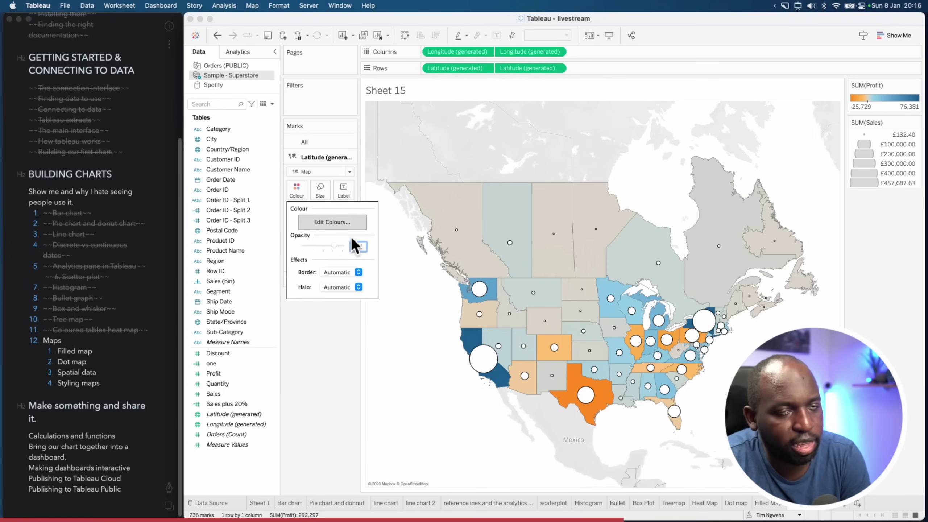
click(832, 278)
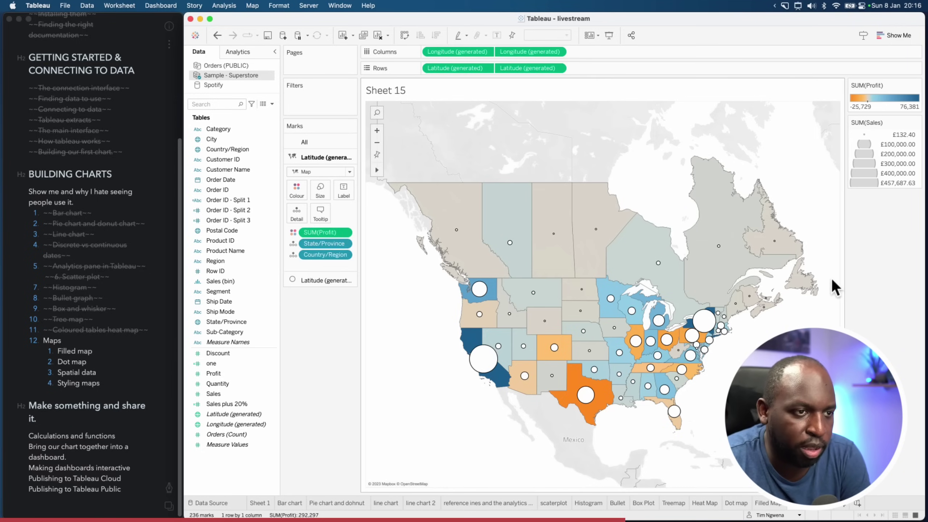
double_click(885, 98)
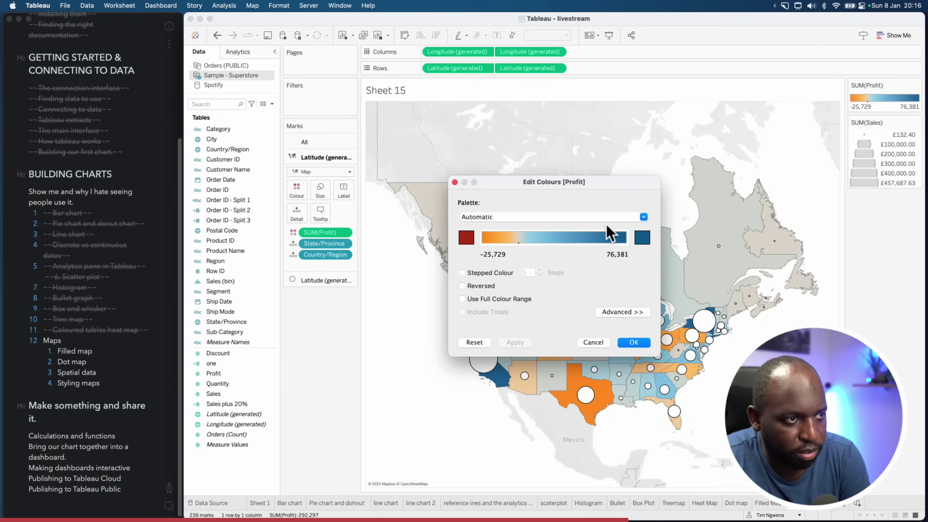
Apply the Blue palette to the Profit colour scale
click(638, 218)
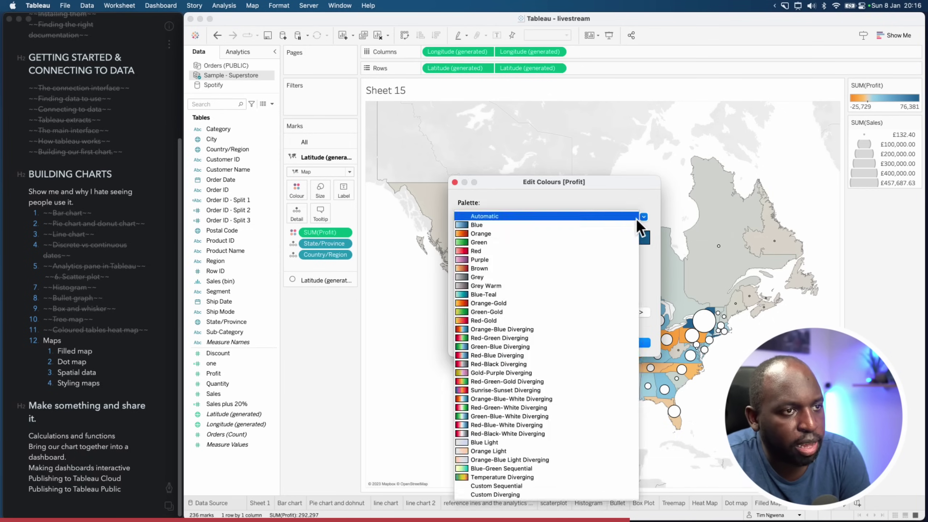
click(568, 224)
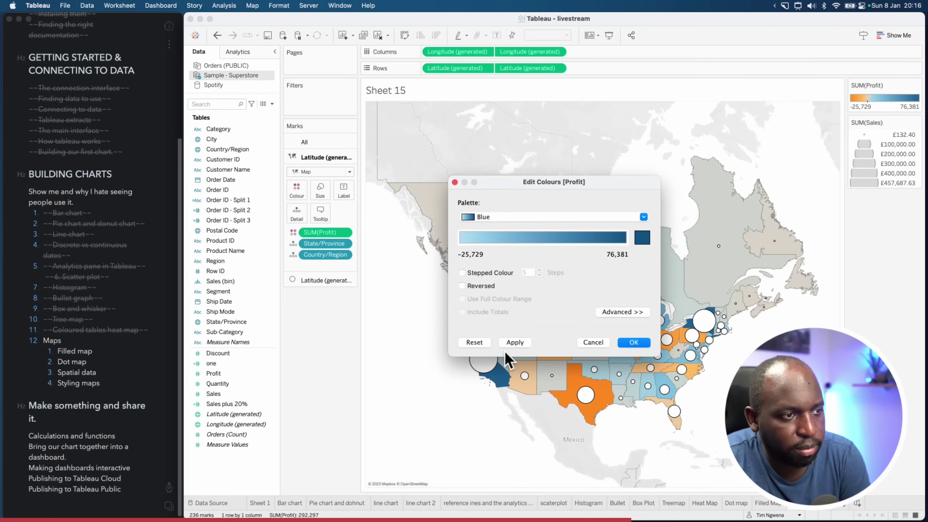
click(516, 343)
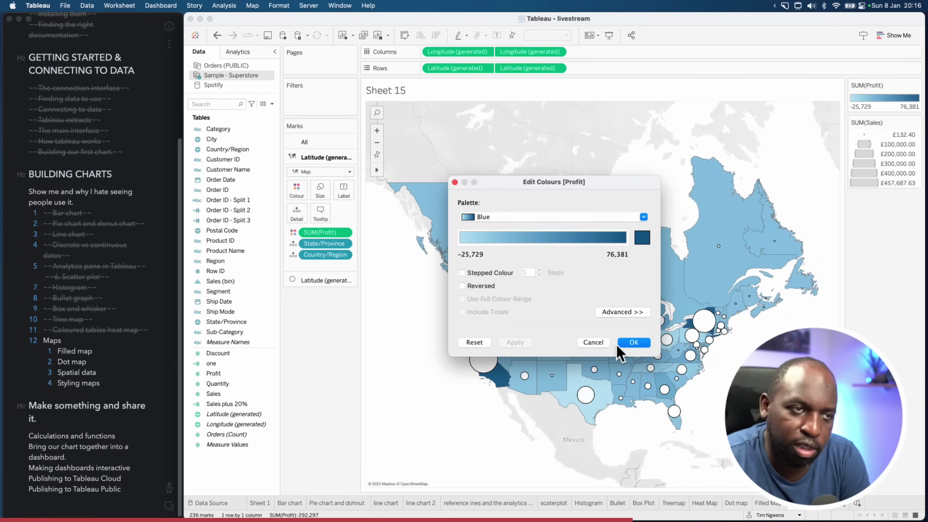
click(631, 342)
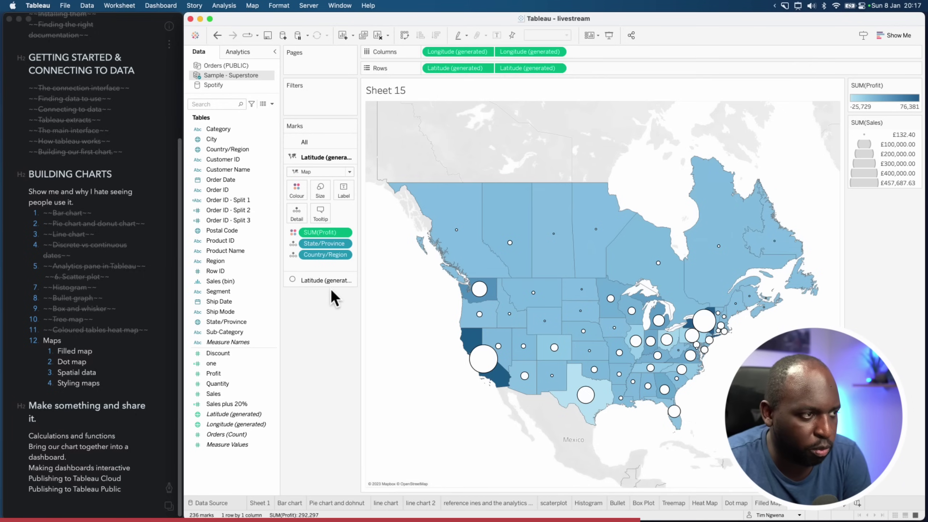
Label the circle layer with State/Province names
click(318, 280)
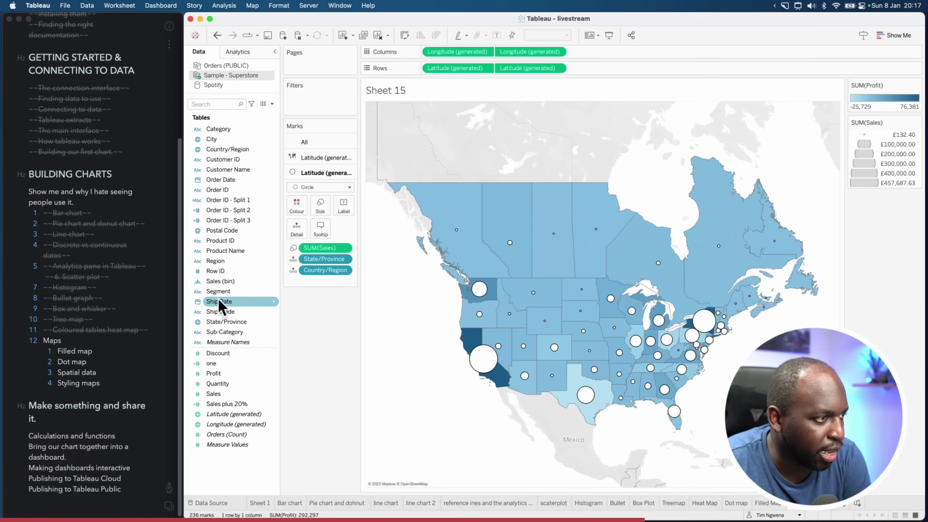
drag(219, 321, 348, 208)
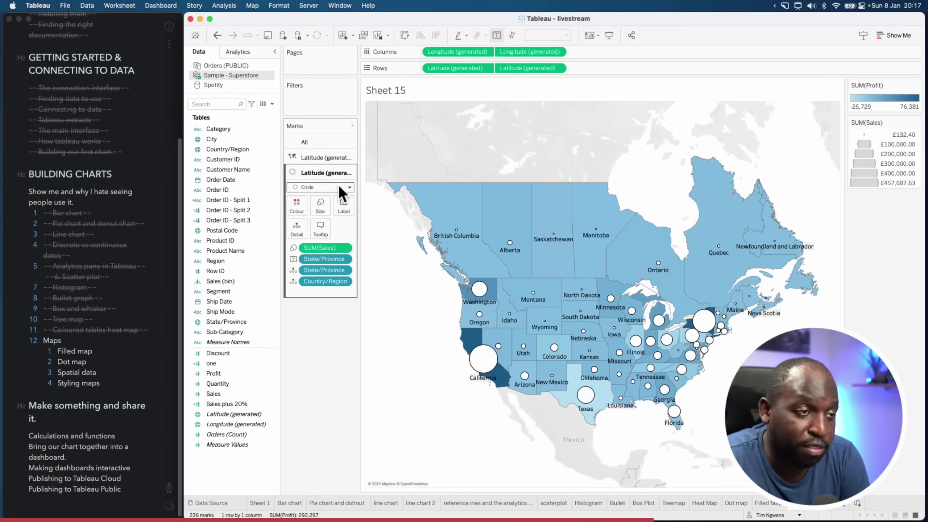
click(322, 159)
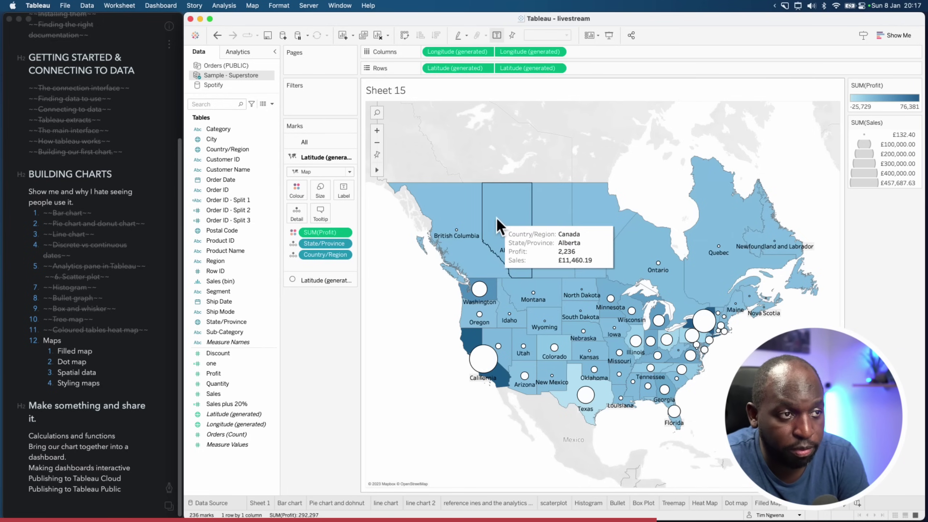
click(322, 280)
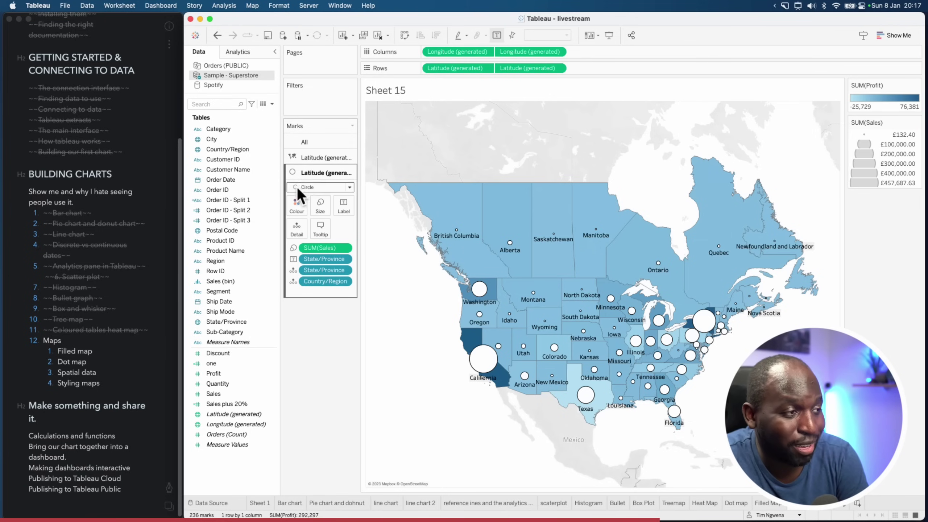
Add City to Detail on the circle layer, giving one sales circle per city
click(211, 139)
drag(211, 139, 312, 294)
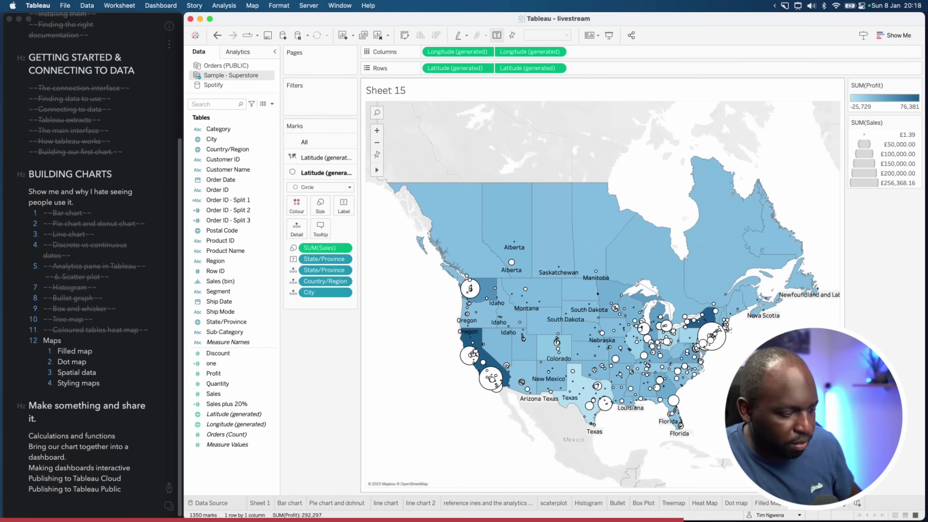
Apply Strike to the Dot map line under Maps in the Bear notes
drag(106, 351, 58, 351)
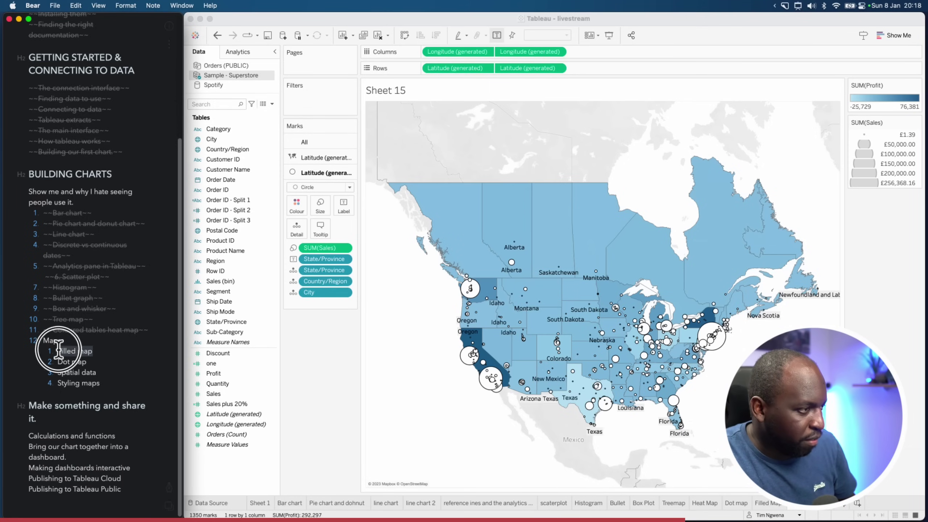
click(167, 489)
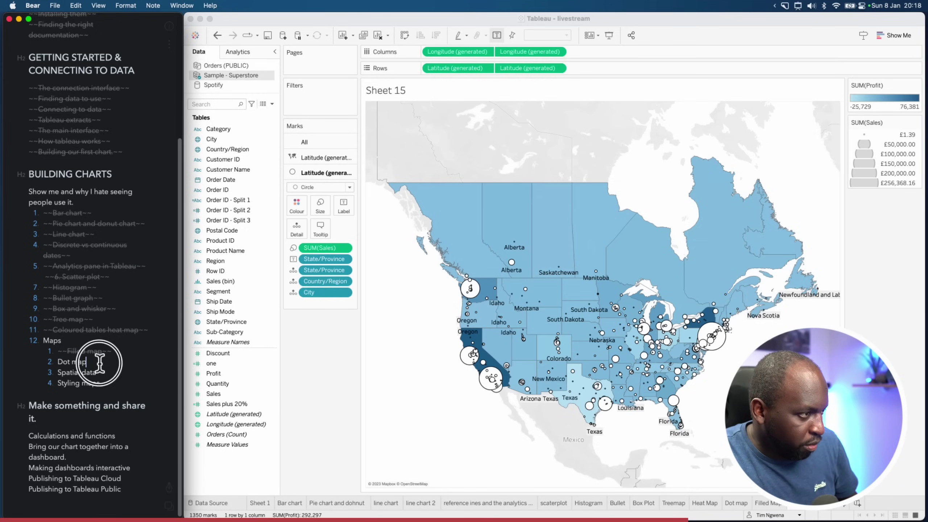
drag(100, 363, 57, 361)
click(171, 487)
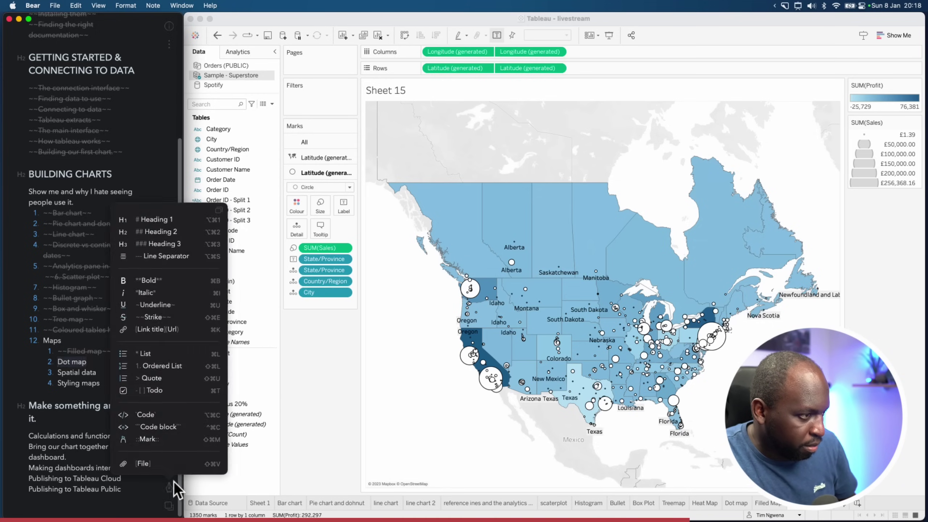
click(176, 320)
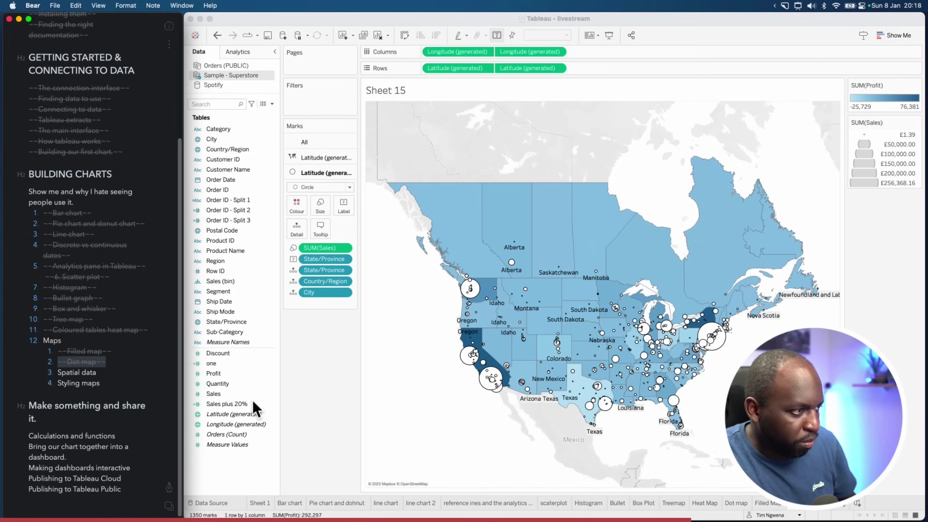
click(345, 426)
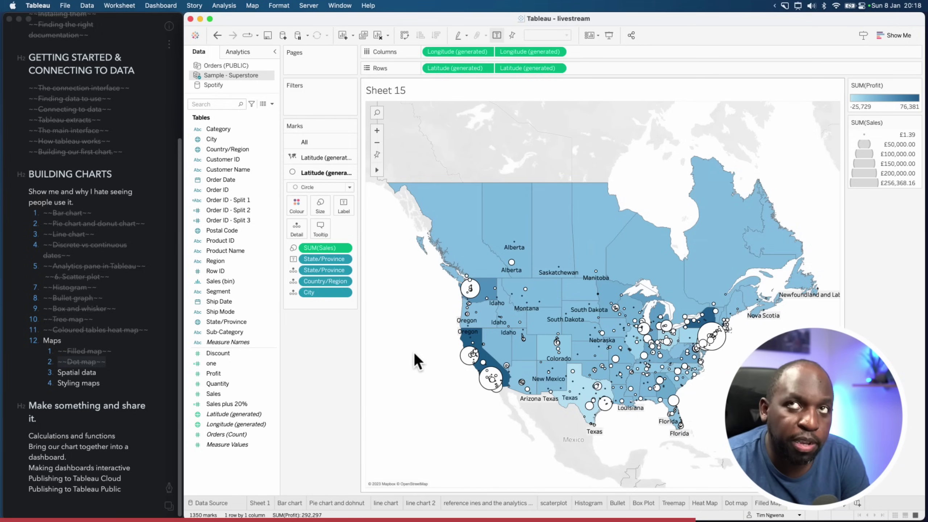
From the start page, begin a Spatial file connection and show the supported spatial file types
click(195, 35)
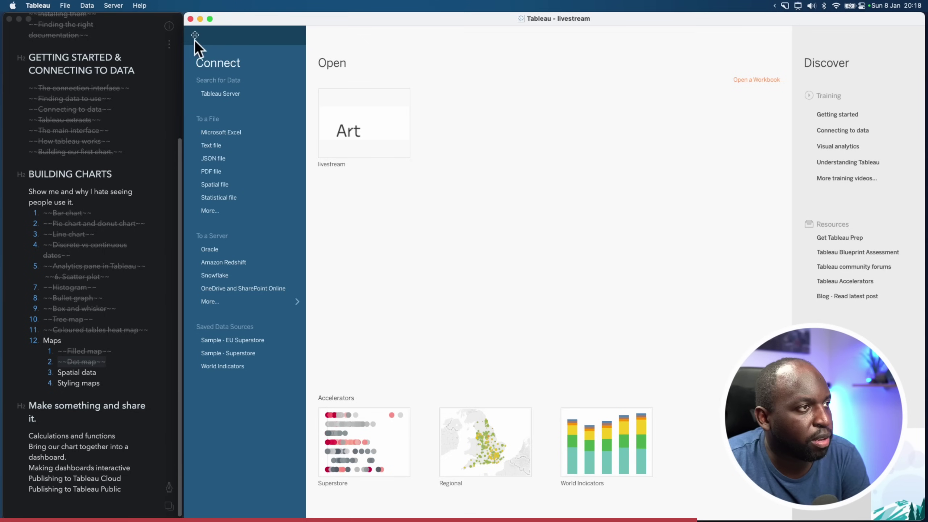
click(193, 39)
key(ctrl+alt+a)
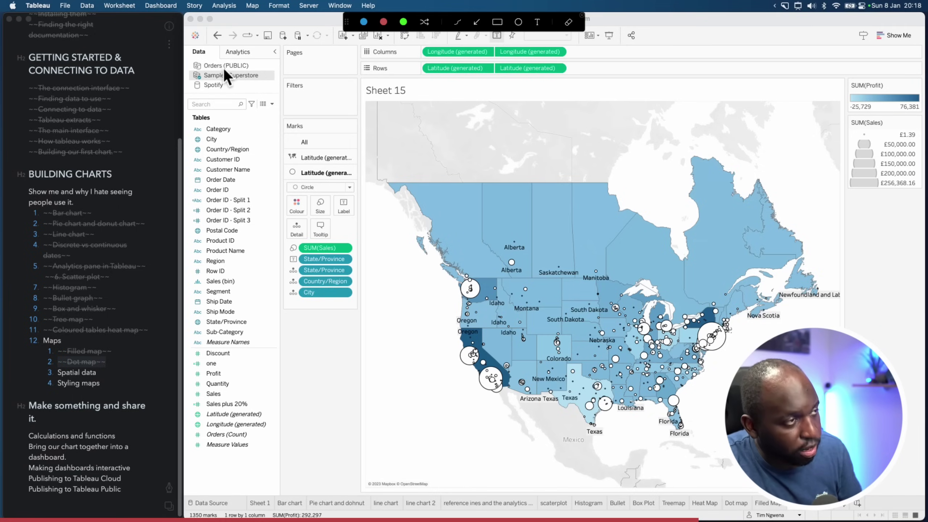
key(Escape)
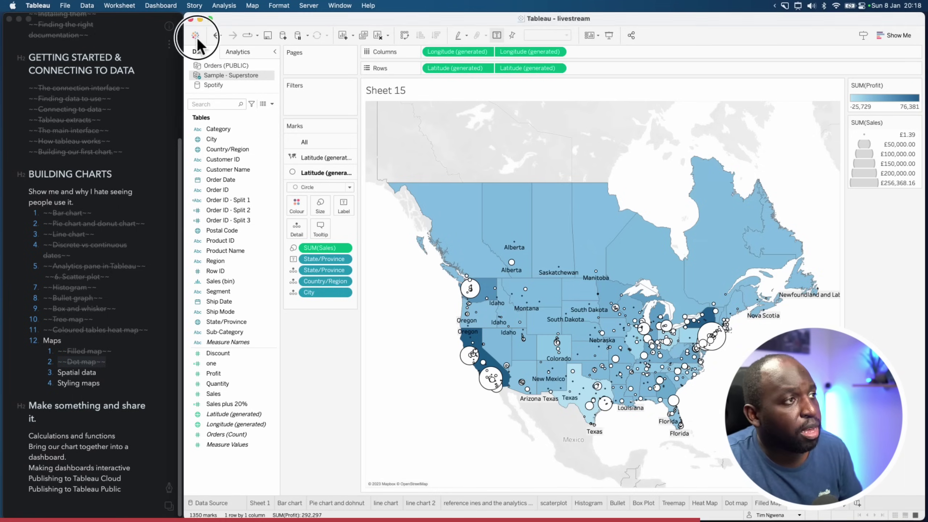
click(196, 36)
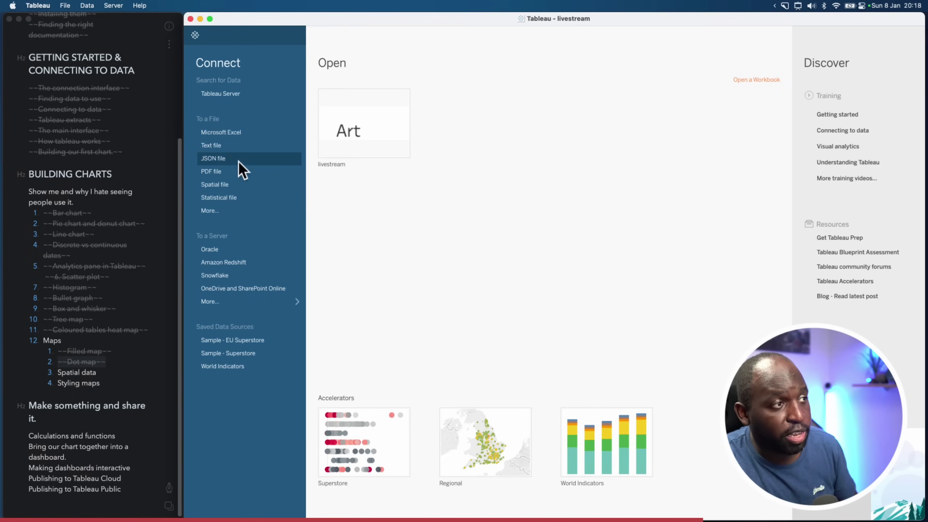
click(222, 186)
click(585, 317)
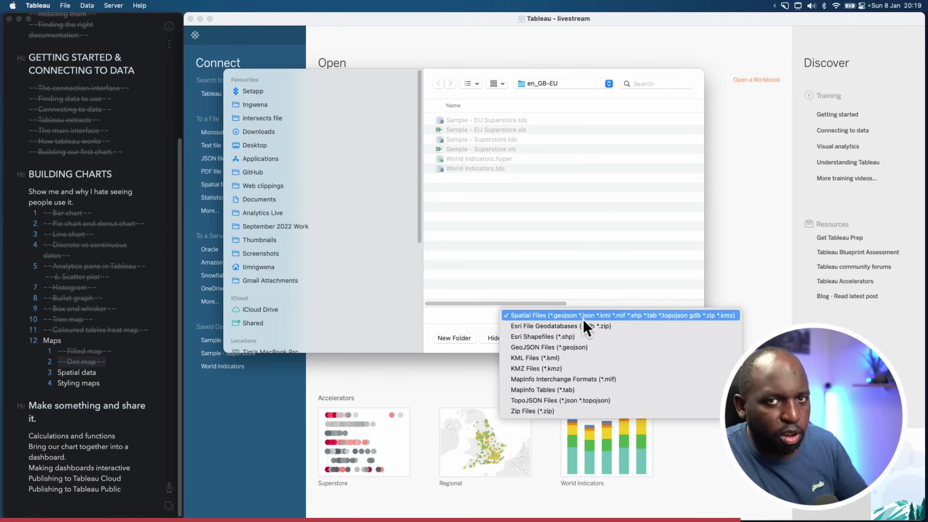
Browse into the WFD_London folder and select WFD_London.shp
click(567, 258)
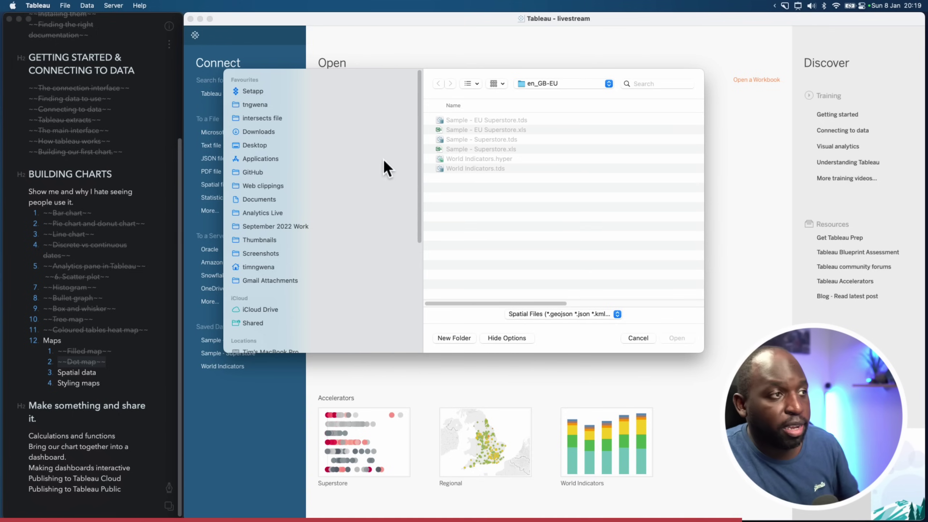
click(266, 119)
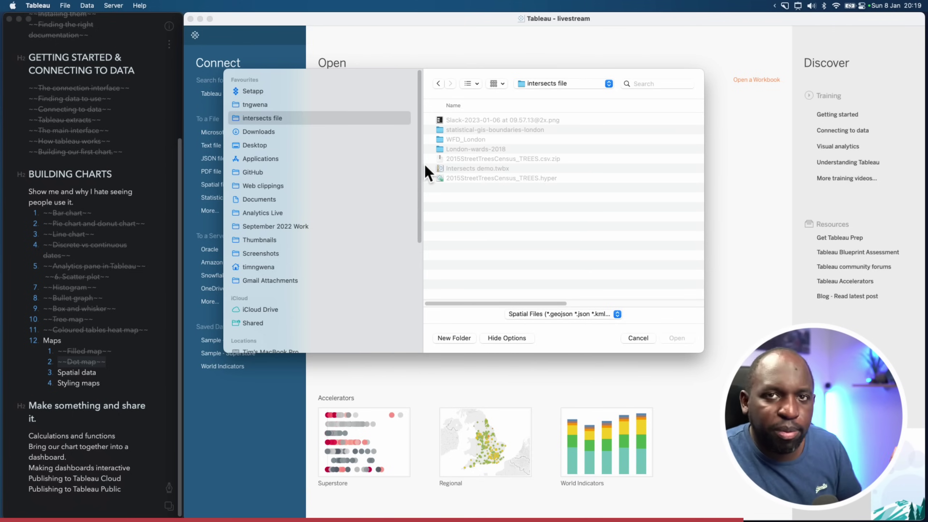
click(509, 205)
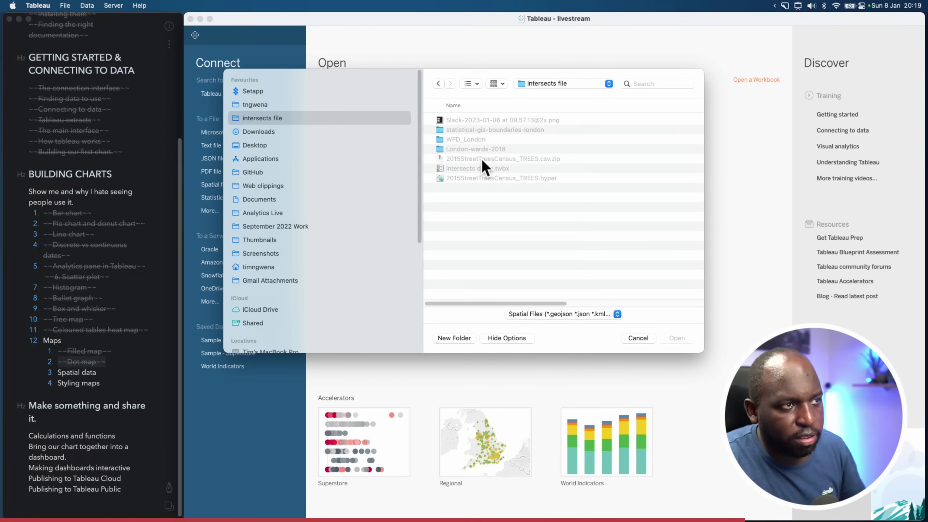
double_click(465, 141)
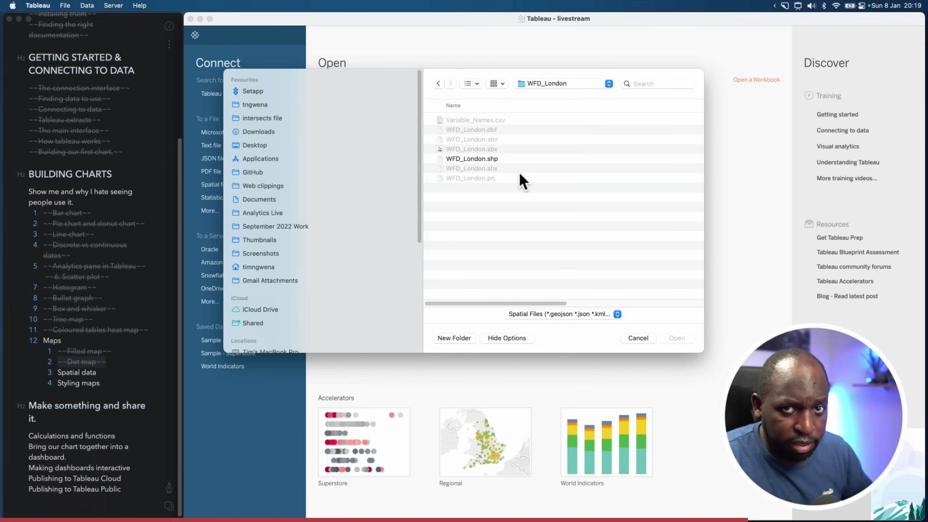
click(508, 161)
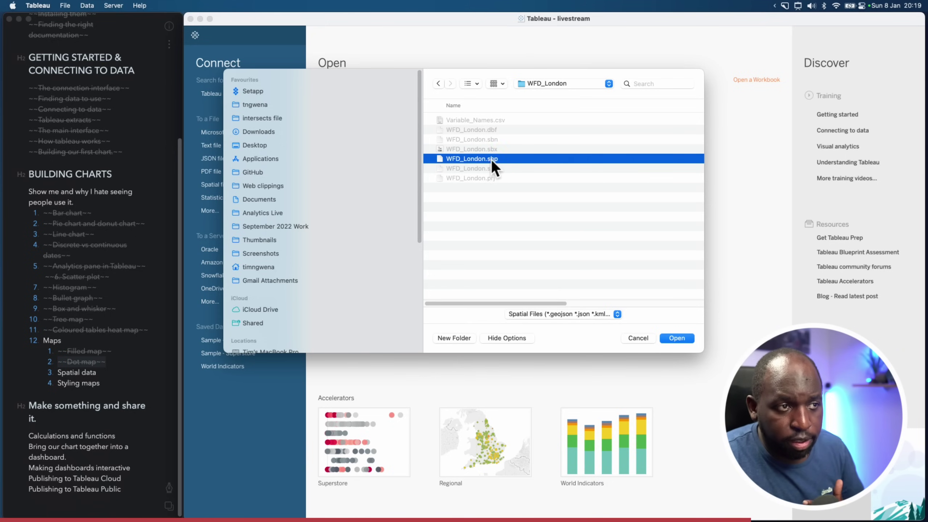
click(592, 315)
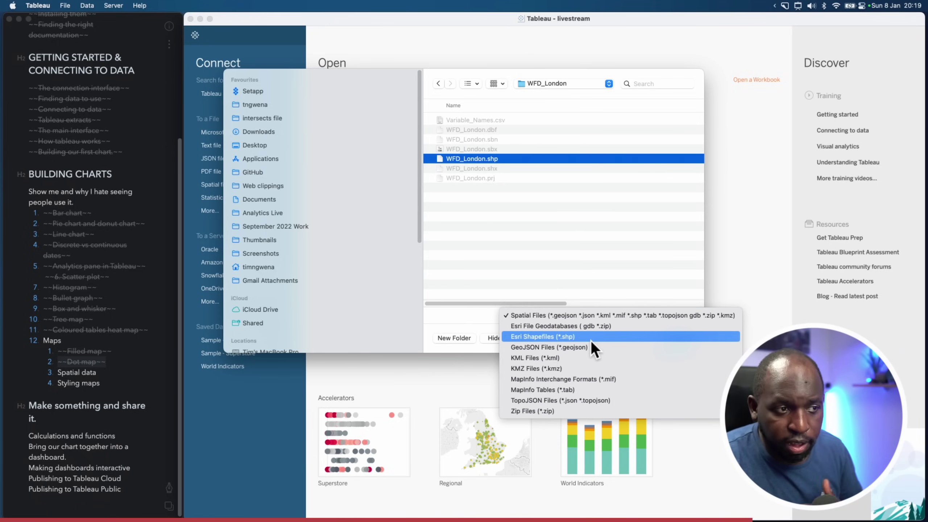
click(515, 186)
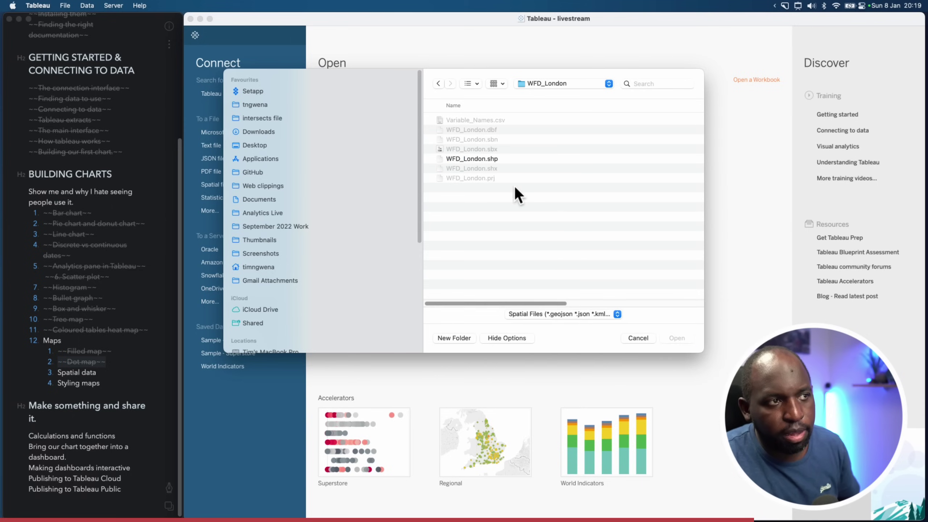
Annotate the WFD_London file set, then open WFD_London.shp as the data source
key(ctrl+super+a)
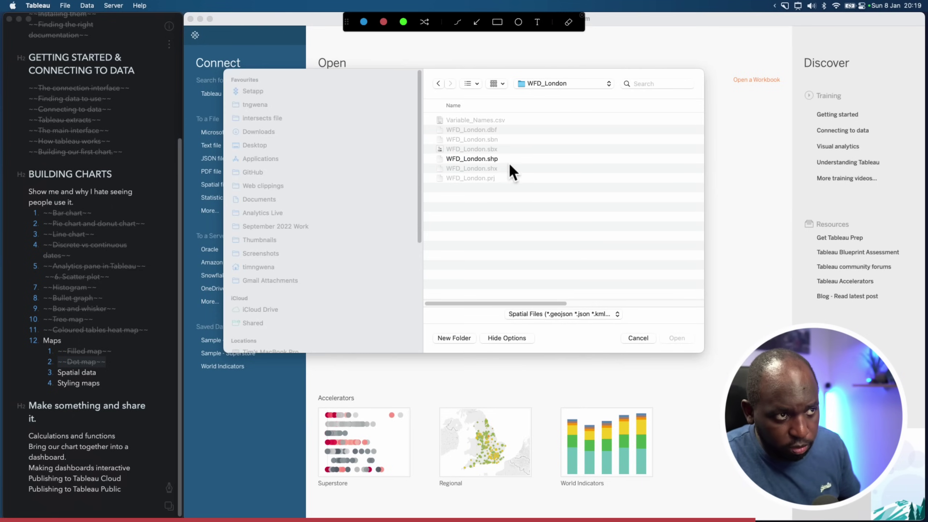
drag(511, 160, 504, 160)
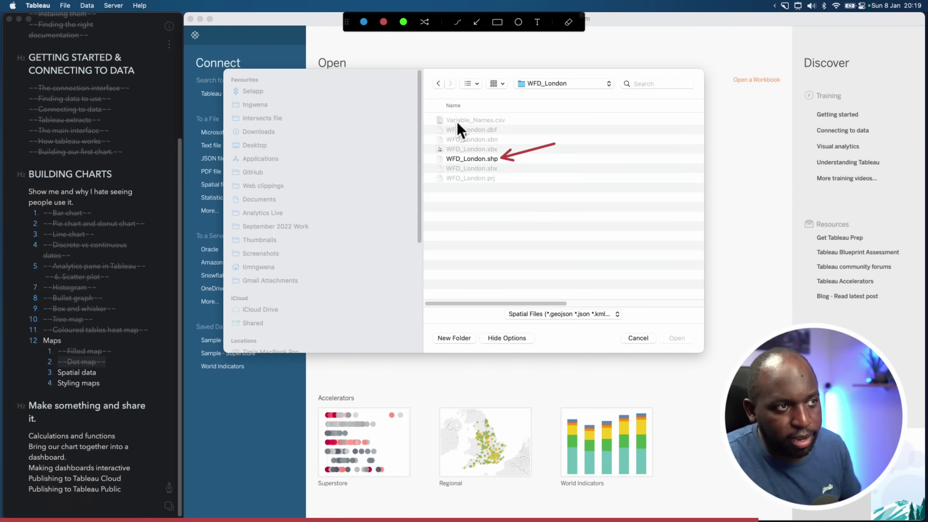
drag(430, 123, 511, 189)
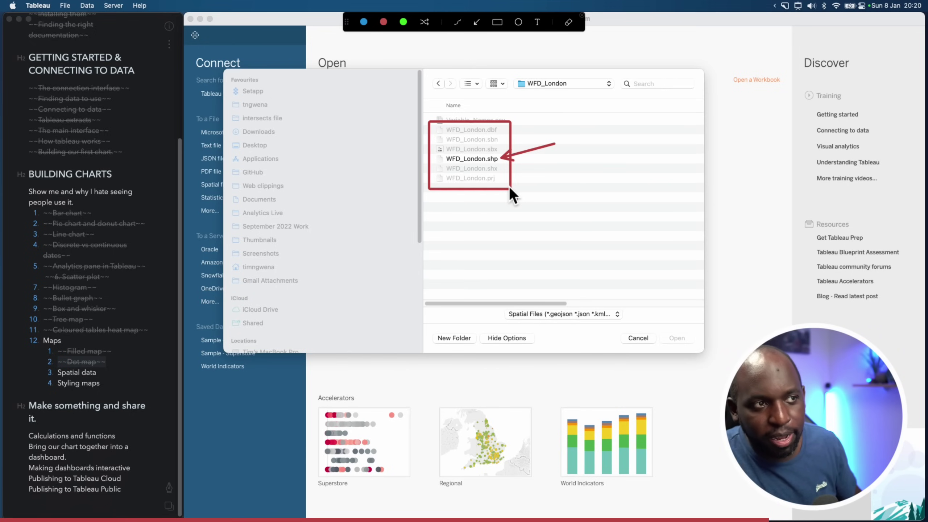
key(Escape)
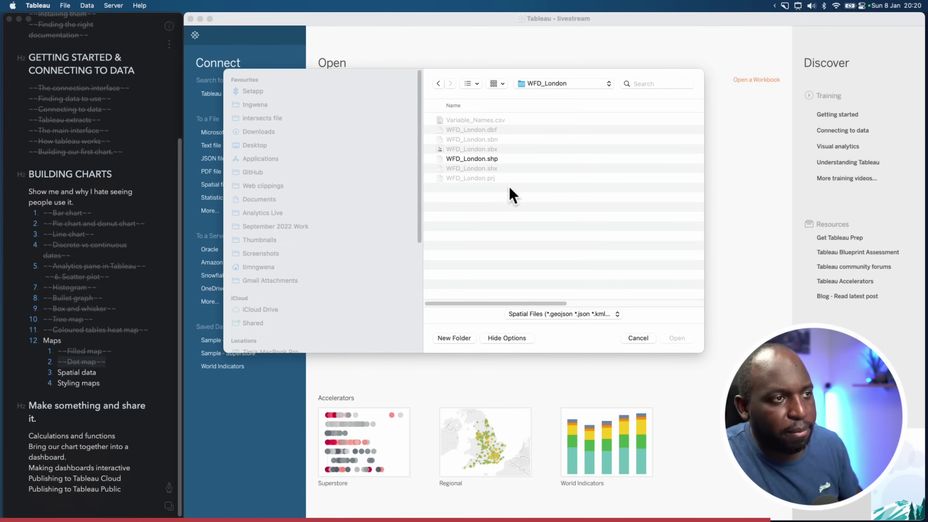
click(495, 159)
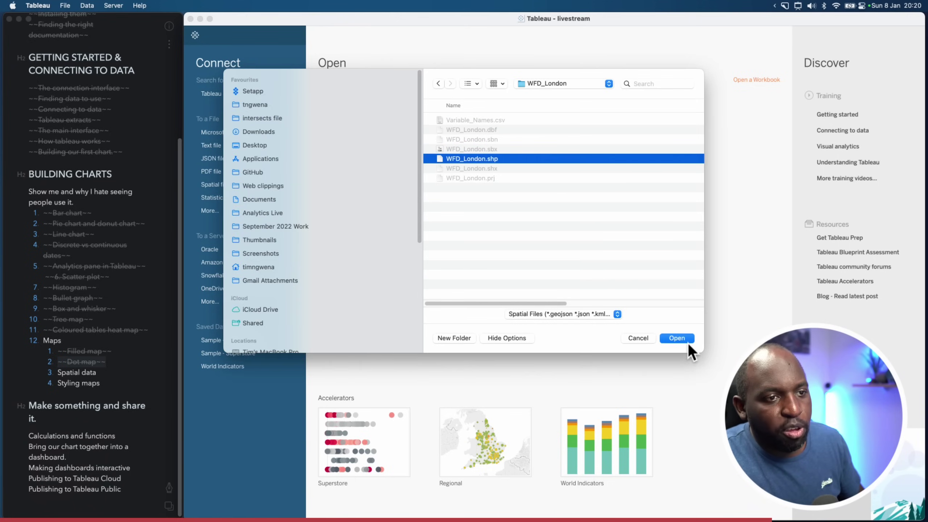
click(685, 341)
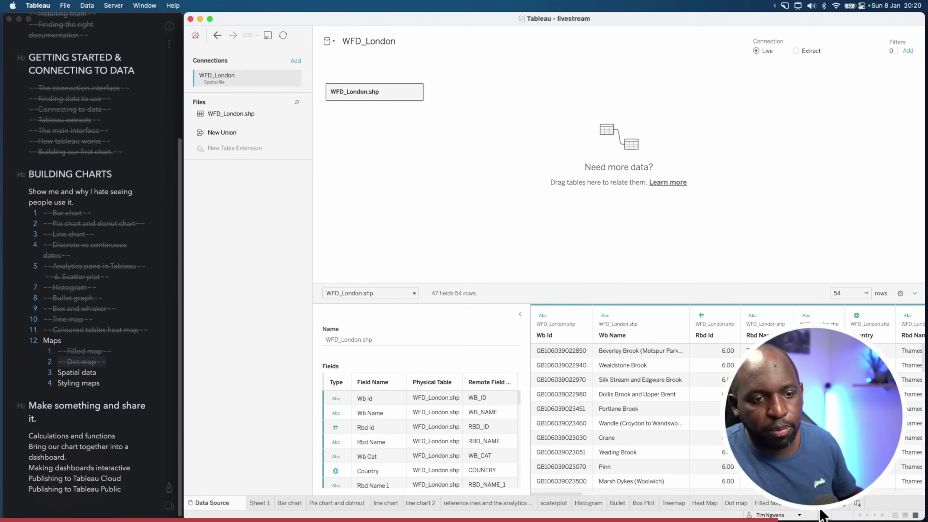
Create blank Sheet 16 and highlight the WFD_London data source with an annotation
click(857, 503)
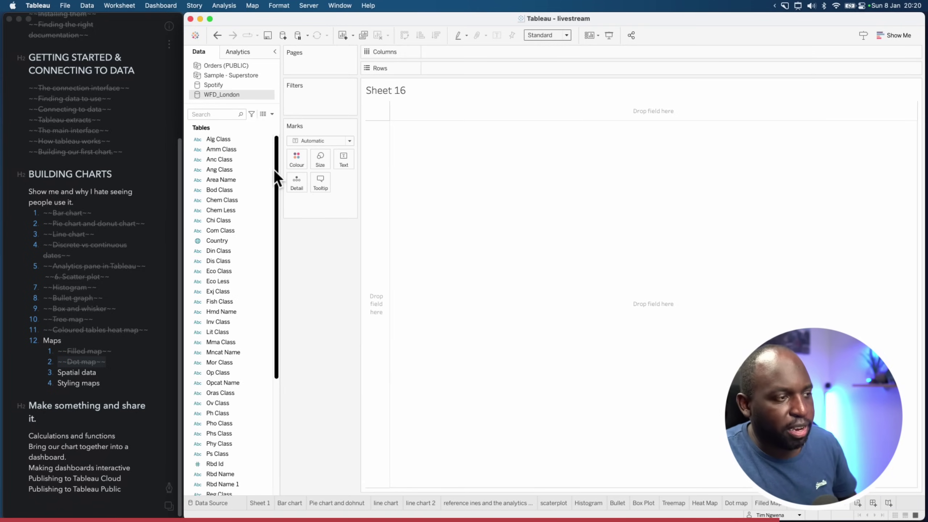
key(super+shift+a)
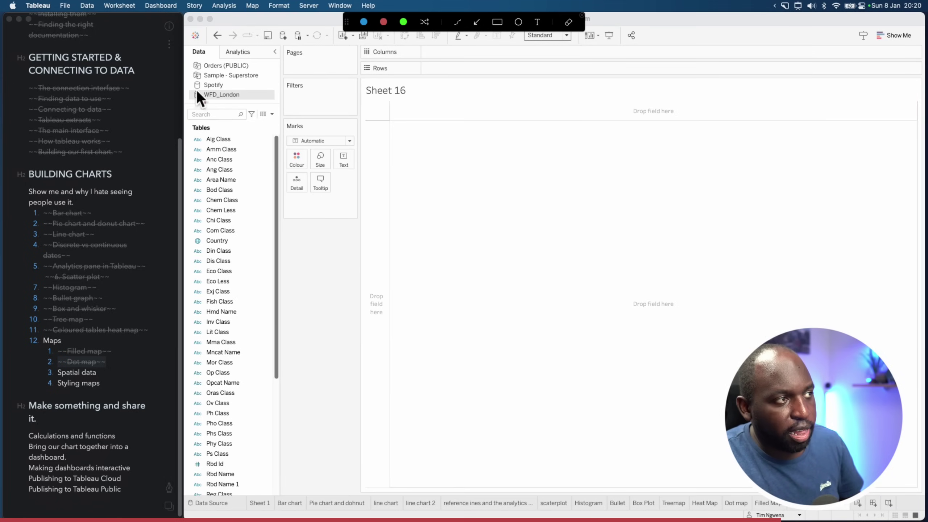
drag(187, 89, 278, 104)
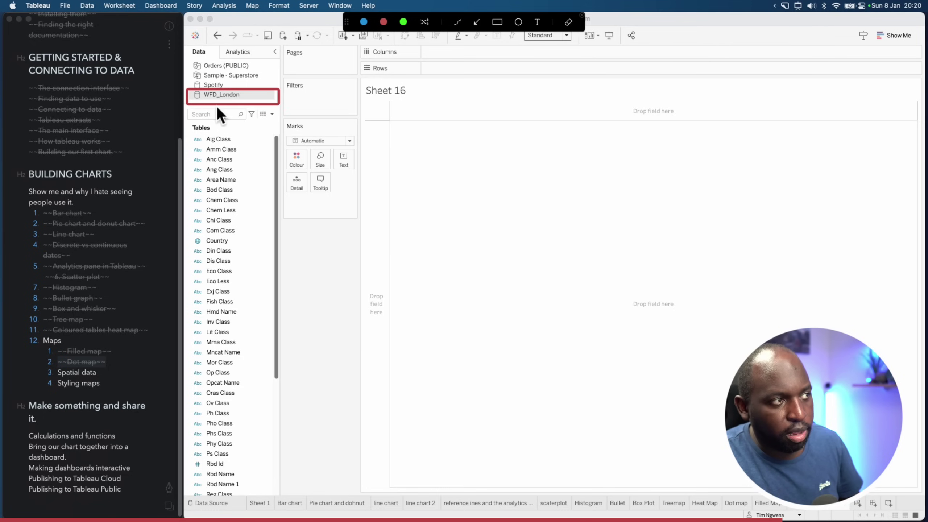
key(Escape)
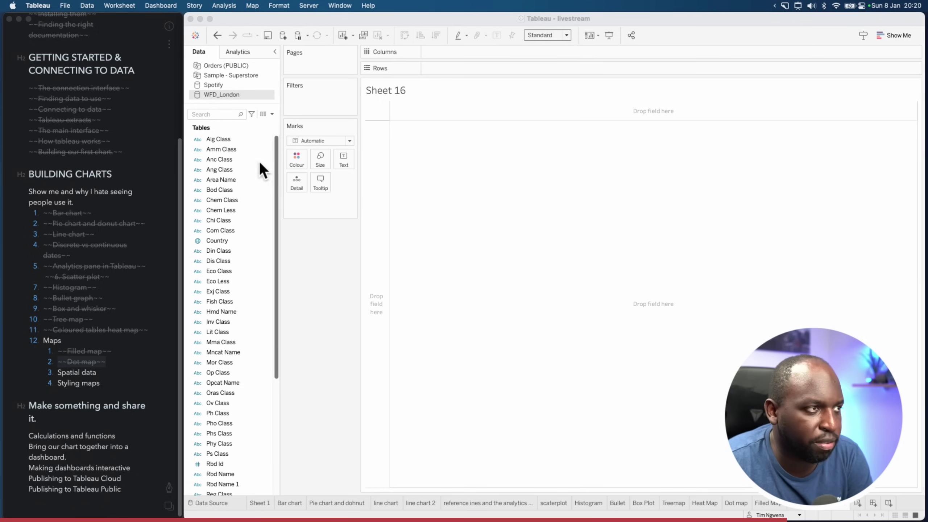
Scroll the Data pane down to the Geometry field and outline it with an annotation
click(222, 150)
super+click(228, 190)
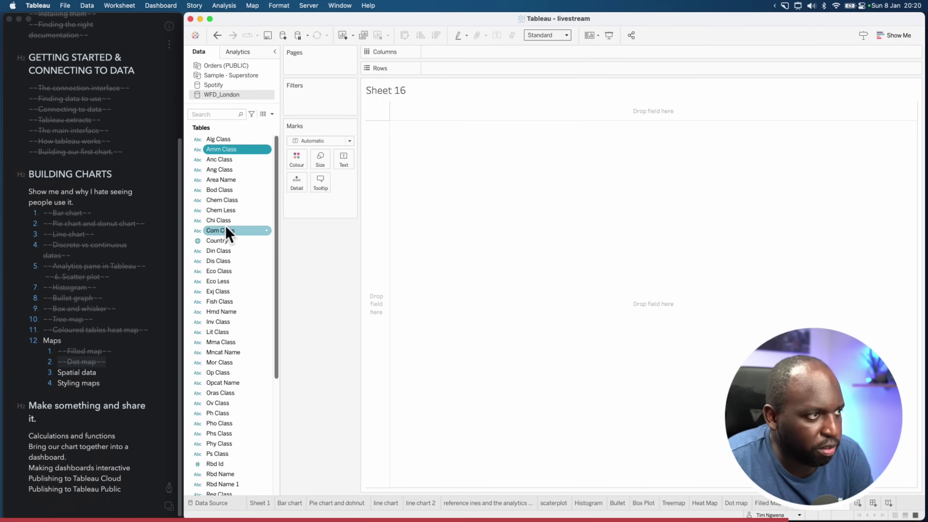
drag(277, 165, 280, 326)
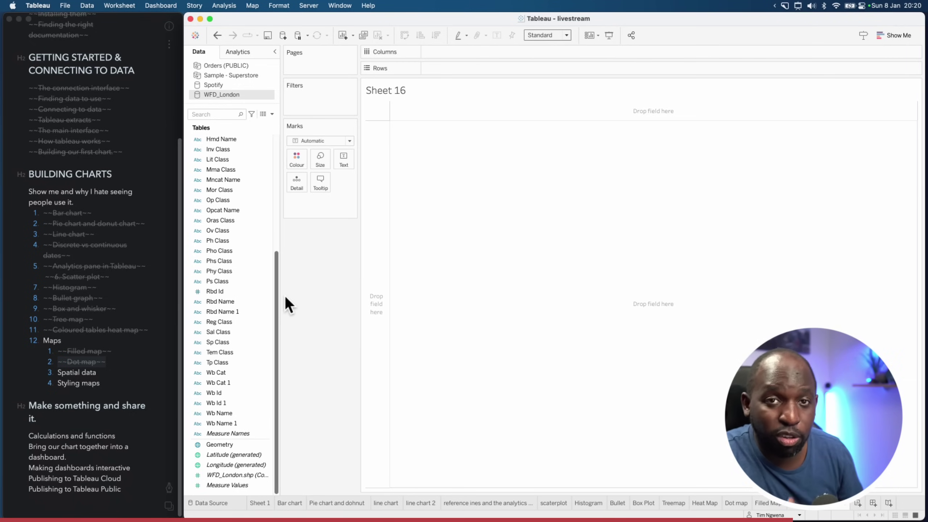
key(super+shift+a)
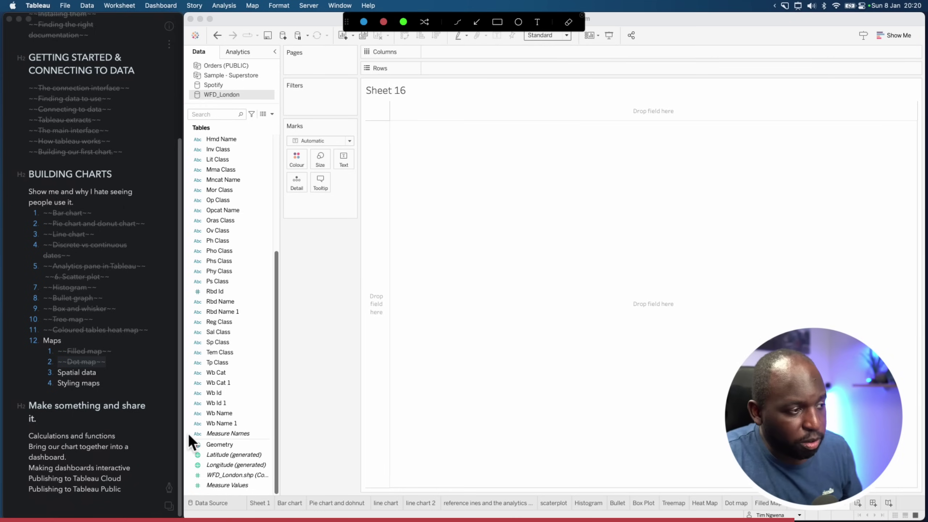
drag(238, 450, 261, 455)
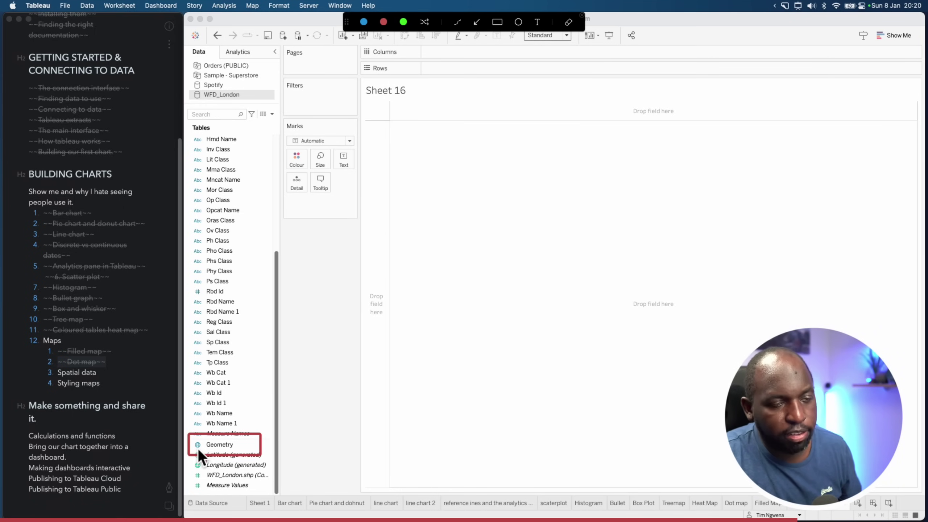
key(Escape)
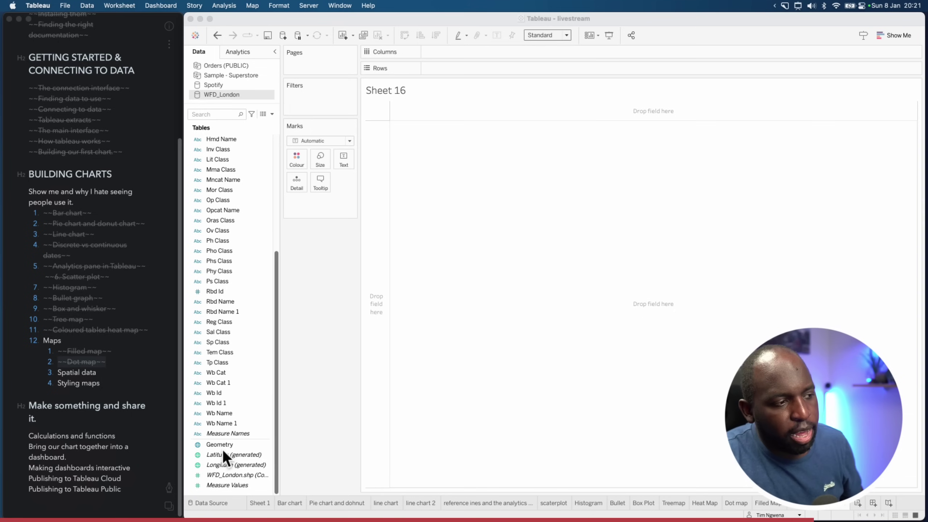
Plot the Geometry field as a map of London river lines
double_click(225, 446)
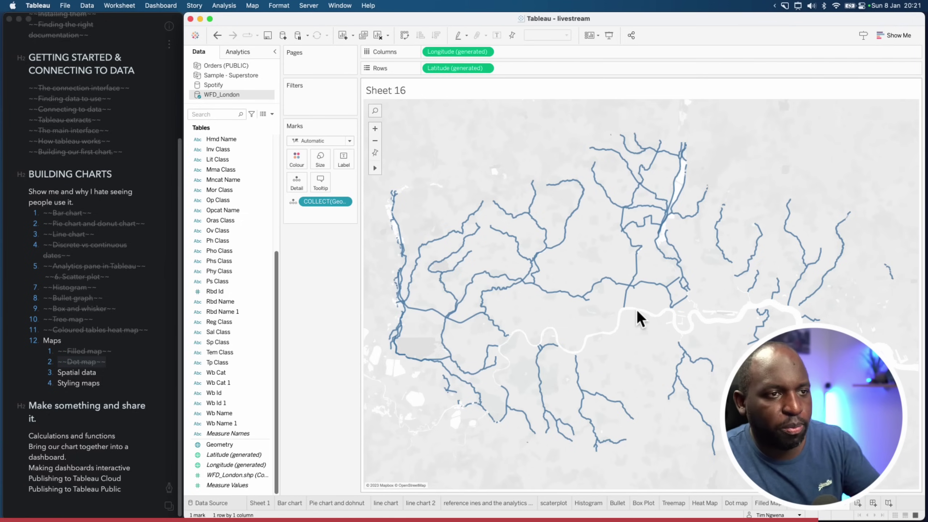
click(617, 286)
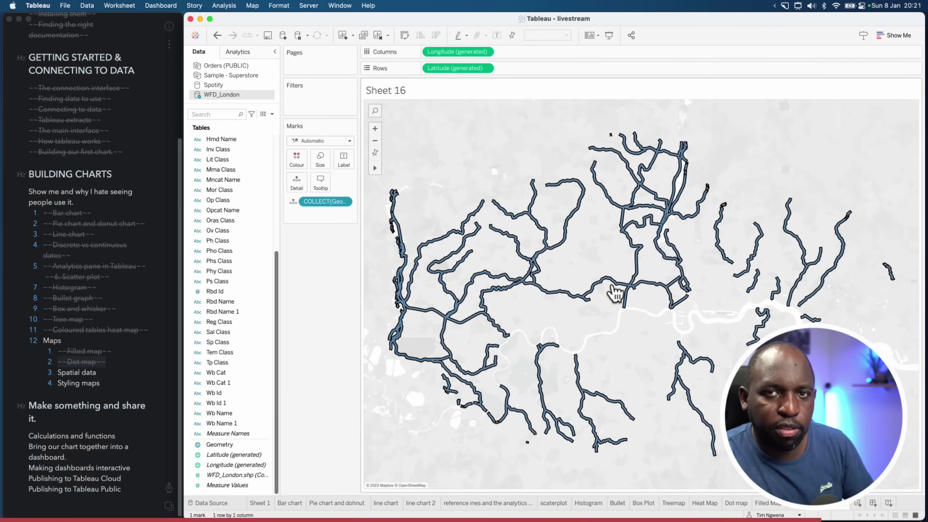
click(498, 280)
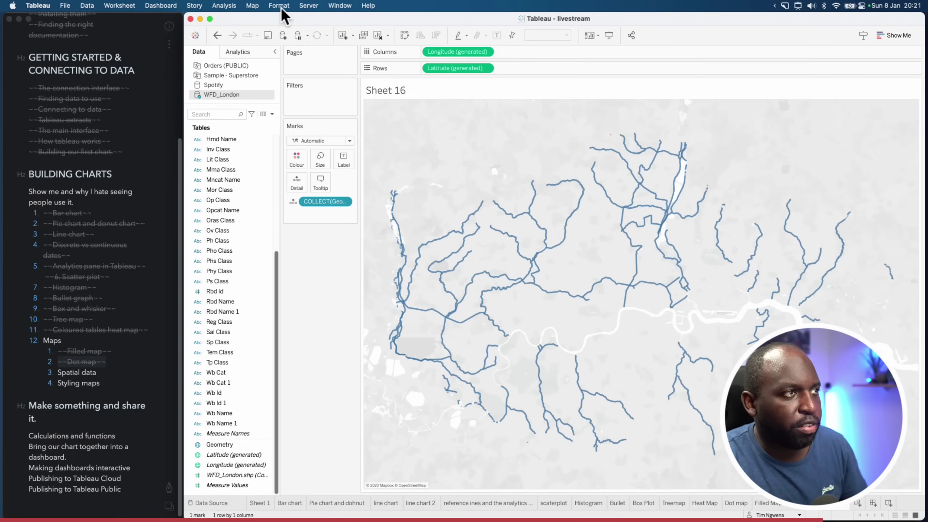
Switch the background map to Streets and put Wb Name on Detail, giving 54 marks
click(254, 5)
mouse_move(279, 21)
click(367, 52)
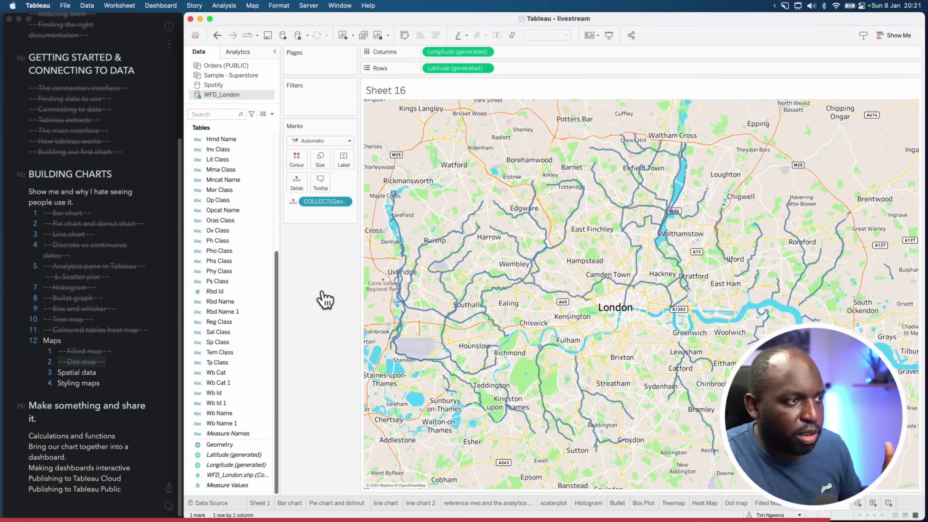
drag(277, 278, 274, 284)
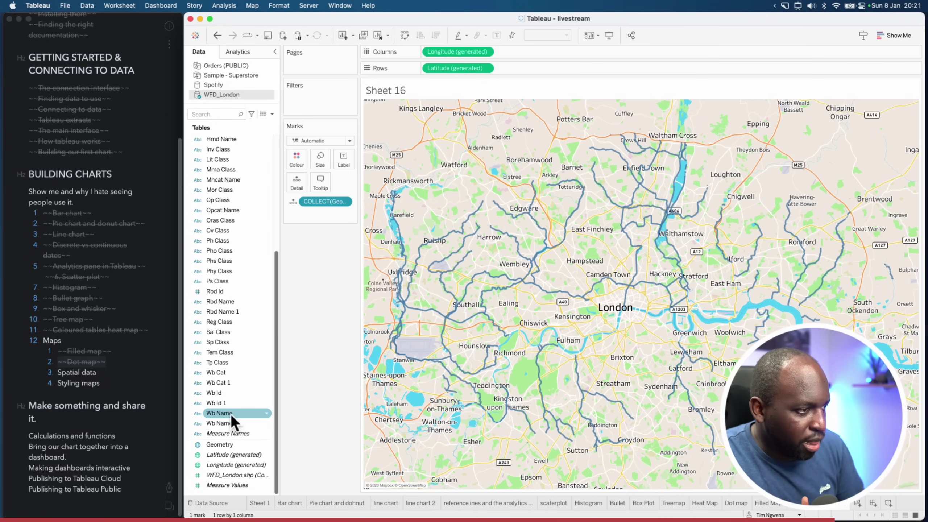
drag(216, 415, 300, 184)
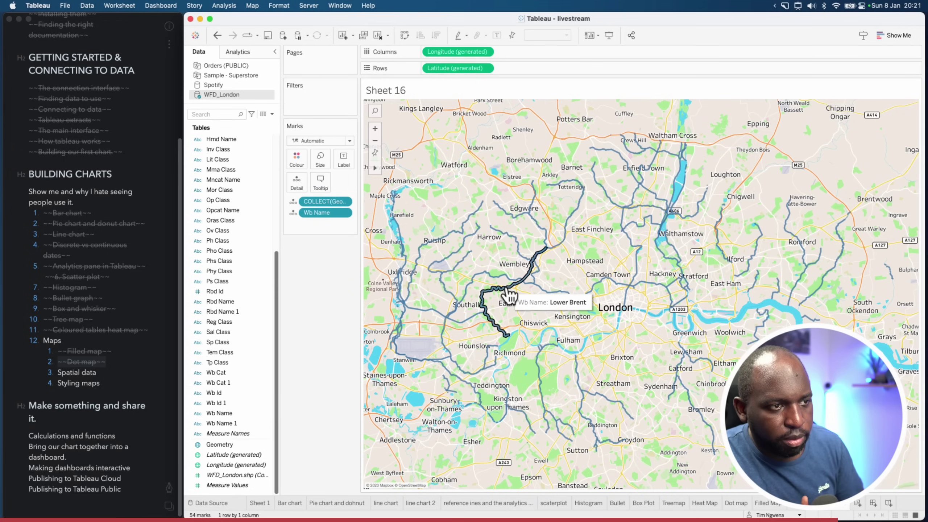
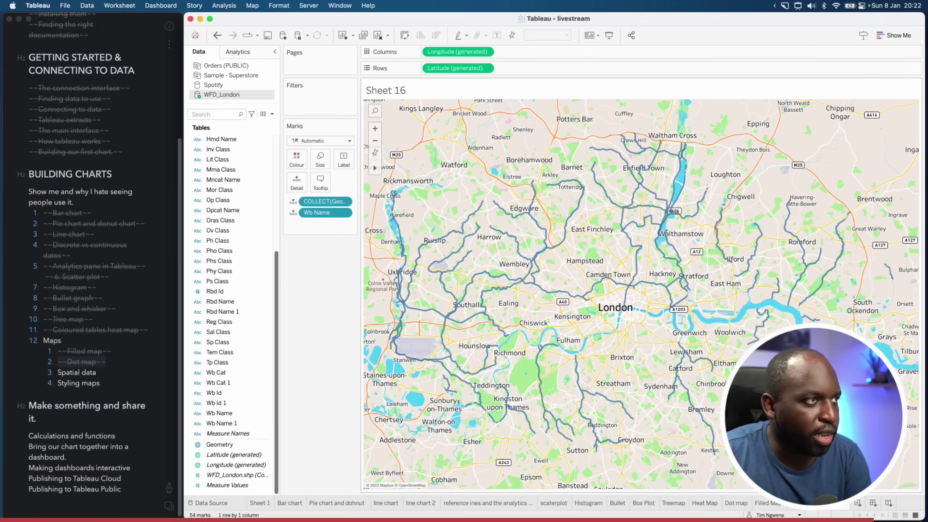
Bring Chrome's YouTube tab forward and search for the Tableau tutorials channel by its creator's name
key(ctrl+Up)
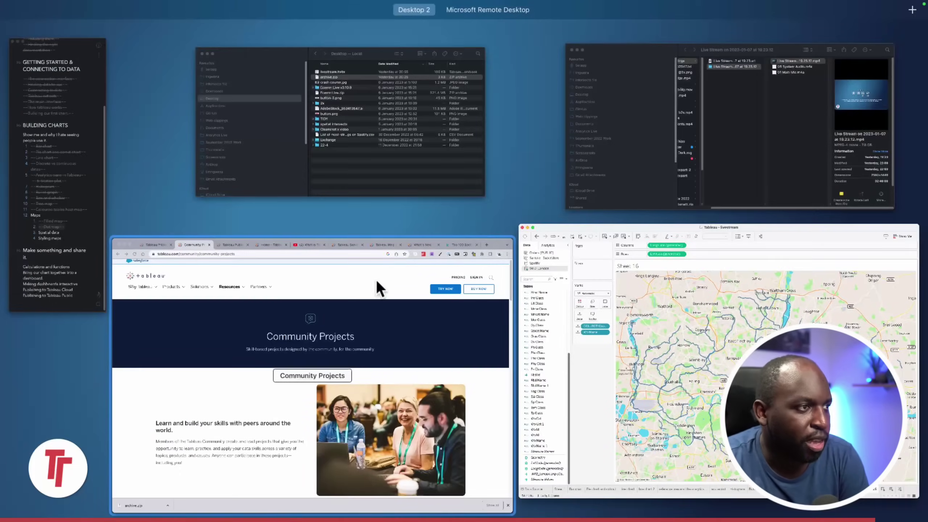
click(376, 280)
click(571, 25)
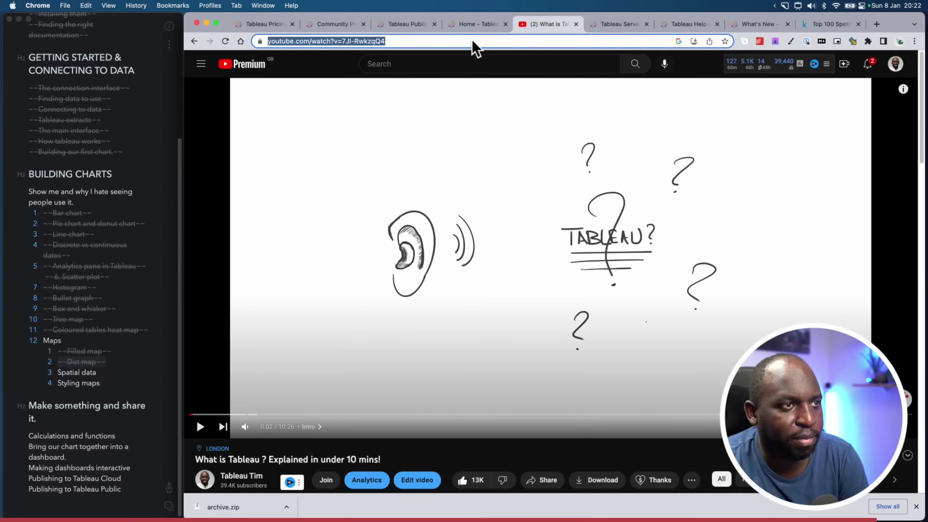
click(427, 59)
text(m)
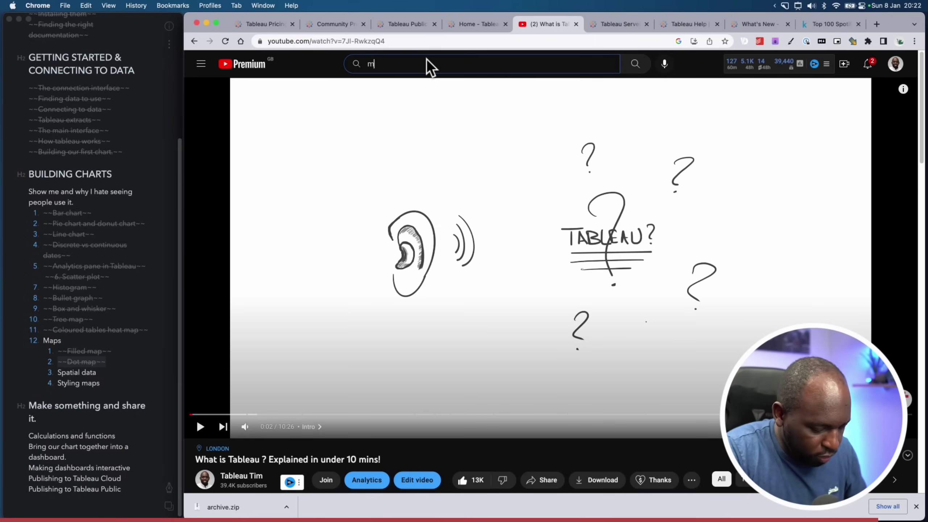
text(arc reid)
key(Return)
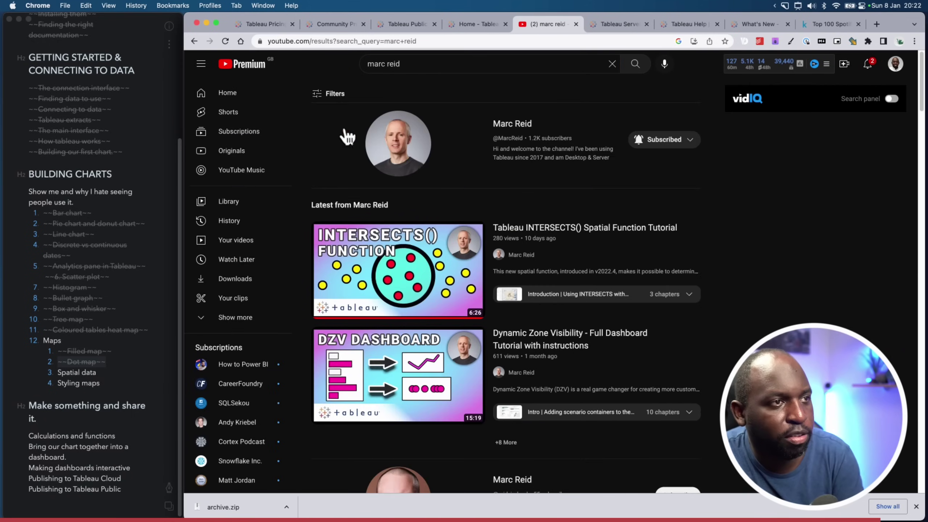
Open the Tableau Tips & Tutorials channel and scroll through its Videos list
click(402, 144)
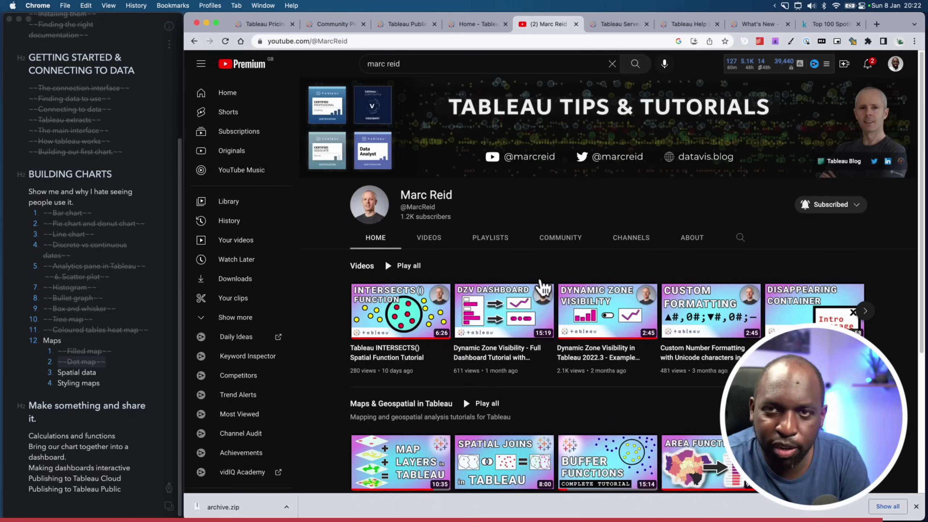
click(438, 241)
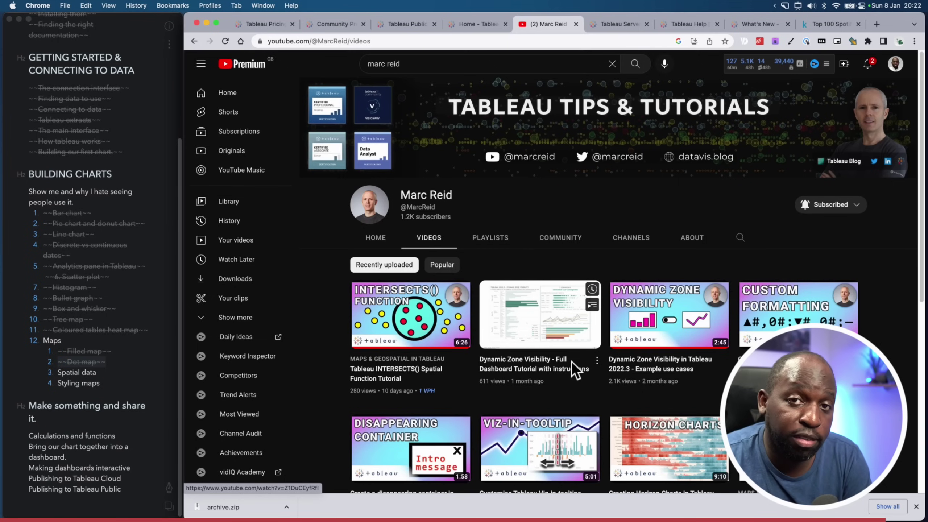
scroll(572, 369, down, 5)
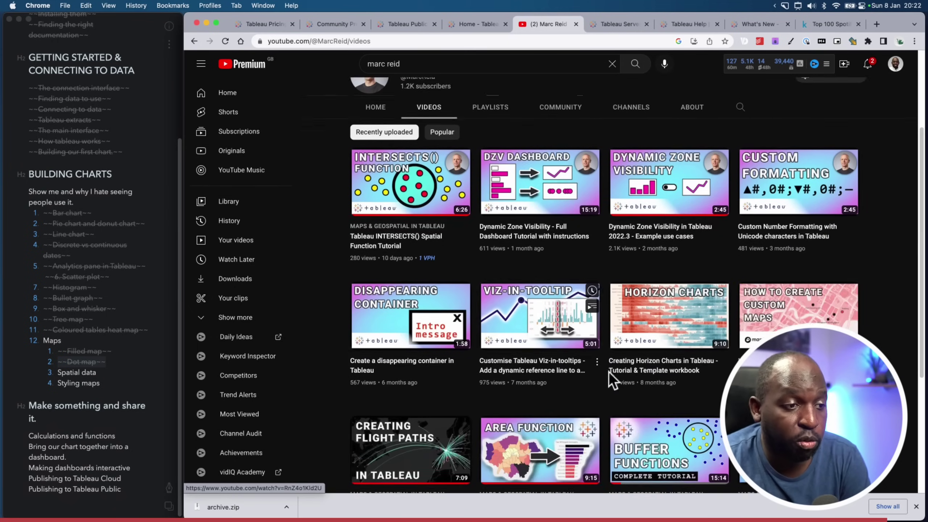
scroll(649, 389, down, 5)
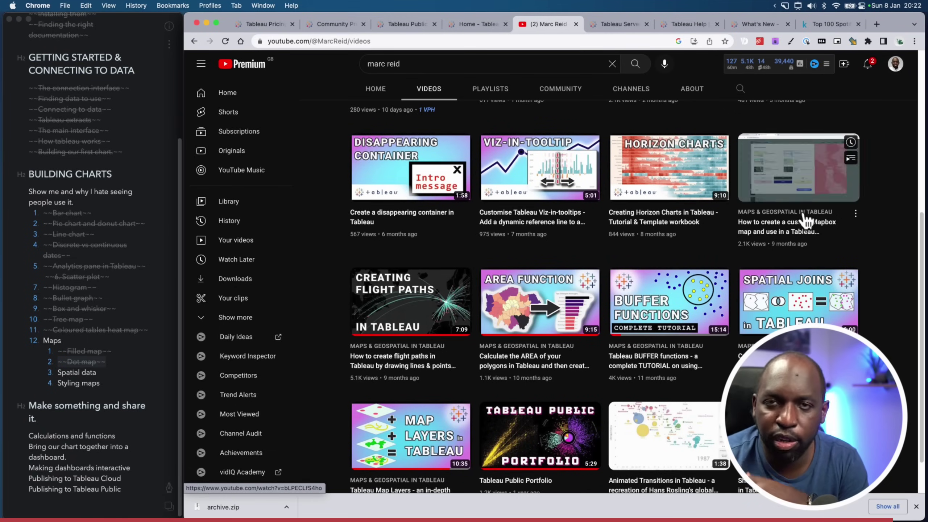
scroll(592, 446, down, 1)
scroll(592, 446, down, 3)
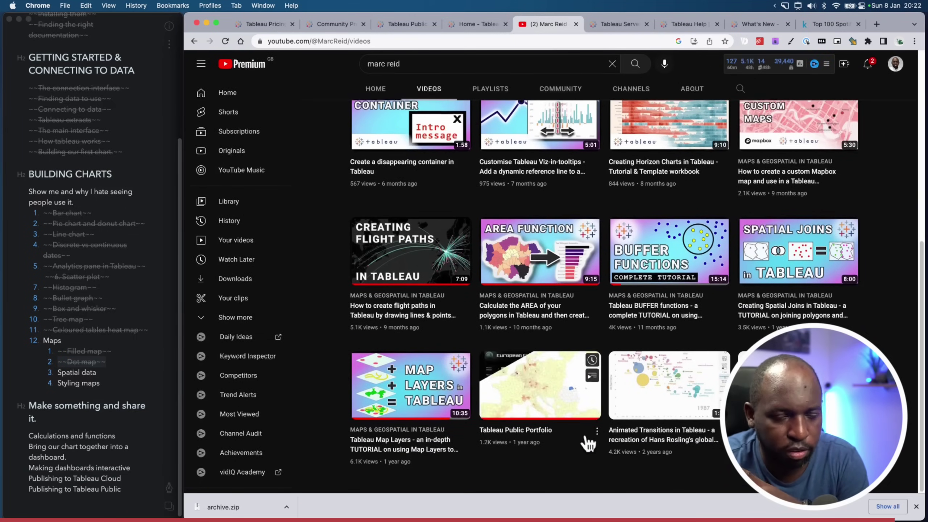
scroll(565, 434, up, 15)
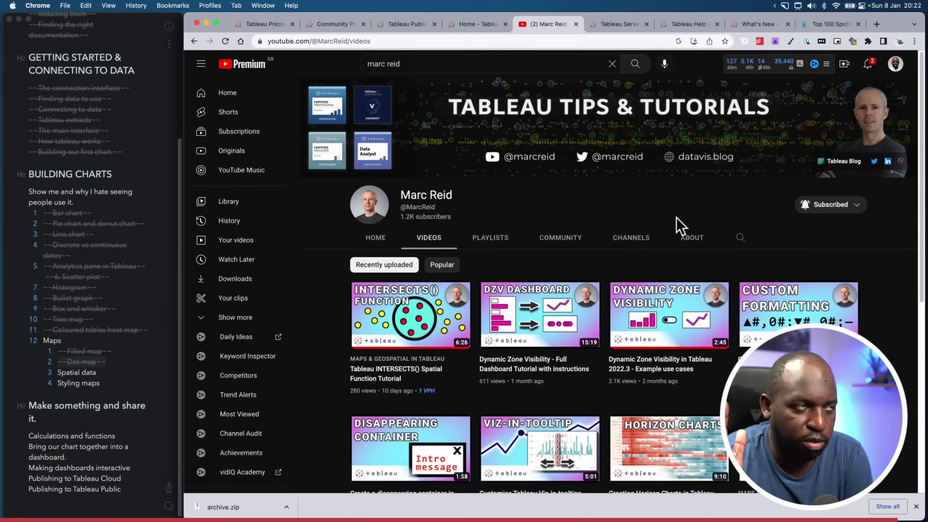
key(ctrl+Up)
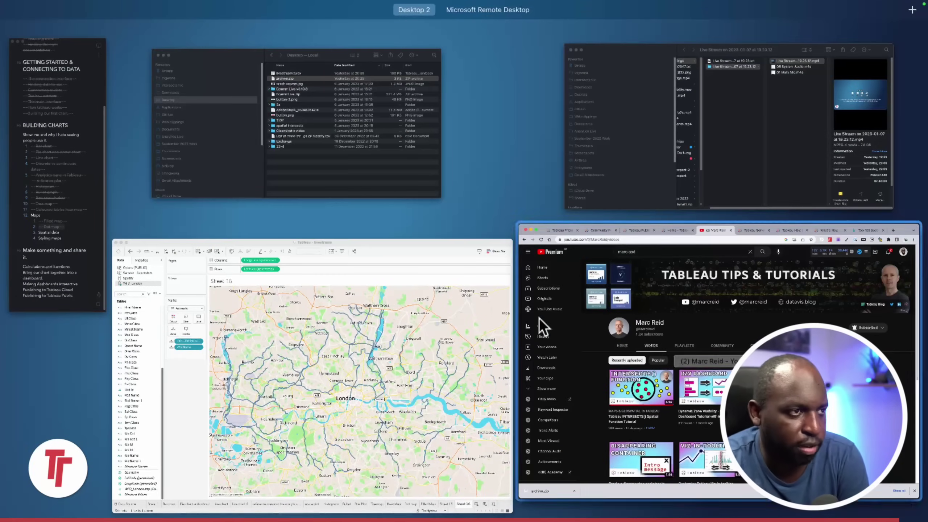
Strike through 'Spatial data' under Maps in the Bear course outline, then return to Sheet 15
click(454, 343)
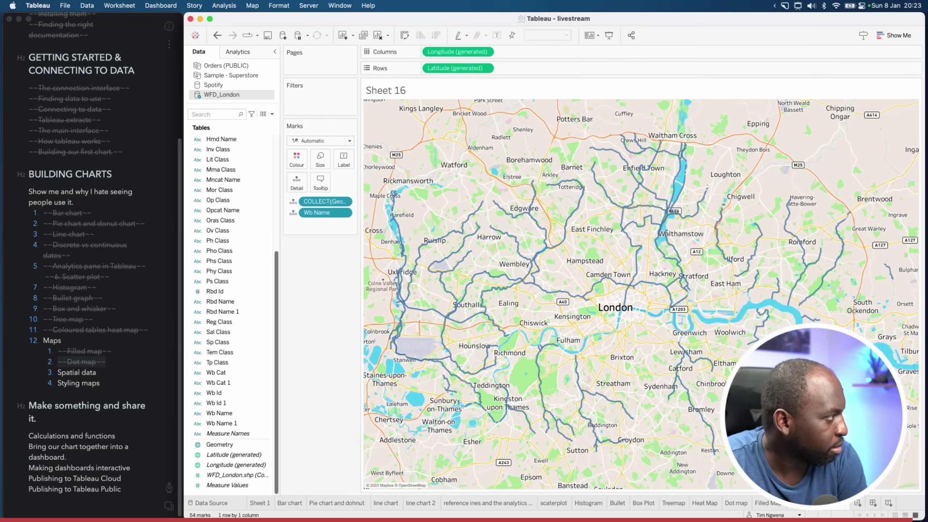
click(94, 366)
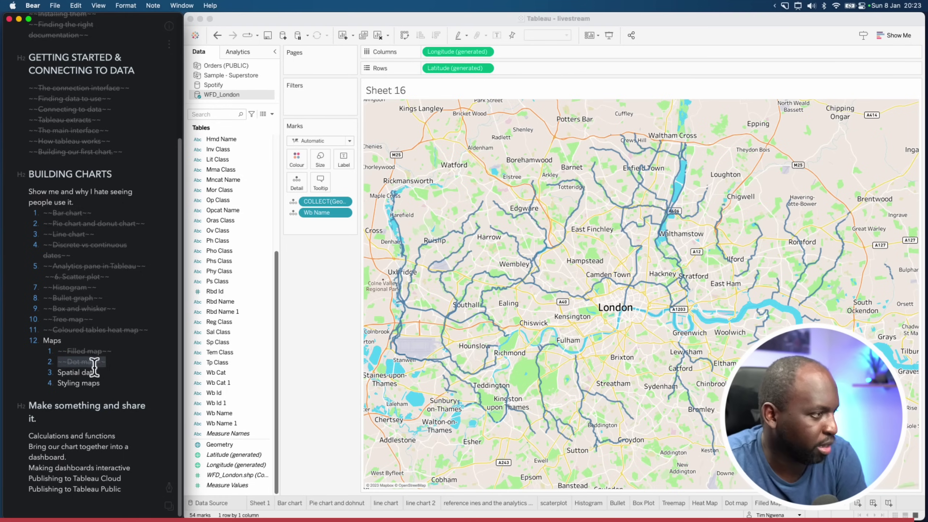
drag(58, 372, 103, 364)
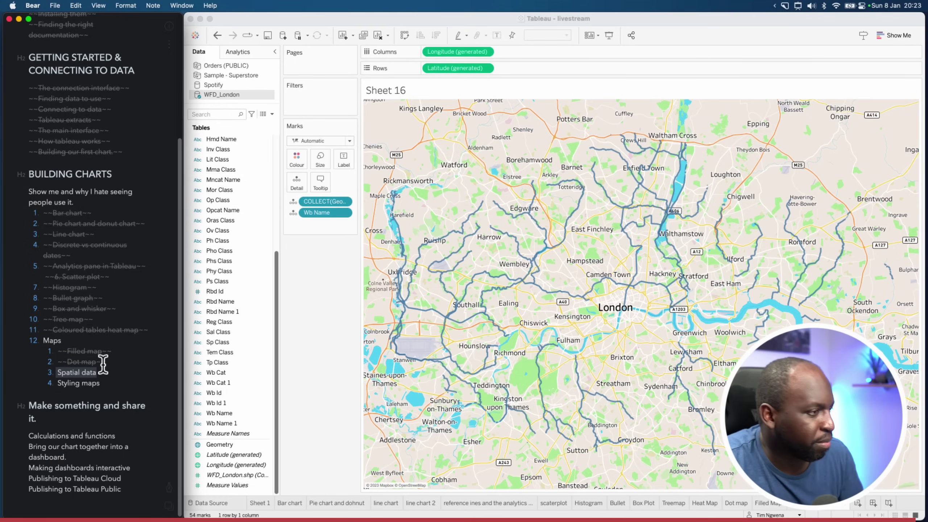
click(170, 489)
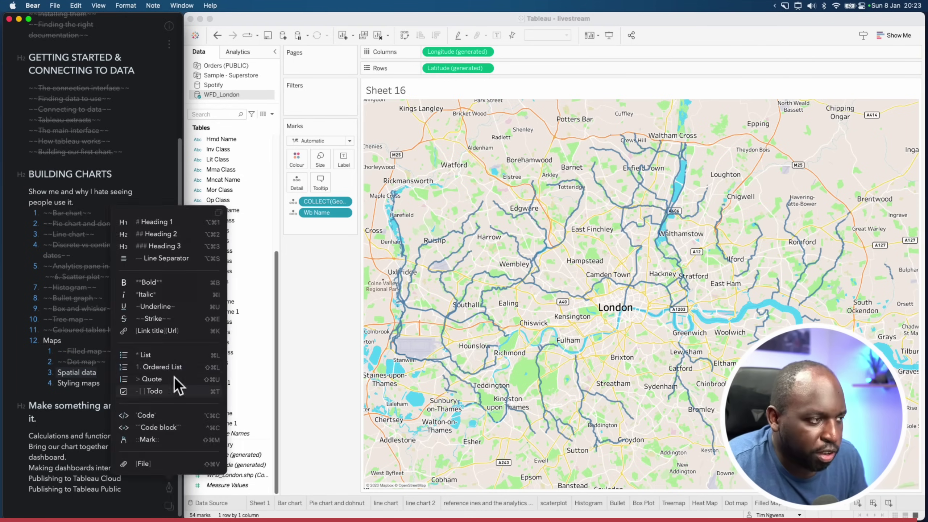
click(167, 317)
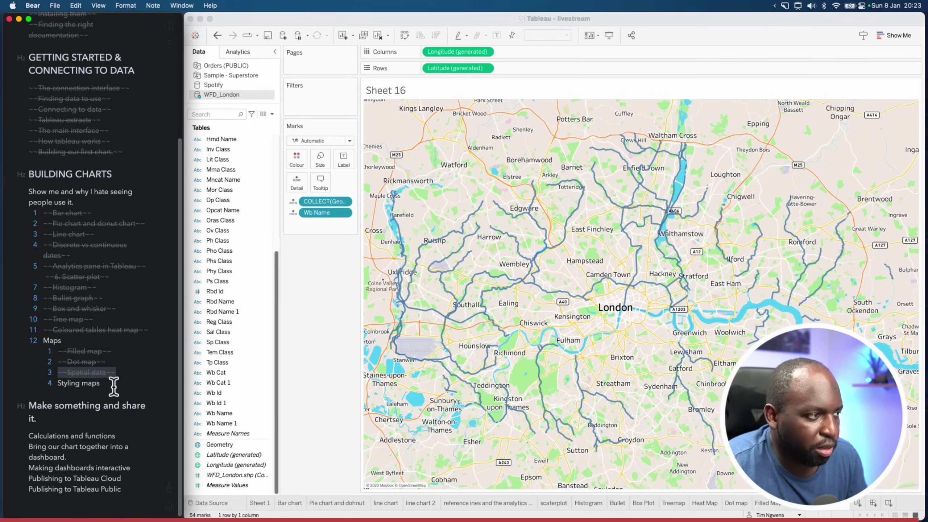
click(793, 506)
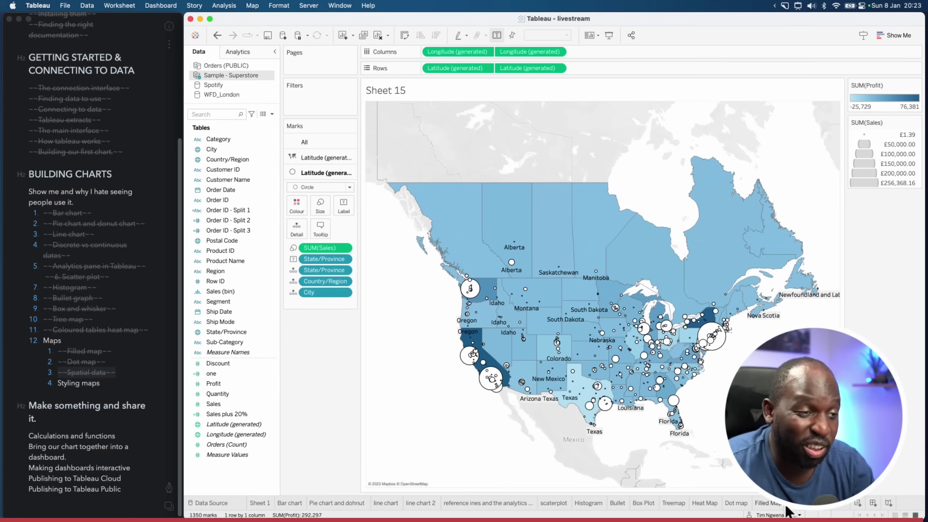
Compare the Filled Map sheet with Sheet 15, then strike through 'Styling maps' in Bear
click(777, 504)
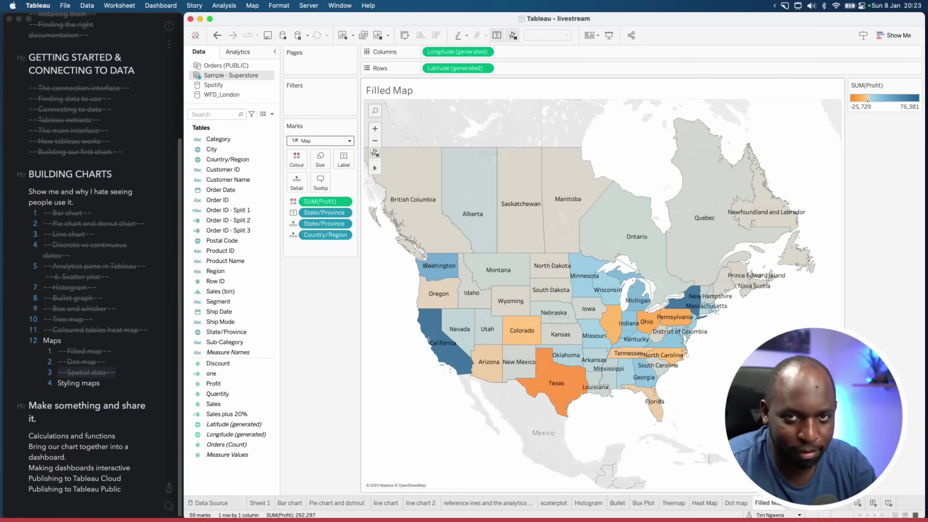
click(808, 508)
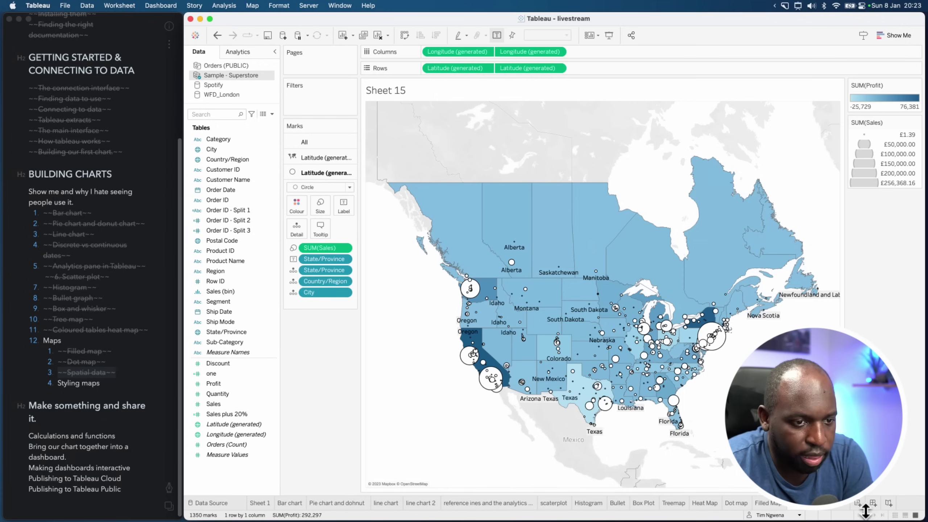
drag(100, 383, 58, 383)
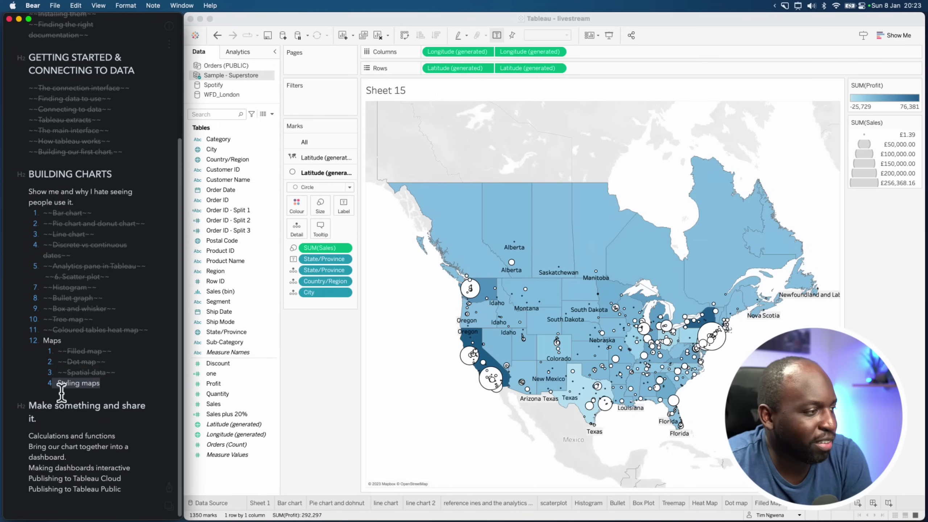
click(172, 488)
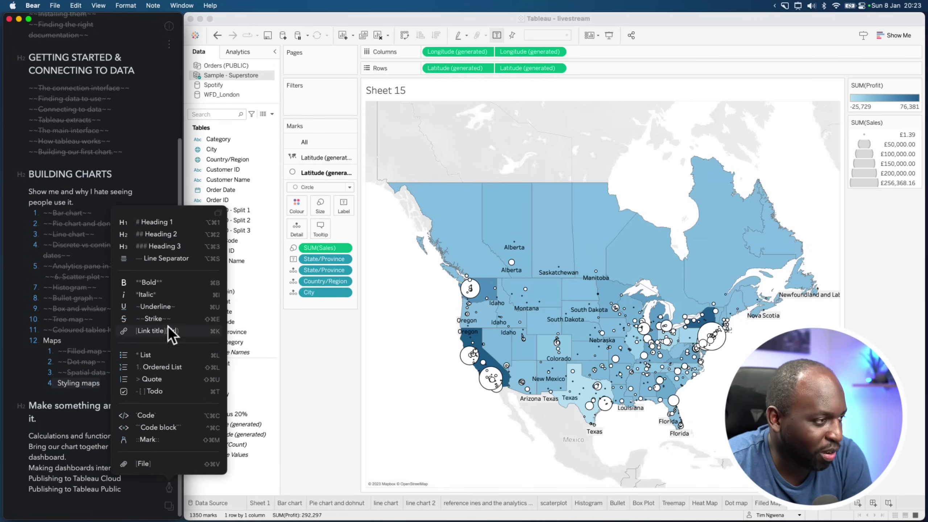
click(169, 320)
click(80, 340)
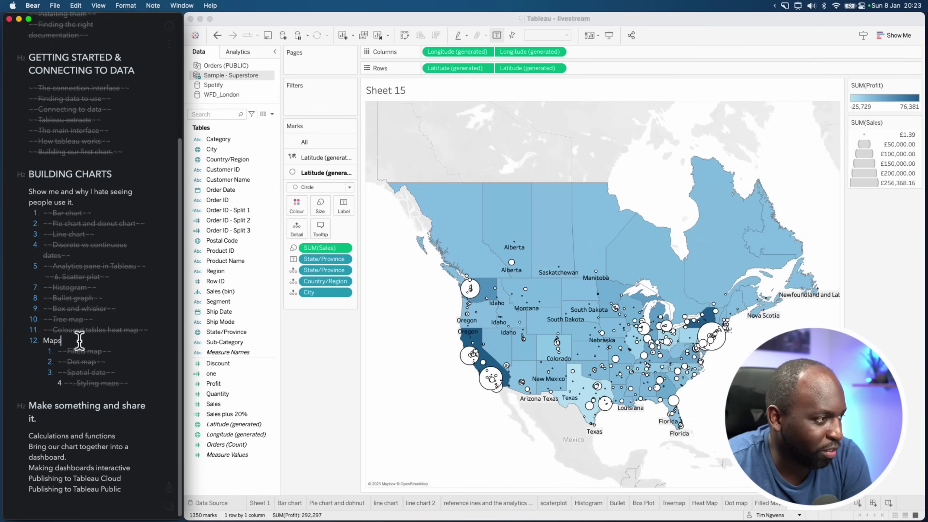
Strike through the Maps heading in Bear and clear the Florida selection on Tableau's map
drag(79, 341, 38, 338)
click(171, 488)
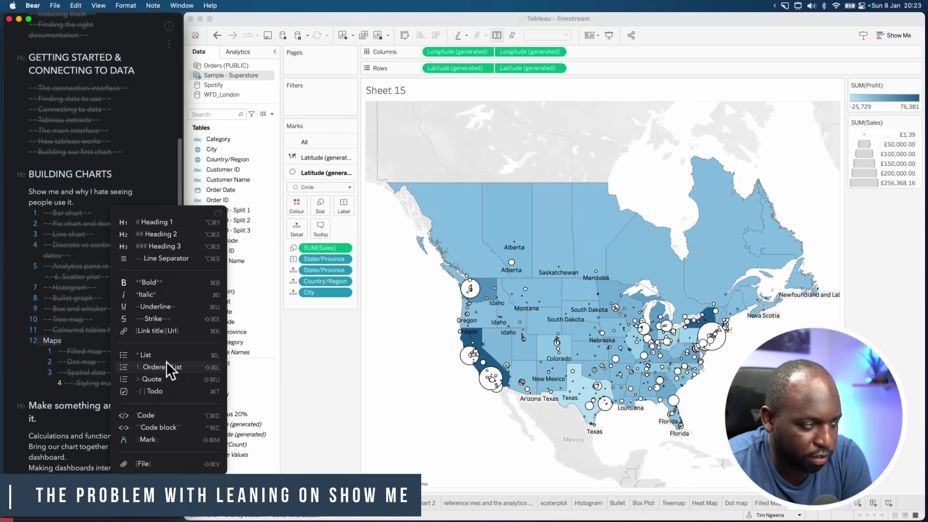
click(162, 321)
click(670, 414)
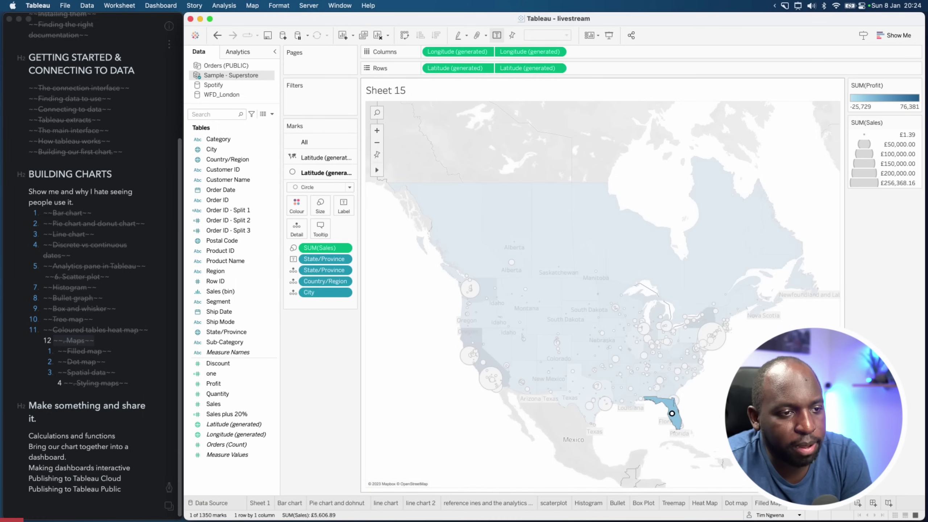
click(670, 414)
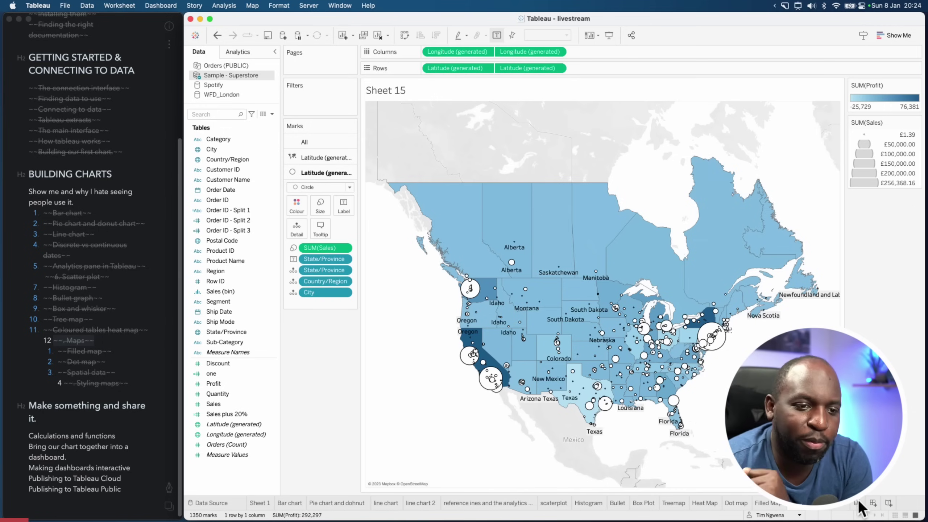
Highlight the Show Me button with a red box and arrow, clear them, then add Sheet 17
key(ctrl+alt+a)
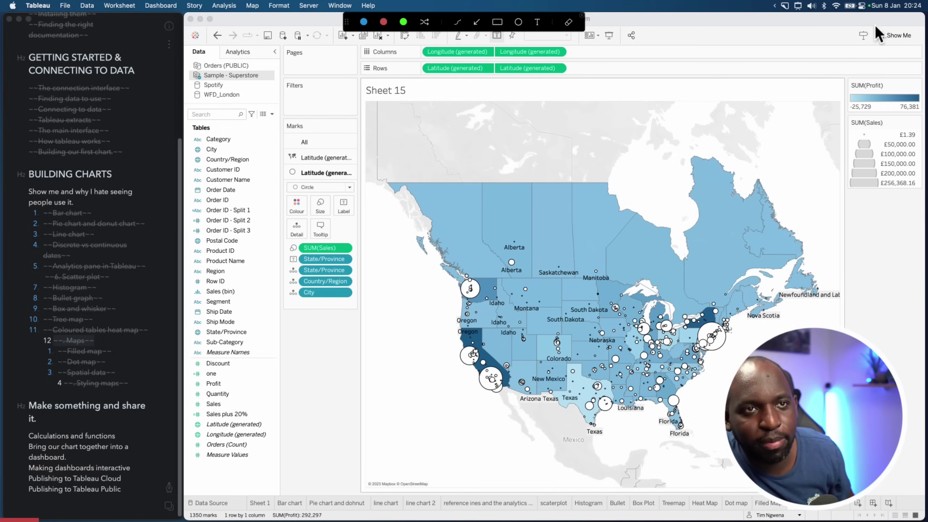
drag(892, 41, 923, 48)
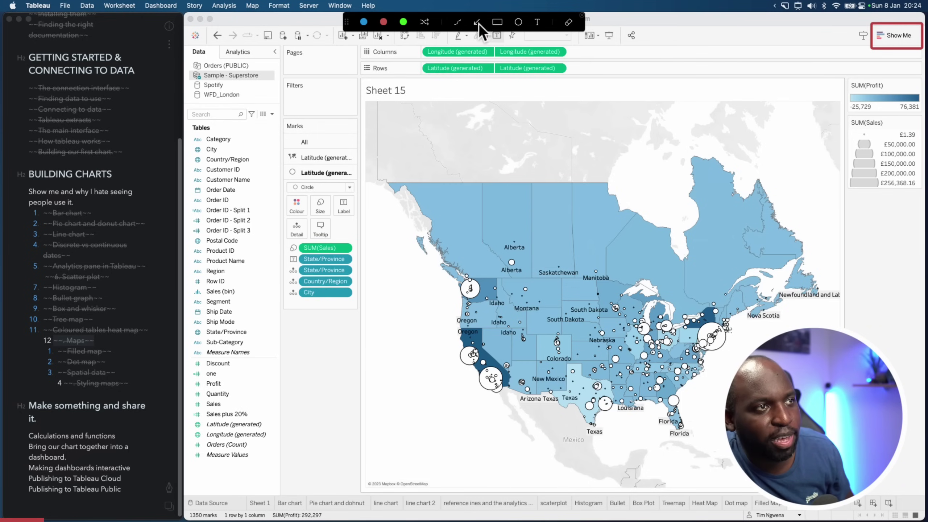
drag(850, 53, 857, 50)
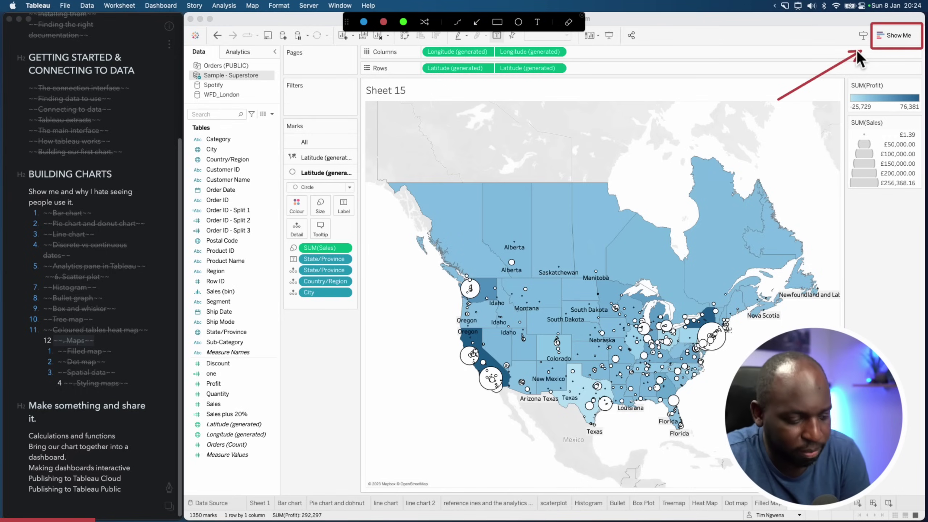
key(Escape)
click(859, 504)
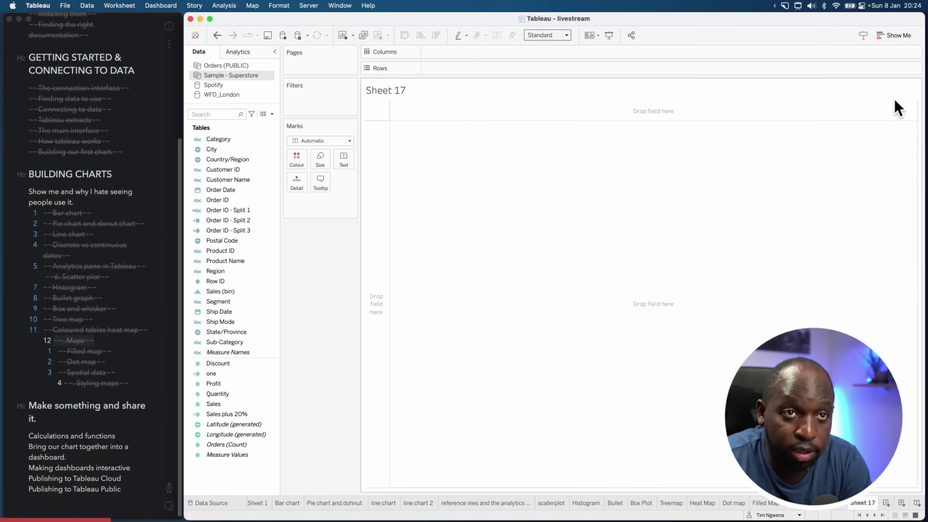
Float the Show Me panel over the Sheet 17 canvas, then close it
click(884, 35)
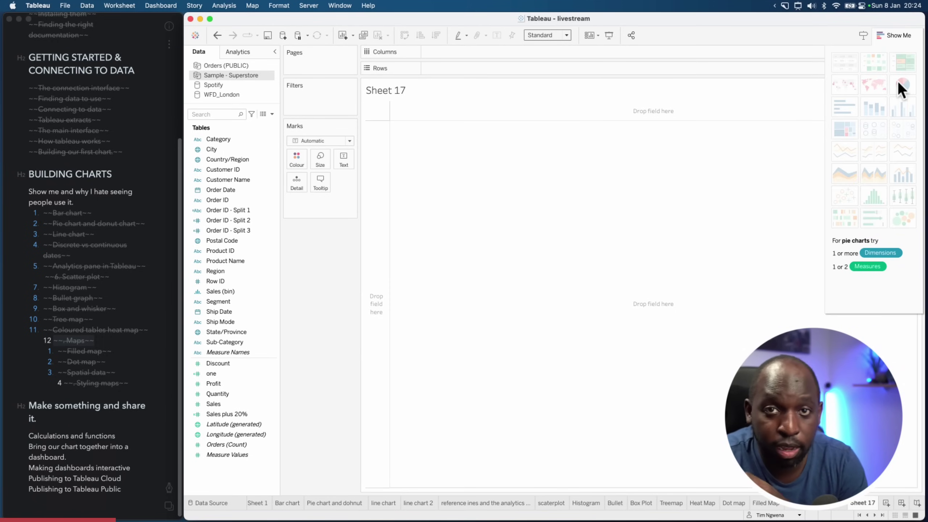
drag(892, 44, 373, 179)
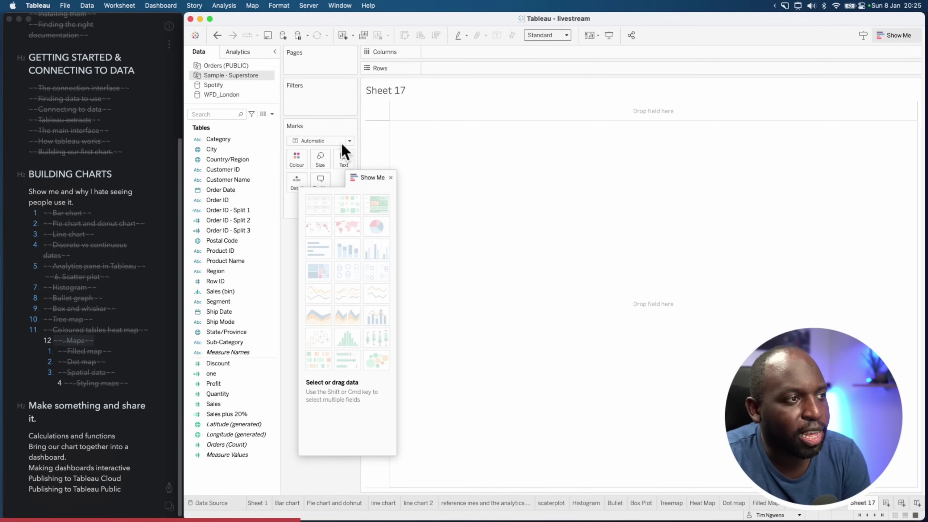
key(super+1)
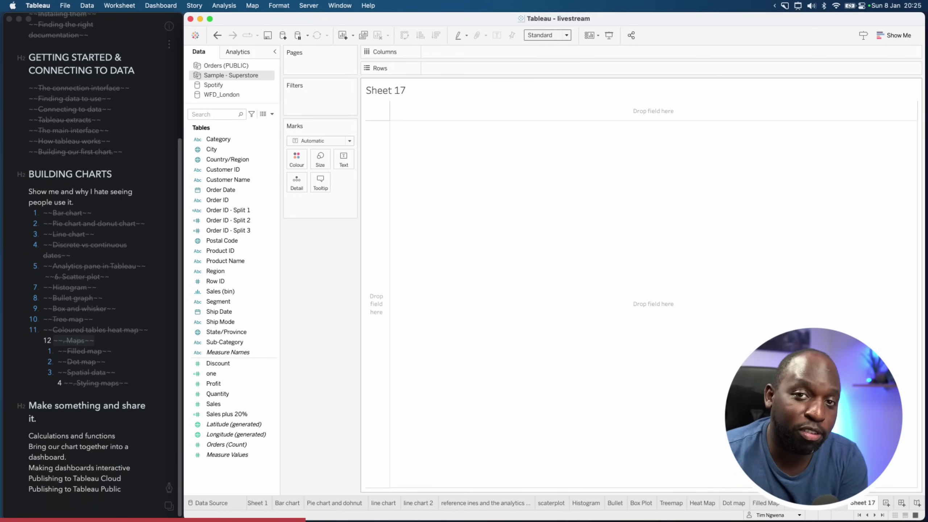
click(289, 503)
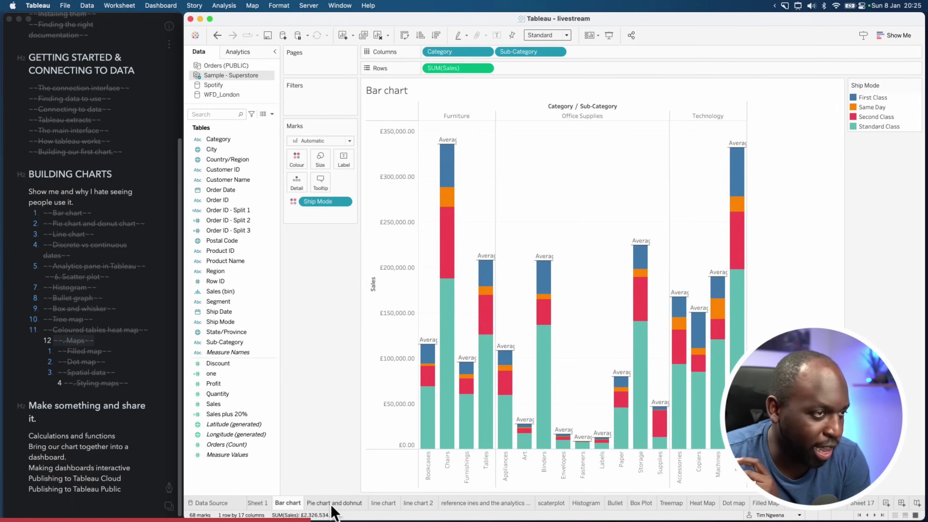
click(331, 504)
click(392, 503)
click(419, 503)
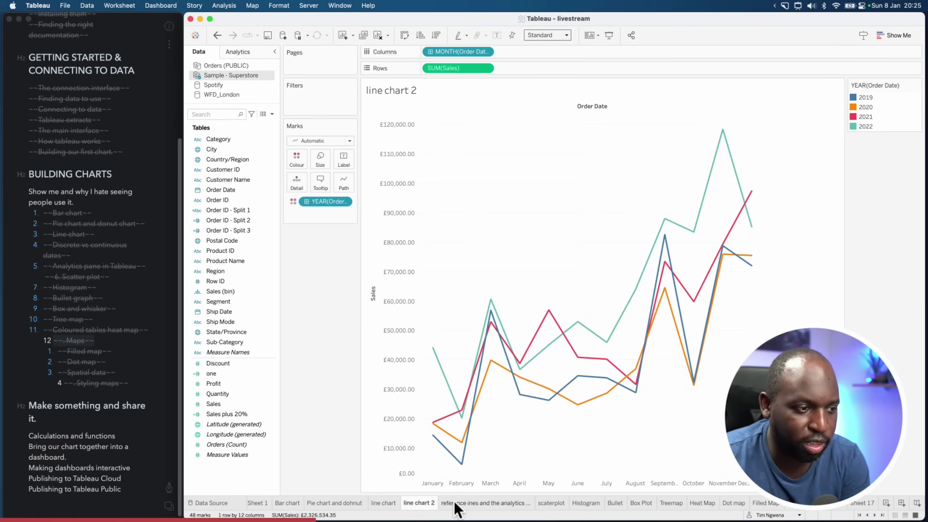
click(460, 503)
click(552, 504)
click(586, 503)
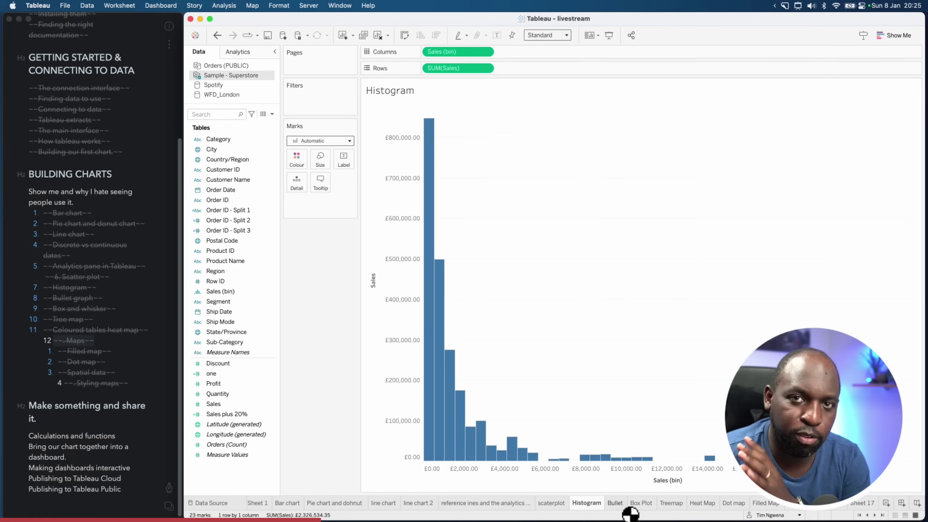
click(615, 504)
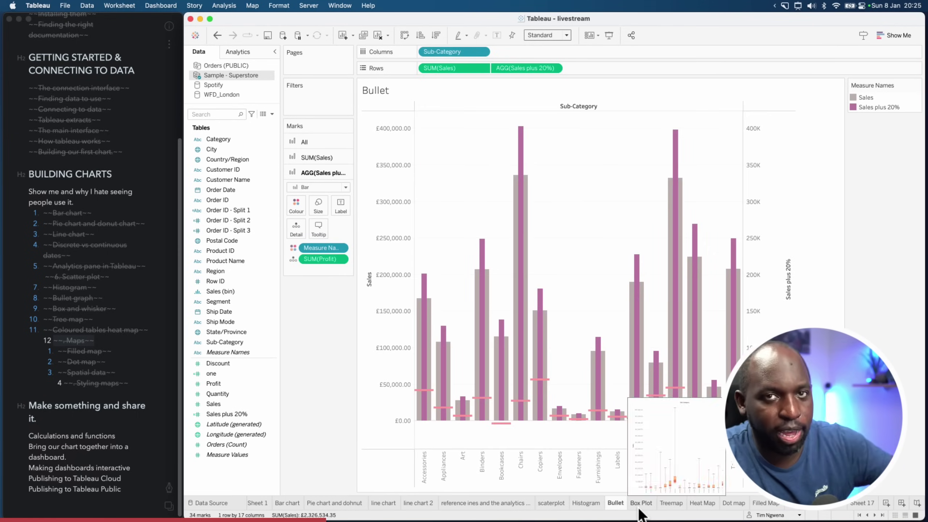
click(641, 503)
click(671, 503)
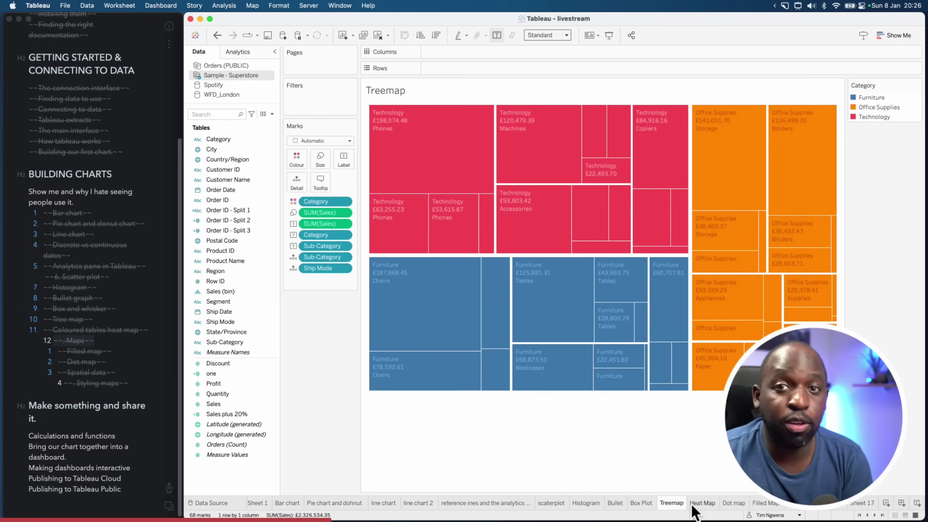
click(705, 506)
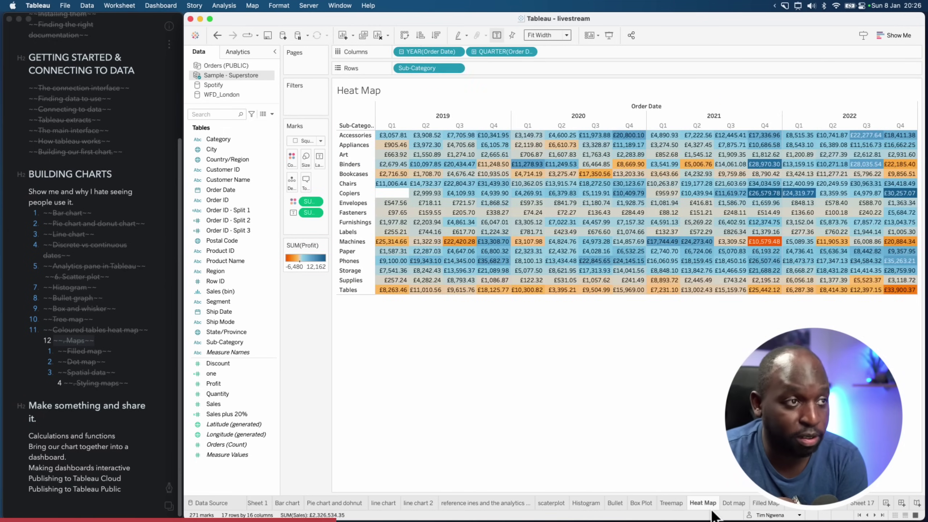
click(659, 503)
click(644, 504)
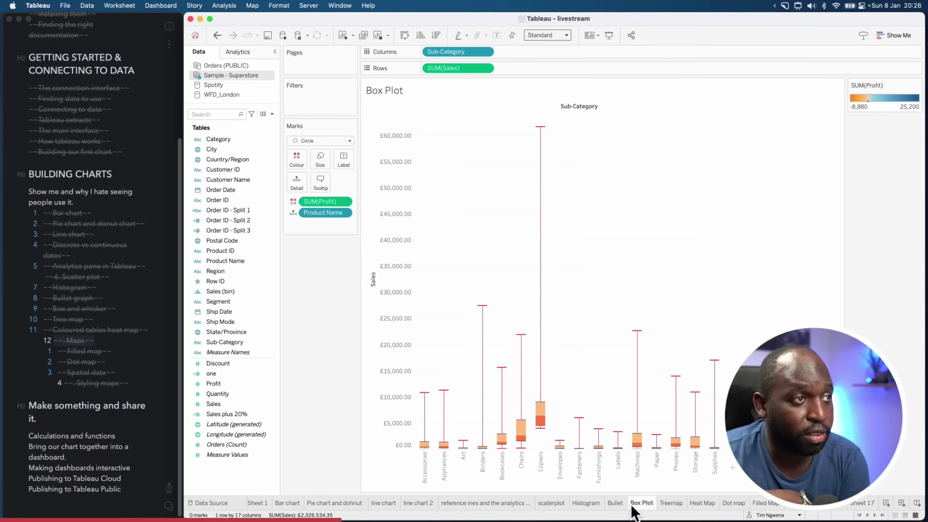
click(615, 503)
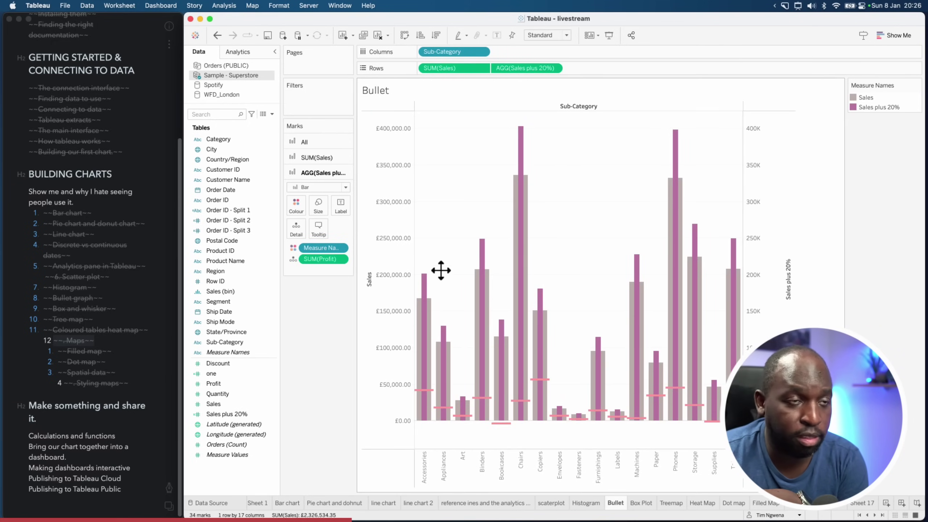
click(862, 503)
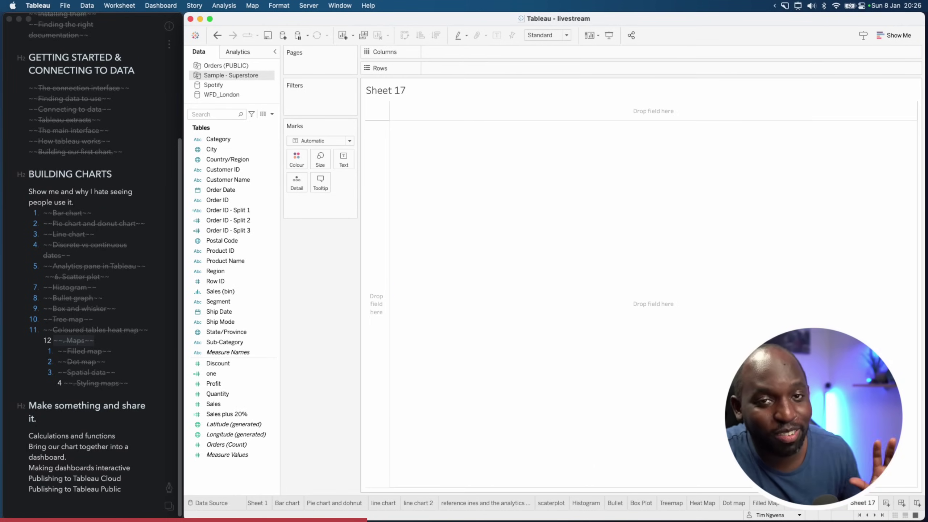
Build a Sales-by-Category treemap on Sheet 17 and compare it with the Treemap sheet
click(891, 36)
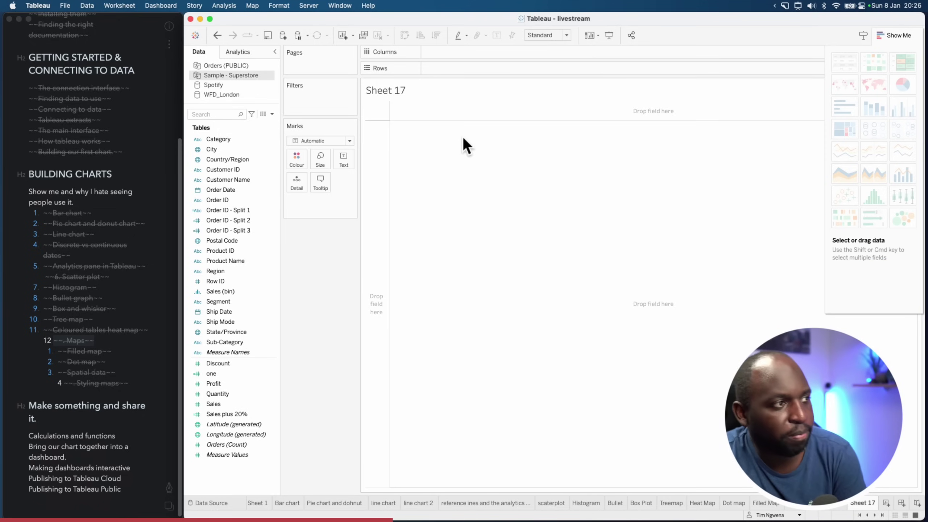
click(222, 139)
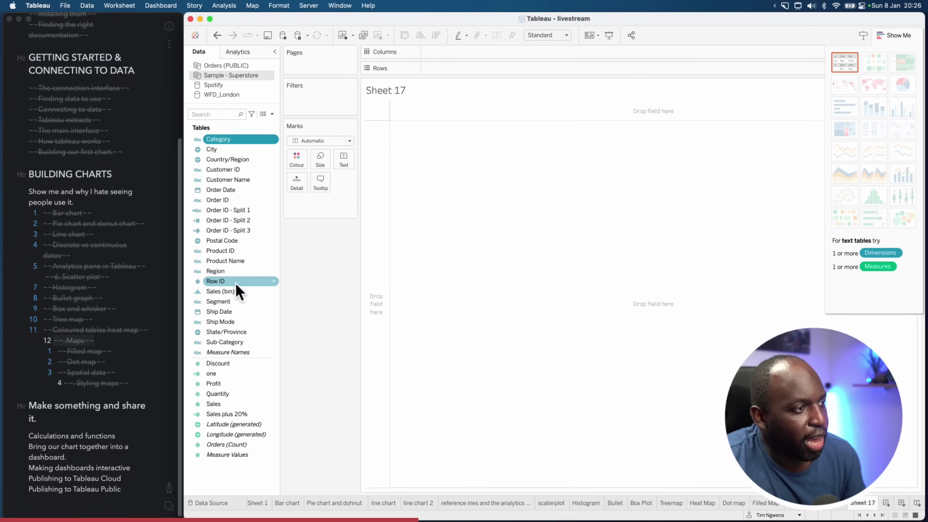
super+click(238, 403)
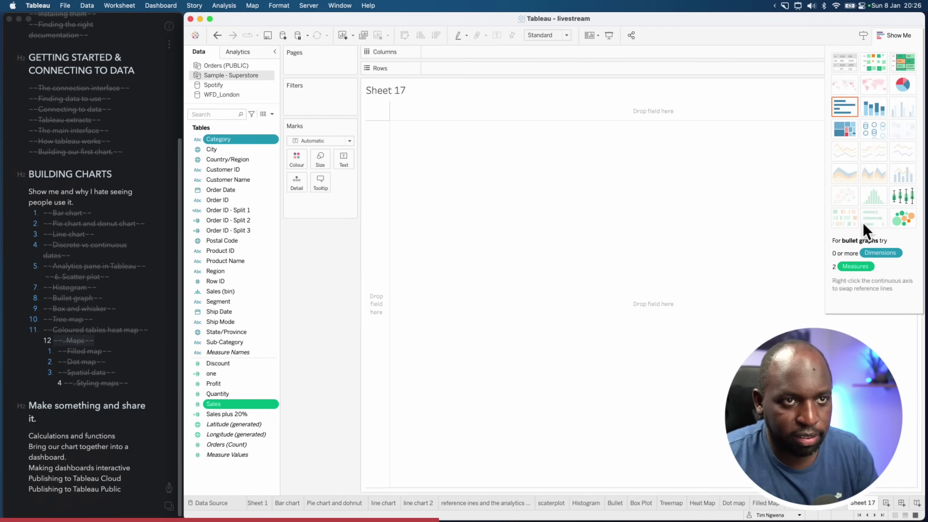
click(847, 134)
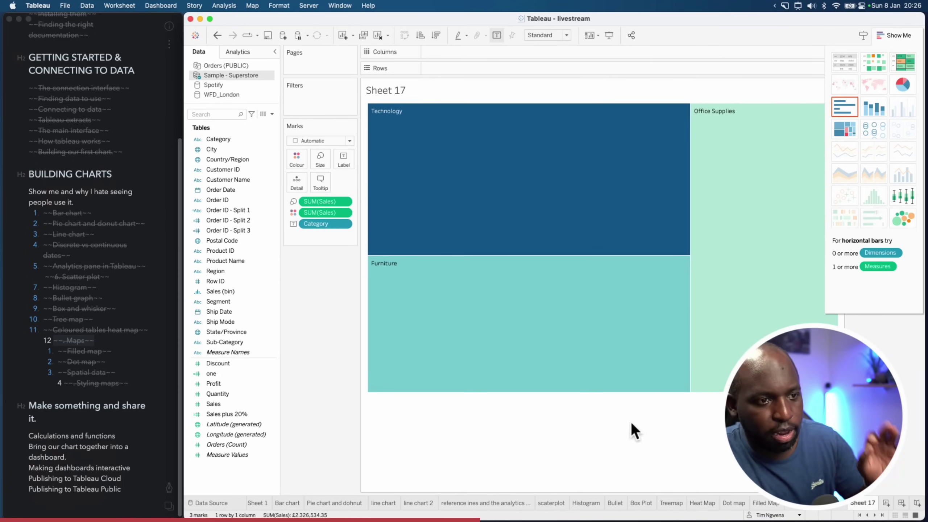
click(669, 503)
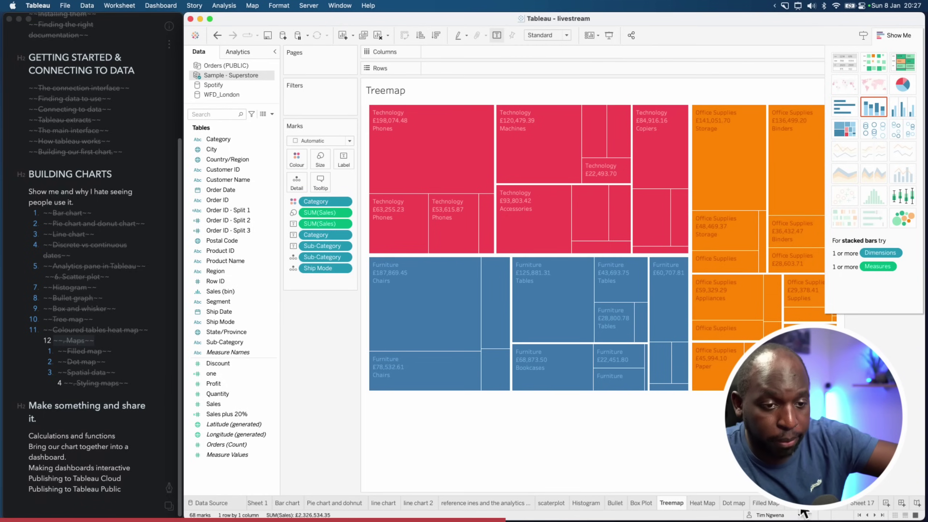
click(863, 504)
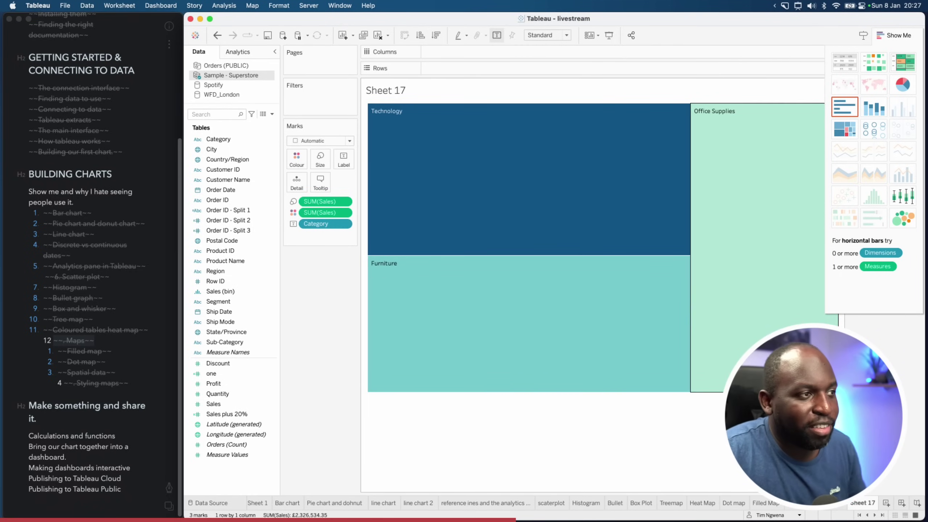
Undo the Category treemap, build a Sales-by-City treemap, then clear Sheet 17 to empty
click(218, 35)
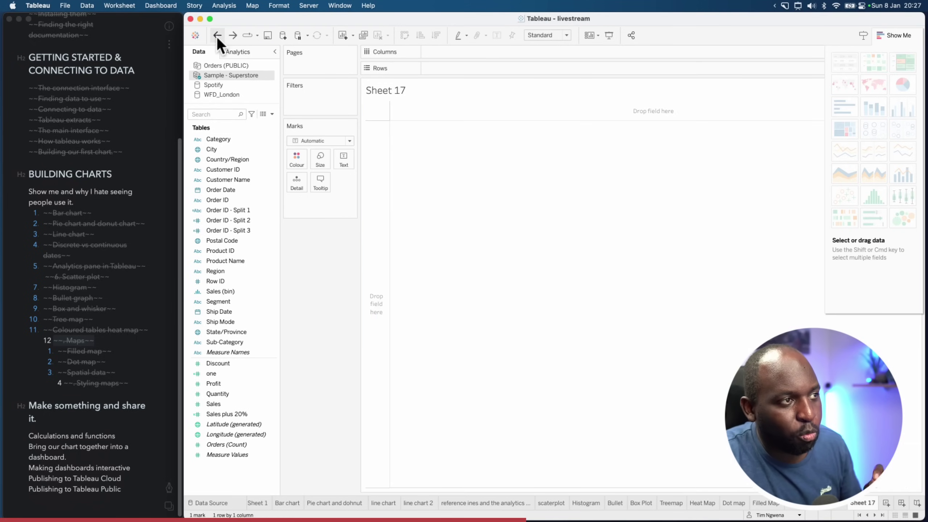
click(213, 151)
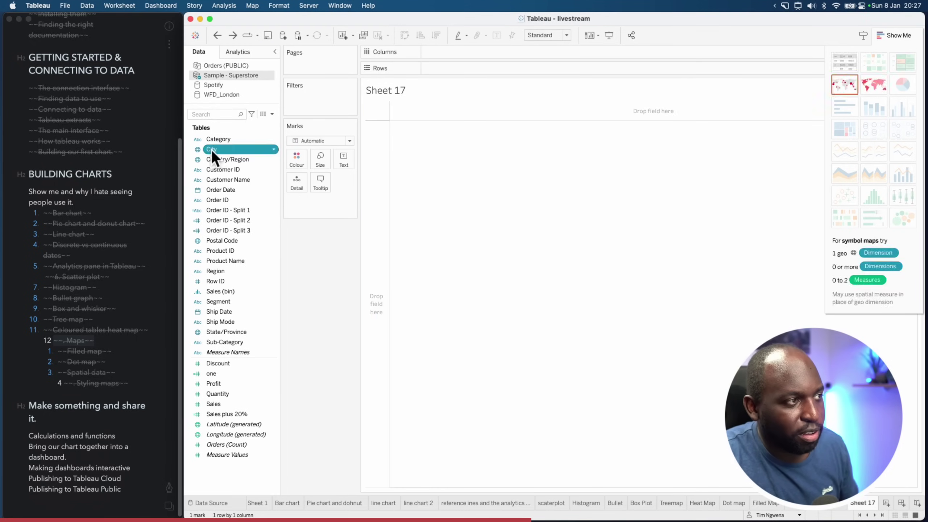
super+click(220, 405)
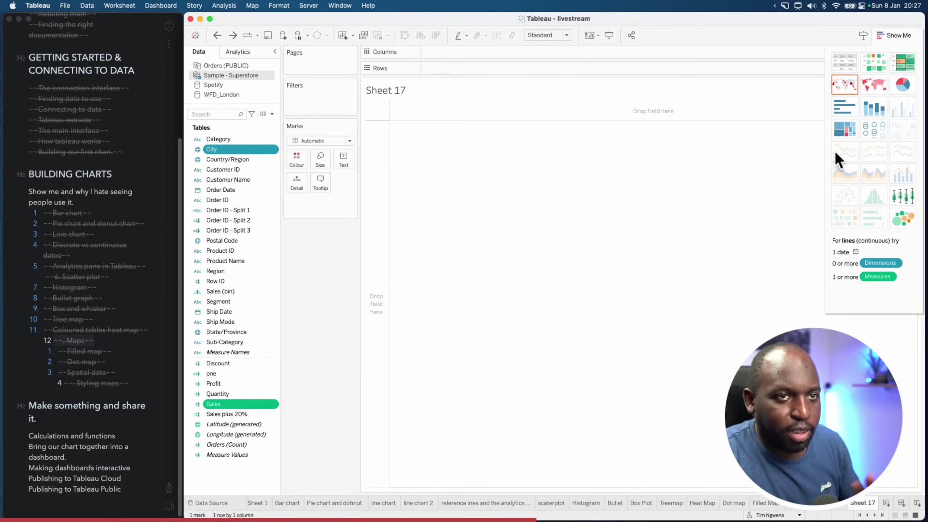
click(844, 130)
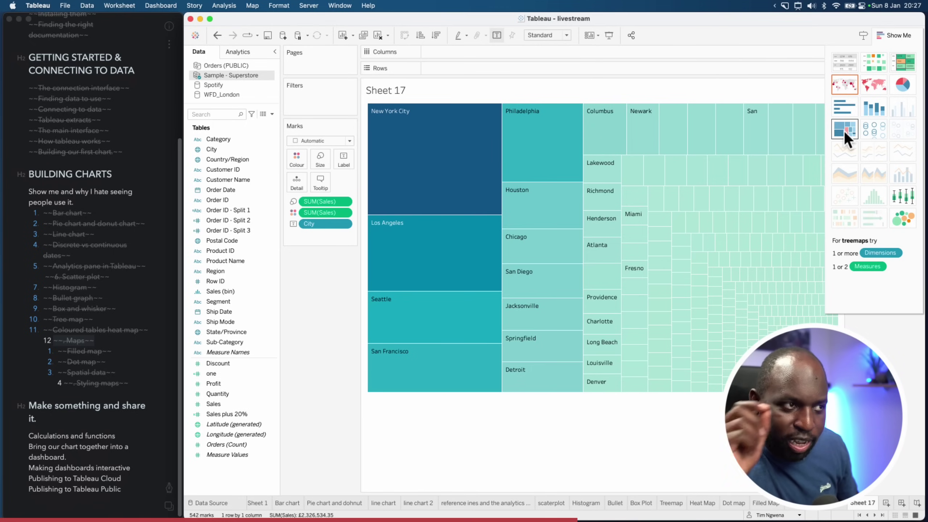
key(ctrl+alt+super+a)
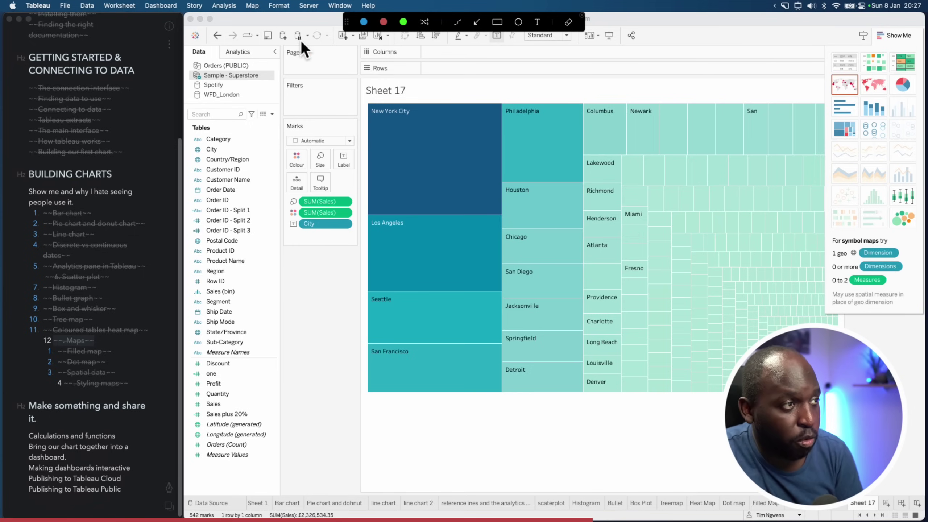
key(ctrl+alt+super+a)
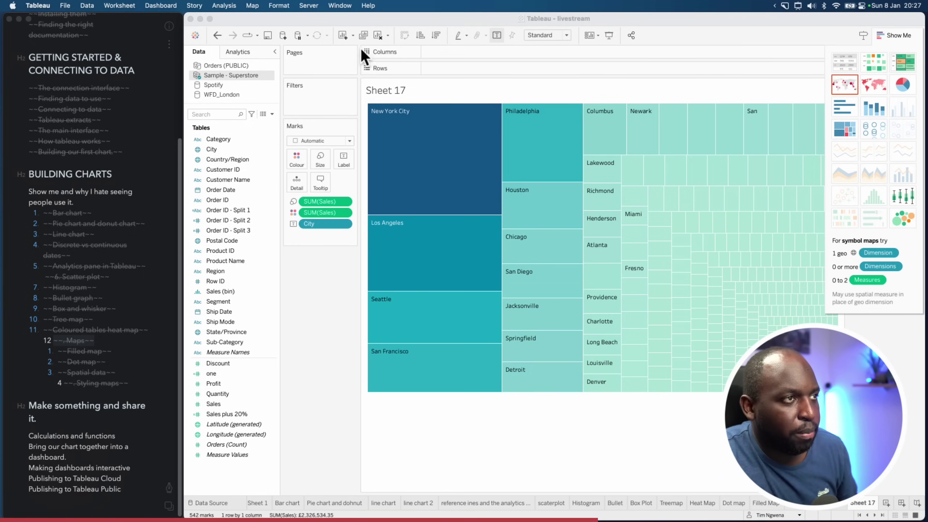
click(379, 36)
Try a box plot using Category, Product Name and Sales
click(226, 150)
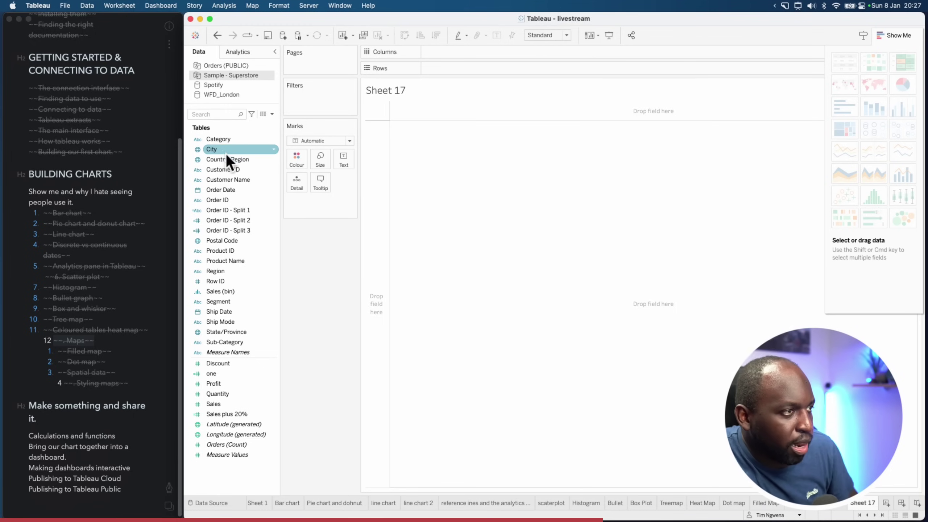
click(229, 140)
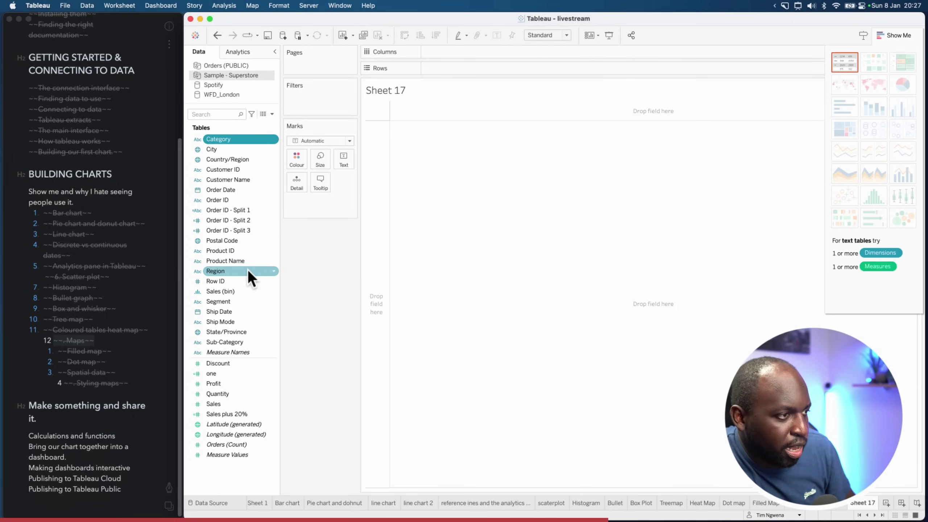
click(242, 260)
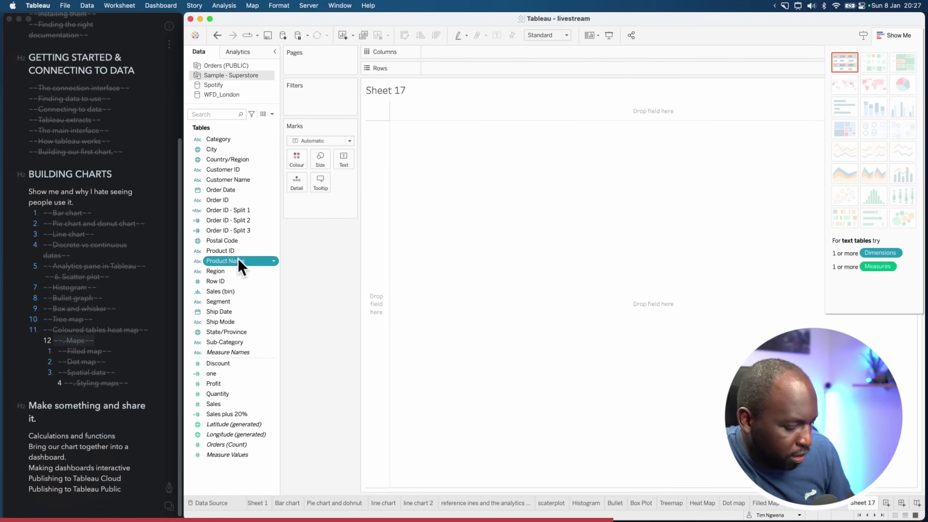
super+click(230, 402)
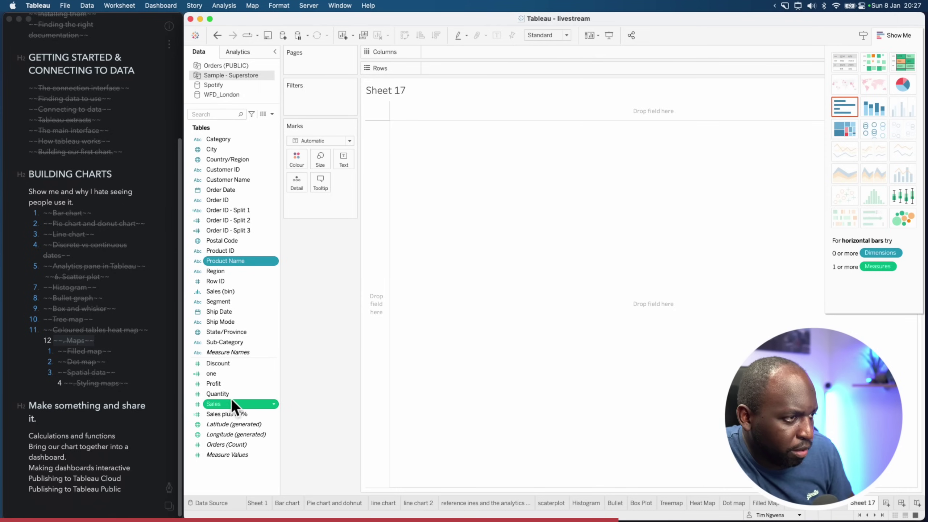
click(902, 200)
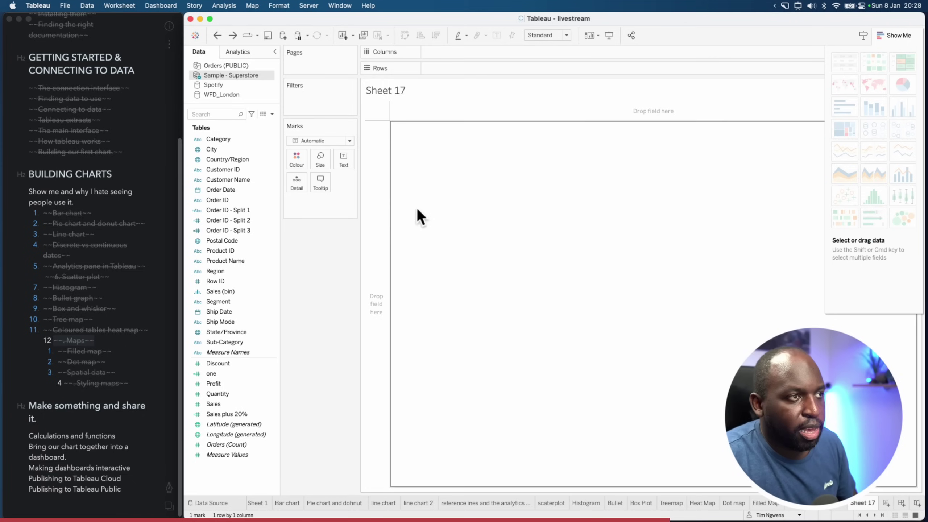
Rebuild the box-and-whisker plot from Product Name, Sales and Sub-Category, then hide Show Me
click(234, 260)
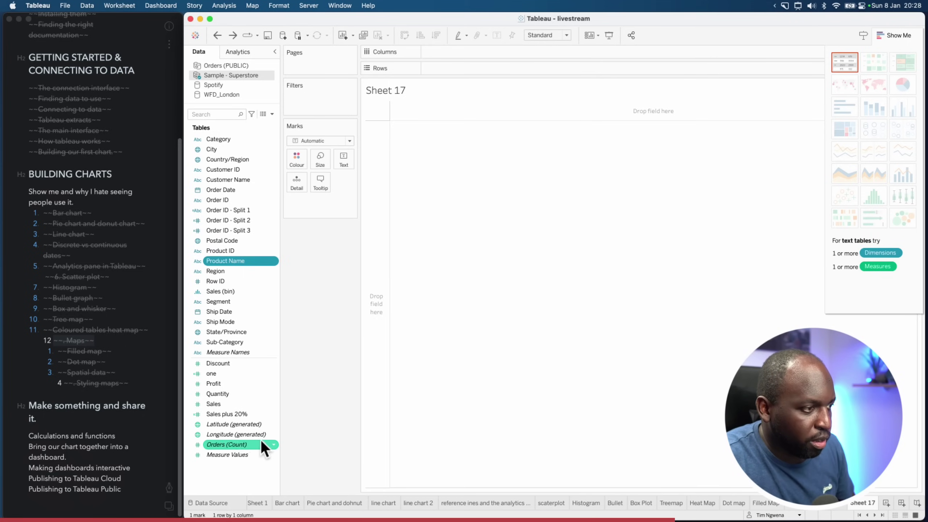
super+click(230, 404)
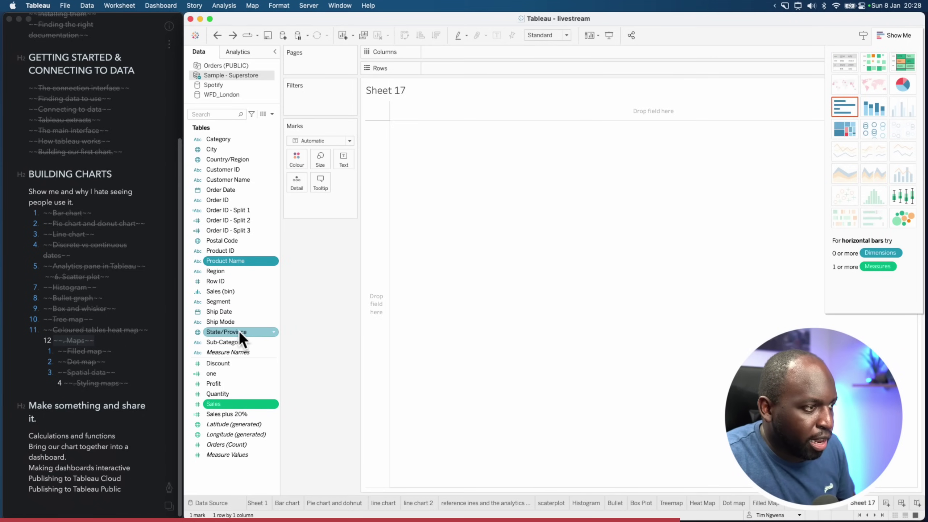
super+click(239, 341)
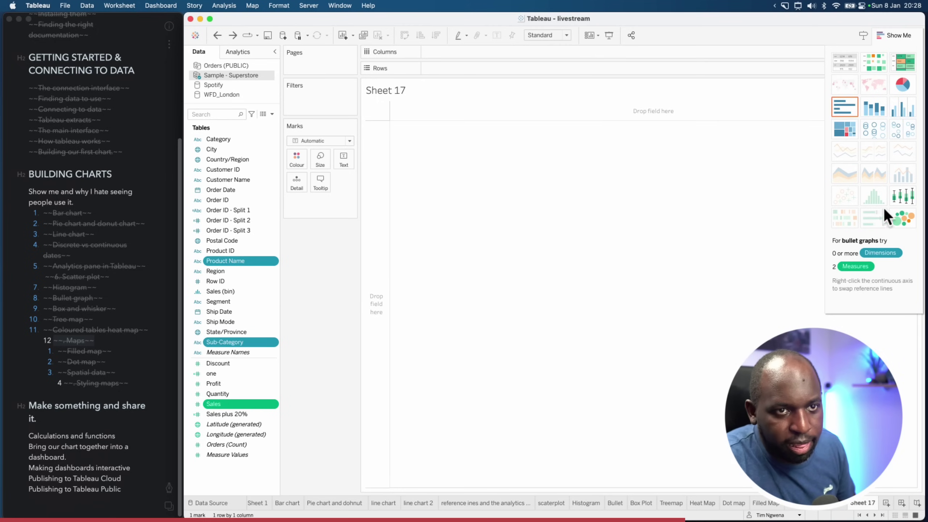
click(903, 198)
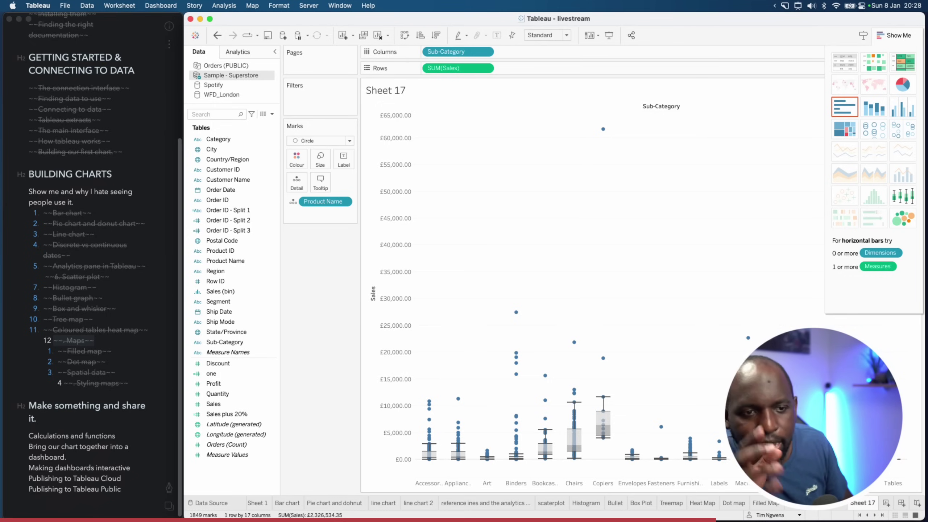
click(896, 35)
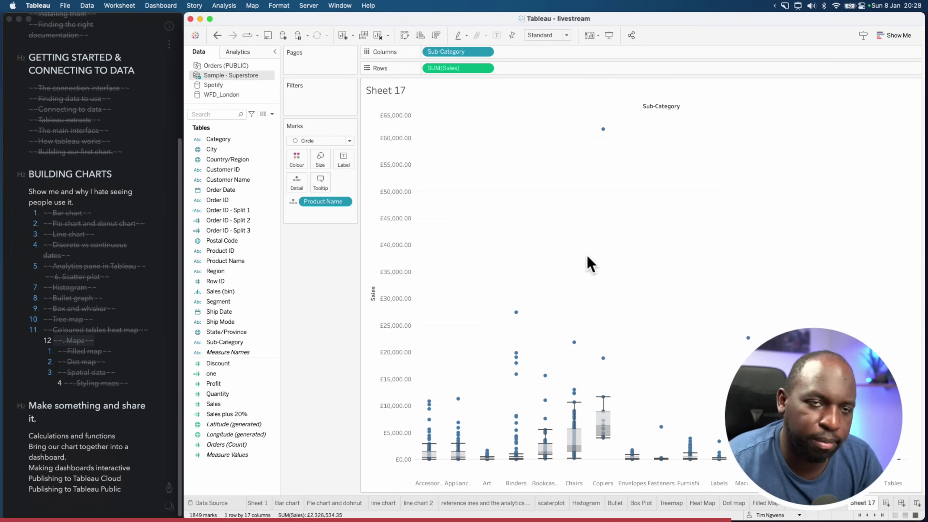
Review the Sales axis box plot settings, keeping whiskers at 1.5 times the IQR, and reopen Show Me
right_click(412, 252)
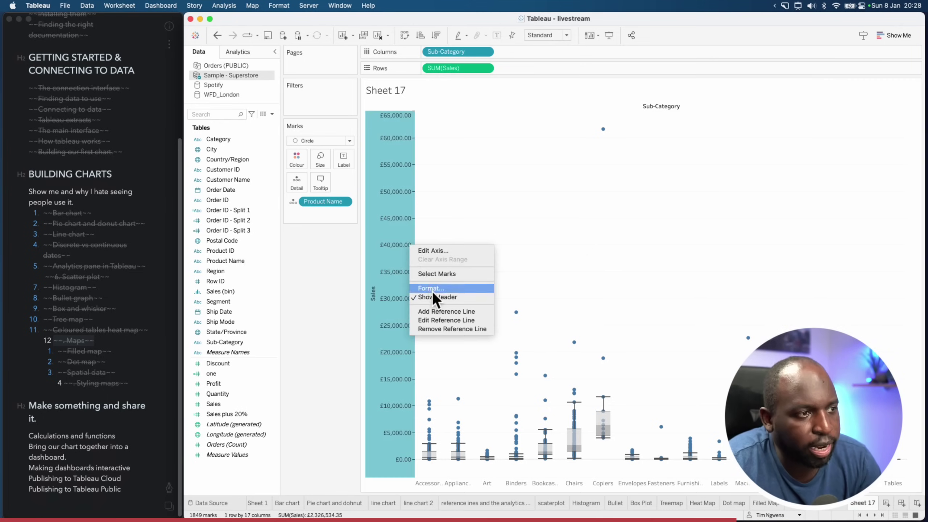
click(463, 321)
click(646, 150)
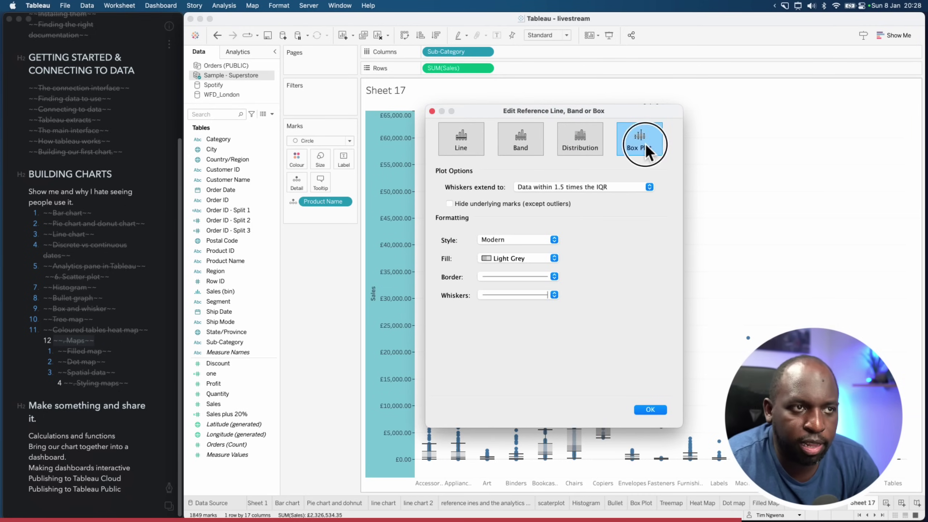
click(650, 188)
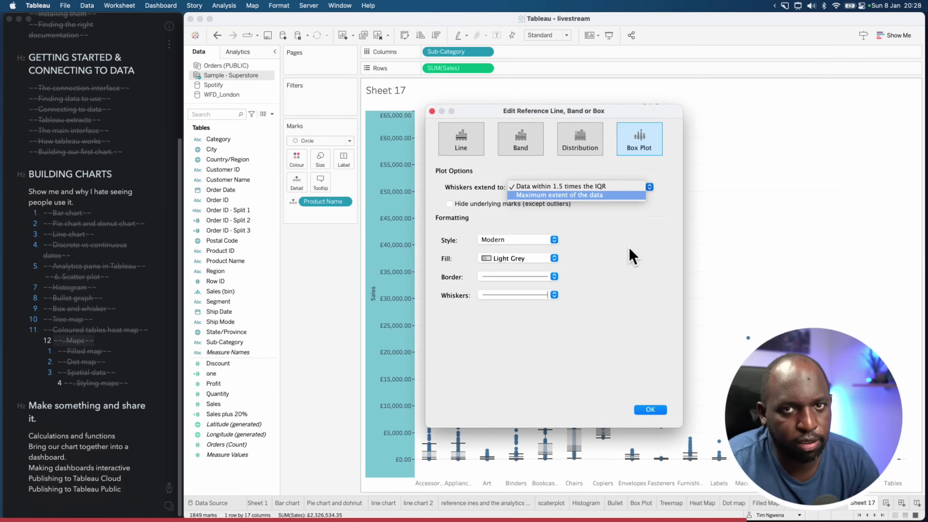
click(661, 411)
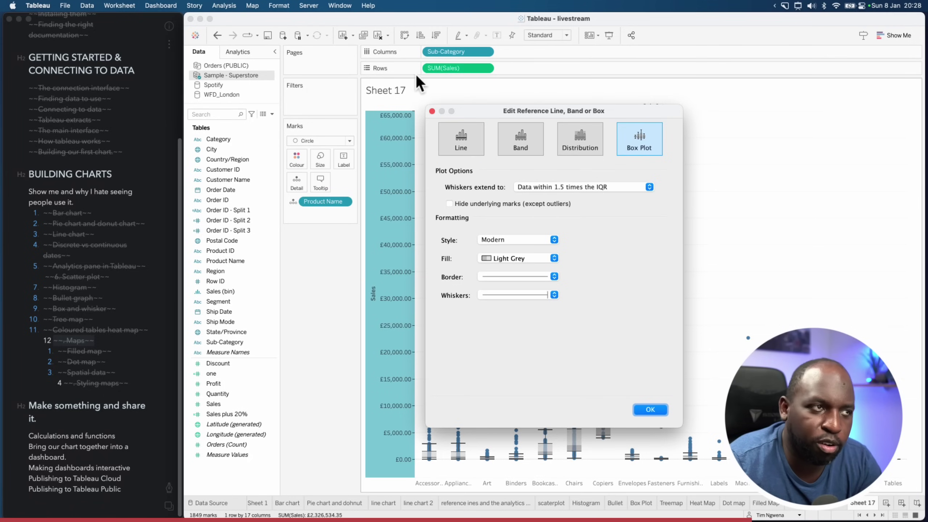
click(432, 110)
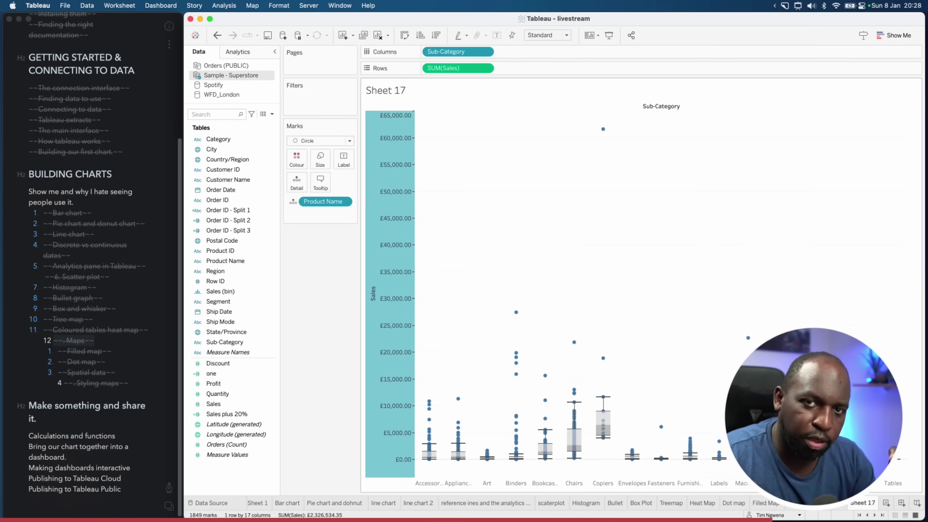
click(895, 35)
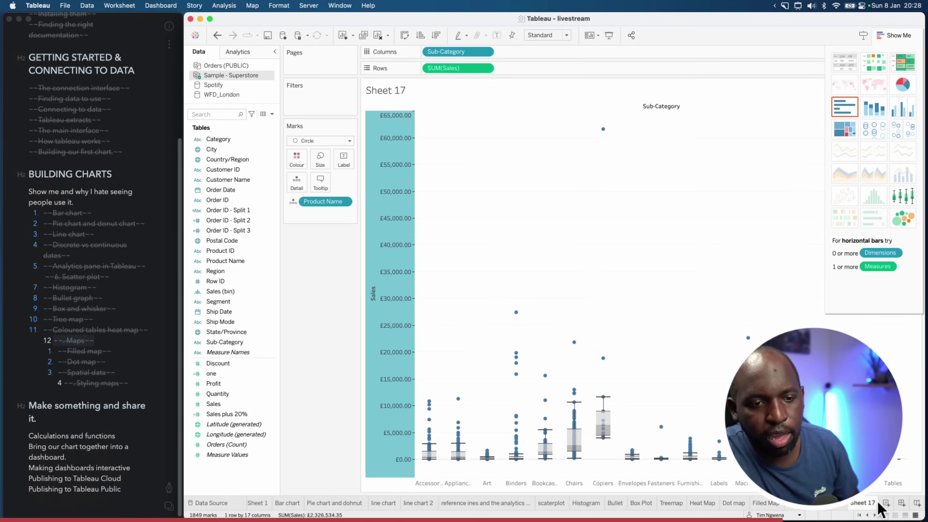
On a new Sheet 18, build a packed-bubble chart of Sales by Category
click(886, 503)
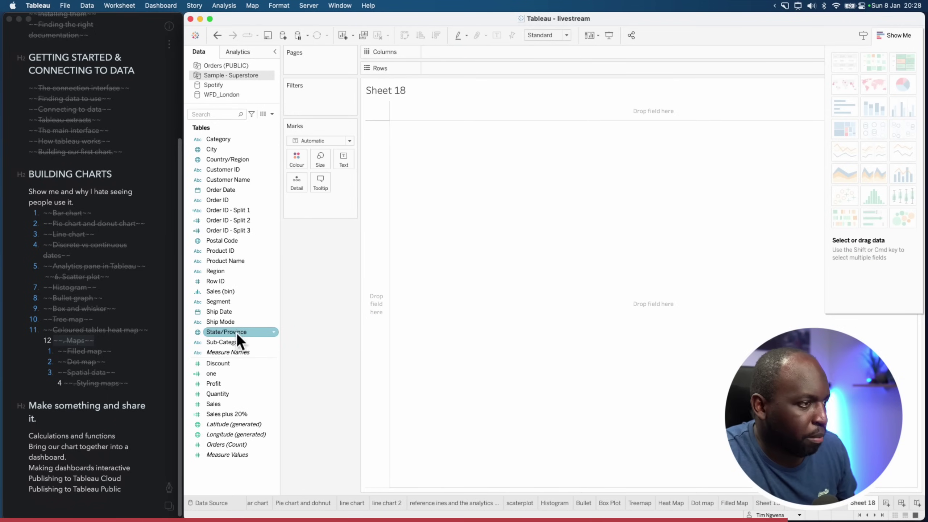
click(223, 403)
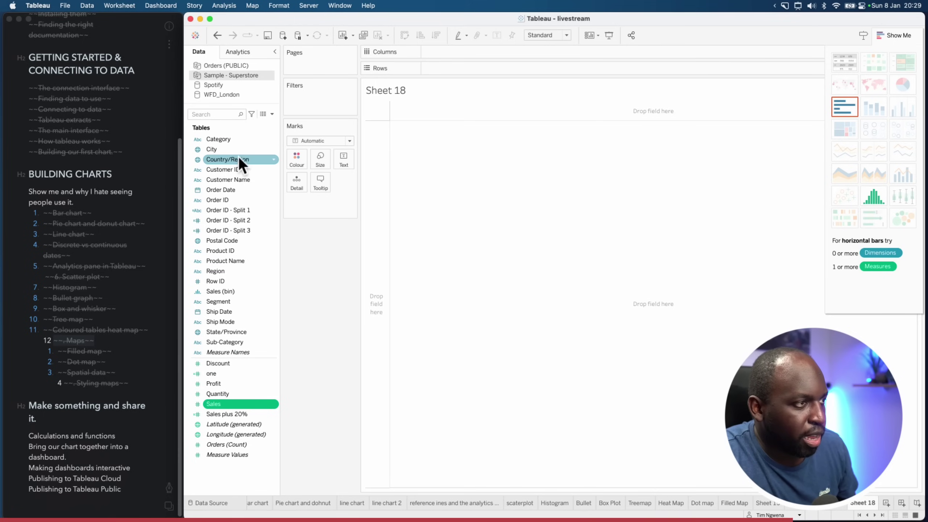
super+click(235, 140)
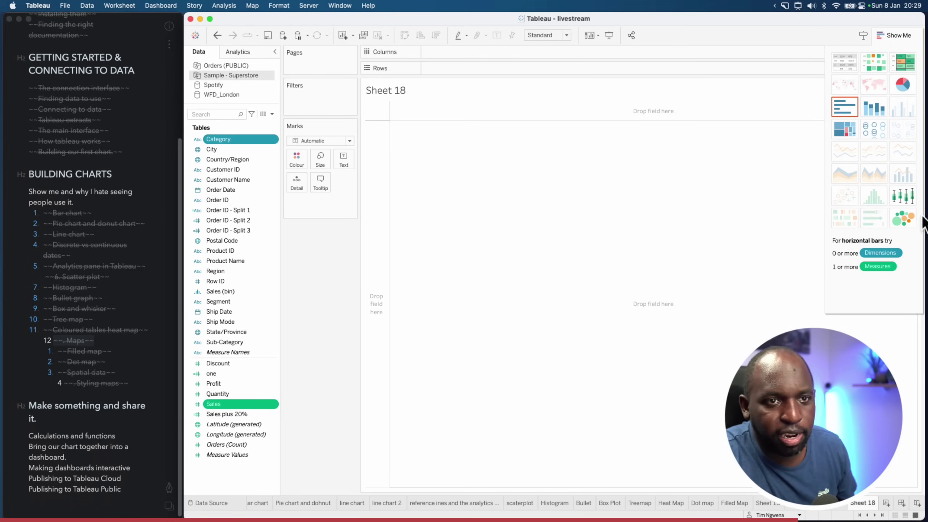
click(904, 219)
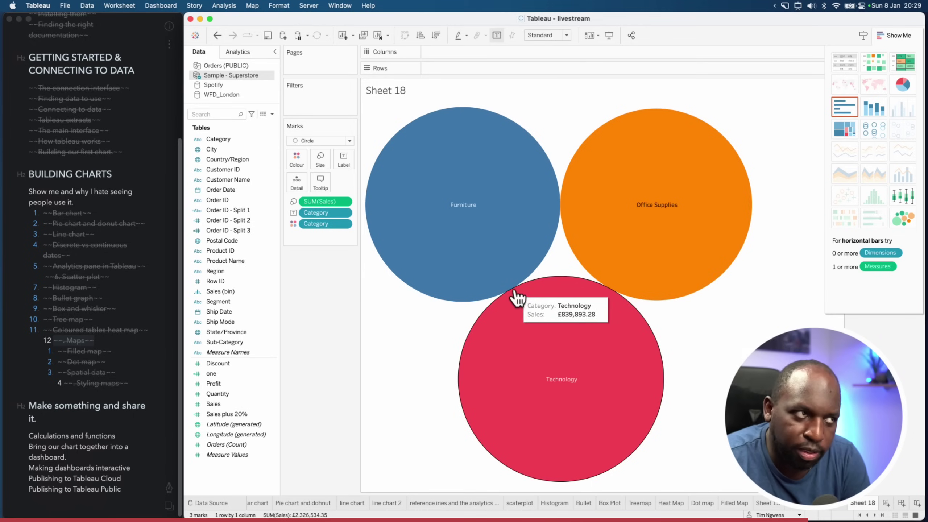
Switch the bubble marks to Square, then back to Circle
click(350, 140)
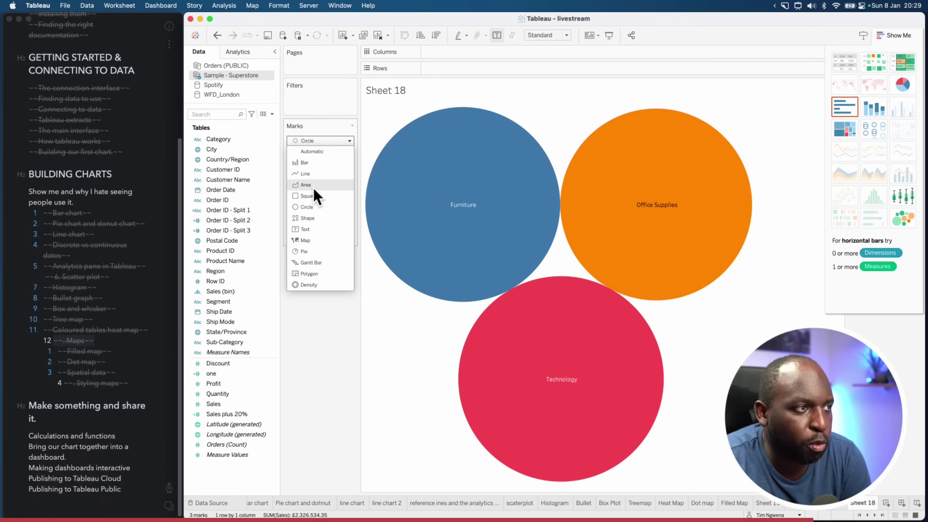
click(326, 209)
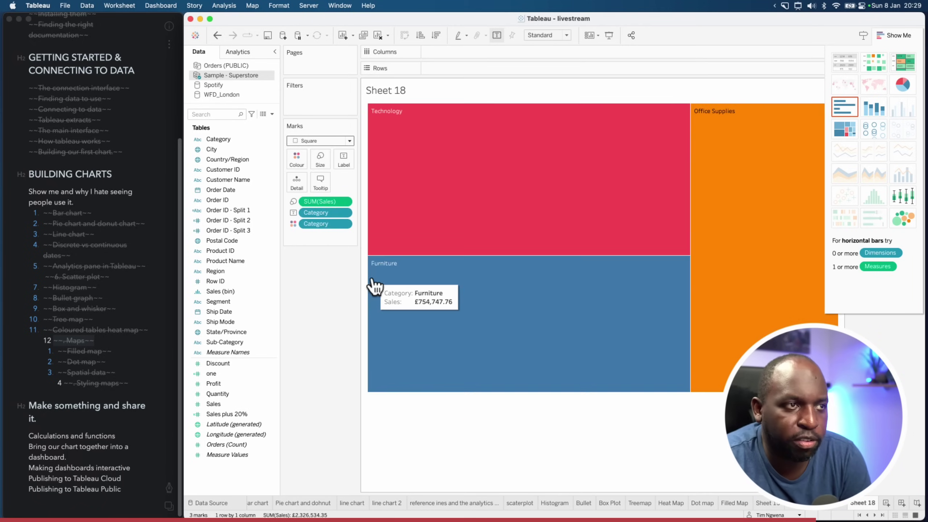
click(335, 143)
click(321, 207)
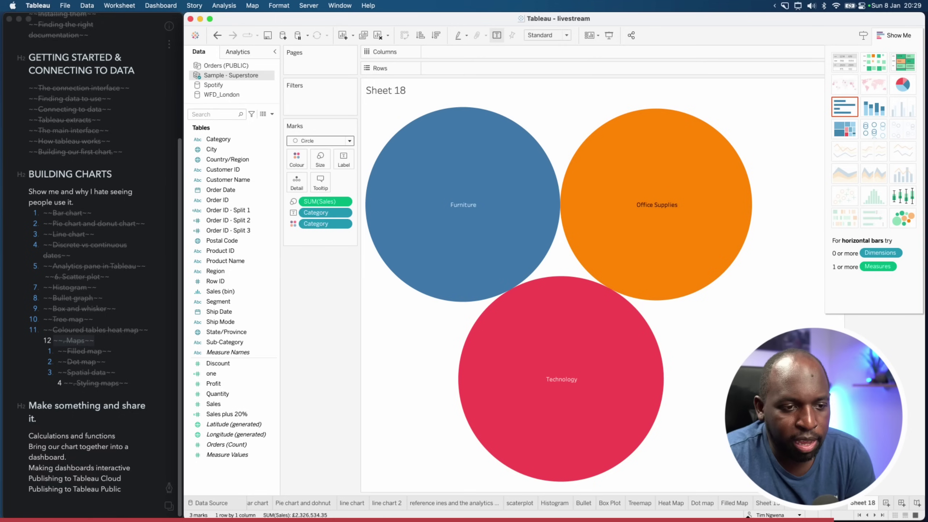
click(641, 503)
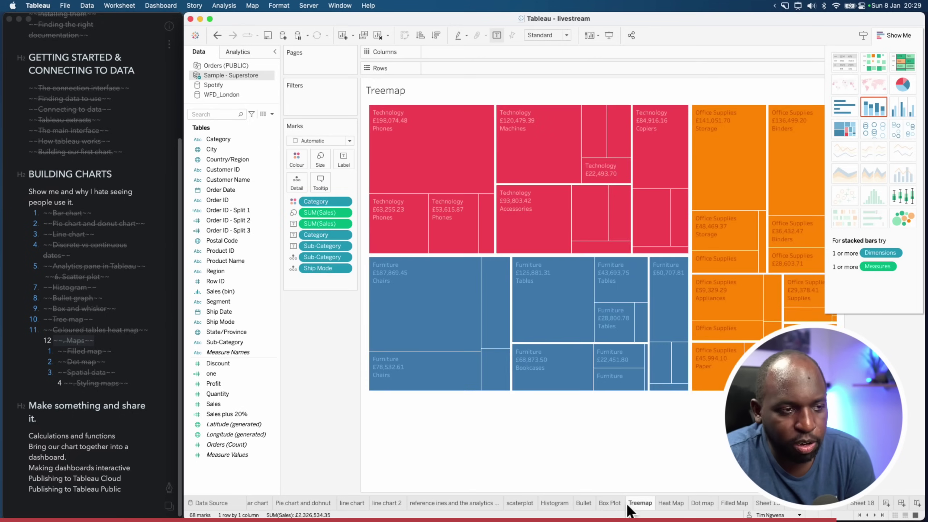
Switch the Treemap's Marks type between Circle and Square a few times, ending on Square
click(317, 141)
click(310, 206)
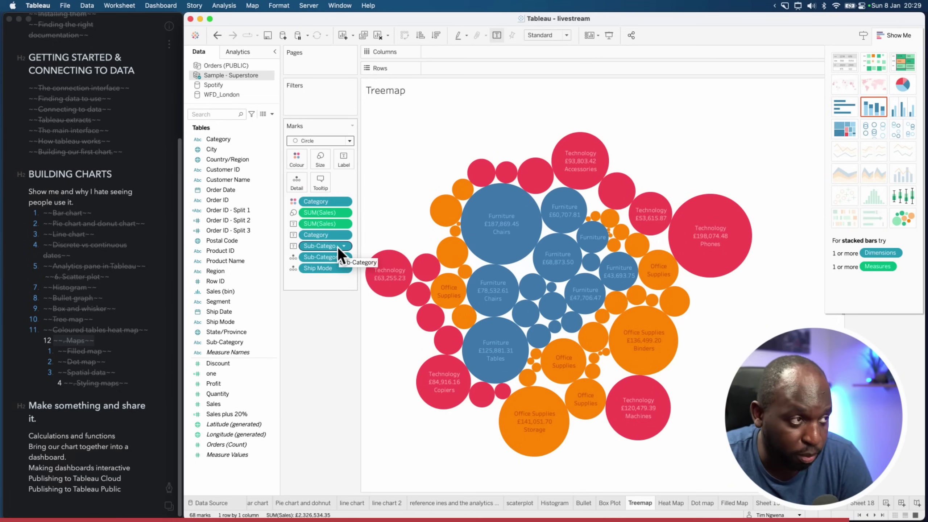
click(330, 141)
click(308, 196)
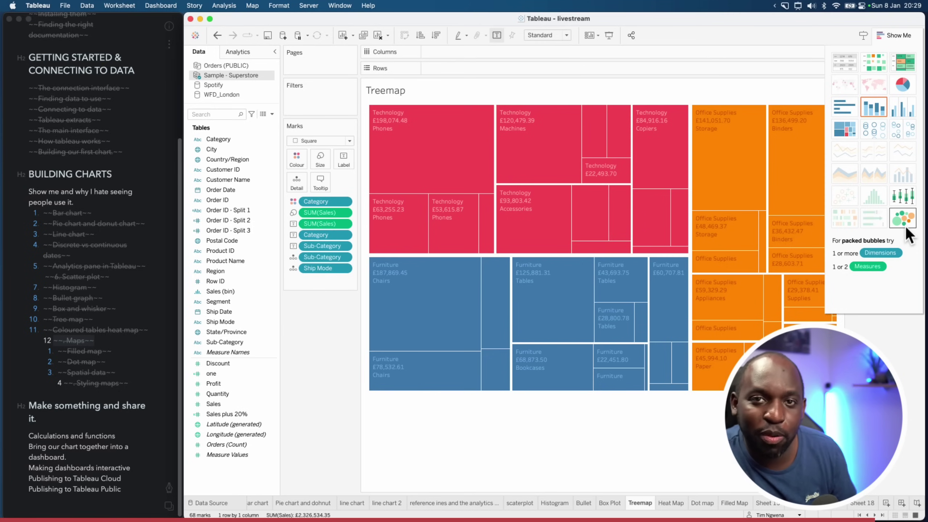
click(321, 141)
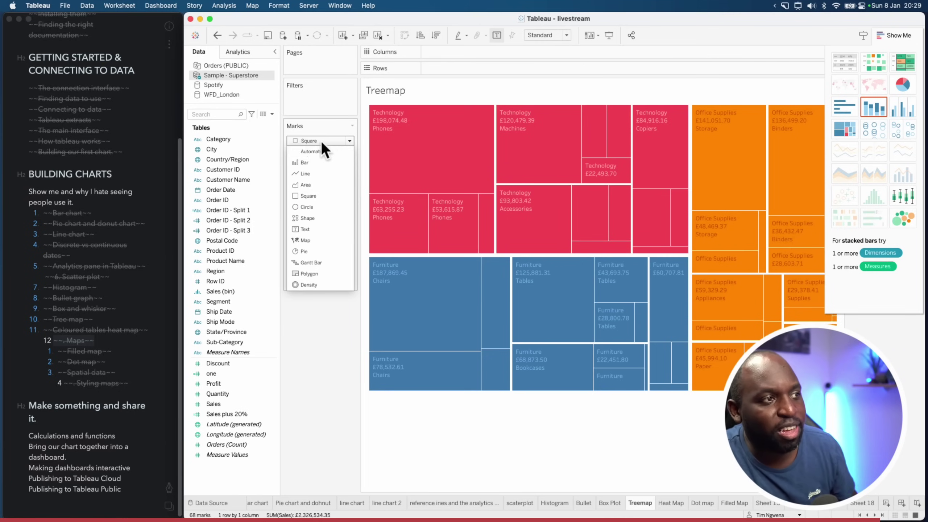
click(311, 207)
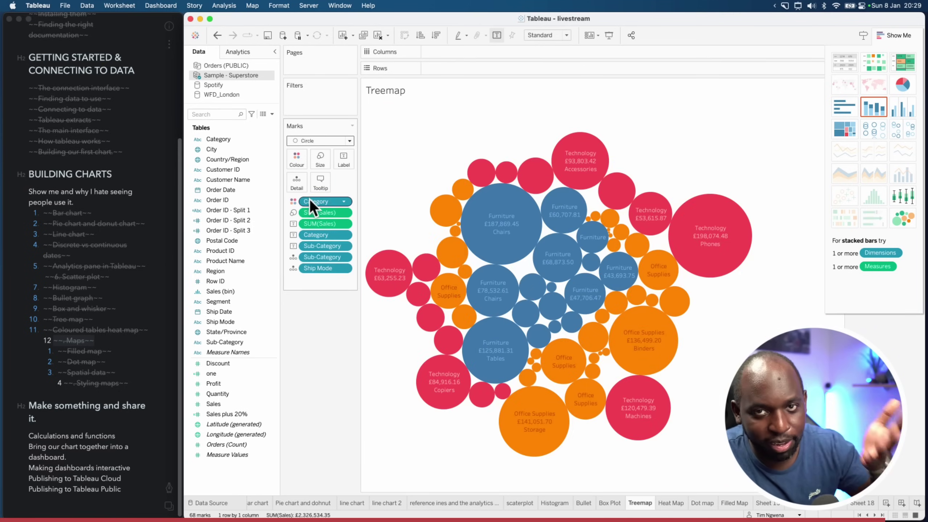
click(331, 141)
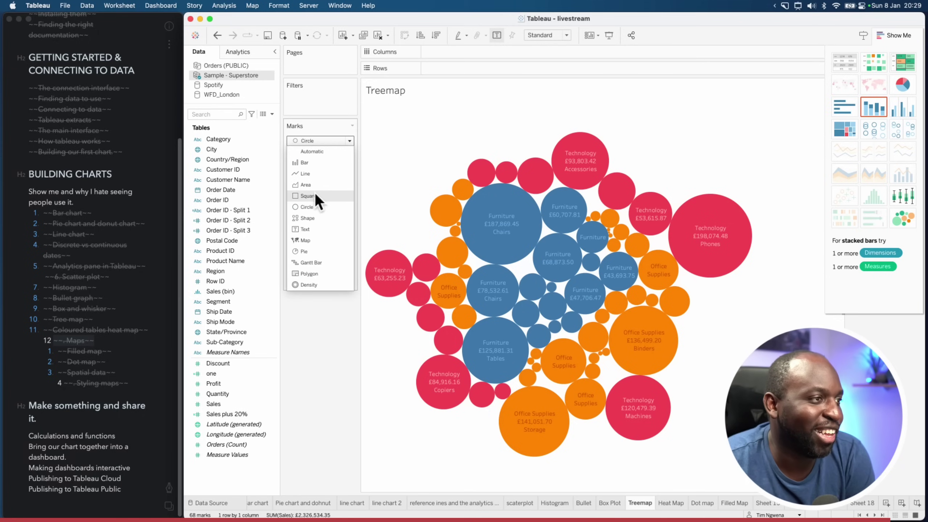
click(319, 197)
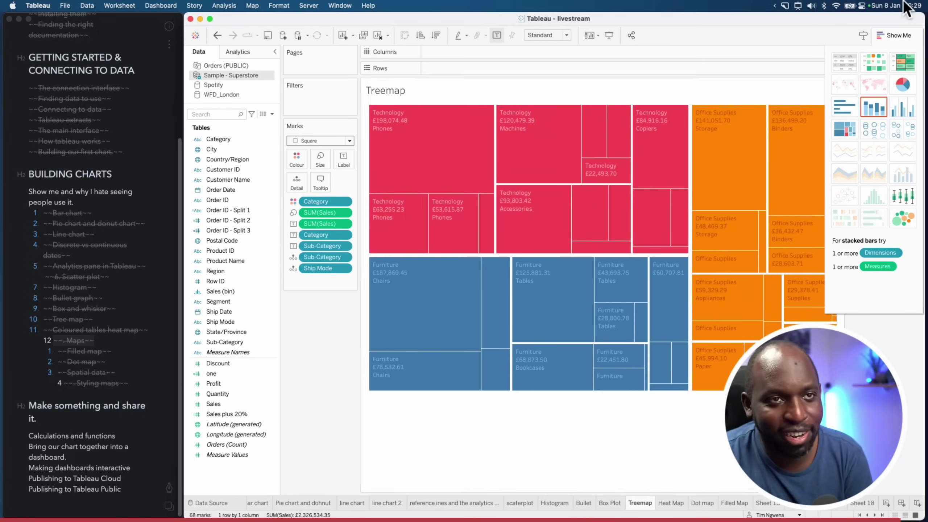
Close Show Me so the Category colour legend is visible beside the treemap
click(896, 35)
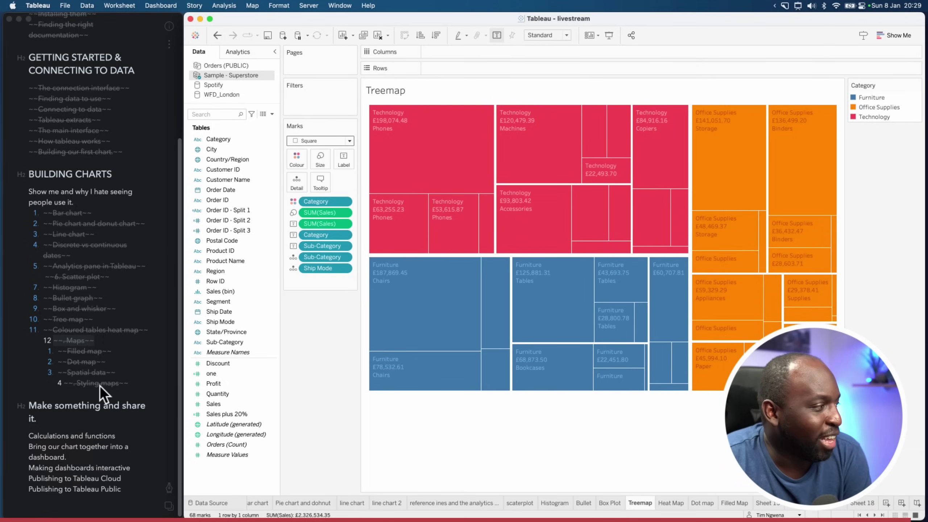
scroll(100, 384, down, 1)
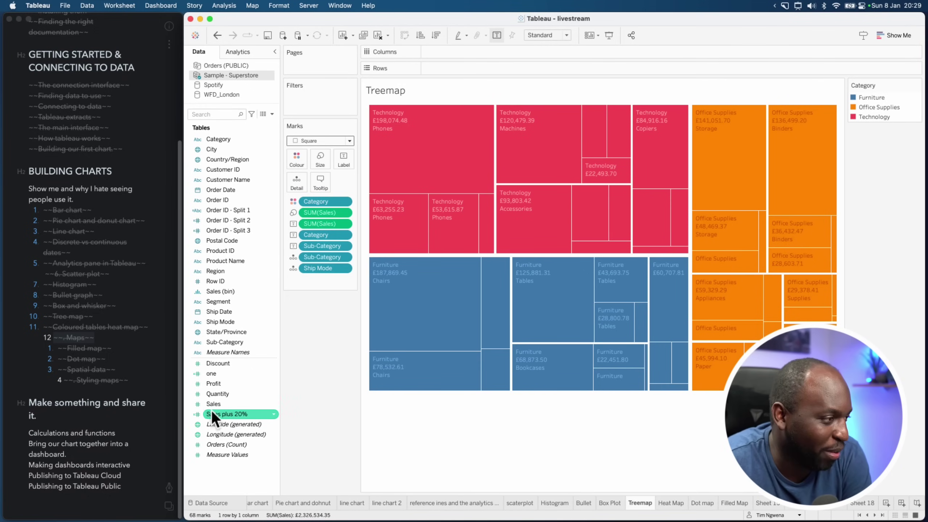
click(137, 406)
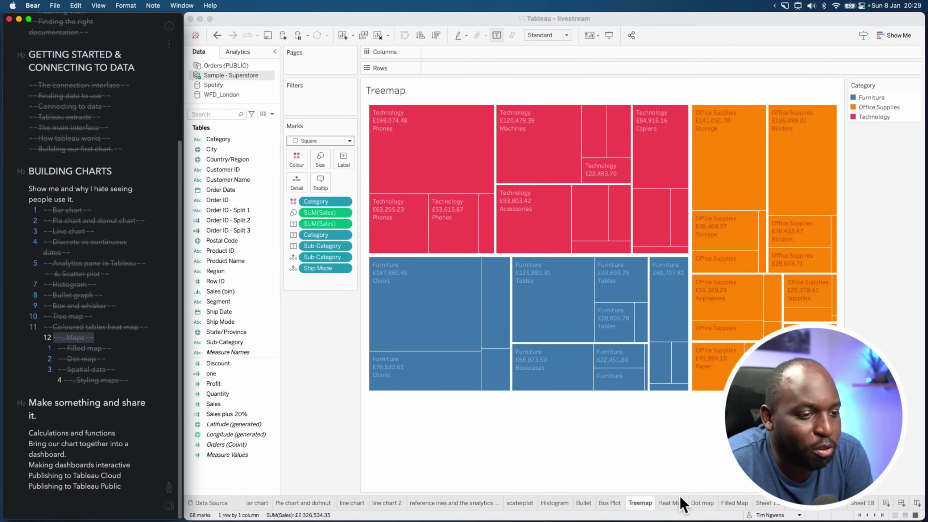
Step through every worksheet, Bar chart to Filled Map and Sheets 15–17, ending on Sheet 18
click(258, 503)
click(309, 504)
click(362, 505)
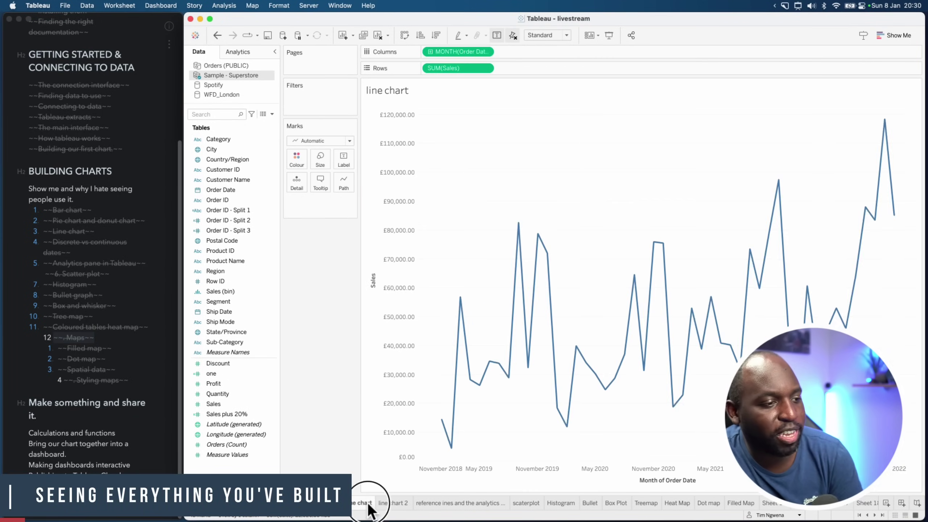
click(390, 505)
click(445, 504)
click(526, 504)
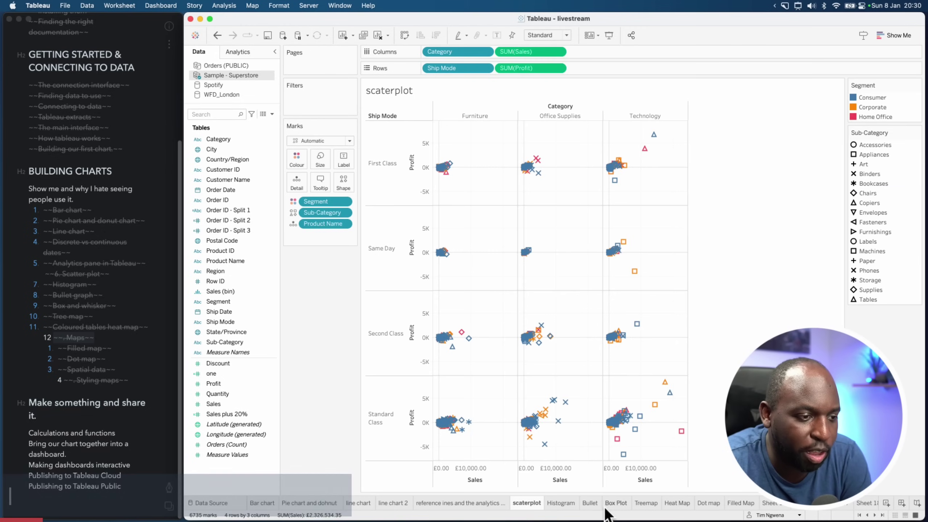
click(560, 505)
click(591, 505)
click(616, 505)
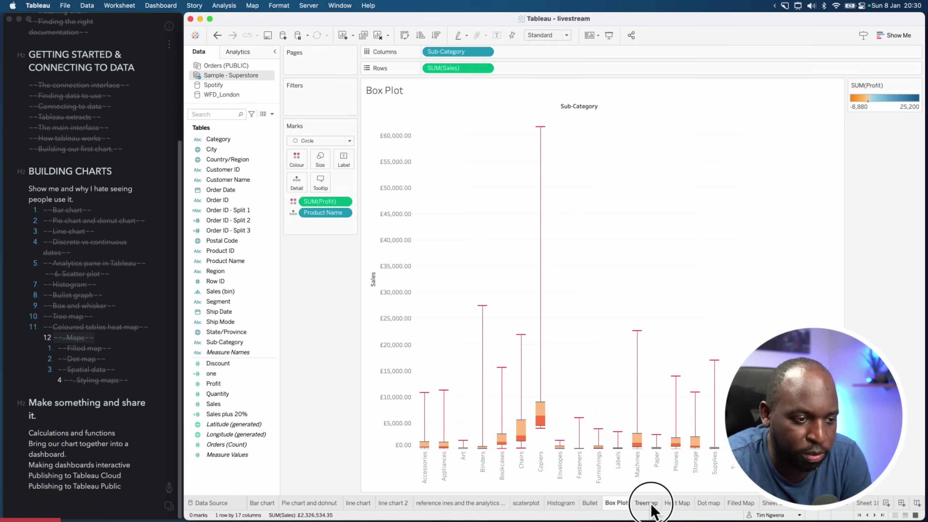
click(646, 505)
click(677, 504)
click(709, 504)
click(742, 505)
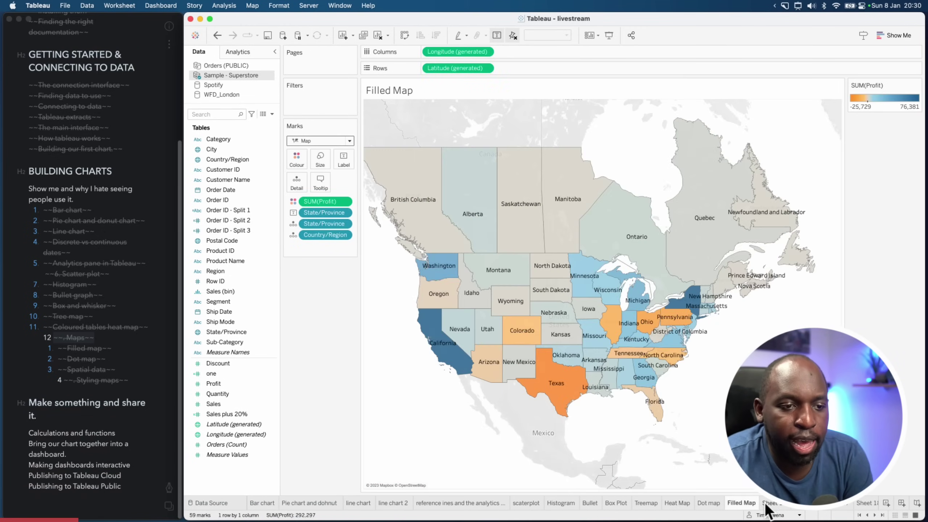
click(771, 504)
click(840, 508)
click(842, 510)
click(842, 511)
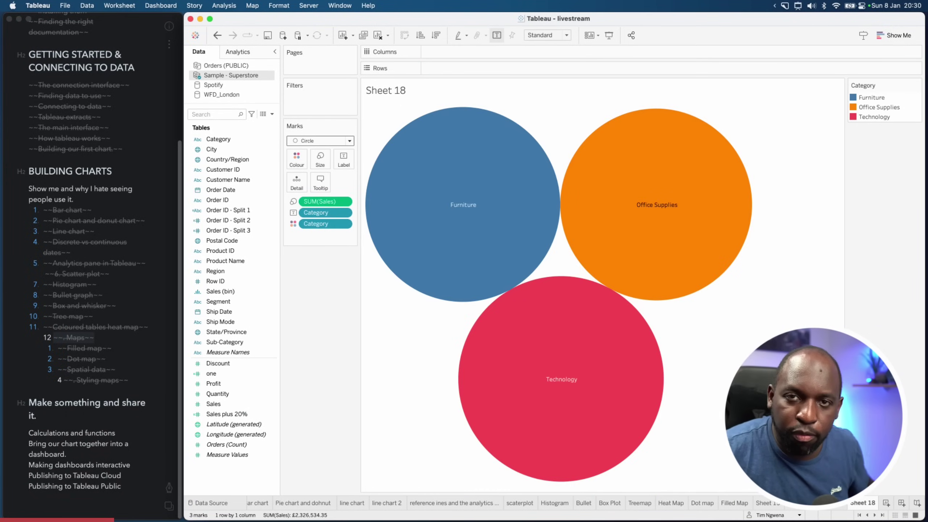
key(ctrl+shift+a)
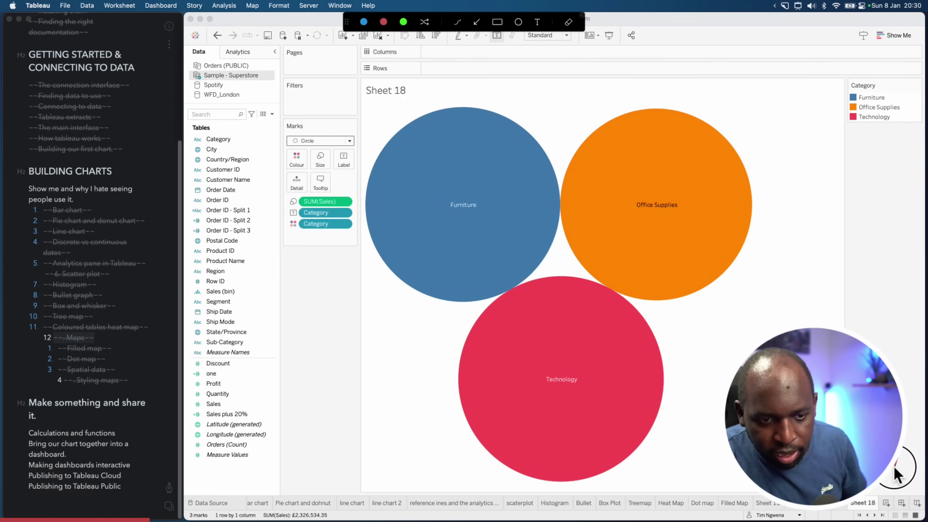
mouse_move(892, 471)
mouse_down()
mouse_move(896, 506)
mouse_move(927, 520)
mouse_up()
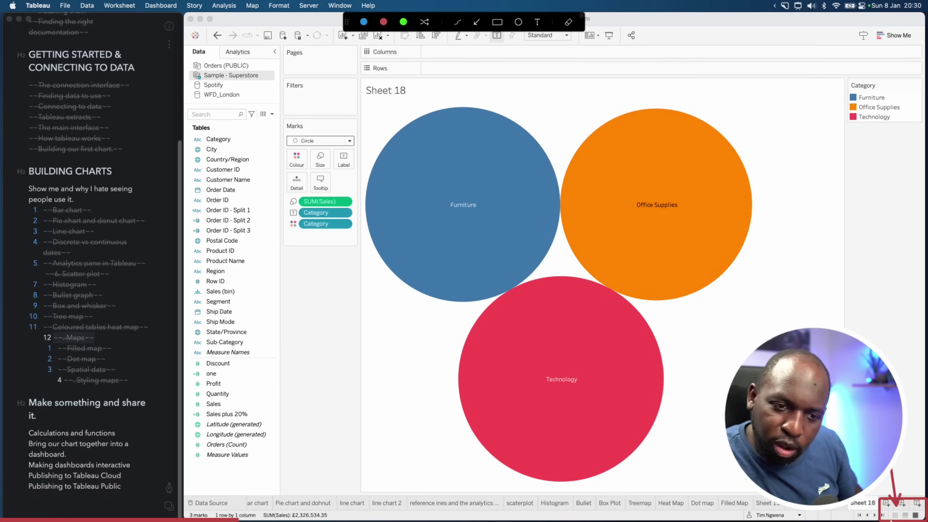
Show the sheets as a filmstrip and click through the thumbnails to Heat Map
click(906, 515)
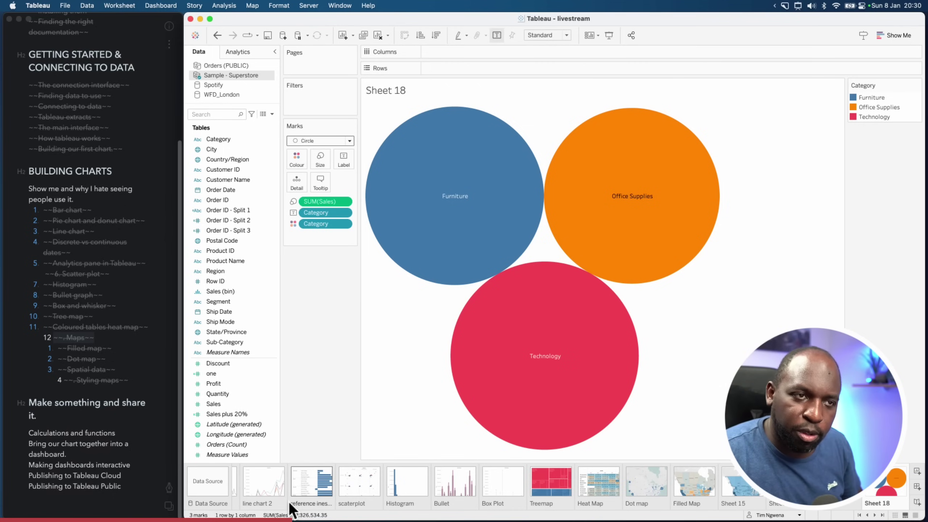
click(369, 488)
click(413, 493)
click(446, 491)
click(506, 493)
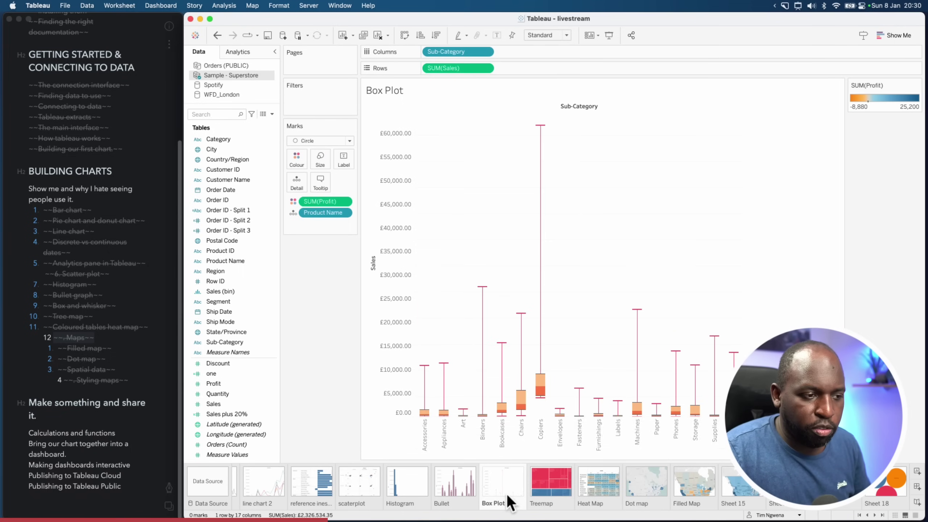
click(557, 492)
click(586, 494)
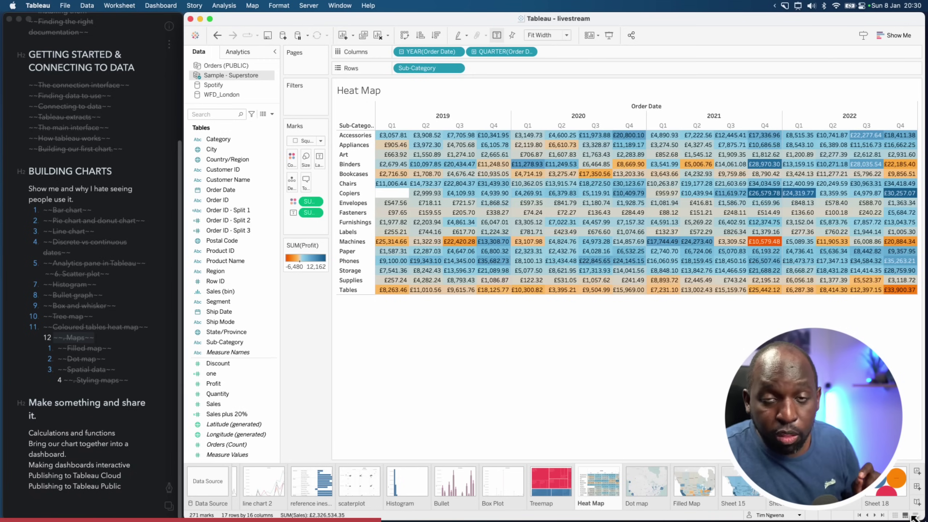
Switch to the sheet sorter grid showing all 18 worksheets
key(ctrl+alt+a)
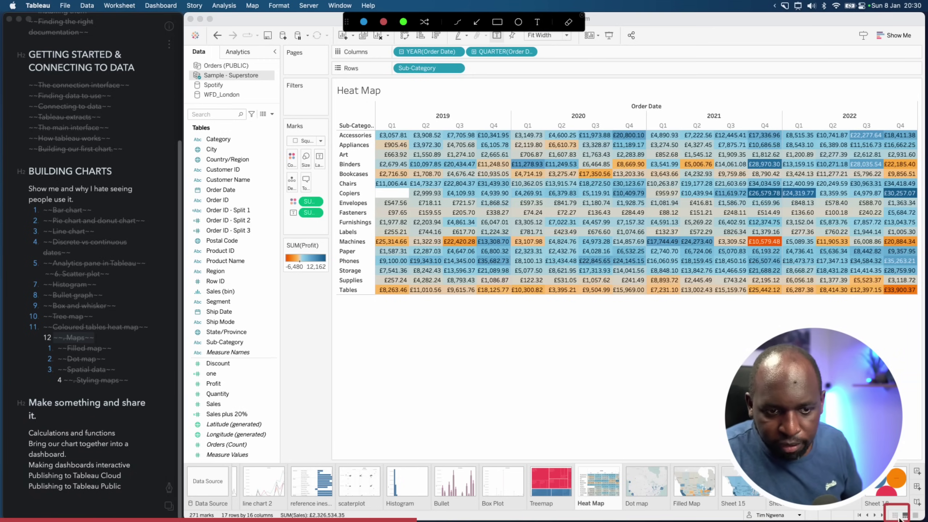
key(ctrl+alt+a)
click(895, 515)
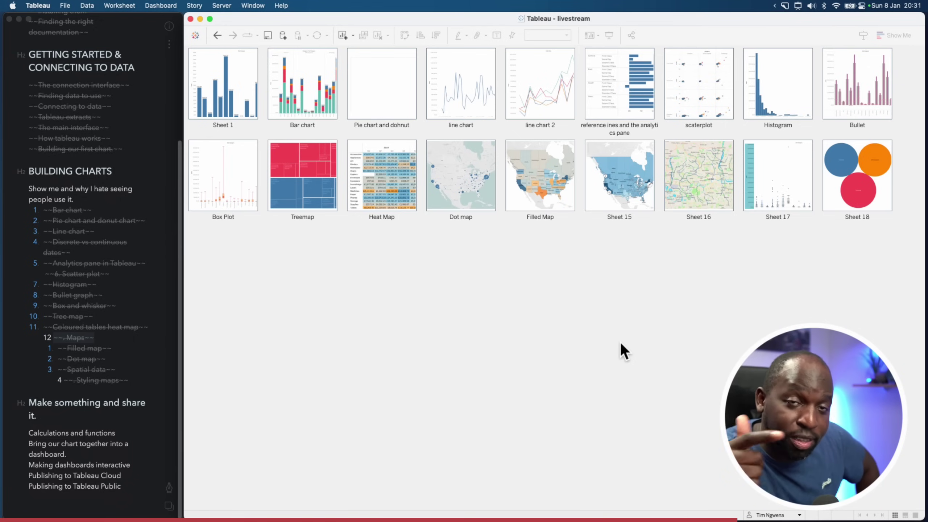
Refresh all sheet sorter thumbnails, then return to the Heat Map worksheet in filmstrip view
right_click(551, 285)
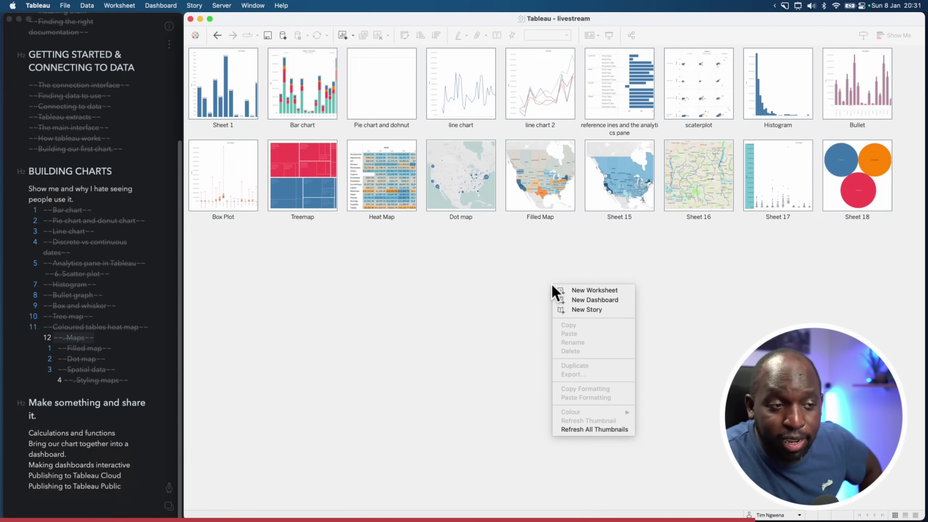
click(600, 429)
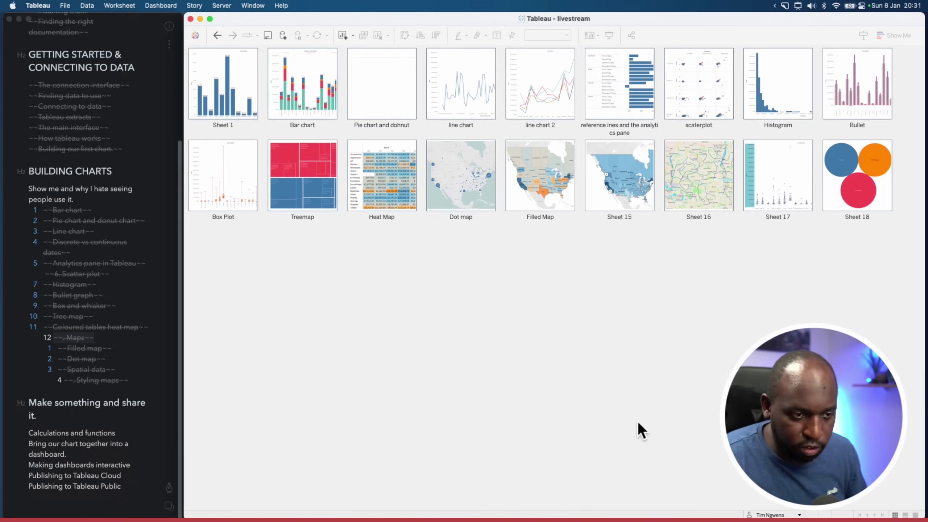
key(ctrl+alt+a)
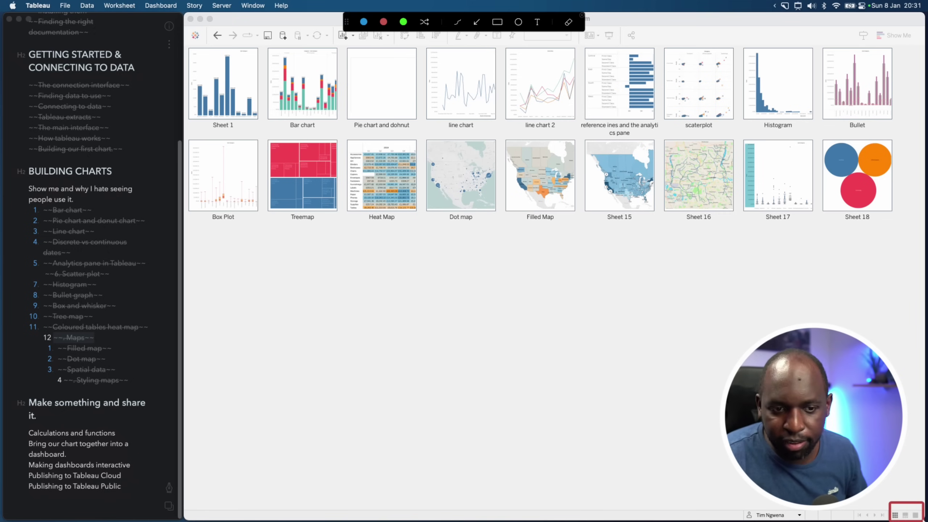
key(ctrl+alt+a)
click(906, 516)
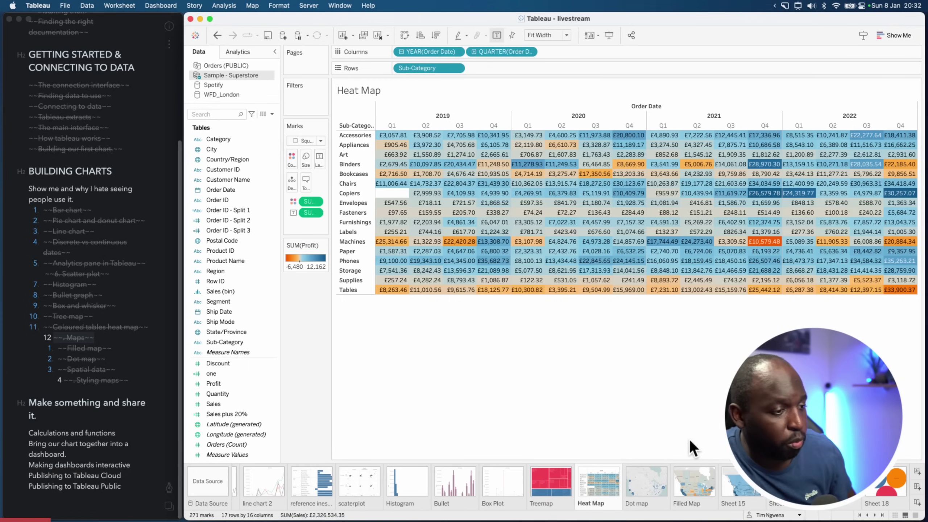
Switch the sheet thumbnails back to plain named tabs
key(super+shift+a)
key(super+shift+a)
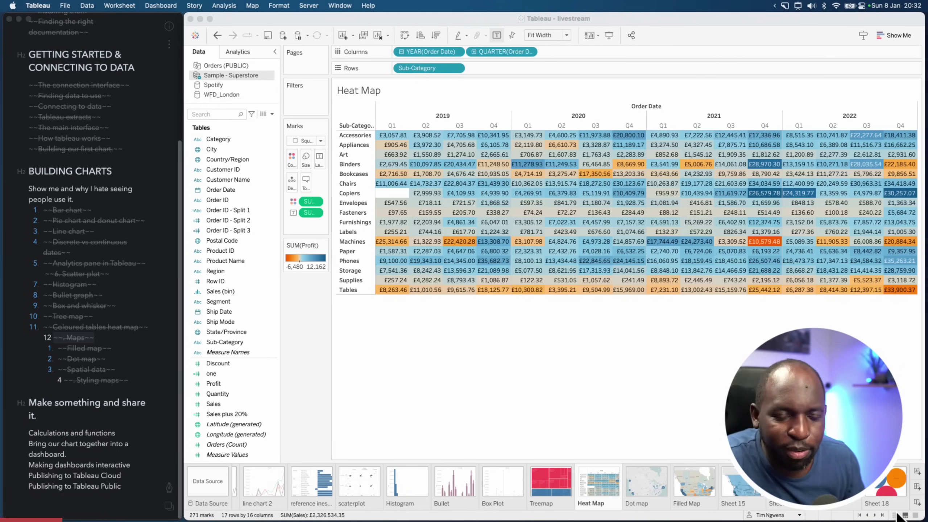
key(super+shift+a)
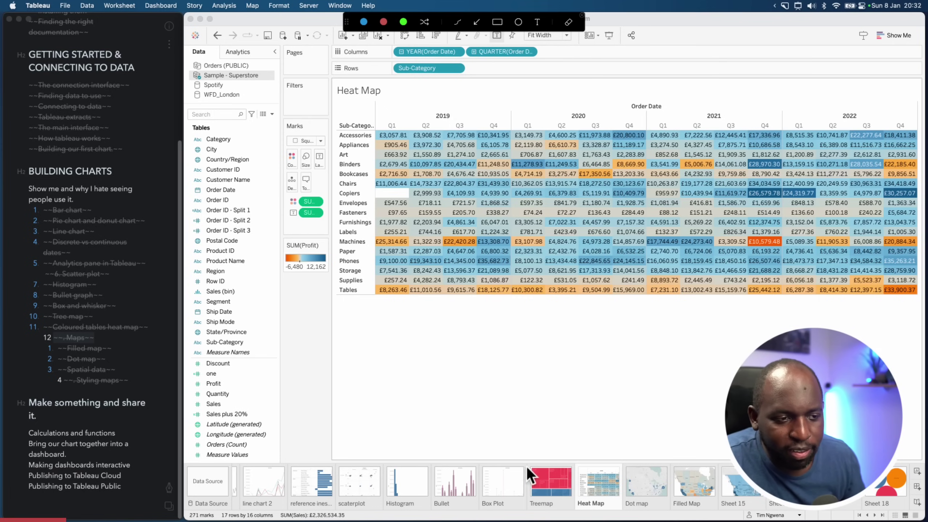
mouse_move(187, 463)
mouse_down()
mouse_move(462, 500)
mouse_move(912, 519)
mouse_up()
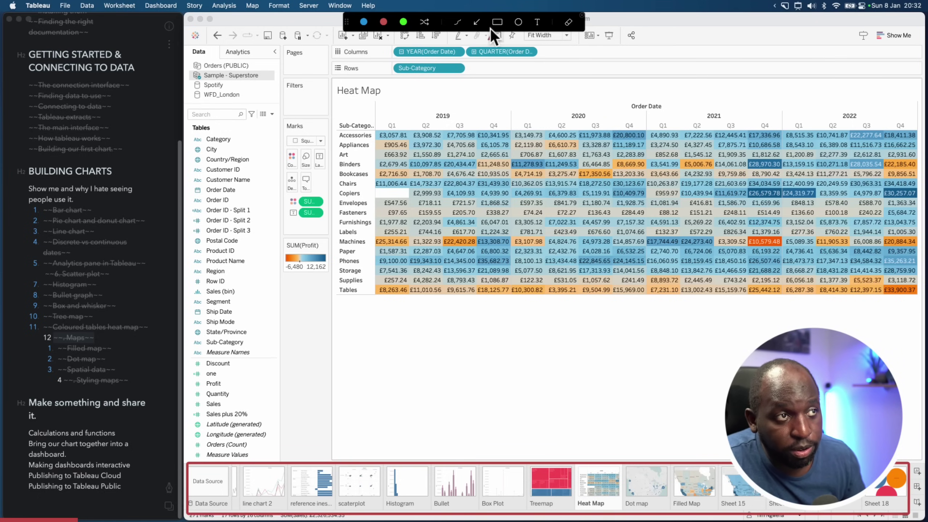
drag(898, 373, 919, 479)
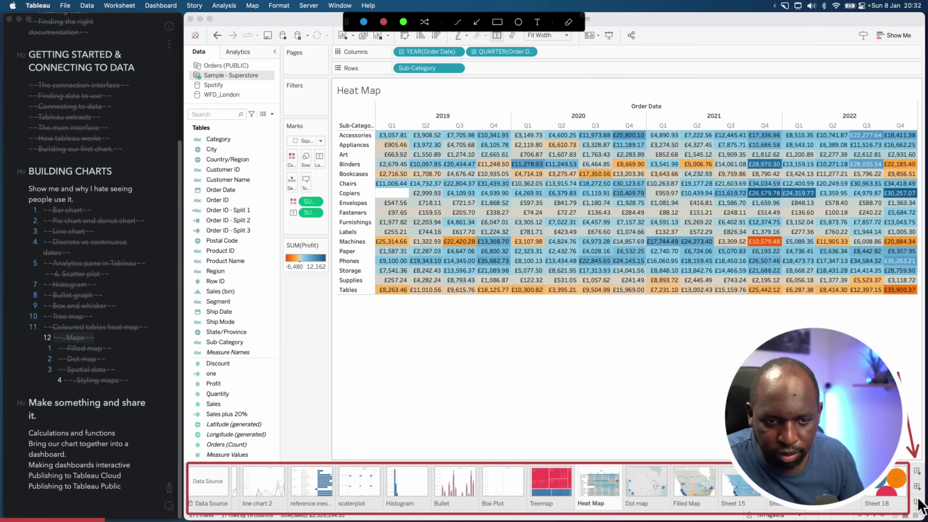
key(Escape)
click(915, 515)
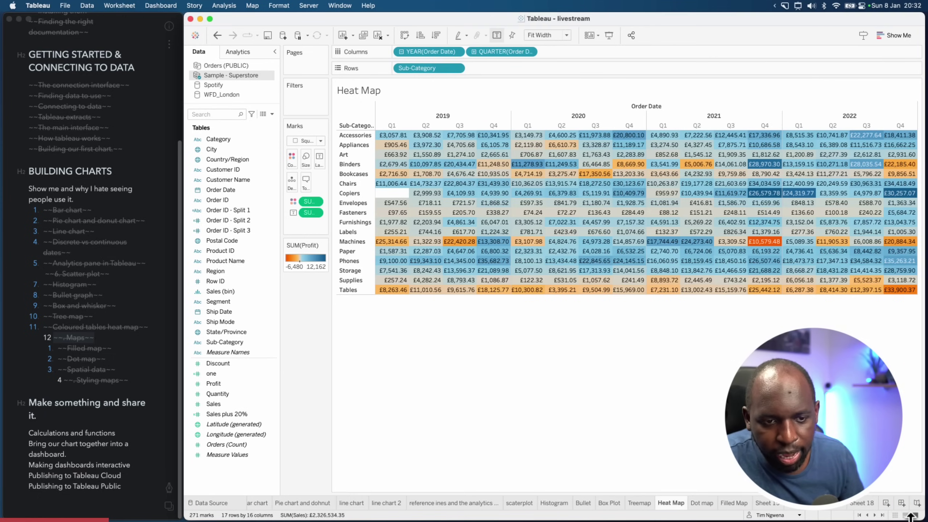
Create a new blank dashboard, Dashboard 1
drag(882, 480, 885, 492)
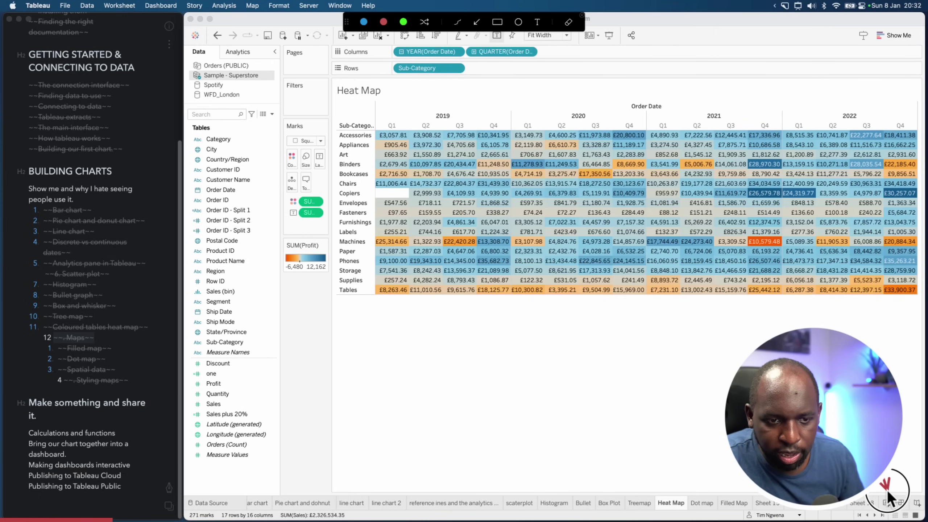
drag(899, 460, 903, 494)
mouse_move(918, 463)
mouse_down()
mouse_move(914, 487)
mouse_move(456, 489)
mouse_move(559, 489)
mouse_move(464, 488)
mouse_up()
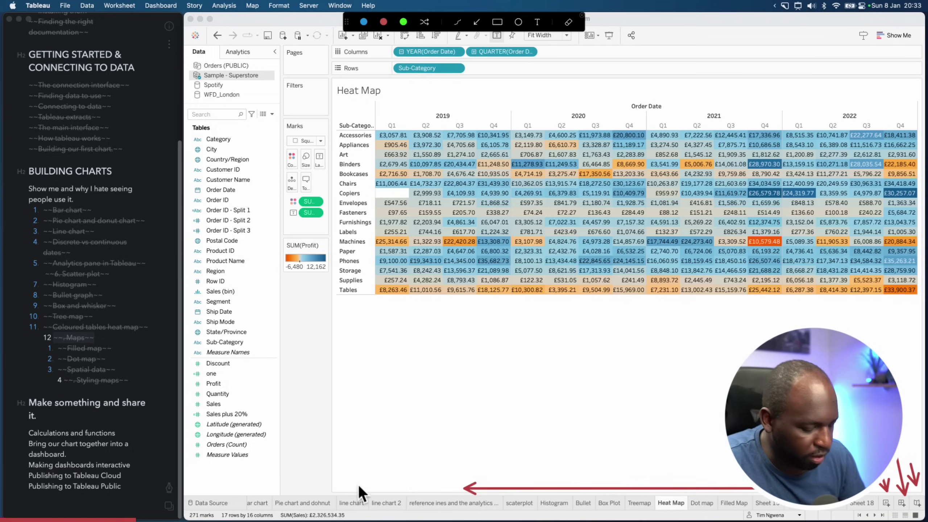
key(Escape)
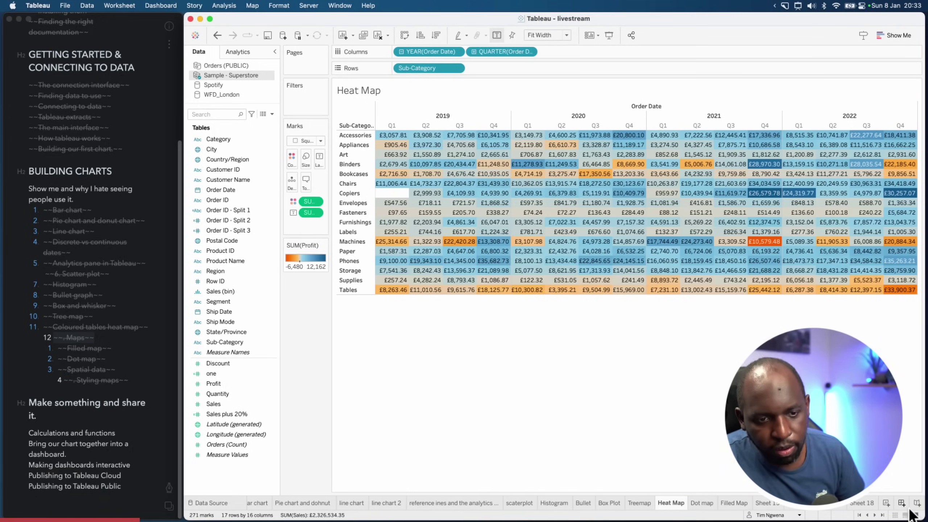
click(901, 504)
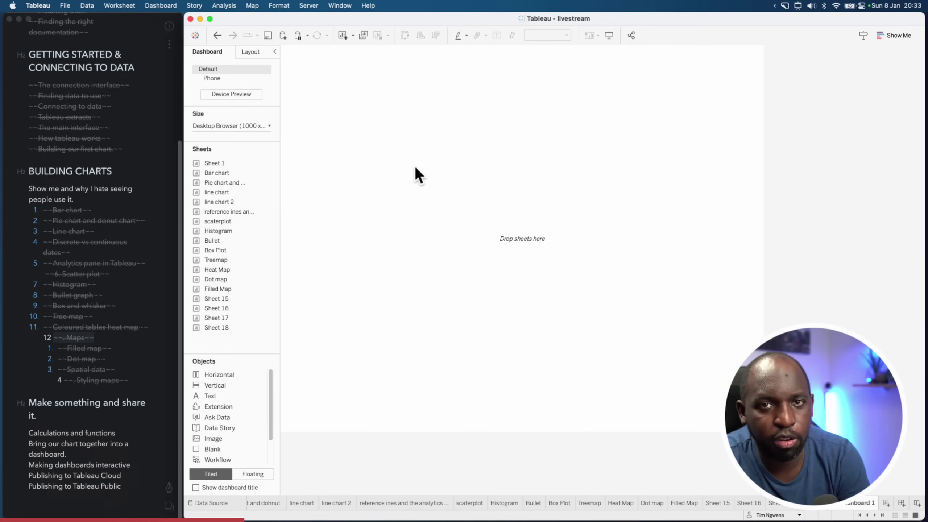
Add the Treemap and Dot map to the dashboard, with line chart 2 below the Treemap
double_click(218, 261)
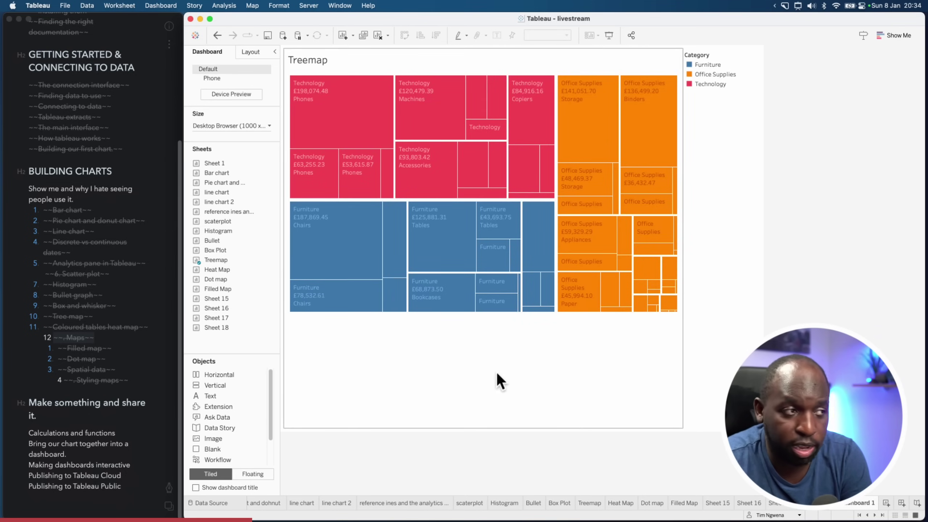
double_click(221, 281)
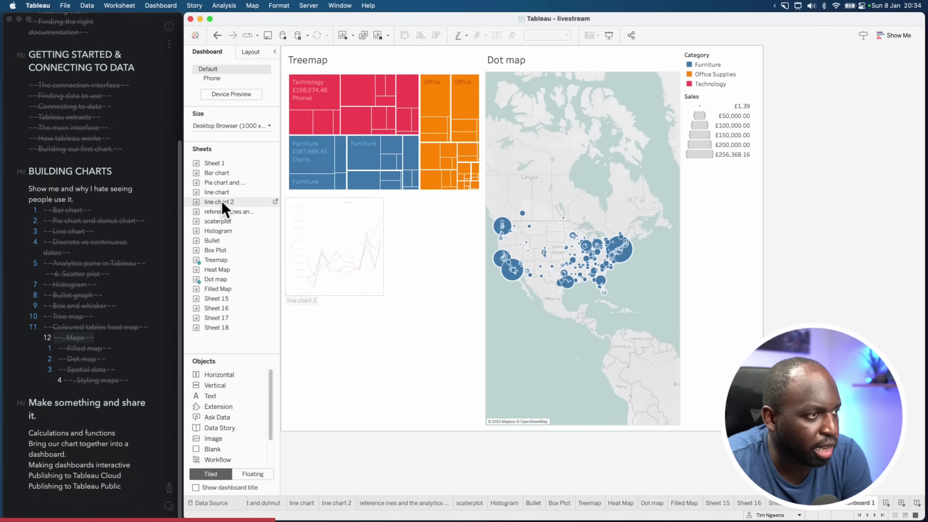
drag(222, 202, 356, 259)
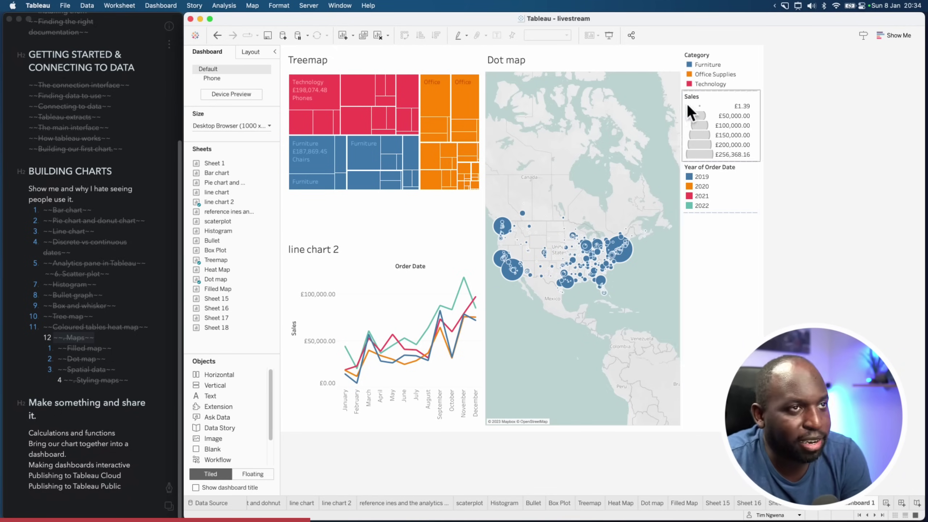
Remove the Category, Sales and Year of Order Date legends from the dashboard
click(738, 62)
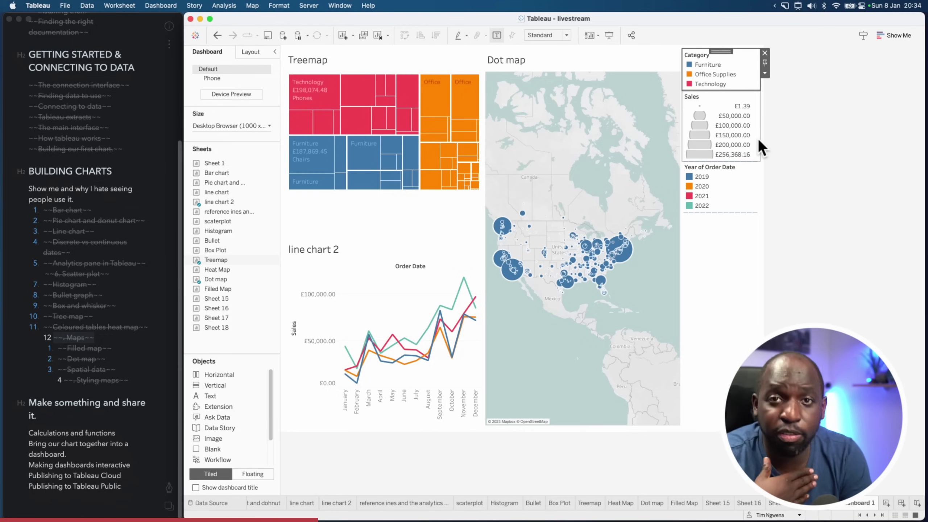
click(765, 53)
click(765, 53)
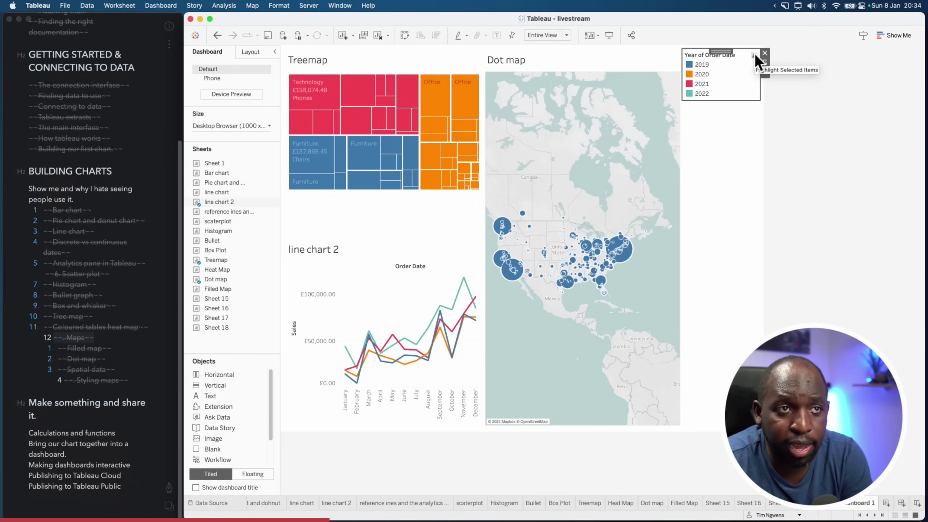
click(765, 53)
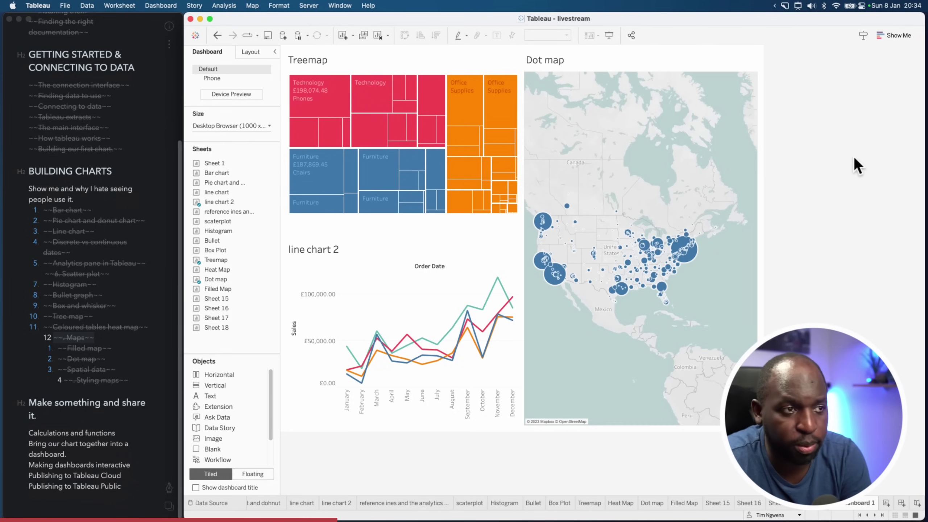
Keep the dashboard at Fixed size and set its width to 1200 px, giving 1200 x 800
click(207, 126)
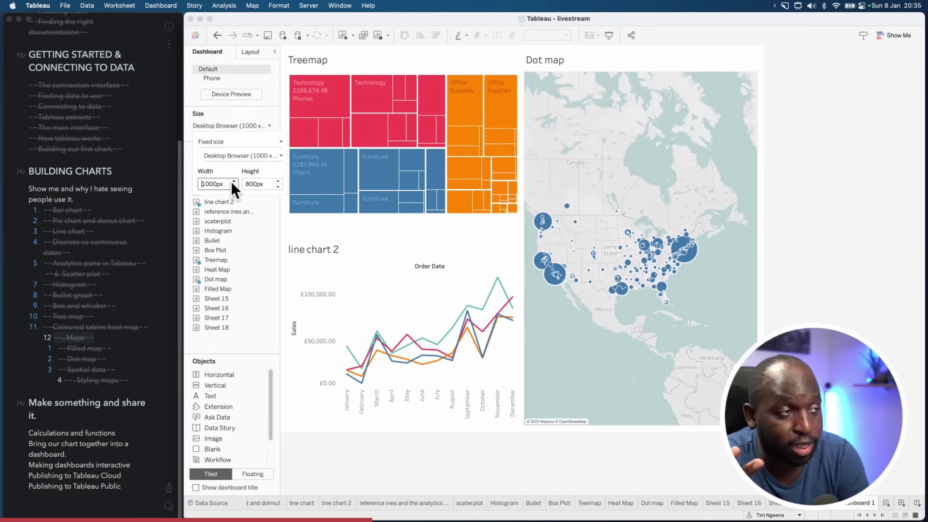
click(249, 142)
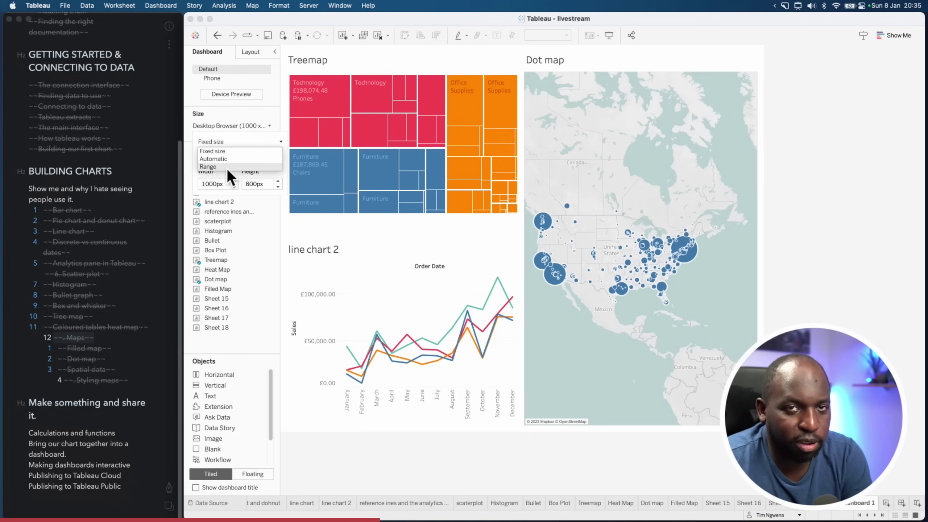
click(225, 151)
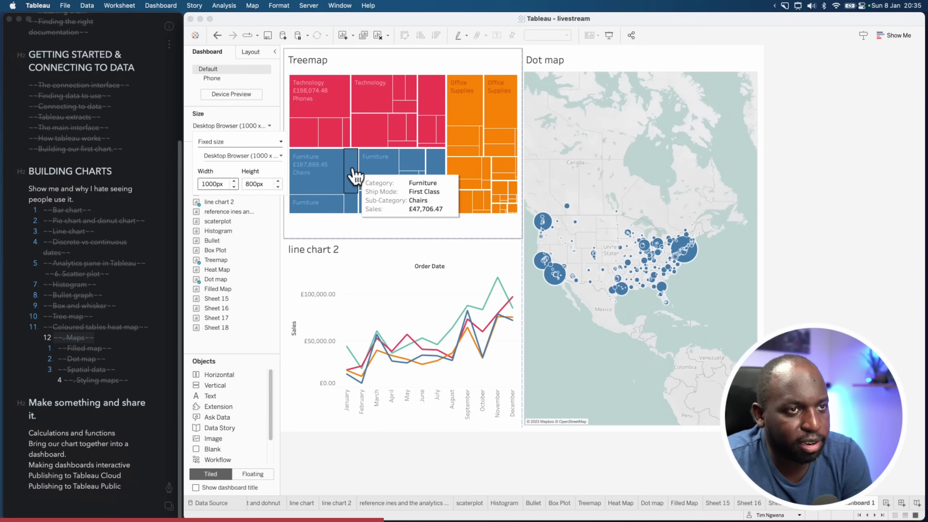
click(222, 142)
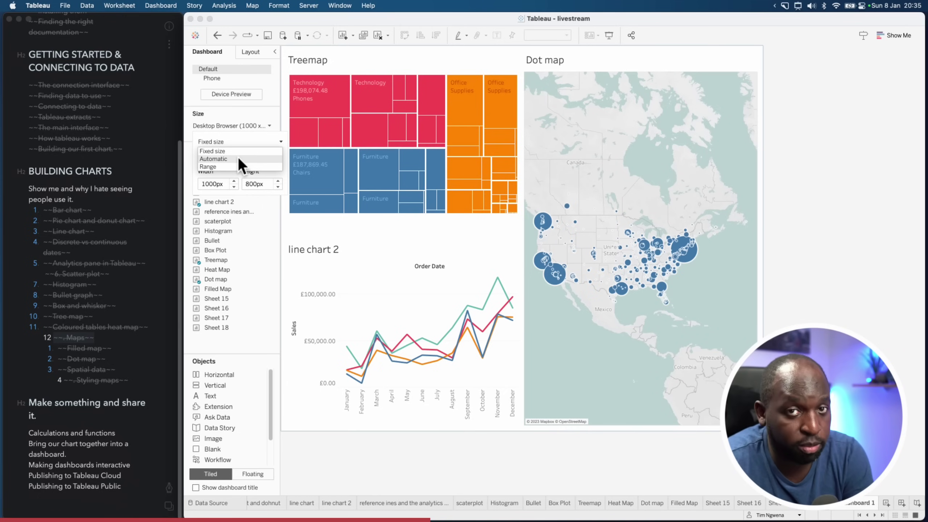
click(235, 151)
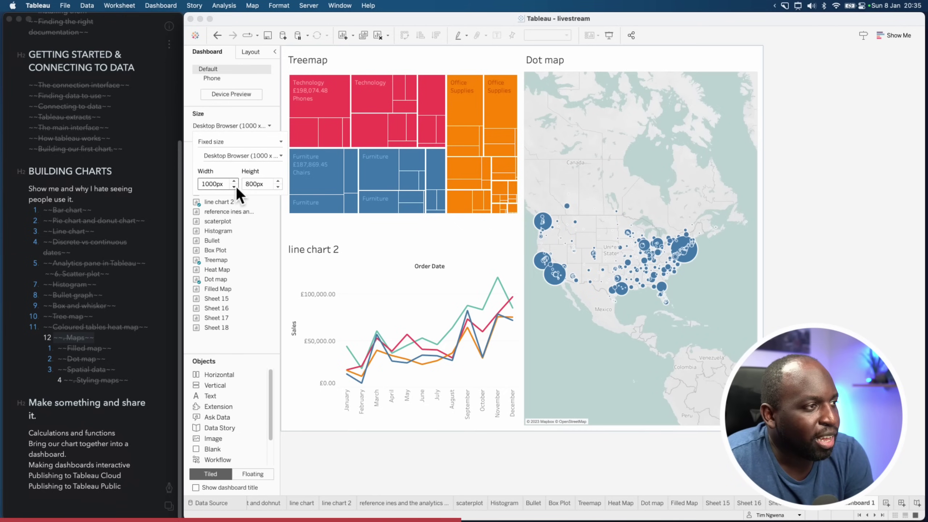
double_click(222, 184)
text(1200)
key(Return)
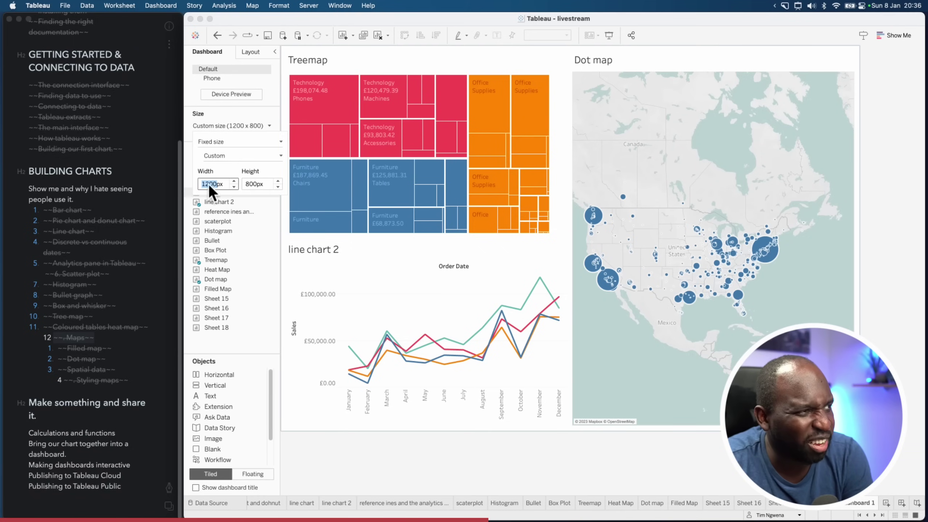
click(279, 181)
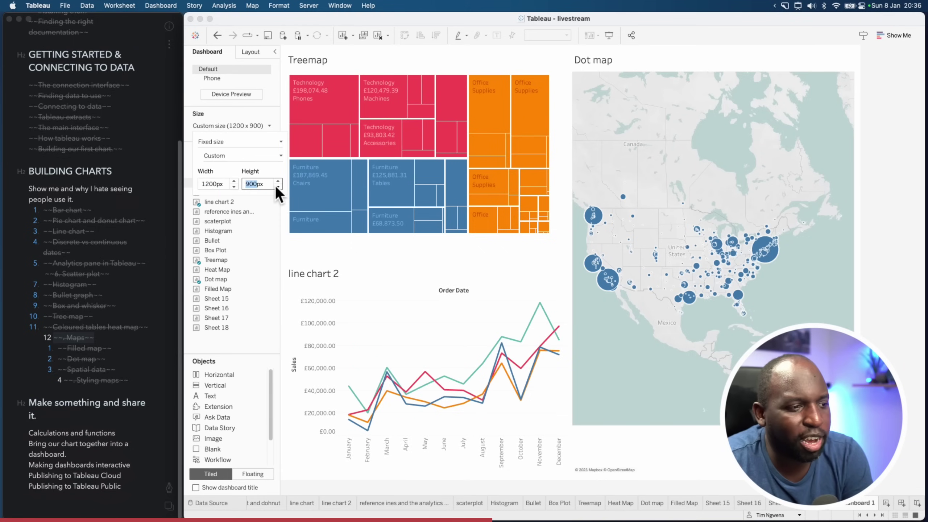
click(278, 186)
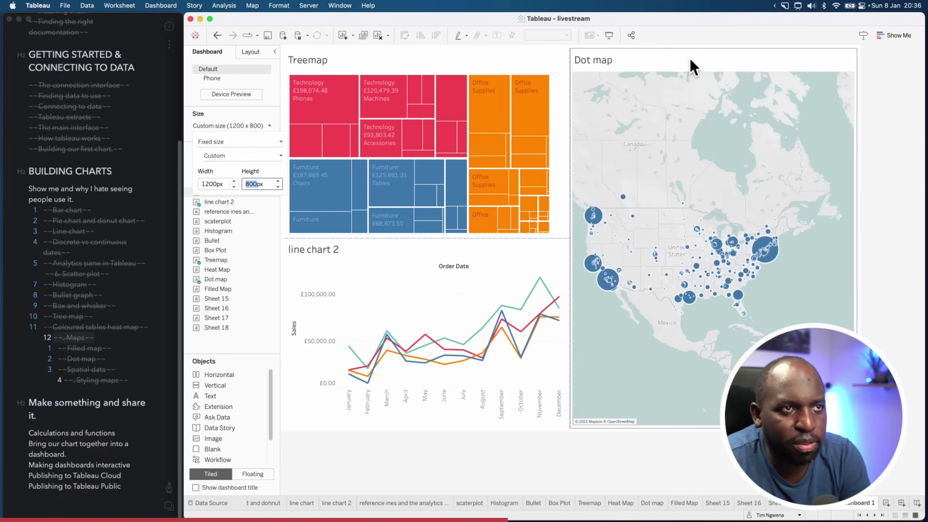
click(708, 61)
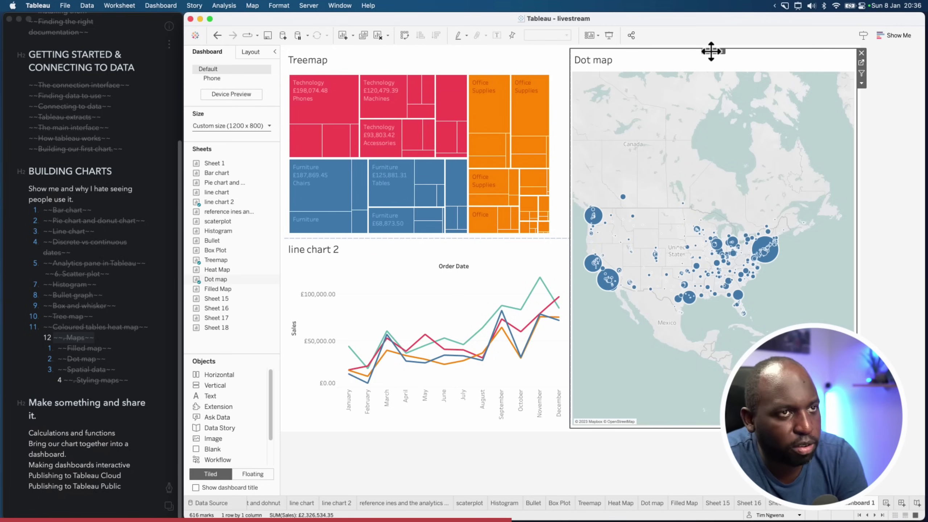
Move the Dot map across the dashboard top and the Treemap to the right of line chart 2
drag(713, 52, 501, 56)
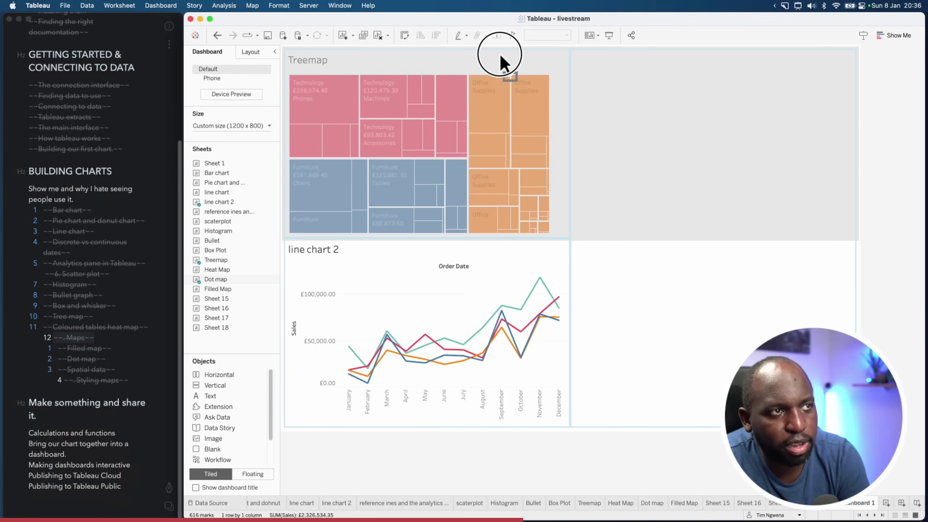
drag(500, 53, 500, 53)
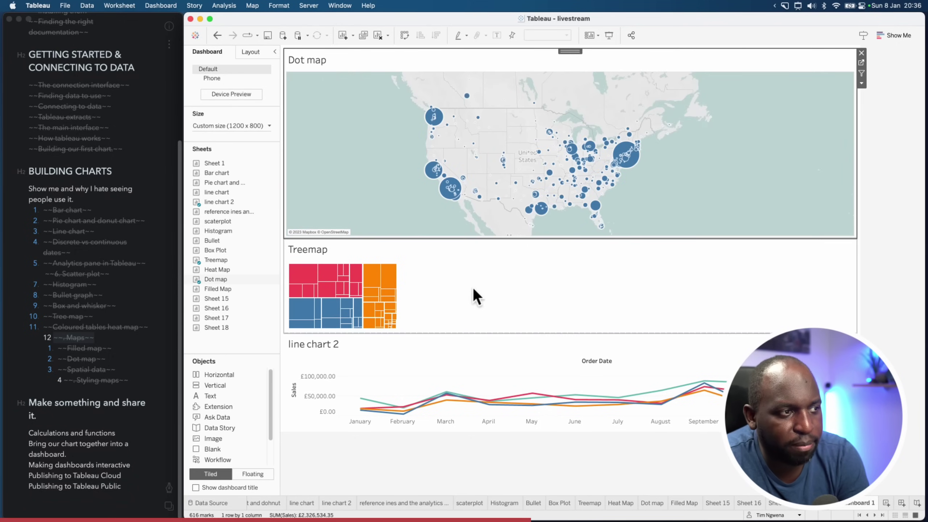
click(469, 285)
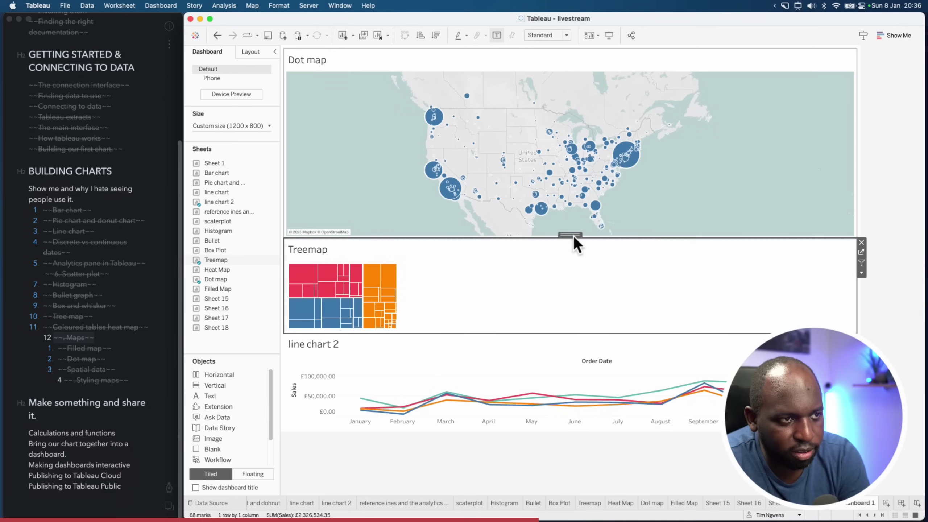
drag(573, 235, 694, 366)
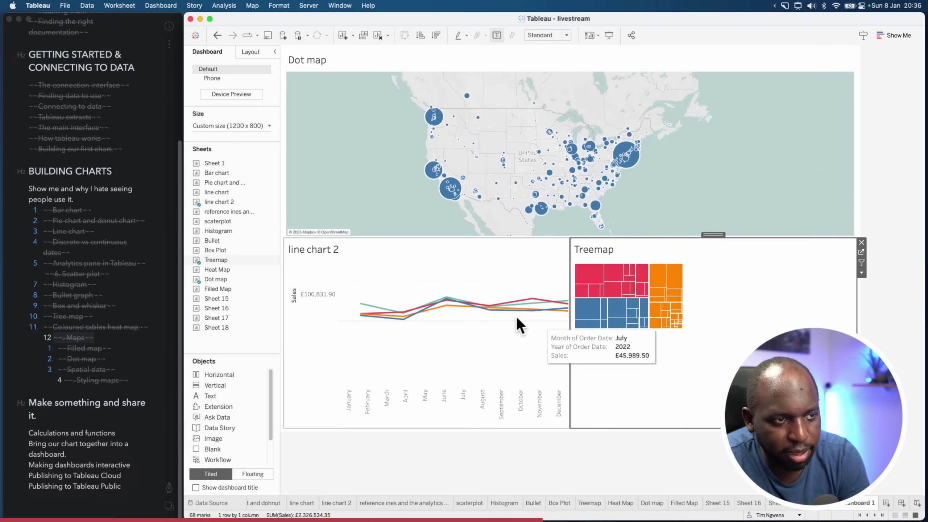
click(579, 240)
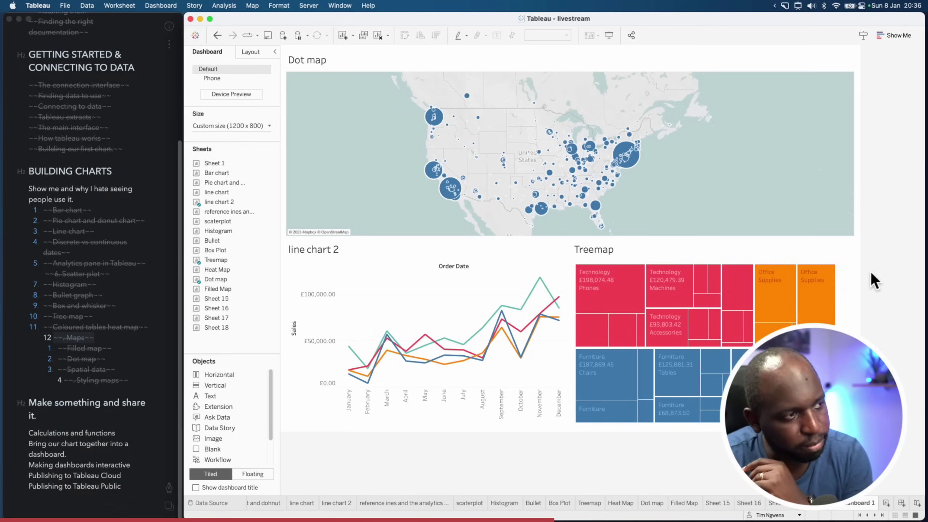
Switch over to the YouTube window in Chrome
mouse_move(615, 299)
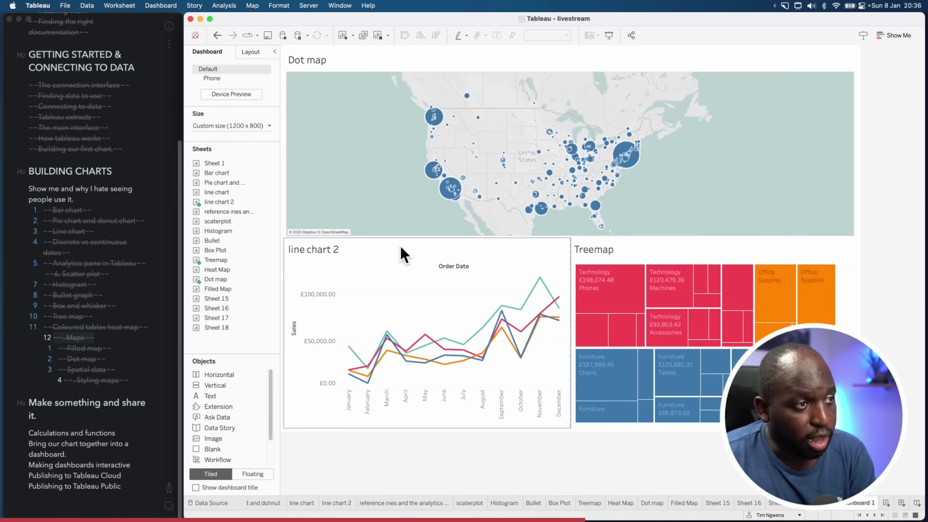
key(ctrl+Up)
click(413, 263)
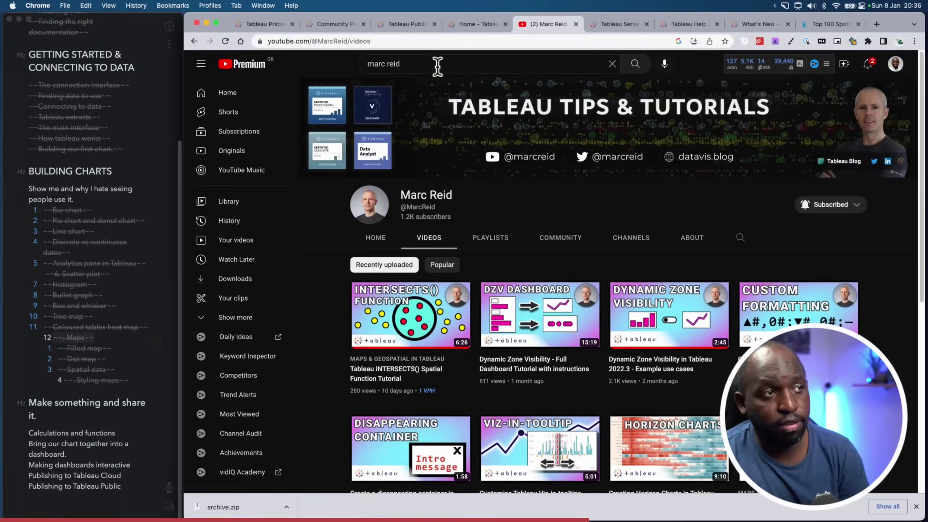
Search YouTube for 'layout container son tableau' and scroll through the results
click(437, 64)
text(layout c)
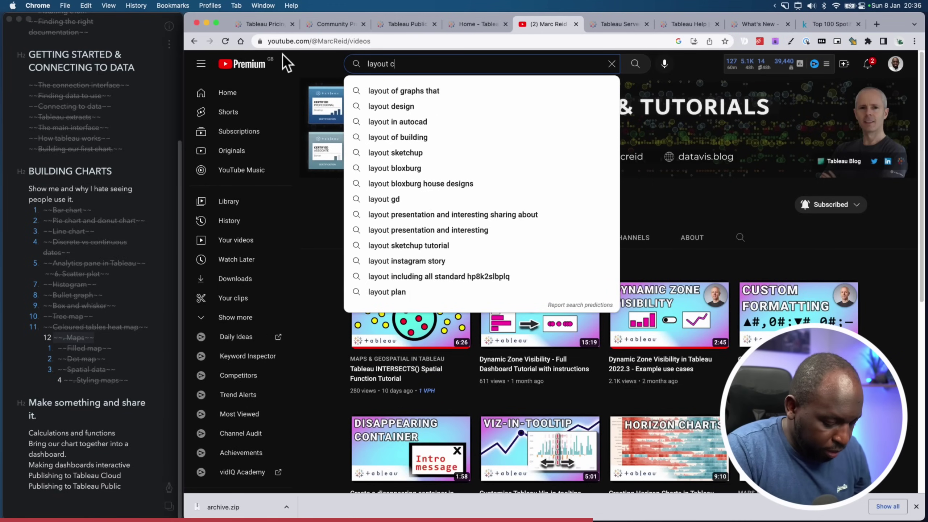
text(ontainer son tableau)
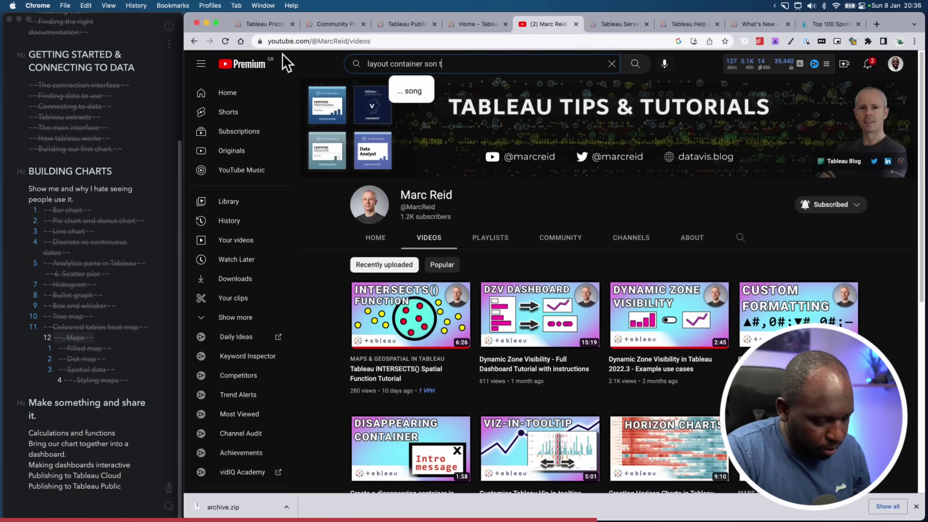
key(Return)
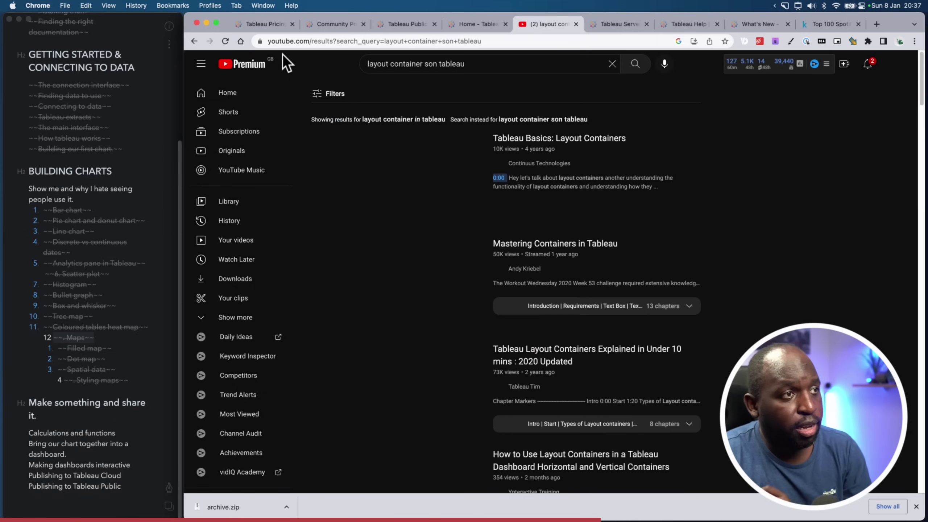
scroll(543, 352, down, 6)
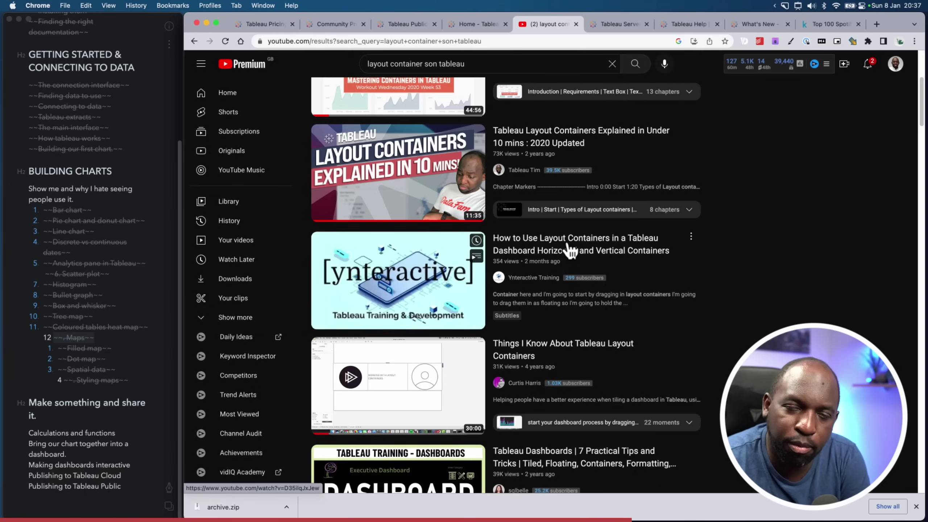
key(ctrl+Up)
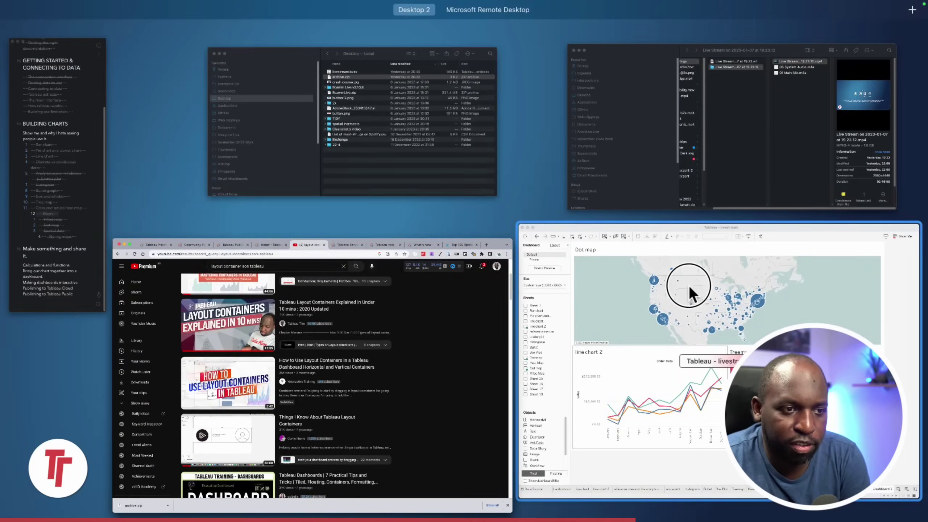
Back in Tableau, drop a Text object above the Dot map reading 'This is my title'
click(692, 289)
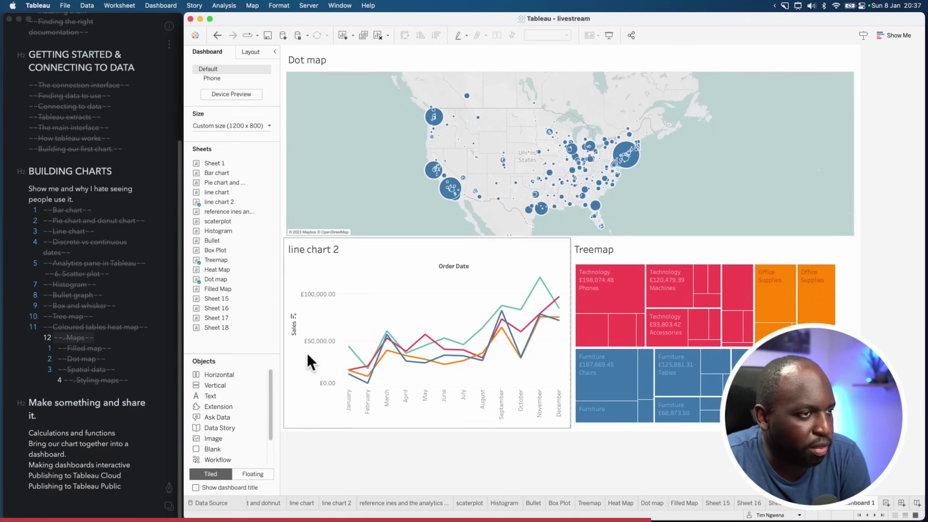
click(380, 277)
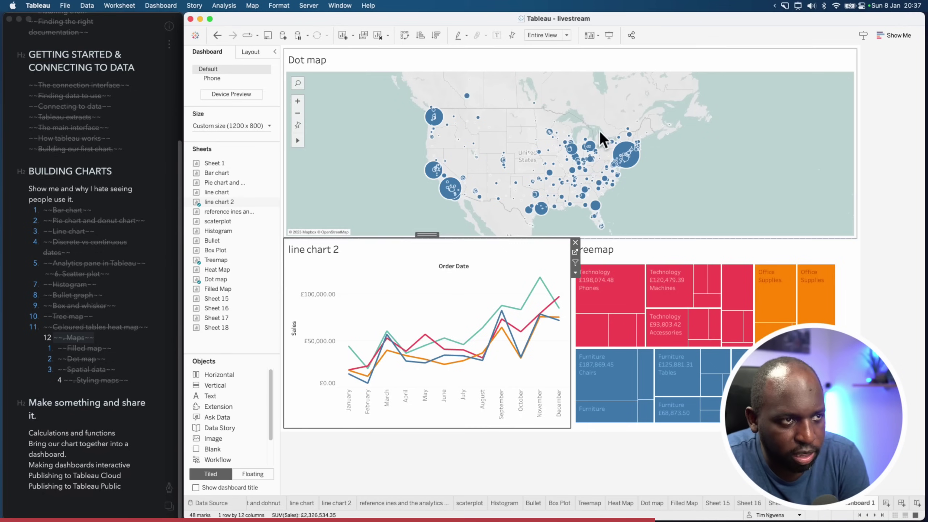
click(651, 462)
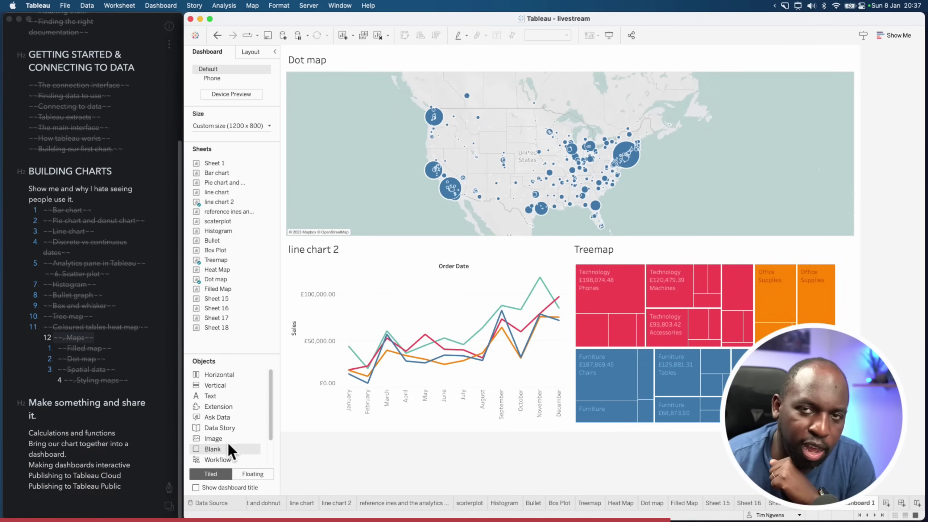
drag(220, 389, 479, 62)
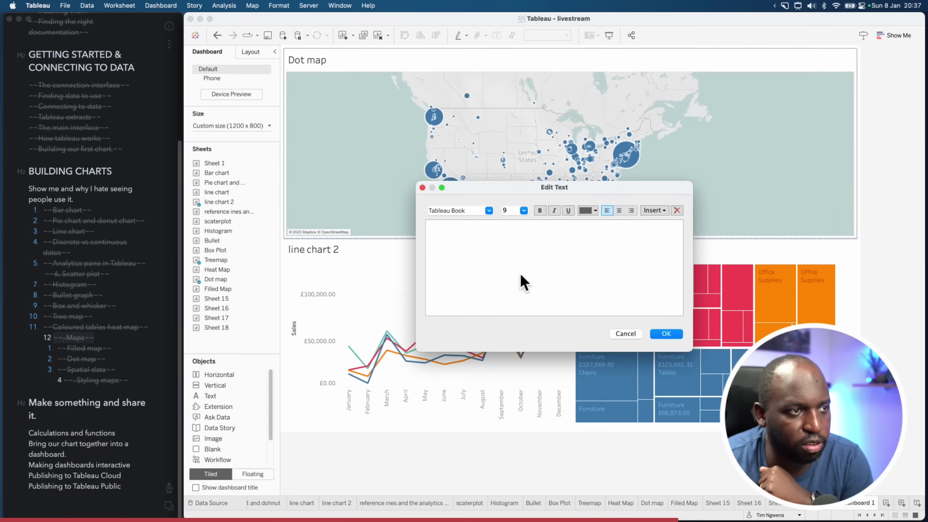
text(This is m)
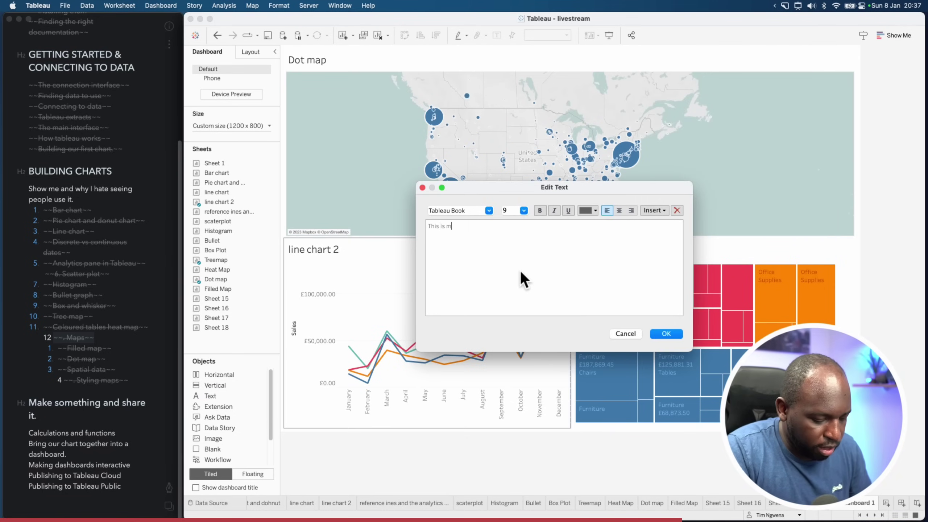
text(y title)
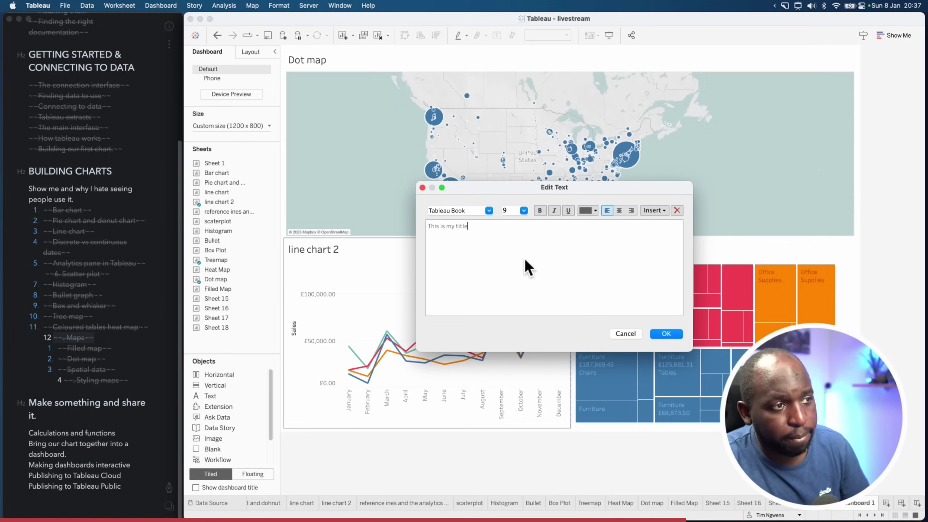
Make the title bold at size 15, apply it, and shrink its strip so the Dot map grows
drag(495, 221, 372, 217)
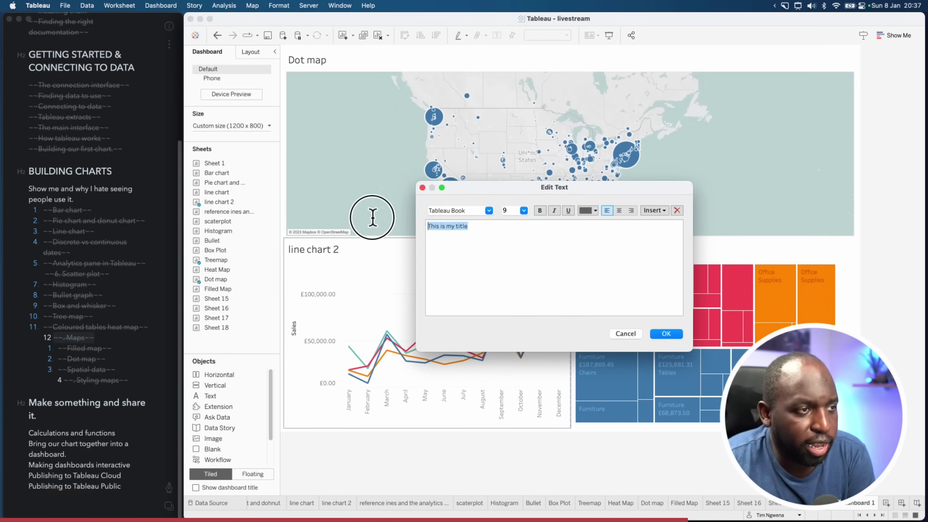
click(541, 210)
click(525, 211)
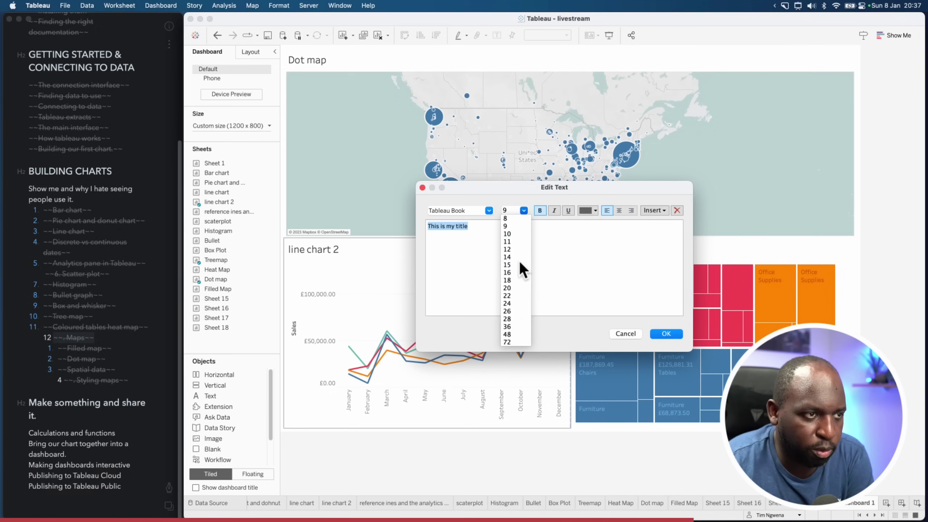
click(522, 270)
click(666, 333)
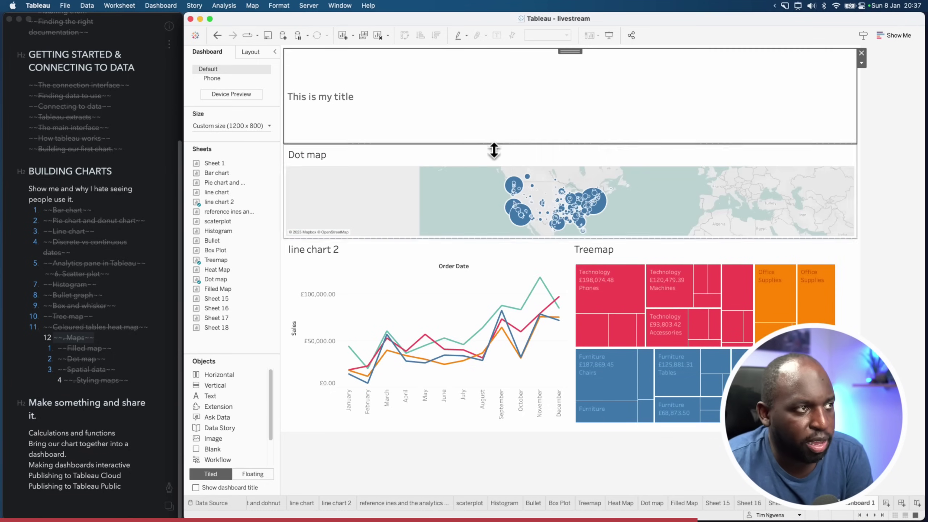
drag(585, 145, 533, 80)
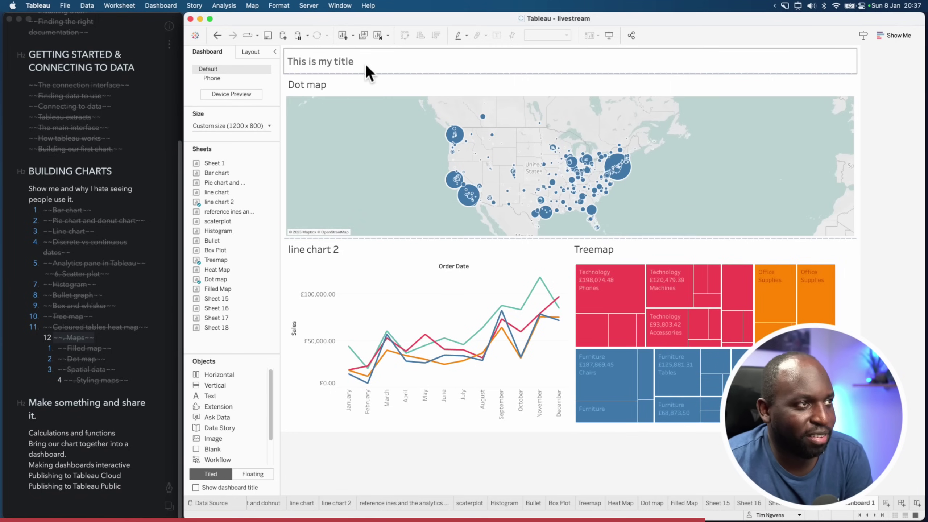
Set the 'This is my title' text box font size to 26
double_click(374, 69)
triple_click(512, 238)
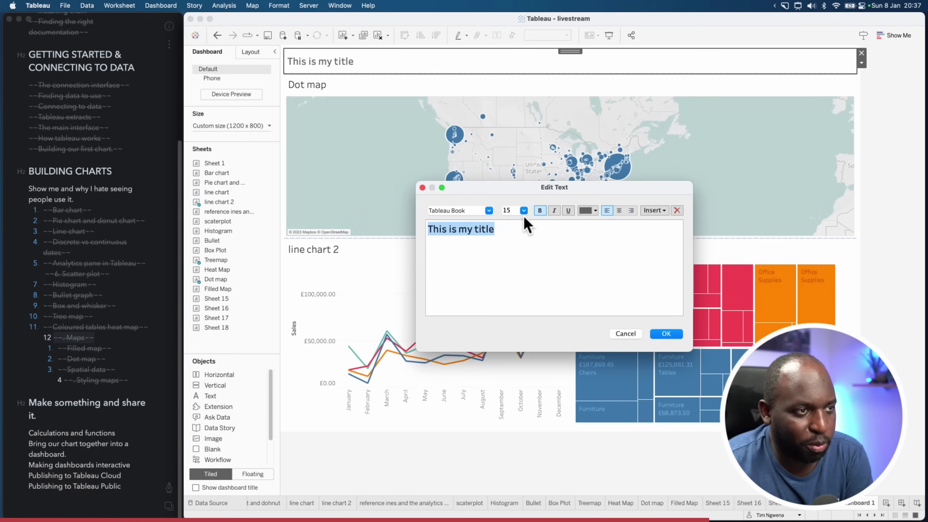
click(524, 211)
click(516, 311)
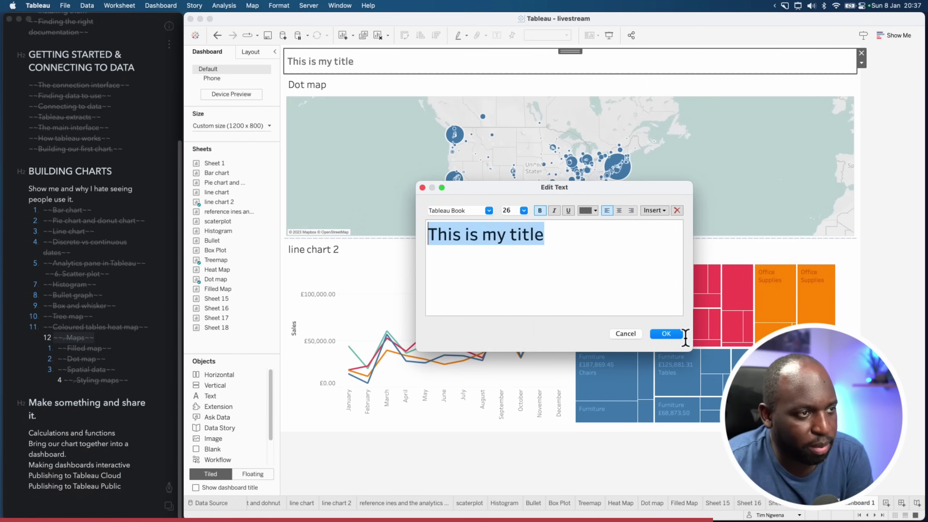
click(666, 334)
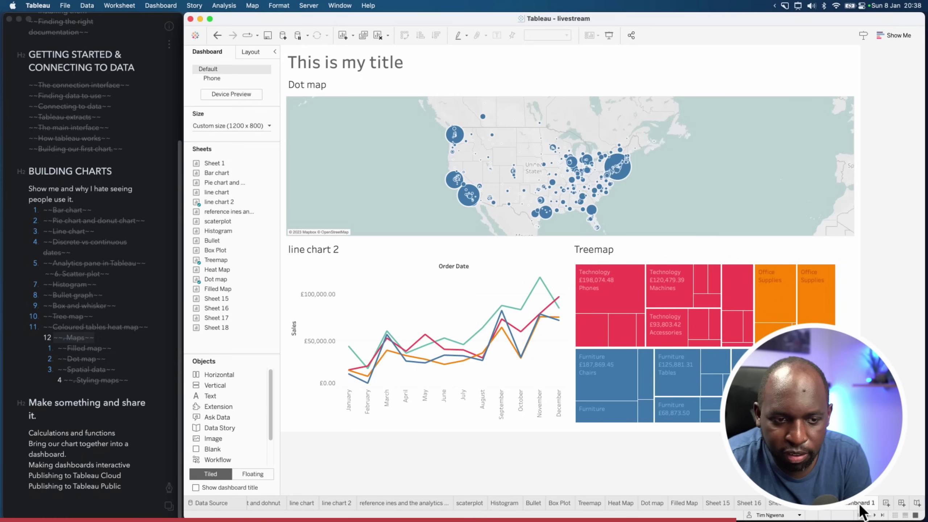
key(ctrl+shift+a)
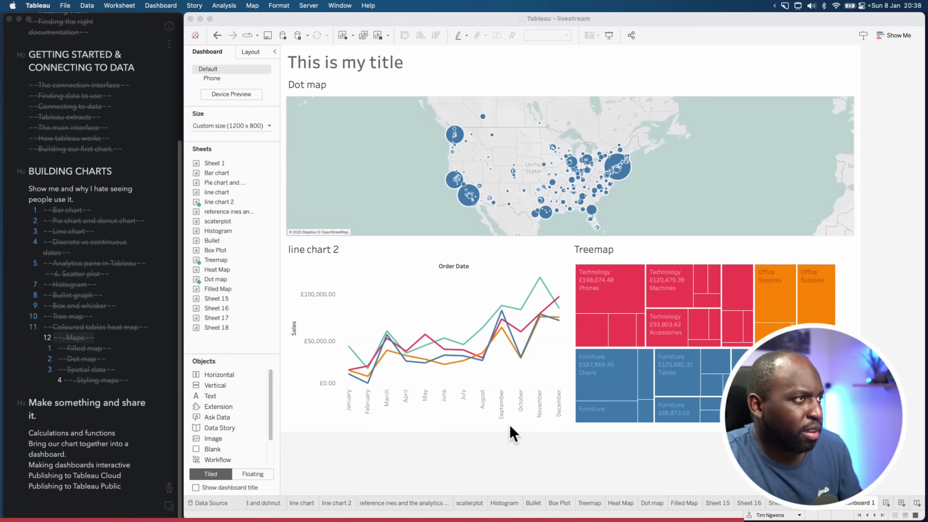
Turn on Dashboard > Show Title so a title appears above the content
click(158, 6)
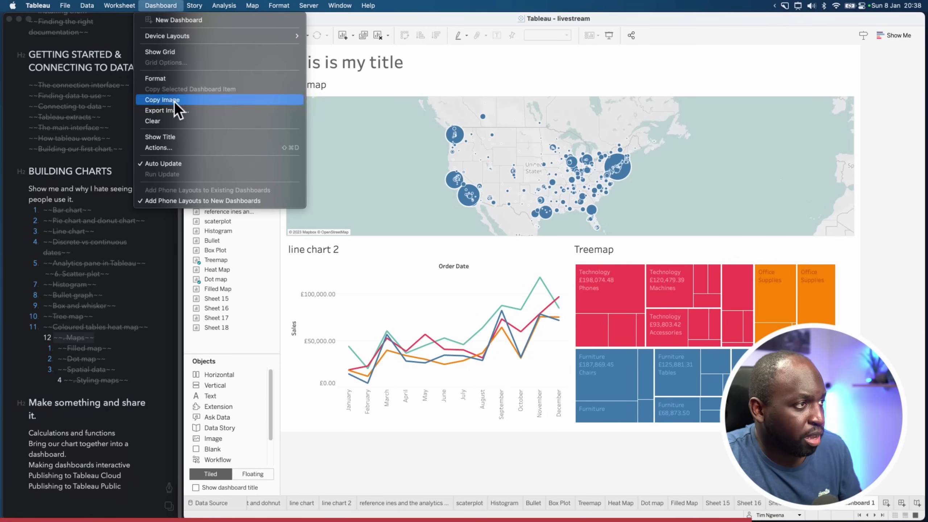
click(181, 137)
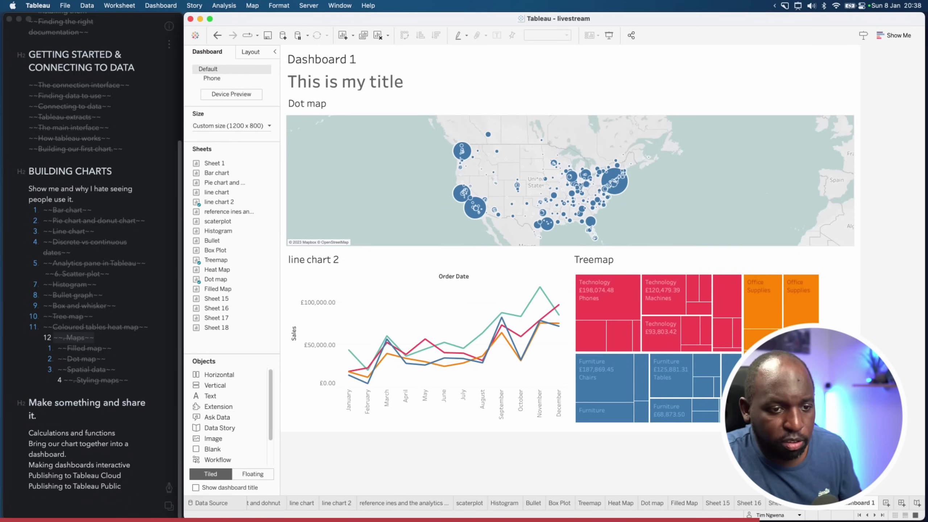
key(ctrl+shift+a)
mouse_move(349, 64)
mouse_down()
mouse_move(462, 179)
mouse_move(725, 388)
mouse_up()
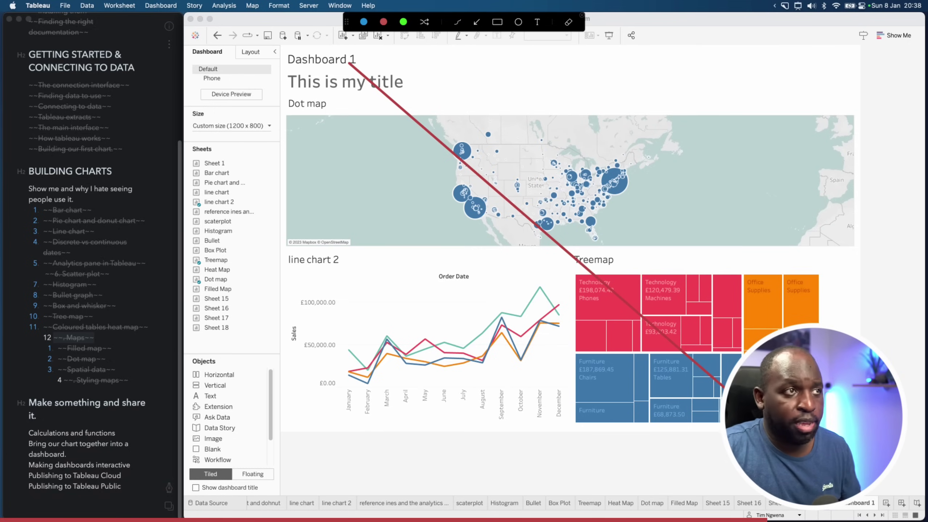
key(Escape)
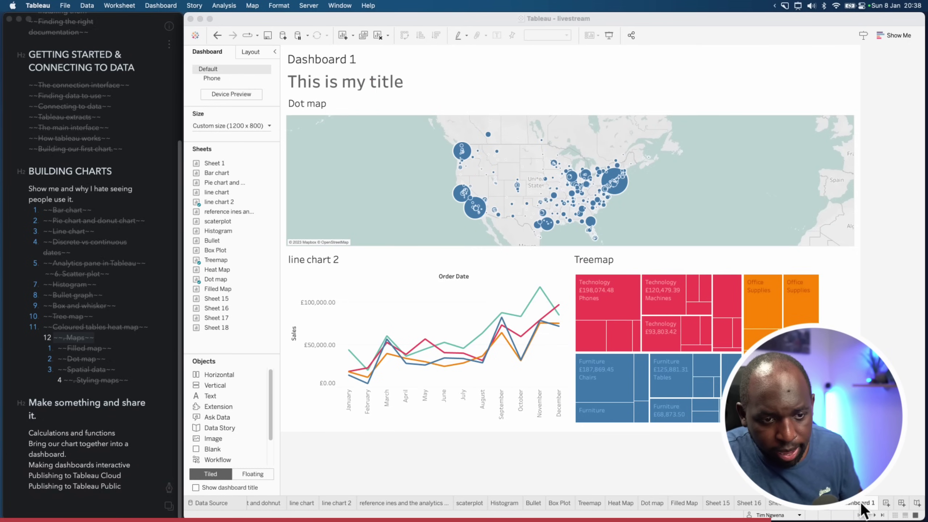
Rename the dashboard to 'My first dashboard'
click(859, 498)
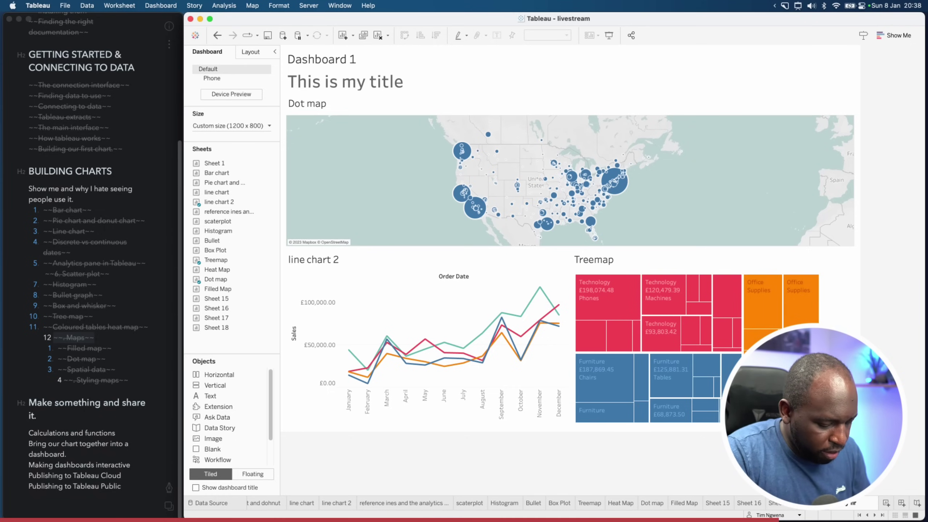
text(dashb)
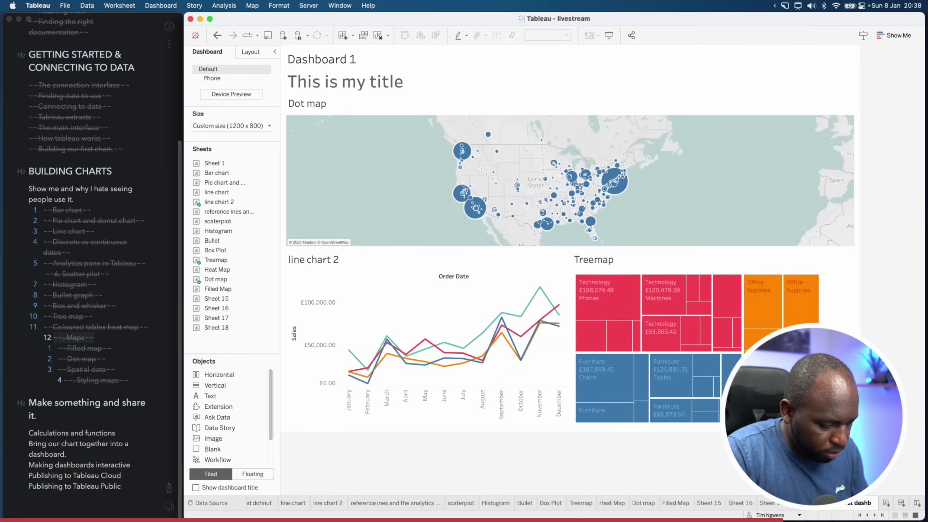
text(oard)
key(Return)
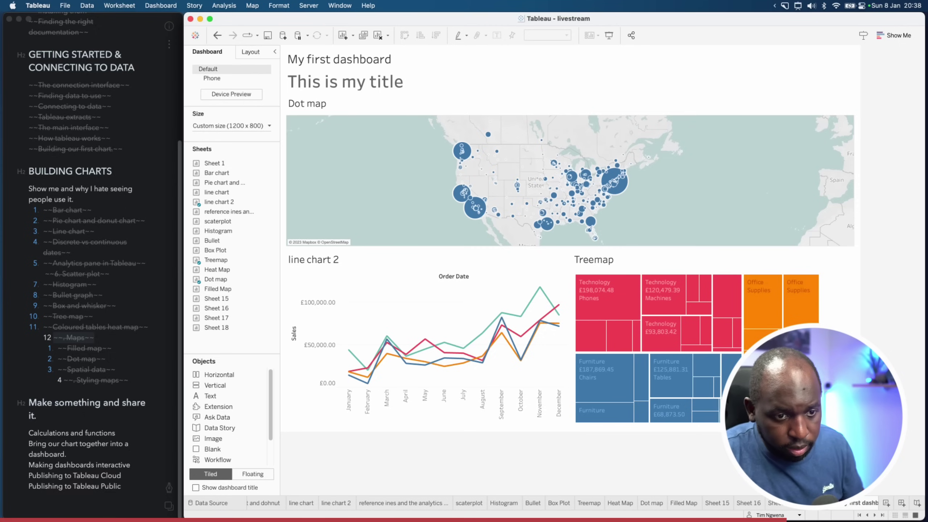
Delete the 'This is my title' text box from the dashboard
click(777, 82)
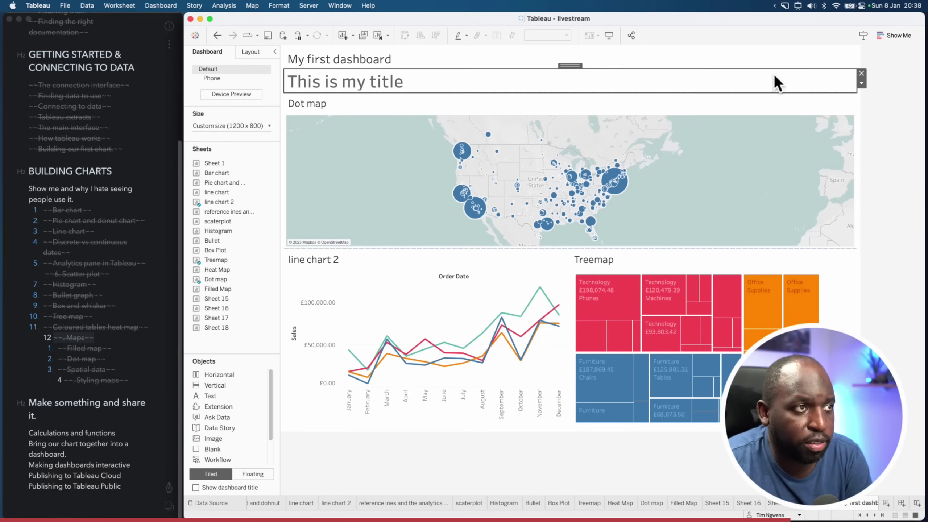
click(862, 73)
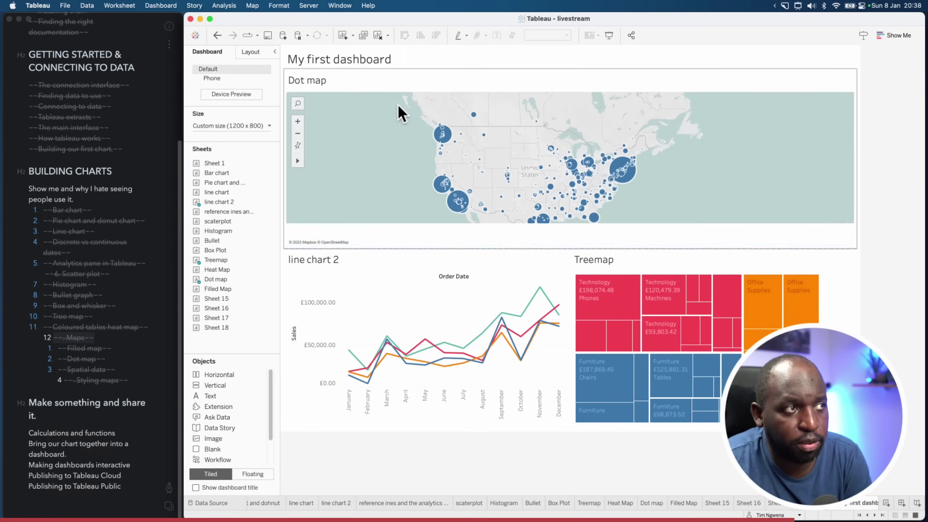
click(389, 64)
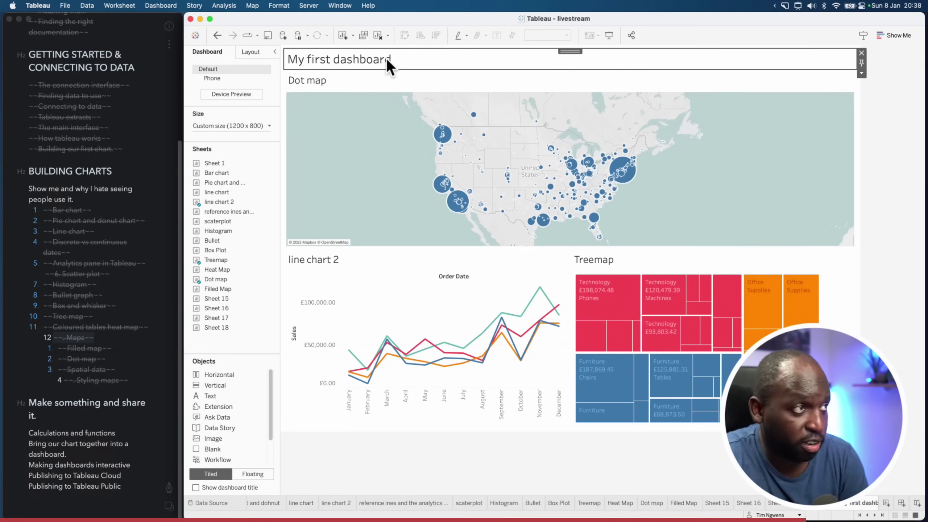
In Format Dashboard, make the dashboard title font colour pink-red
click(280, 6)
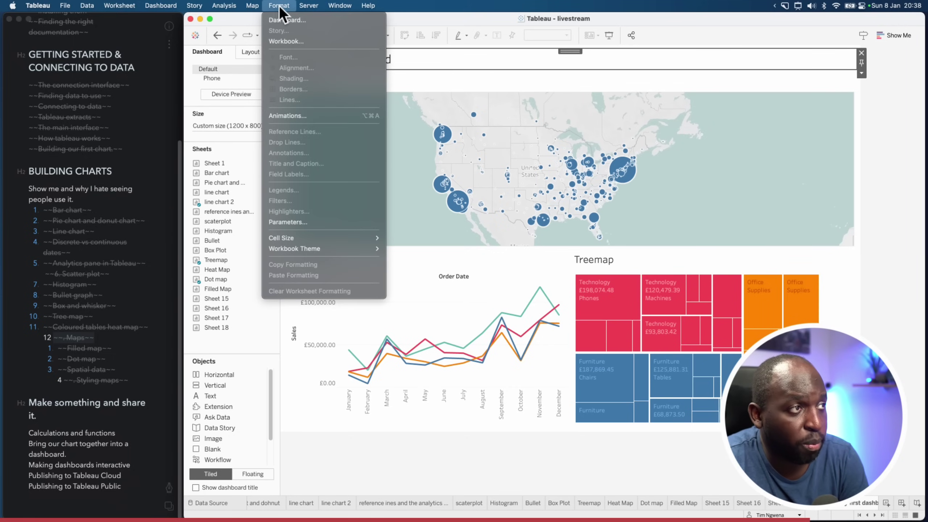
click(303, 21)
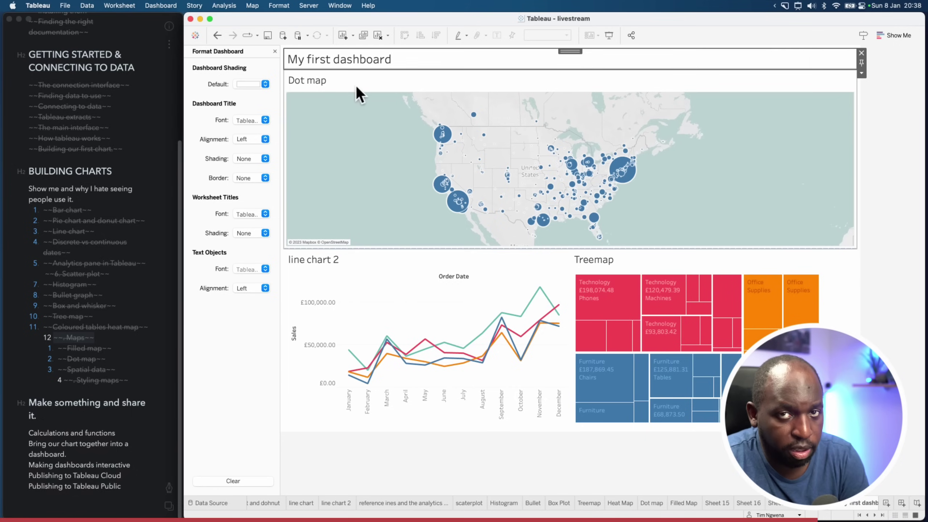
click(261, 121)
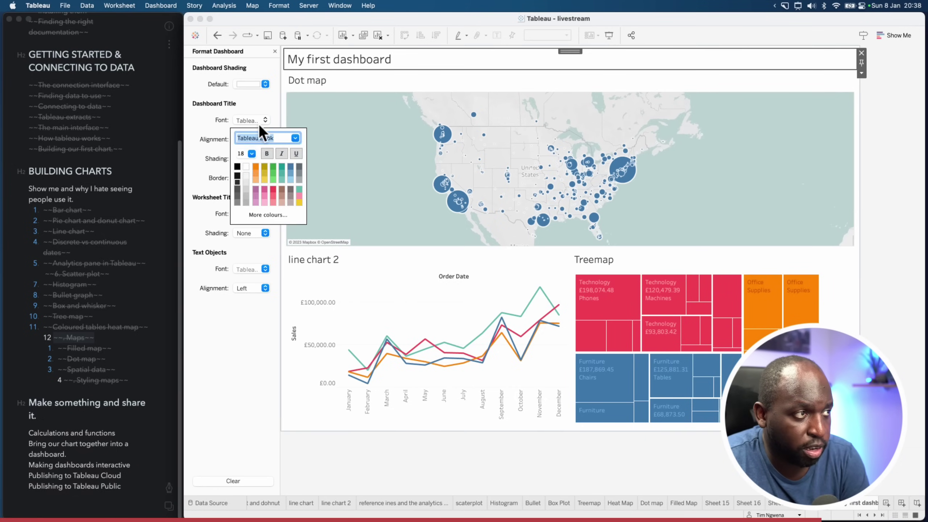
click(237, 197)
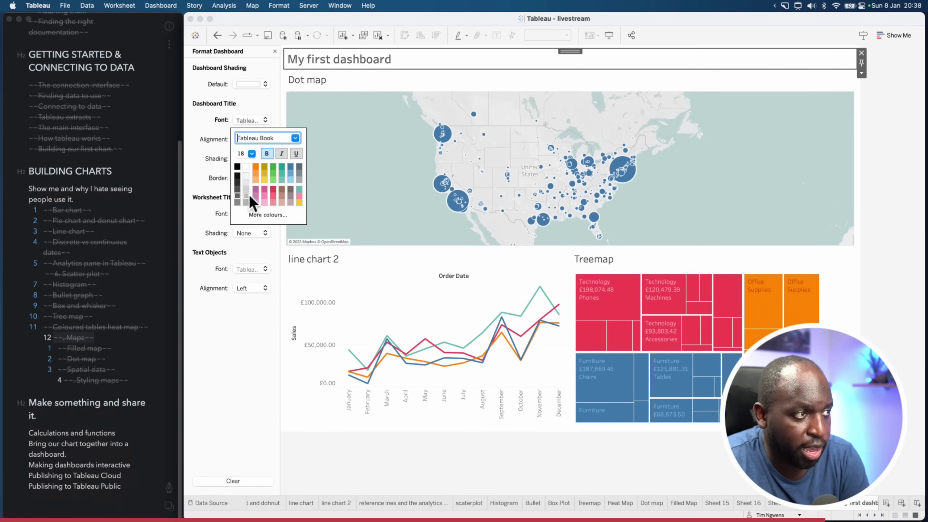
click(273, 189)
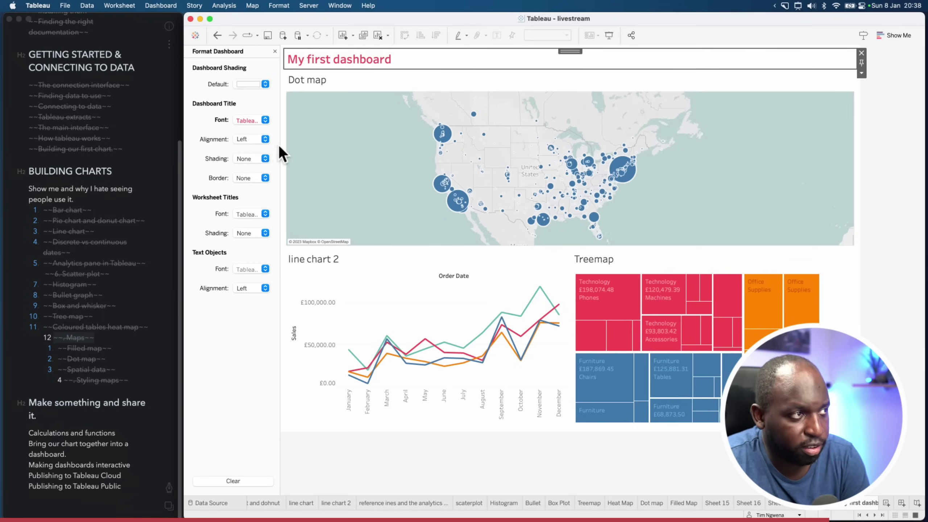
Set the worksheet titles font size to 12
click(255, 211)
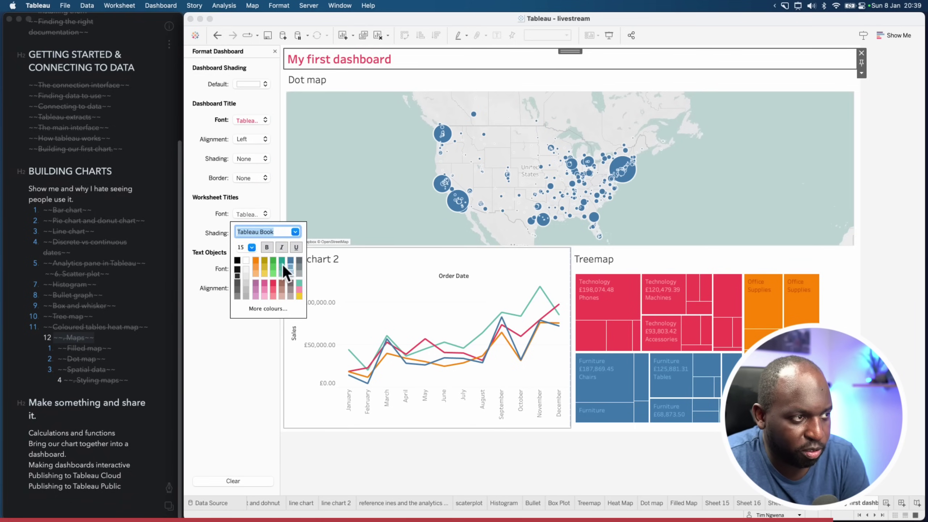
click(251, 247)
click(245, 279)
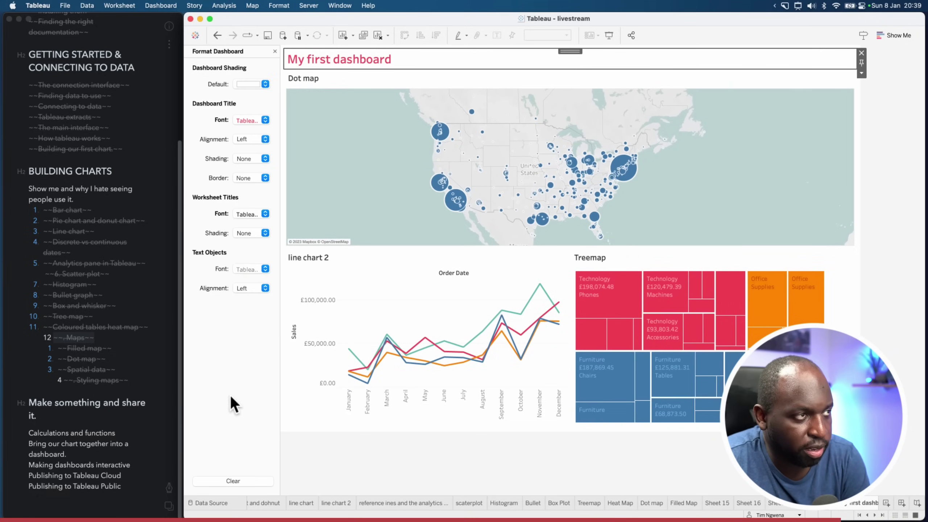
click(512, 477)
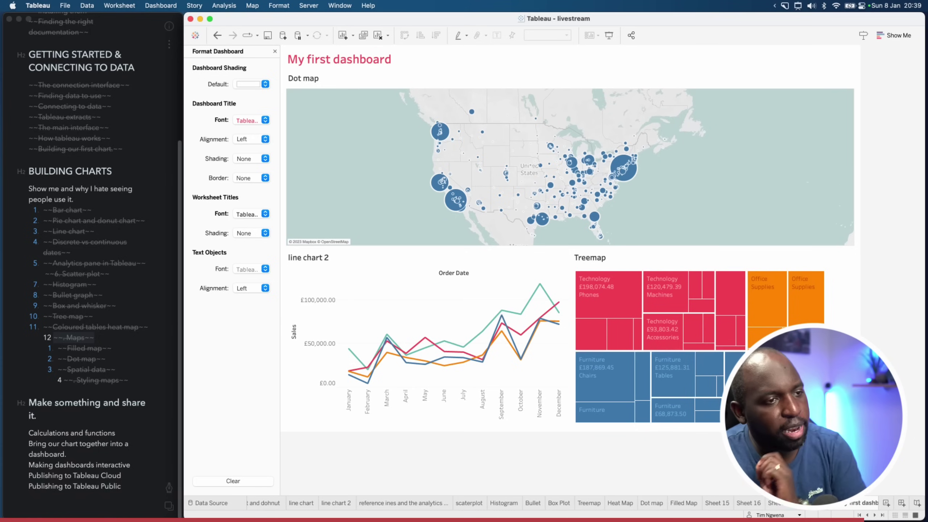
click(850, 275)
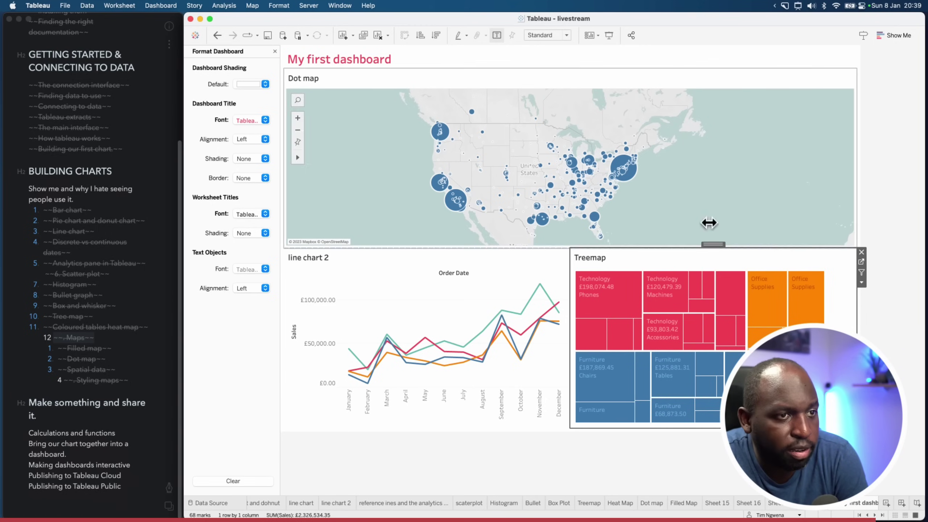
Set the Treemap to Fit Width, keeping line chart 2 on Entire View
click(569, 35)
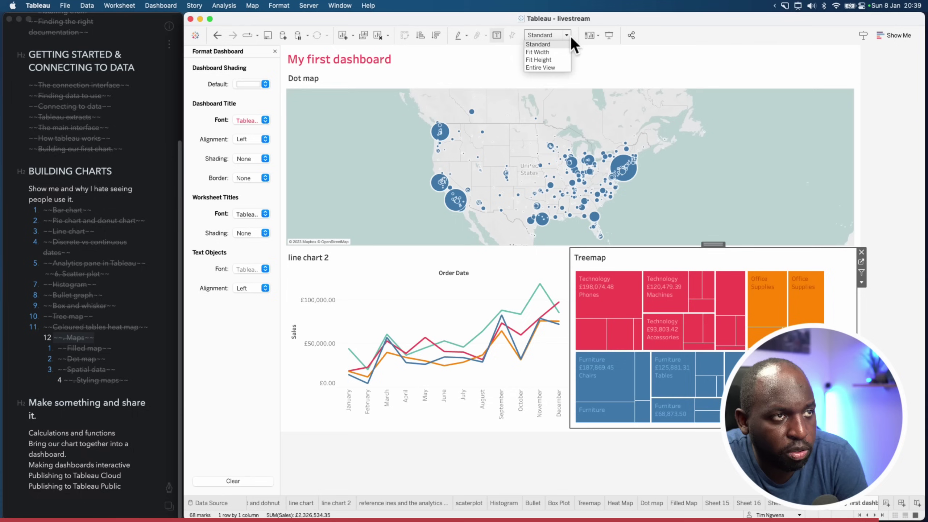
click(551, 53)
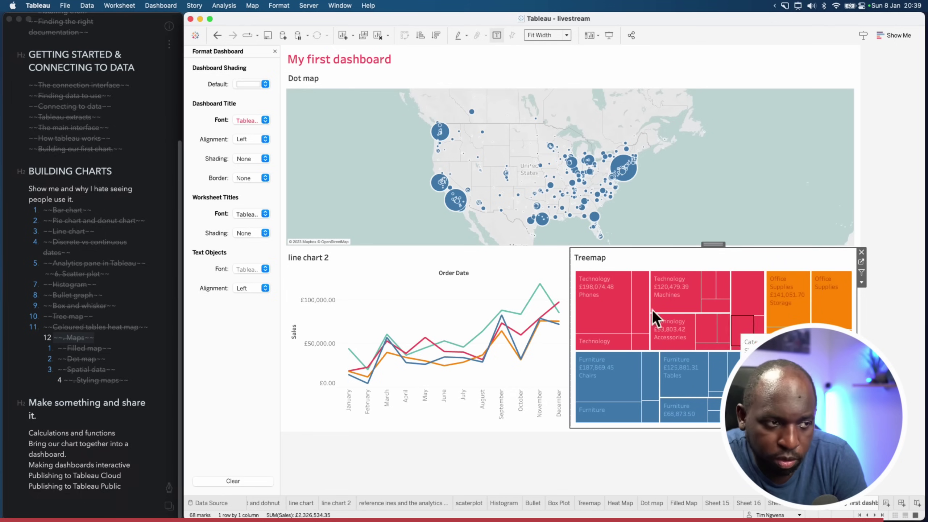
click(435, 292)
click(556, 36)
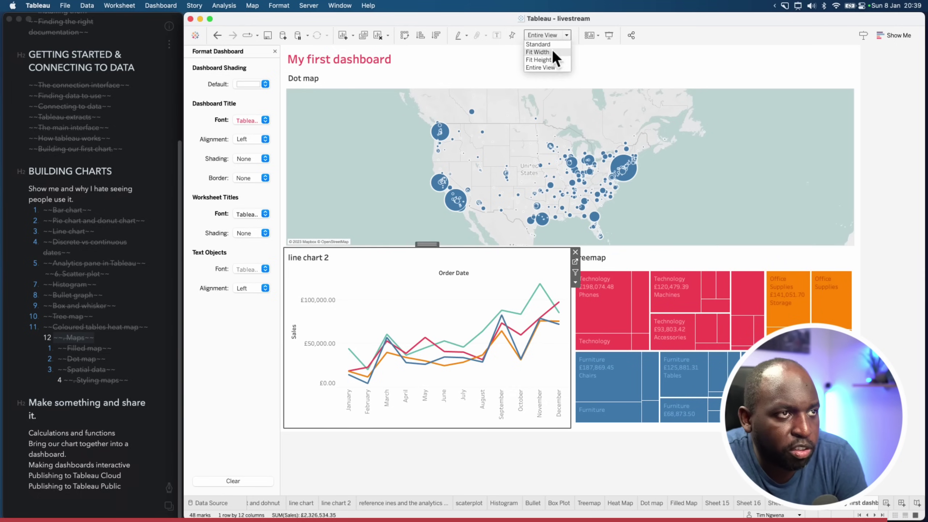
click(549, 68)
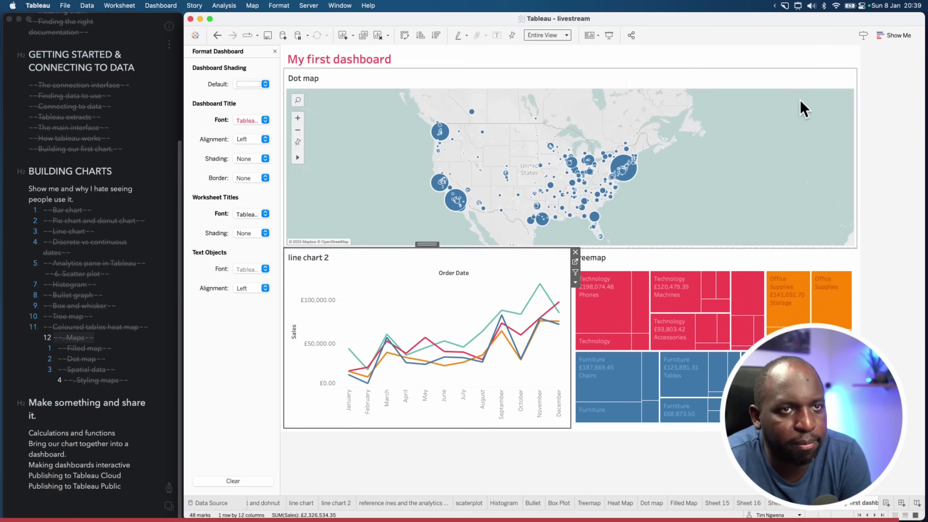
click(874, 104)
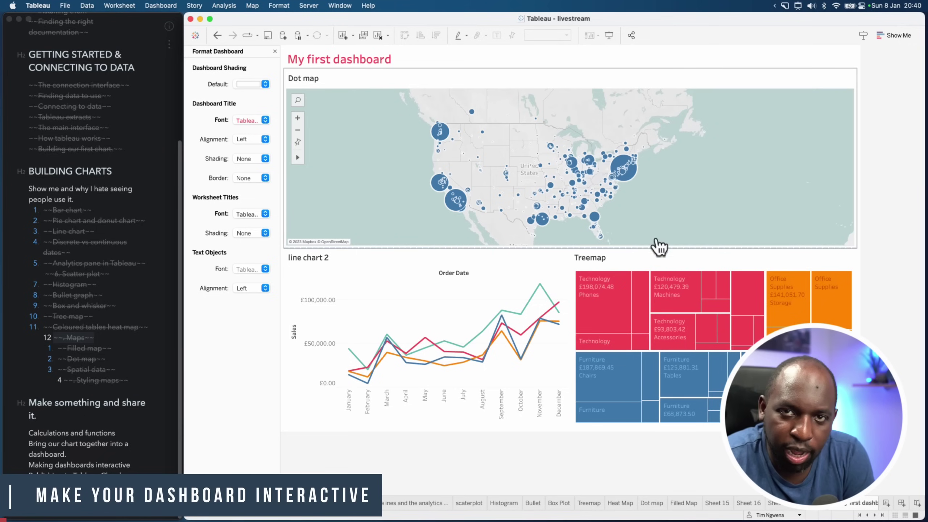
Turn on Use as Filter for the Dot map zone
click(413, 296)
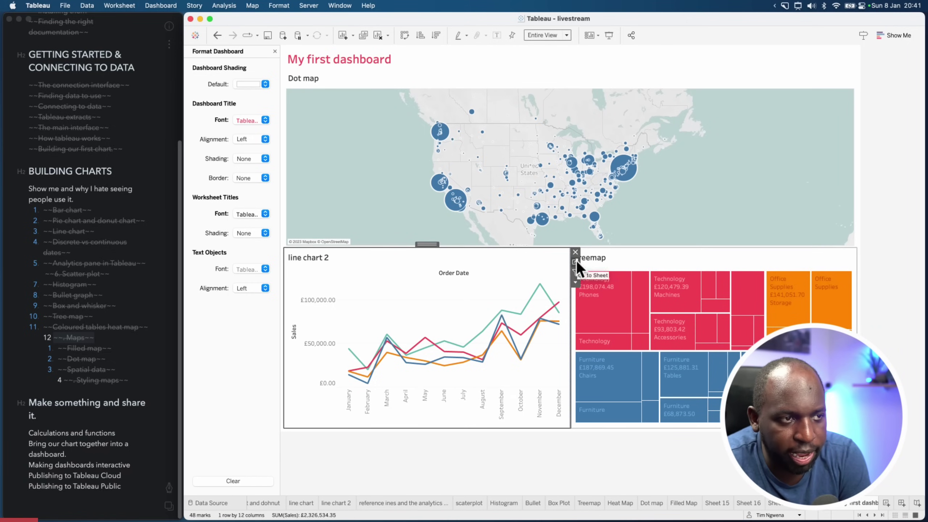
click(682, 201)
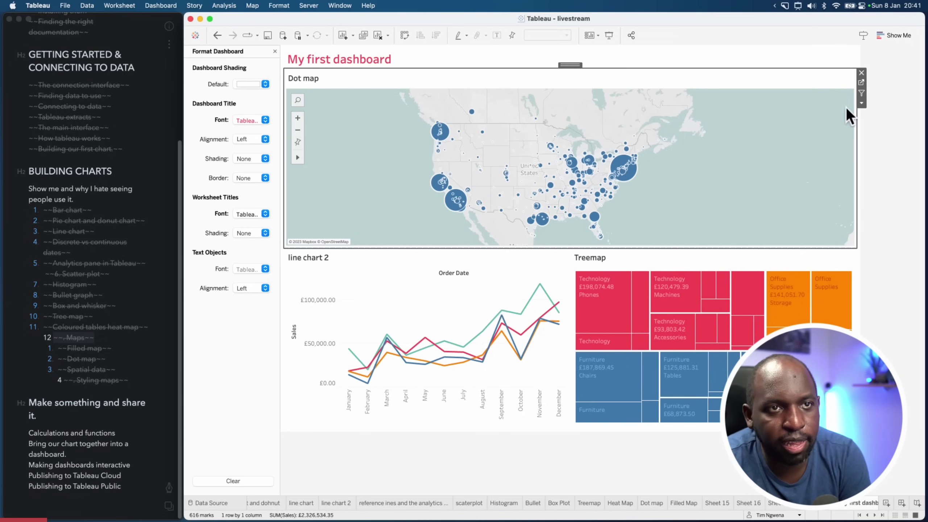
click(714, 272)
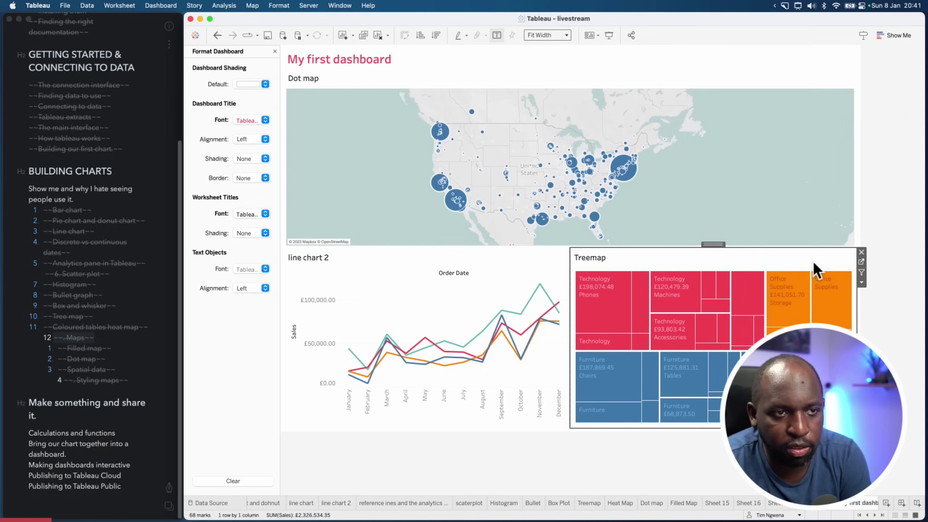
click(744, 164)
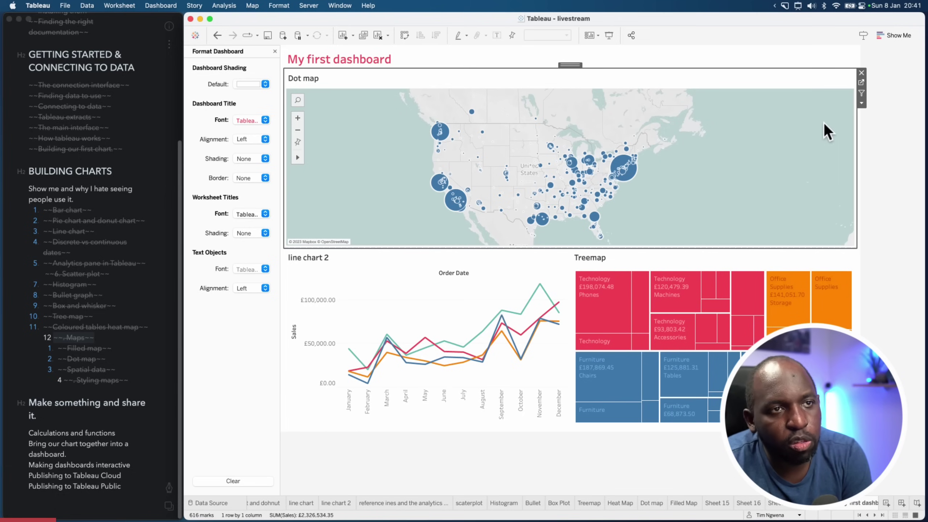
click(862, 94)
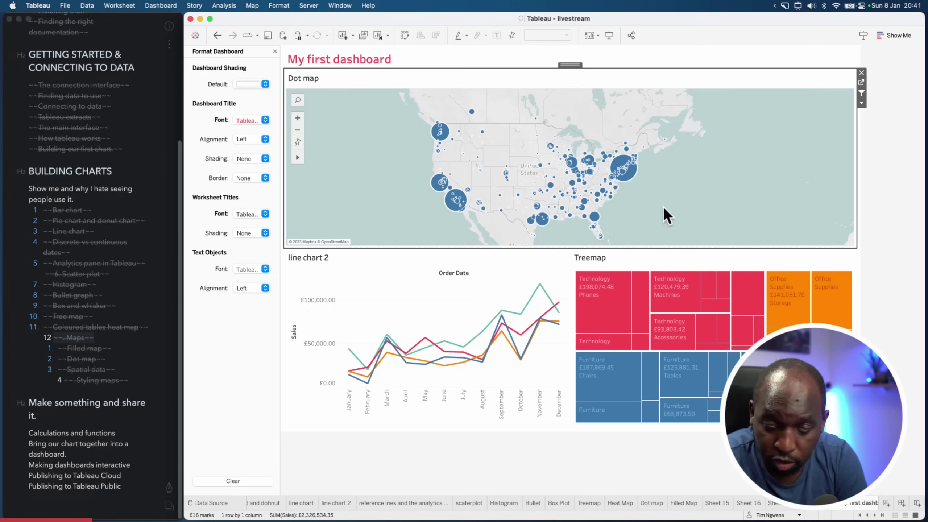
Test map filtering by selecting cities, including Los Angeles, San Francisco and Seattle
drag(663, 205, 609, 146)
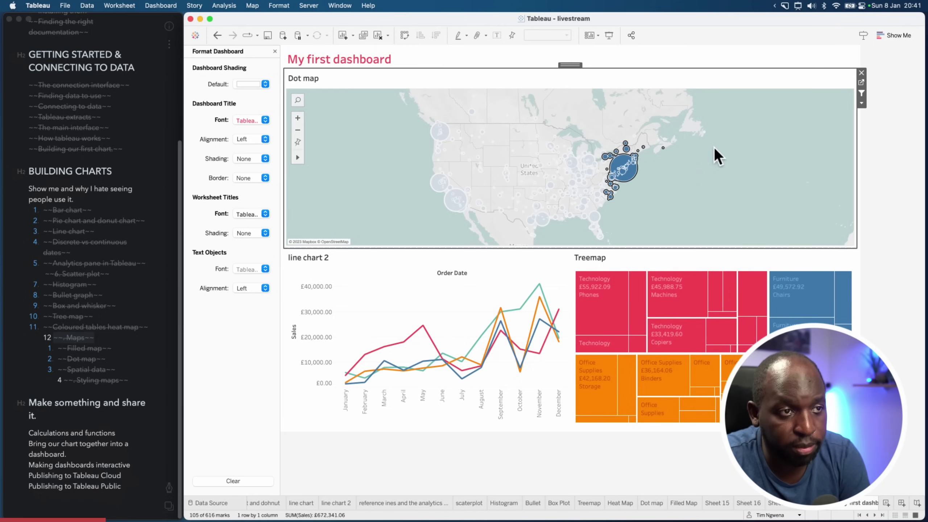
click(679, 184)
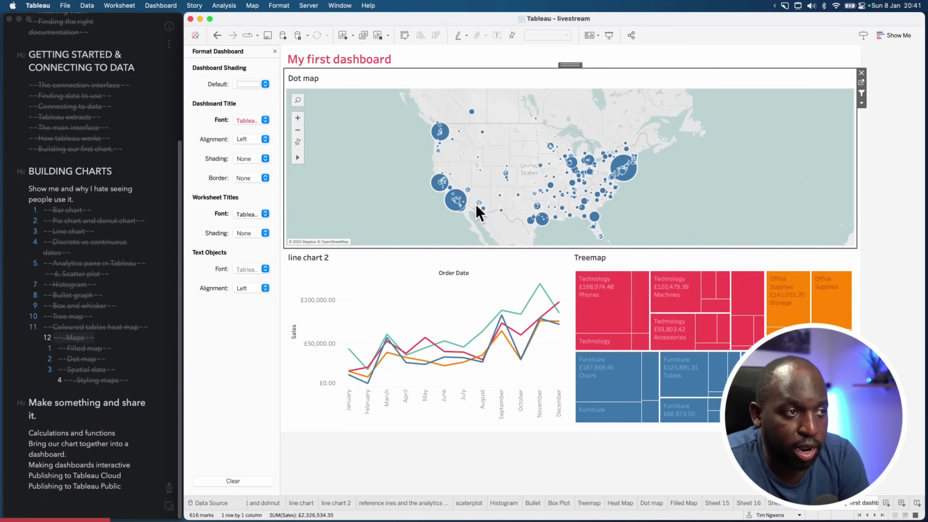
click(456, 200)
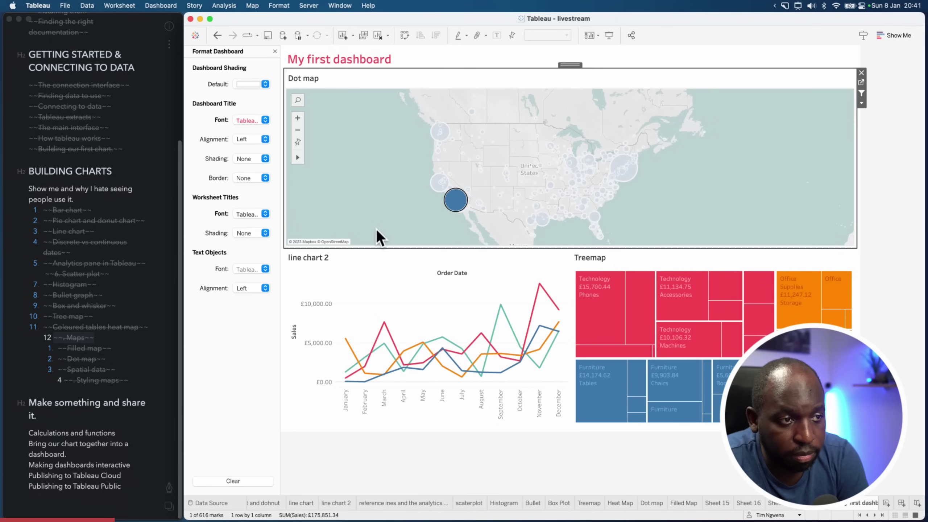
click(433, 186)
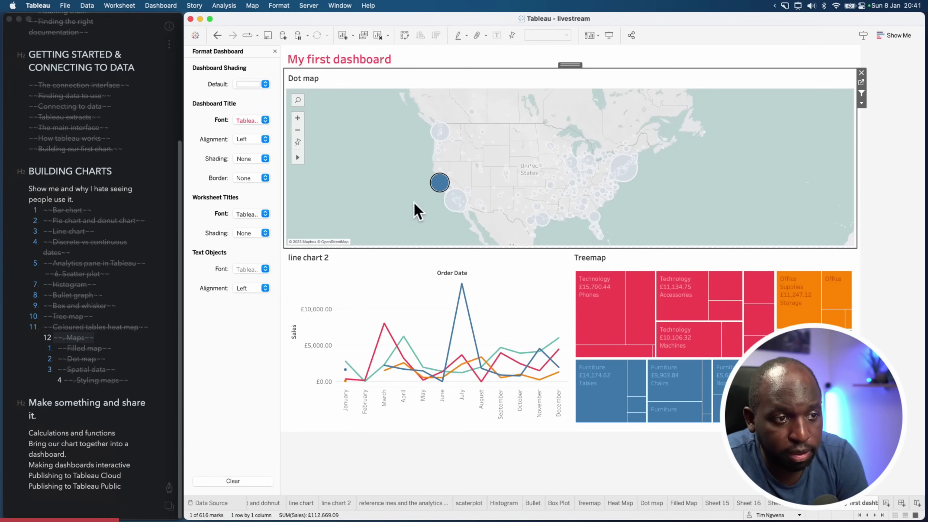
click(440, 138)
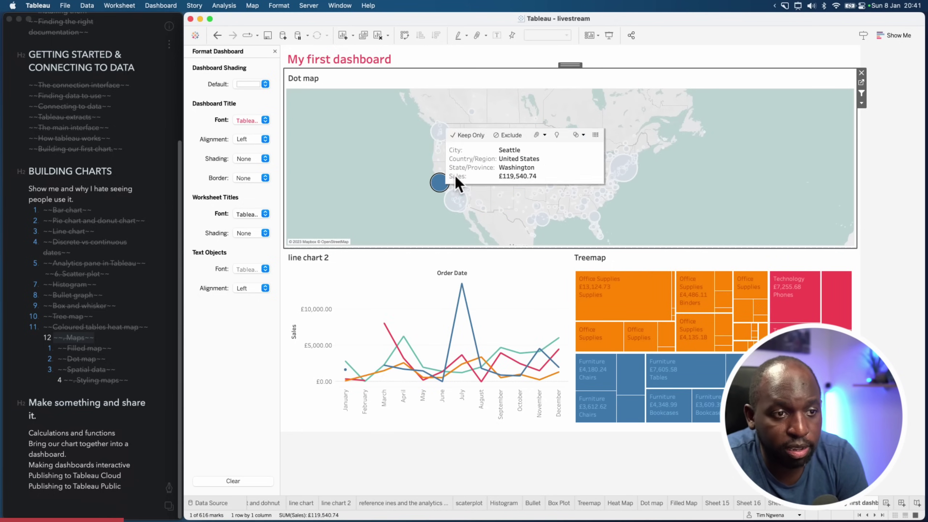
mouse_move(640, 174)
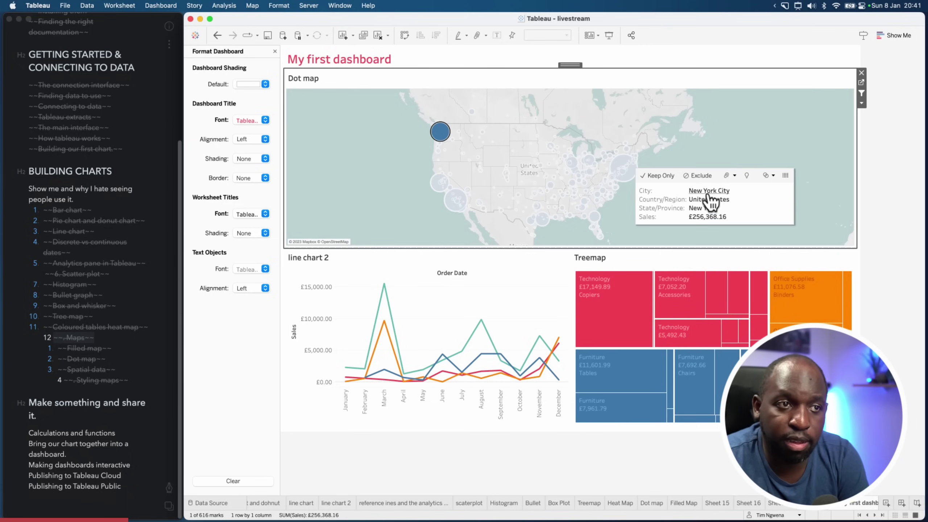
click(735, 162)
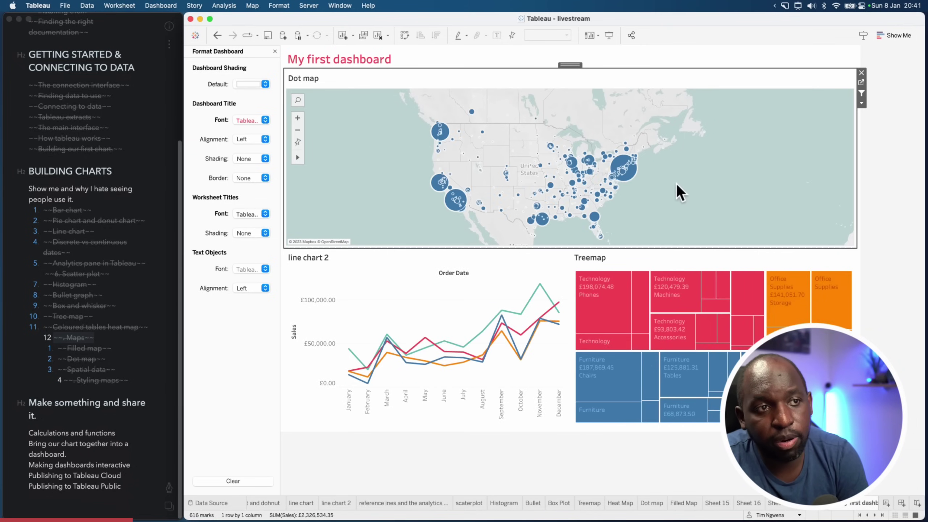
Turn on Use as Filter for line chart 2 and the Treemap
click(427, 313)
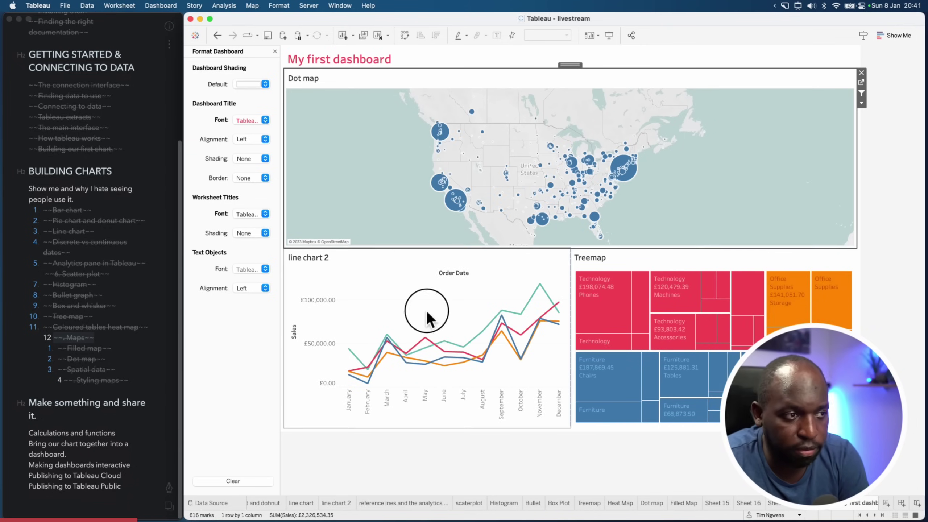
click(483, 331)
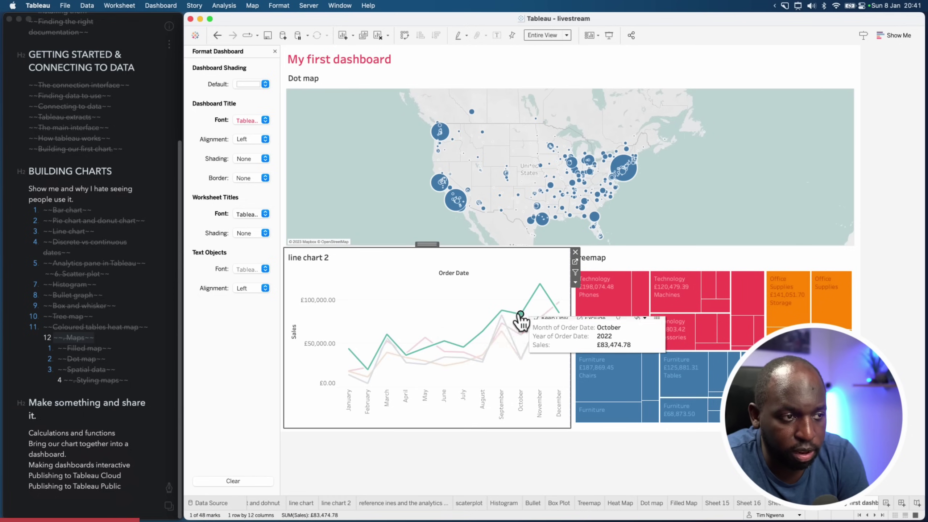
click(461, 331)
click(515, 362)
click(472, 325)
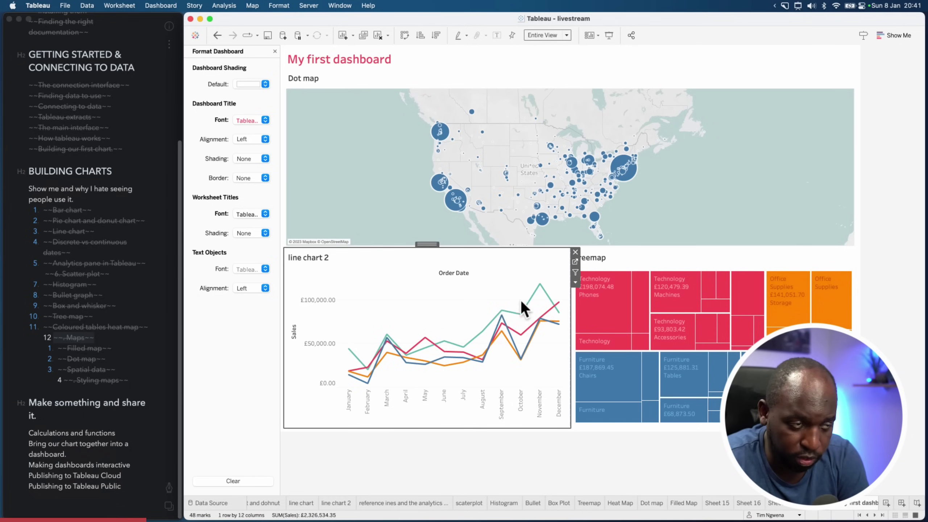
click(575, 274)
click(662, 261)
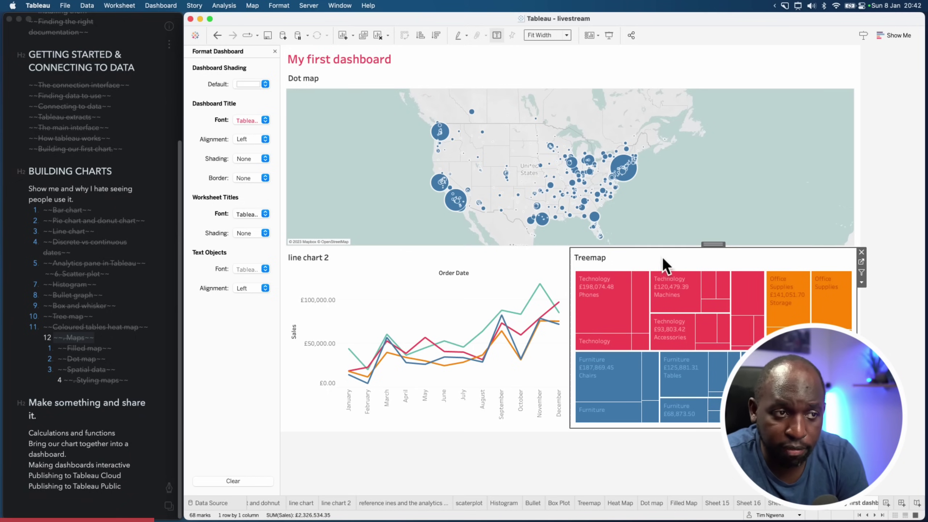
click(862, 272)
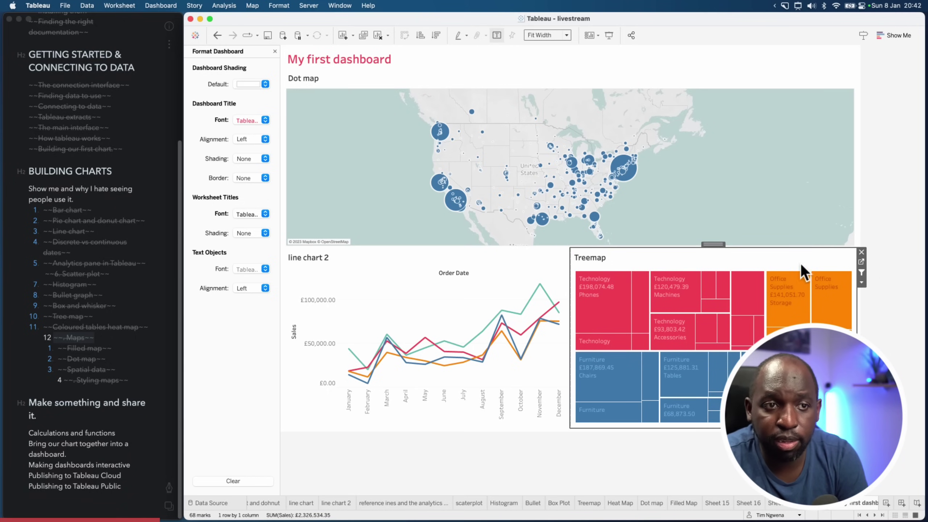
mouse_move(725, 287)
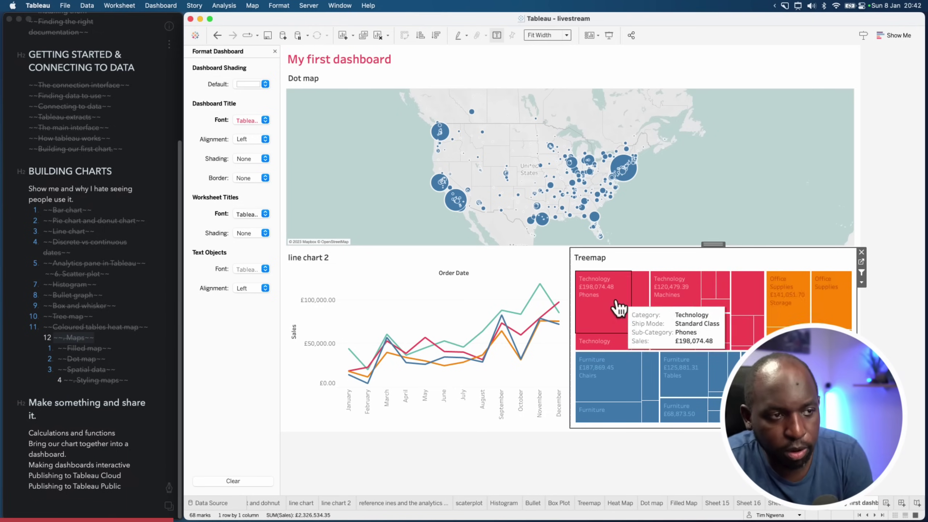
Test filtering by selecting Treemap cells such as Phones, Storage and Chairs
click(596, 327)
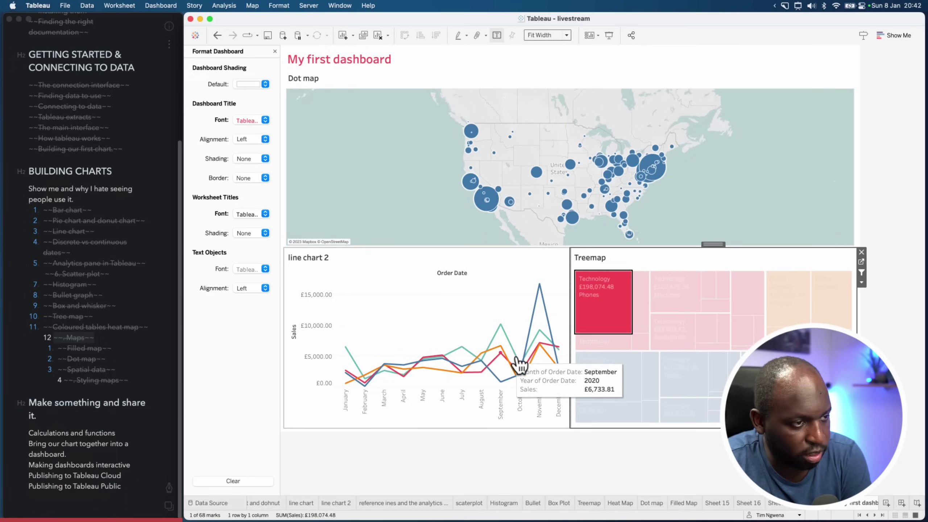
click(601, 306)
click(785, 322)
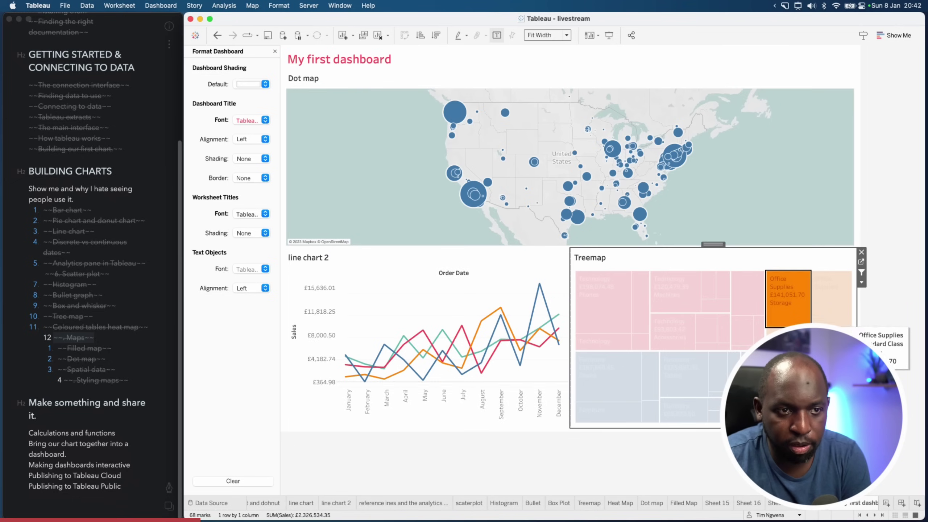
click(802, 314)
click(837, 311)
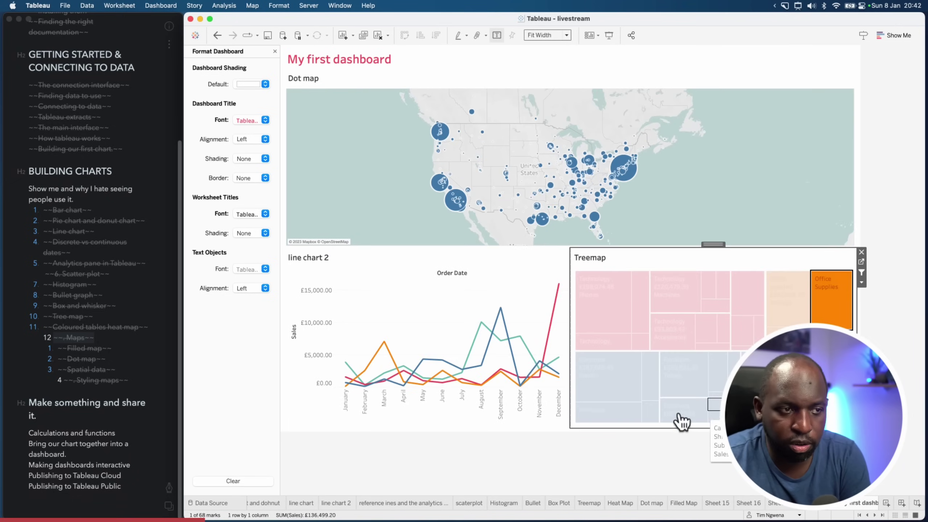
click(634, 395)
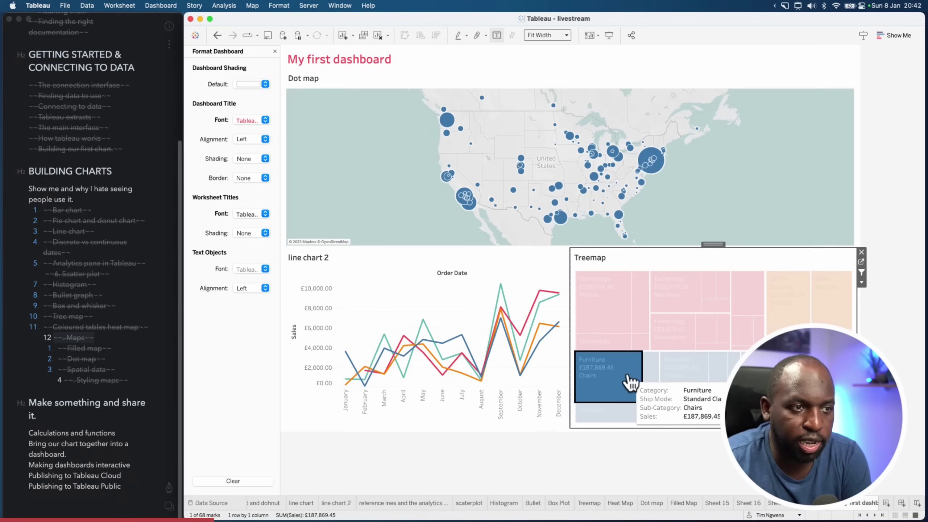
click(617, 342)
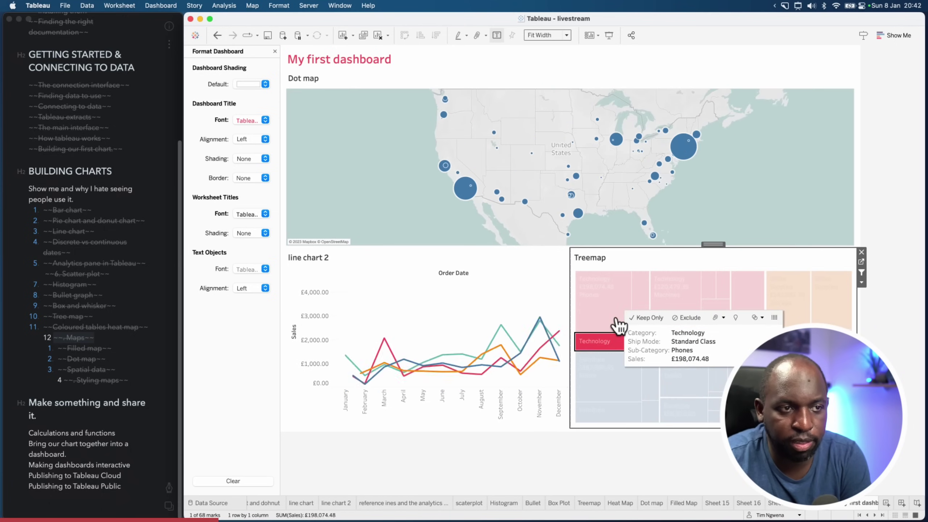
click(617, 321)
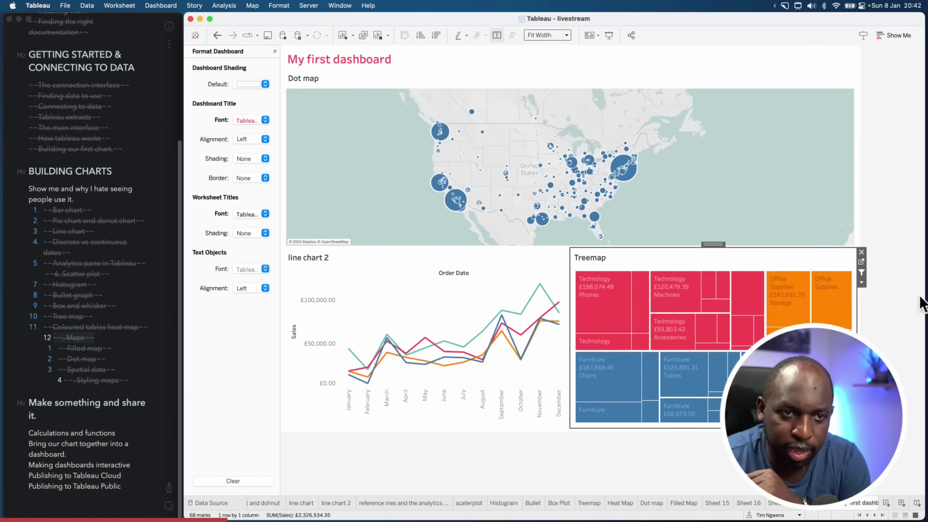
Select New York City on the map and go to the Treemap worksheet
key(super+shift+a)
drag(815, 261, 852, 270)
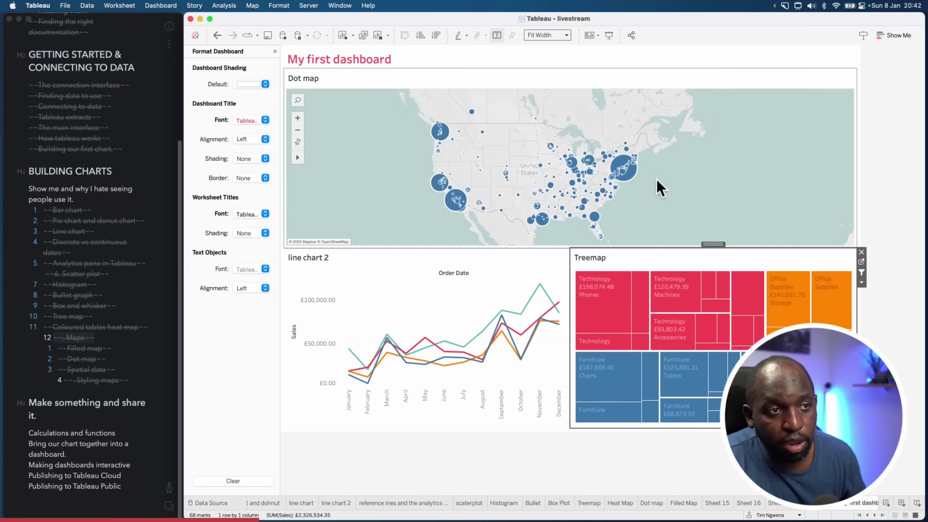
click(635, 178)
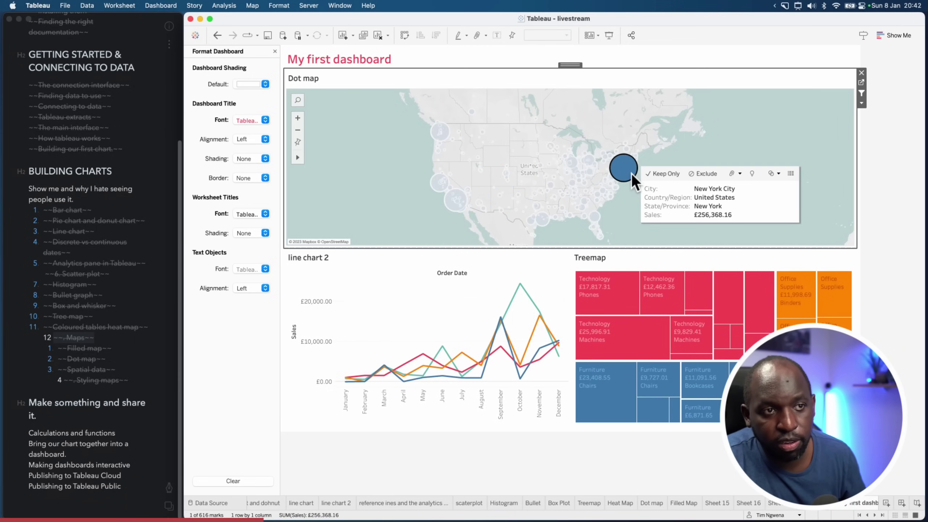
click(655, 260)
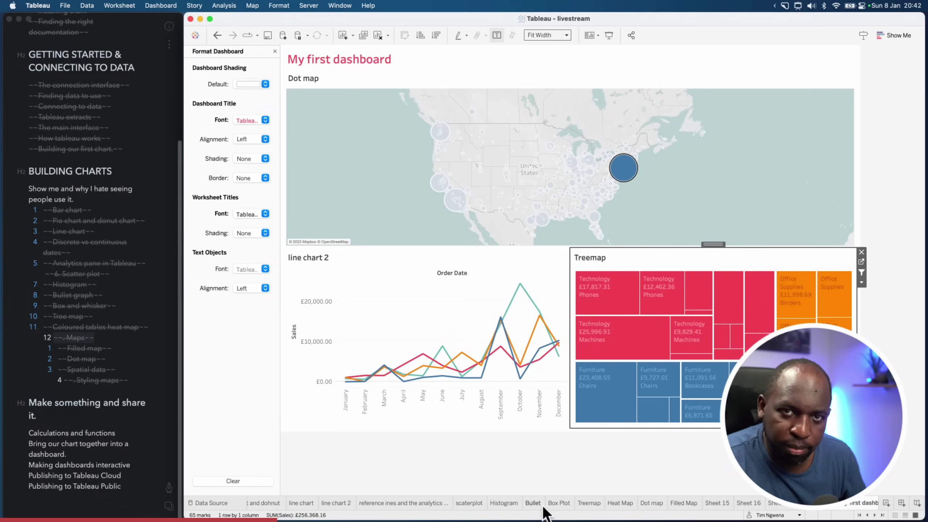
key(ctrl+shift+a)
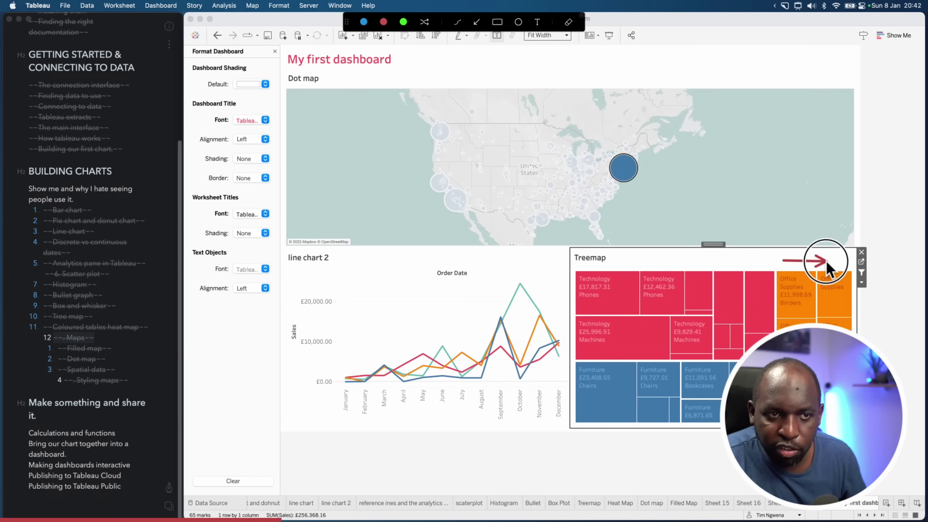
drag(783, 261, 857, 262)
key(ctrl+shift+a)
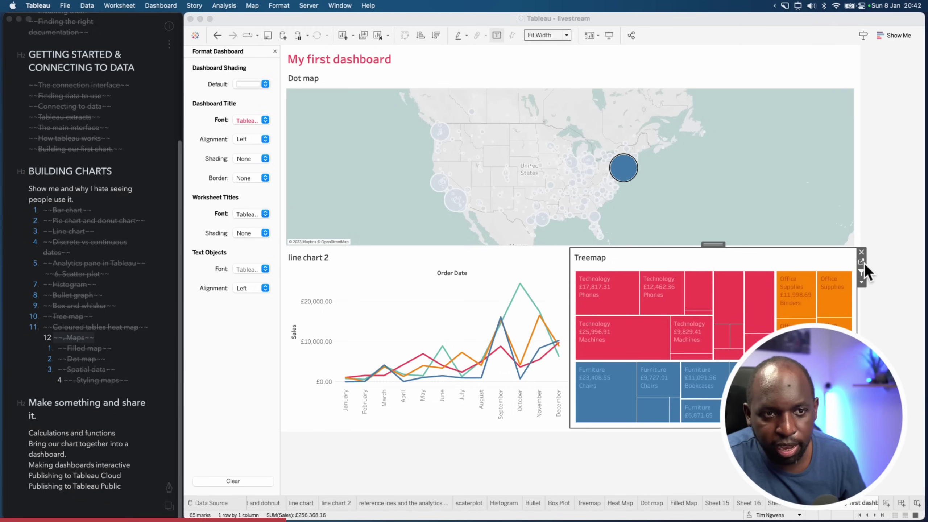
click(861, 262)
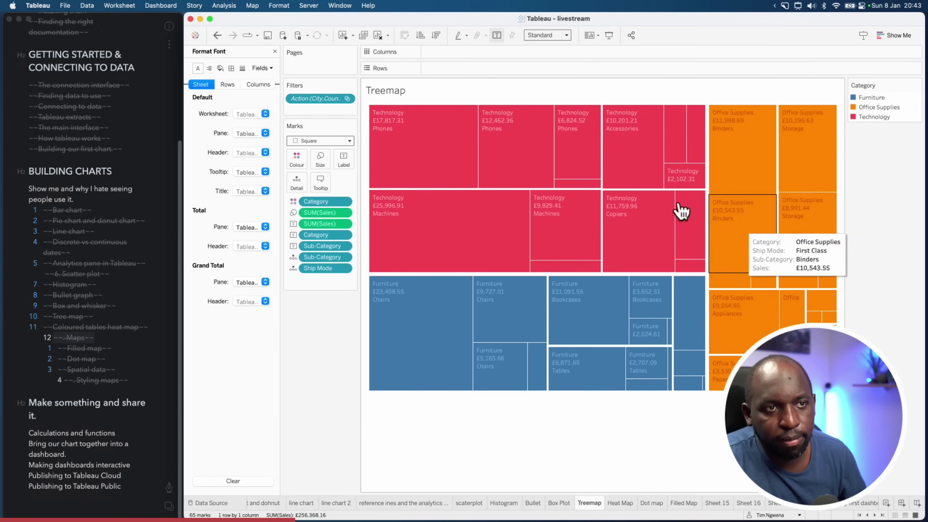
Remove the map's action filter from the Treemap sheet's Filters shelf
key(ctrl+shift+a)
drag(491, 58, 355, 92)
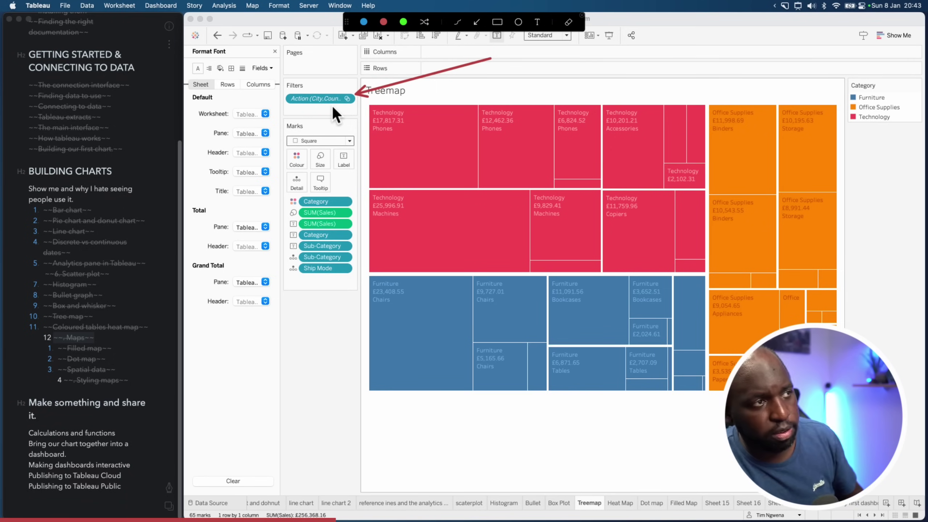
key(Escape)
drag(335, 99, 435, 412)
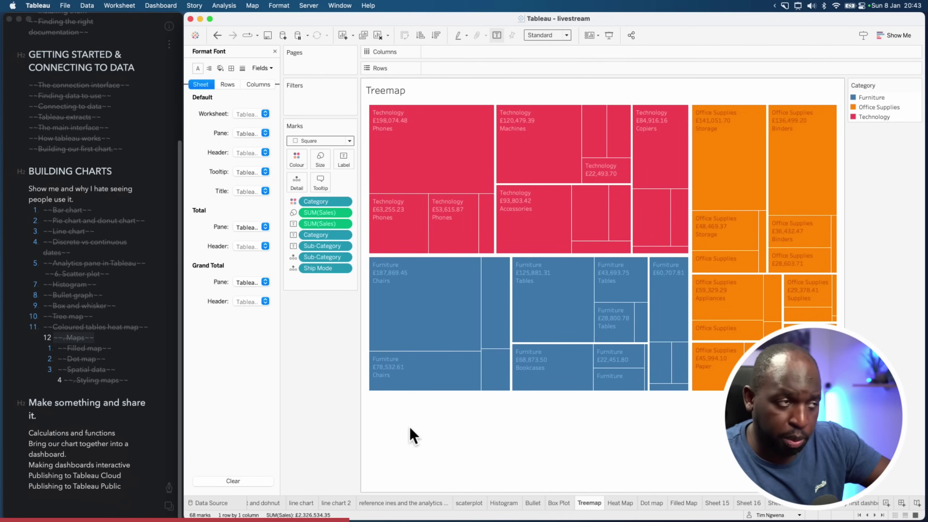
Drag Category onto the Filters shelf to open the Category filter dialog
click(274, 51)
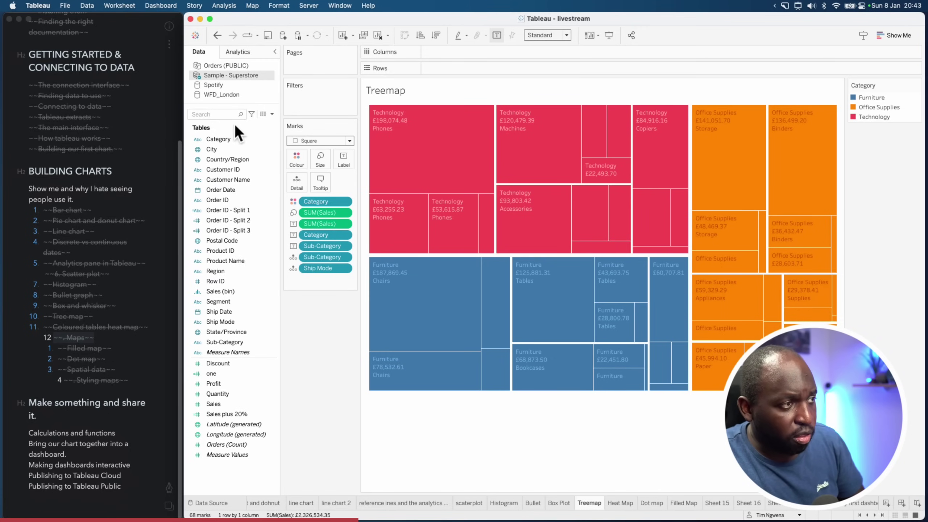
click(232, 241)
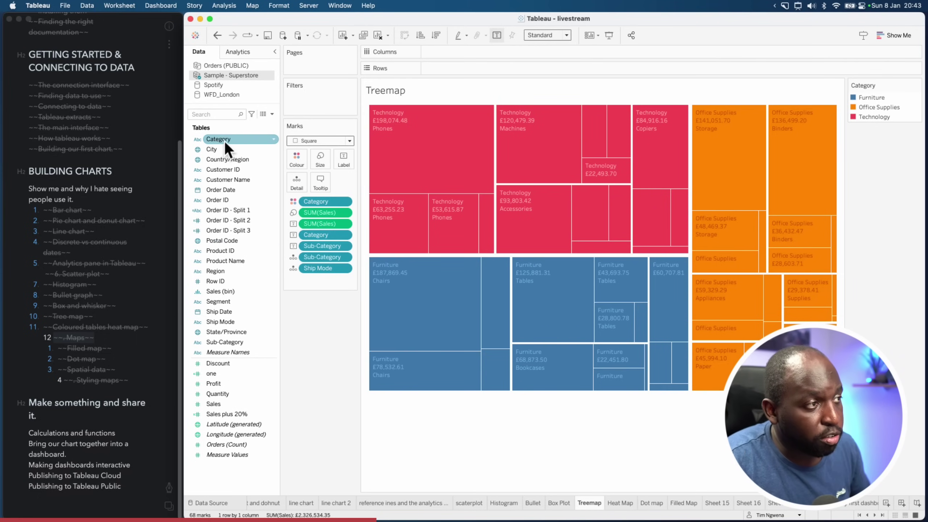
drag(225, 141, 300, 109)
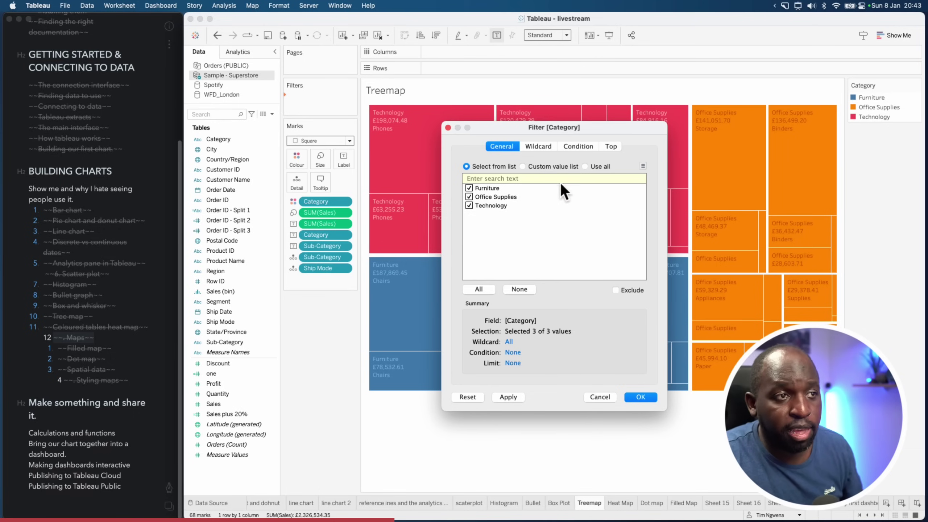
Exclude Furniture in the Category filter, keeping Office Supplies and Technology
click(539, 148)
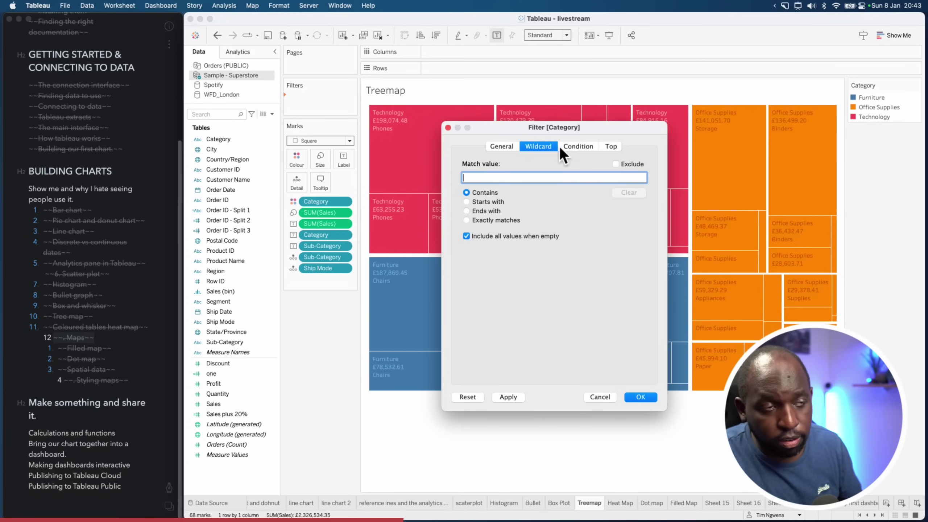
click(579, 147)
click(607, 147)
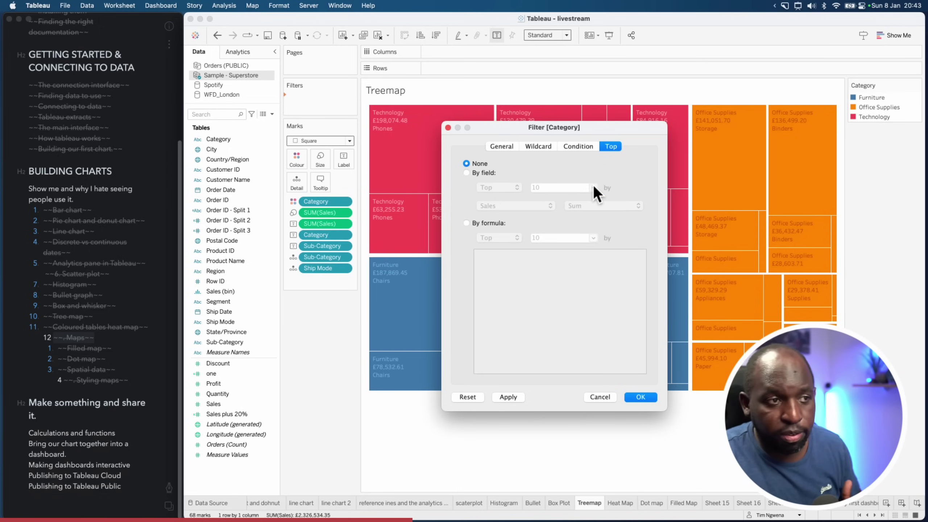
click(502, 146)
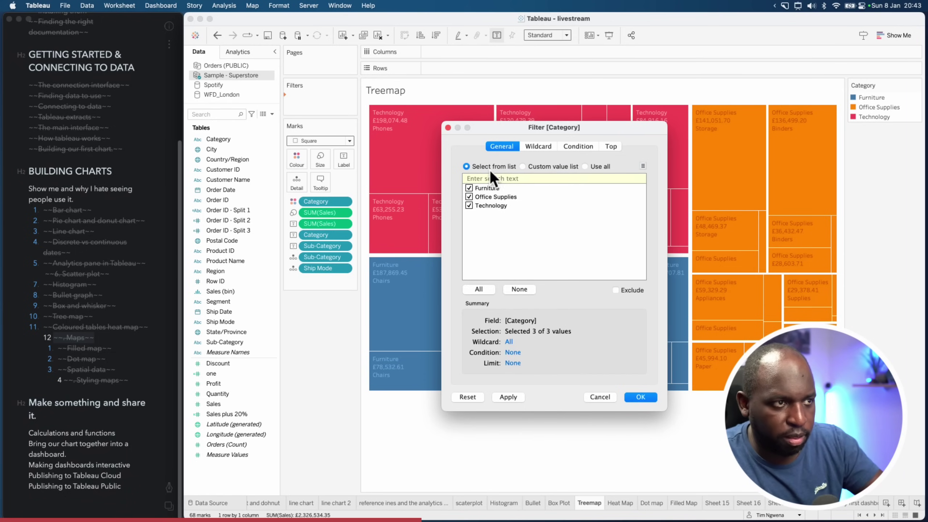
click(469, 188)
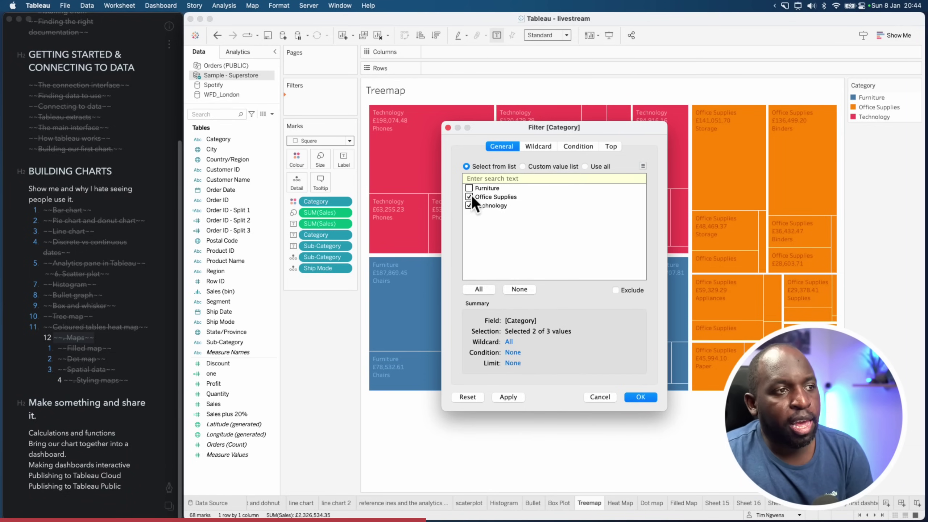
click(508, 397)
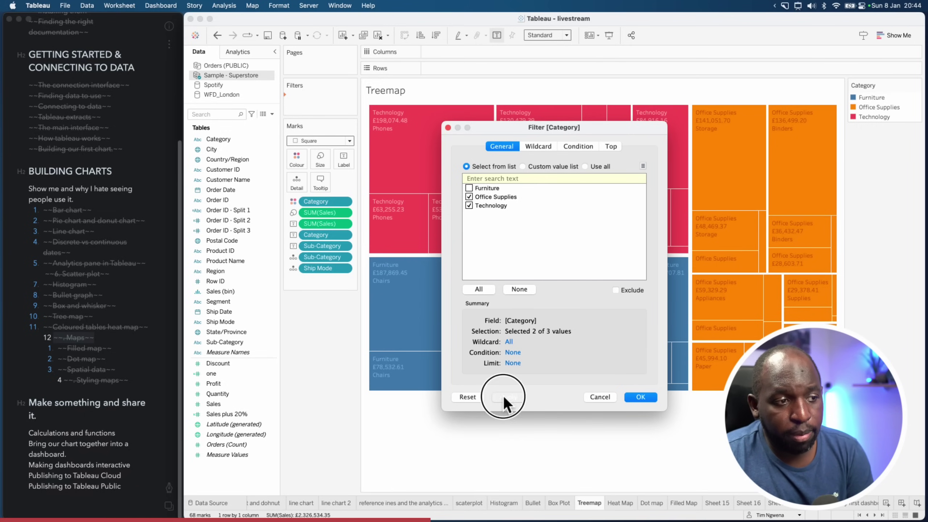
click(625, 397)
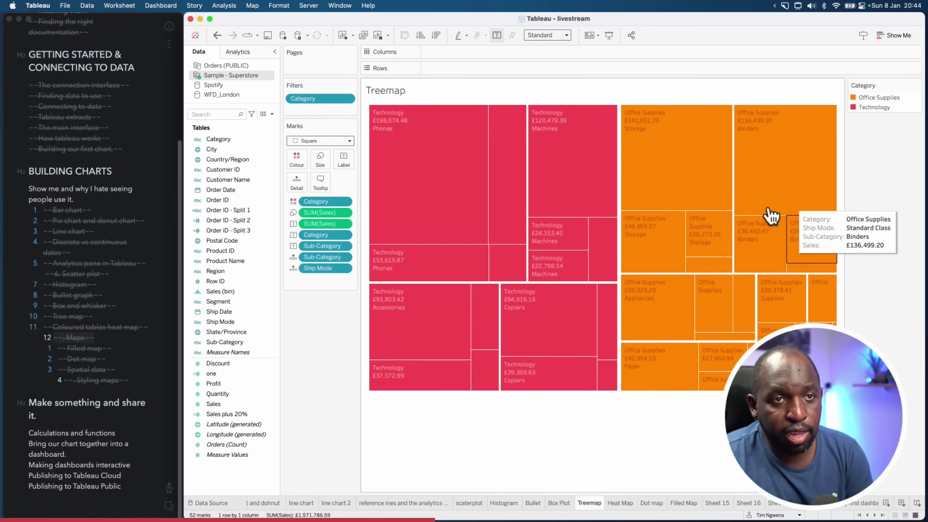
mouse_move(763, 228)
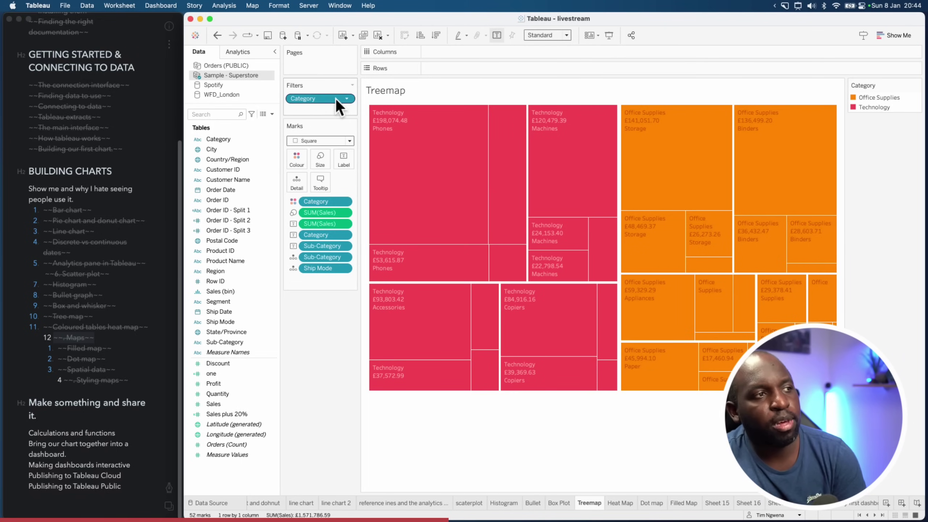
Remove the Category filter pill and show an interactive Category filter card instead
drag(335, 99, 336, 314)
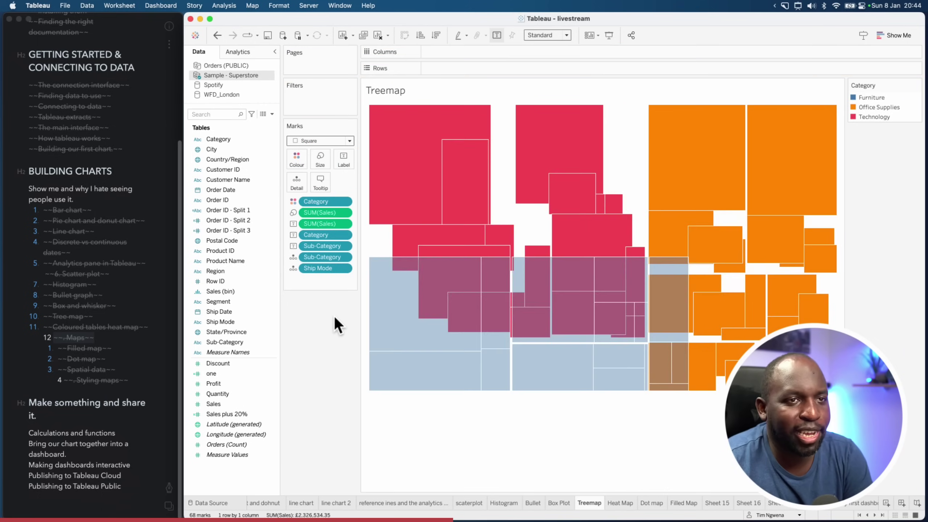
right_click(238, 141)
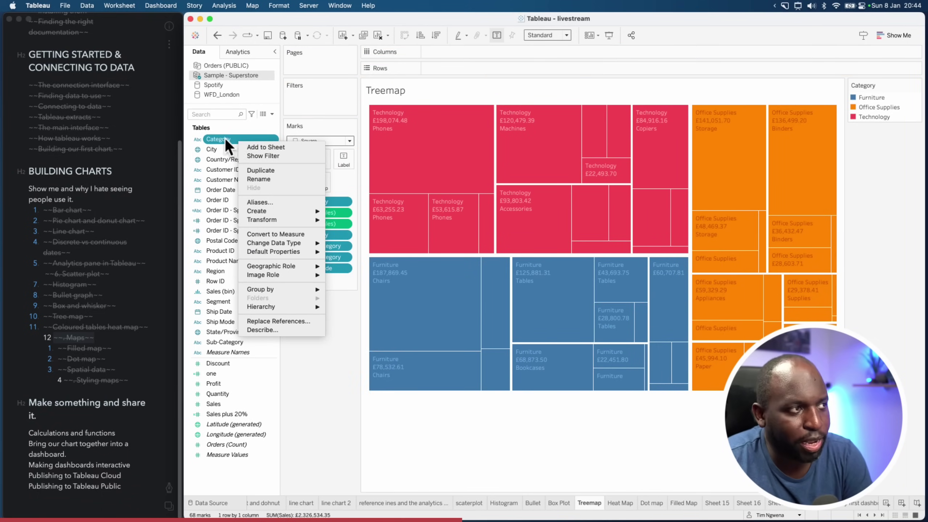
click(273, 157)
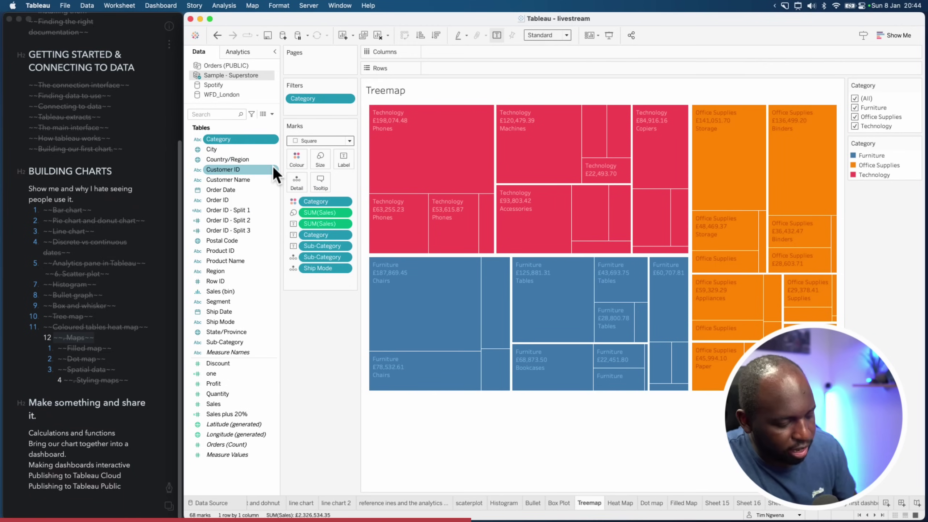
key(super+alt+a)
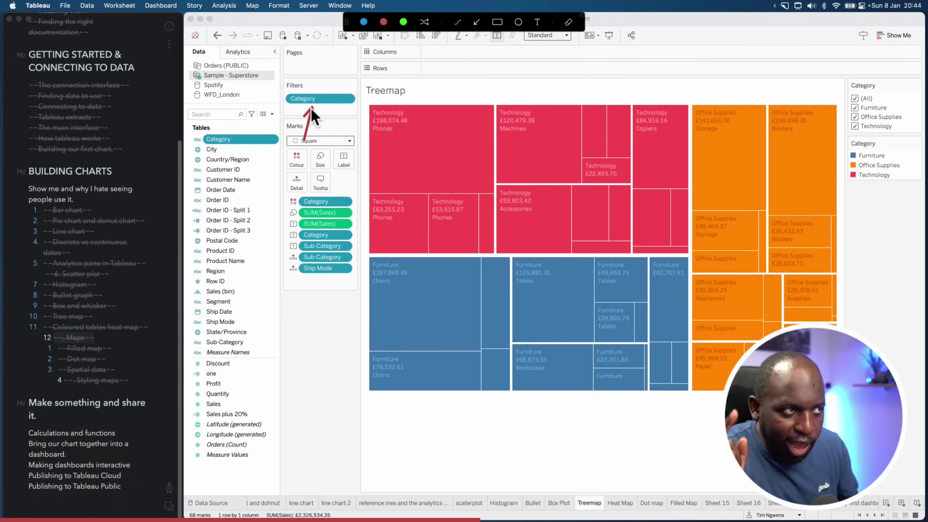
drag(384, 96, 842, 92)
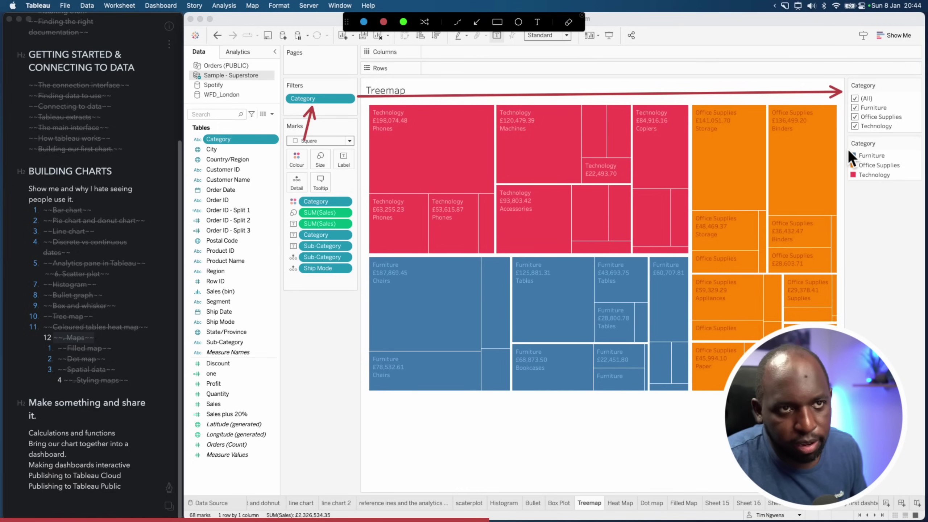
key(Escape)
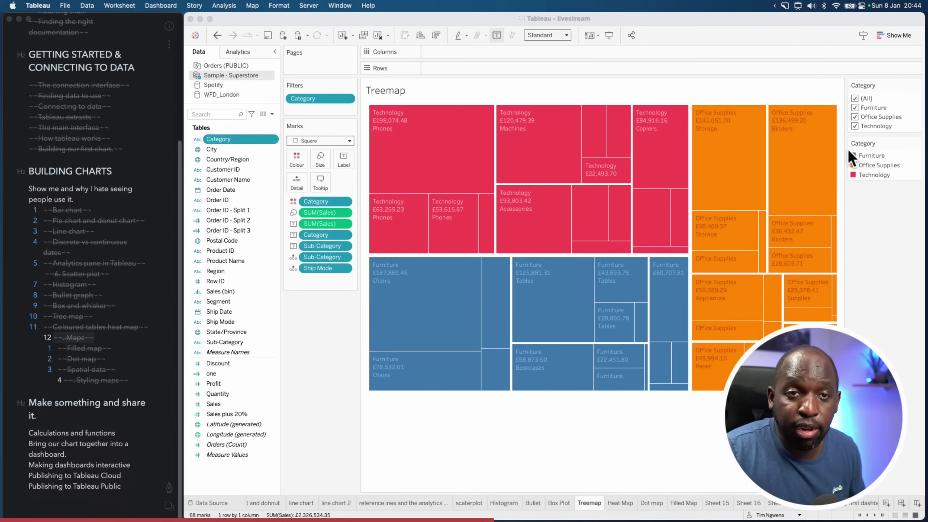
Test the Category filter by unticking Furniture, Office Supplies and Technology, then re-ticking all three
click(855, 107)
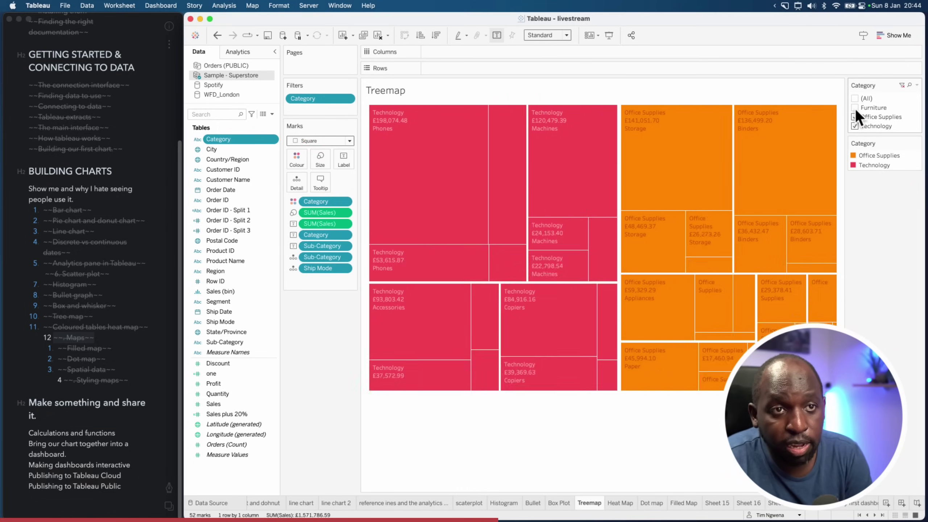
click(855, 116)
click(854, 126)
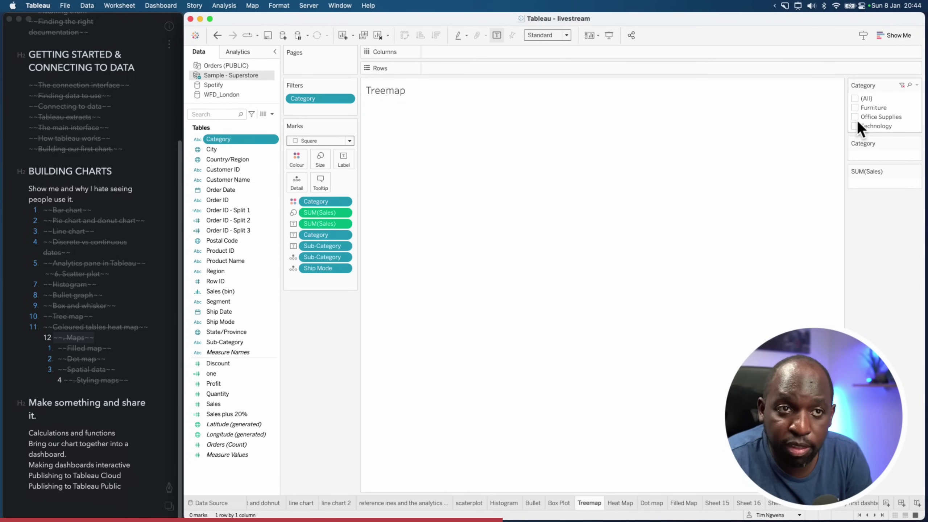
click(855, 126)
click(856, 127)
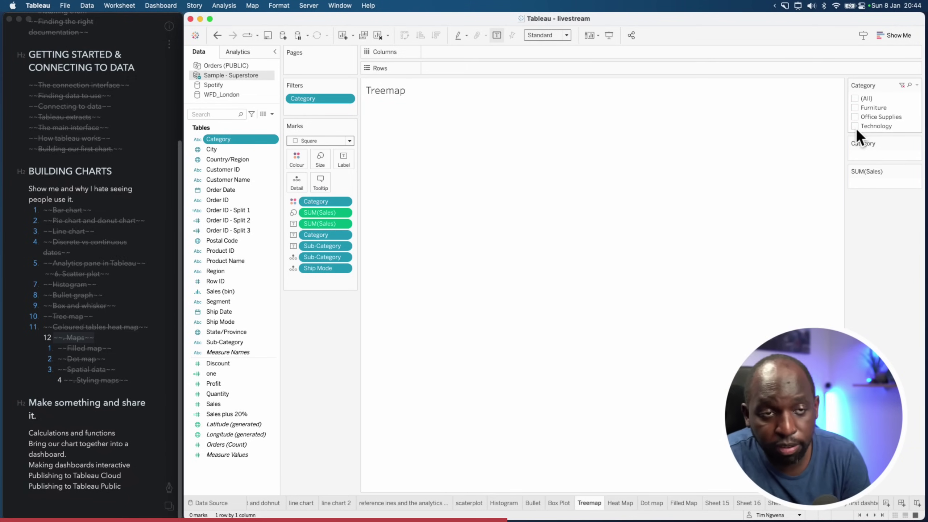
click(856, 125)
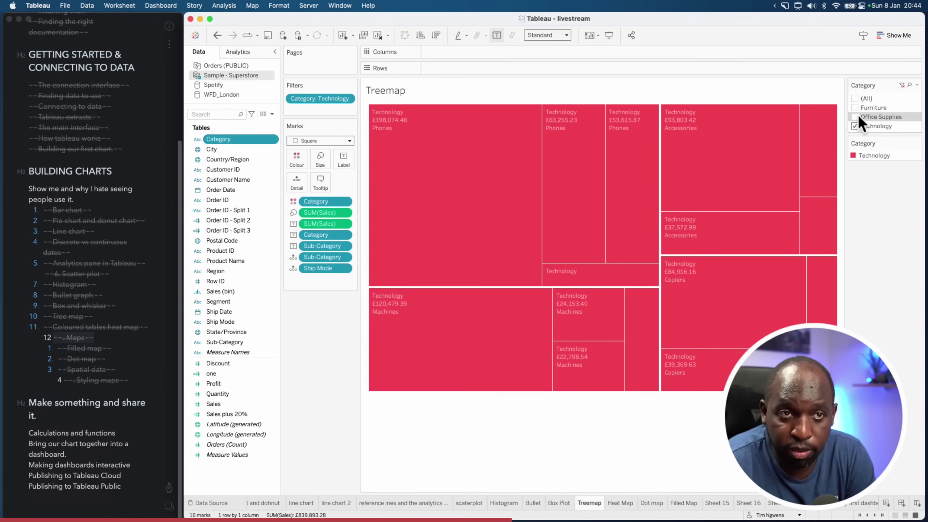
click(857, 116)
click(856, 107)
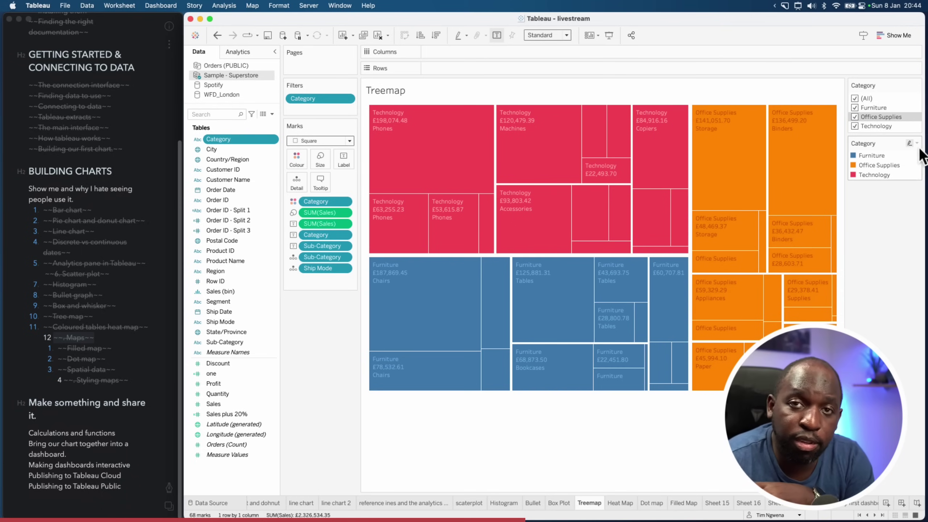
Switch the Category filter to Single Value (list) and try Office Supplies, Technology, then All
click(917, 85)
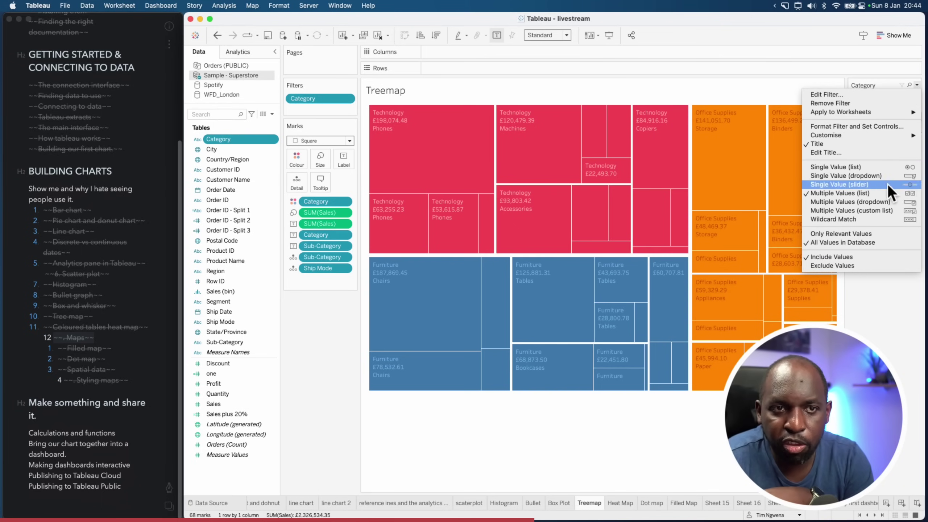
click(894, 168)
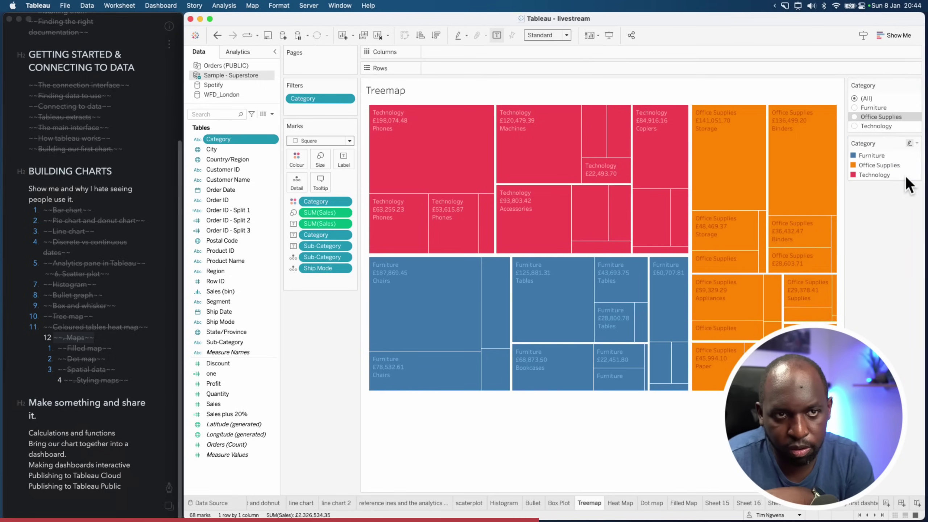
click(856, 116)
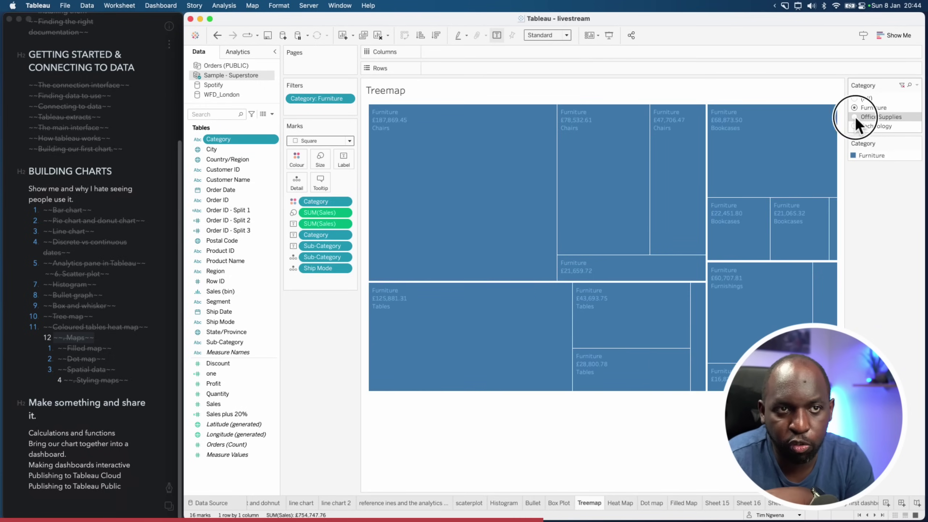
click(854, 125)
click(862, 99)
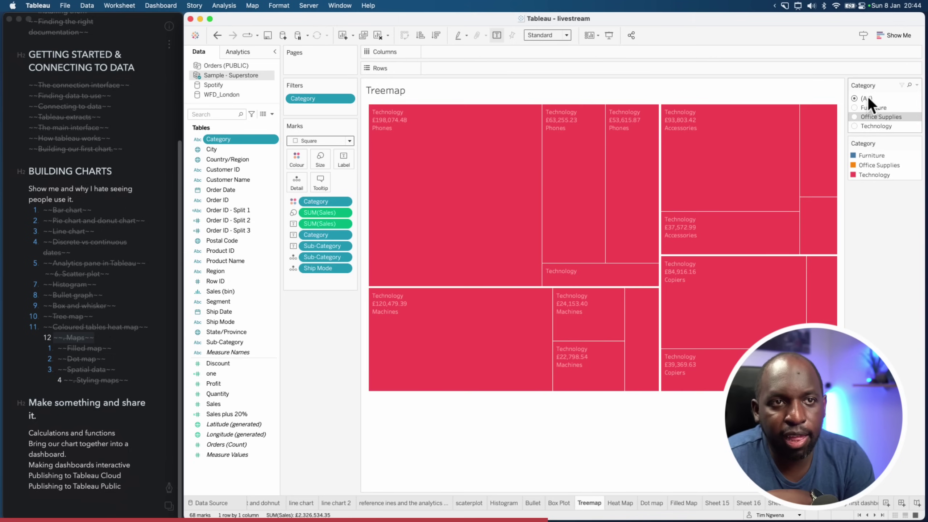
Change the filter to a Multiple Values (dropdown), test excluding categories, and reselect (All)
click(918, 85)
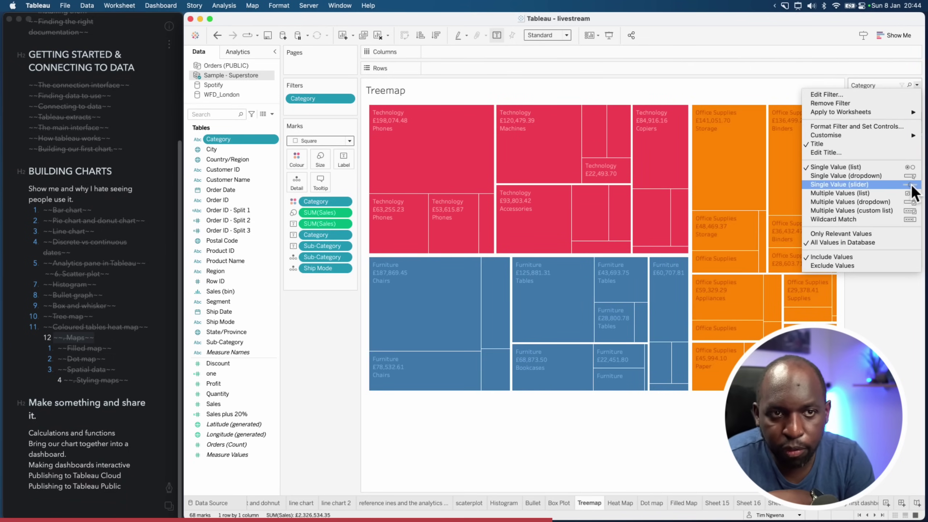
click(879, 202)
click(888, 98)
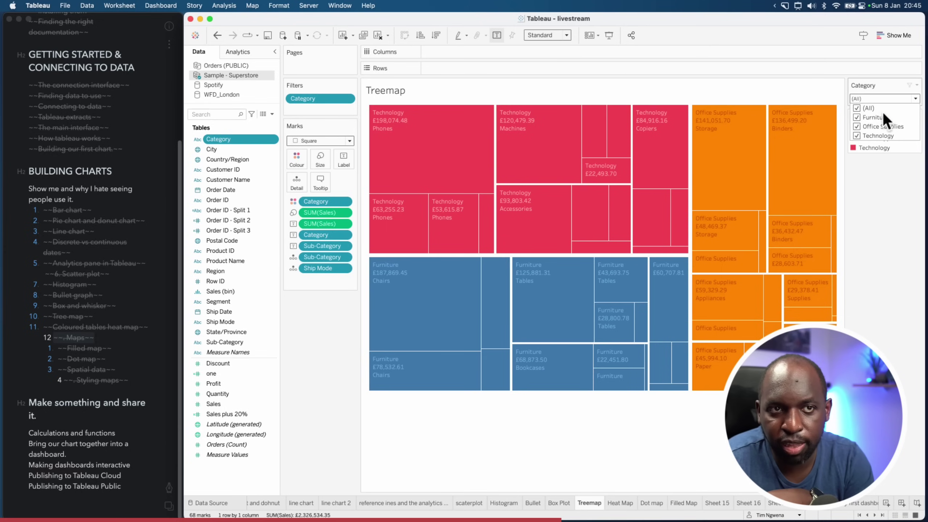
click(859, 118)
click(857, 125)
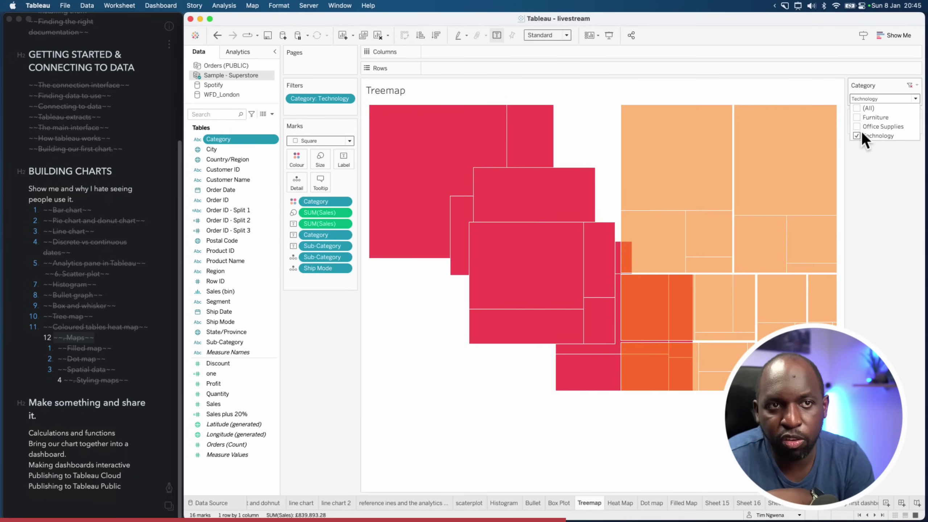
click(860, 107)
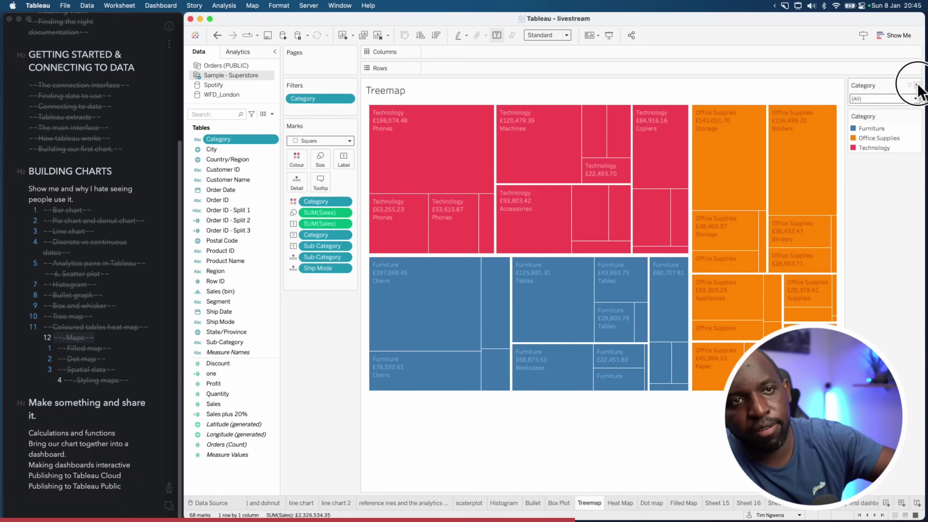
Toggle the Category filter between Include Values and Exclude Values
click(917, 85)
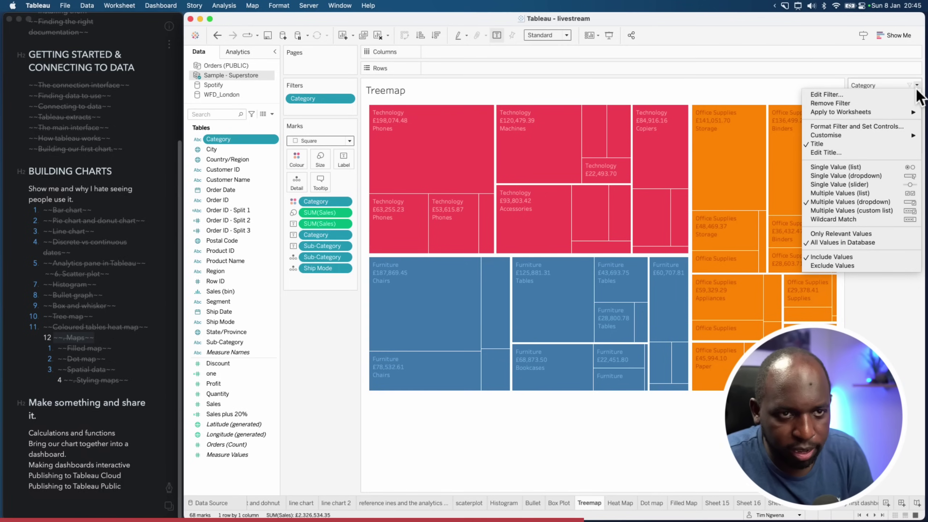
click(911, 263)
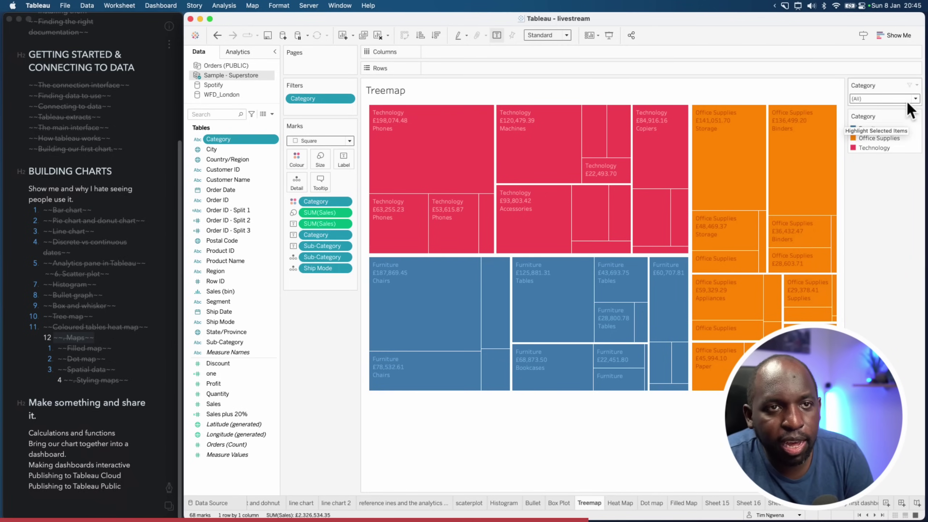
click(917, 86)
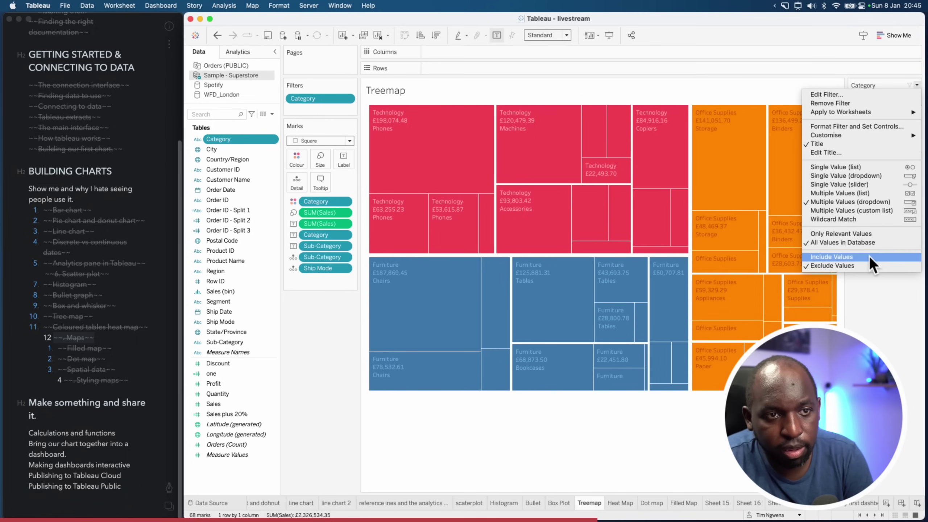
click(871, 256)
click(916, 87)
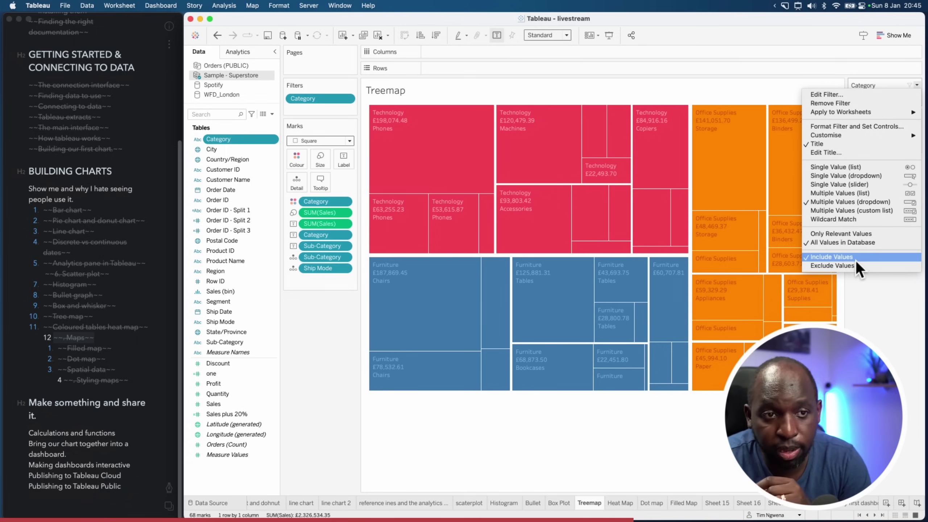
click(851, 265)
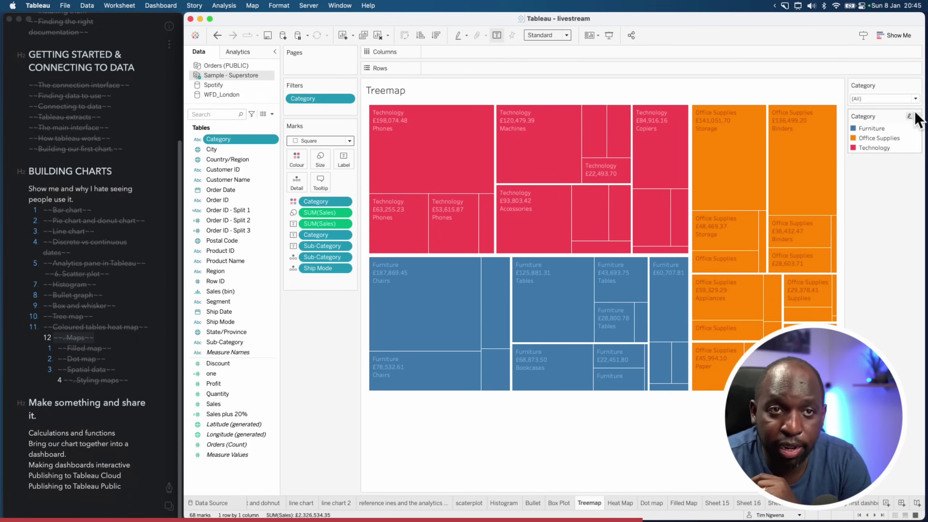
In exclude mode, tick Furniture, Office Supplies and Technology, then untick Technology
click(915, 98)
click(857, 117)
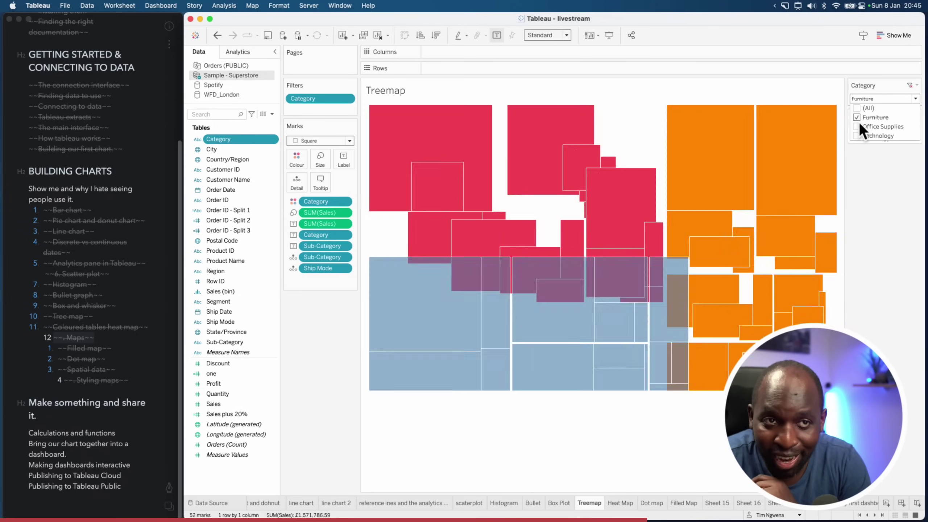
click(859, 125)
click(858, 135)
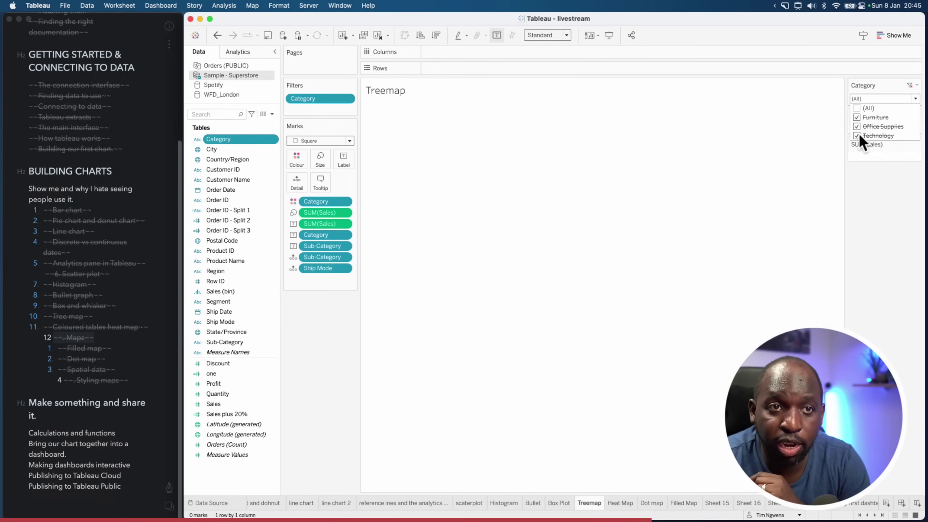
click(857, 136)
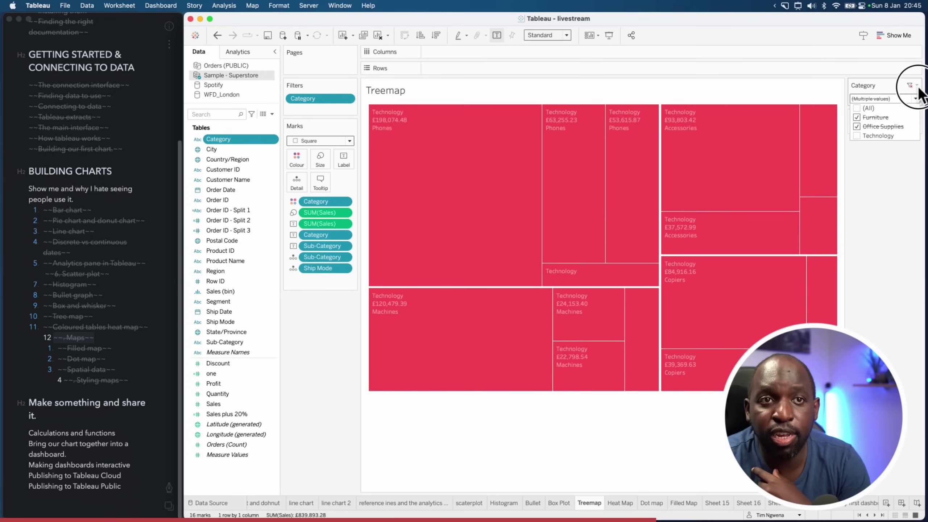
Set the filter back to Include Values with (All) ticked, and return to My first dashboard
click(918, 85)
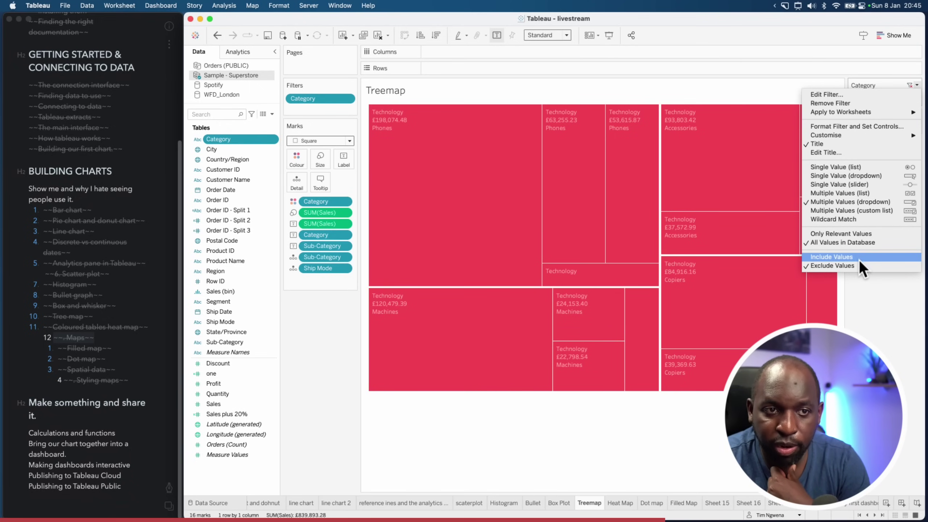
click(859, 266)
click(887, 100)
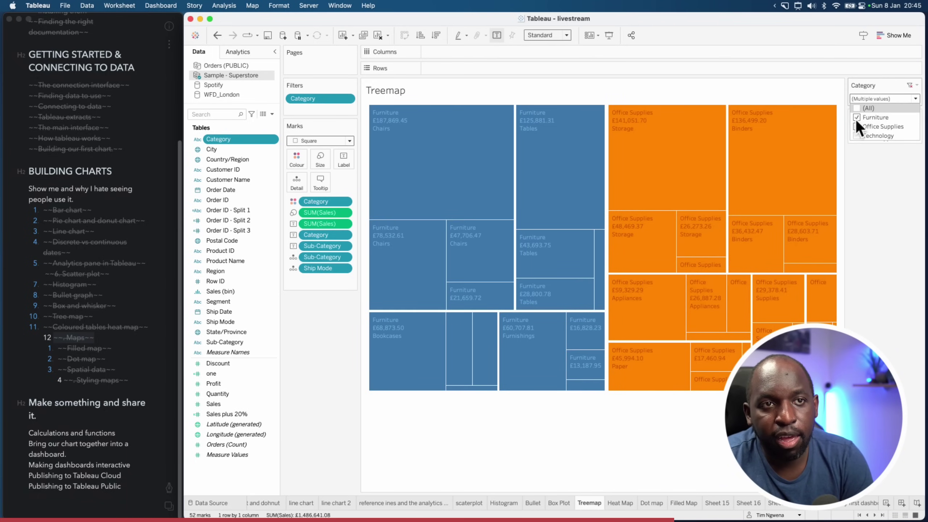
click(857, 108)
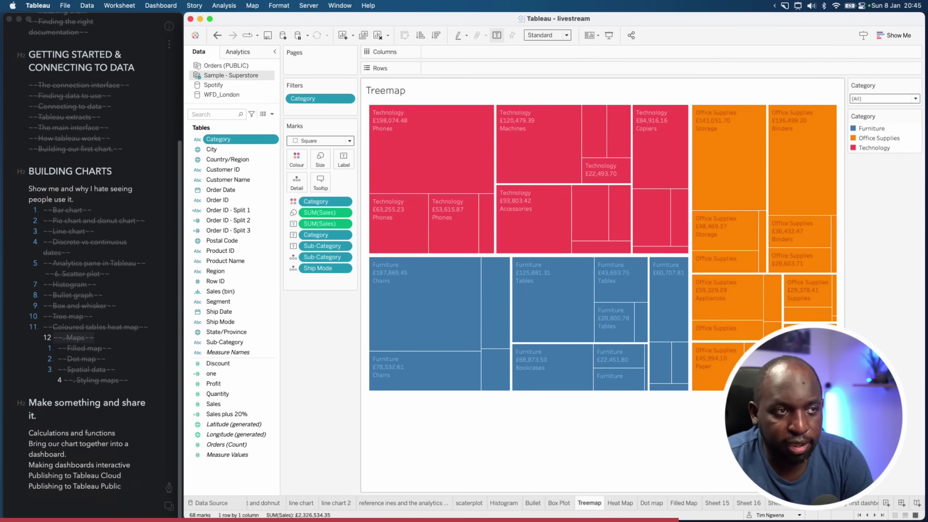
click(857, 504)
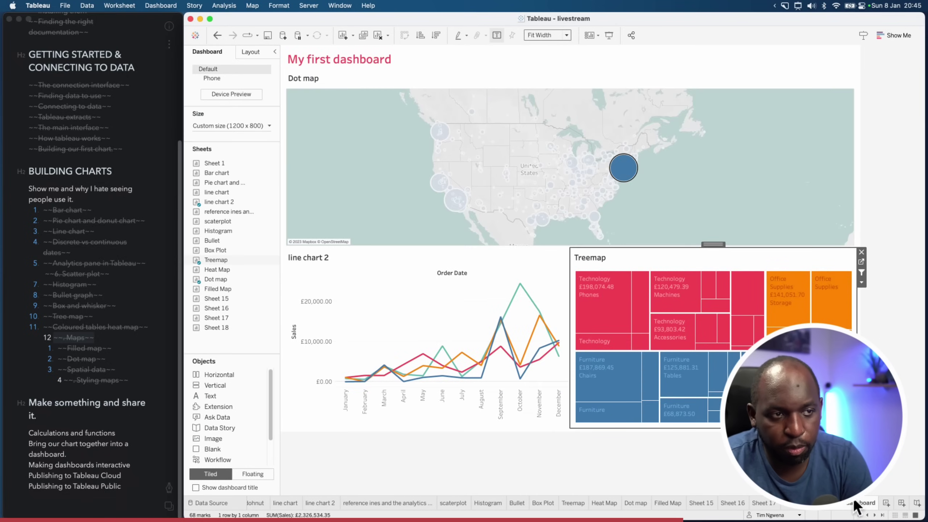
Add the Treemap's Category filter card to the dashboard through Filters > Category
key(Escape)
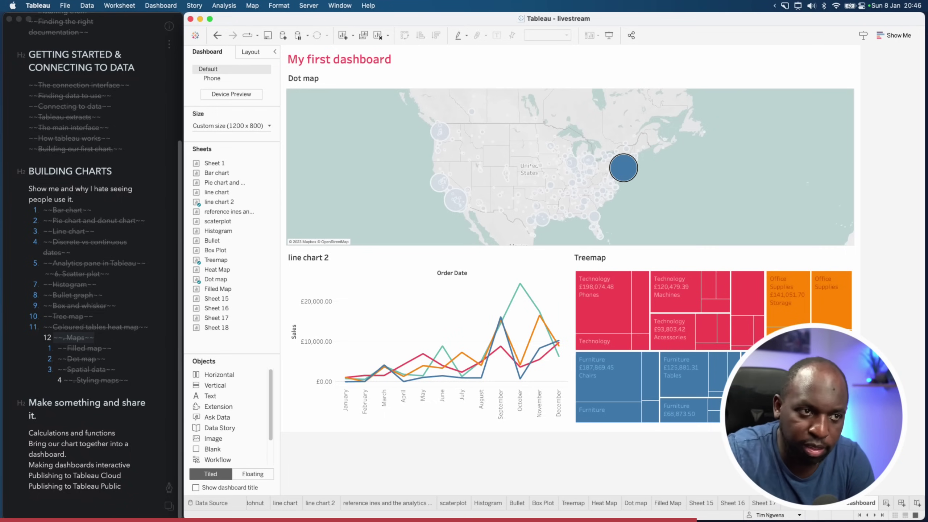
click(731, 267)
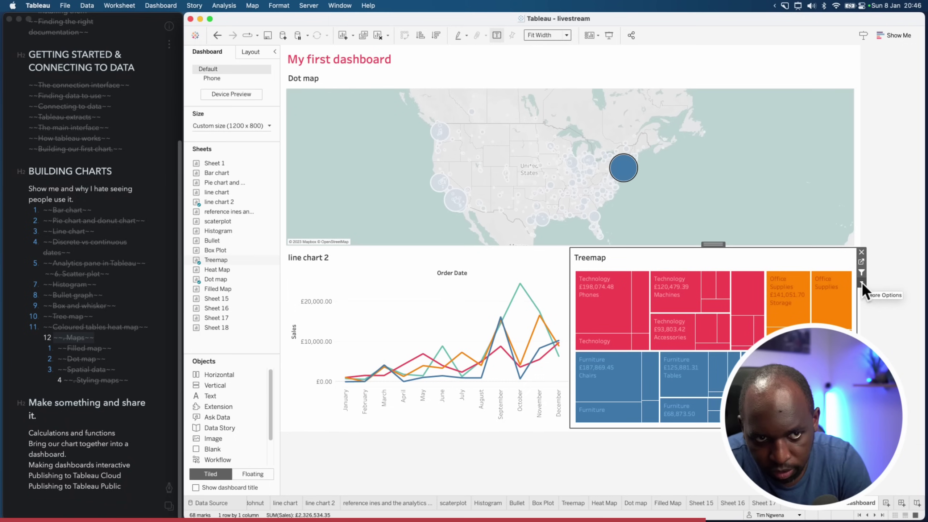
click(862, 284)
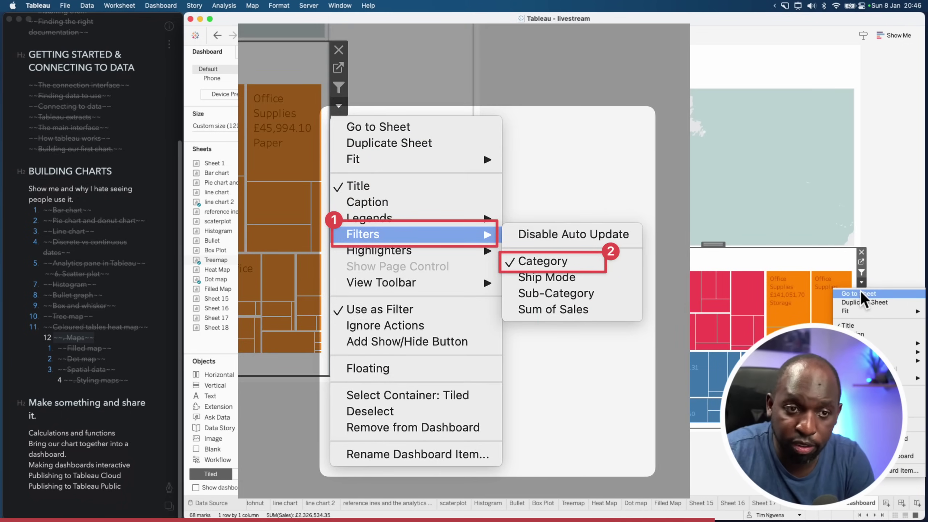
mouse_move(884, 351)
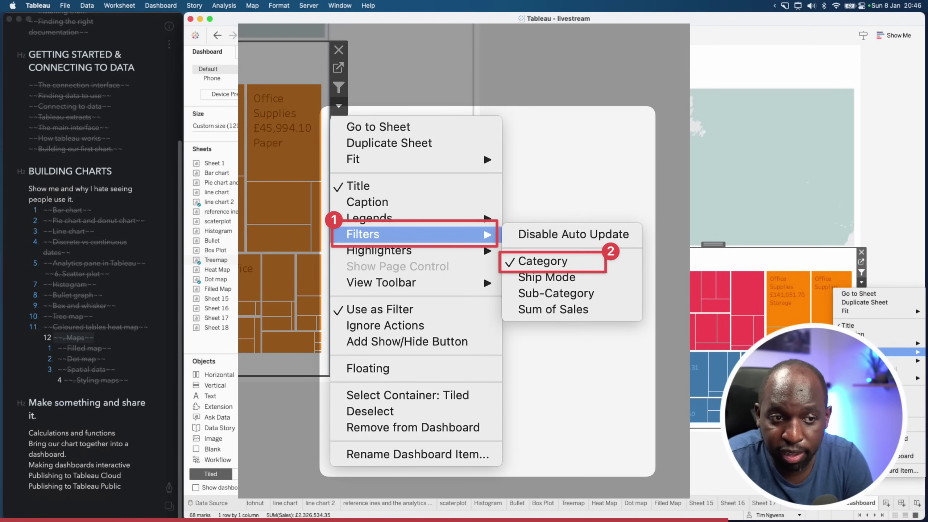
click(786, 366)
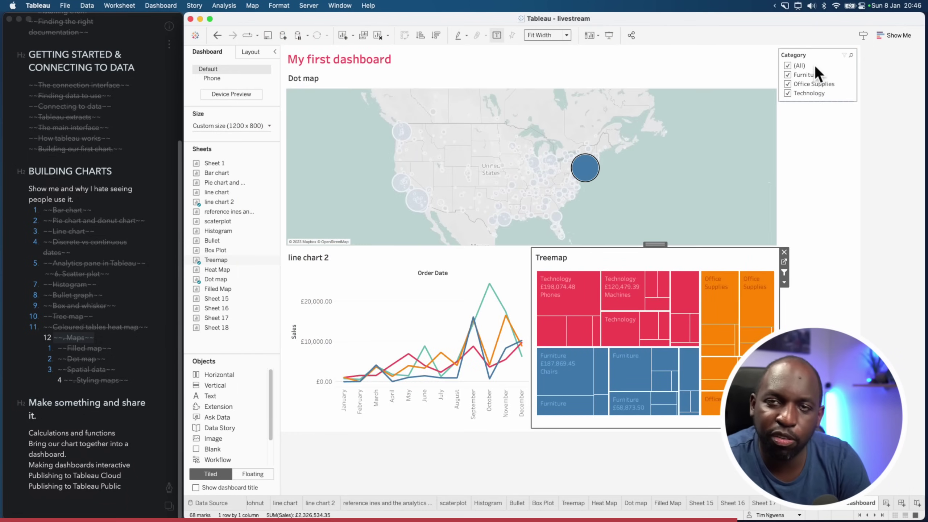
Test the dashboard Category filter by unticking categories, then re-tick all three
click(809, 68)
click(787, 76)
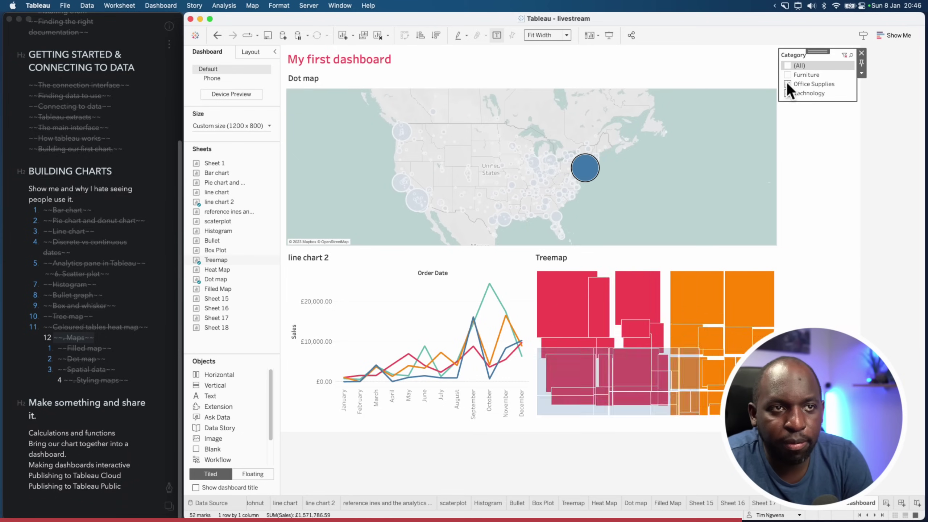
click(788, 84)
click(788, 93)
click(788, 93)
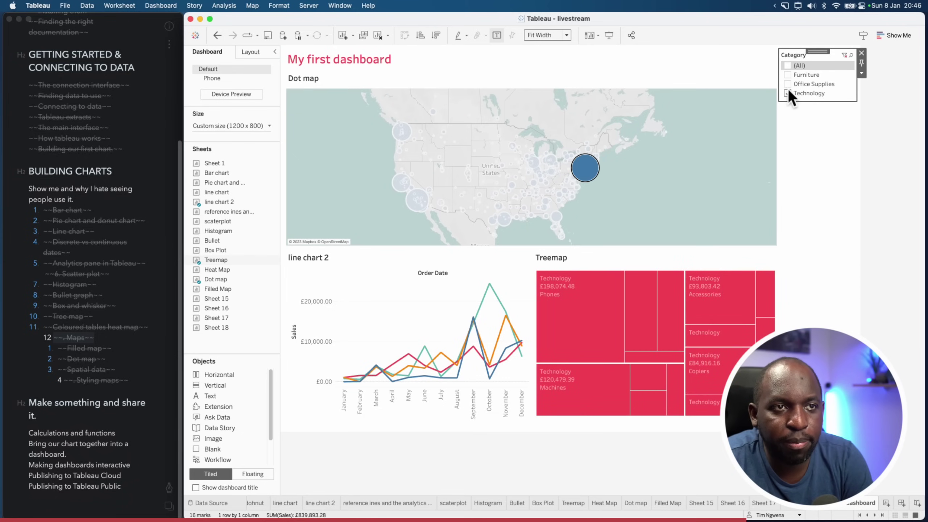
click(789, 84)
click(788, 75)
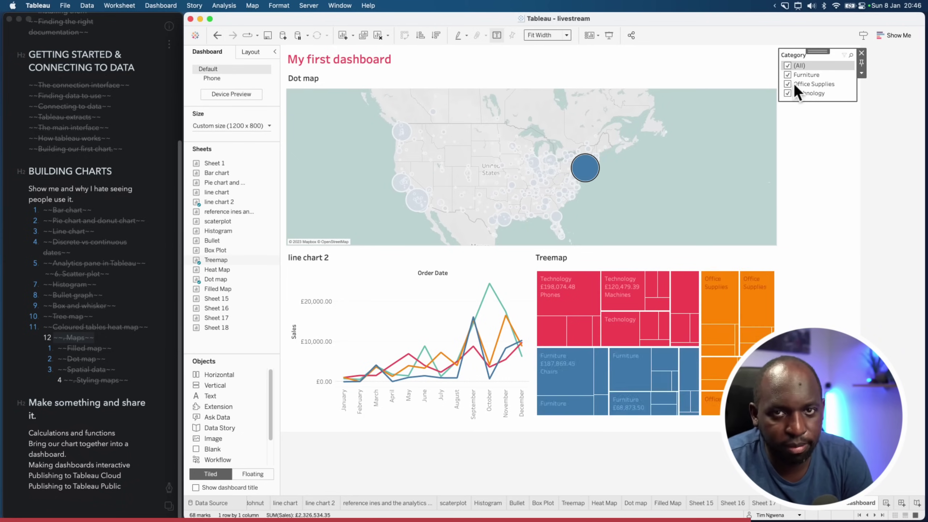
click(862, 74)
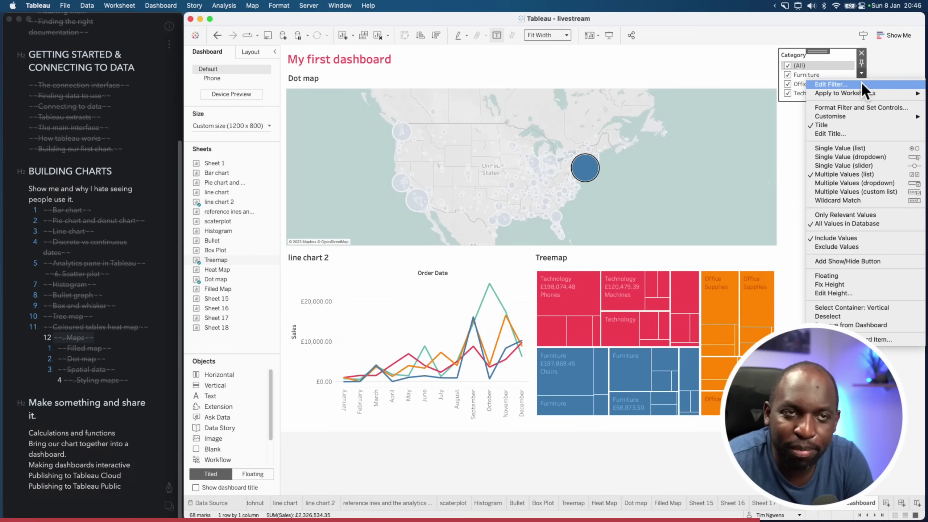
Apply the Category filter to Selected Worksheets, choosing all dashboard sheets, and confirm with OK
mouse_move(863, 91)
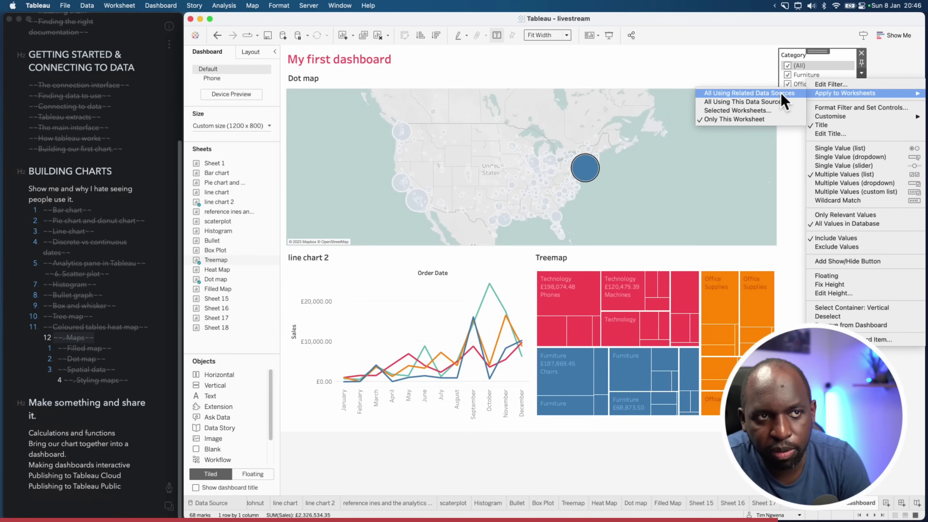
click(760, 112)
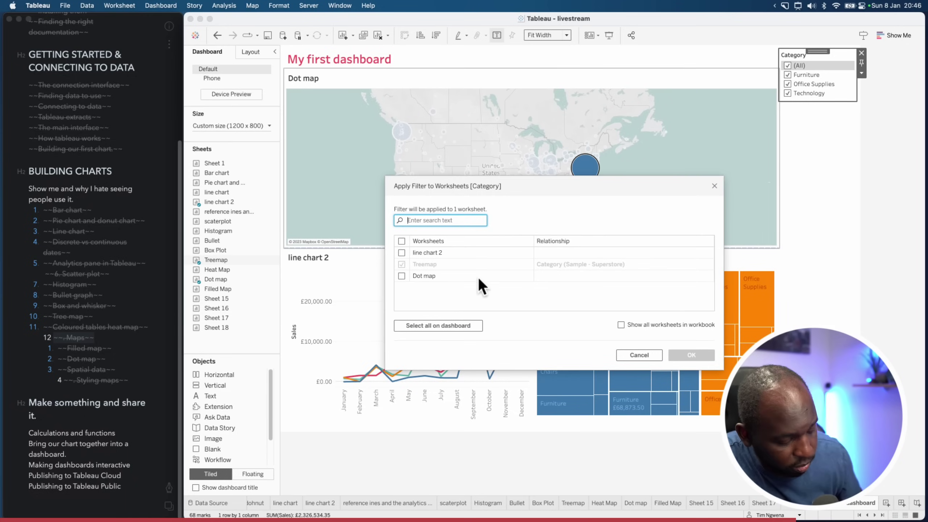
key(ctrl+shift+a)
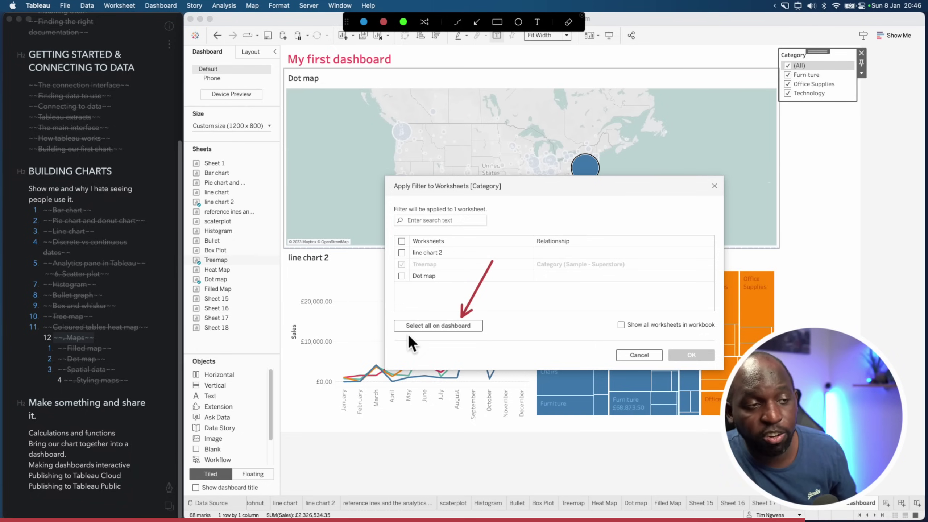
key(ctrl+shift+a)
click(435, 328)
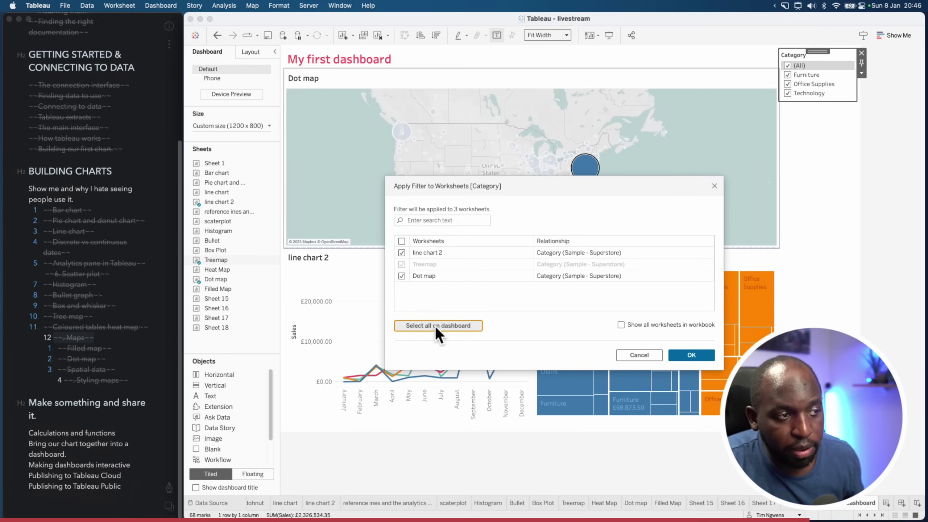
key(ctrl+shift+a)
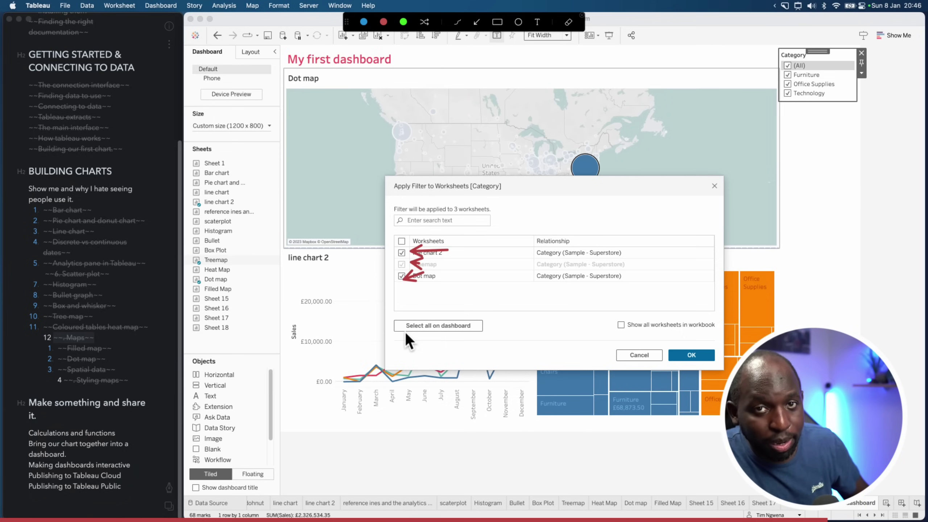
key(Escape)
drag(512, 261, 446, 266)
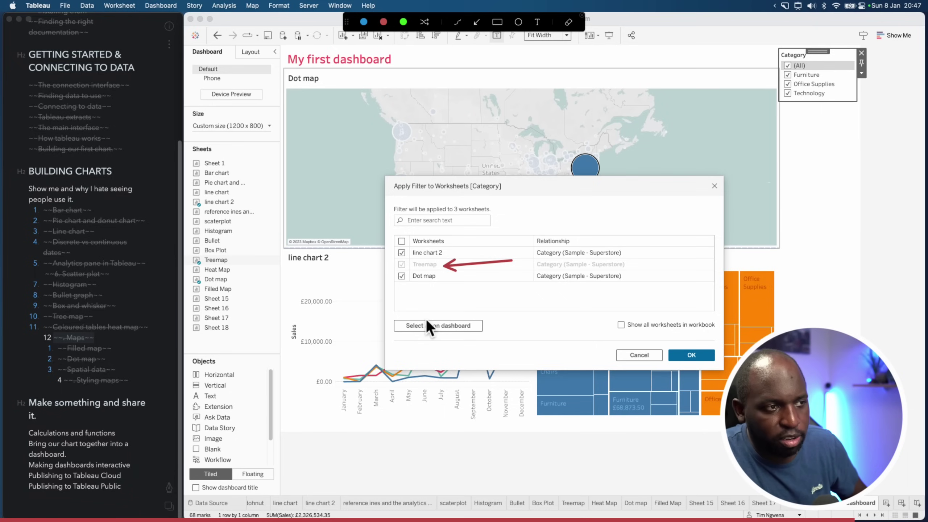
key(Escape)
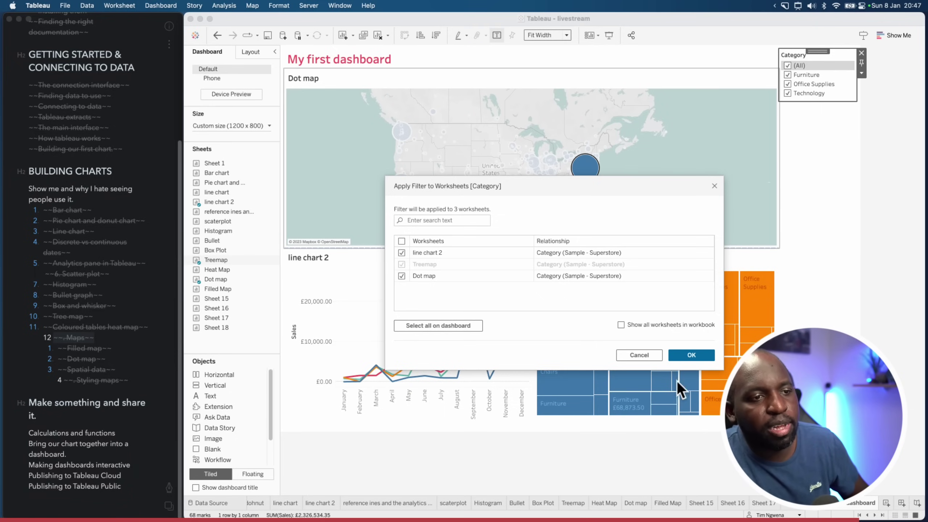
click(695, 357)
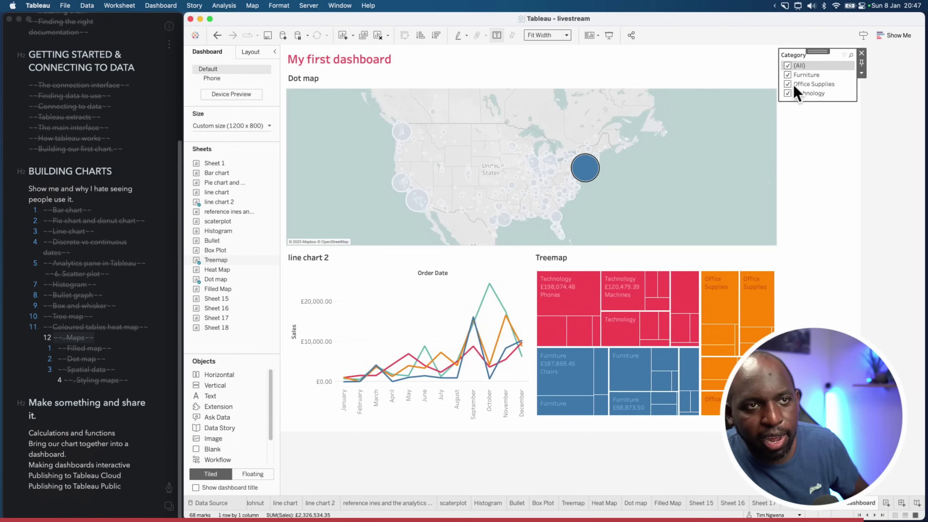
Adjust the Category filter checkboxes so only Office Supplies is included on every chart
click(788, 75)
click(788, 83)
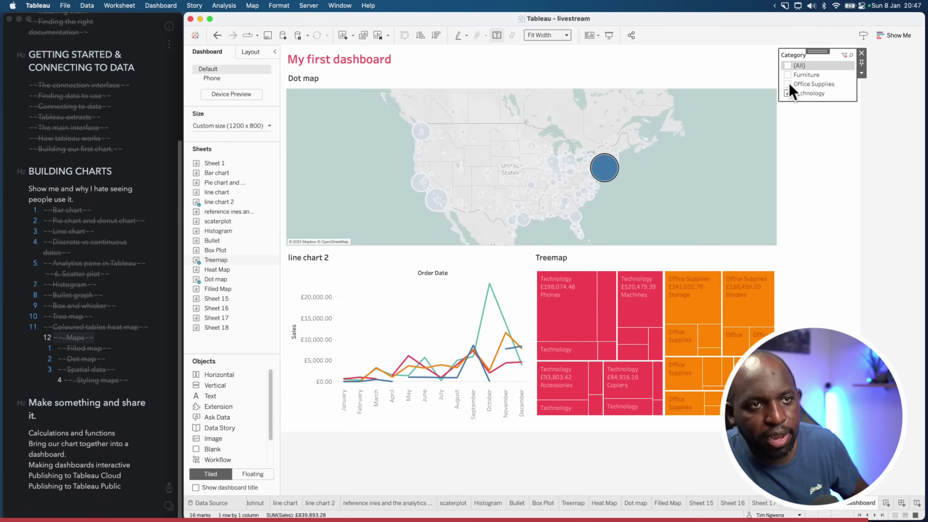
click(659, 188)
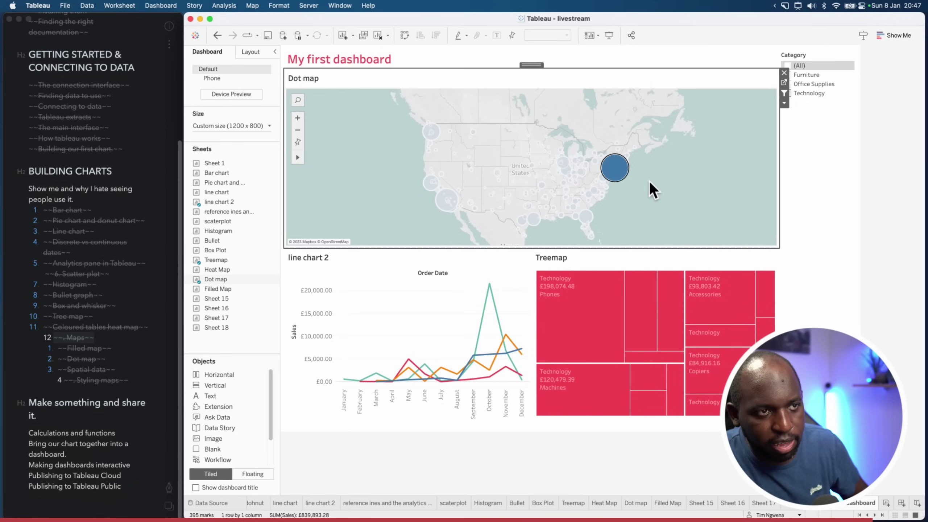
click(801, 86)
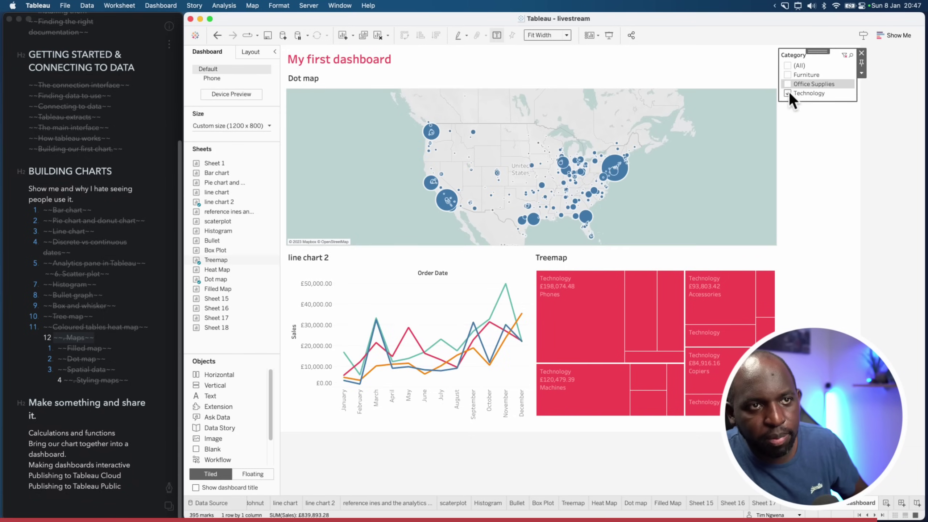
click(789, 93)
click(788, 93)
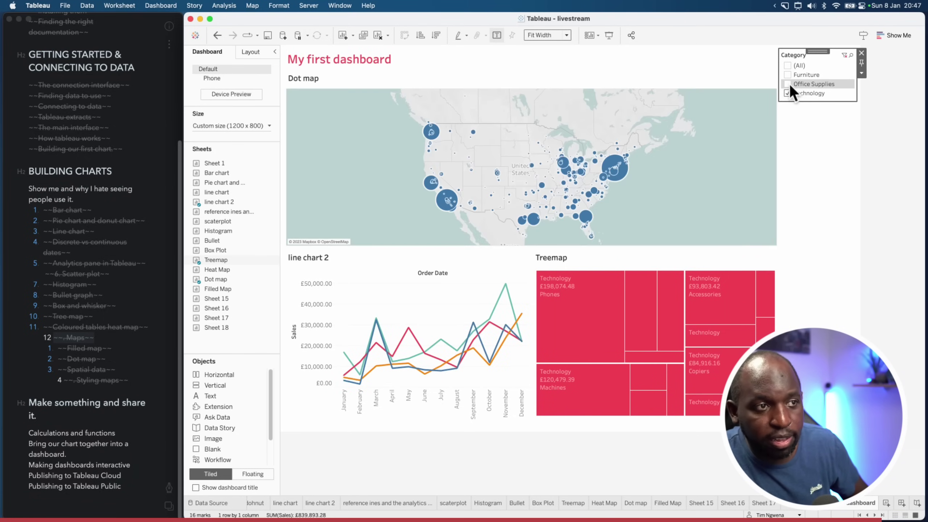
click(788, 84)
click(789, 93)
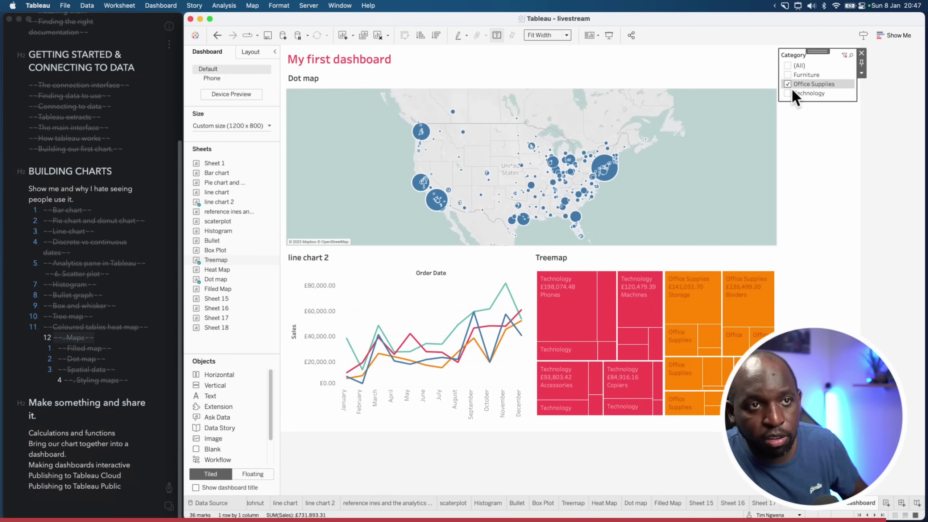
Cross-filter the map and line chart by clicking treemap tiles such as £141,051.70 Storage, then clear
mouse_move(644, 308)
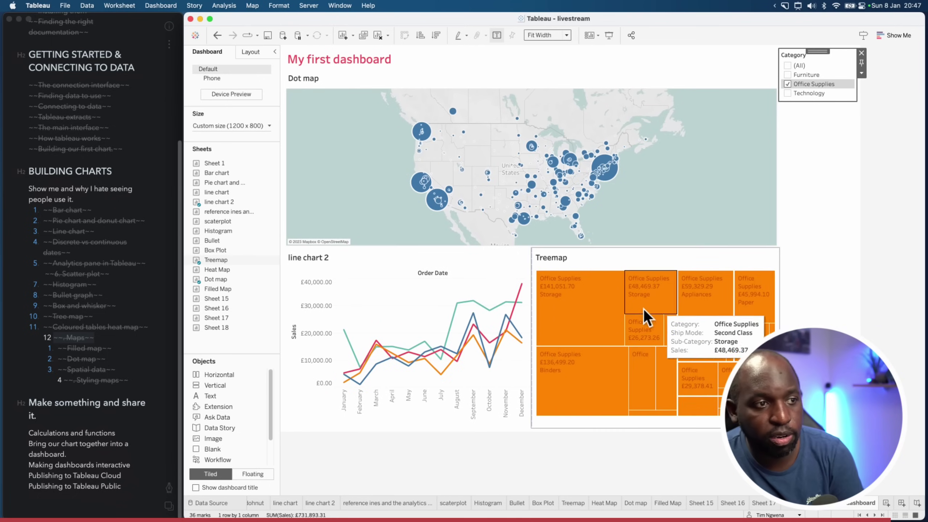
mouse_move(599, 306)
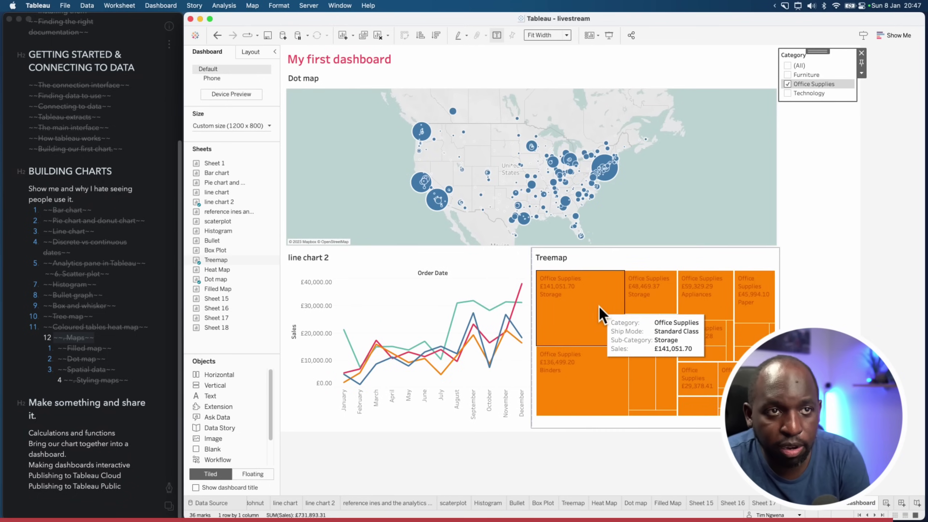
click(582, 318)
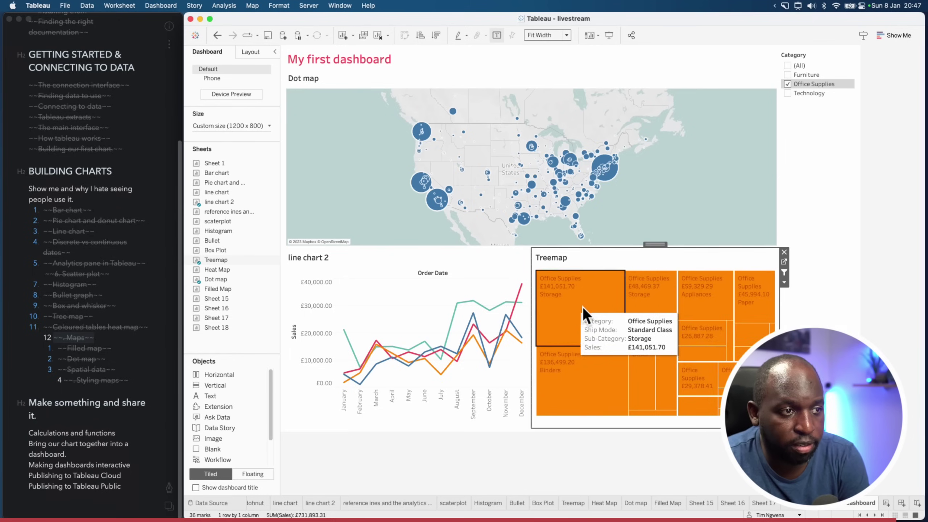
click(658, 301)
click(636, 381)
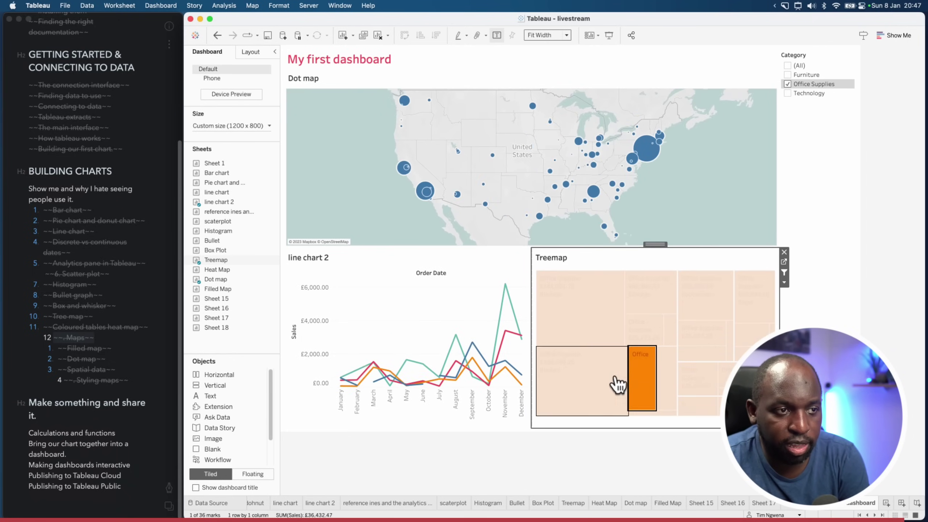
click(598, 374)
click(606, 321)
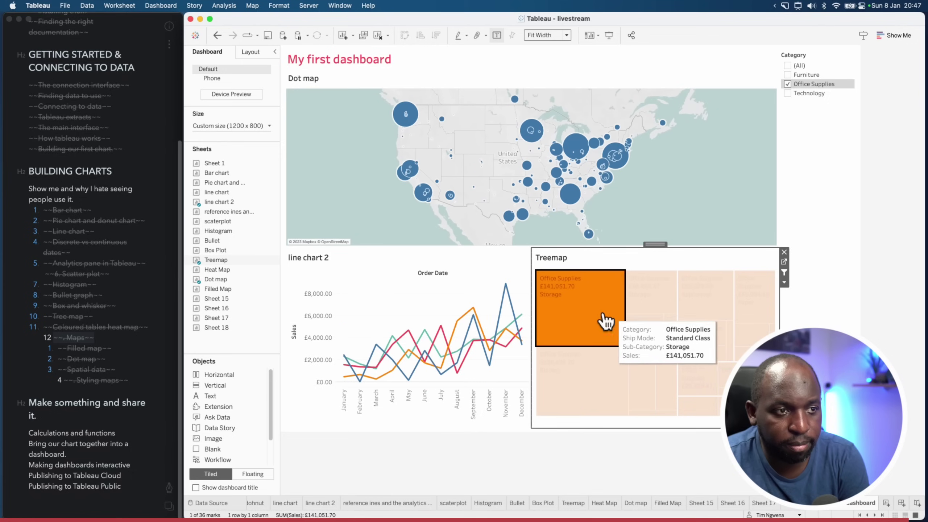
click(608, 311)
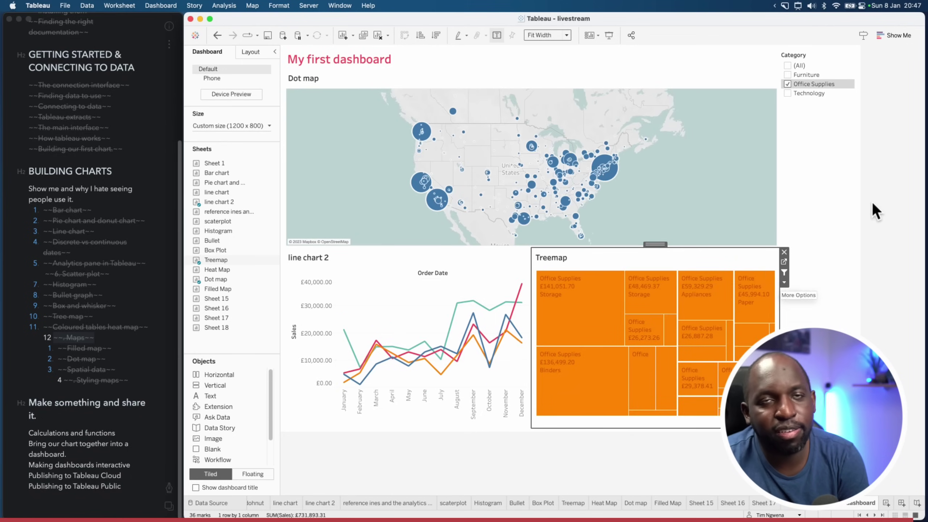
click(887, 170)
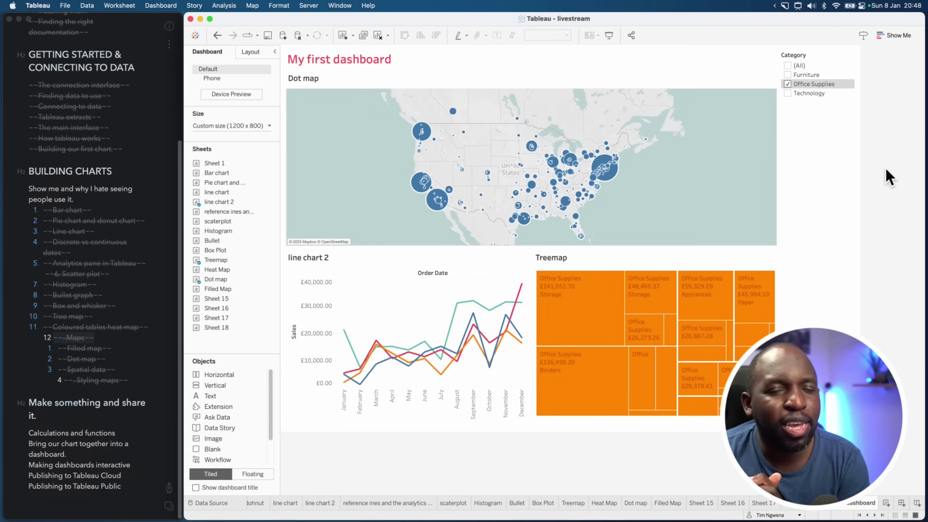
click(565, 325)
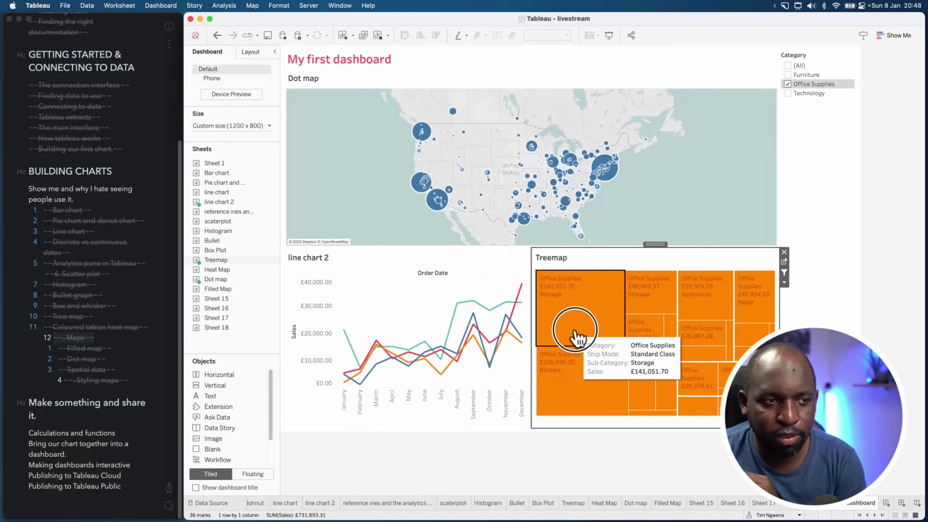
click(572, 272)
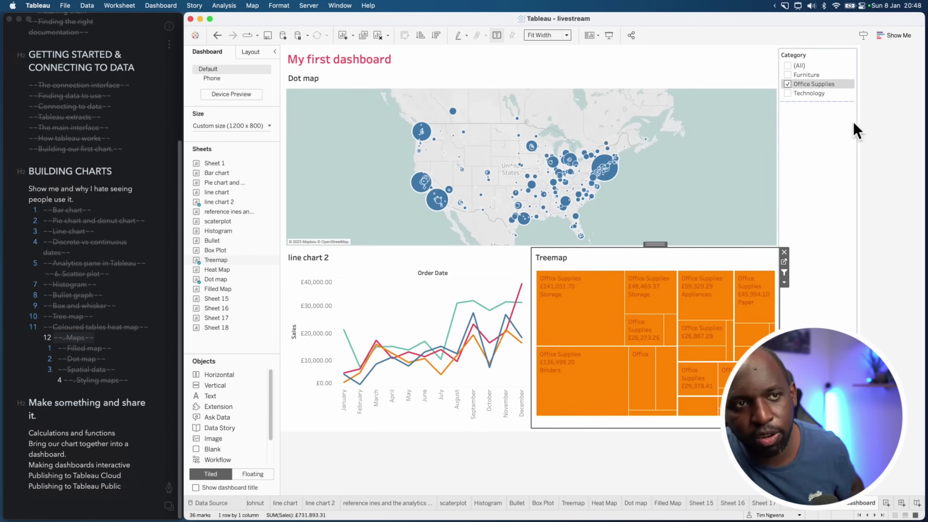
click(87, 418)
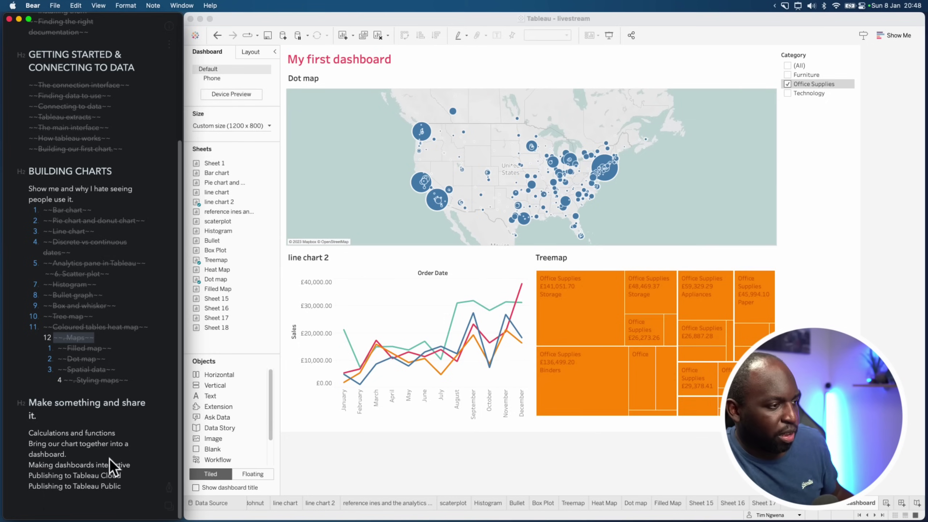
Strike through 'Bring our chart together into a dashboard' and 'Making dashboards interactive' in the outline
triple_click(23, 447)
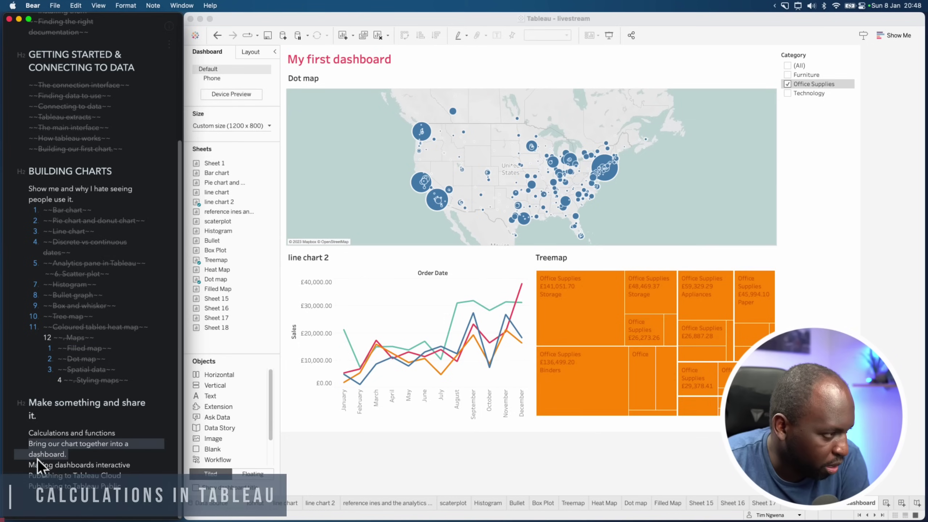
click(130, 470)
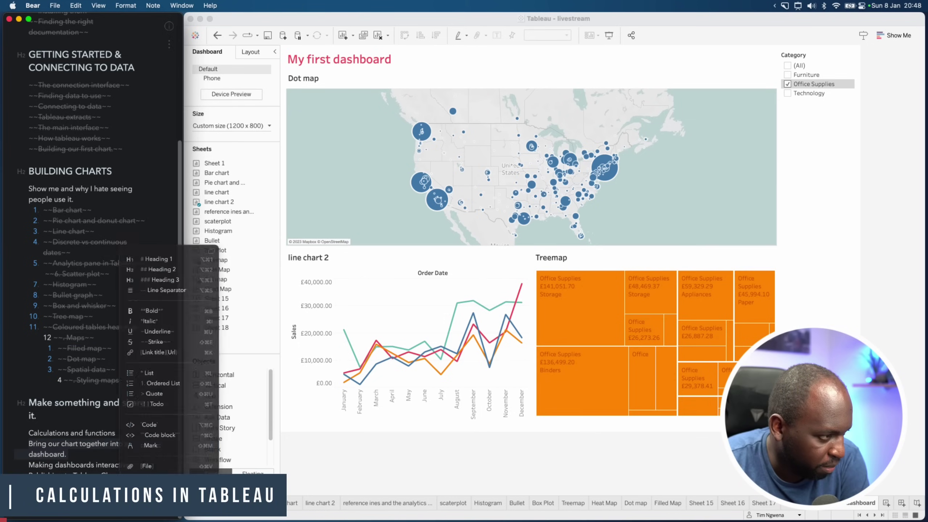
click(165, 320)
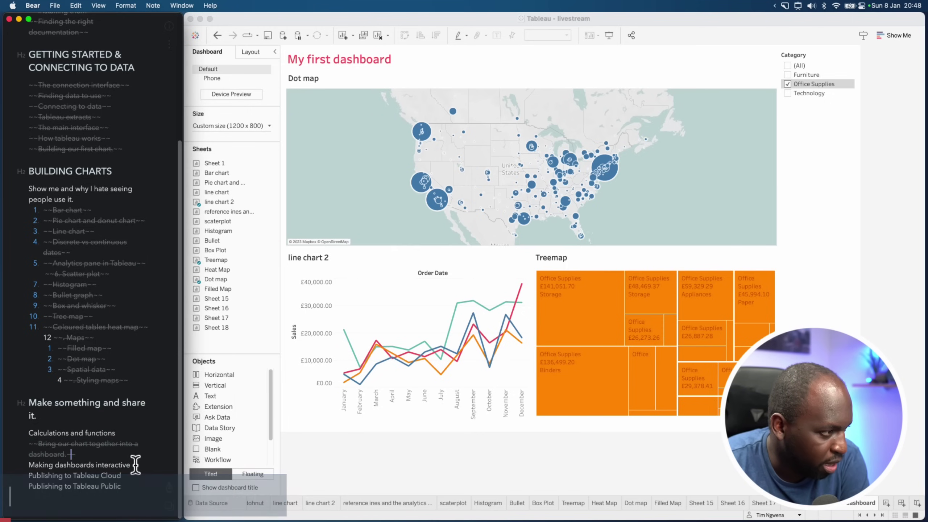
triple_click(63, 468)
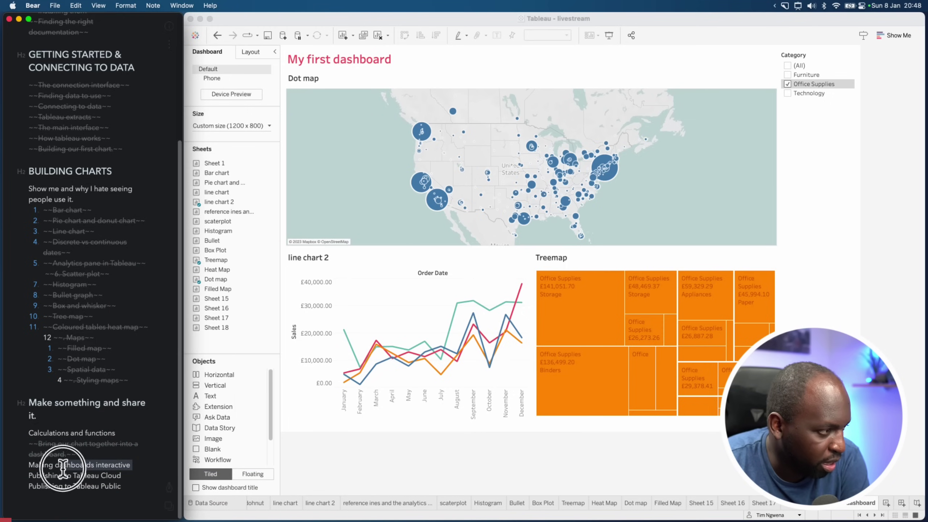
click(169, 487)
click(172, 319)
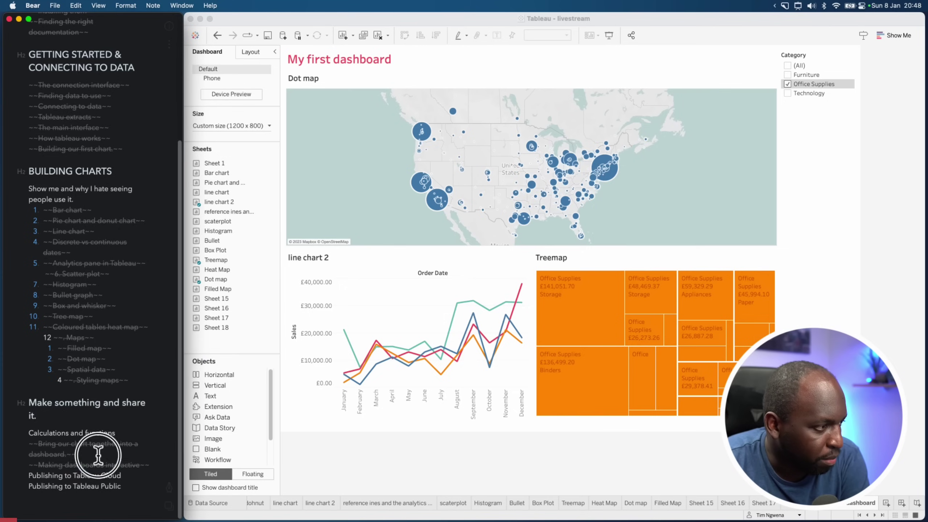
click(123, 426)
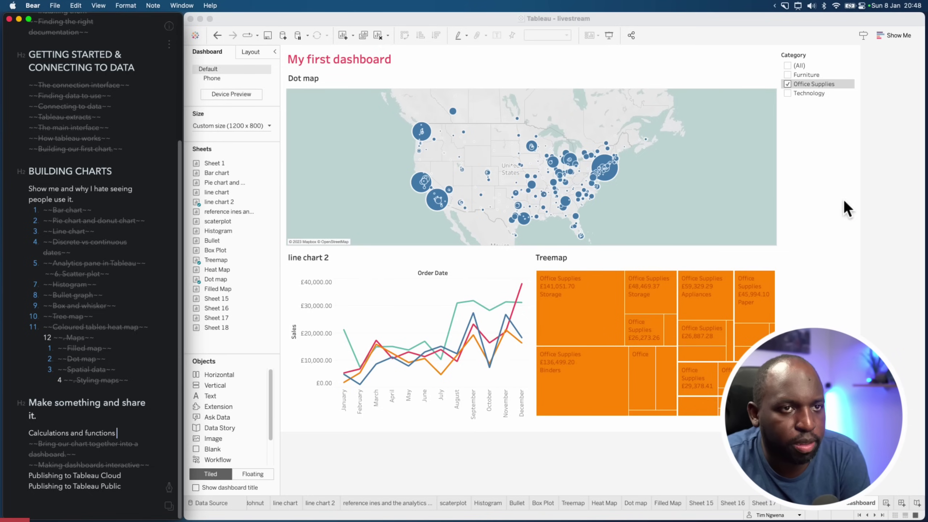
Return to Tableau and step through the sheet tabs to the Bullet worksheet
click(881, 197)
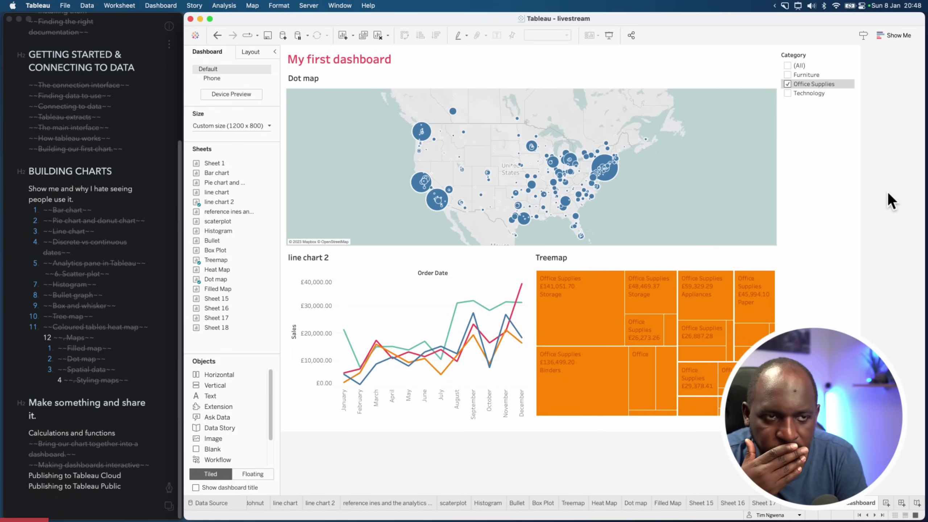
click(763, 503)
click(695, 505)
click(667, 504)
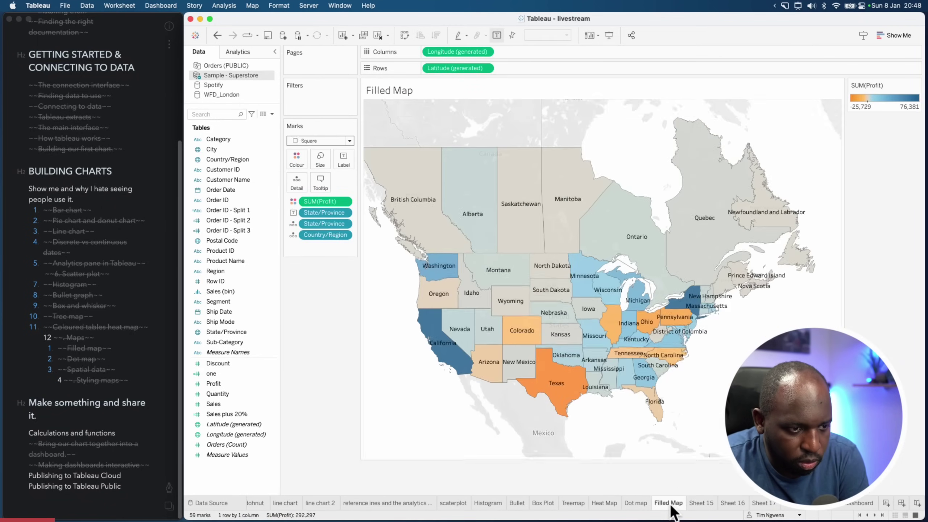
click(634, 504)
click(544, 504)
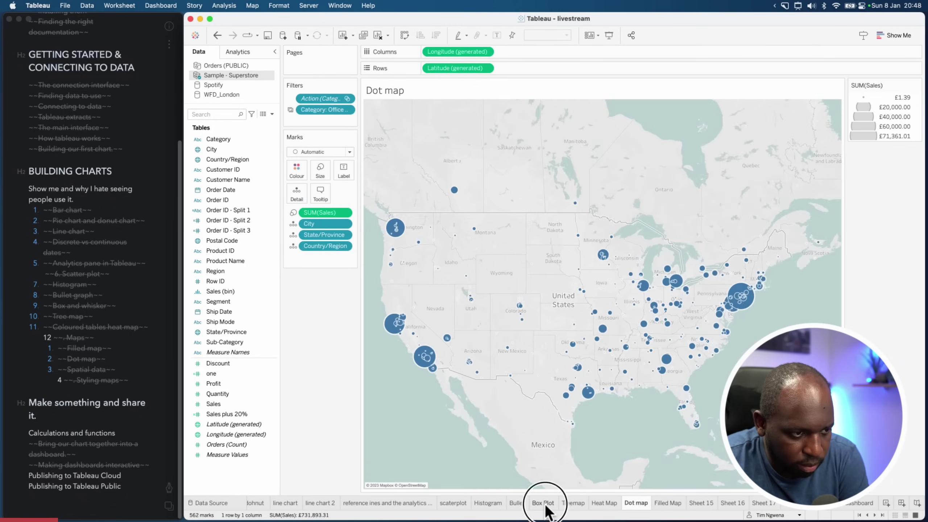
click(517, 504)
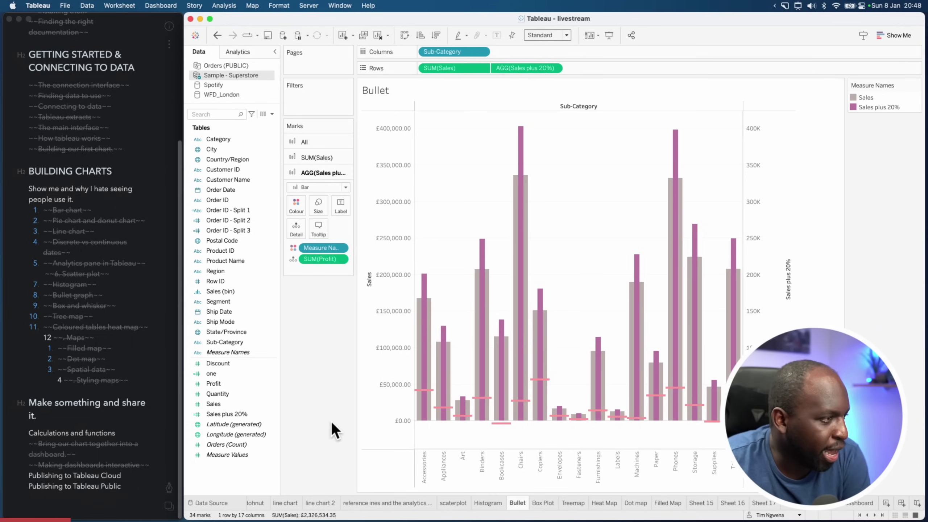
Edit the Sales plus 20% calculated field to view its formula Sum([Sales]) * 1.2
right_click(245, 417)
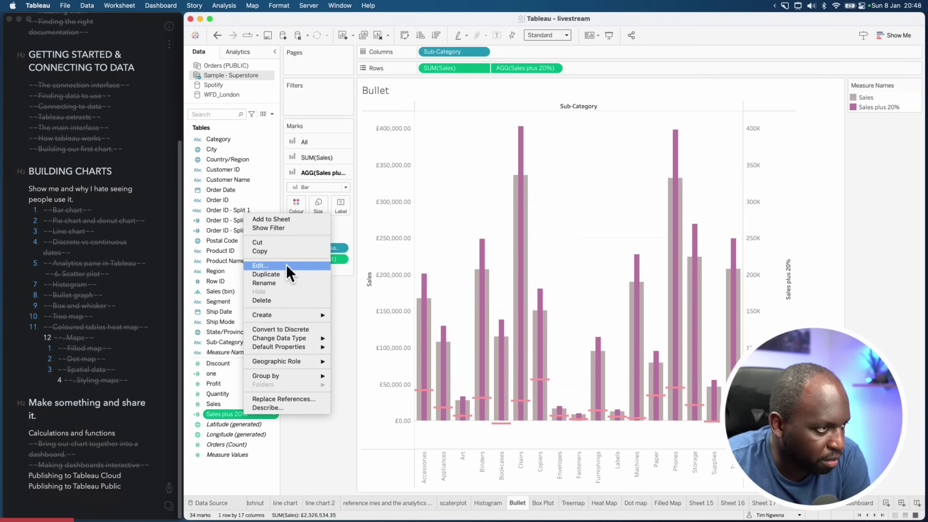
click(287, 266)
drag(496, 287, 371, 300)
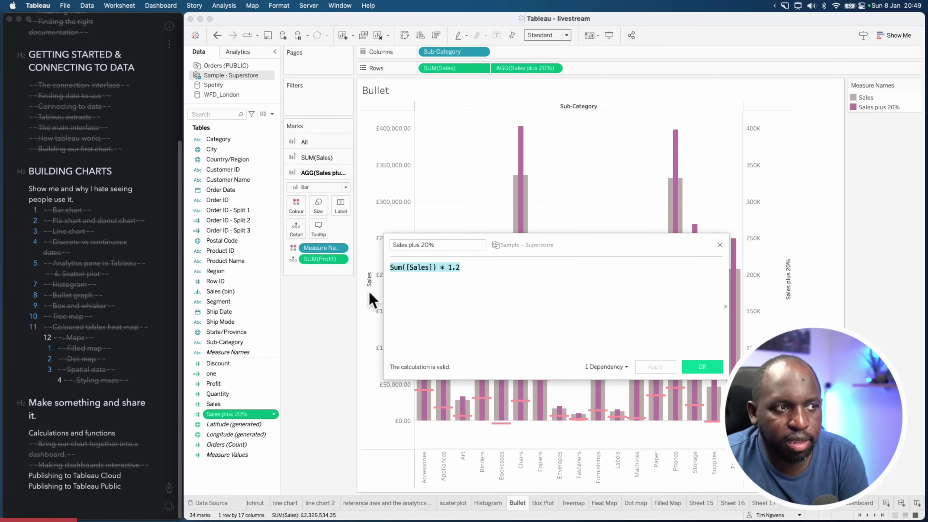
click(509, 321)
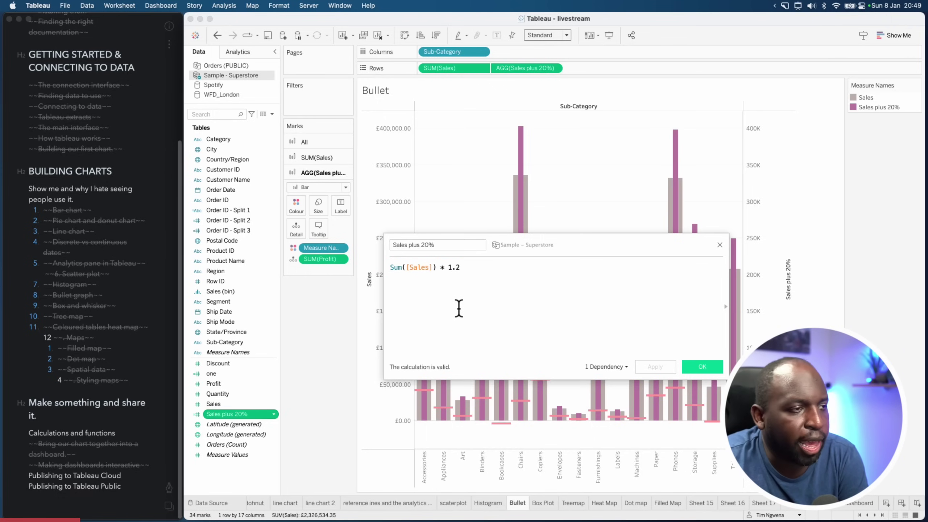
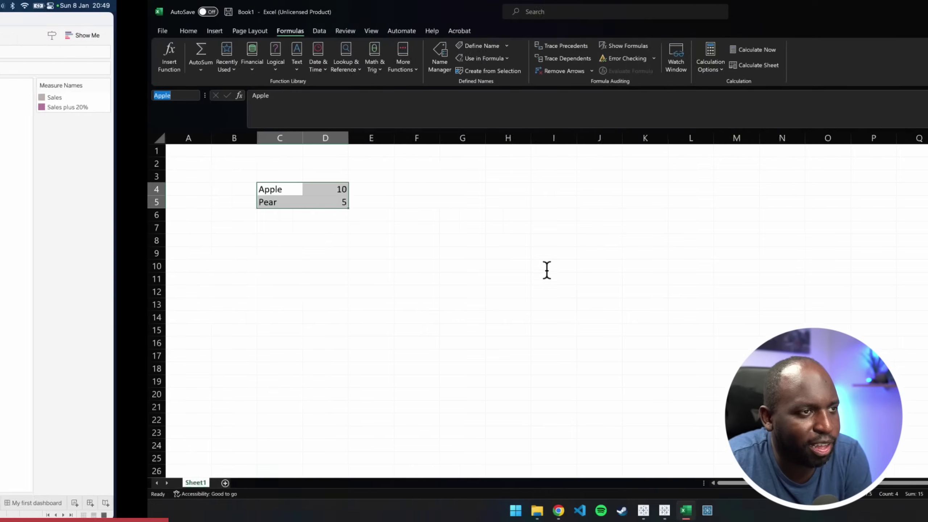
Delete the Apple 10 and Pear 5 sample values from cells C4:D5
click(348, 266)
click(242, 256)
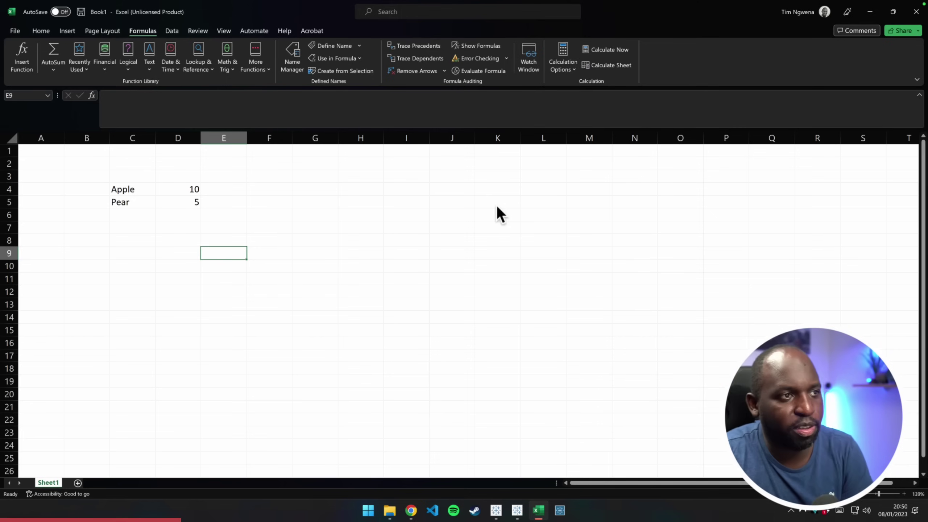
click(406, 242)
click(256, 227)
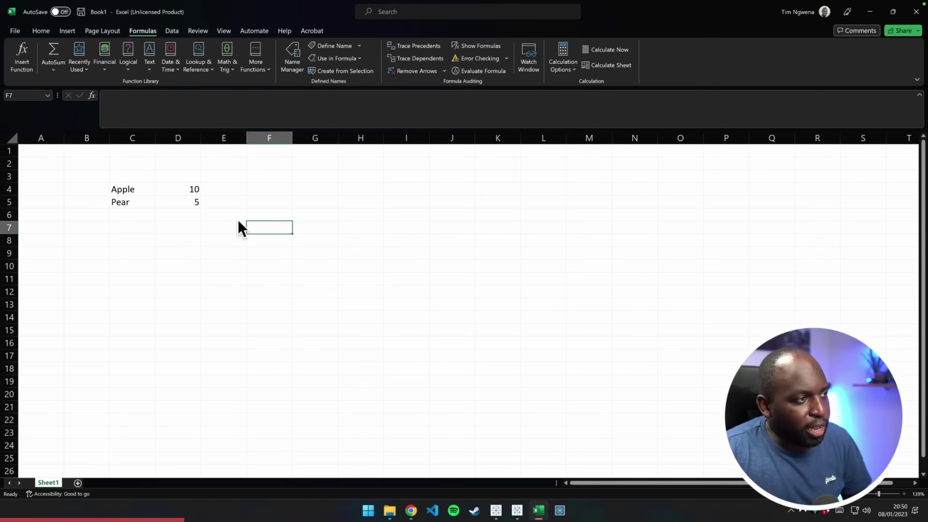
click(178, 228)
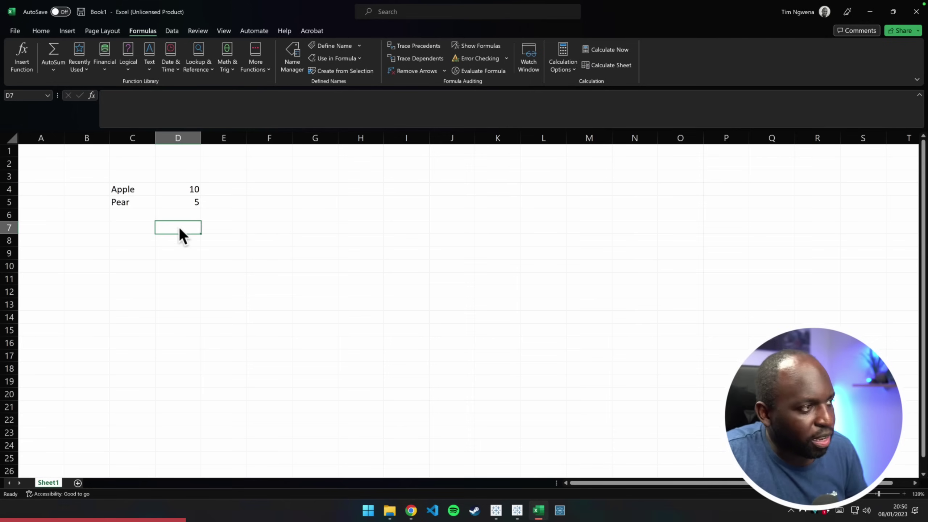
click(204, 223)
click(147, 194)
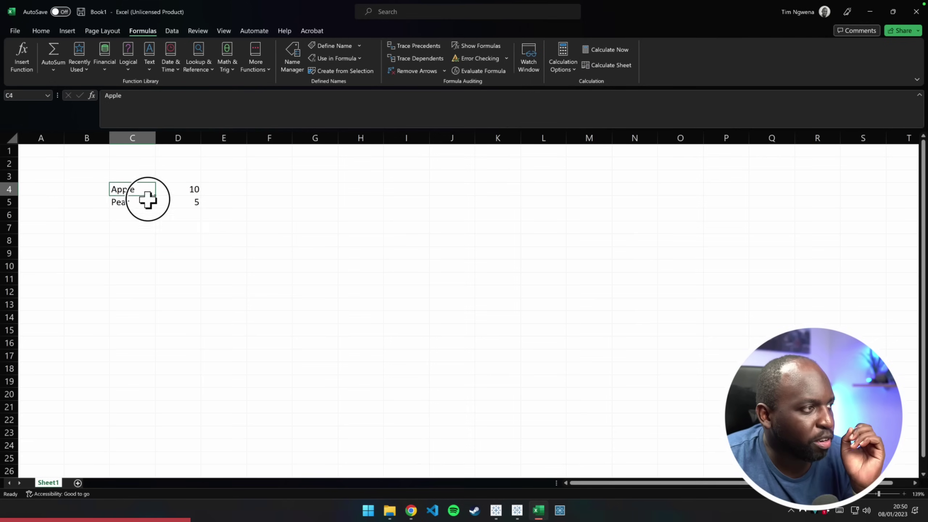
drag(148, 200, 183, 207)
key(Delete)
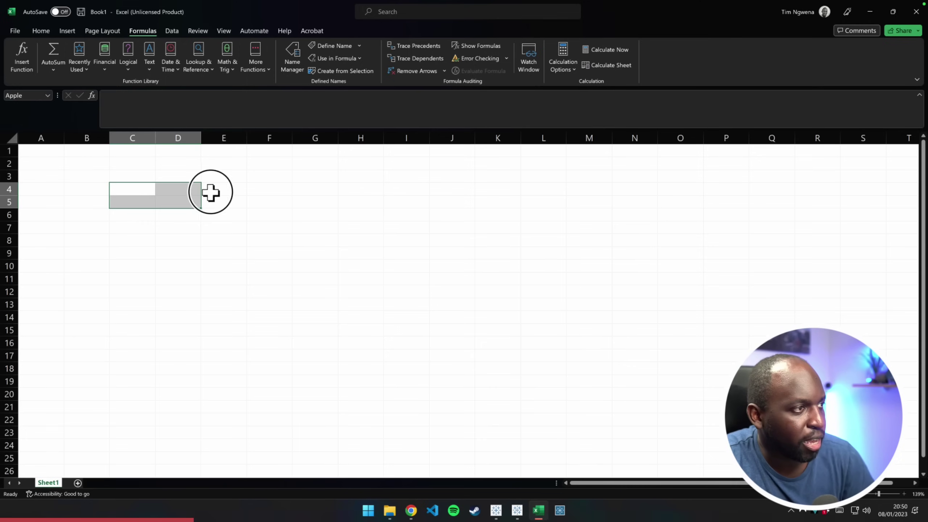
click(211, 192)
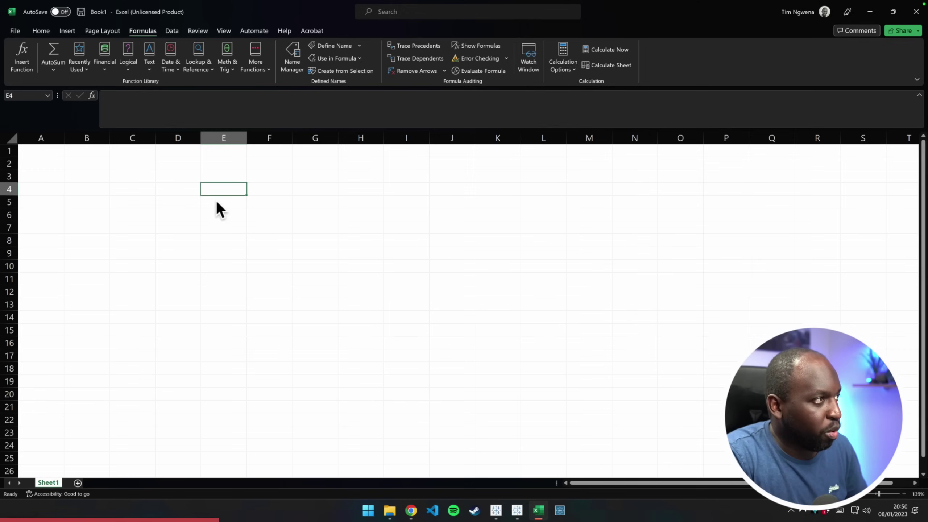
Enter the Fruits and Customer headers in E4 and D4
text(F)
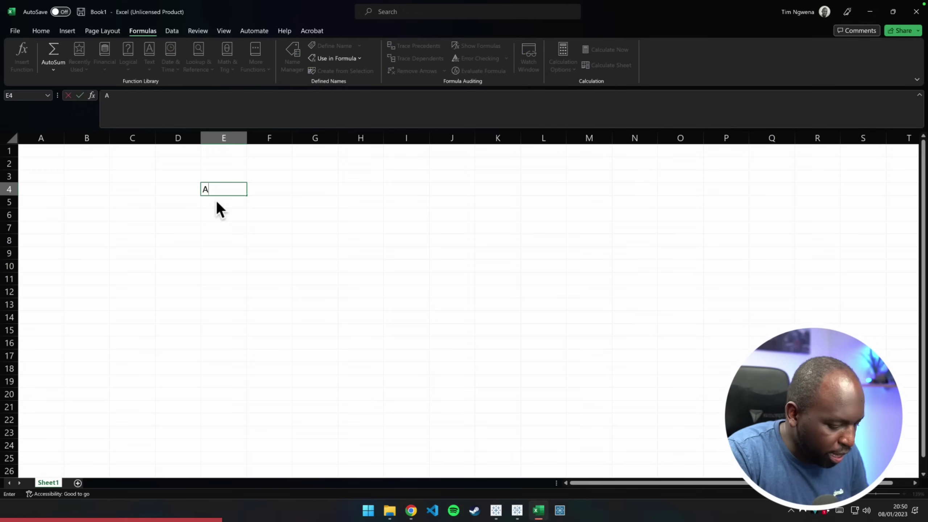
key(Escape)
text(Fruit)
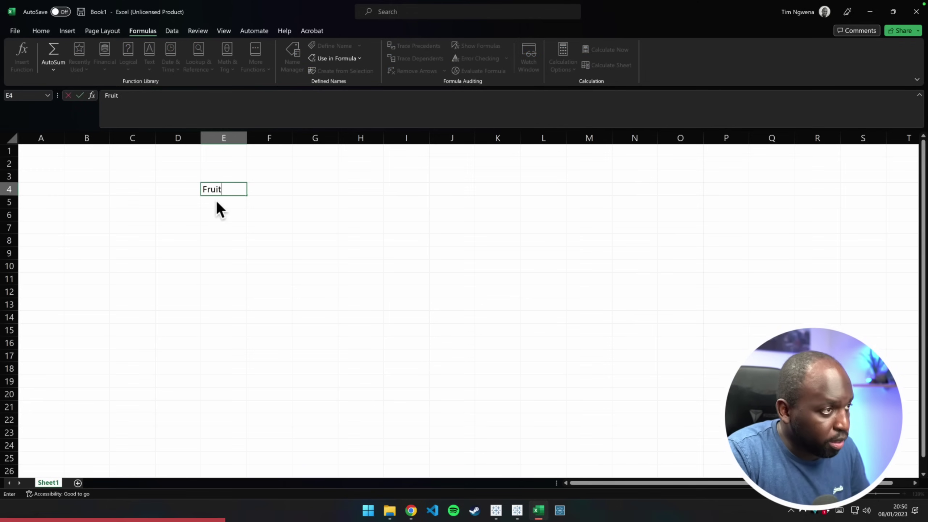
text(s)
key(ctrl+Return)
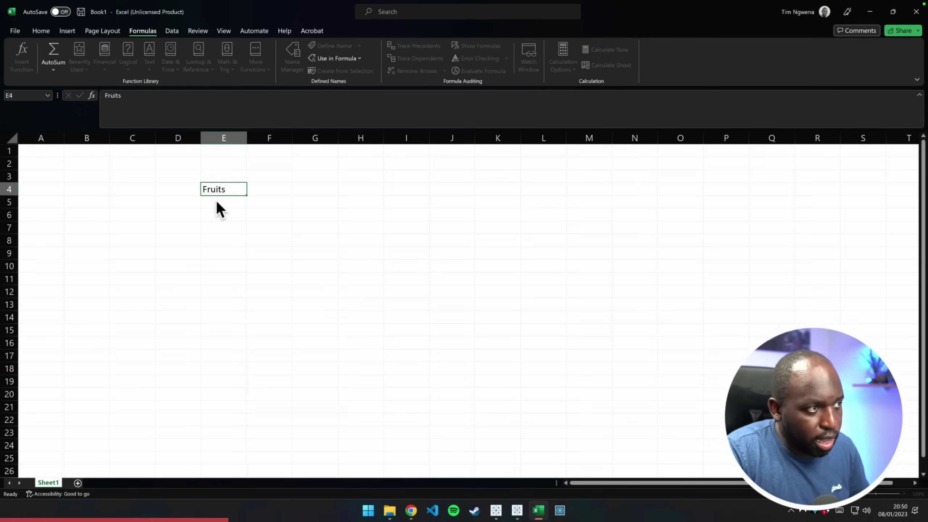
key(Left)
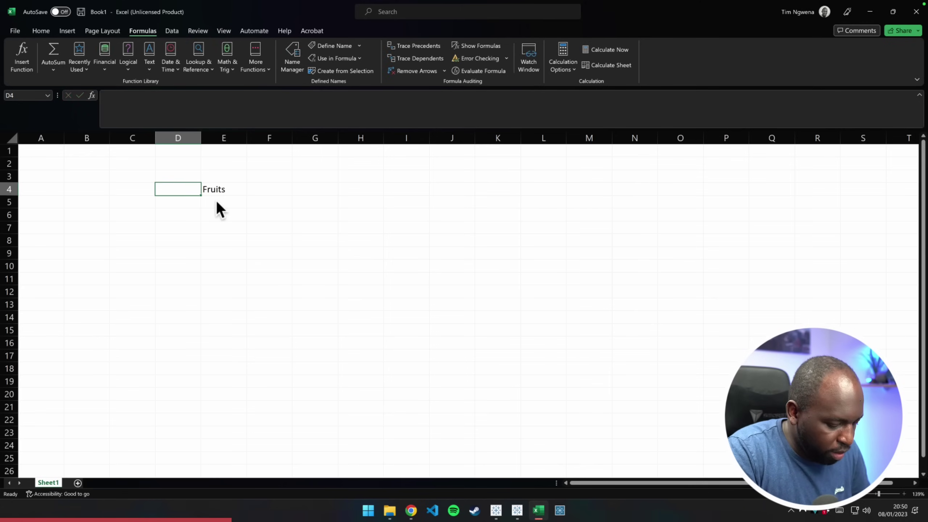
text(Customer)
key(Return)
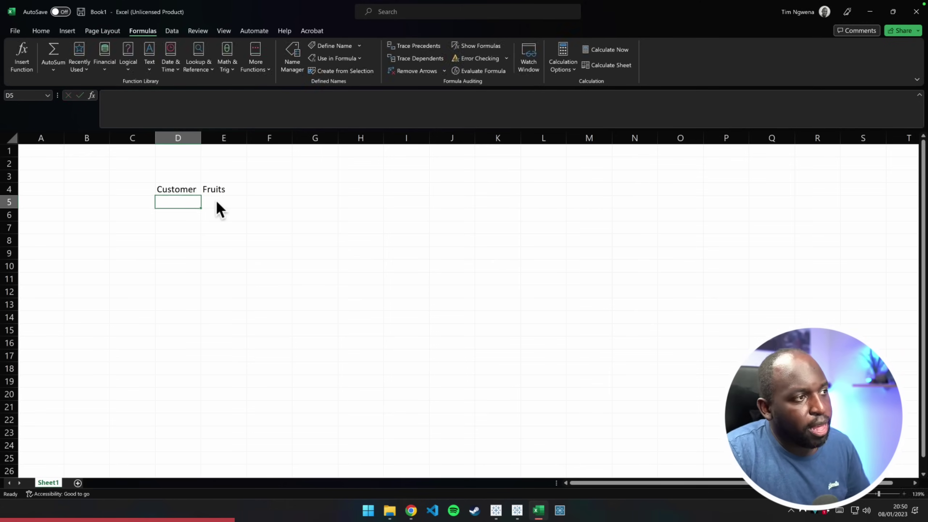
Fill in two customer names with the fruits Apple and pear
text(John)
key(Return)
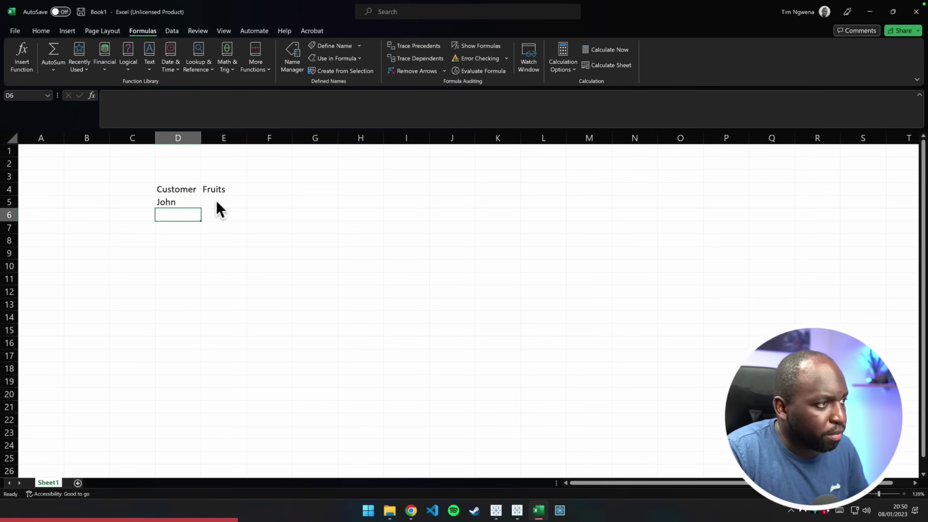
text(John)
key(Tab)
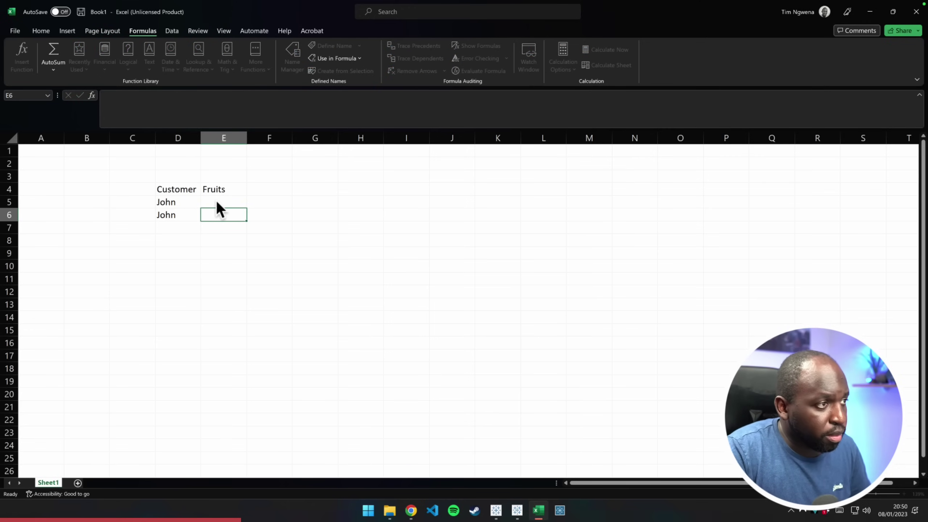
click(217, 200)
text(Apple)
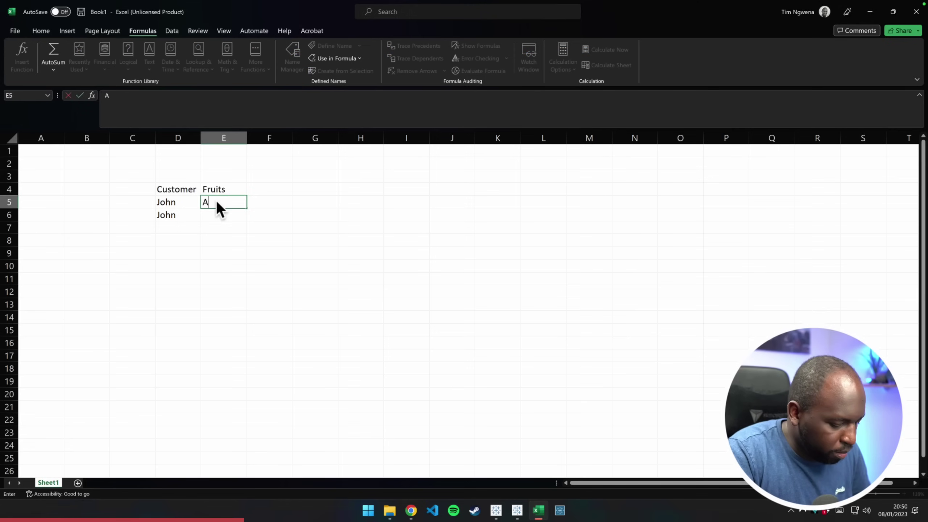
key(Return)
text(pear)
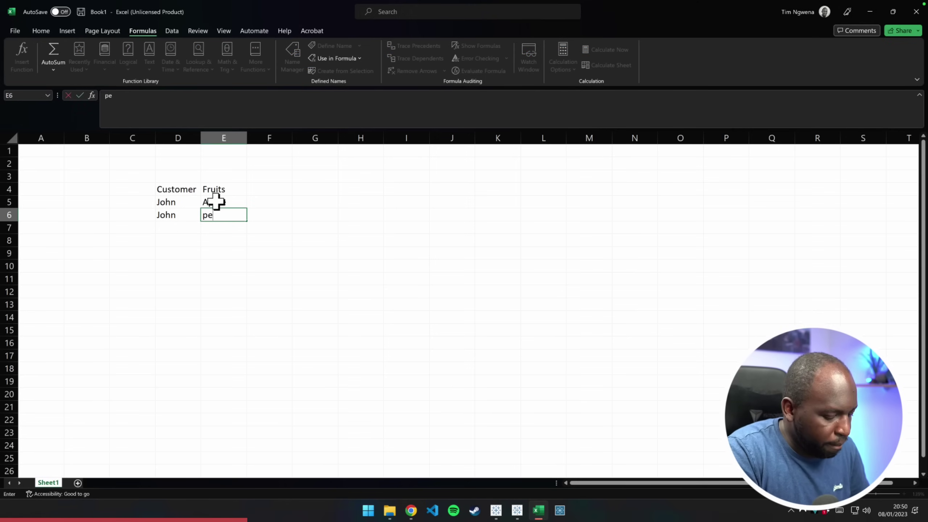
key(Tab)
key(Tab)
Add the Quantity header in F4 with quantities 2 and 1
key(Left)
key(Up)
key(Up)
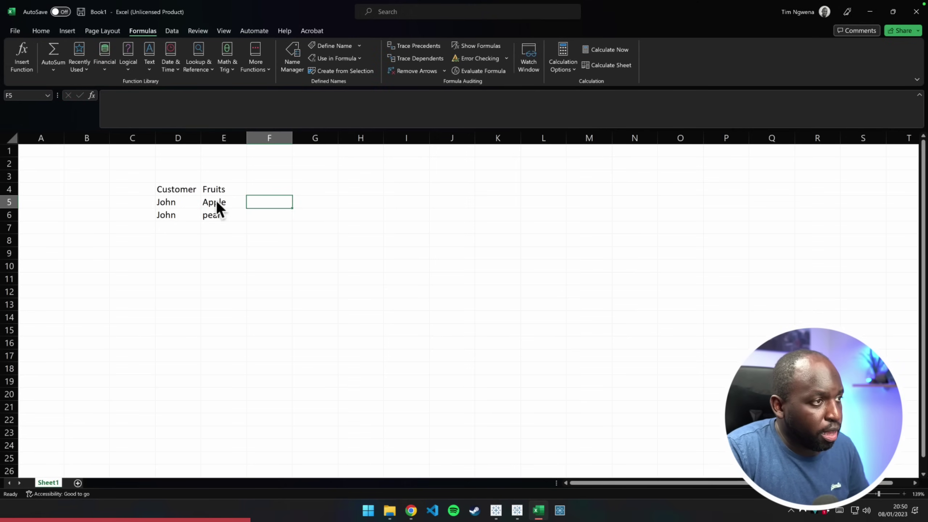
text(Quant)
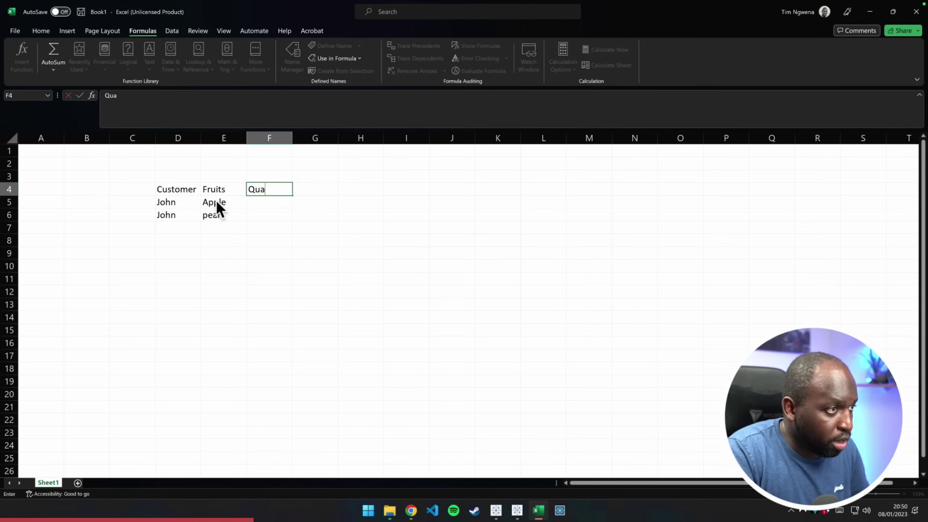
key(BackSpace)
key(BackSpace)
text(ntity)
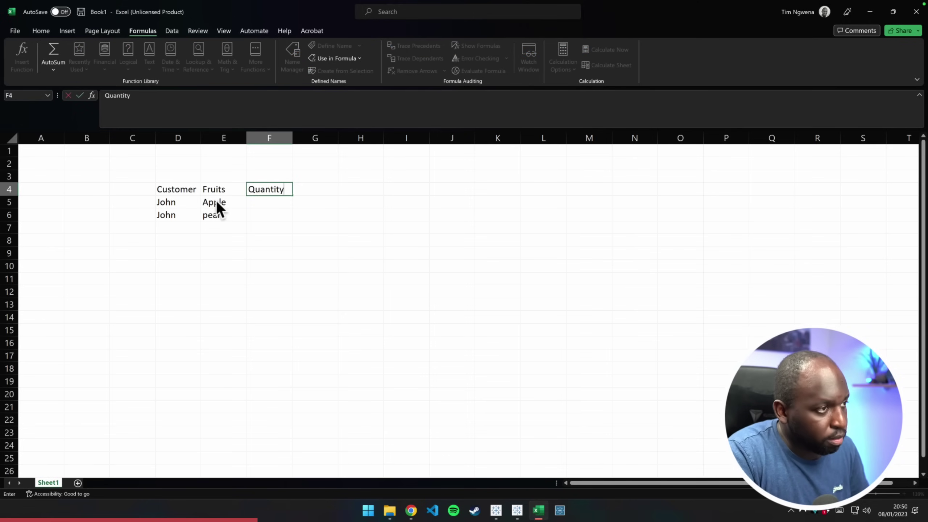
key(Return)
text(2)
key(Return)
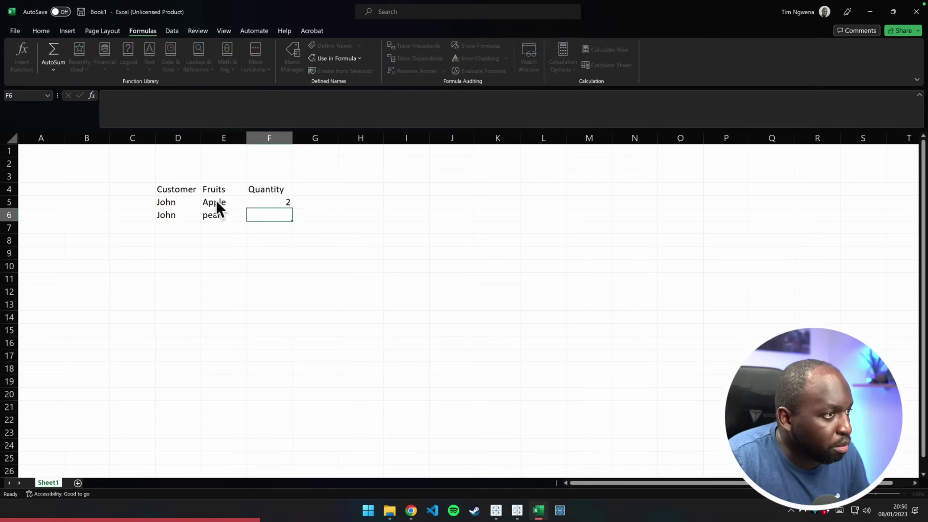
text(1)
key(Return)
Add a third row with a customer's name, orange and quantity 5
key(Left)
key(Left)
key(Left)
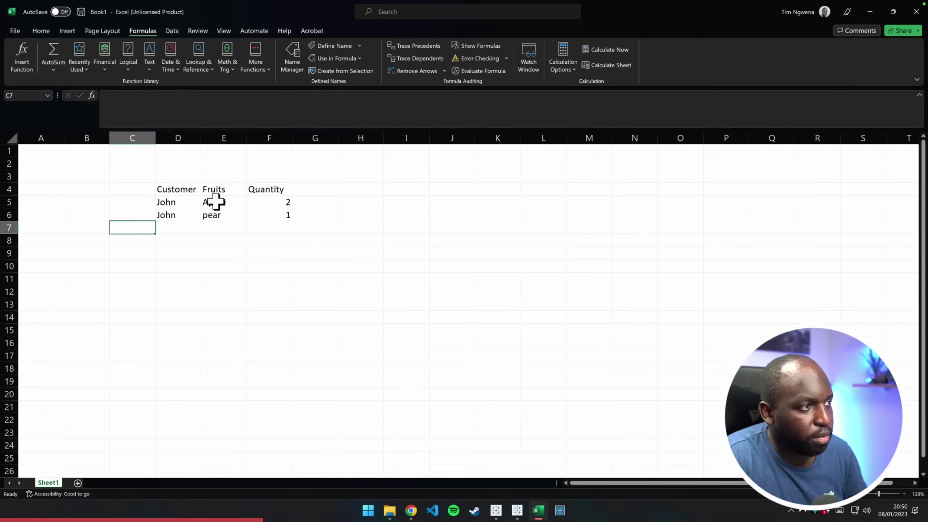
key(Right)
text(L)
key(Escape)
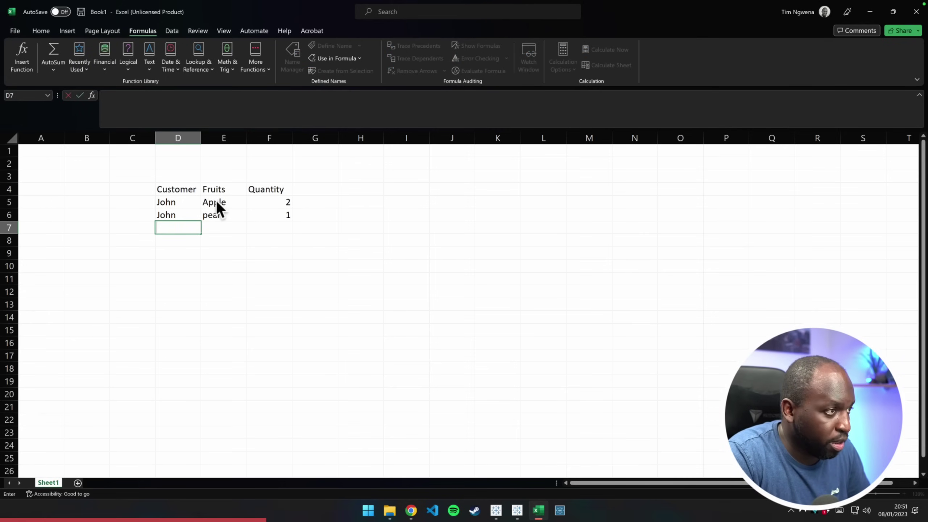
text(Lucy)
key(Tab)
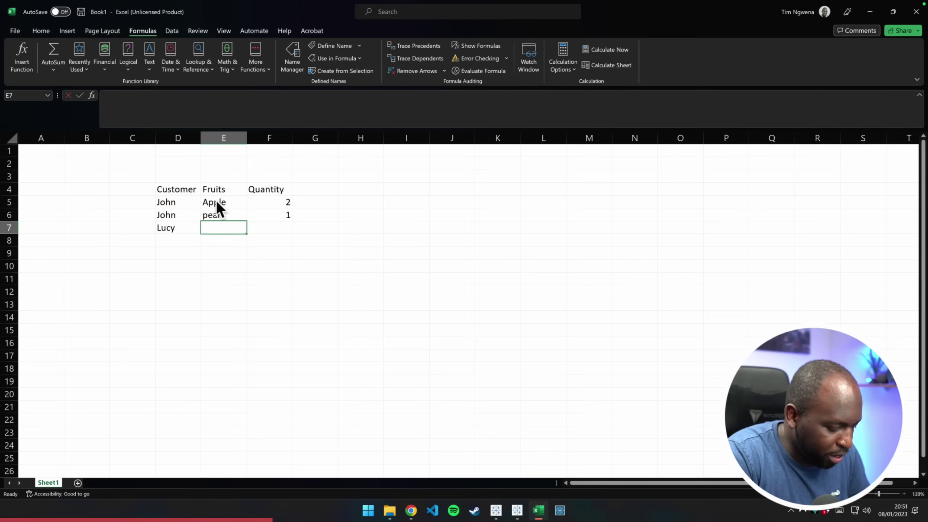
text(orange)
key(Tab)
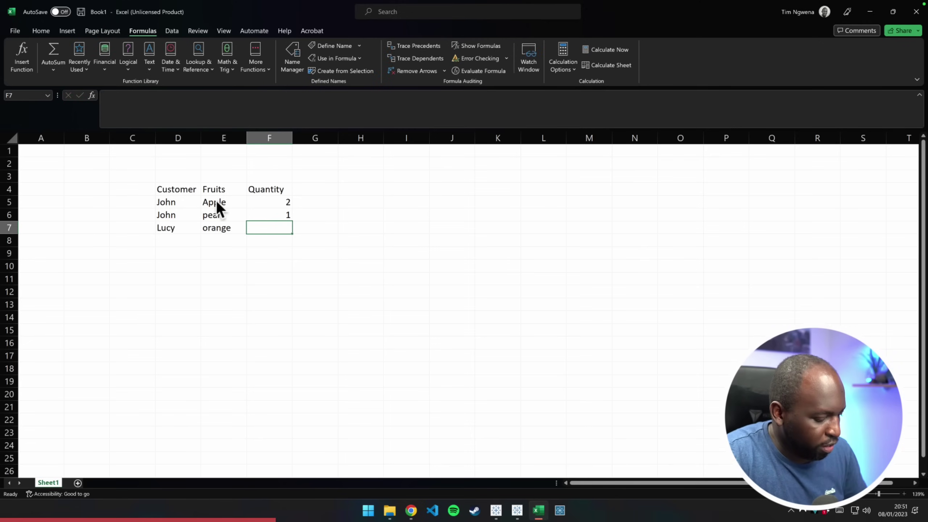
text(5)
key(Tab)
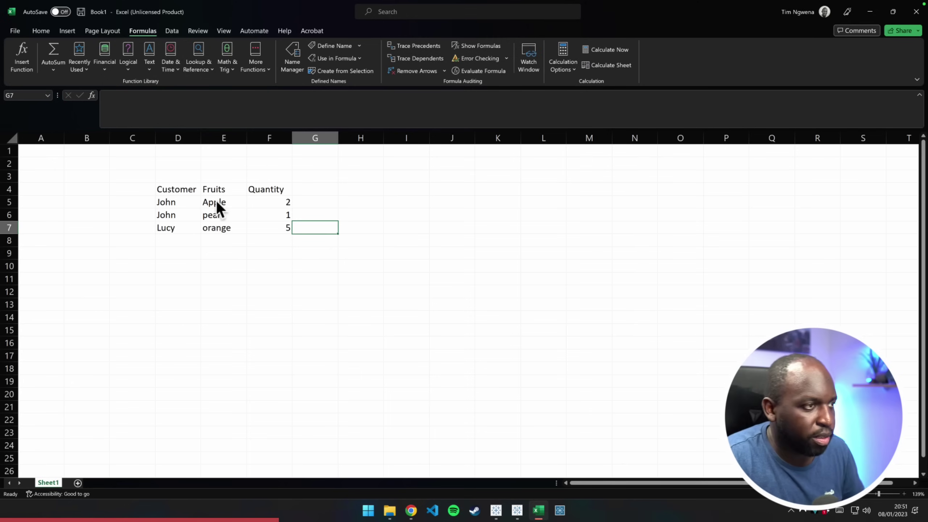
key(Up)
key(Up)
key(Up)
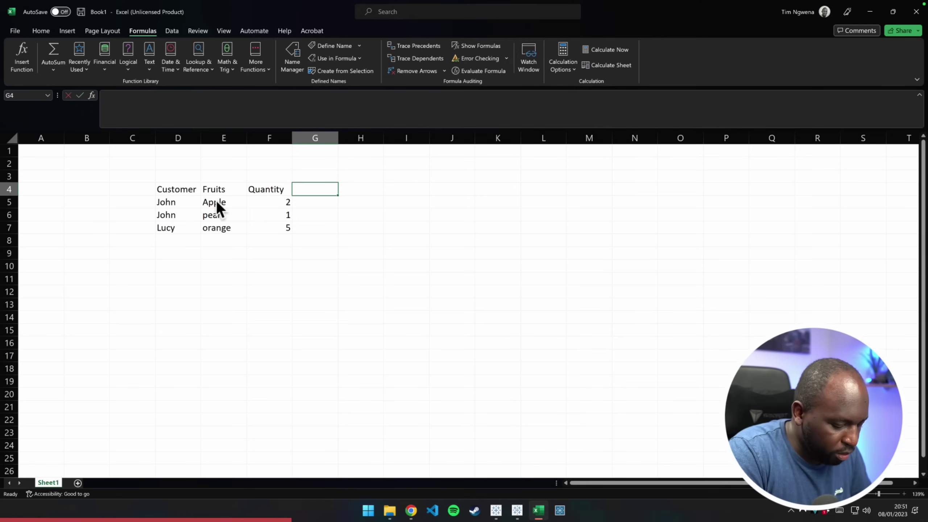
text(Total)
key(Return)
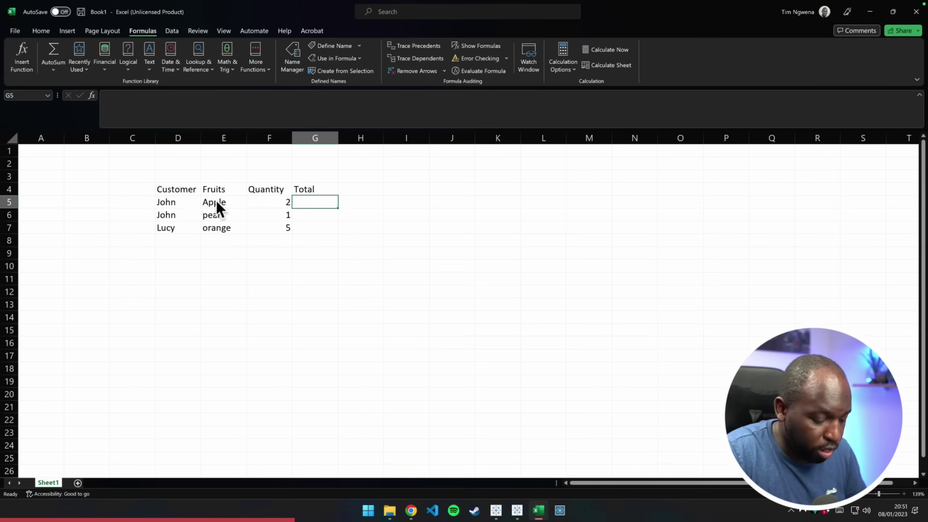
key(Up)
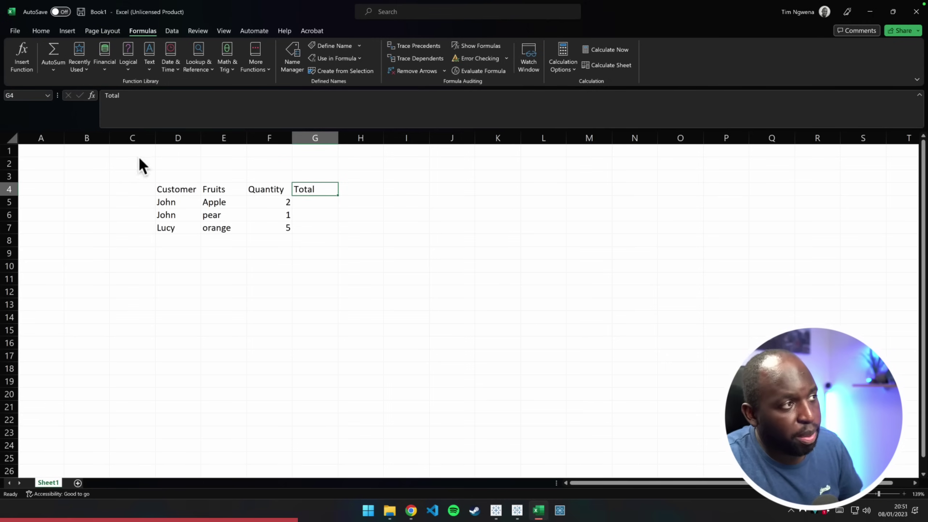
click(223, 109)
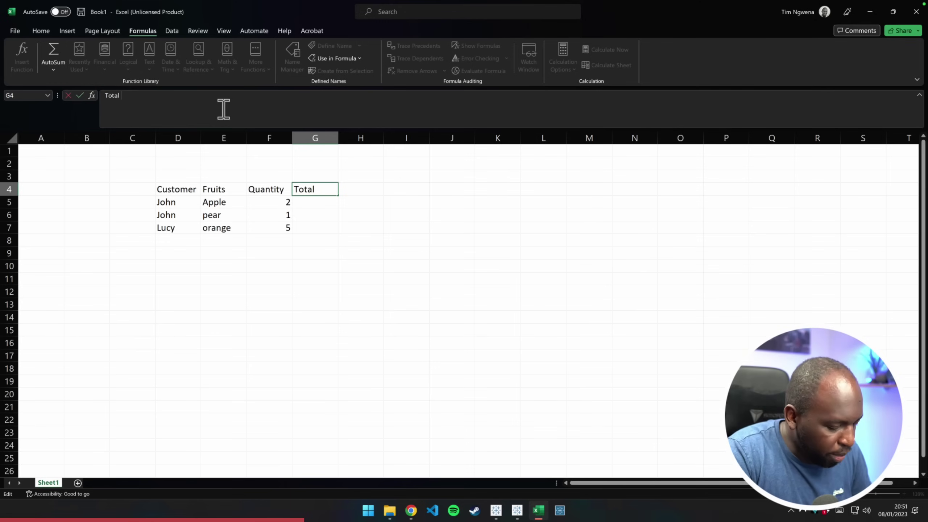
text(£)
click(317, 201)
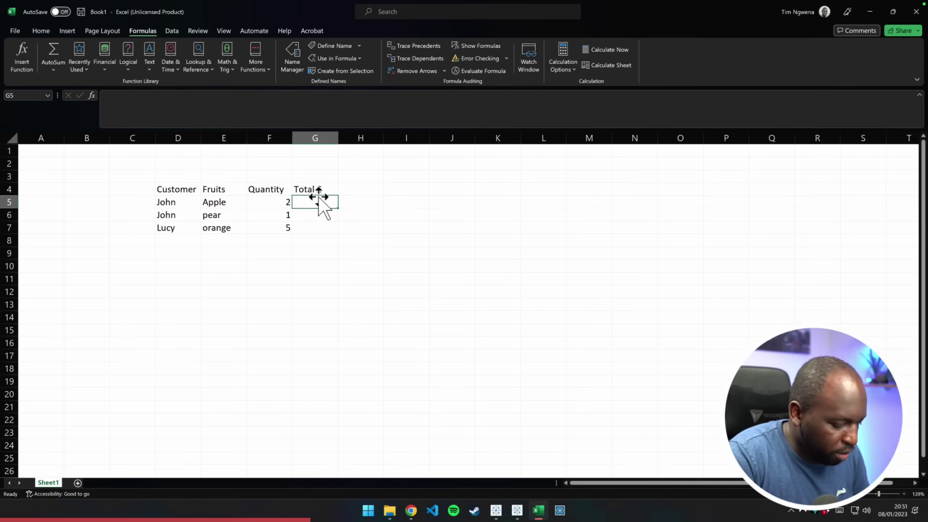
text(2)
key(Return)
text(4)
key(Return)
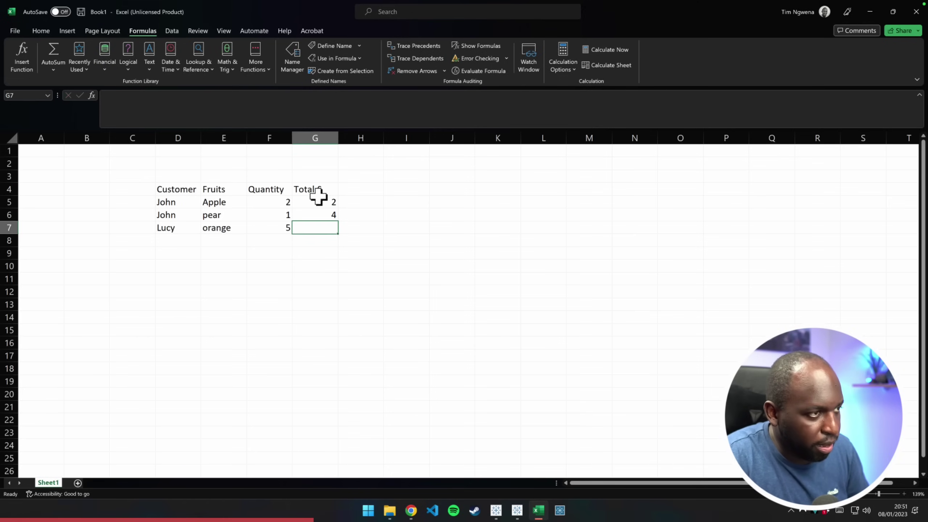
text(7)
key(Return)
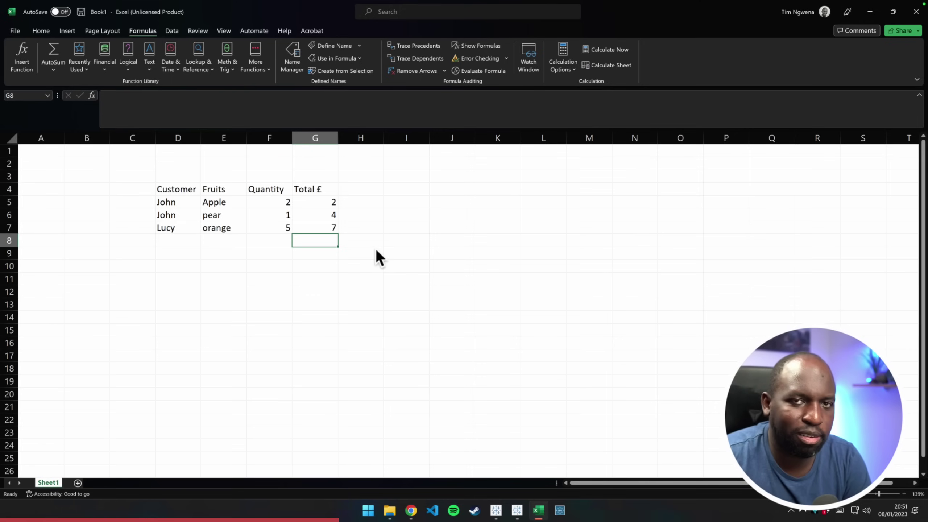
click(280, 203)
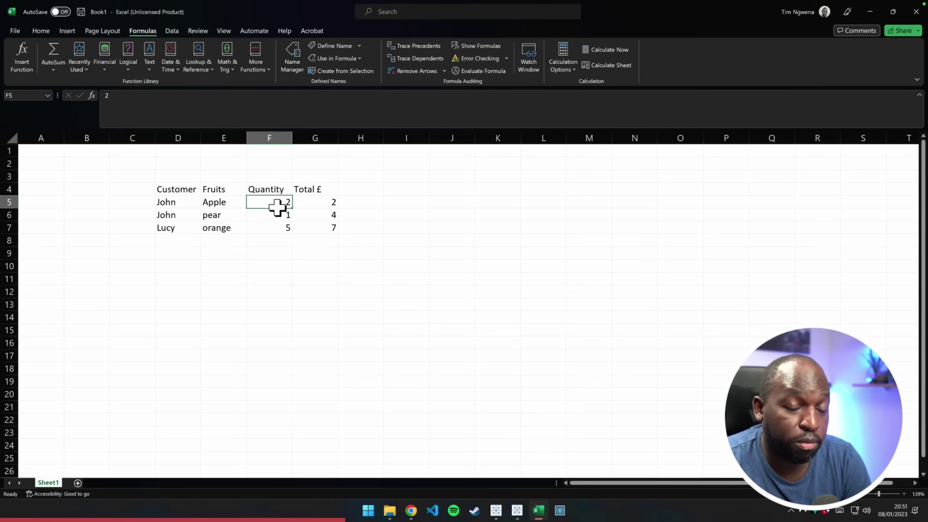
click(236, 202)
click(288, 204)
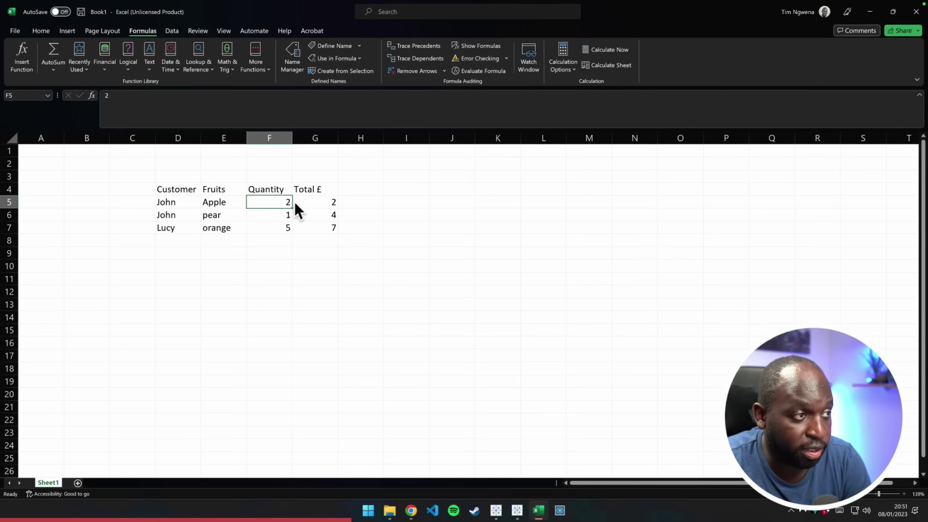
click(331, 203)
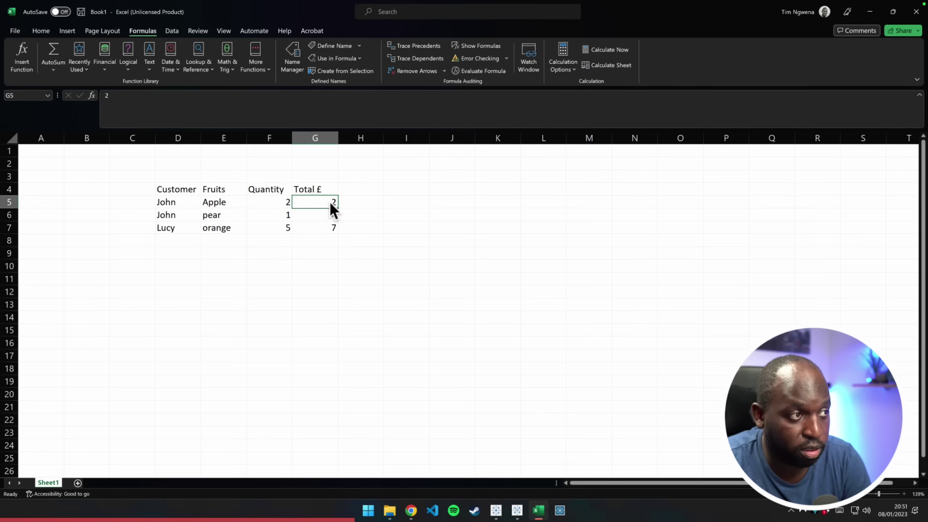
click(287, 202)
click(357, 202)
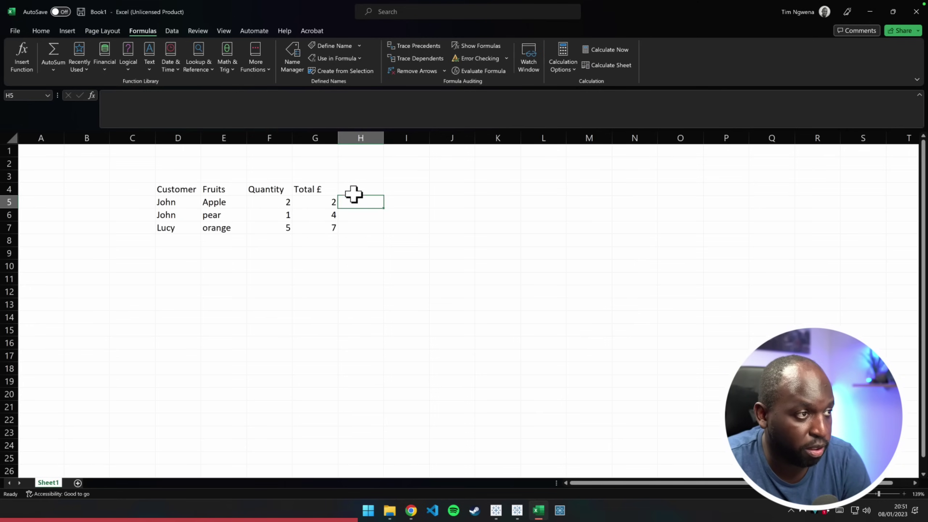
click(356, 193)
click(357, 202)
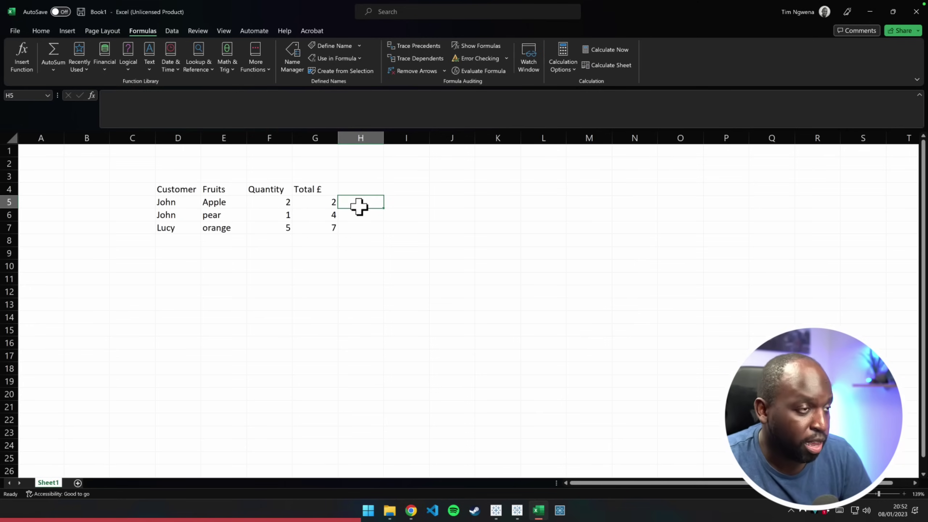
Enter =G5/F5 in H5 and fill it down to H7
text(=)
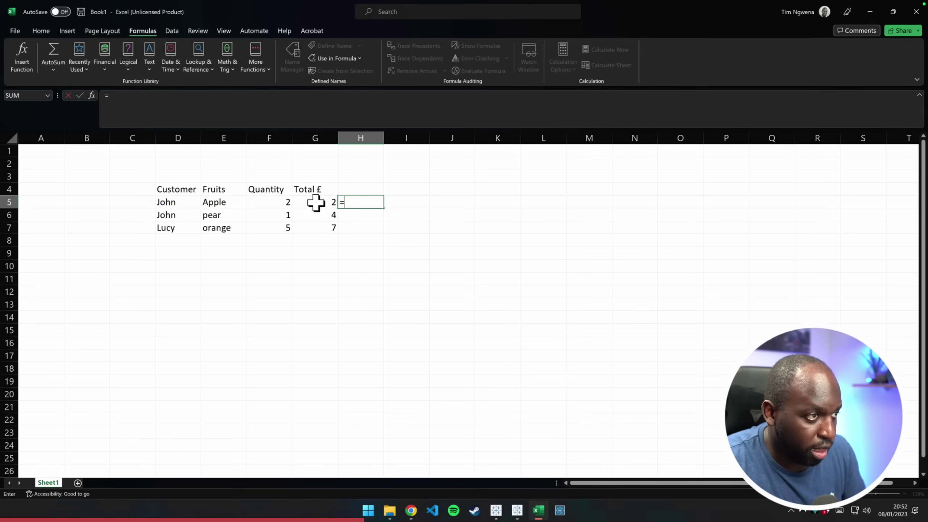
click(316, 203)
text(/)
click(287, 203)
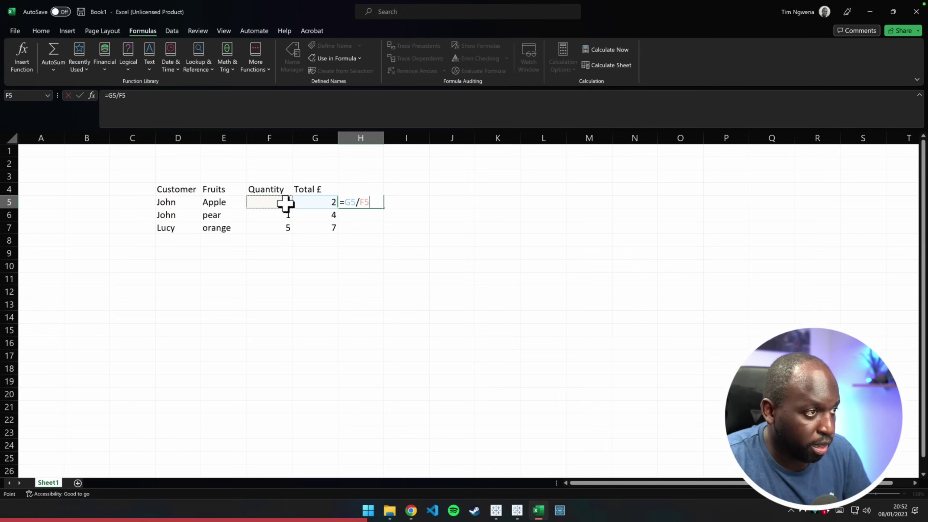
key(Return)
click(376, 203)
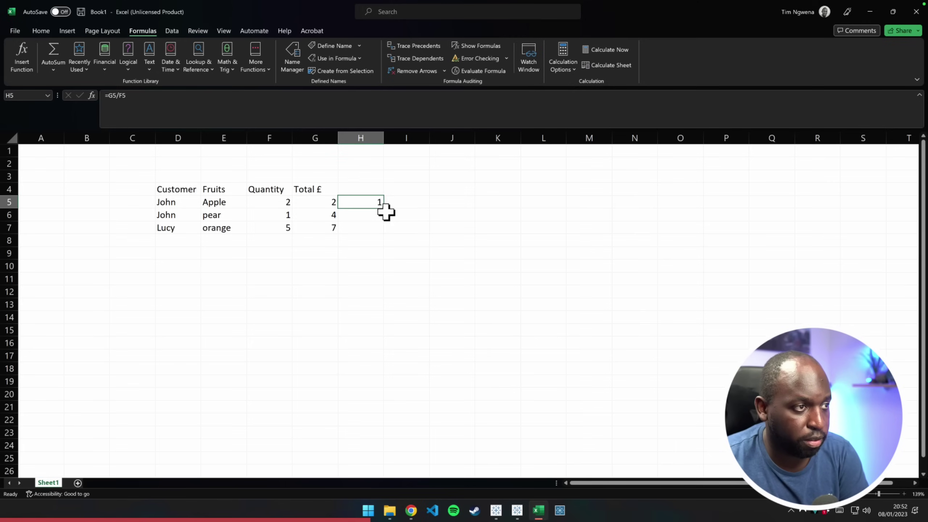
drag(385, 211, 382, 228)
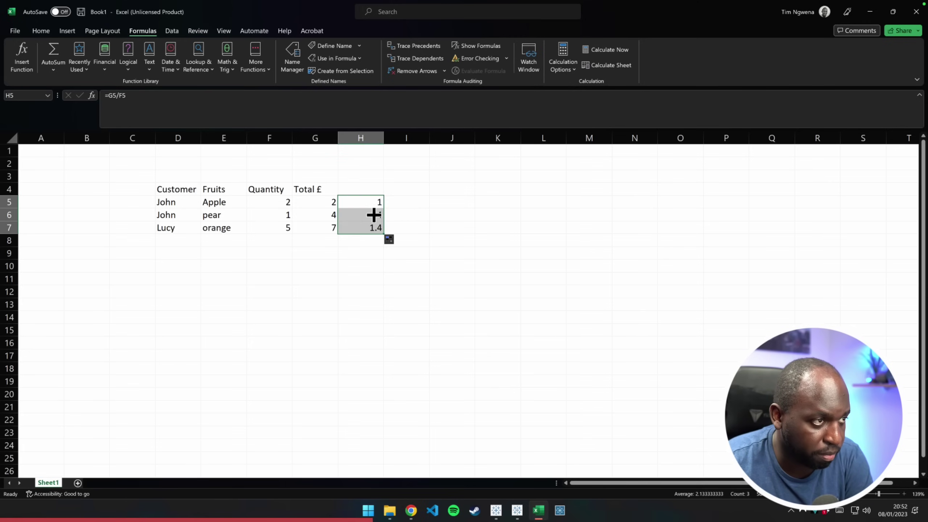
Label column H 'Price per fruit' and widen it to fit
double_click(359, 190)
text(P)
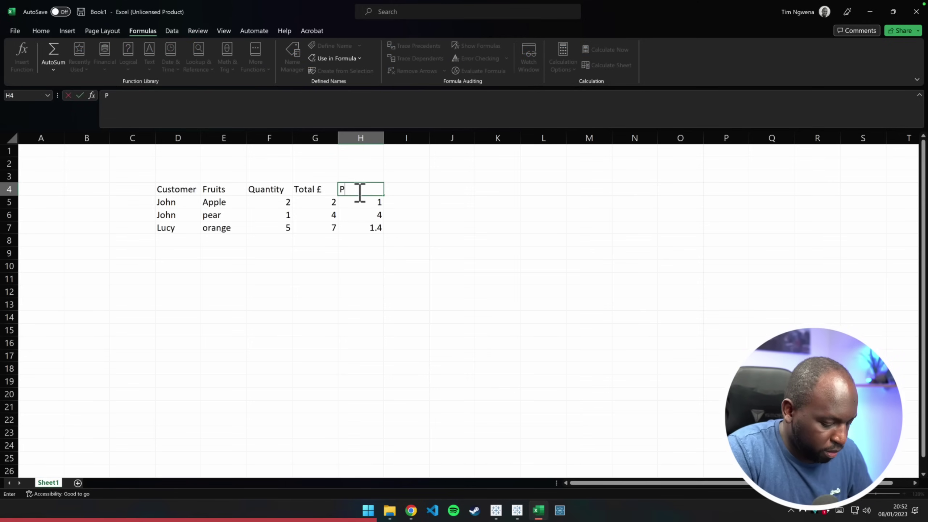
text(rice per fruit)
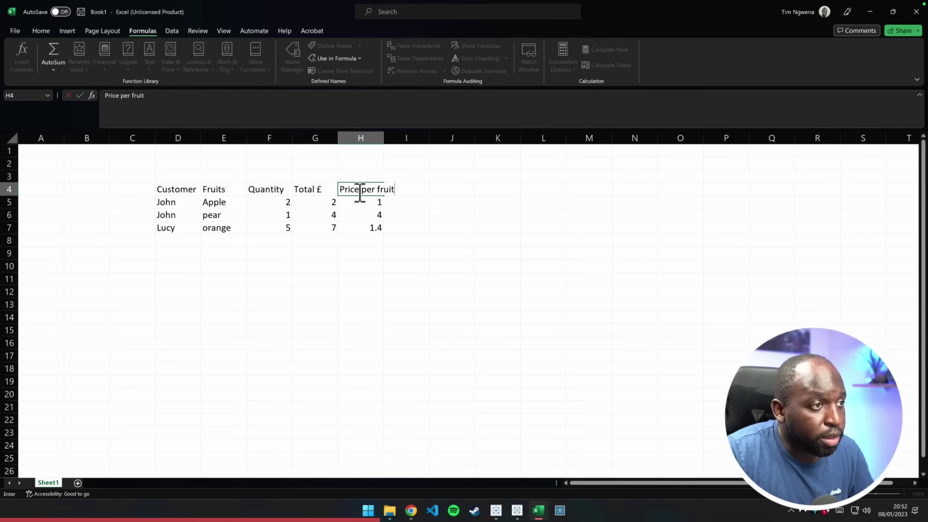
drag(381, 141, 409, 142)
click(383, 279)
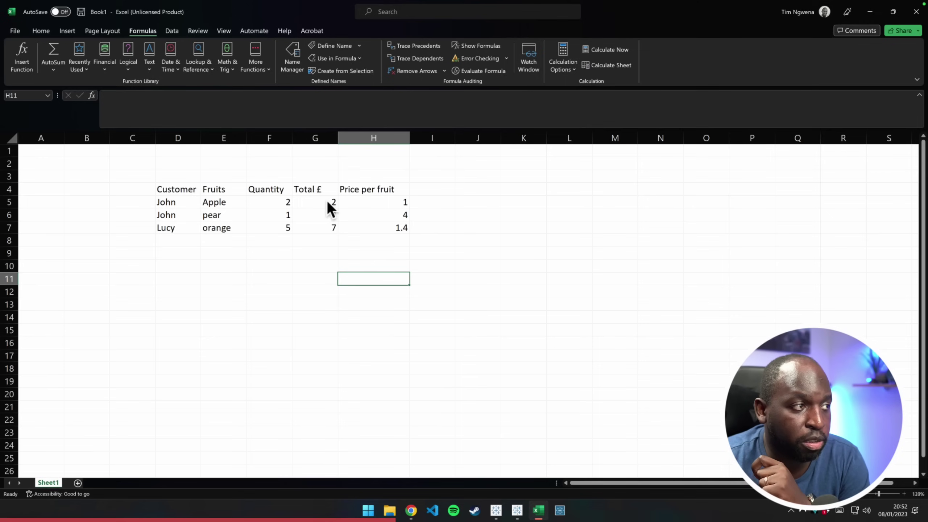
click(361, 201)
Number the three rows 1, 2 and 3 in C5:C7
click(155, 202)
click(148, 202)
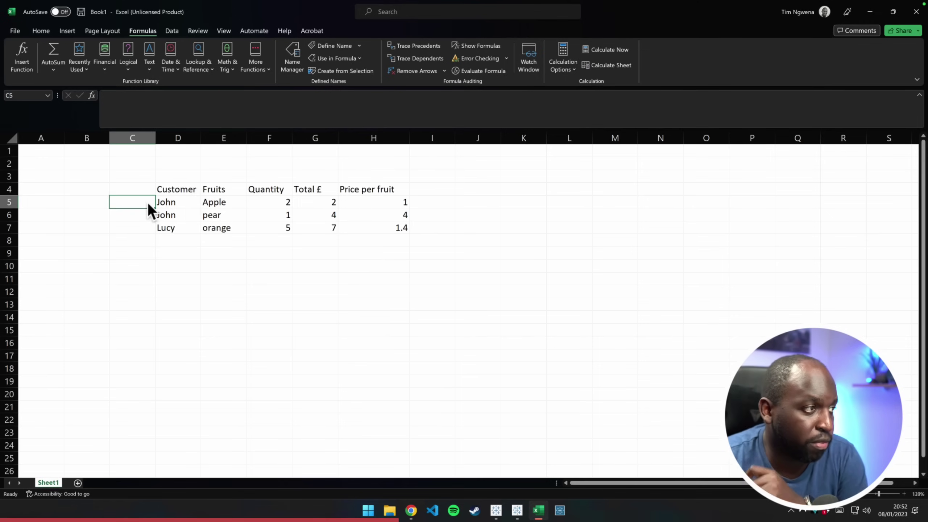
text(1)
key(Return)
text(2)
key(Return)
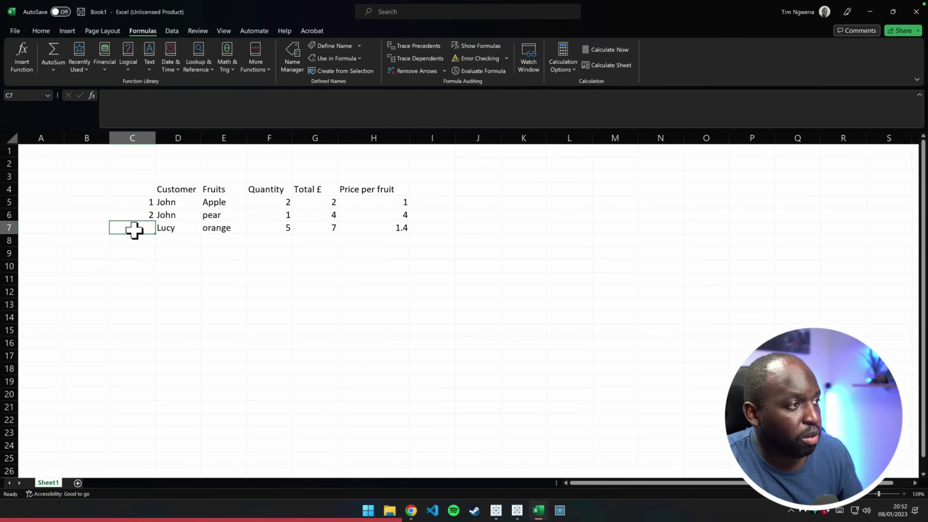
text(3)
click(195, 255)
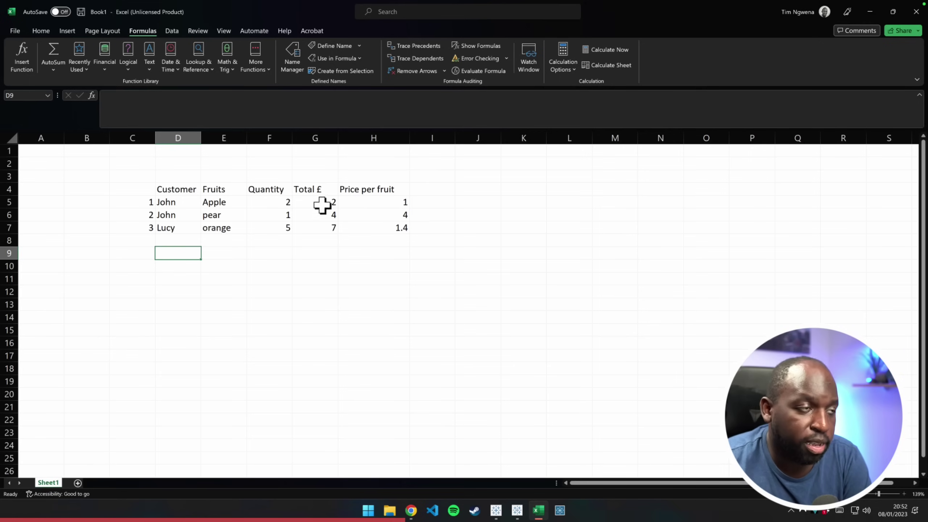
Review the Total £, Quantity and price formula cells, then select the repeated customer entries
click(329, 204)
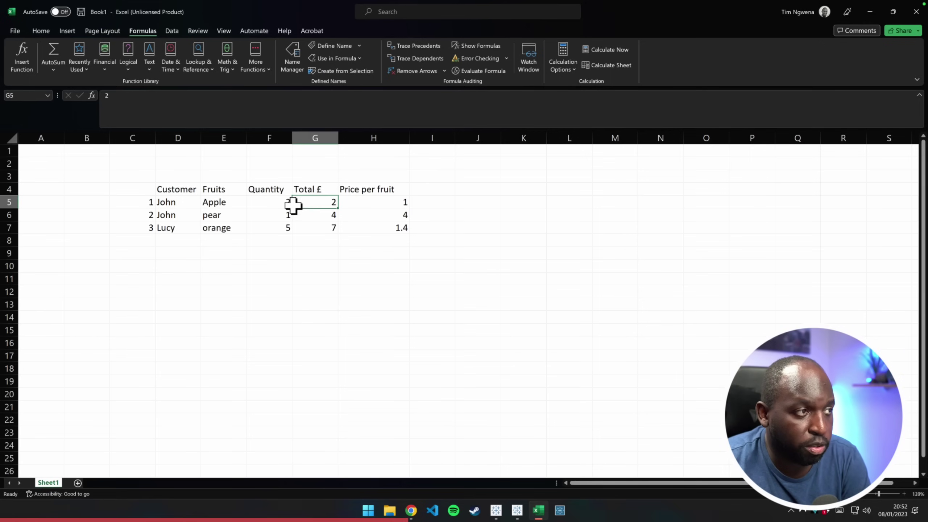
click(273, 204)
click(389, 202)
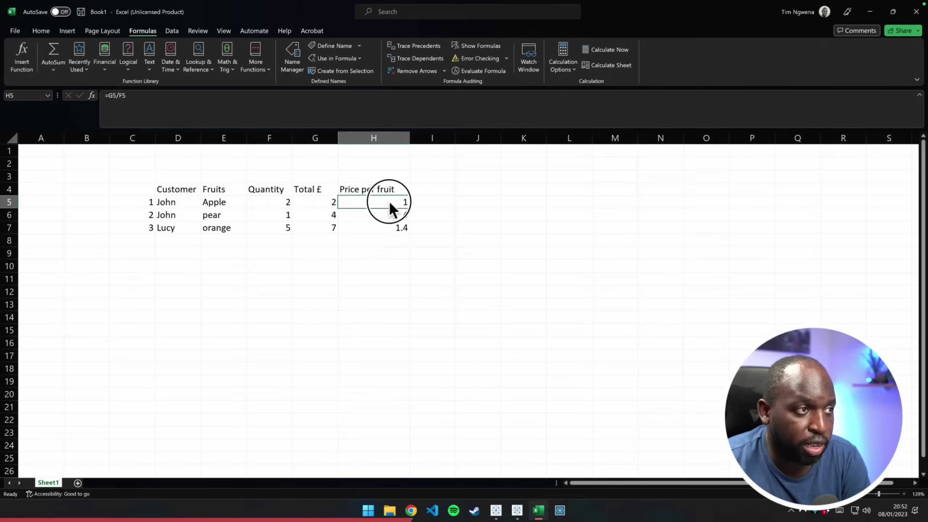
drag(398, 205, 390, 224)
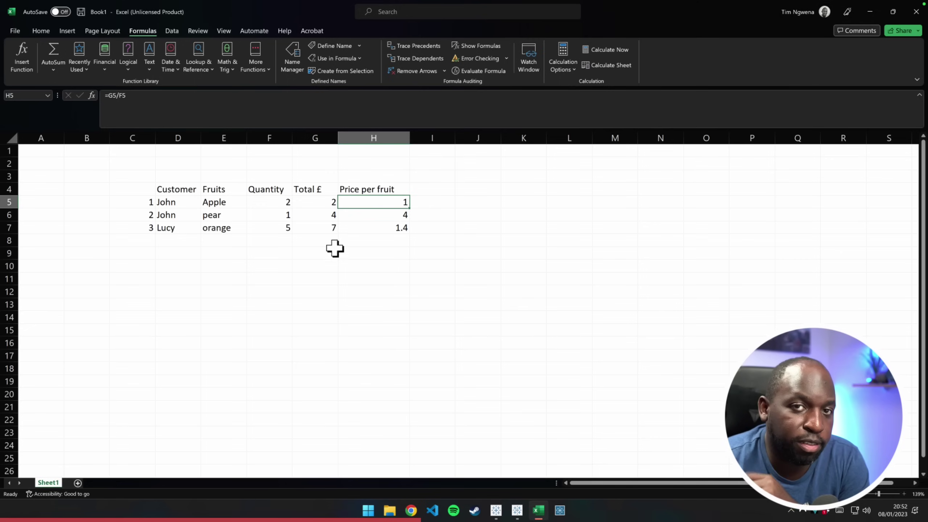
click(341, 295)
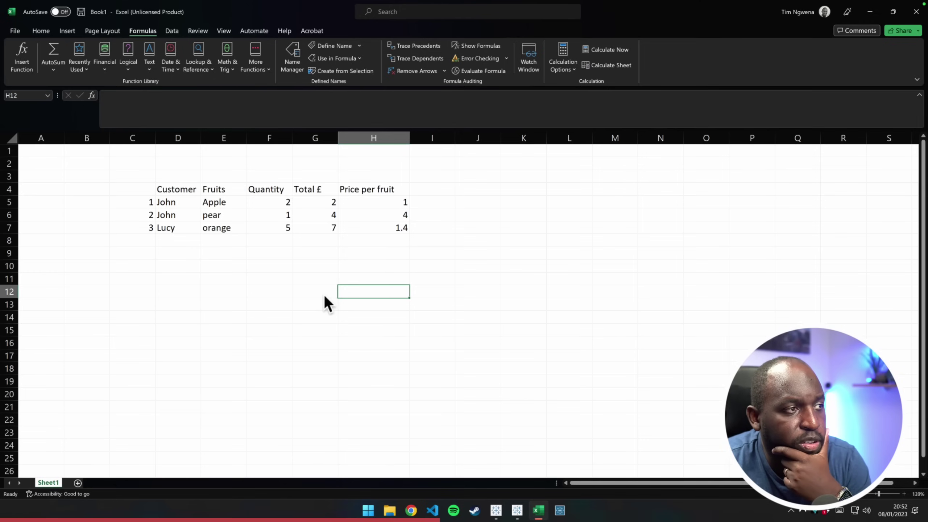
click(342, 271)
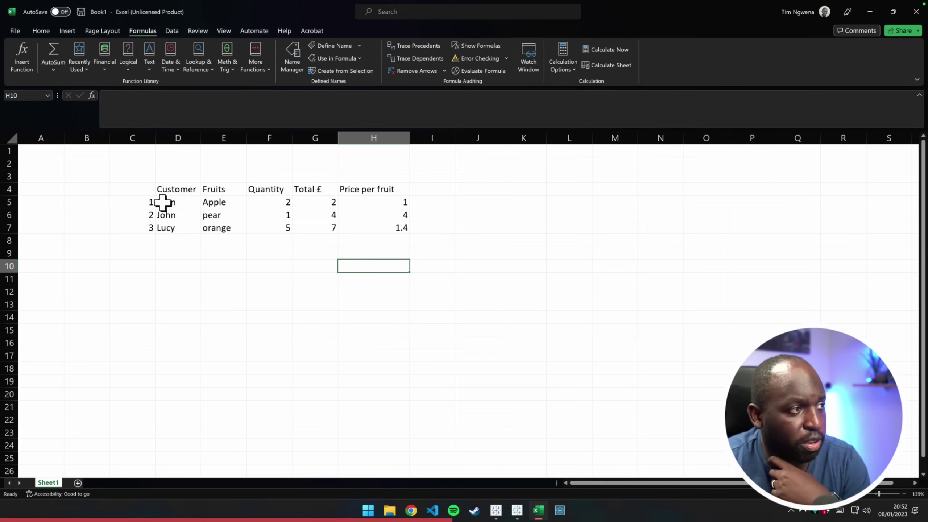
drag(166, 202, 172, 211)
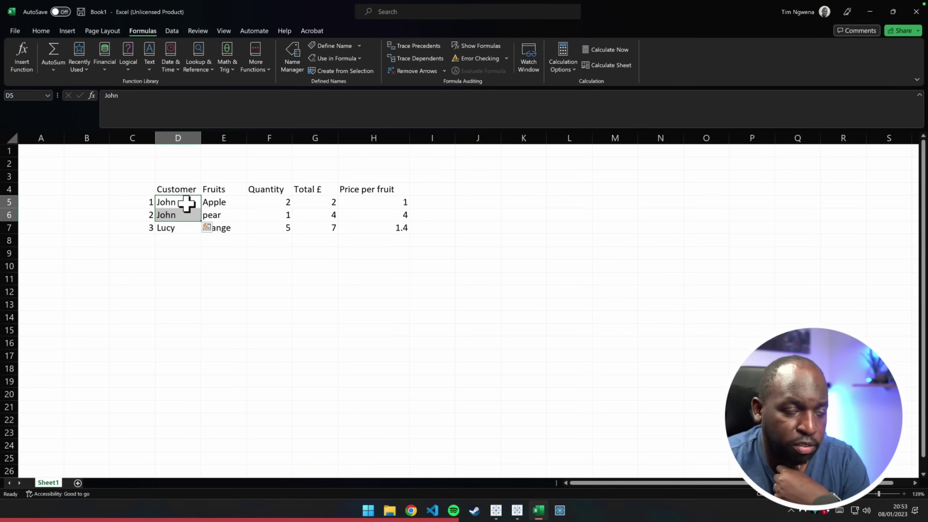
click(224, 208)
drag(224, 208, 228, 211)
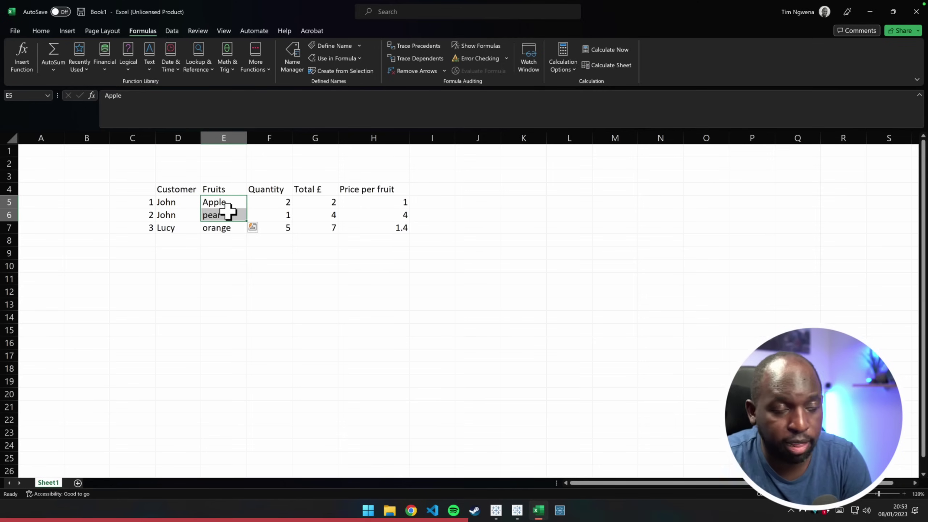
click(210, 208)
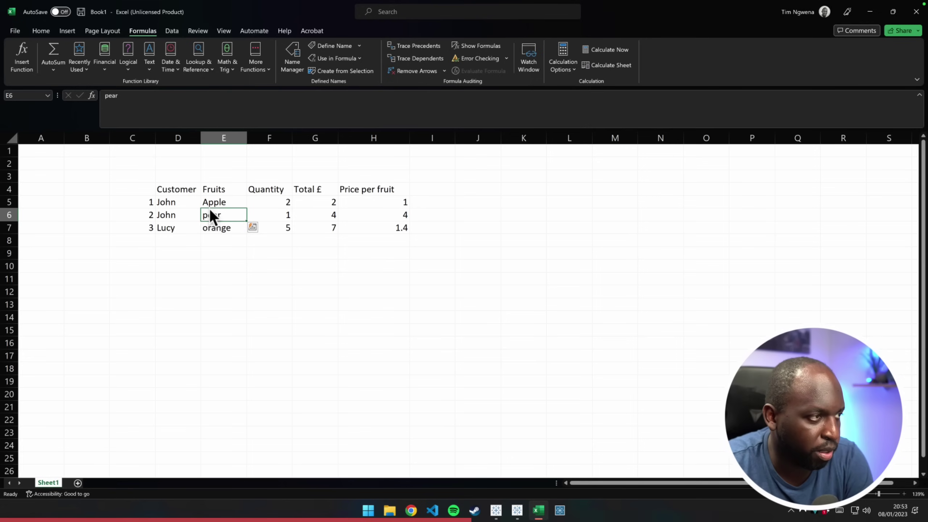
click(217, 218)
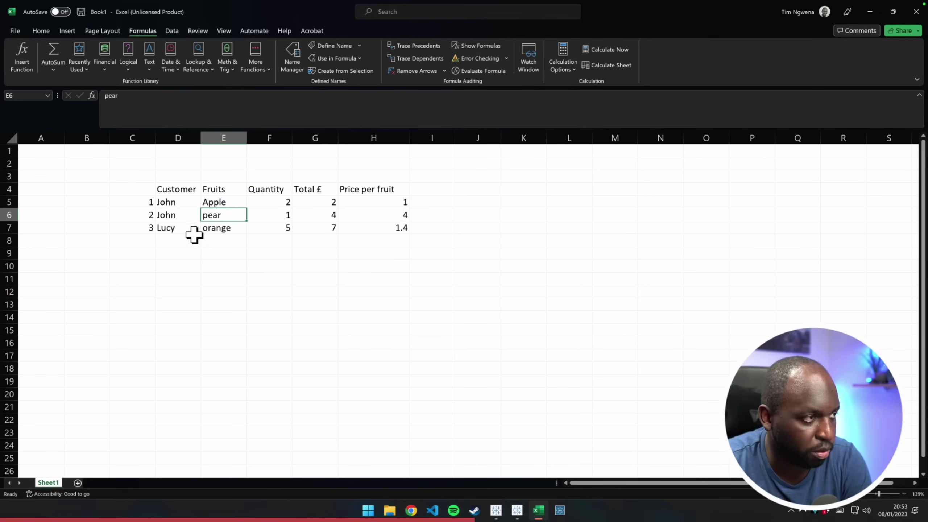
click(181, 229)
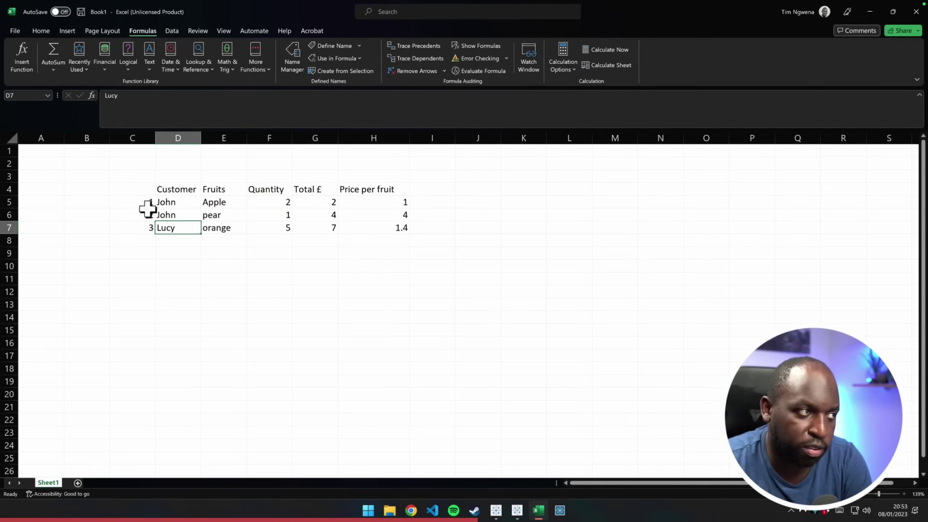
click(177, 207)
click(182, 240)
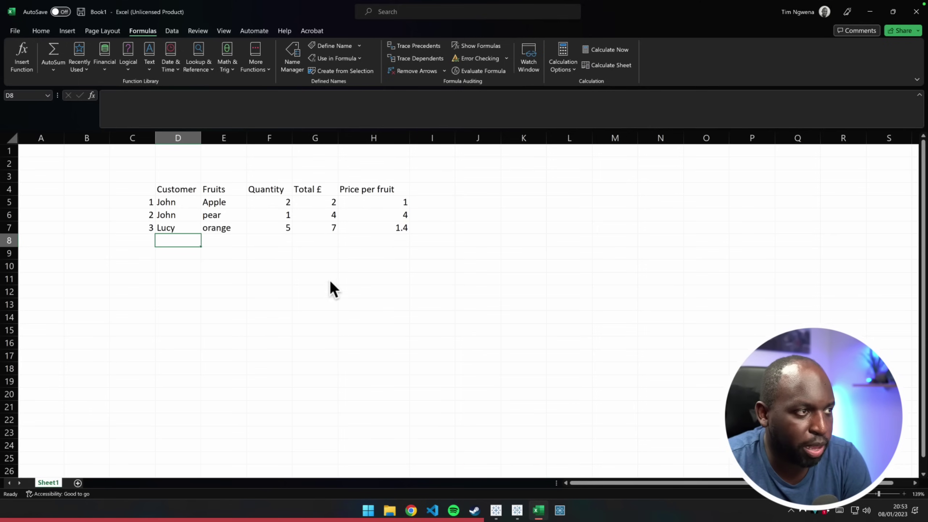
click(325, 205)
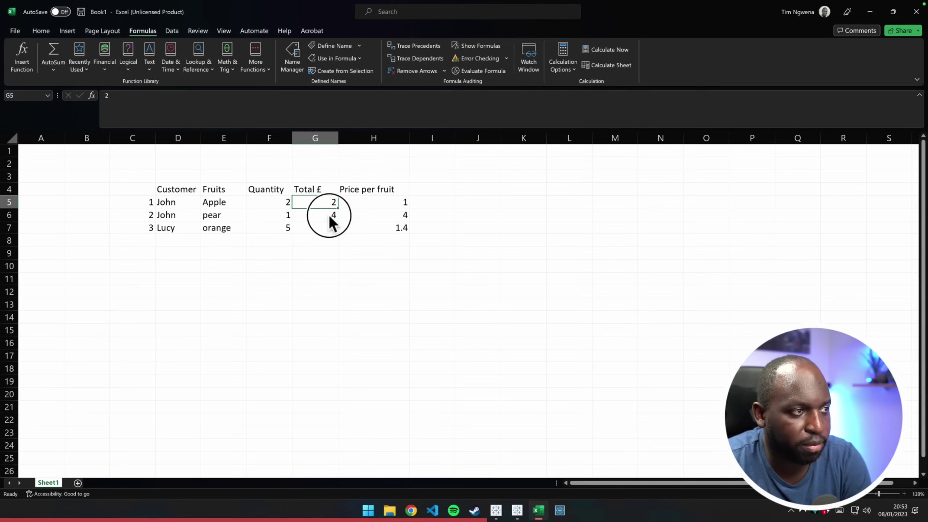
click(330, 215)
drag(337, 221, 336, 227)
click(330, 205)
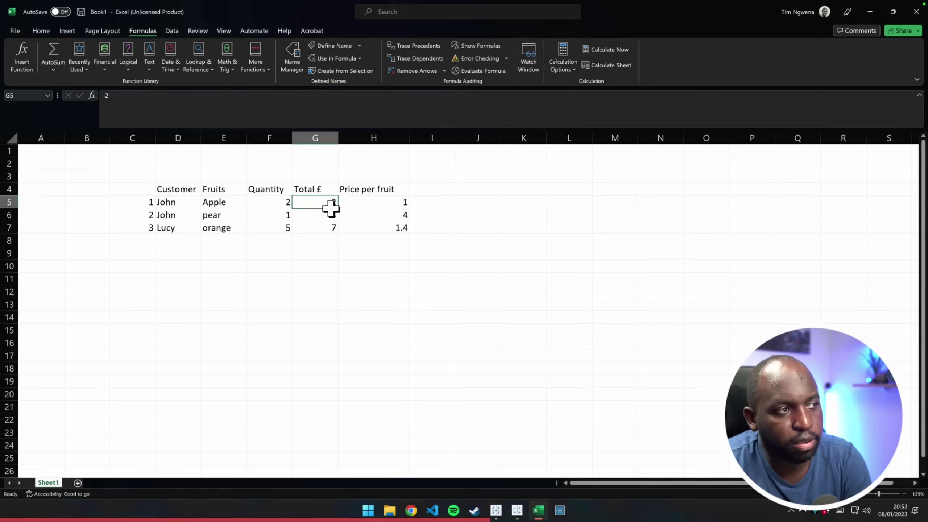
click(330, 230)
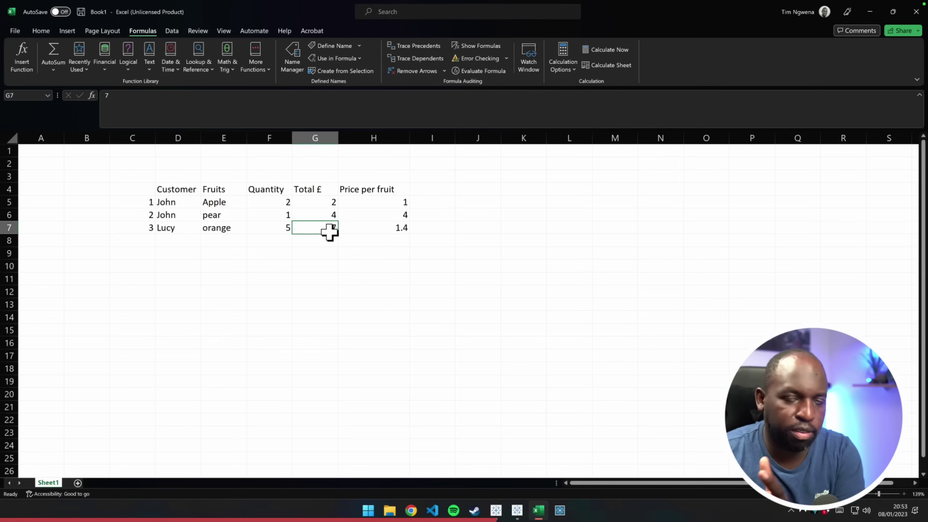
click(347, 270)
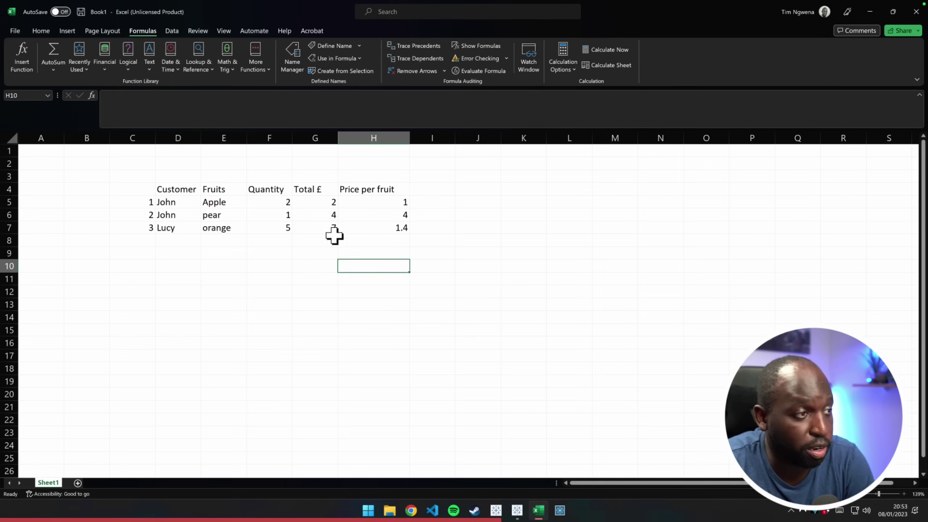
click(329, 203)
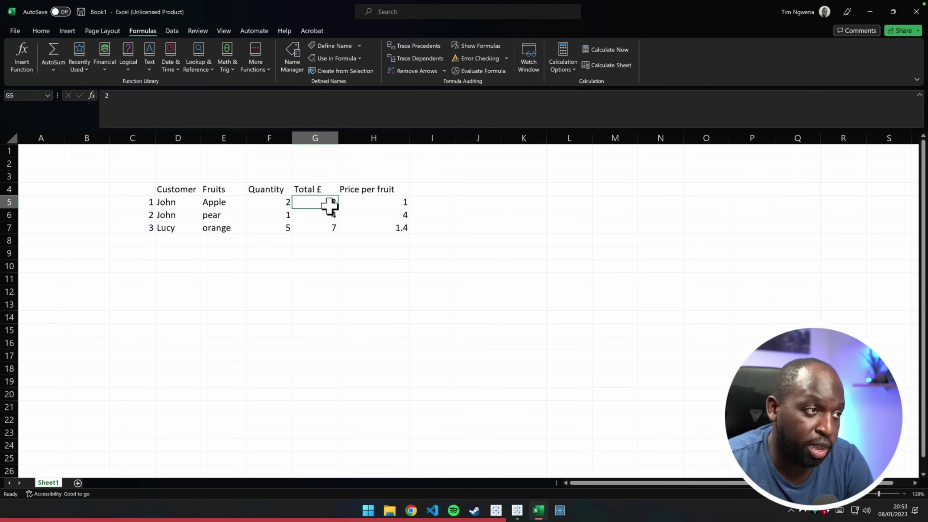
click(328, 227)
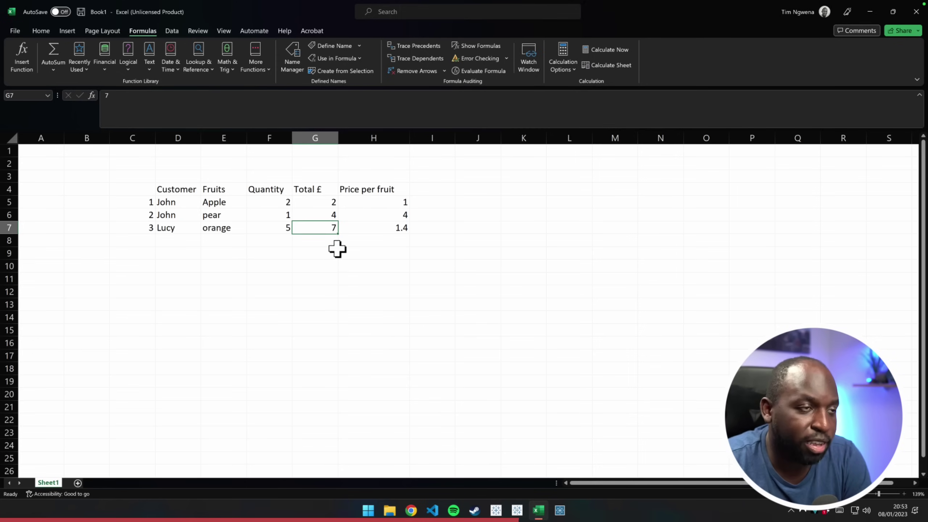
click(335, 271)
click(325, 215)
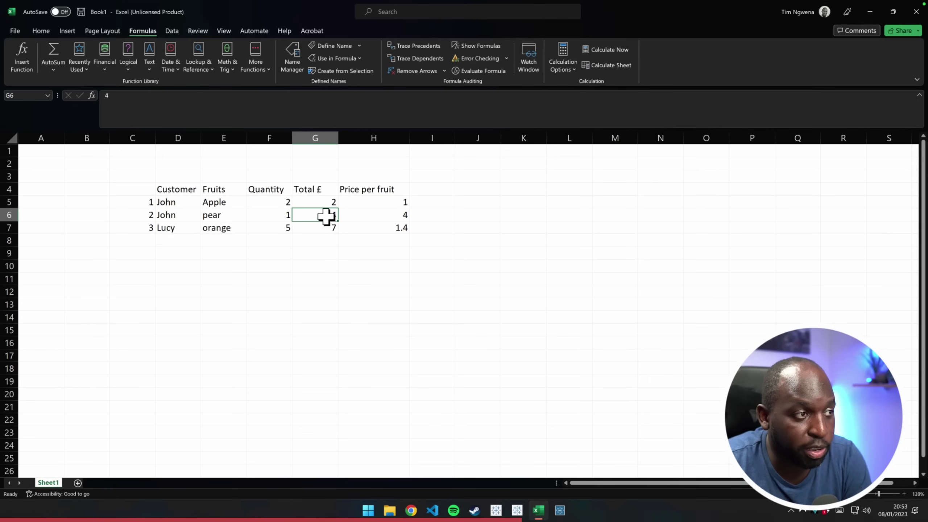
drag(324, 230, 320, 202)
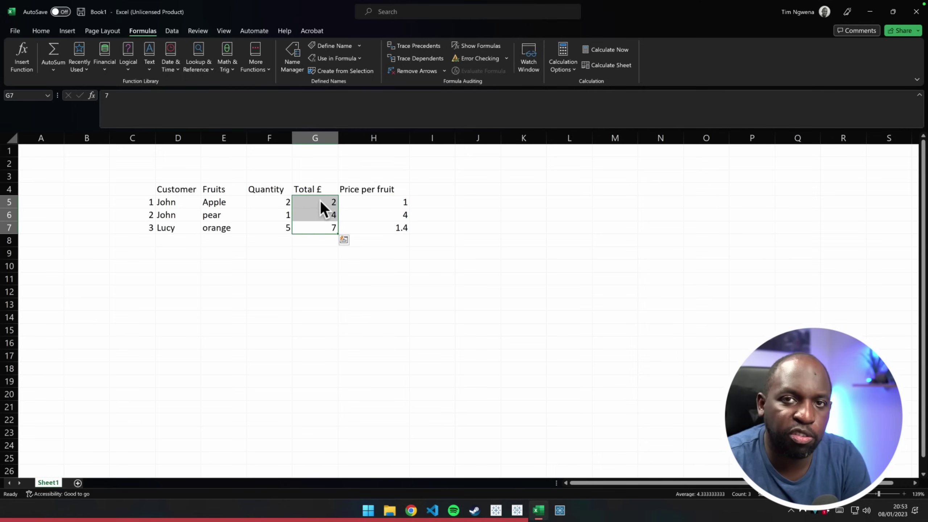
Highlight the Quantity values 5, 1 and 2, then the three Total £ values
click(303, 266)
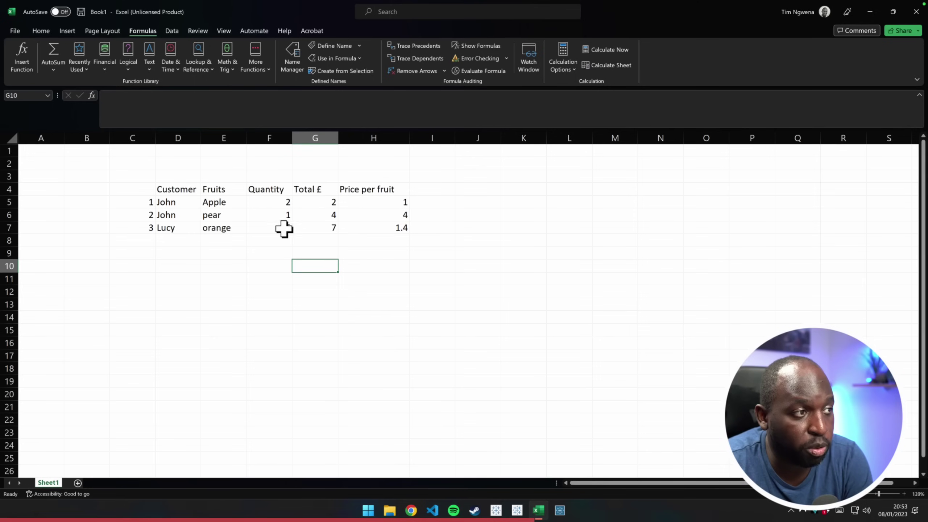
click(282, 229)
click(280, 213)
click(281, 204)
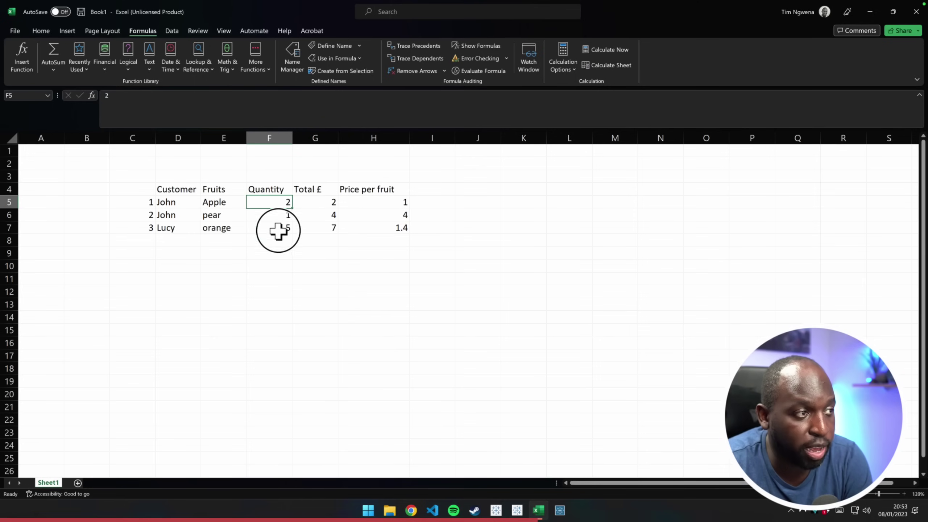
drag(278, 230, 276, 202)
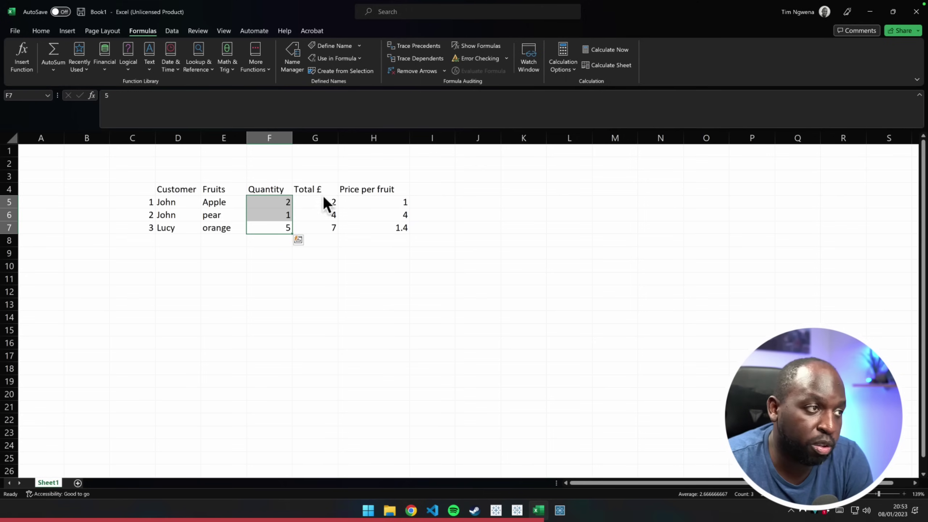
click(324, 237)
drag(323, 231, 322, 195)
click(314, 303)
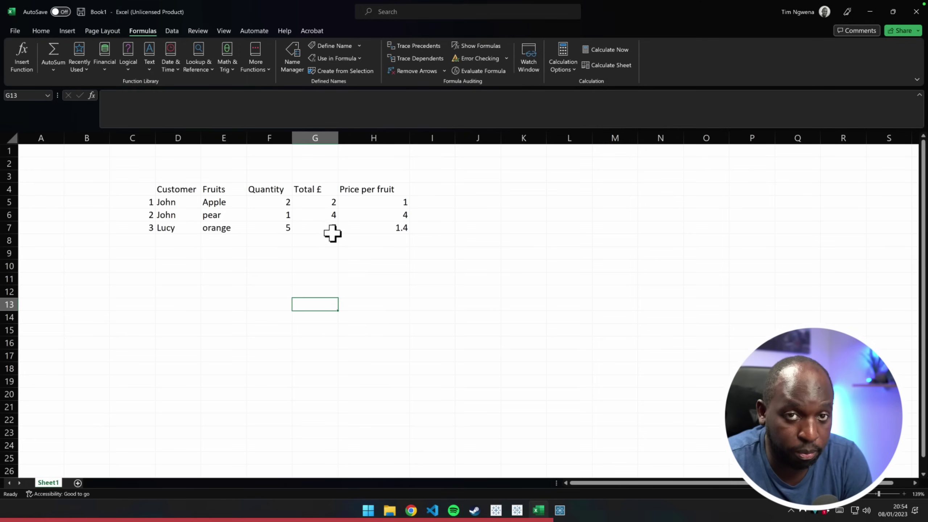
Highlight the Apple row's numbers and the Total £ values, then show all desktops
drag(286, 203, 363, 208)
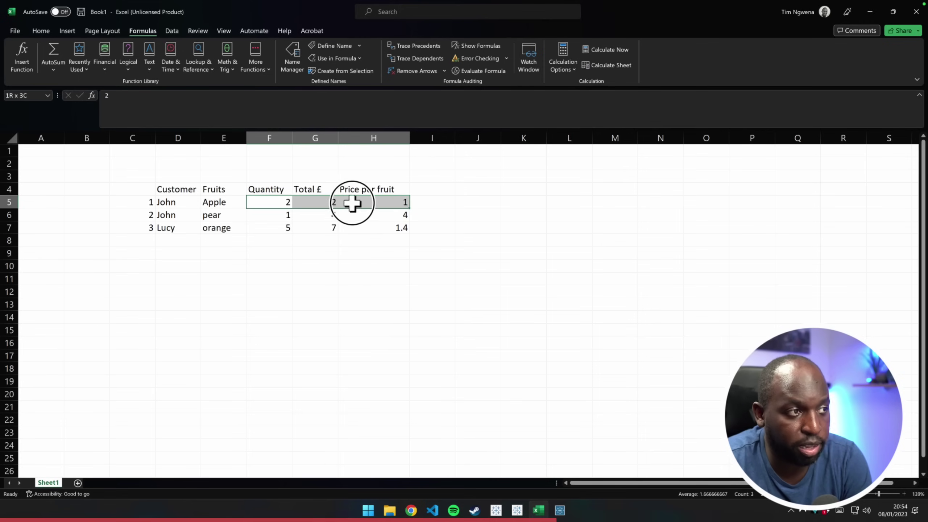
drag(278, 216, 326, 228)
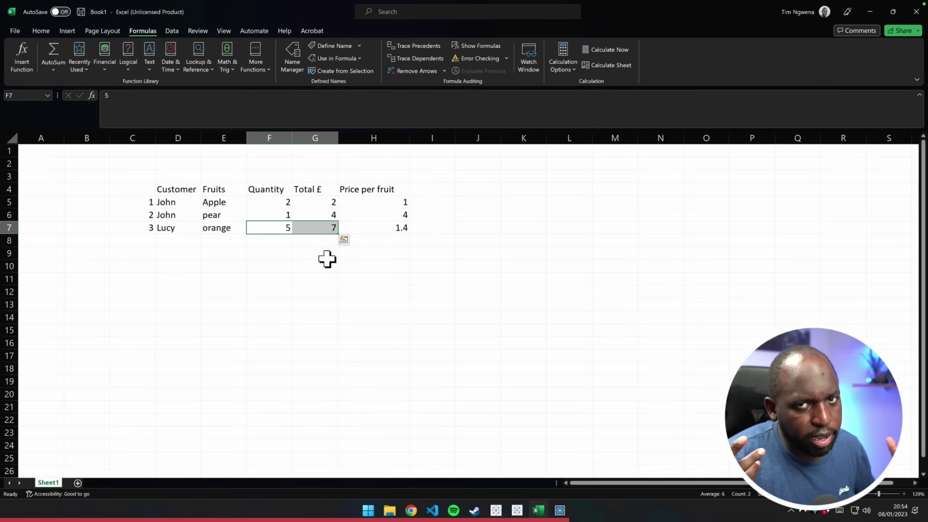
click(285, 305)
click(278, 202)
click(416, 207)
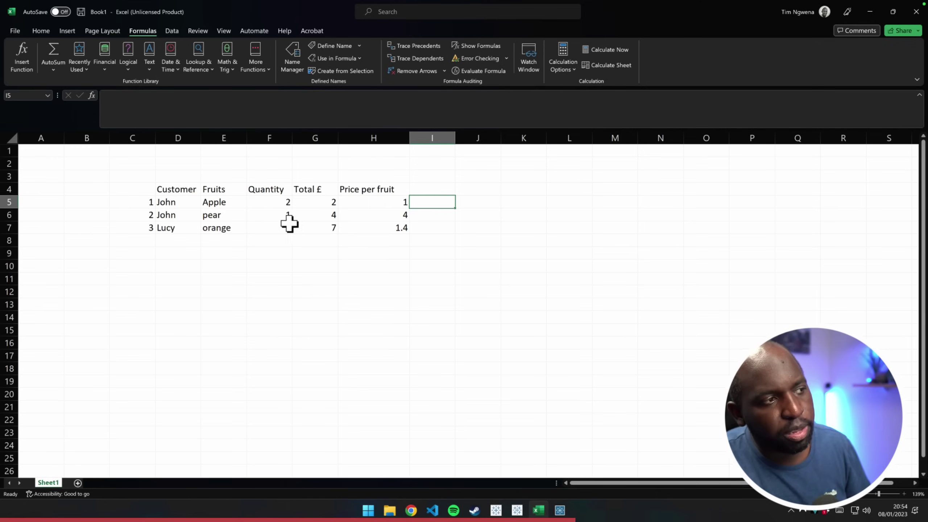
drag(326, 204, 315, 232)
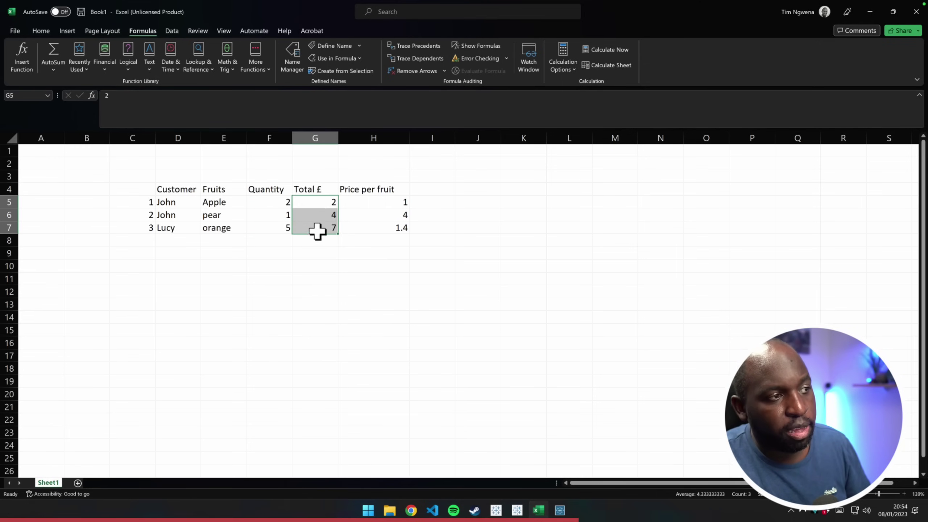
drag(287, 202, 279, 230)
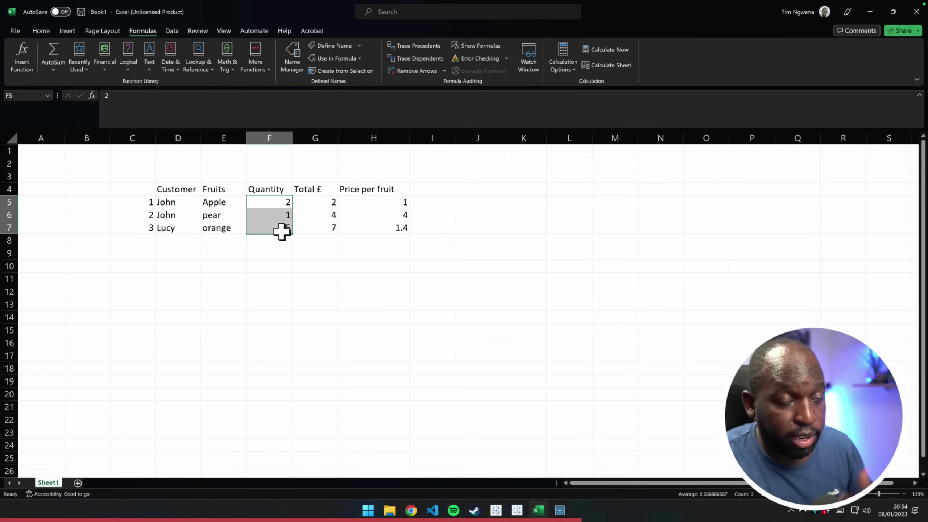
click(344, 324)
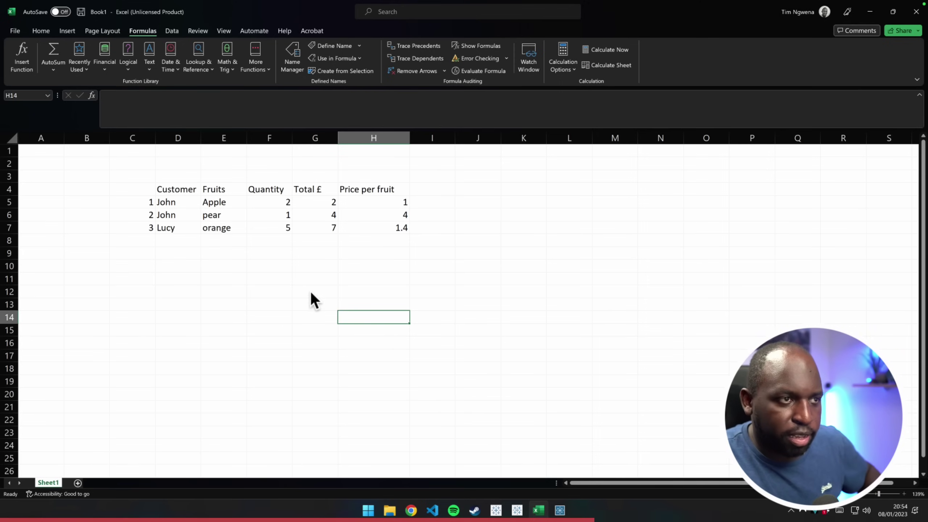
key(ctrl+Up)
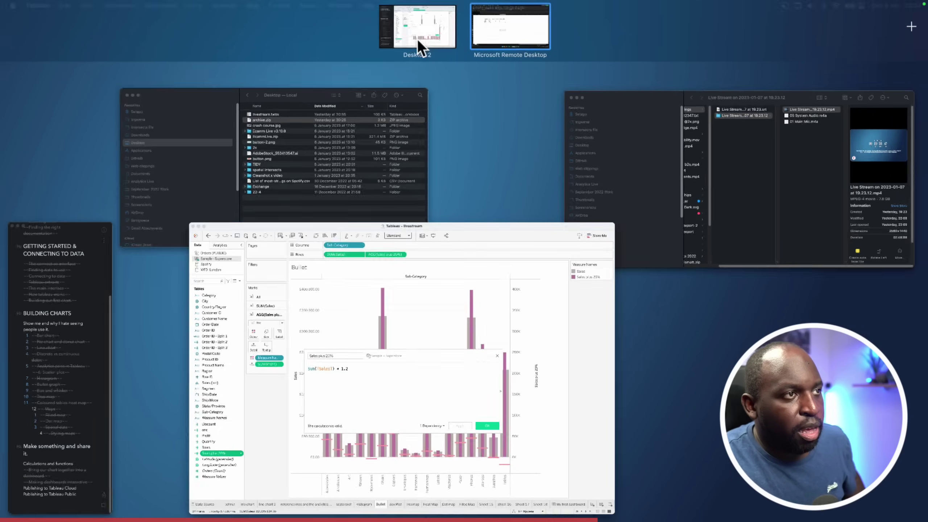
Add the comment /* this is a aggregate calc */ above Sum([Sales]) * 1.2
click(417, 39)
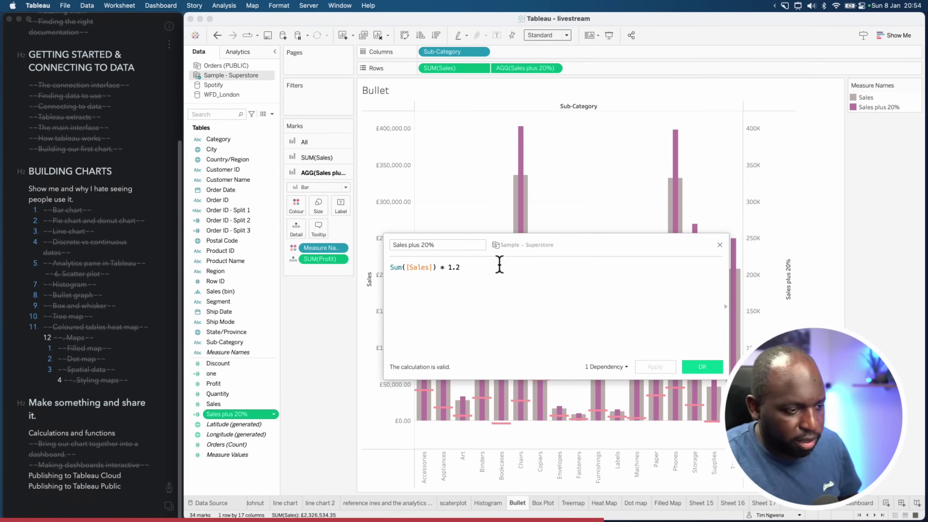
key(Left)
key(Left)
key(Left)
key(Left)
key(Left)
key(Left)
key(Left)
key(Left)
key(Left)
key(Left)
key(Left)
key(Left)
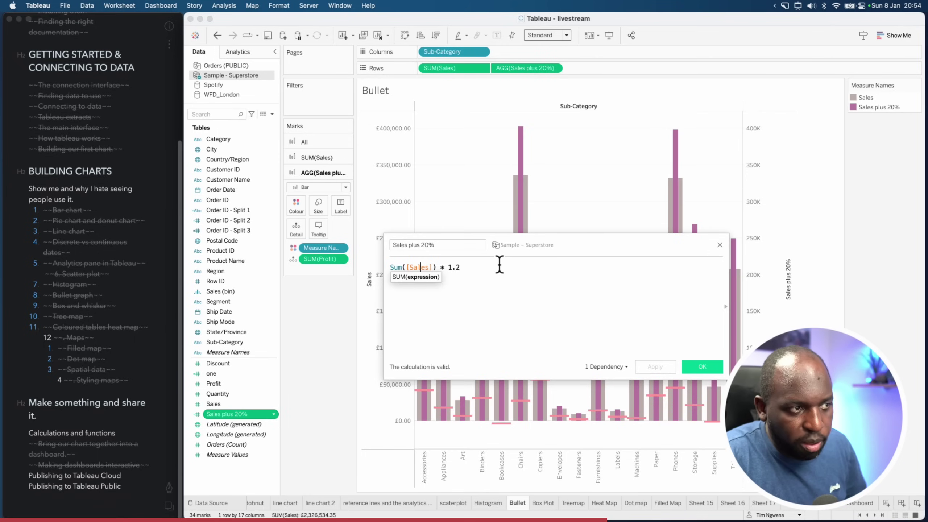
key(Return)
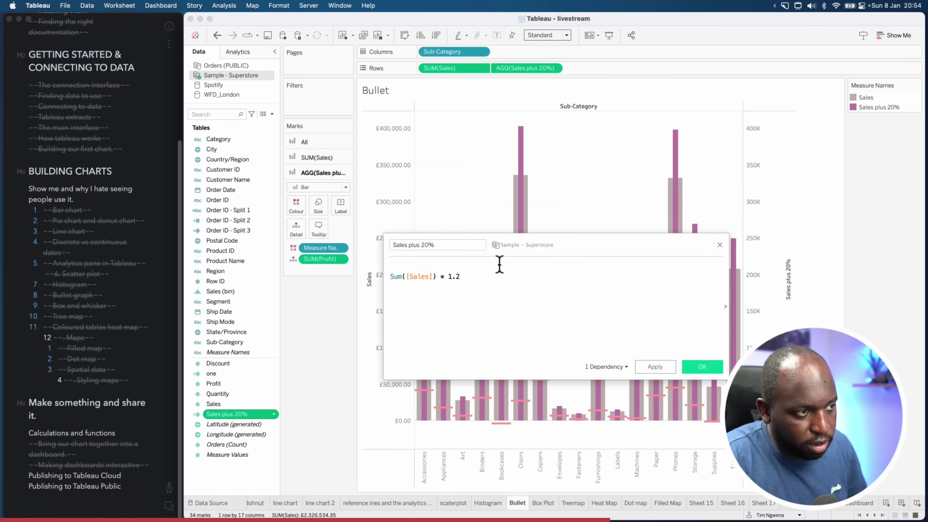
scroll(499, 264, up, 5)
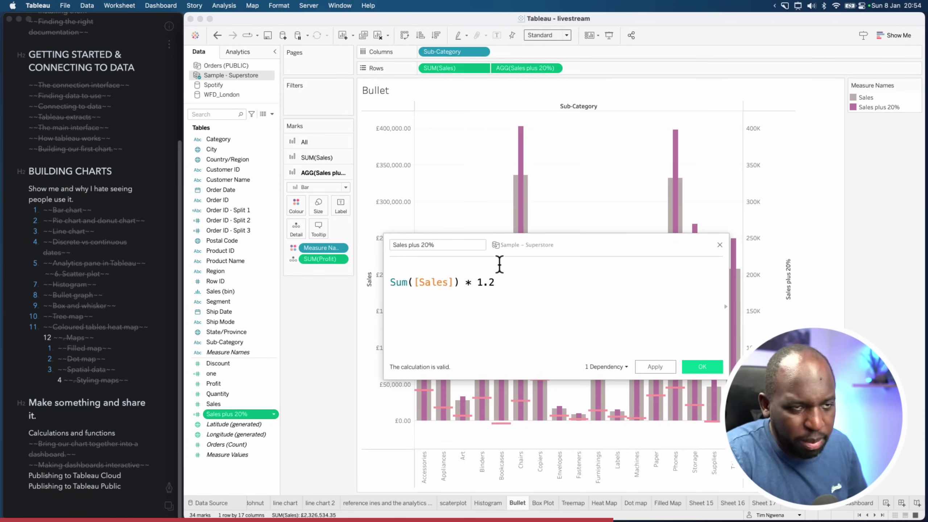
key(Up)
text(/)
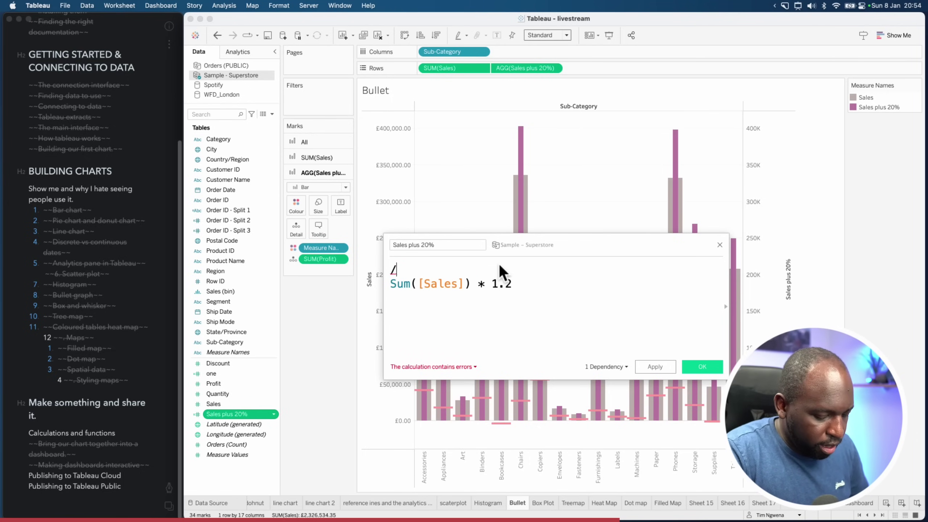
text(* )
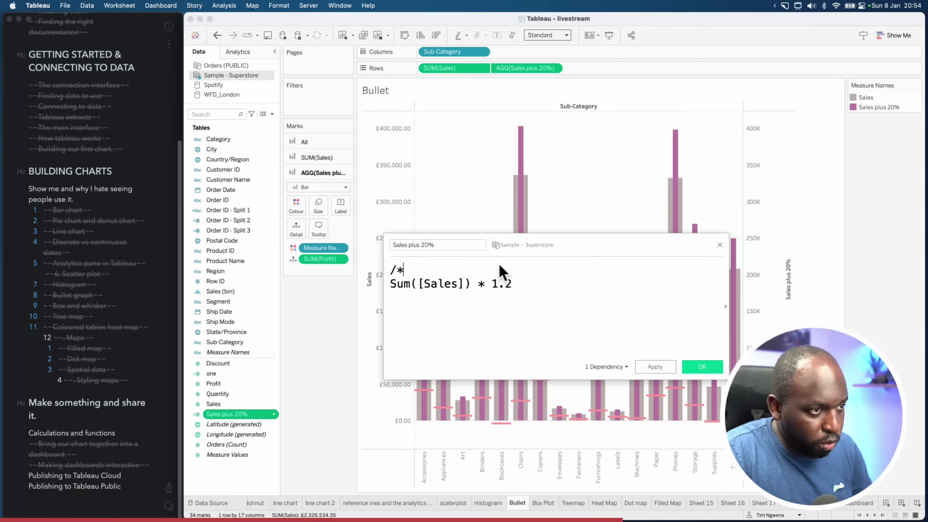
text(*/)
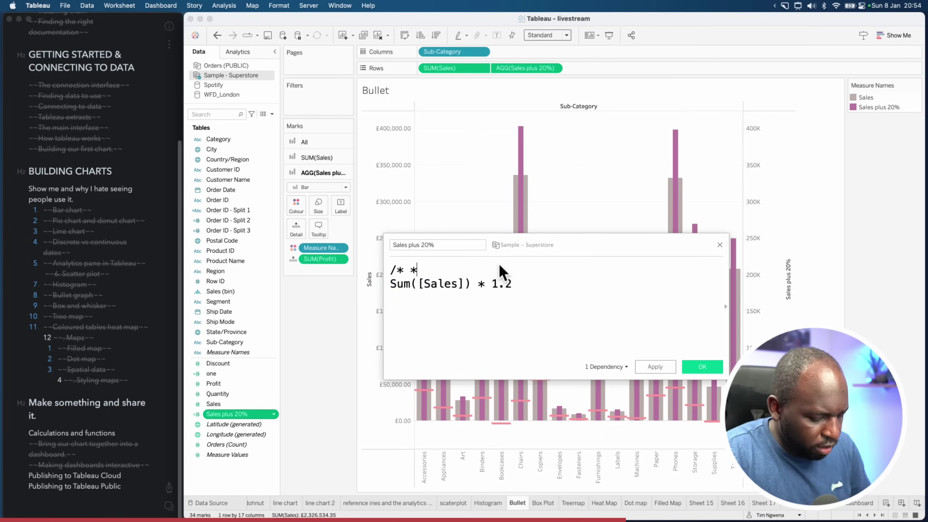
key(Left)
key(Left)
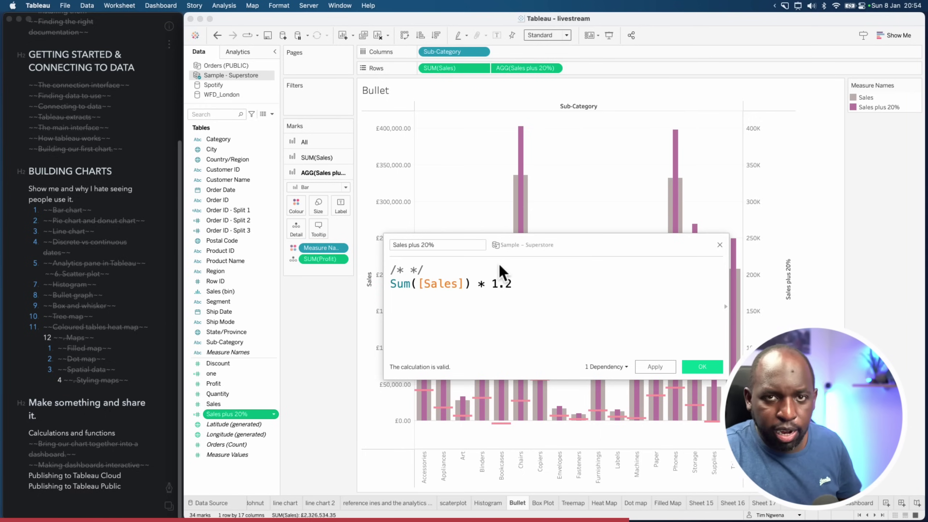
text(this is a)
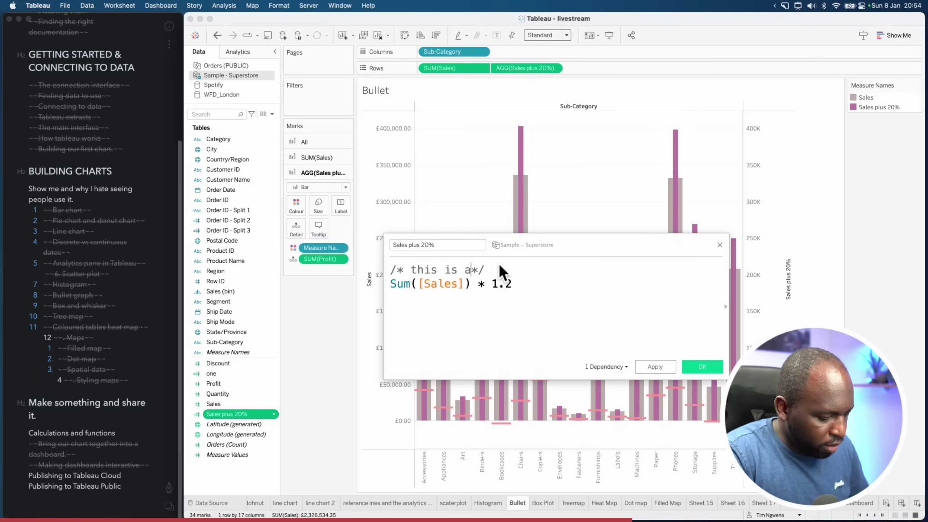
text( aggregate )
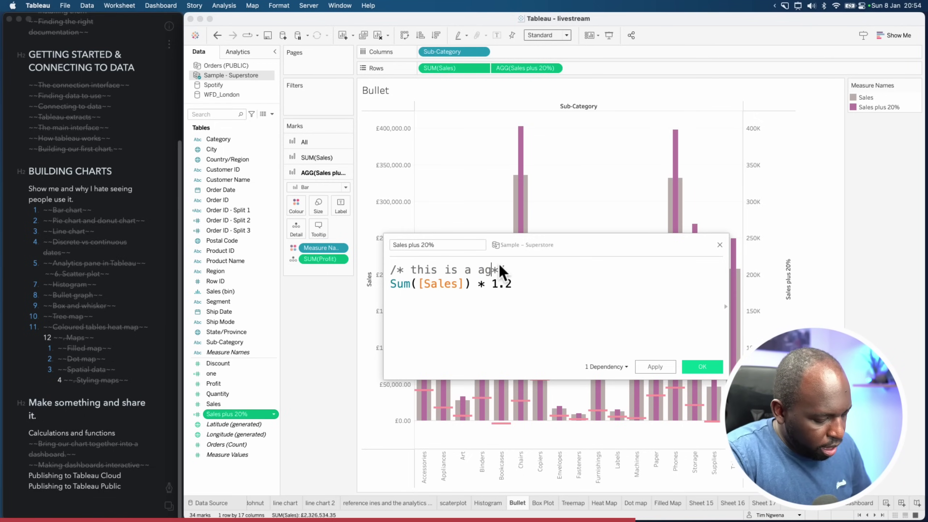
text(calc)
Add [Sales]*1.2 below it, preceded by the comment /* Row level calc */
key(Down)
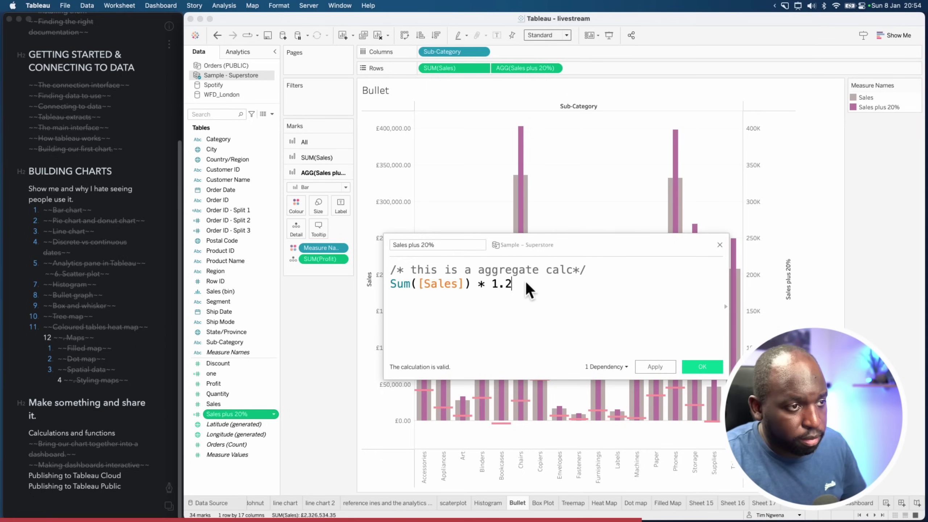
key(Return)
key(Return)
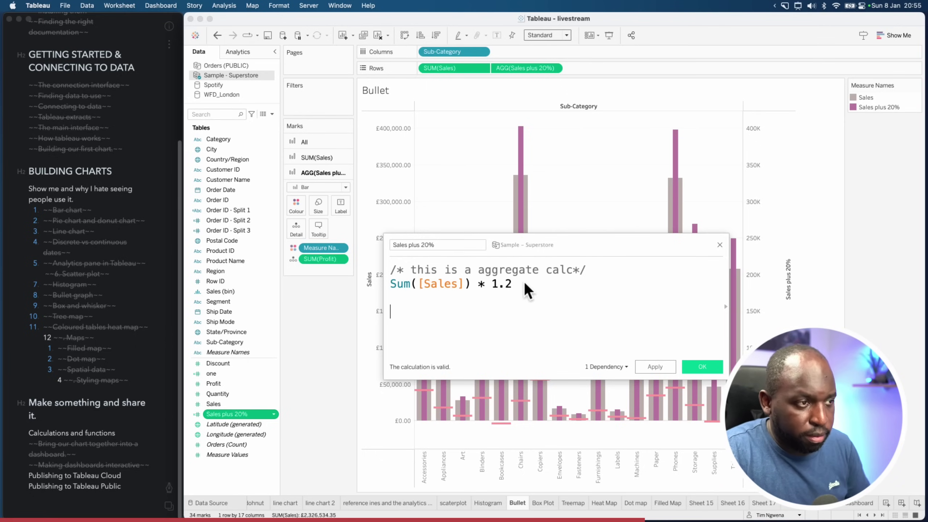
text(sale)
key(Return)
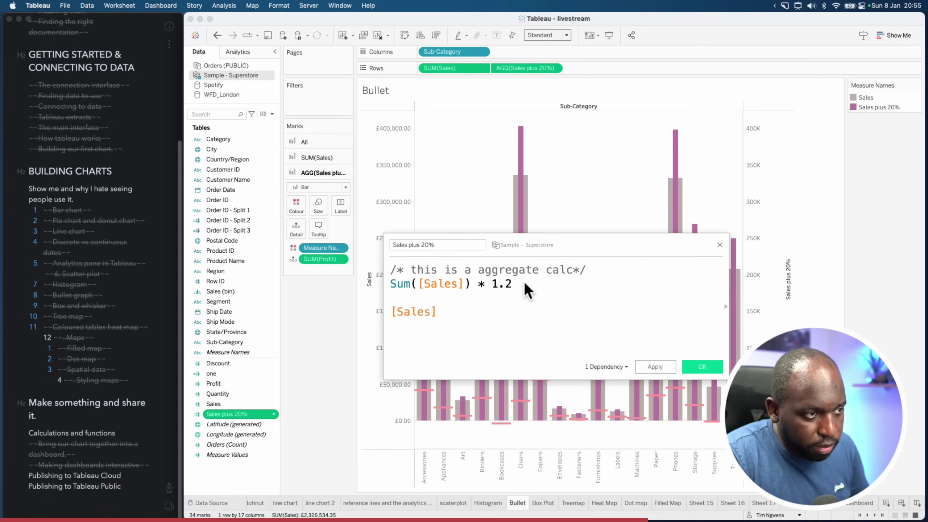
text(*1.2)
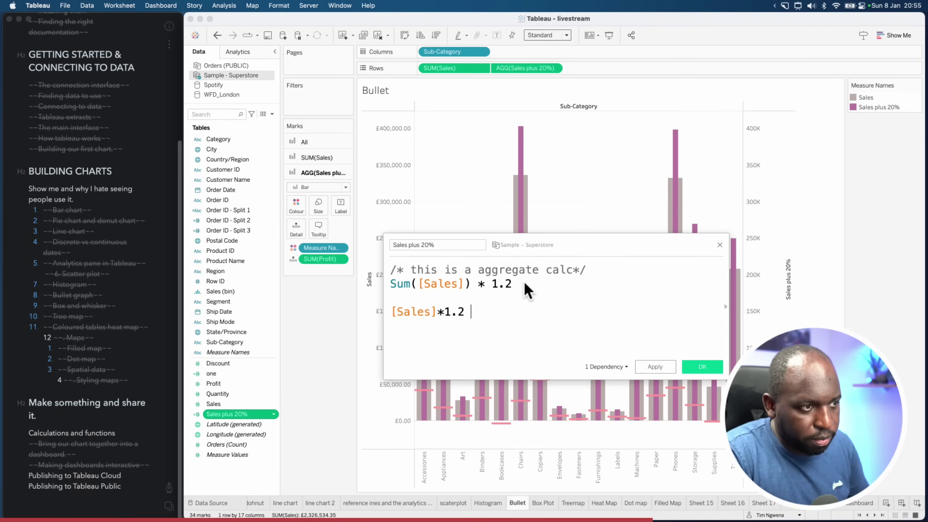
key(Up)
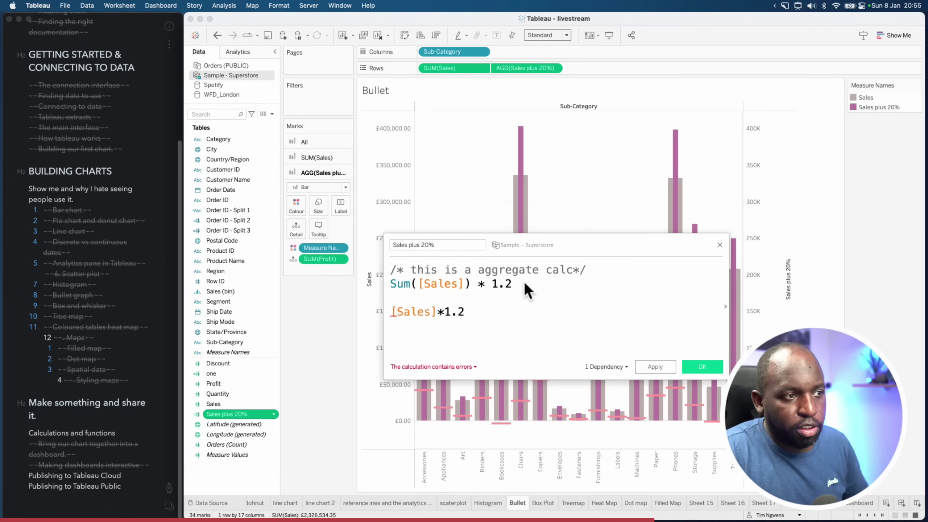
key(Return)
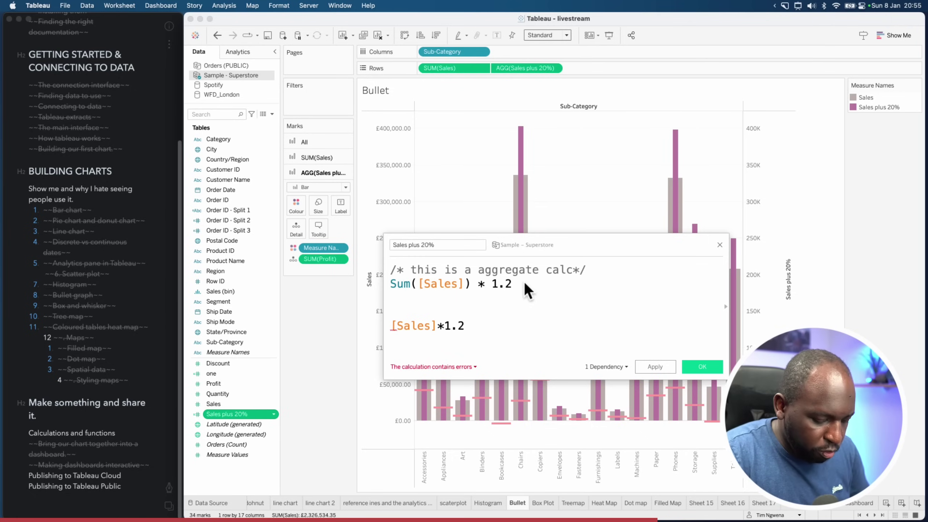
text(/* )
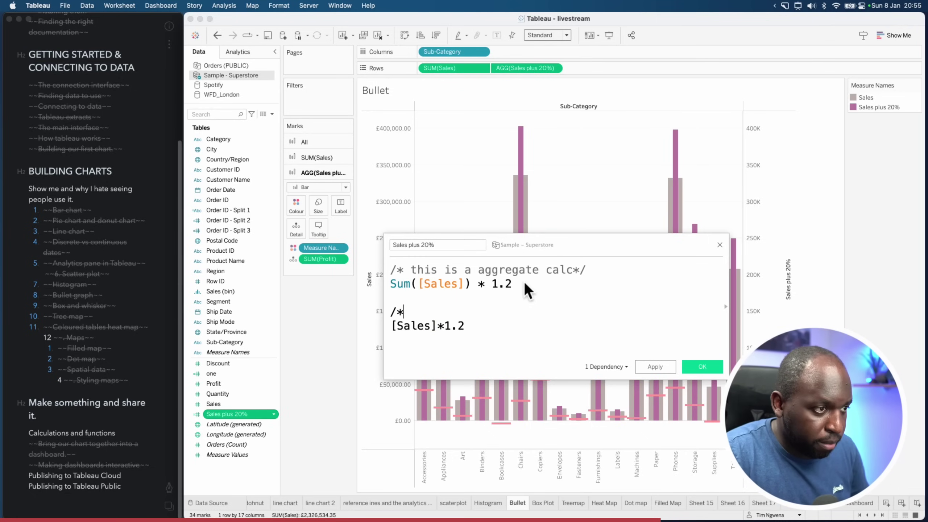
text(Row level)
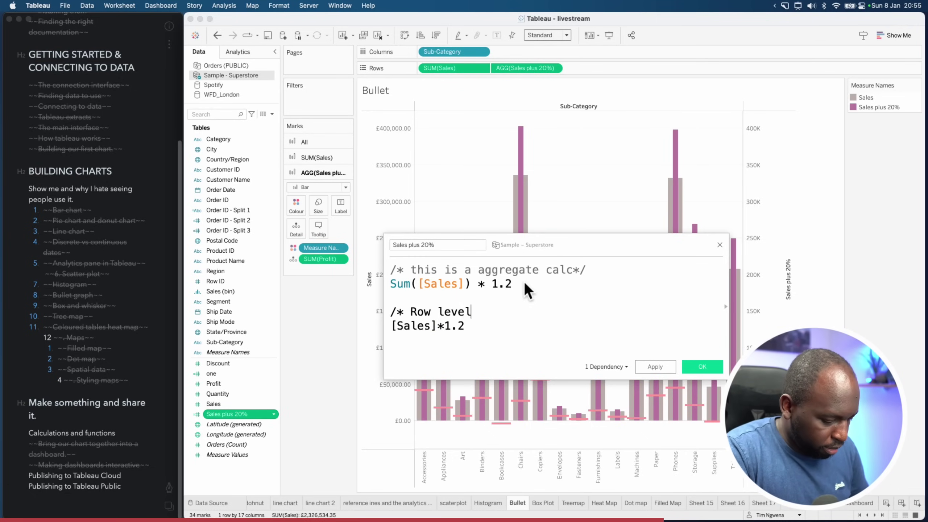
text( calc */)
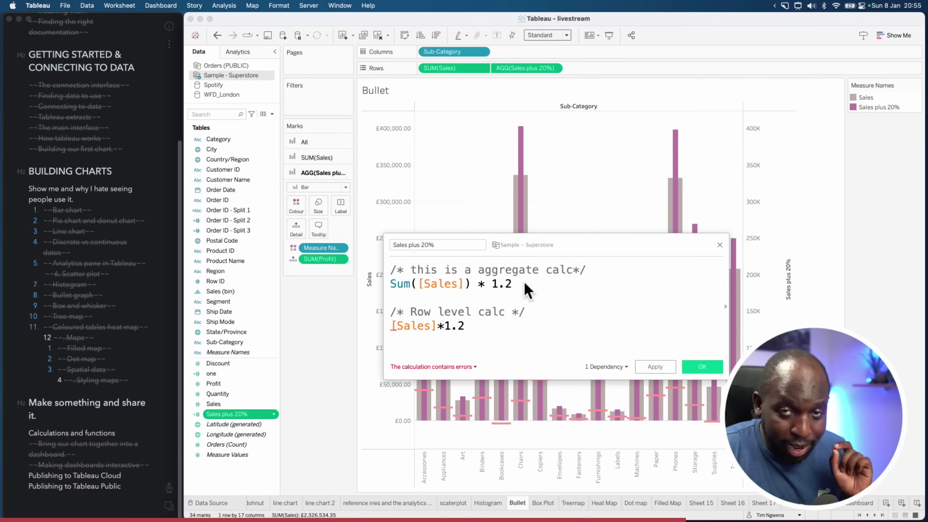
drag(478, 284, 387, 289)
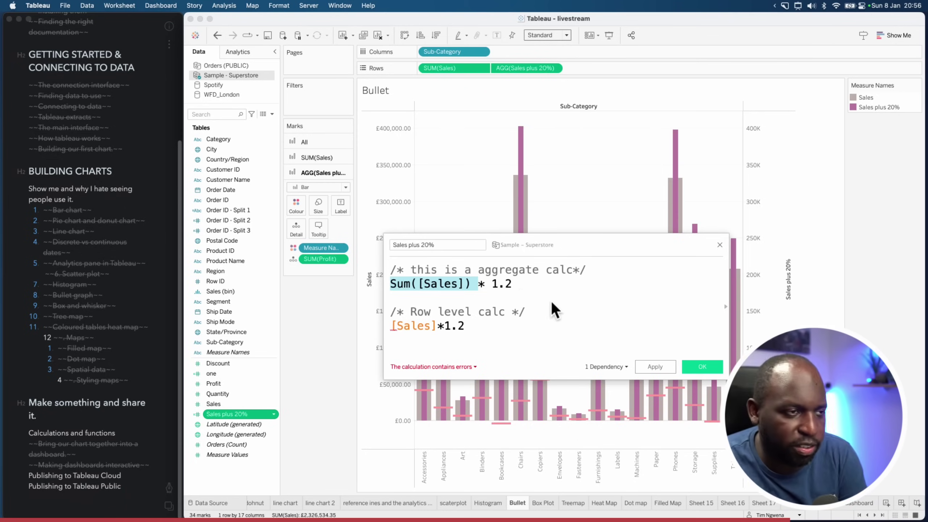
Draw a temporary on-screen arrow pointing at the function-list expander
click(577, 307)
click(581, 323)
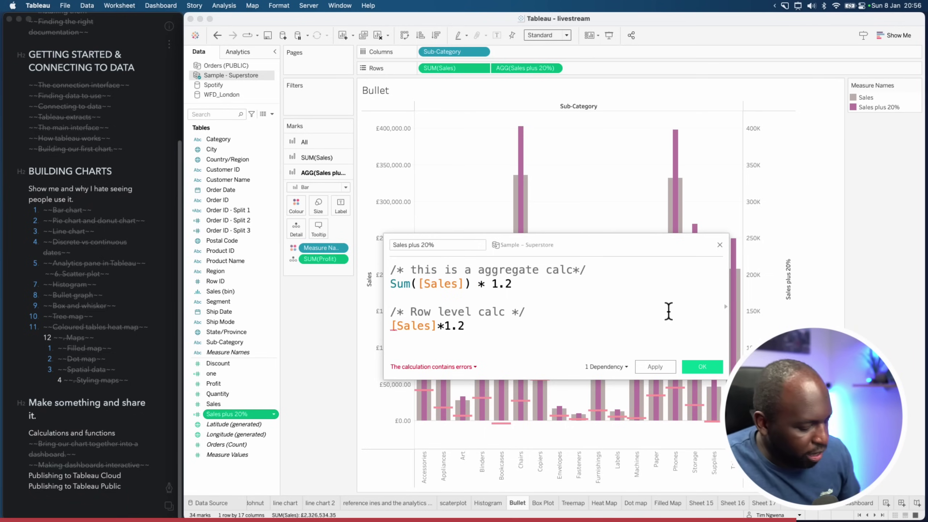
key(ctrl+alt+a)
drag(660, 280, 716, 306)
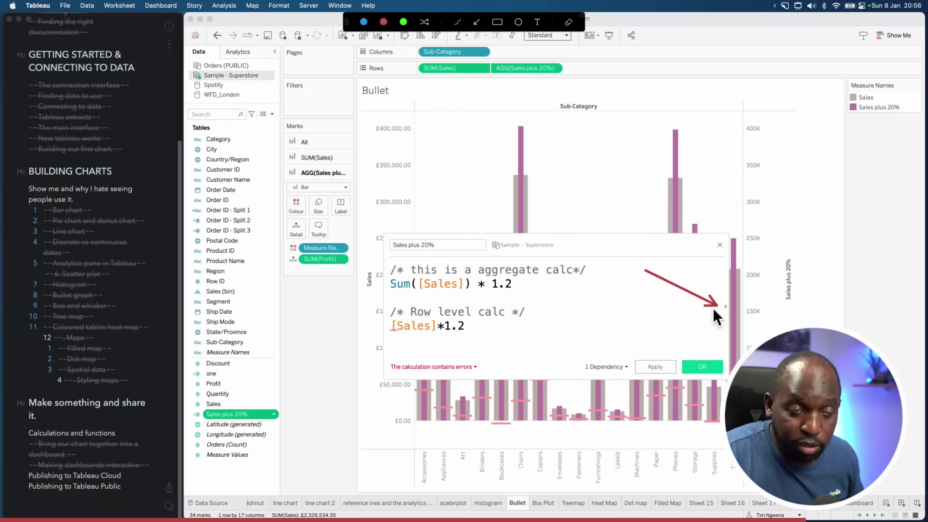
key(Escape)
Expand the calculation editor's function list and filter it to String functions
click(725, 307)
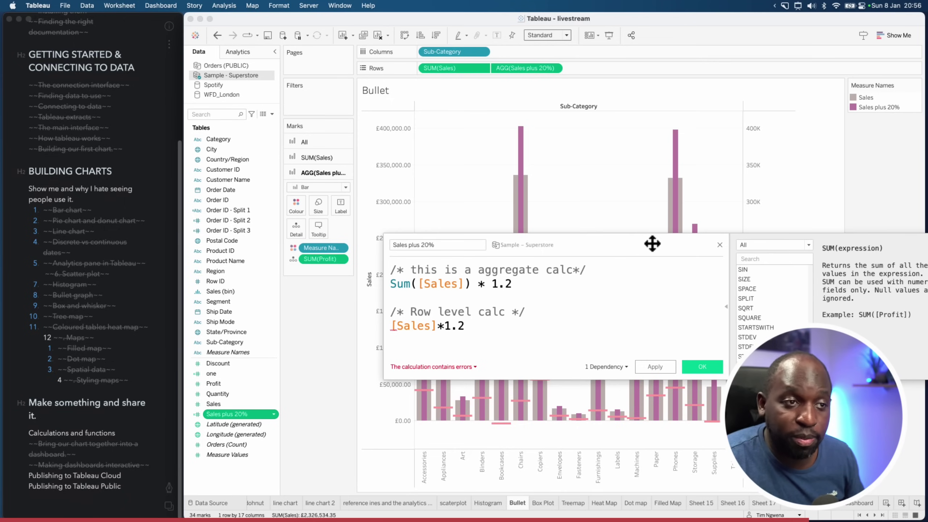
drag(653, 242, 563, 216)
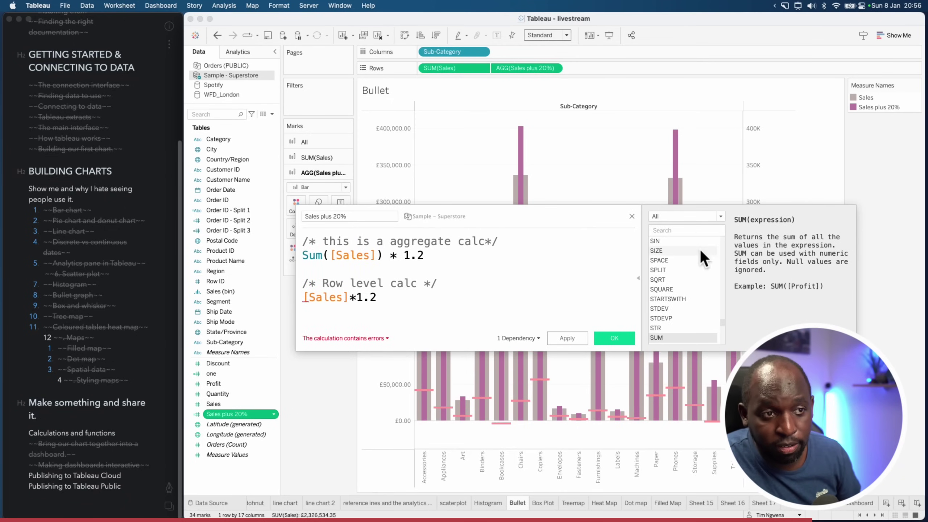
click(719, 218)
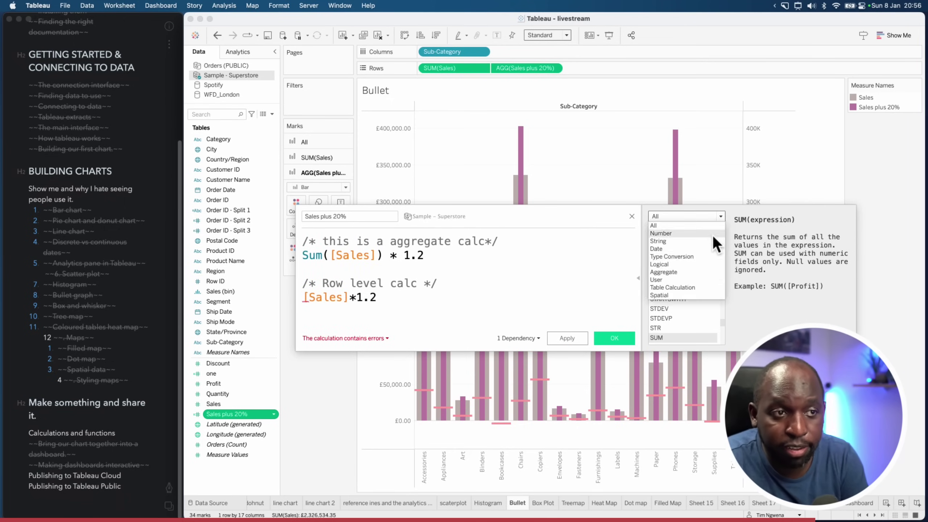
click(686, 240)
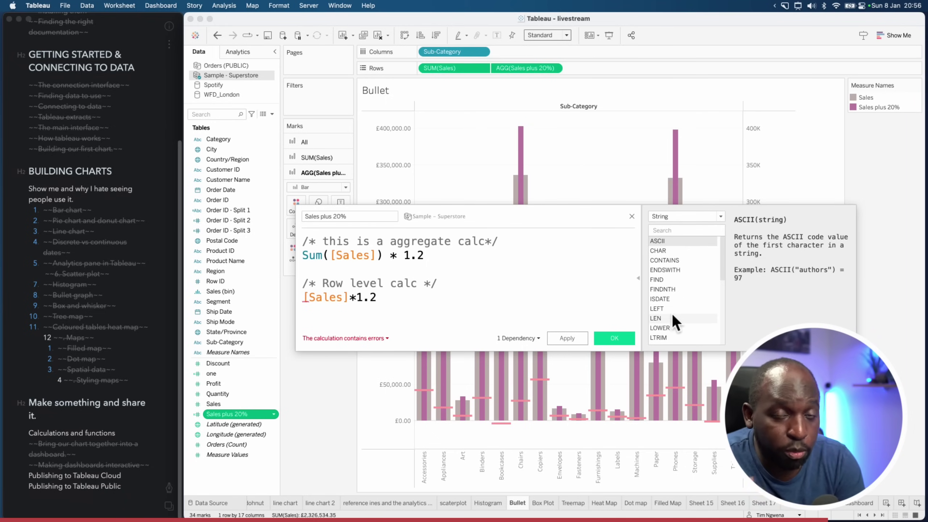
key(ctrl+Up)
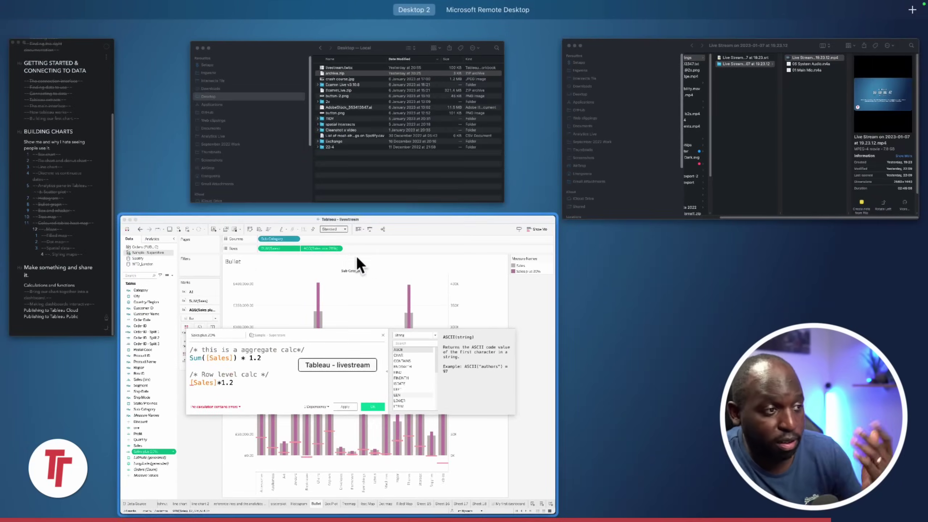
click(357, 256)
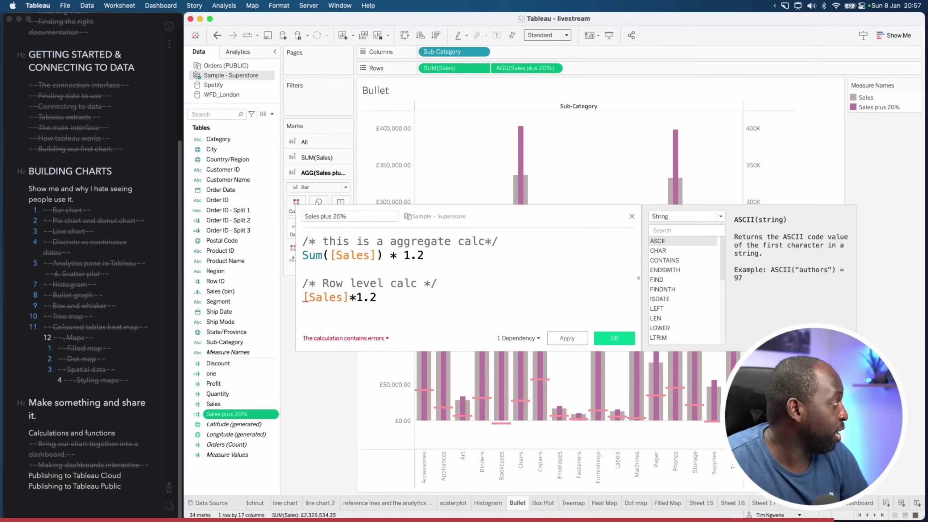
Open a maximized browser window and load youtube.com
key(super+Tab)
drag(528, 79, 727, 11)
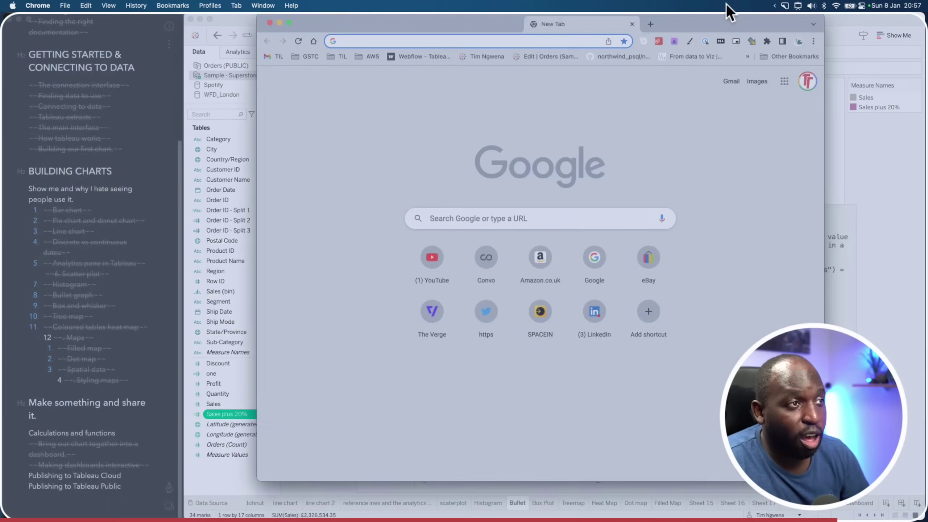
double_click(583, 29)
text(youtube.com)
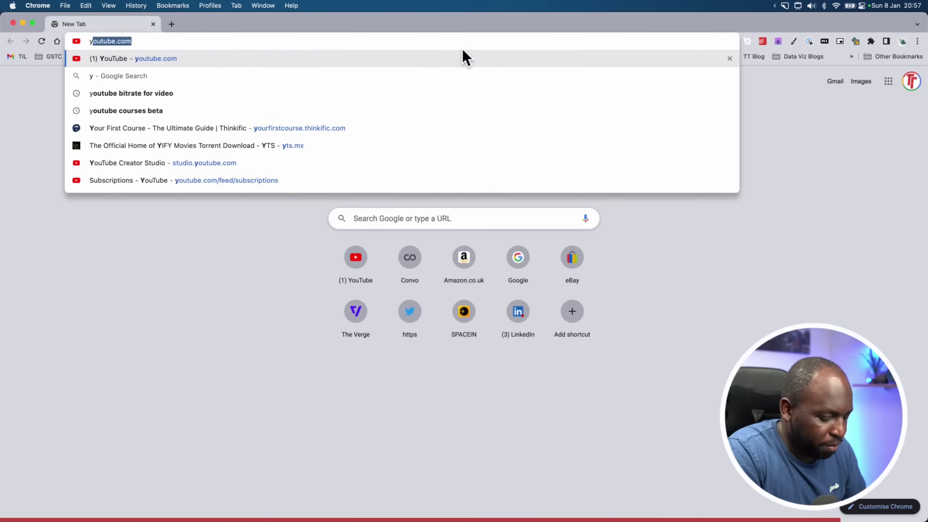
key(Return)
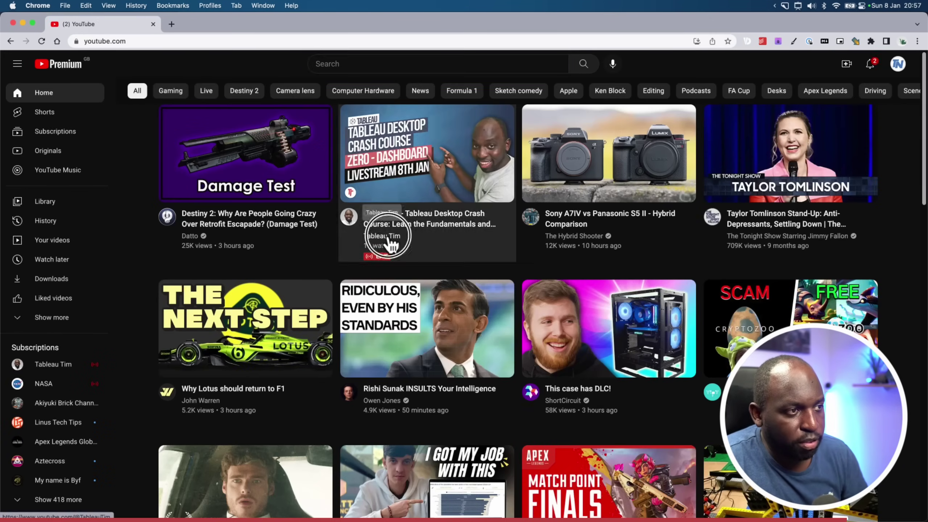
From the channel's Studio Playlists, open the Intersect Function video in a new tab
click(388, 236)
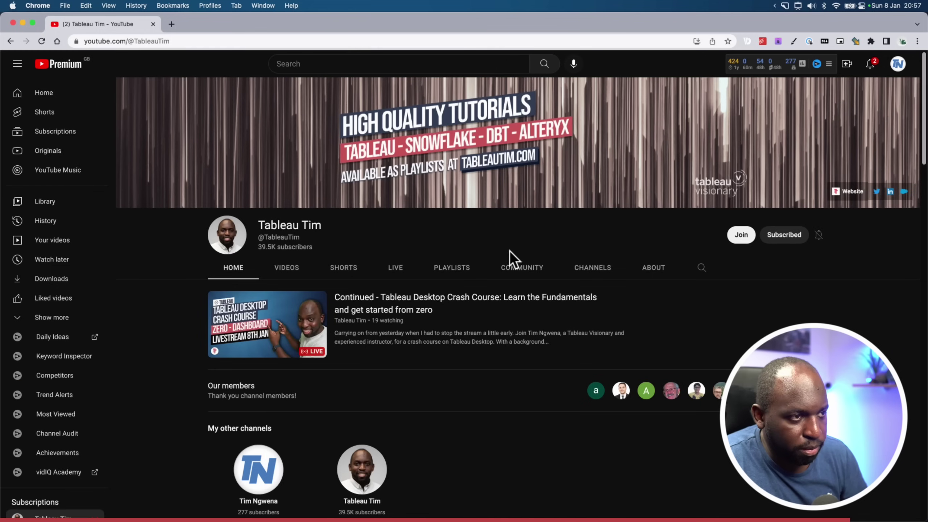
click(453, 270)
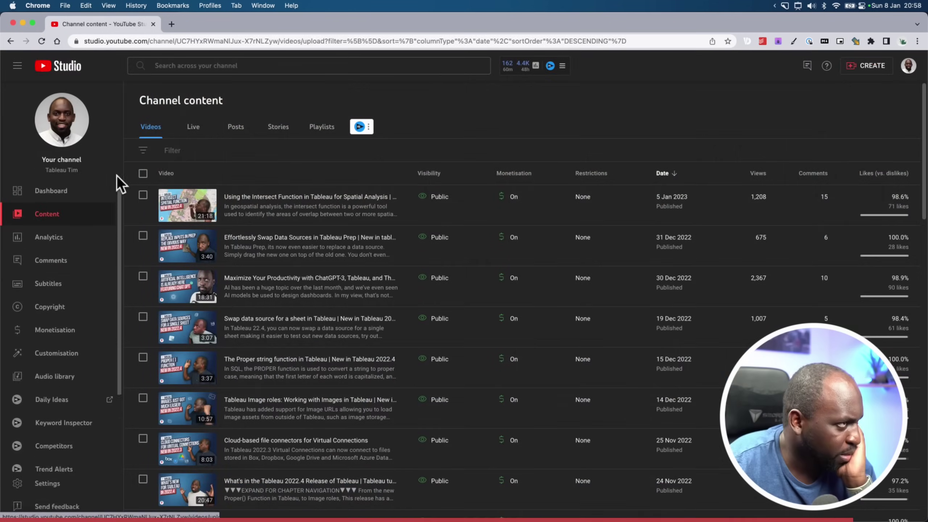
click(330, 128)
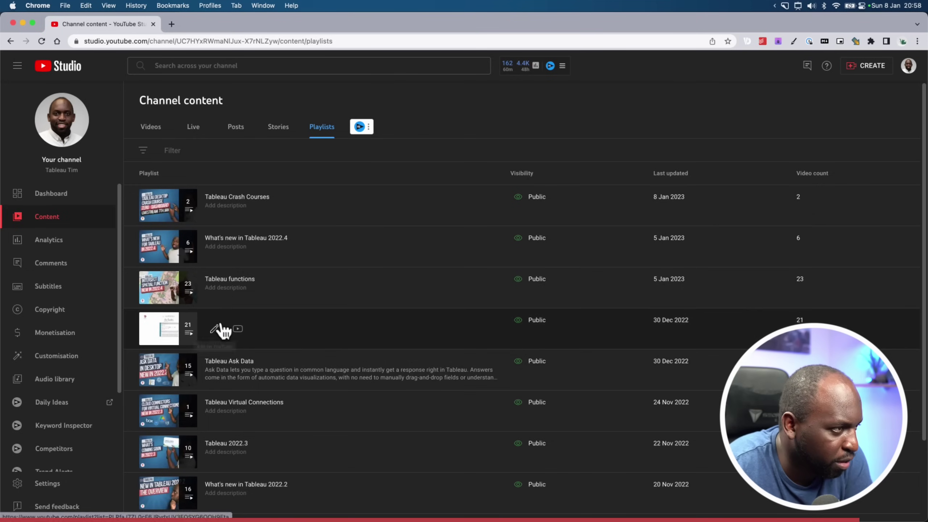
click(238, 287)
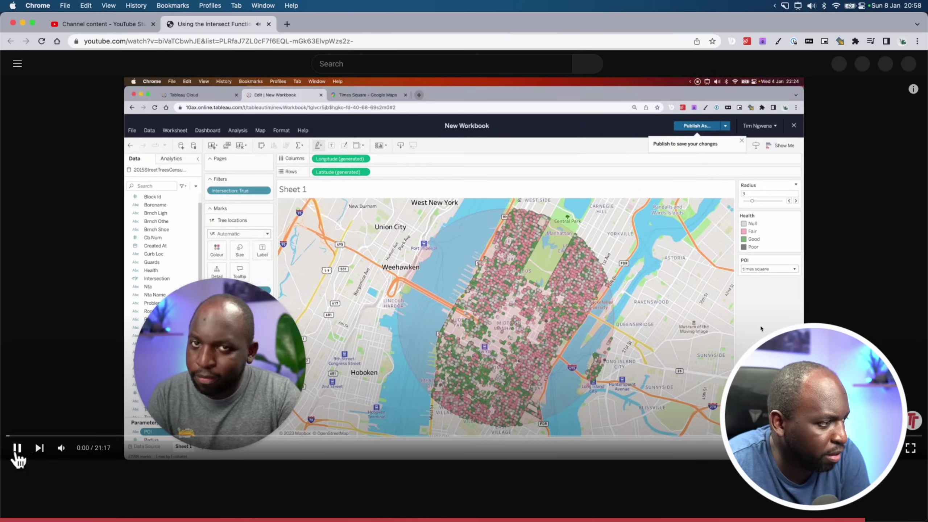
click(18, 453)
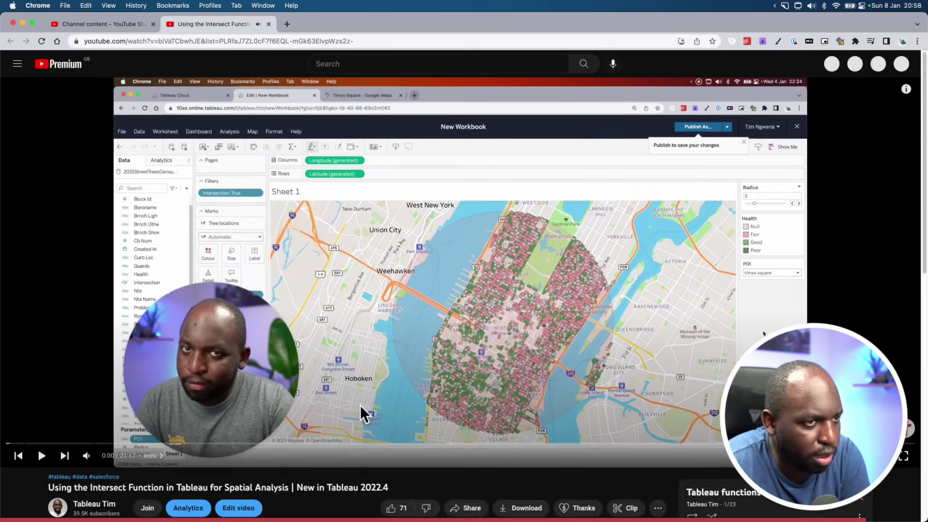
Open the Tableau functions playlist page and scroll through its 23 videos
scroll(547, 421, down, 6)
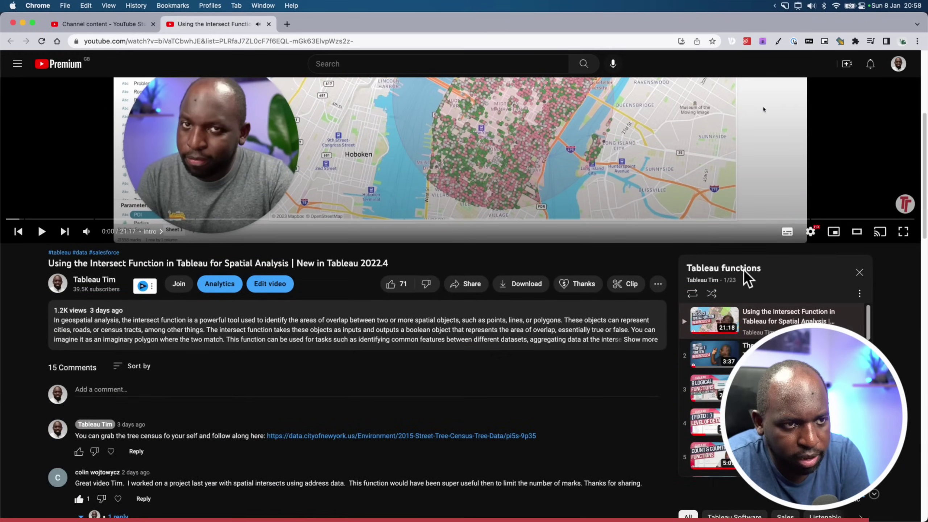
click(740, 273)
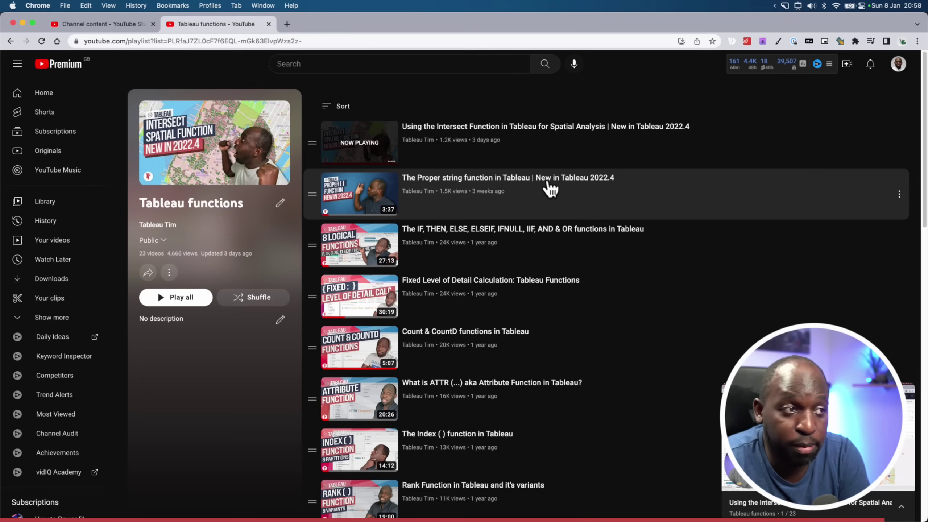
scroll(549, 199, down, 1)
scroll(548, 200, down, 5)
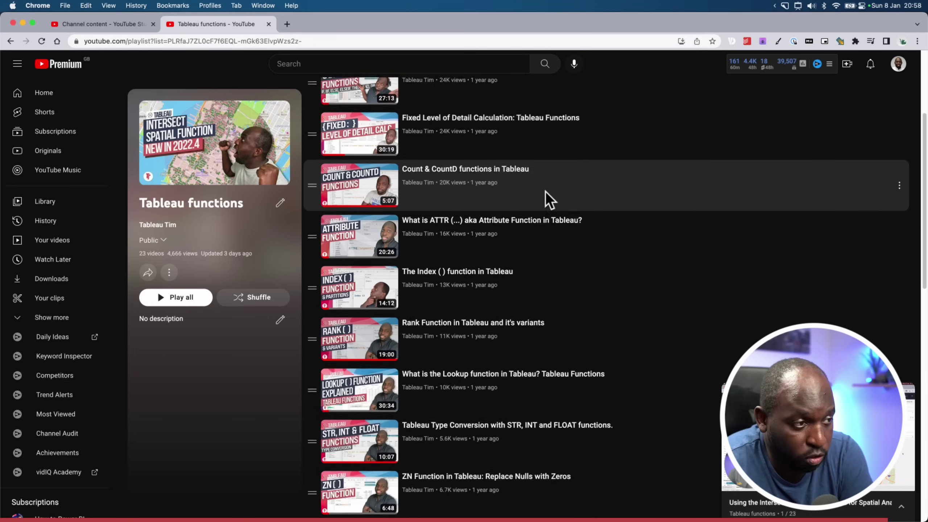
scroll(503, 234, down, 3)
scroll(503, 227, down, 13)
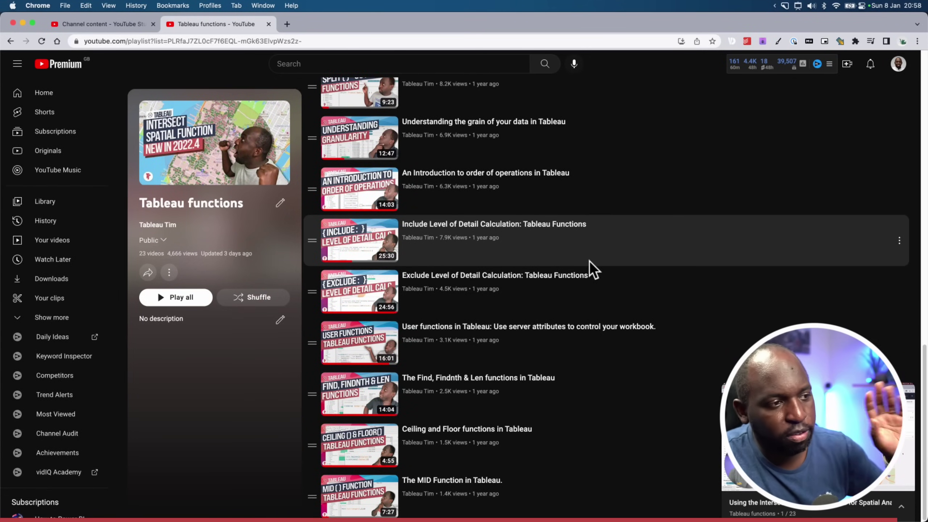
scroll(592, 330, up, 15)
scroll(581, 356, up, 5)
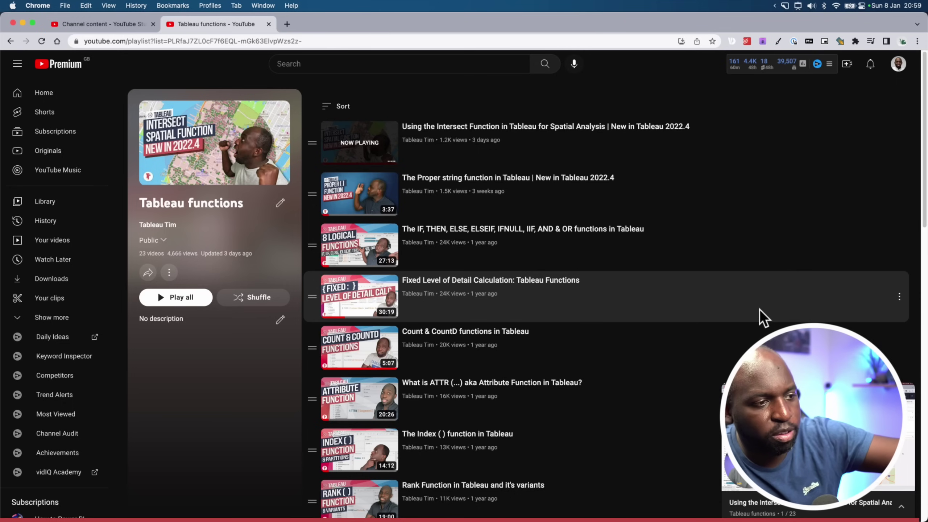
scroll(762, 317, down, 10)
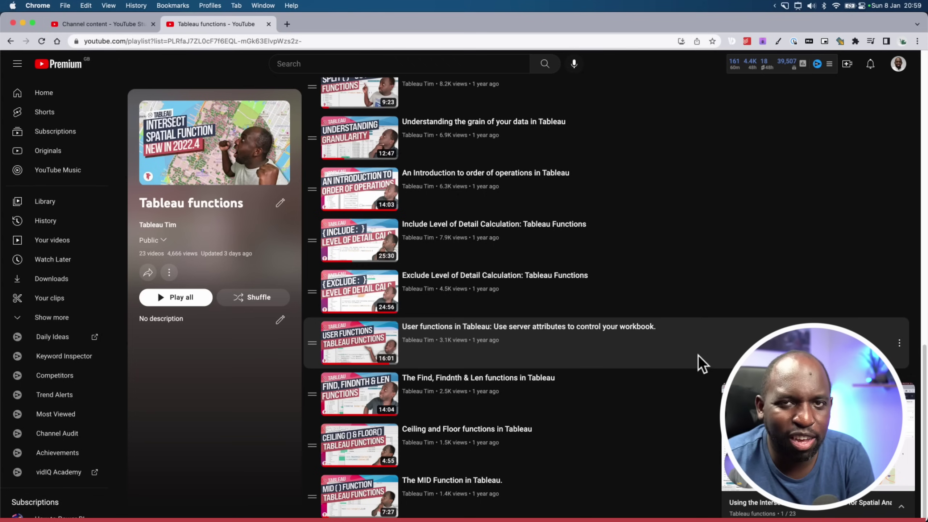
scroll(700, 365, up, 10)
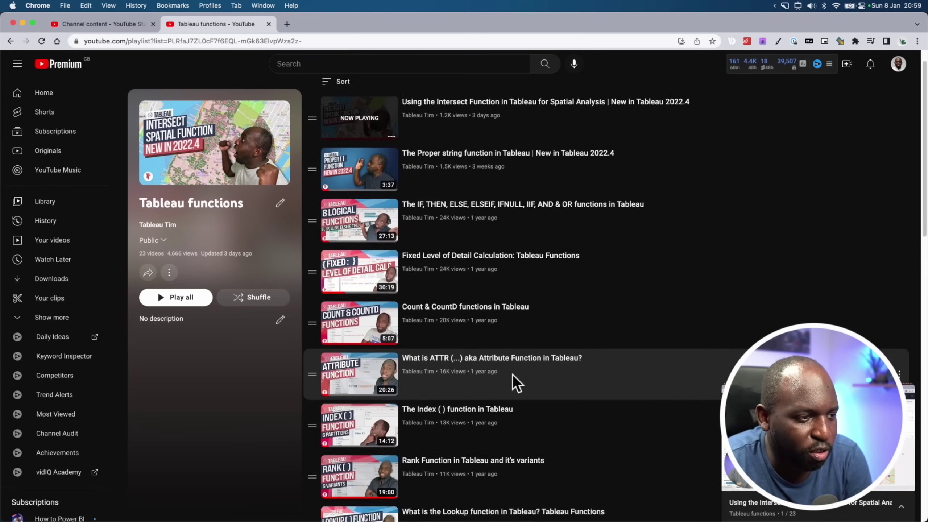
scroll(517, 383, down, 8)
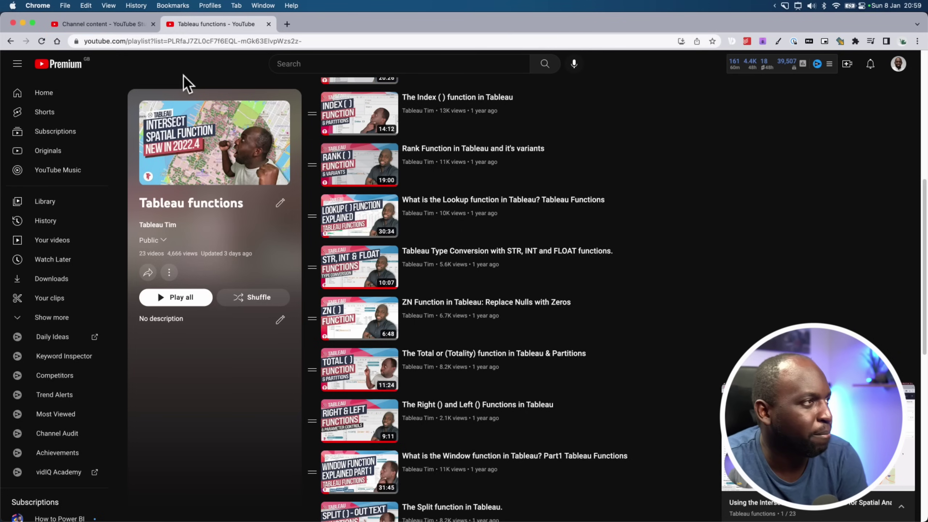
Return from the browser to Tableau, close the calculation editor and switch to My first dashboard
click(22, 24)
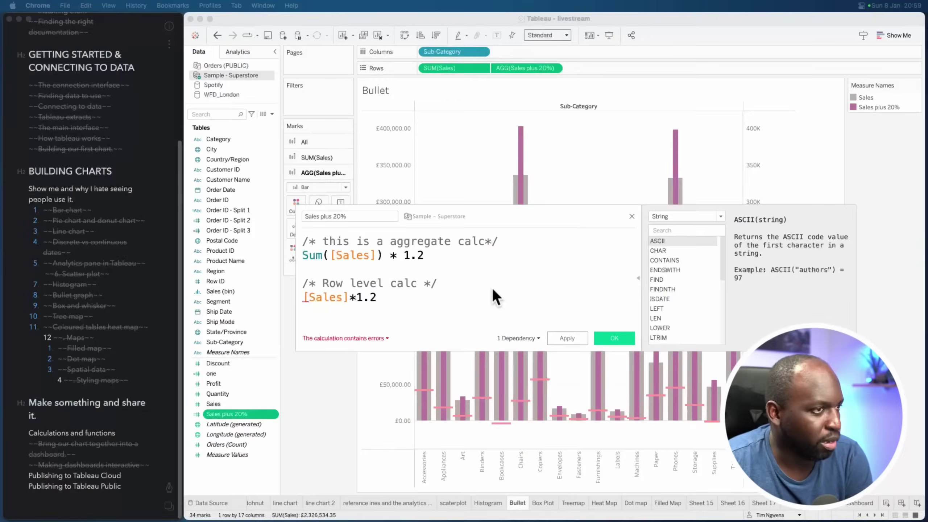
click(117, 433)
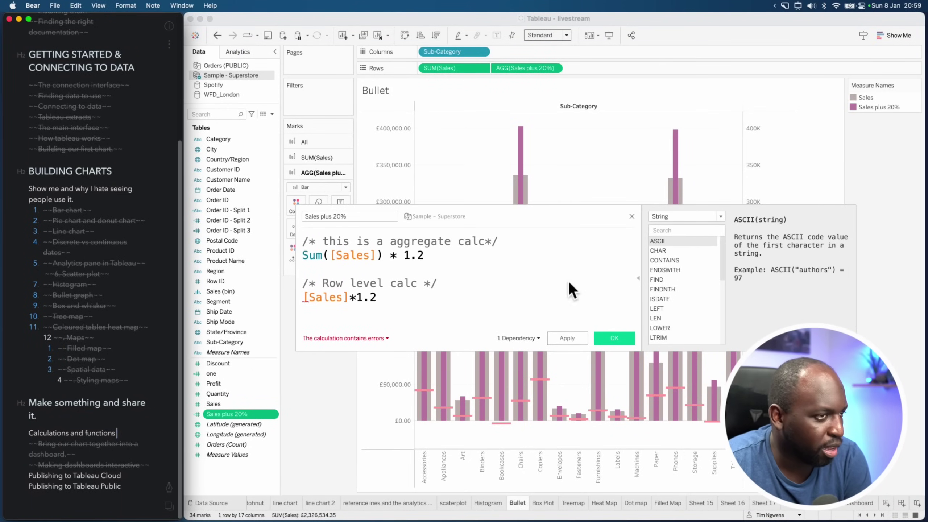
click(632, 216)
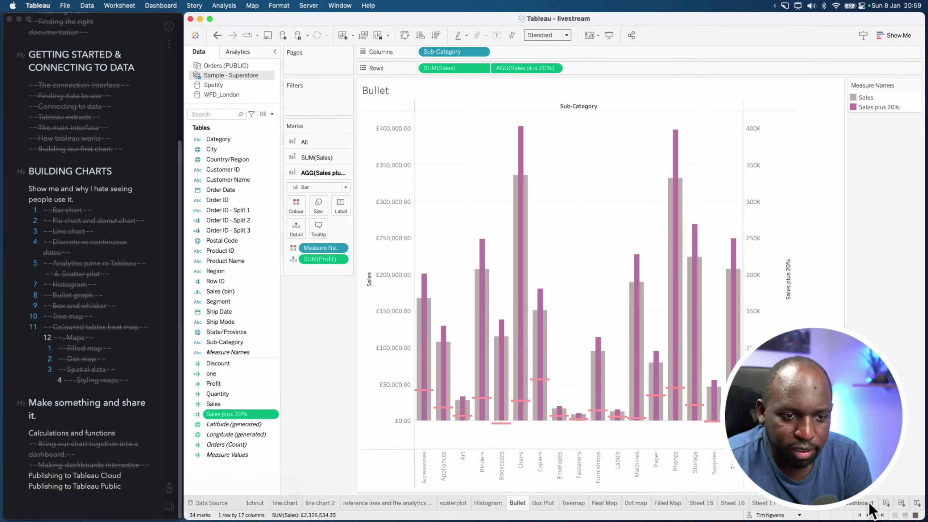
click(869, 506)
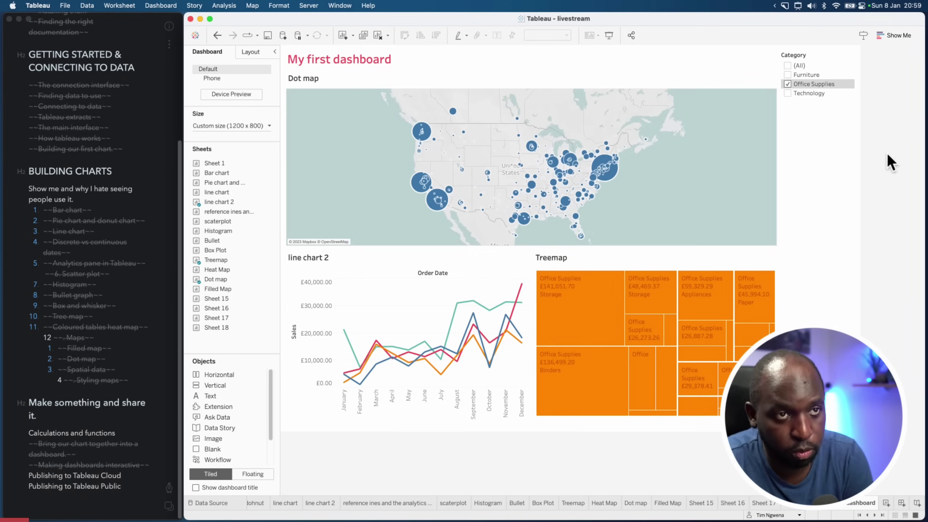
Start publishing the workbook from the Server menu
click(309, 6)
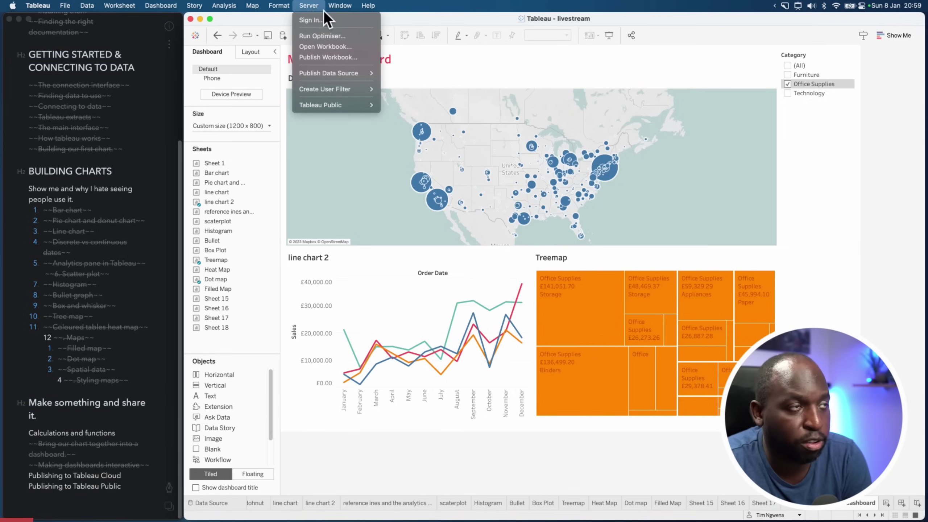
click(317, 20)
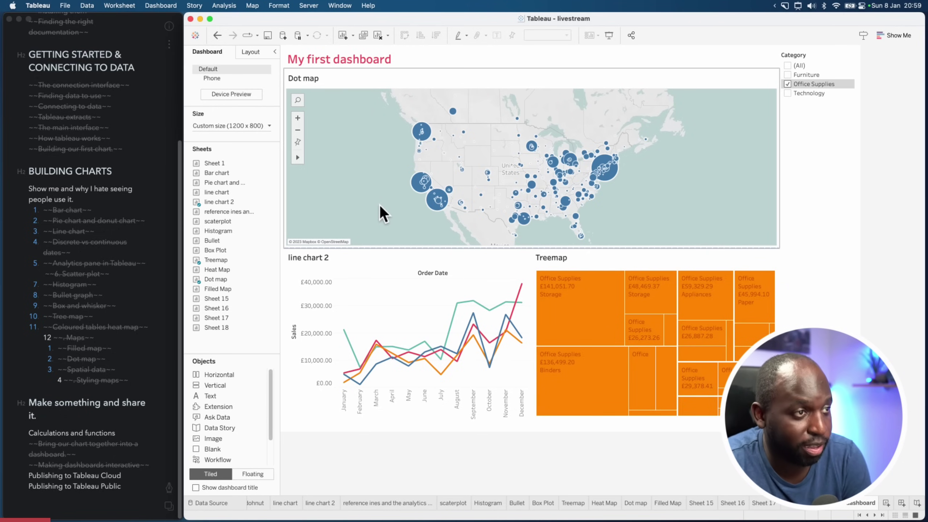
click(307, 6)
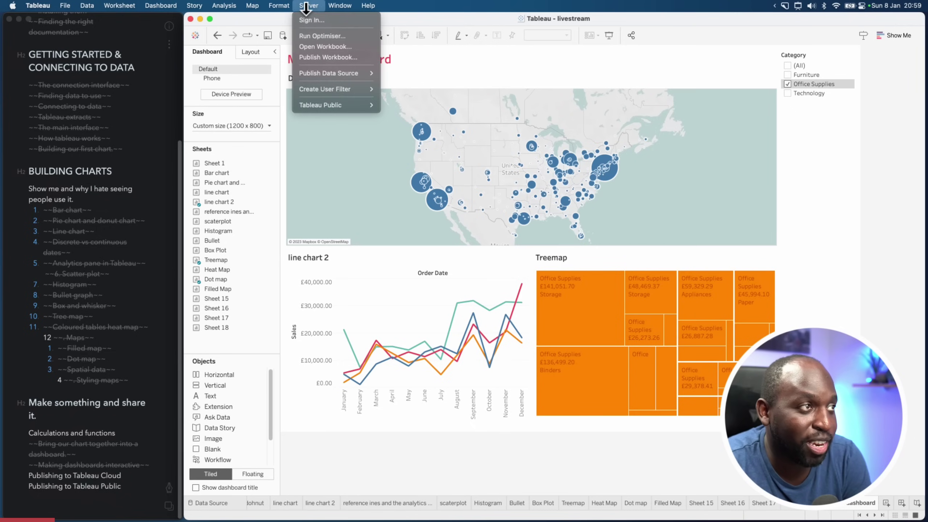
click(332, 56)
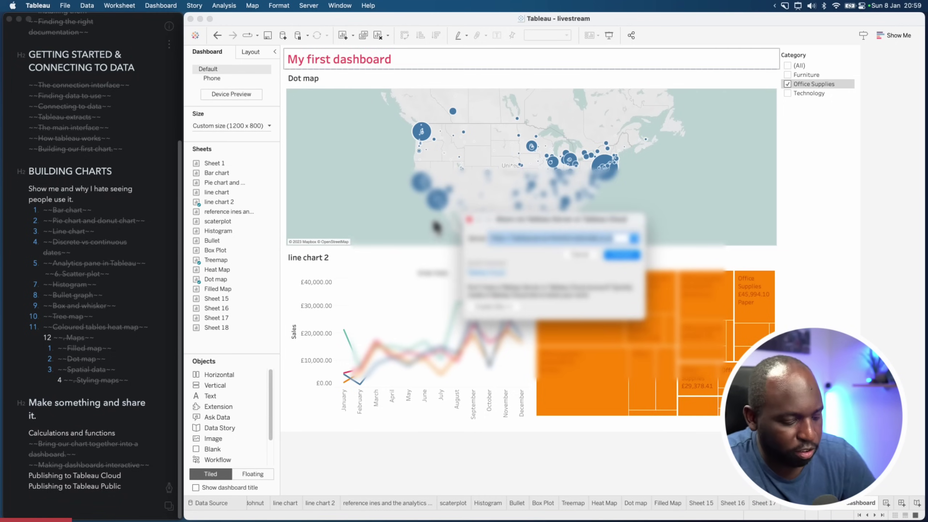
Clear the server address, connect to Tableau Cloud and enter the sign-in email
key(BackSpace)
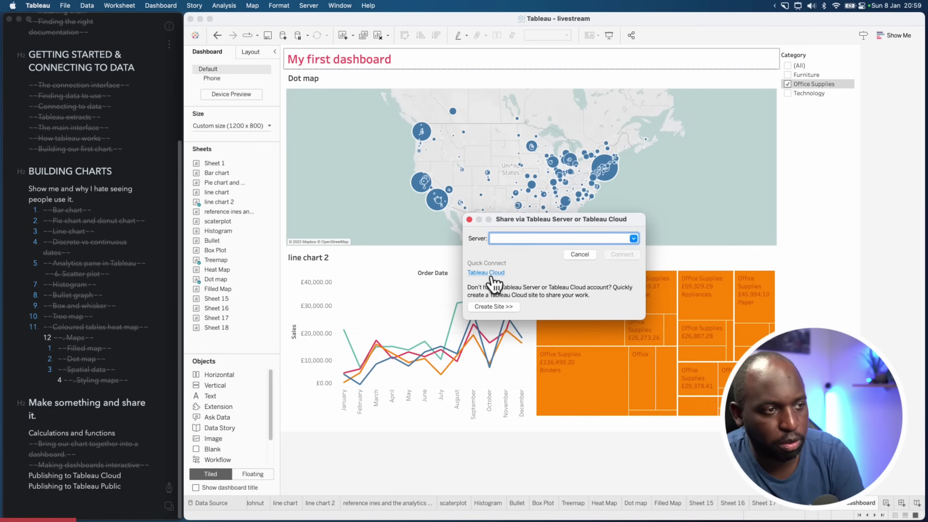
click(499, 275)
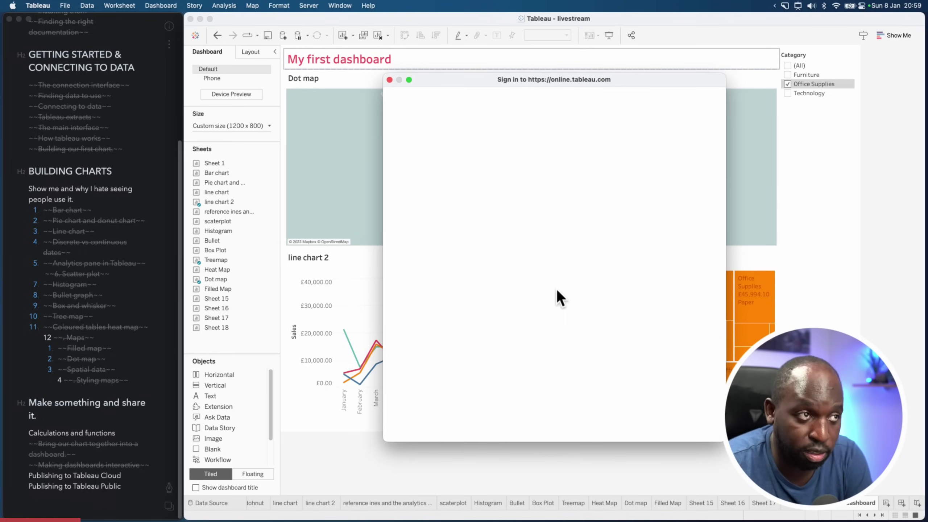
click(492, 218)
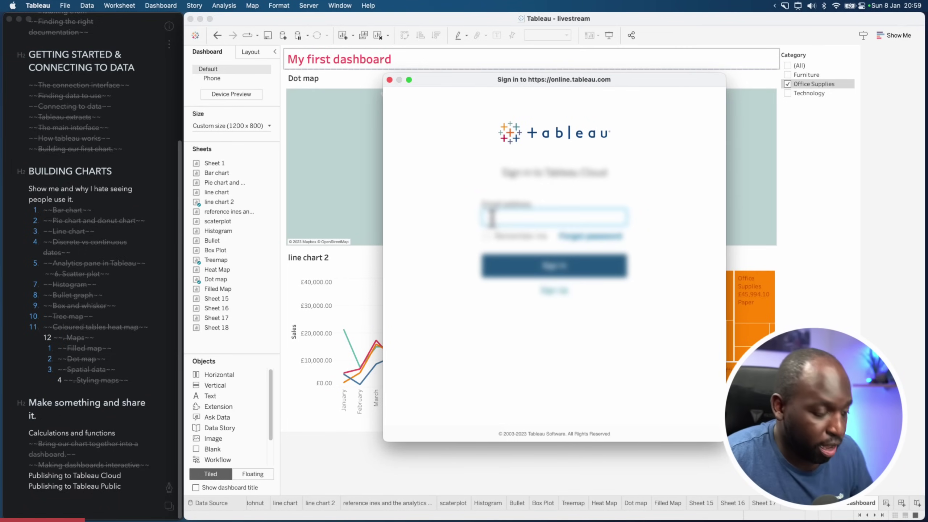
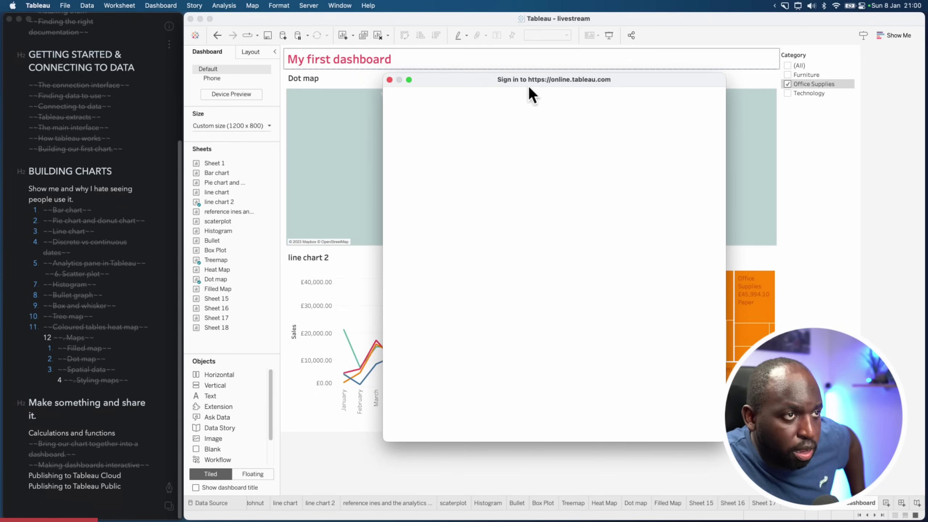
drag(528, 86, 249, 95)
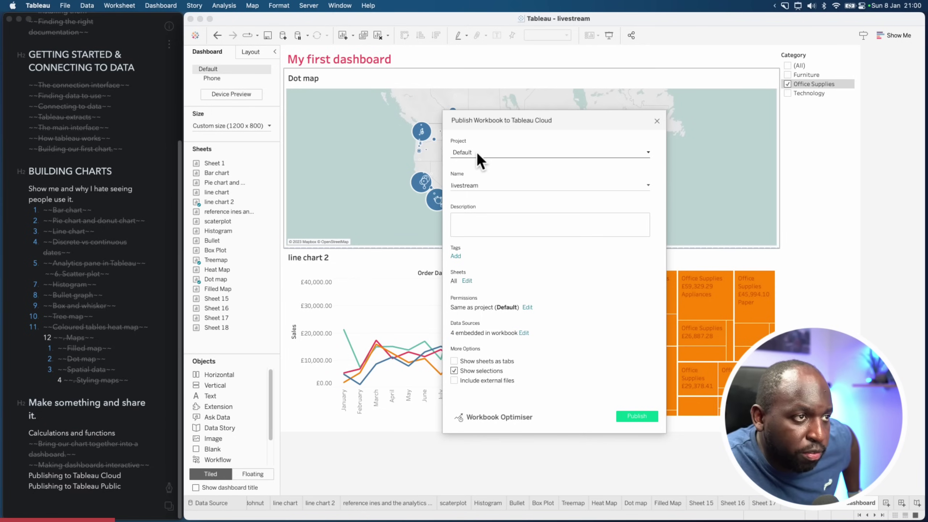
Set the destination project to 90's Sales
click(476, 153)
click(495, 150)
click(489, 188)
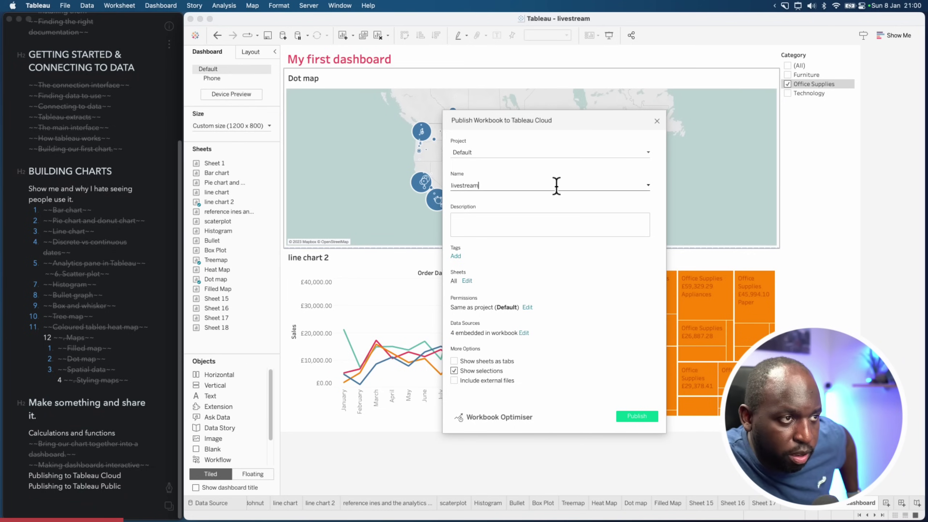
click(473, 153)
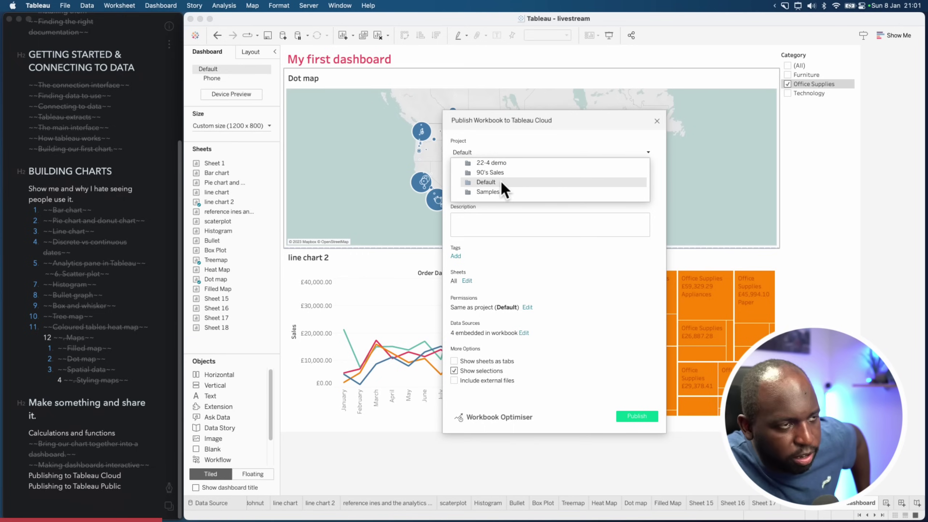
click(525, 150)
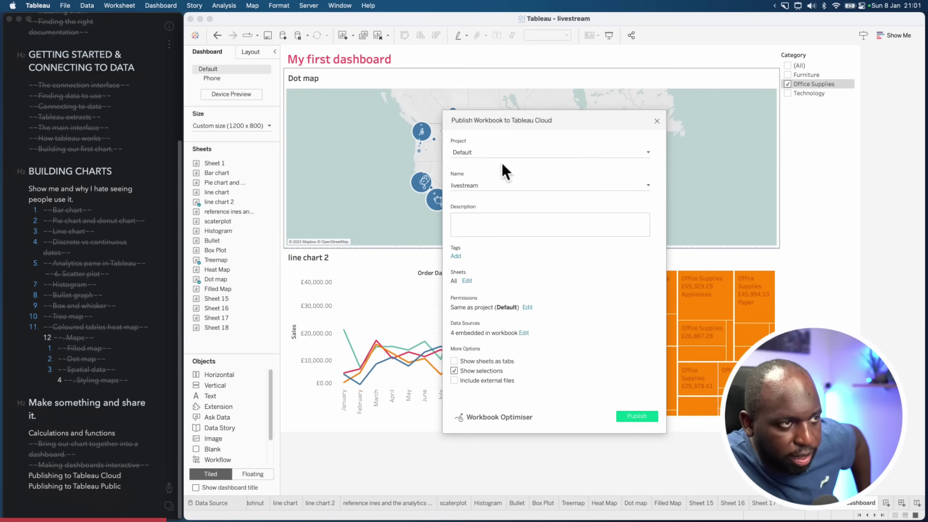
click(493, 154)
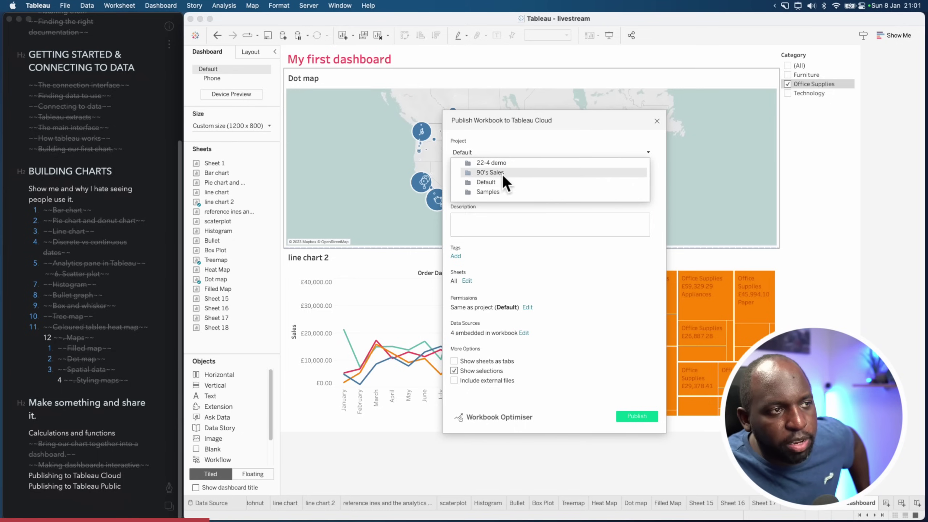
click(521, 175)
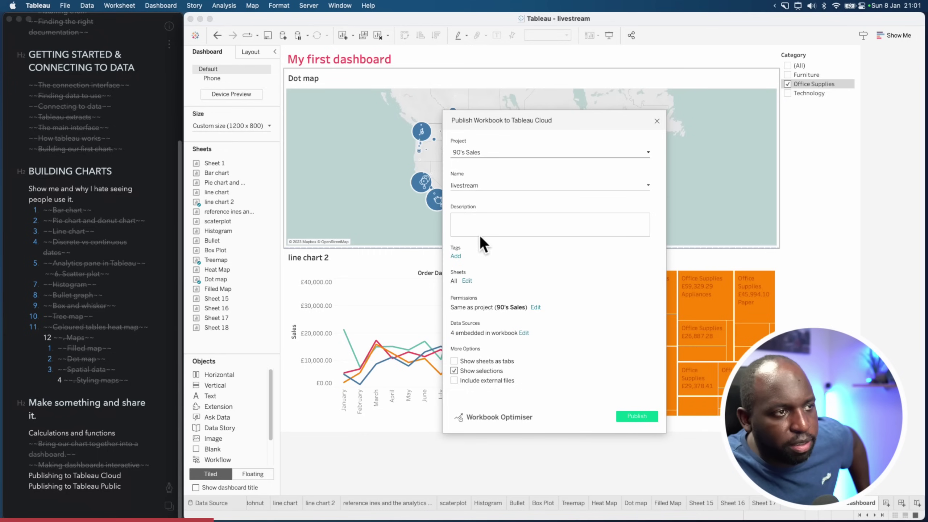
Start extending the workbook name by appending '8' to it
drag(638, 186, 427, 184)
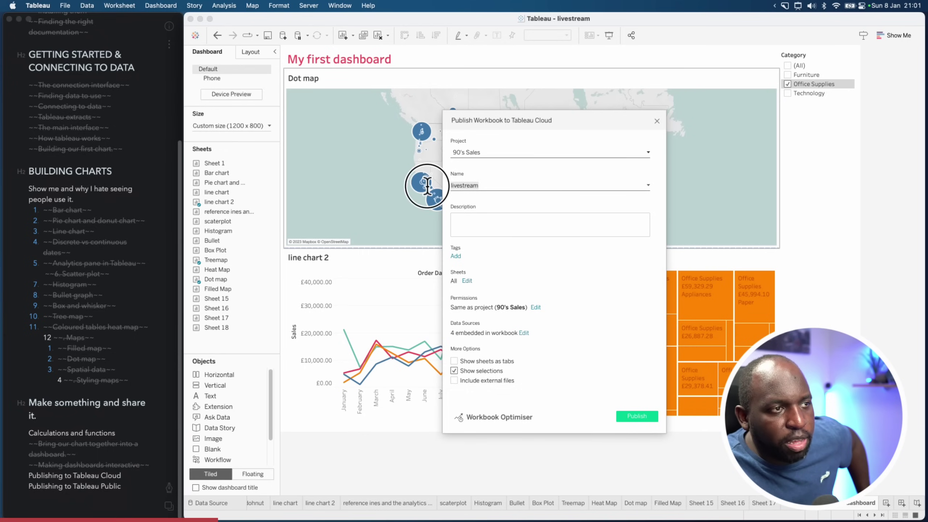
click(492, 188)
text(8th jan)
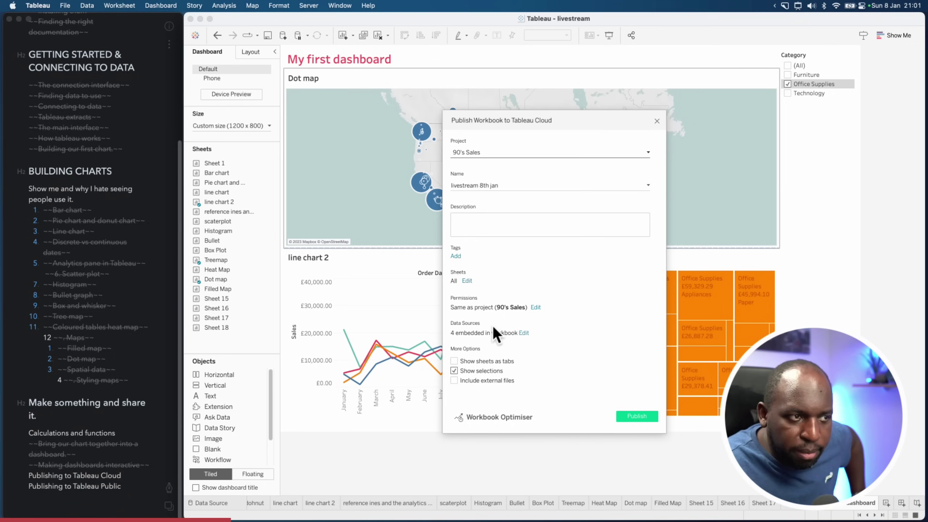
Limit the published sheets to dashboards only, leaving 1 of 19 sheets selected
click(467, 281)
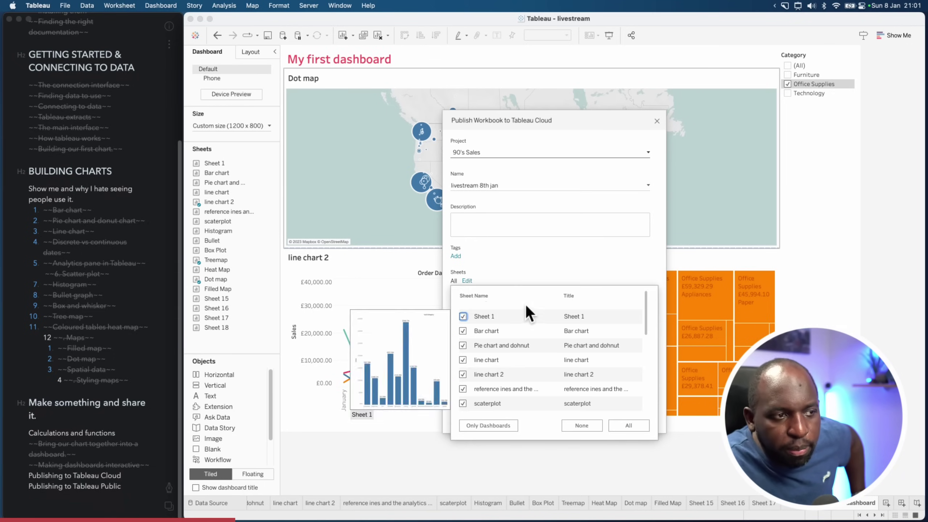
drag(646, 295, 640, 385)
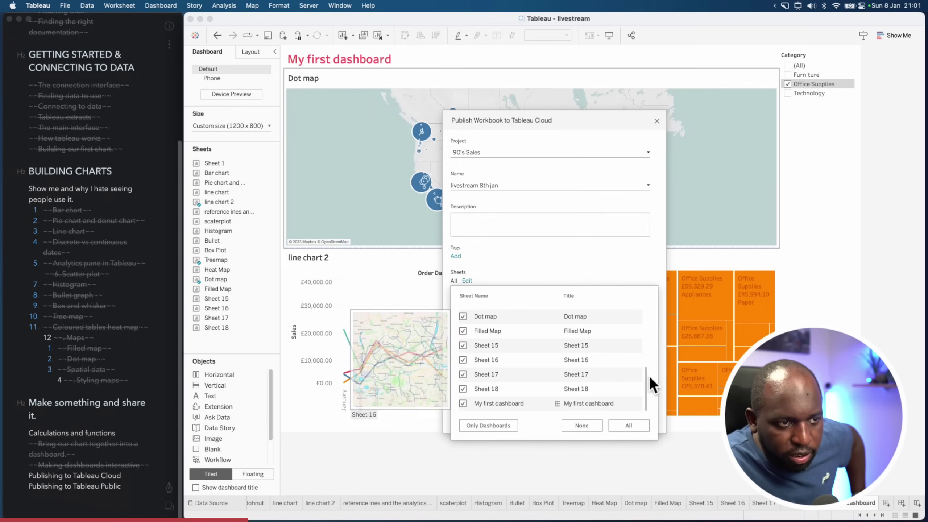
scroll(646, 376, up, 5)
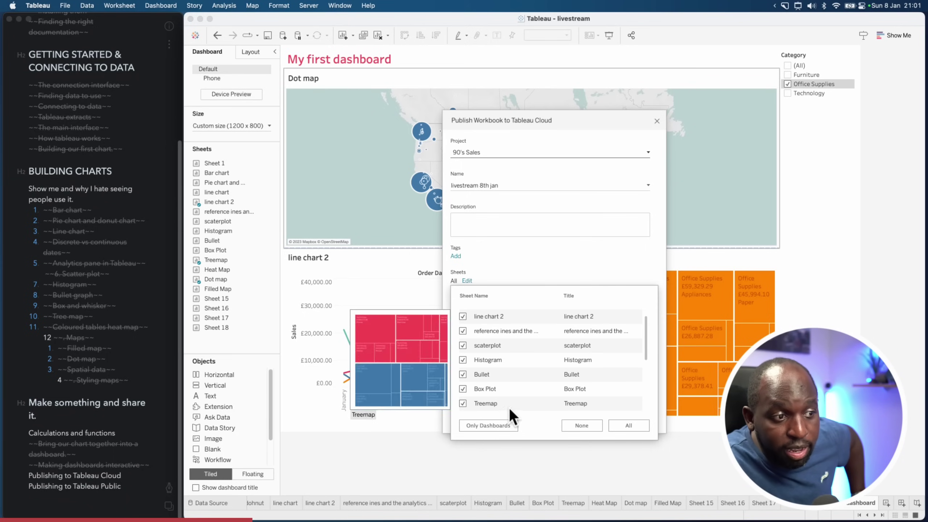
drag(647, 327, 647, 375)
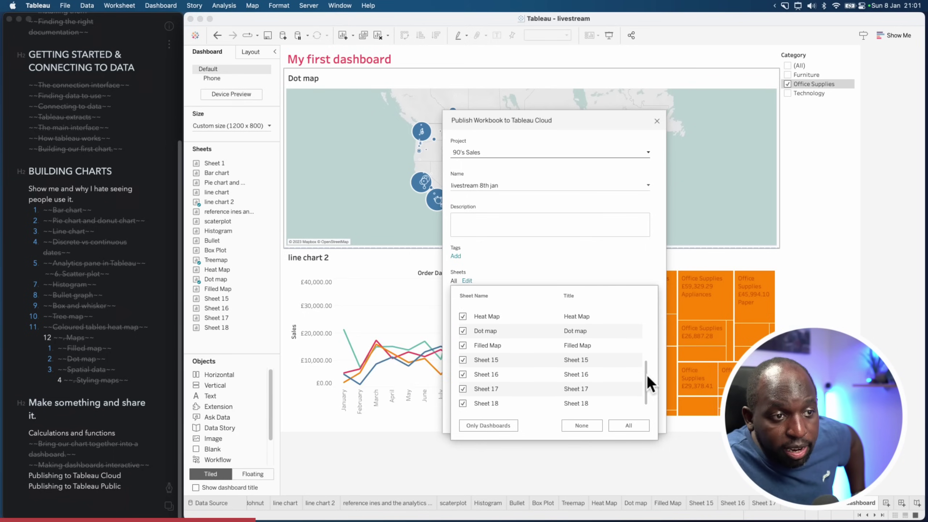
click(490, 425)
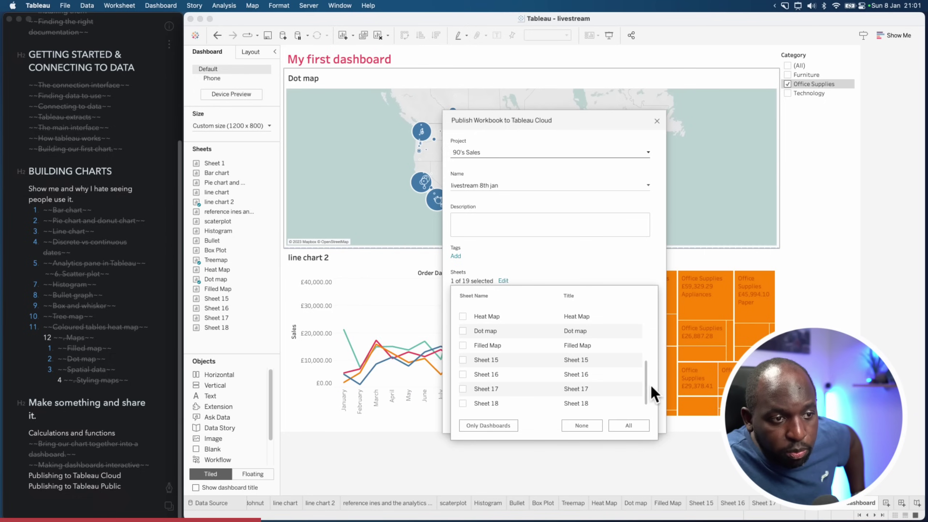
drag(646, 381, 653, 431)
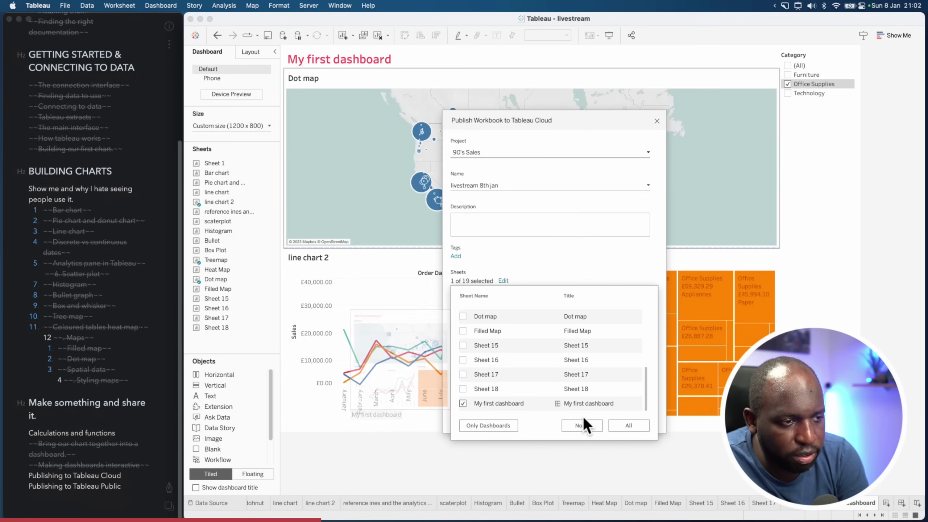
click(585, 258)
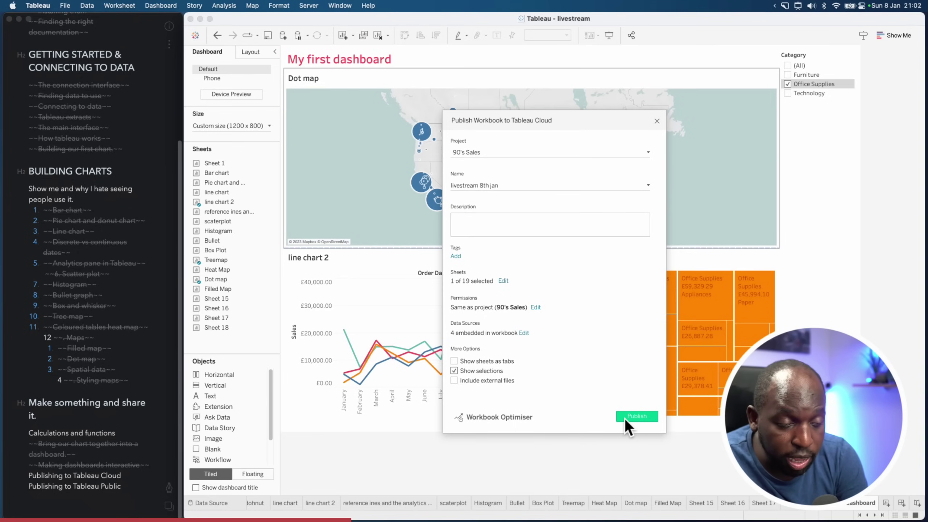
key(super+shift+a)
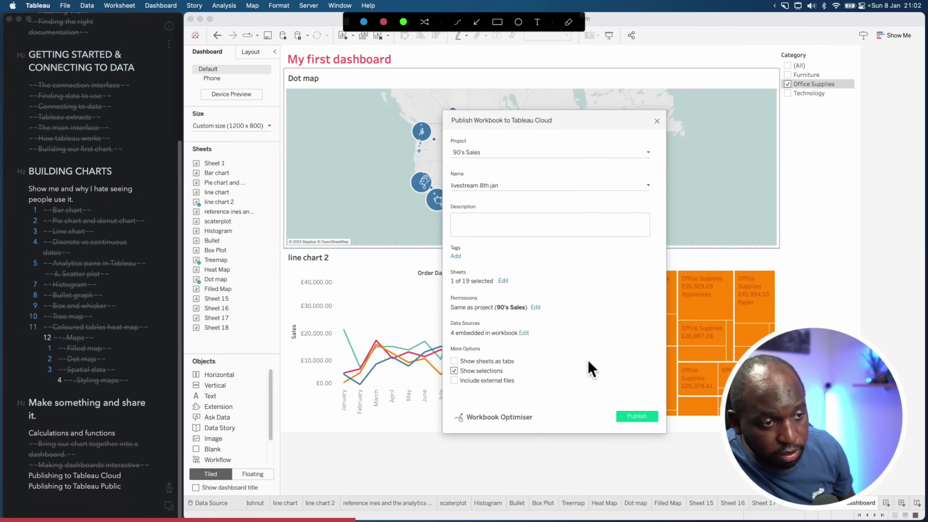
key(Escape)
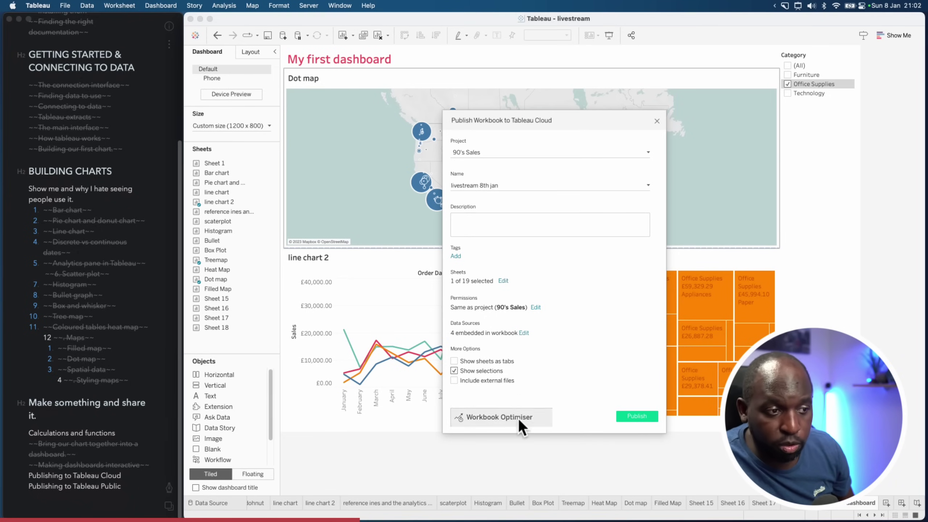
key(Escape)
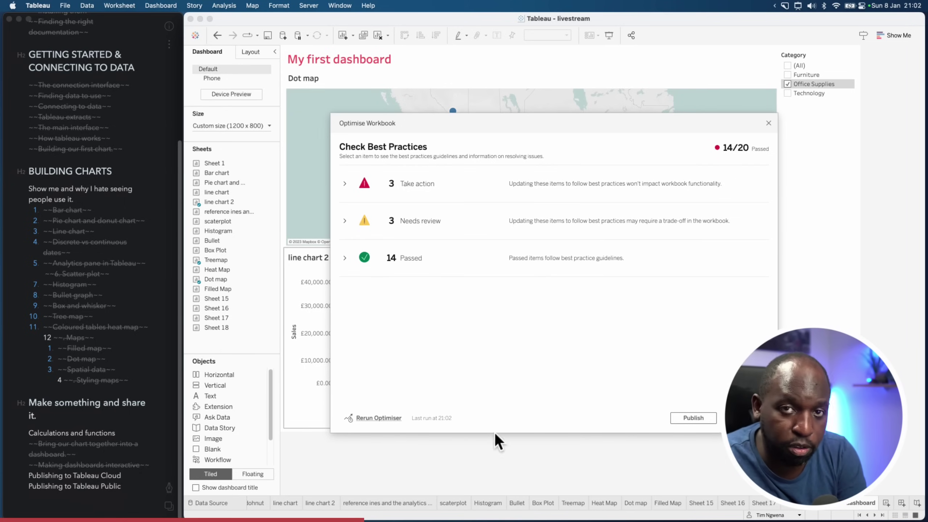
In Workbook Optimiser, inspect unused data sources, unused fields and non-materialised calculations
click(344, 184)
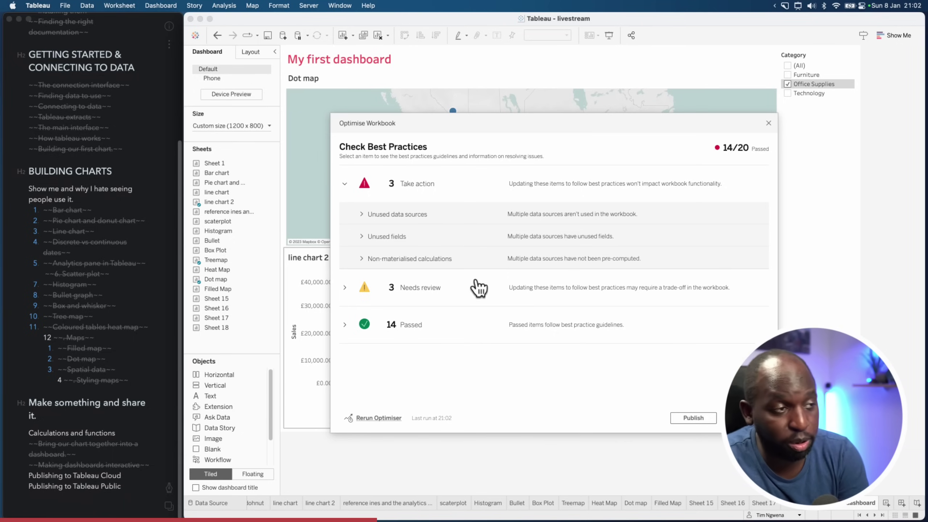
click(362, 214)
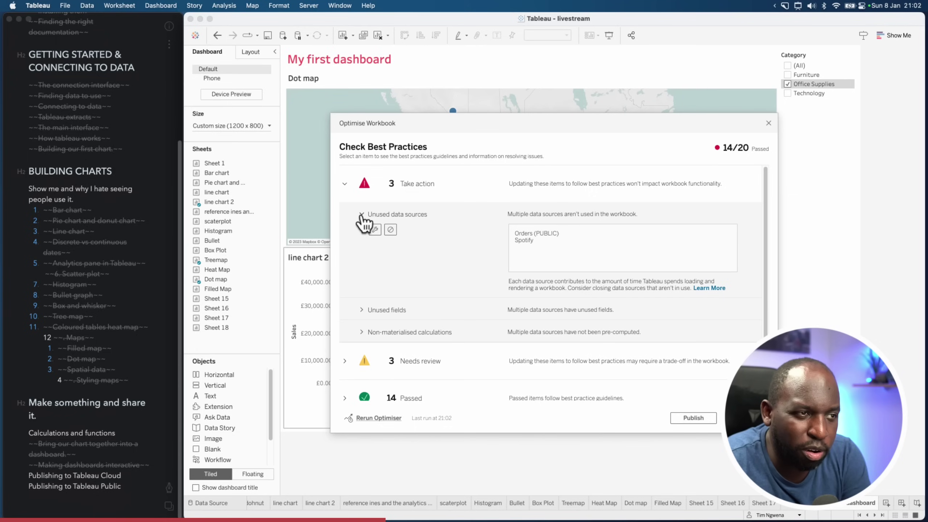
click(362, 214)
click(363, 236)
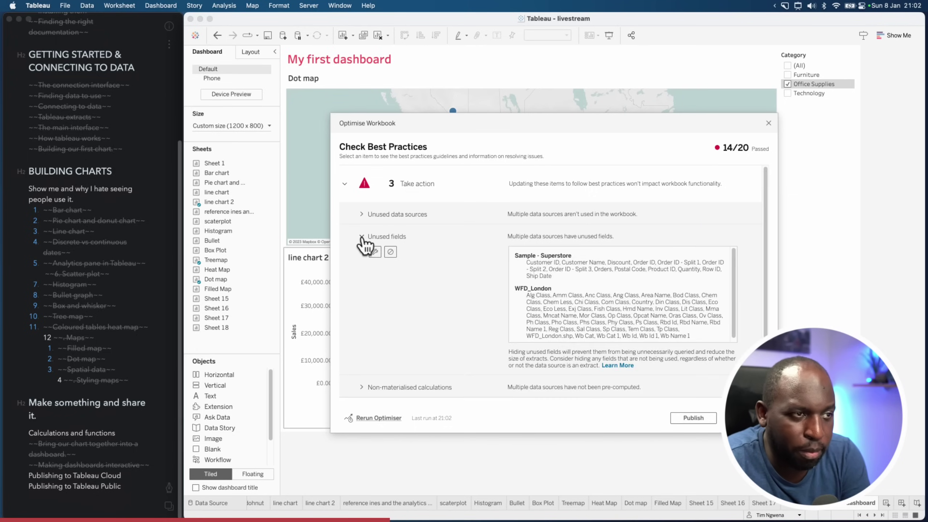
click(362, 236)
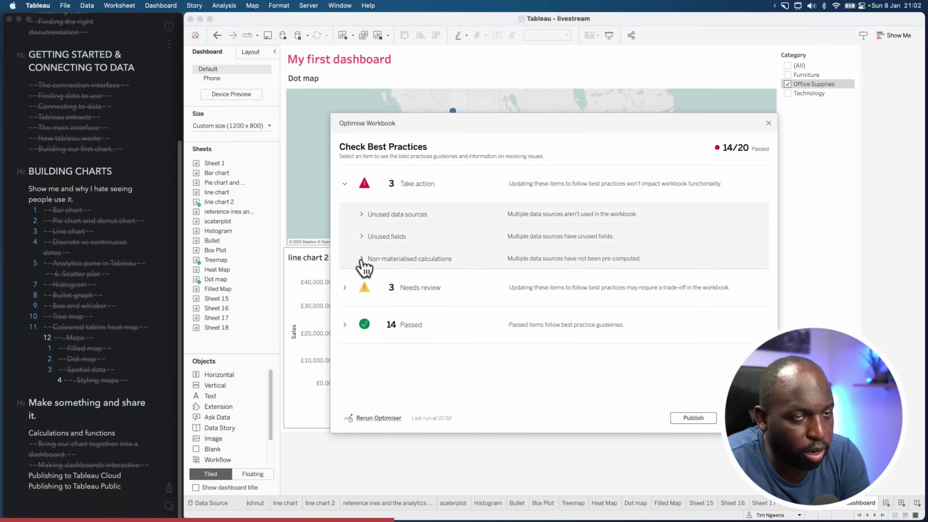
click(362, 259)
click(360, 259)
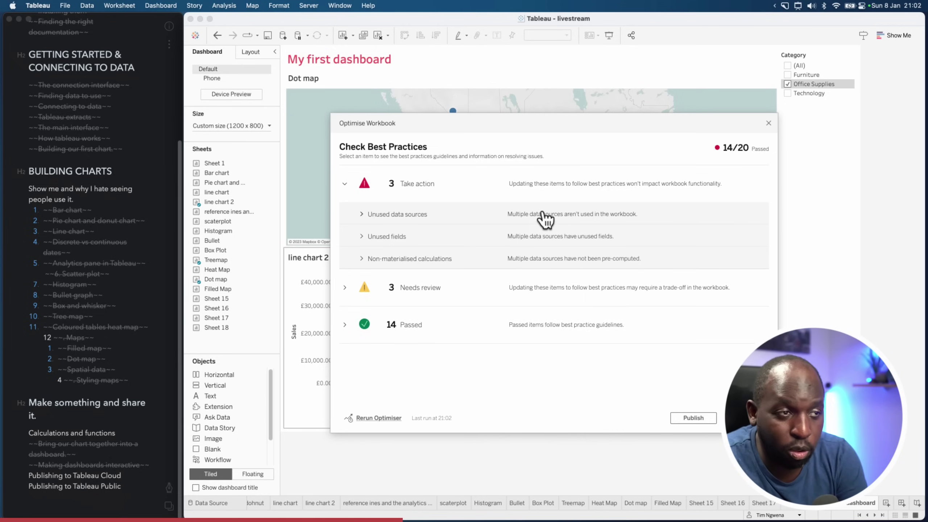
Re-examine the unused data sources and unused fields lists, then proceed to publishing
click(522, 216)
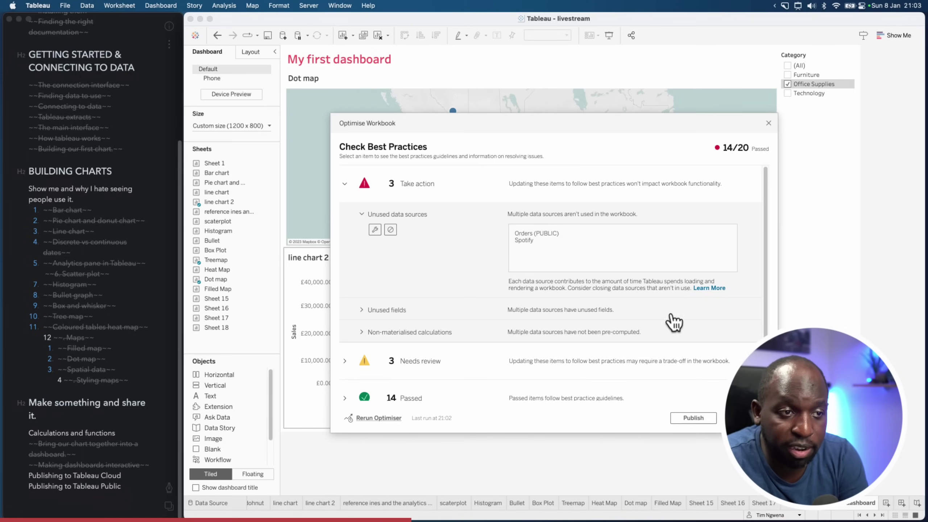
click(362, 310)
scroll(664, 315, down, 5)
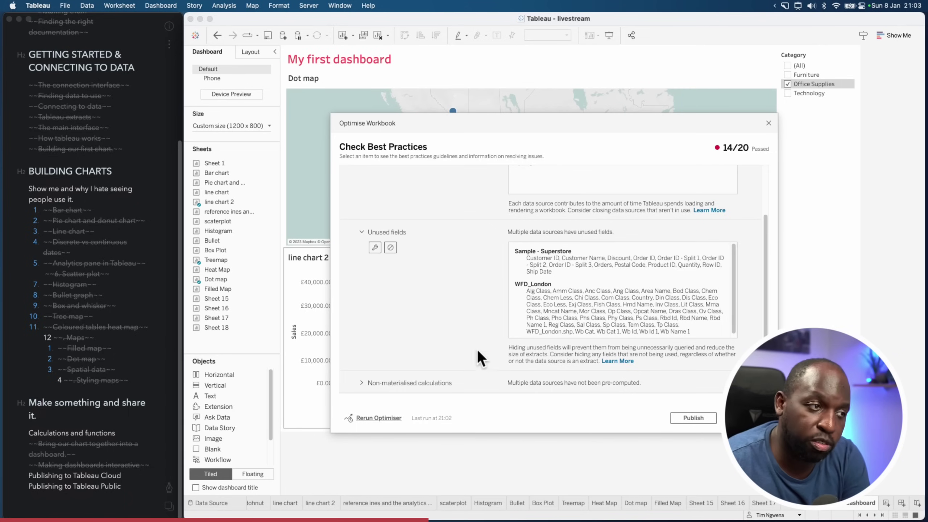
scroll(457, 351, down, 3)
scroll(415, 350, up, 5)
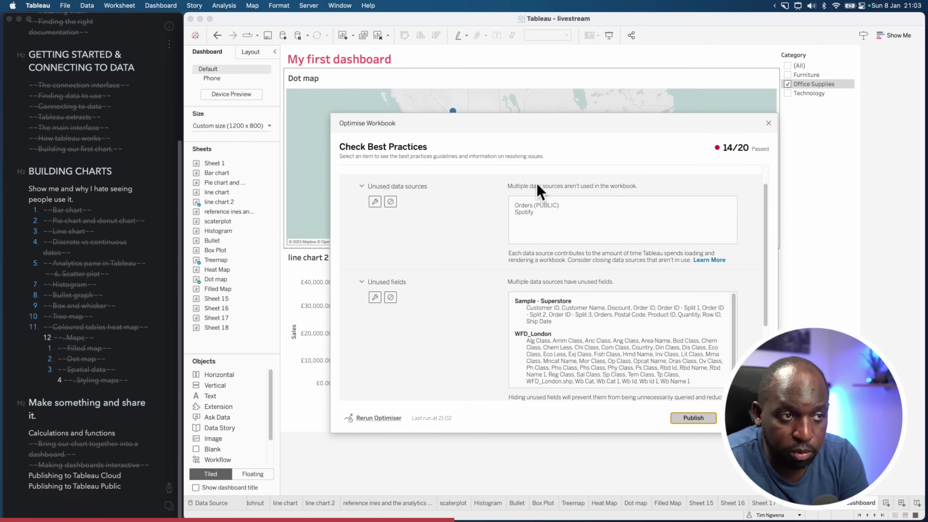
click(705, 418)
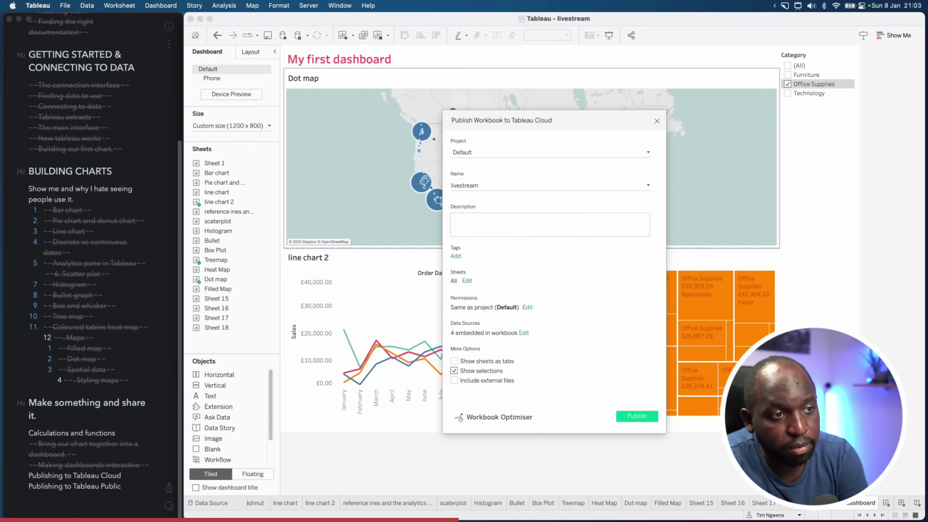
Attempt to publish, dismiss the embed-credentials prompt, and cancel the Publish Workbook dialog
click(637, 417)
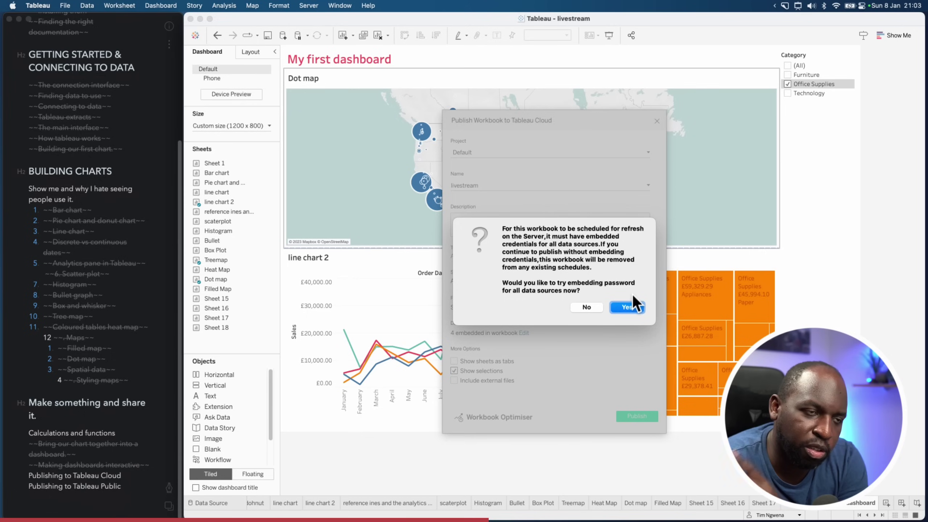
click(630, 309)
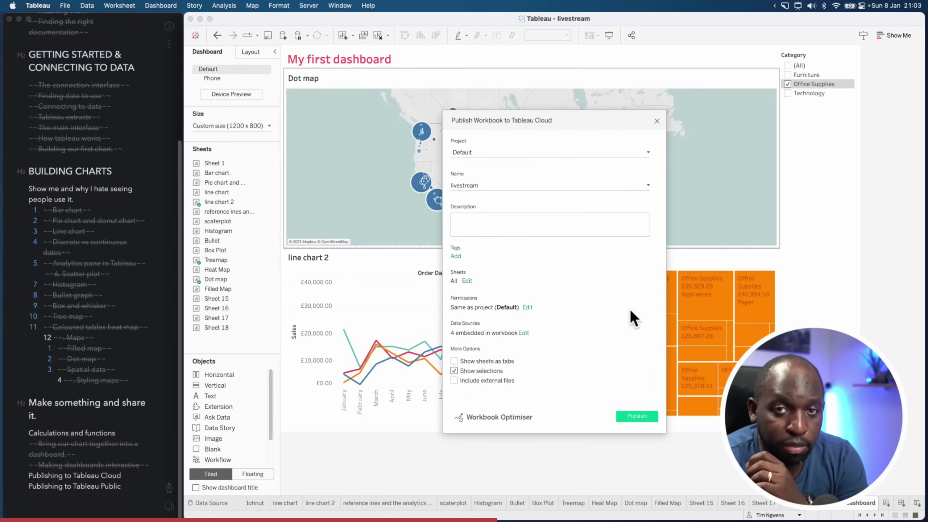
key(Escape)
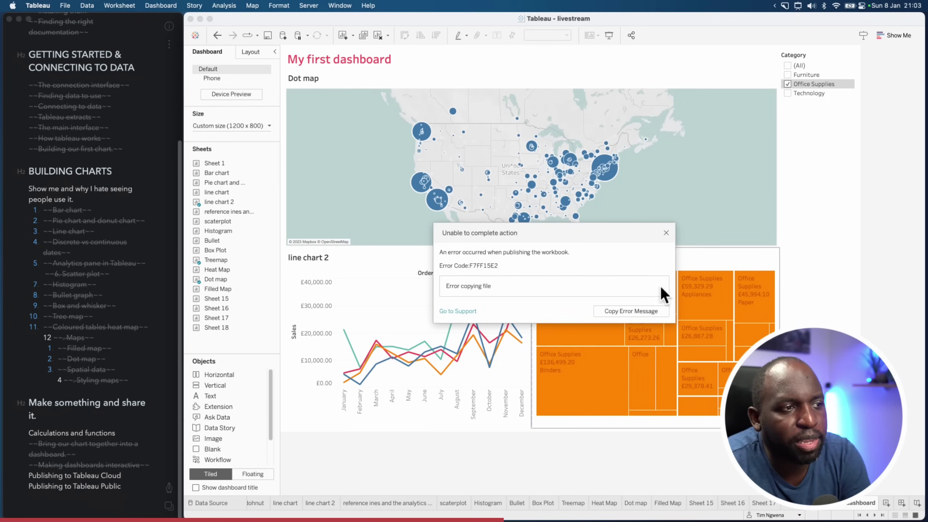
Reopen Publish Workbook, target the 22-4 demo project and name it 'livestream 8th jan'
click(664, 234)
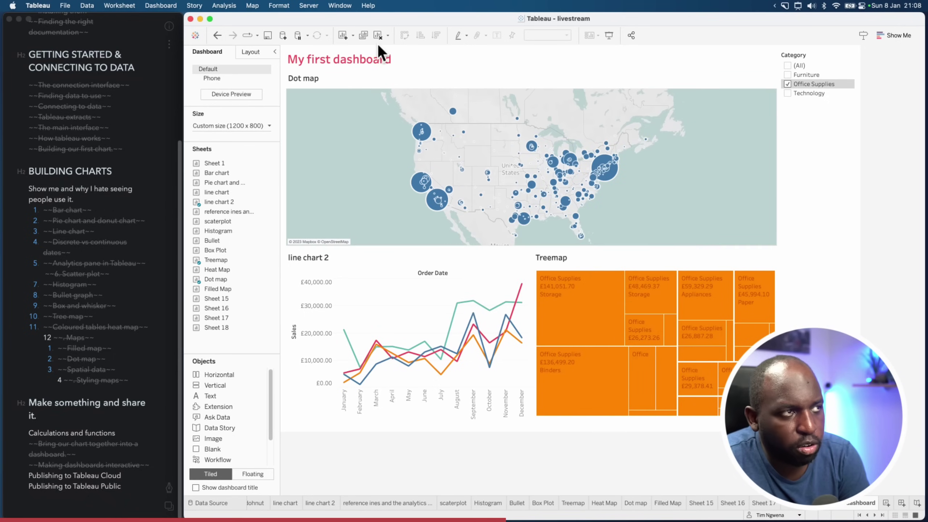
click(309, 6)
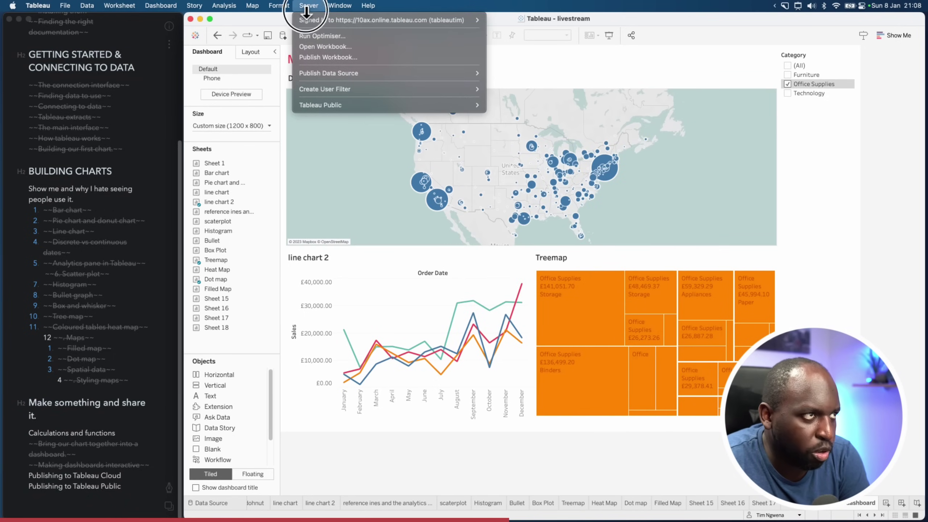
click(331, 63)
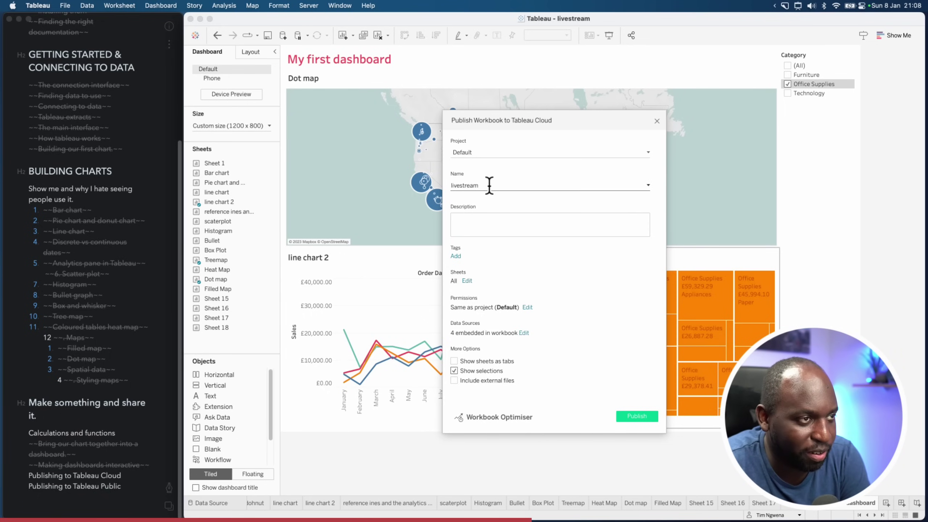
click(489, 152)
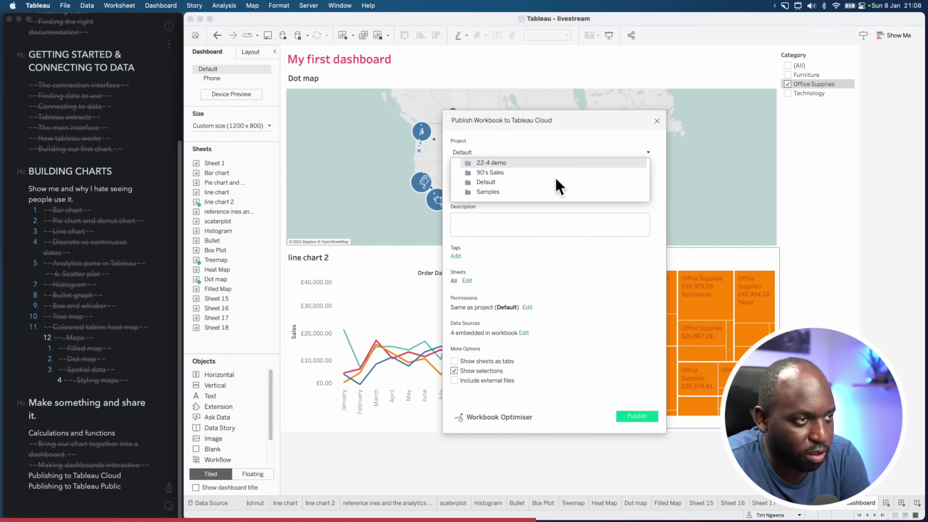
click(497, 162)
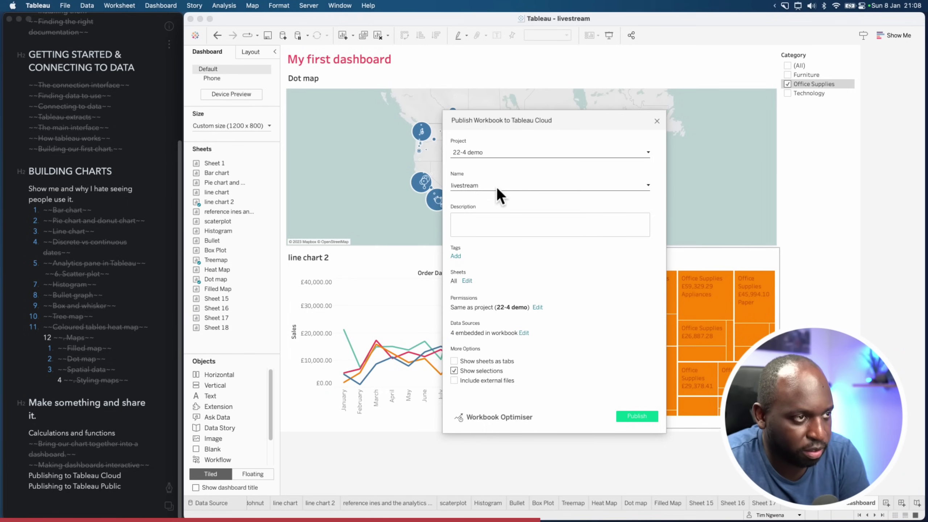
text(8th )
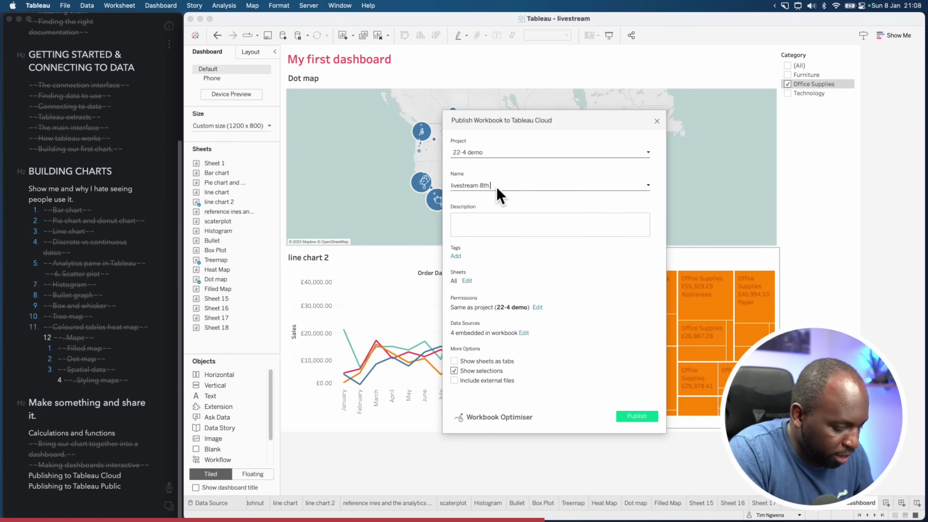
text(jan)
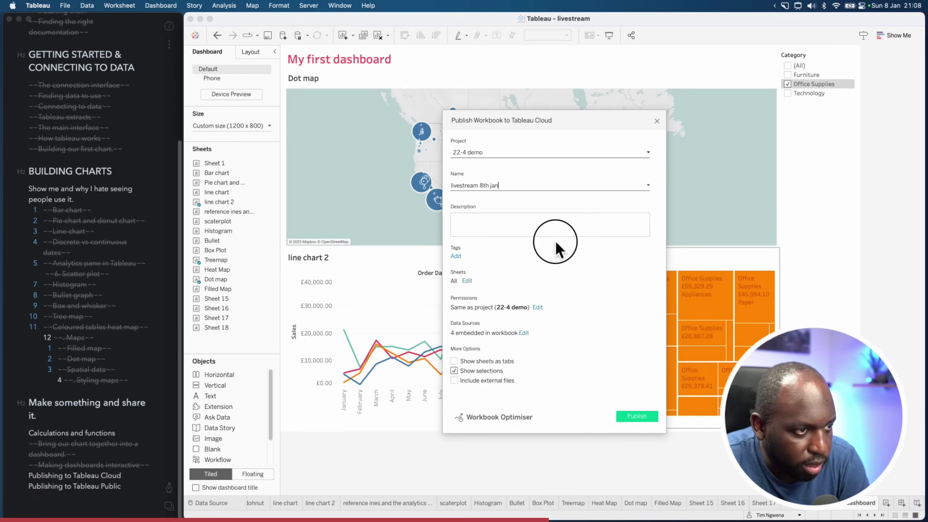
click(557, 244)
Publish with embedded credentials, then dismiss the resulting publishing error
click(636, 418)
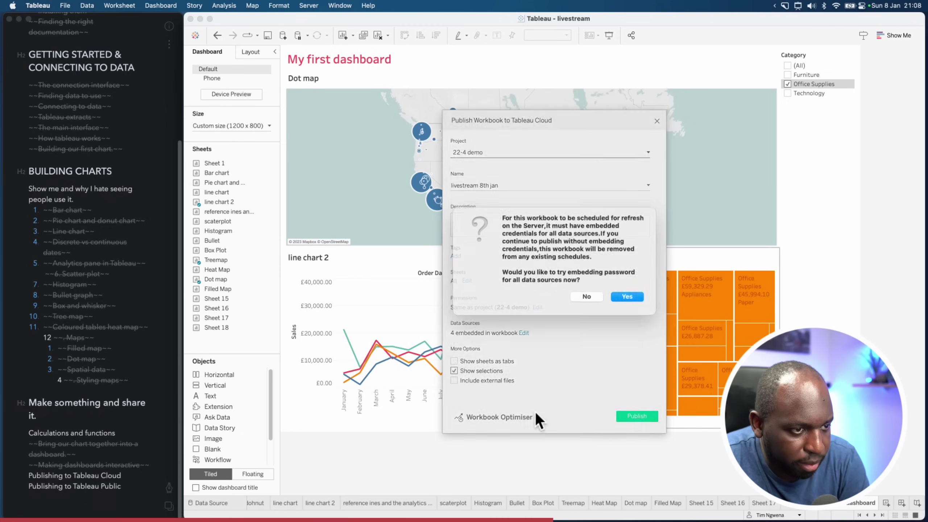
click(627, 307)
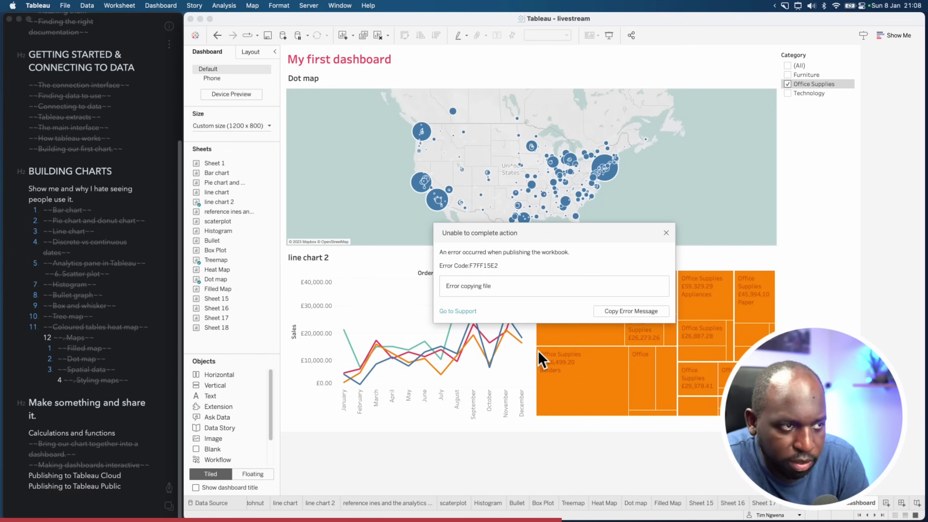
click(667, 234)
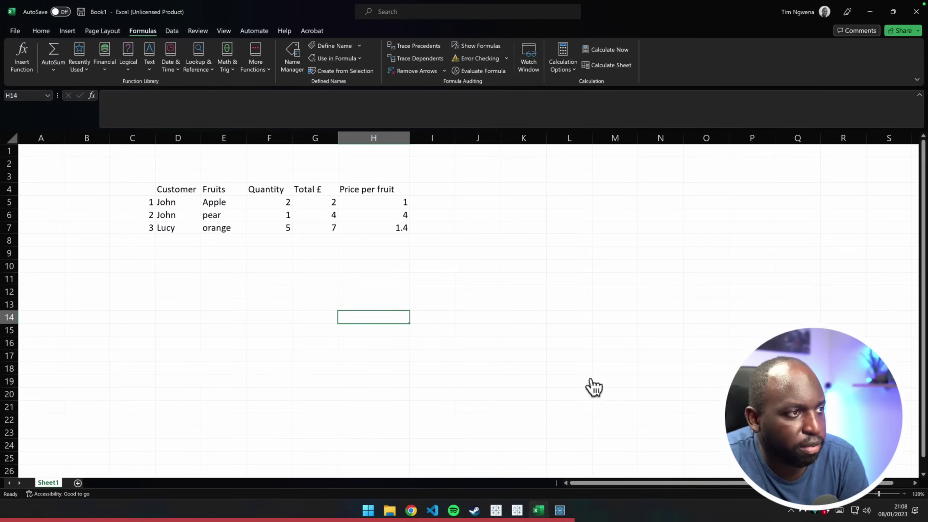
Open the Superstore workbook without saving changes and start publishing it from the Server menu
click(499, 512)
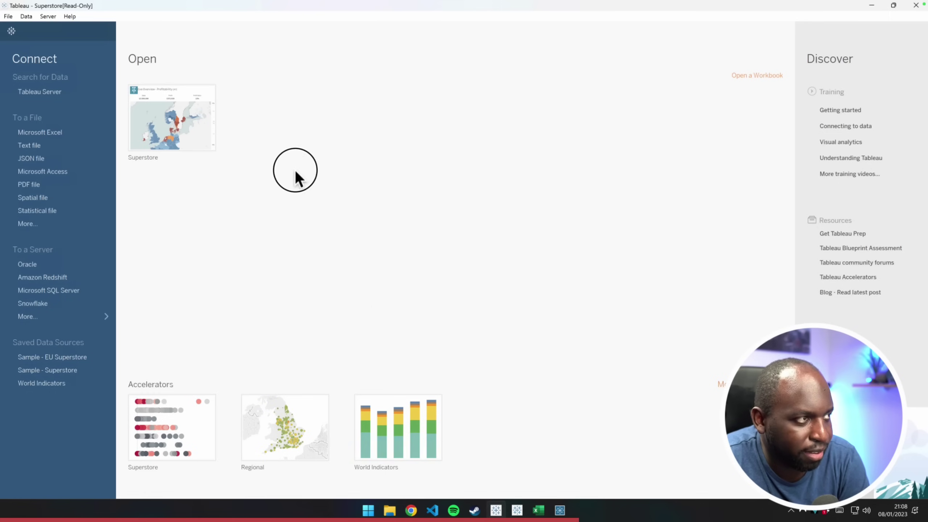
click(170, 426)
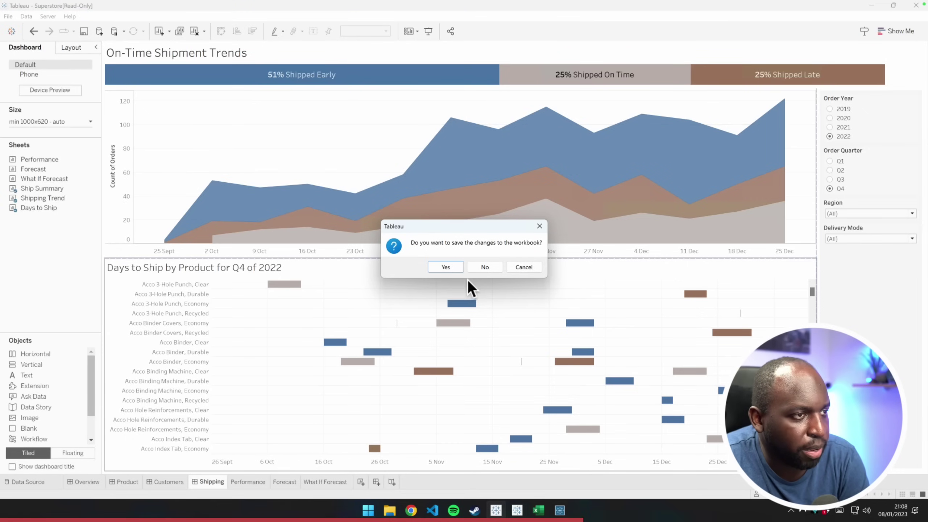
click(497, 267)
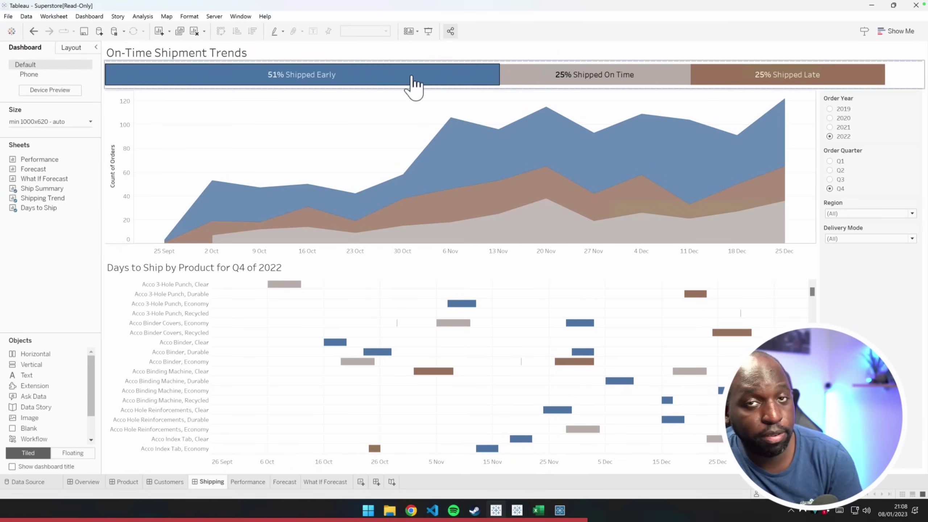
click(307, 121)
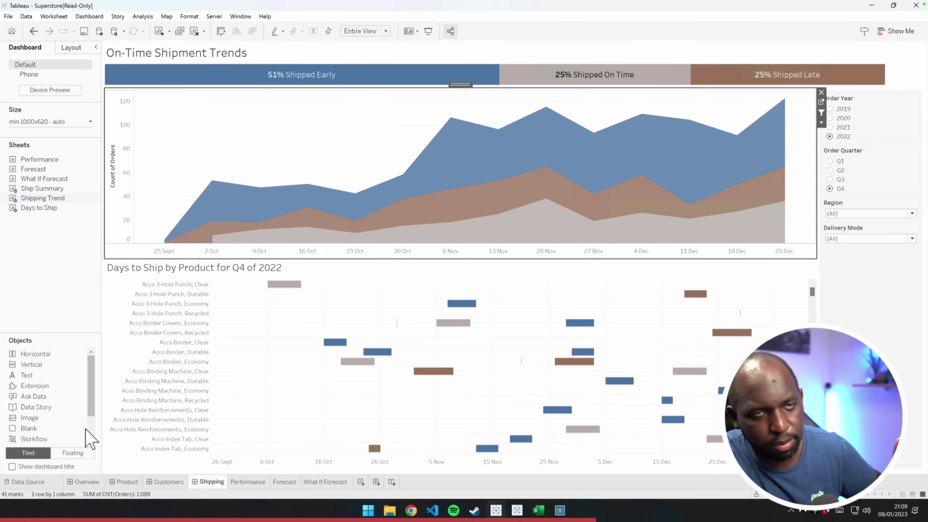
click(215, 16)
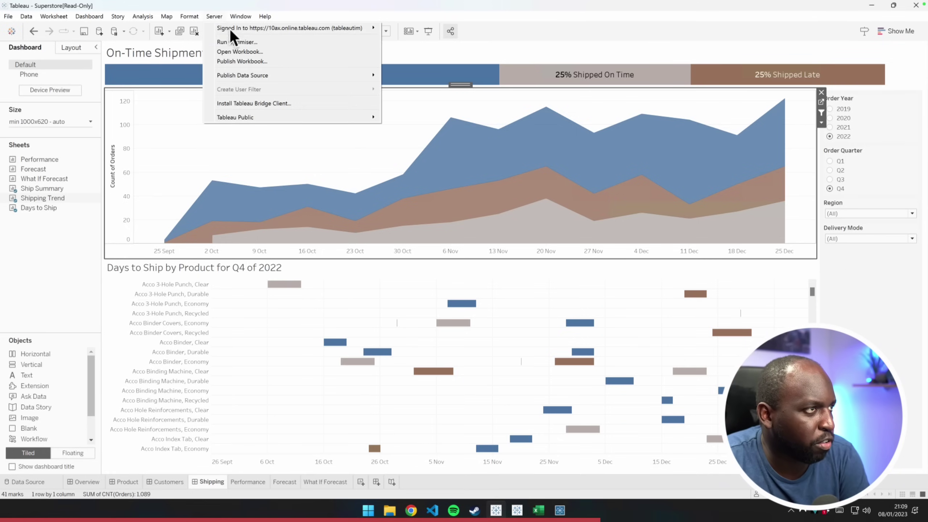
click(251, 61)
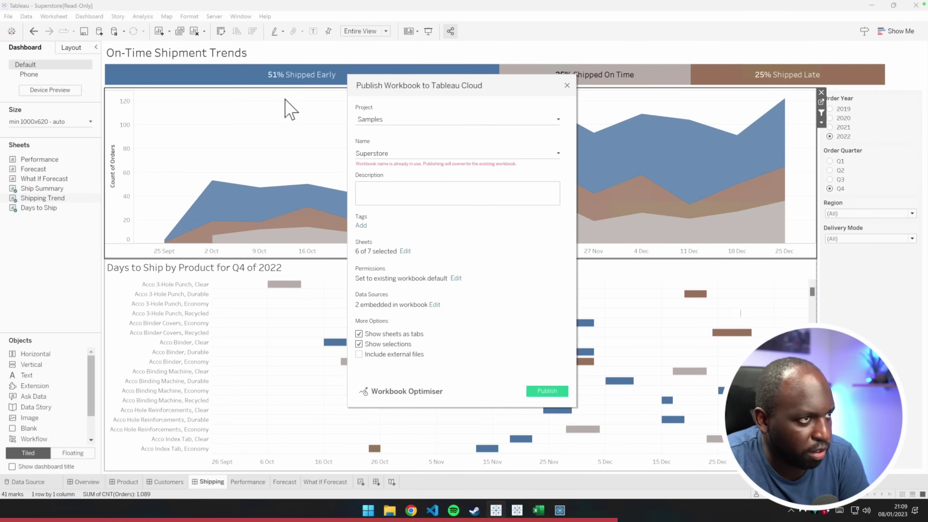
Choose the 22-4 demo project and publish Superstore to Tableau Cloud
click(380, 119)
click(403, 132)
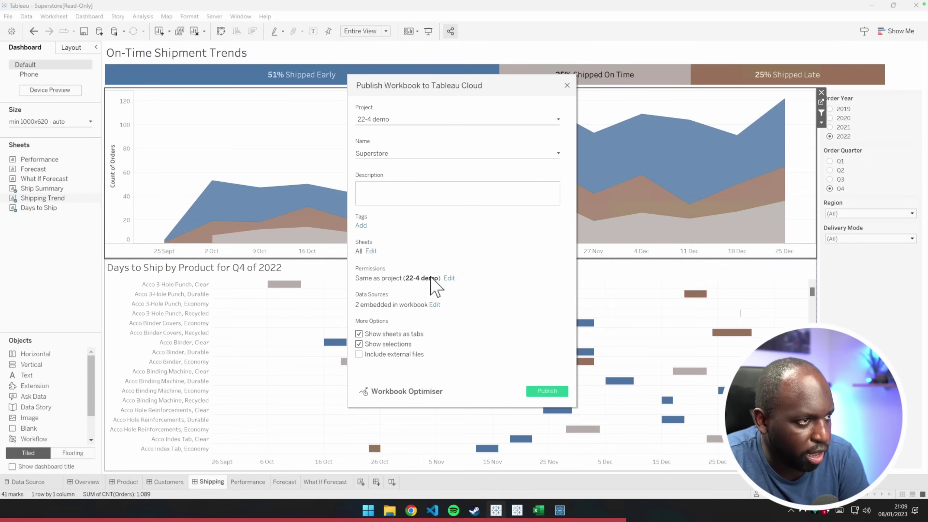
click(538, 393)
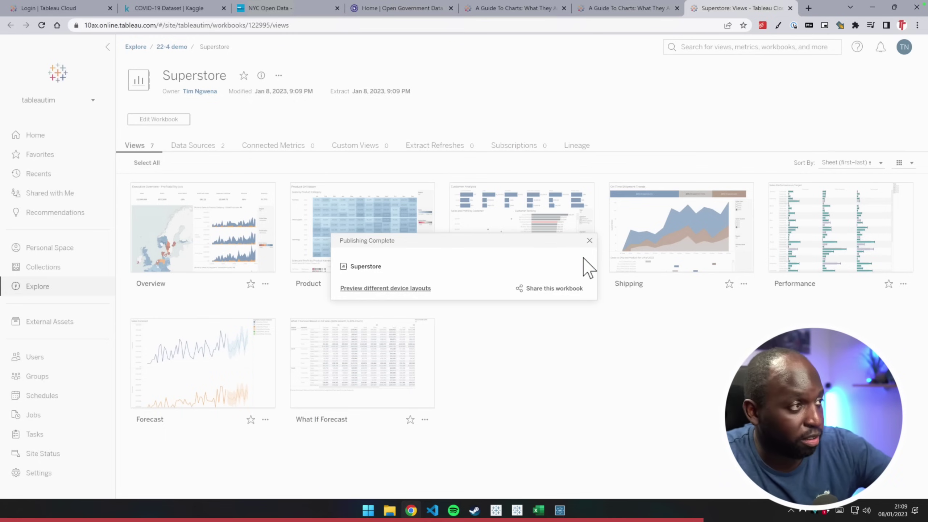
Dismiss the Publishing Complete notice, open the Overview dashboard and select its URL
click(589, 240)
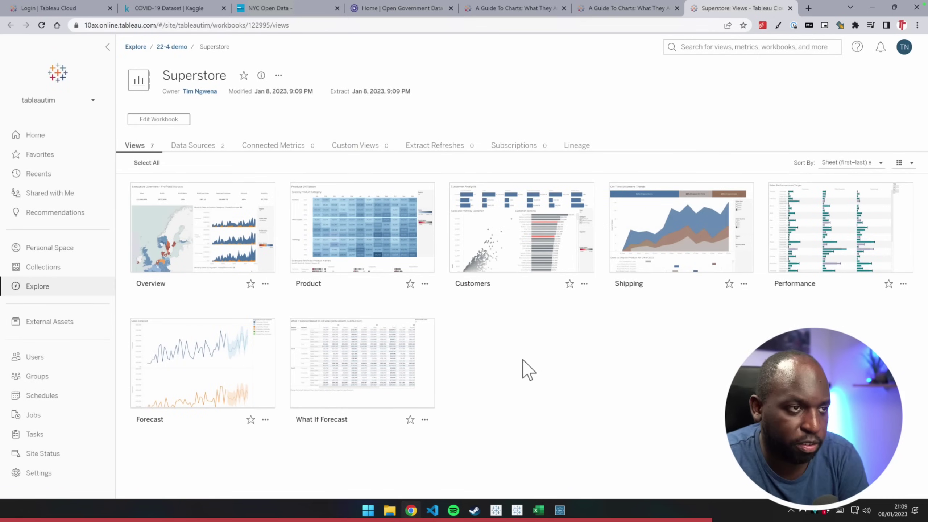
mouse_move(432, 279)
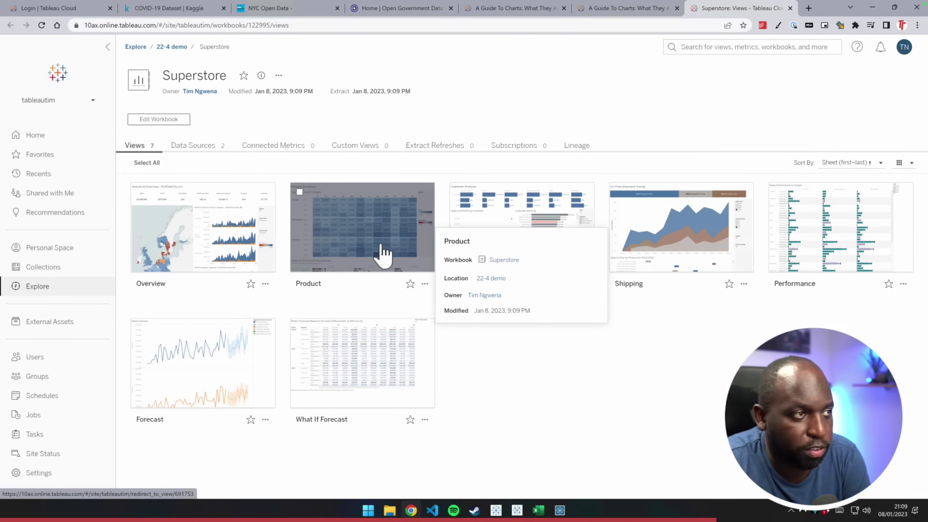
click(219, 238)
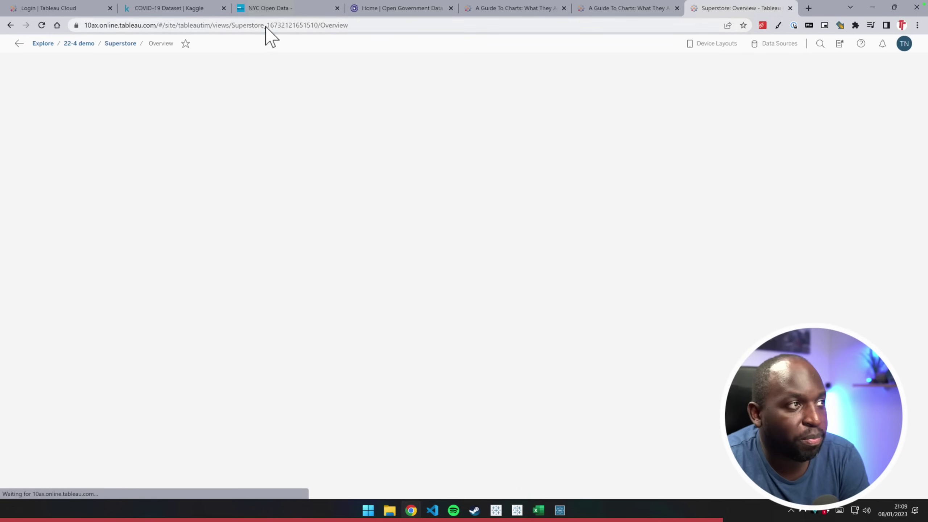
click(274, 25)
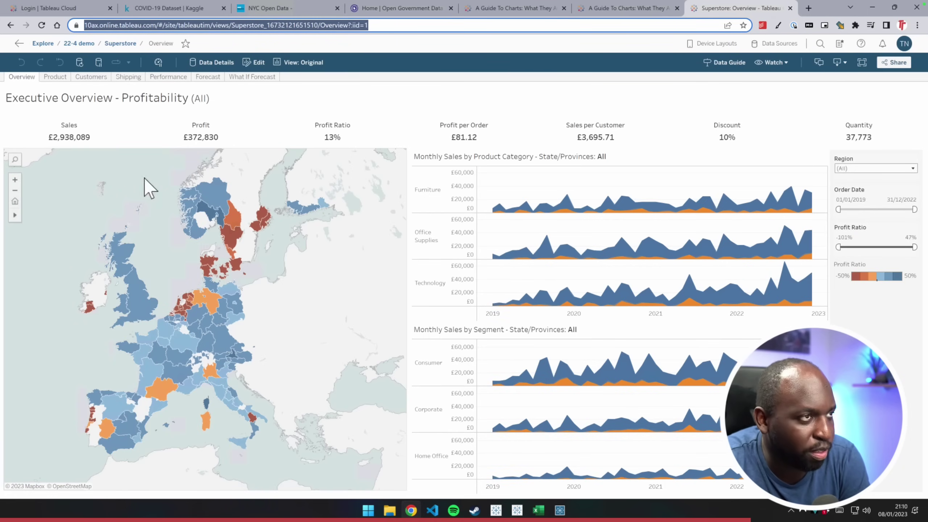
Return to Tableau Desktop and check the Server sign-in options without choosing any
click(499, 512)
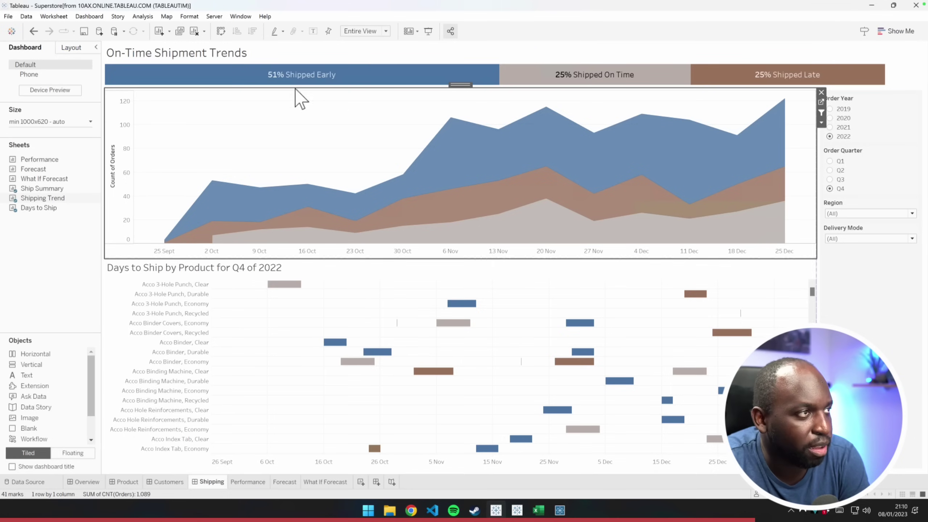
click(214, 16)
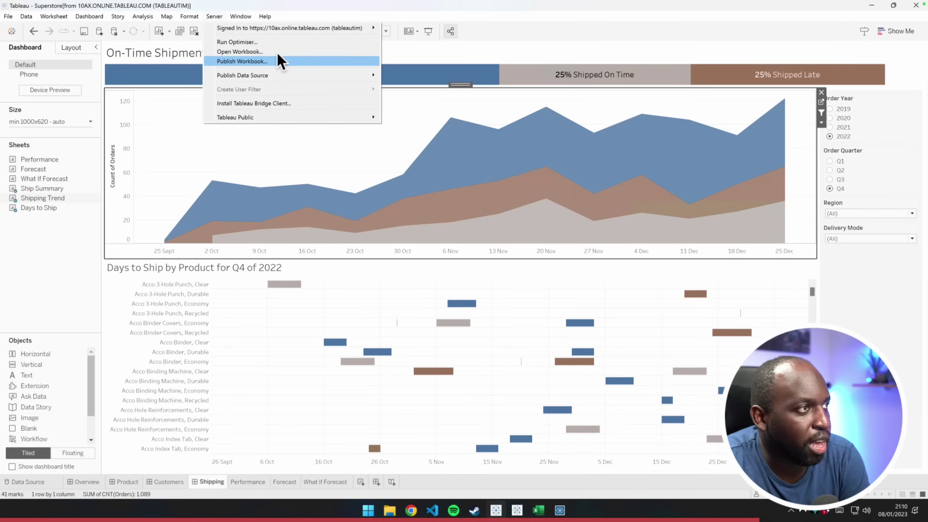
mouse_move(324, 27)
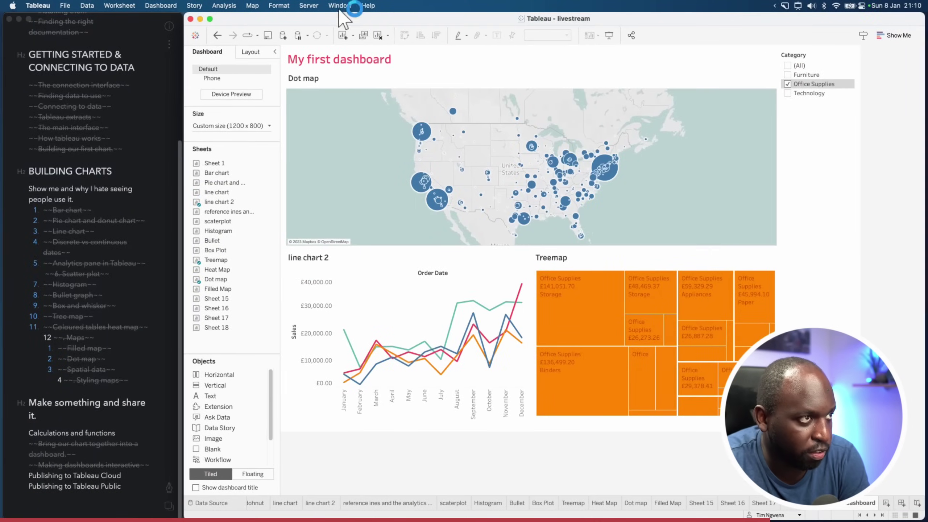
click(422, 66)
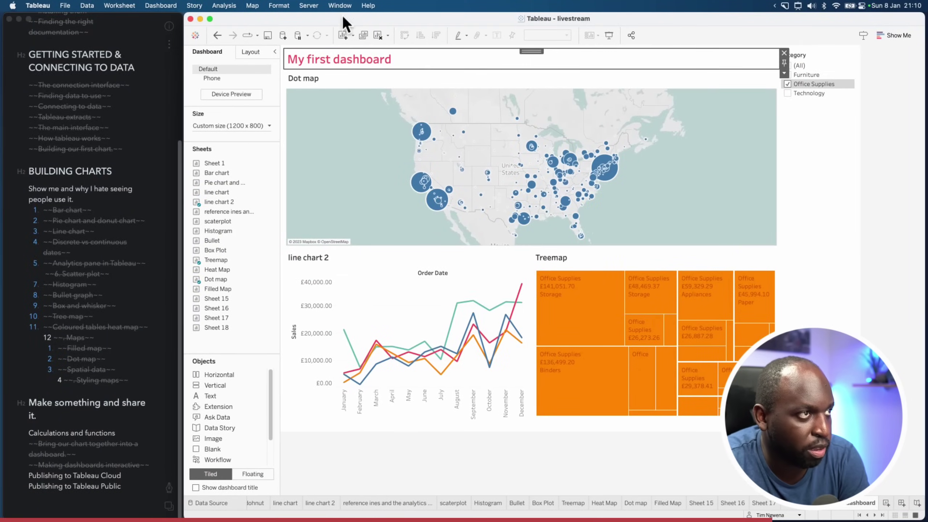
click(309, 5)
mouse_move(363, 19)
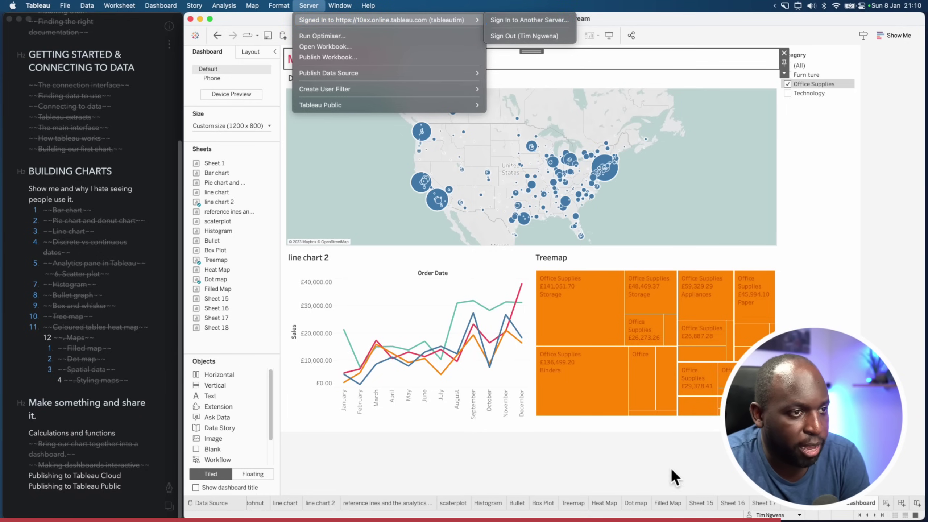
click(569, 473)
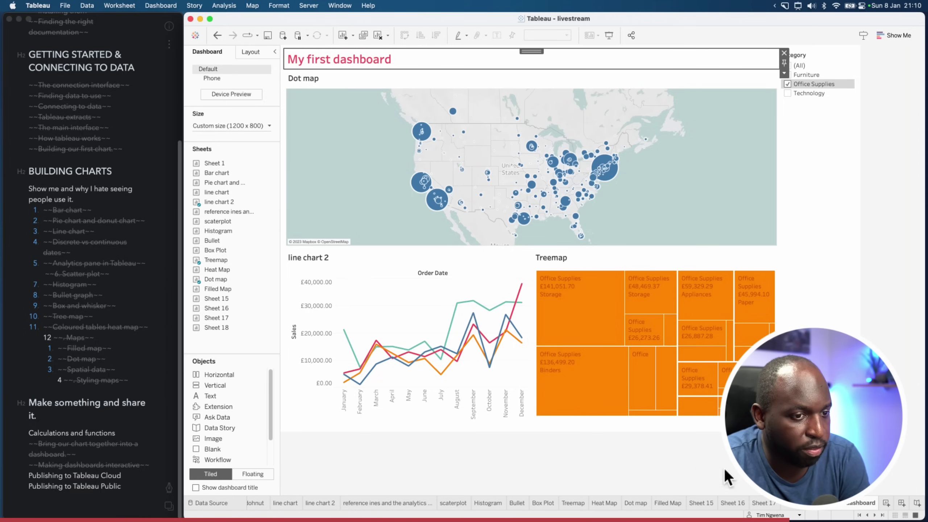
Move from Sheet 18 to My first dashboard with its dot map, line chart 2 and treemap
click(785, 507)
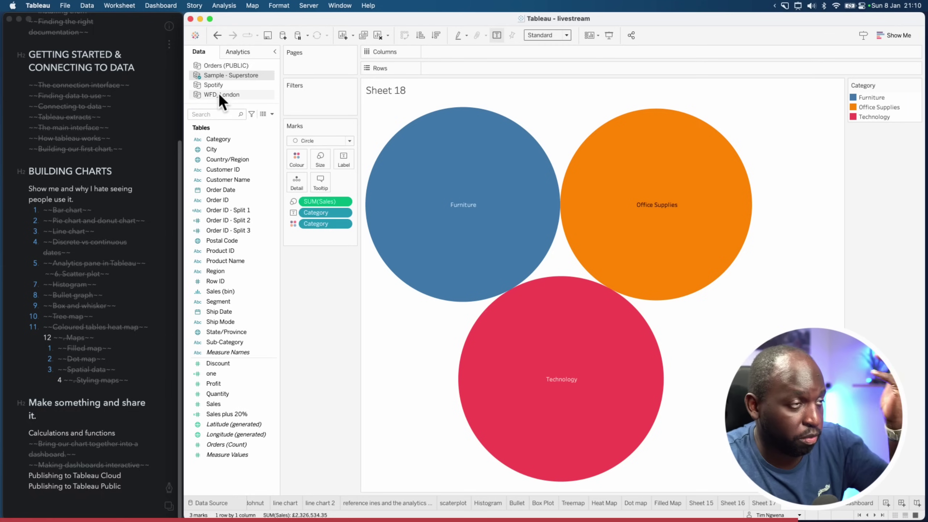
click(860, 504)
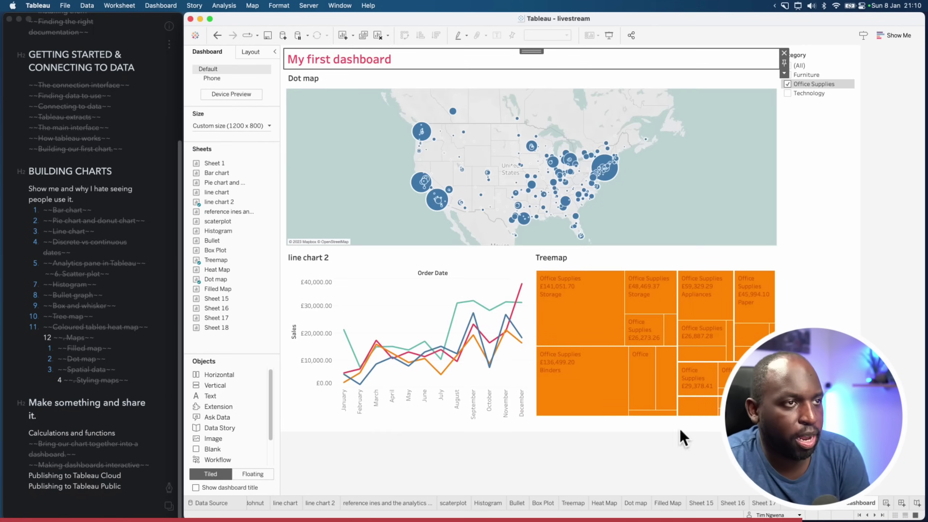
click(38, 5)
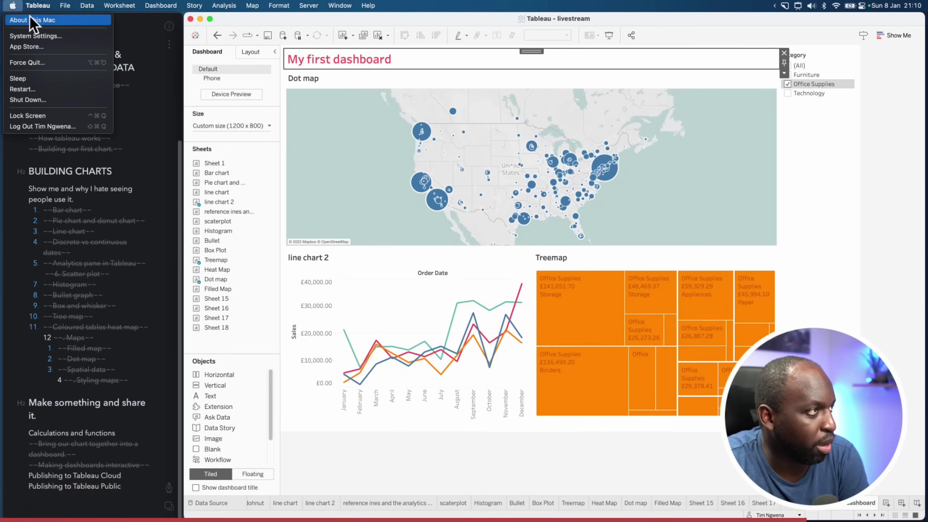
Show About Tableau (2022.4.0 Professional Edition) and briefly check About This Mac
click(188, 87)
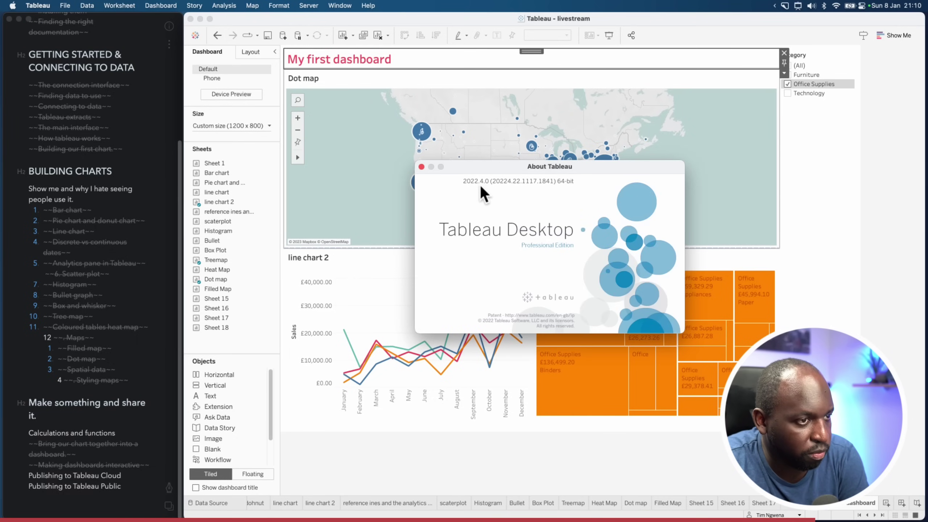
drag(540, 170, 542, 172)
click(12, 5)
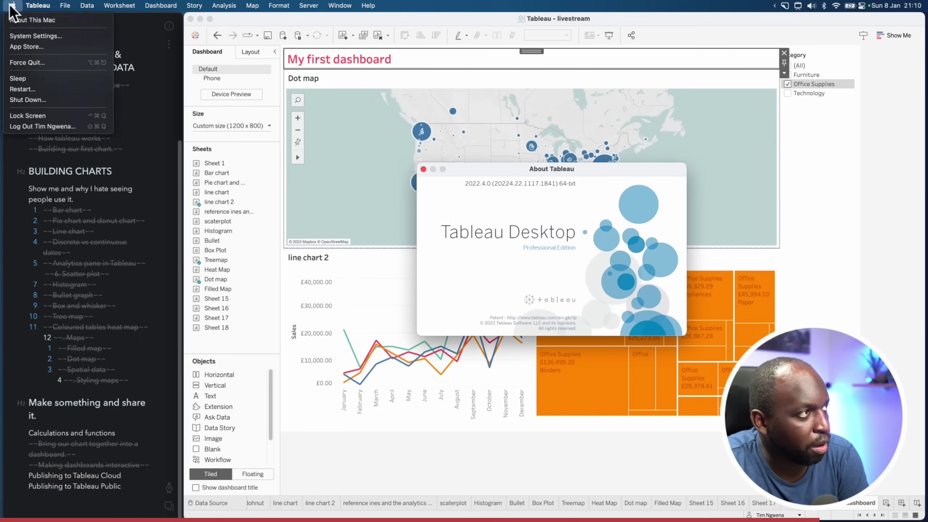
click(33, 16)
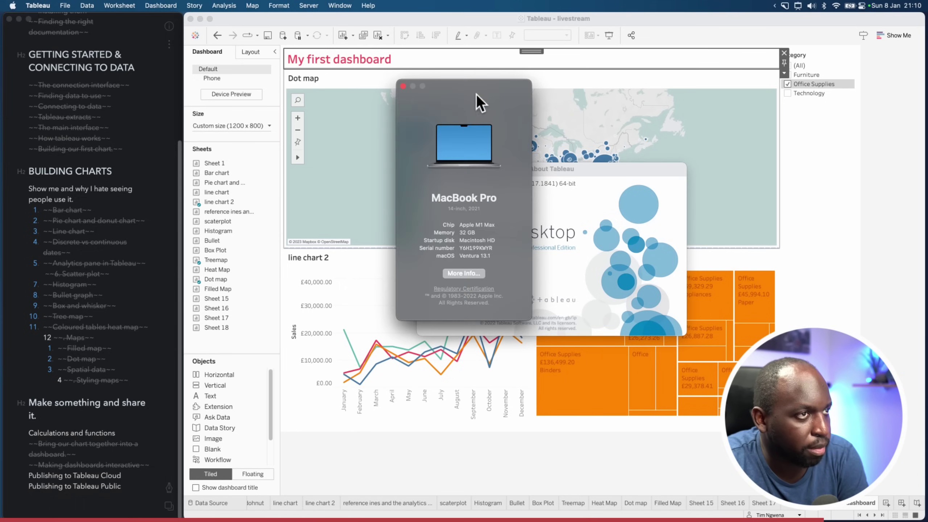
drag(476, 94, 341, 136)
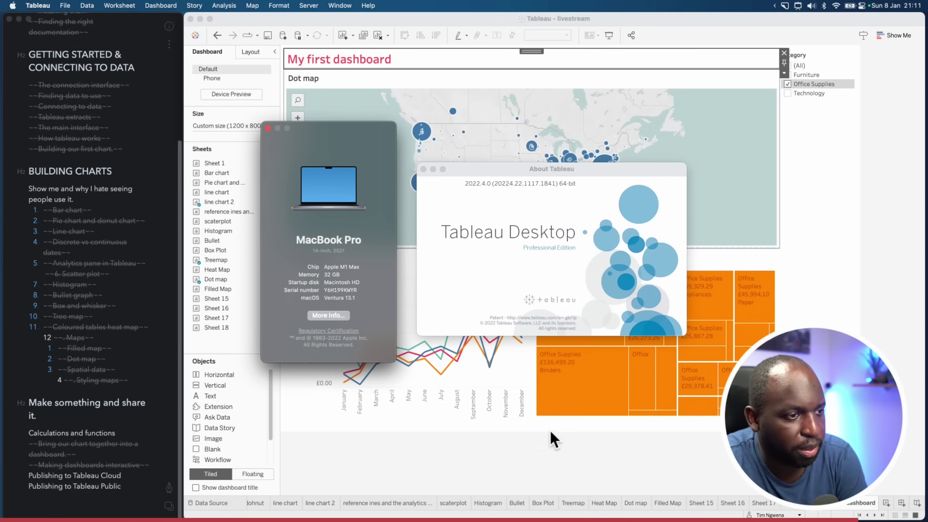
click(551, 452)
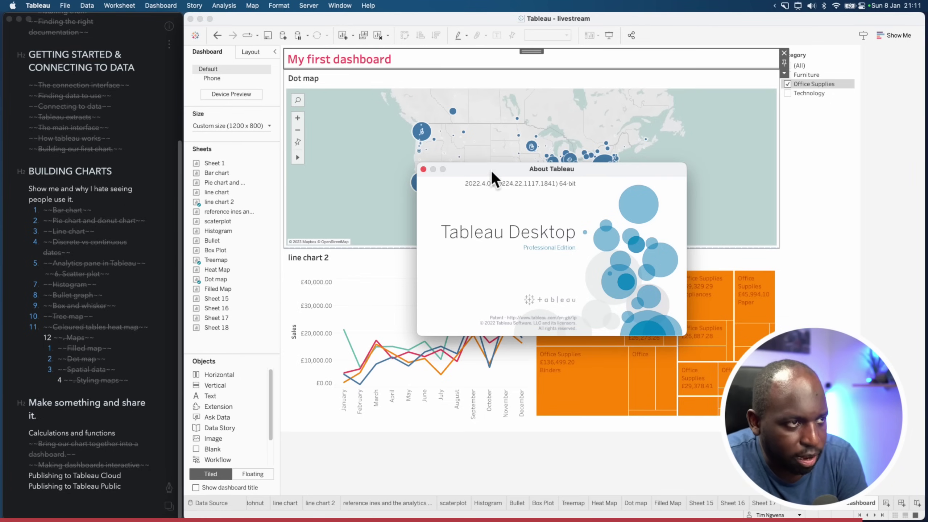
drag(492, 171, 491, 173)
Close About Tableau and glance at the Server menu without choosing anything
click(423, 172)
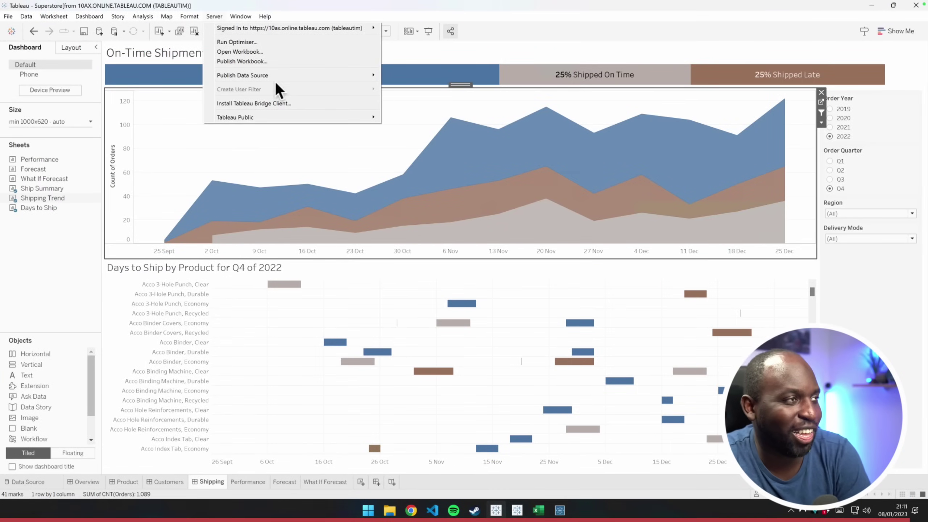
mouse_move(289, 29)
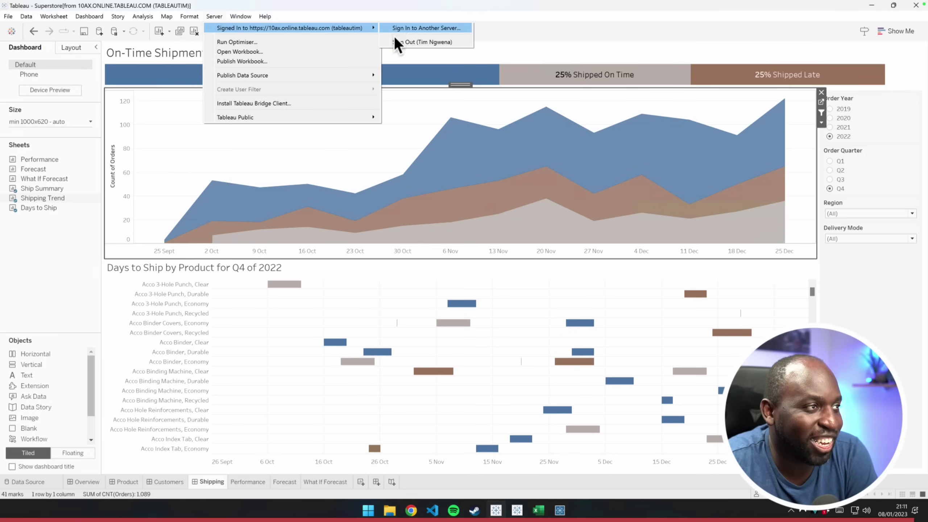
click(601, 52)
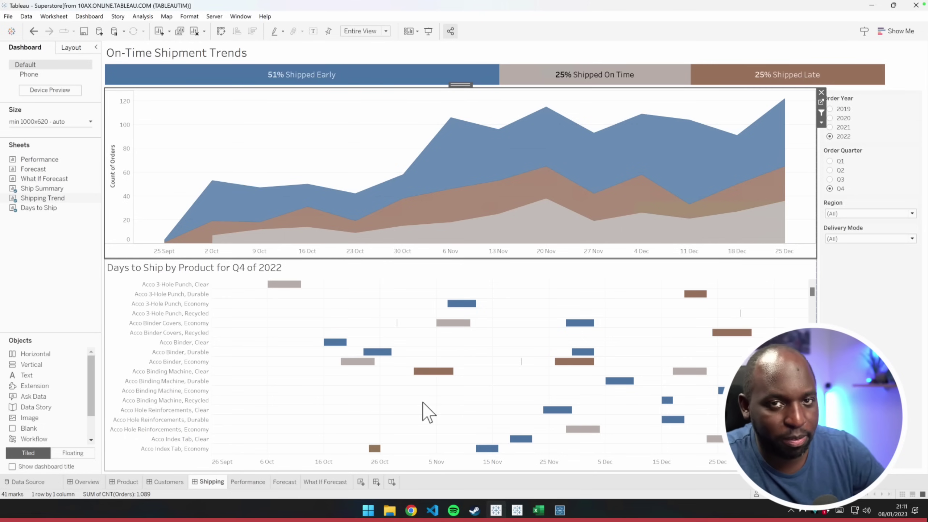
In Chrome, glance at the chart types reference page, then return to the Superstore Overview
click(412, 510)
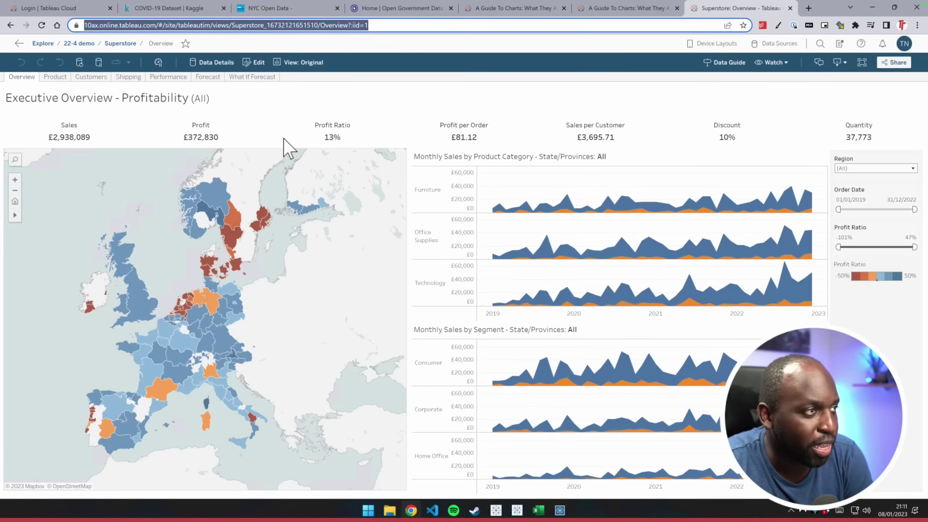
click(603, 9)
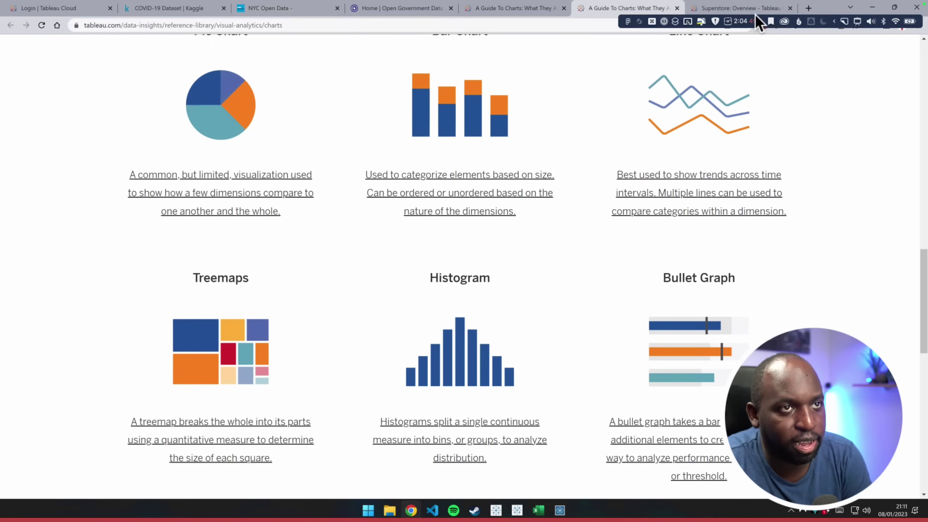
click(735, 8)
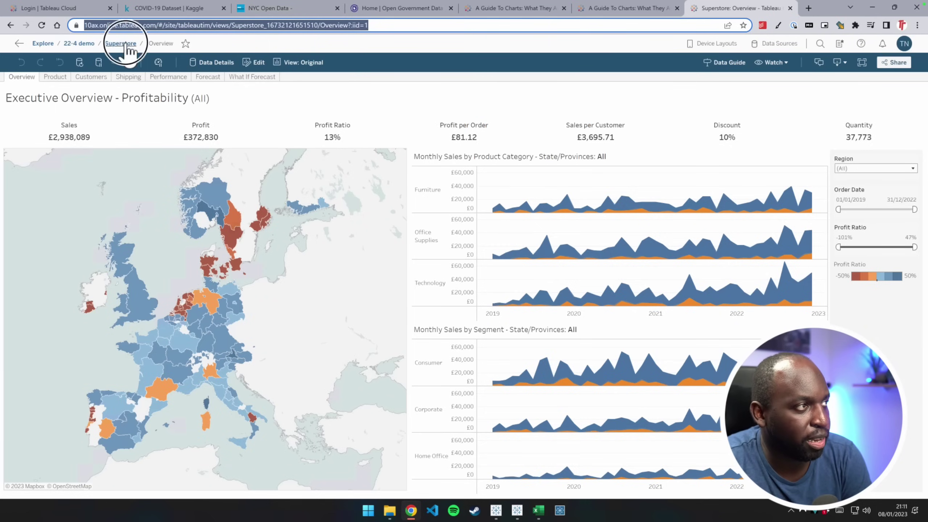
Go up to the 22-4 demo project, reopen Superstore > Overview, then bring up Tableau Public's Book1
click(120, 44)
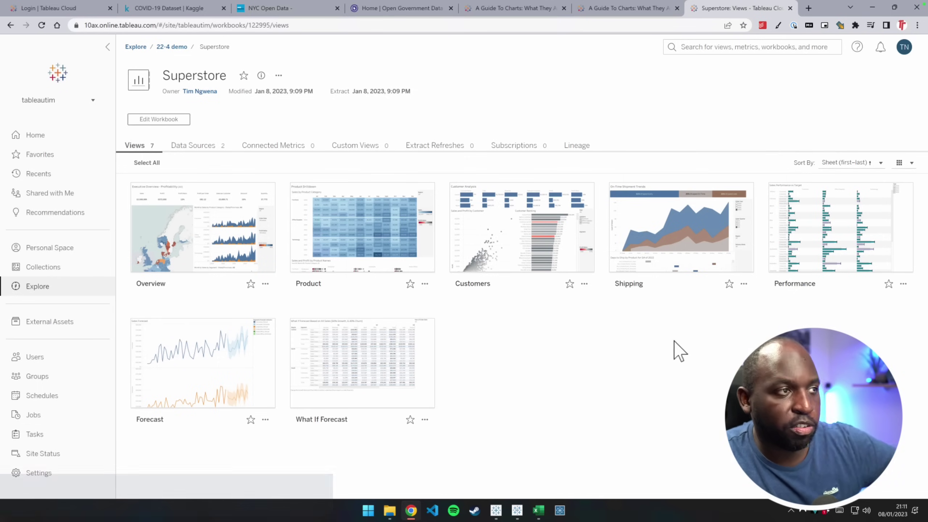
click(184, 47)
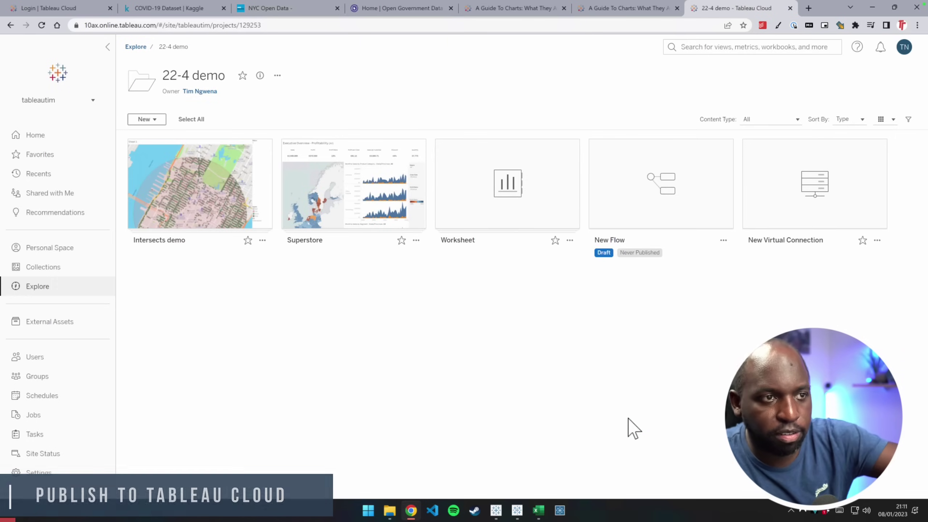
click(363, 214)
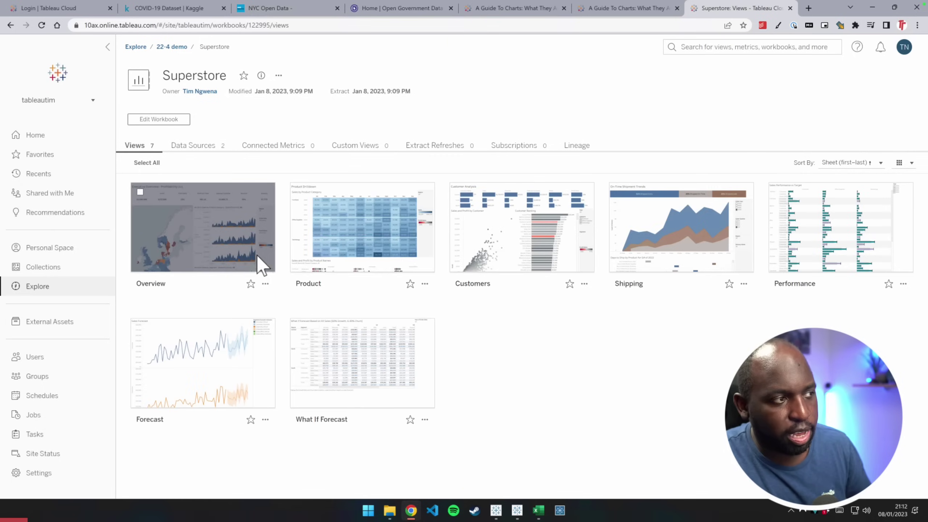
click(254, 269)
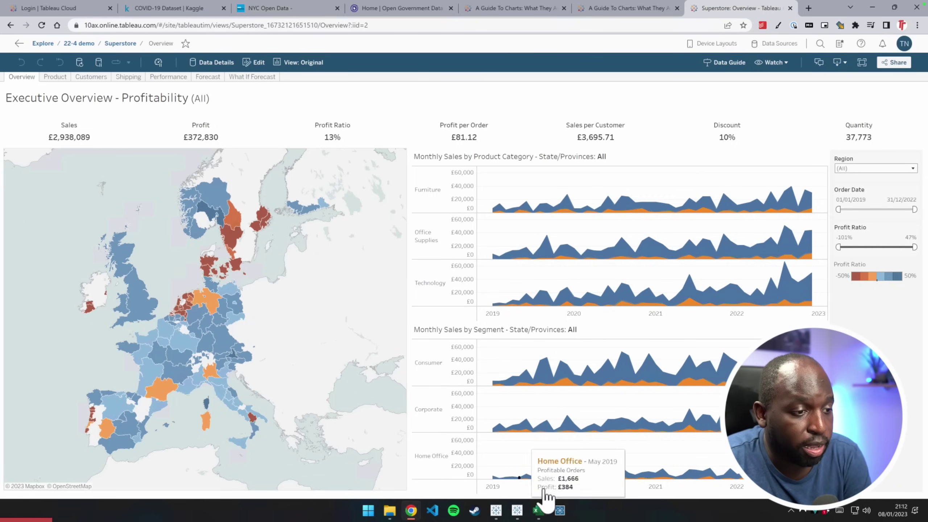
click(496, 511)
click(517, 510)
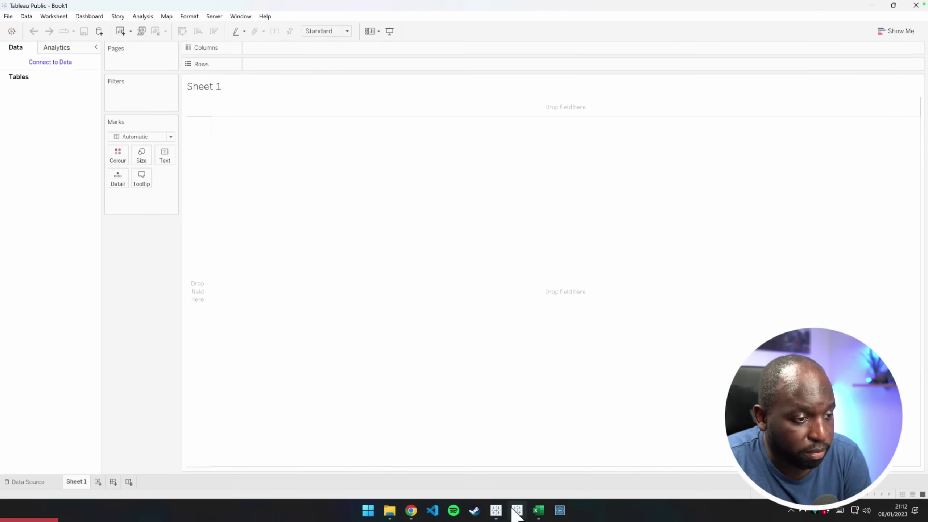
Go to Tableau Public's Start page and mark the 'Publishing to Tableau Public' note line
click(12, 30)
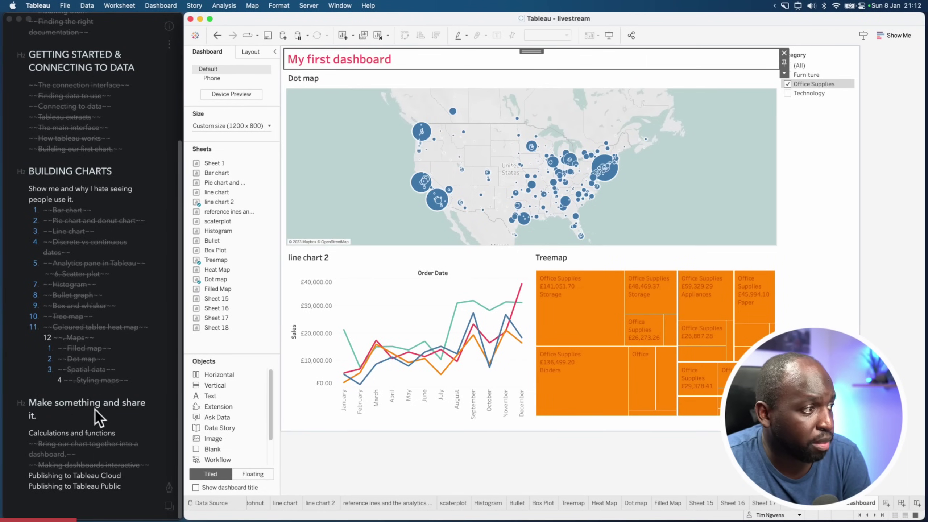
click(103, 475)
drag(128, 486, 16, 486)
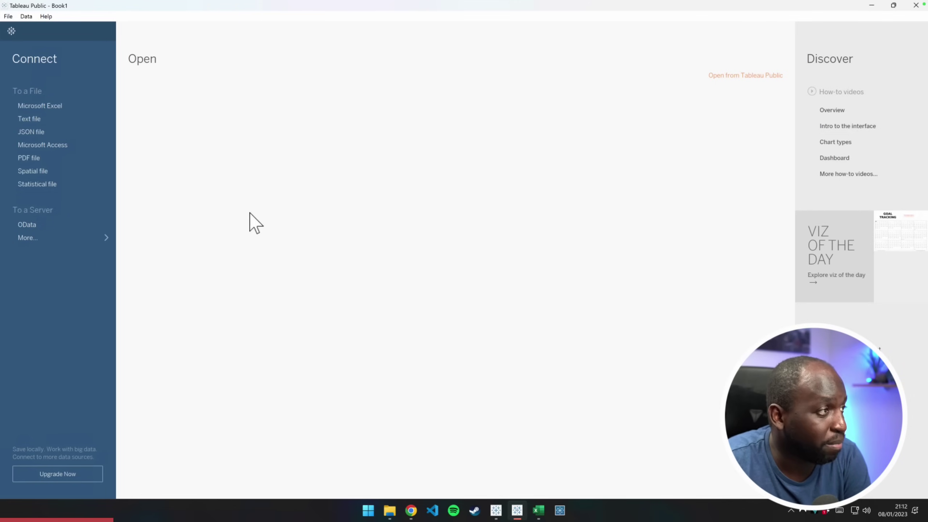
Connect to Sample - Superstore in 2022.4 > en_GB-EU, add the Orders table, and go to Sheet 1
click(58, 105)
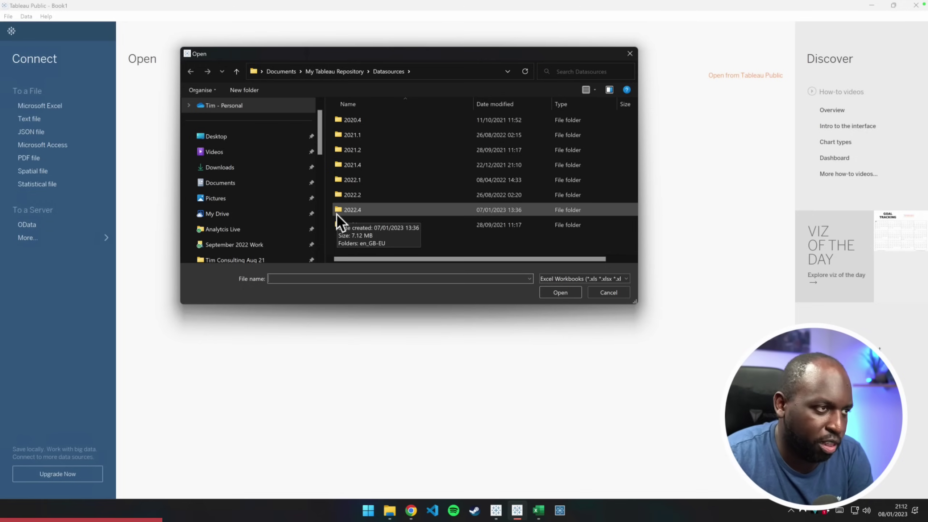
double_click(360, 209)
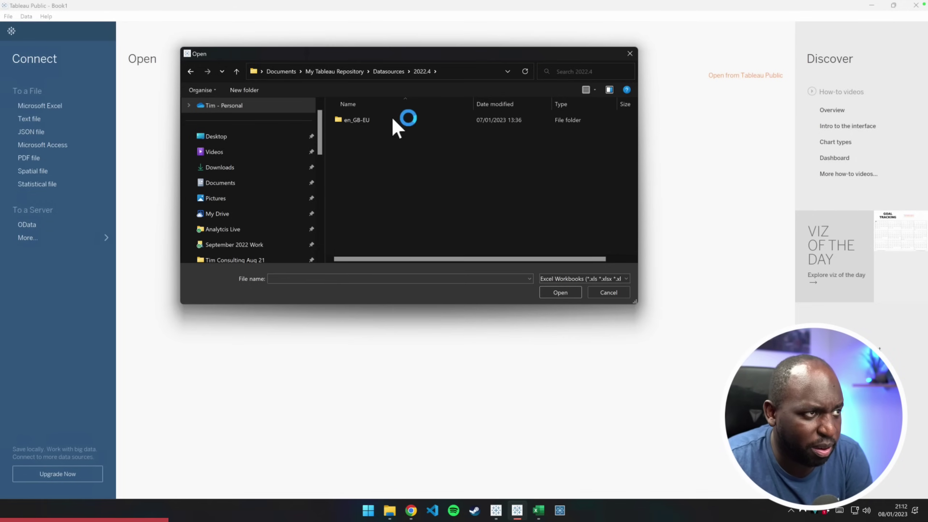
double_click(365, 120)
click(390, 120)
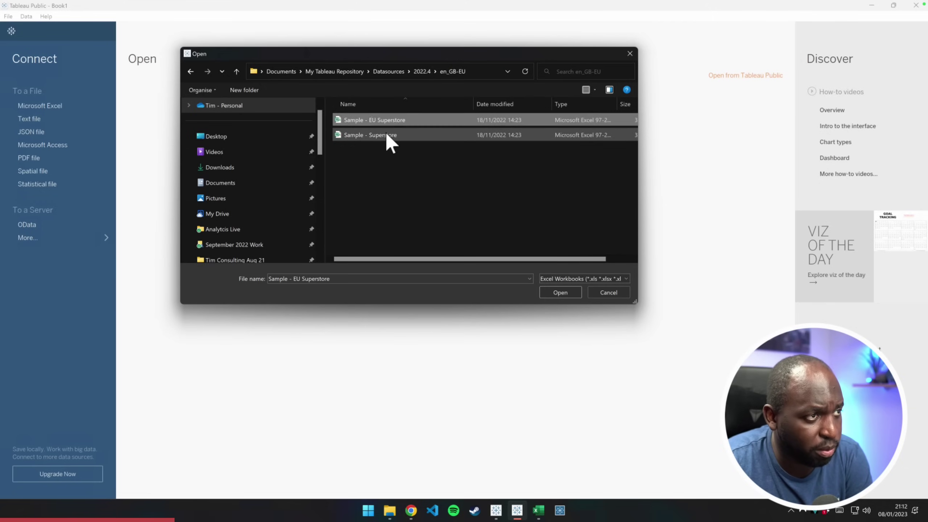
click(386, 135)
click(560, 293)
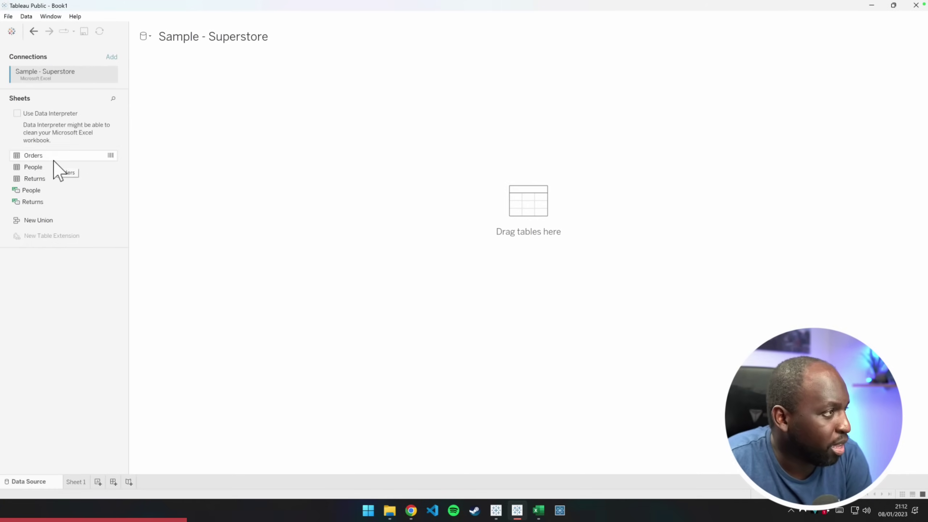
drag(55, 156, 197, 153)
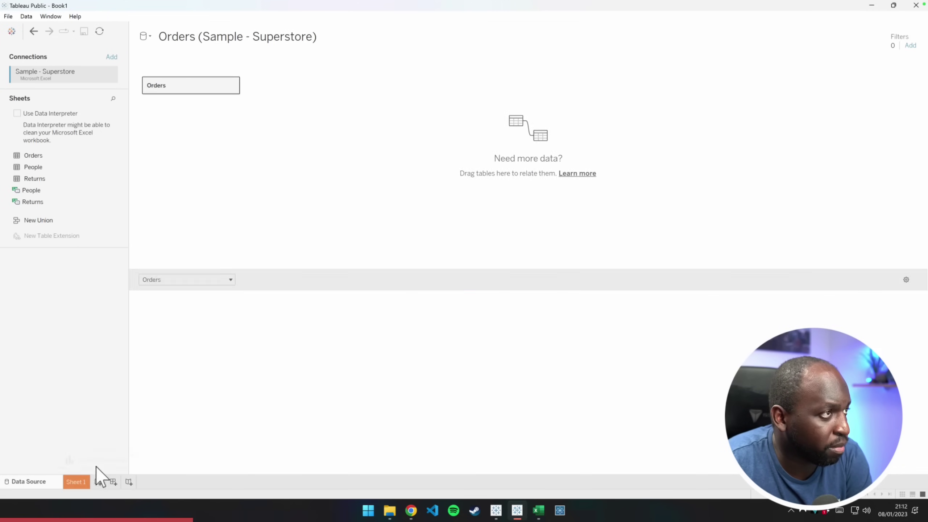
key(ctrl+Tab)
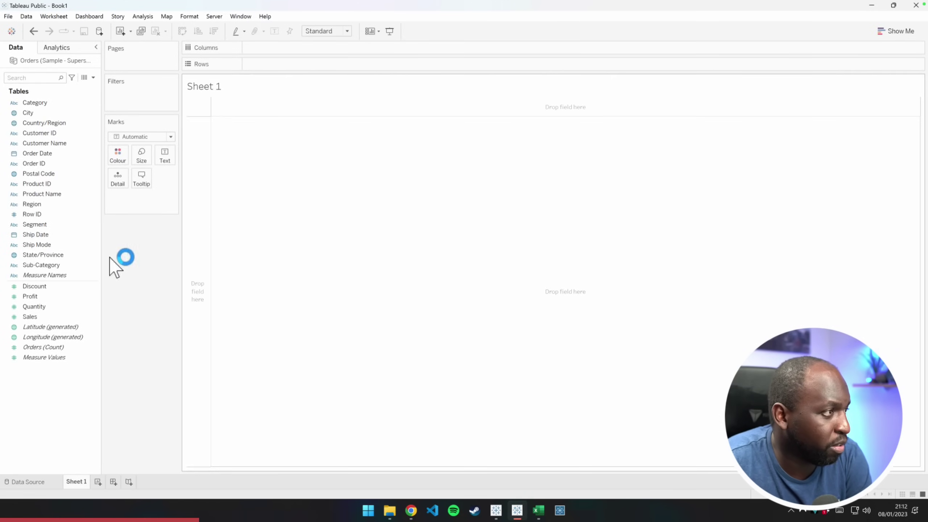
Map cities sized by SUM(Sales), matching unknown locations via the Country/Region and State/Province fields
click(28, 113)
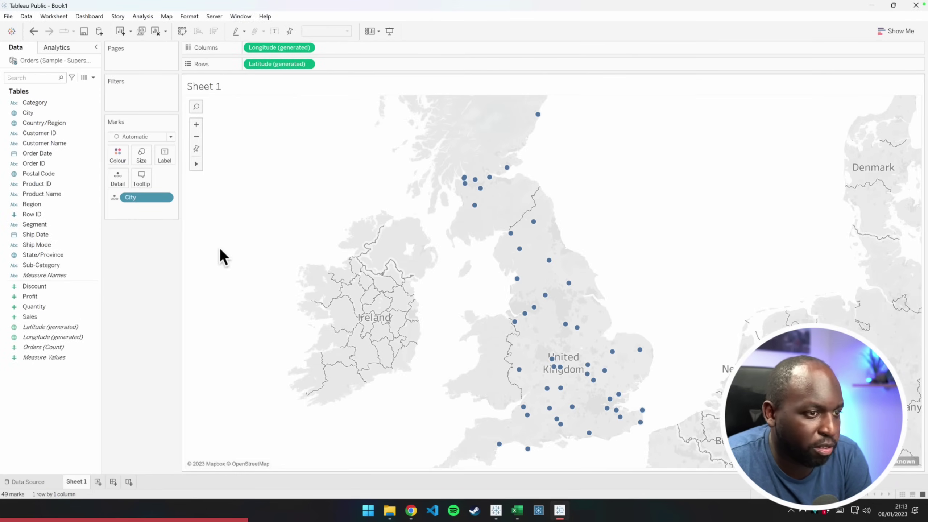
drag(32, 316, 144, 158)
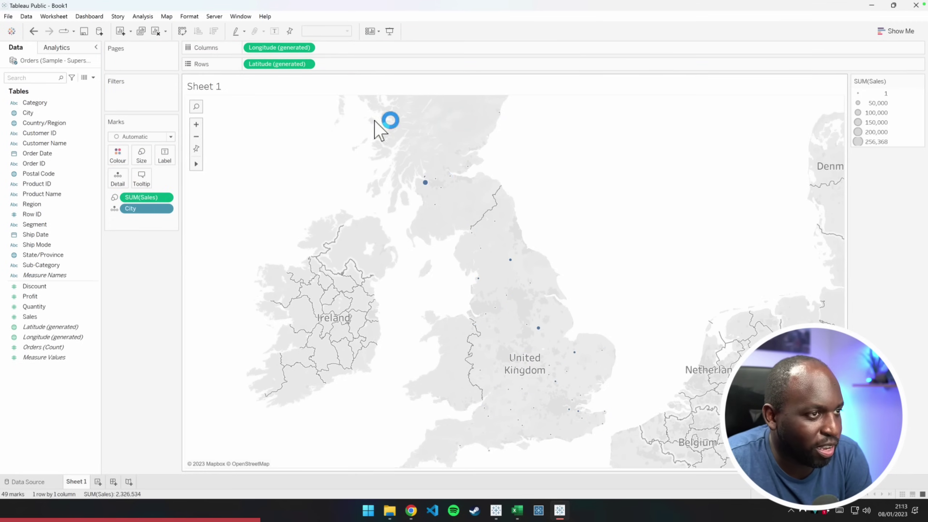
click(819, 464)
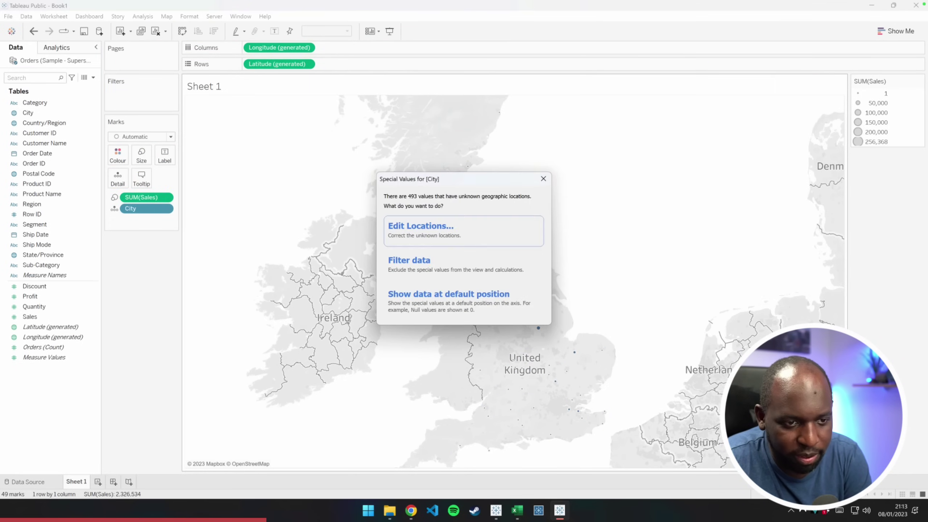
click(492, 230)
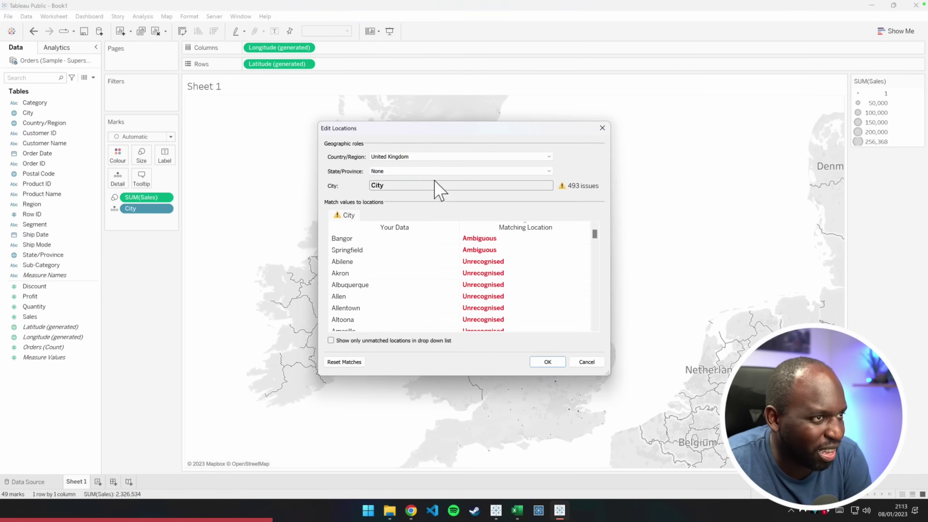
click(424, 159)
click(393, 197)
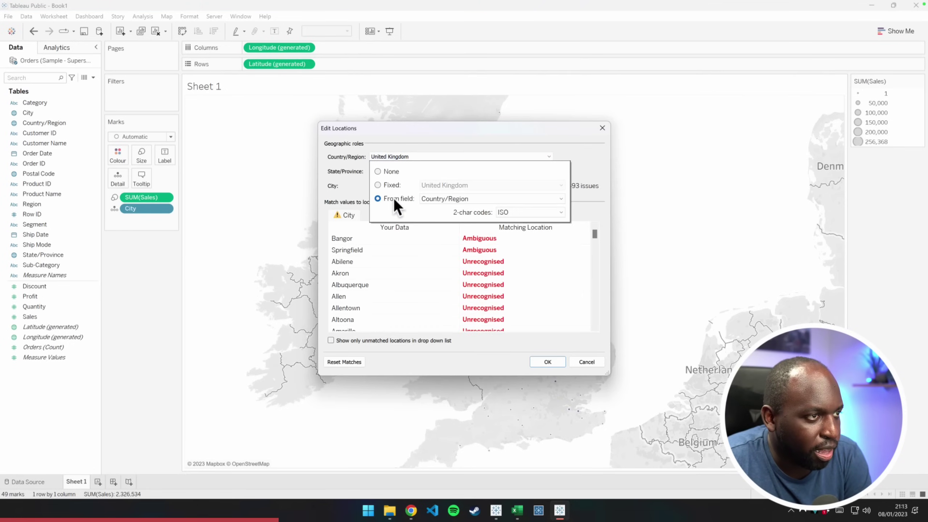
click(480, 148)
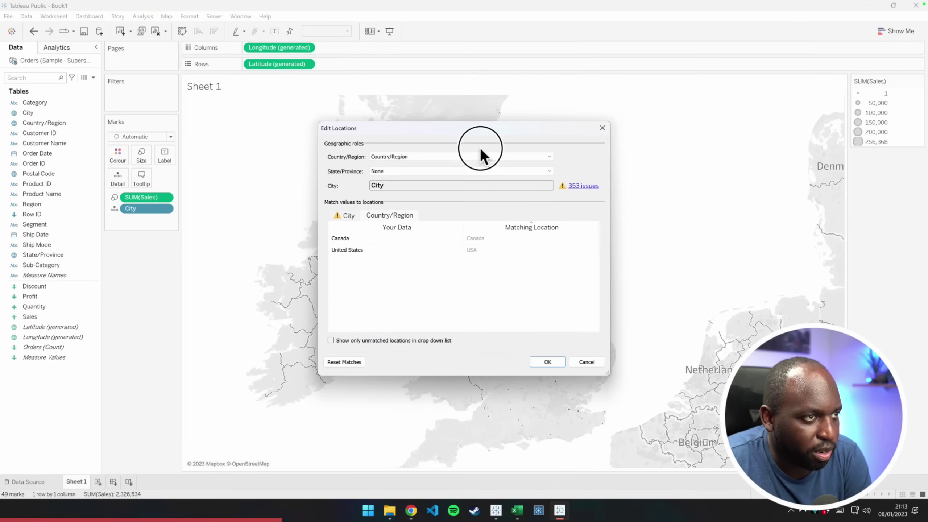
click(415, 171)
click(398, 213)
click(453, 213)
click(453, 221)
click(430, 157)
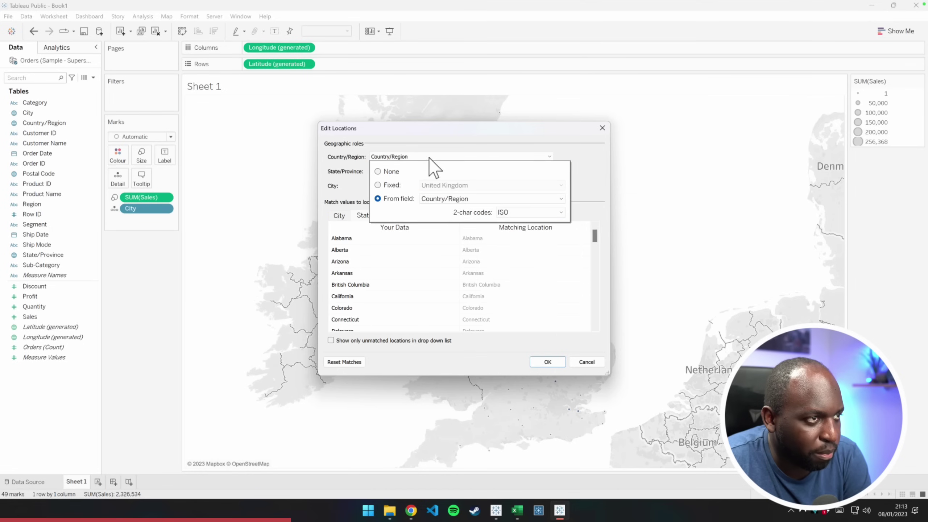
click(547, 361)
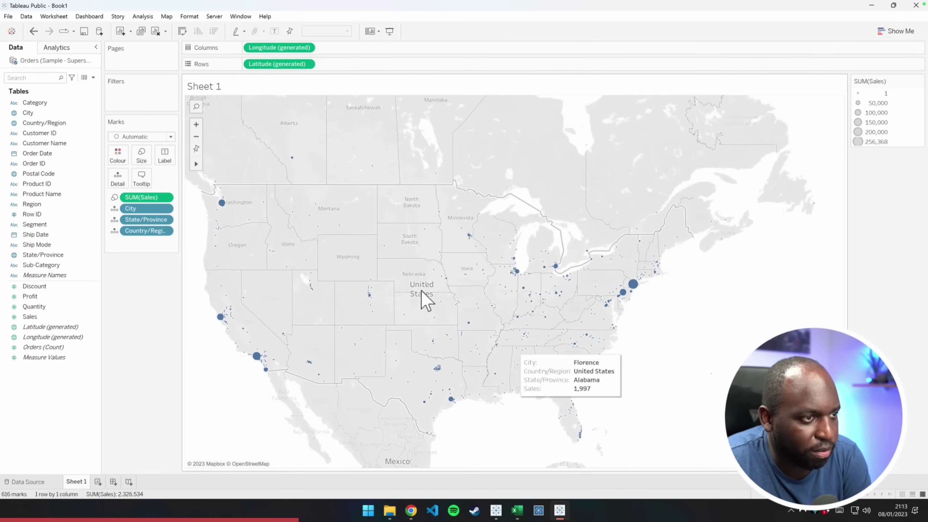
Make the sales circles much larger and give them white borders
click(141, 156)
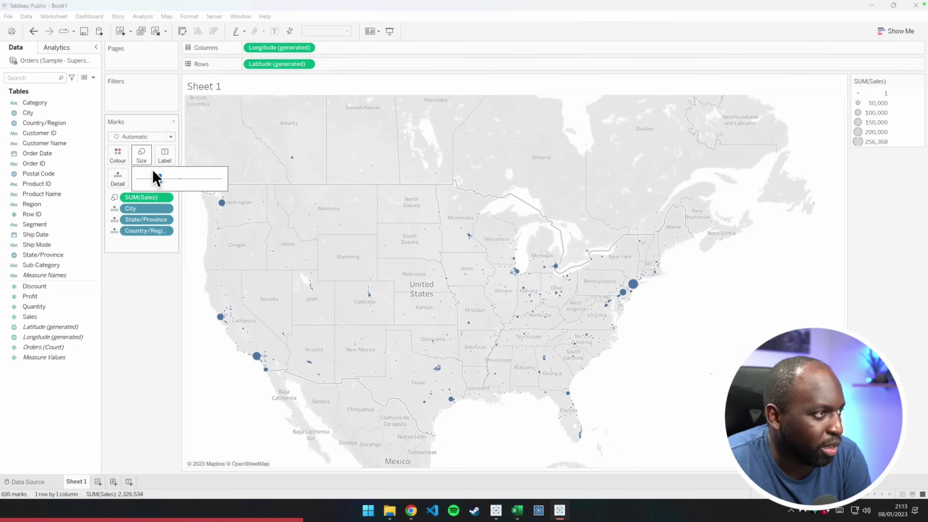
click(195, 179)
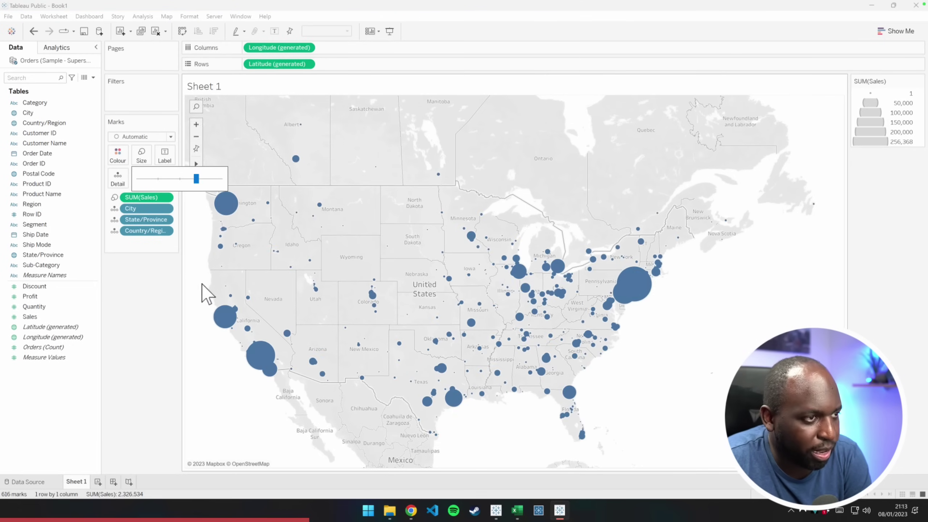
click(118, 155)
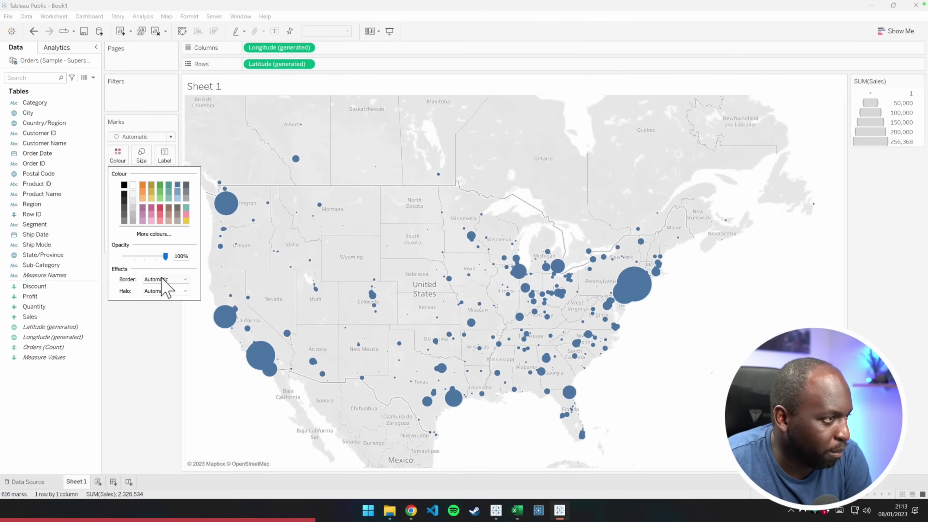
click(166, 279)
click(158, 313)
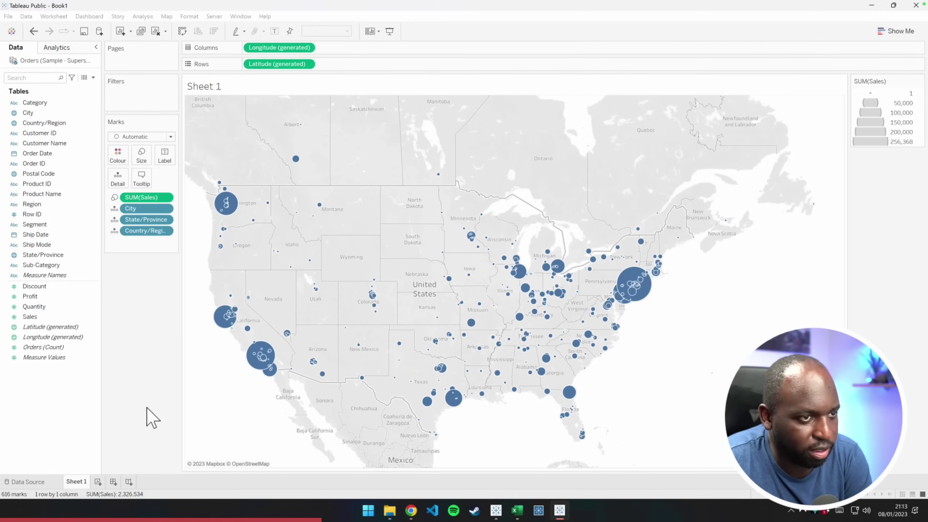
Chart SUM(Sales) by continuous month of Order Date on Sheet 2, then start Sheet 3 with Order Date on Columns
click(97, 482)
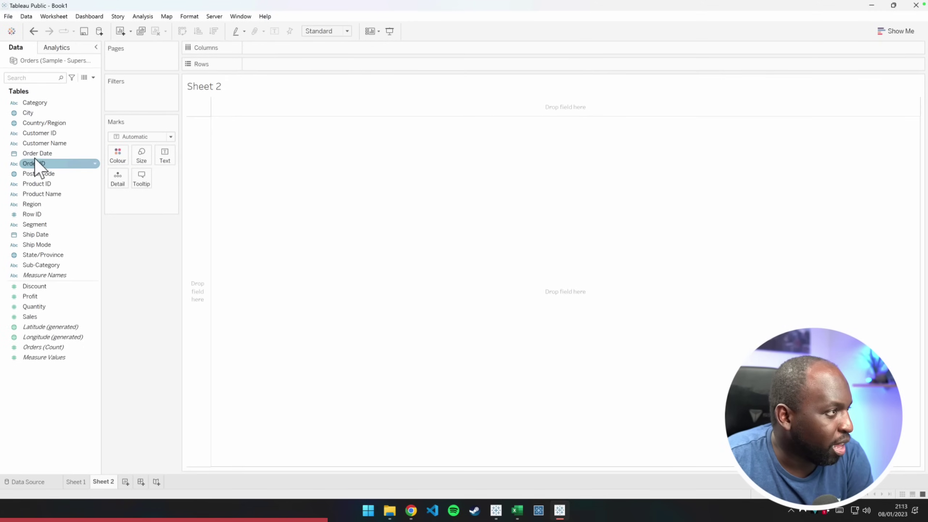
drag(36, 155, 263, 50)
mouse_move(30, 316)
mouse_down()
mouse_move(271, 128)
mouse_move(284, 68)
mouse_up()
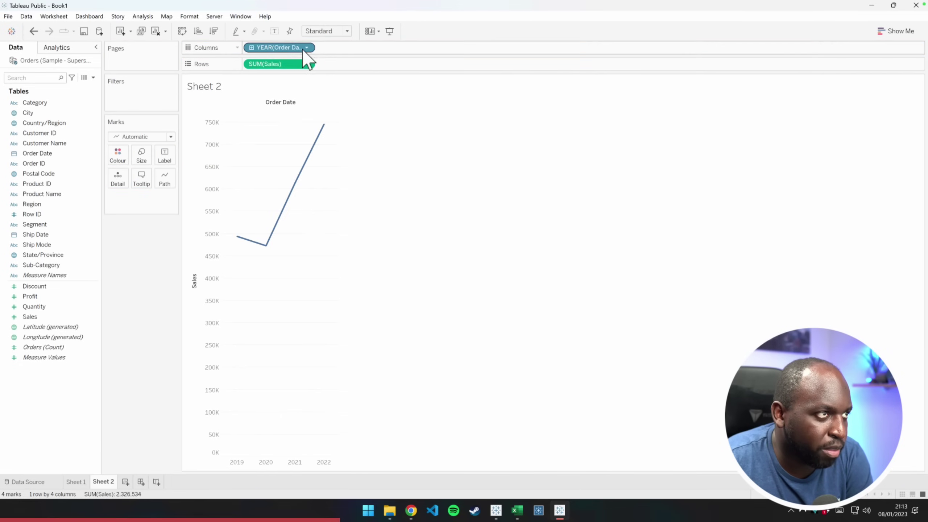
click(307, 47)
click(306, 262)
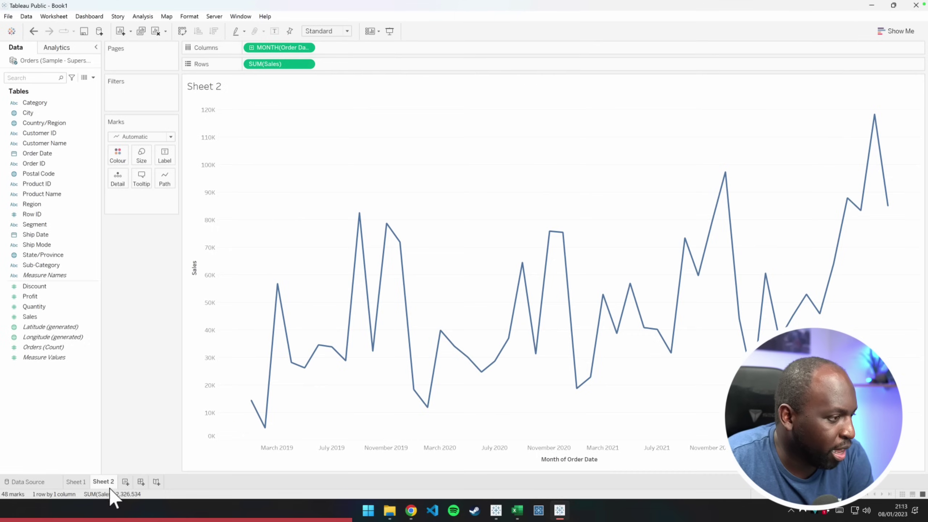
click(125, 482)
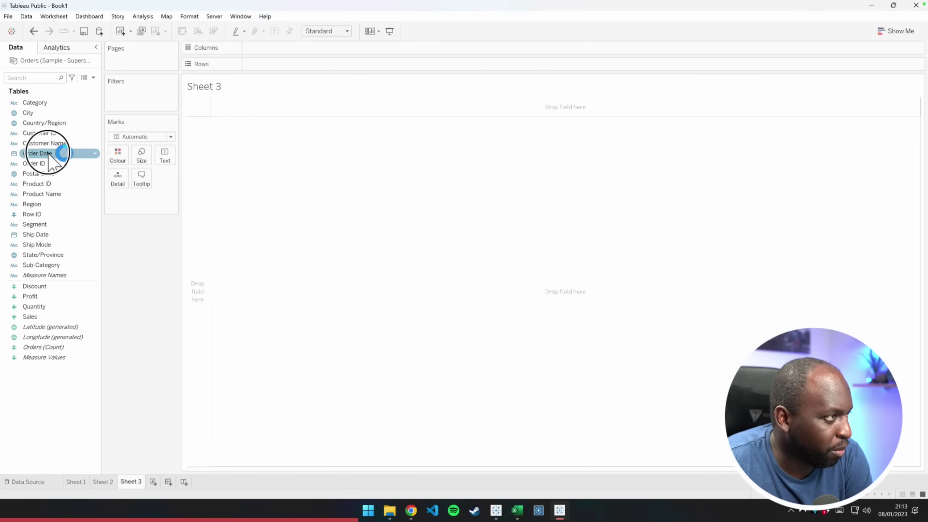
drag(57, 152, 270, 53)
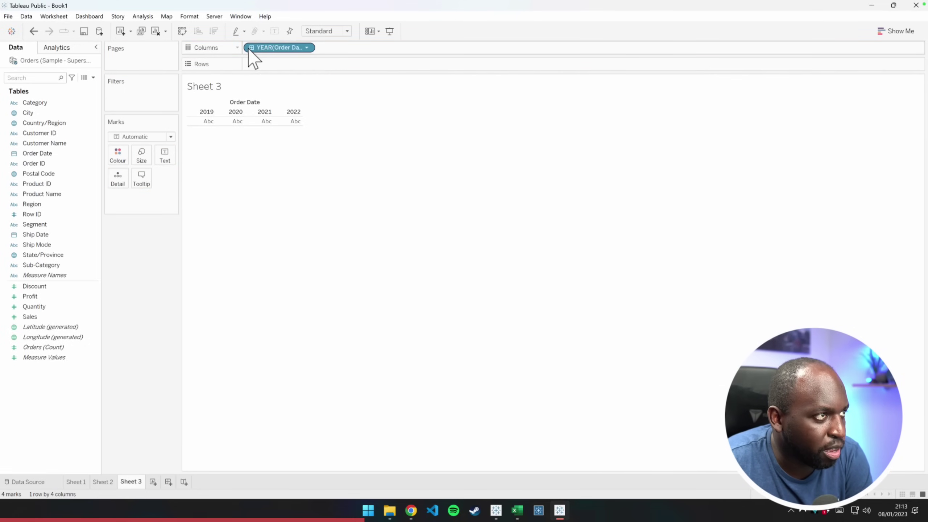
Show quarterly SUM(Sales) by Sub-Category as square marks coloured by Profit, then create Dashboard 1
click(252, 47)
drag(37, 307, 266, 129)
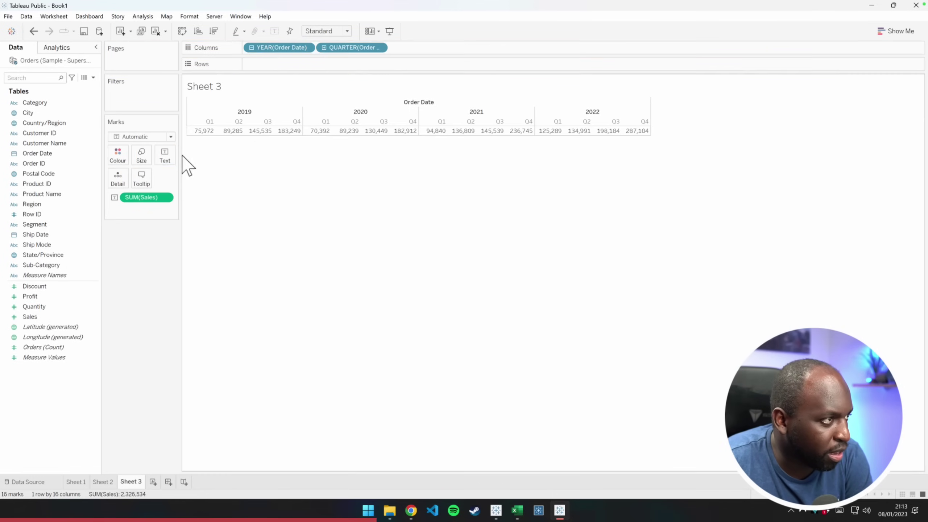
drag(45, 270, 266, 64)
click(161, 137)
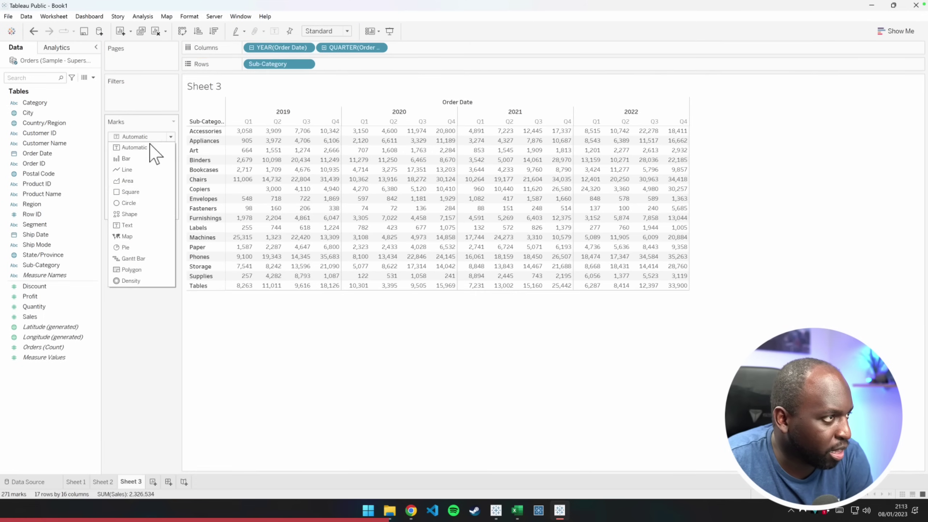
key(Escape)
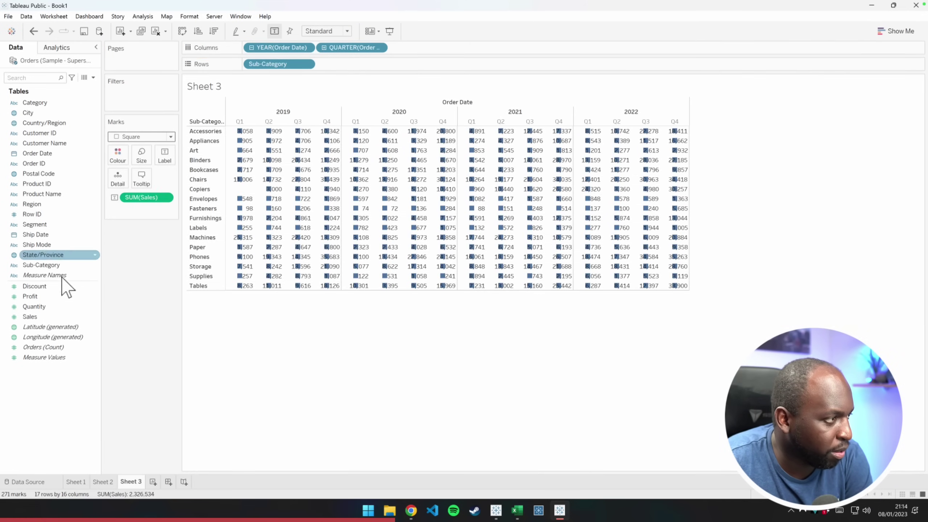
drag(30, 297, 119, 162)
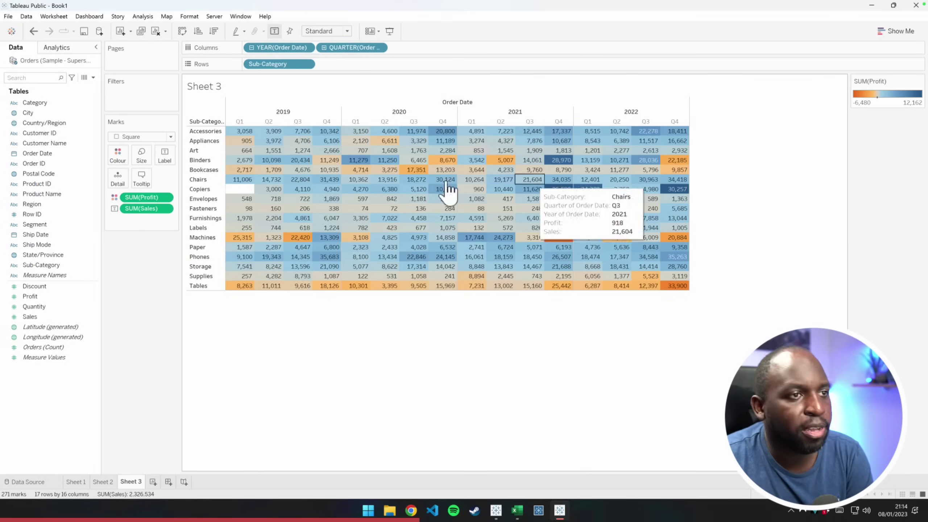
click(168, 483)
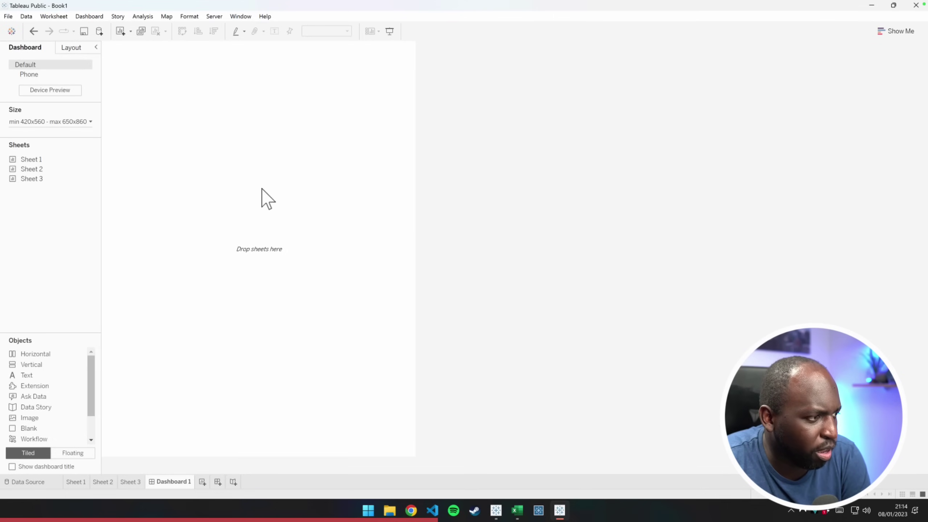
Set the dashboard to a fixed size of 1120 x 760
click(83, 122)
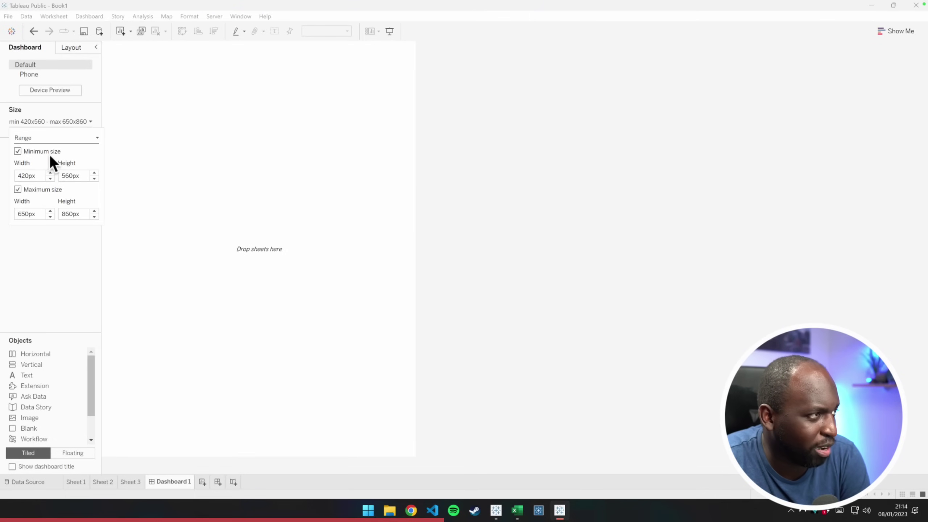
click(50, 173)
click(42, 138)
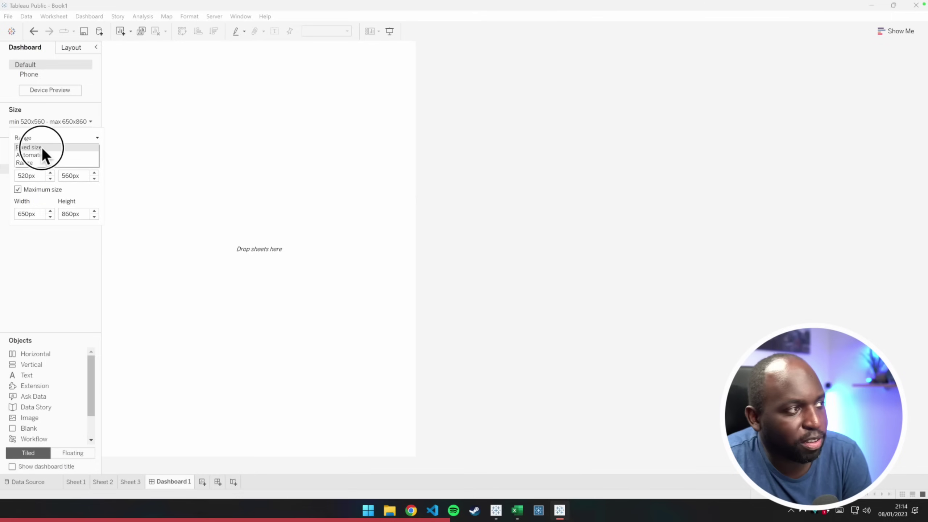
click(43, 147)
click(50, 177)
click(50, 177)
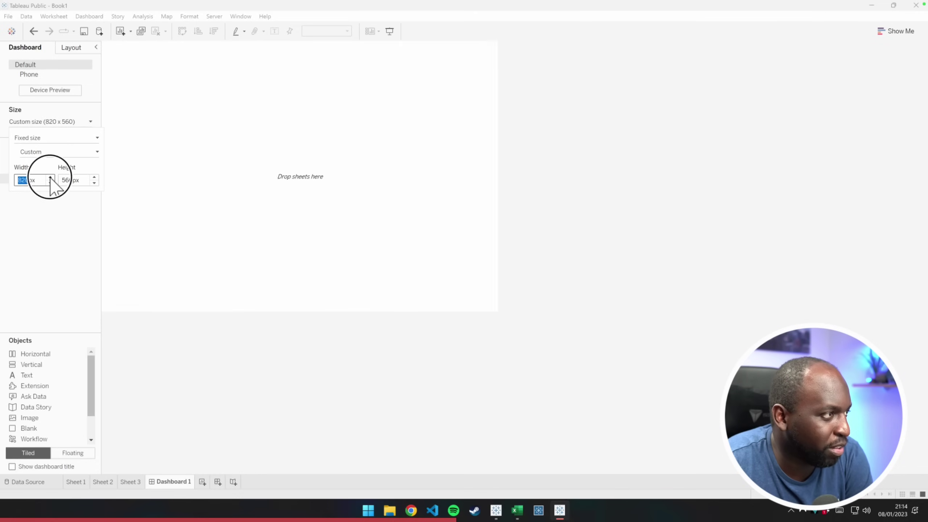
click(50, 178)
click(50, 177)
click(51, 178)
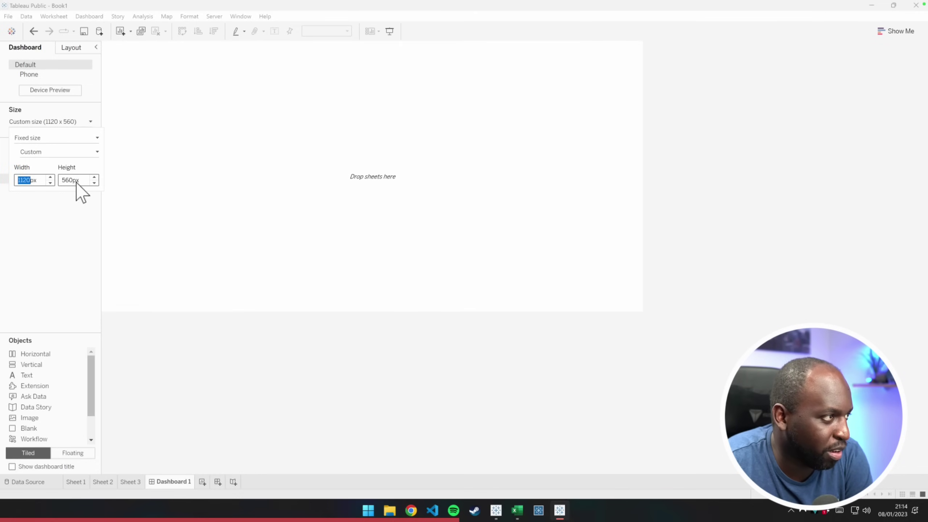
click(95, 177)
click(95, 178)
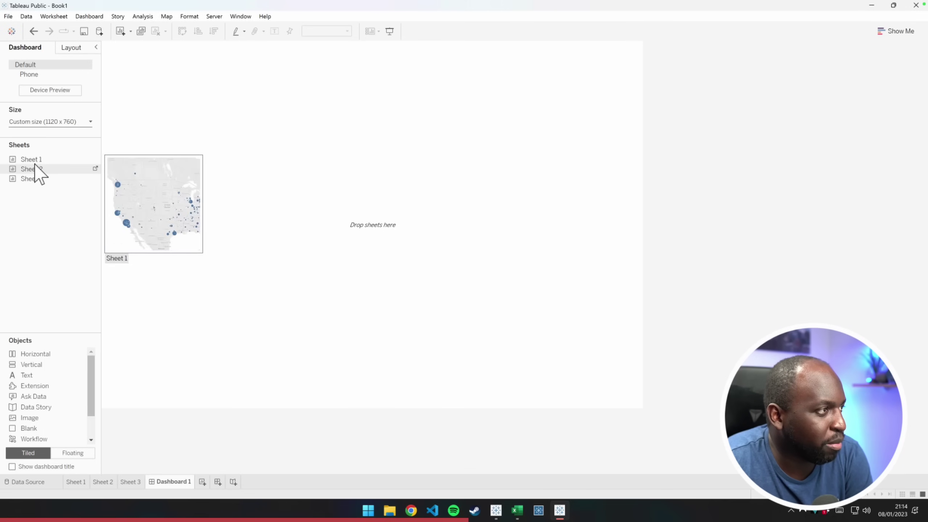
Add Sheets 1, 2 and 3, placing the line chart beside the map above the highlight table
double_click(32, 160)
double_click(27, 170)
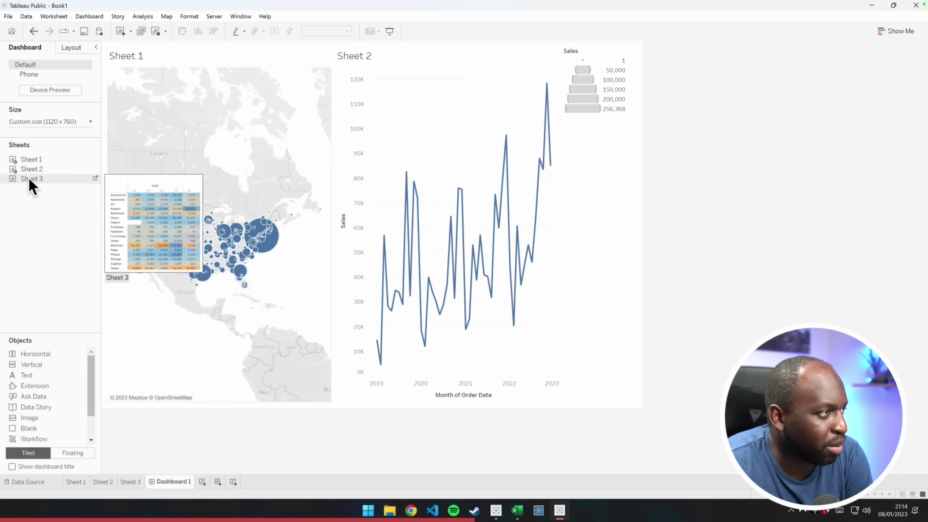
double_click(29, 178)
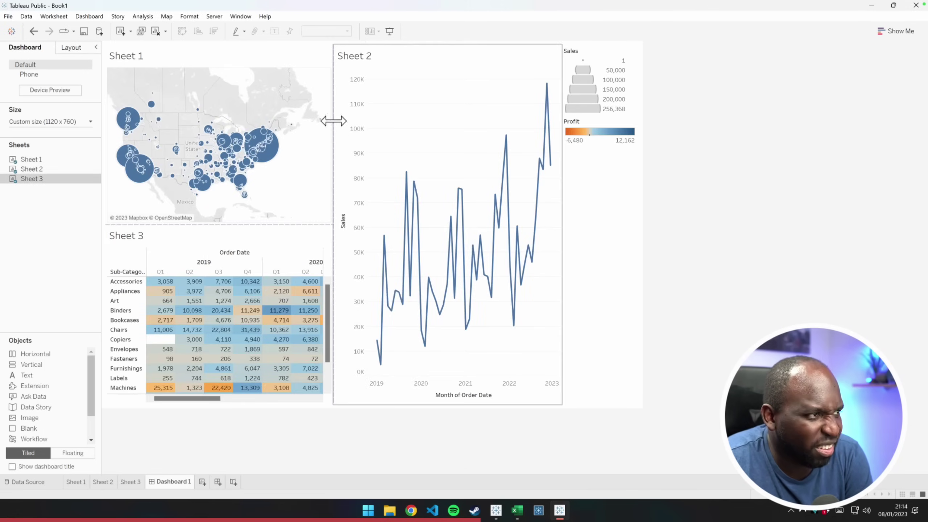
click(396, 91)
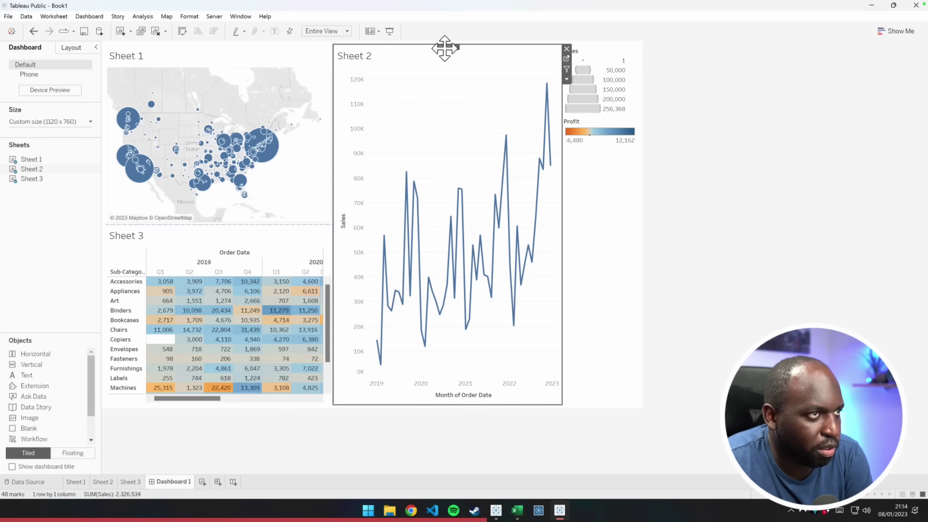
click(445, 49)
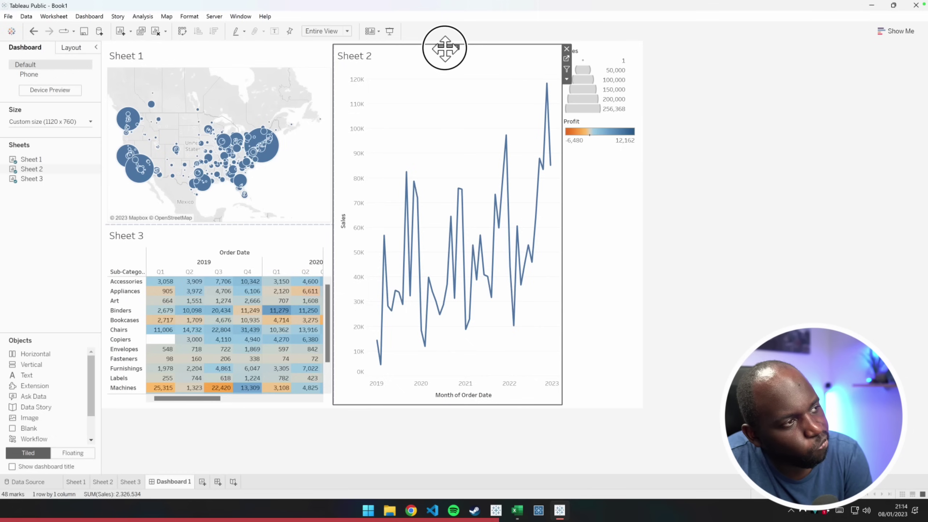
drag(445, 48, 305, 89)
drag(293, 149, 293, 149)
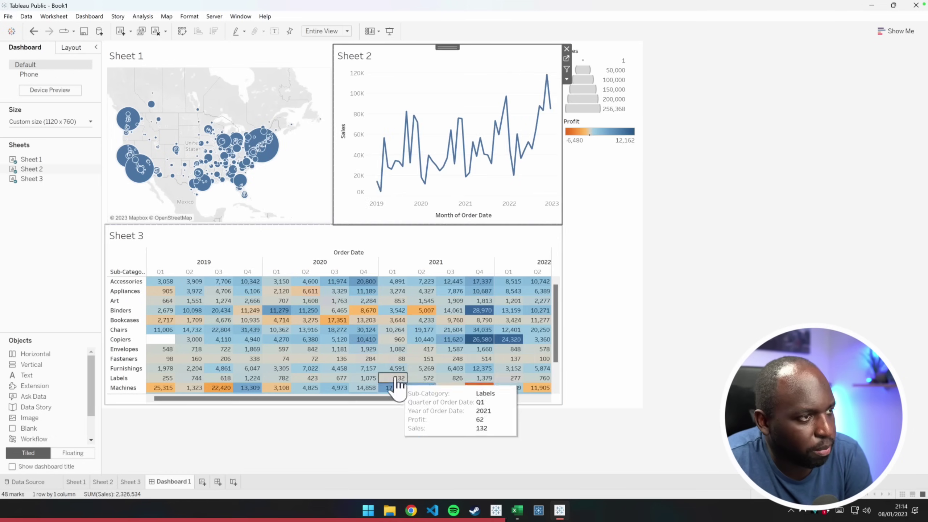
Delete the legends container from Dashboard 1
click(611, 213)
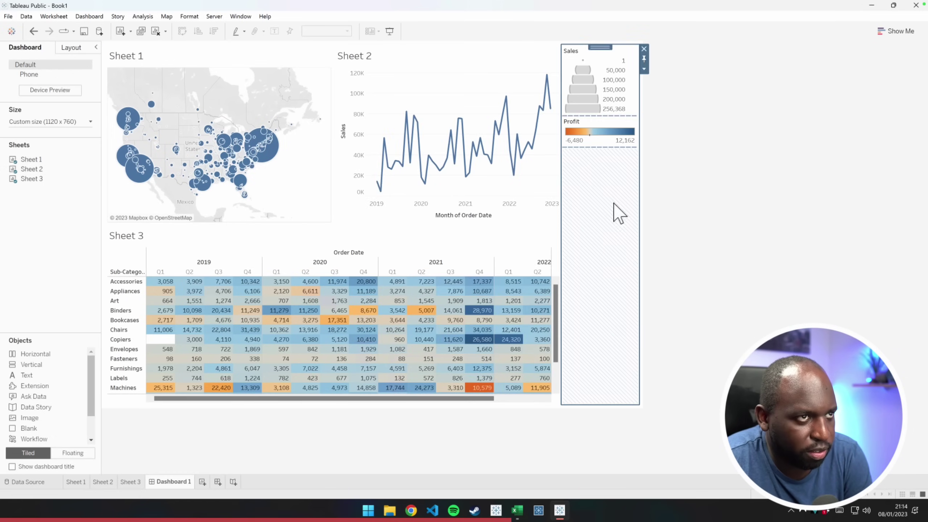
click(644, 49)
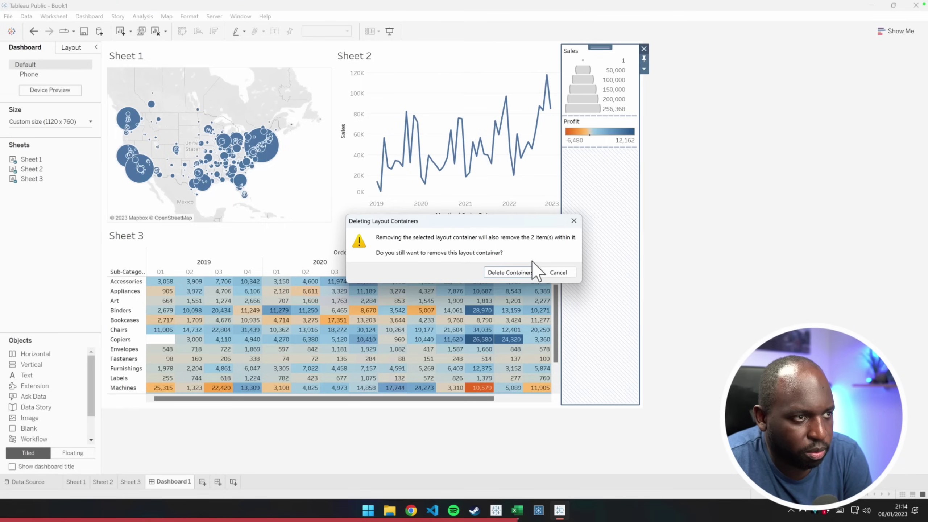
key(Return)
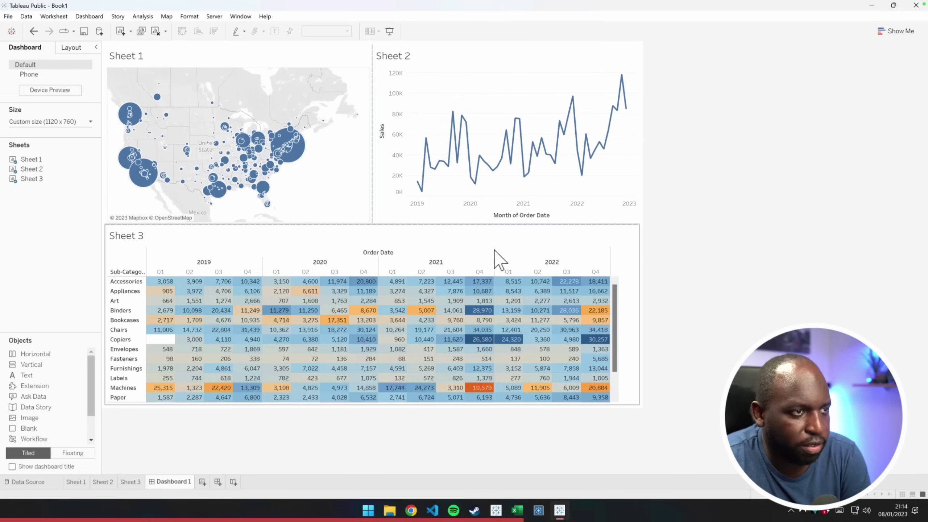
Set the Sheet 3 highlight table to fit the dashboard width
click(357, 236)
click(345, 31)
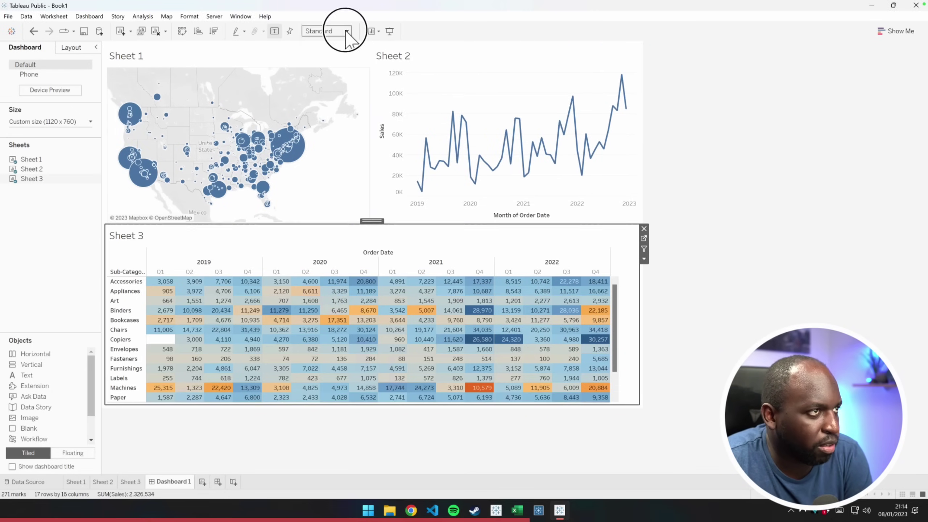
click(329, 49)
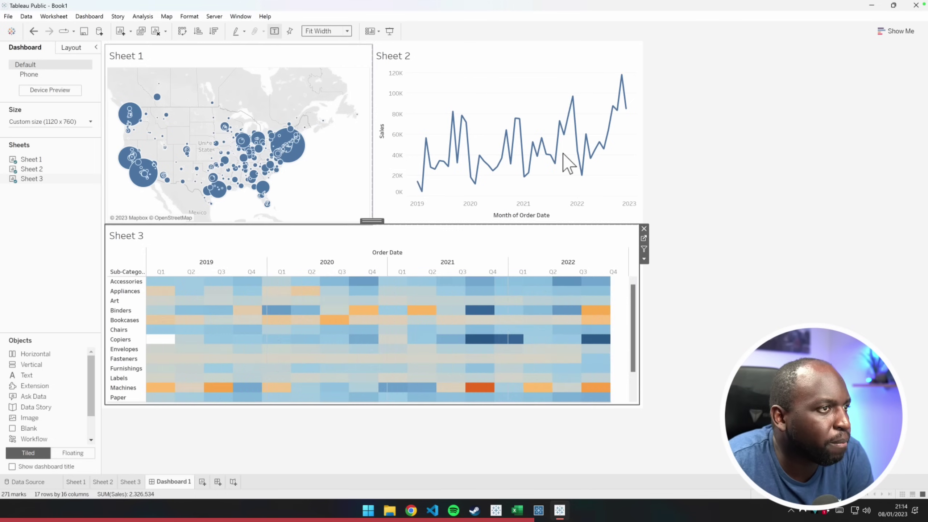
click(763, 272)
scroll(637, 300, down, 3)
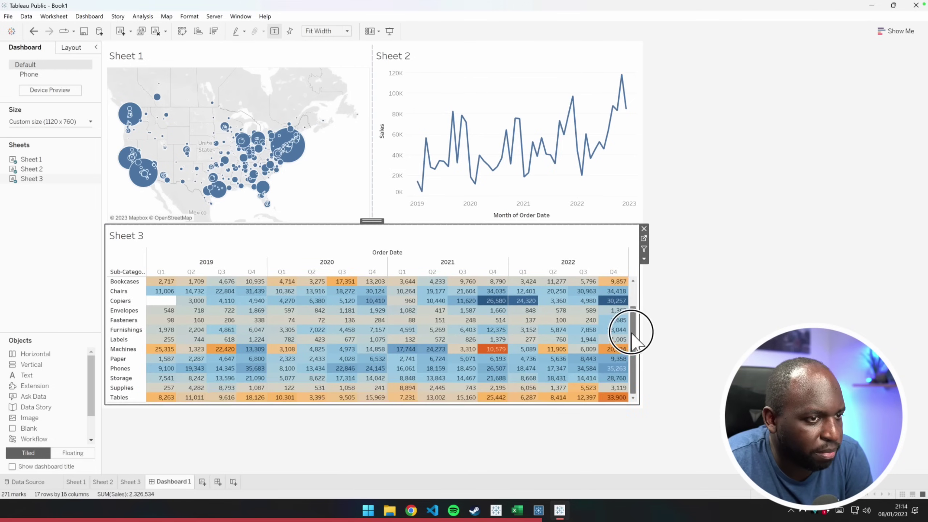
scroll(637, 300, up, 3)
Make the Sheet 3 table taller and set its fit to Entire View
click(480, 230)
drag(463, 224, 460, 190)
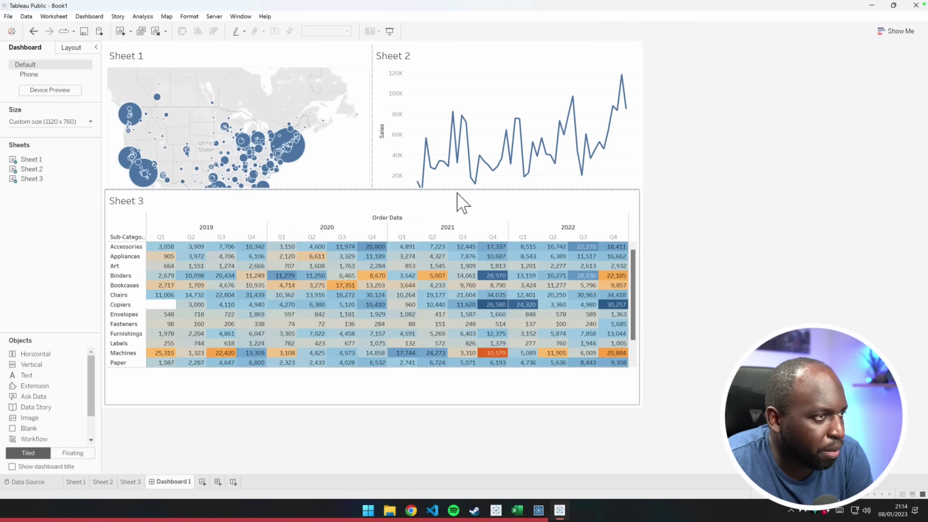
click(327, 30)
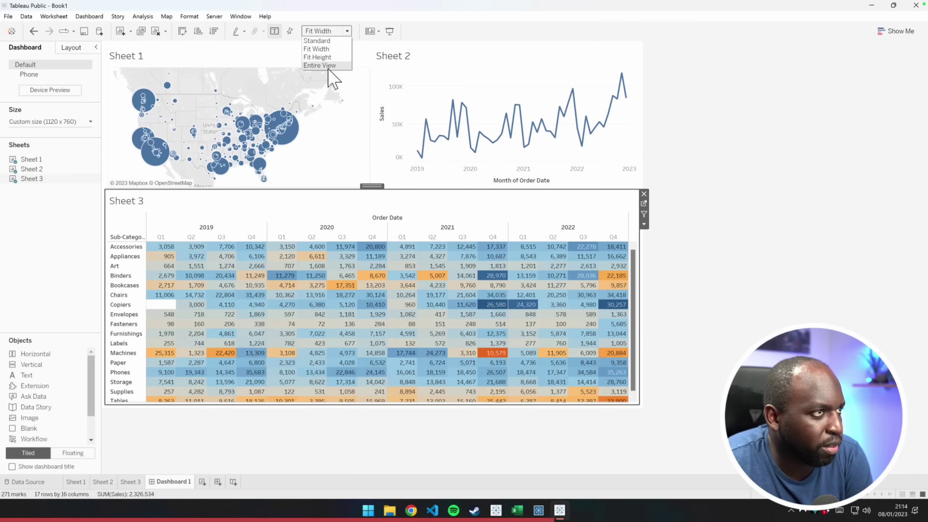
click(322, 62)
key(Escape)
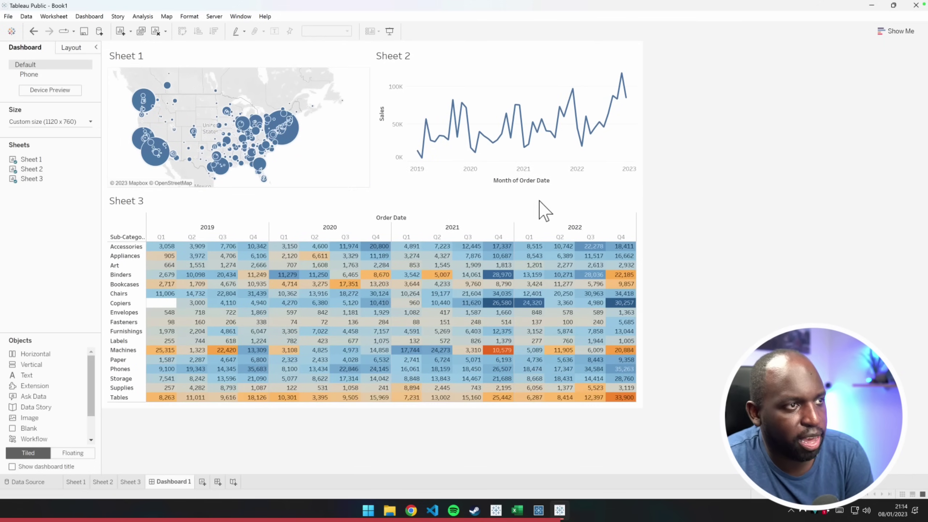
click(439, 191)
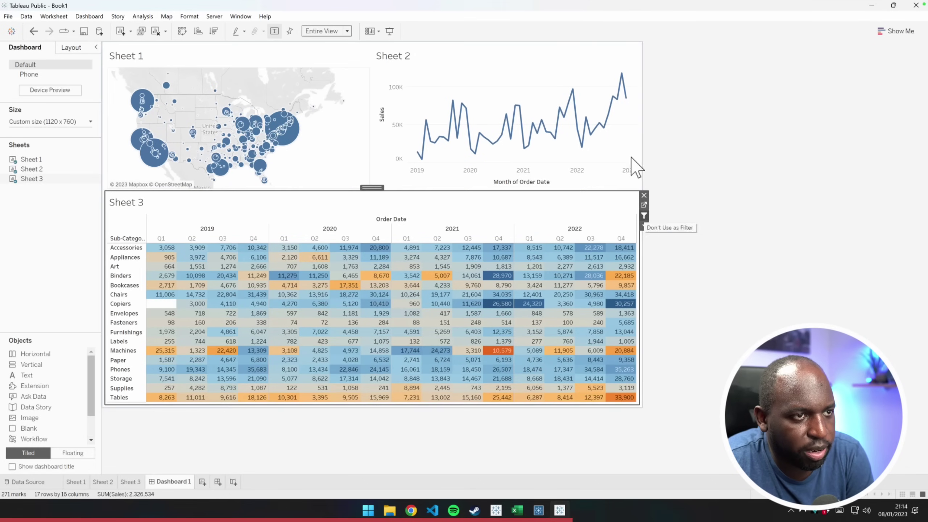
Test cross-filtering by filtering the dashboard to September 2019, then clearing it
click(637, 119)
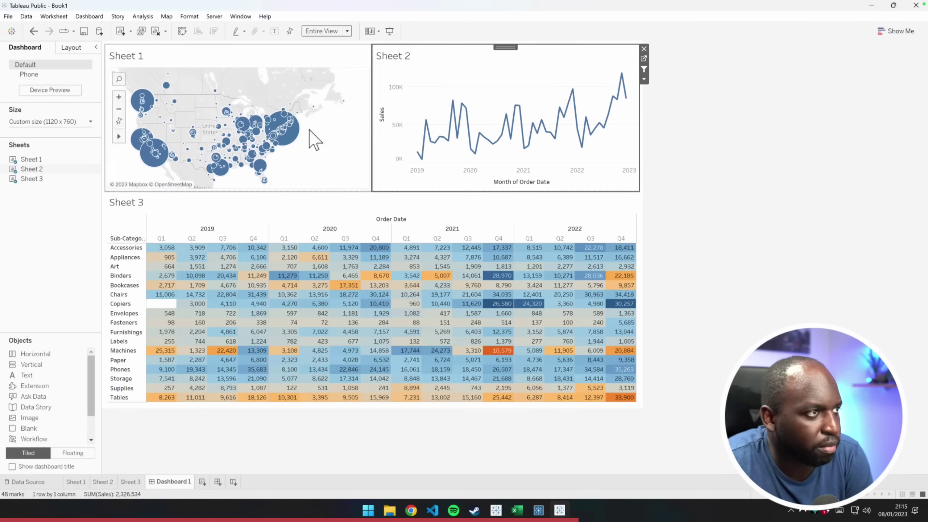
click(317, 144)
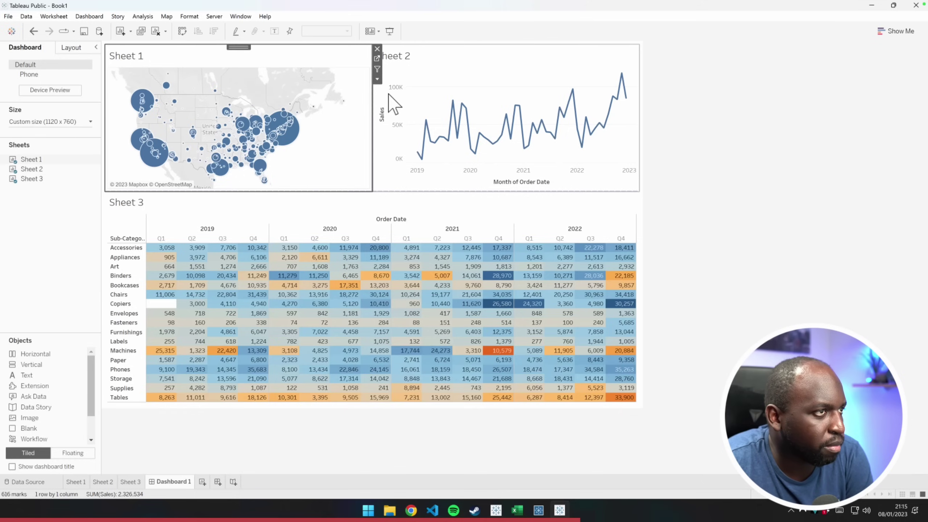
click(452, 101)
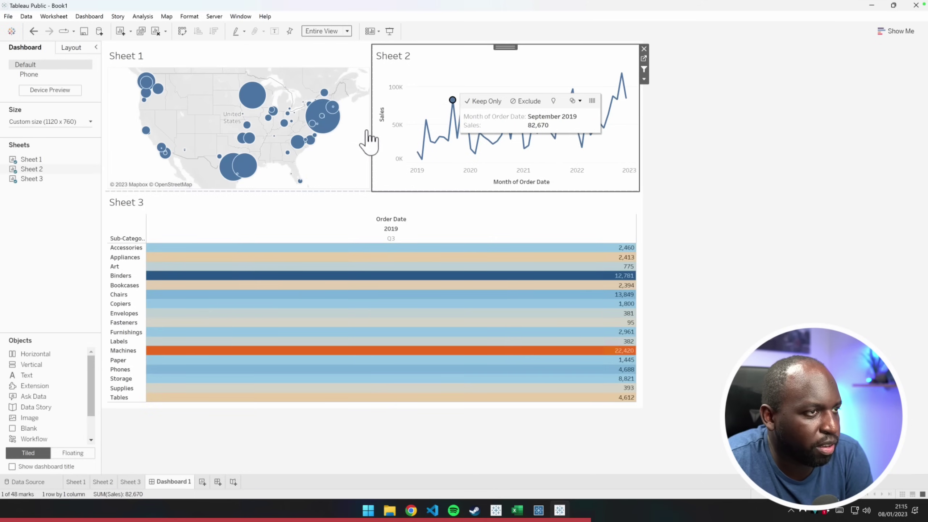
key(Escape)
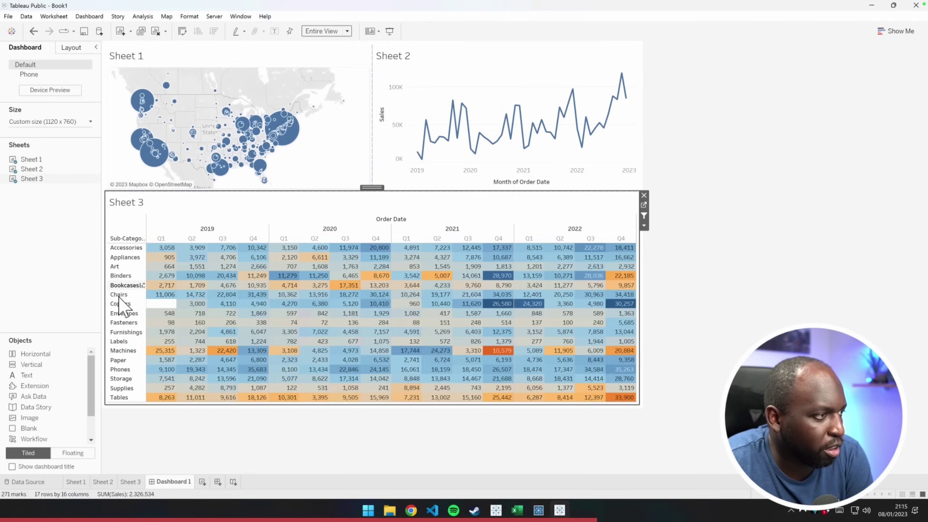
Filter the map and line chart to Chairs, then Copiers, then clear the filter
click(118, 296)
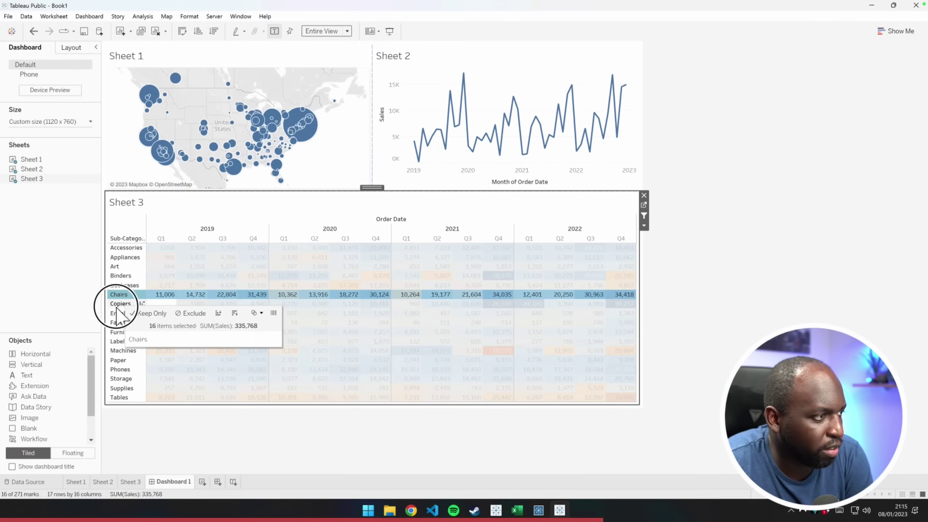
click(128, 305)
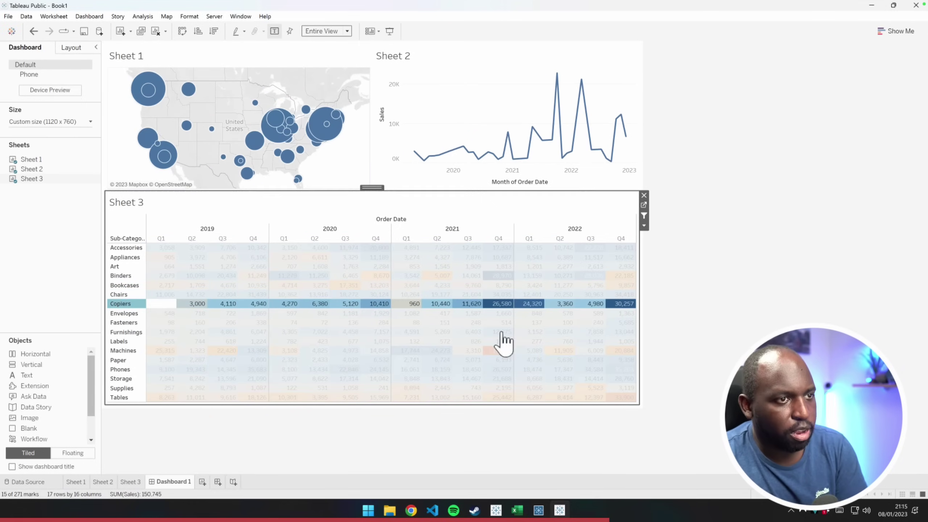
click(140, 305)
click(804, 263)
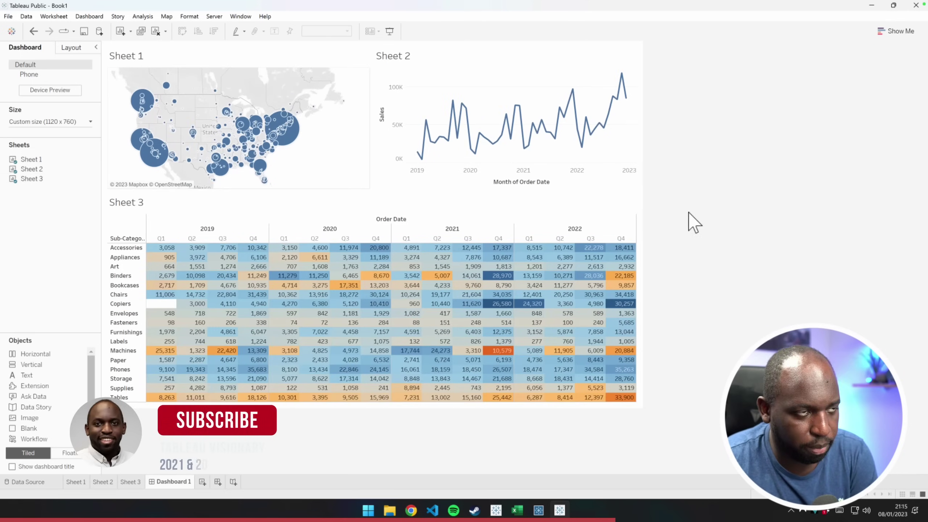
click(210, 21)
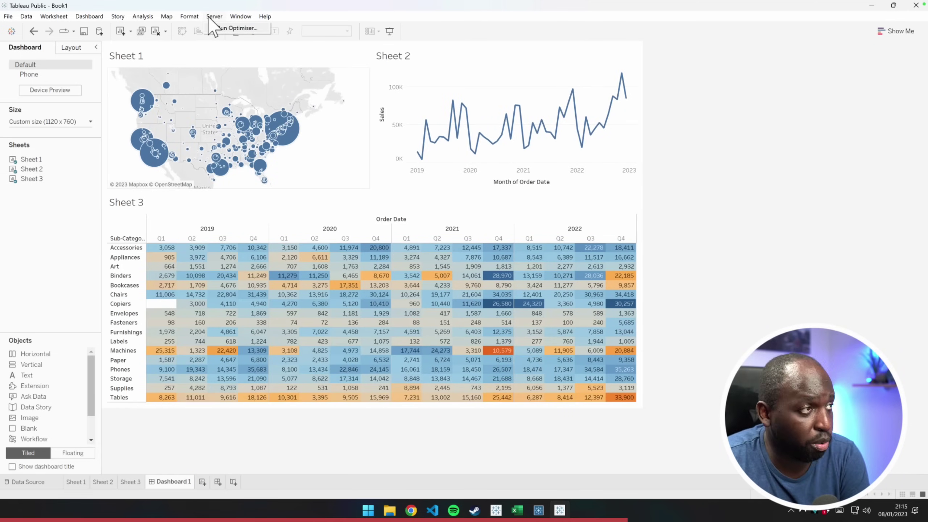
Sign in and save the workbook to Tableau Public titled 'My first workbook' instead of Book1
mouse_move(8, 18)
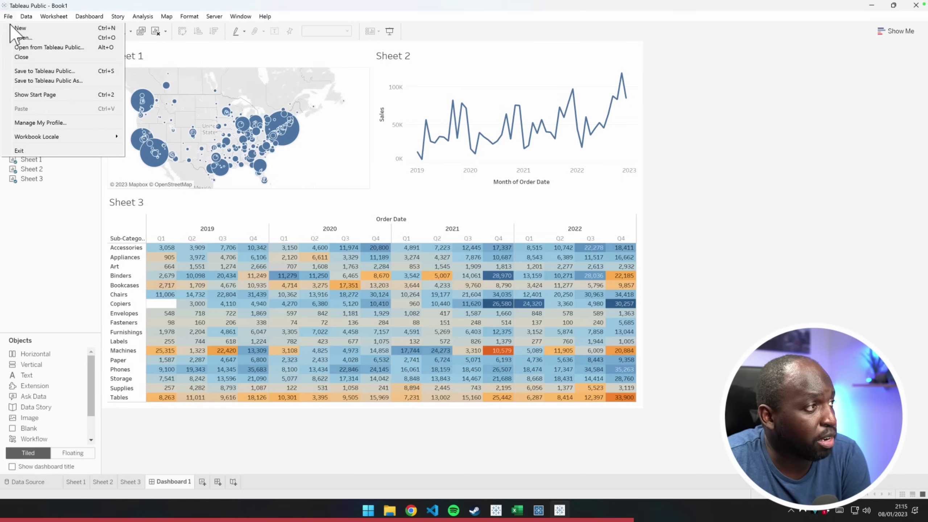
click(59, 72)
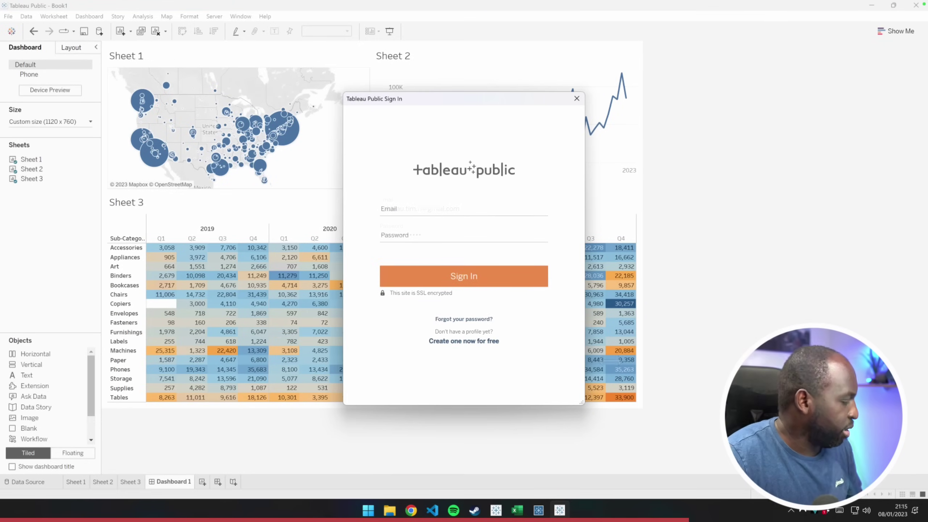
click(508, 295)
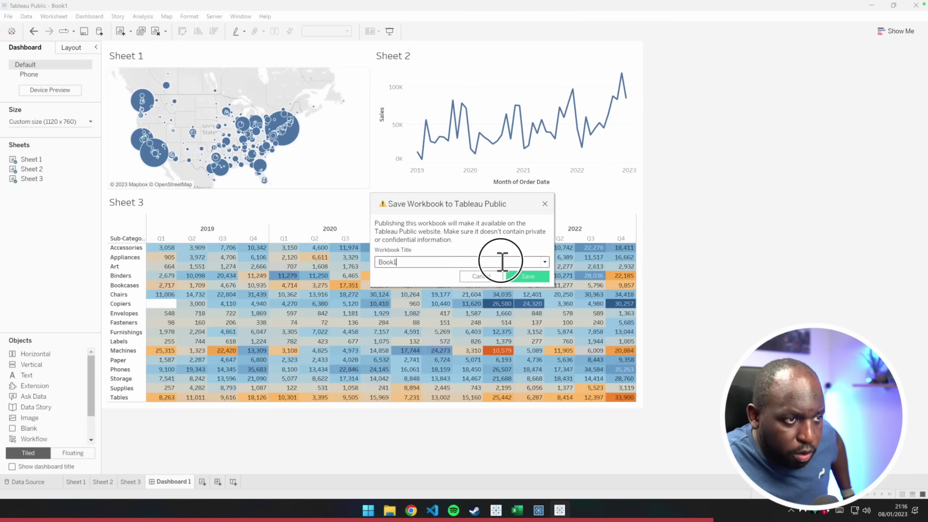
drag(380, 262, 408, 262)
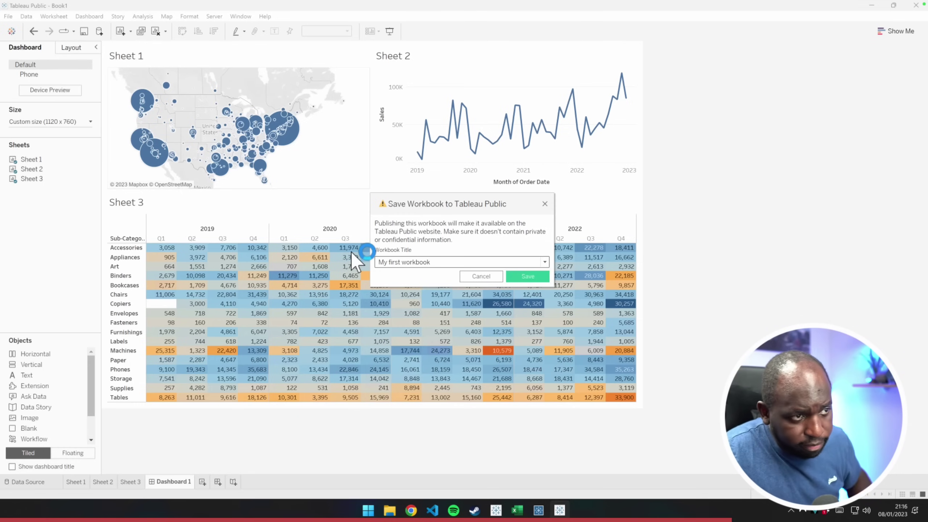
click(508, 276)
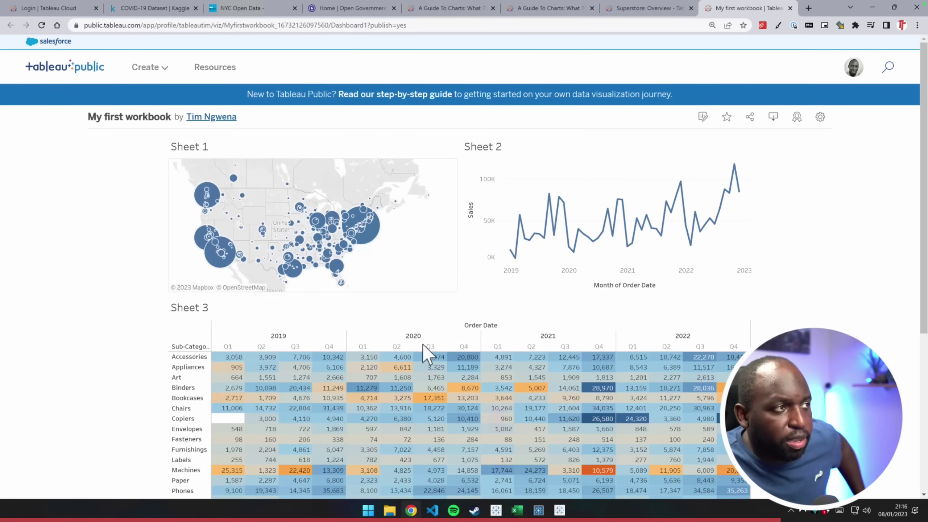
Open 'My first workbook' in the web editor, viewing Sheet 1 and then Sheet 3
mouse_move(284, 272)
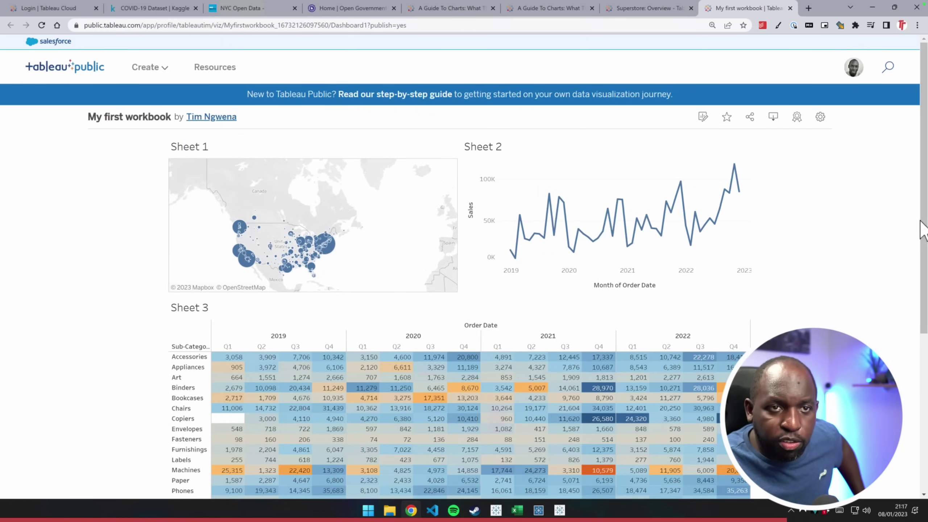
drag(922, 231, 921, 256)
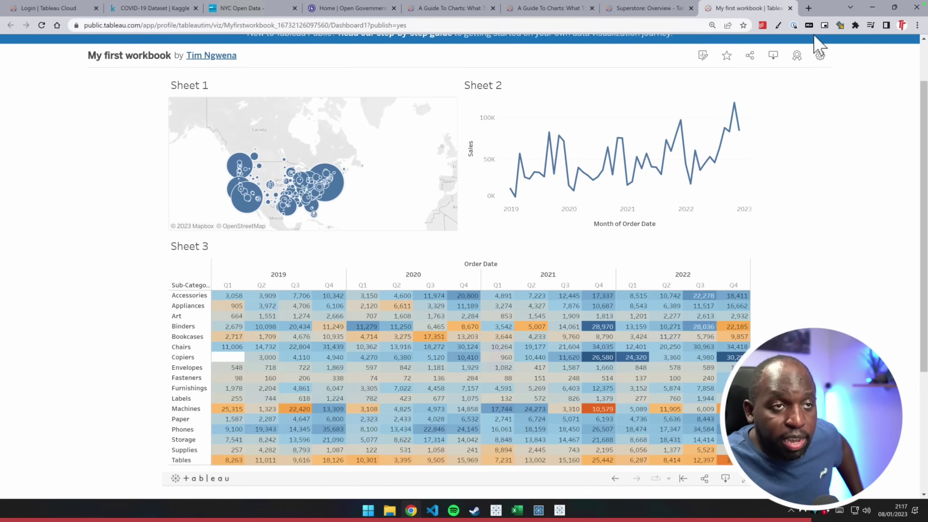
key(ctrl+shift+d)
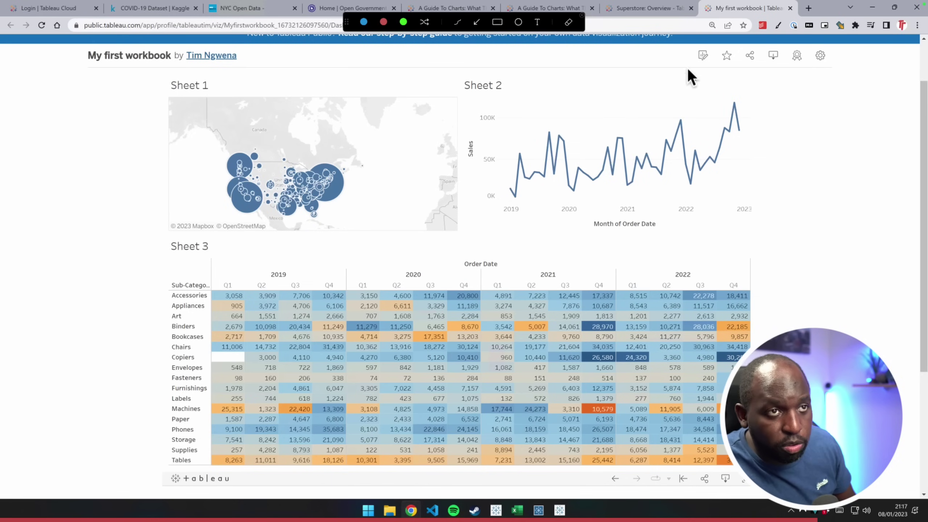
key(ctrl+shift+d)
click(702, 55)
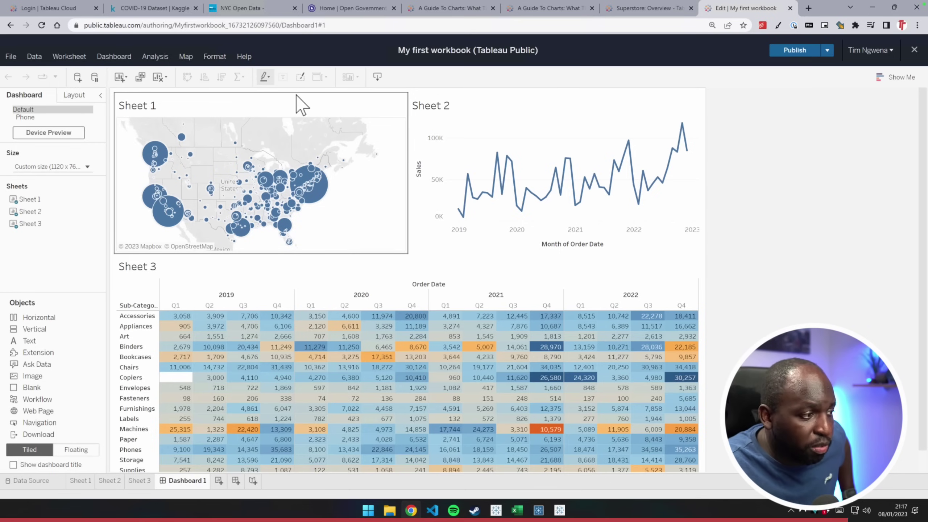
click(90, 482)
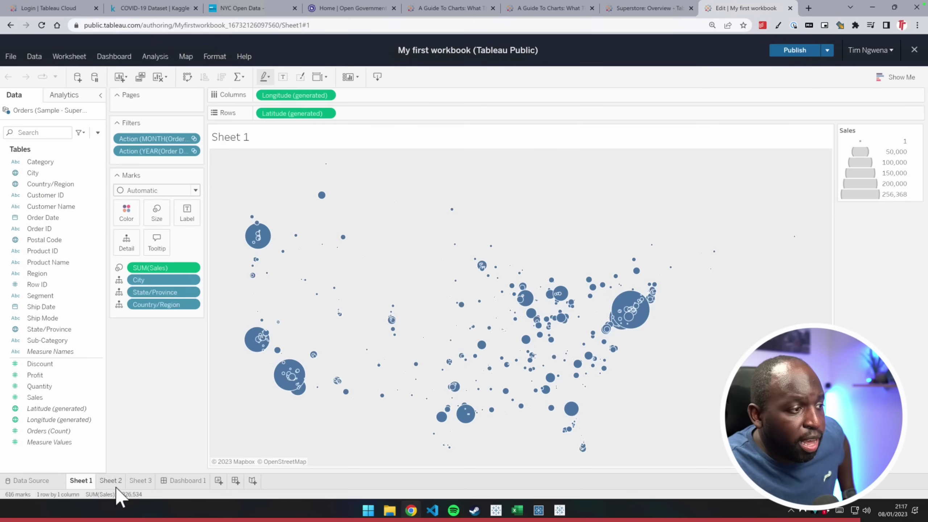
click(138, 481)
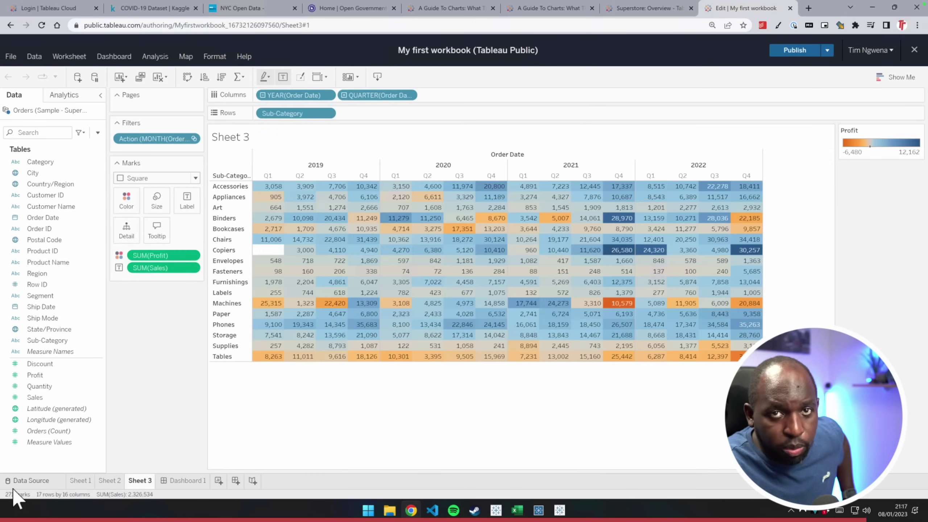